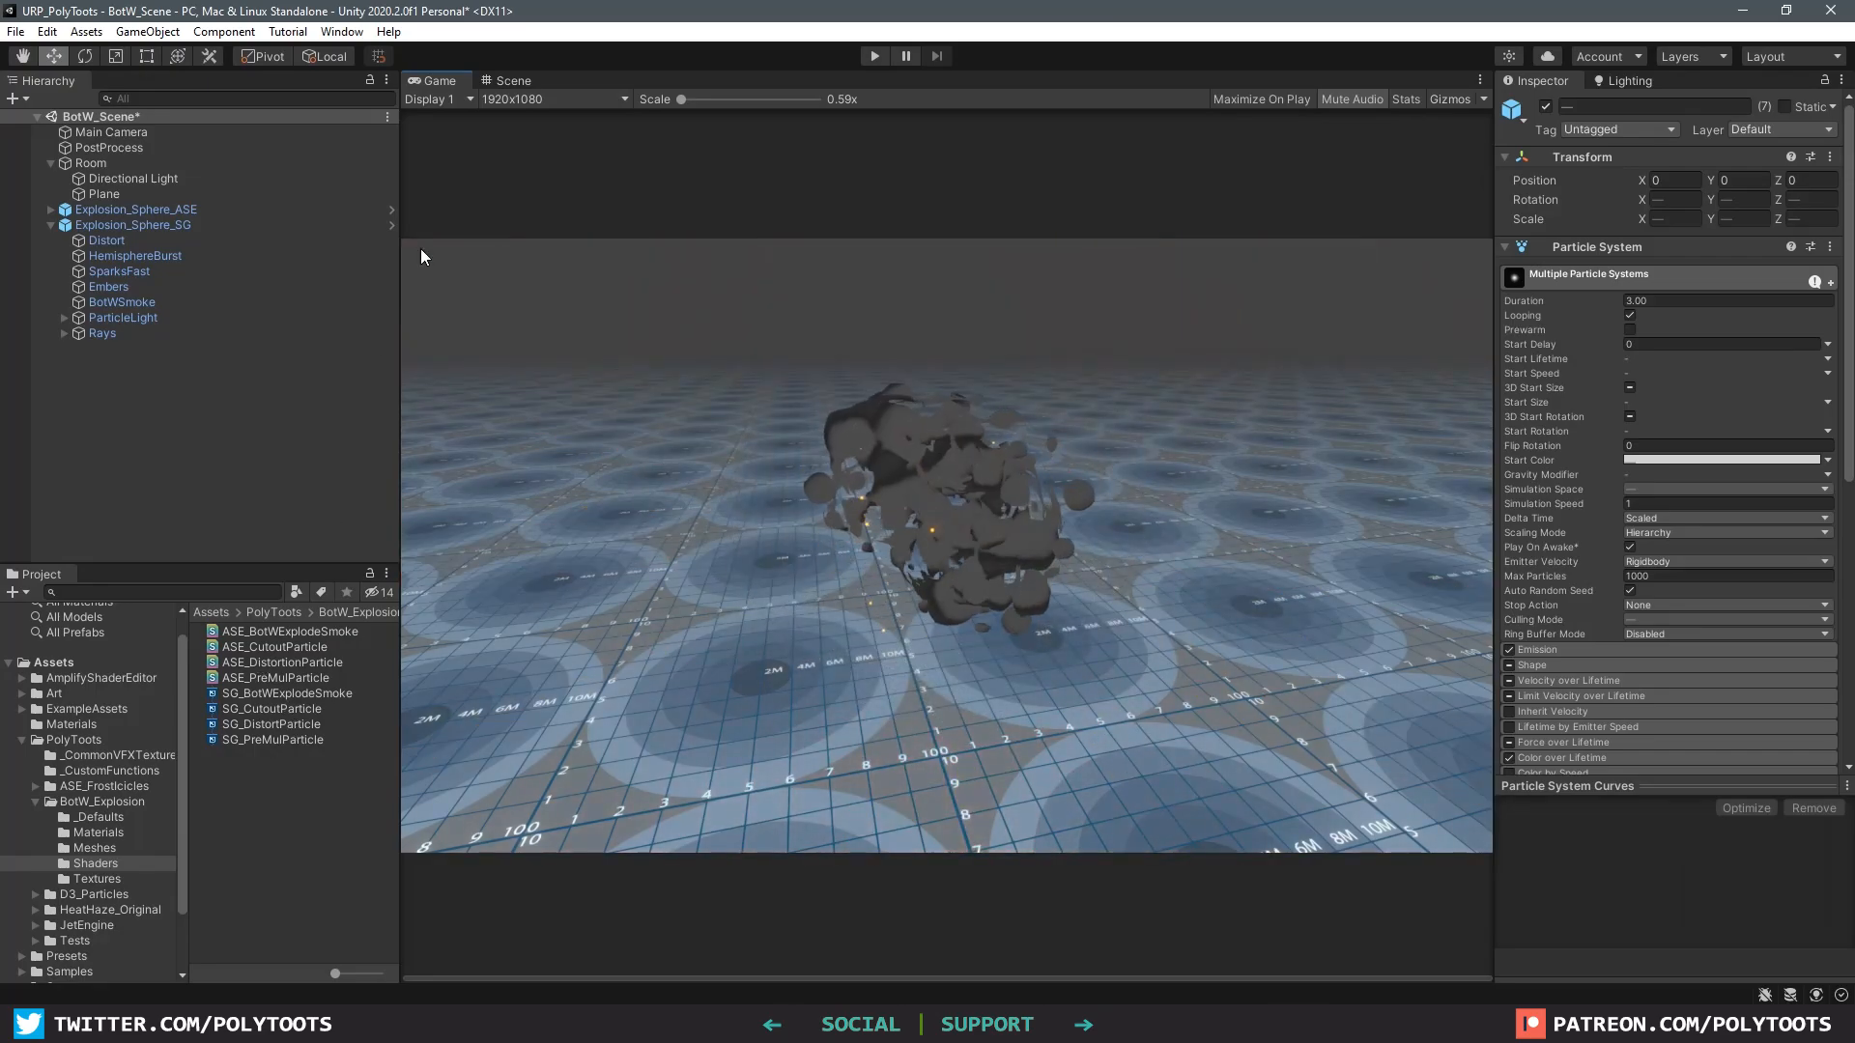
# Step: Switch to the Scene view and look through the child particle systems of Explosion_Sphere_ASE
pyautogui.click(90, 229)
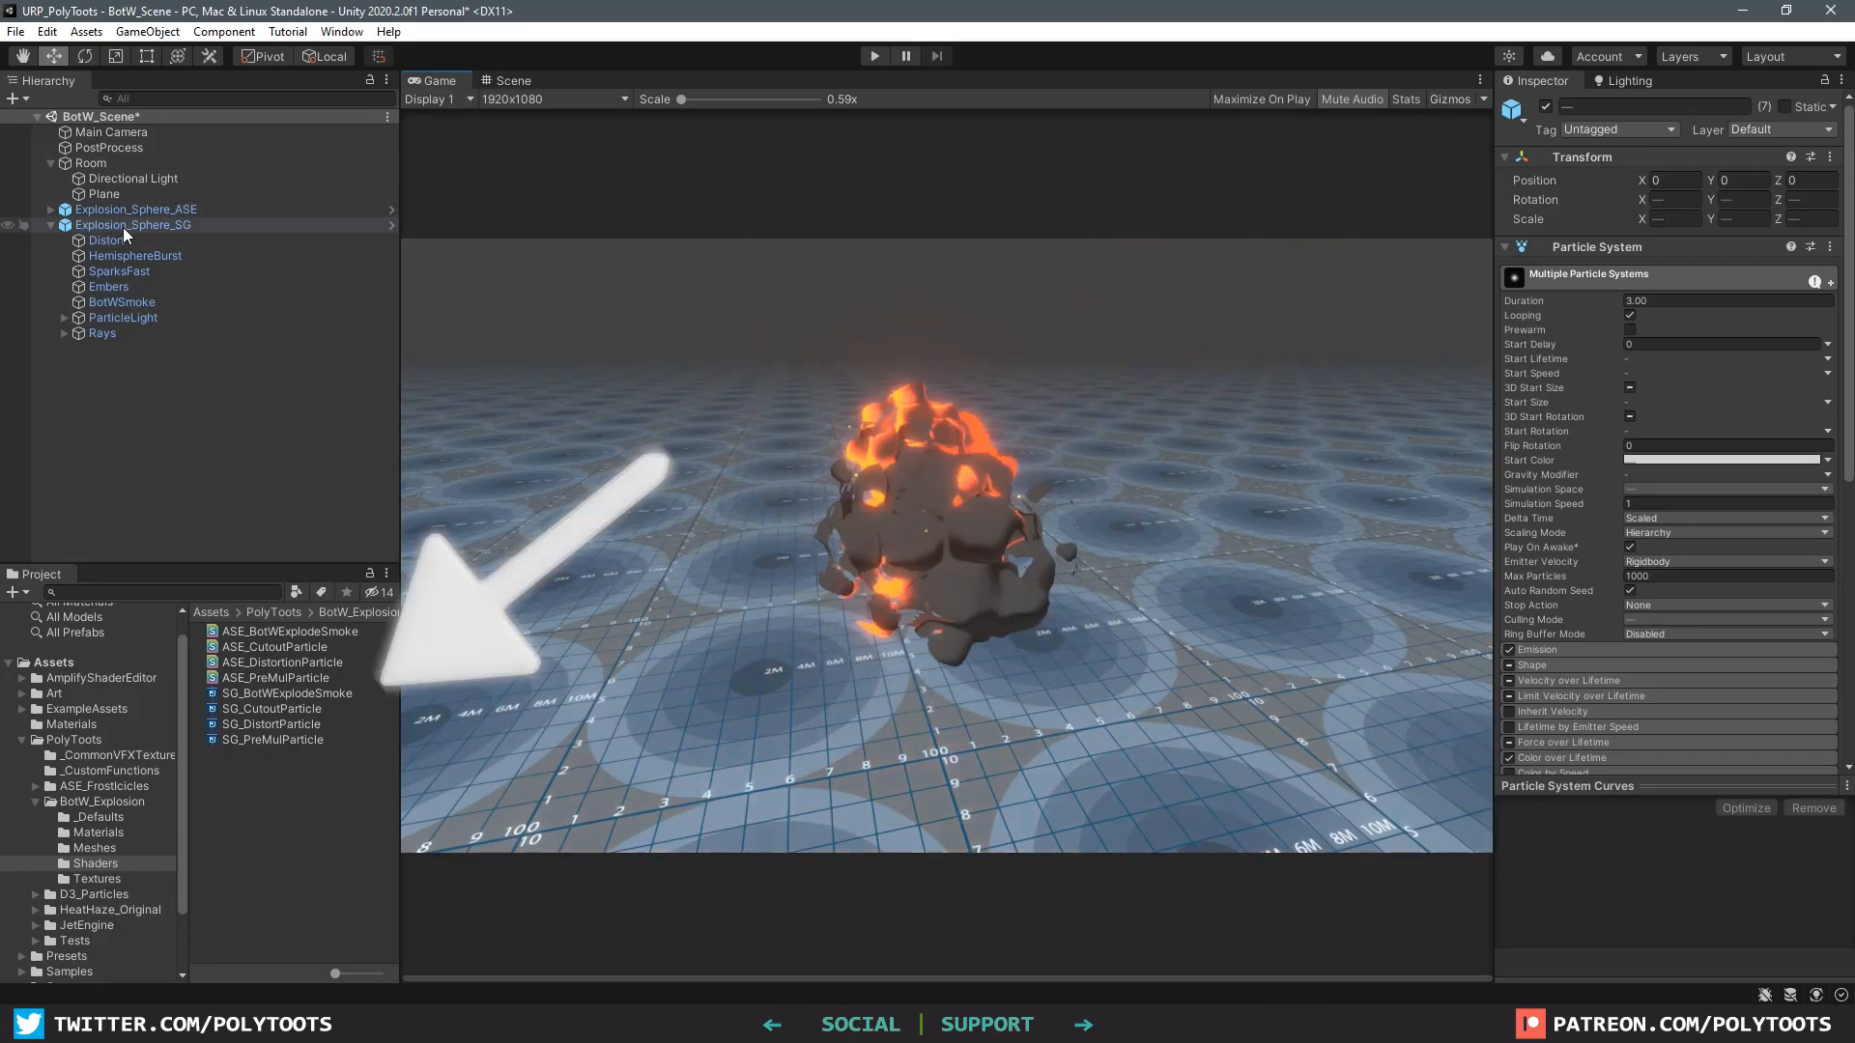
pyautogui.click(526, 80)
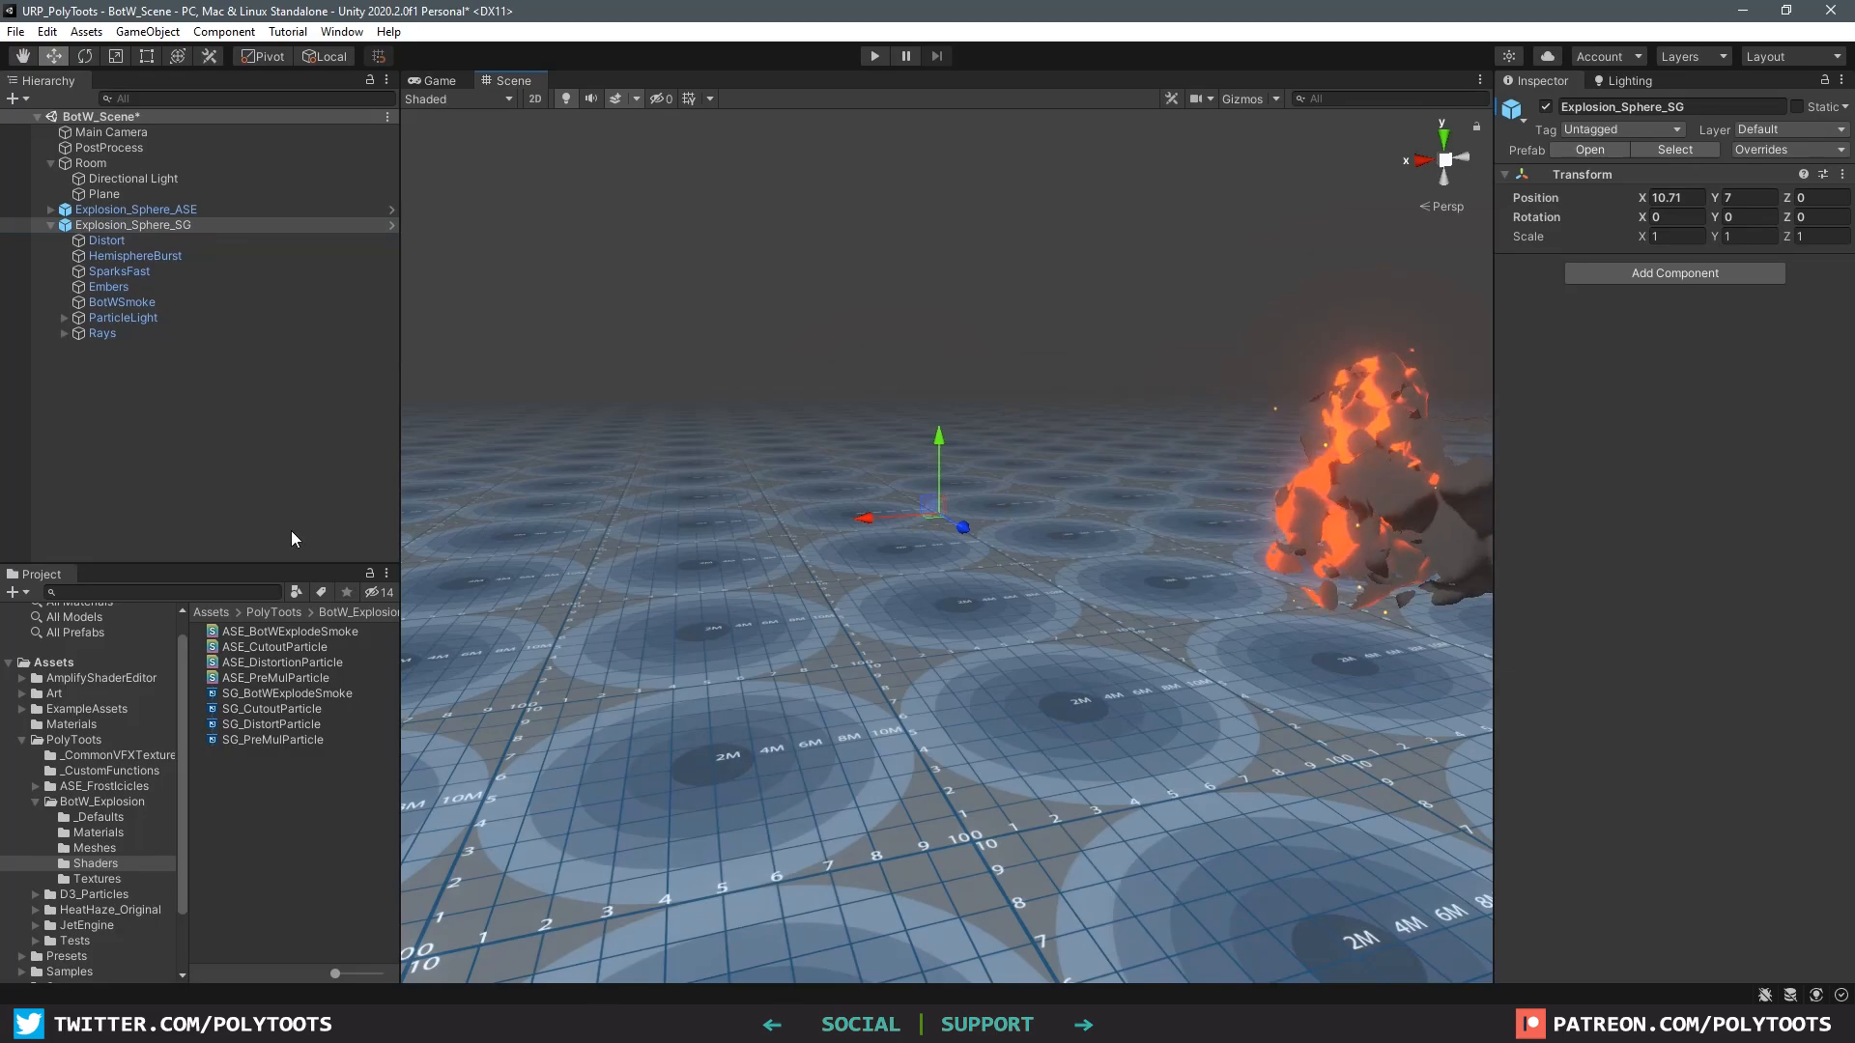
pyautogui.click(51, 210)
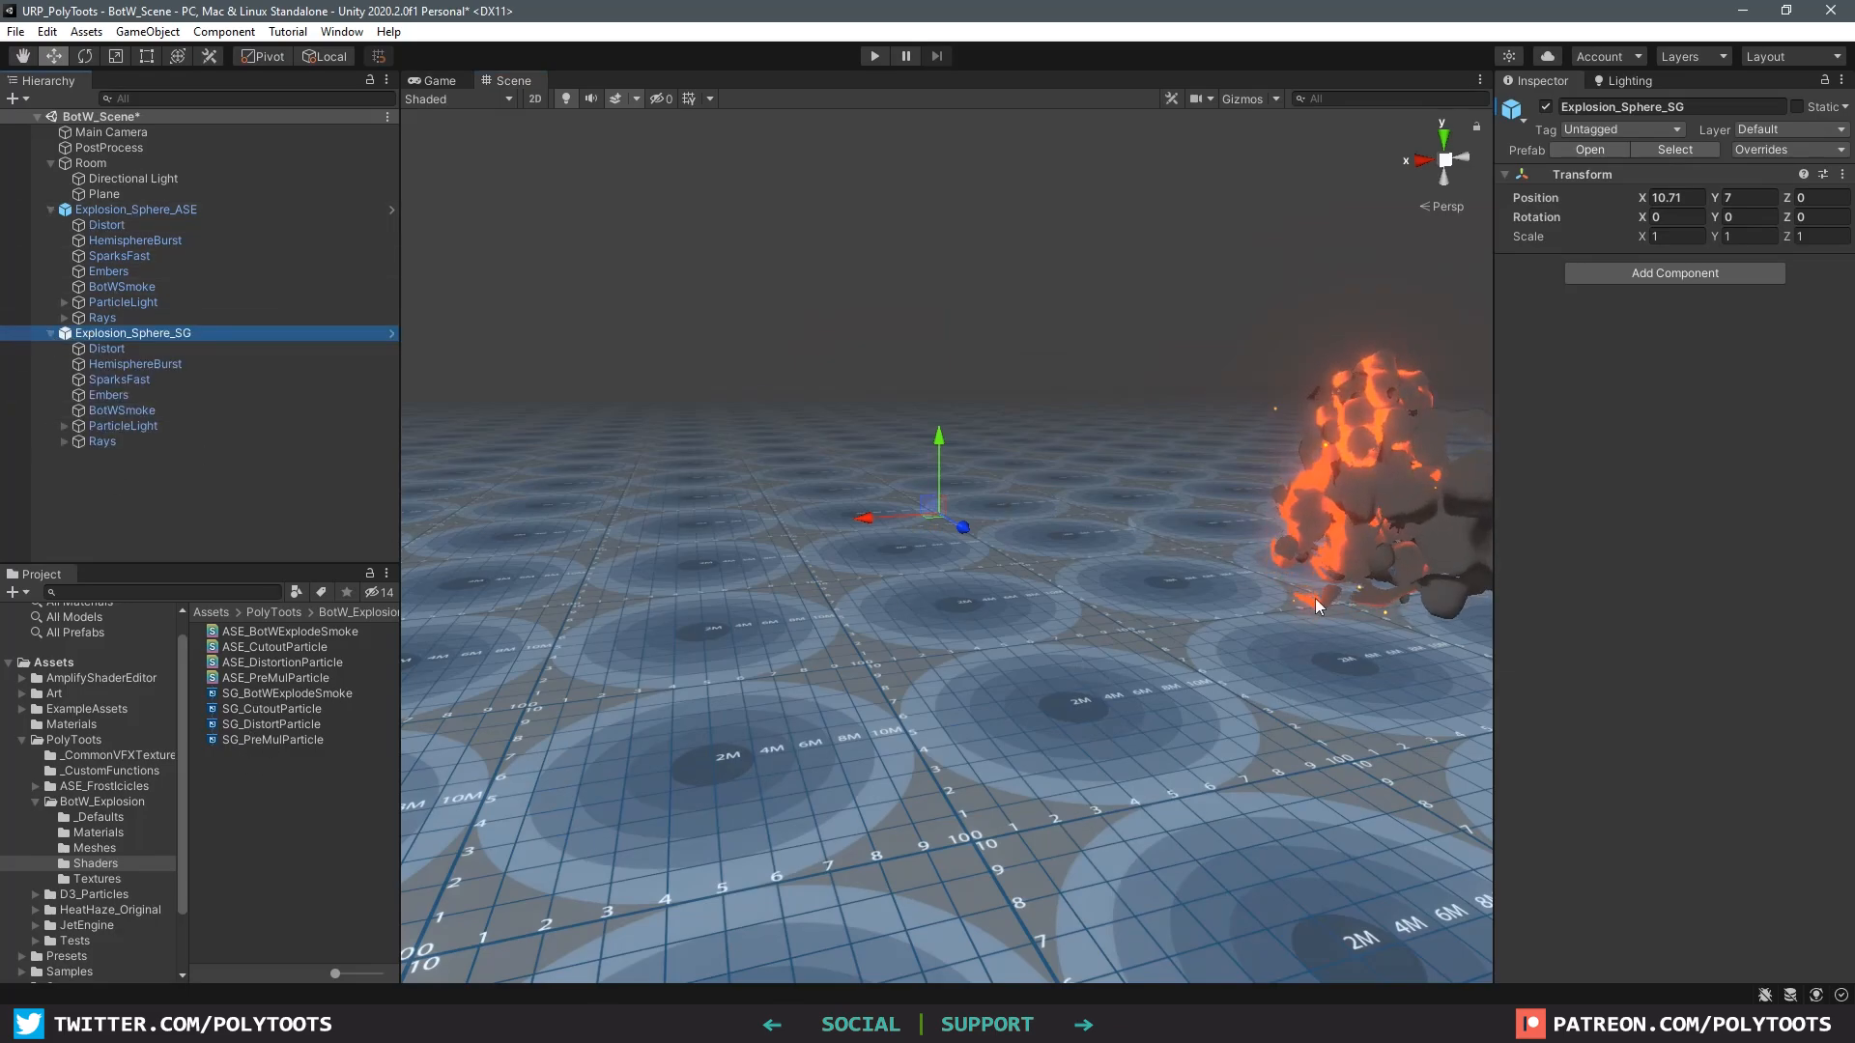
pyautogui.click(136, 223)
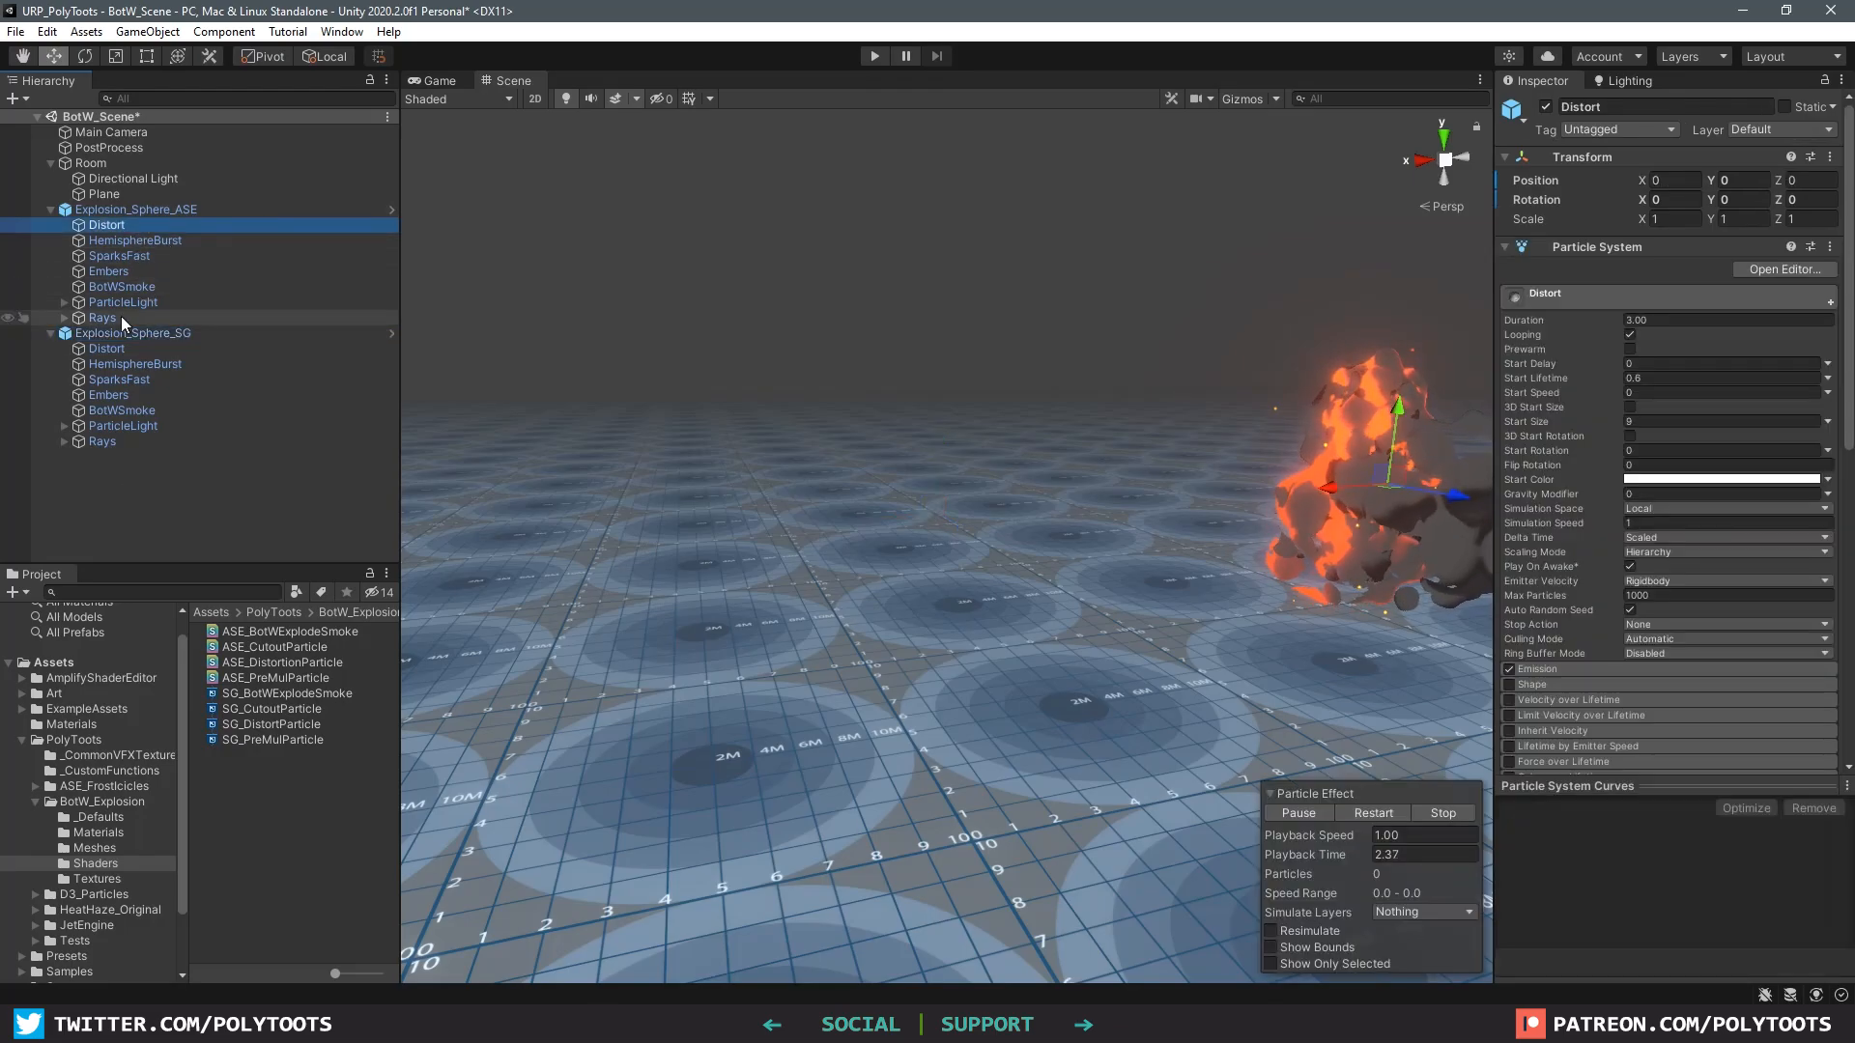
pyautogui.keyDown('shift'); pyautogui.click(119, 316); pyautogui.keyUp('shift')
pyautogui.click(50, 209)
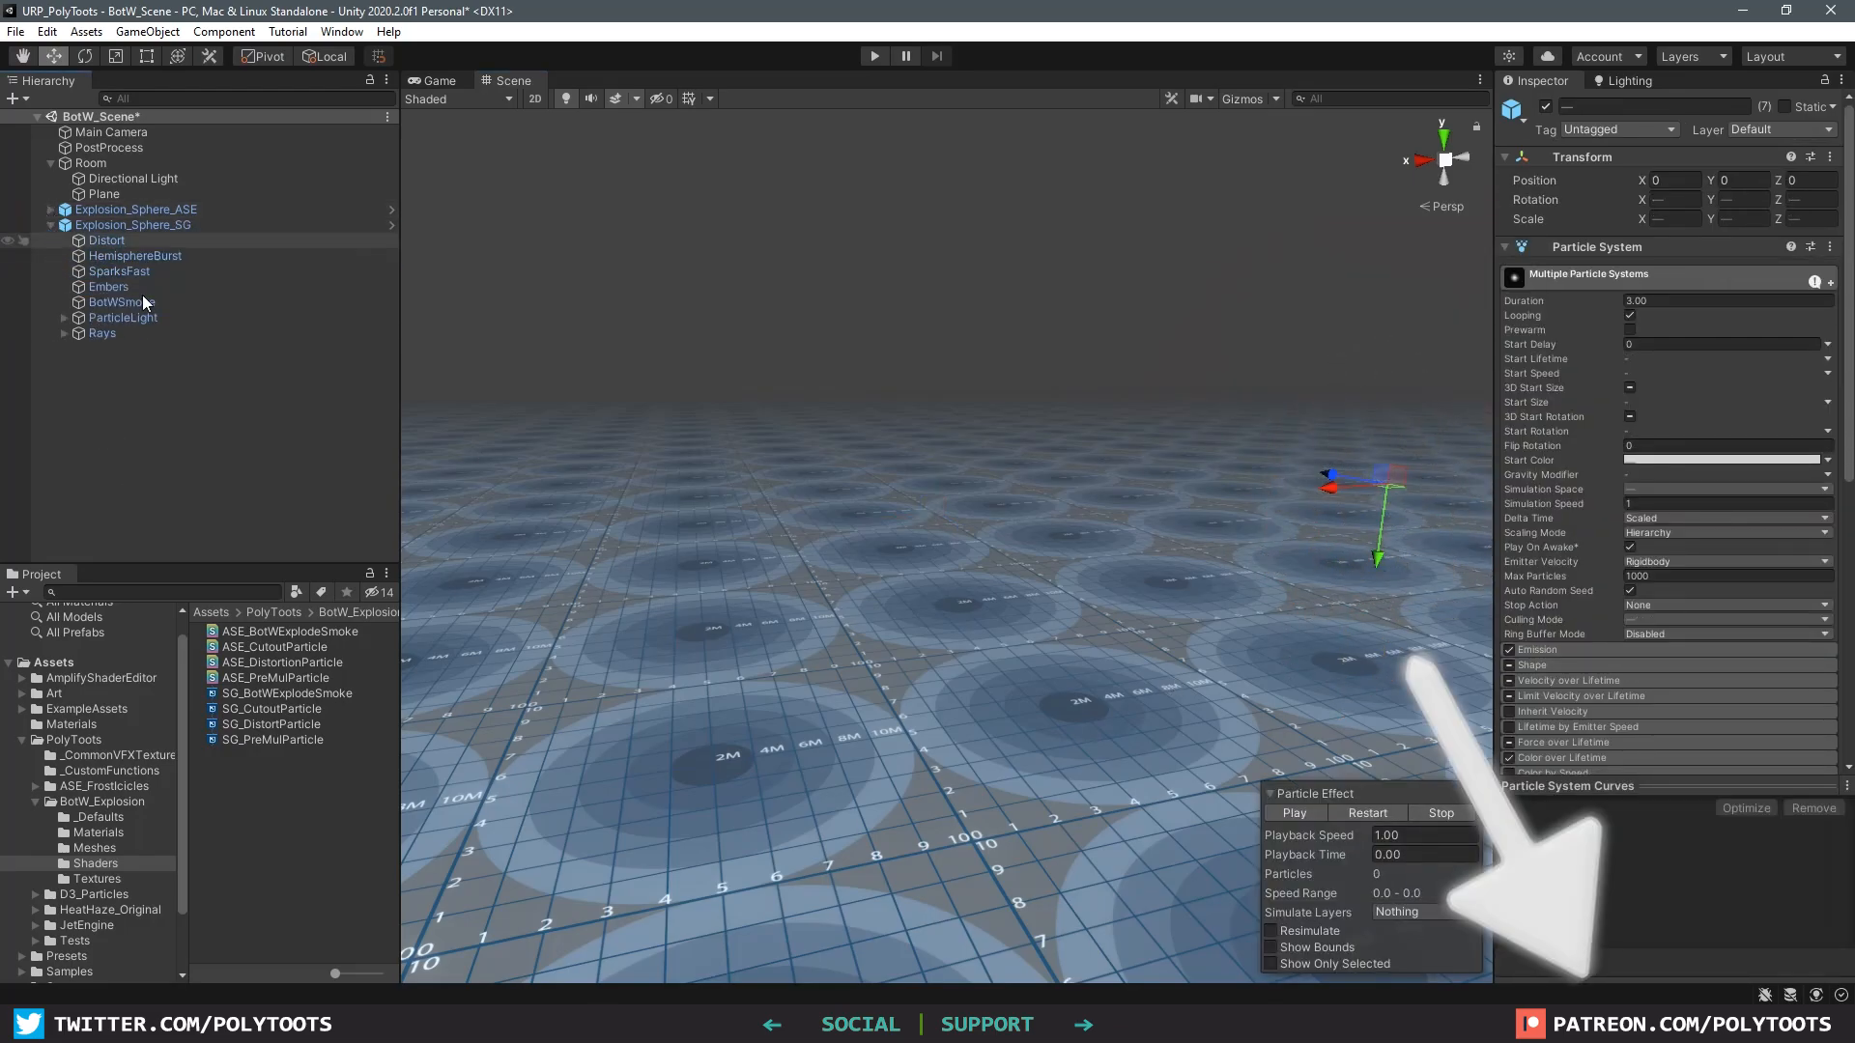
pyautogui.click(216, 484)
# Step: Review the settings of Explosion_Sphere_SG's Distort and BotWSmoke particle systems, along with the SG_BotWExplodeSmoke shader
pyautogui.click(135, 238)
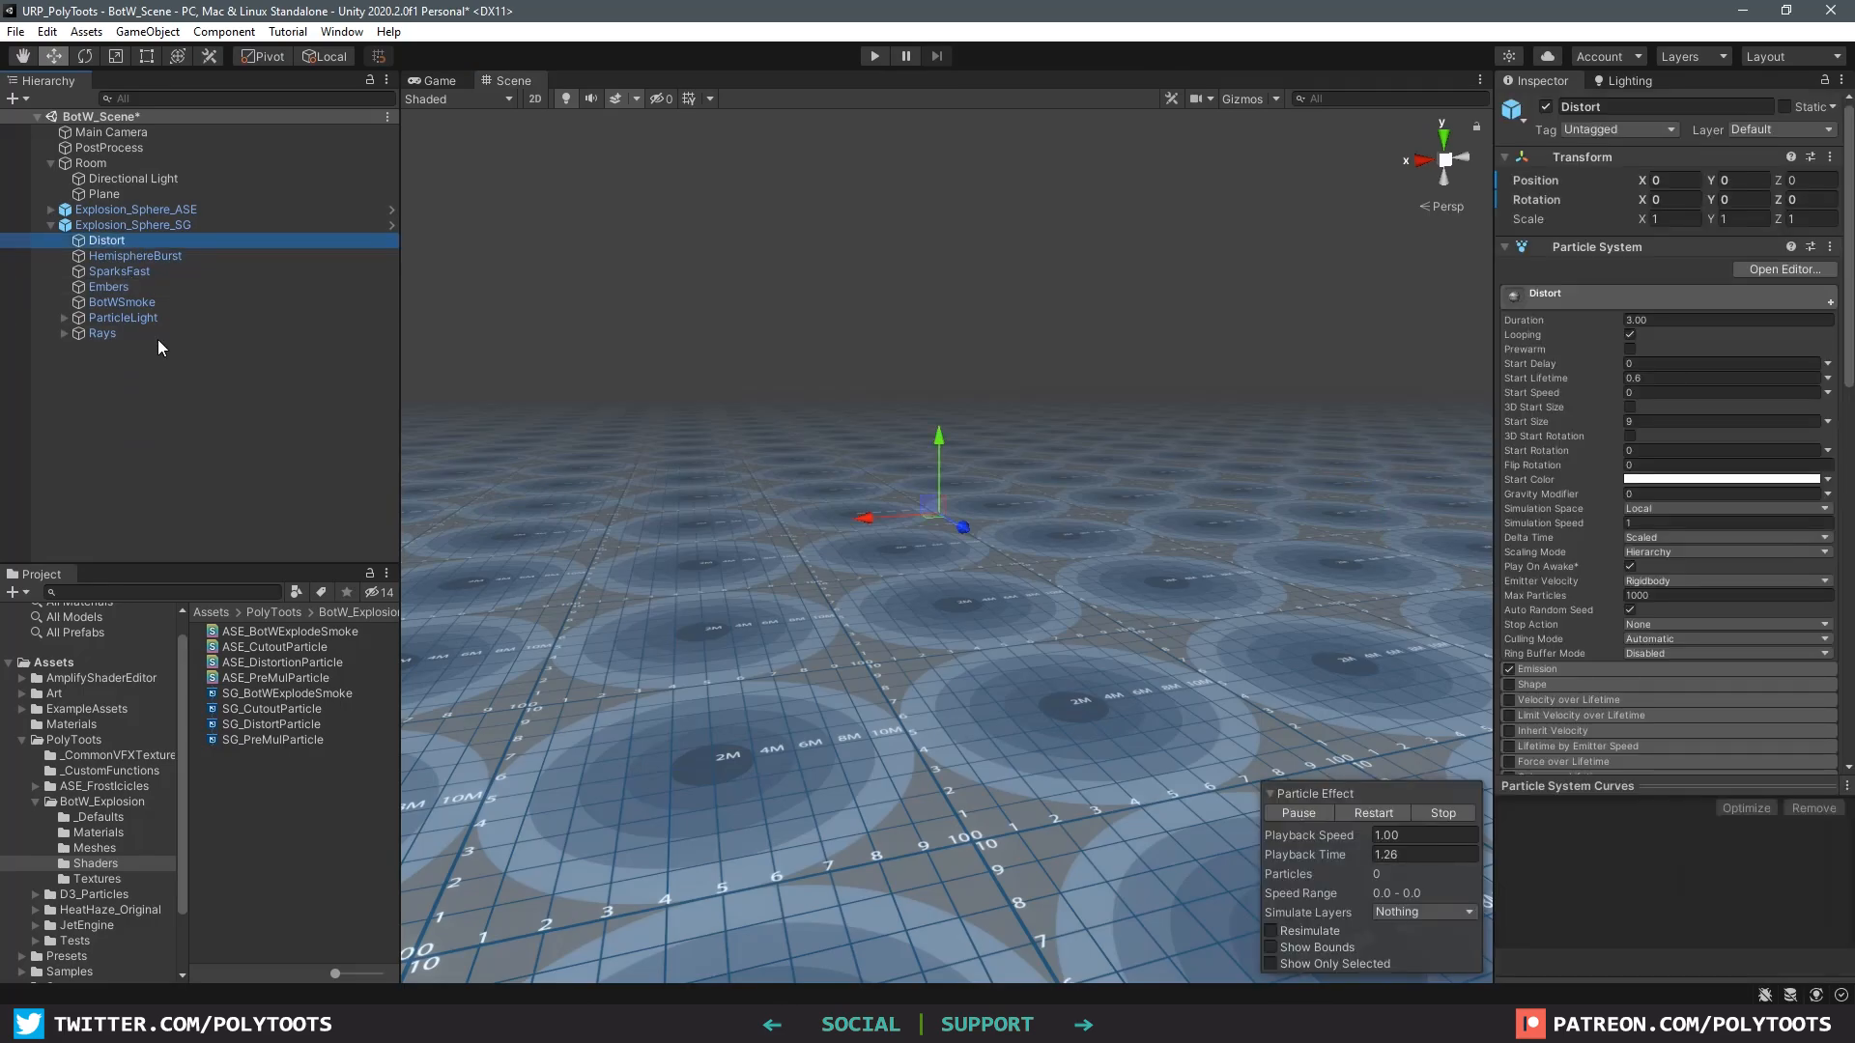
pyautogui.scroll(-10, 1673, 379)
pyautogui.scroll(10, 1673, 379)
pyautogui.click(263, 694)
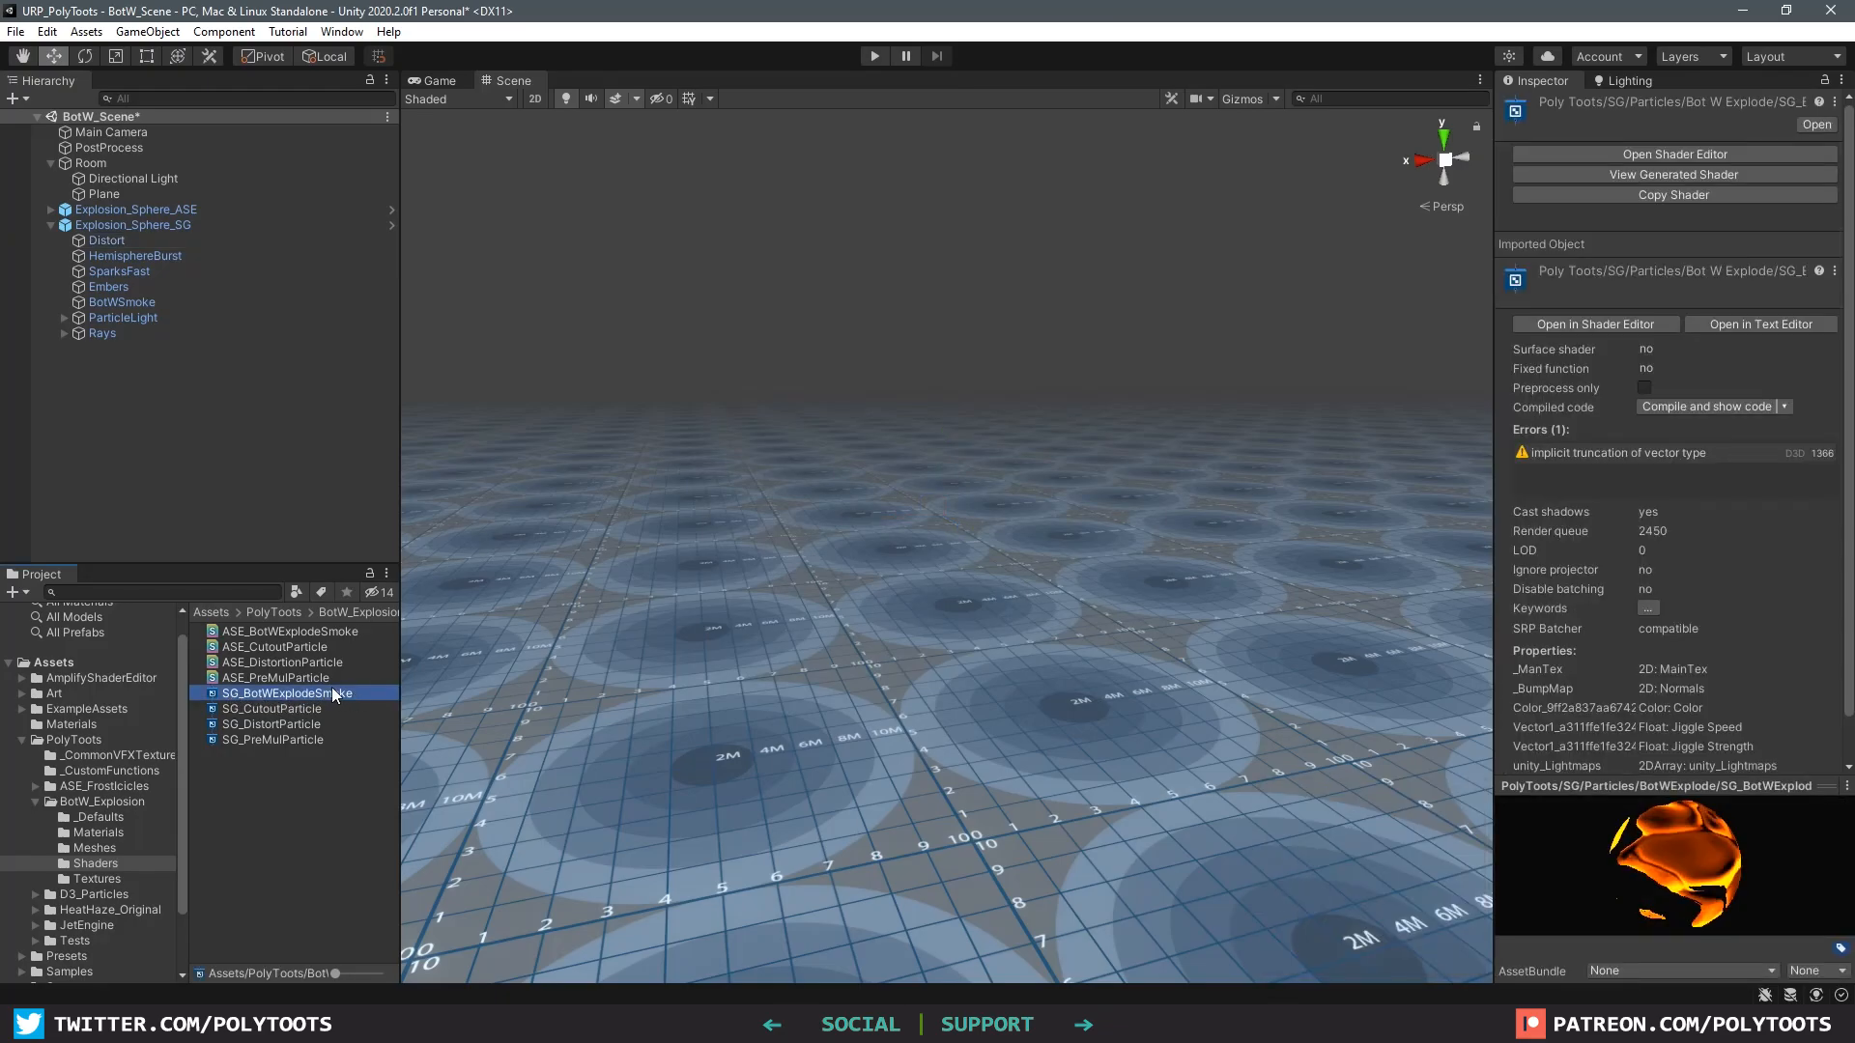
pyautogui.click(124, 297)
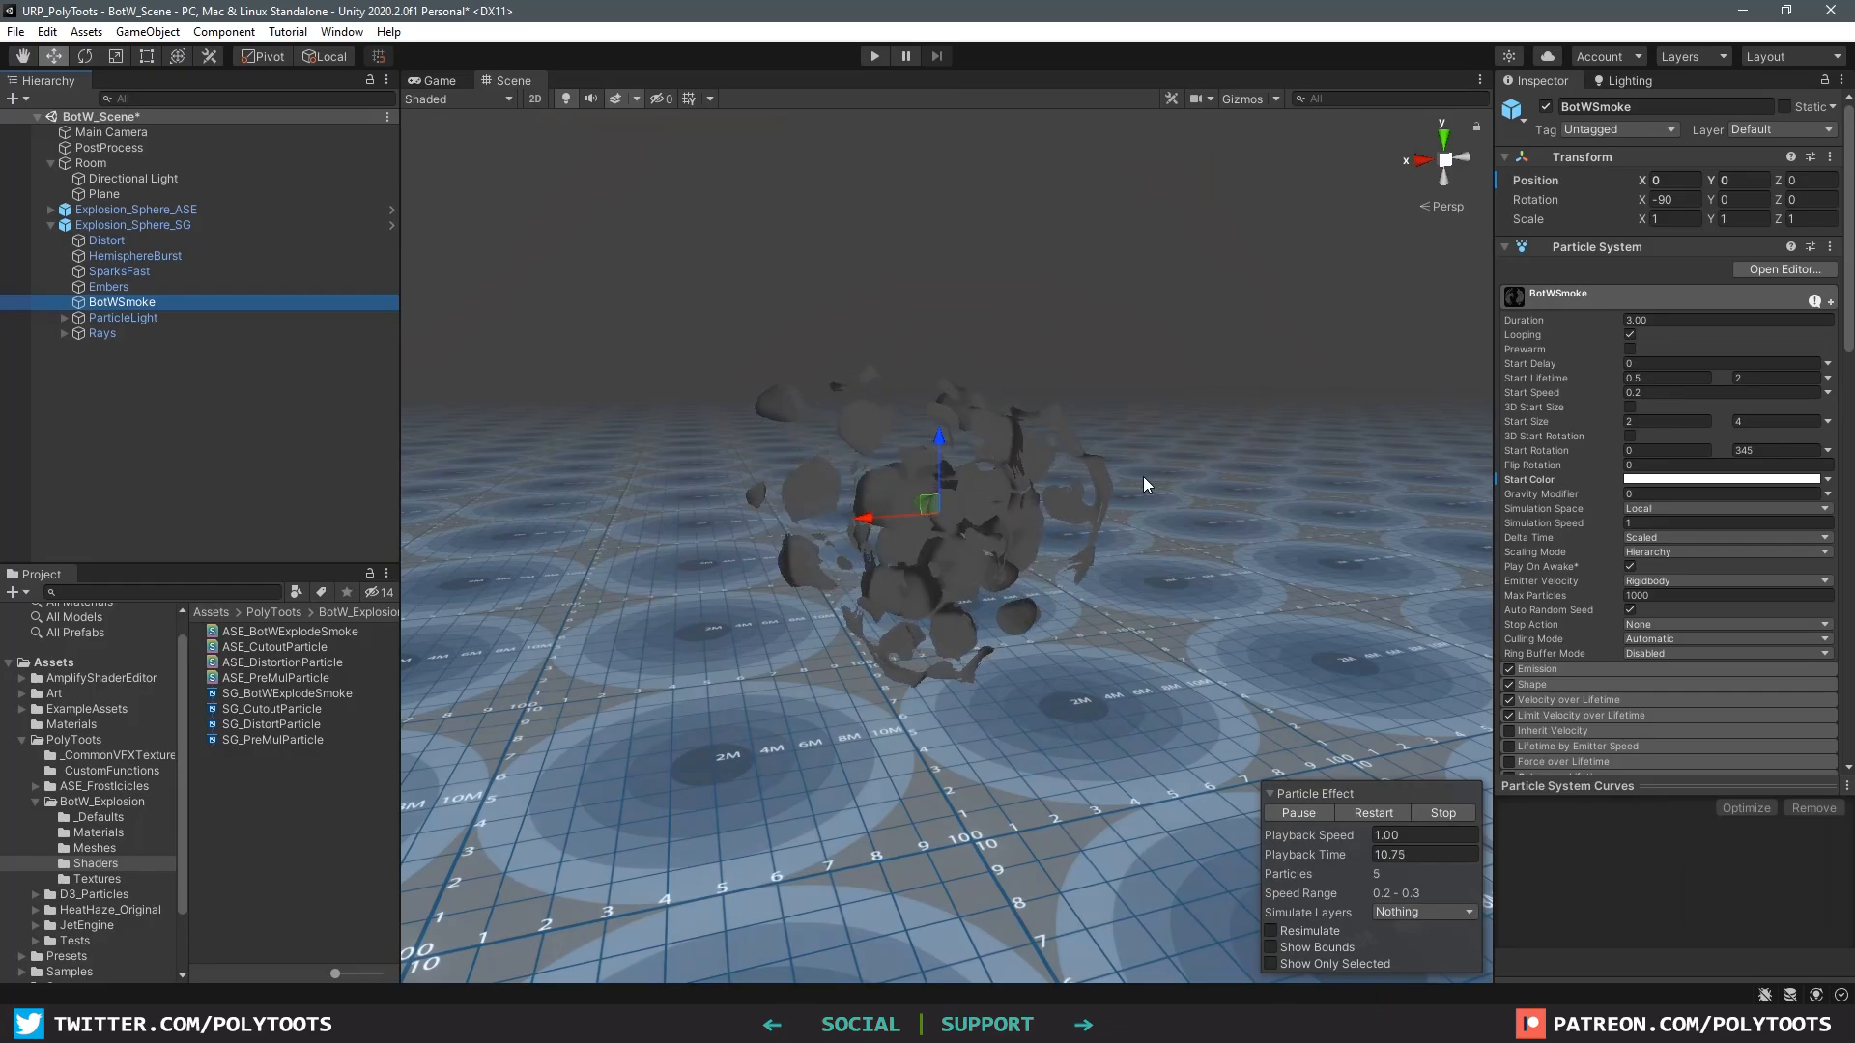
pyautogui.keyDown('alt'); pyautogui.moveTo(1144, 477); pyautogui.dragTo(978, 571); pyautogui.keyUp('alt')
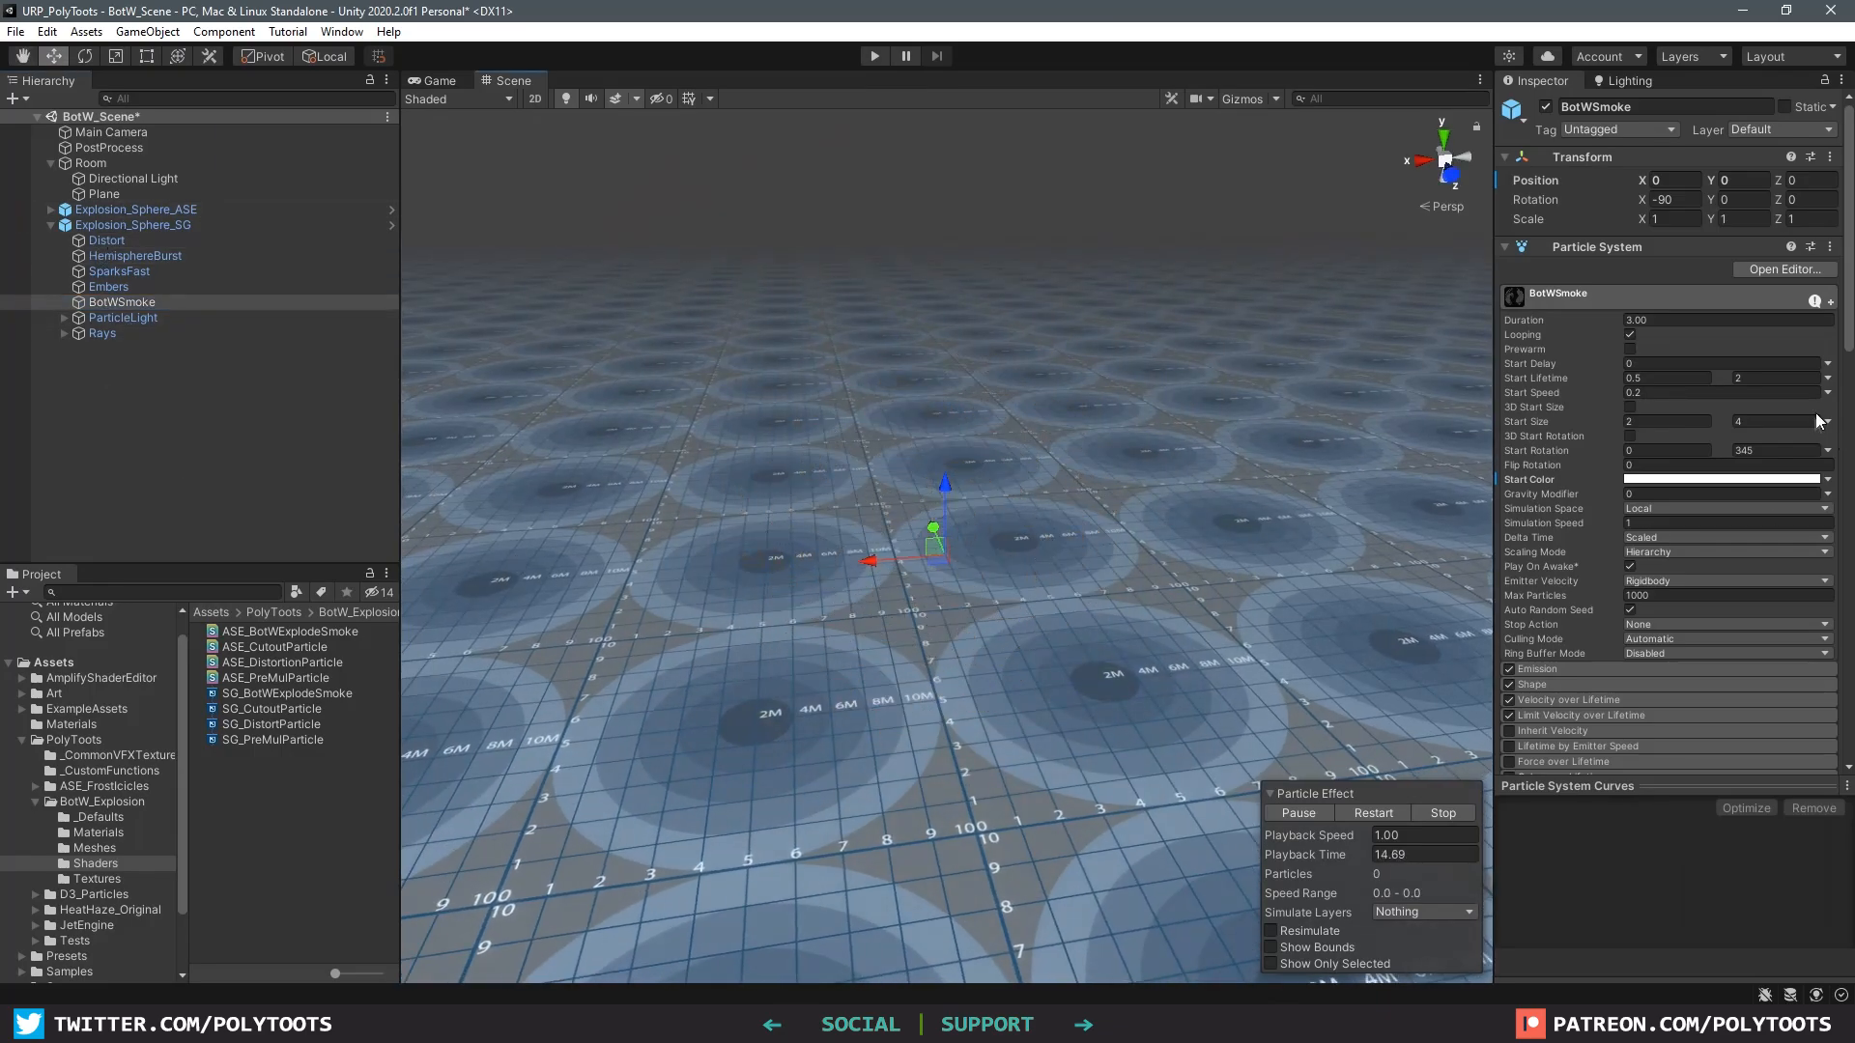
pyautogui.scroll(-15, 1708, 564)
pyautogui.scroll(15, 1703, 568)
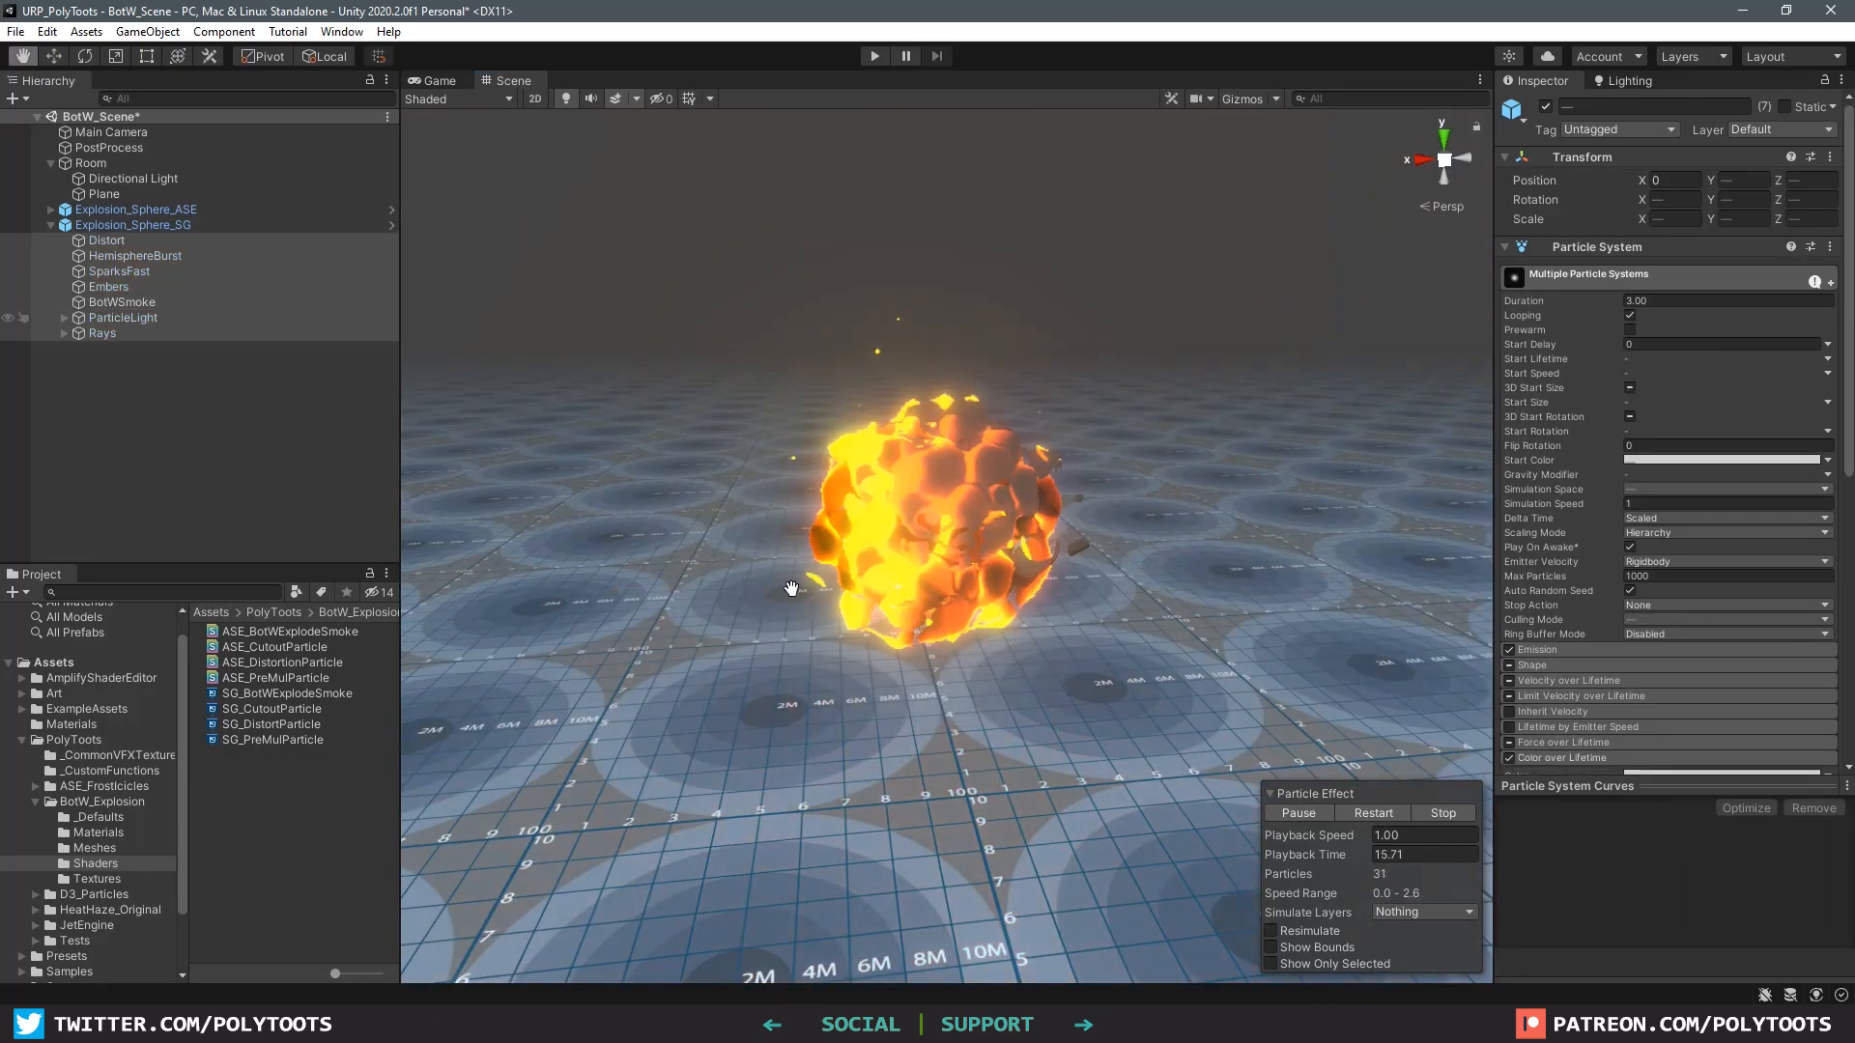
# Step: Stop the combined playback and preview the Distort and HemisphereBurst particle systems individually
pyautogui.click(1457, 813)
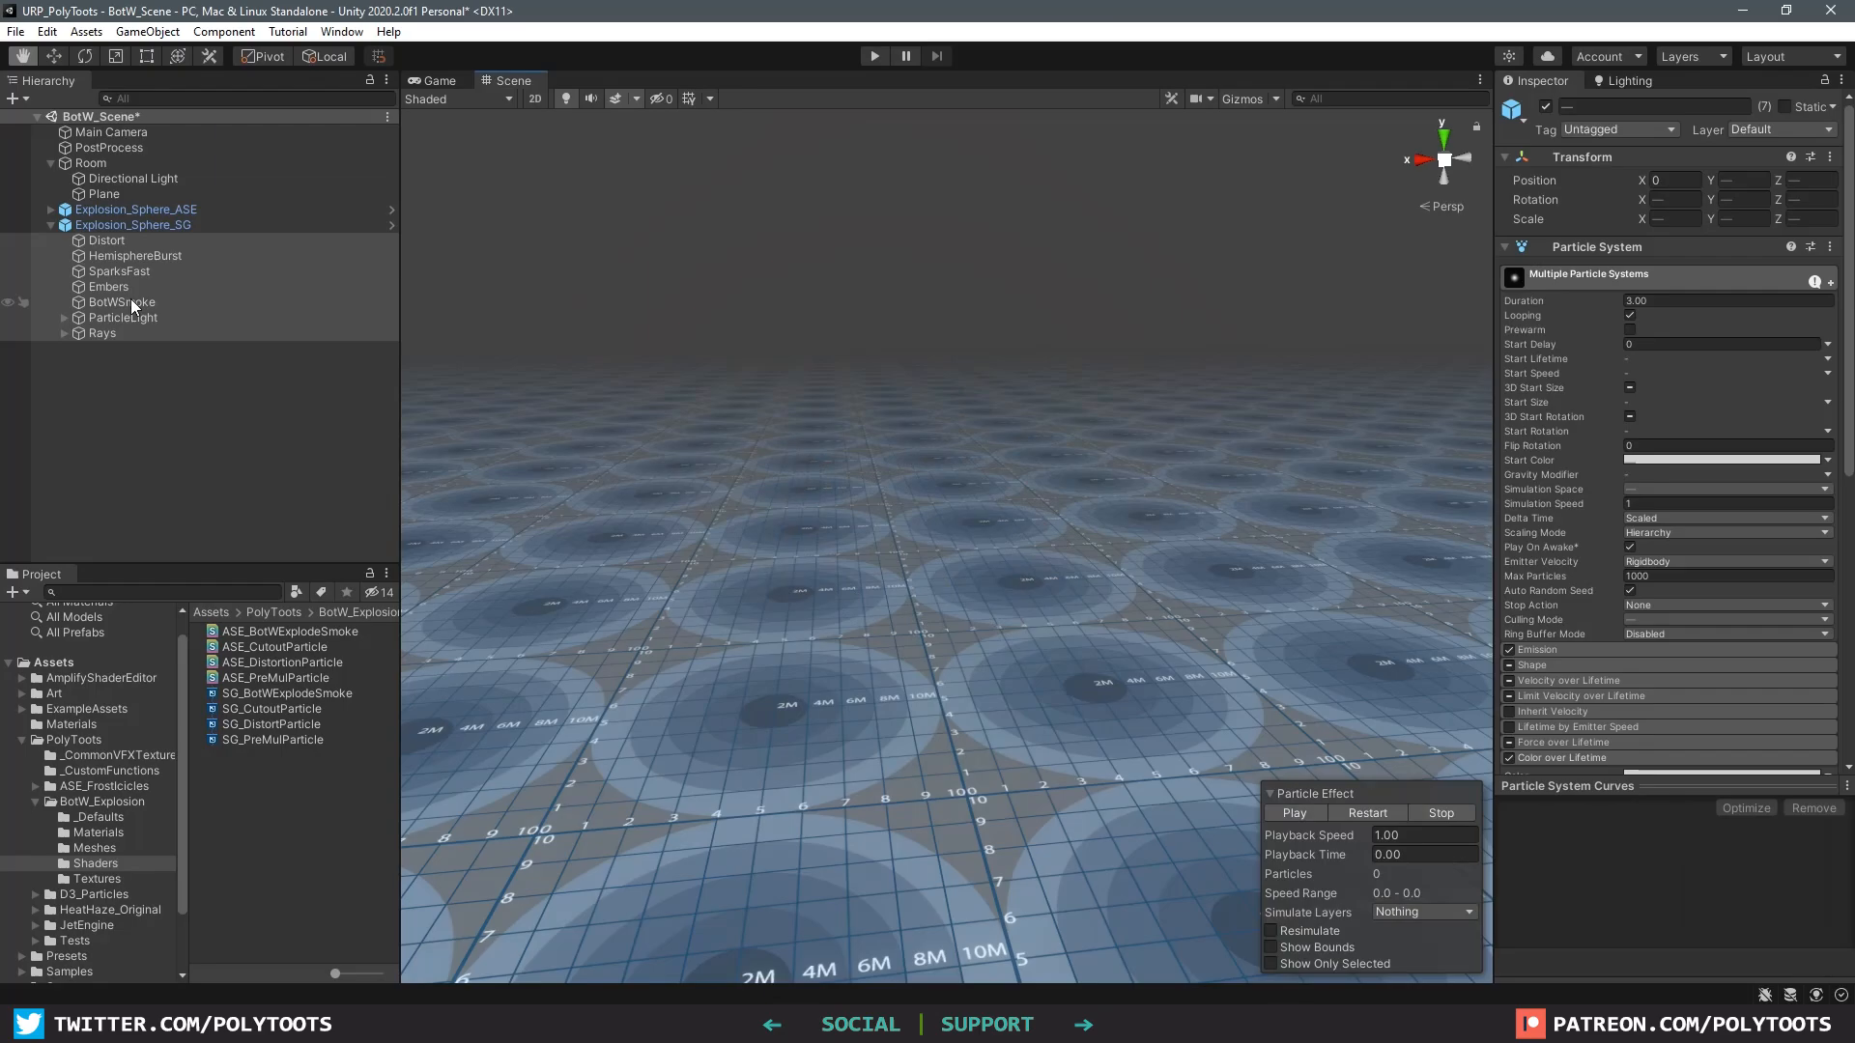
pyautogui.click(107, 241)
pyautogui.click(1295, 813)
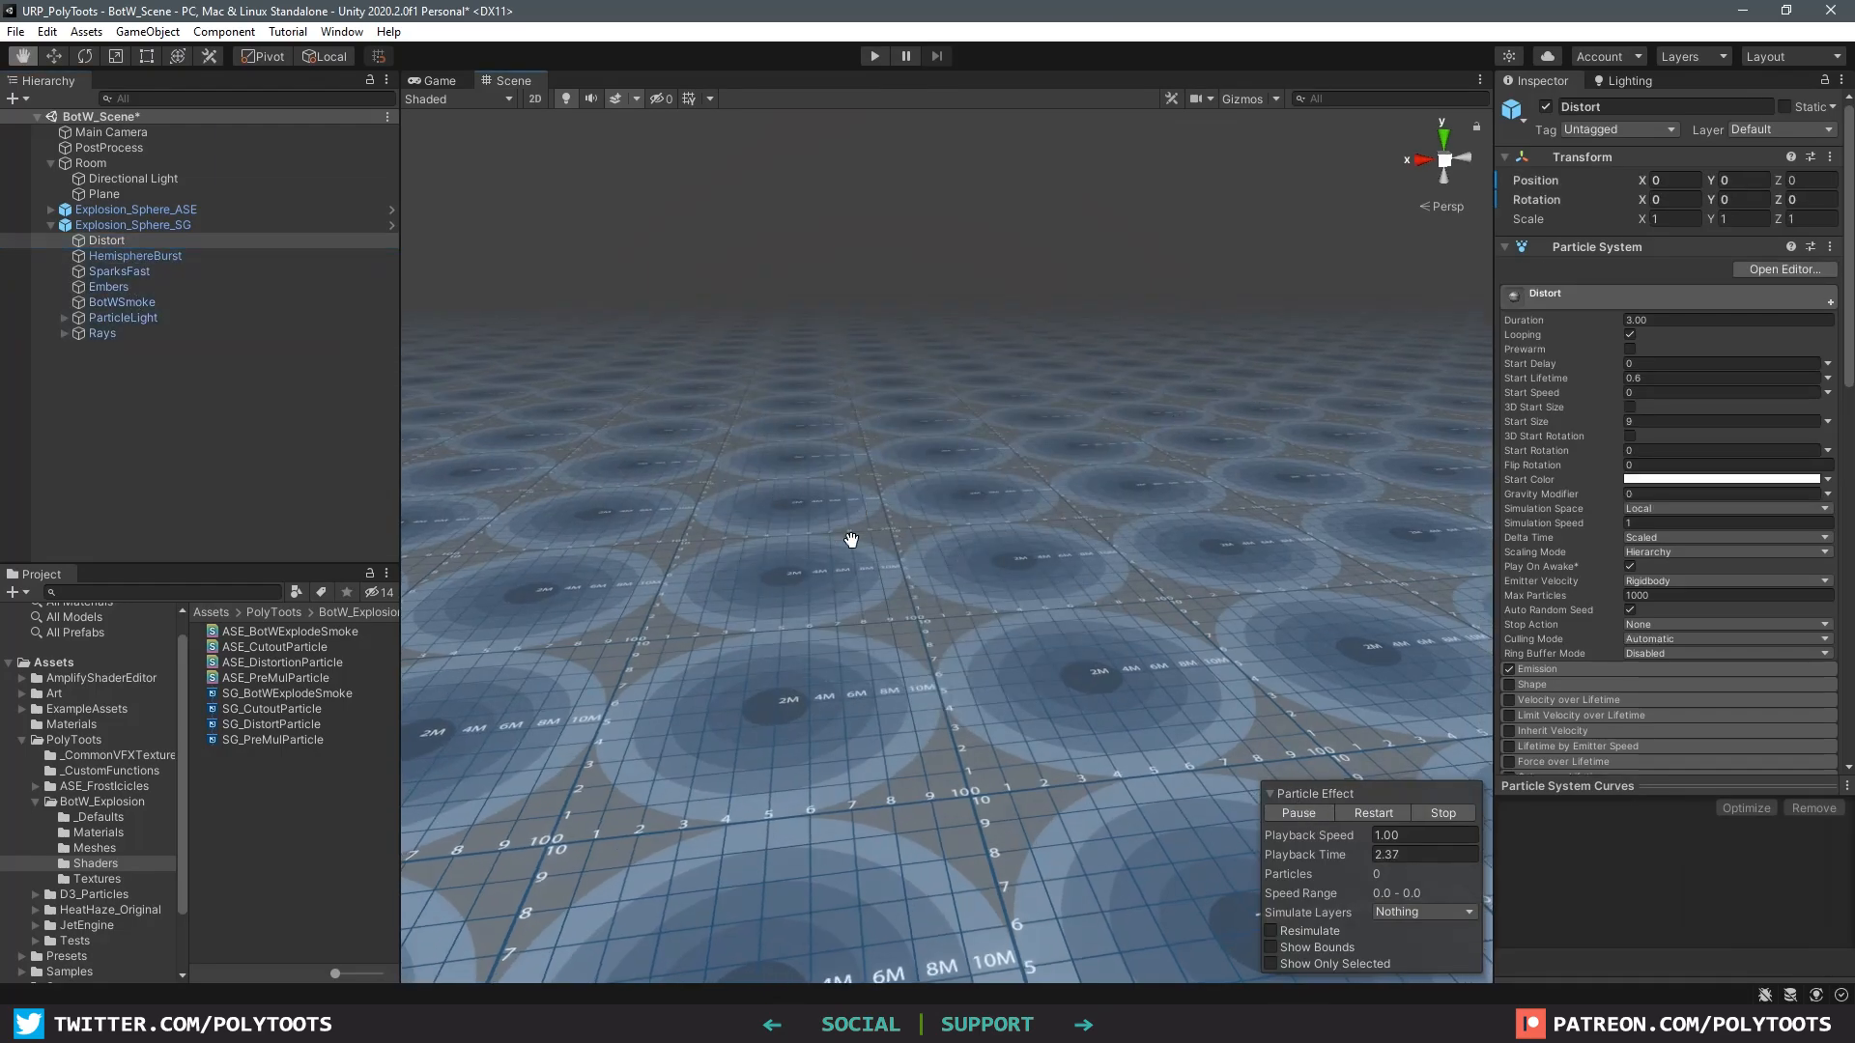
pyautogui.click(135, 256)
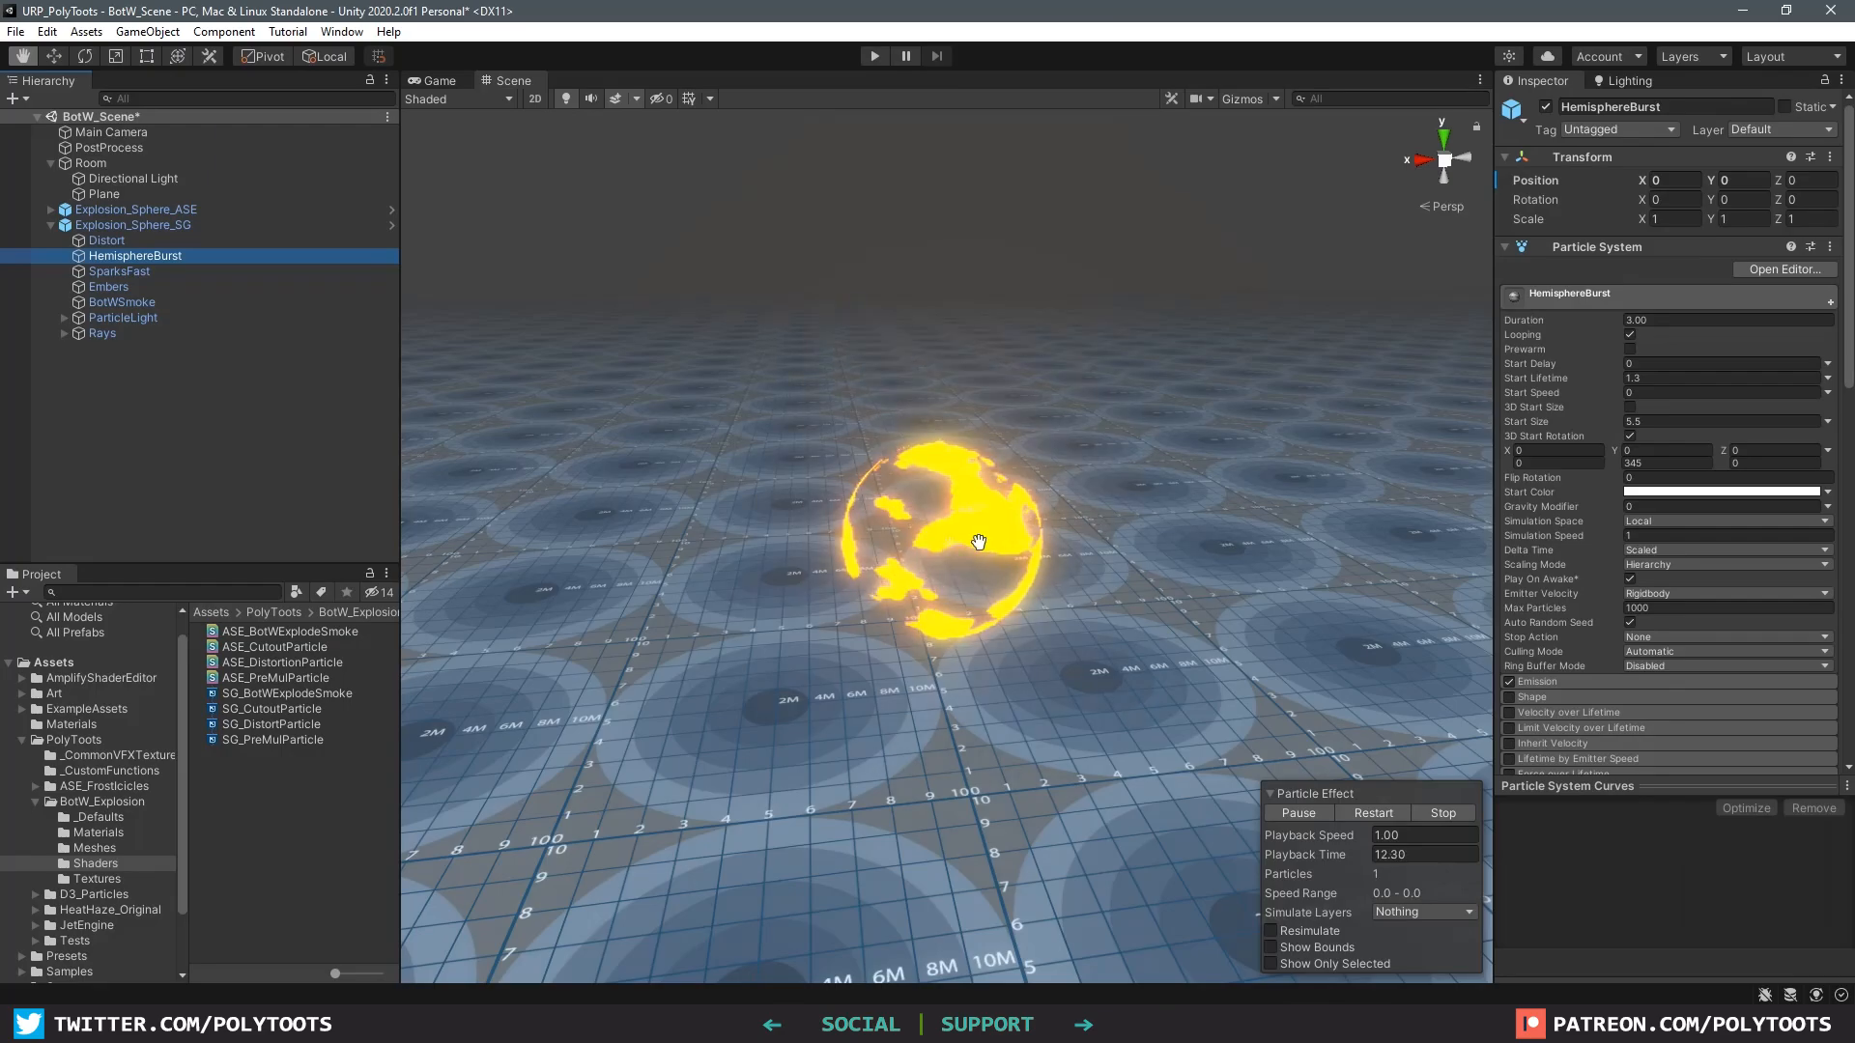
# Step: Rename the HemisphereBurst particle system under Explosion_Sphere_SG as SphereBurst
pyautogui.click(130, 257)
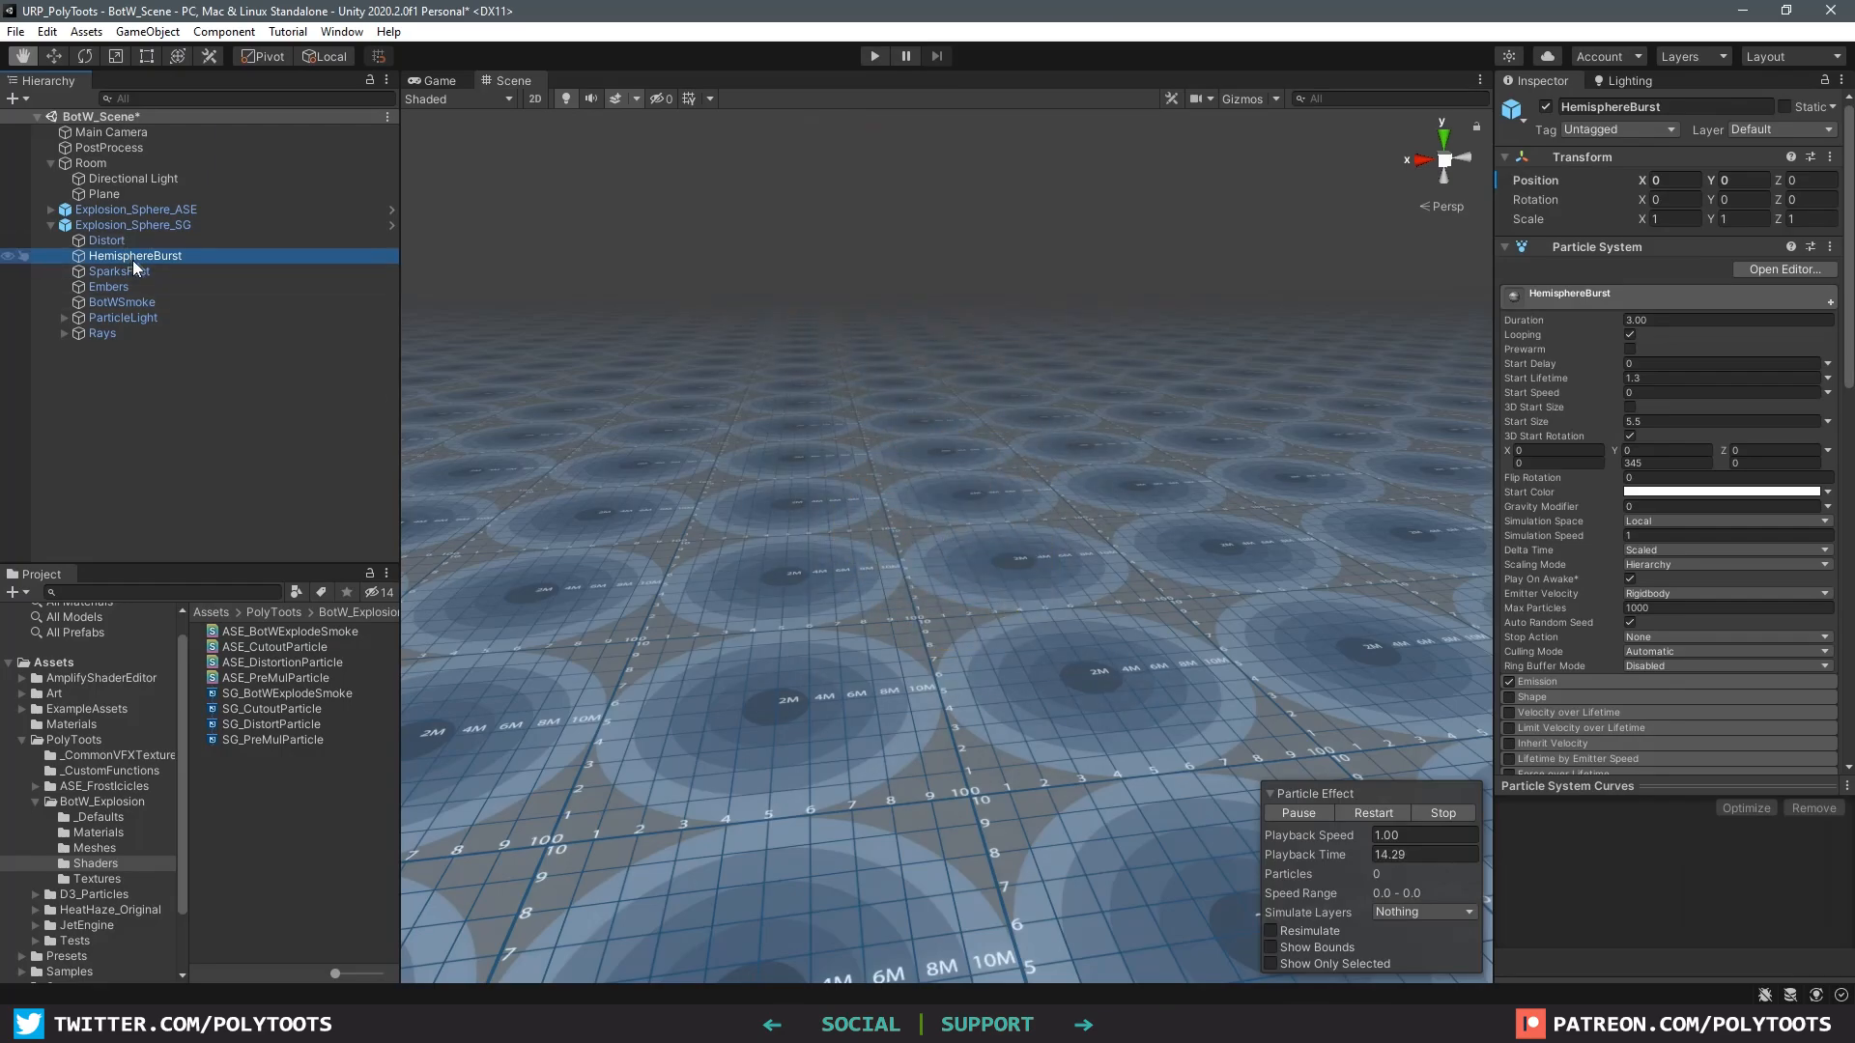
pyautogui.write('SphereBurst')
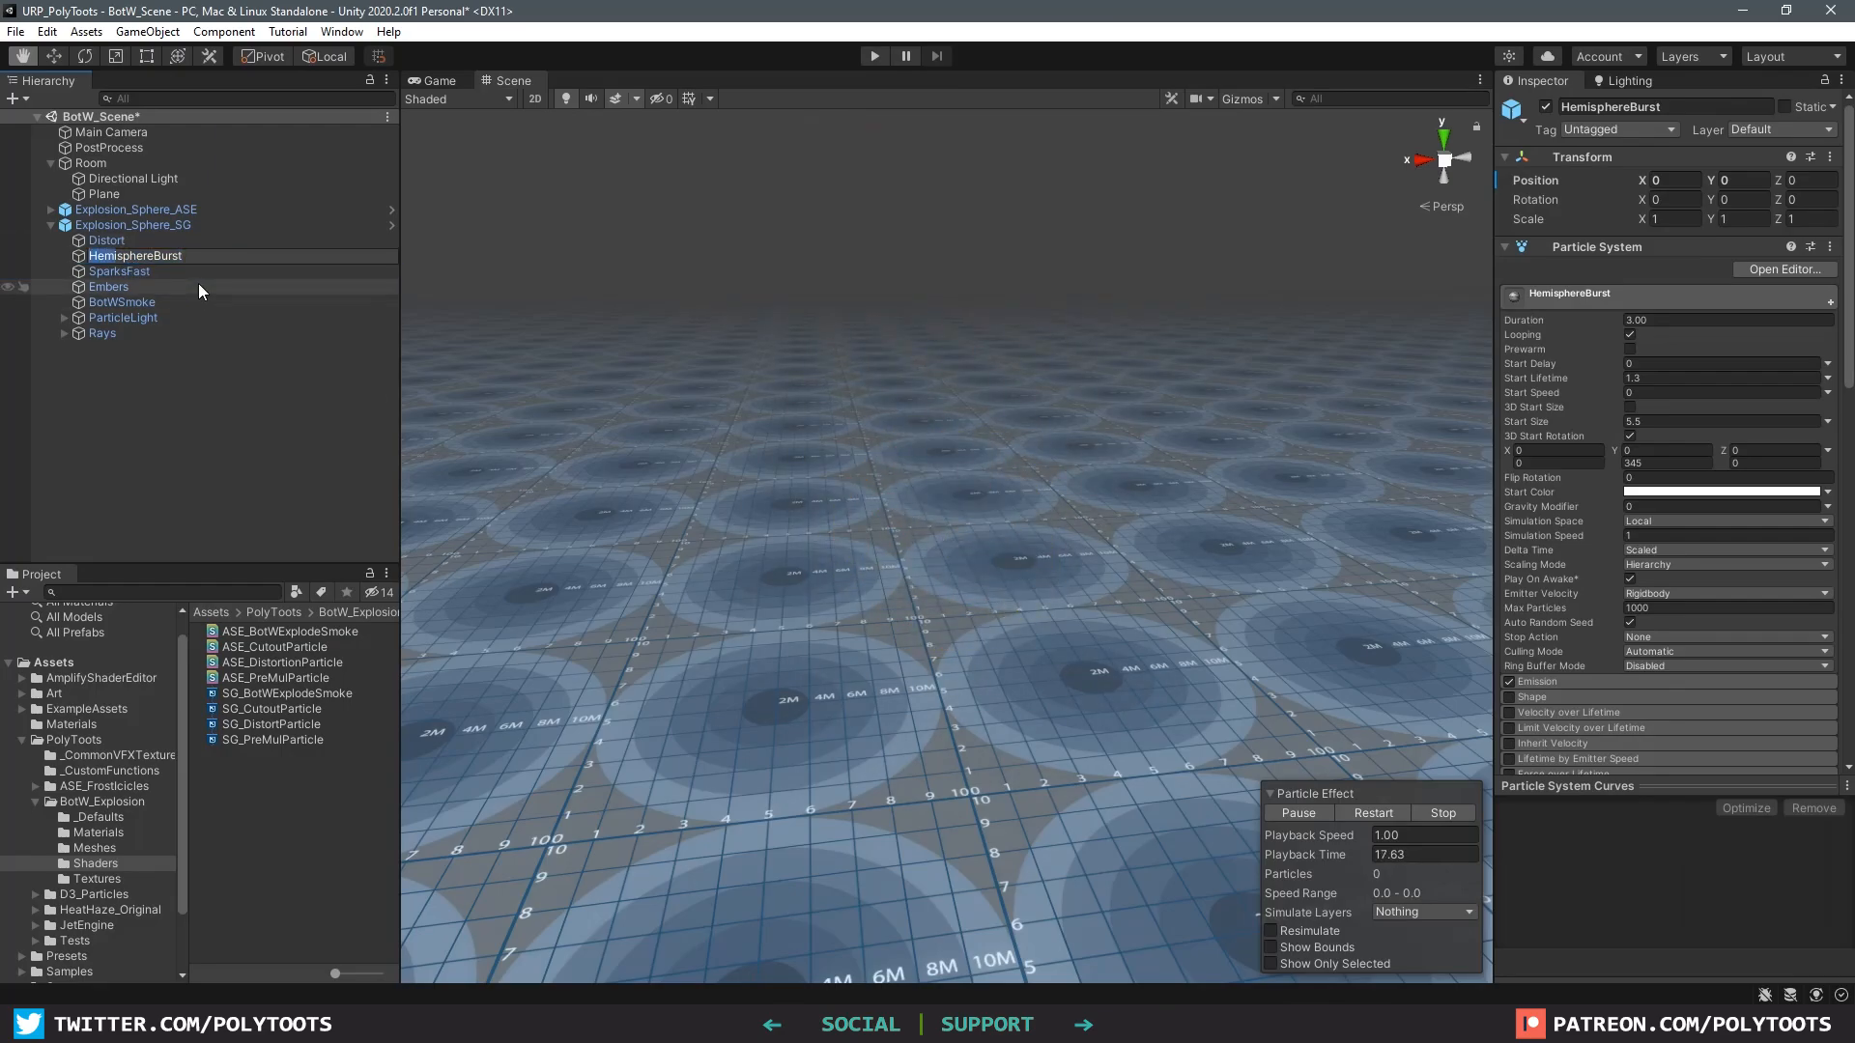
pyautogui.press('Return')
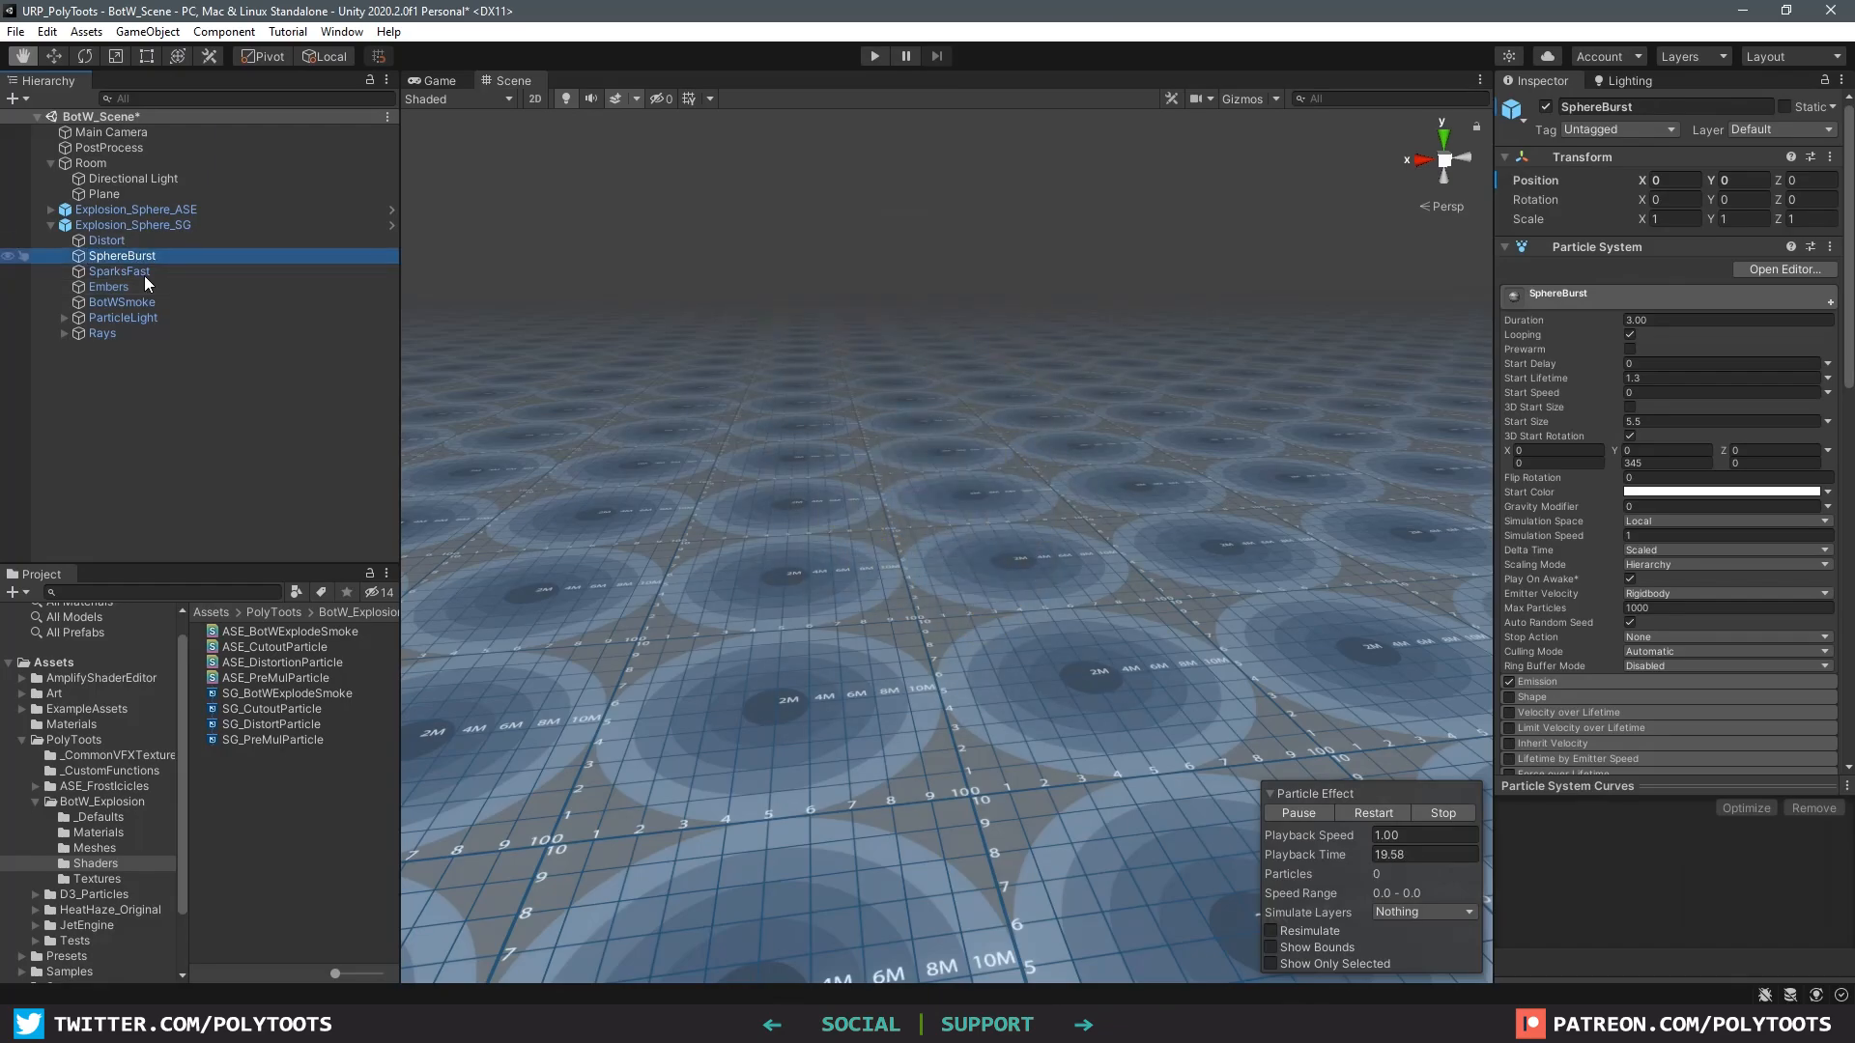
# Step: Preview the SparksFast, Embers and BotWSmoke particle systems one after another
pyautogui.click(143, 272)
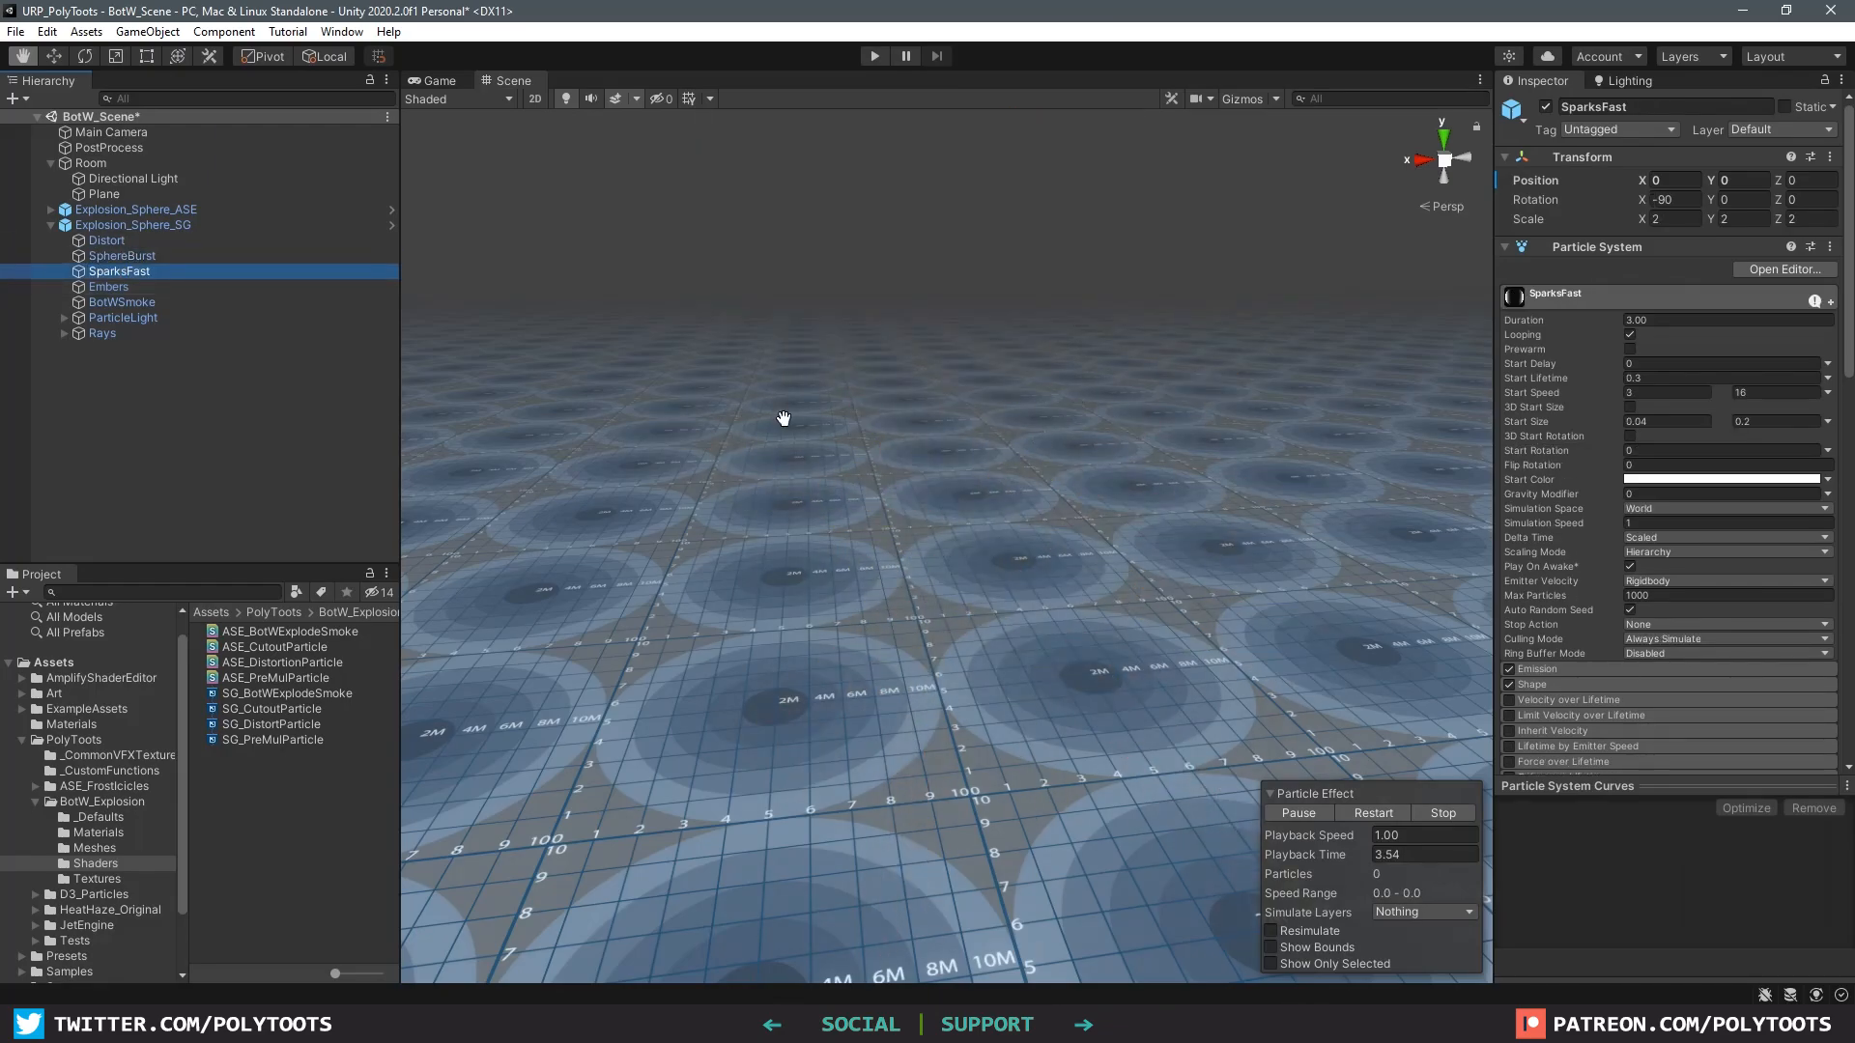
pyautogui.click(142, 287)
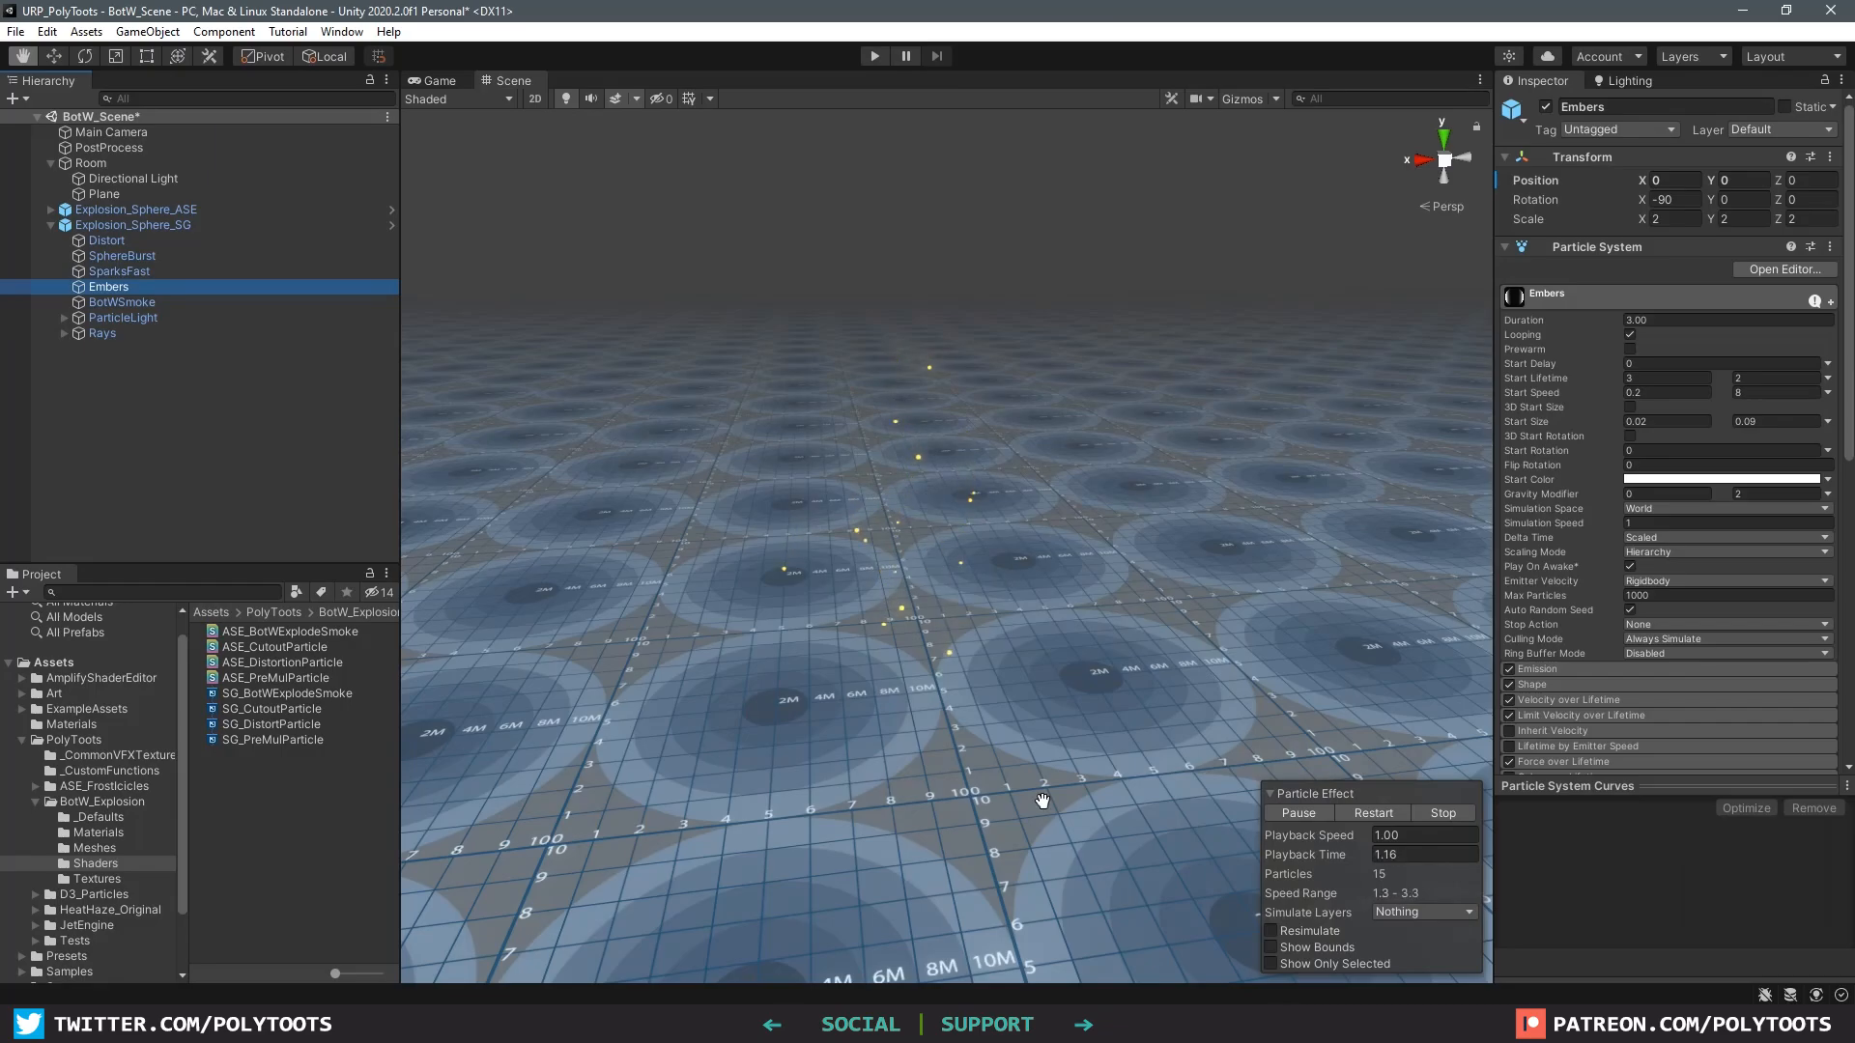
pyautogui.moveTo(961, 820); pyautogui.dragTo(826, 591)
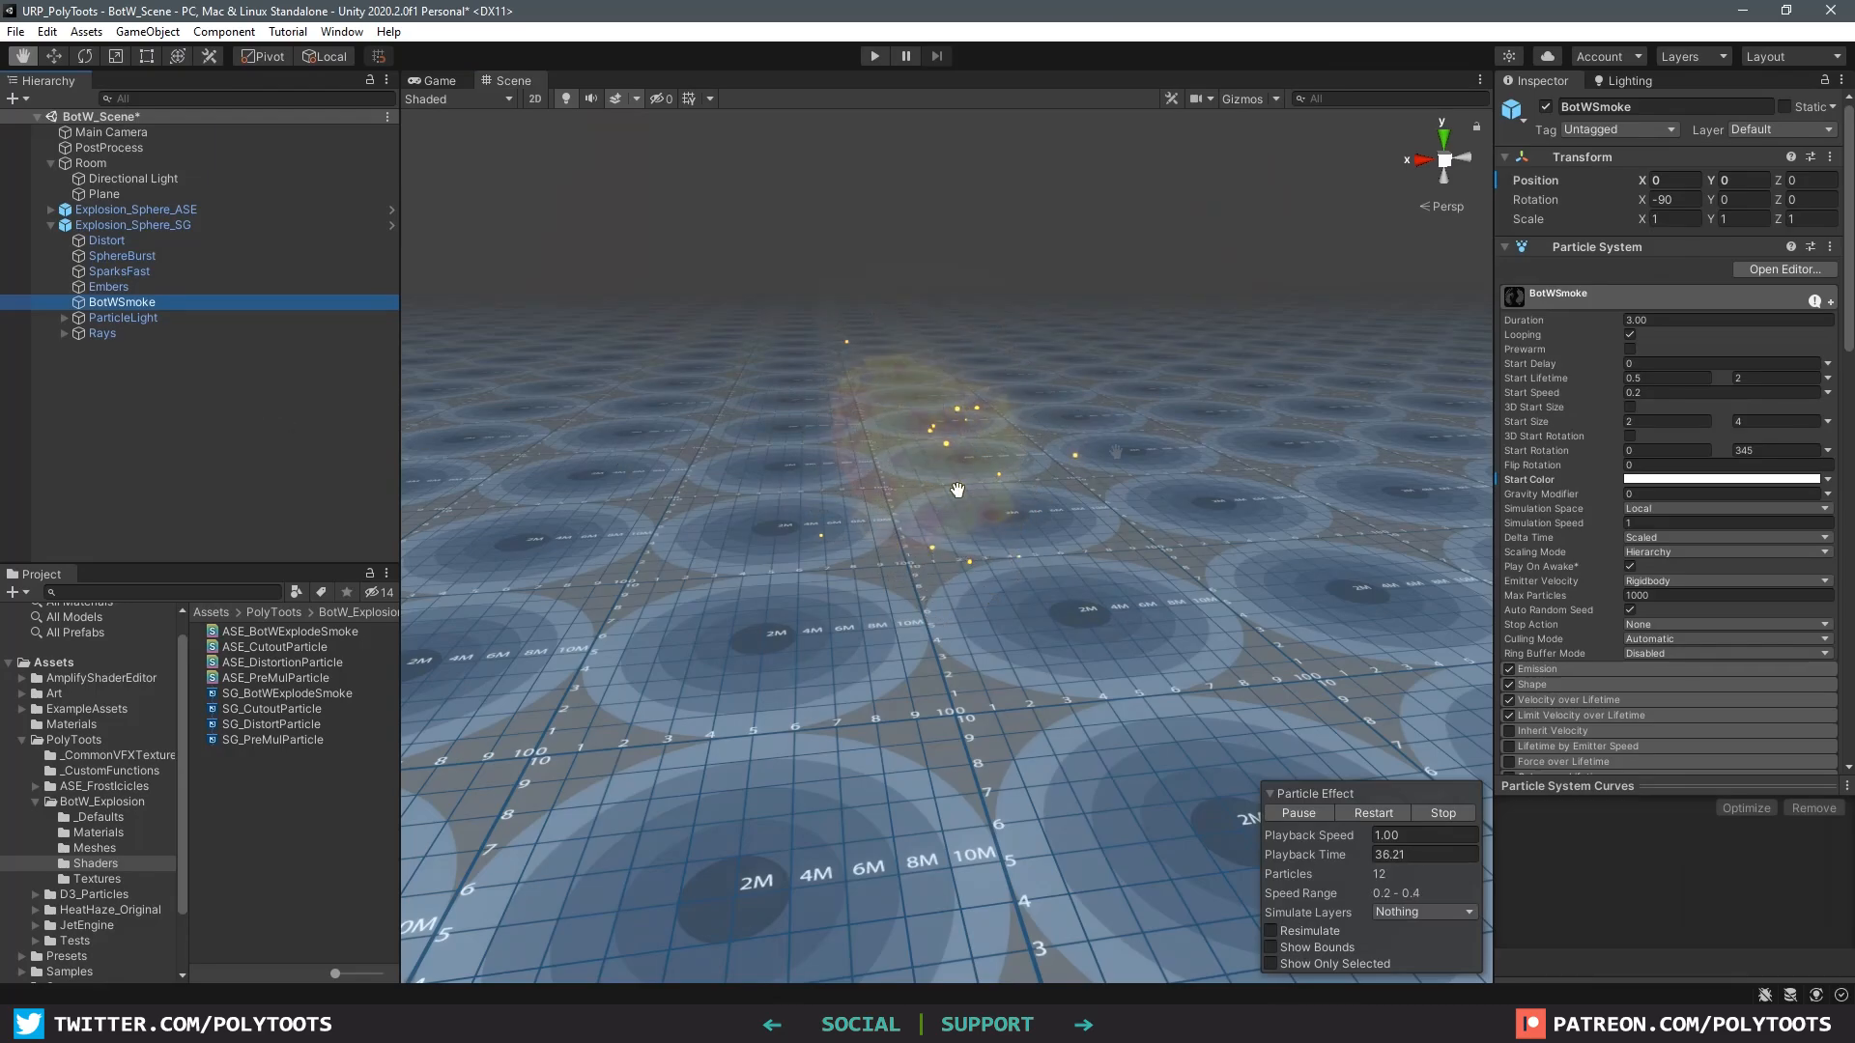
# Step: Inspect the ParticleLight system, its child Point Light and the settings of its Lights module
pyautogui.click(160, 317)
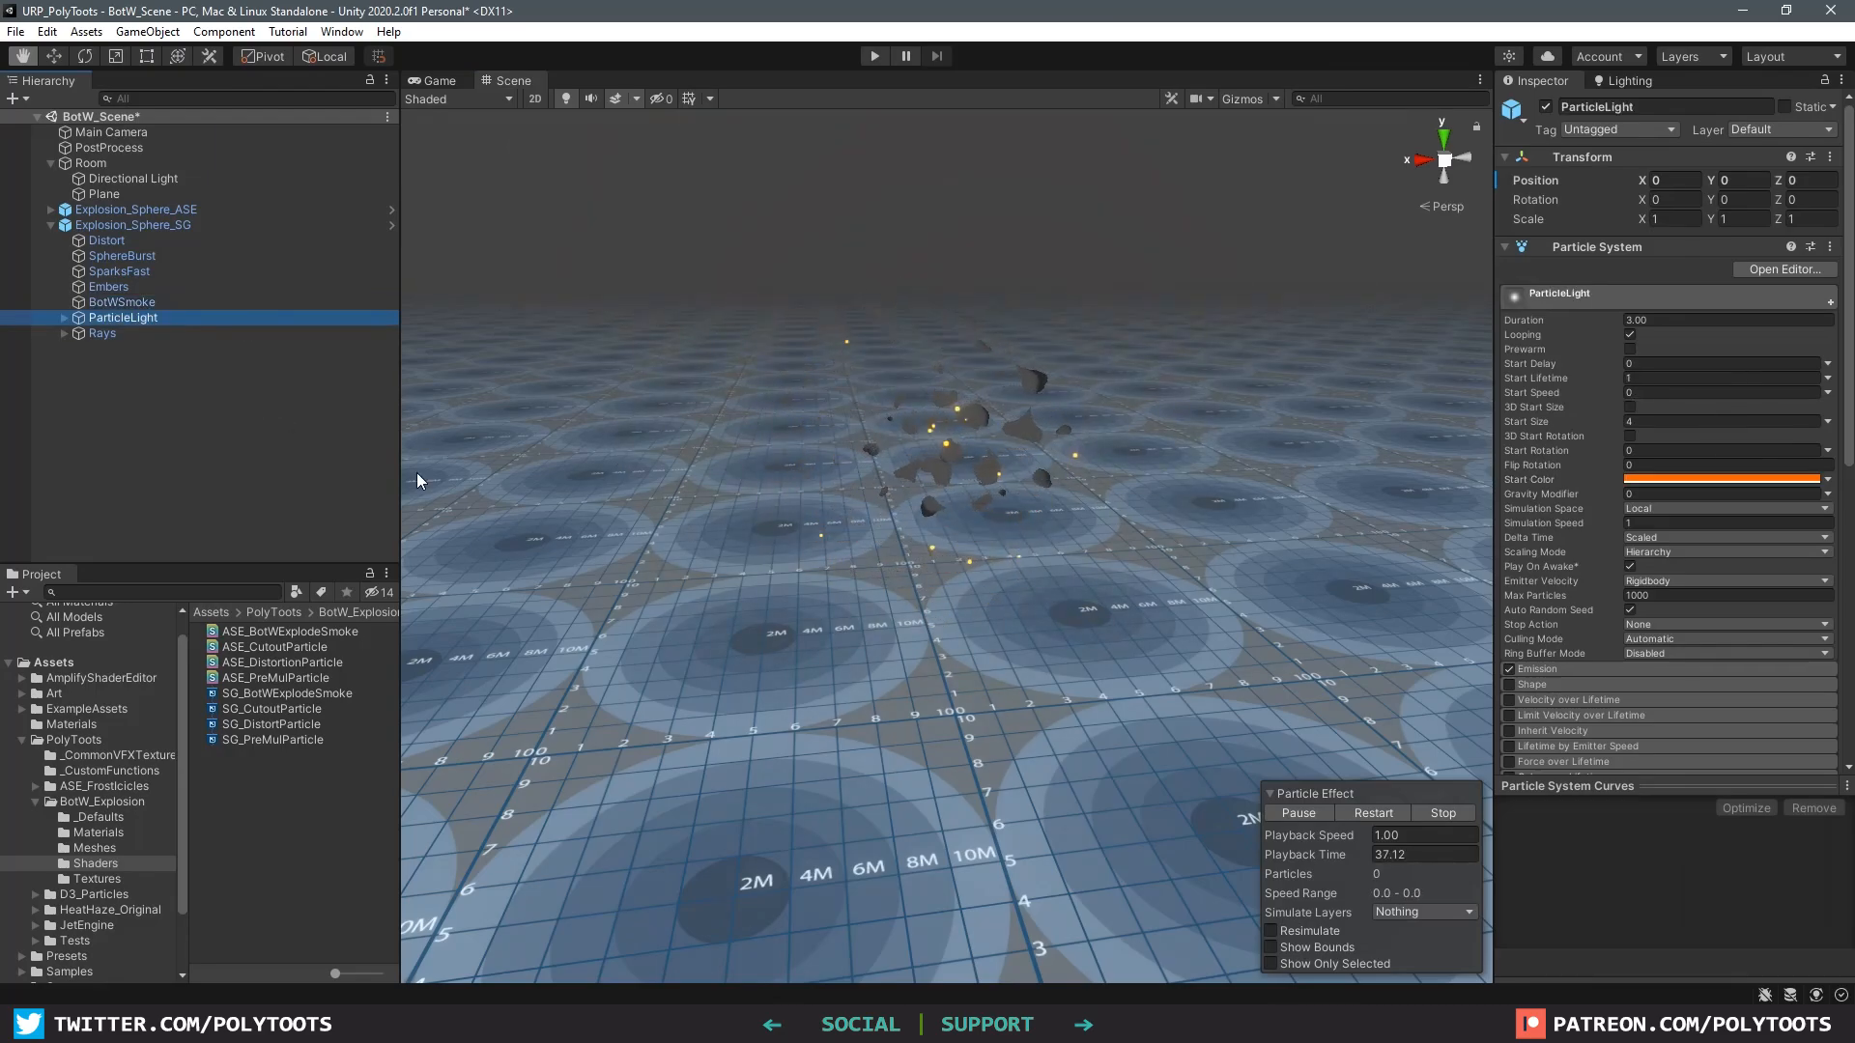
pyautogui.click(65, 317)
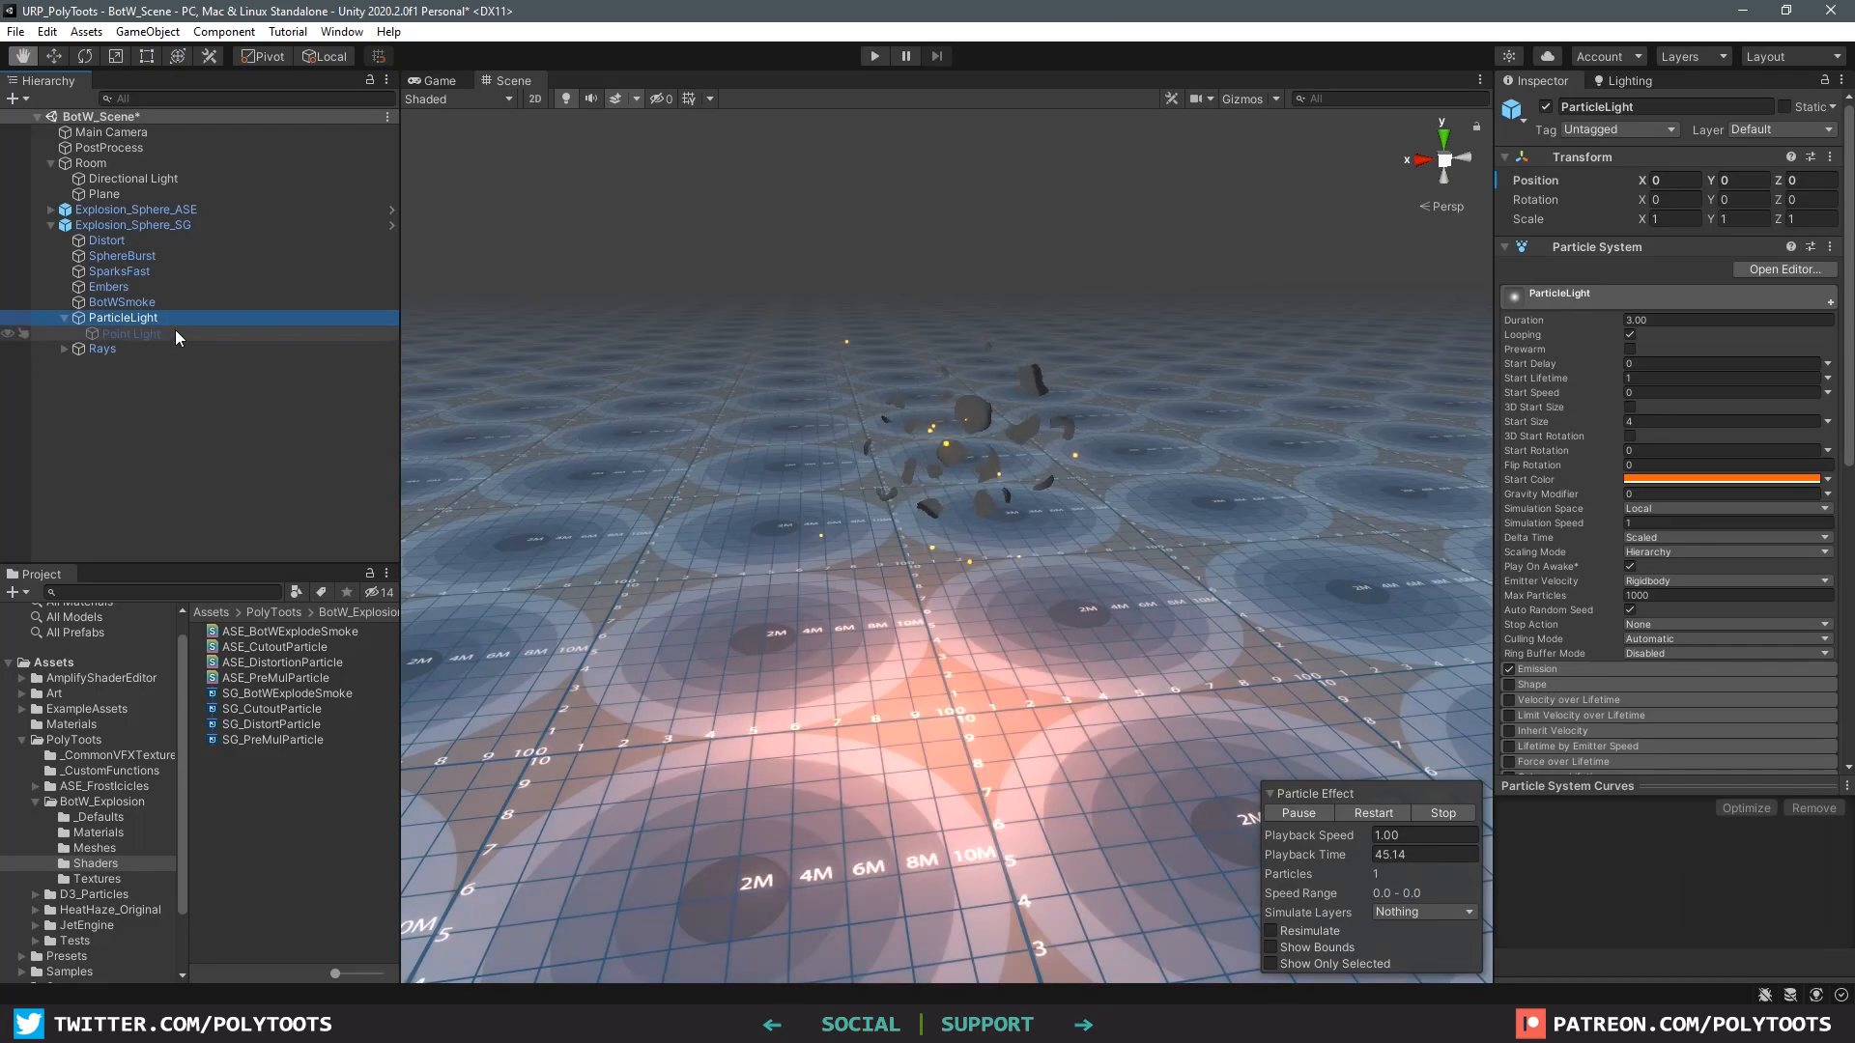
pyautogui.scroll(-10, 1636, 467)
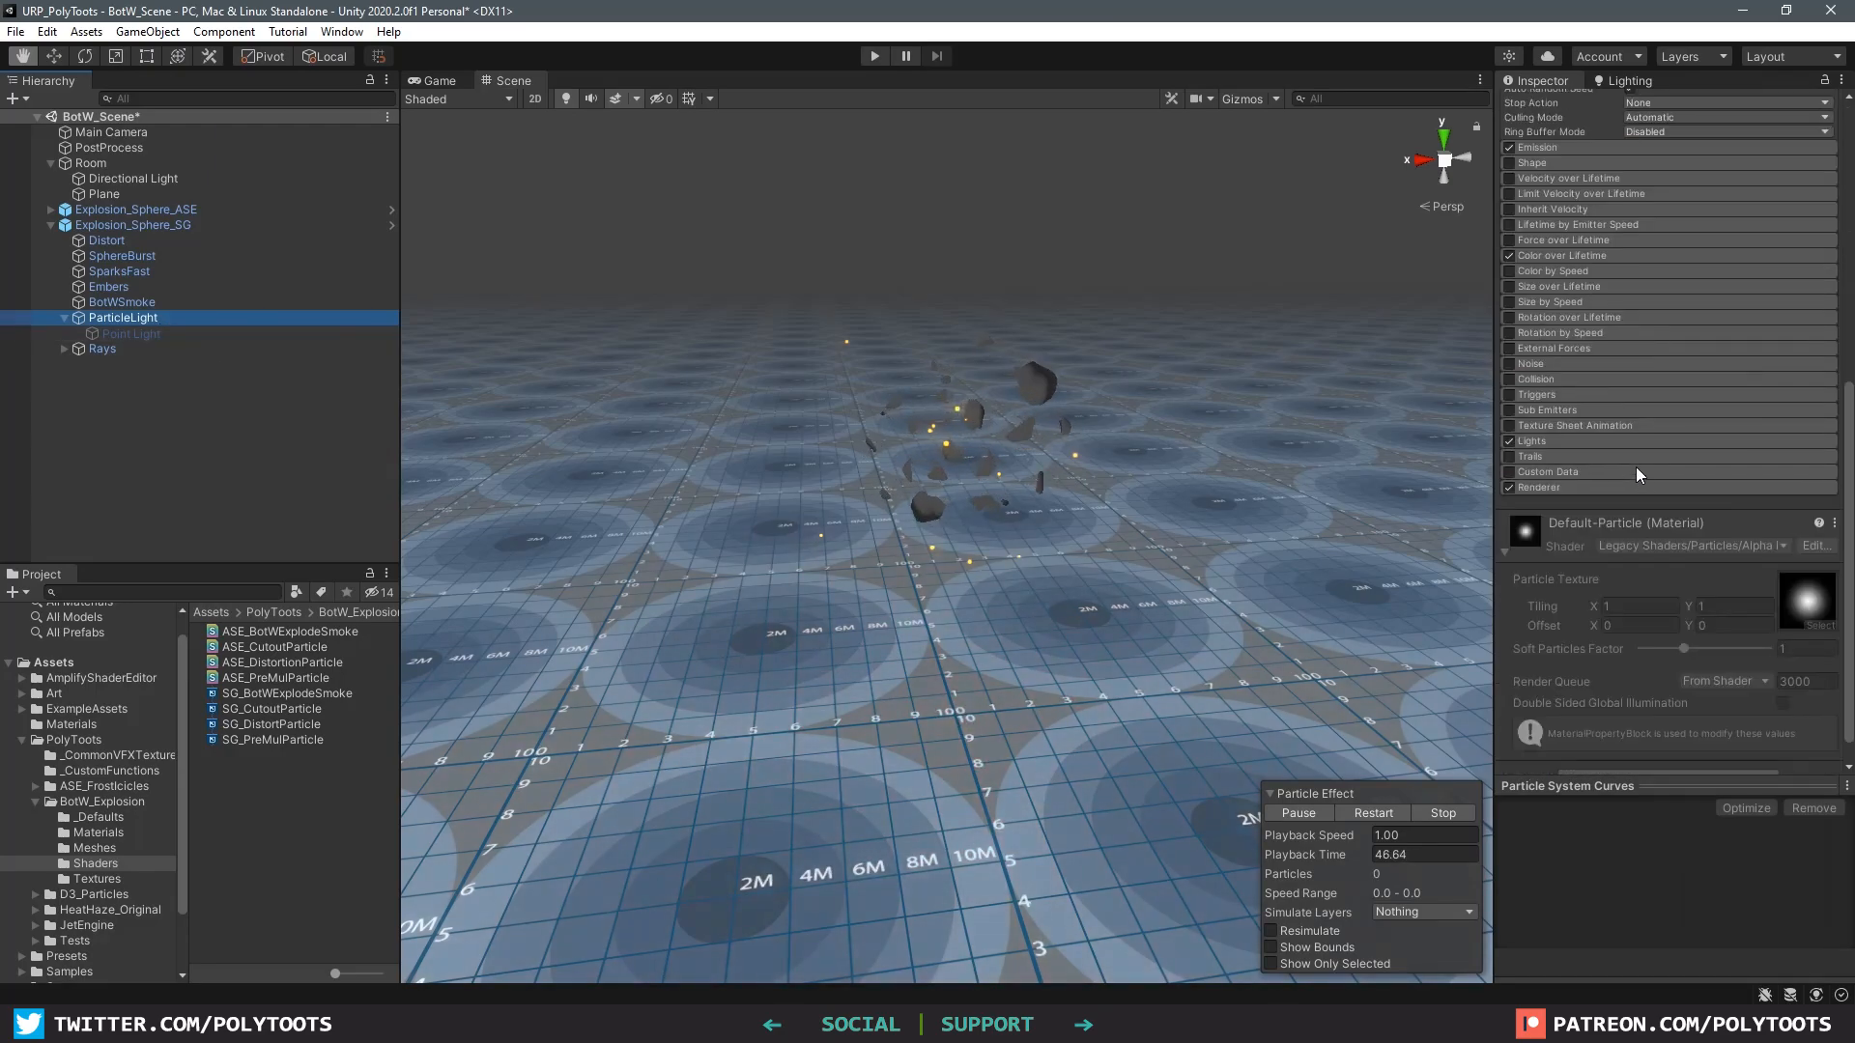
pyautogui.click(1558, 440)
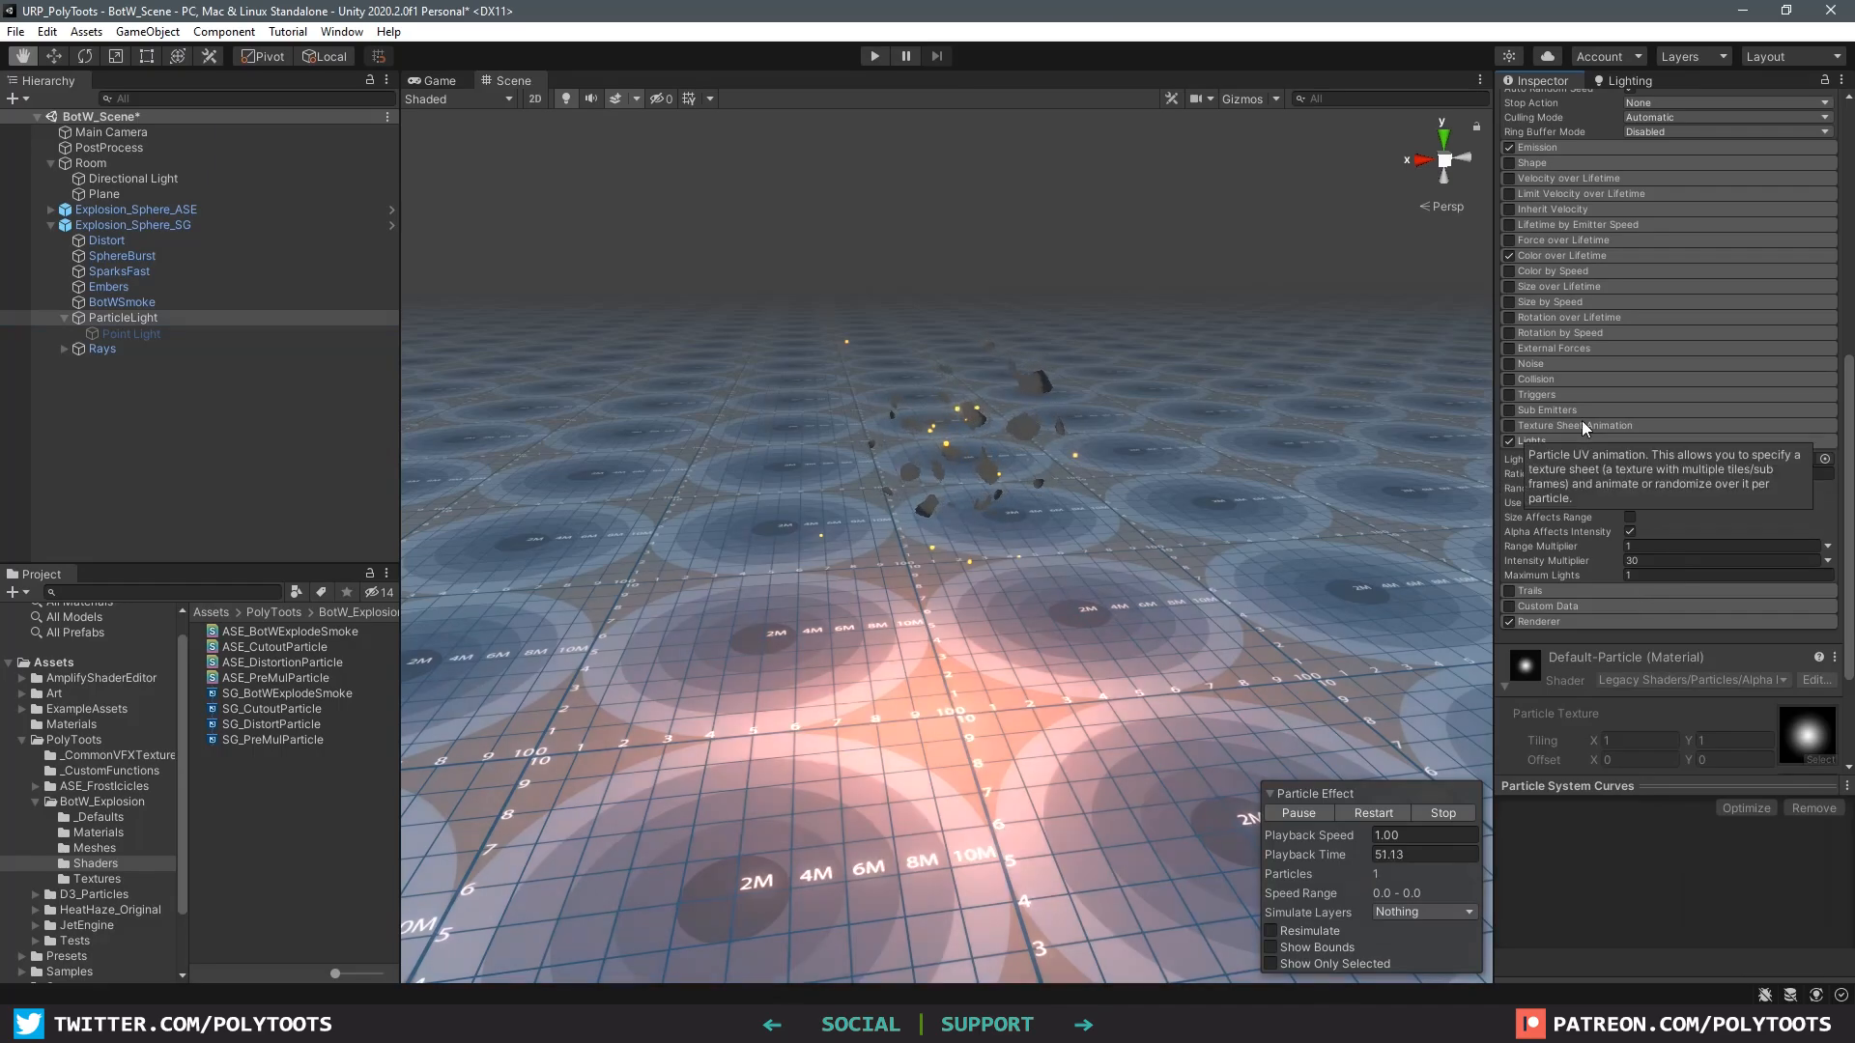
# Step: Examine the Rays particle system and its child BigDotFlash
pyautogui.click(97, 348)
pyautogui.click(64, 349)
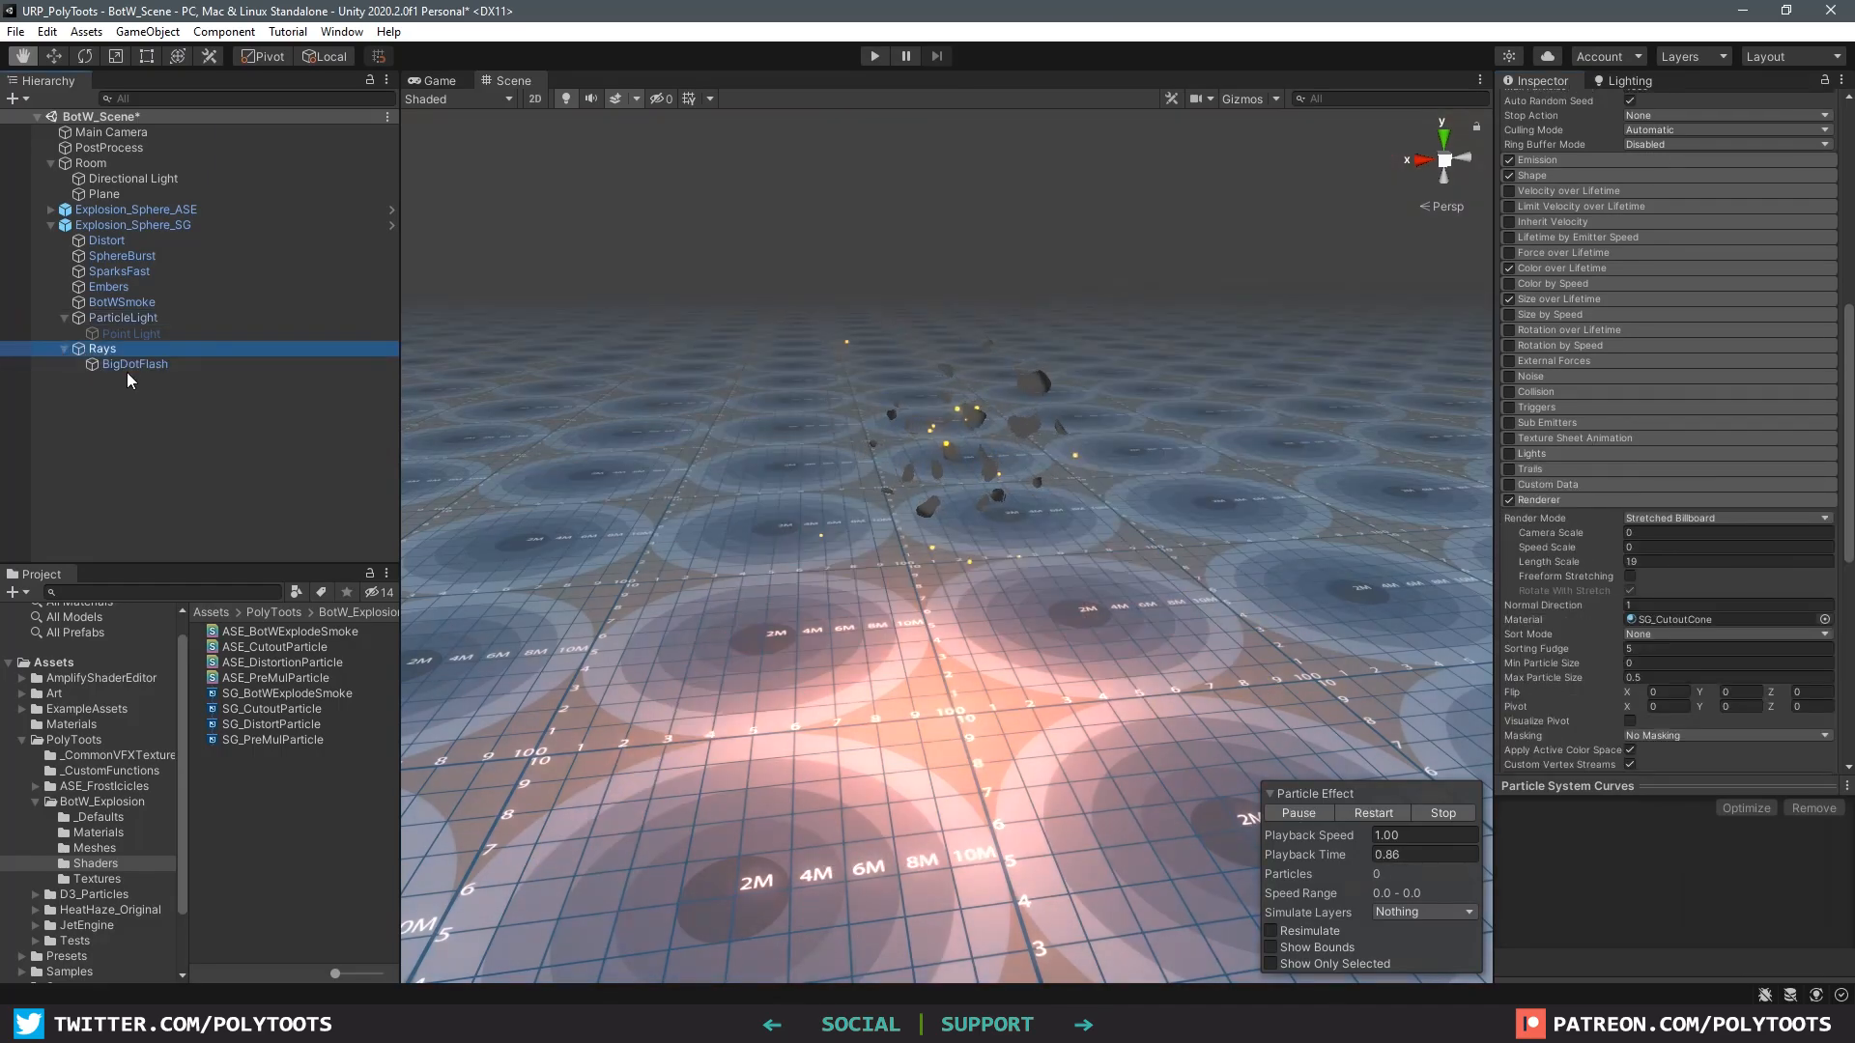
pyautogui.click(135, 364)
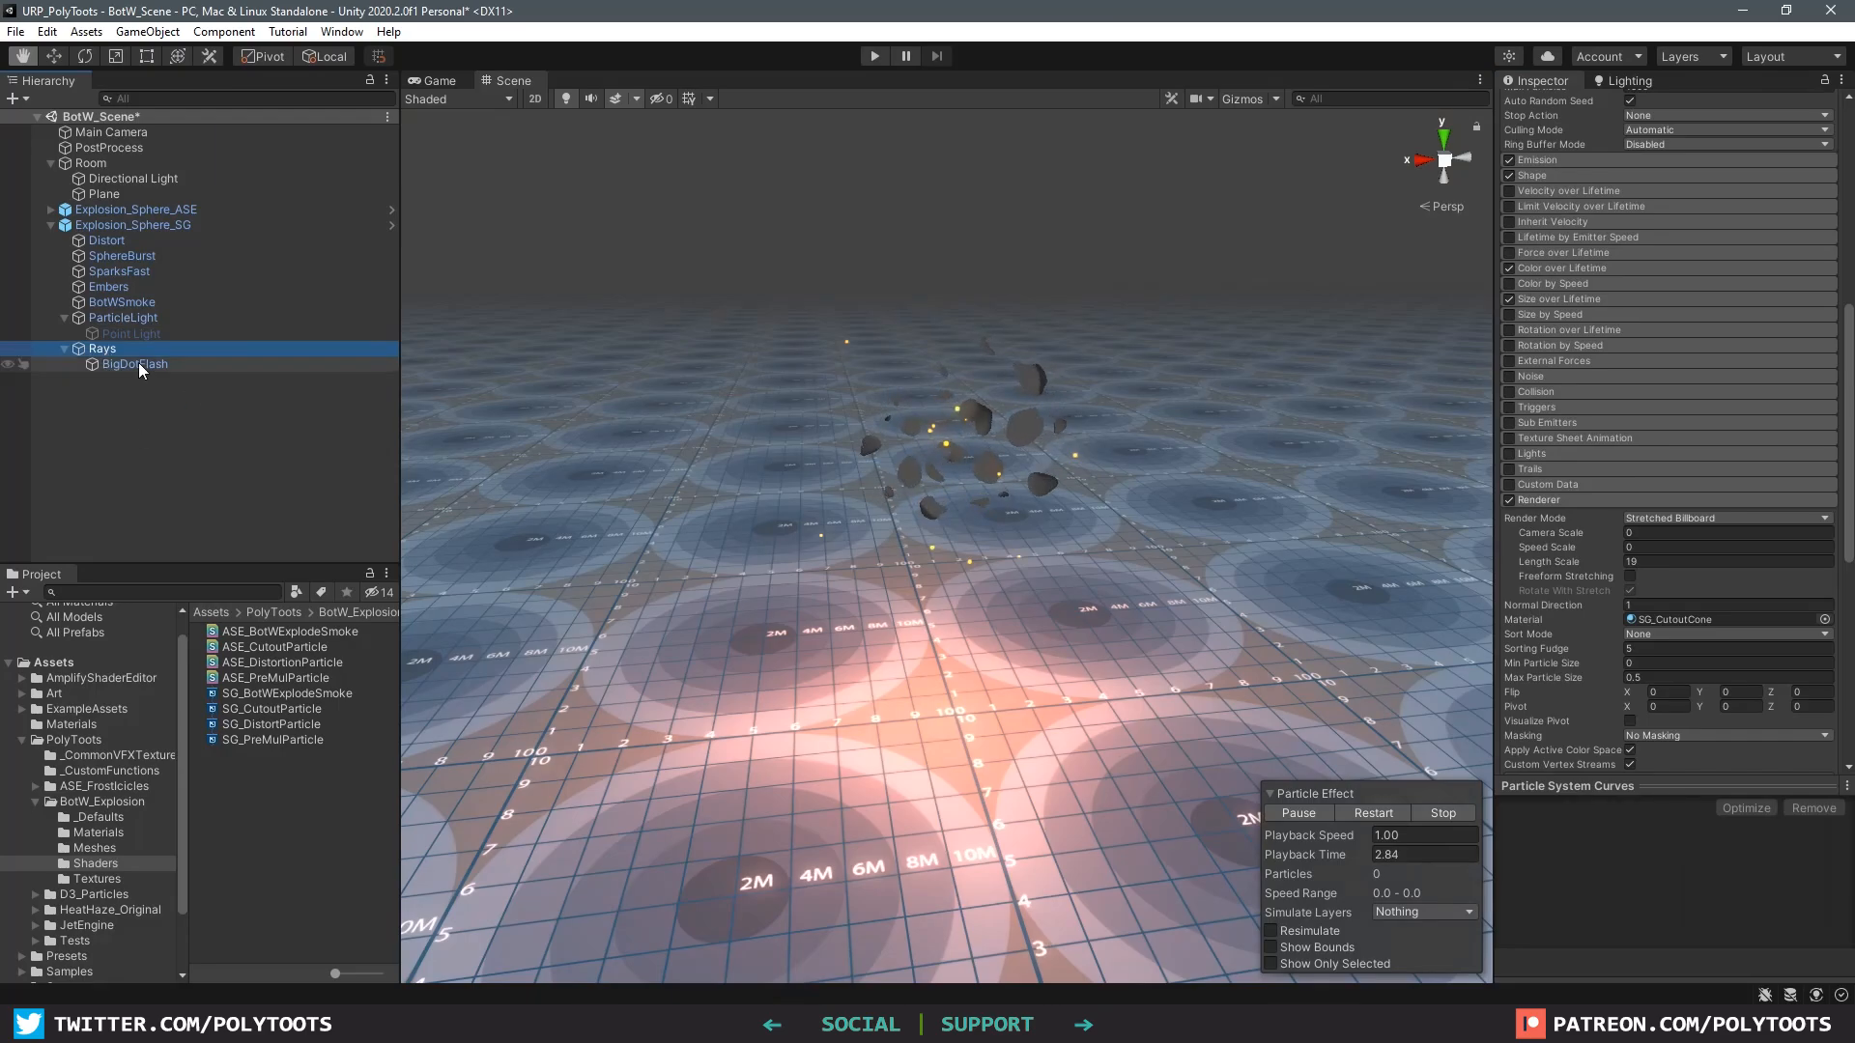
# Step: Select all particle systems from Distort to BigDotFlash and replay the full explosion from the start several times
pyautogui.keyDown('shift'); pyautogui.click(131, 241); pyautogui.keyUp('shift')
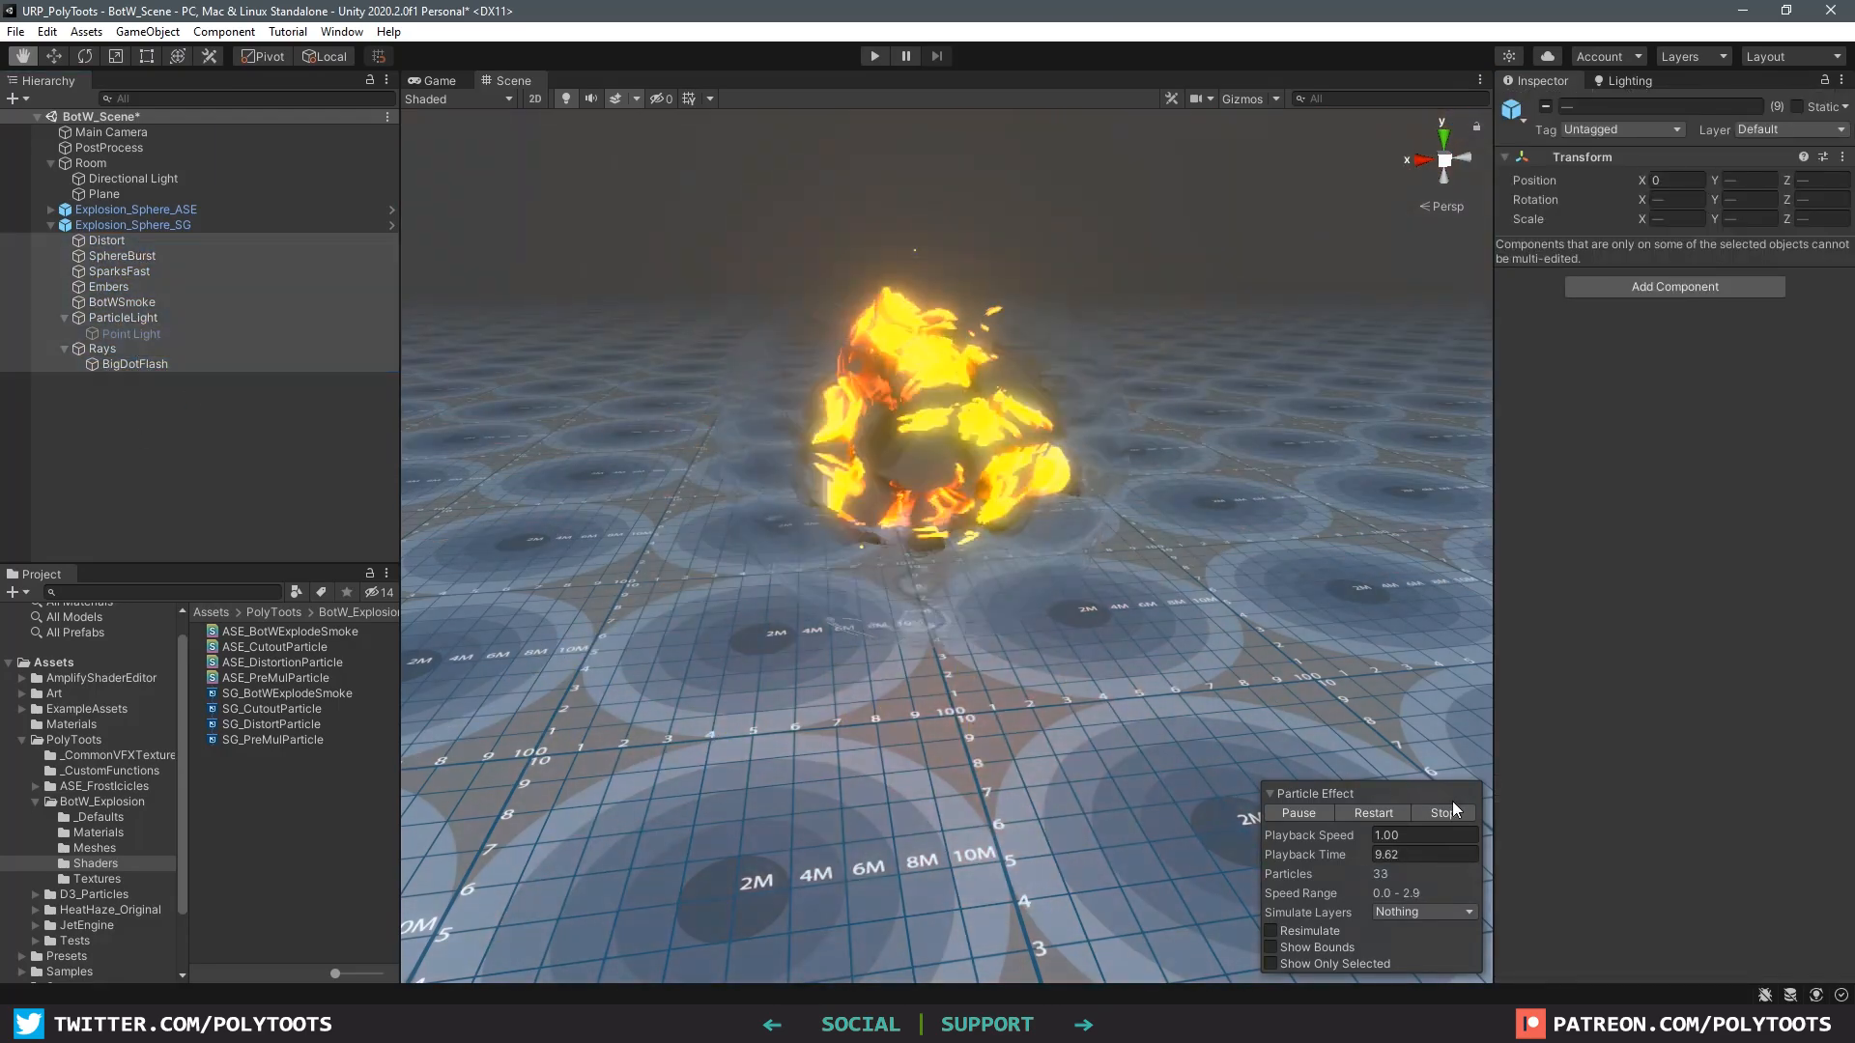
pyautogui.click(1453, 796)
pyautogui.click(1290, 962)
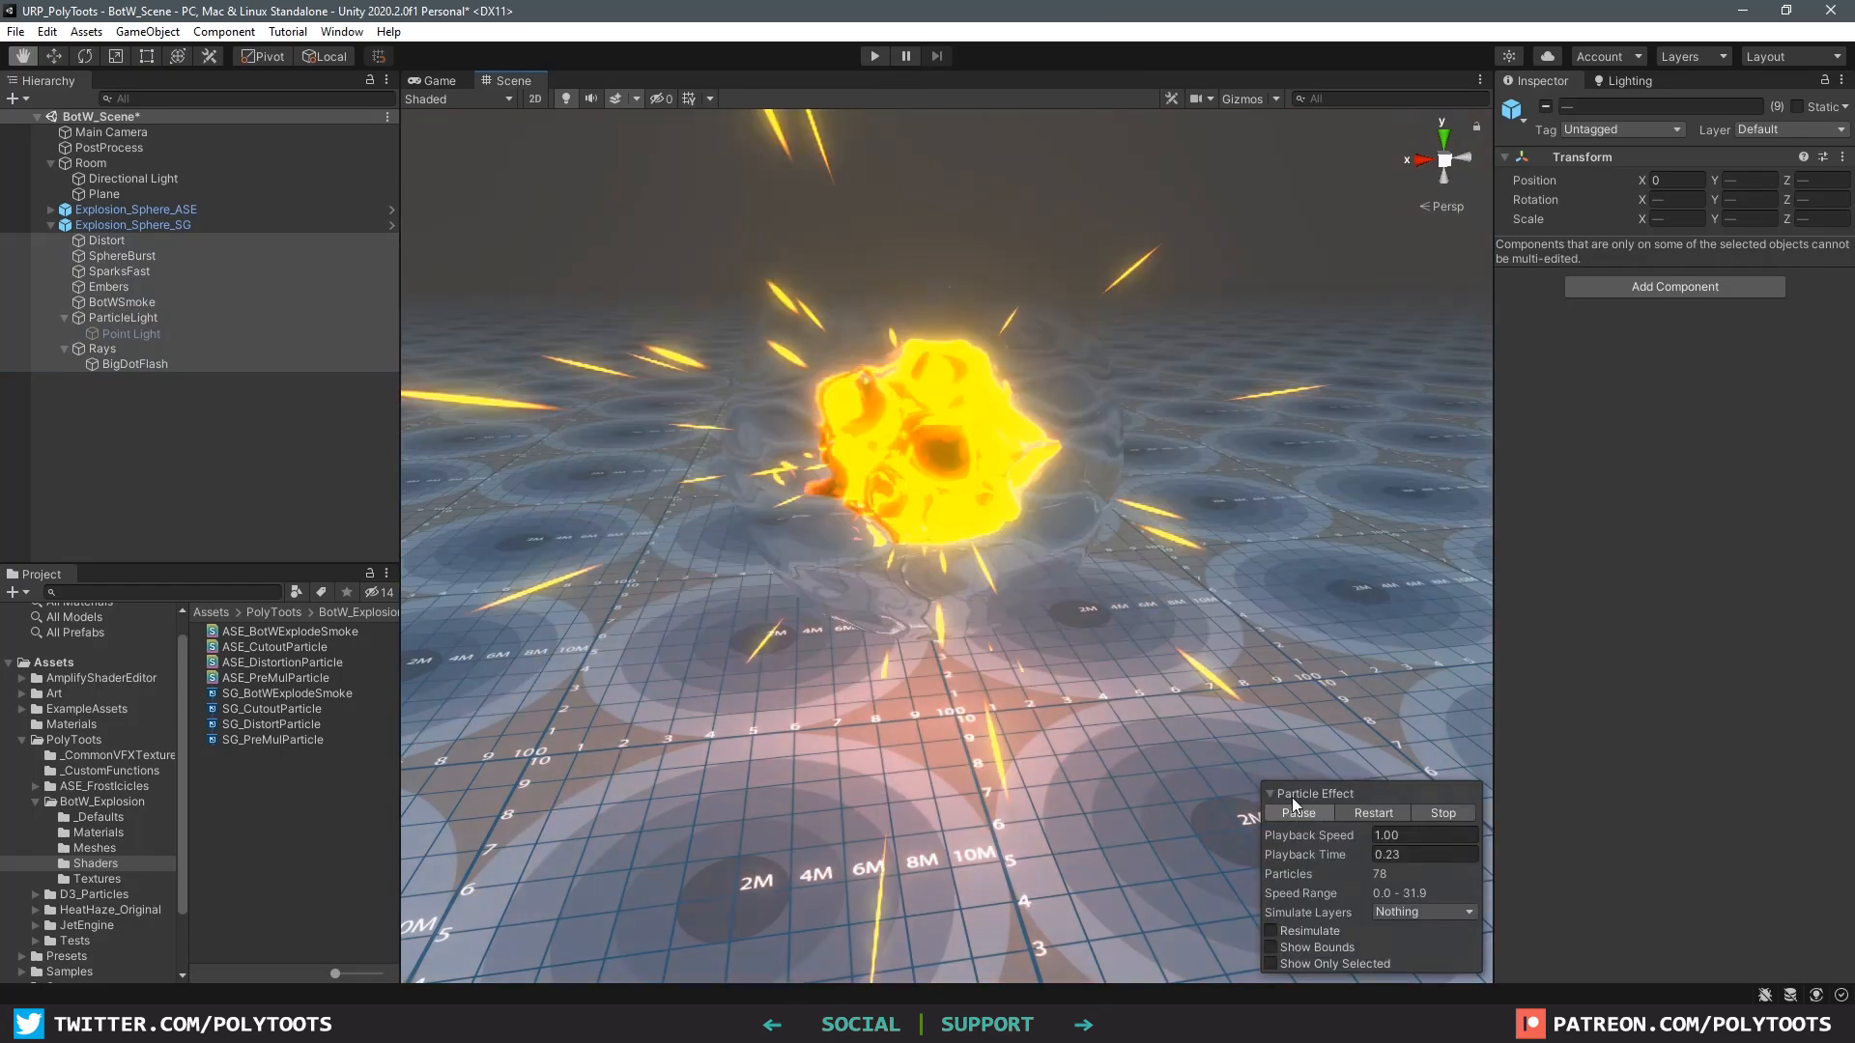
pyautogui.click(1465, 814)
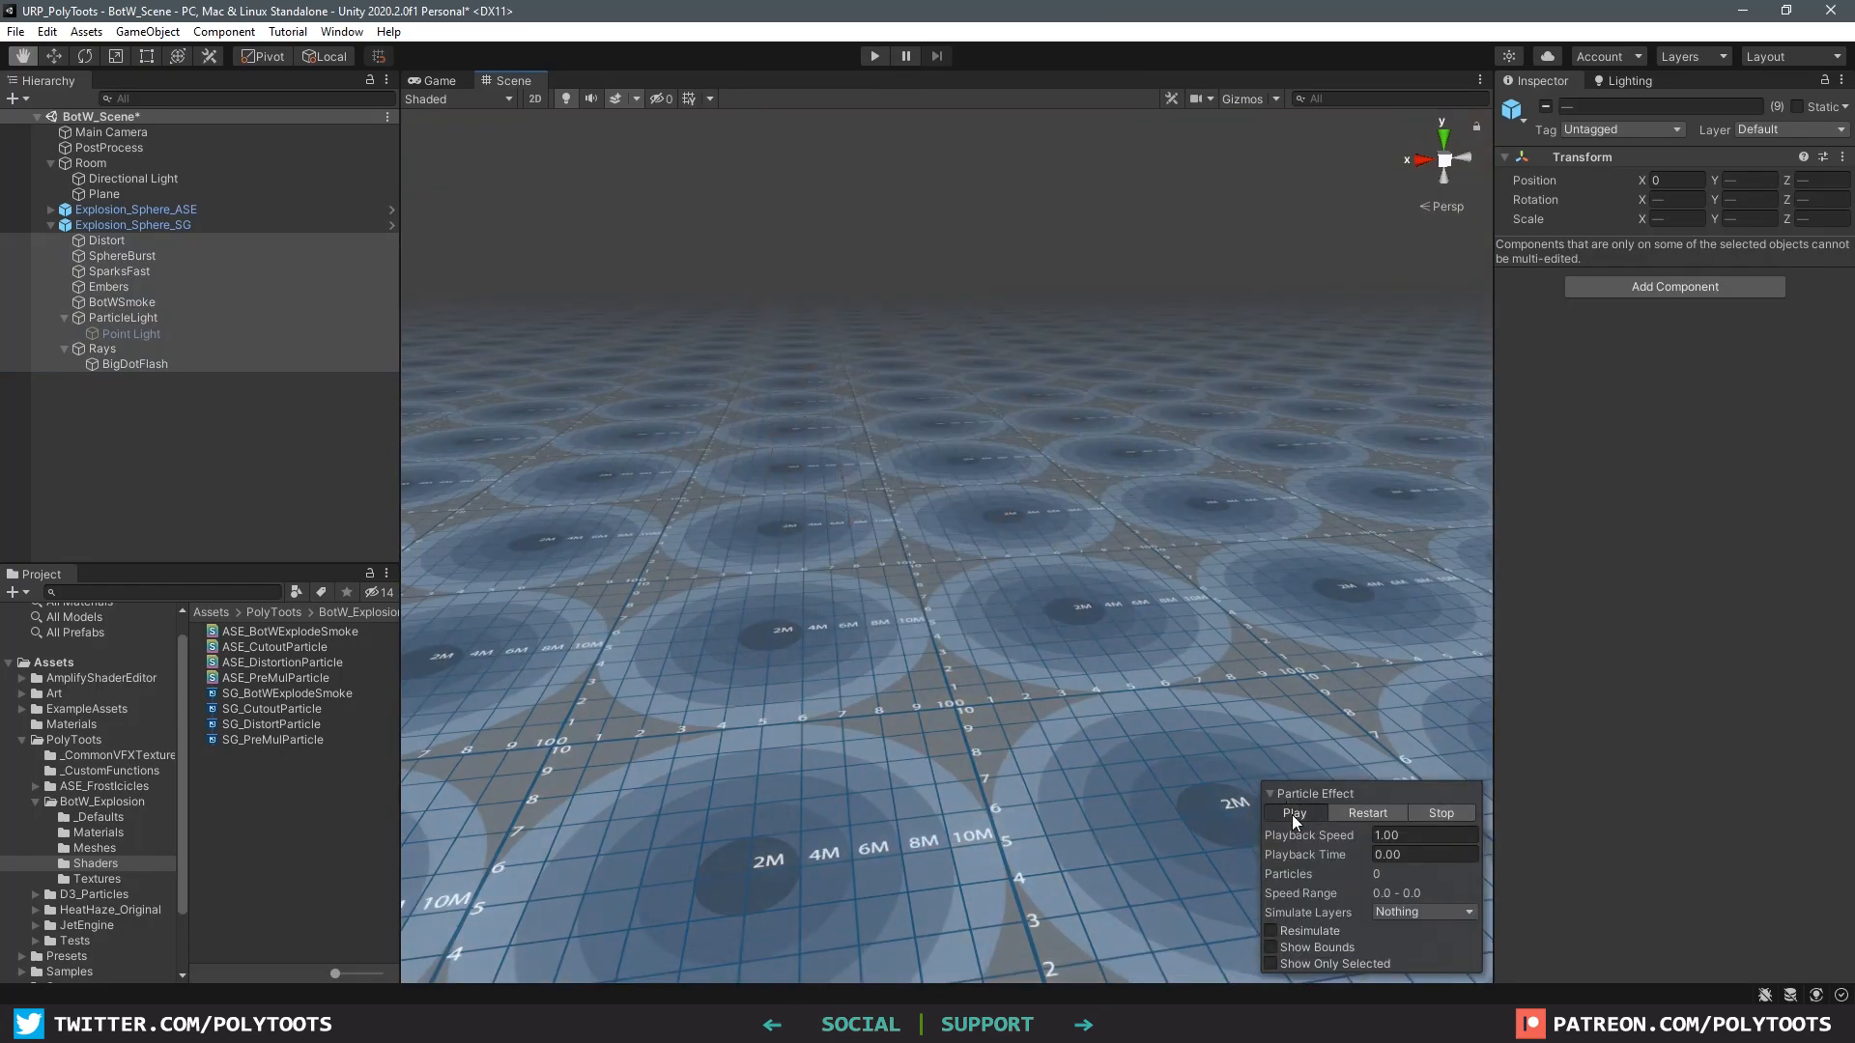
pyautogui.click(1290, 814)
pyautogui.click(1458, 817)
pyautogui.click(1294, 812)
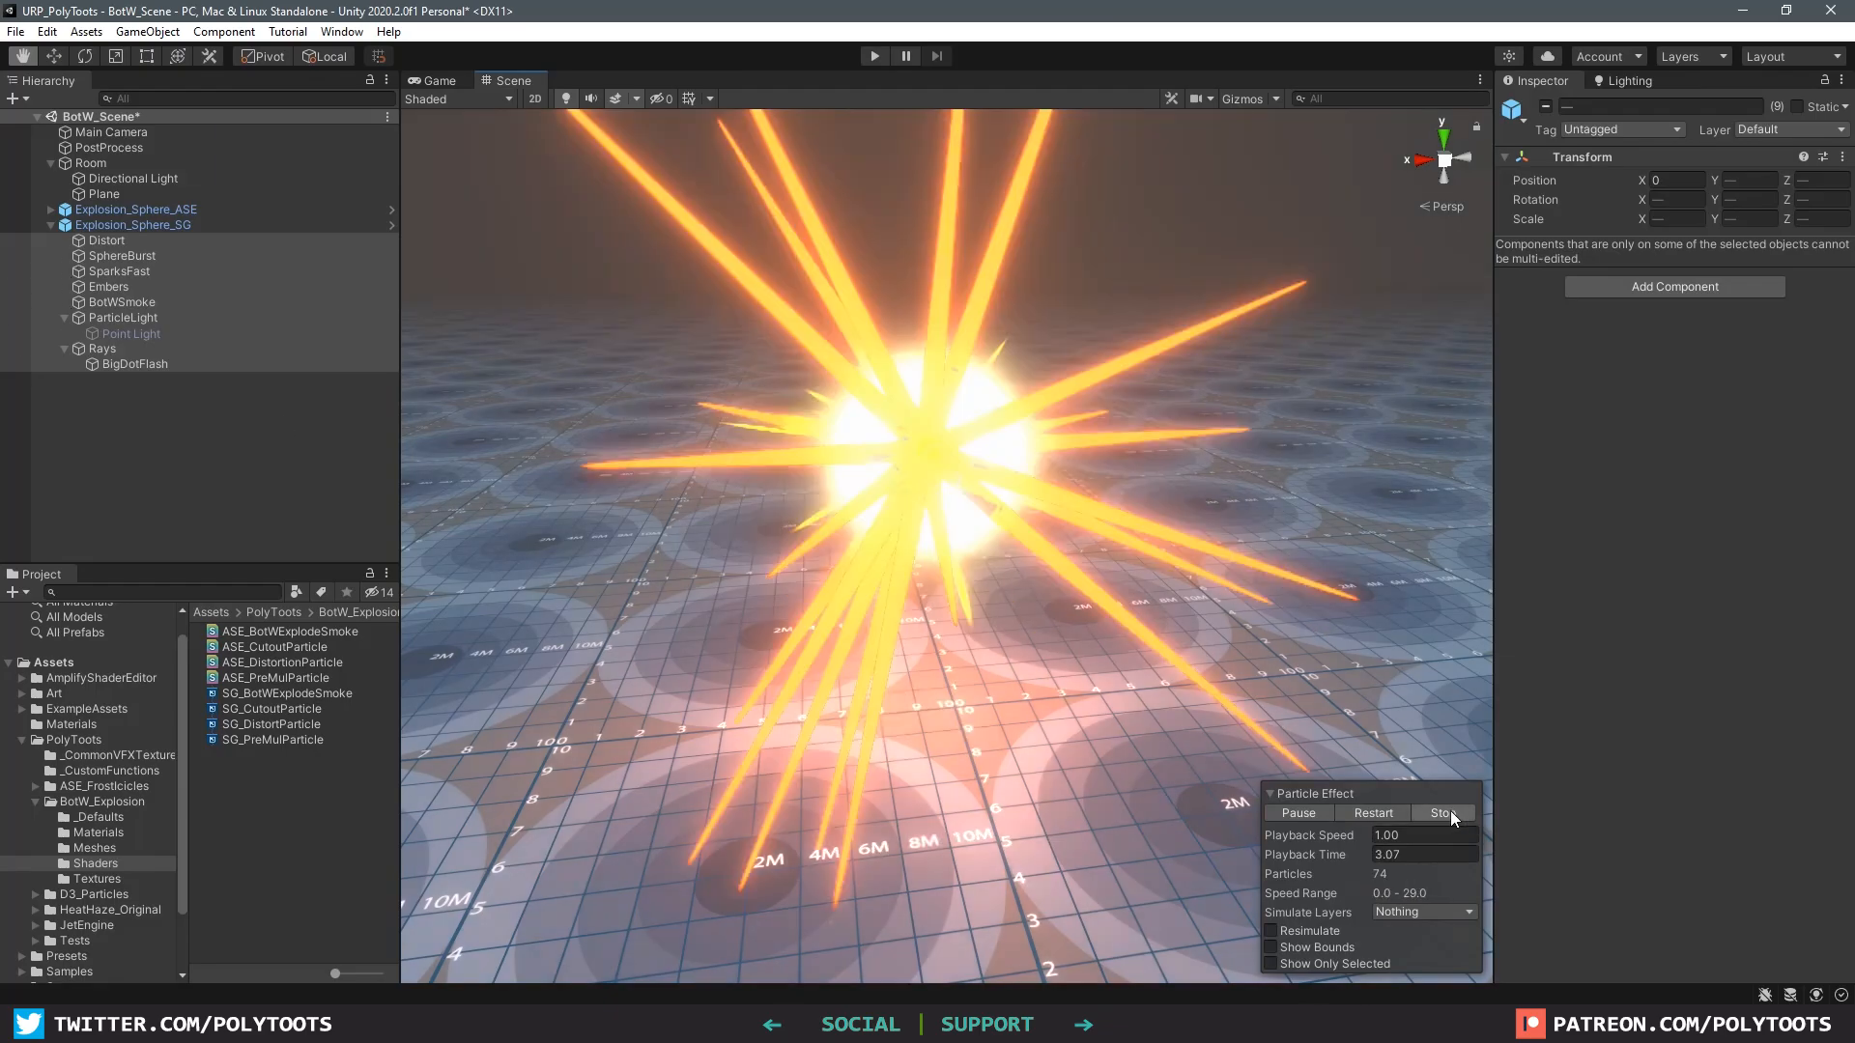
pyautogui.click(1449, 814)
# Step: Collapse the ParticleLight and Rays groups in the hierarchy and select the BotWSmoke particle system
pyautogui.click(155, 304)
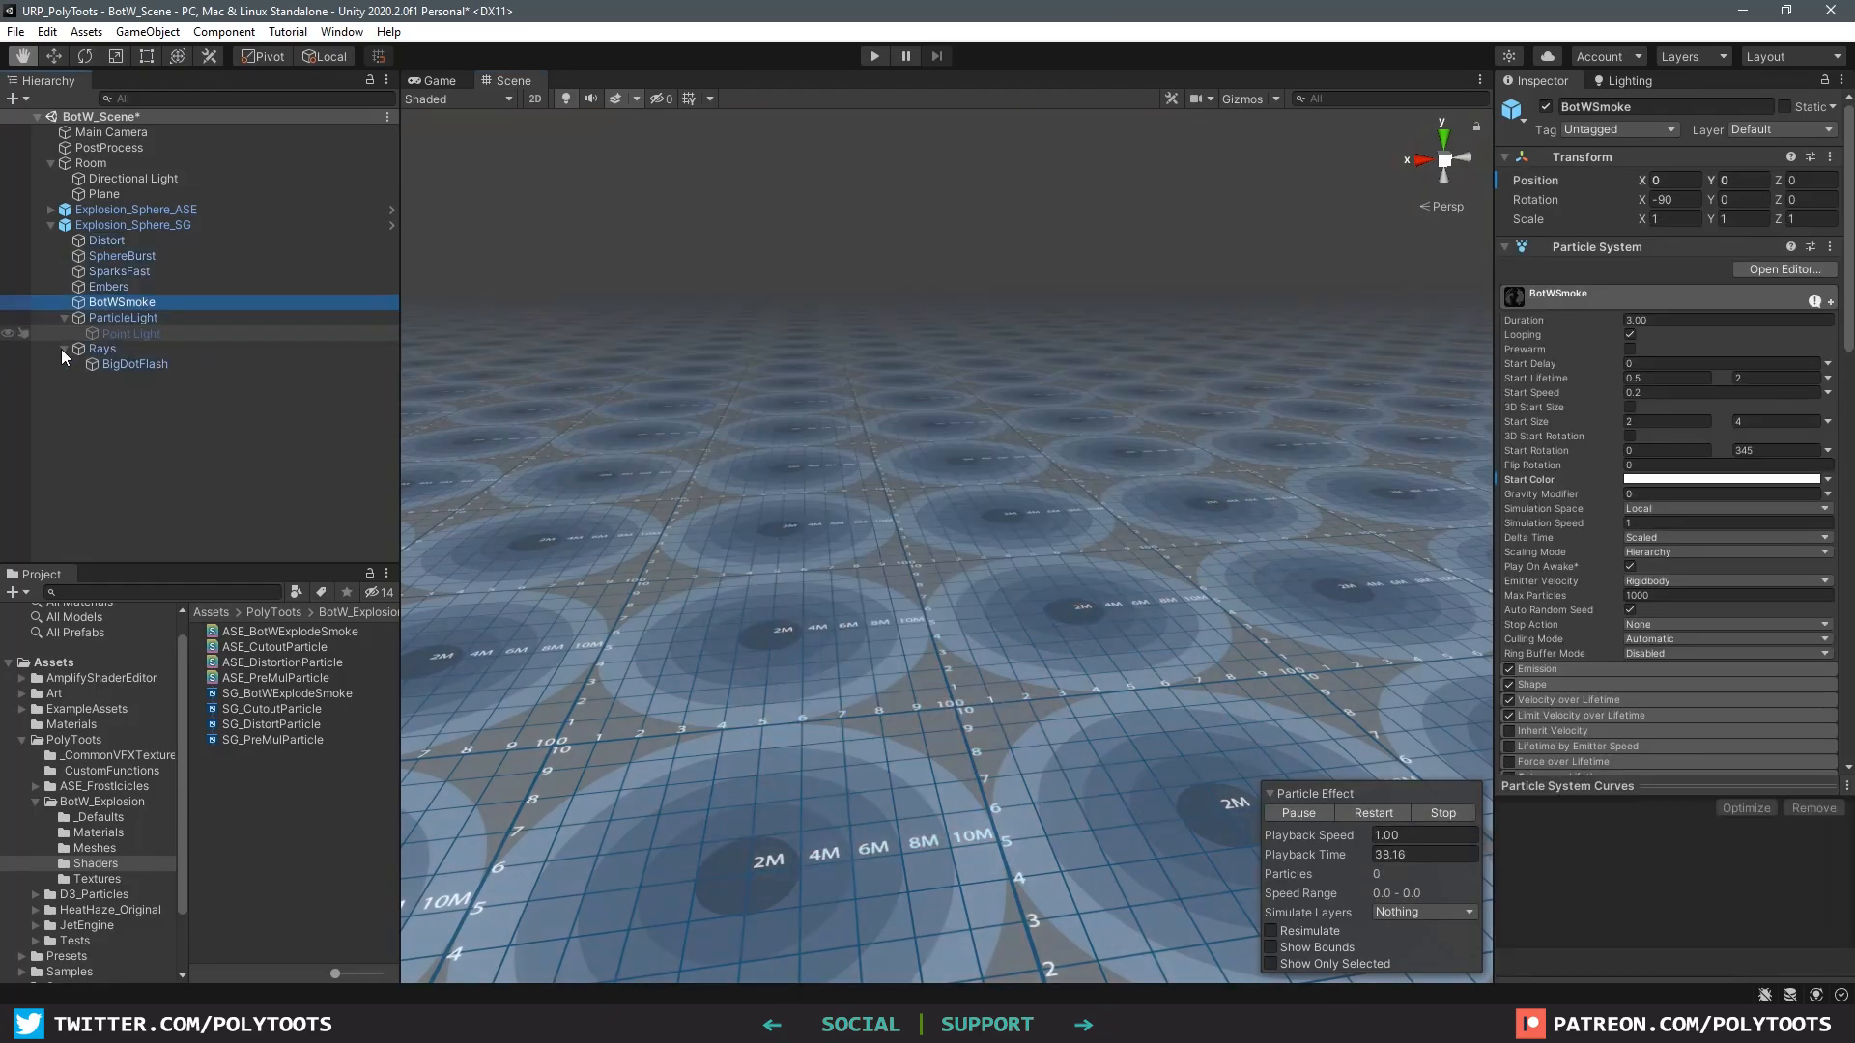
pyautogui.click(61, 348)
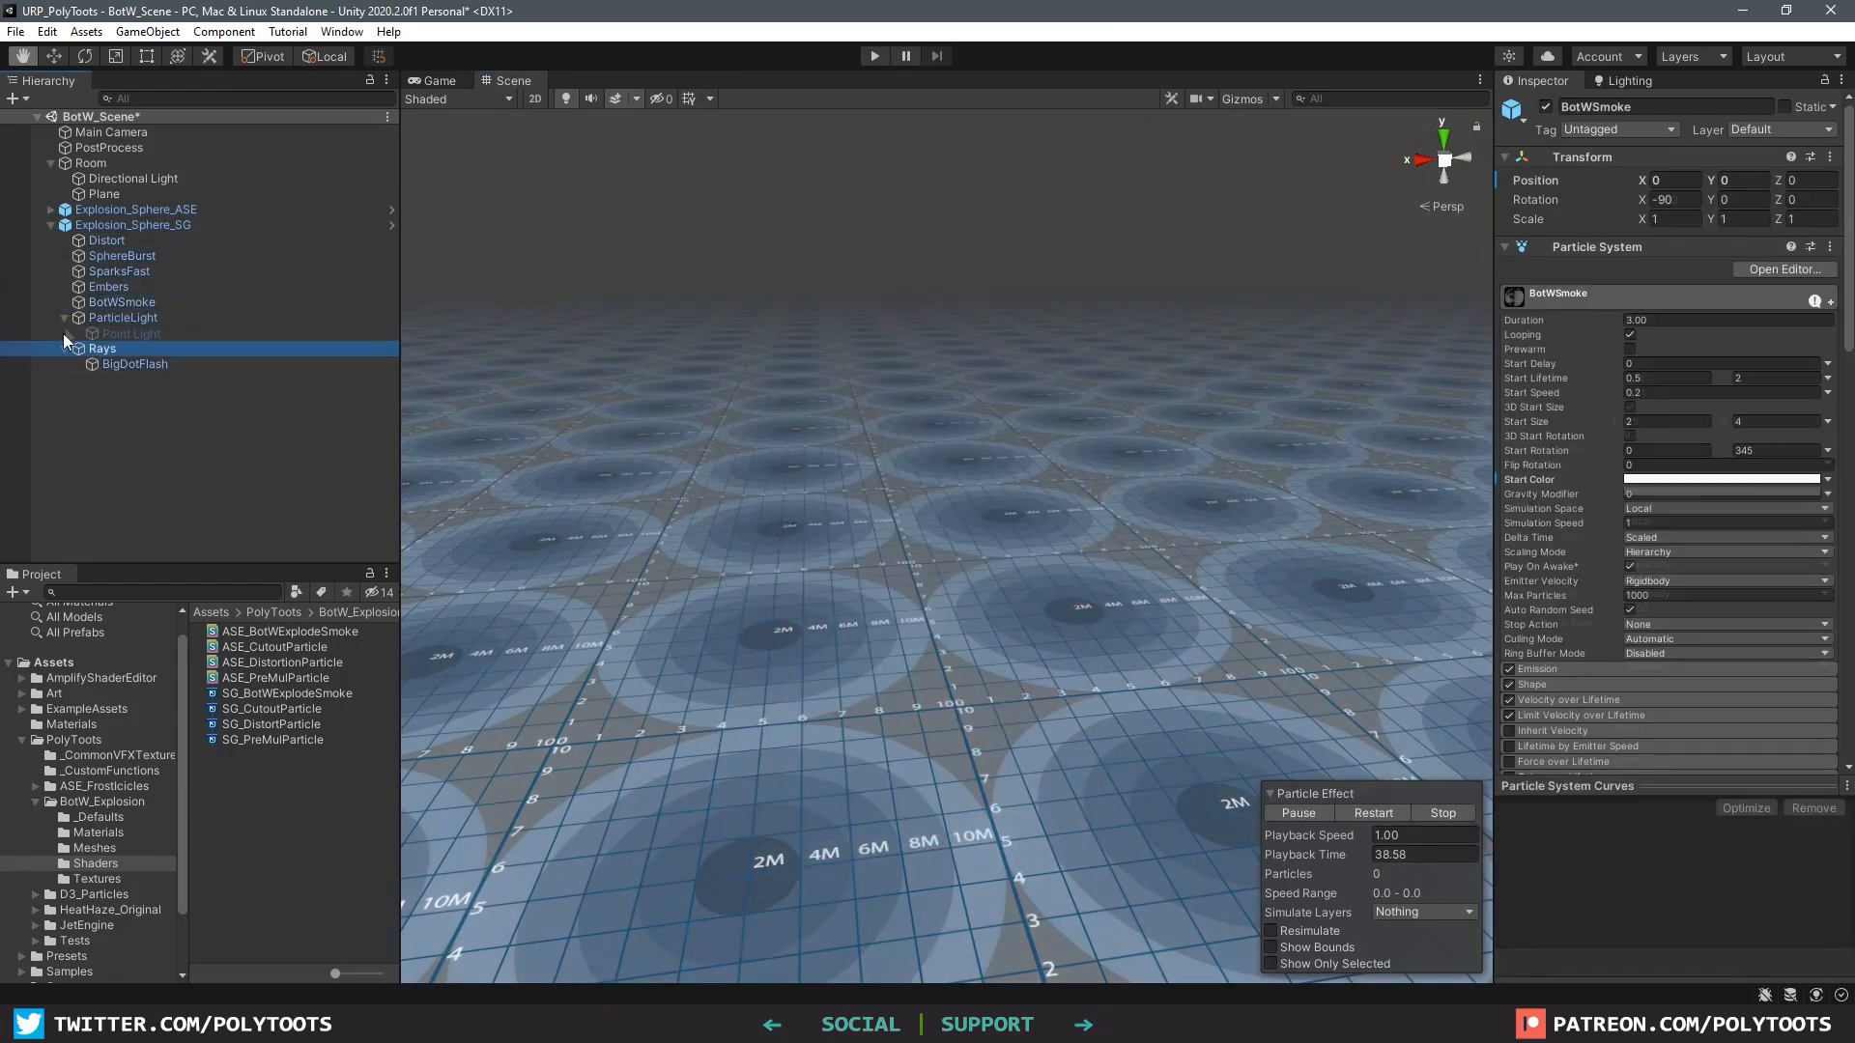
pyautogui.click(65, 317)
pyautogui.click(65, 334)
pyautogui.click(116, 302)
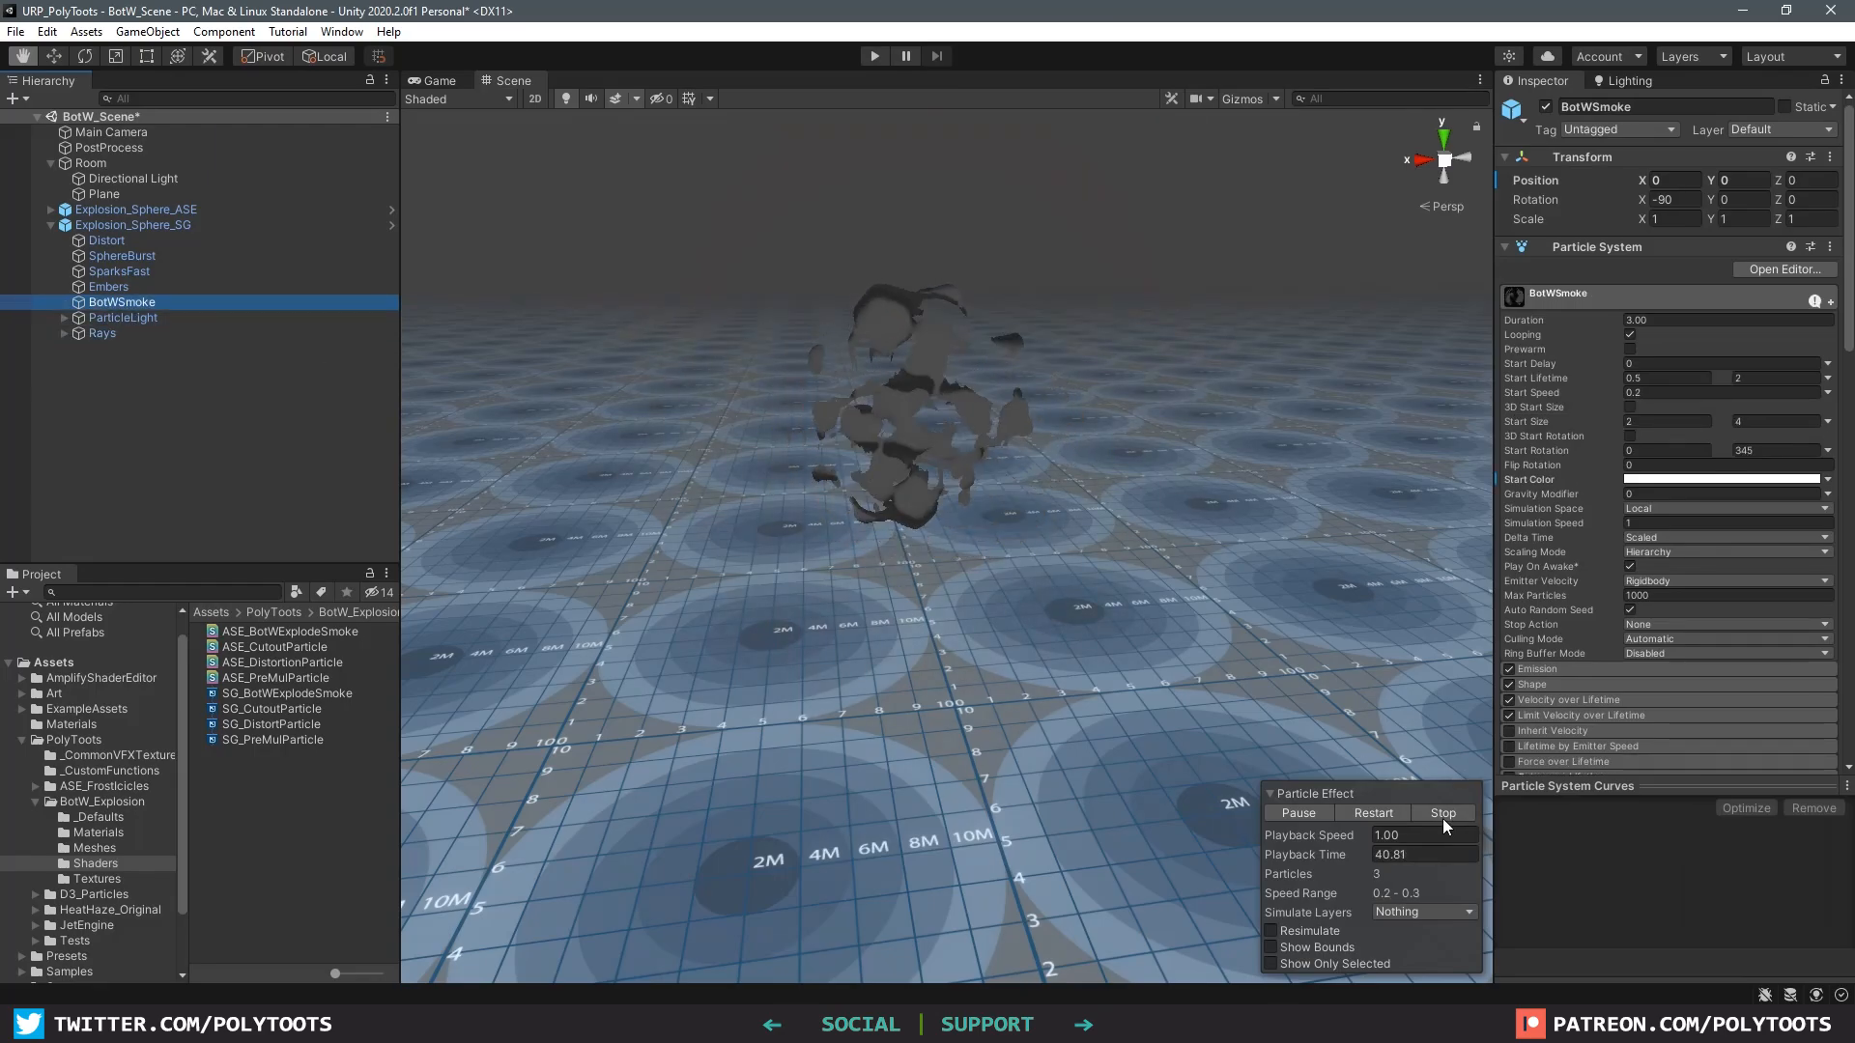
# Step: Delete the SG_BotWExplodeSmoke shader from the project's Shaders folder
pyautogui.click(298, 696)
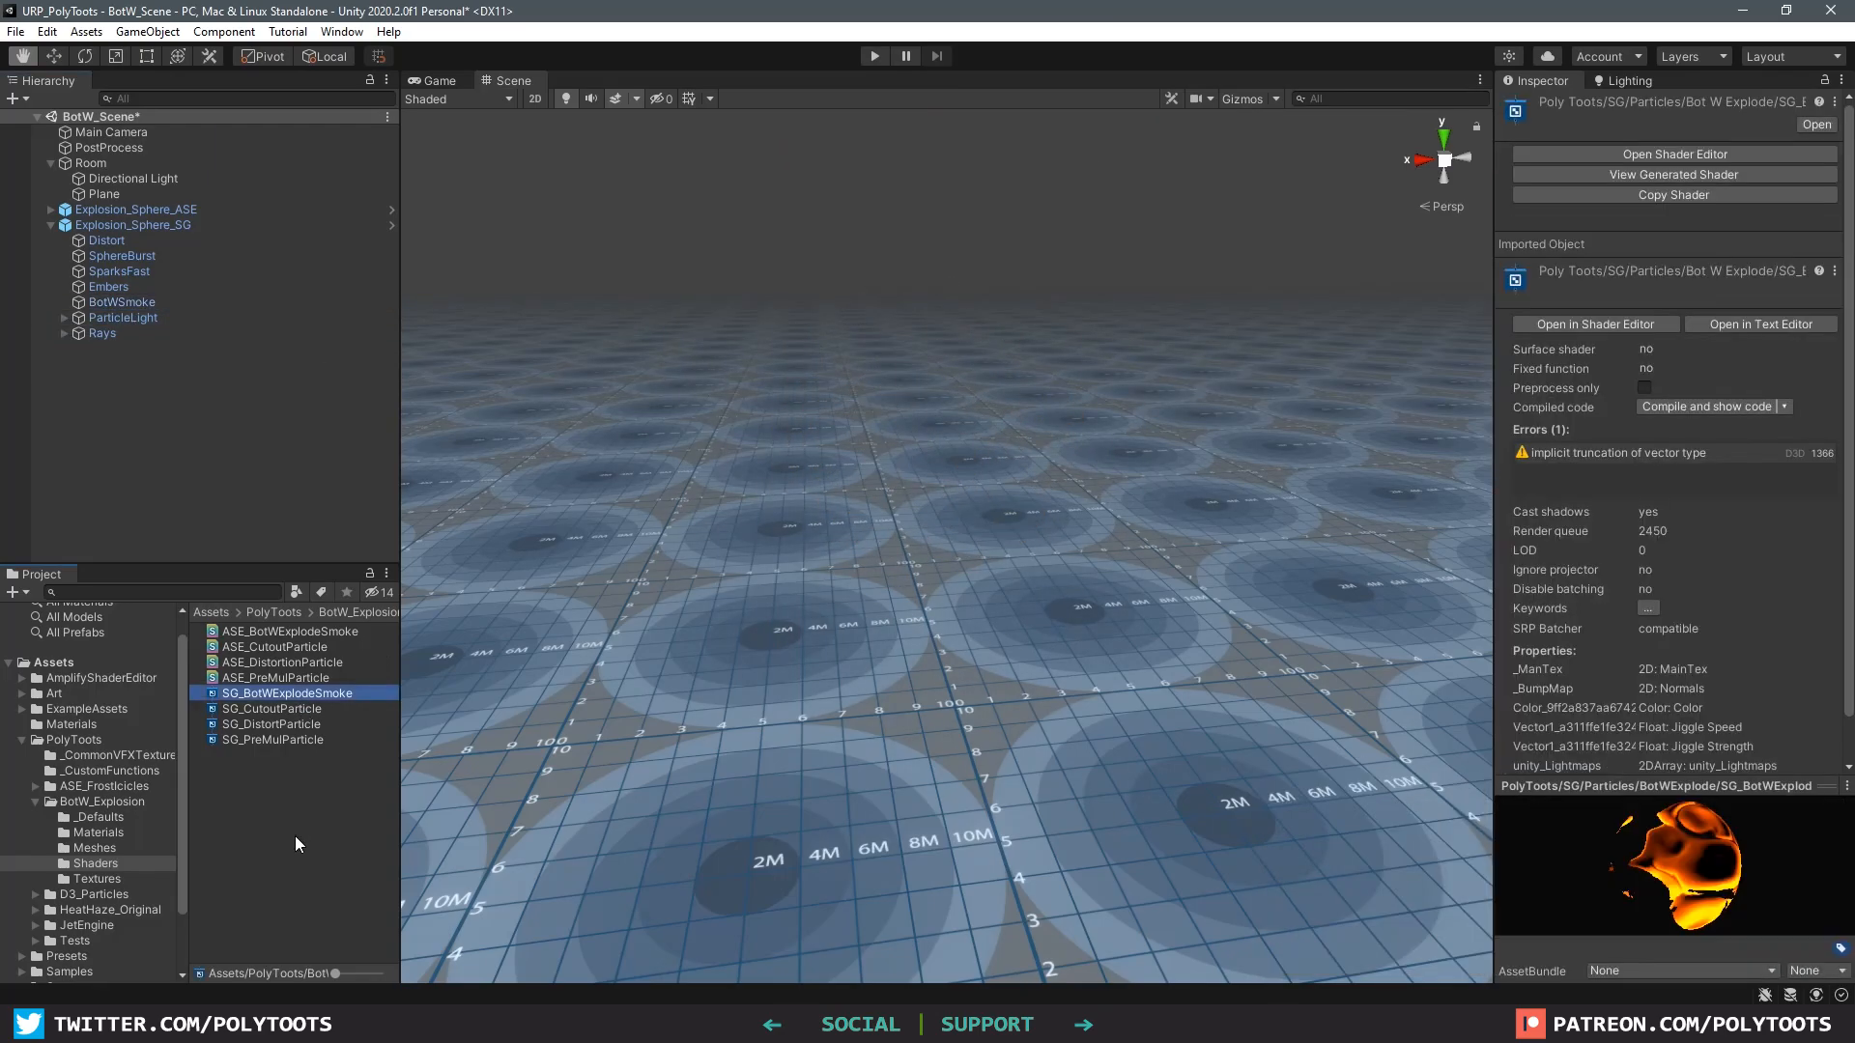
pyautogui.press('Delete')
pyautogui.press('Return')
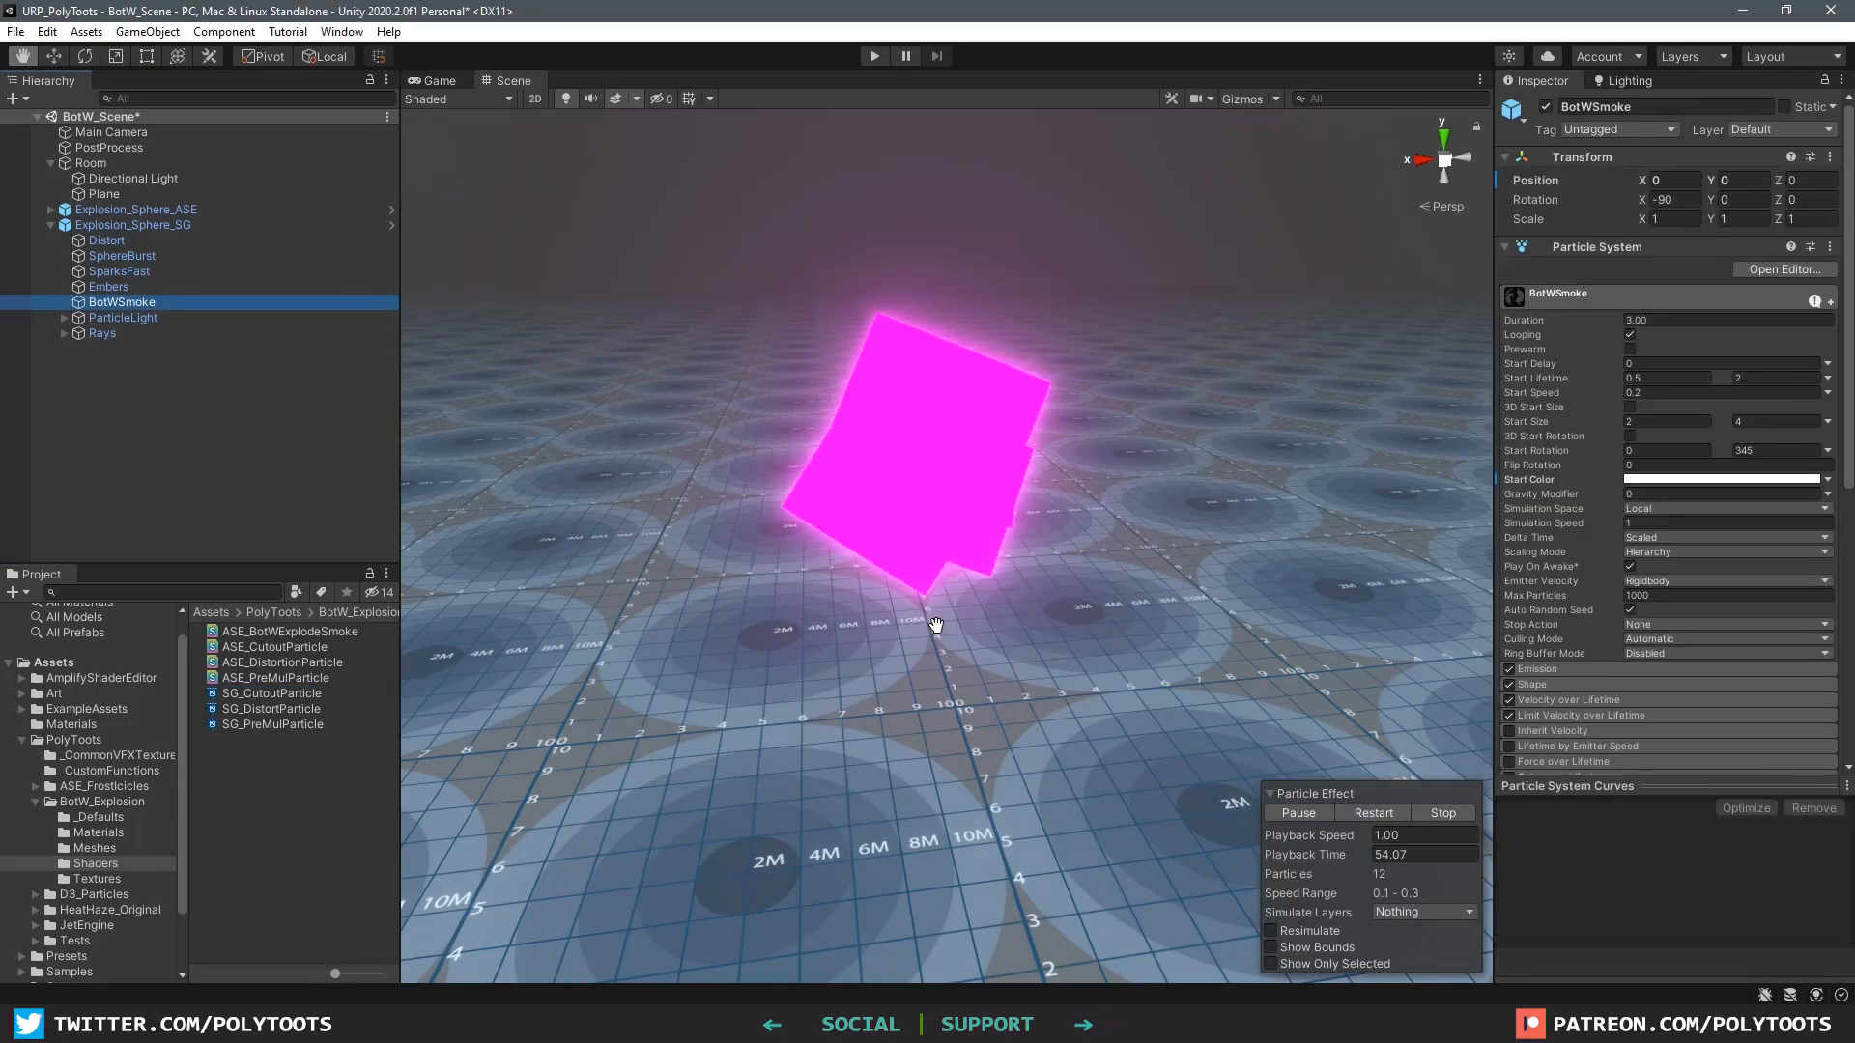
pyautogui.keyDown('alt'); pyautogui.moveTo(1085, 455); pyautogui.dragTo(824, 463); pyautogui.keyUp('alt')
pyautogui.scroll(-5, 1694, 503)
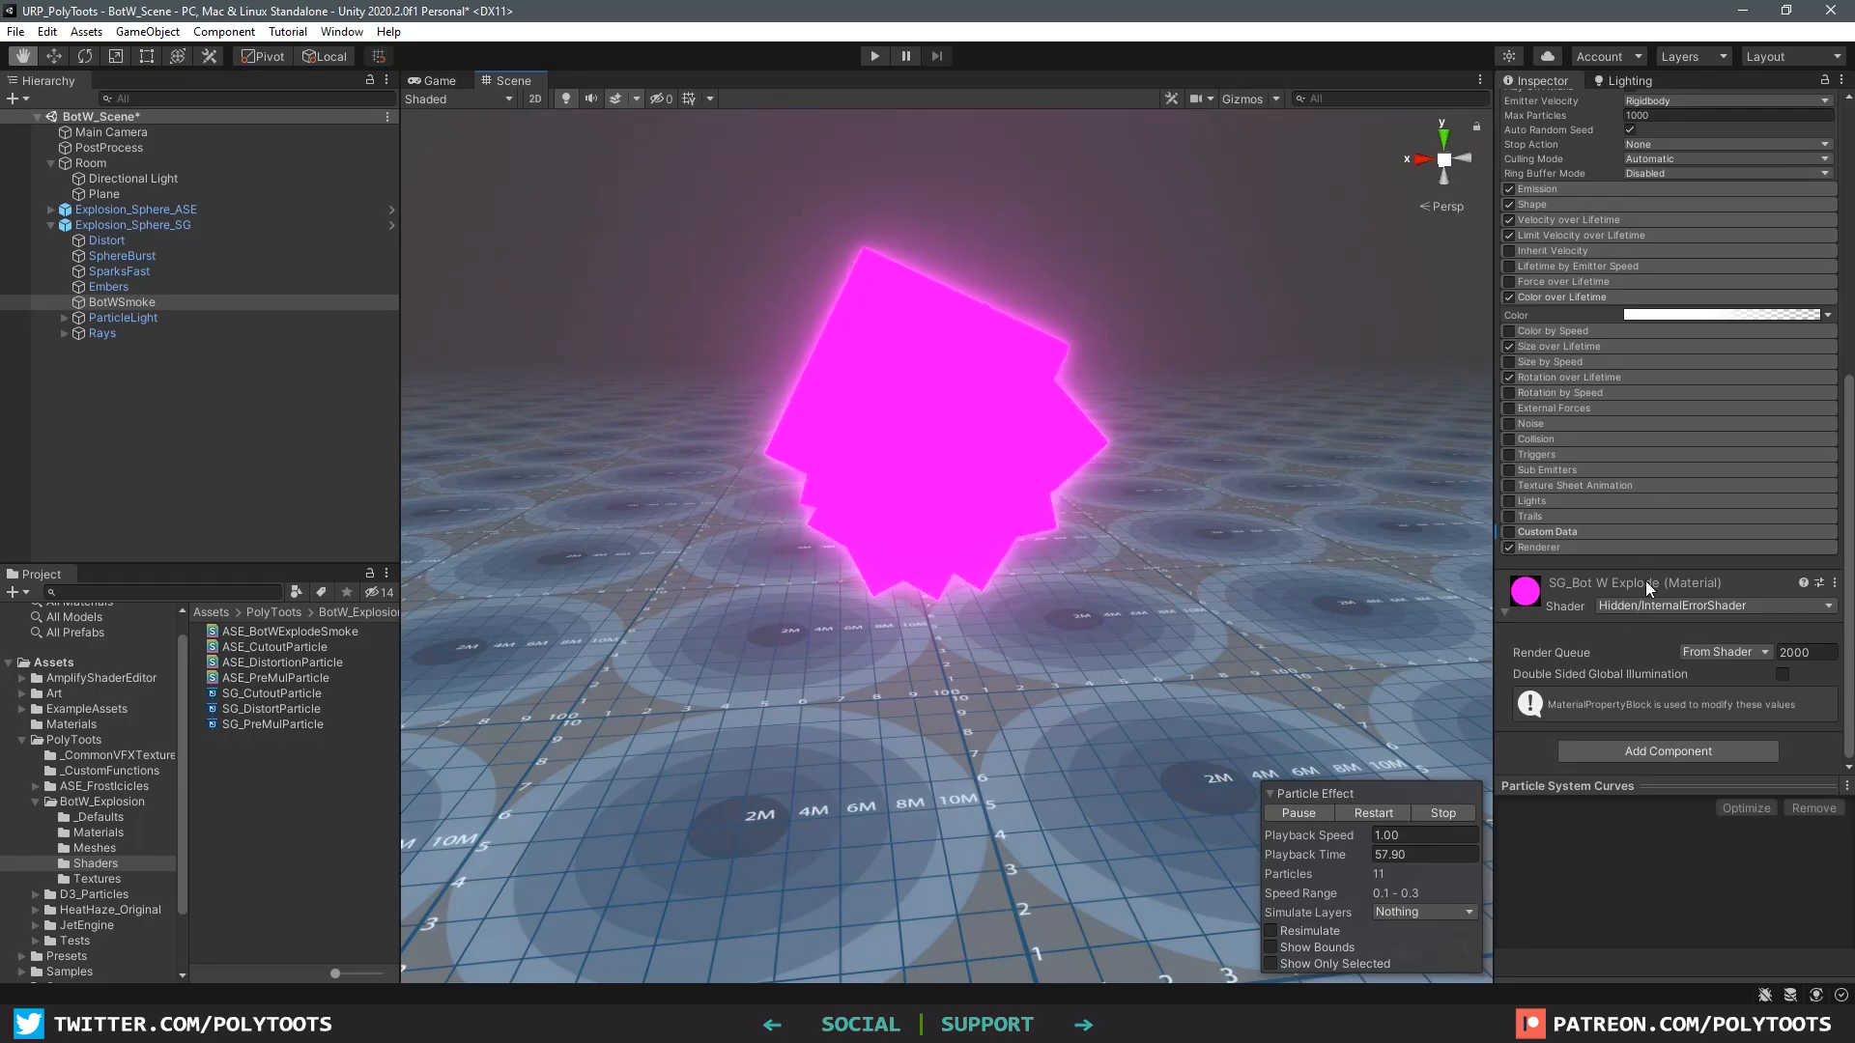
pyautogui.keyDown('alt'); pyautogui.moveTo(944, 513); pyautogui.dragTo(935, 551); pyautogui.keyUp('alt')
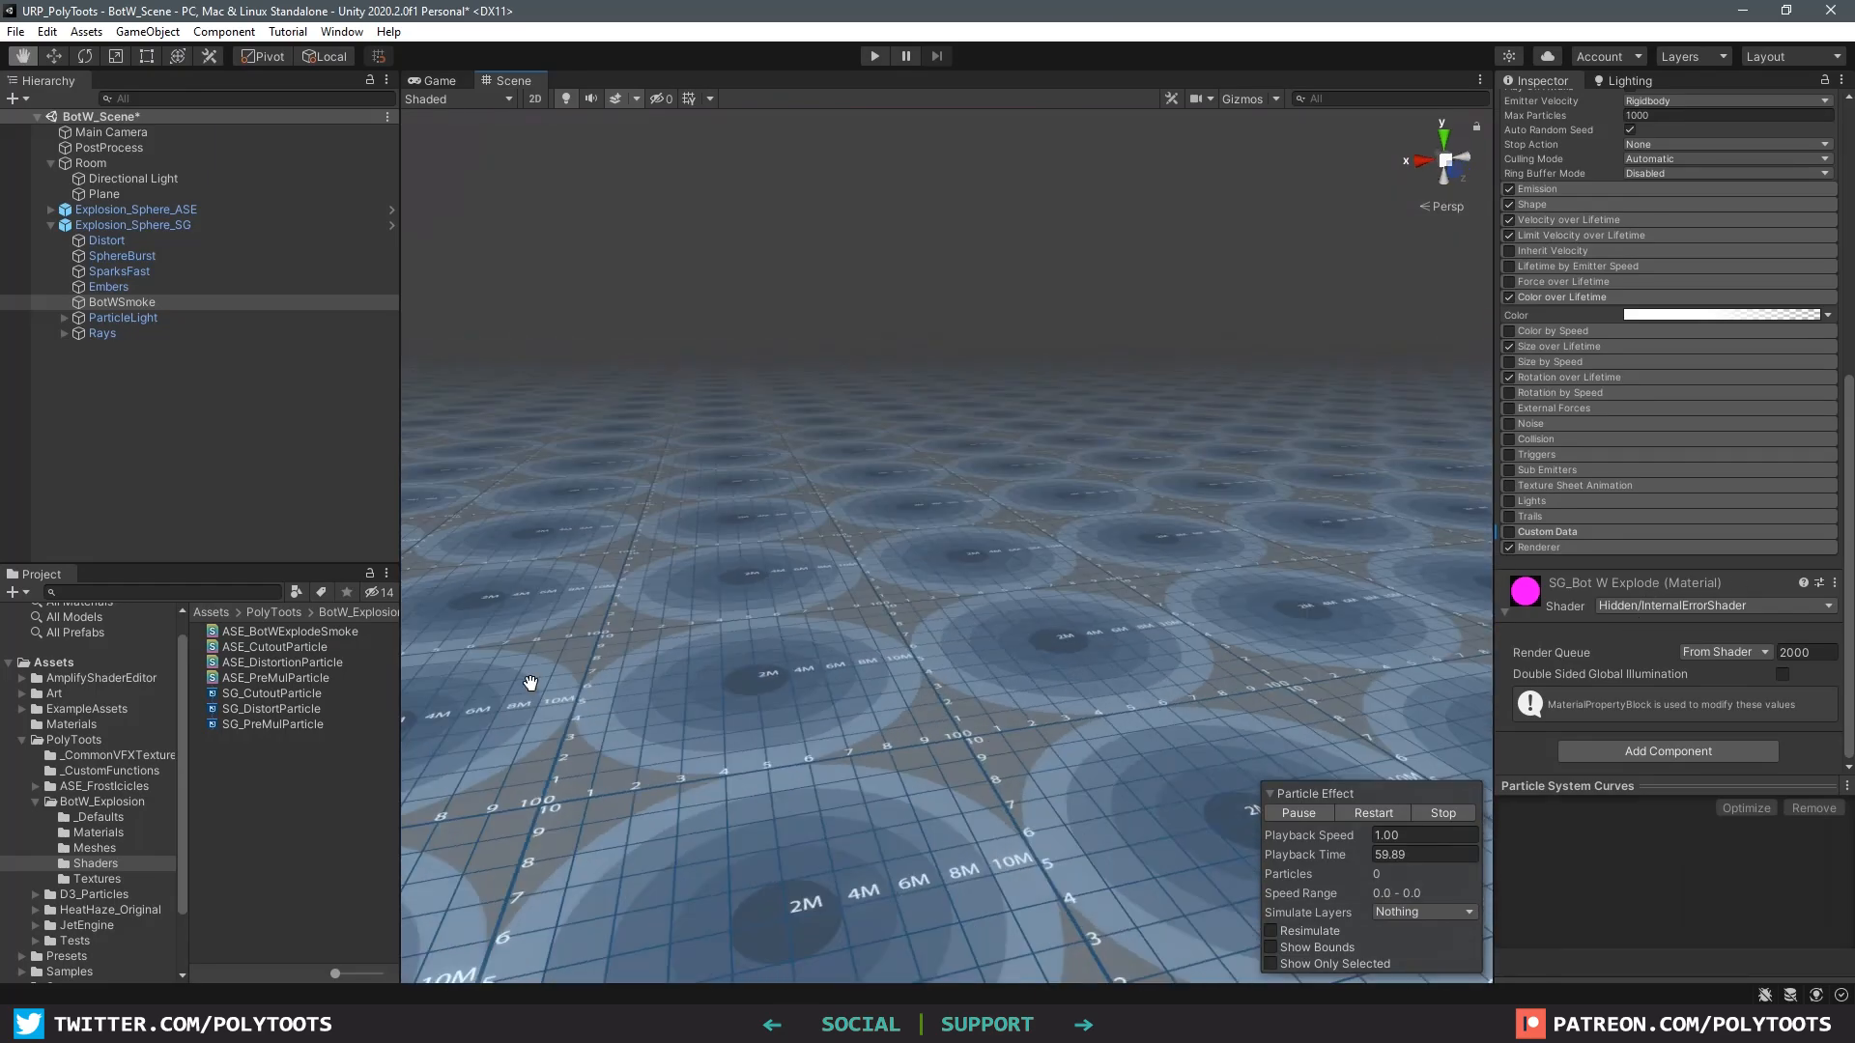
# Step: Create a Universal Render Pipeline Unlit Shader Graph named SG_BotWExplode in the BotW_Explosion Shaders folder
pyautogui.rightClick(242, 785)
pyautogui.moveTo(449, 286)
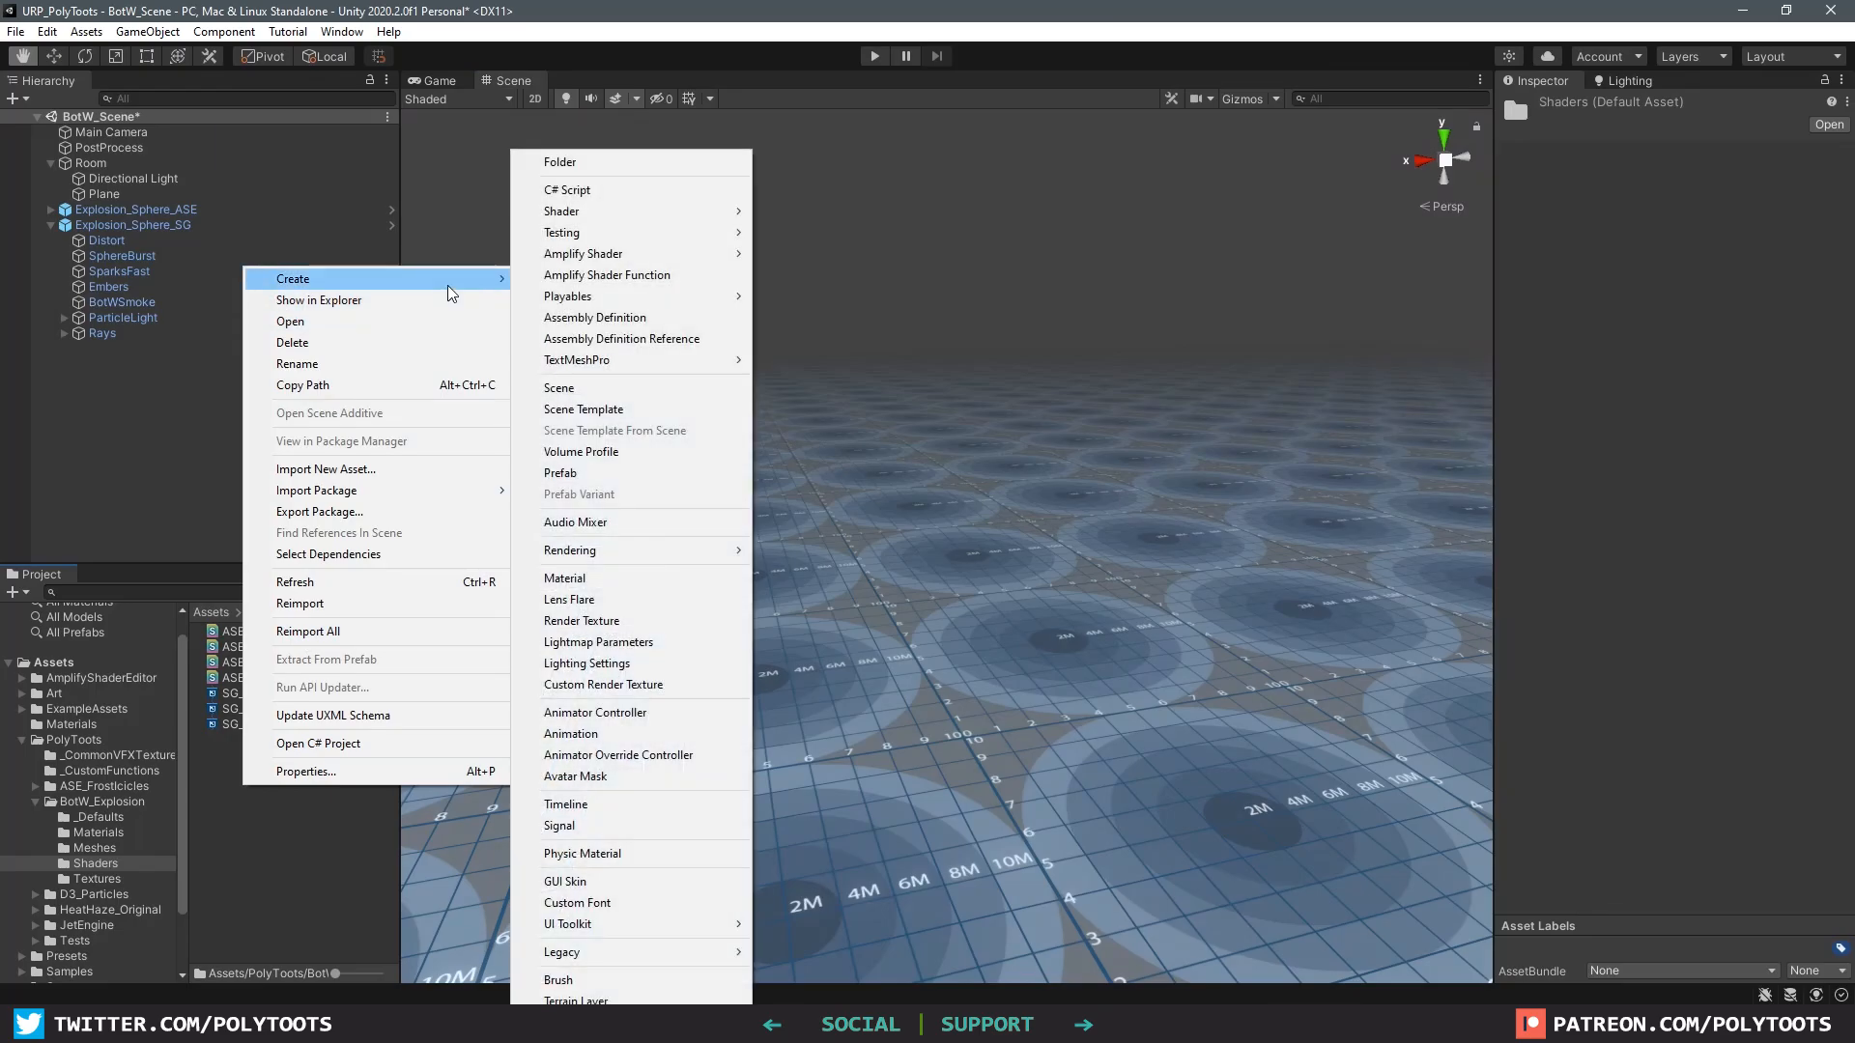
pyautogui.moveTo(686, 213)
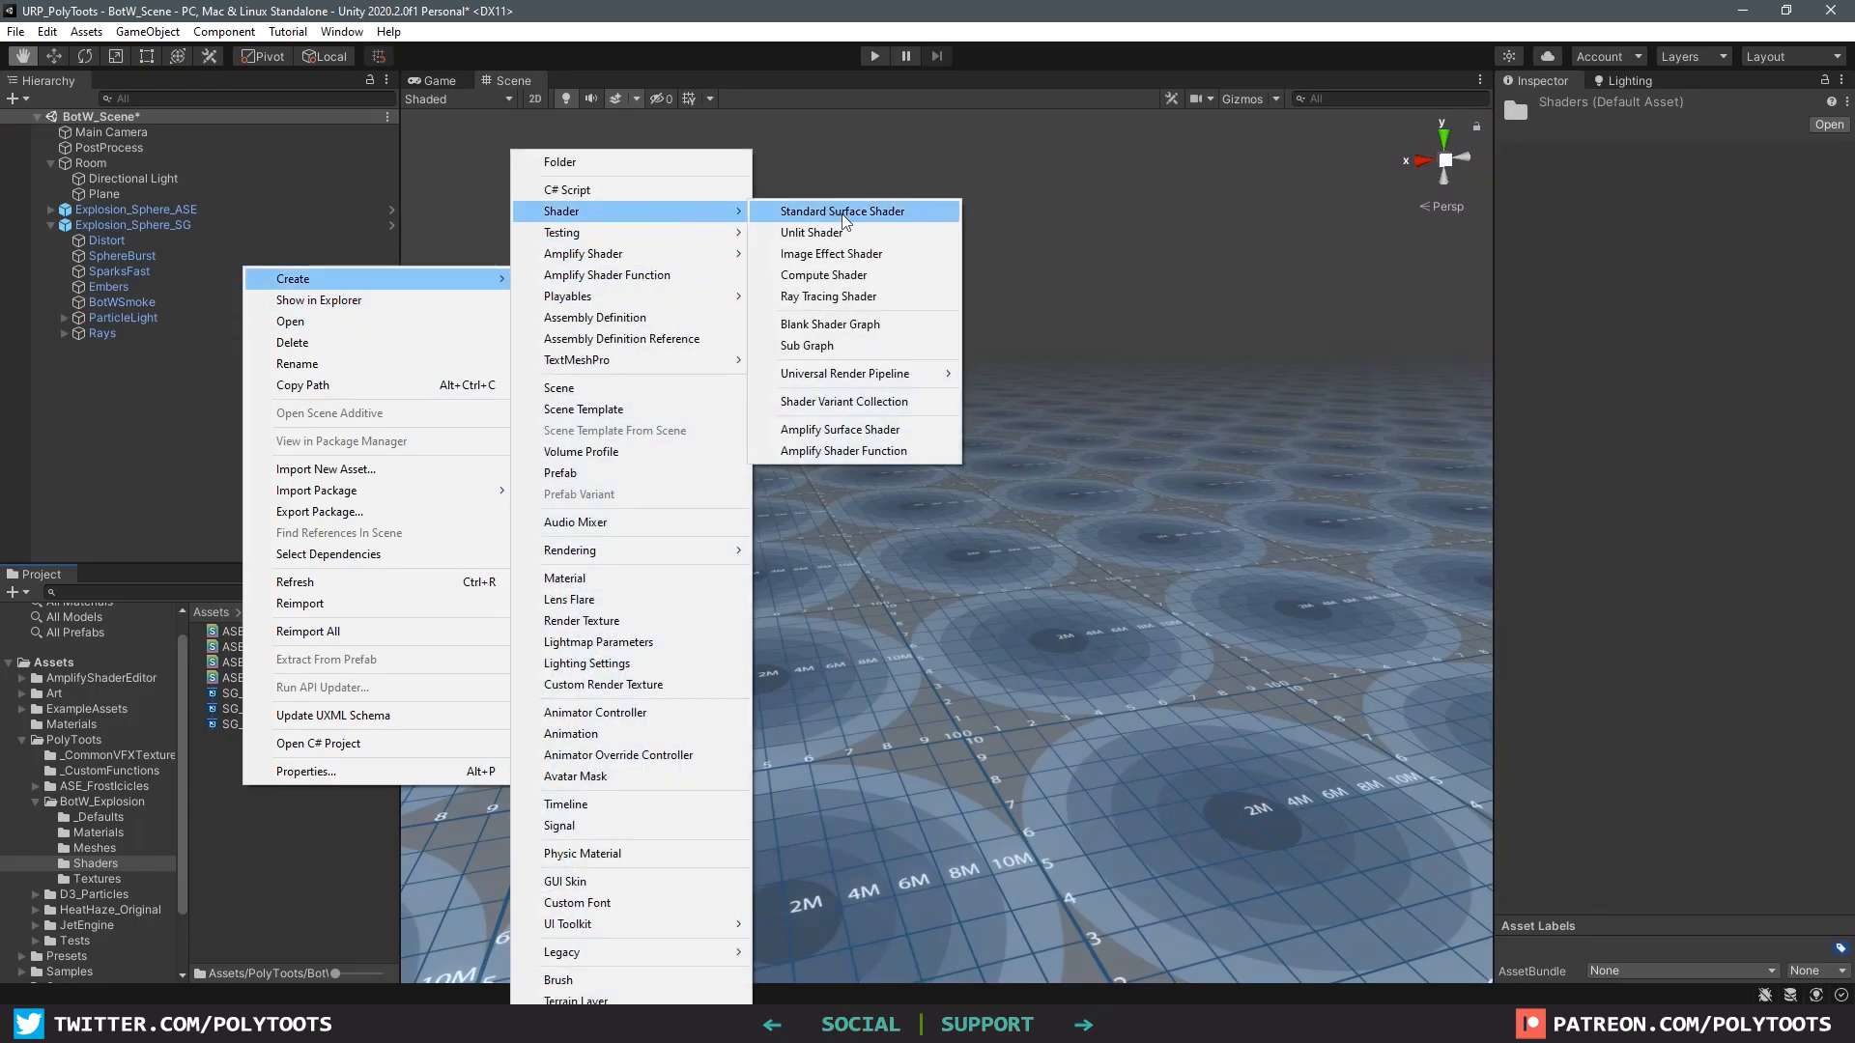
pyautogui.moveTo(864, 373)
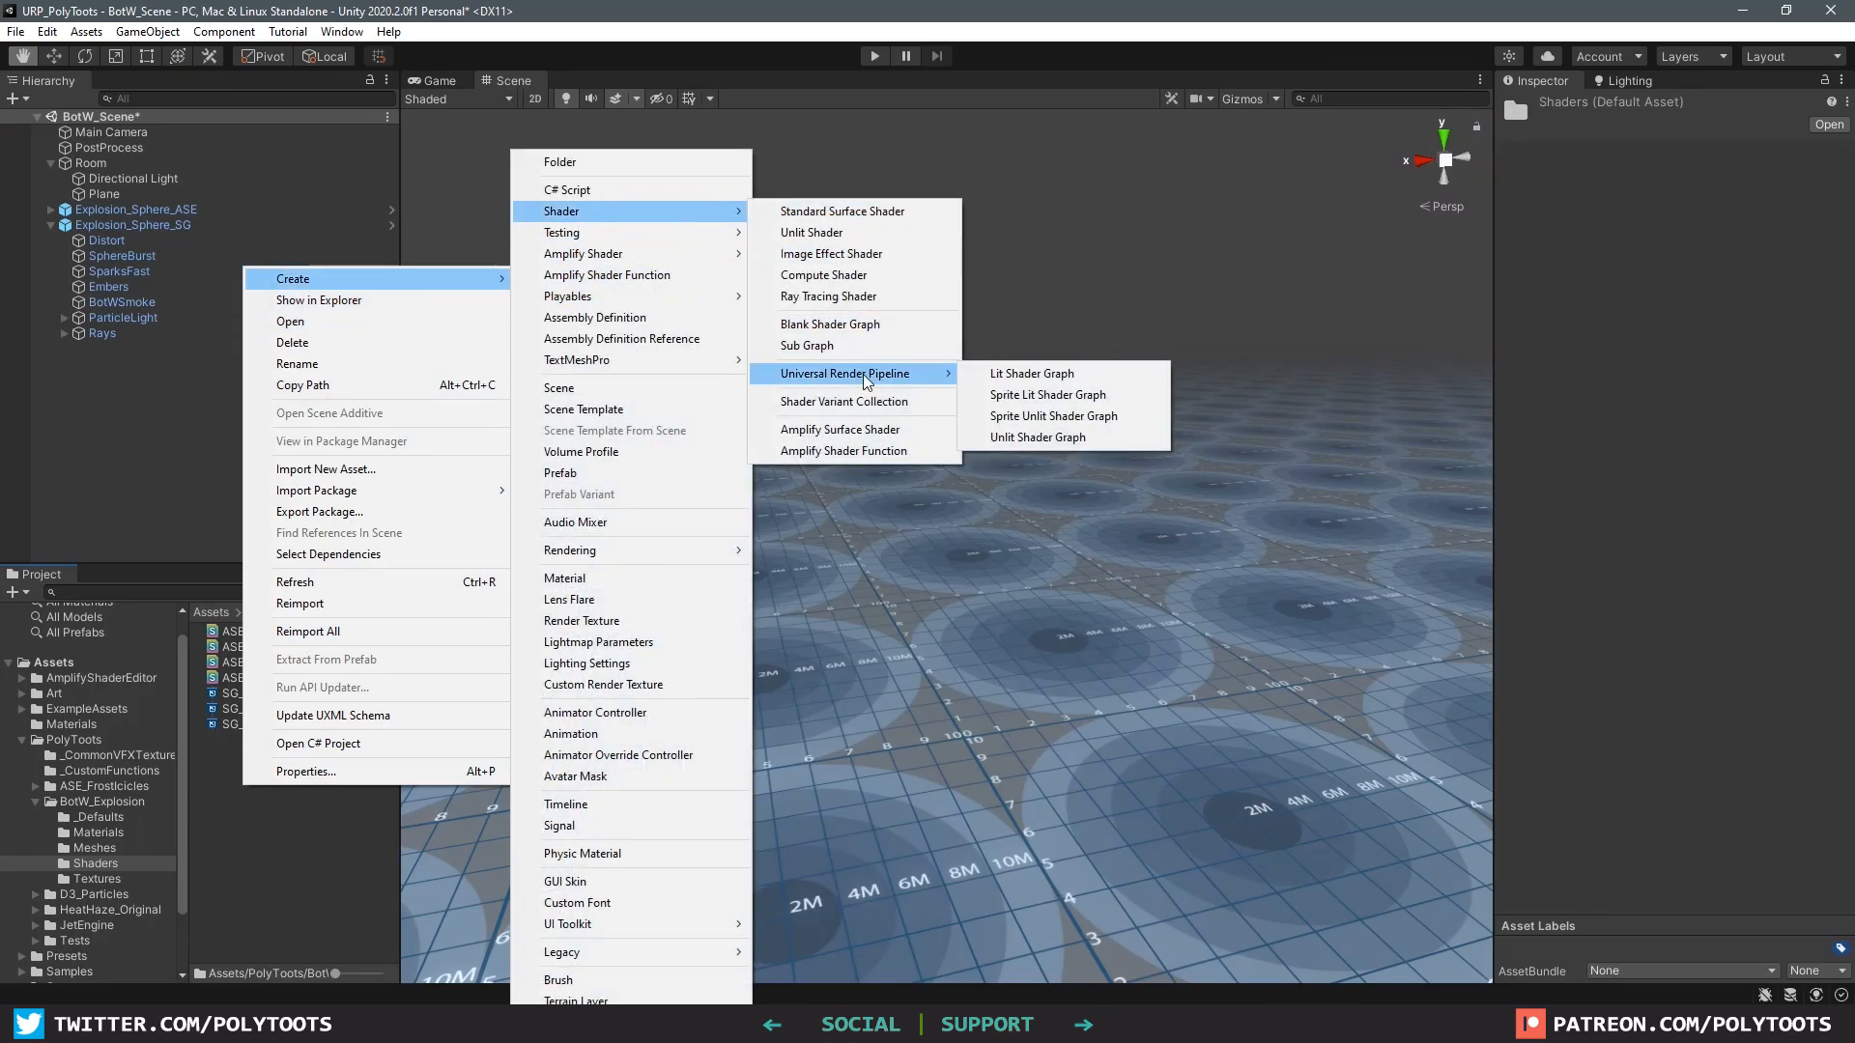
pyautogui.click(1027, 439)
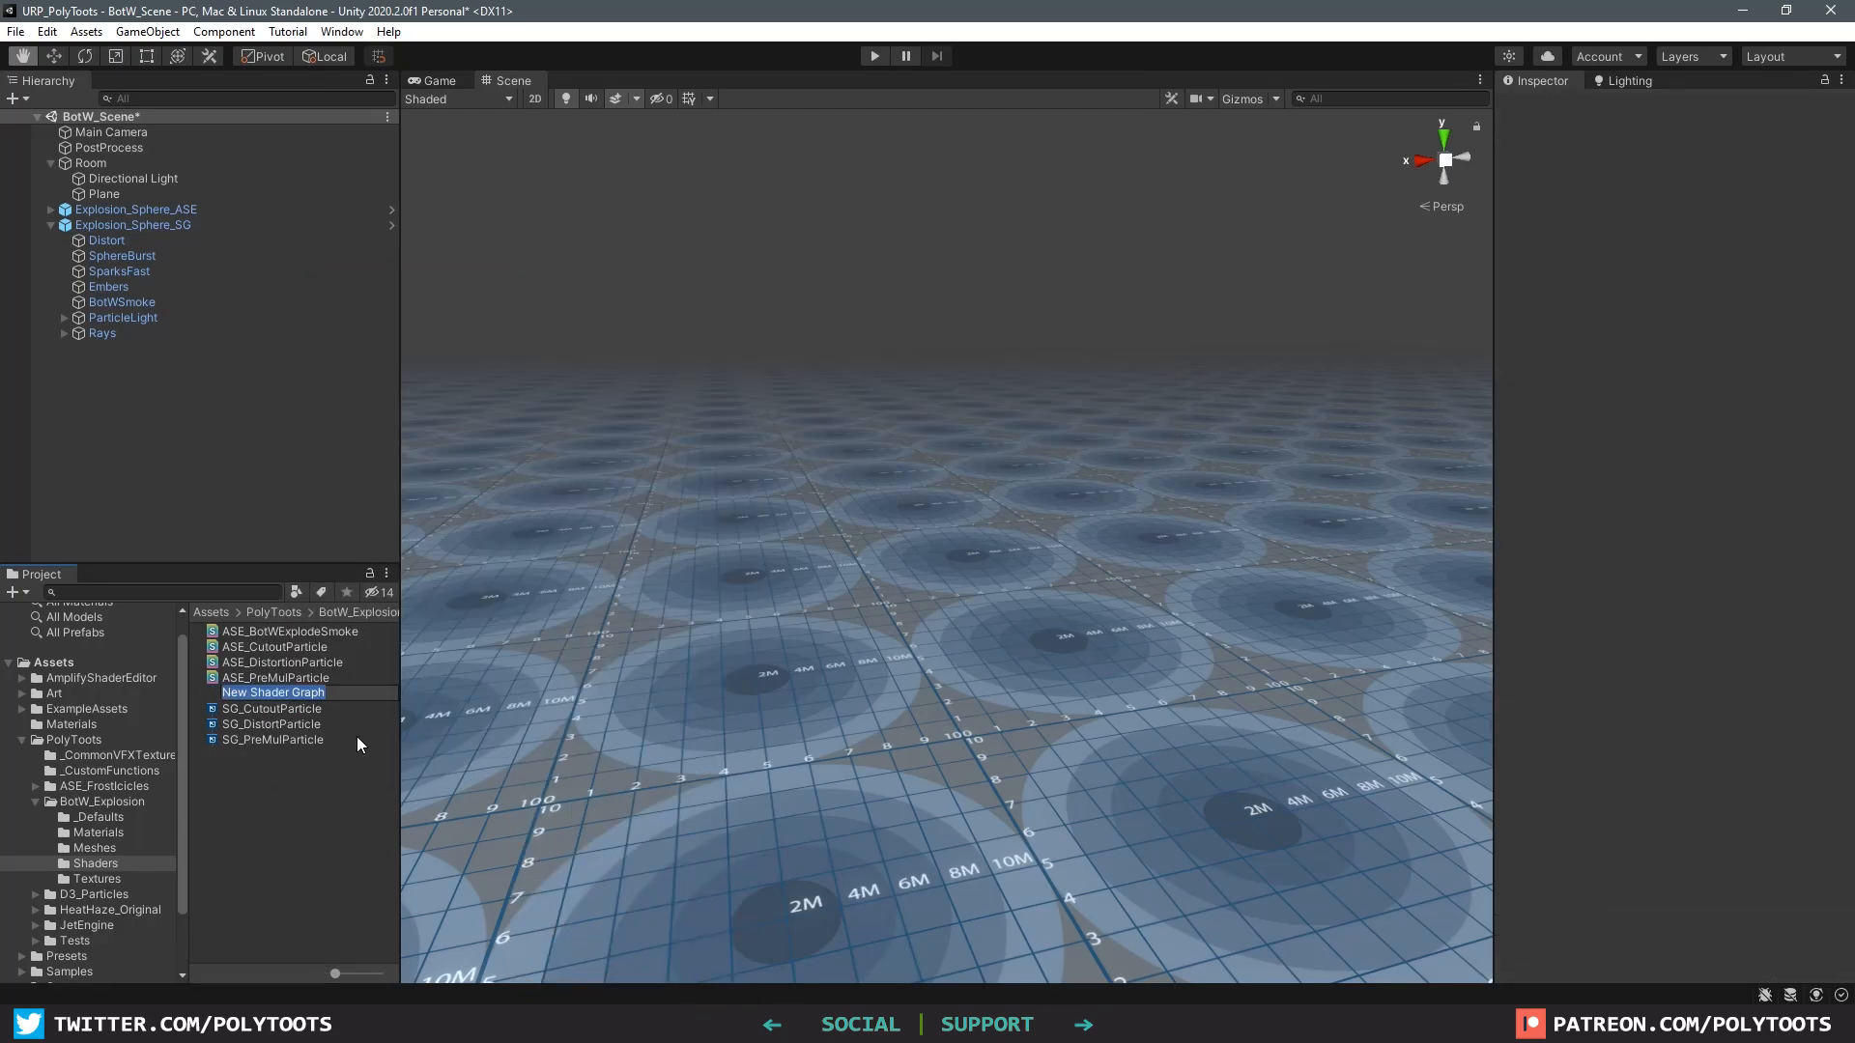
pyautogui.write('SG_BotWExplode')
pyautogui.press('Return')
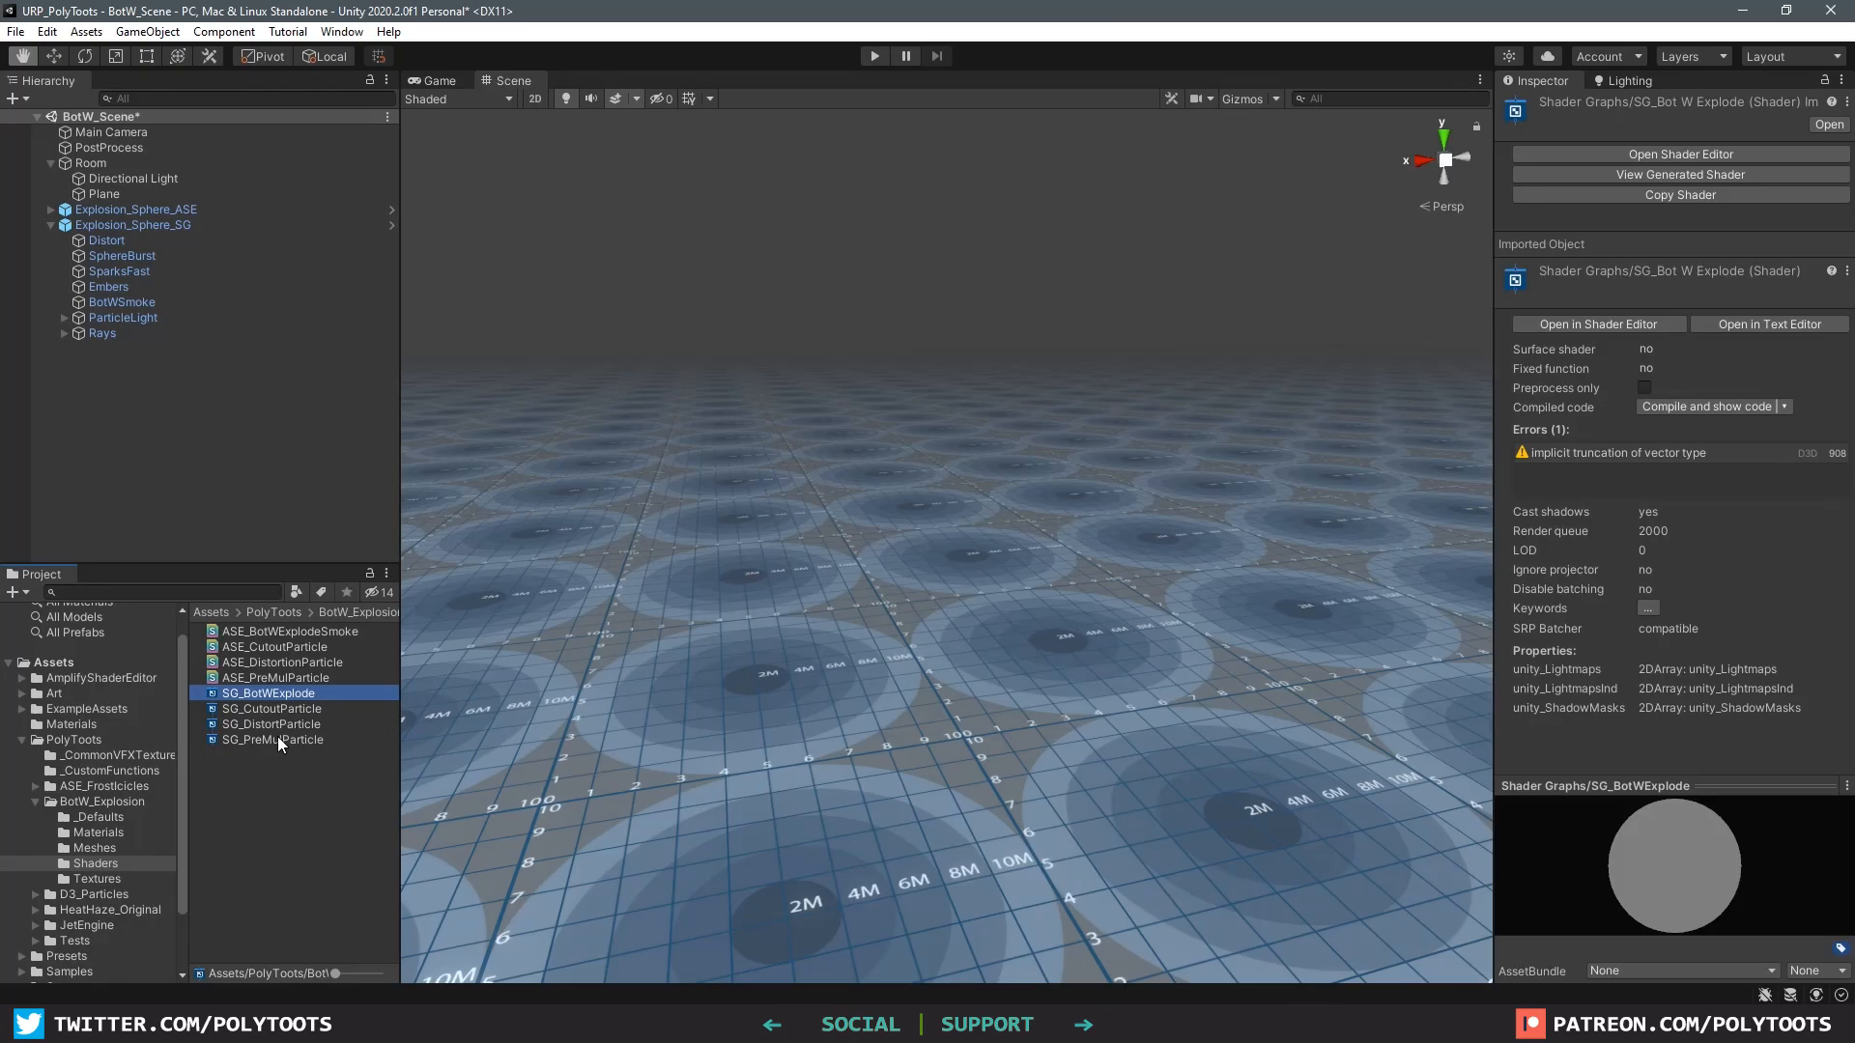
# Step: Open the SG_BotWExplode shader graph for editing and enable Alpha Clip in its graph settings
pyautogui.press('Return')
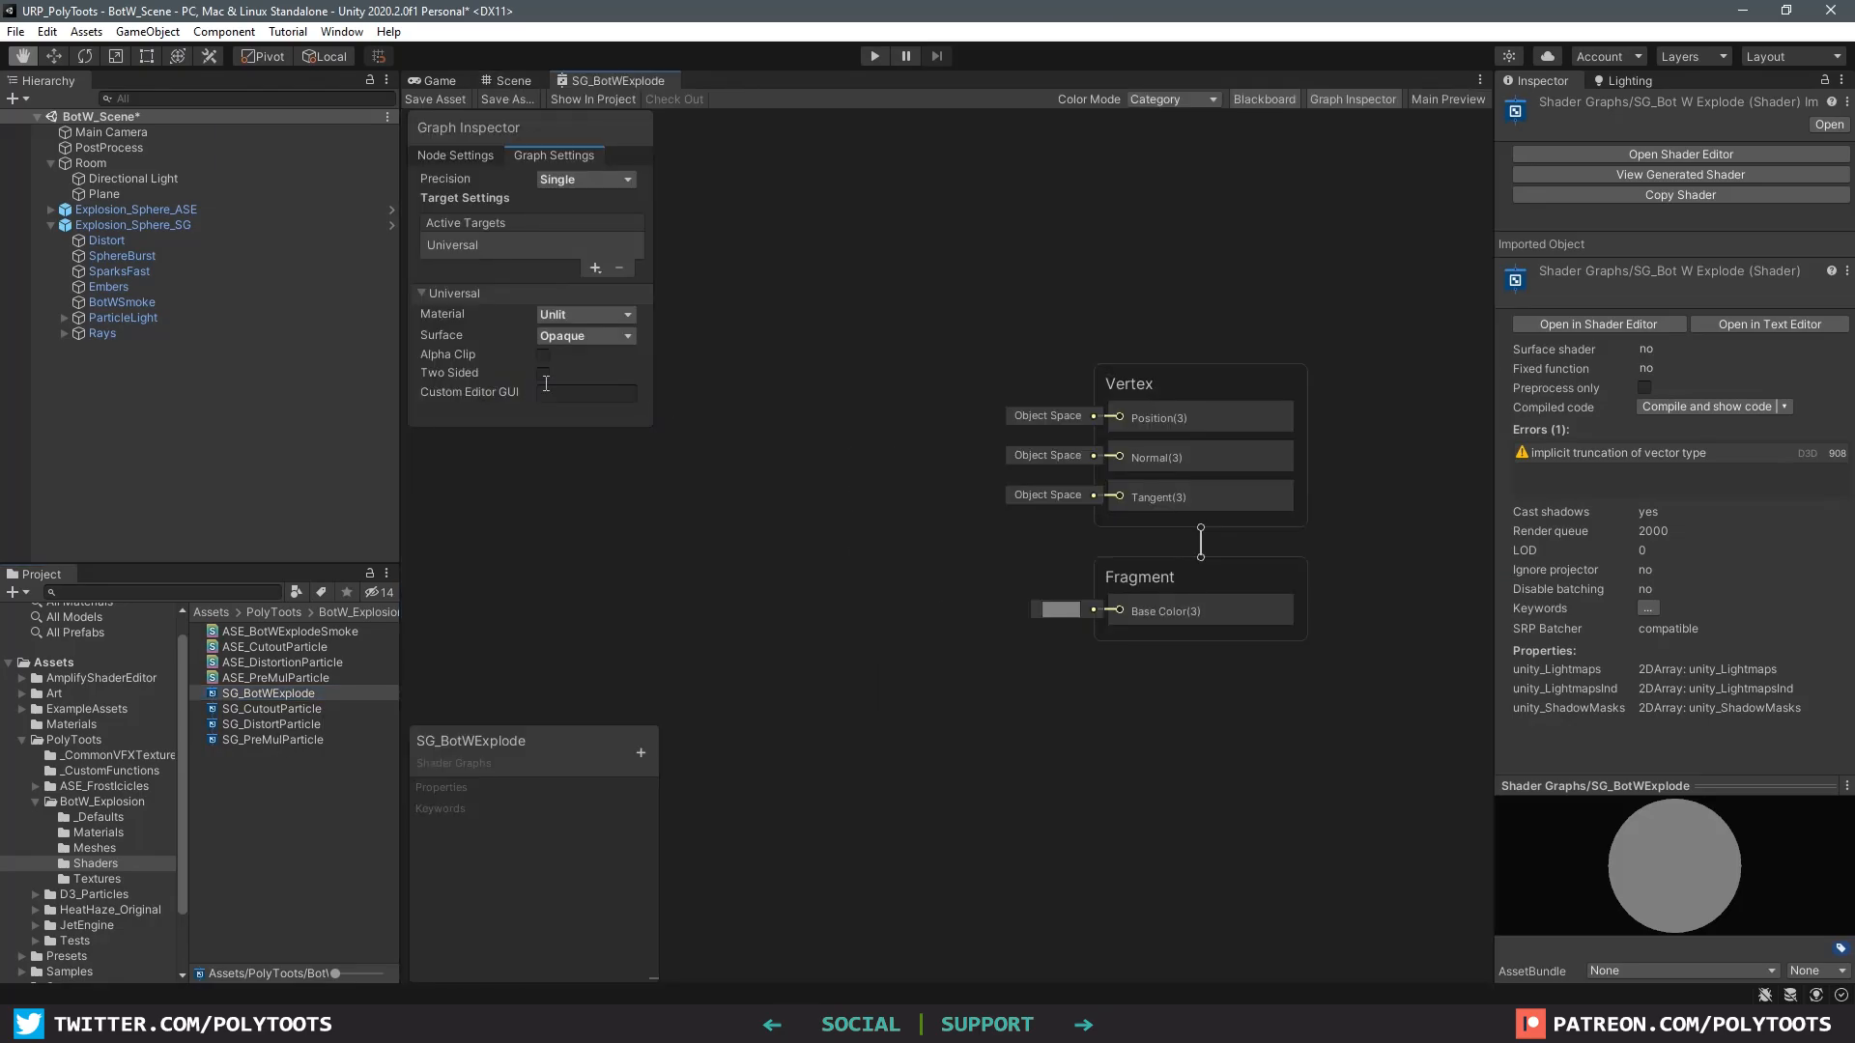
pyautogui.click(543, 356)
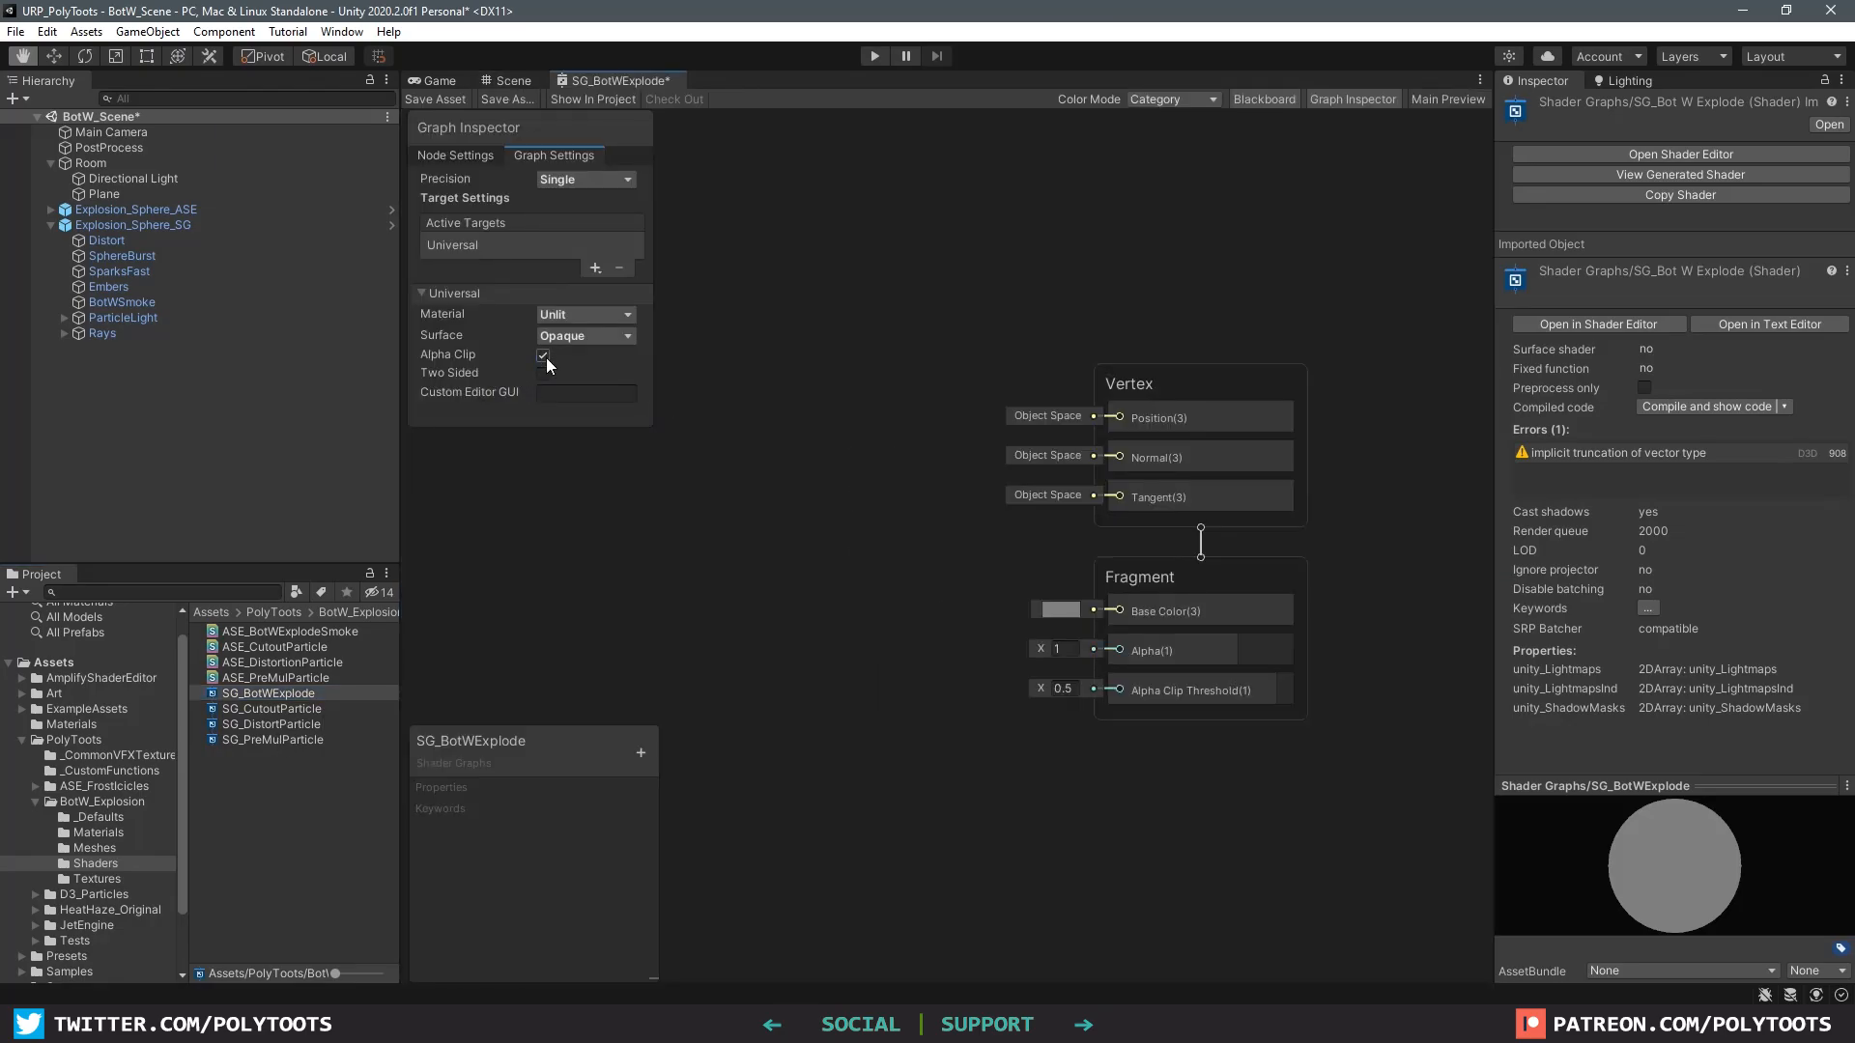
# Step: Add a Sample Texture 2D node to the graph and place it beside the Vertex and Fragment stacks
pyautogui.moveTo(918, 659); pyautogui.dragTo(1053, 564, button='middle')
pyautogui.scroll(-1, 1046, 719)
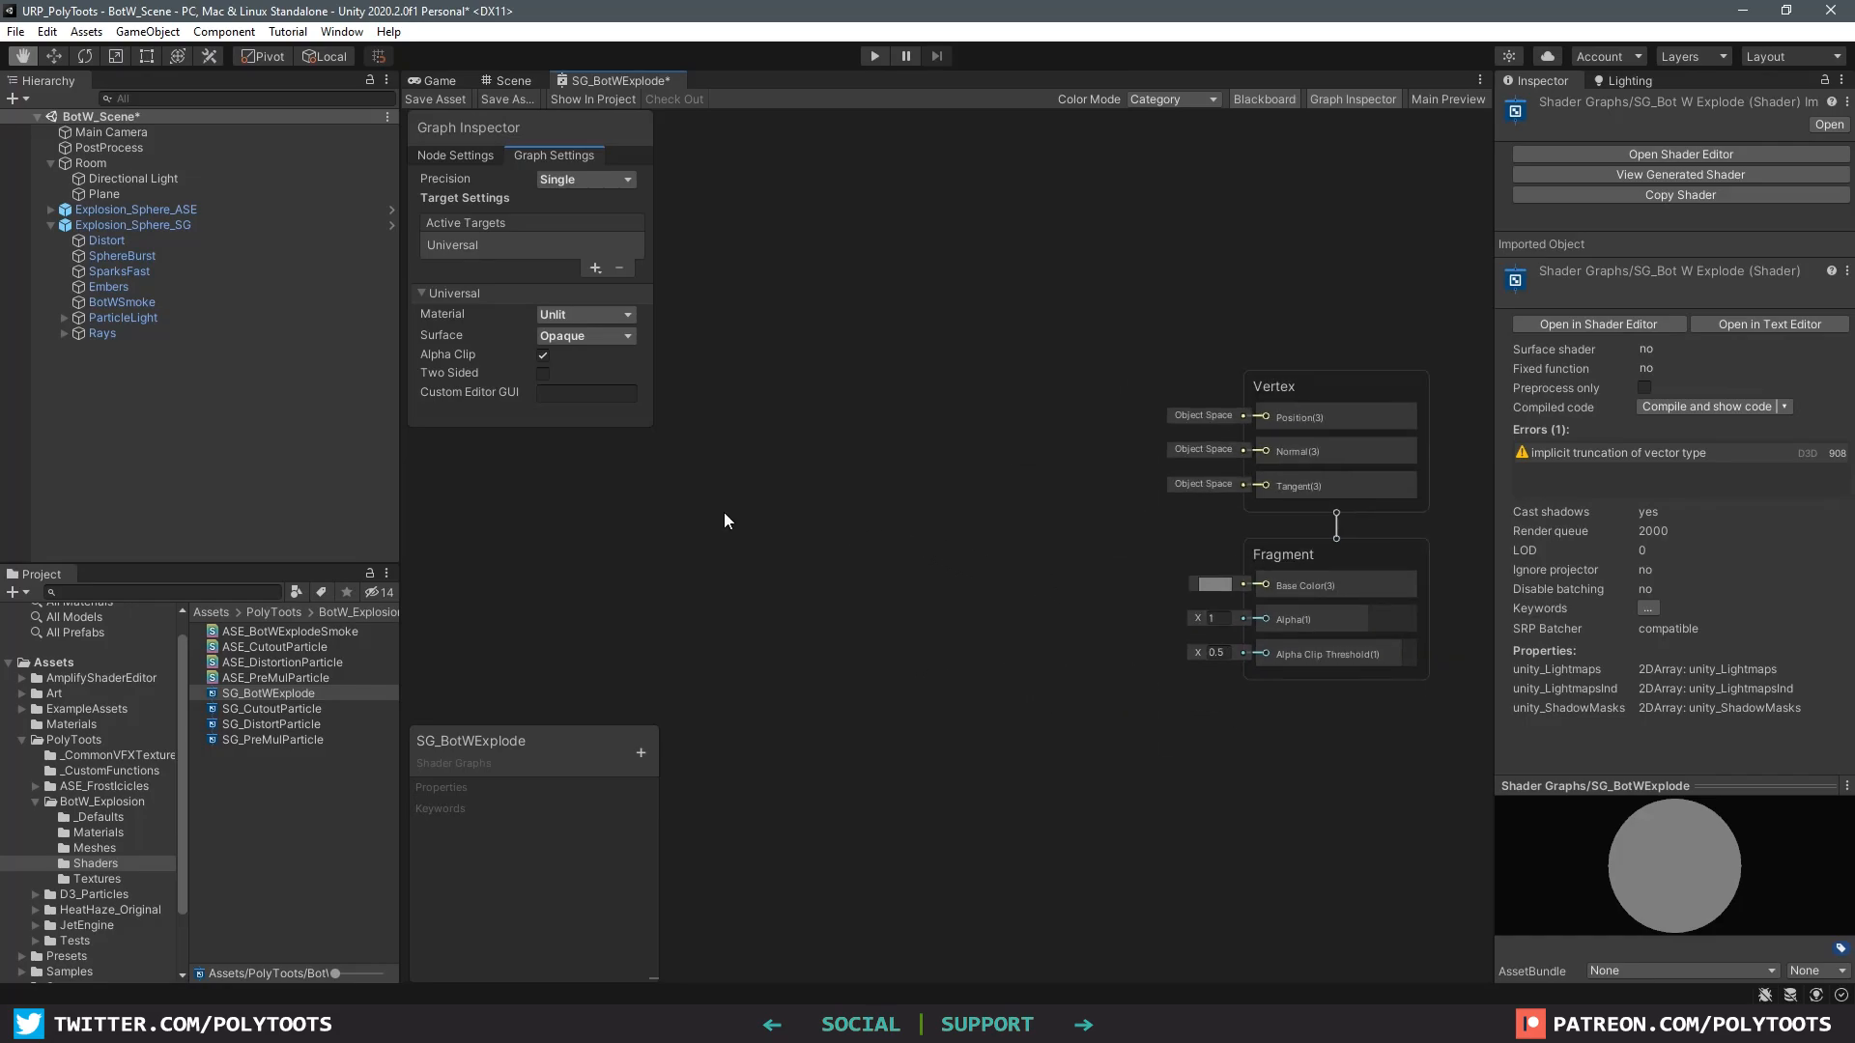
pyautogui.press('space')
pyautogui.write('tex')
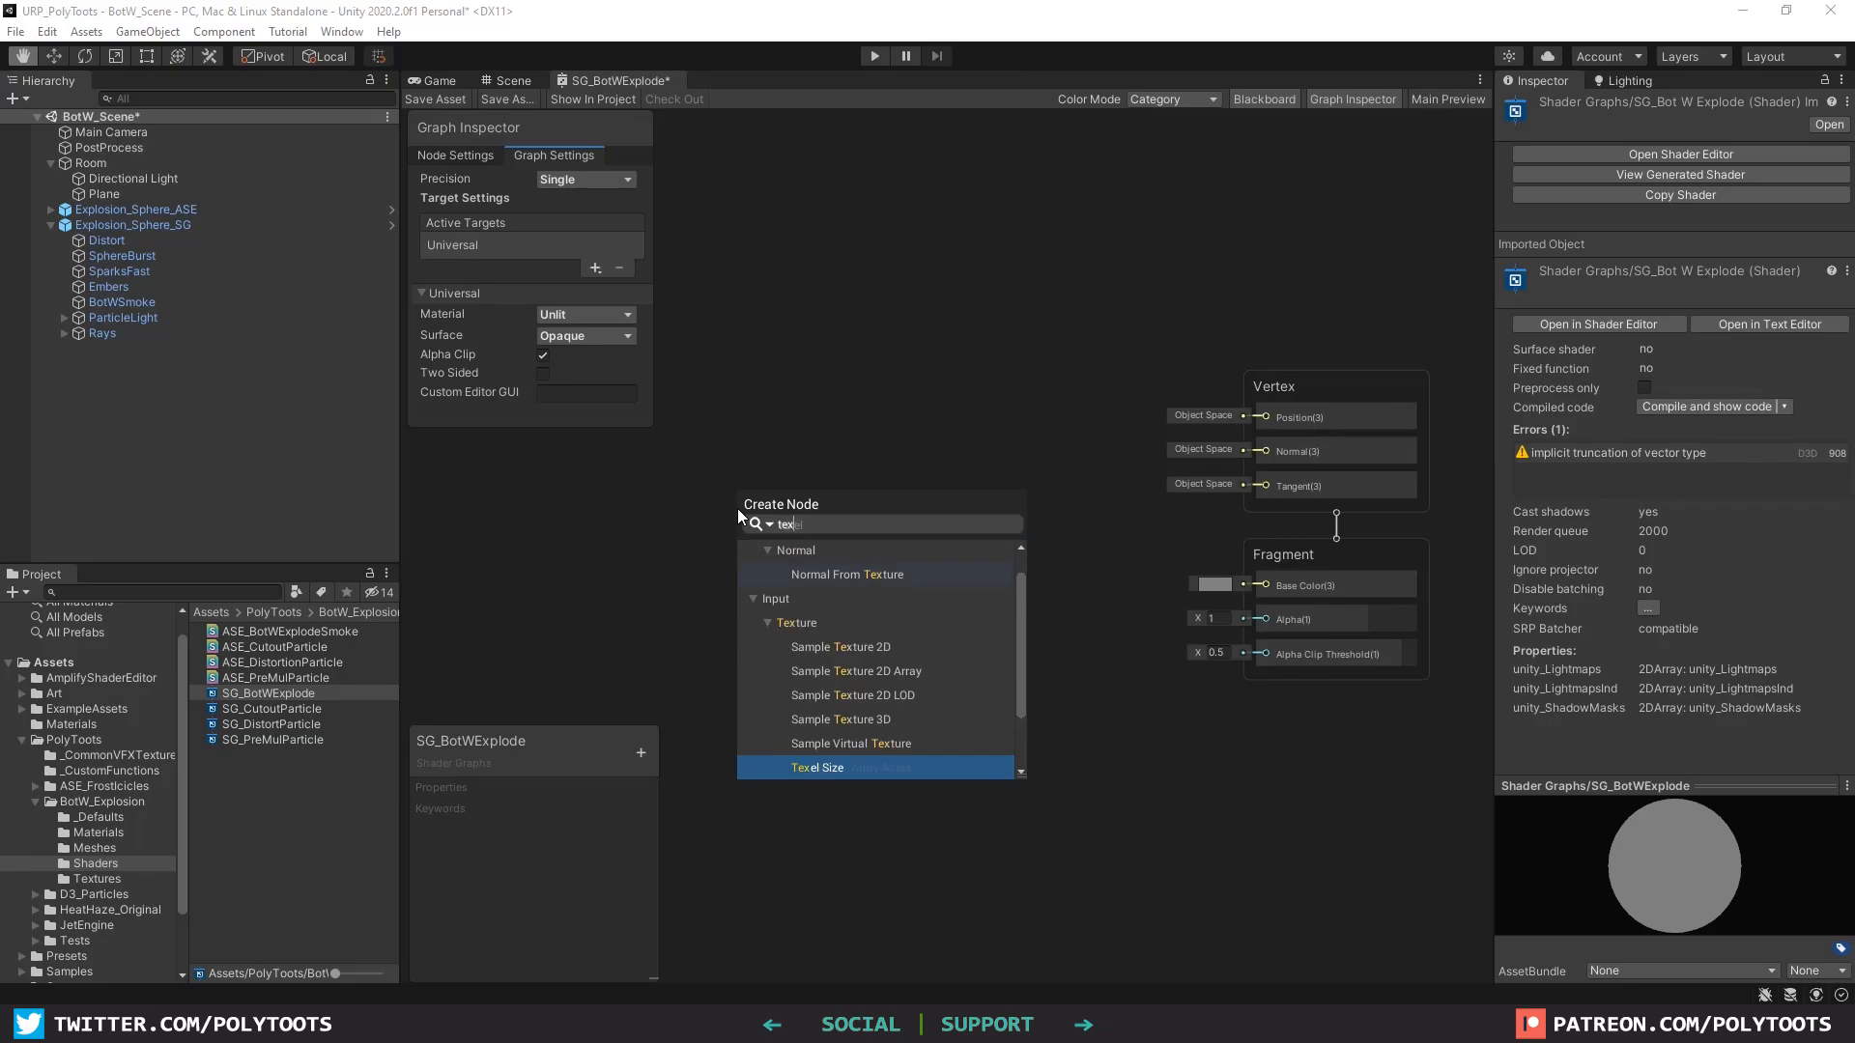
pyautogui.write('ture samp')
pyautogui.scroll(-1, 821, 688)
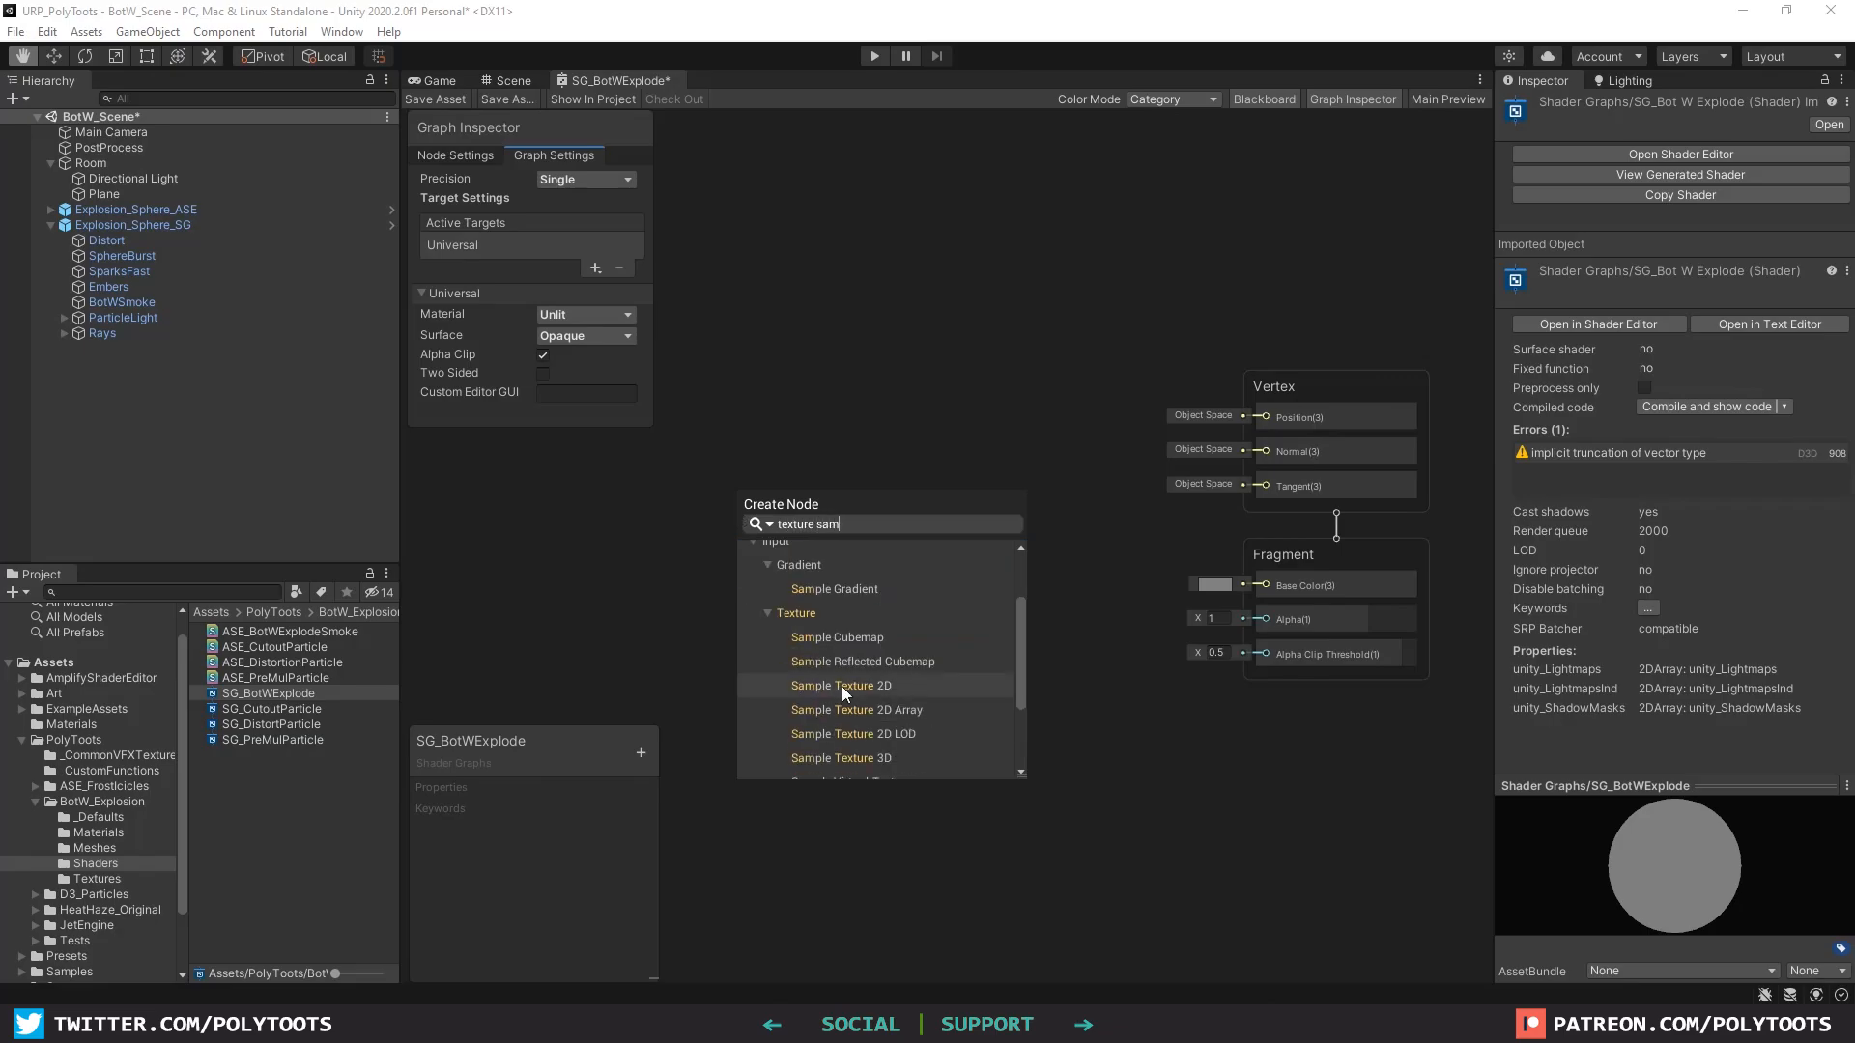
pyautogui.doubleClick(842, 688)
pyautogui.moveTo(842, 547); pyautogui.dragTo(948, 442)
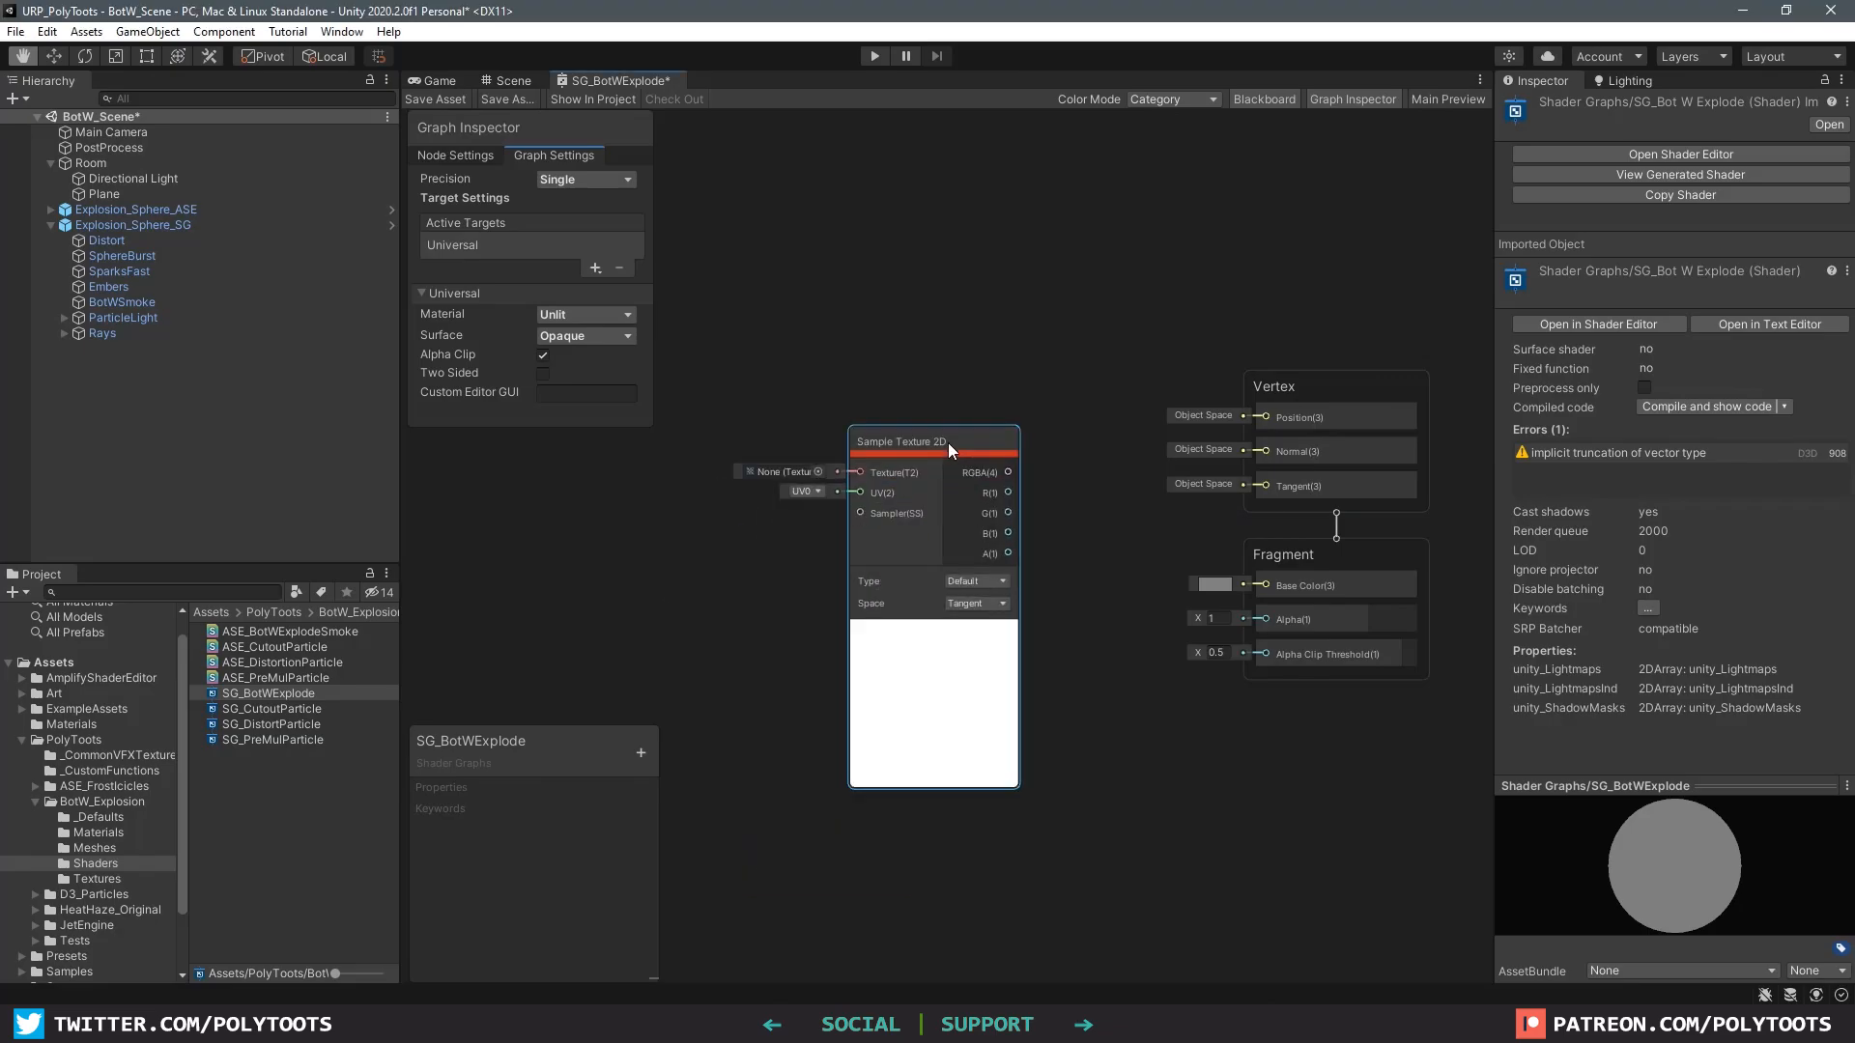
# Step: Create a Texture 2D Asset node connected to the Texture input of the Sample Texture 2D node
pyautogui.moveTo(877, 444); pyautogui.dragTo(1111, 461, button='middle')
pyautogui.moveTo(1099, 482); pyautogui.dragTo(886, 440)
pyautogui.click(867, 527)
pyautogui.click(882, 553)
pyautogui.doubleClick(936, 579)
# Step: Convert the texture asset node to a property named Smoke Texture with the reference _MainTex
pyautogui.rightClick(886, 443)
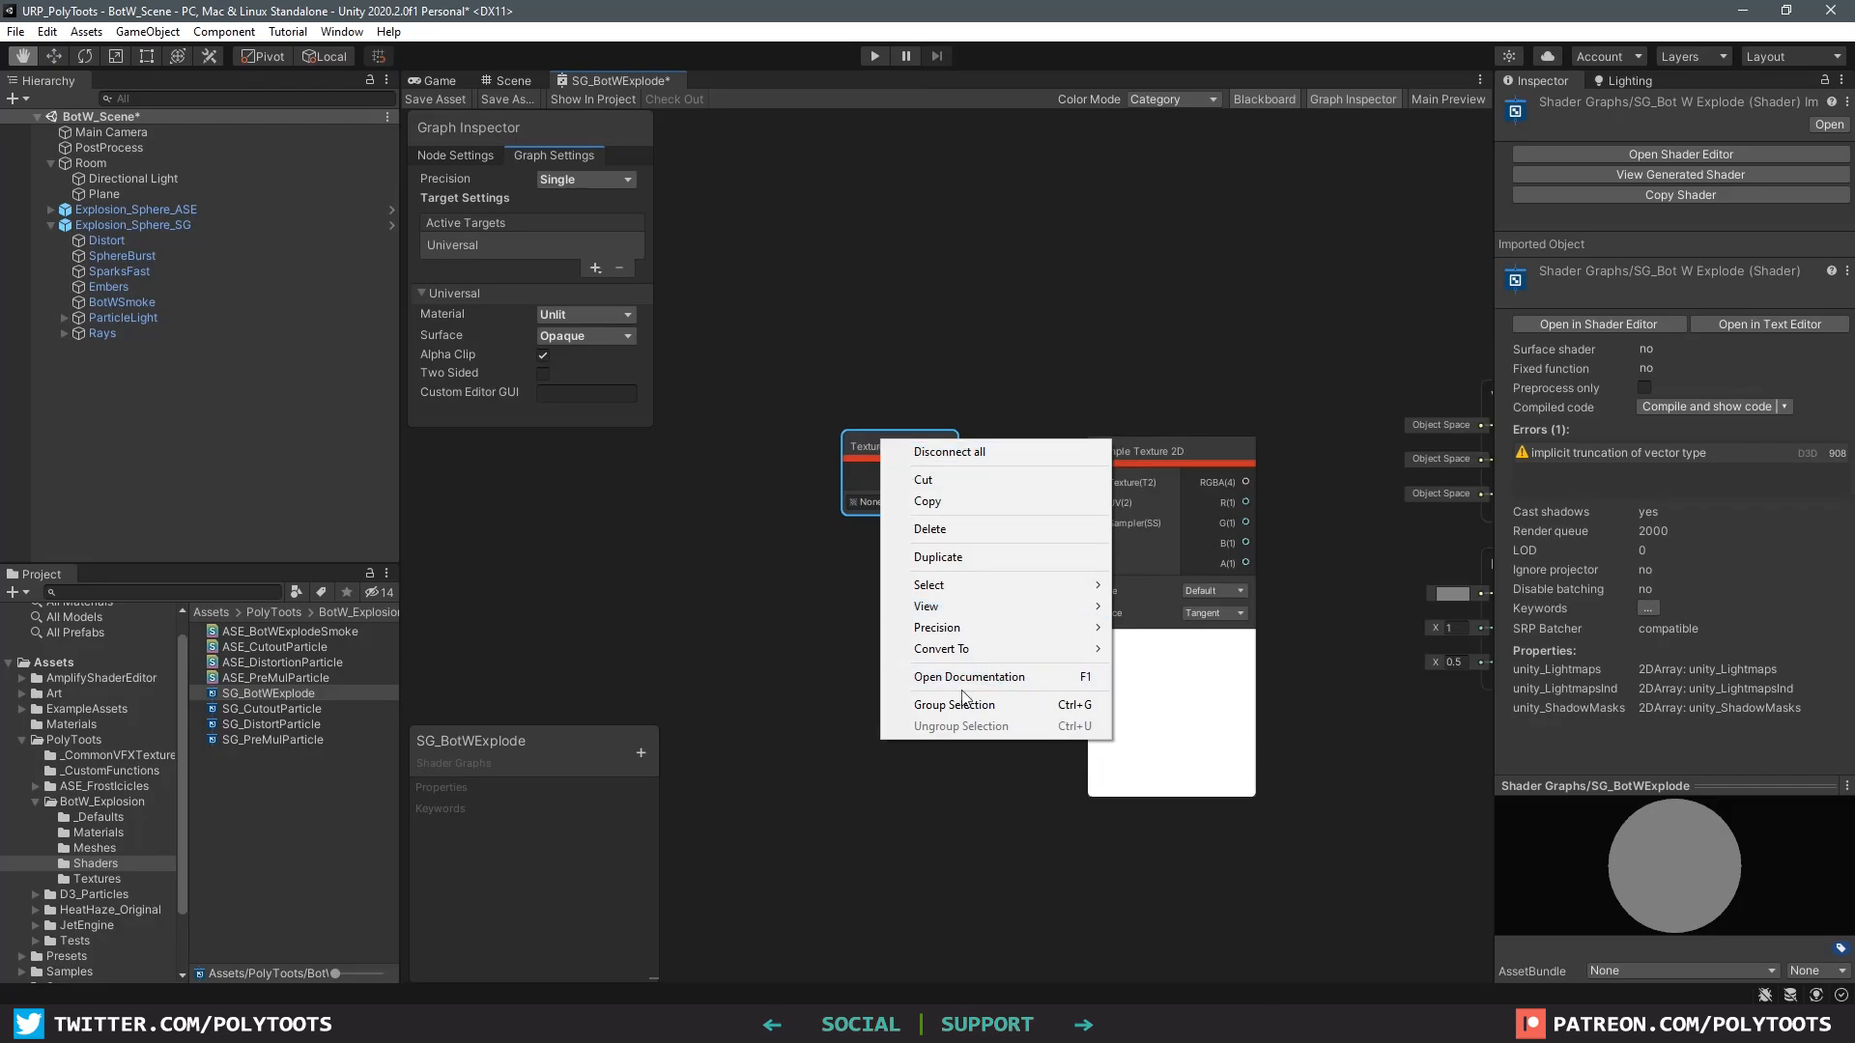
pyautogui.moveTo(1002, 650)
pyautogui.click(1164, 692)
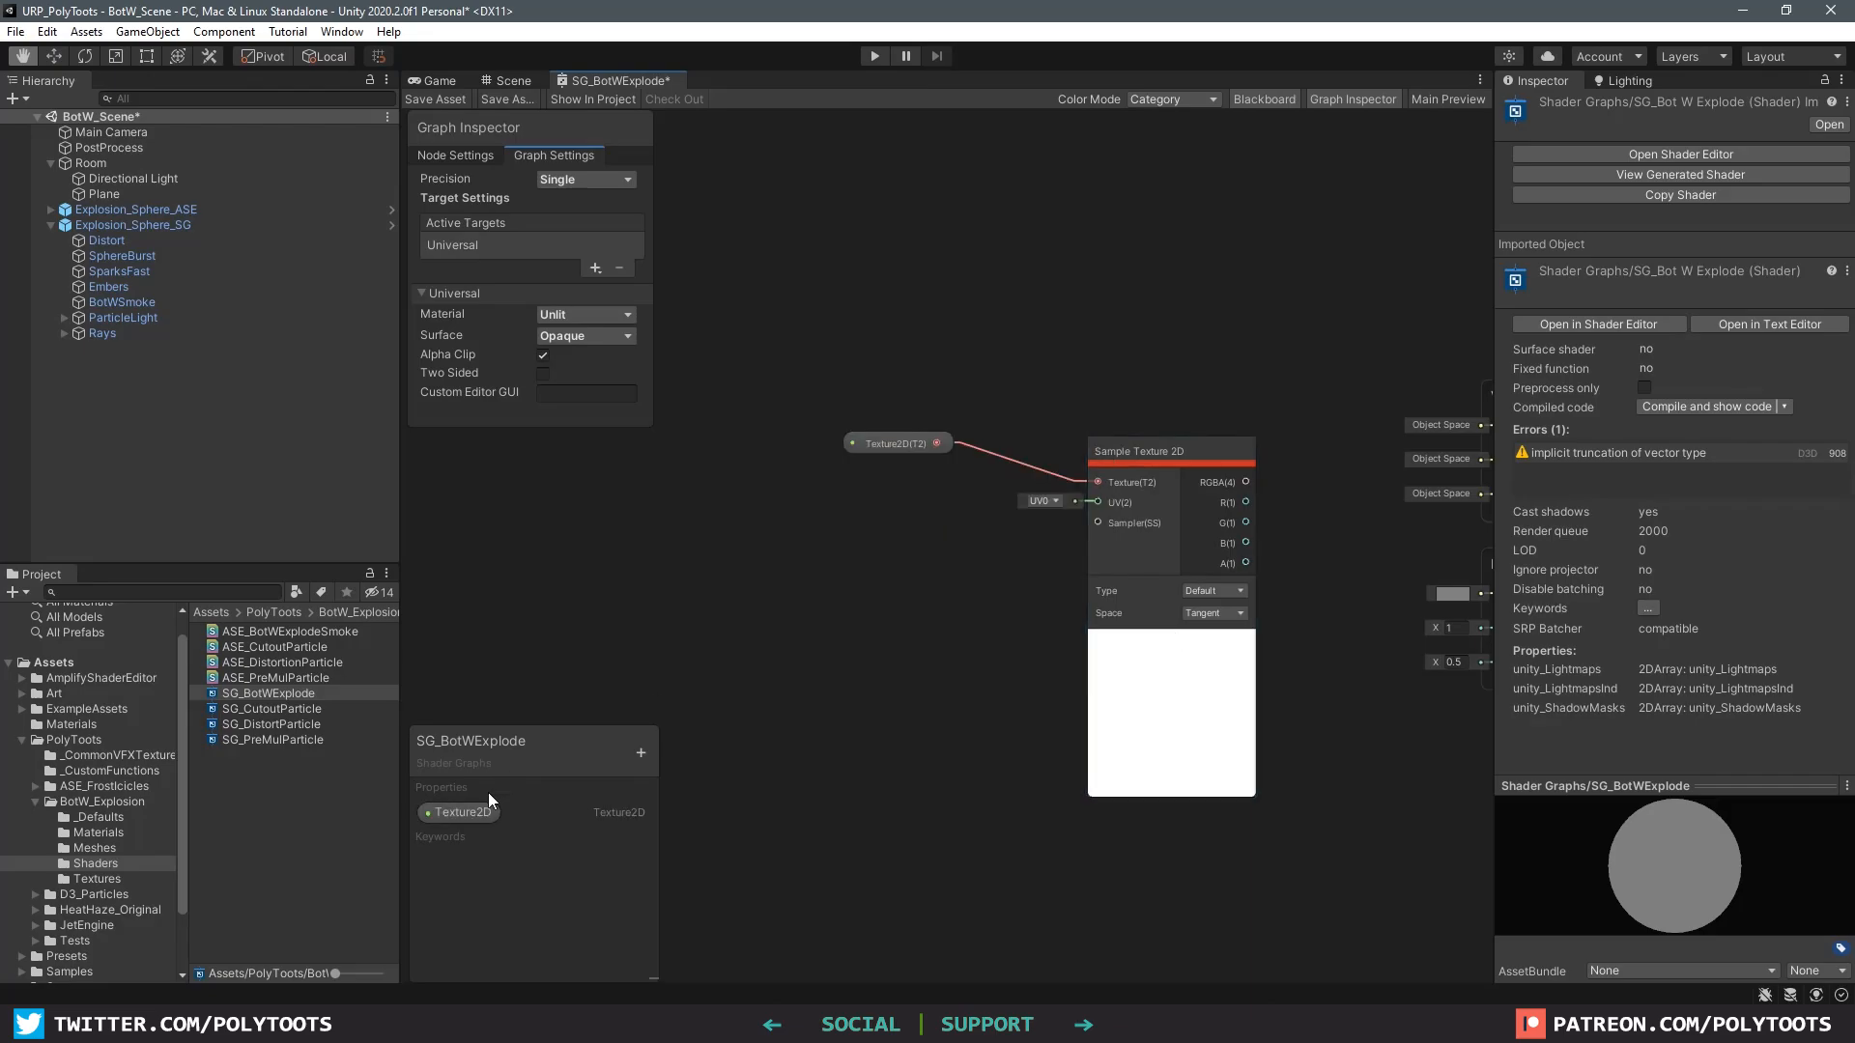
pyautogui.doubleClick(467, 812)
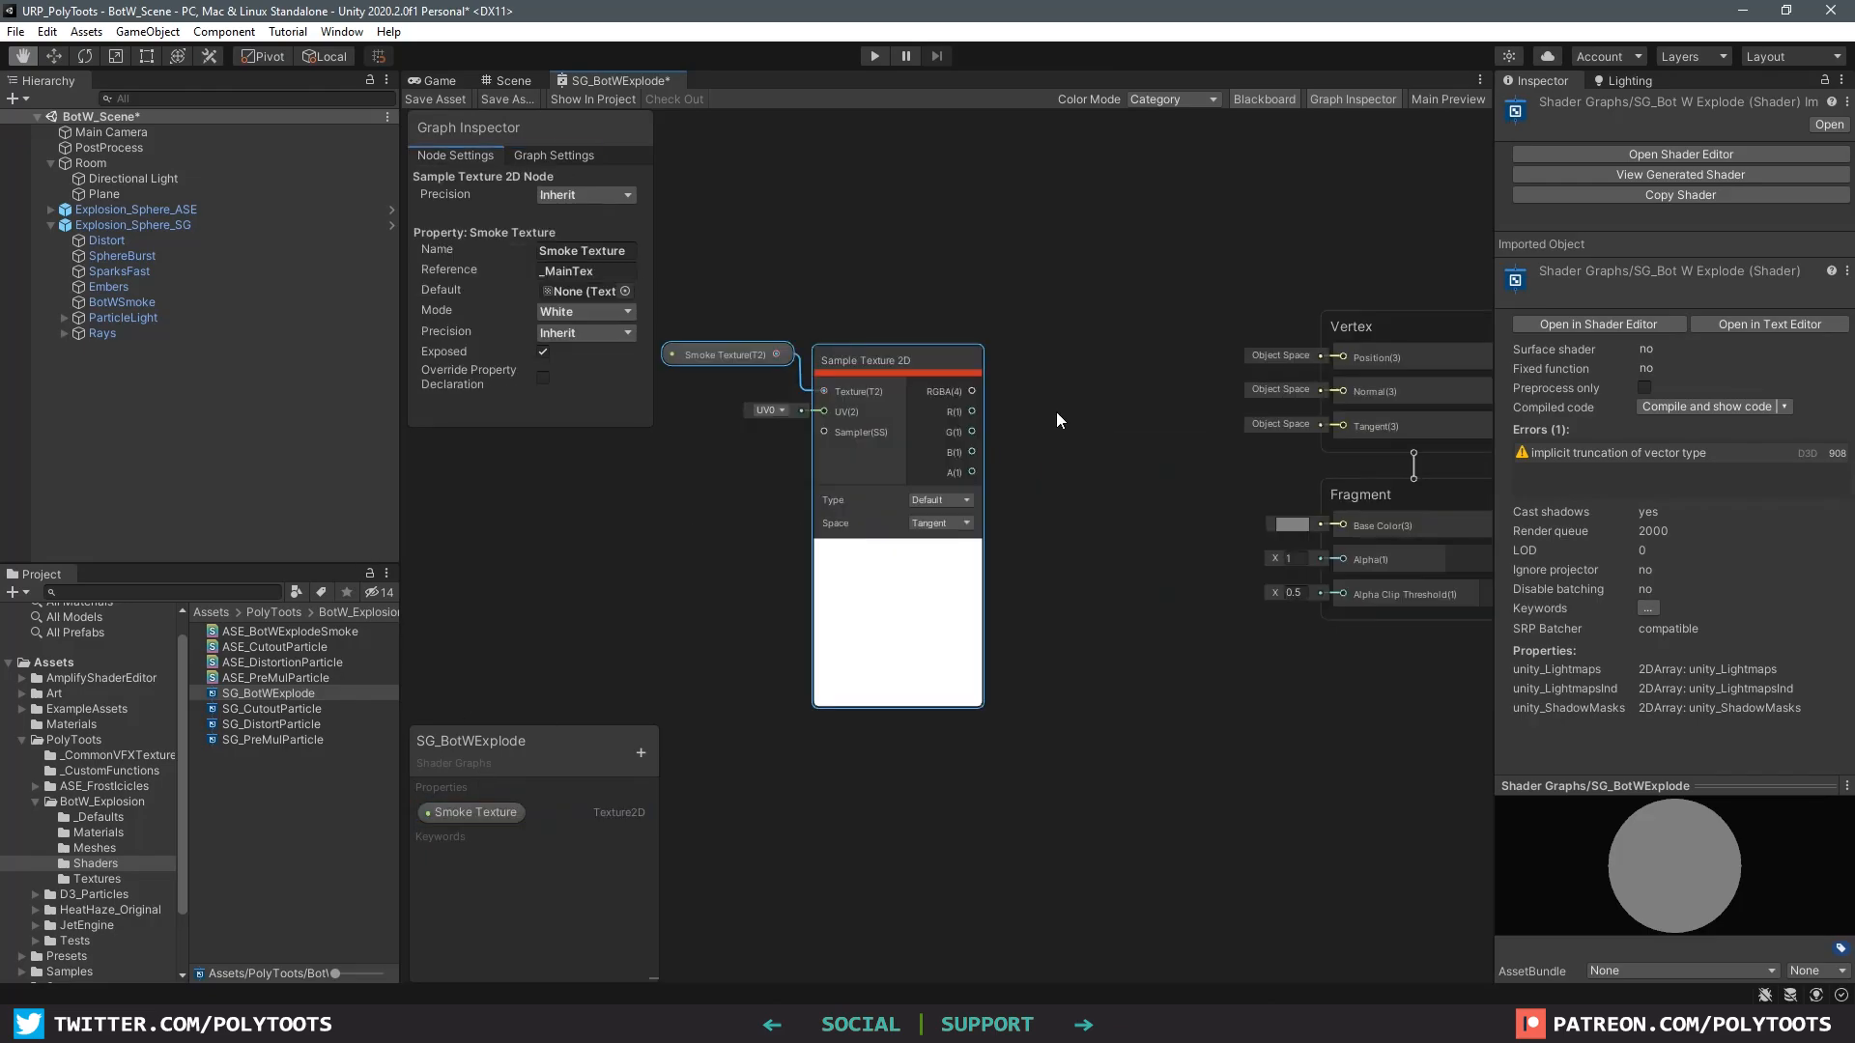
pyautogui.click(1057, 412)
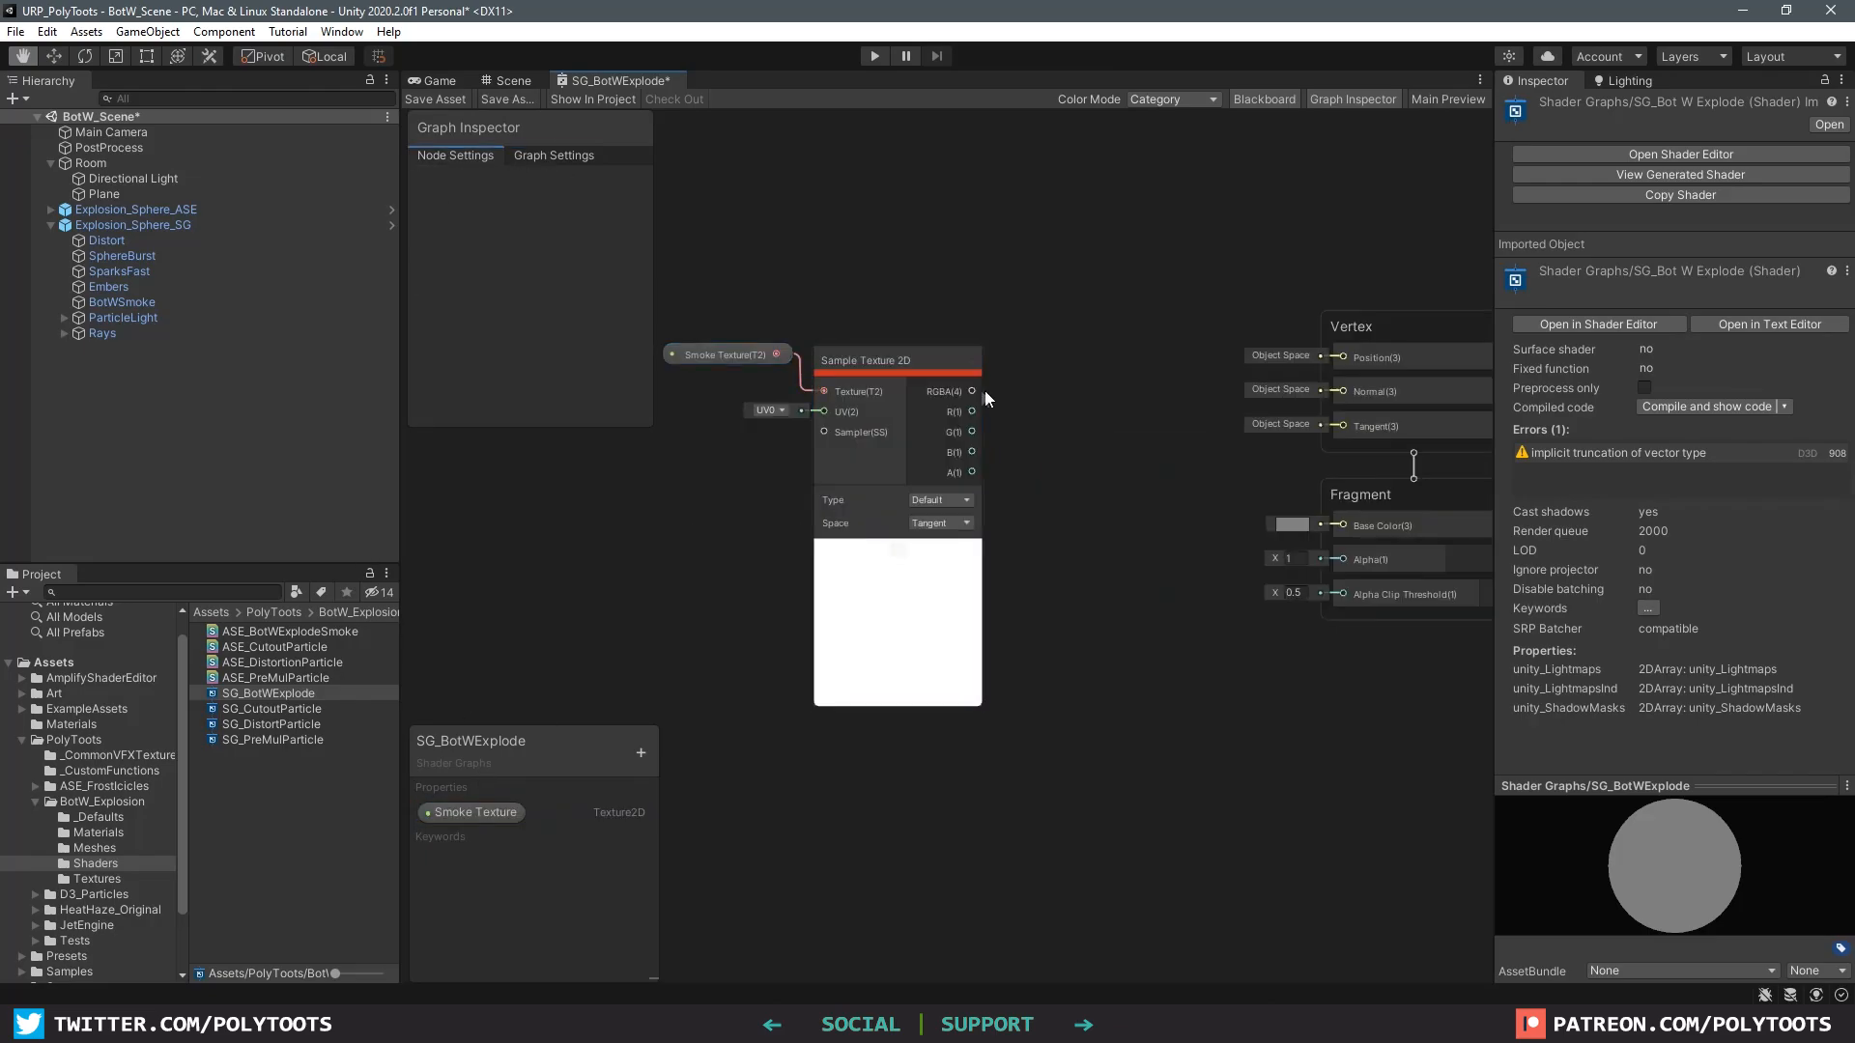
# Step: Connect the Sample Texture 2D node's RGBA output to Base Color and its A output to Alpha, and reposition the texture nodes
pyautogui.moveTo(974, 391); pyautogui.dragTo(1343, 527)
pyautogui.moveTo(999, 303); pyautogui.dragTo(735, 372)
pyautogui.moveTo(871, 359); pyautogui.dragTo(942, 428)
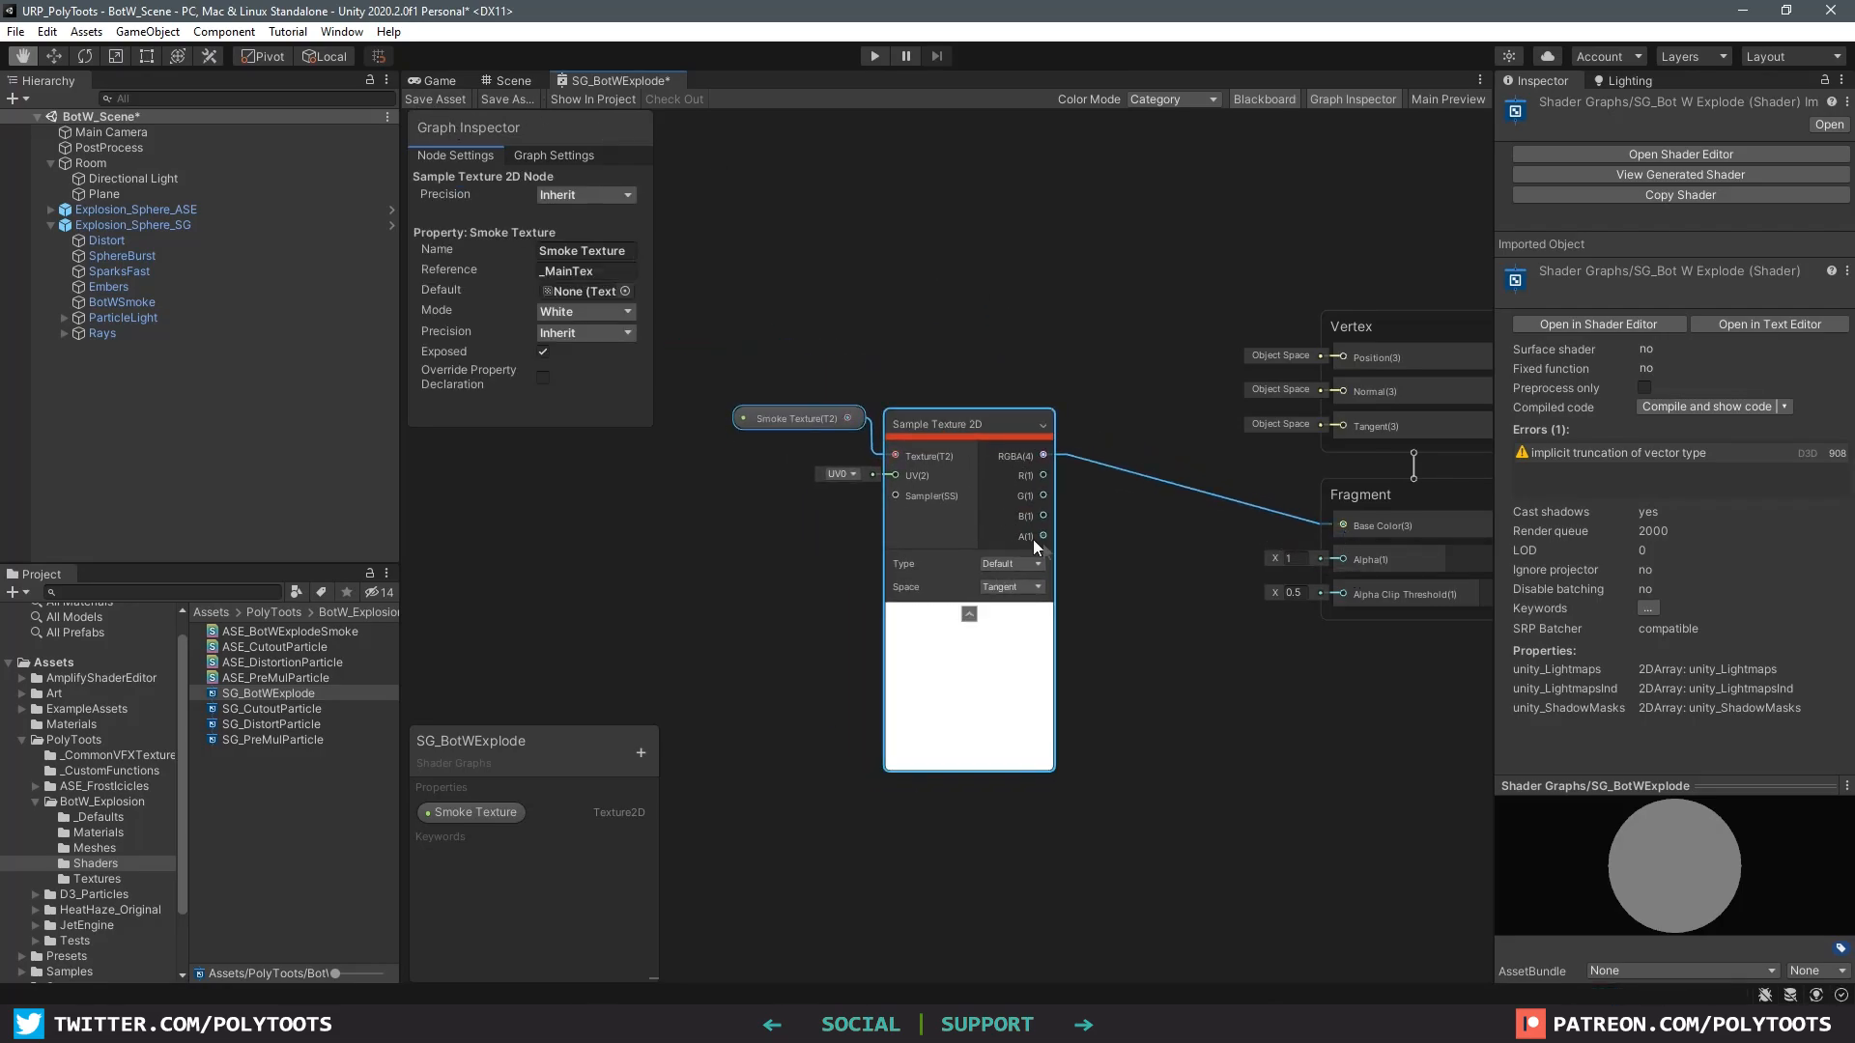
pyautogui.moveTo(1044, 535); pyautogui.dragTo(1343, 559)
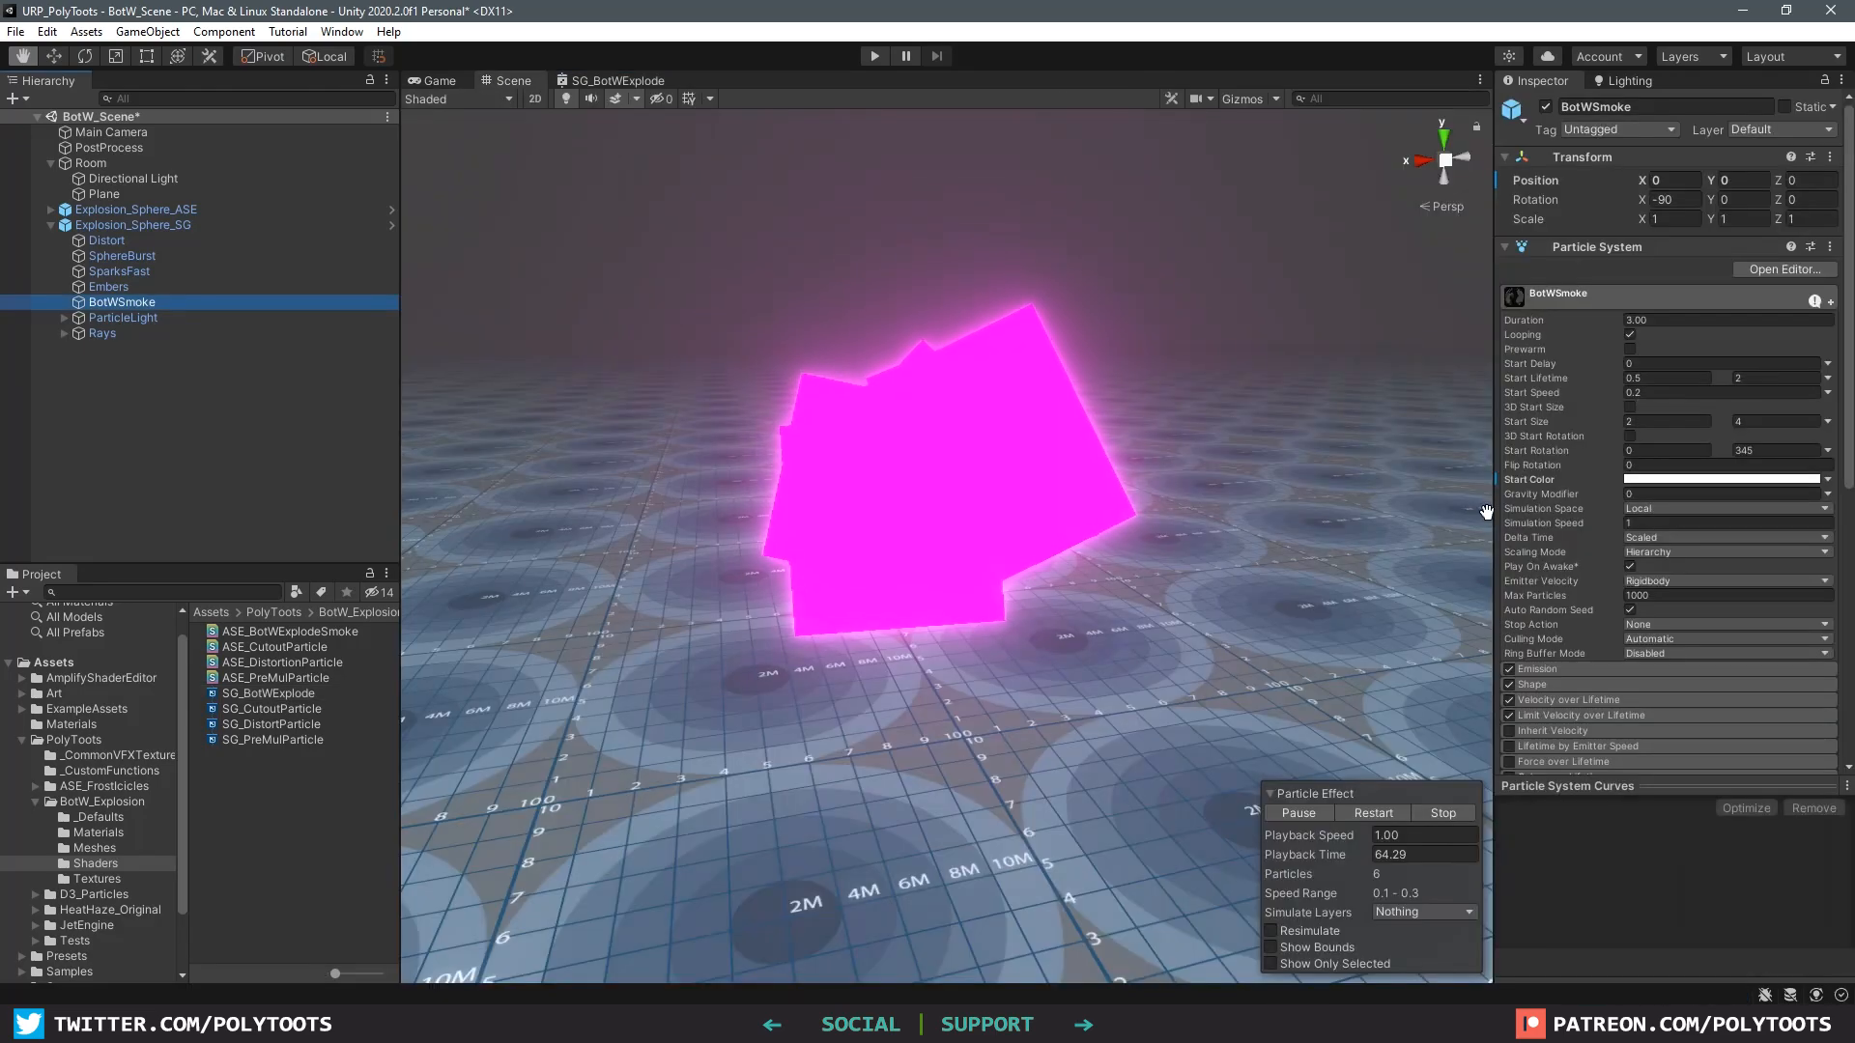
# Step: Assign the Shader Graphs/SG_BotWExplode shader to the material of the BotWSmoke particle system
pyautogui.scroll(-10, 1586, 514)
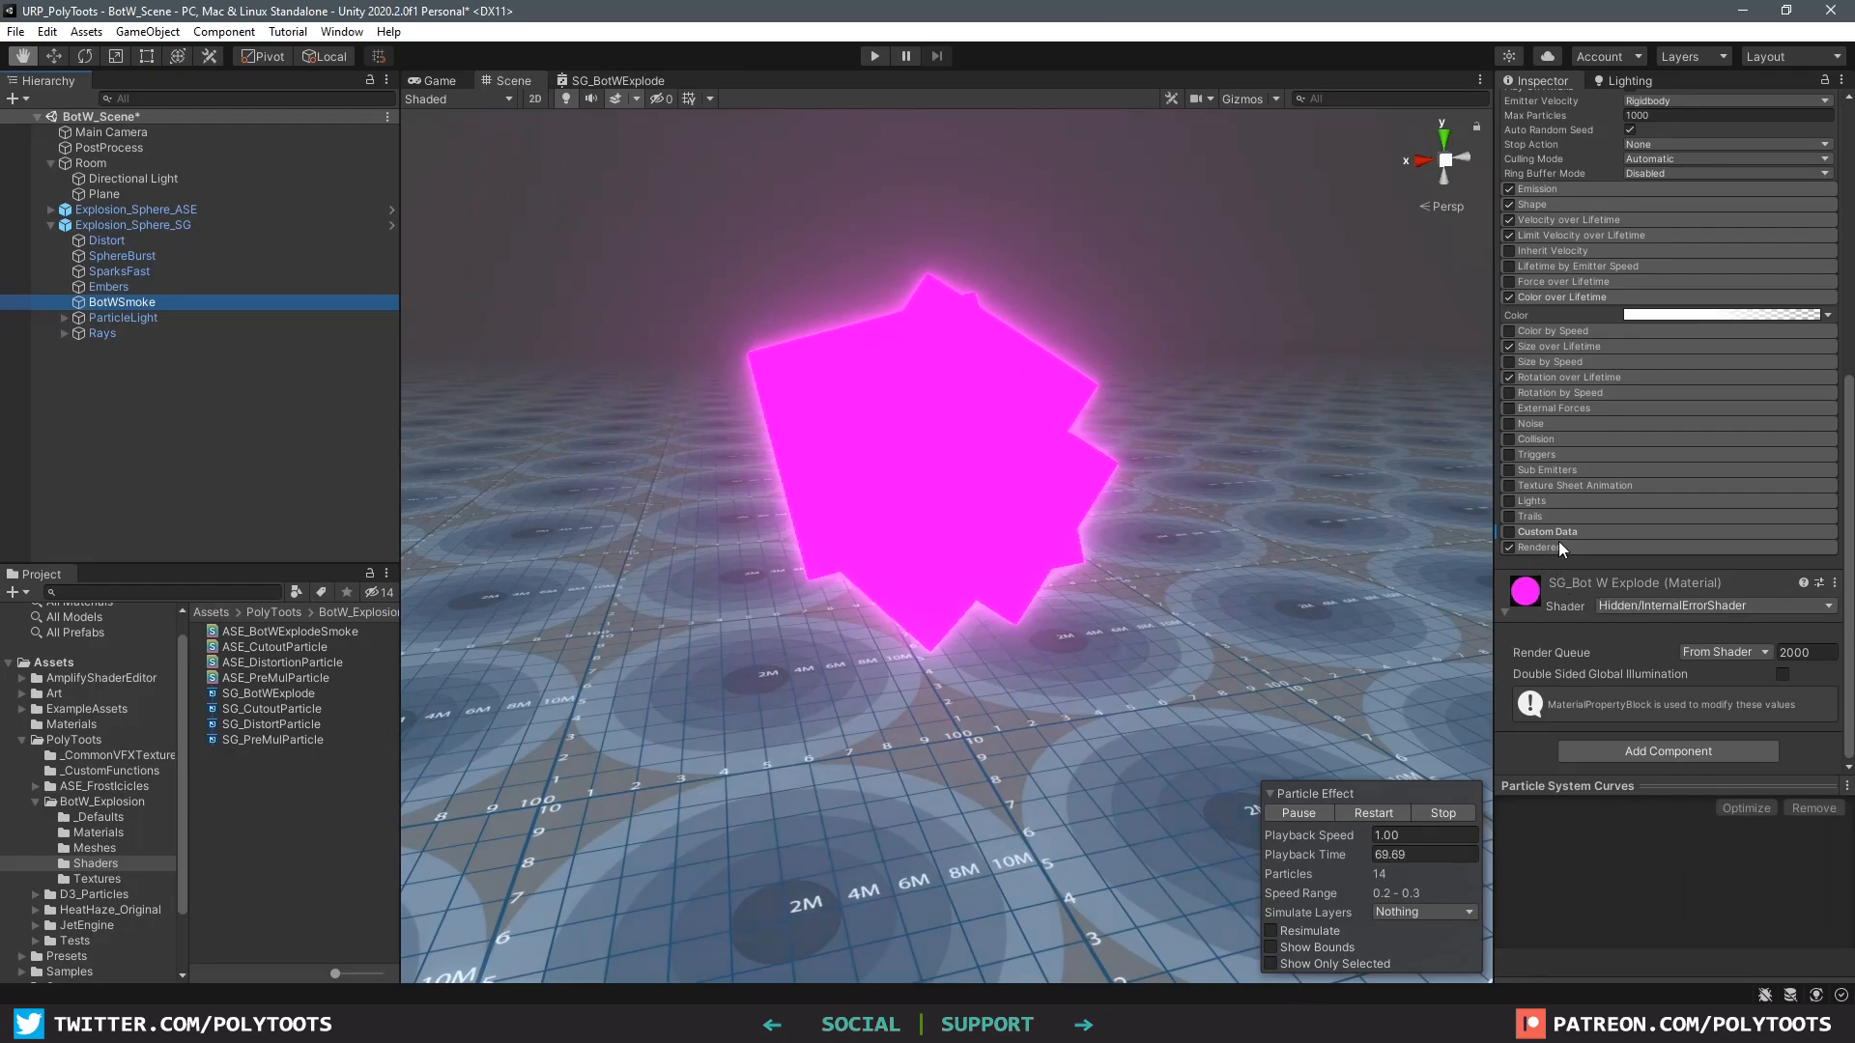
pyautogui.click(1684, 606)
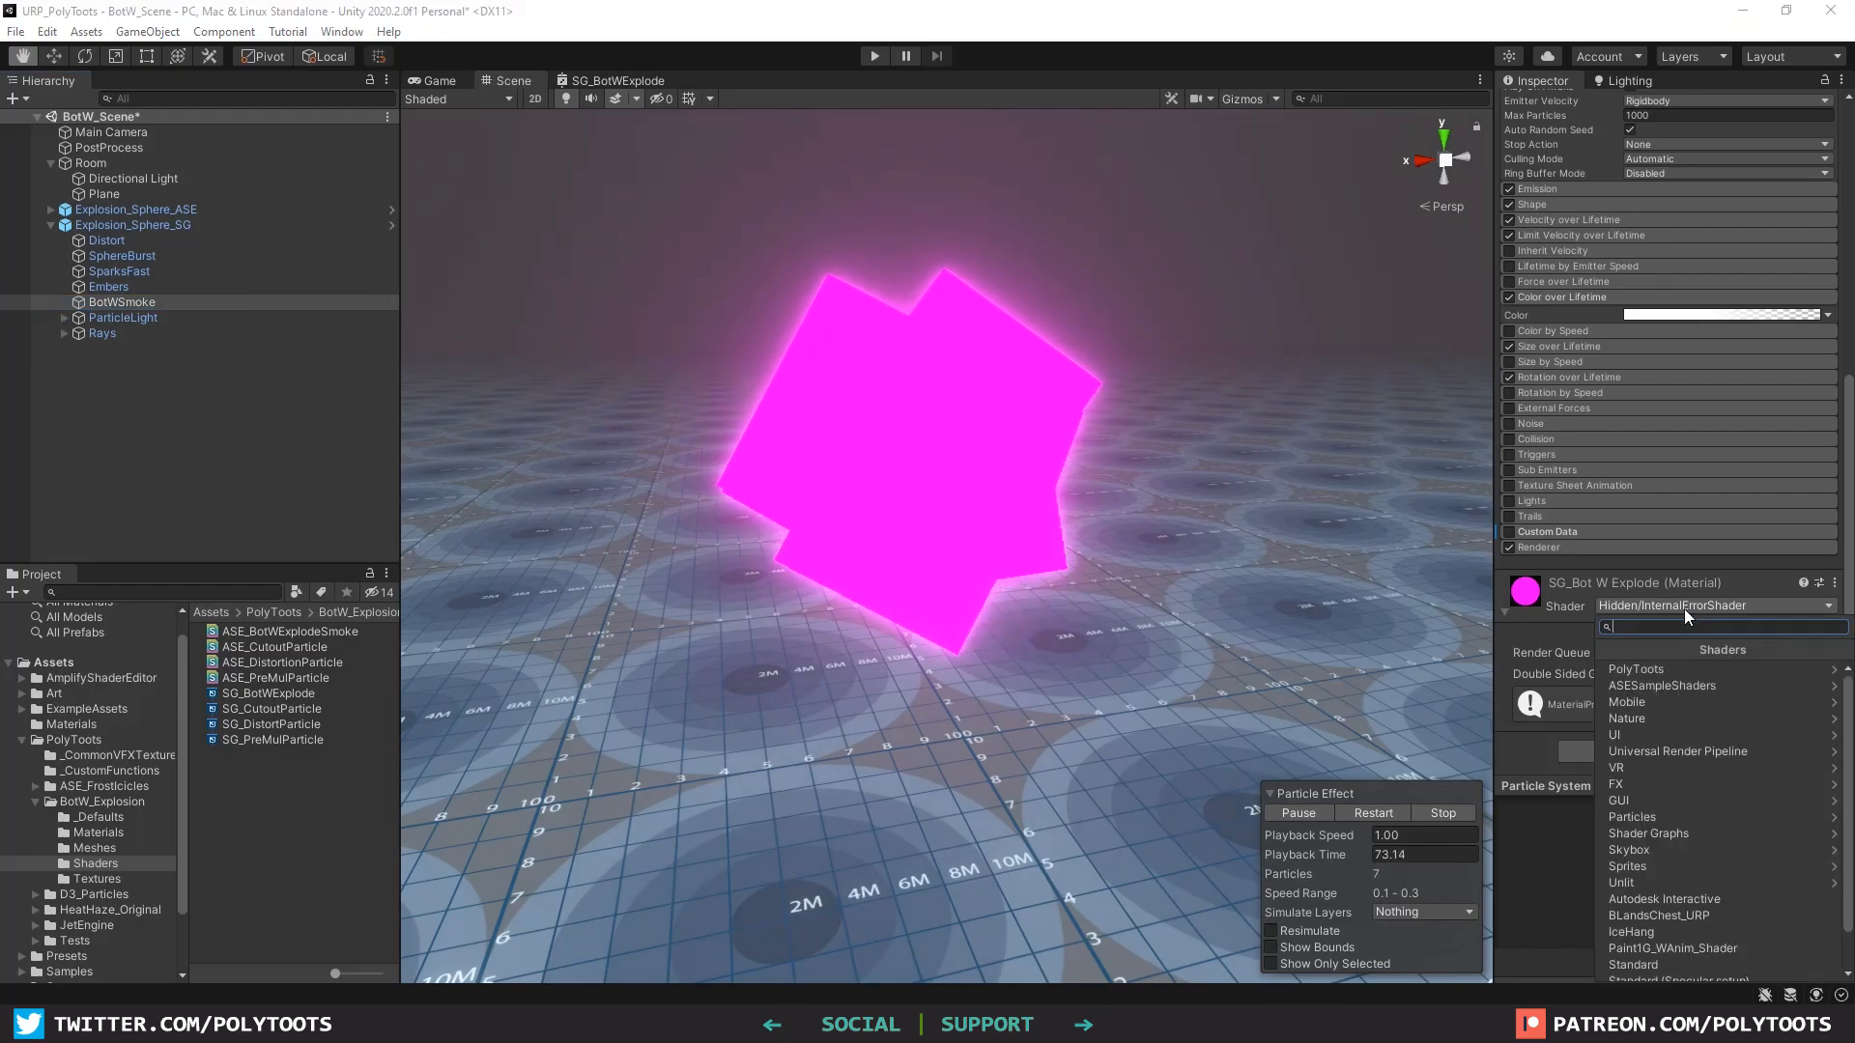
pyautogui.click(1703, 832)
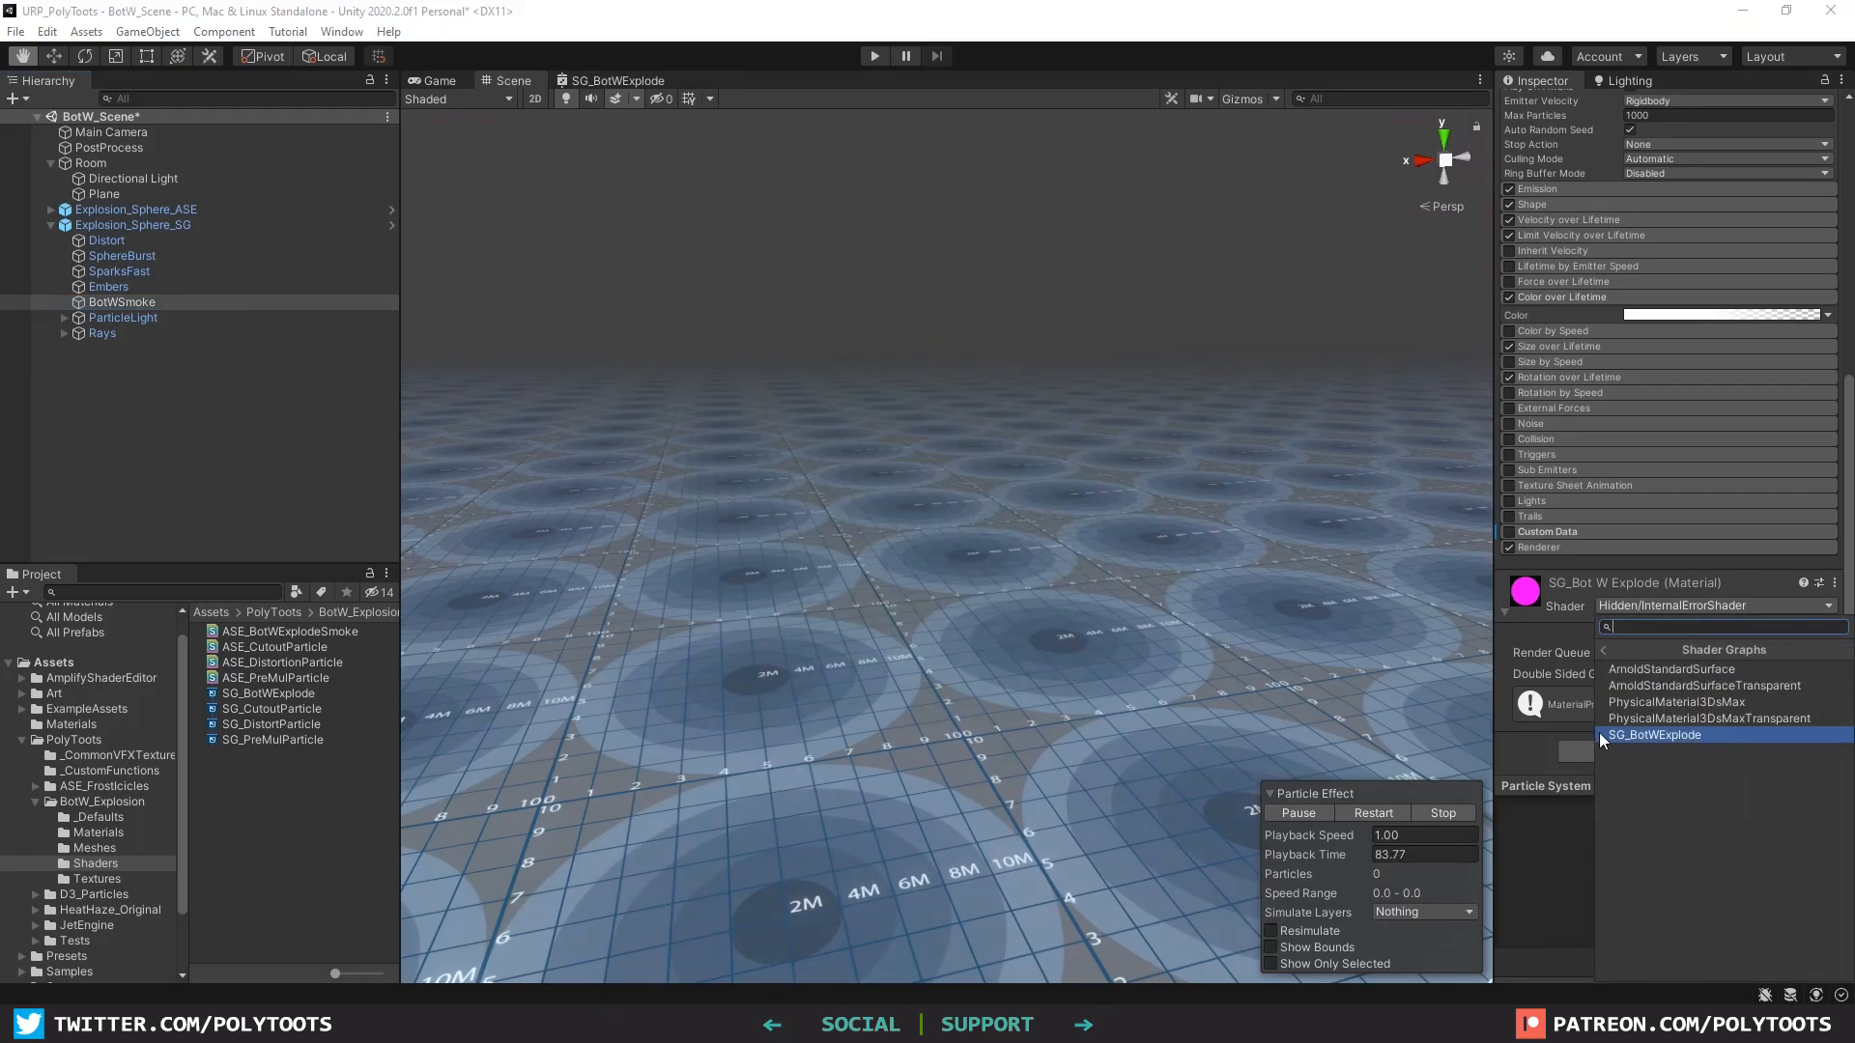
pyautogui.click(1655, 734)
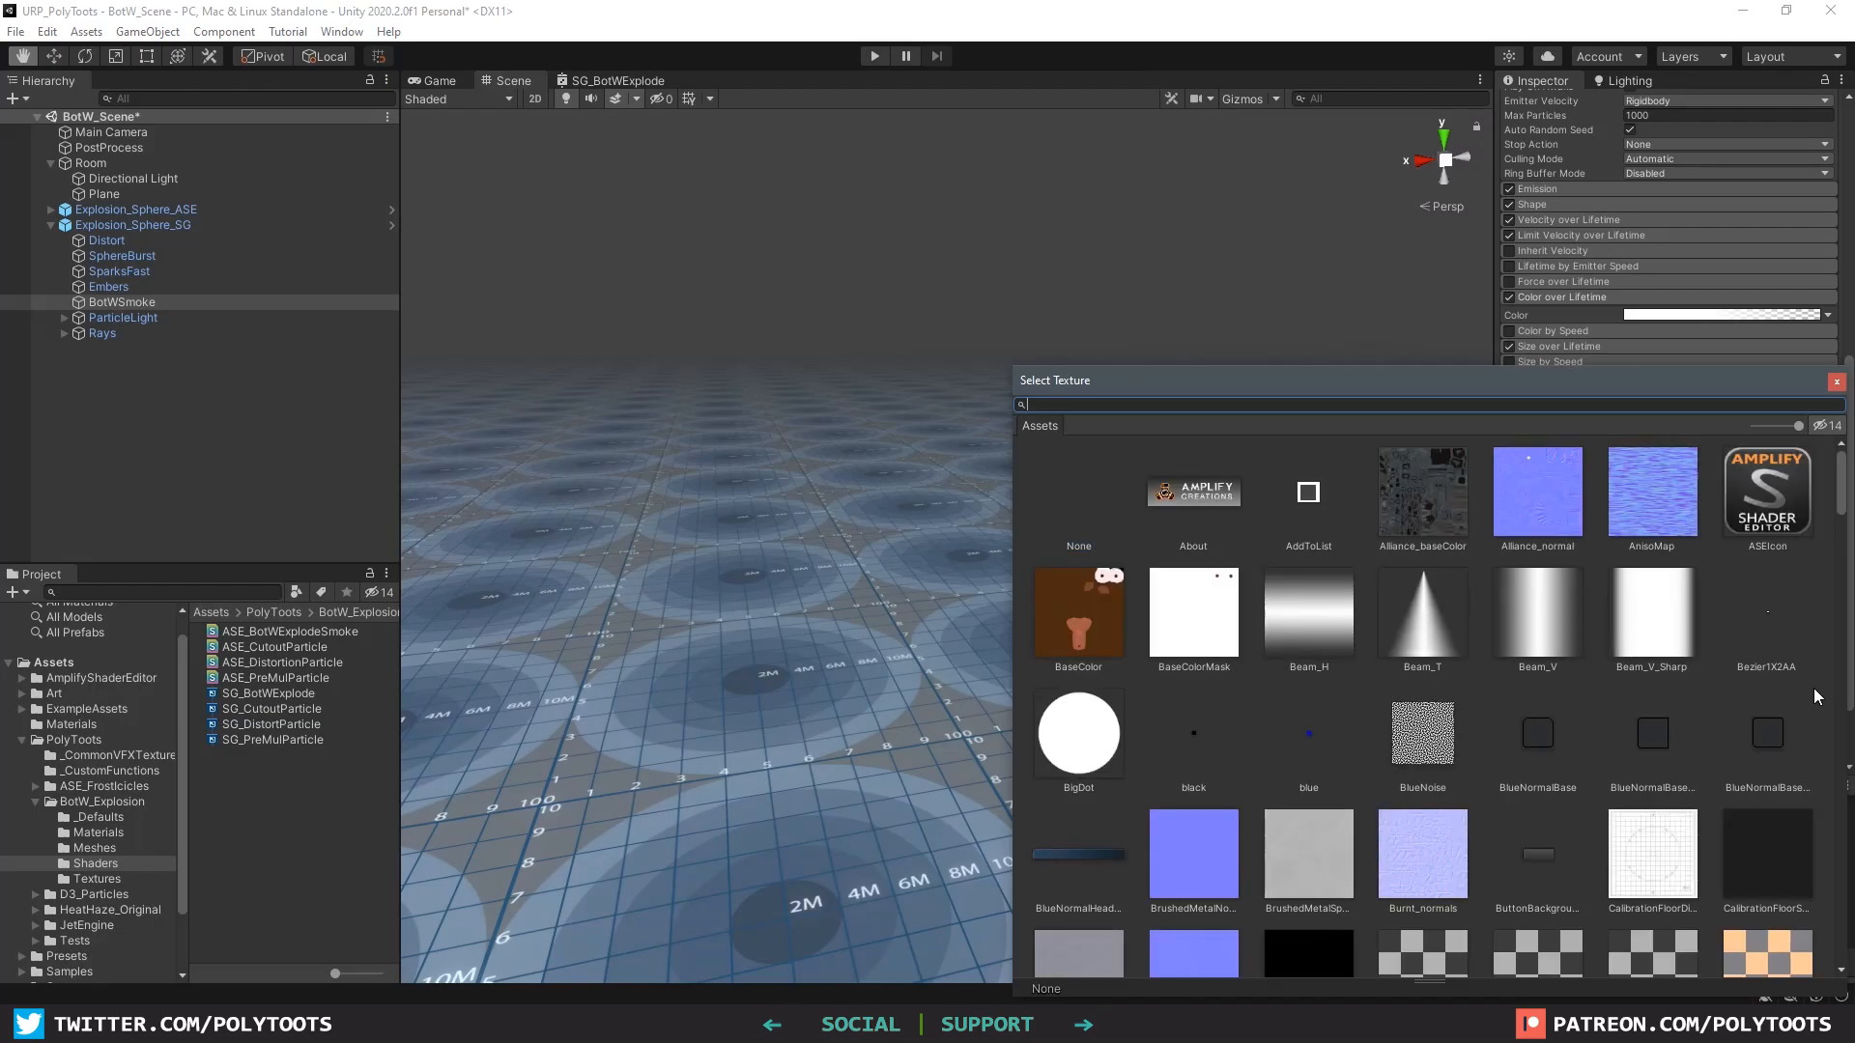
# Step: Set the material's Smoke Texture to ZeldaSmoke
pyautogui.write('zelda')
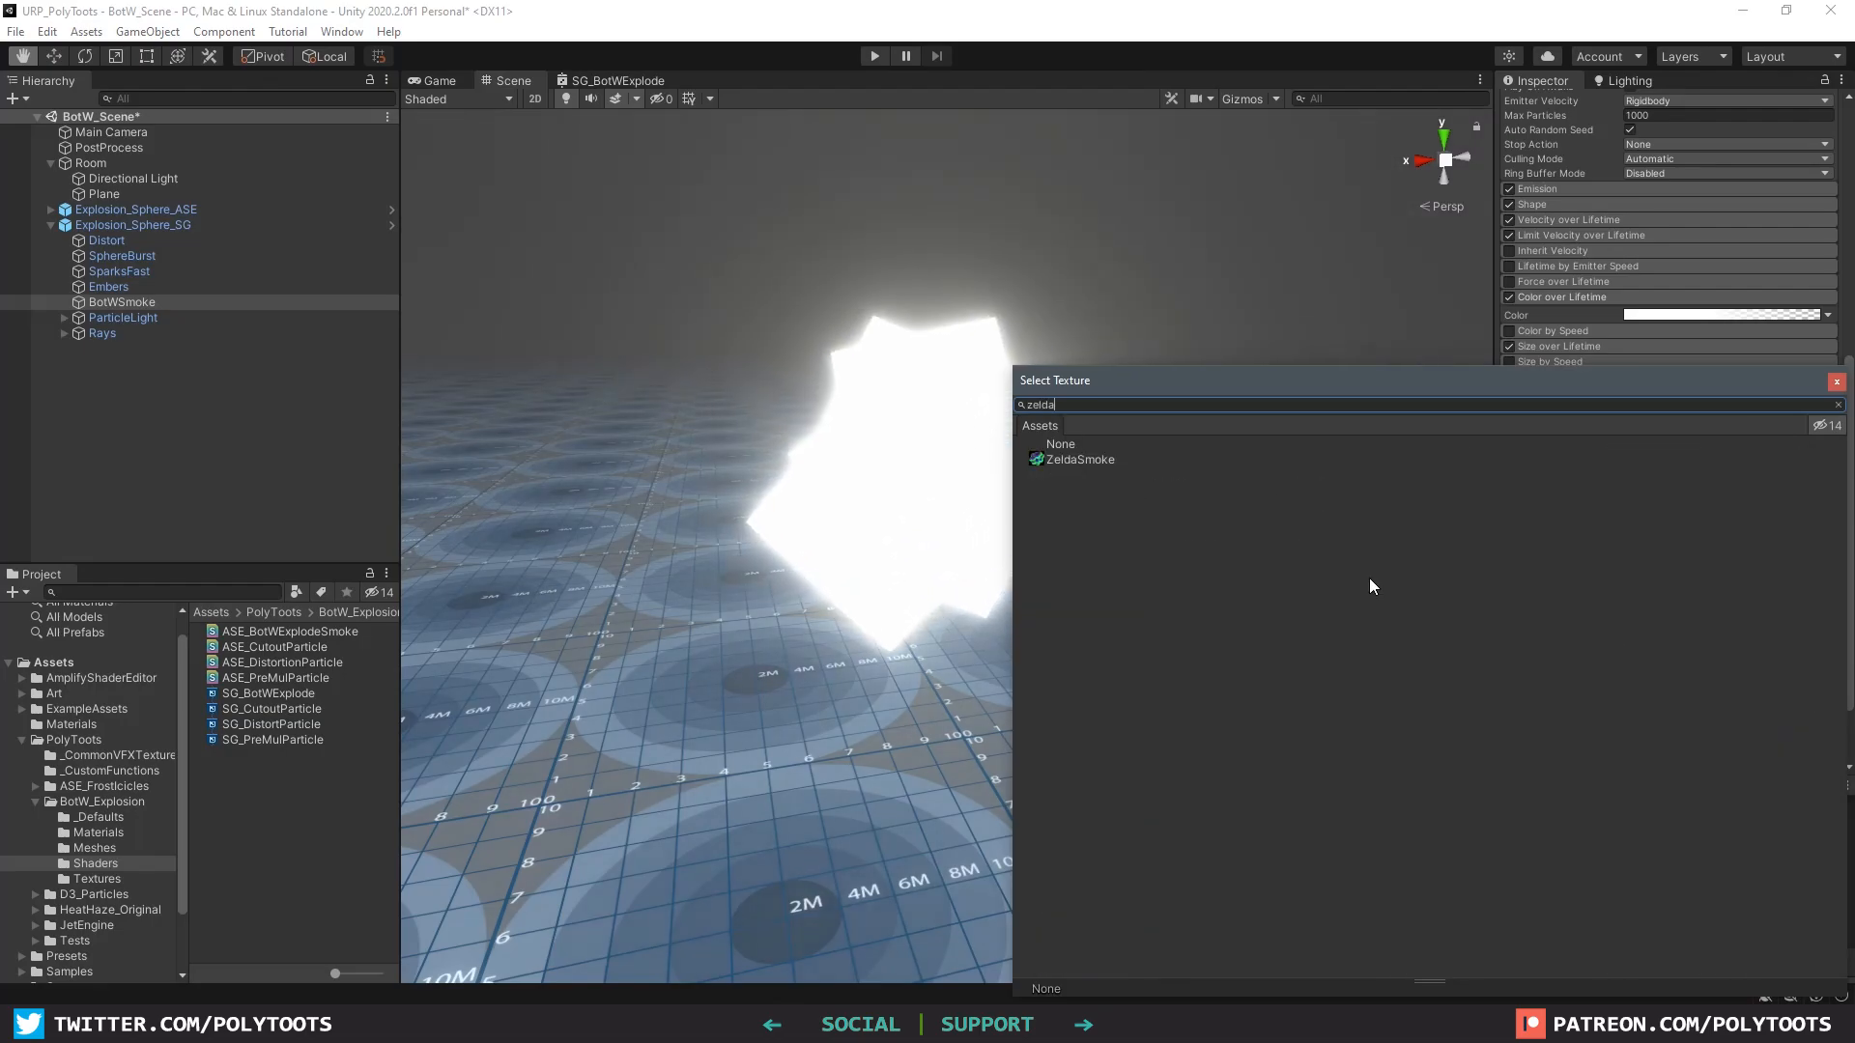
pyautogui.click(1074, 462)
pyautogui.doubleClick(1070, 460)
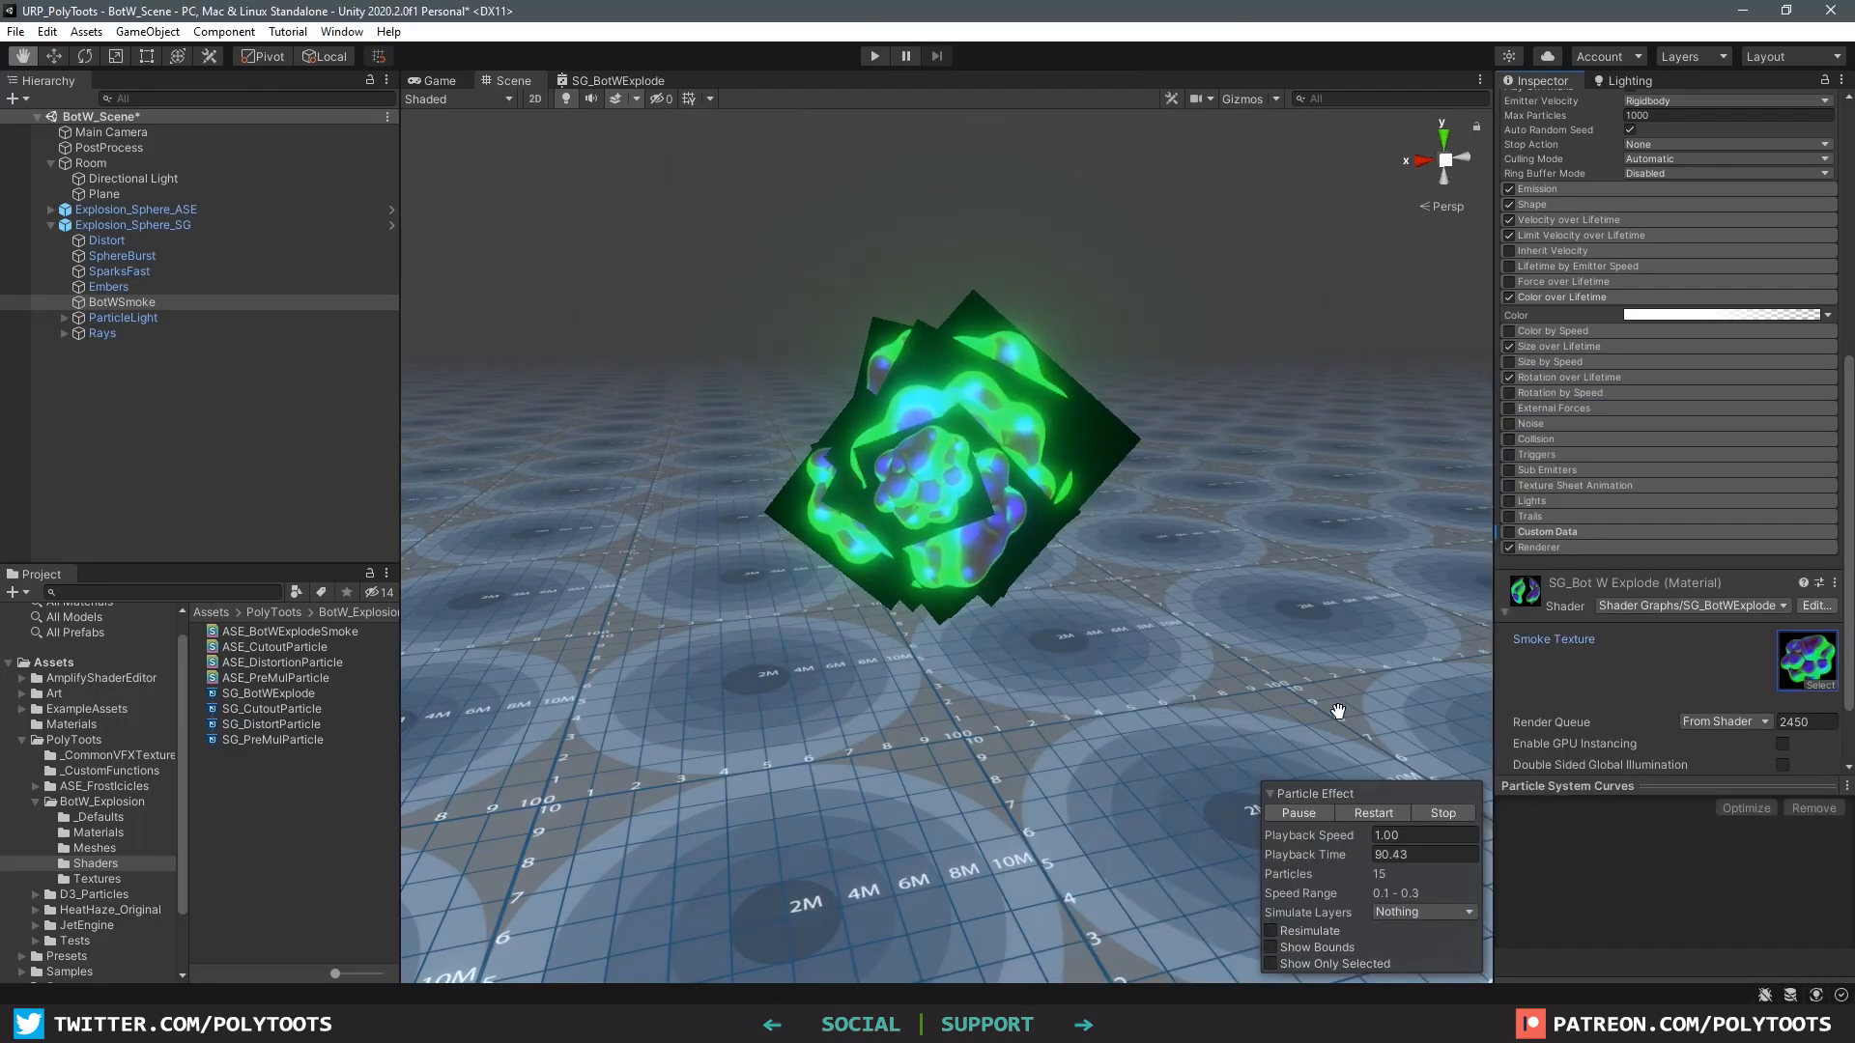
# Step: Set the SG_BotWExplode graph's category path to PolyToots/SG/Particles and save the shader asset
pyautogui.click(594, 85)
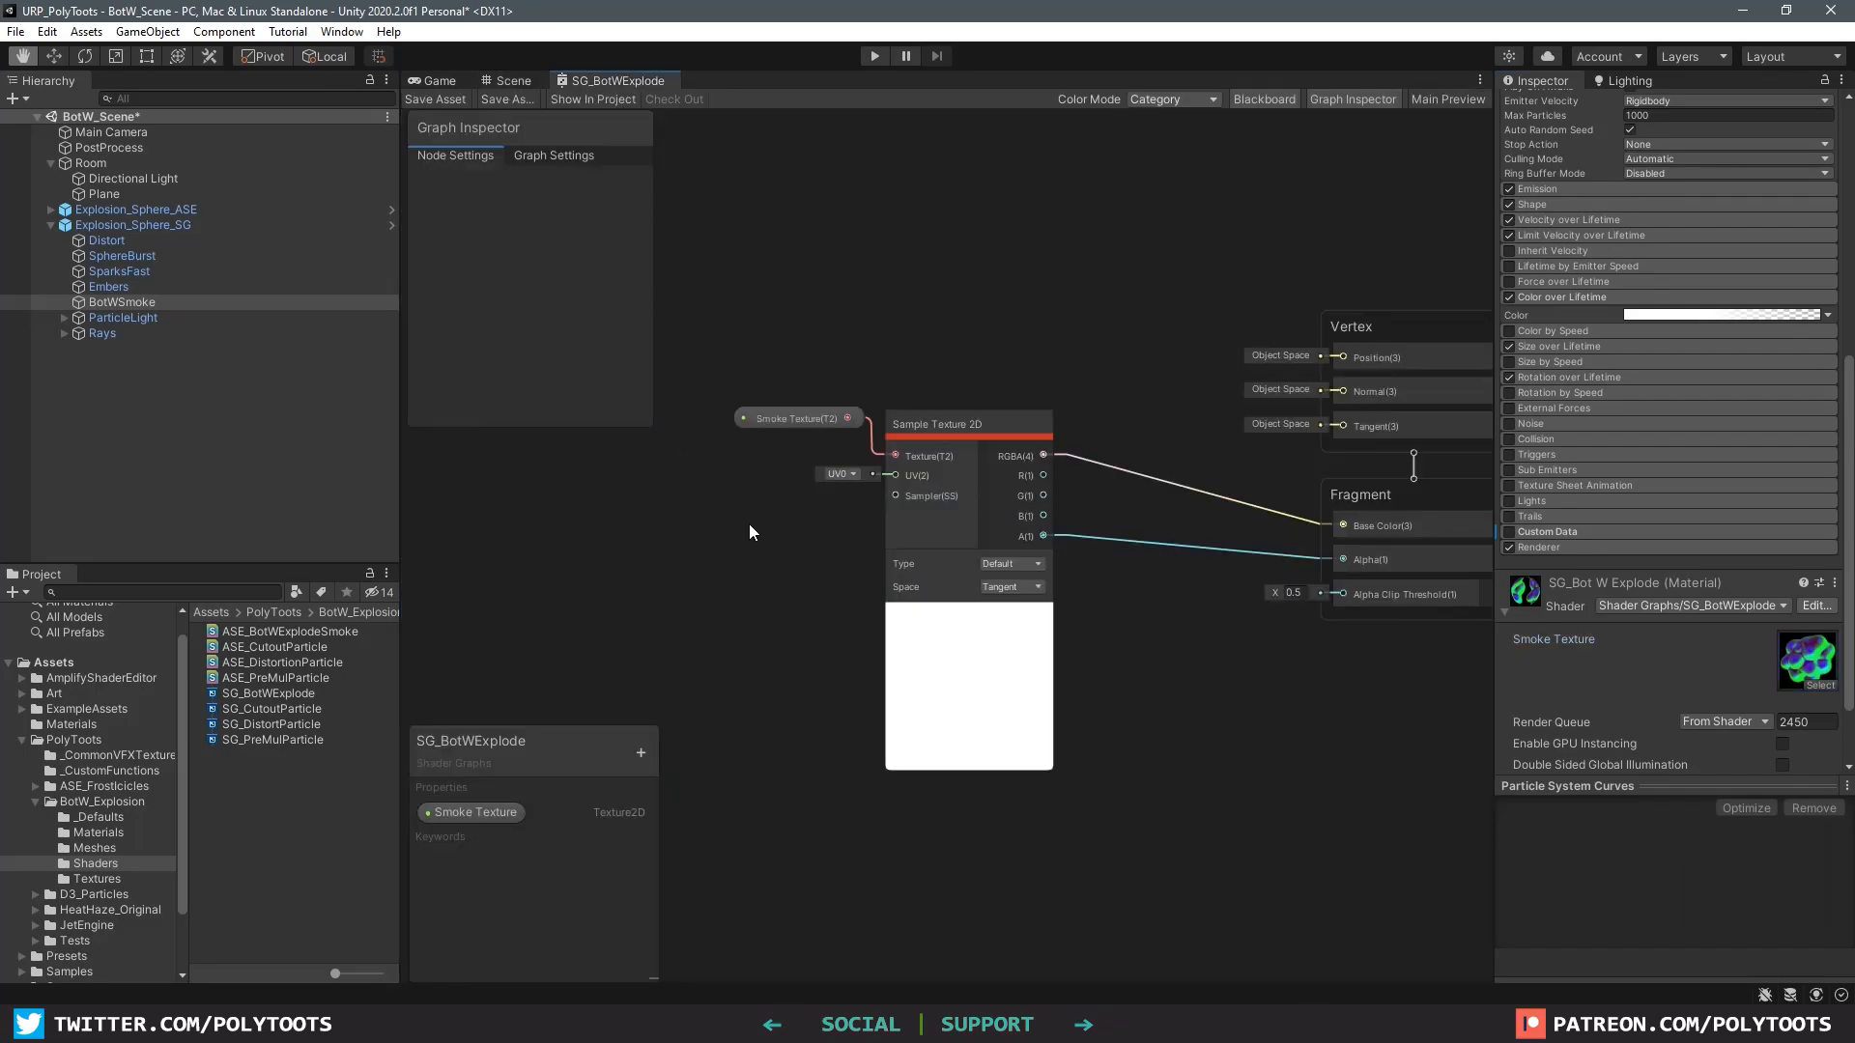
pyautogui.doubleClick(473, 763)
pyautogui.click(540, 770)
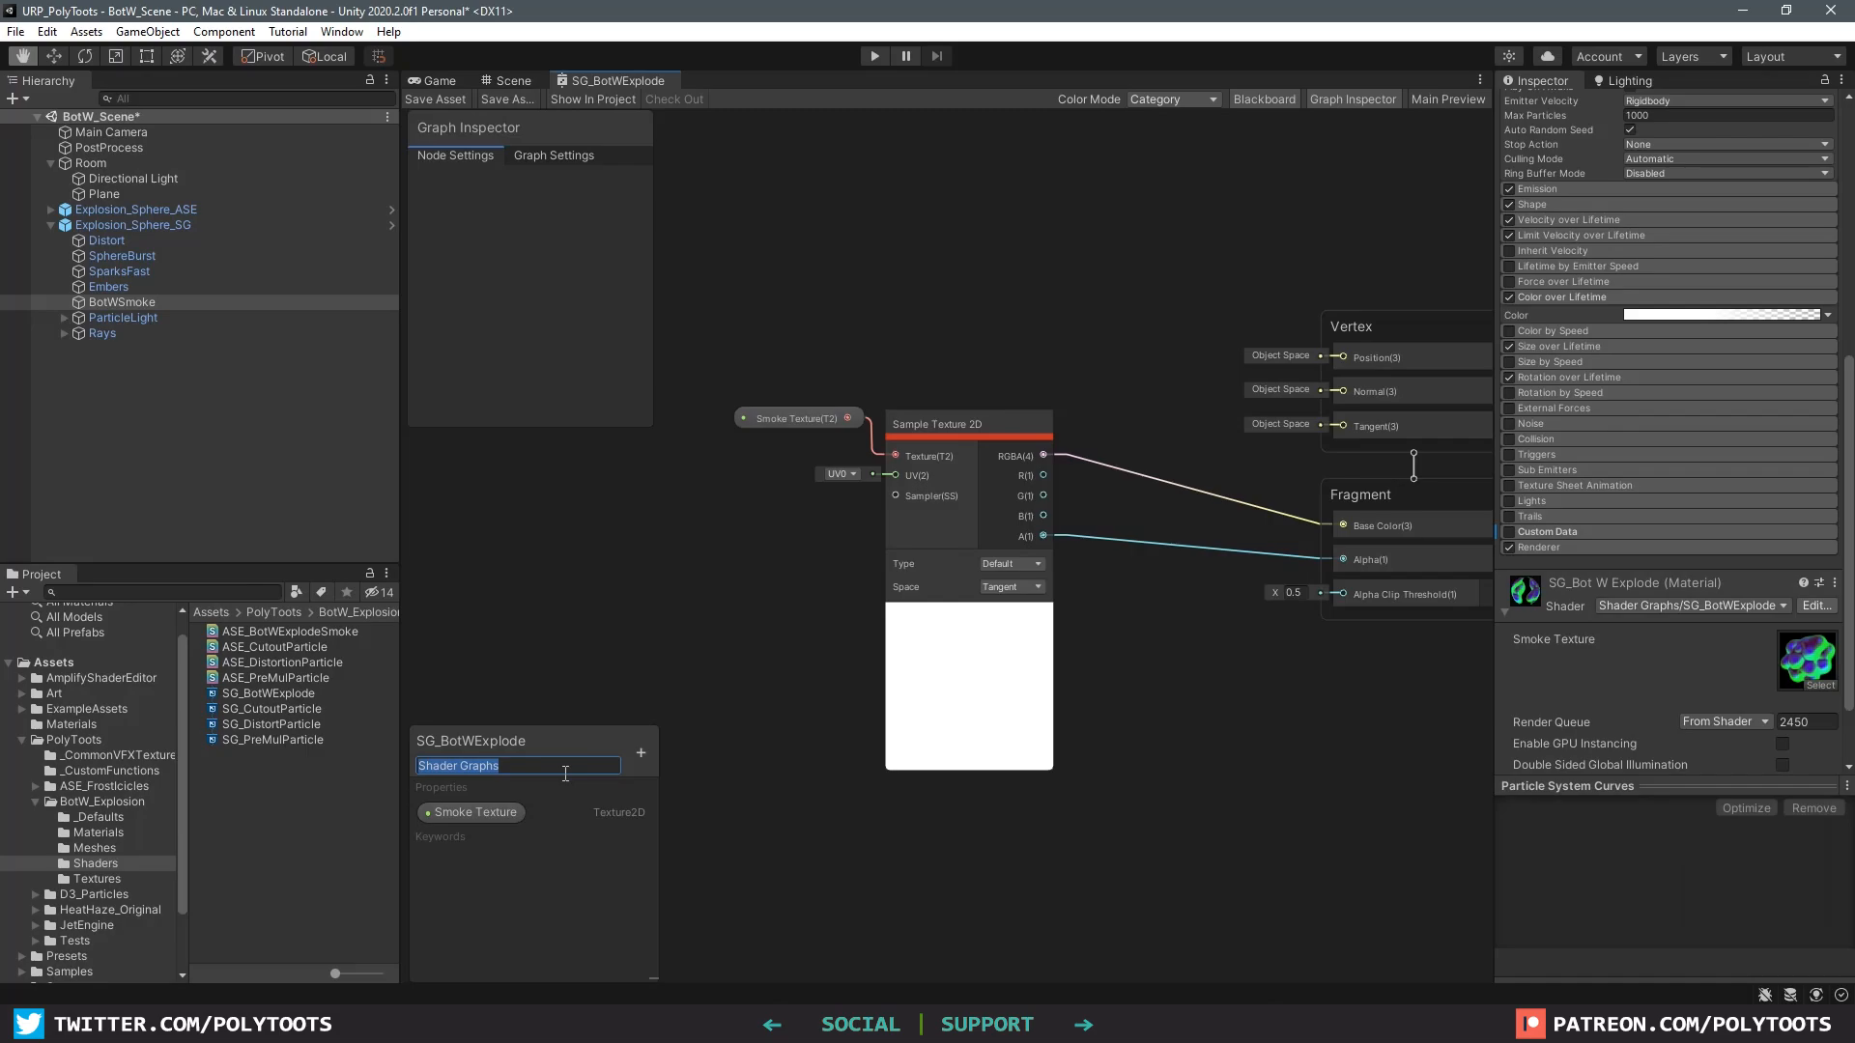
pyautogui.write('PolyToots/SG/Particles')
pyautogui.press('Return')
pyautogui.click(432, 101)
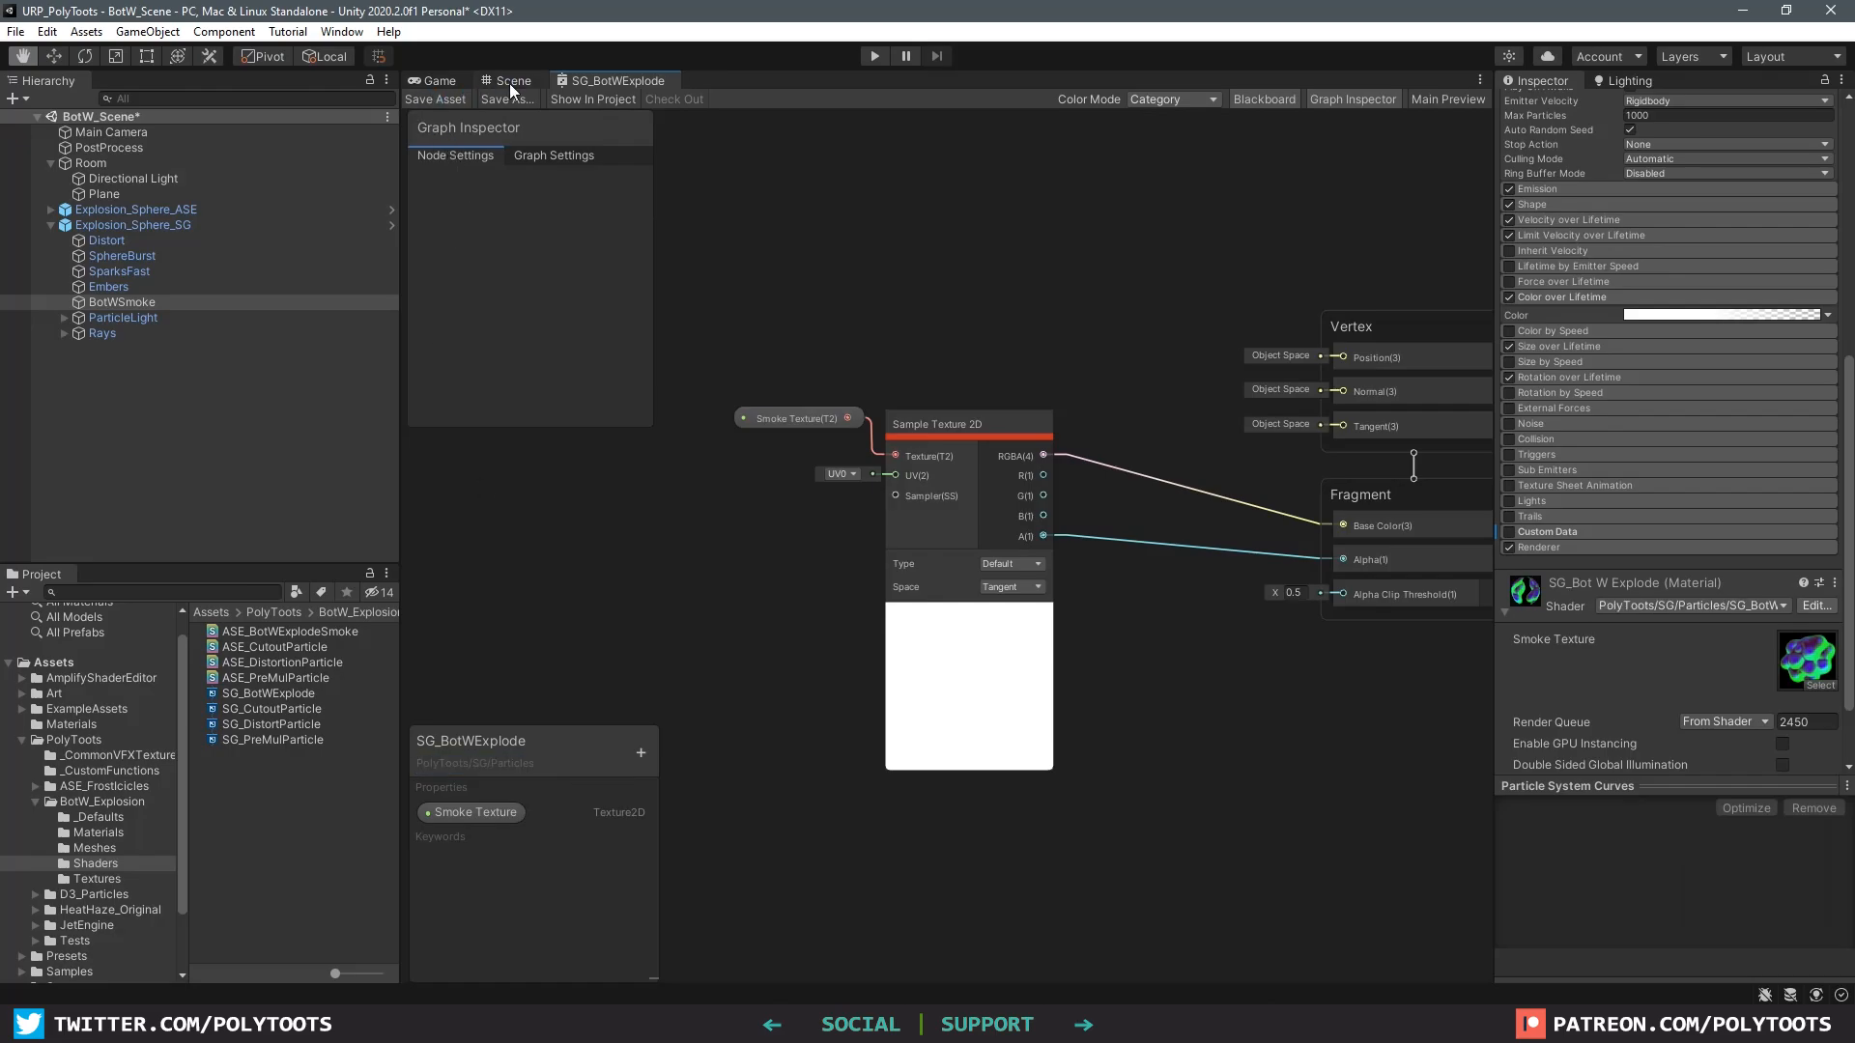
# Step: Check where SG_BotWExplode is listed among the material's available shaders, under Shader Graphs and PolyToots/SG/Particles, and view the smoke particles
pyautogui.click(509, 82)
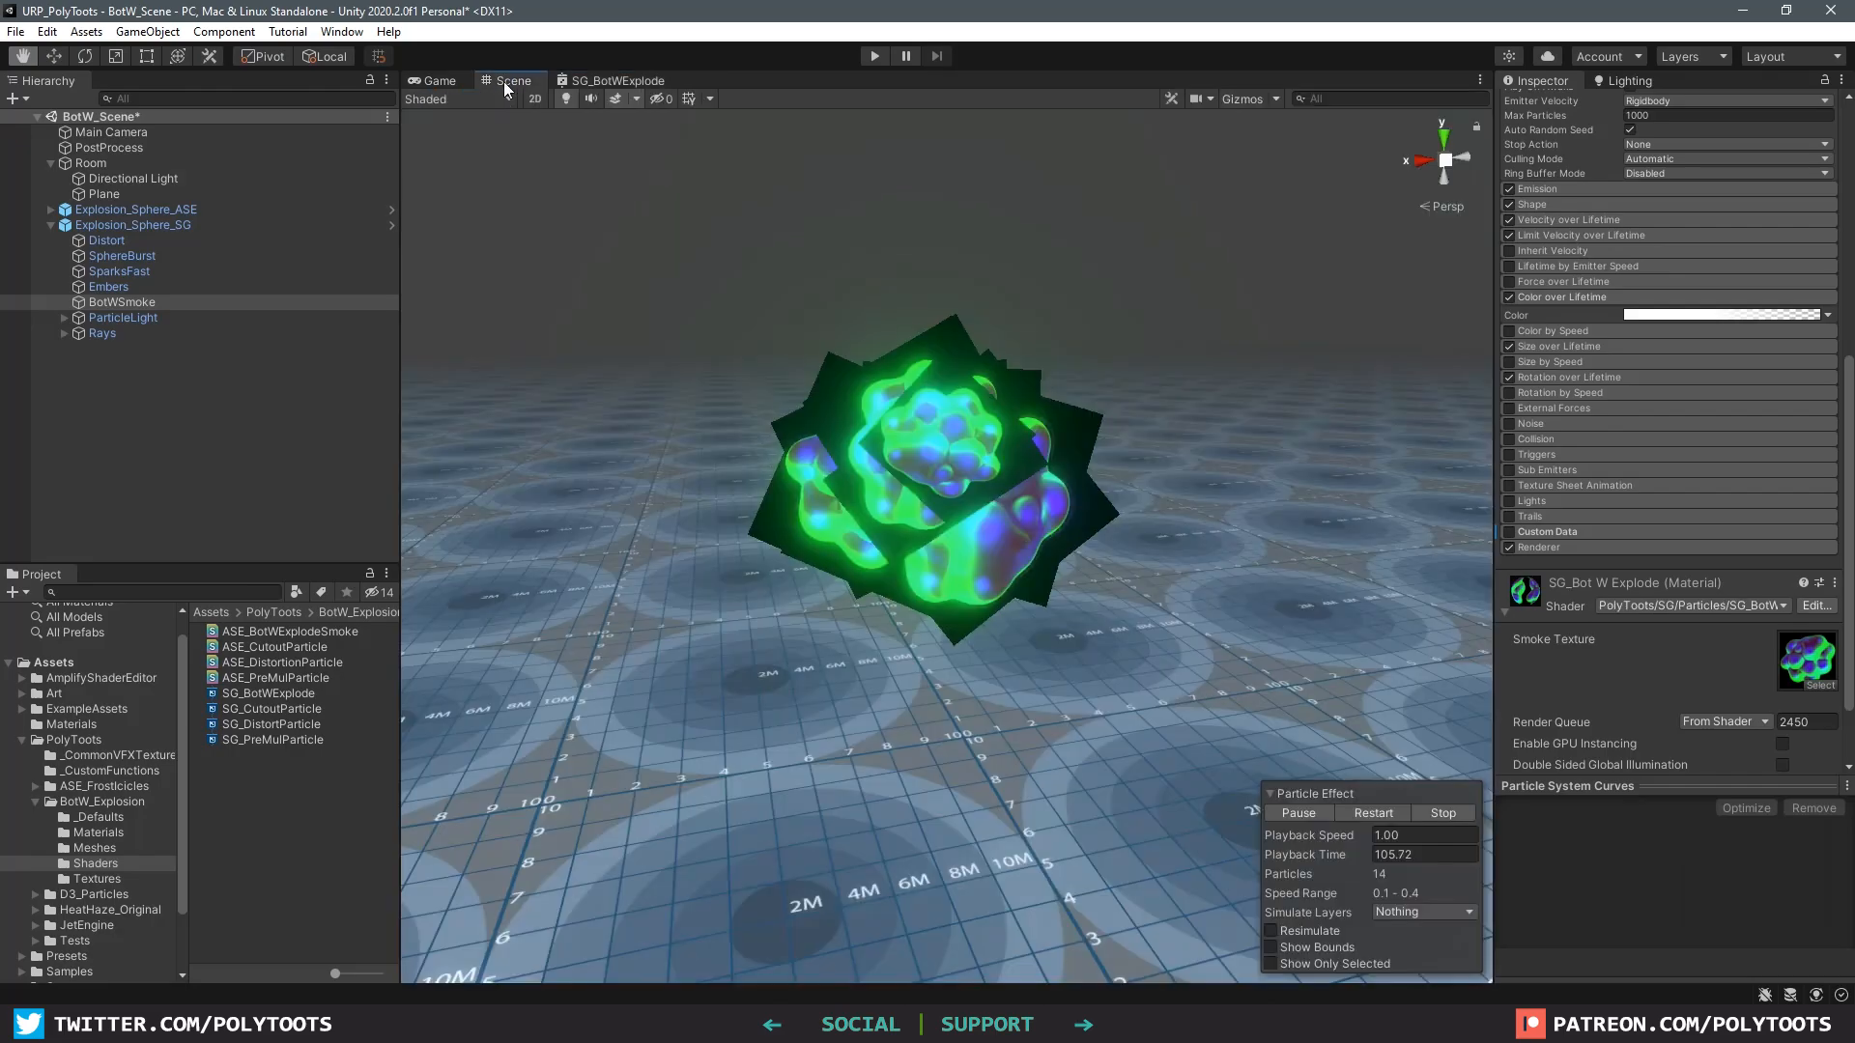
pyautogui.click(1660, 605)
pyautogui.click(1674, 834)
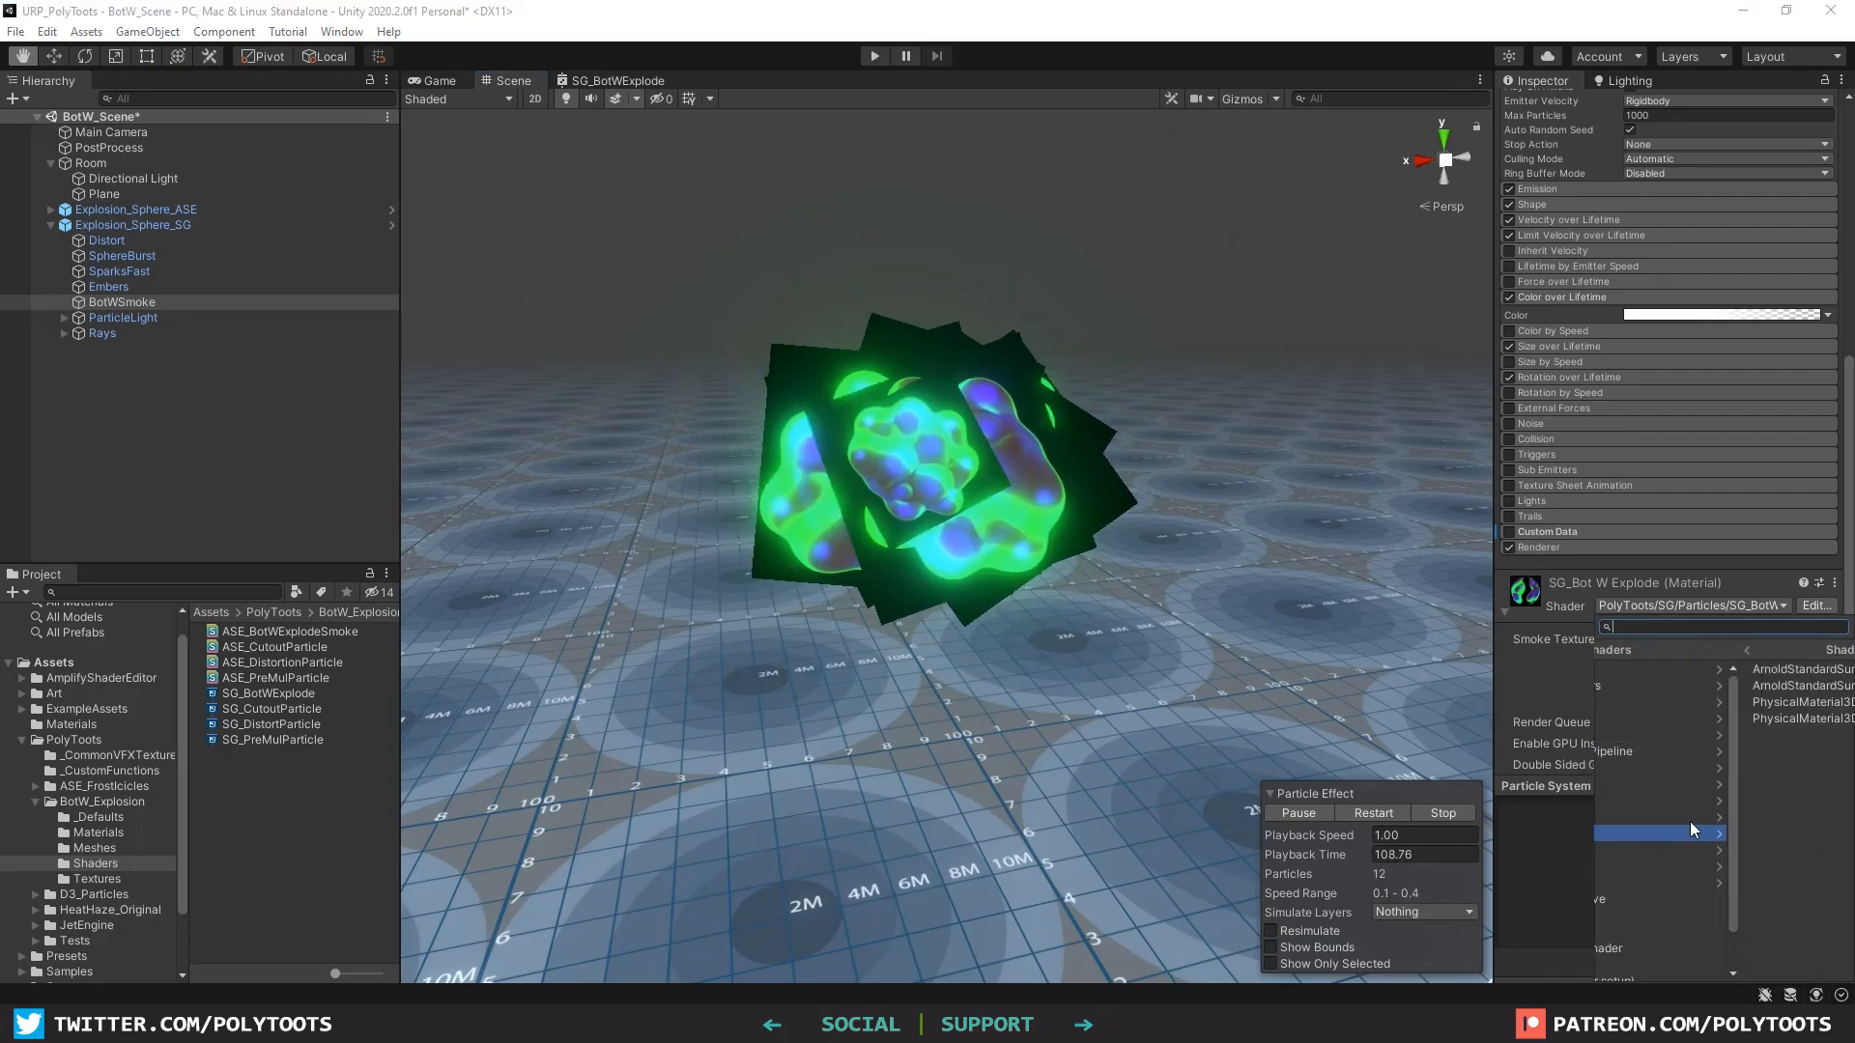
pyautogui.click(1603, 650)
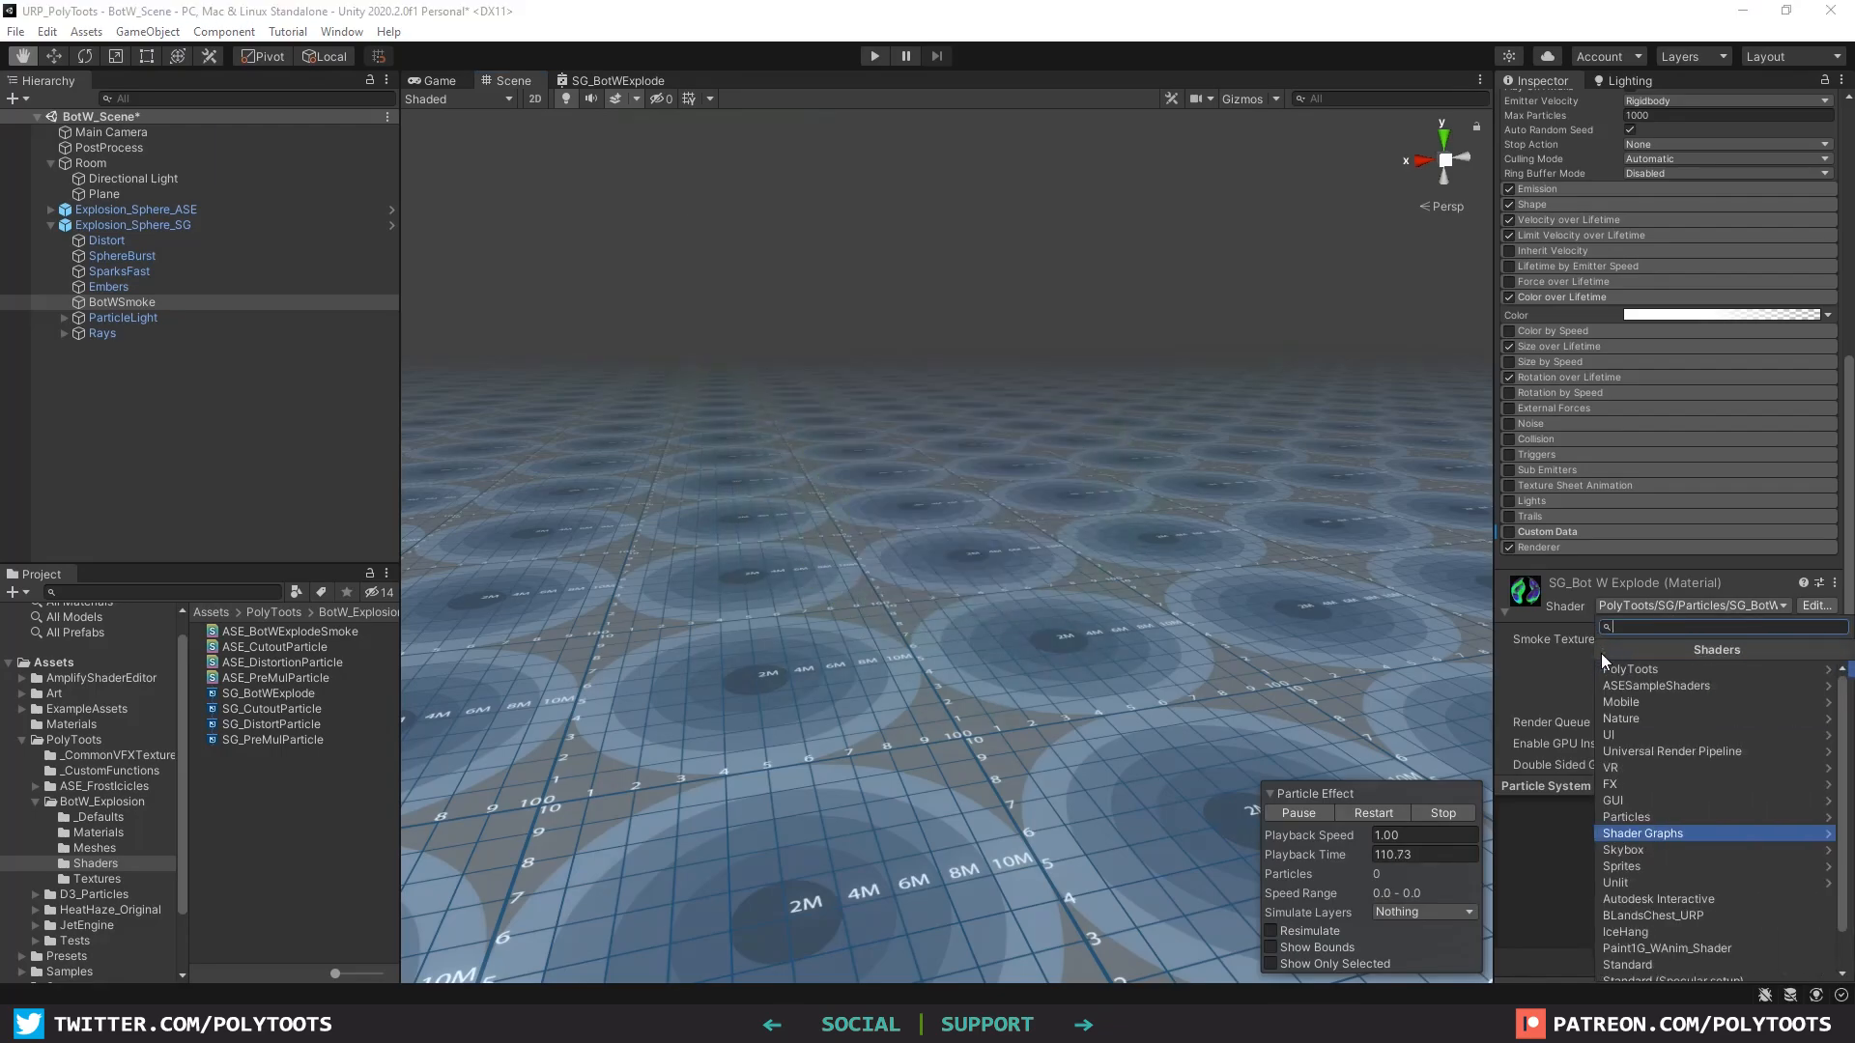
pyautogui.click(1661, 672)
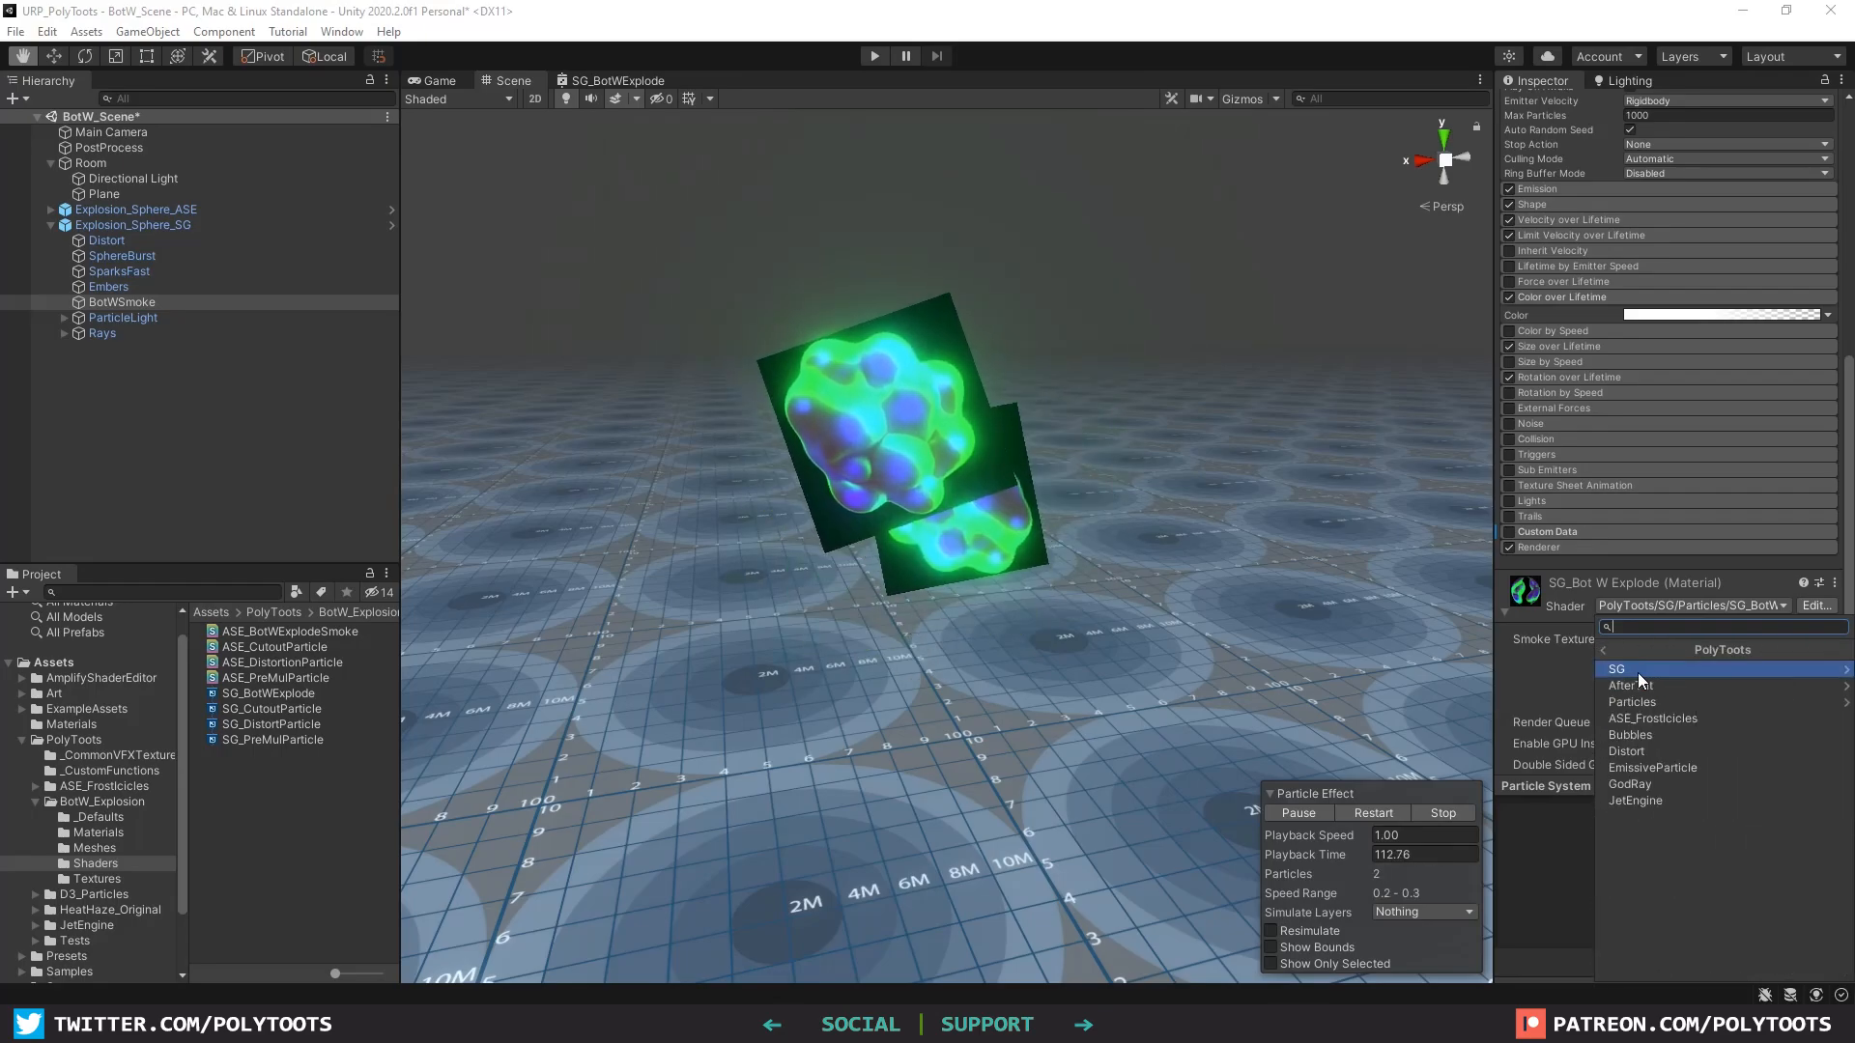
pyautogui.click(1637, 672)
pyautogui.click(1638, 673)
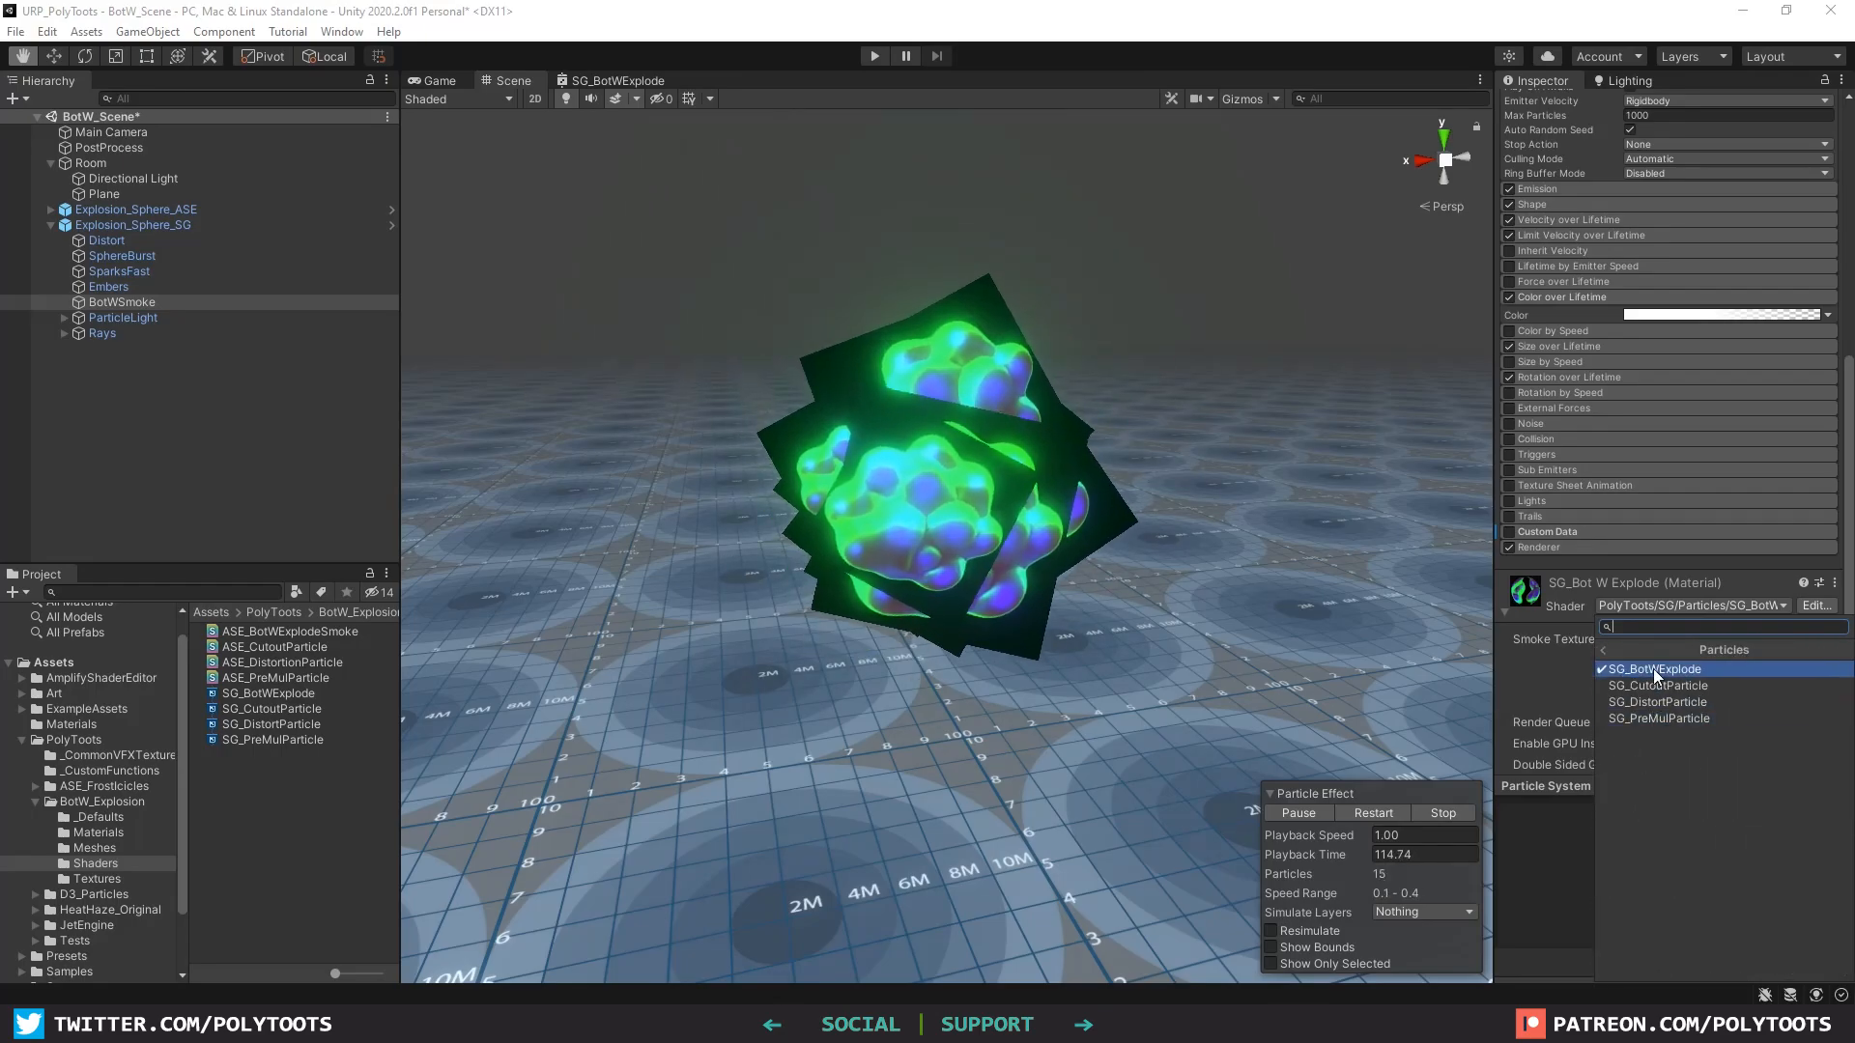
pyautogui.click(957, 552)
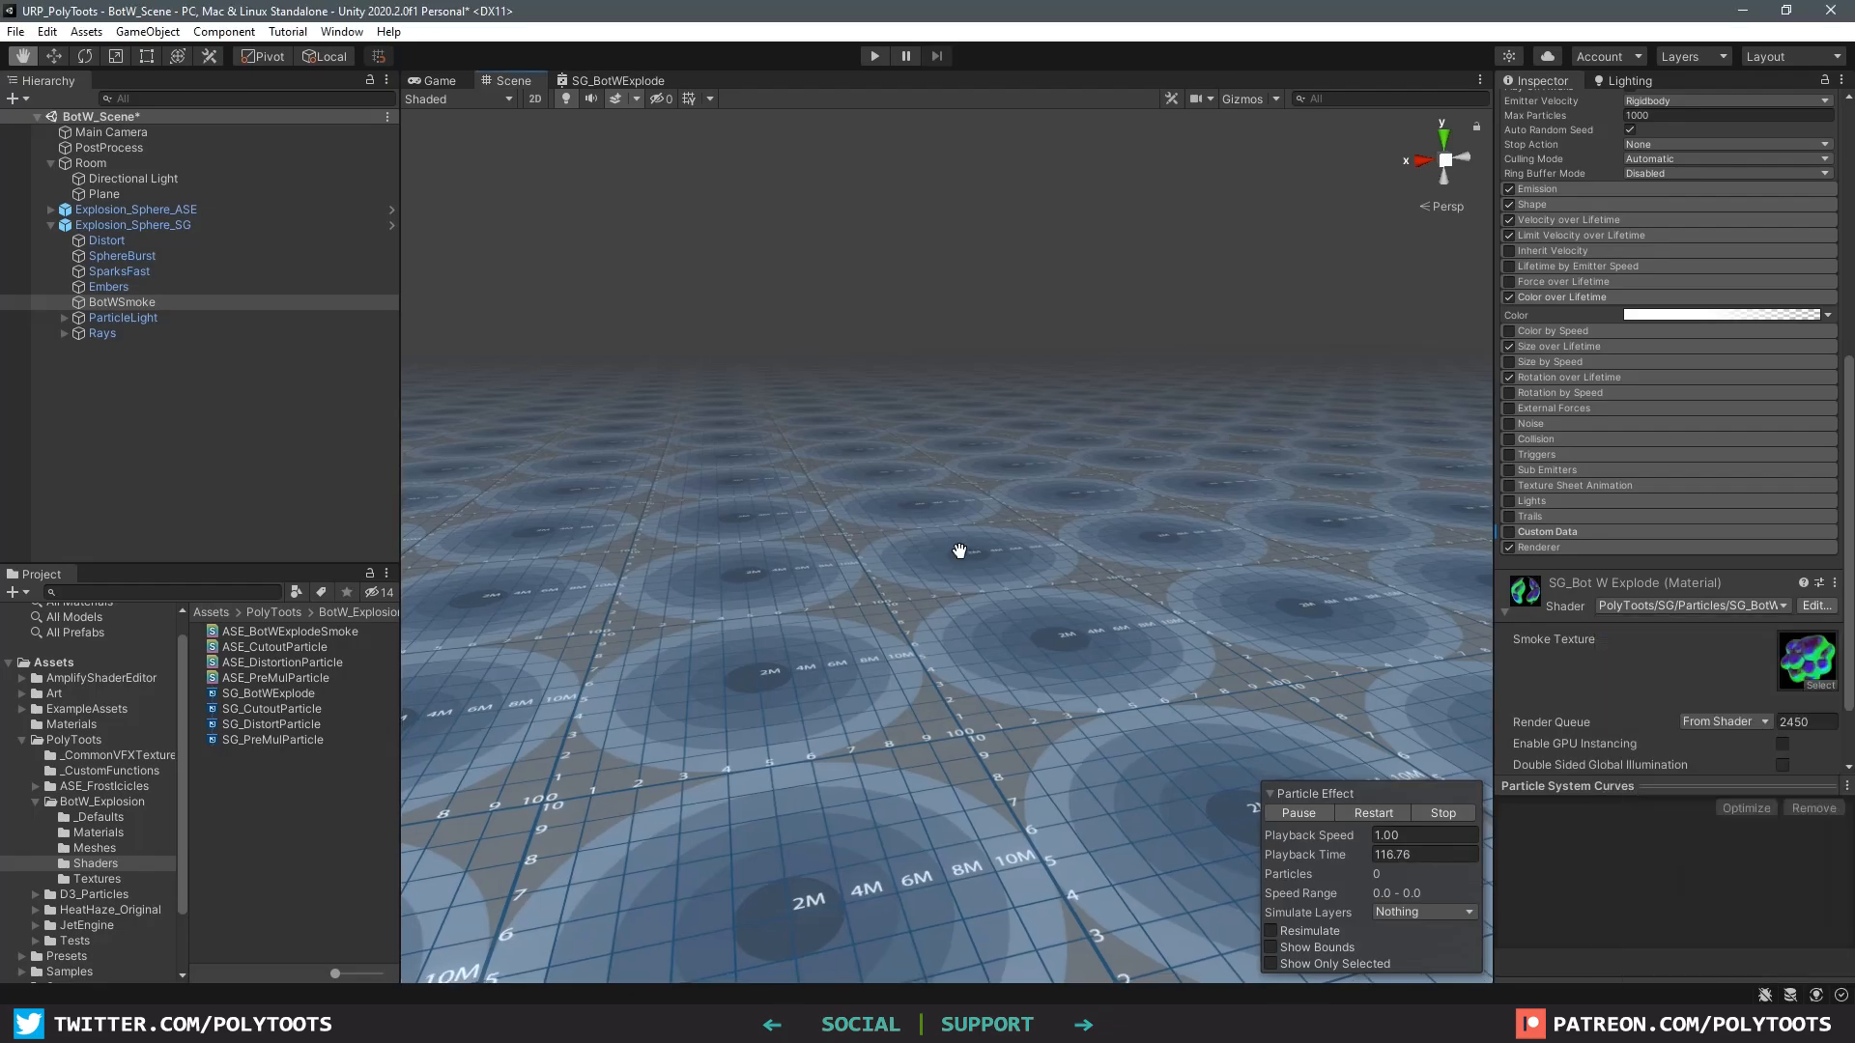
pyautogui.moveTo(949, 539); pyautogui.dragTo(927, 553)
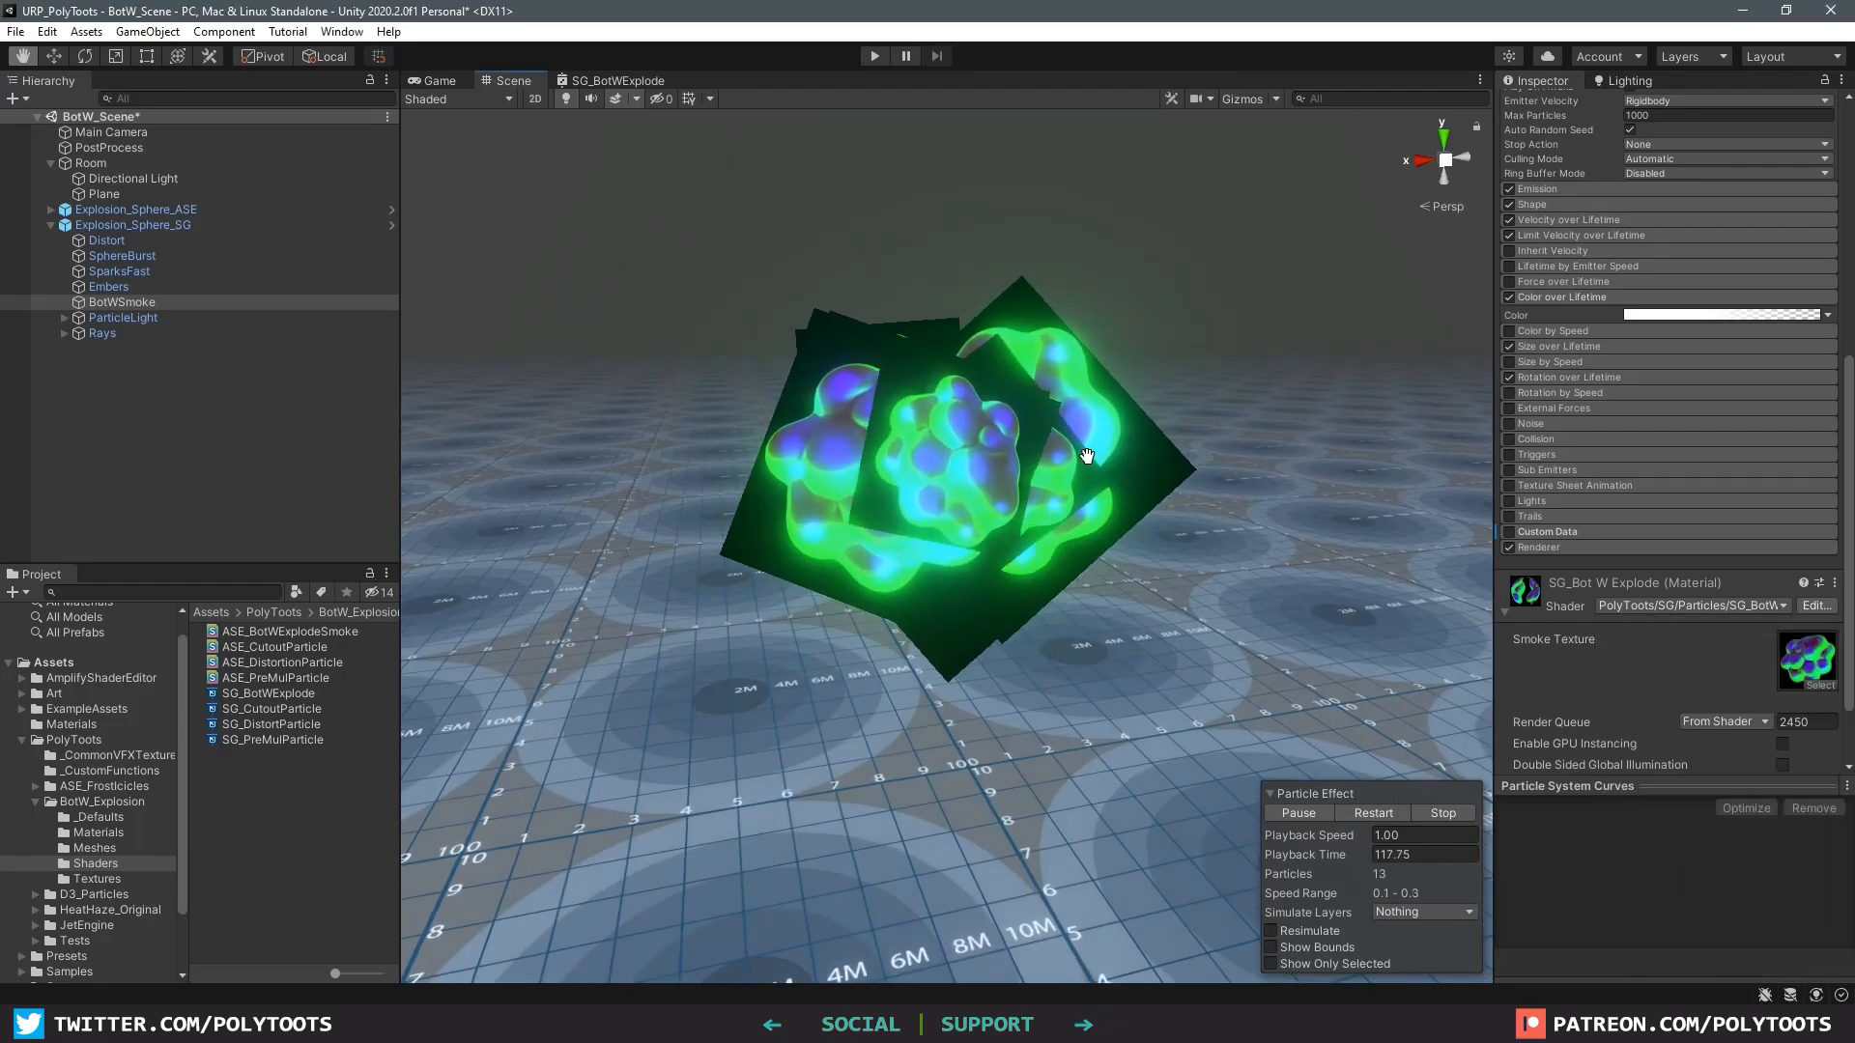
# Step: Locate the ZeldaSmoke texture in the project, then switch to Blender and view its source smoke mesh from around and through the camera
pyautogui.click(1812, 665)
pyautogui.click(257, 678)
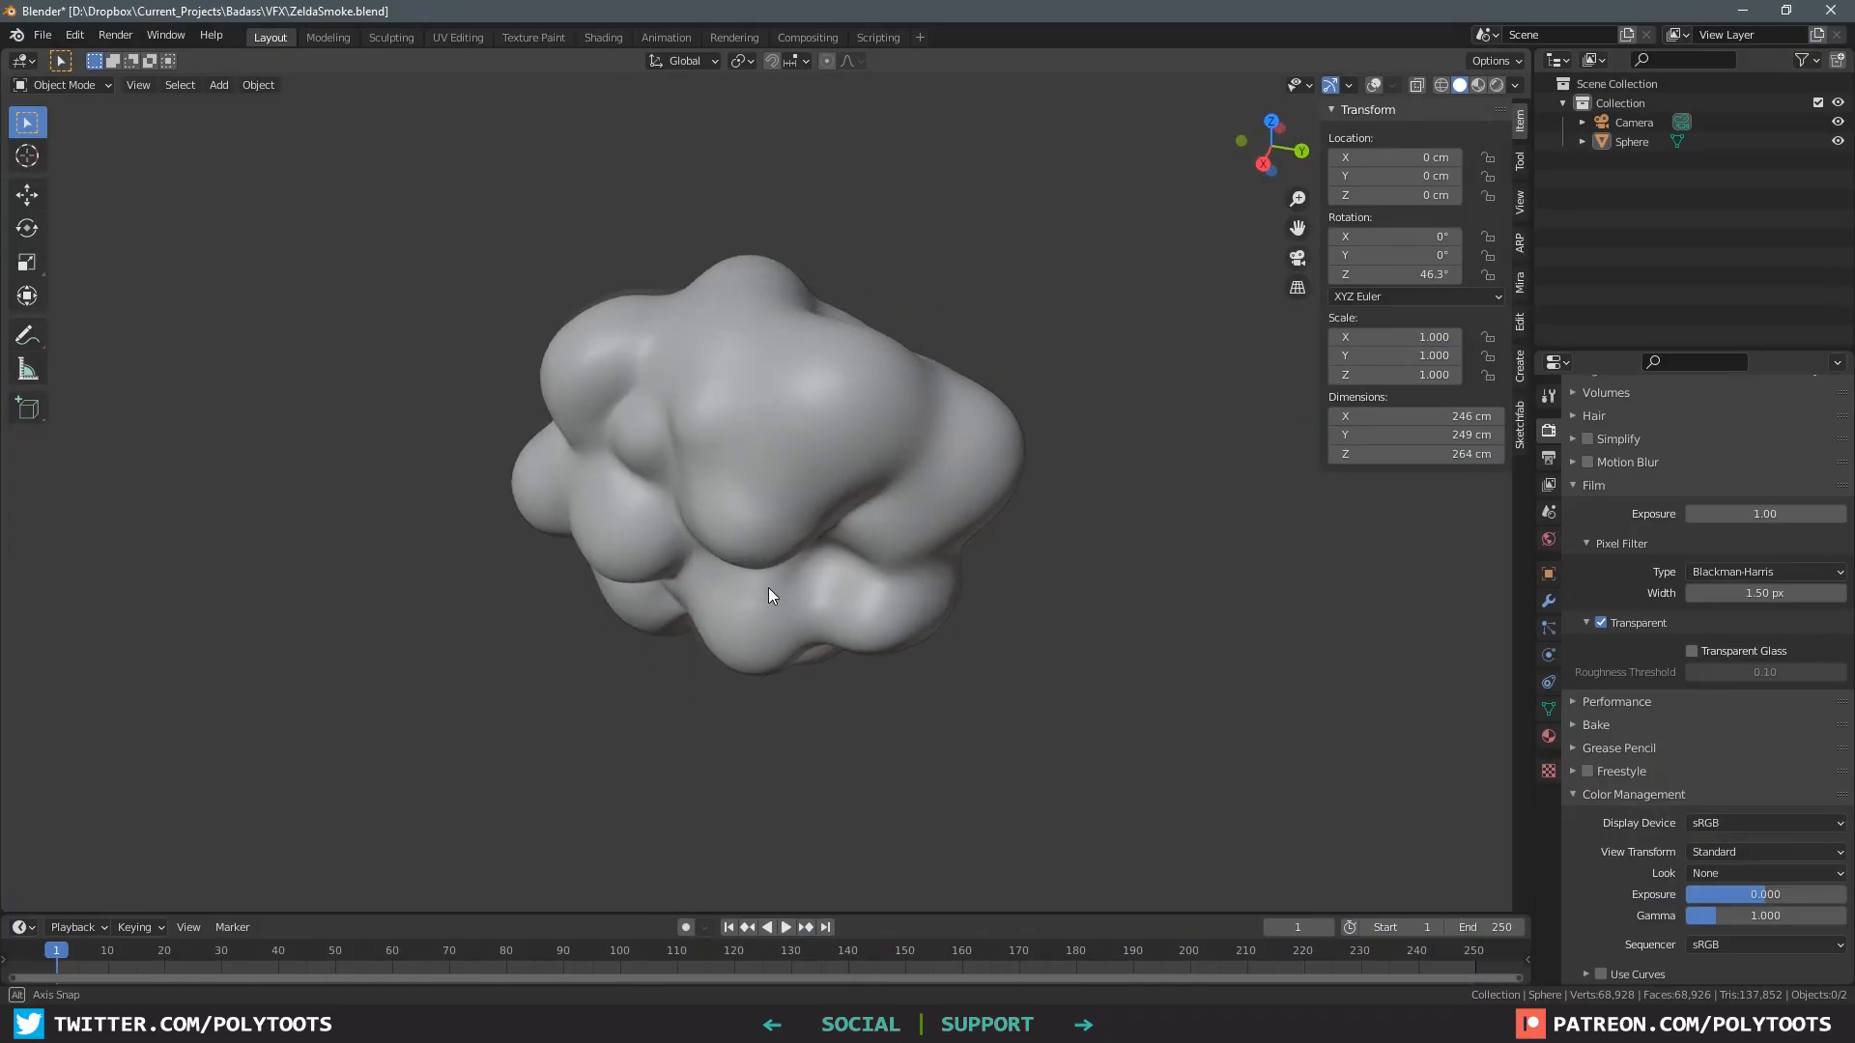
pyautogui.moveTo(768, 587)
pyautogui.mouseDown(button='middle')
pyautogui.moveTo(1291, 560)
pyautogui.moveTo(780, 388)
pyautogui.moveTo(796, 491)
pyautogui.moveTo(580, 352)
pyautogui.moveTo(676, 505)
pyautogui.moveTo(647, 477)
pyautogui.moveTo(890, 485)
pyautogui.moveTo(840, 468)
pyautogui.moveTo(705, 476)
pyautogui.moveTo(832, 513)
pyautogui.moveTo(1063, 436)
pyautogui.mouseUp(button='middle')
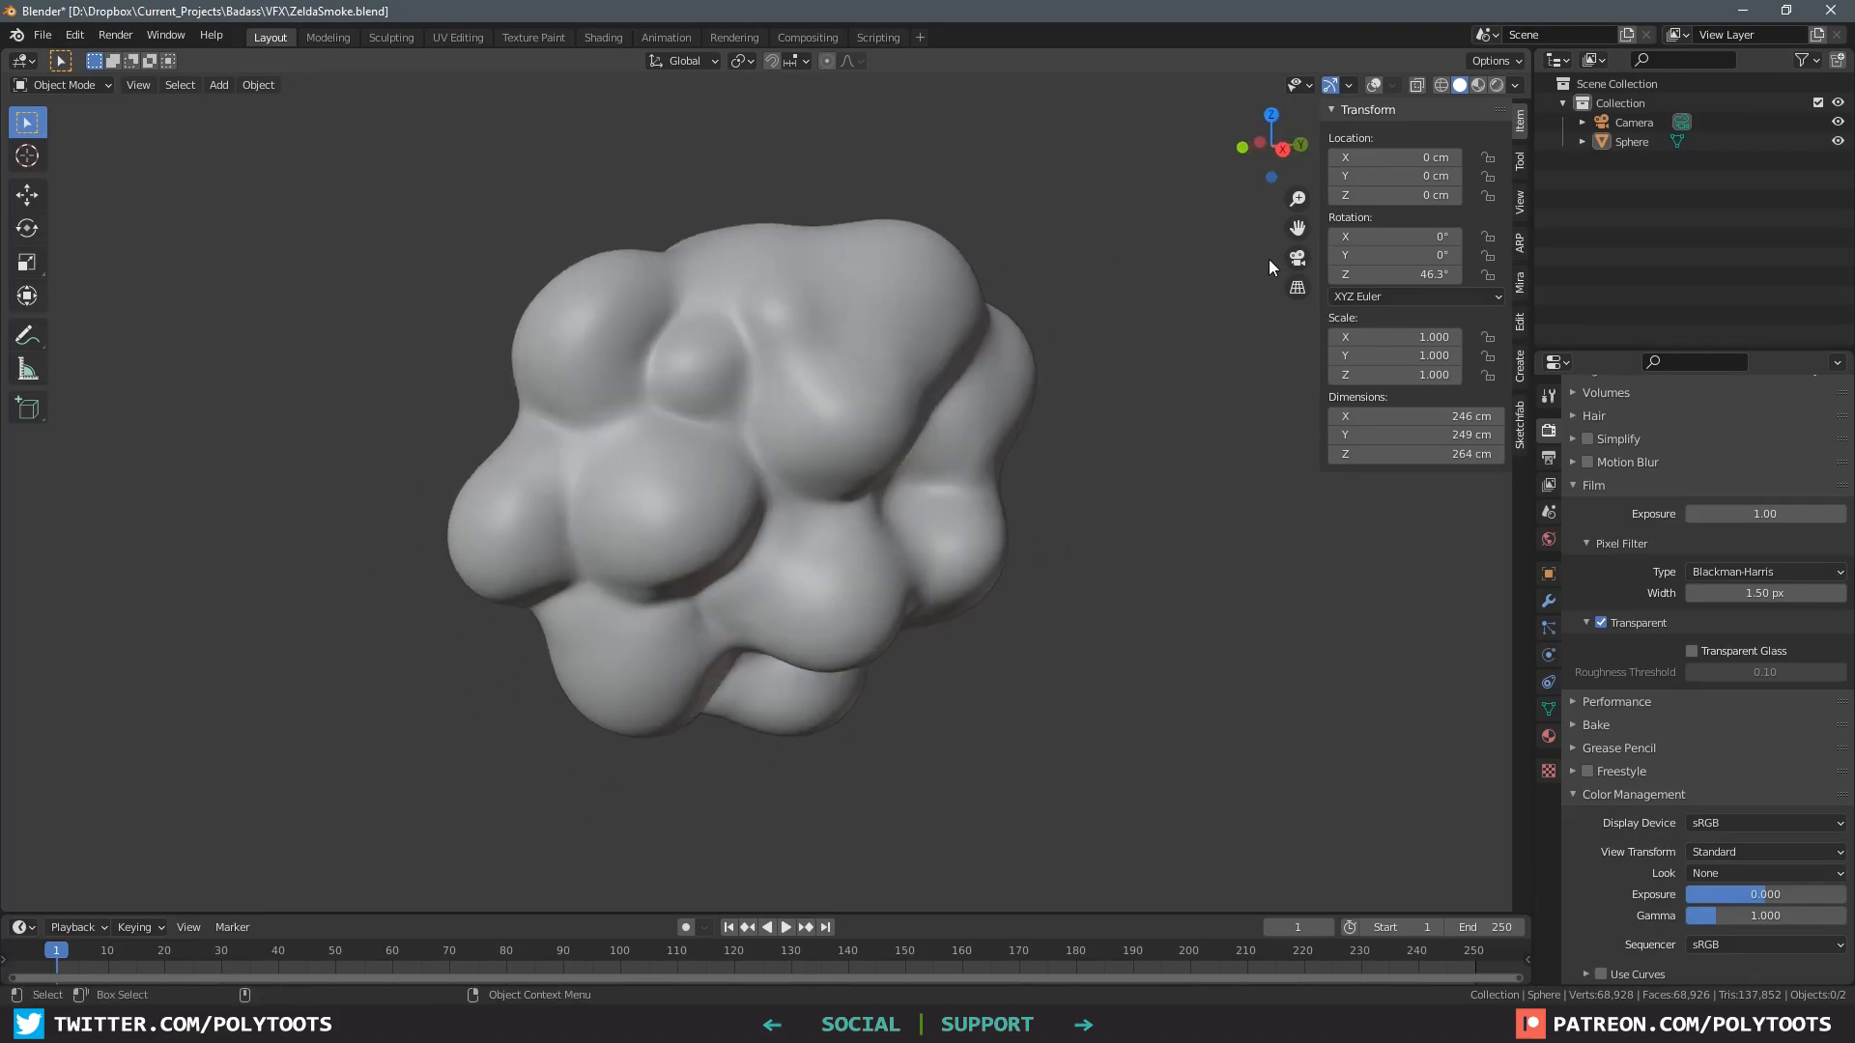
pyautogui.click(1298, 259)
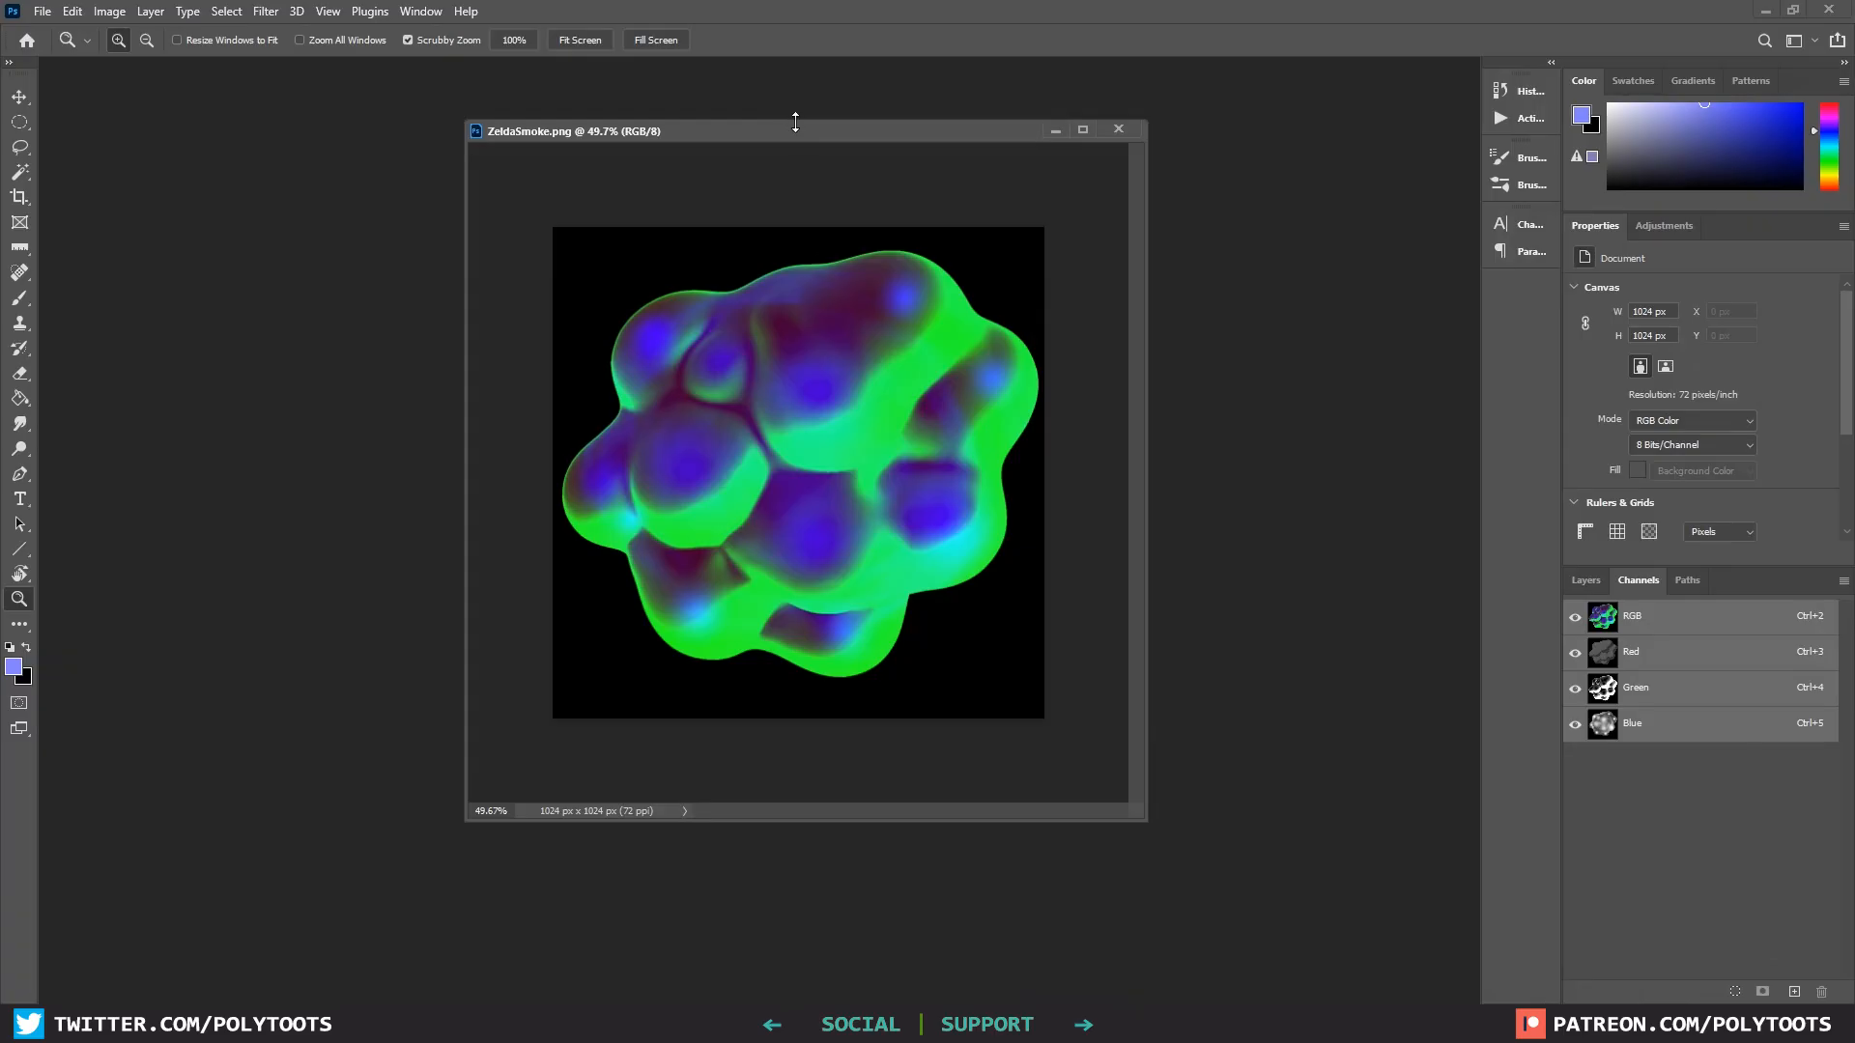
# Step: Switch to ZeldaSmoke.png in Photoshop and compare its red and green channels at an enlarged size
pyautogui.moveTo(808, 157); pyautogui.dragTo(828, 207)
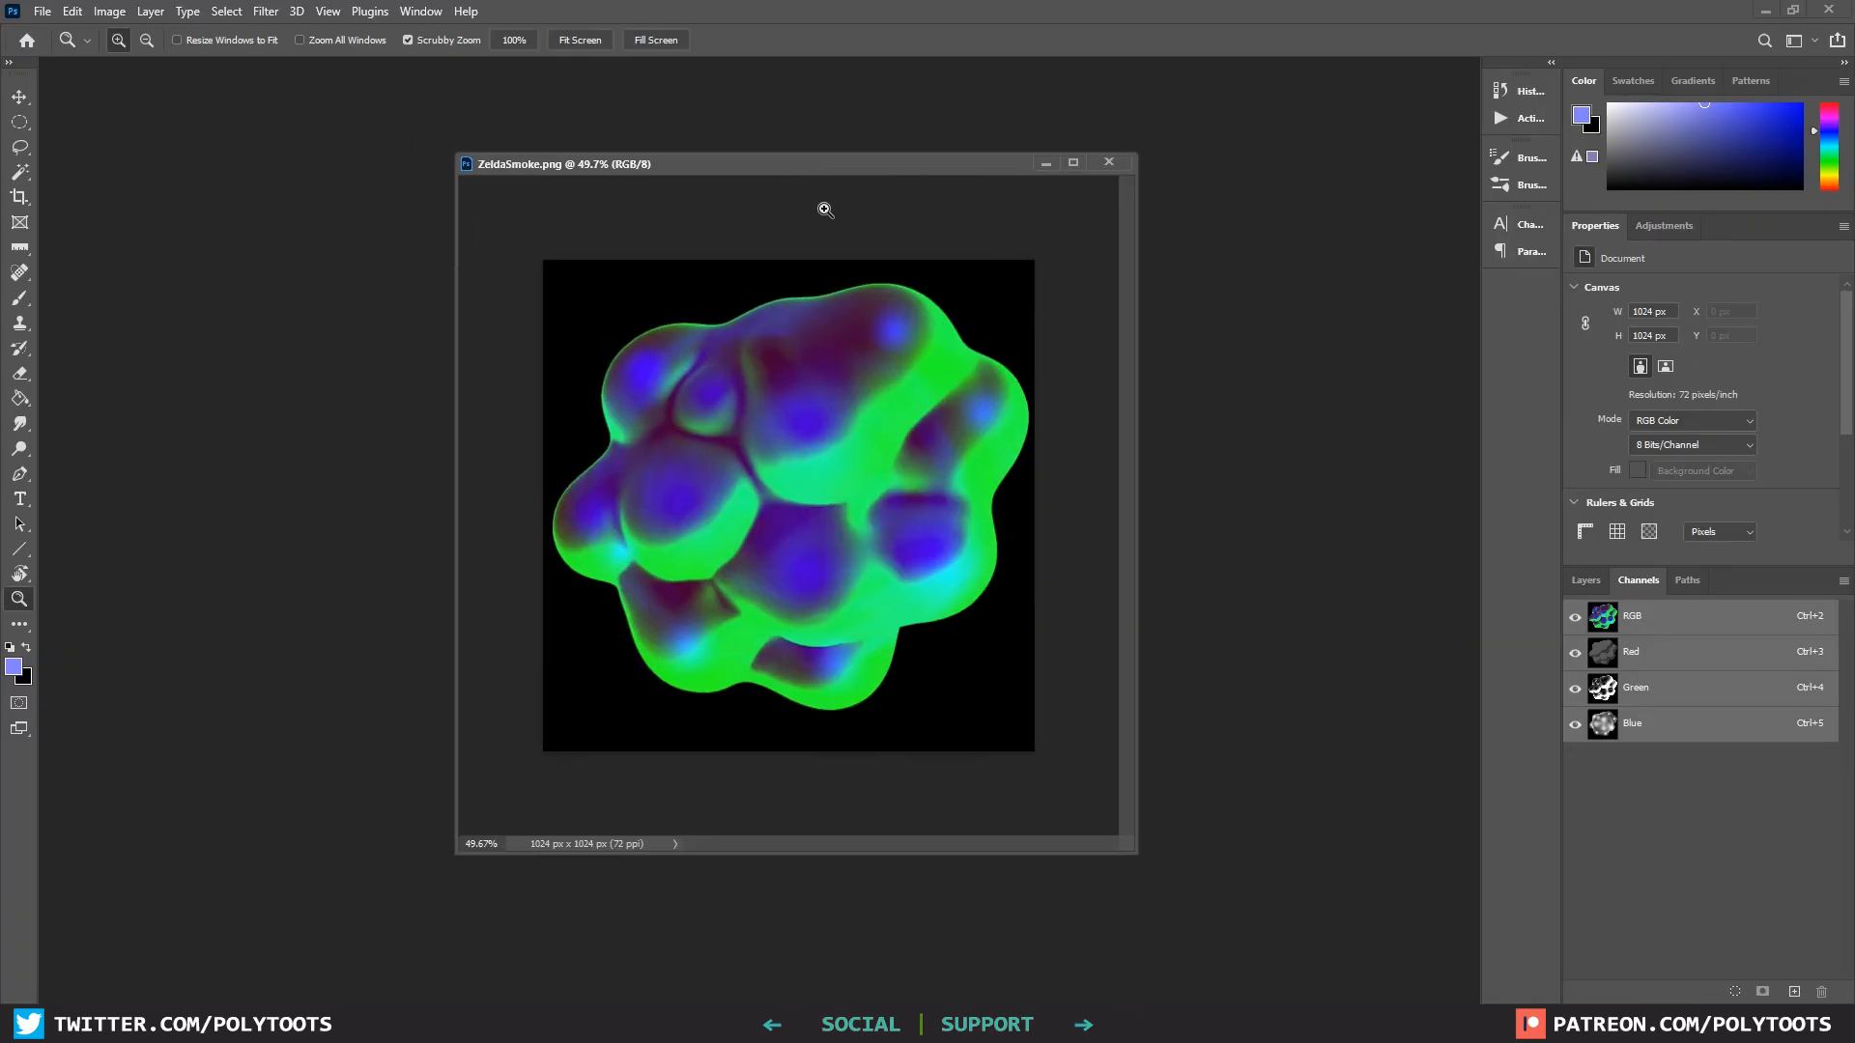
pyautogui.click(1646, 653)
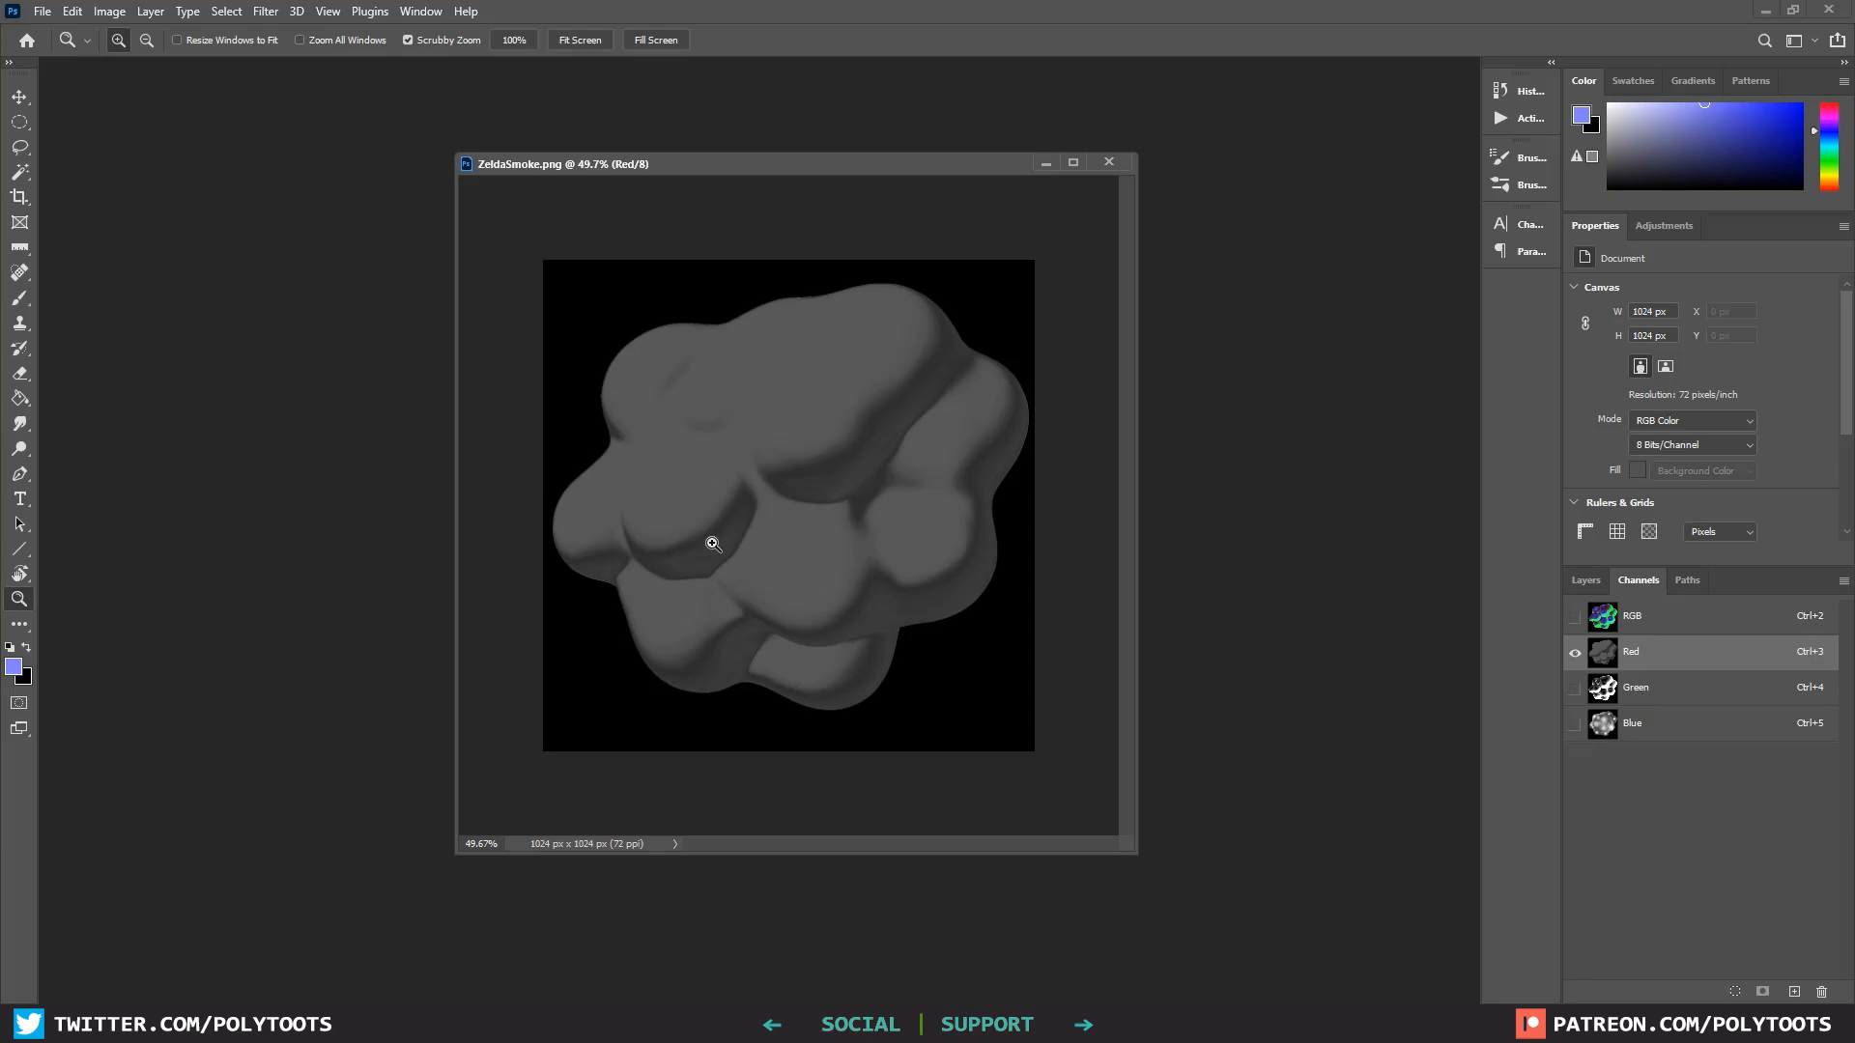
pyautogui.moveTo(750, 165); pyautogui.dragTo(702, 125)
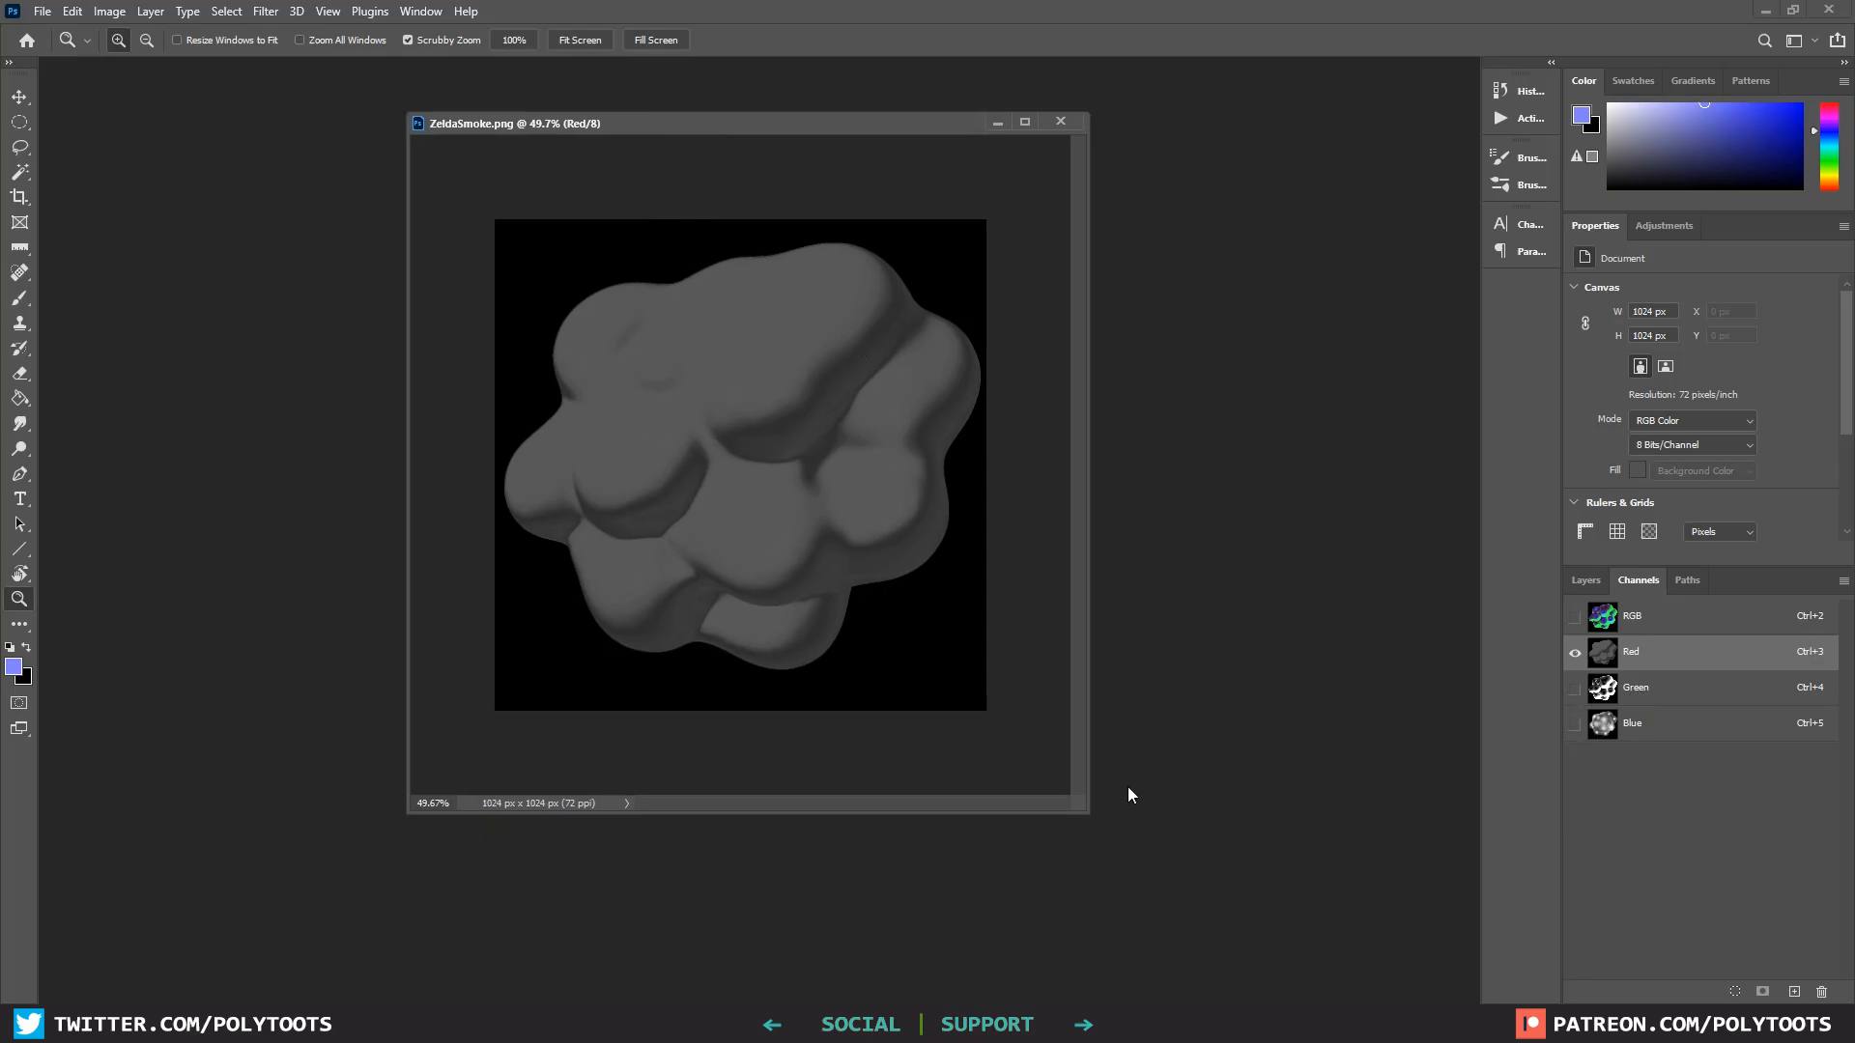
pyautogui.moveTo(1079, 813); pyautogui.dragTo(1307, 913)
pyautogui.keyDown('alt'); pyautogui.scroll(4, 949, 590); pyautogui.keyUp('alt')
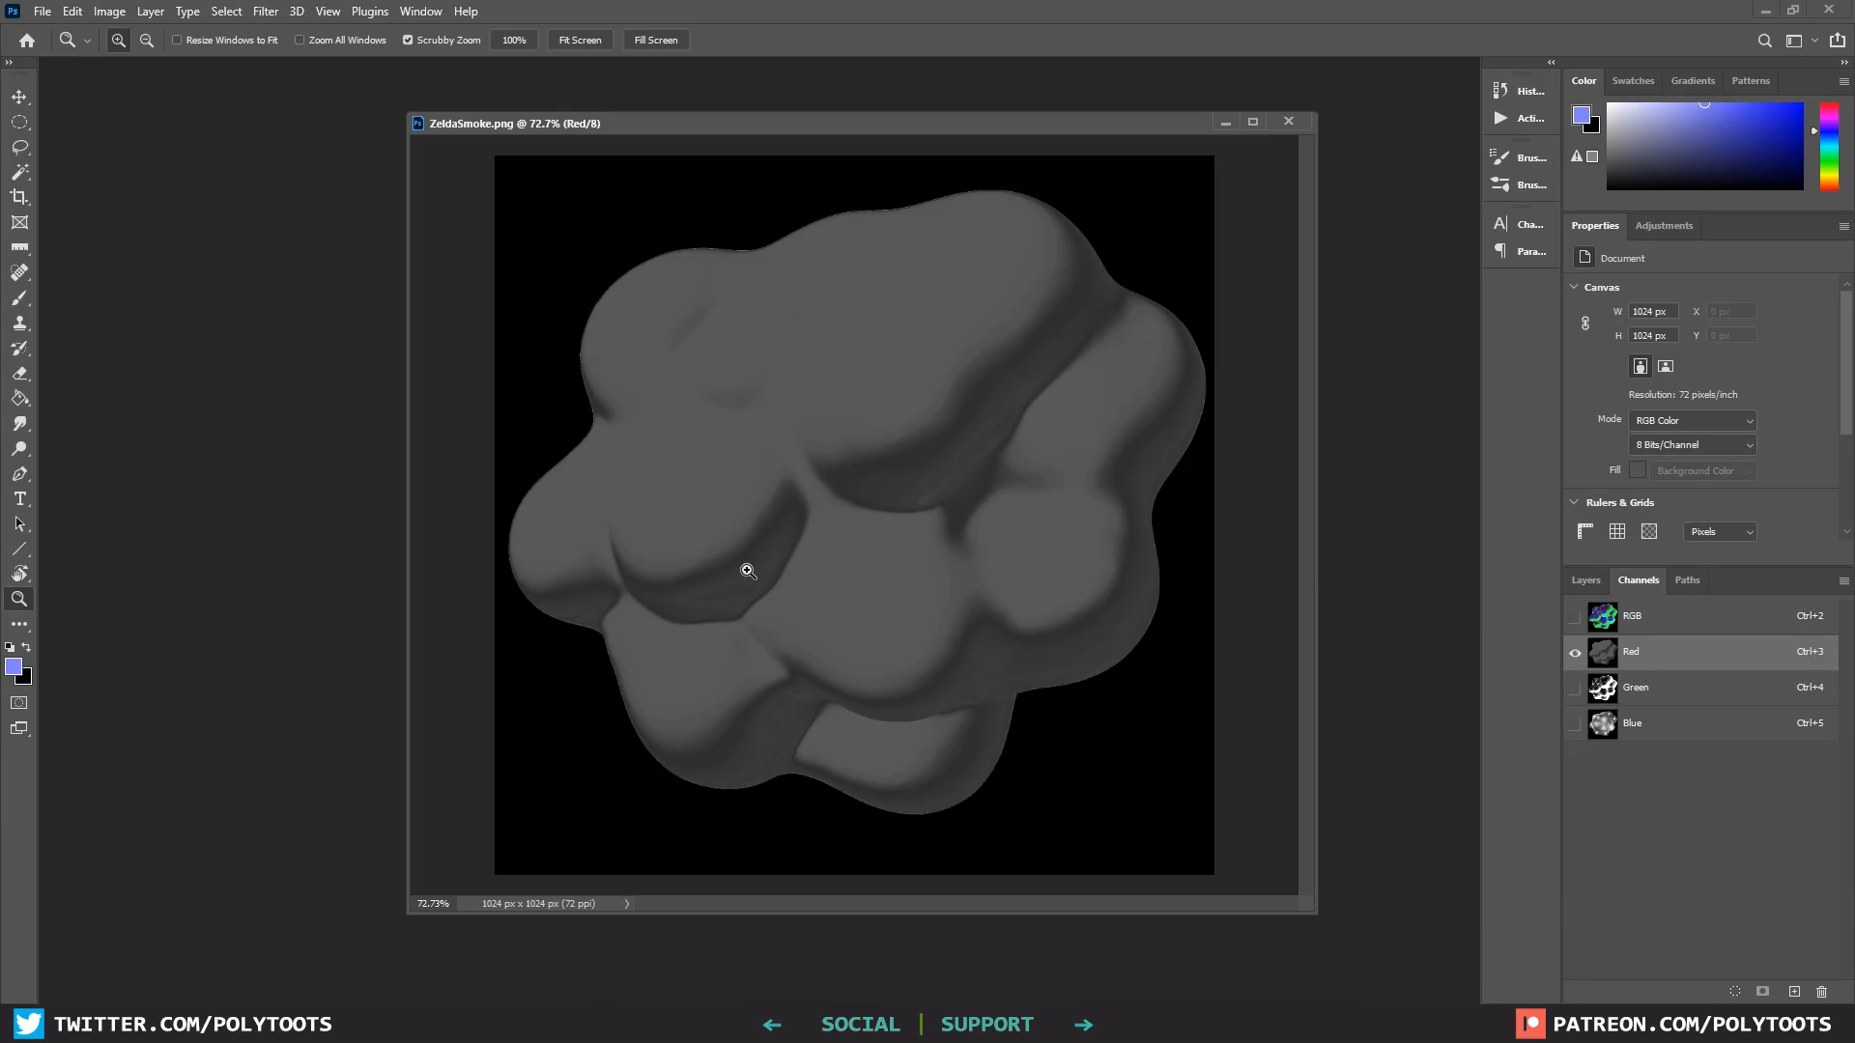
pyautogui.click(1637, 700)
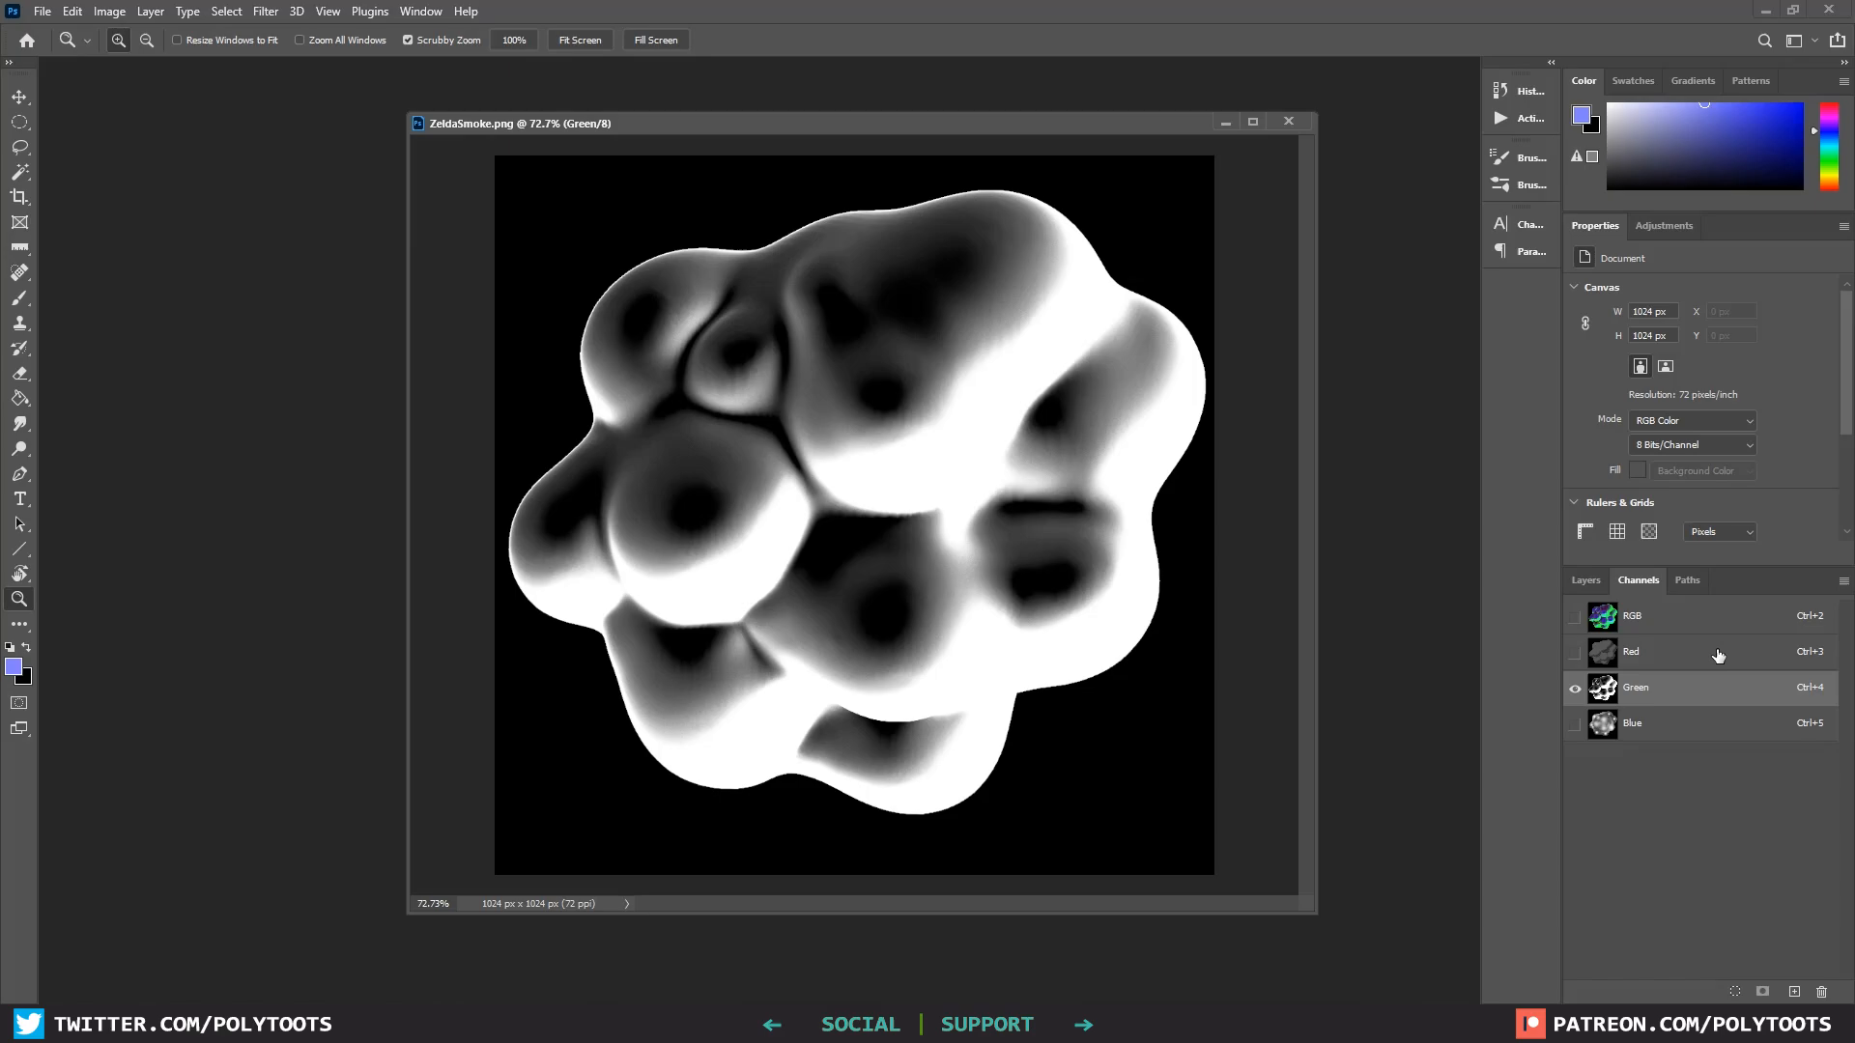
pyautogui.click(1629, 659)
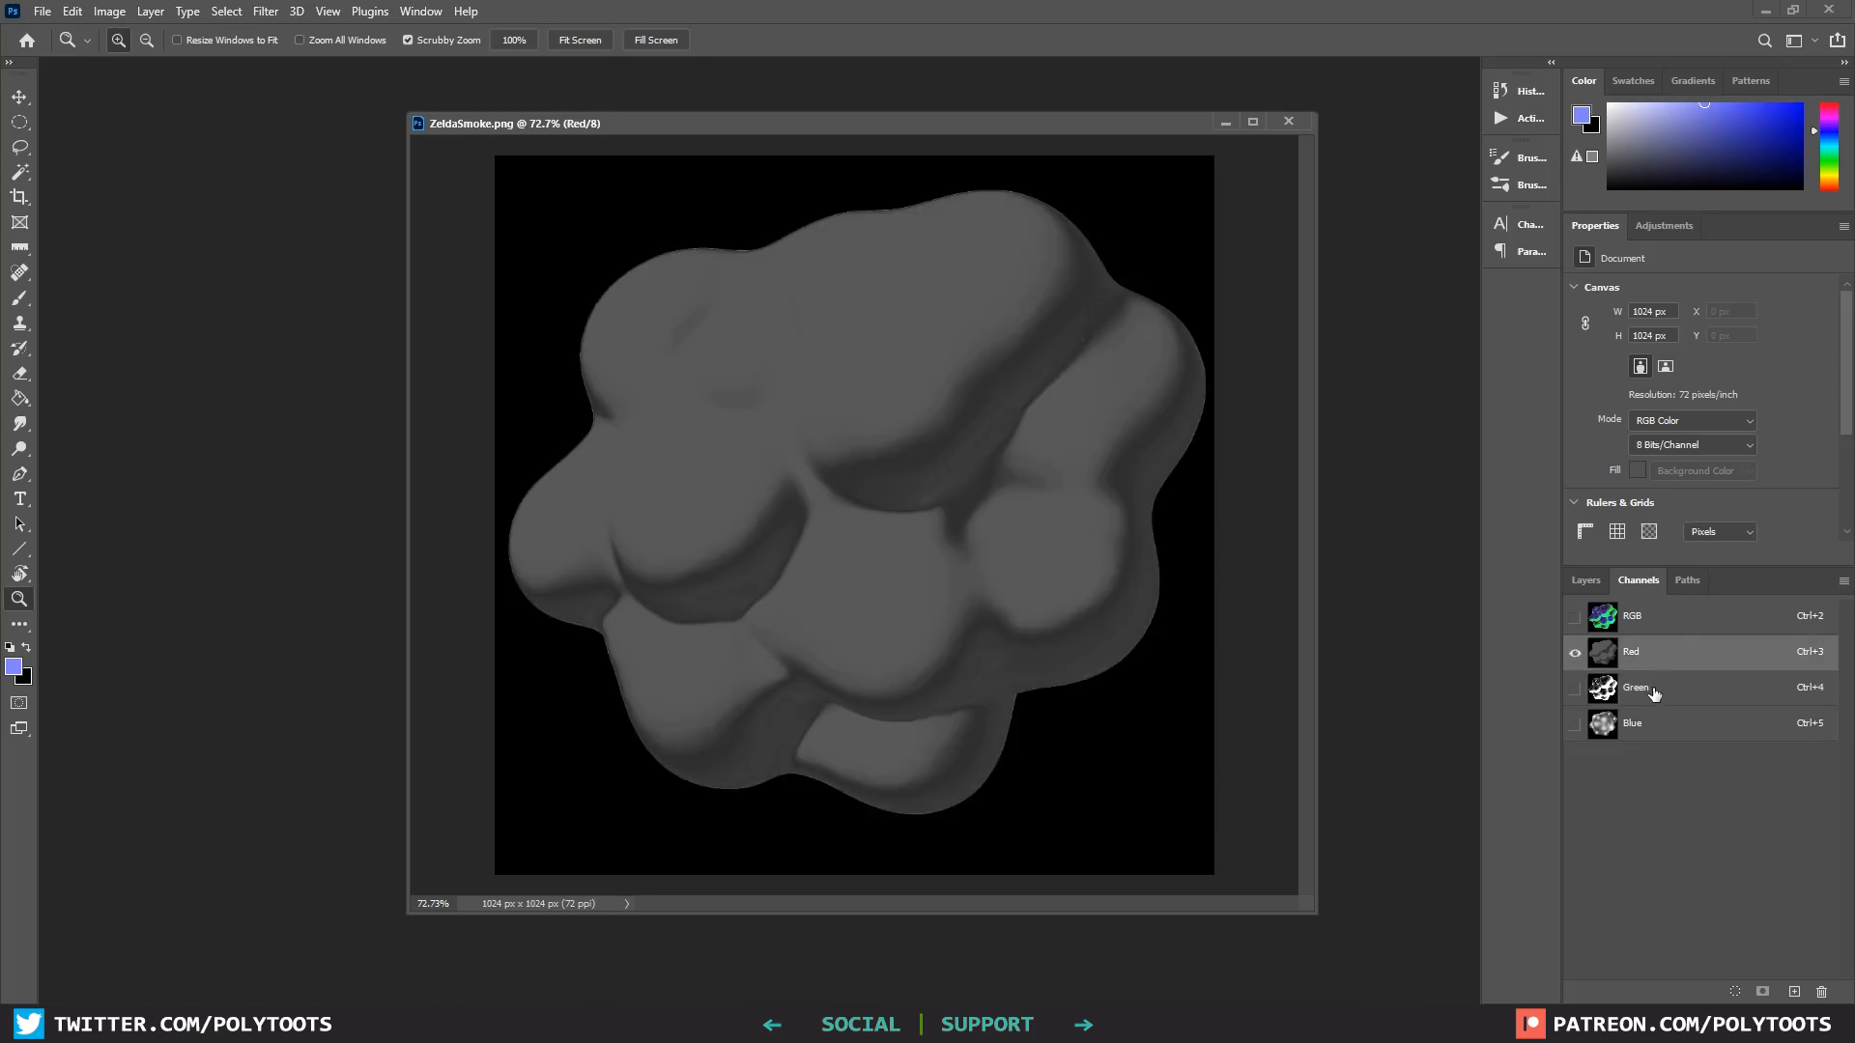
pyautogui.click(1654, 693)
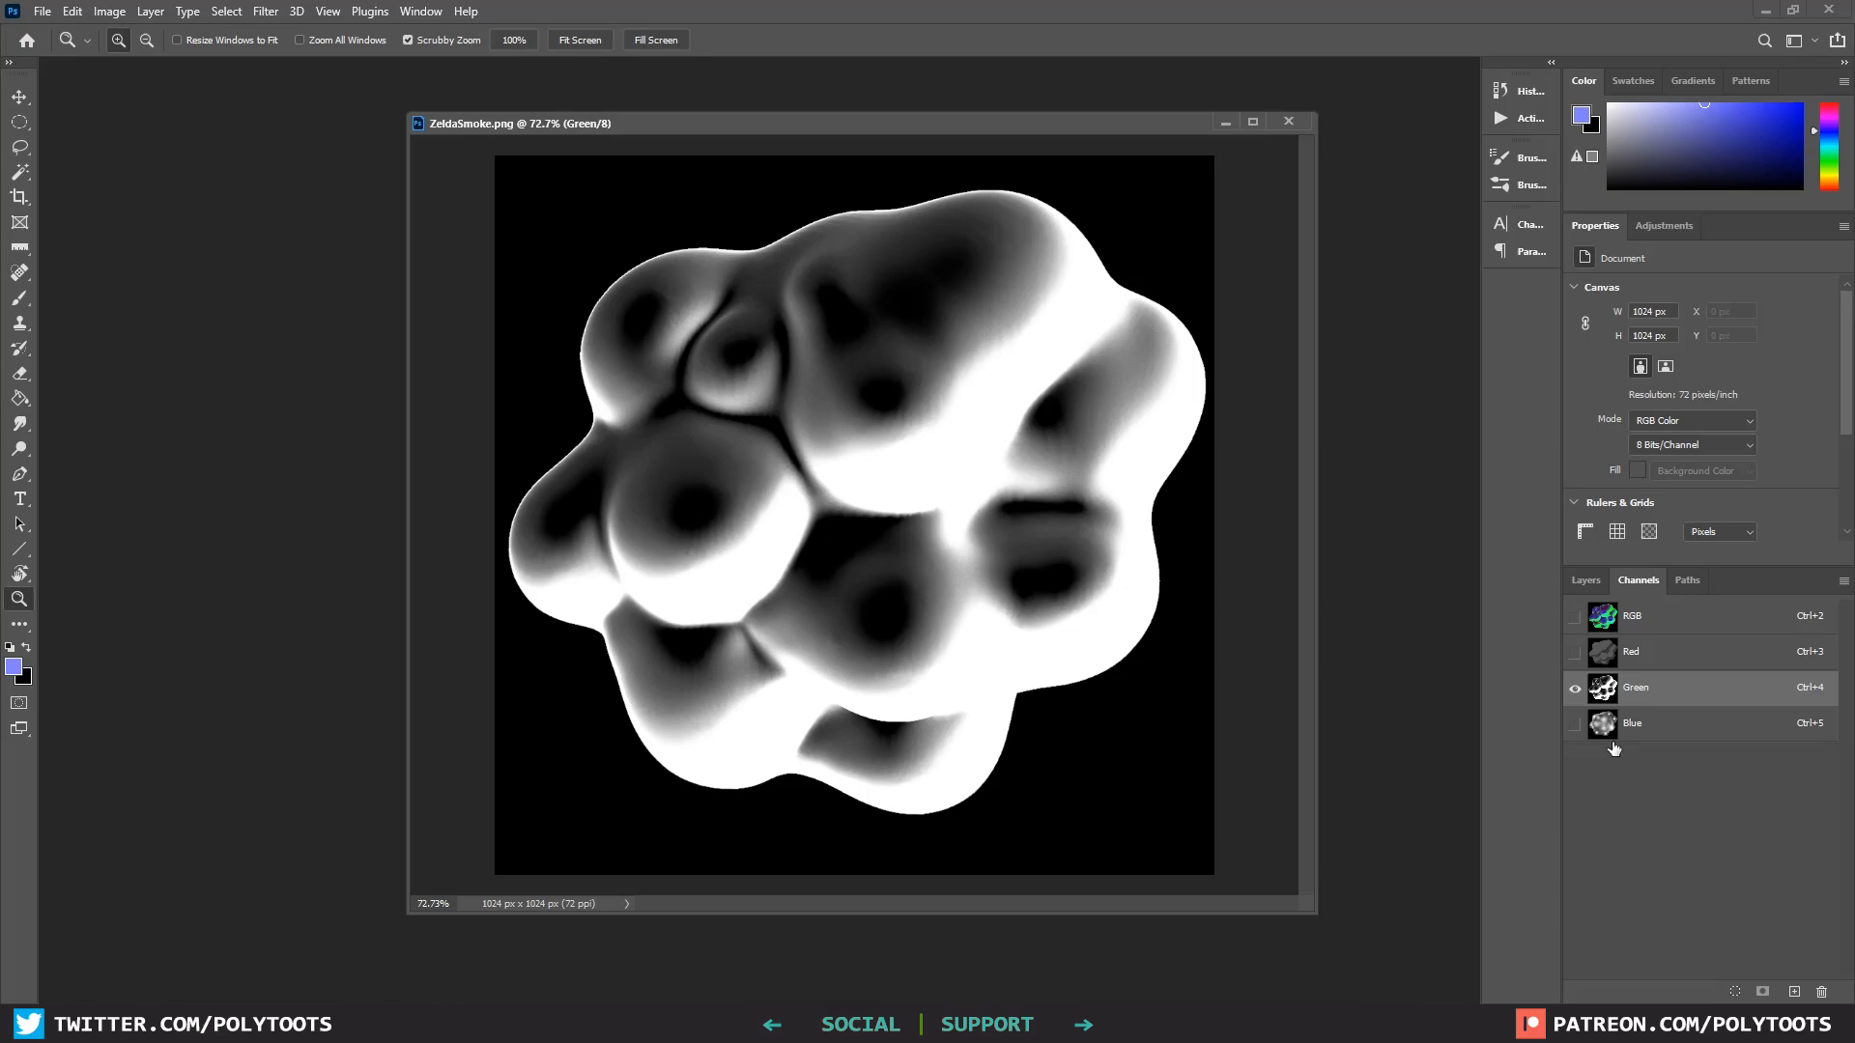
# Step: Examine the blue channel of ZeldaSmoke.png, including the seam near its upper edge, and find the Distort filters
pyautogui.click(1652, 734)
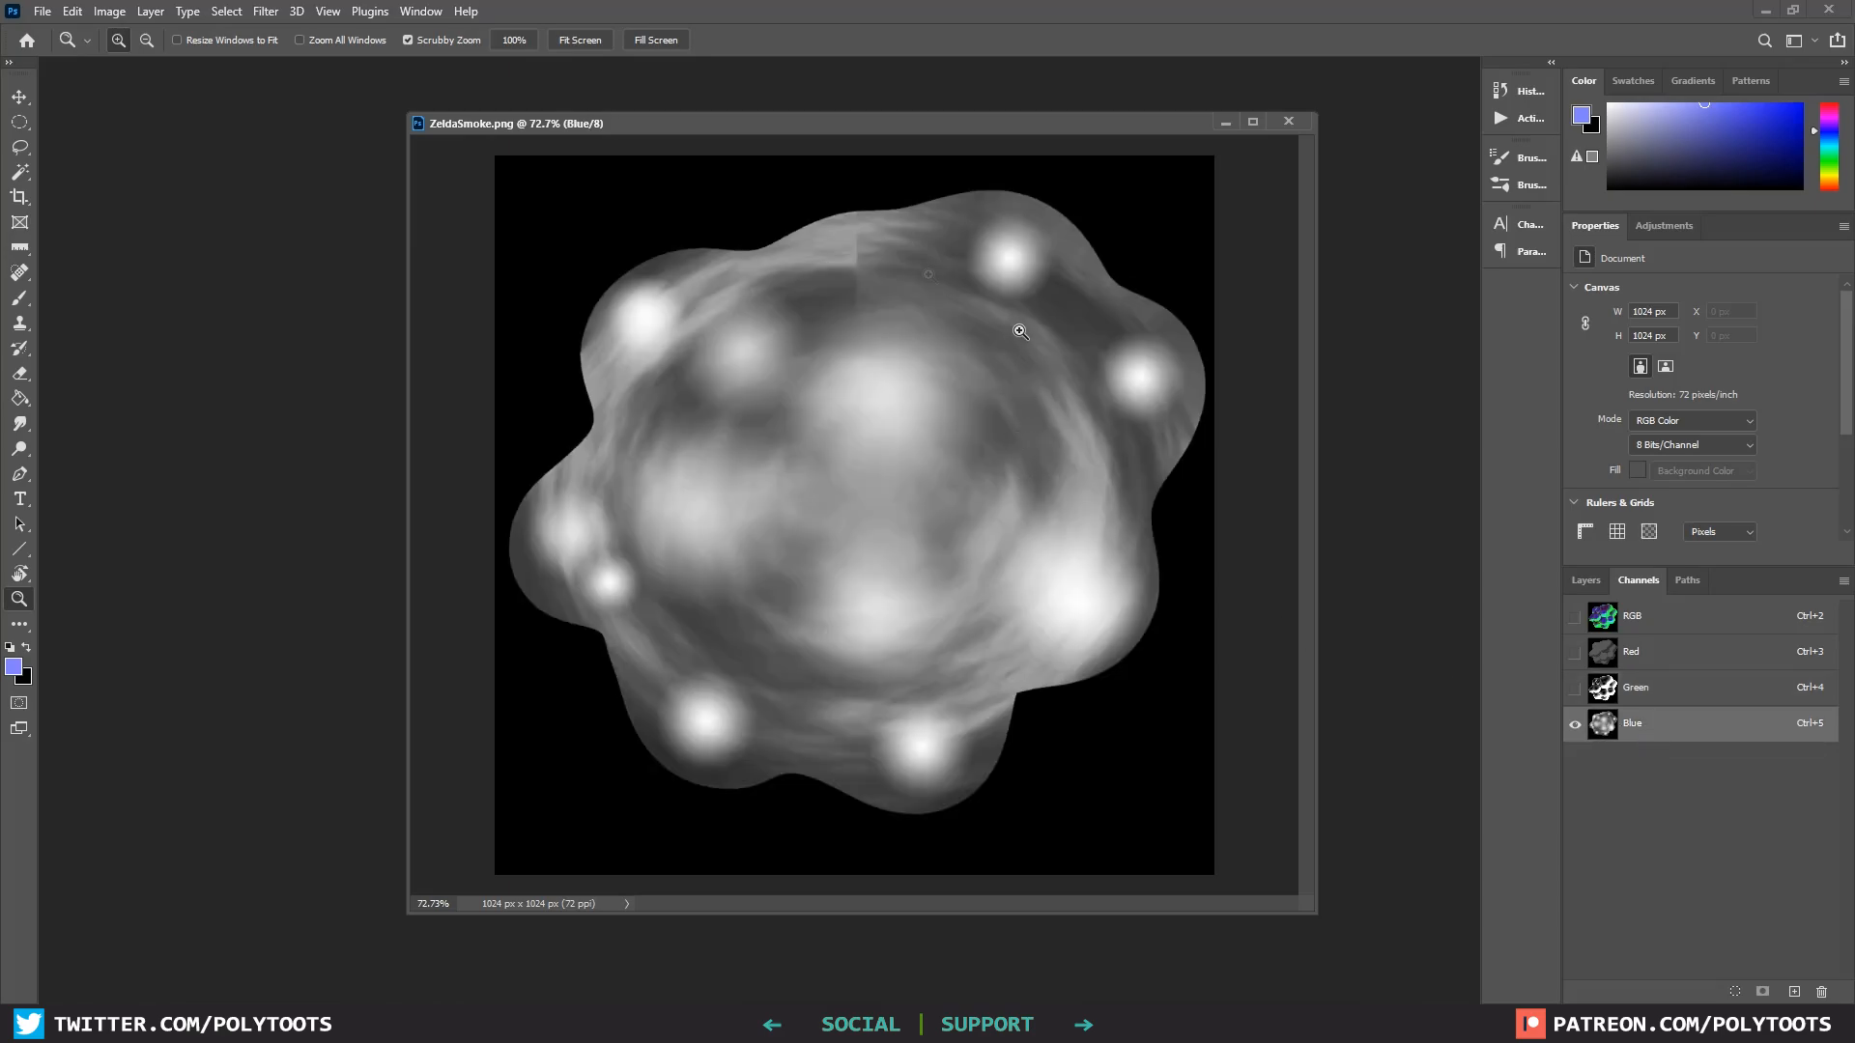
pyautogui.moveTo(841, 262); pyautogui.dragTo(860, 256)
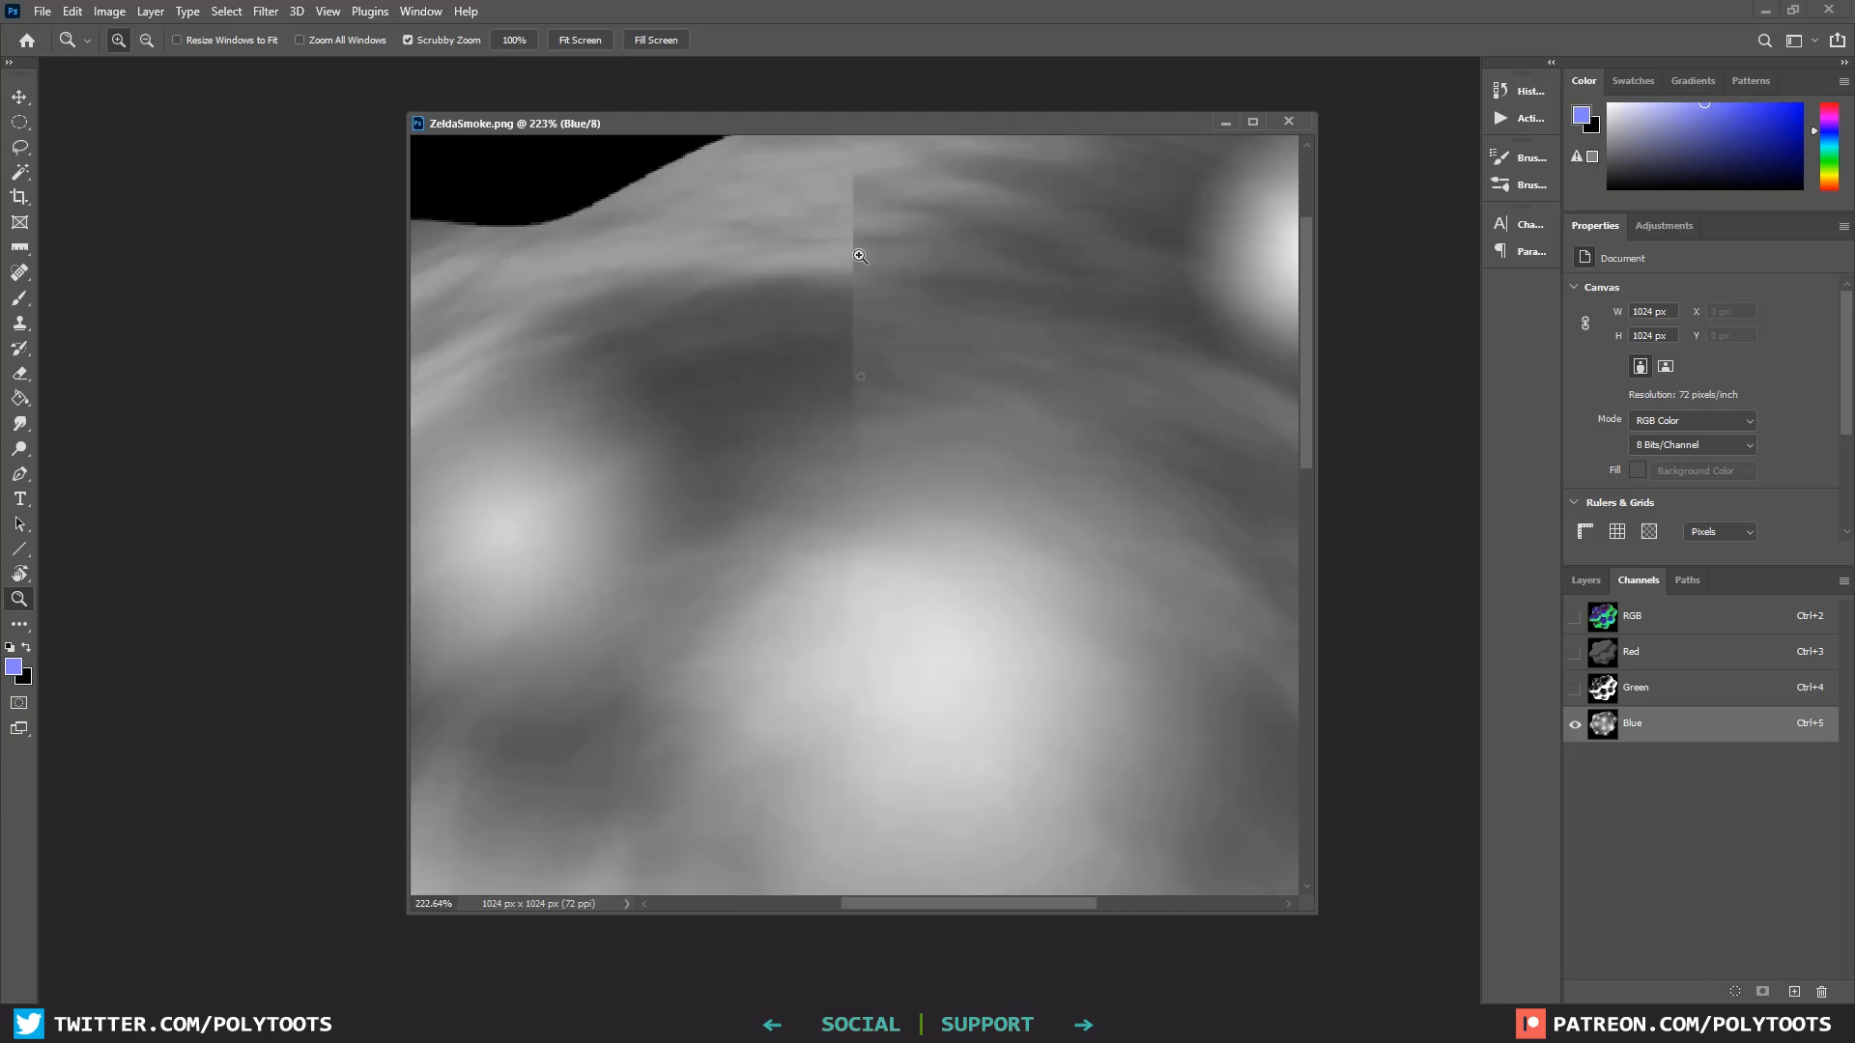
pyautogui.scroll(-10, 886, 439)
pyautogui.scroll(1, 874, 448)
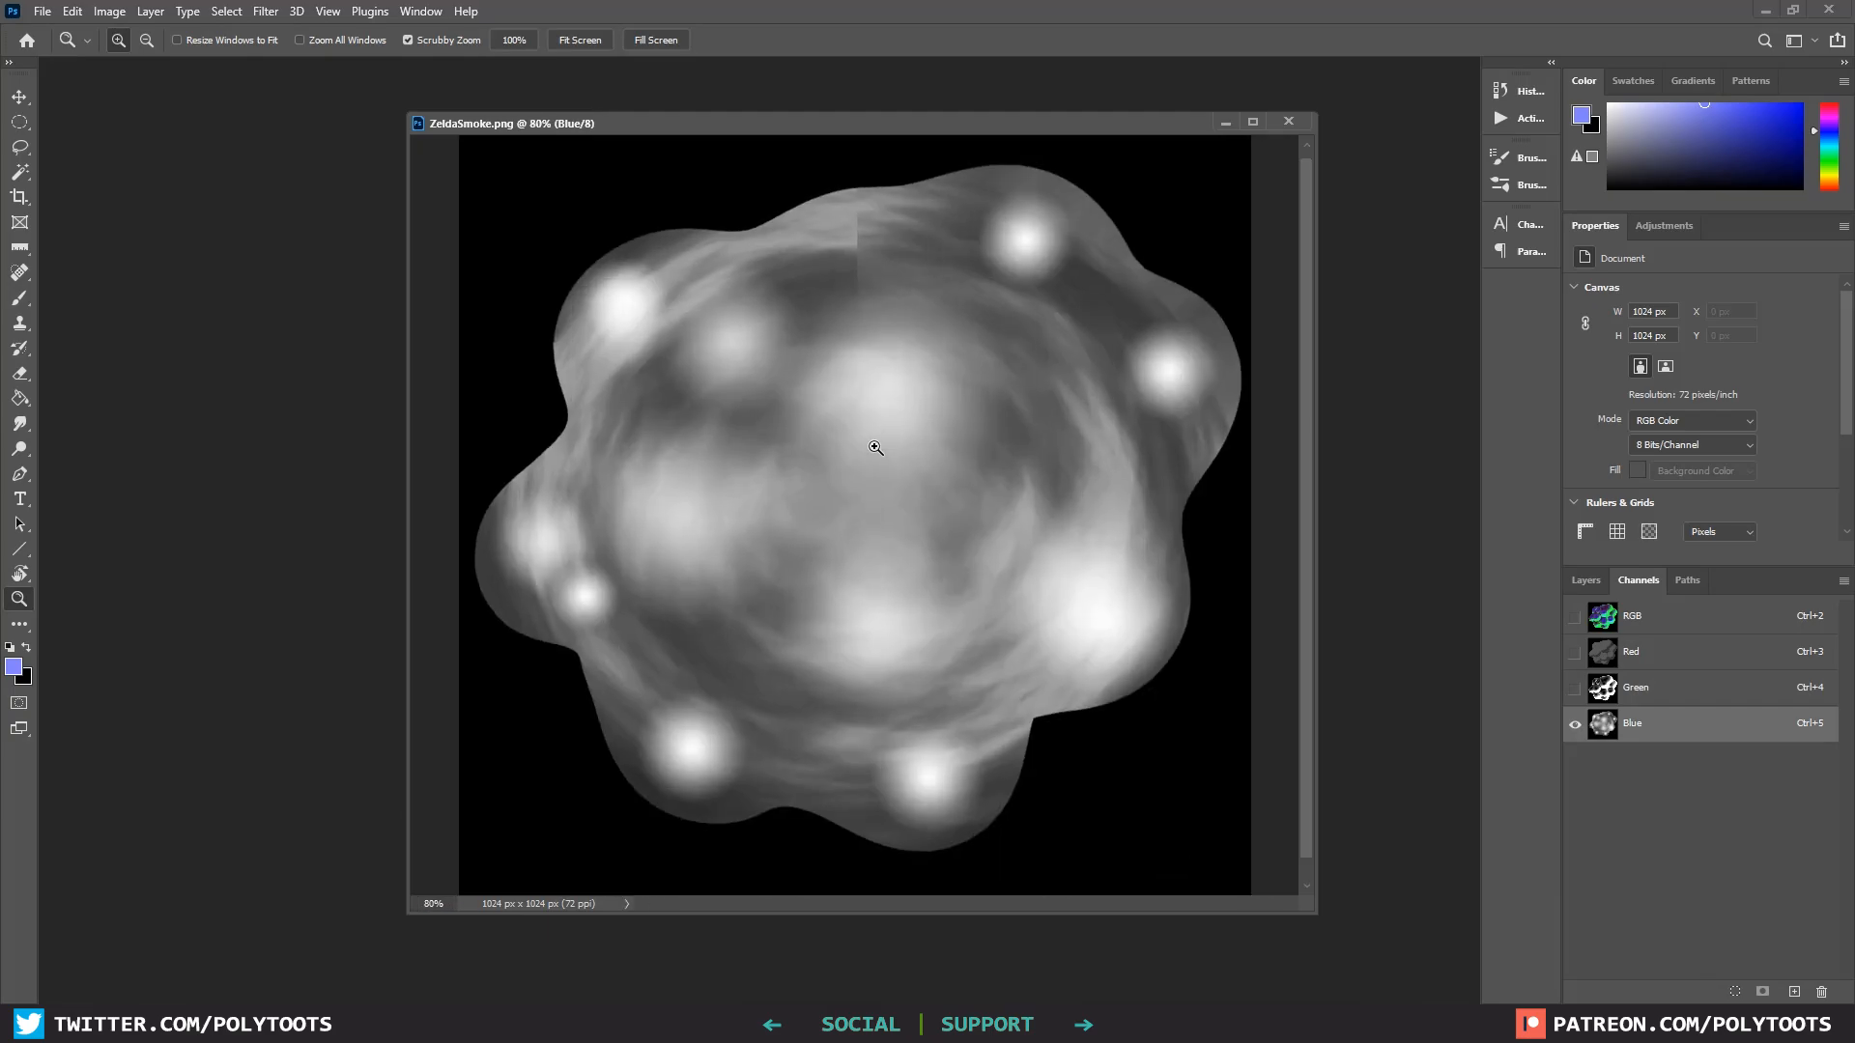
pyautogui.scroll(-1, 918, 446)
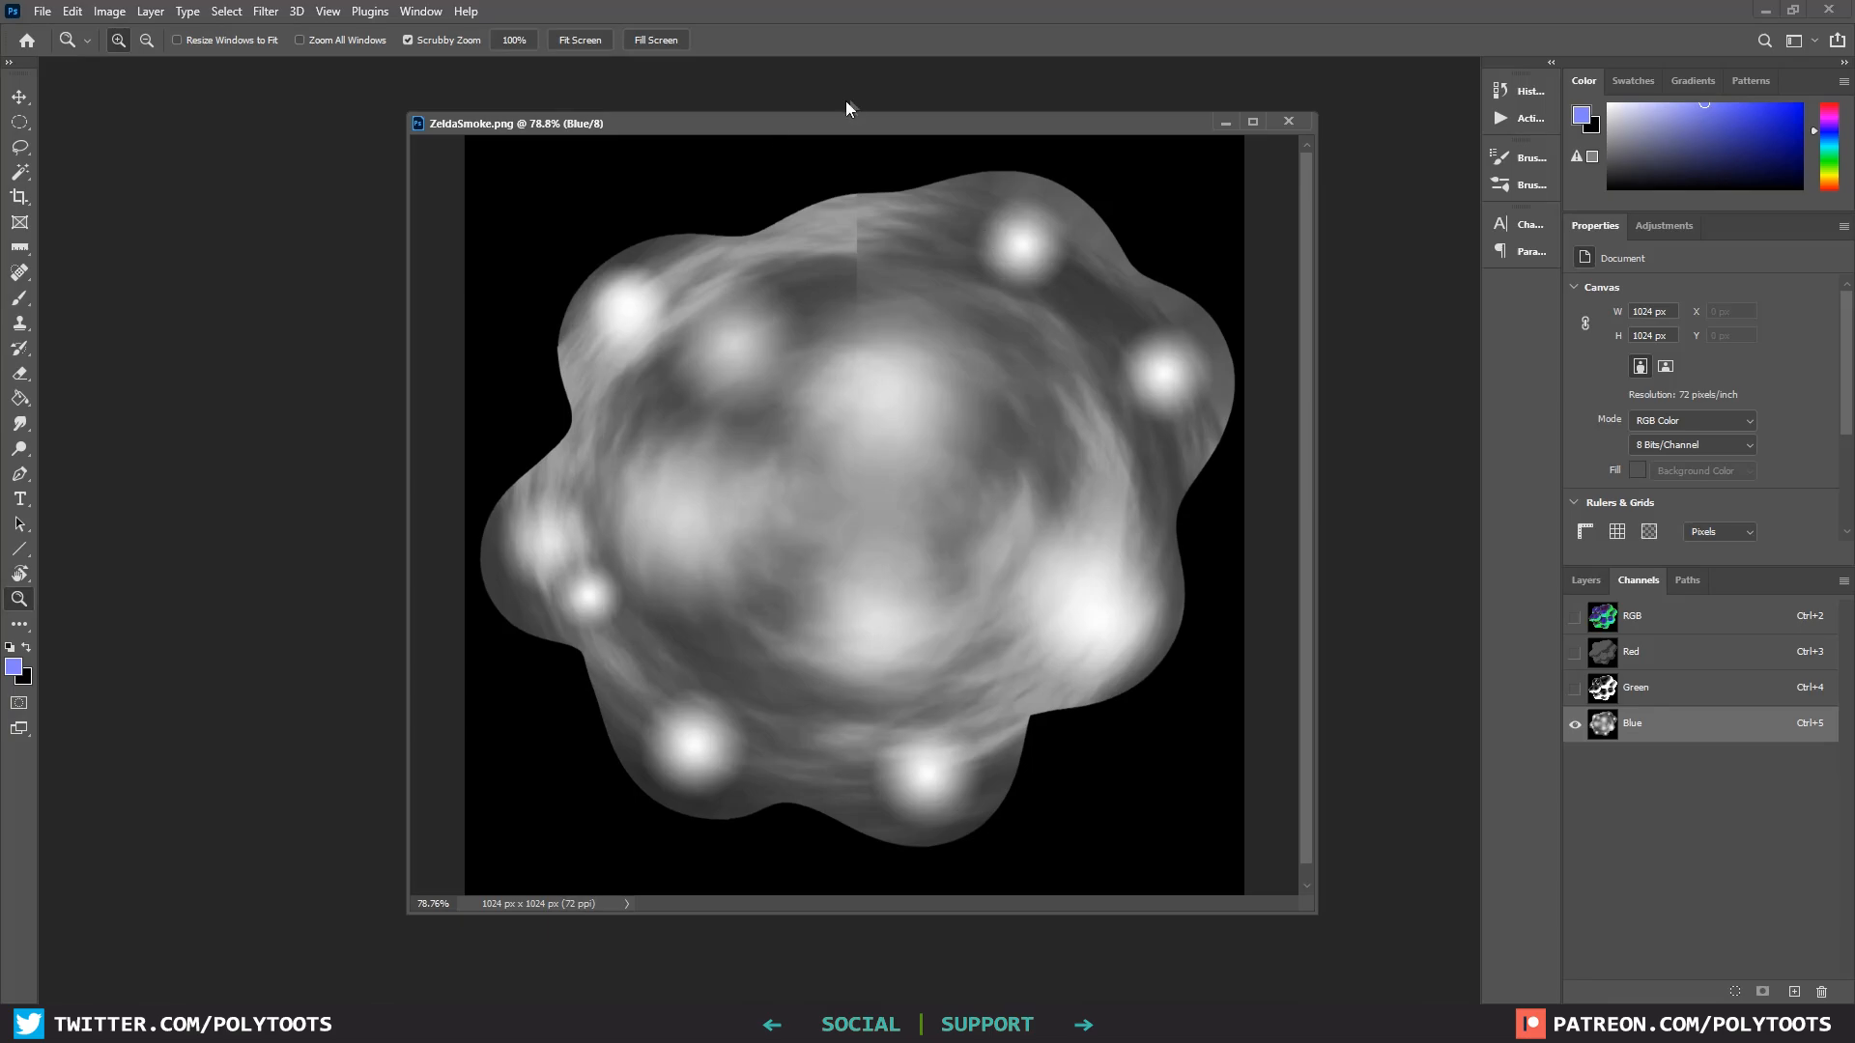
pyautogui.moveTo(858, 133); pyautogui.dragTo(830, 130)
pyautogui.click(264, 11)
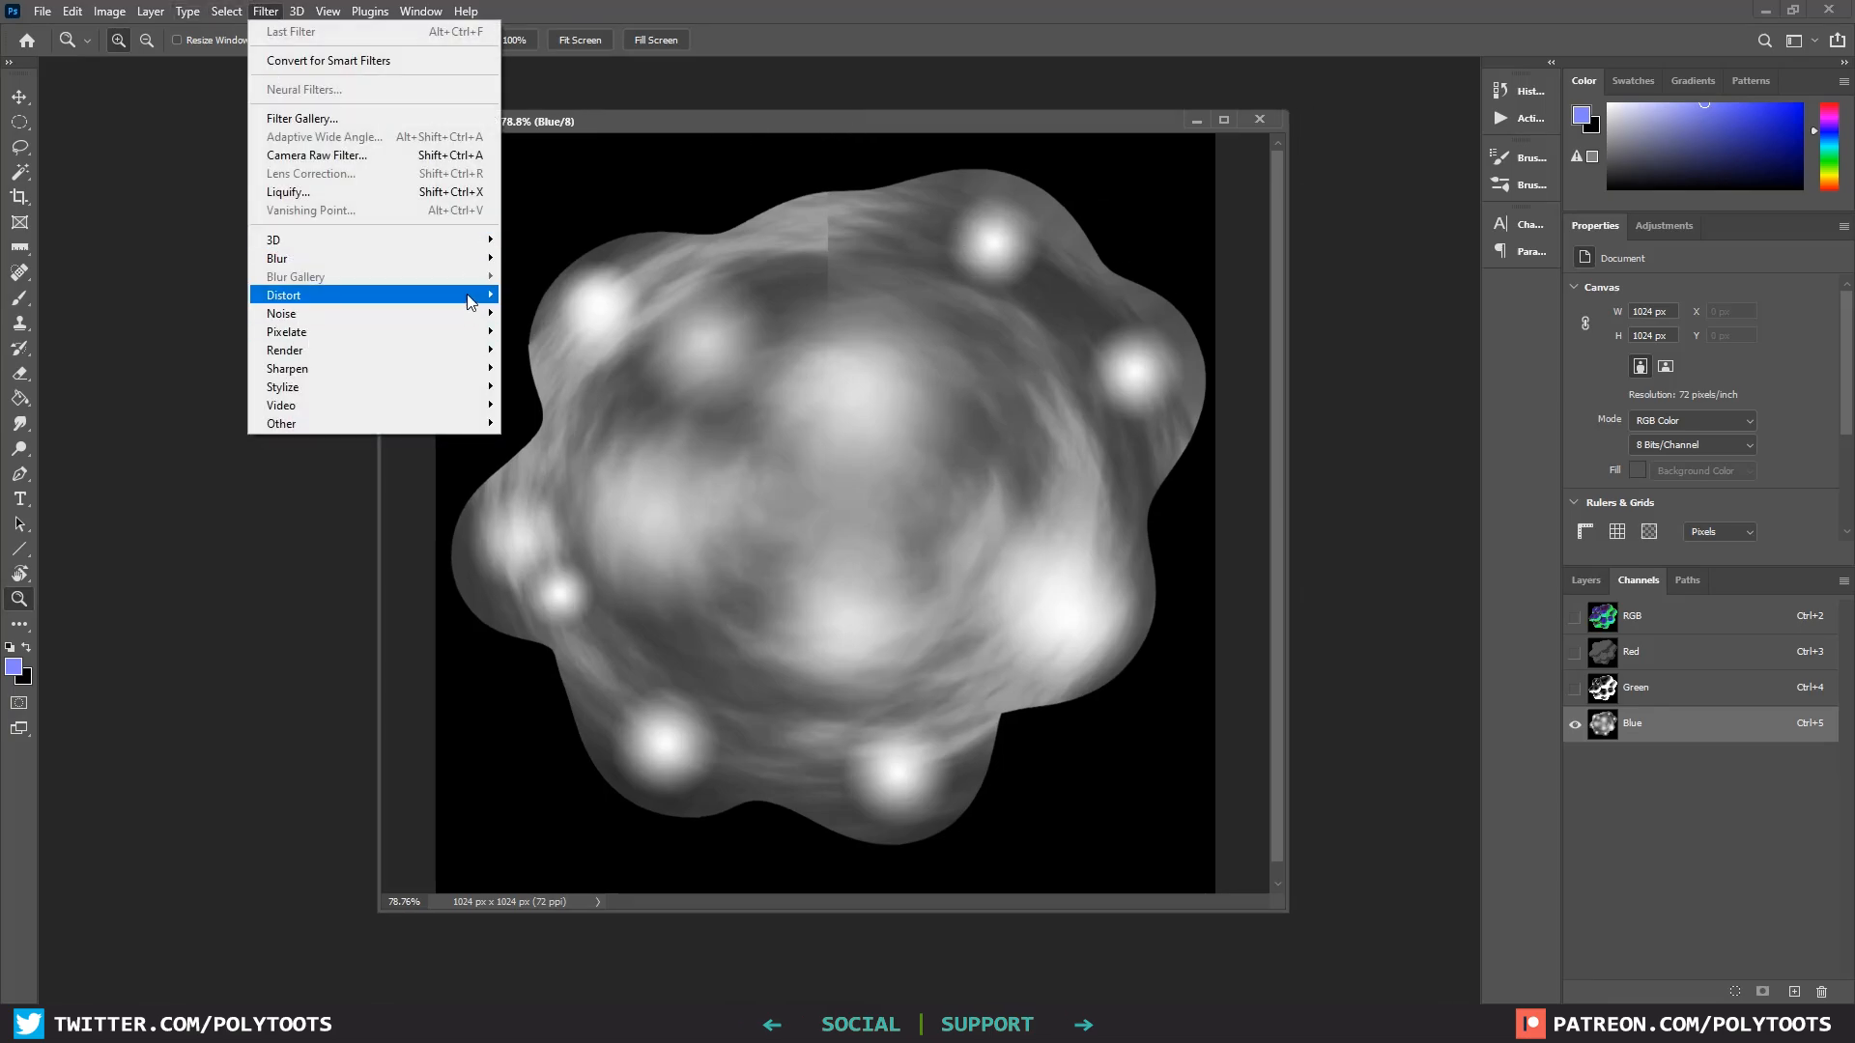
pyautogui.moveTo(473, 292)
pyautogui.click(941, 125)
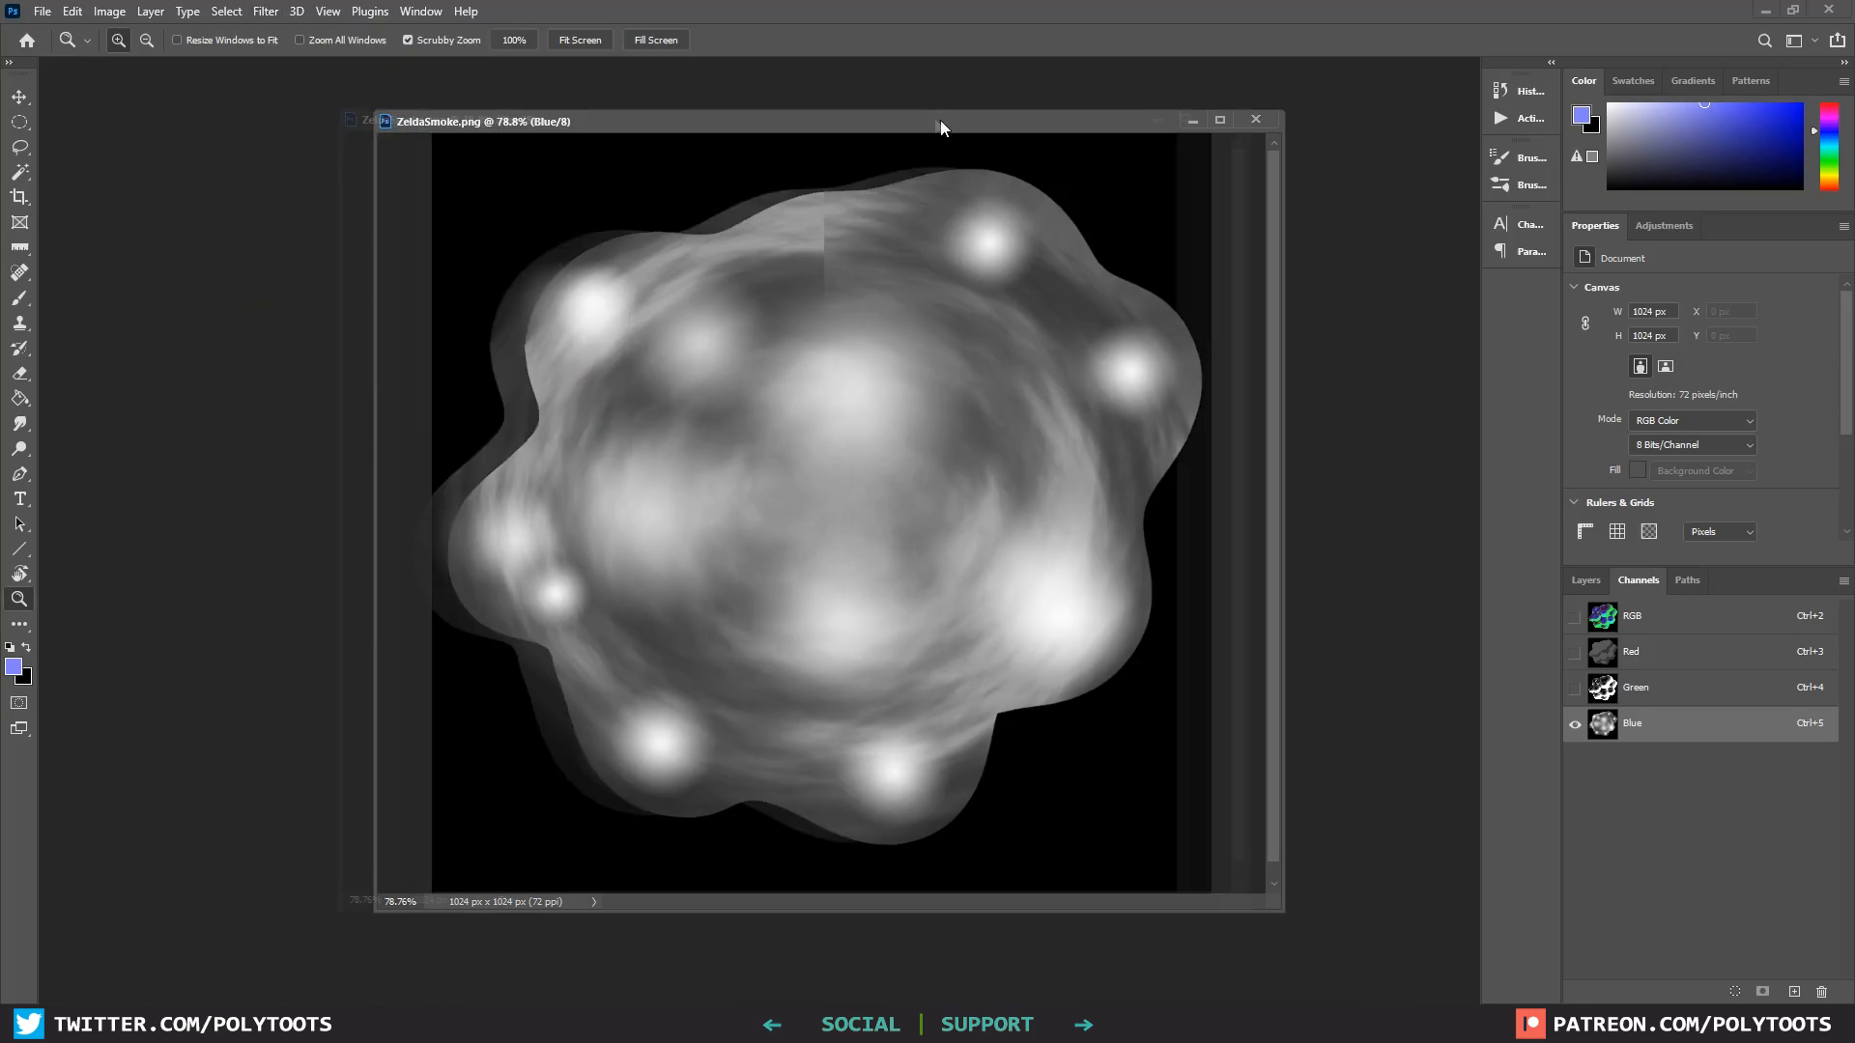
pyautogui.moveTo(941, 124); pyautogui.dragTo(897, 120)
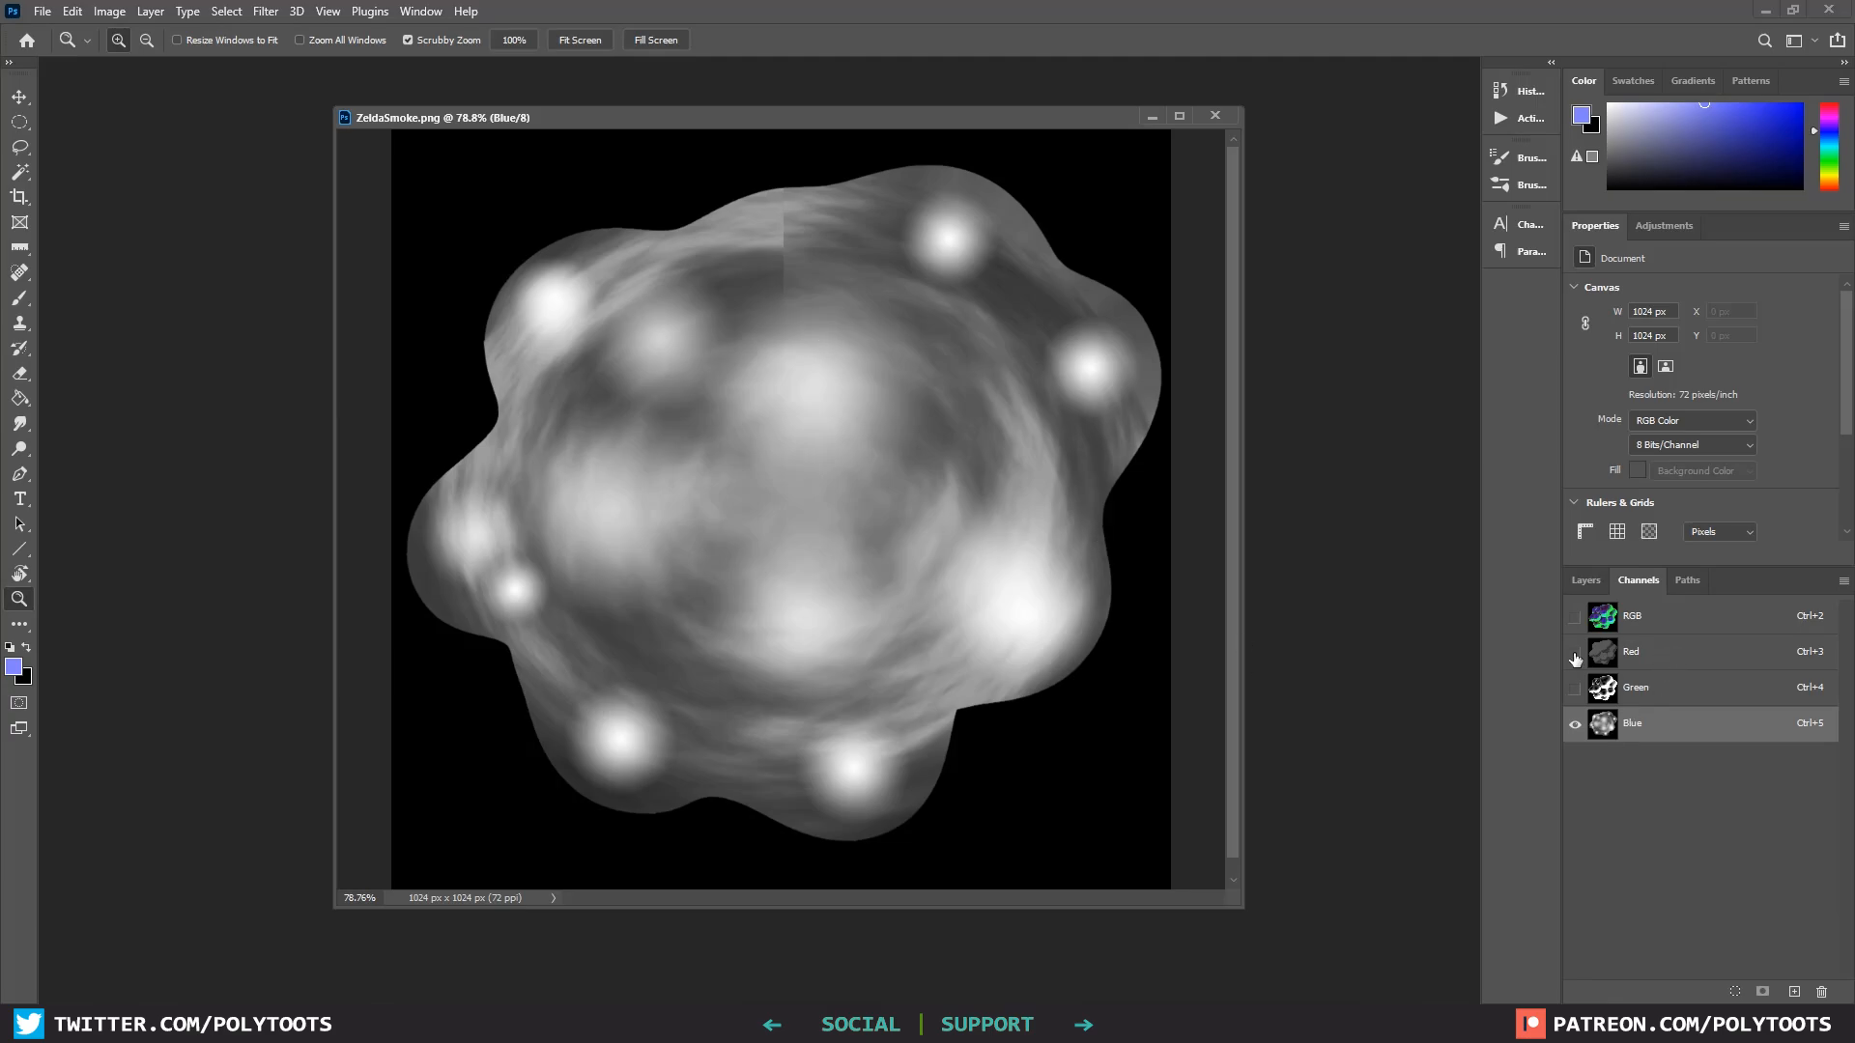
# Step: Show the full RGB composite of ZeldaSmoke.png, examine it and return to Unity
pyautogui.click(1660, 657)
pyautogui.click(1639, 617)
pyautogui.keyDown('alt'); pyautogui.scroll(-5, 980, 336); pyautogui.keyUp('alt')
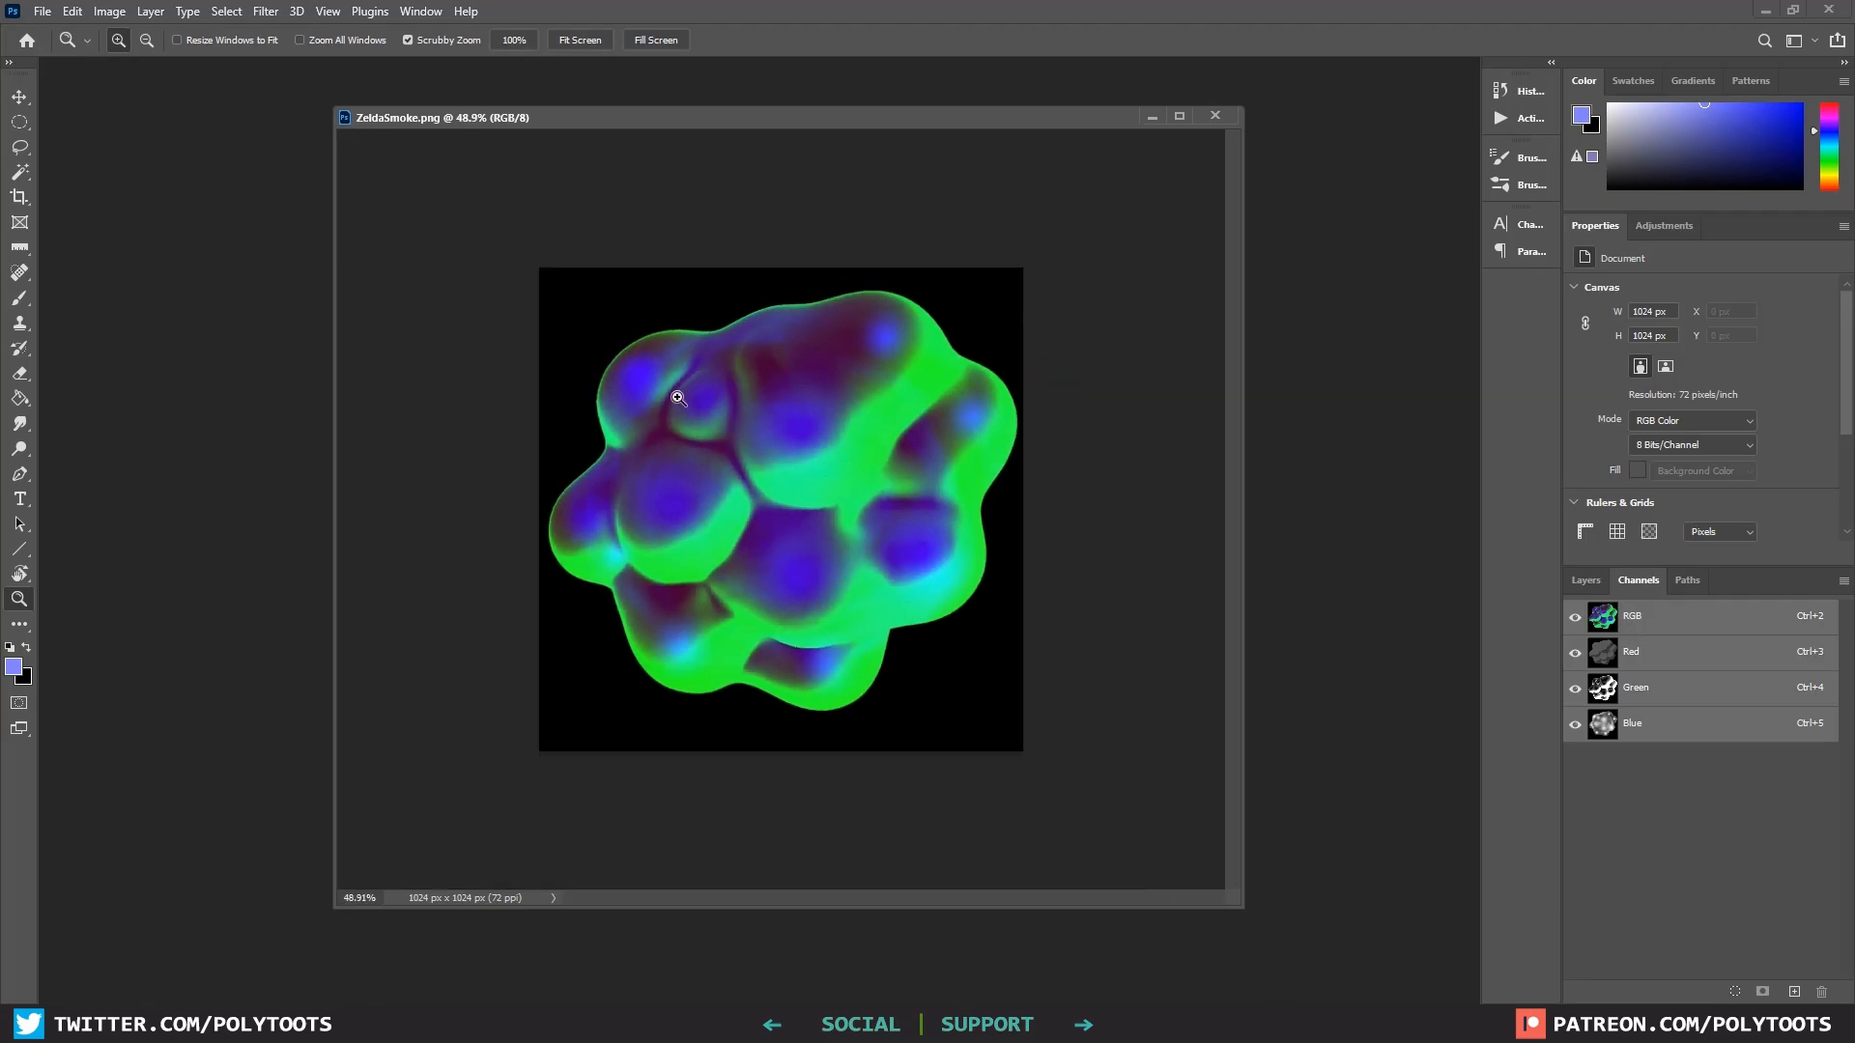
pyautogui.keyDown('alt'); pyautogui.scroll(3, 850, 518); pyautogui.keyUp('alt')
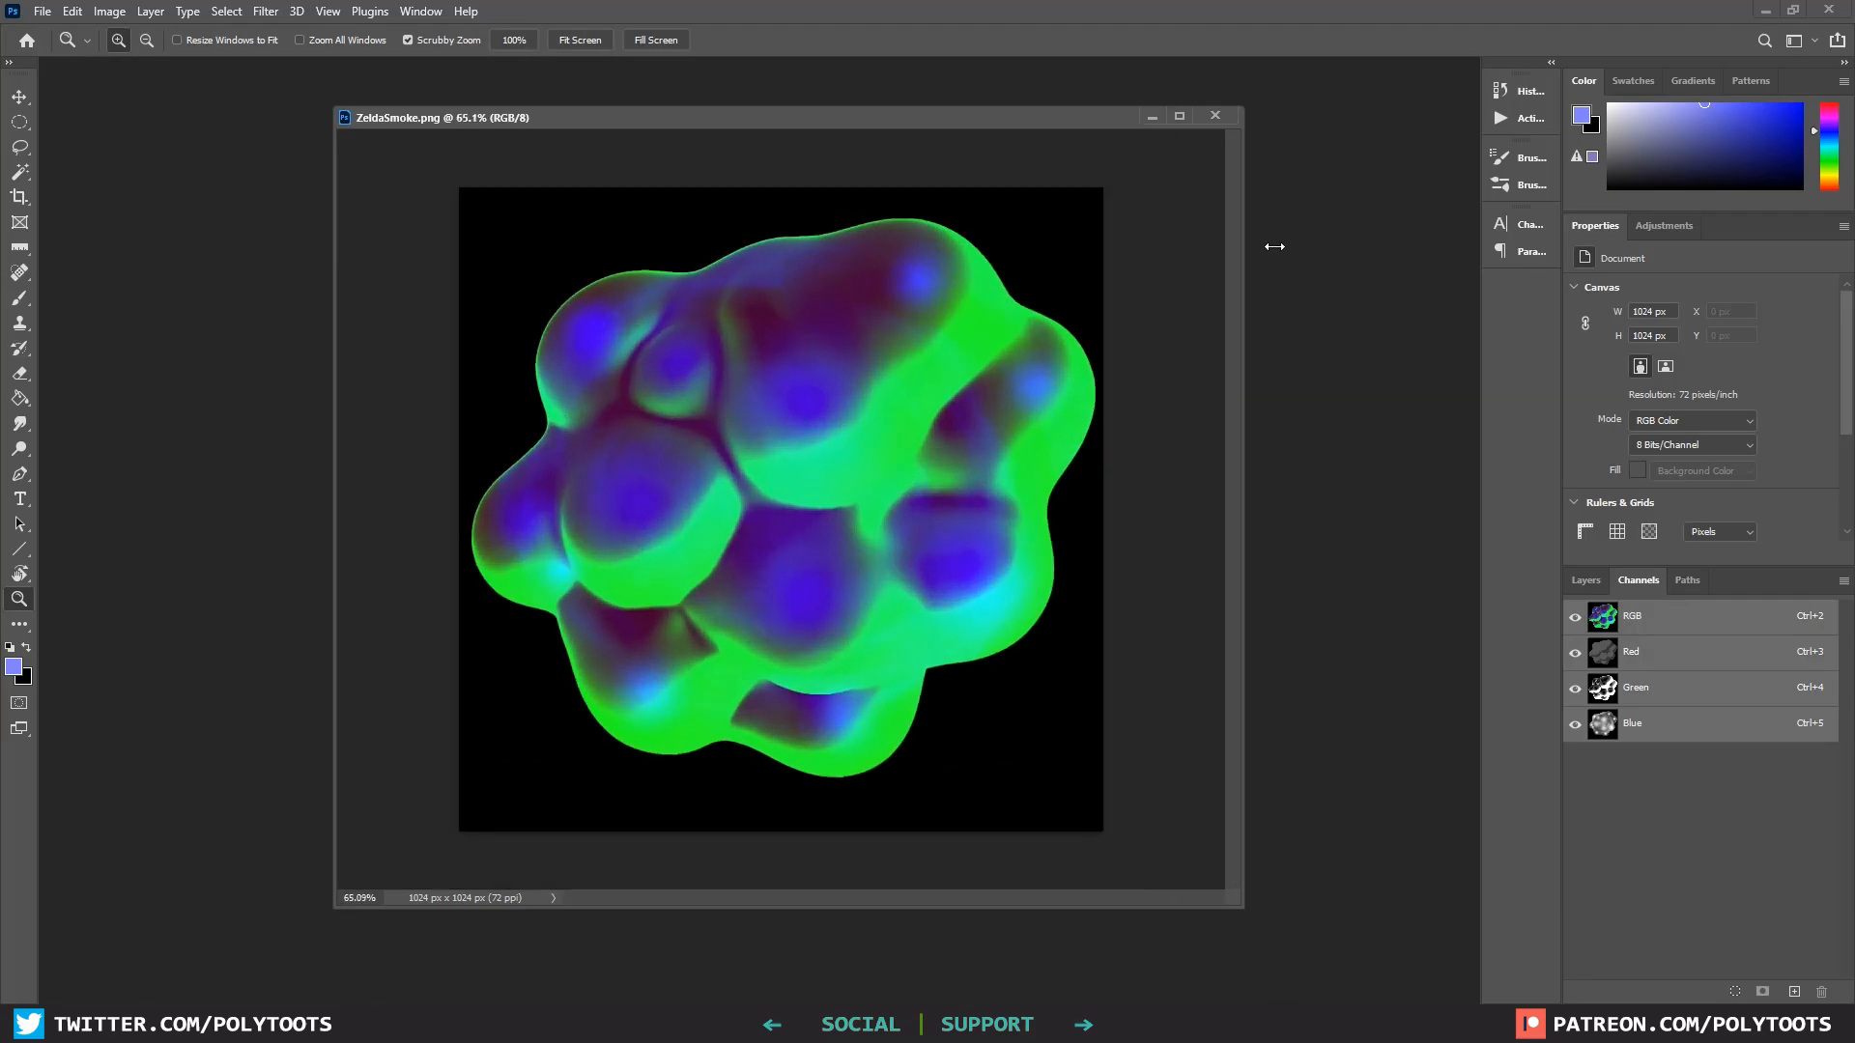
pyautogui.click(1828, 9)
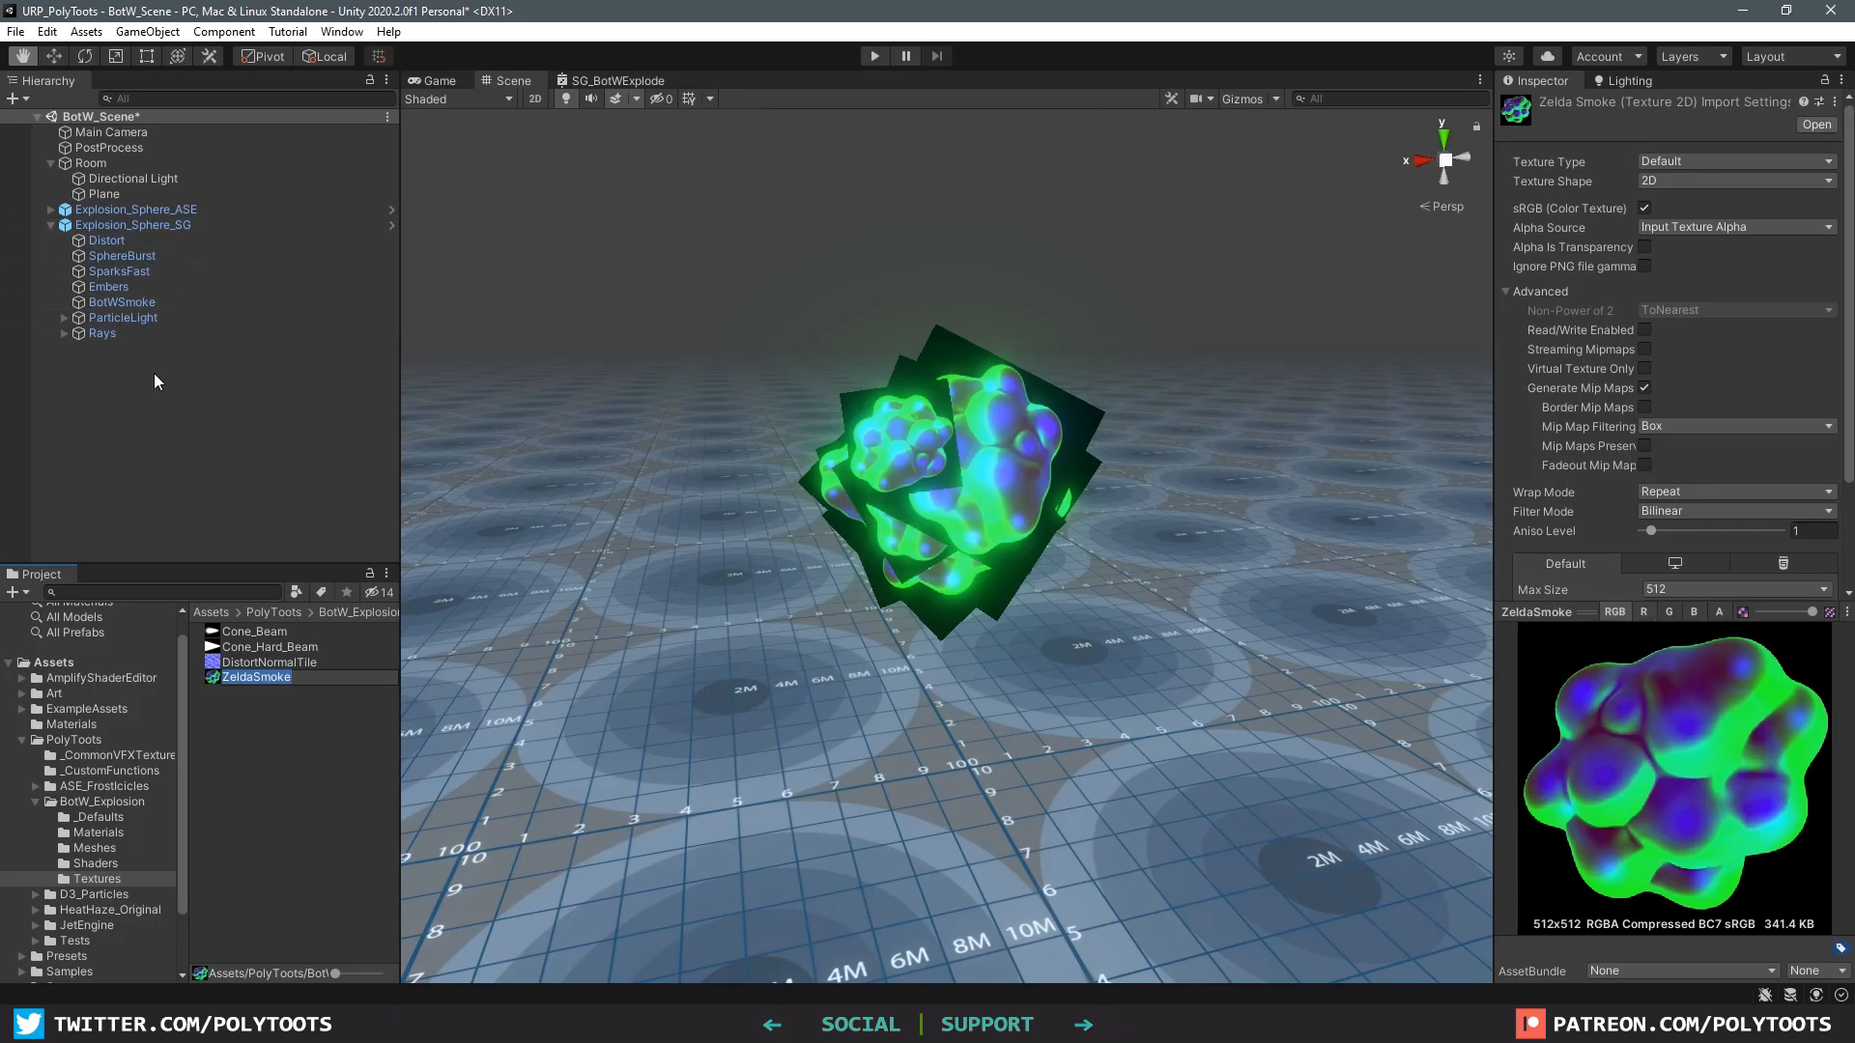
# Step: Select the BotWSmoke particle system and show the SG_BotWExplode graph in its own maximized window
pyautogui.click(137, 305)
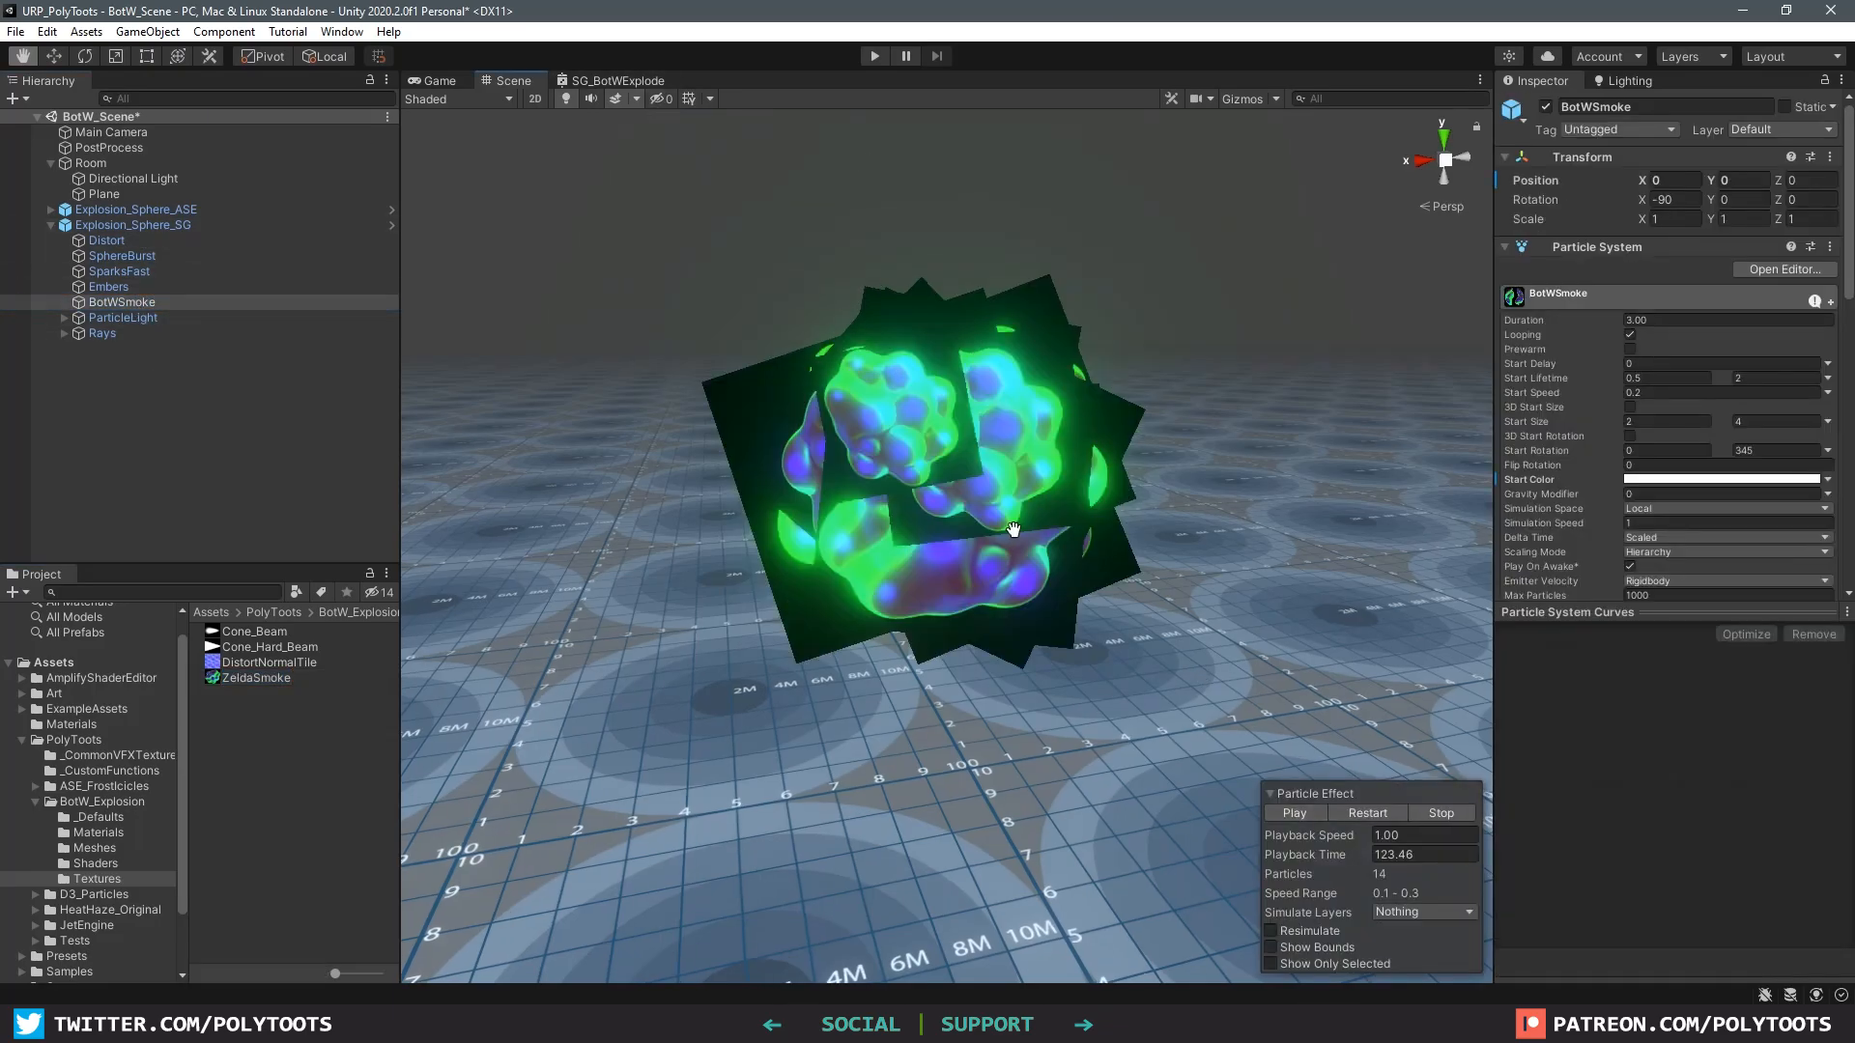
pyautogui.scroll(-5, 1671, 406)
pyautogui.click(618, 80)
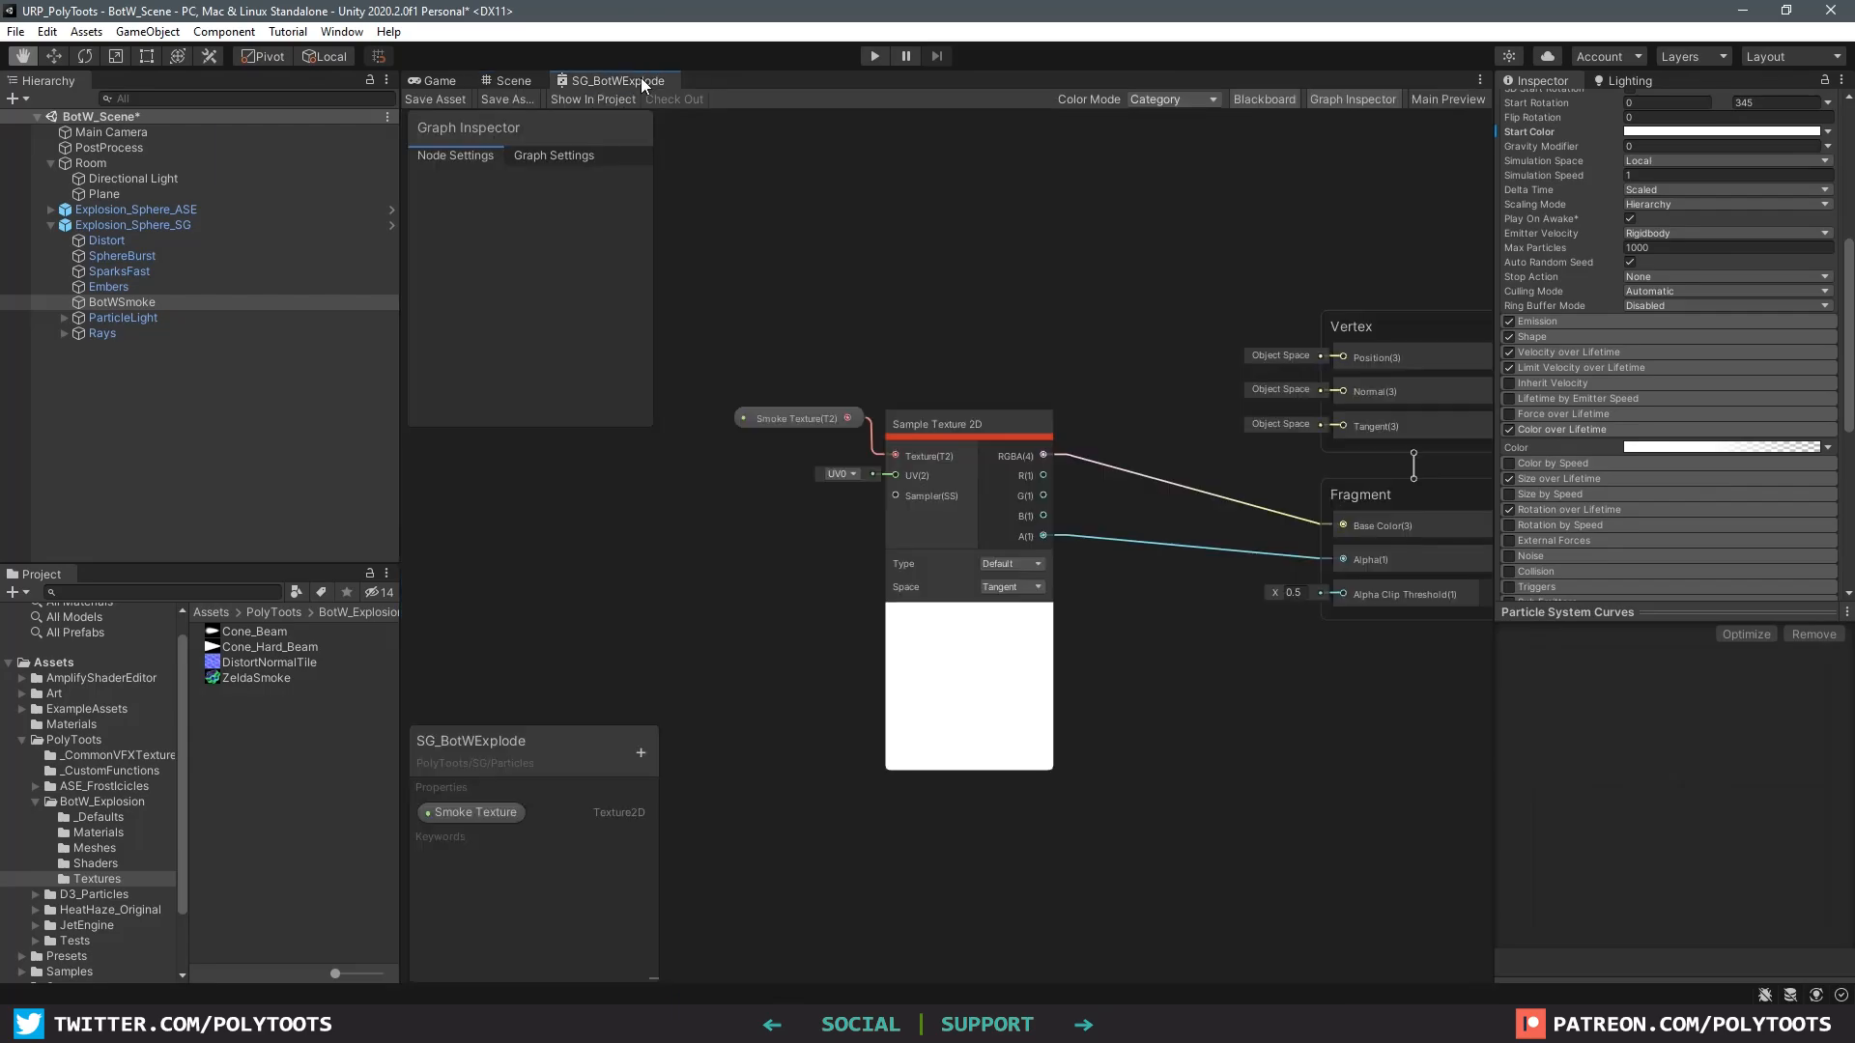
pyautogui.moveTo(640, 77); pyautogui.dragTo(1118, 455)
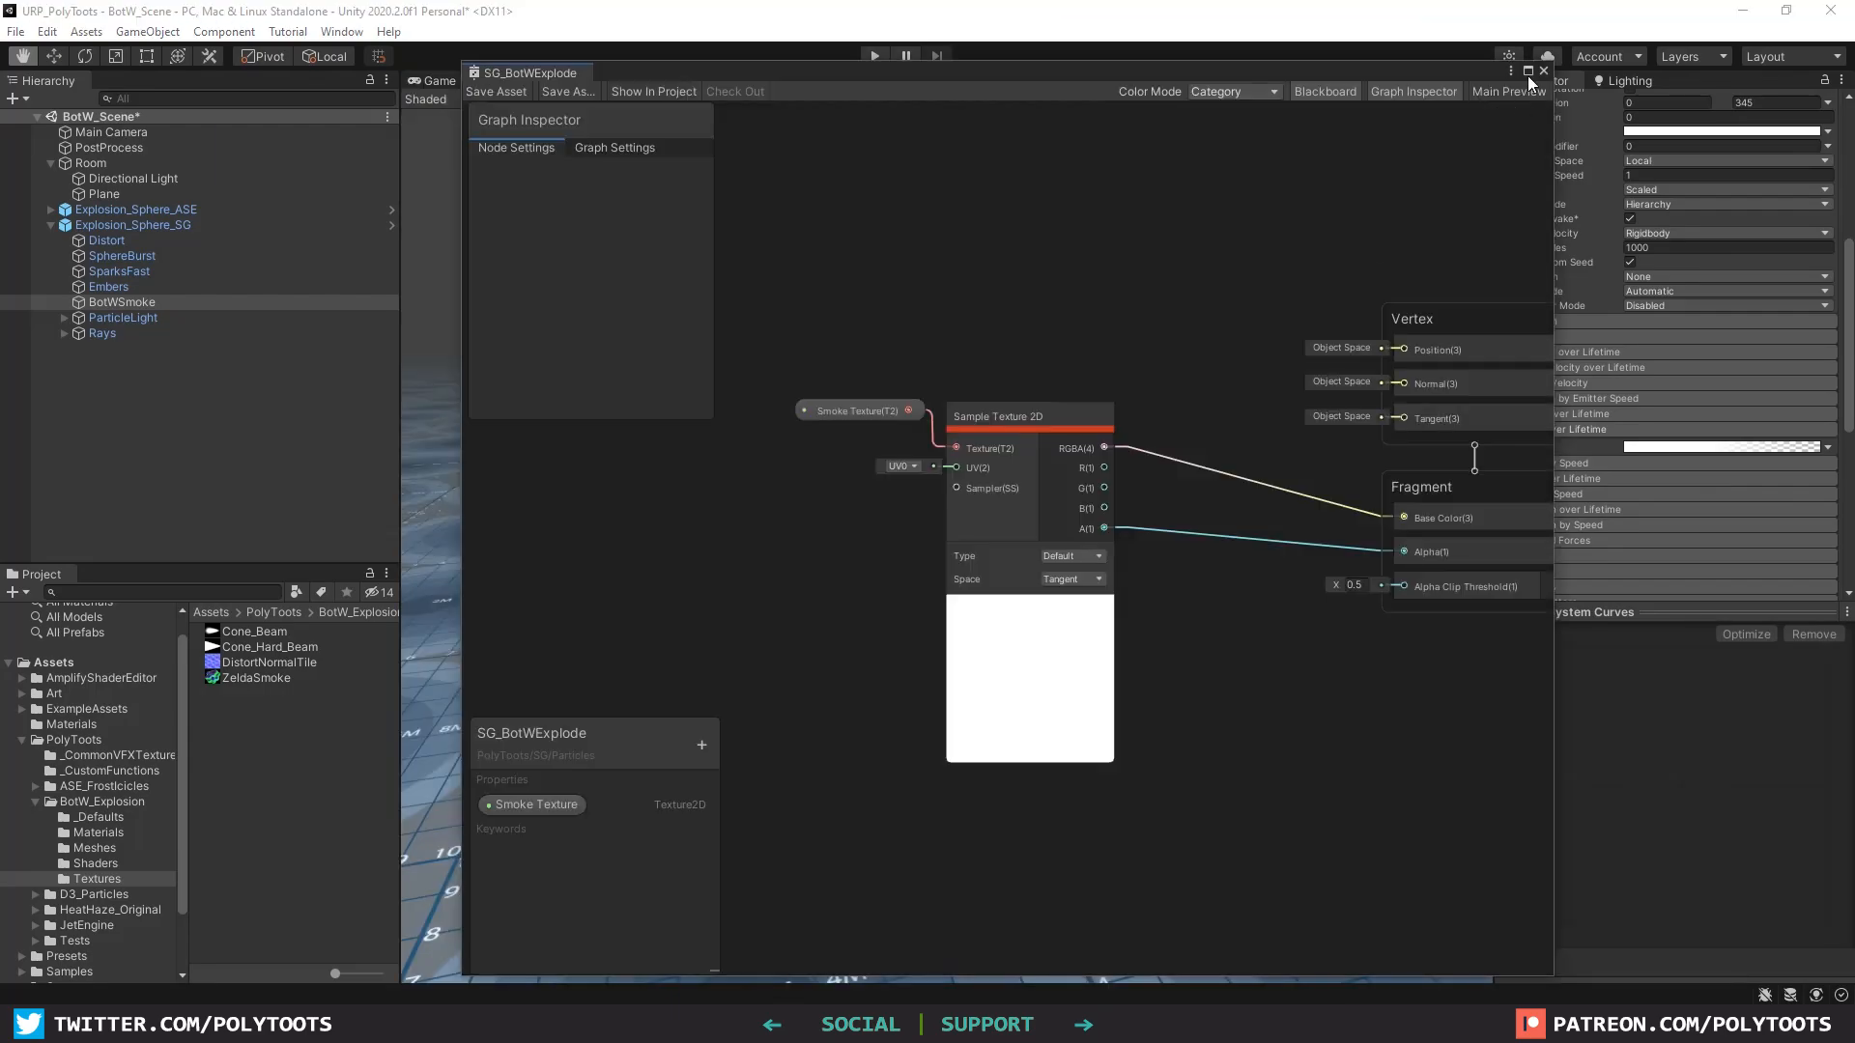
pyautogui.click(1527, 72)
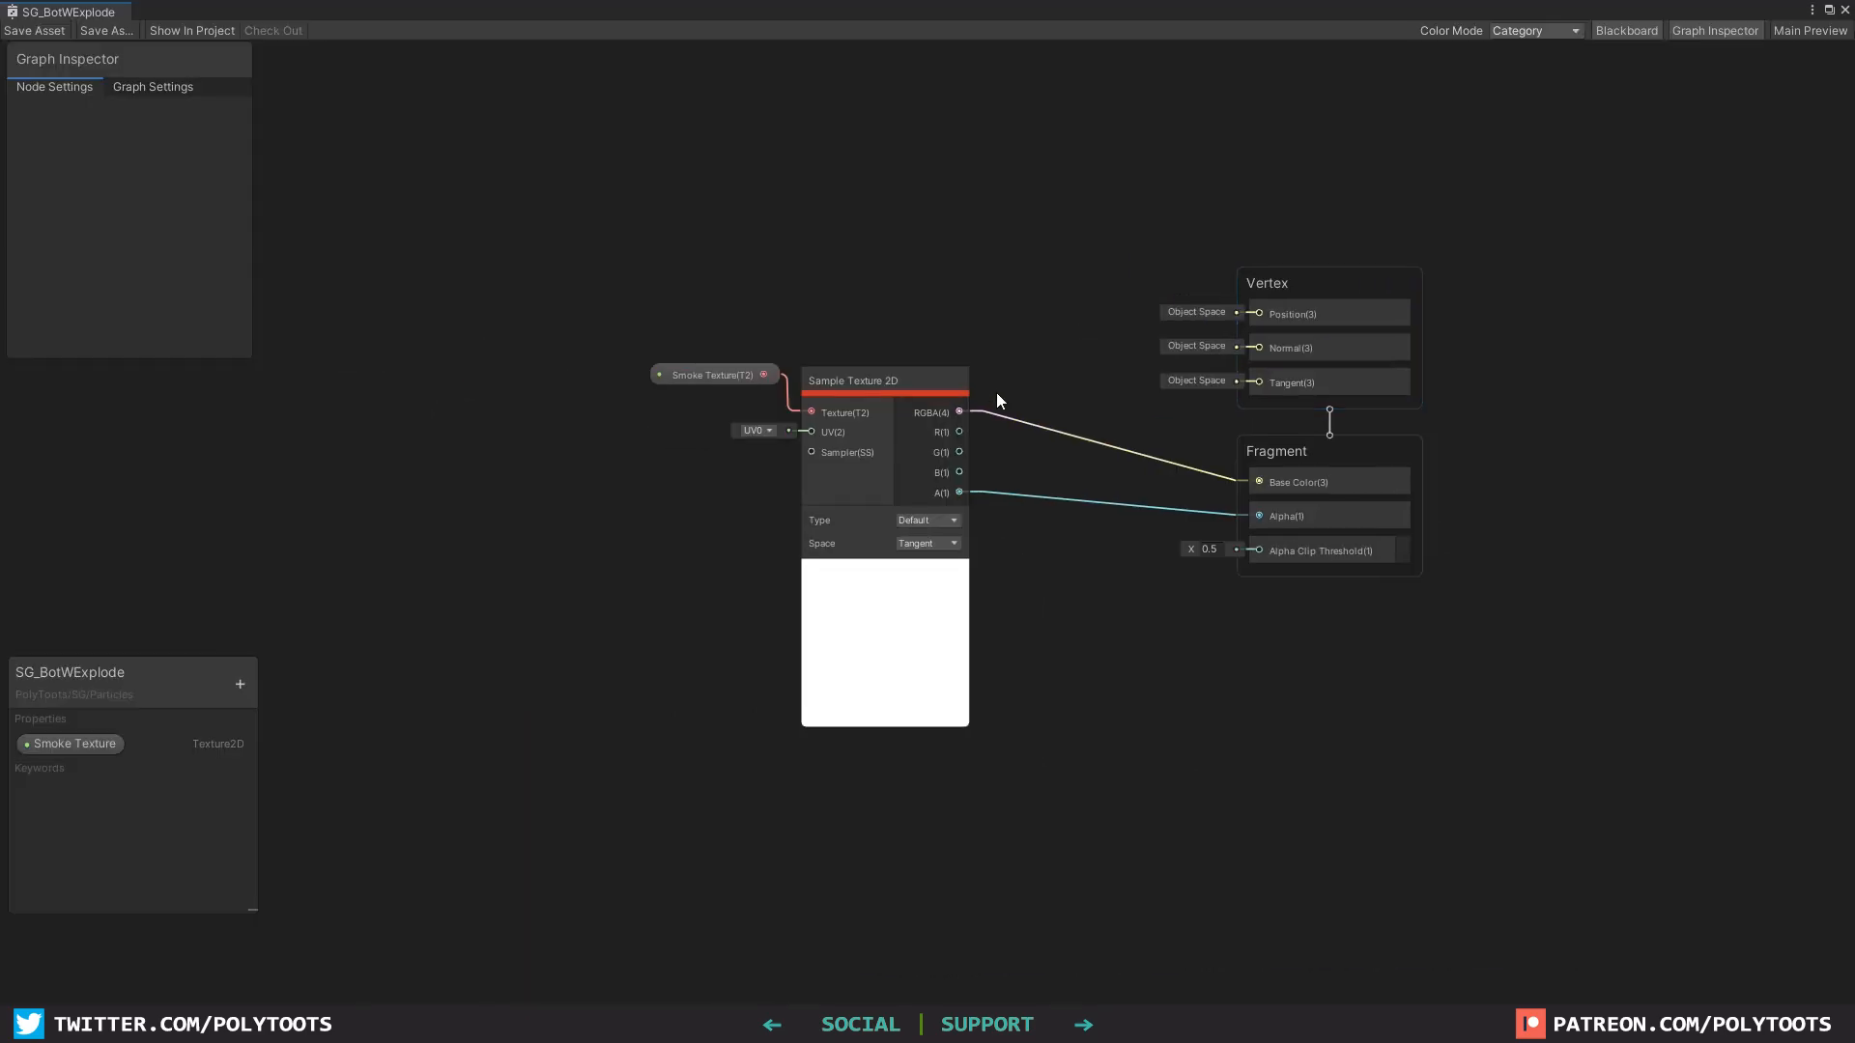
# Step: Set the default texture of the graph's Smoke Texture property to ZeldaSmoke
pyautogui.click(694, 373)
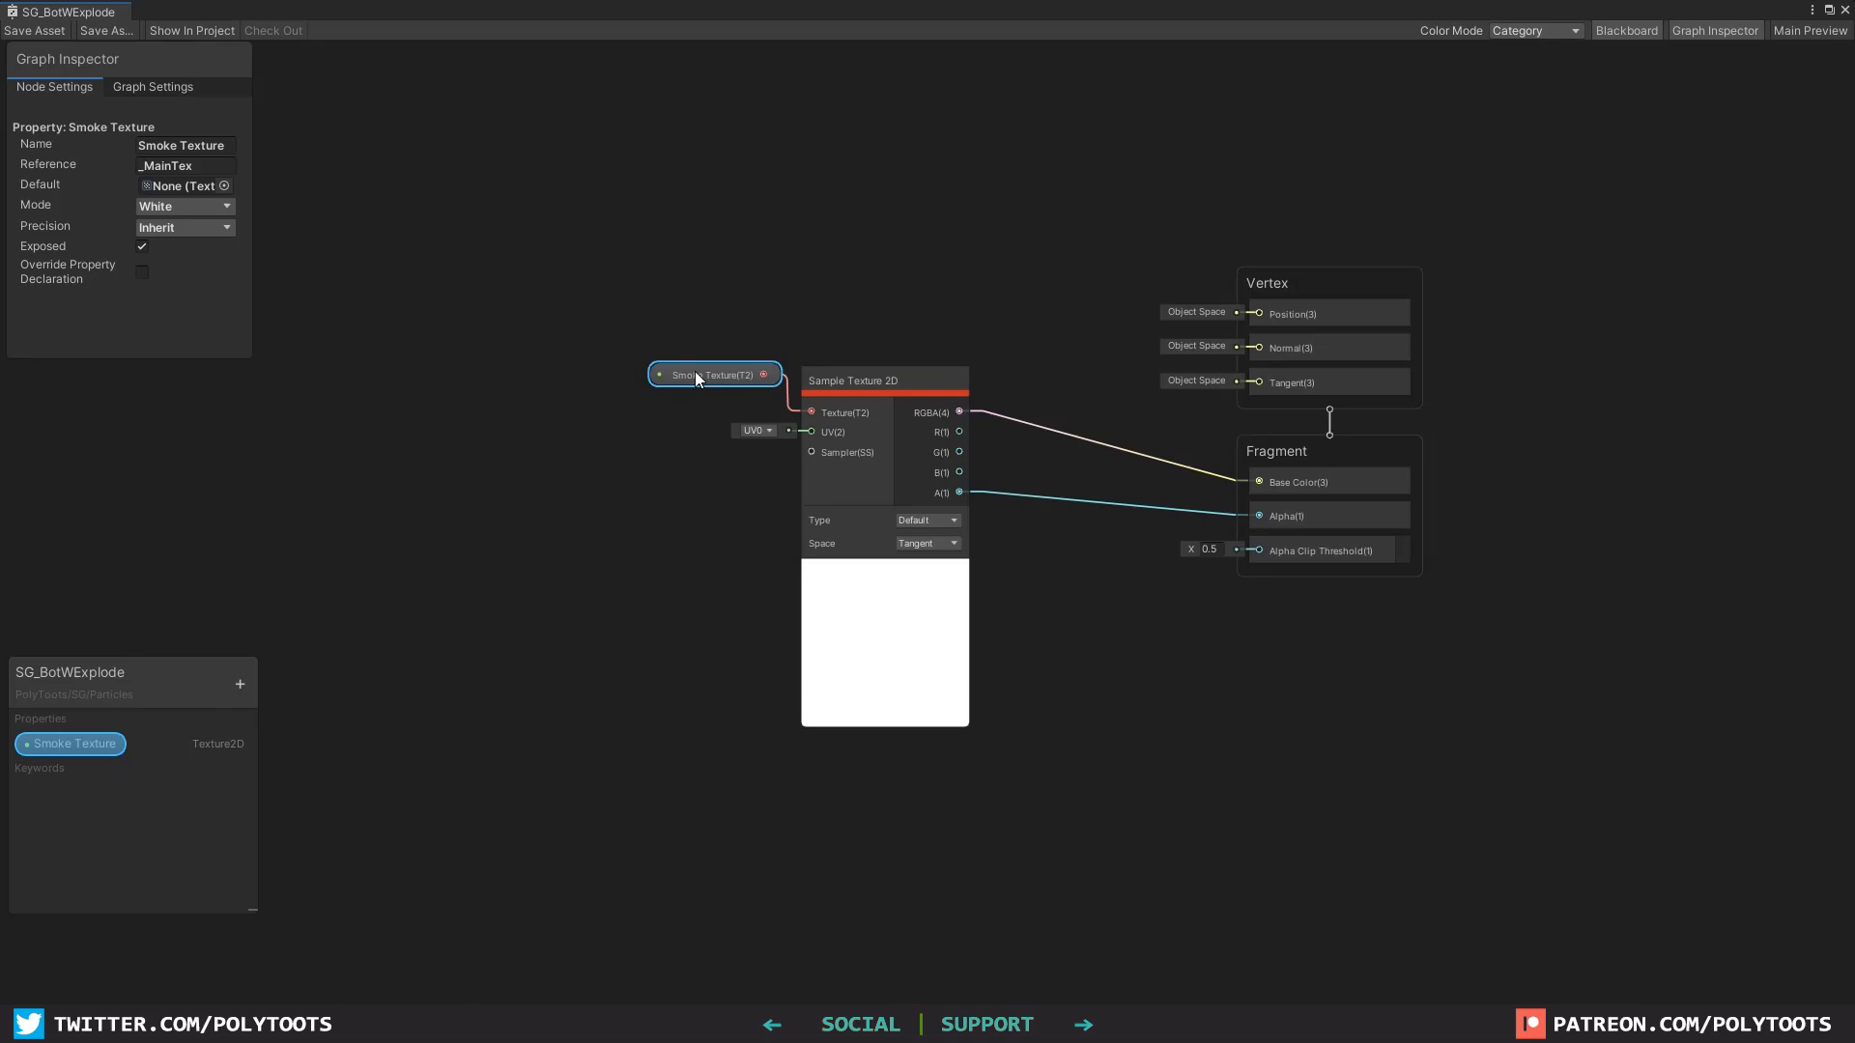
pyautogui.click(224, 185)
pyautogui.write('zelda')
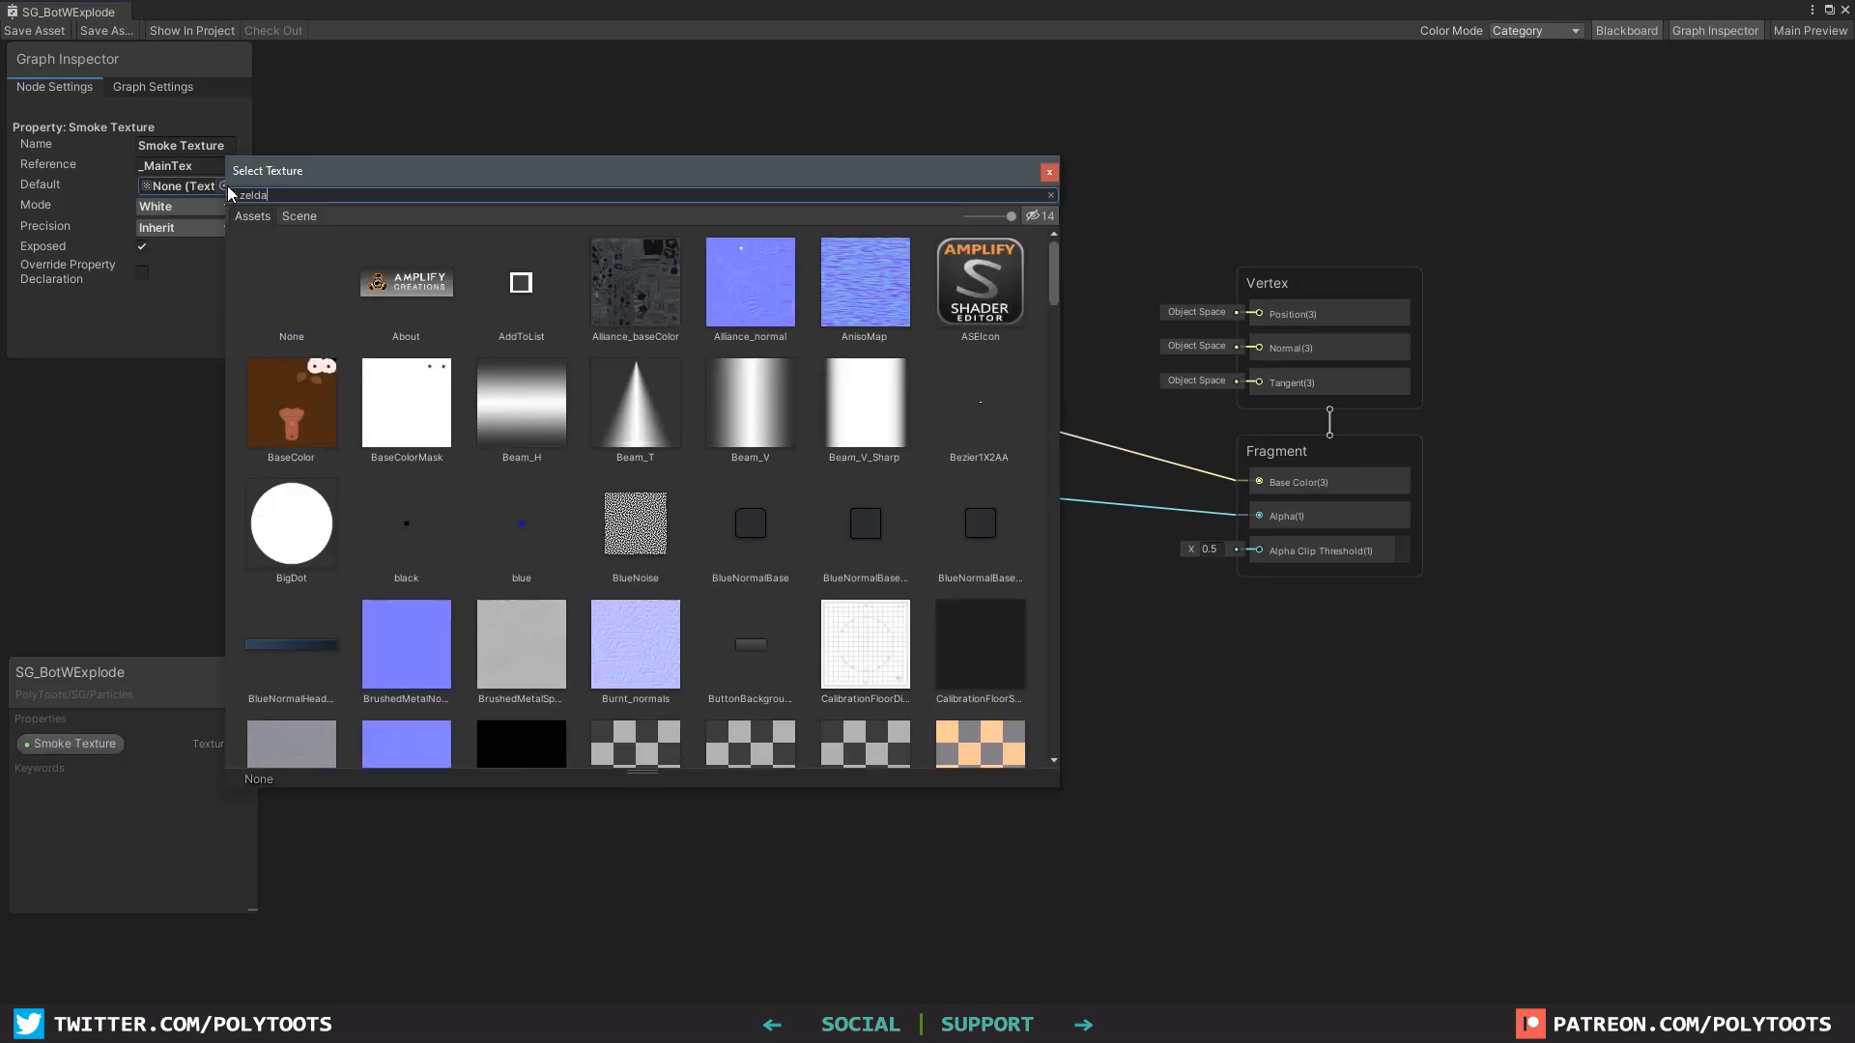
pyautogui.doubleClick(280, 252)
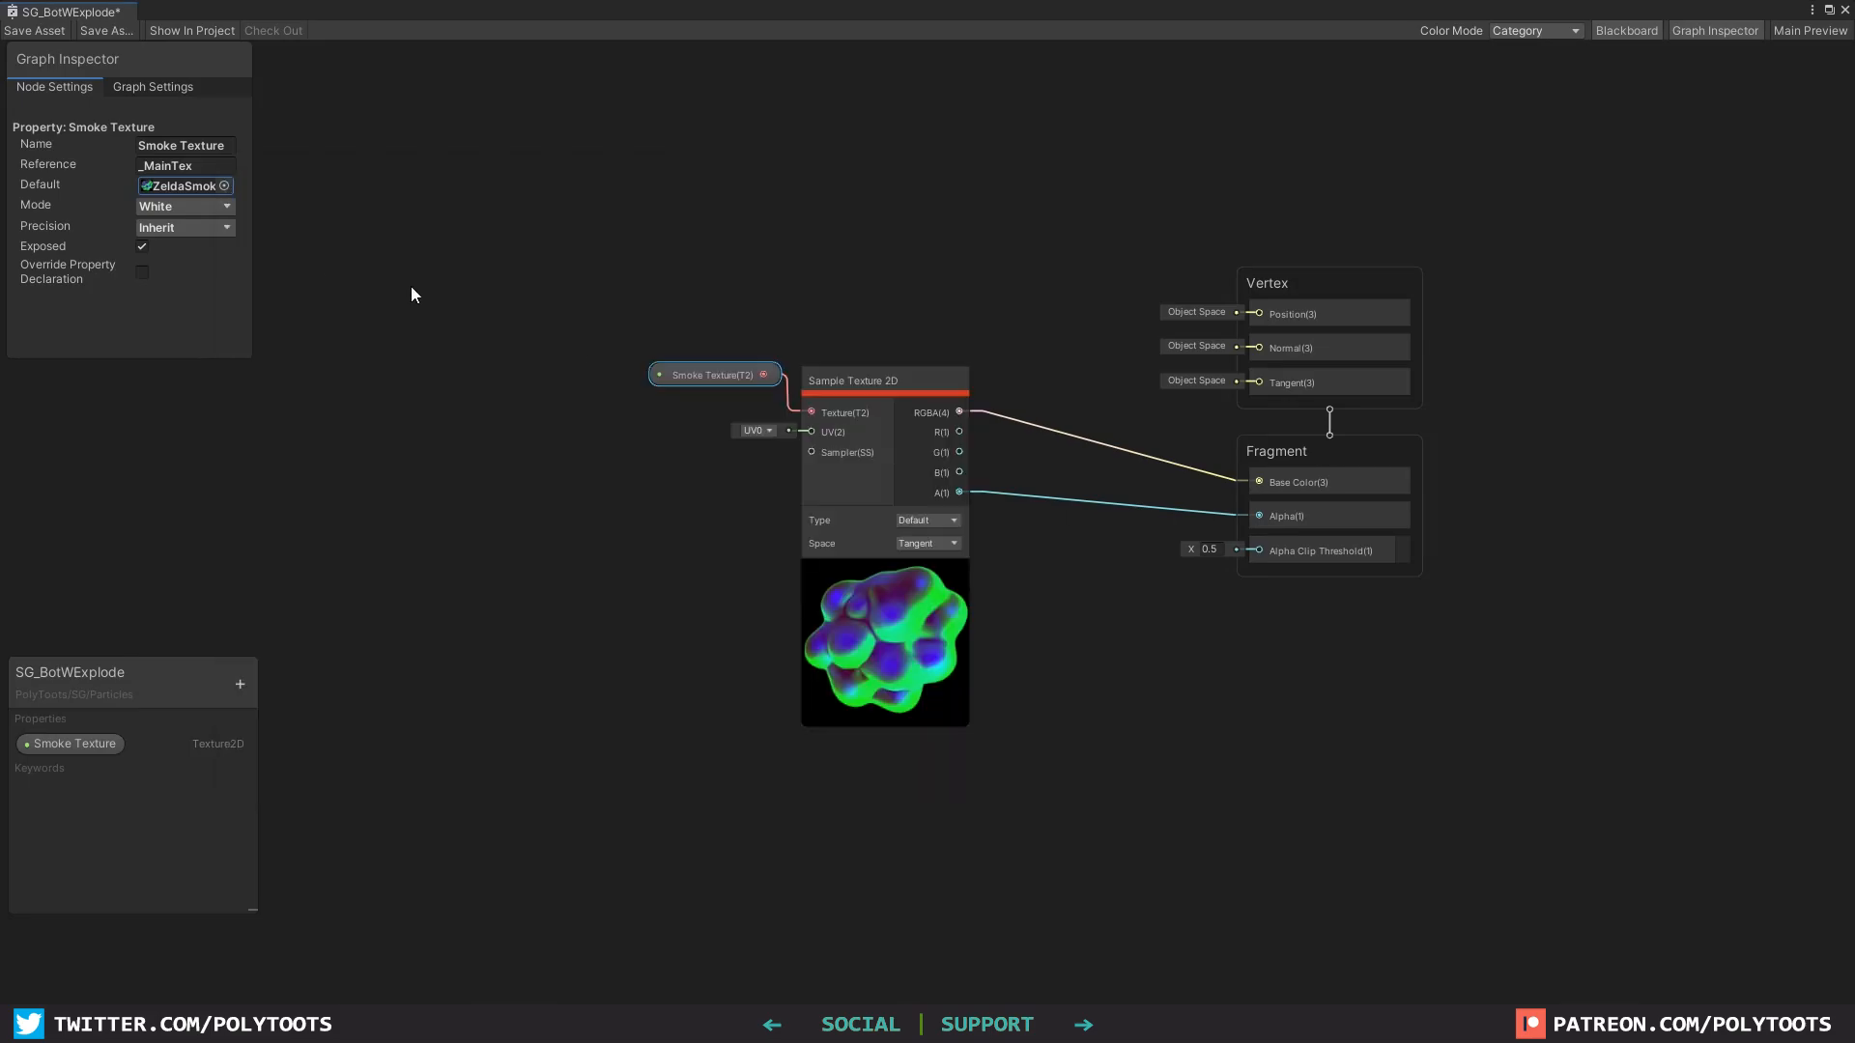
# Step: Move the Smoke Texture and Sample Texture 2D nodes away from the master stack and connect the sample's B output to Alpha
pyautogui.moveTo(878, 473); pyautogui.dragTo(883, 477)
pyautogui.moveTo(764, 367); pyautogui.dragTo(468, 349)
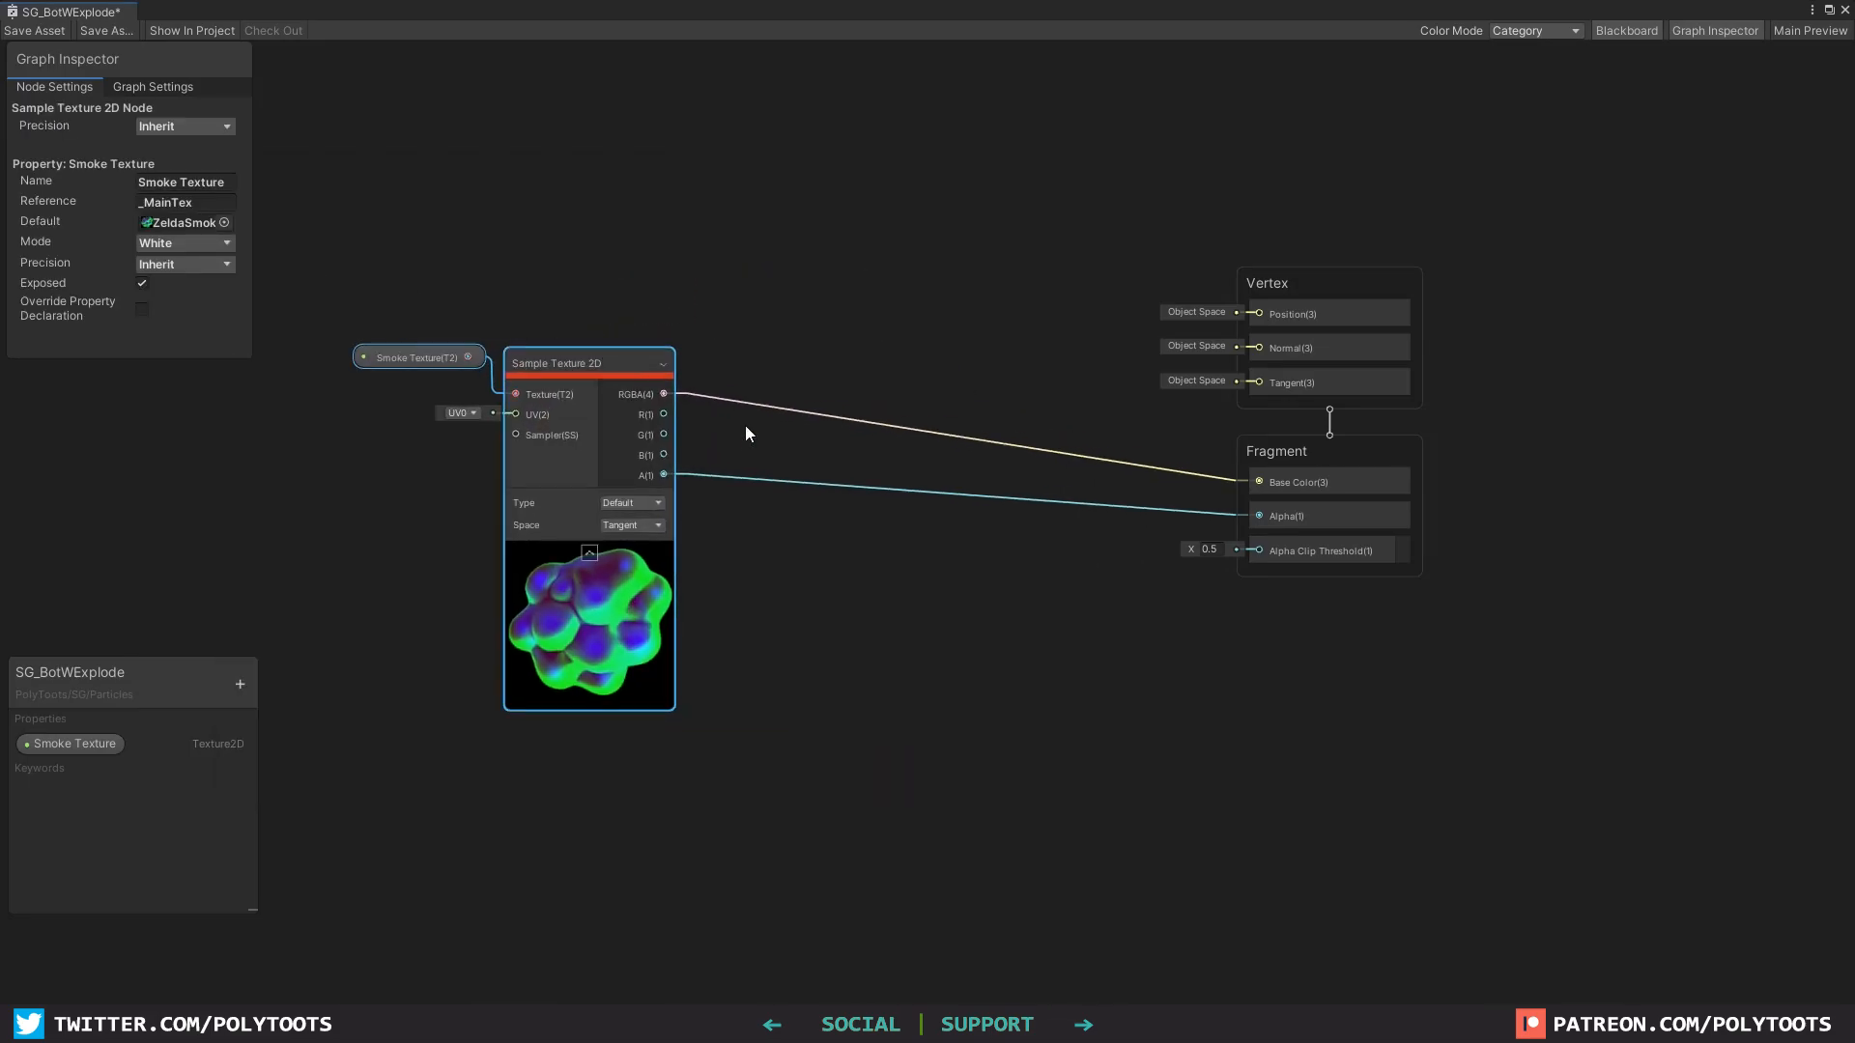
pyautogui.moveTo(786, 435); pyautogui.dragTo(908, 434, button='middle')
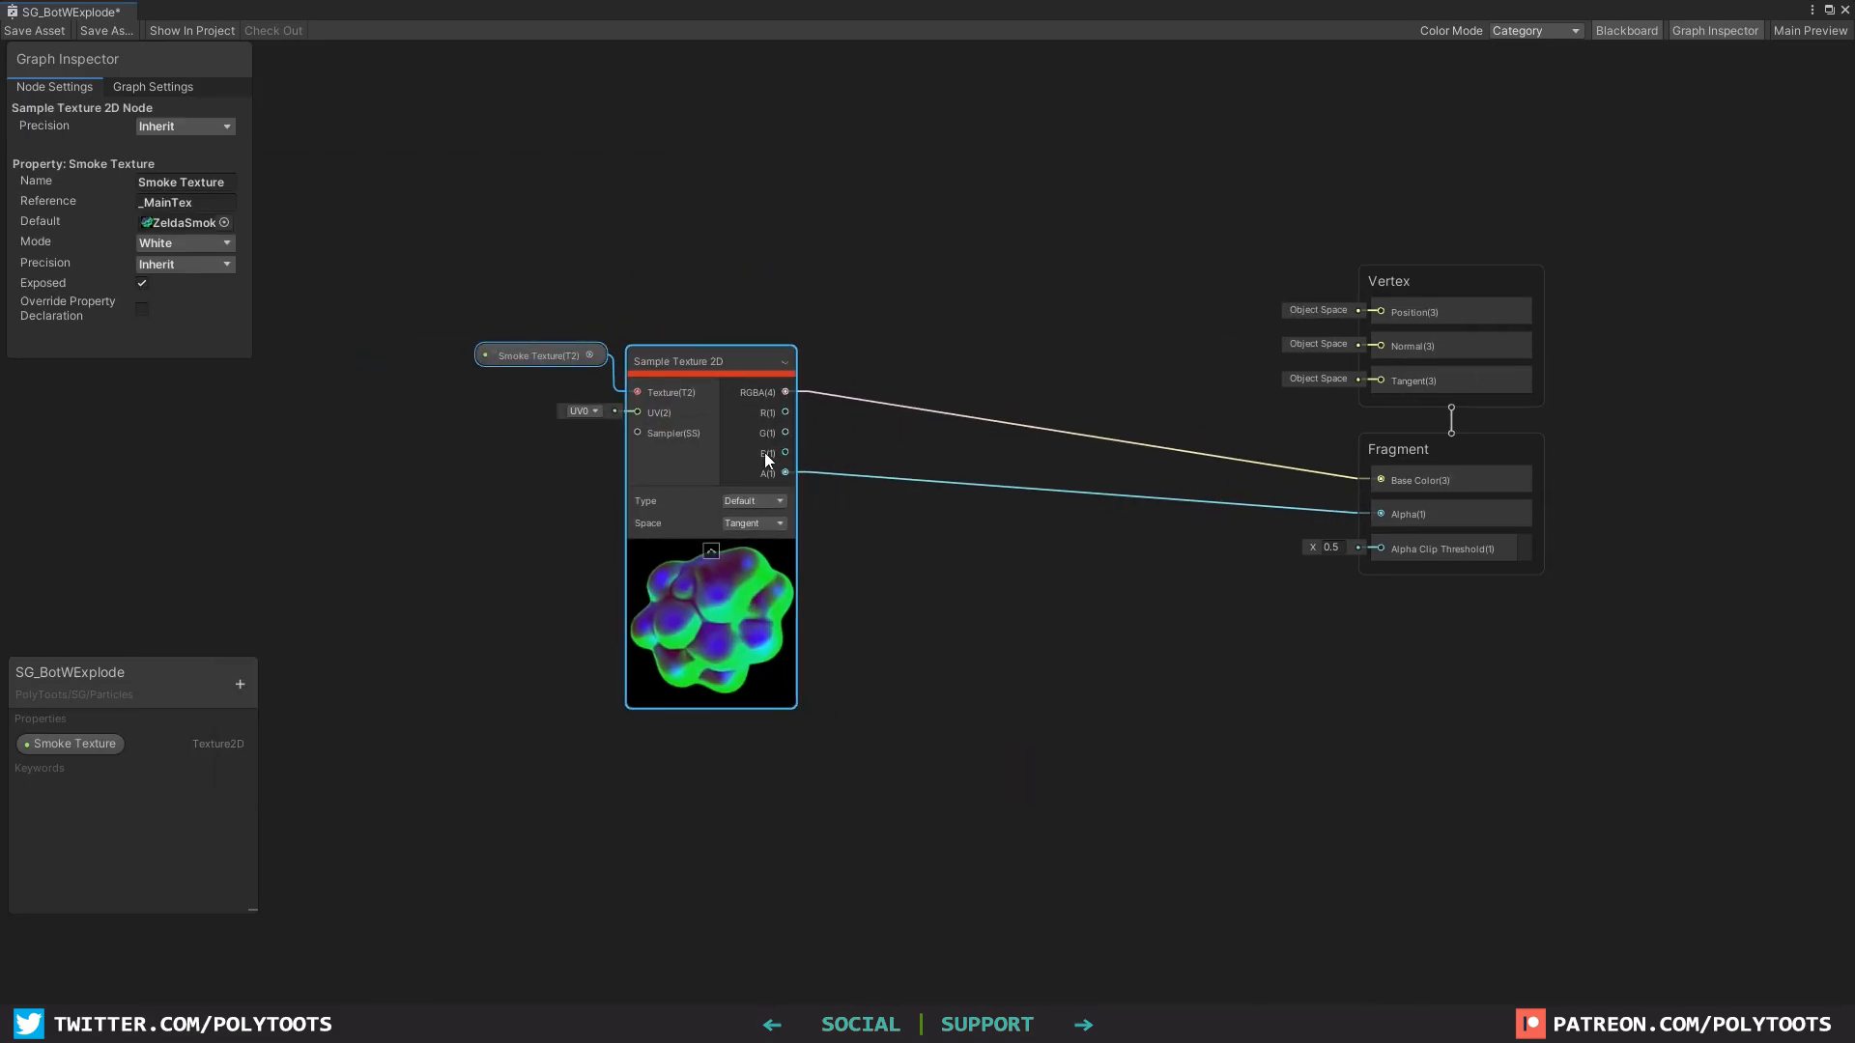
pyautogui.scroll(1, 788, 489)
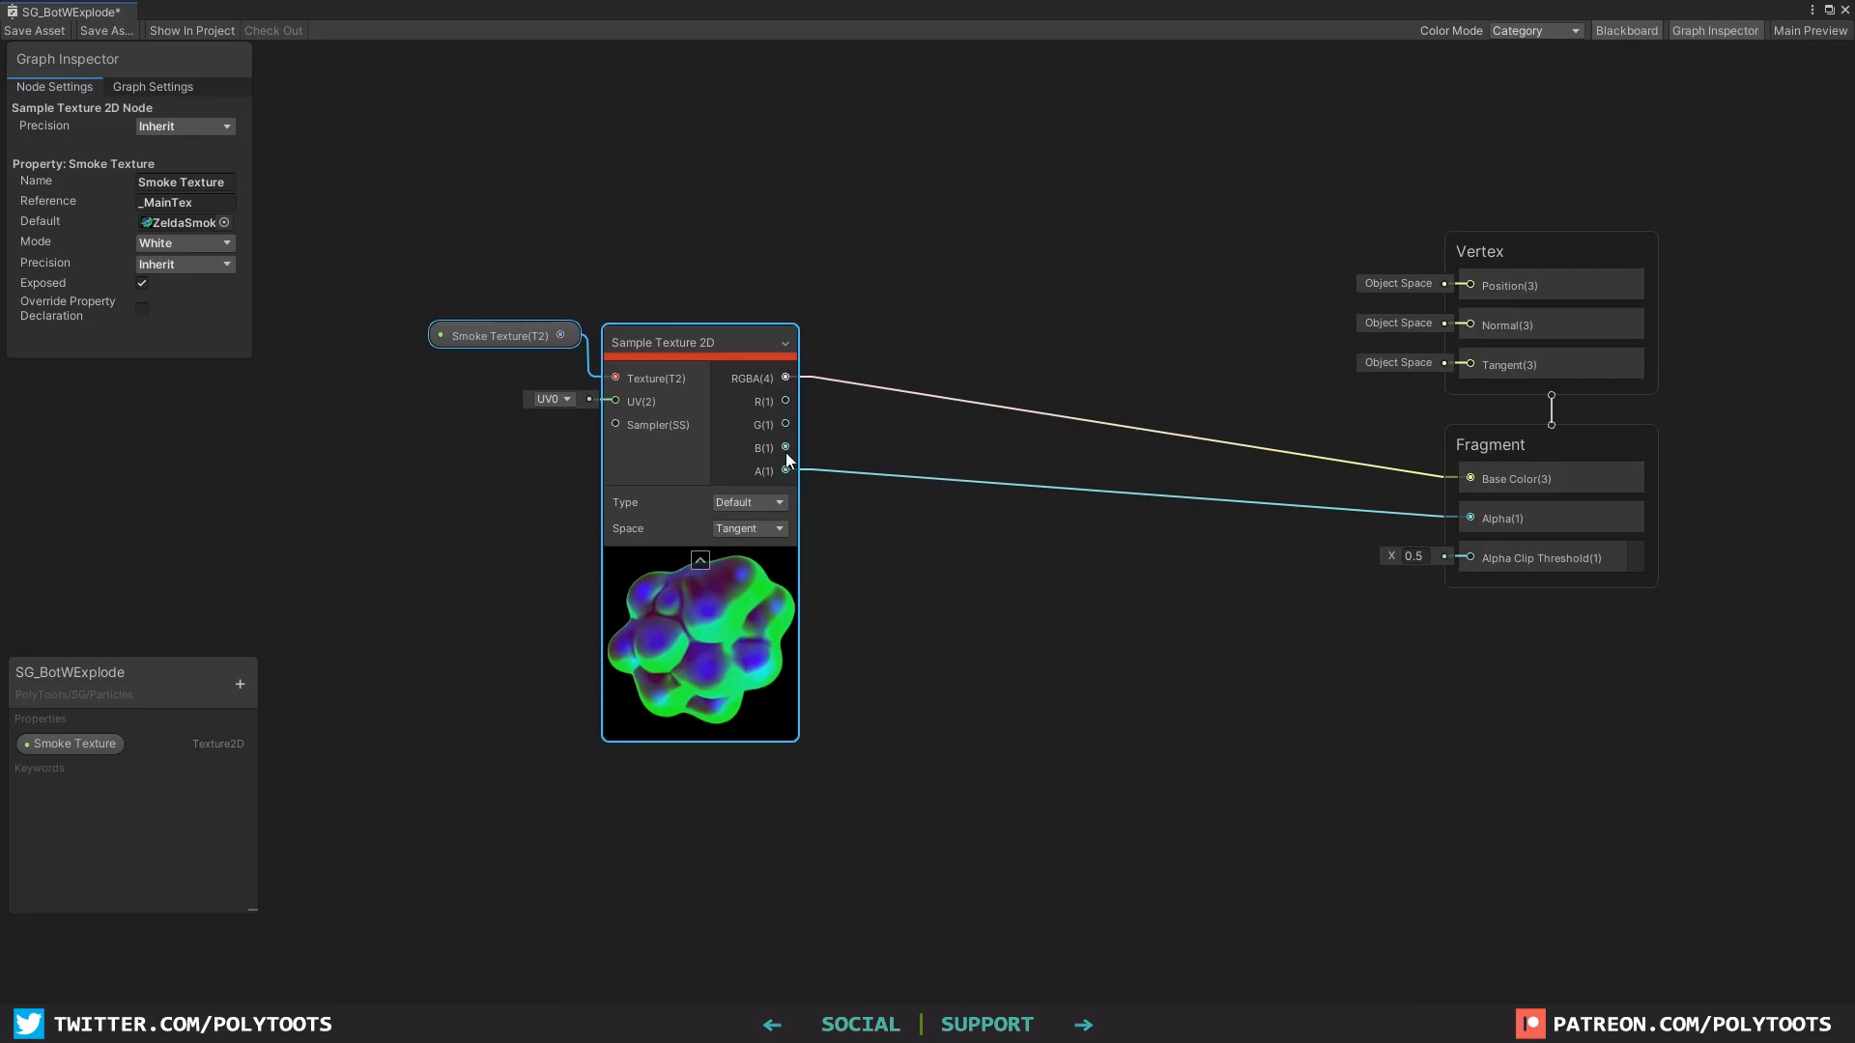
pyautogui.moveTo(786, 448); pyautogui.dragTo(1470, 518)
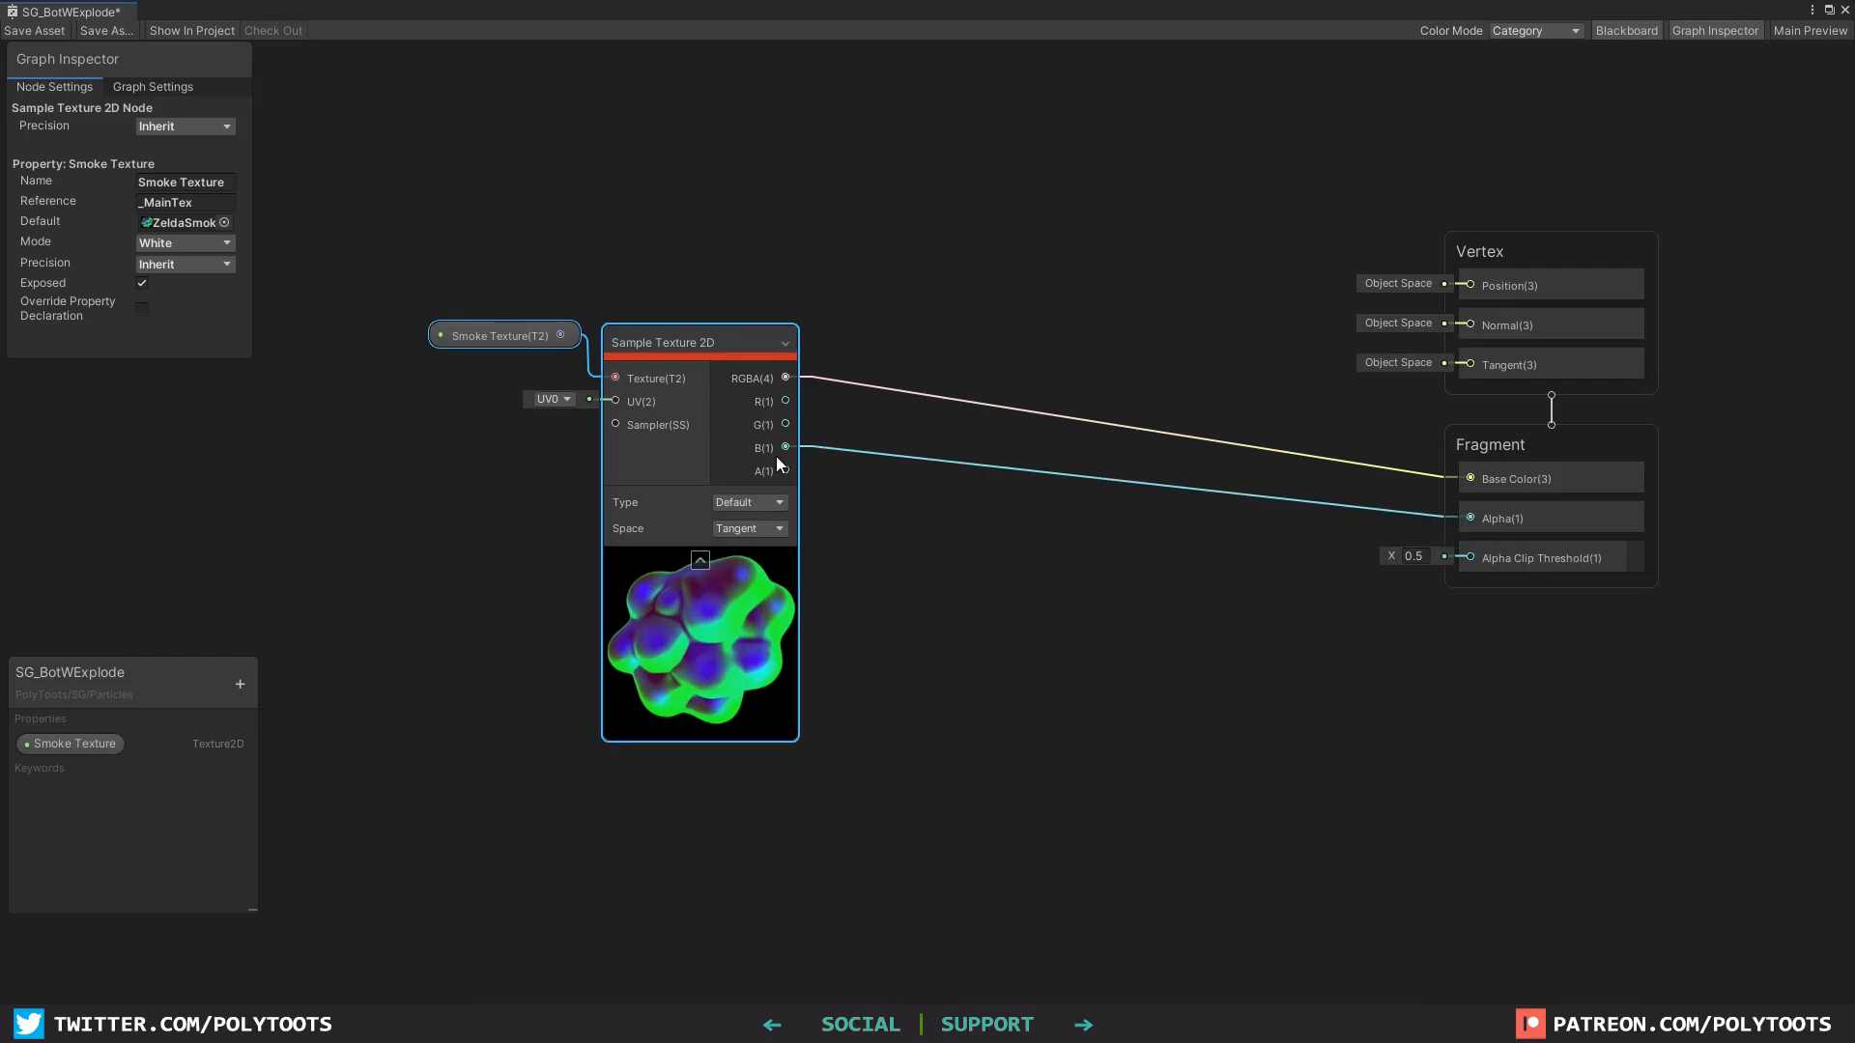
# Step: Reposition the two texture nodes and connect the Sample Texture 2D node's R output to the fragment's Base Color
pyautogui.moveTo(709, 348); pyautogui.dragTo(709, 344)
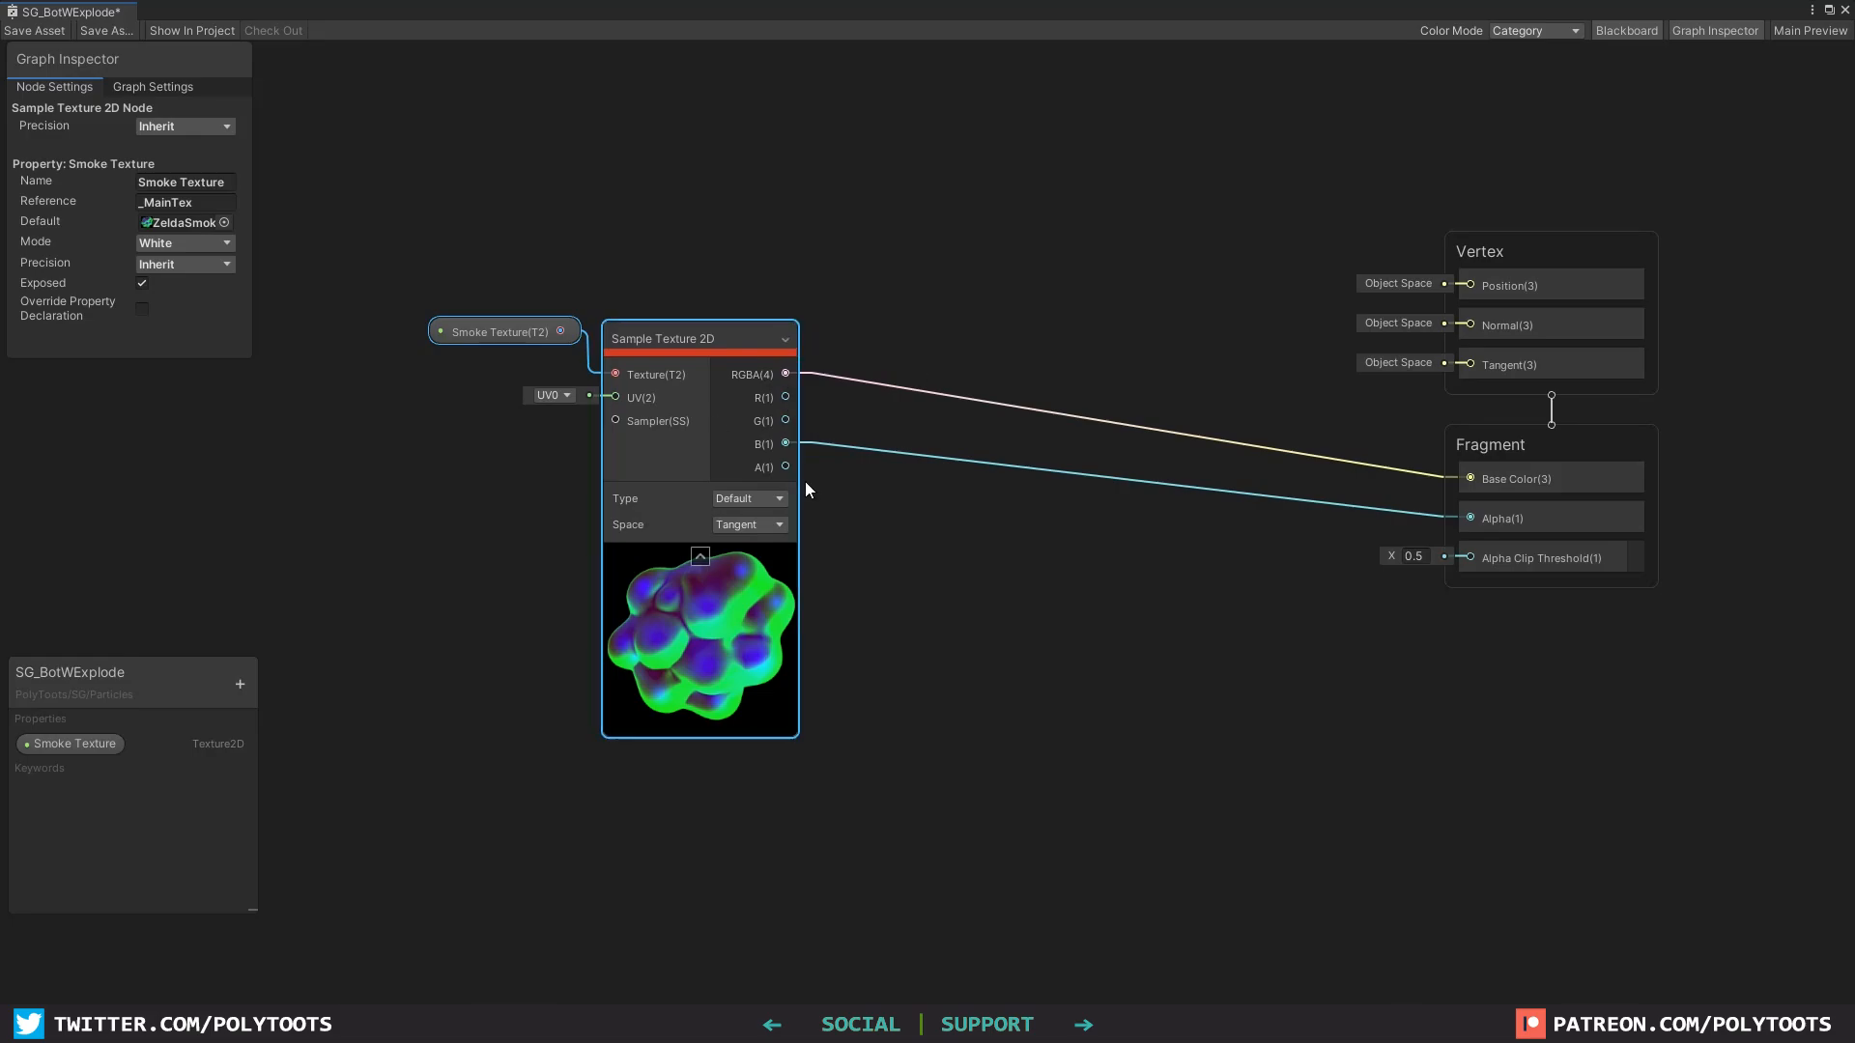
pyautogui.moveTo(742, 343); pyautogui.dragTo(696, 378)
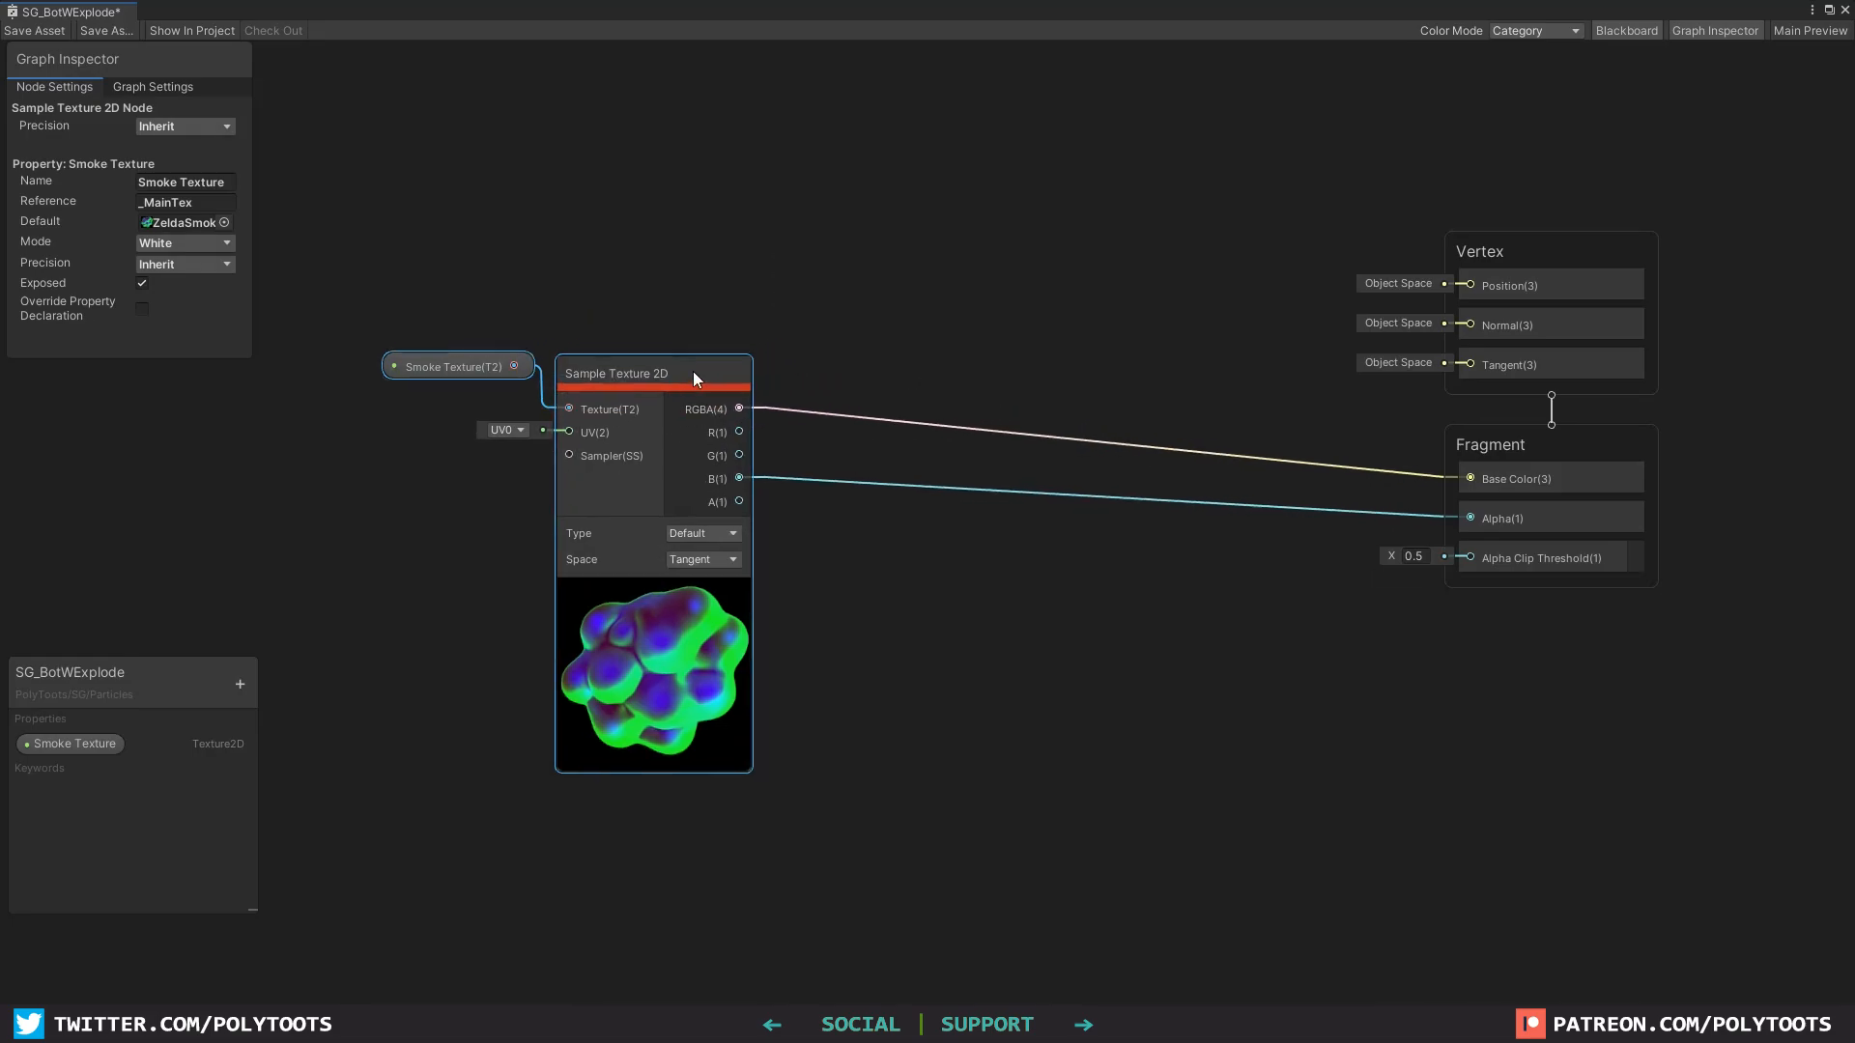
pyautogui.click(887, 291)
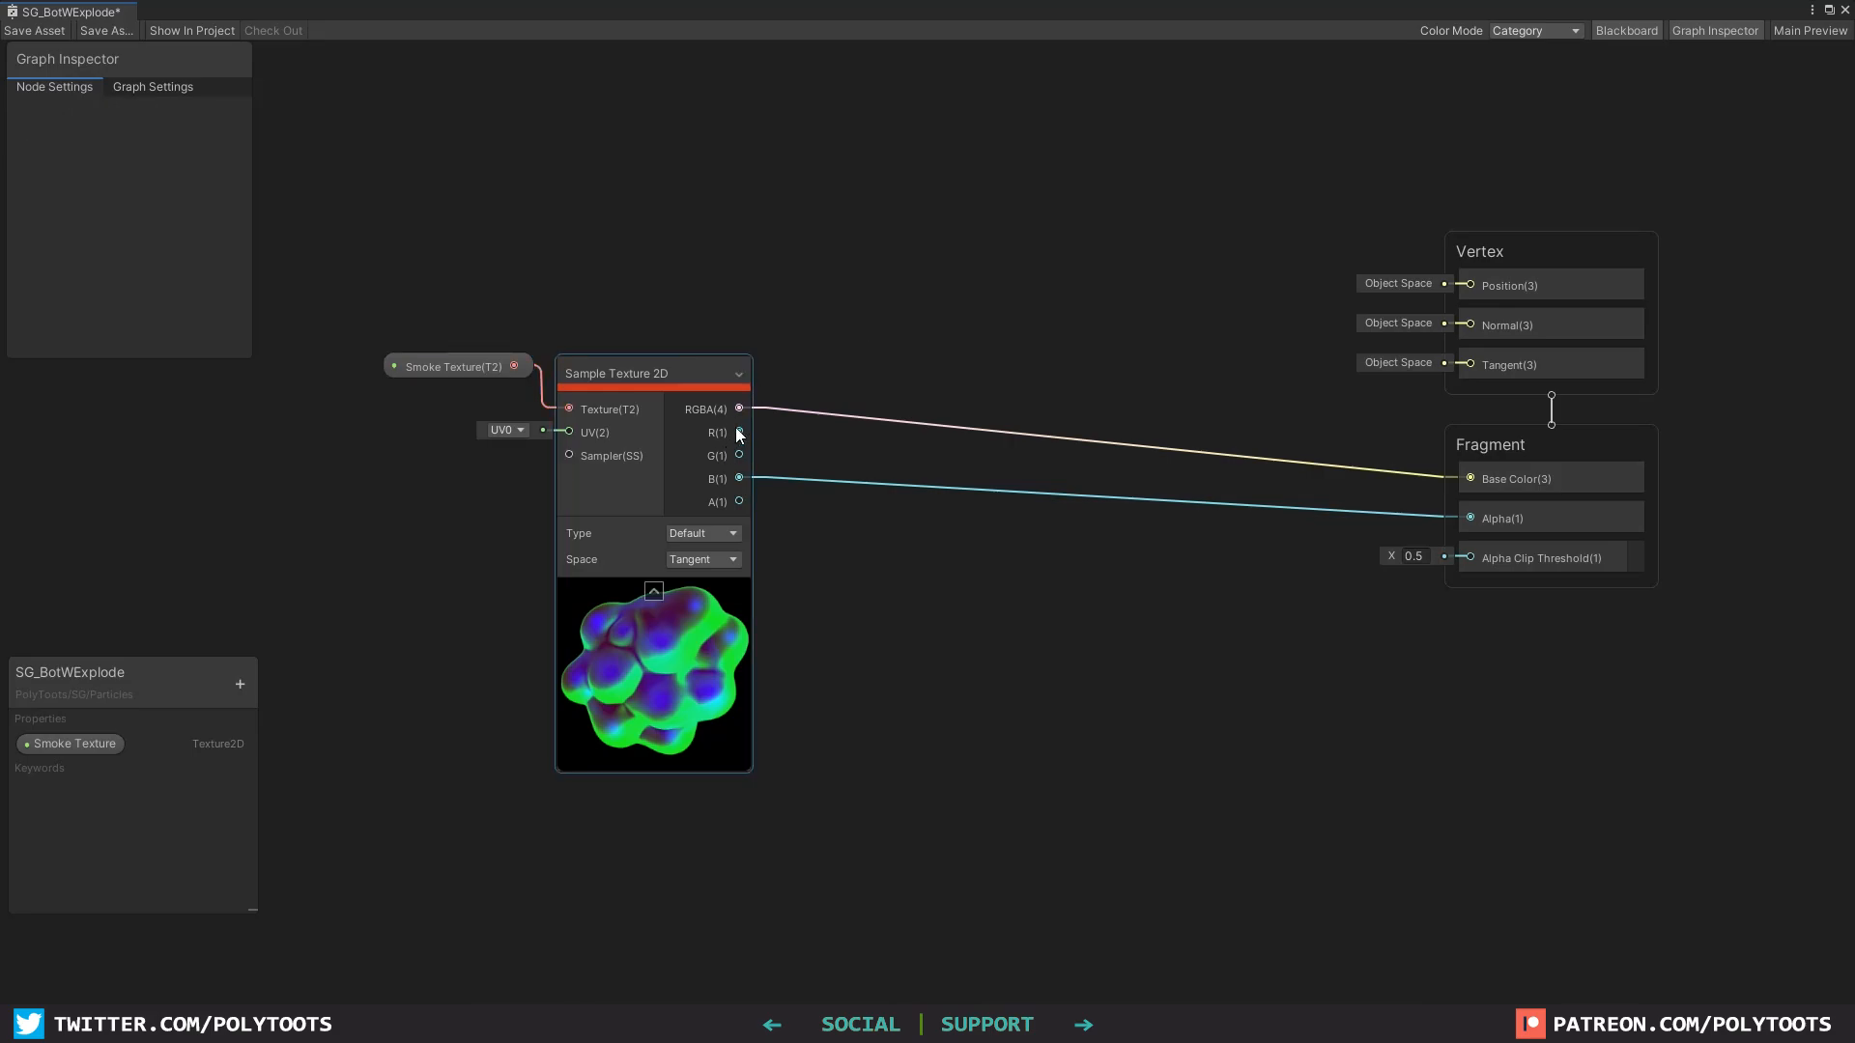
pyautogui.moveTo(739, 432); pyautogui.dragTo(1470, 479)
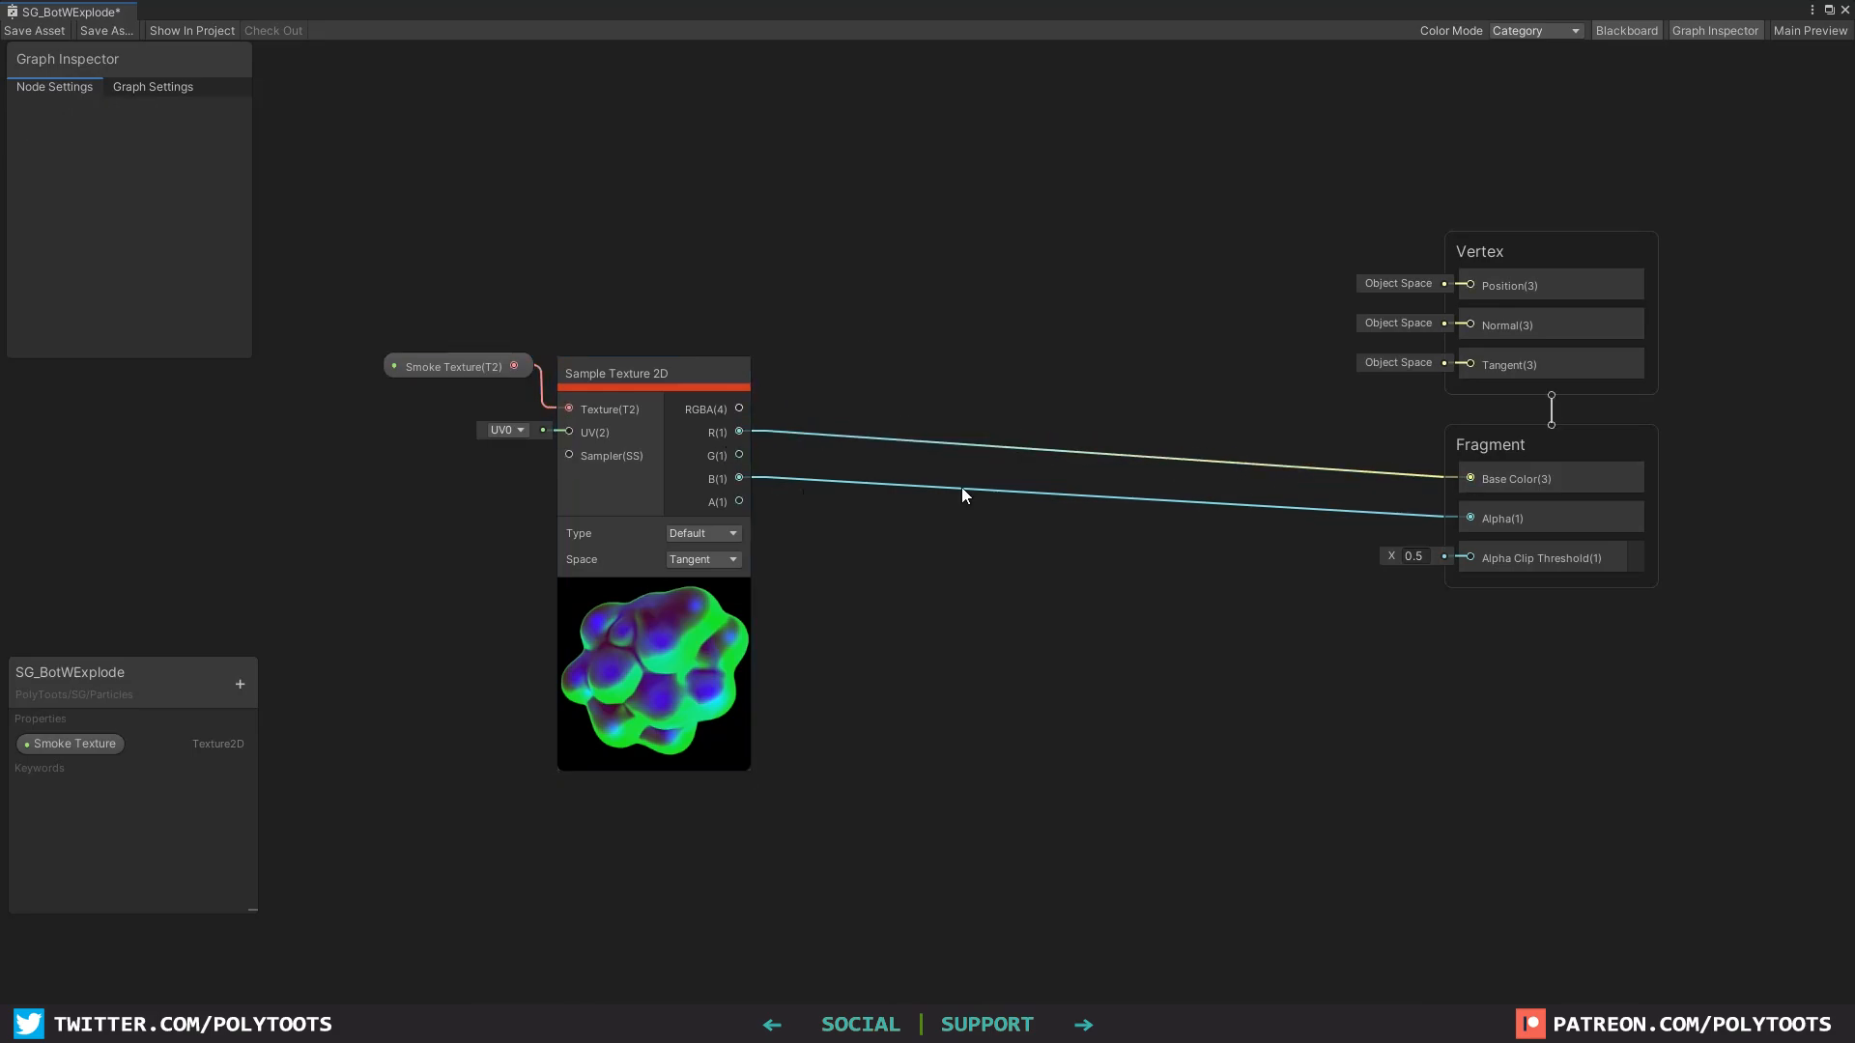
# Step: Add a Vertex Color node and place it beside the lower half of the Sample Texture 2D node
pyautogui.press('space')
pyautogui.write('ver')
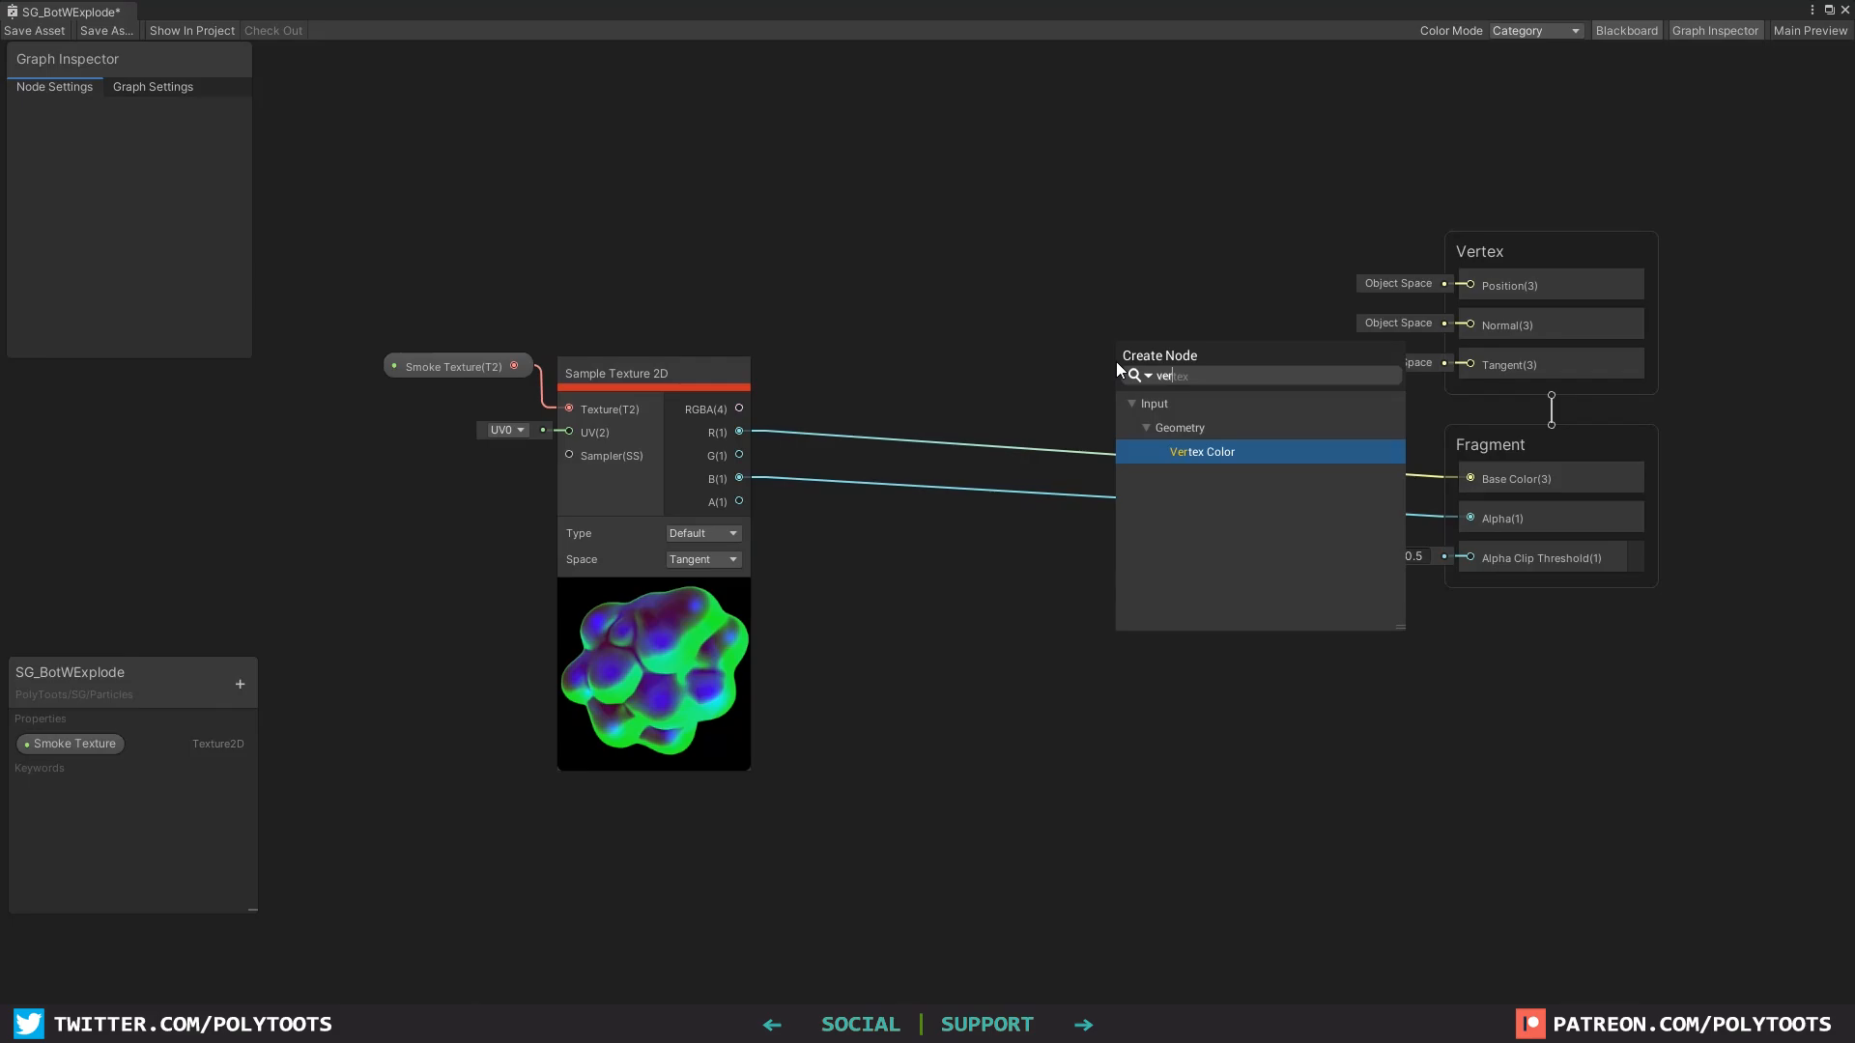
pyautogui.press('Return')
pyautogui.moveTo(1204, 395); pyautogui.dragTo(855, 550)
pyautogui.click(1087, 640)
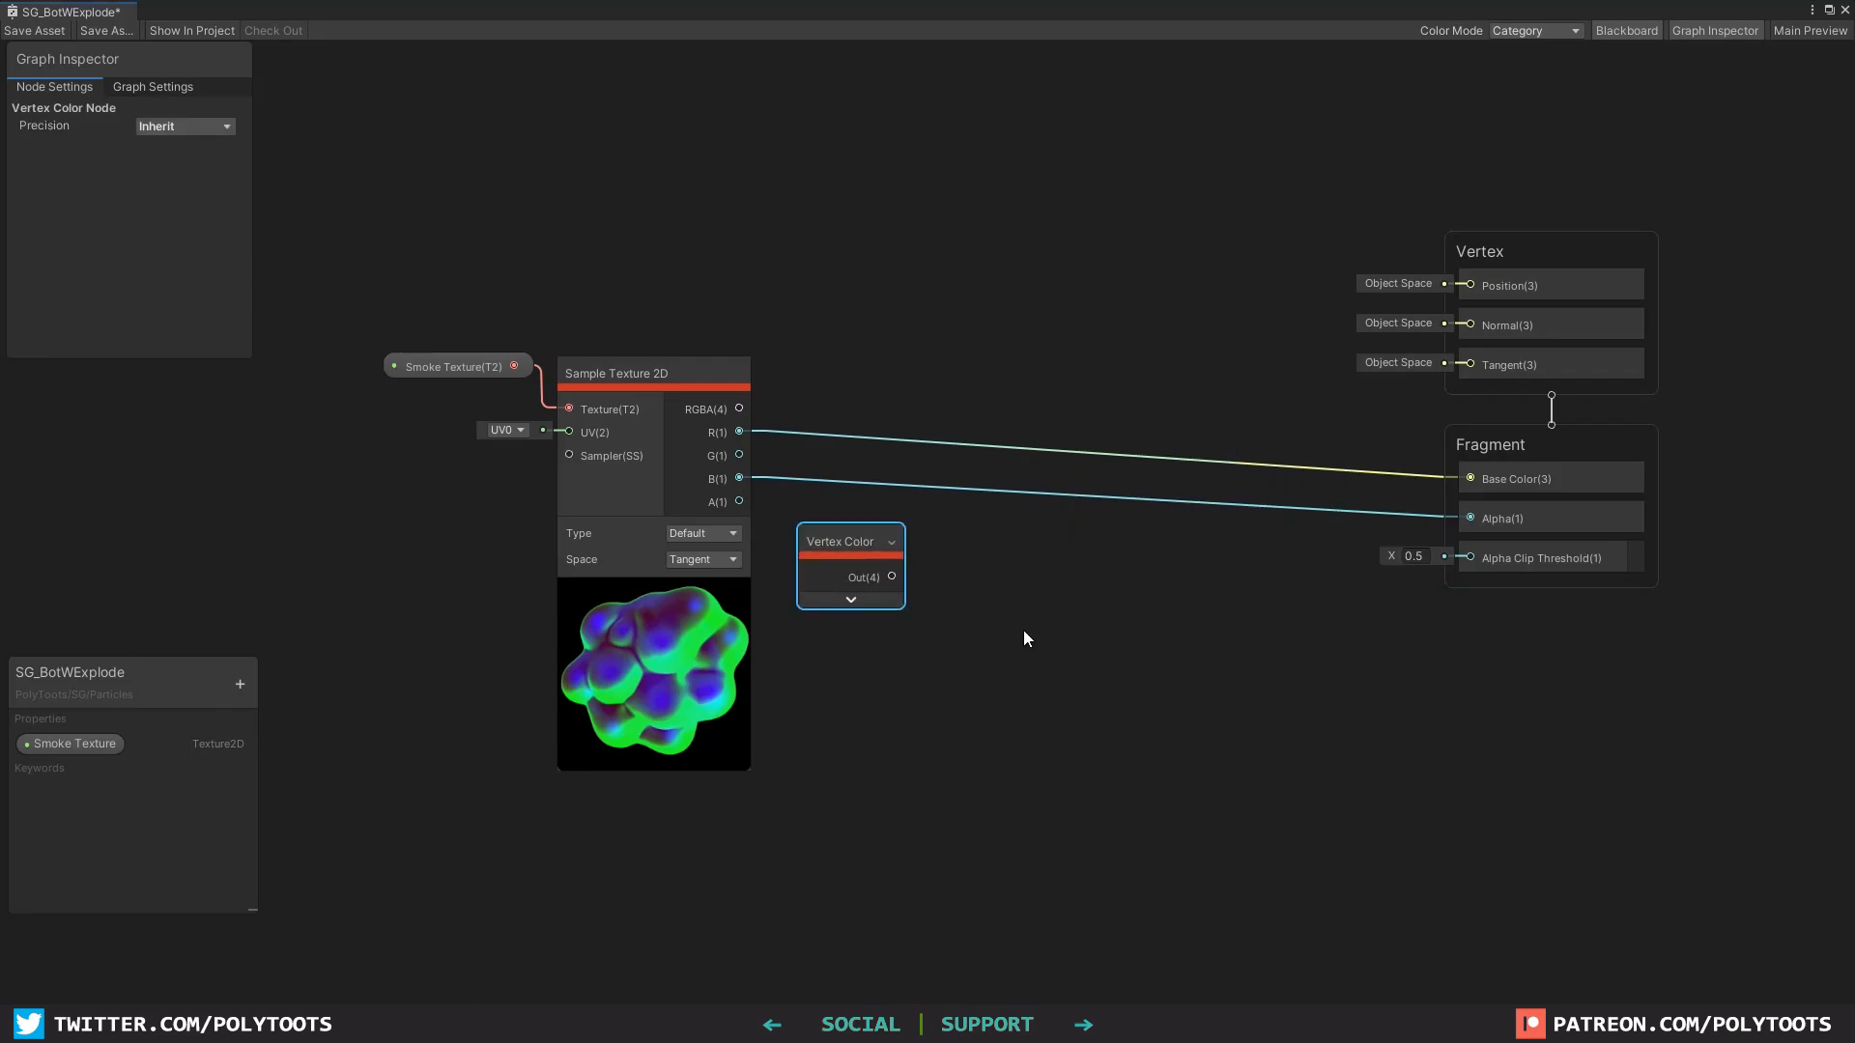
# Step: Add a Split node and place it beside the Vertex Color node
pyautogui.click(1026, 639)
pyautogui.press('space')
pyautogui.write('split')
pyautogui.press('Return')
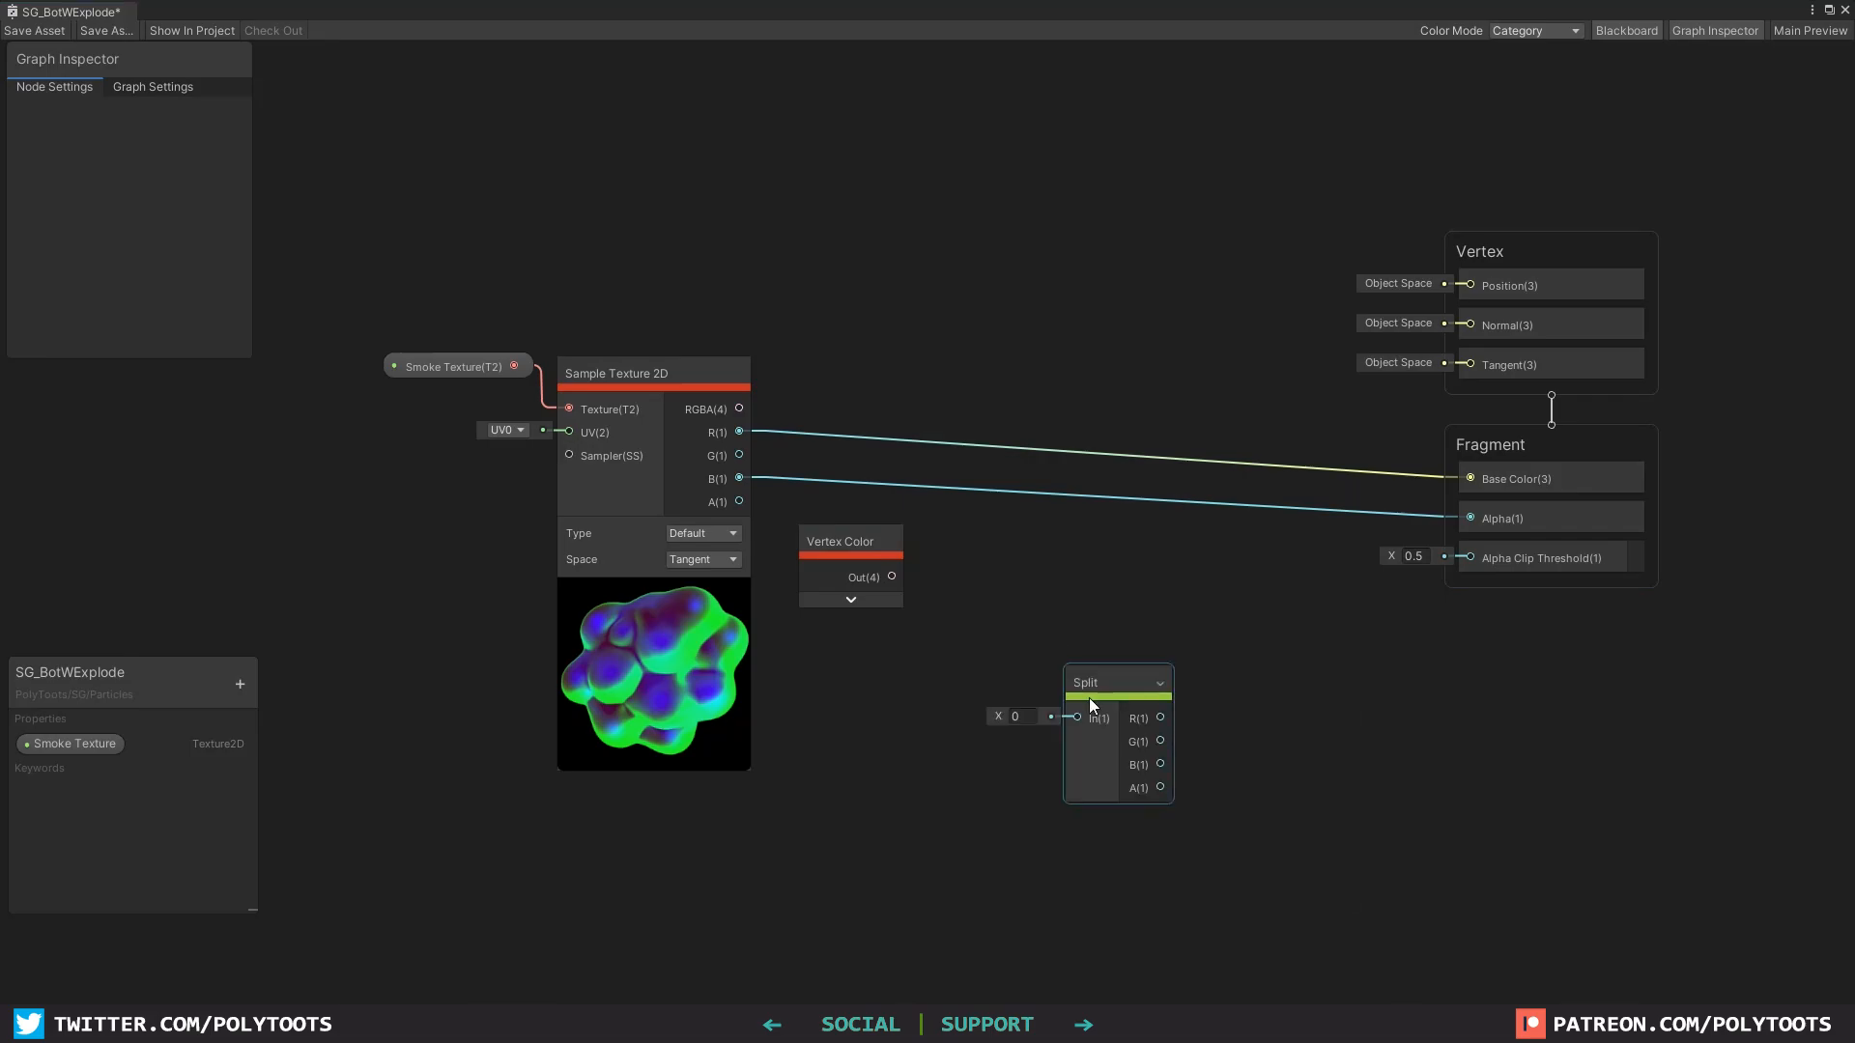
pyautogui.moveTo(1092, 703); pyautogui.dragTo(1045, 608)
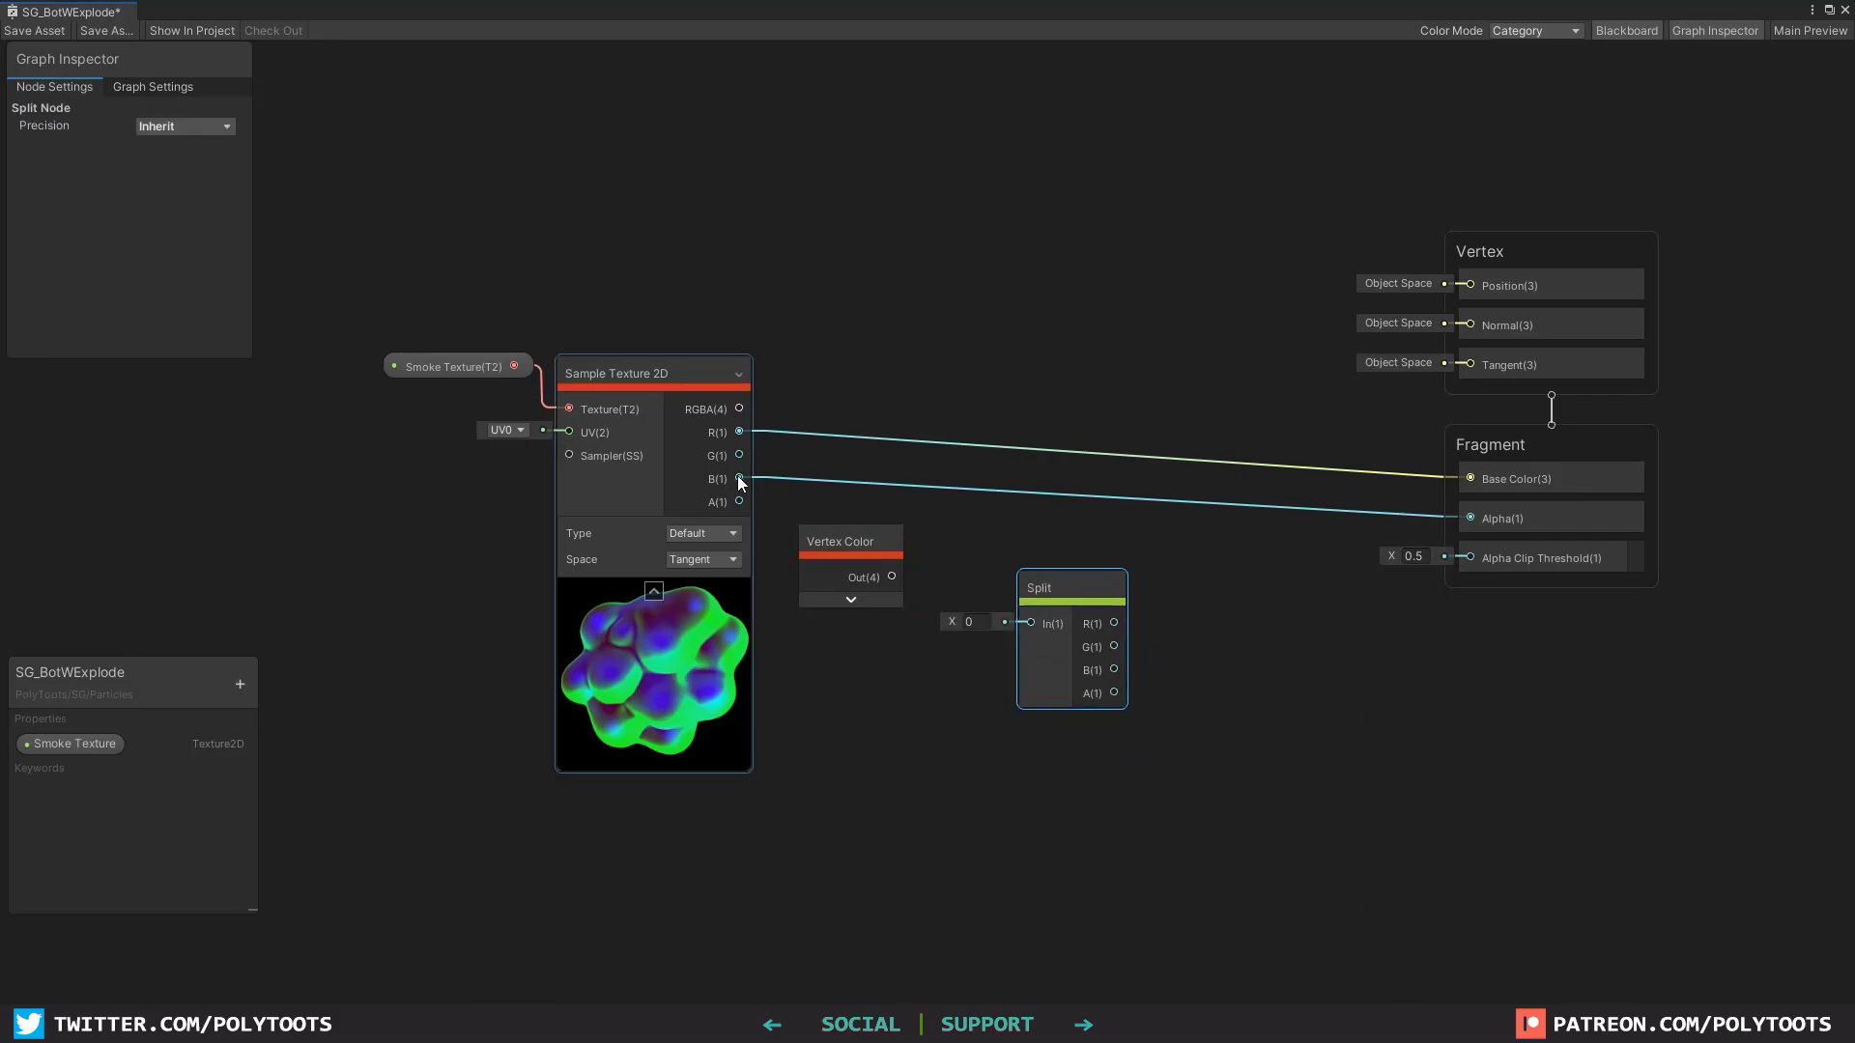
# Step: Move the Sample Texture 2D and Smoke Texture nodes higher, and connect the Vertex Color output to the Split node's input
pyautogui.moveTo(738, 475); pyautogui.dragTo(733, 425)
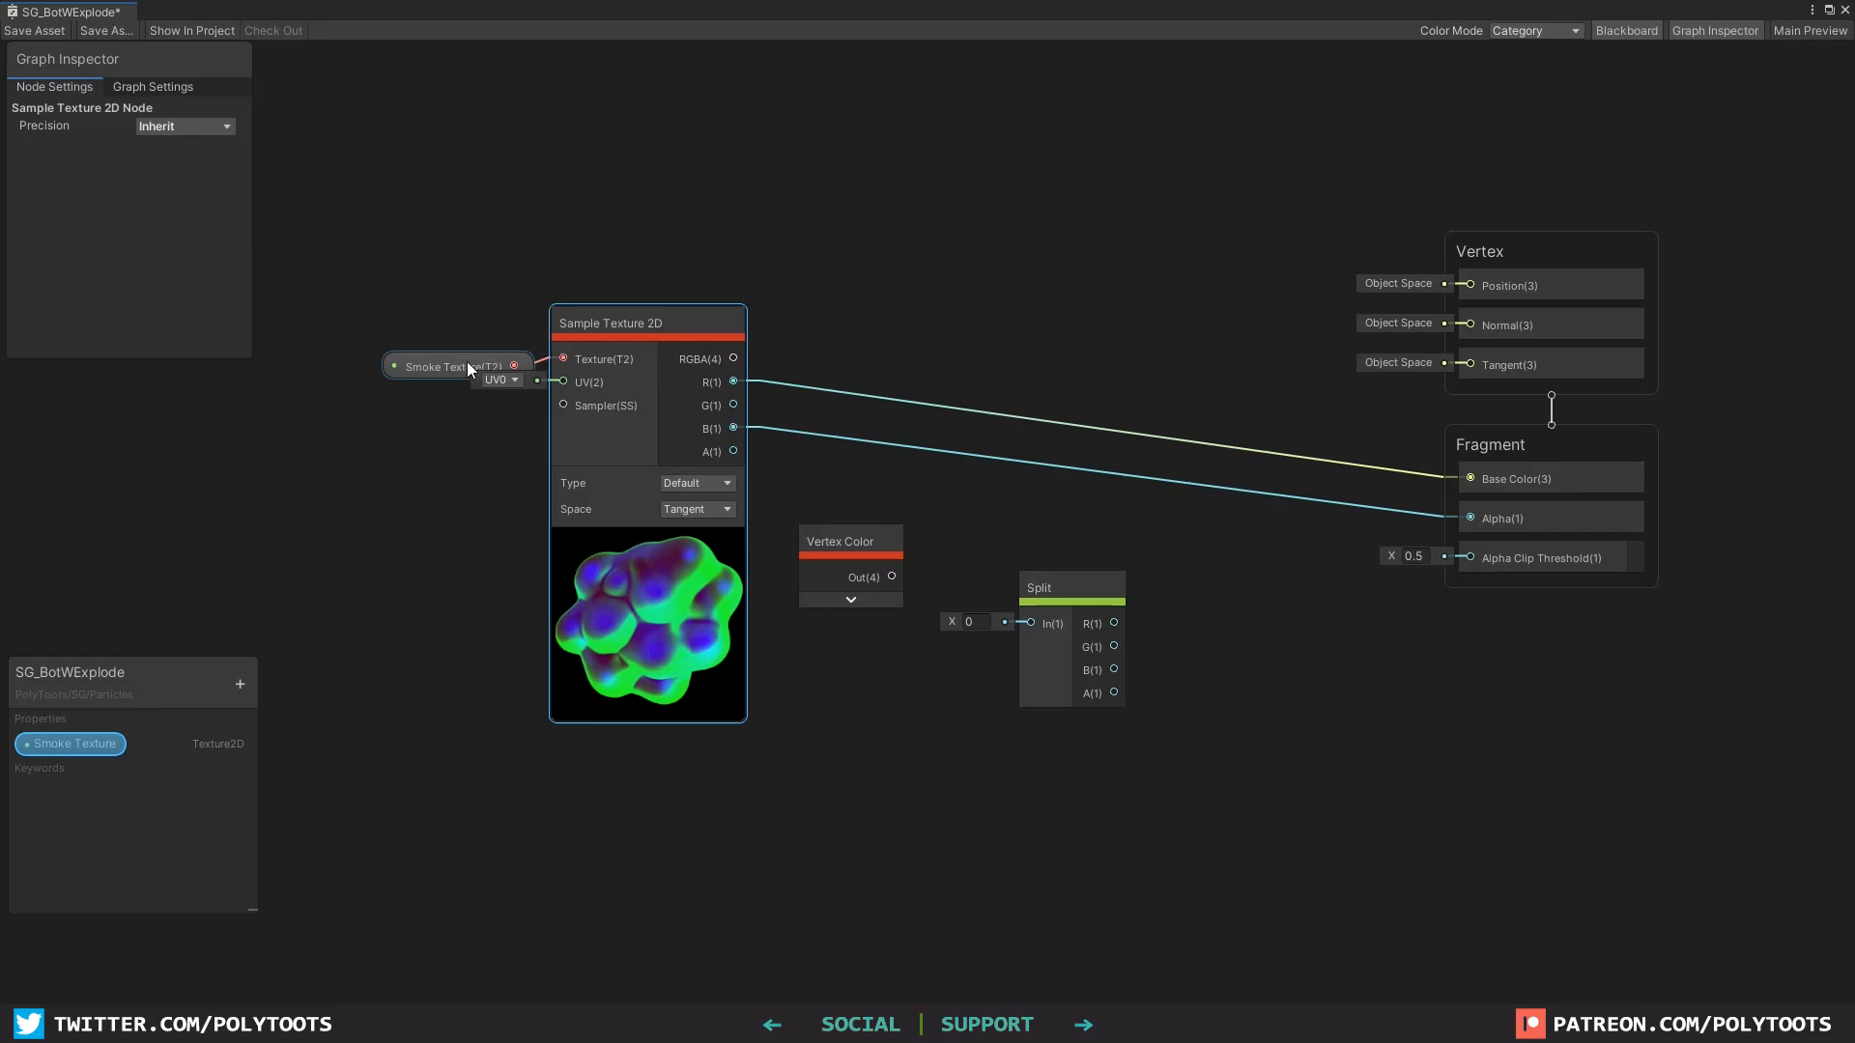
pyautogui.moveTo(467, 364); pyautogui.dragTo(467, 322)
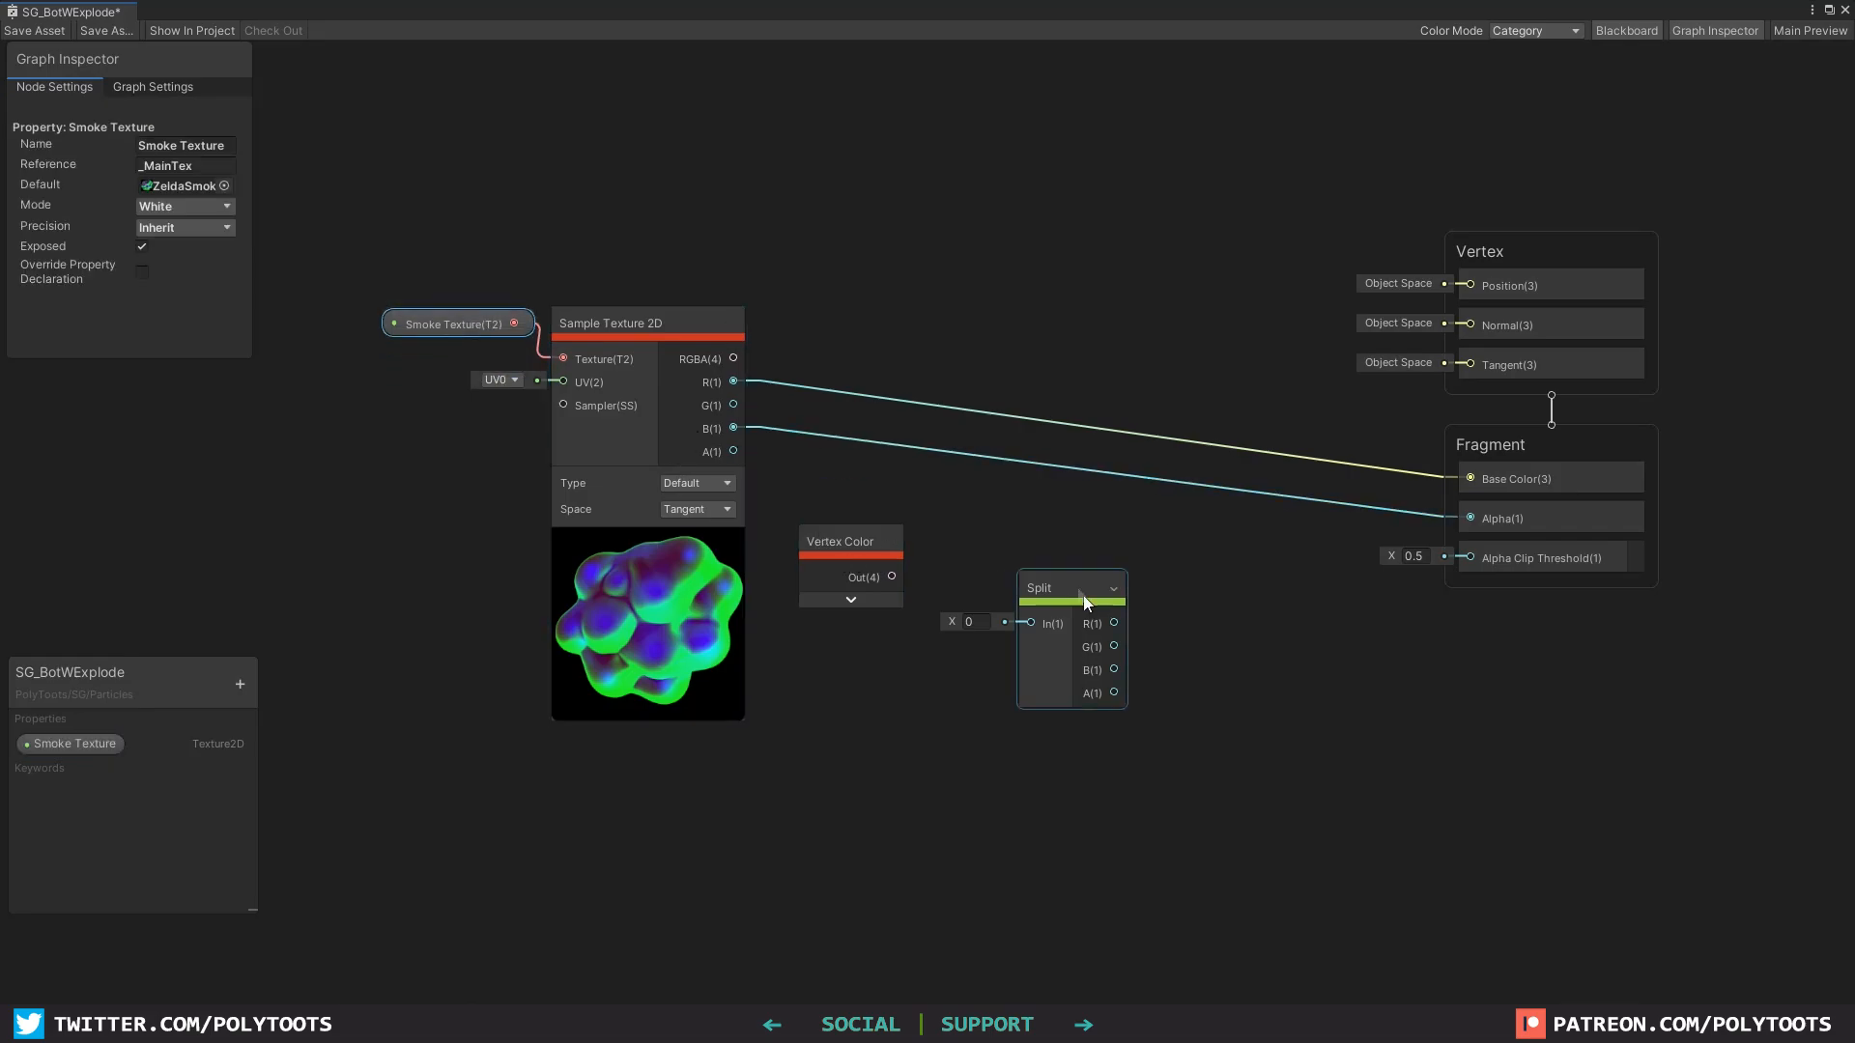
pyautogui.moveTo(1086, 603); pyautogui.dragTo(1055, 603)
pyautogui.moveTo(891, 577); pyautogui.dragTo(994, 630)
# Step: Add a Multiply node combining the Sample Texture 2D's B output with the Split's A output, and connect its result to the fragment's Alpha
pyautogui.press('space')
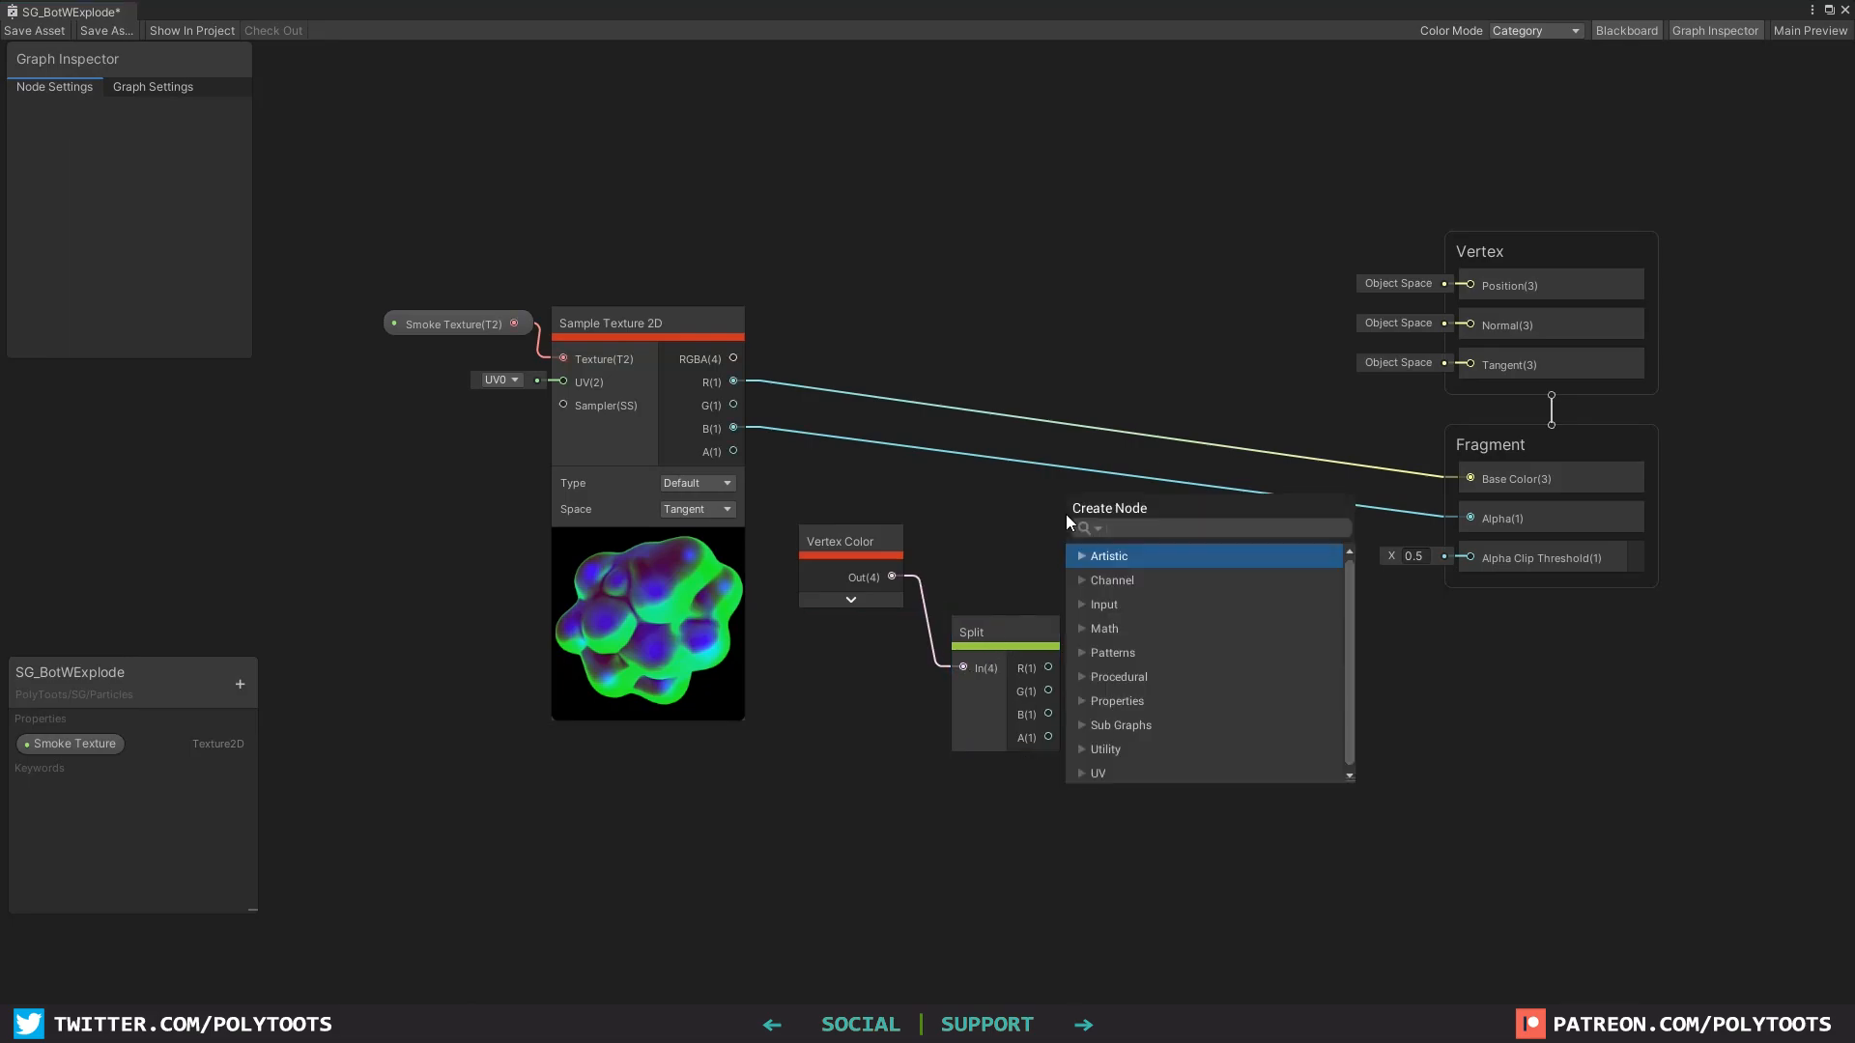
pyautogui.write('mul')
pyautogui.press('Return')
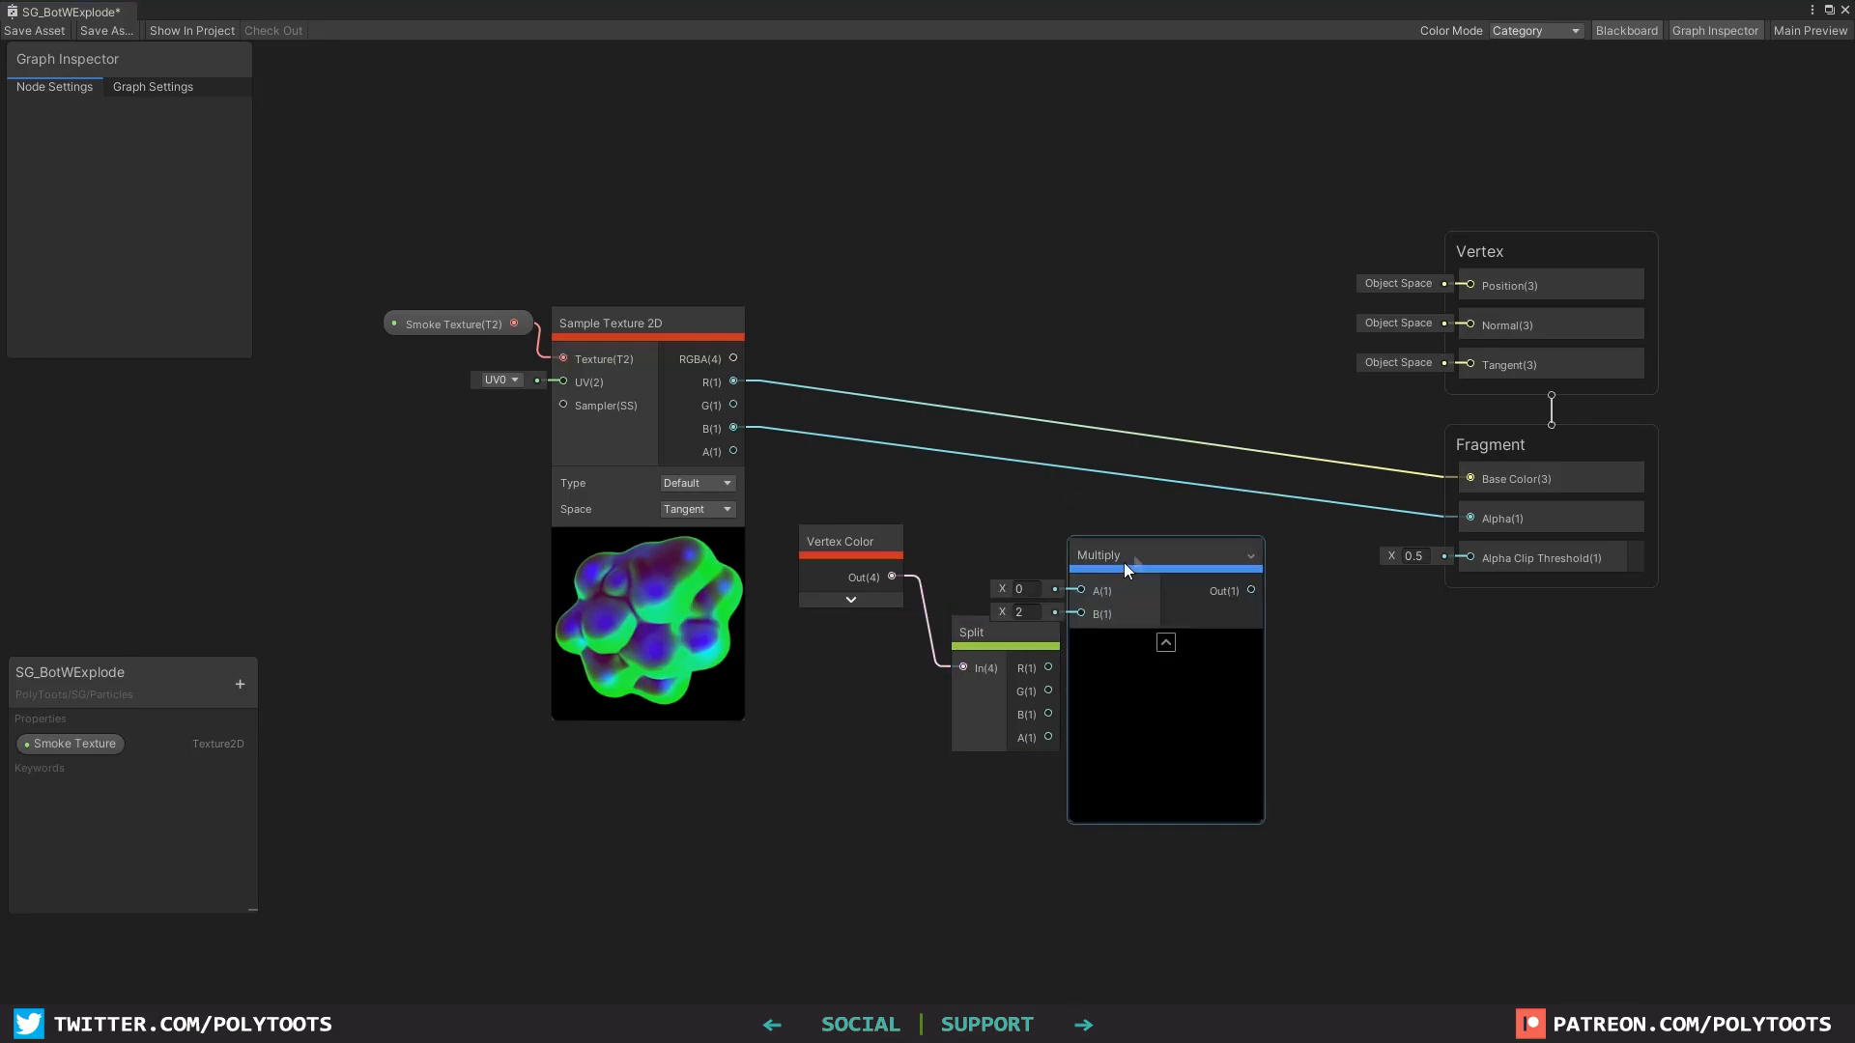
pyautogui.moveTo(1124, 564); pyautogui.dragTo(1179, 528)
pyautogui.moveTo(1048, 737); pyautogui.dragTo(1130, 582)
pyautogui.moveTo(984, 630); pyautogui.dragTo(980, 625)
pyautogui.moveTo(733, 427); pyautogui.dragTo(1135, 557)
pyautogui.moveTo(1306, 557); pyautogui.dragTo(1471, 519)
pyautogui.moveTo(1235, 523); pyautogui.dragTo(1220, 515)
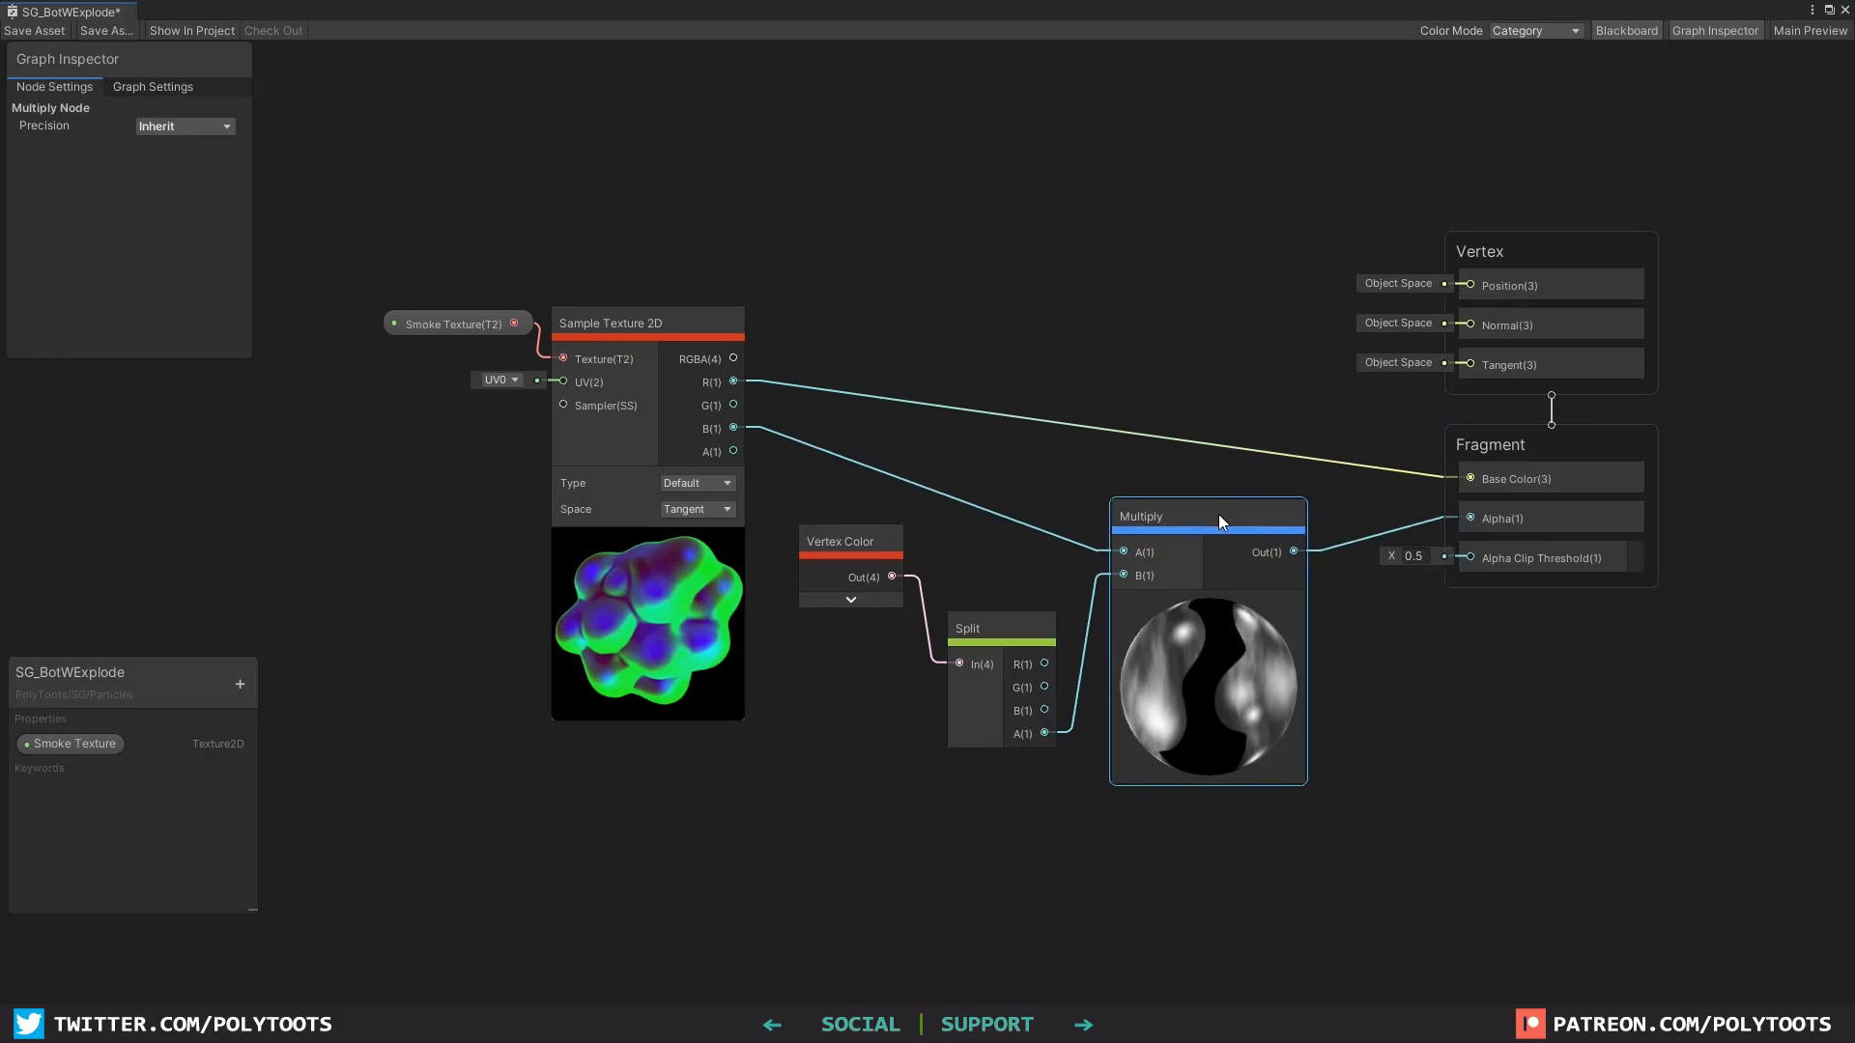
# Step: Show the graph-wide settings and reposition the alpha Multiply and Vertex Color nodes to make room for the color branch
pyautogui.click(641, 278)
pyautogui.click(122, 89)
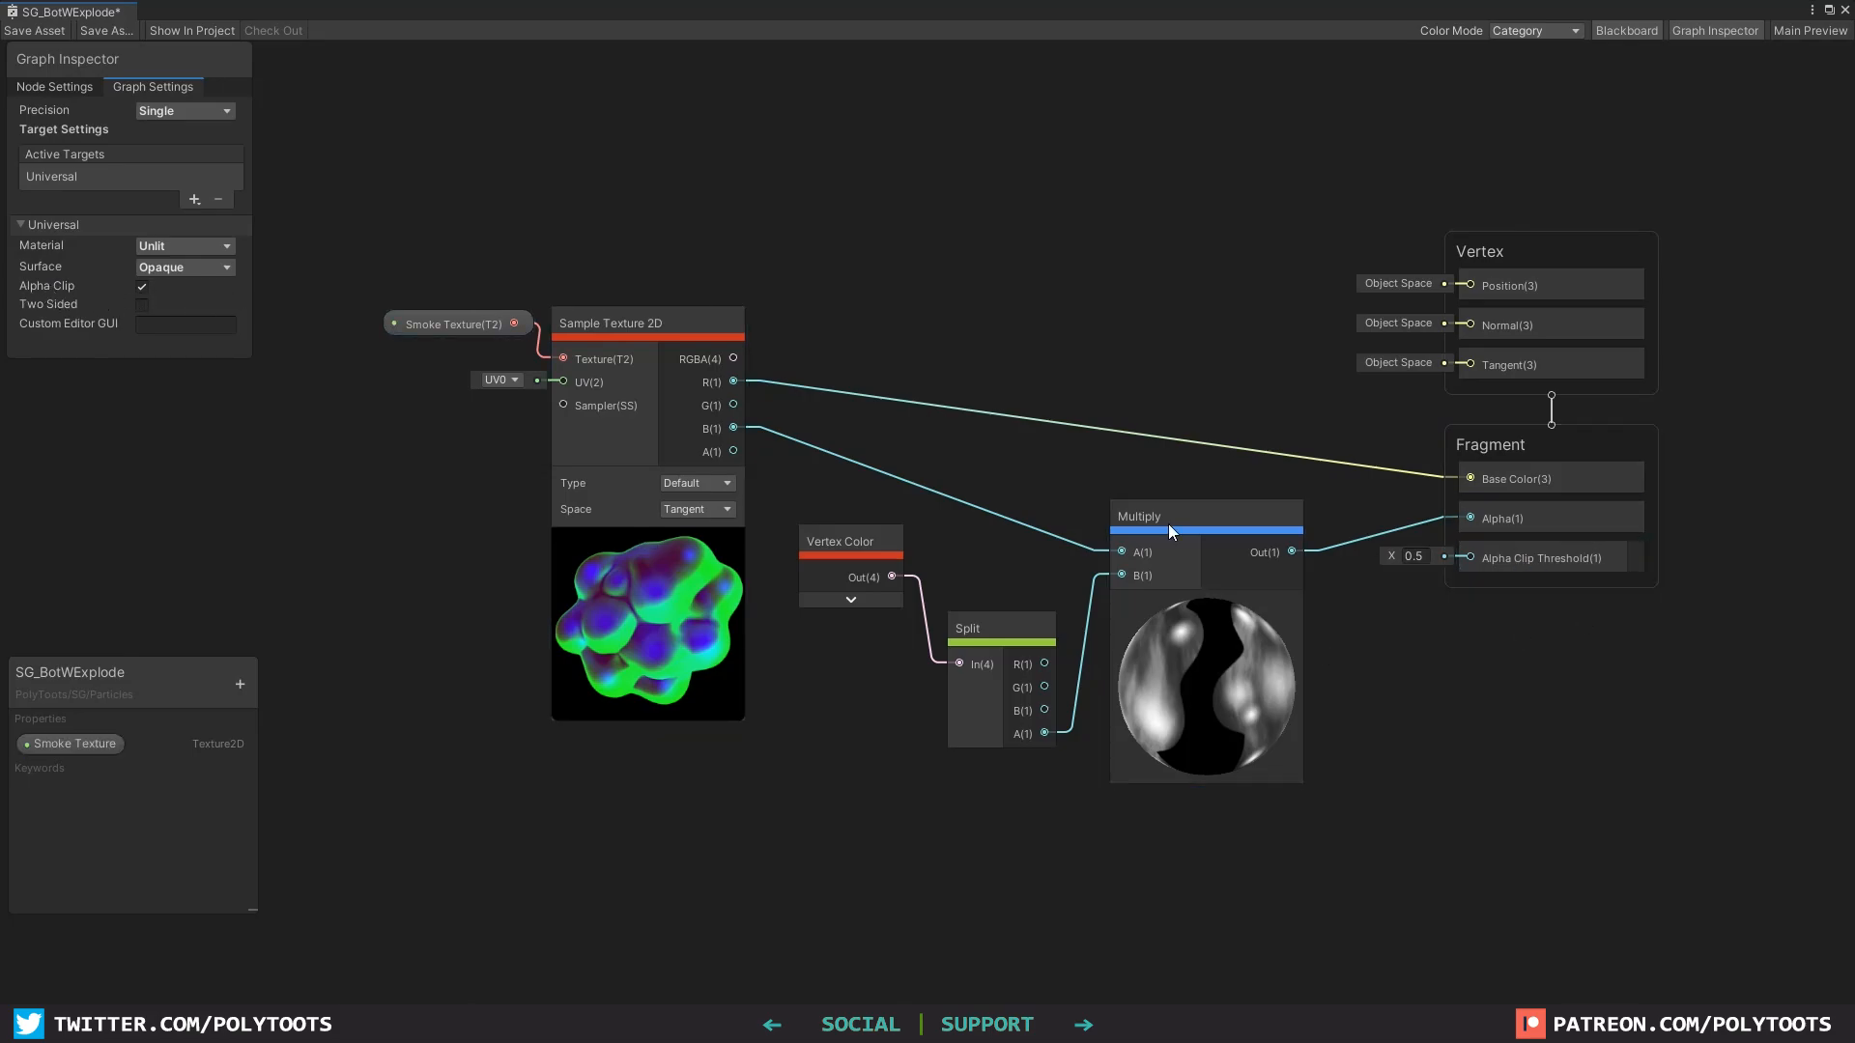
pyautogui.click(1219, 525)
pyautogui.moveTo(1219, 524); pyautogui.dragTo(1201, 518)
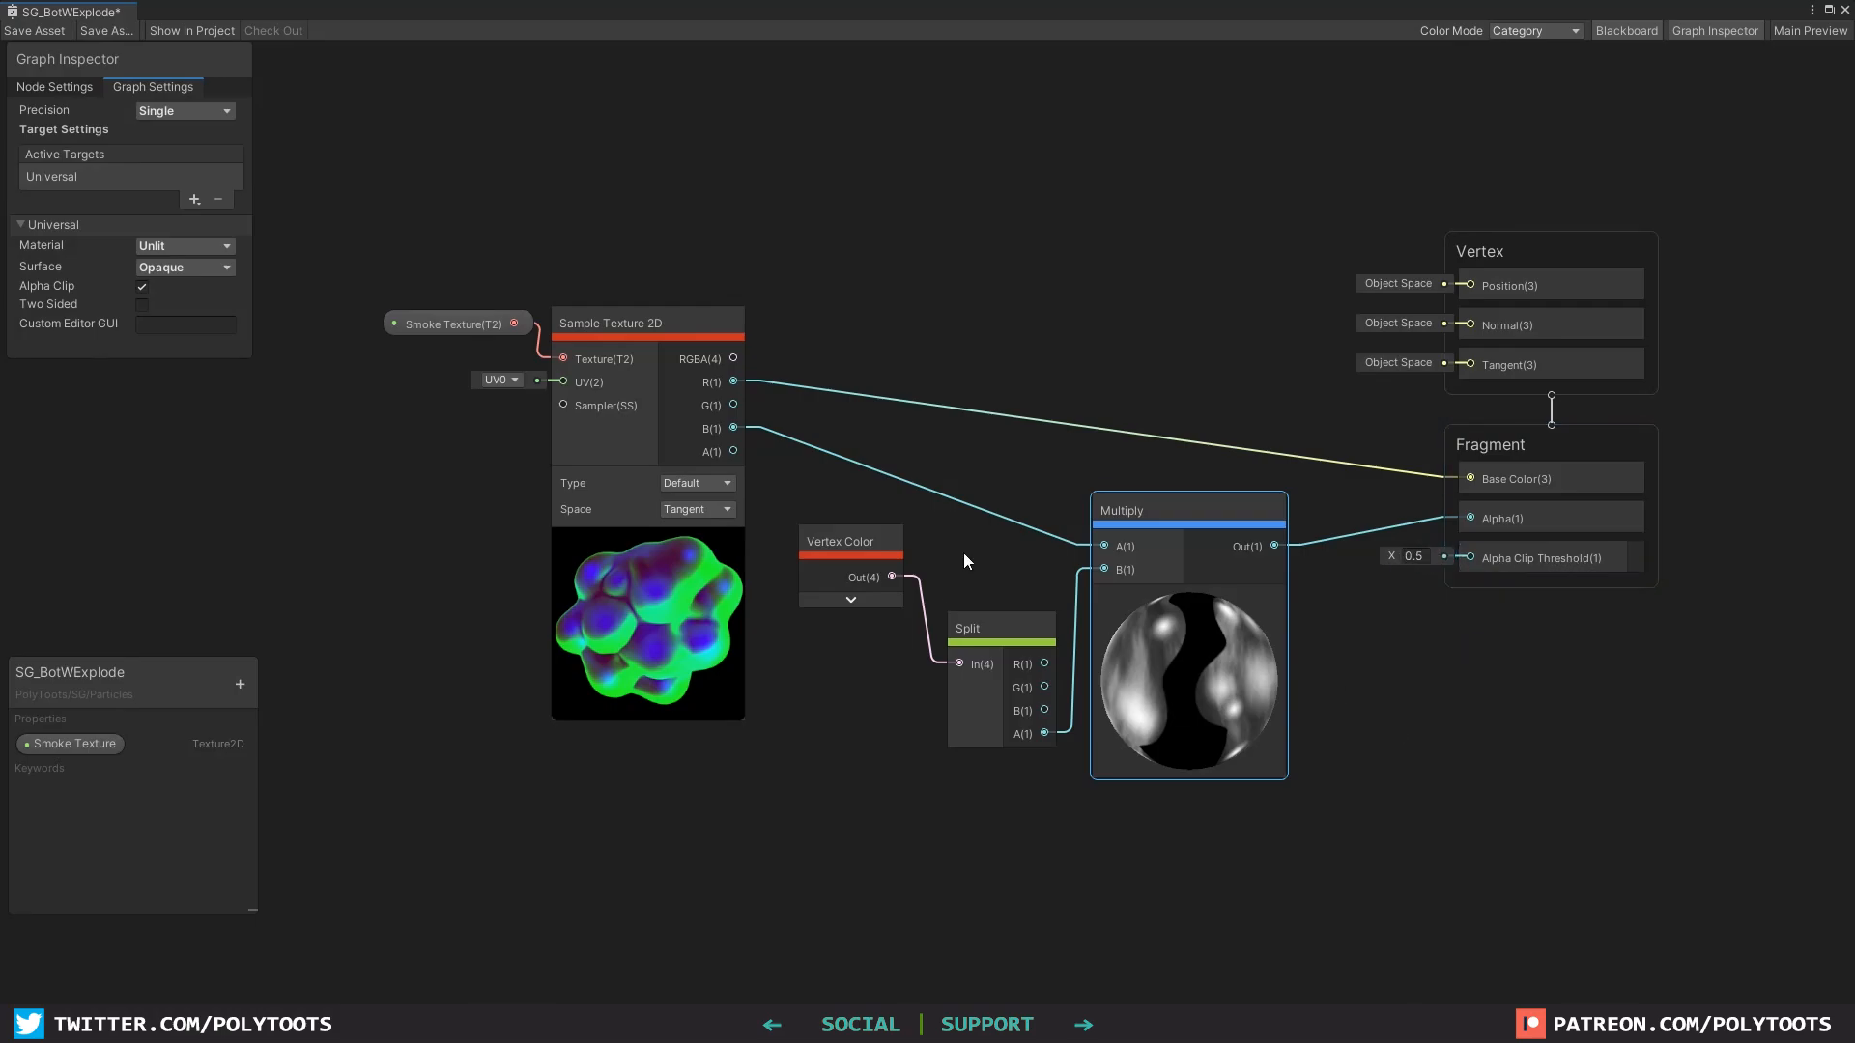
pyautogui.moveTo(836, 543); pyautogui.dragTo(828, 582)
# Step: Add a second Multiply node combining the Sample Texture 2D's R output with the Vertex Color, and connect its result to Base Color
pyautogui.press('space')
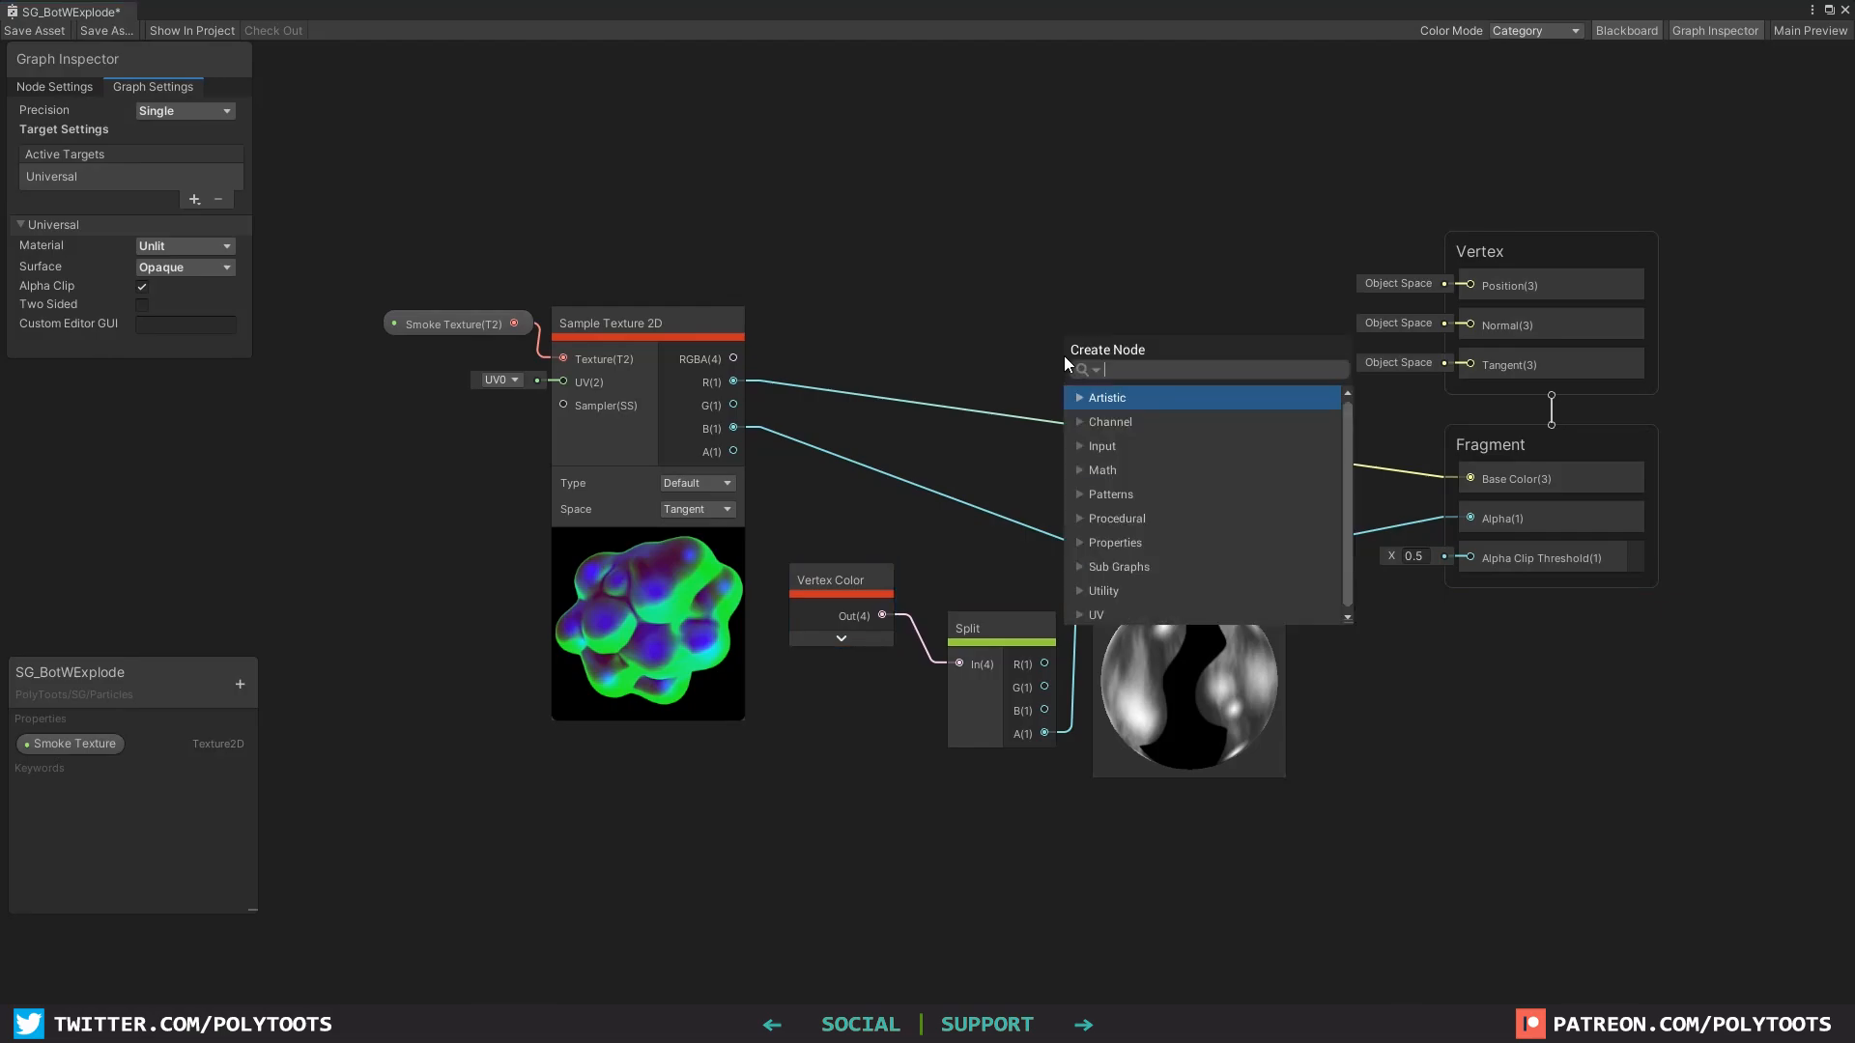
pyautogui.write('mult')
pyautogui.press('Return')
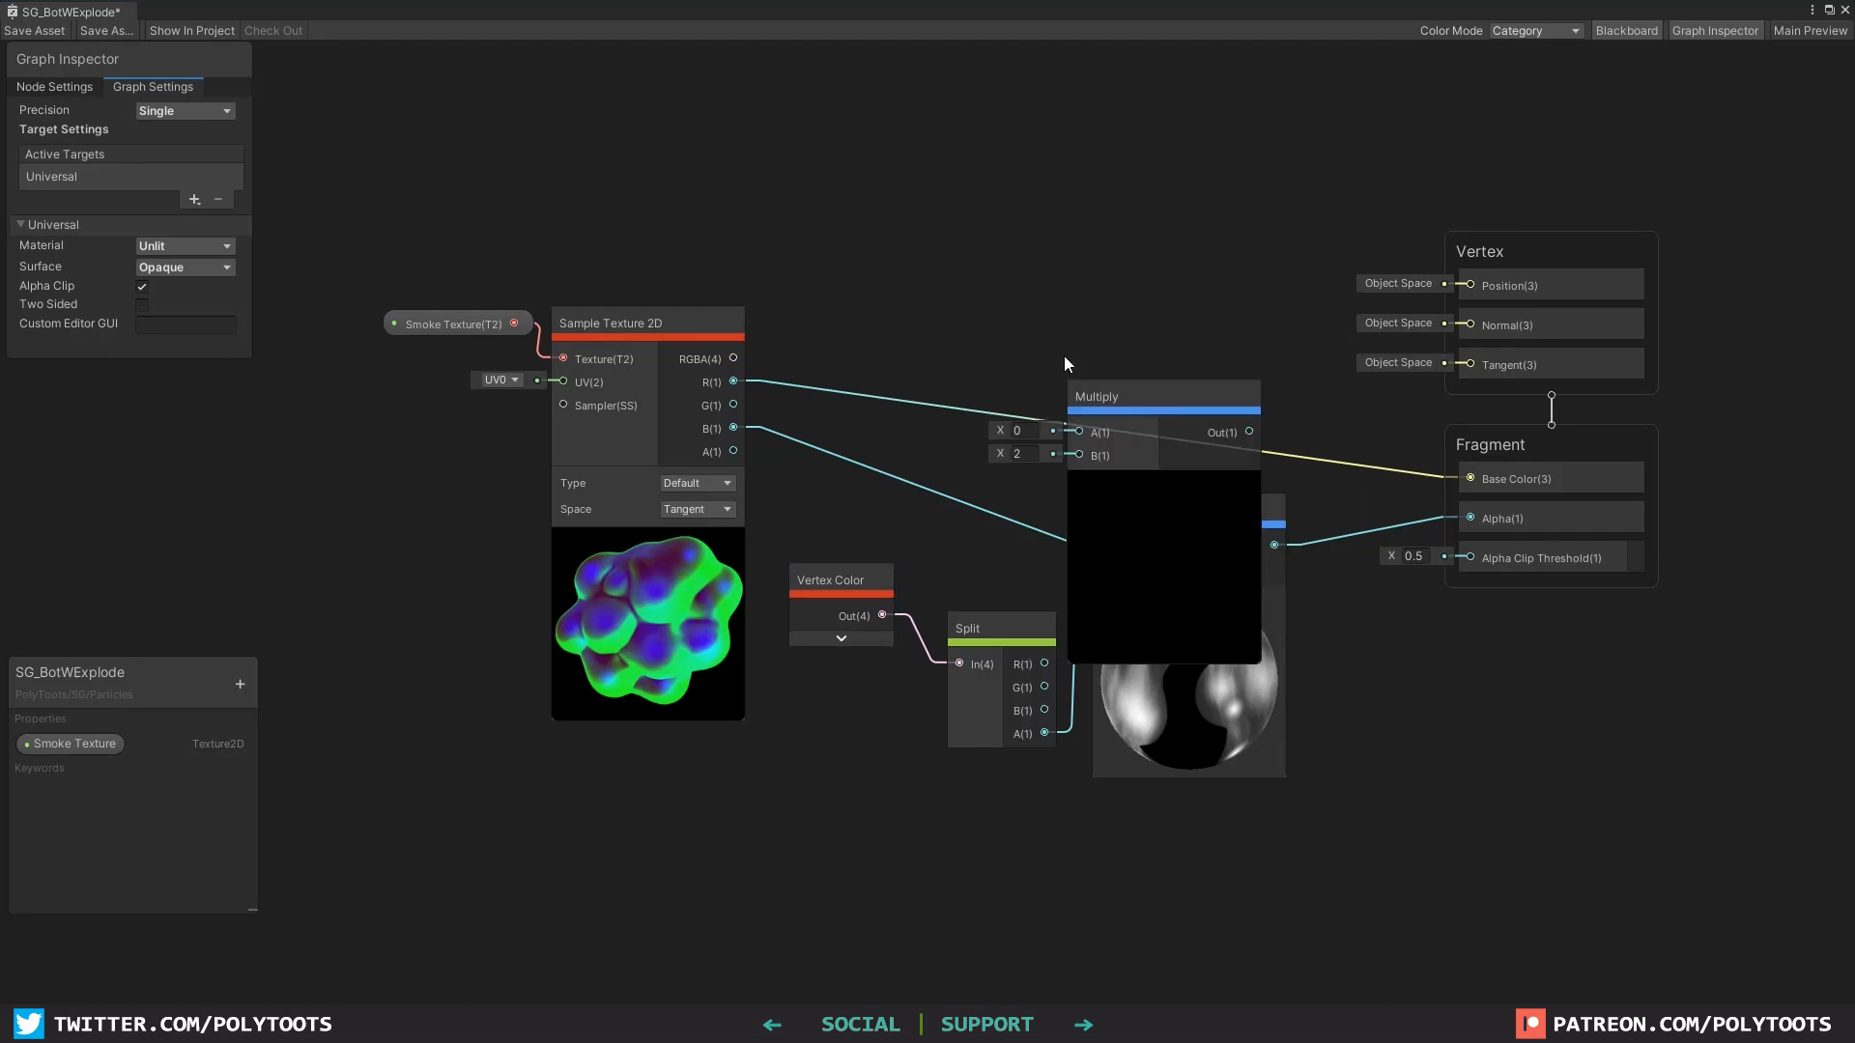
pyautogui.moveTo(1106, 404); pyautogui.dragTo(1099, 203)
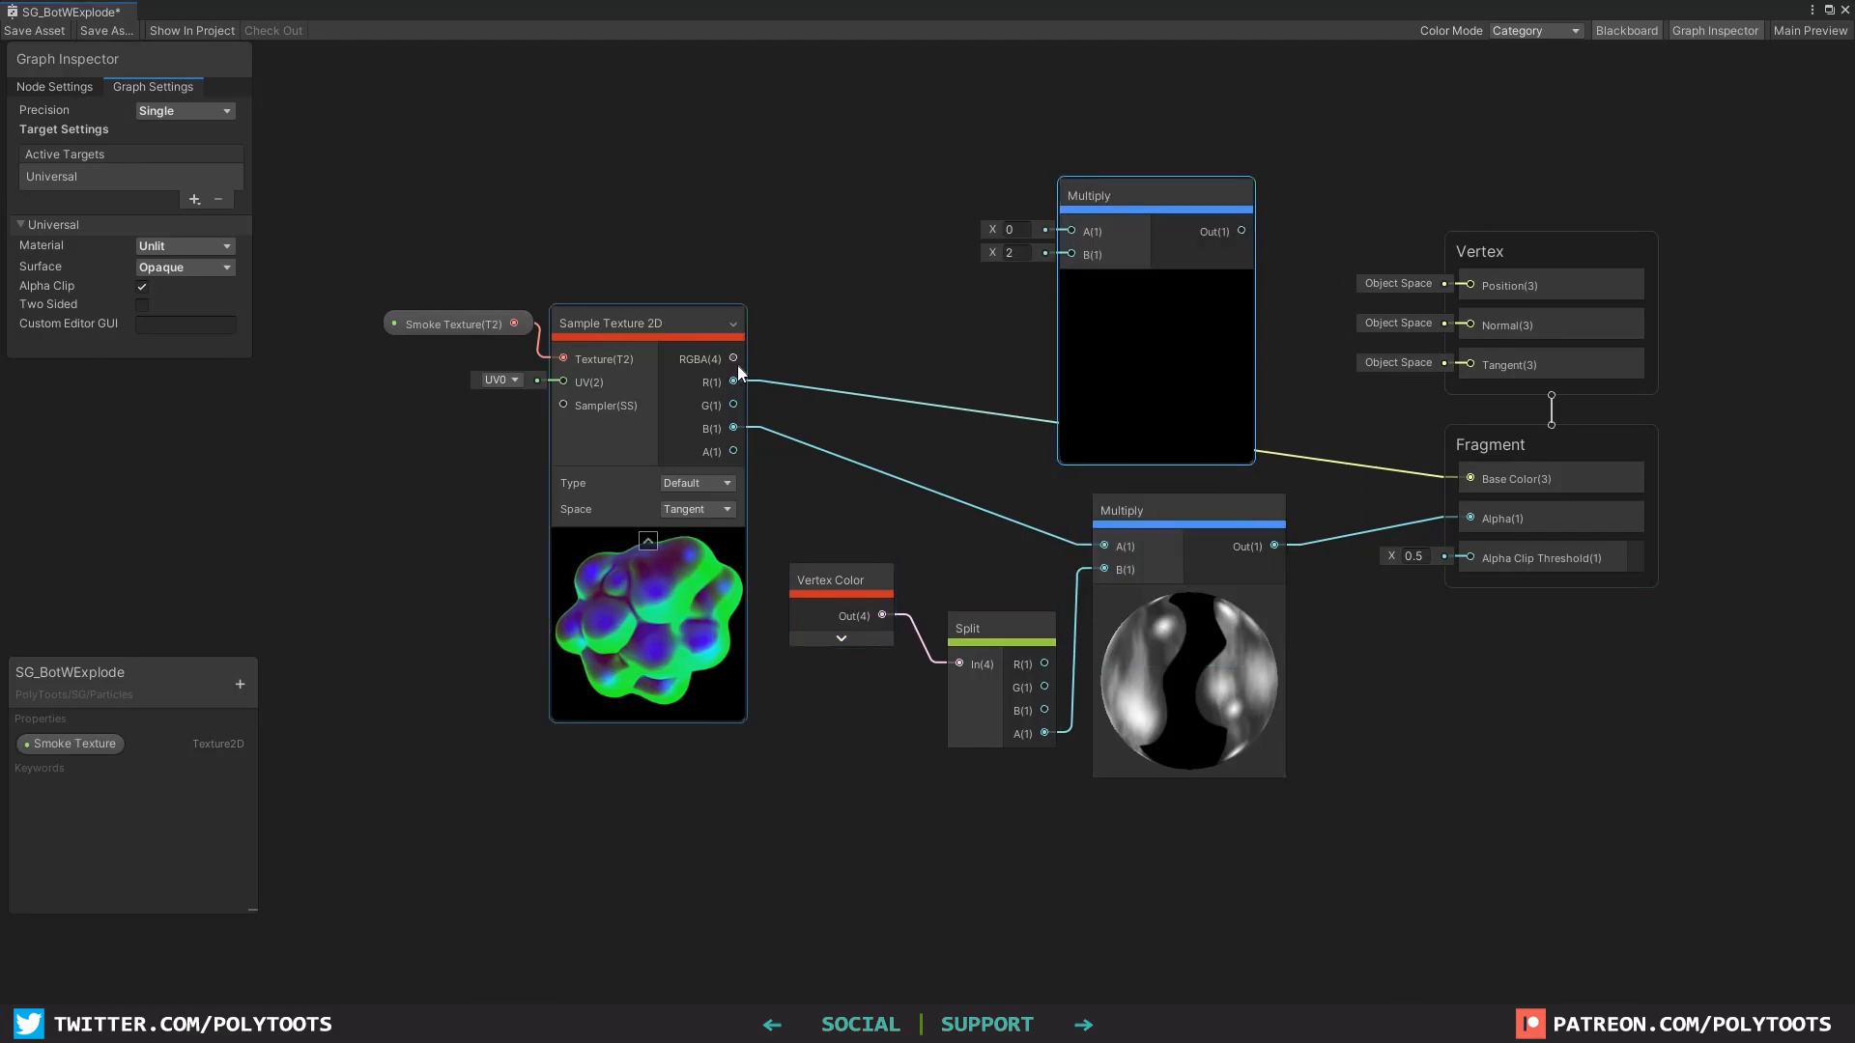
pyautogui.moveTo(733, 382); pyautogui.dragTo(1070, 233)
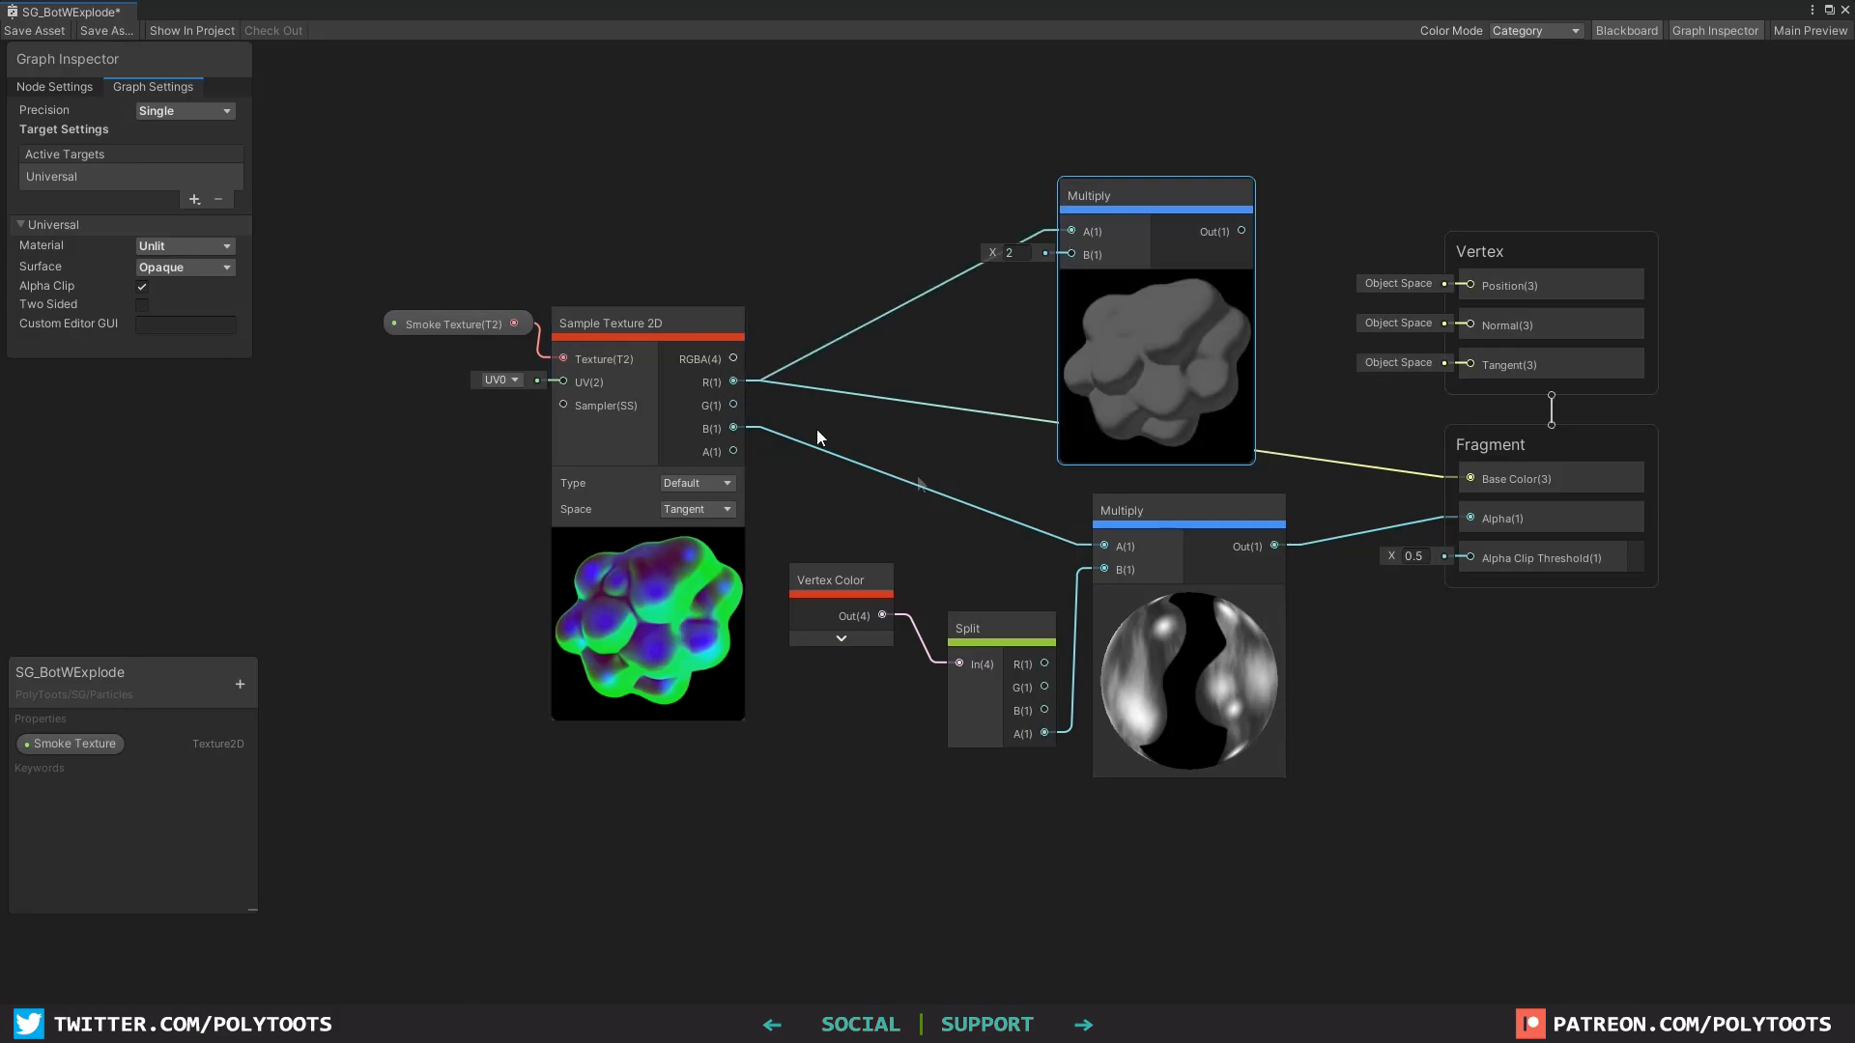
pyautogui.moveTo(865, 591); pyautogui.dragTo(842, 582)
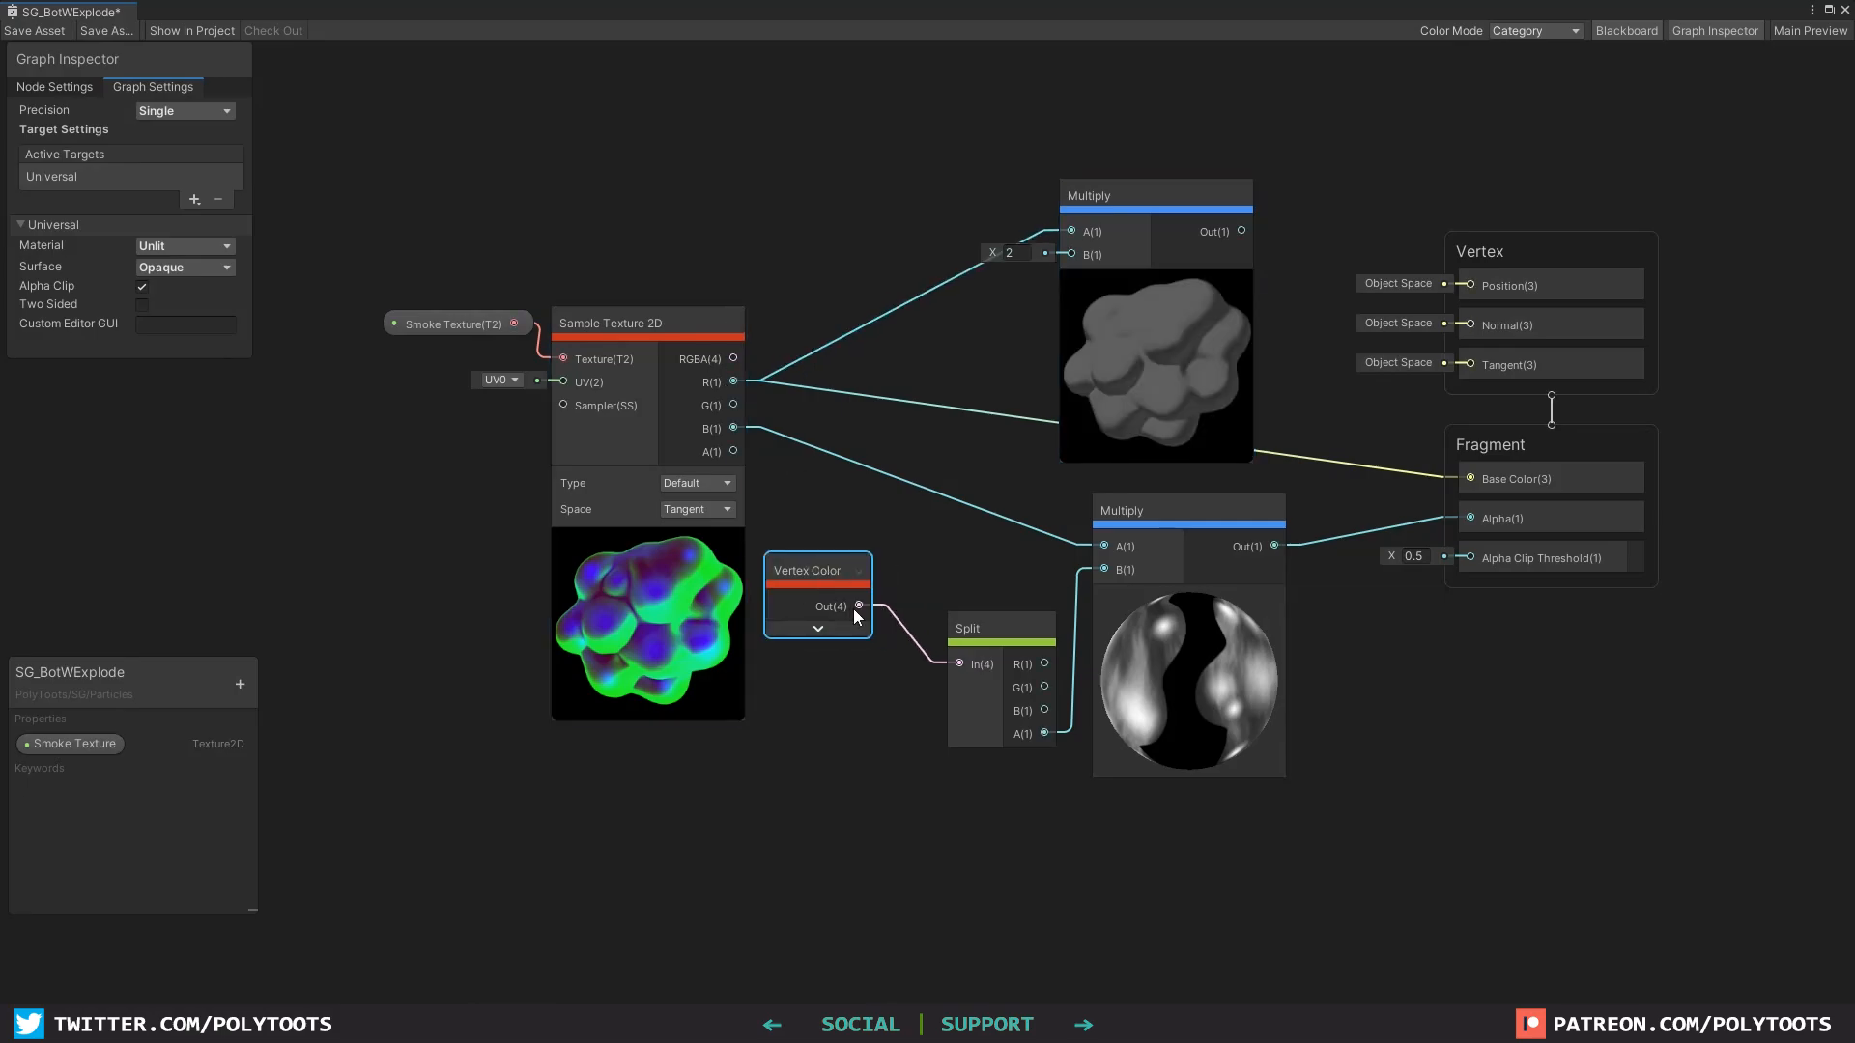
pyautogui.moveTo(956, 503); pyautogui.dragTo(1077, 263)
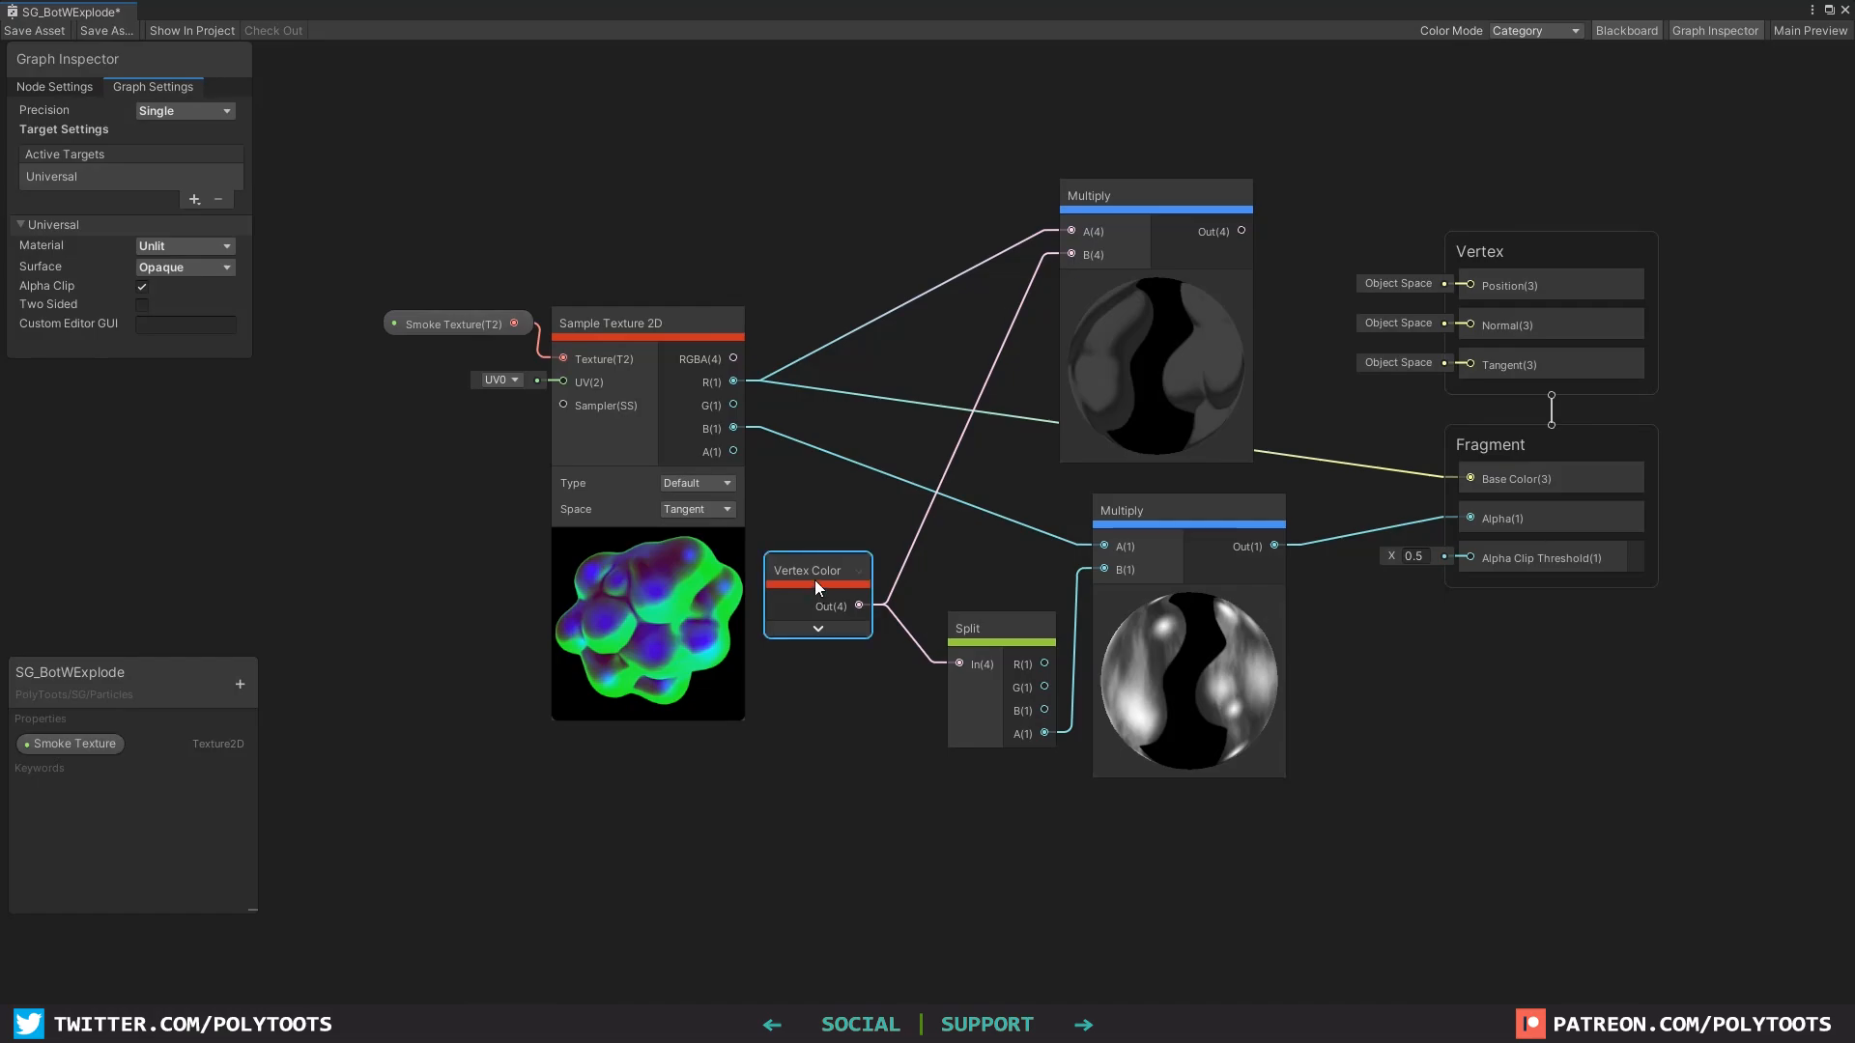
pyautogui.moveTo(816, 586); pyautogui.dragTo(824, 575)
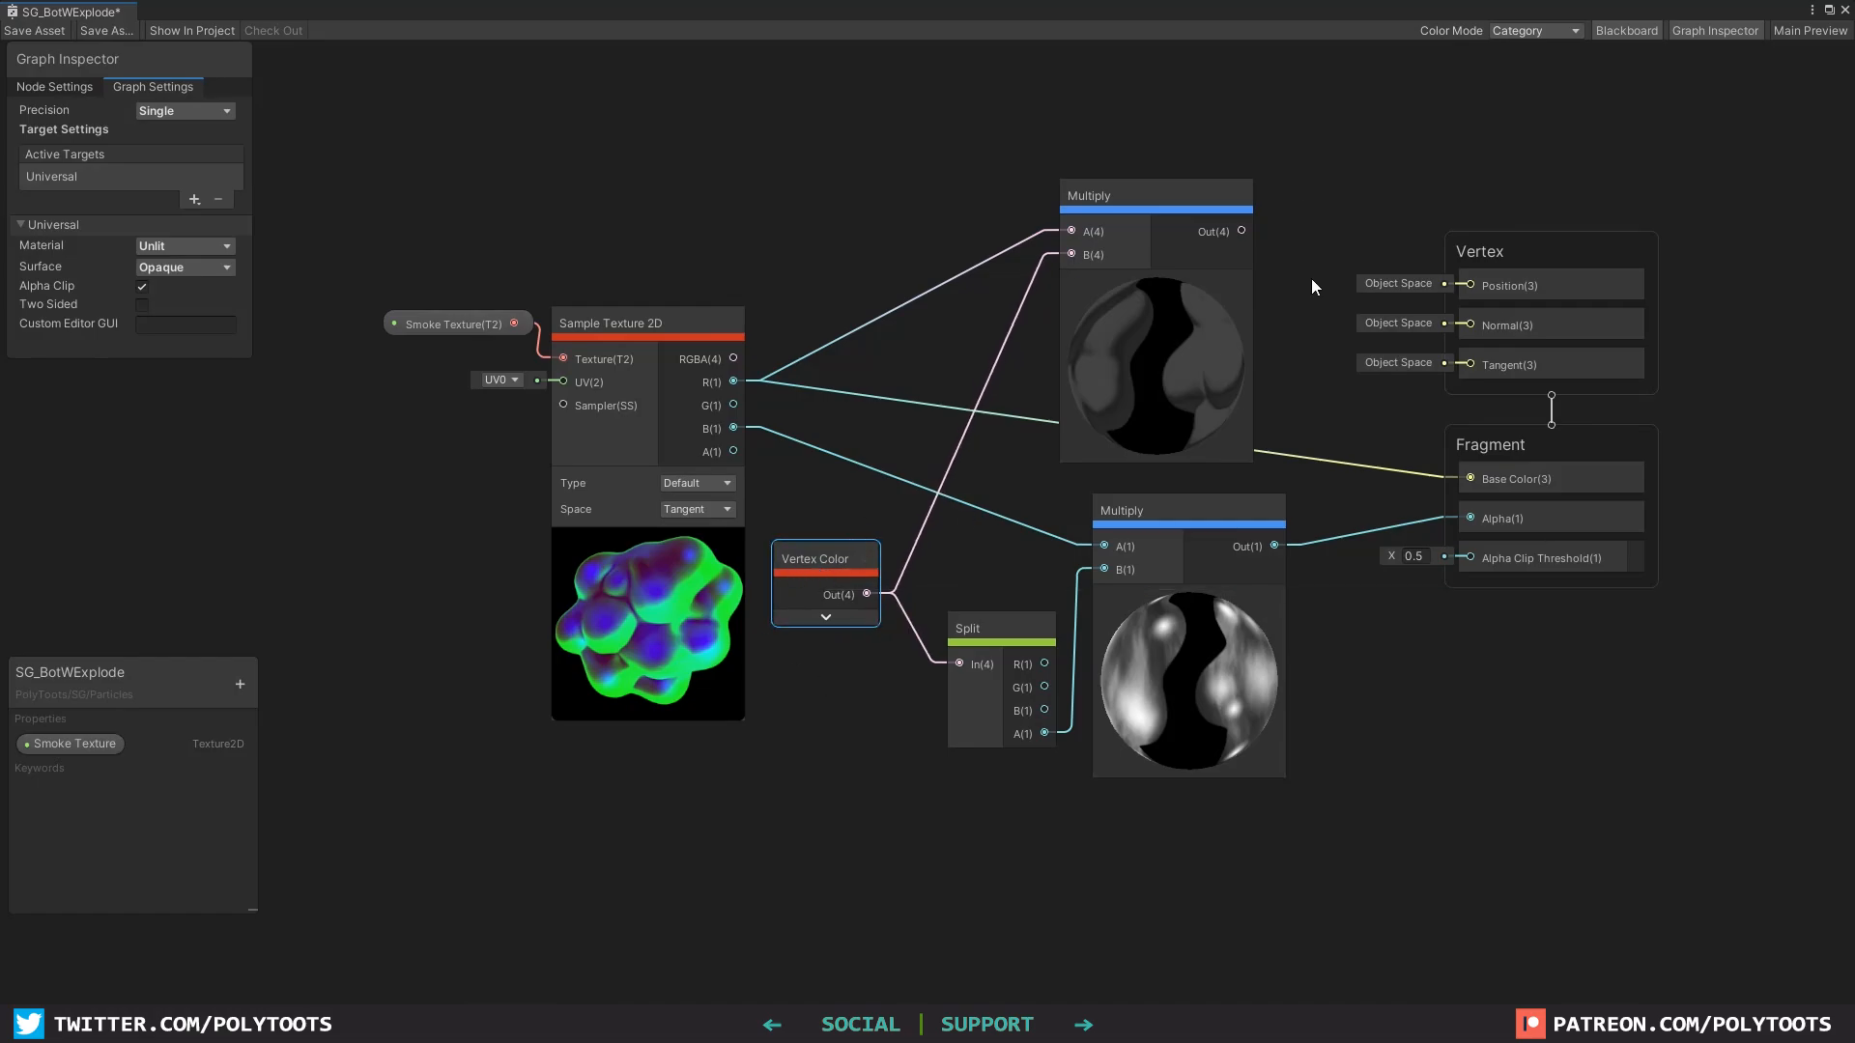
pyautogui.moveTo(1197, 199); pyautogui.dragTo(1471, 478)
# Step: Collapse the previews of both Multiply nodes and save the graph asset
pyautogui.click(1189, 597)
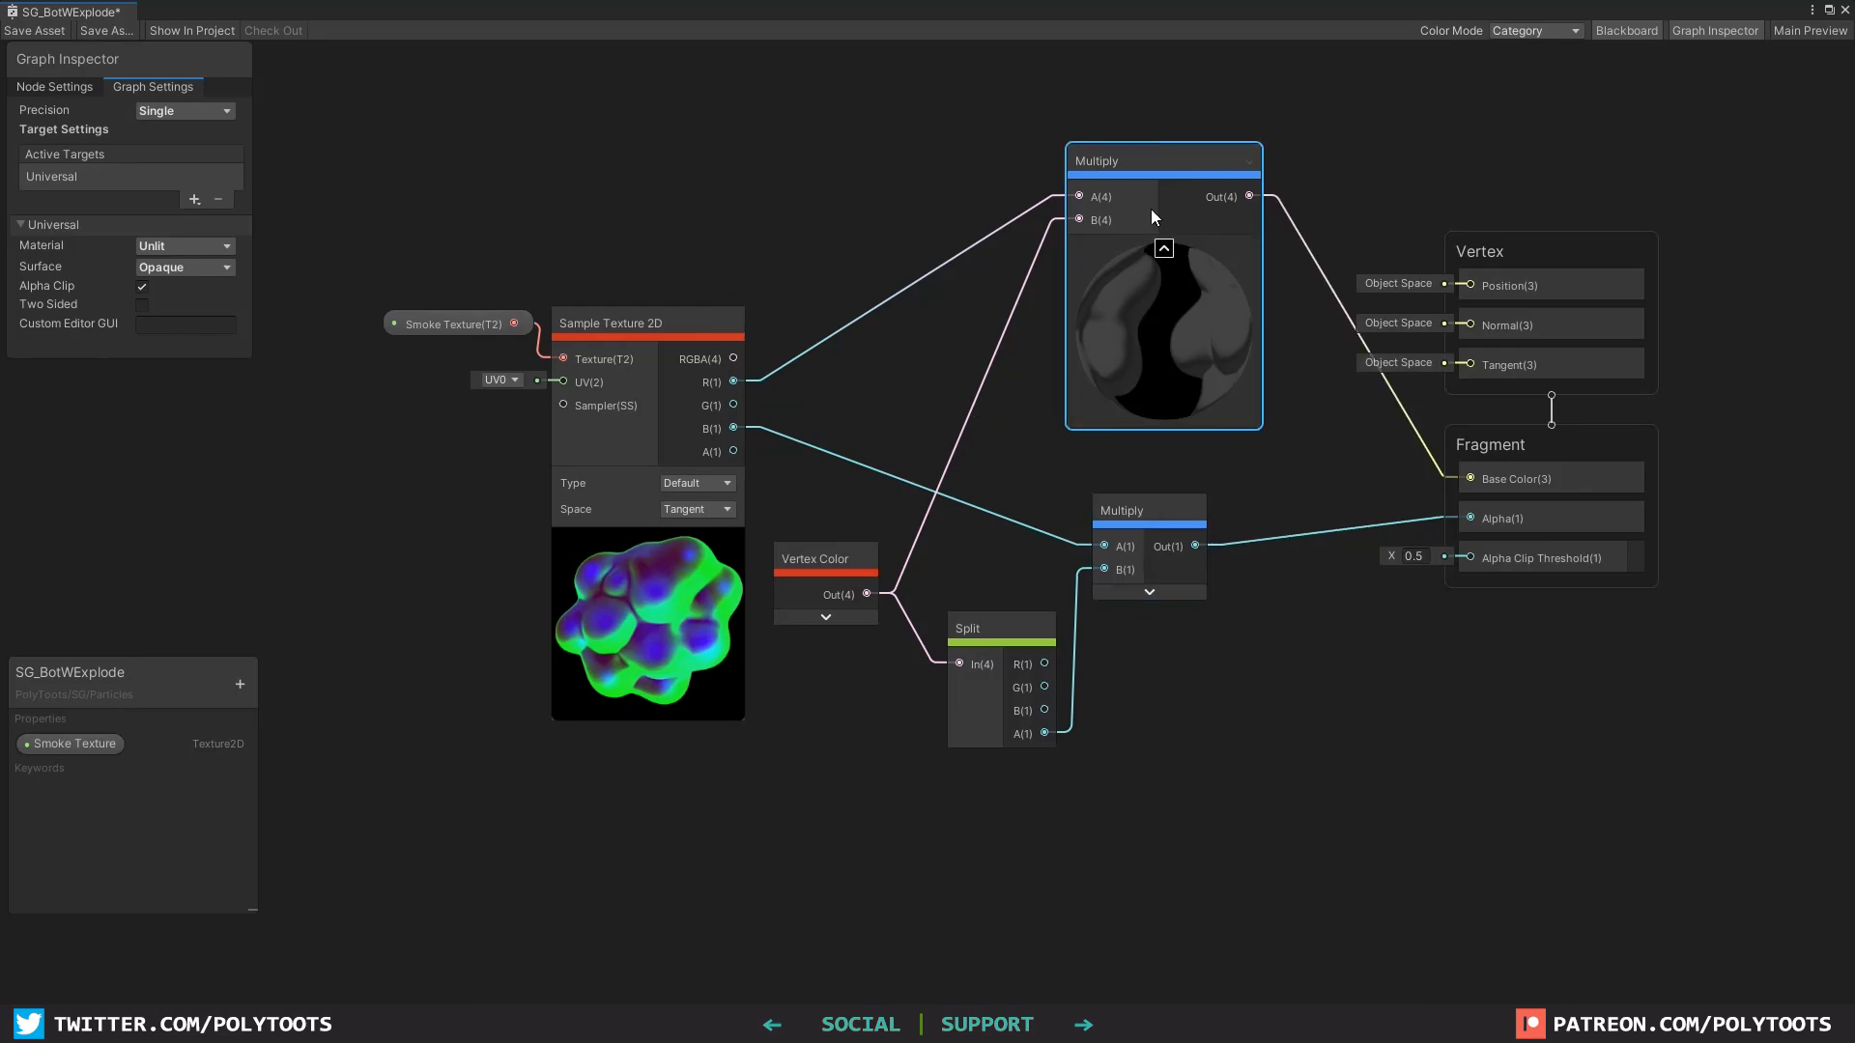
pyautogui.click(1164, 248)
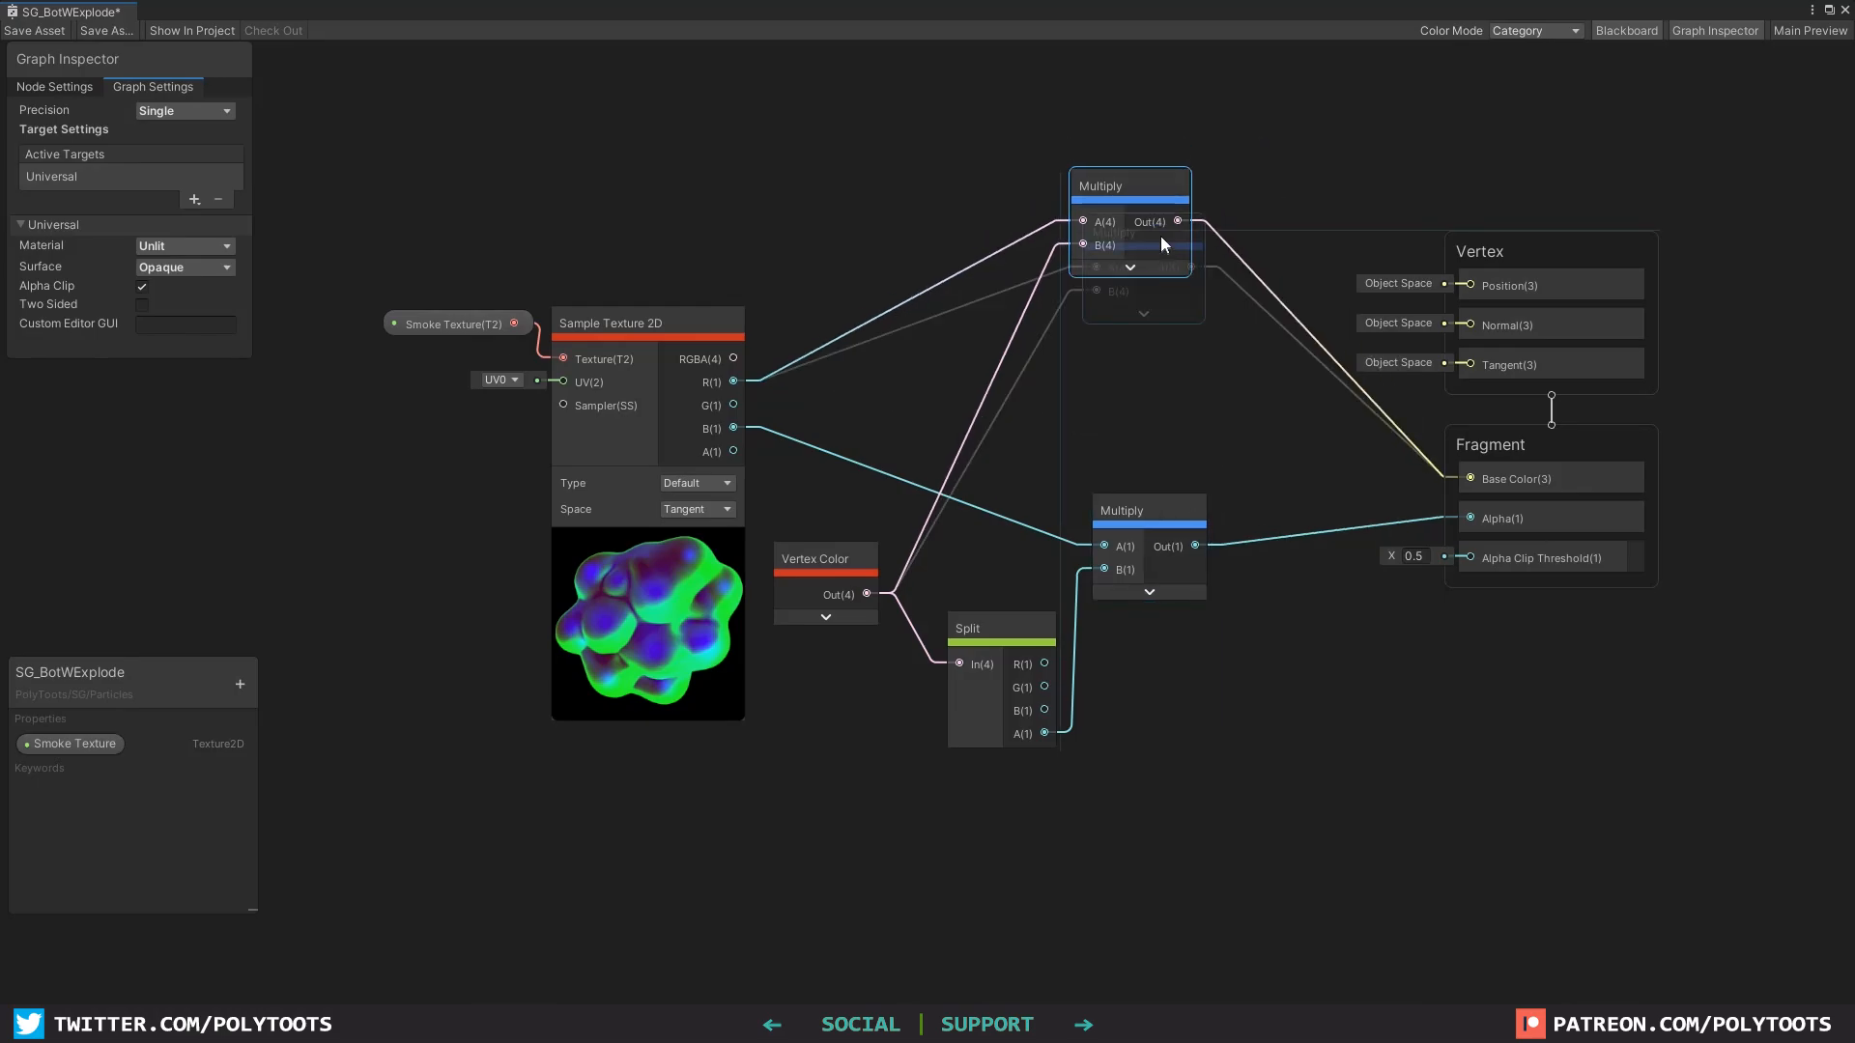
pyautogui.click(37, 34)
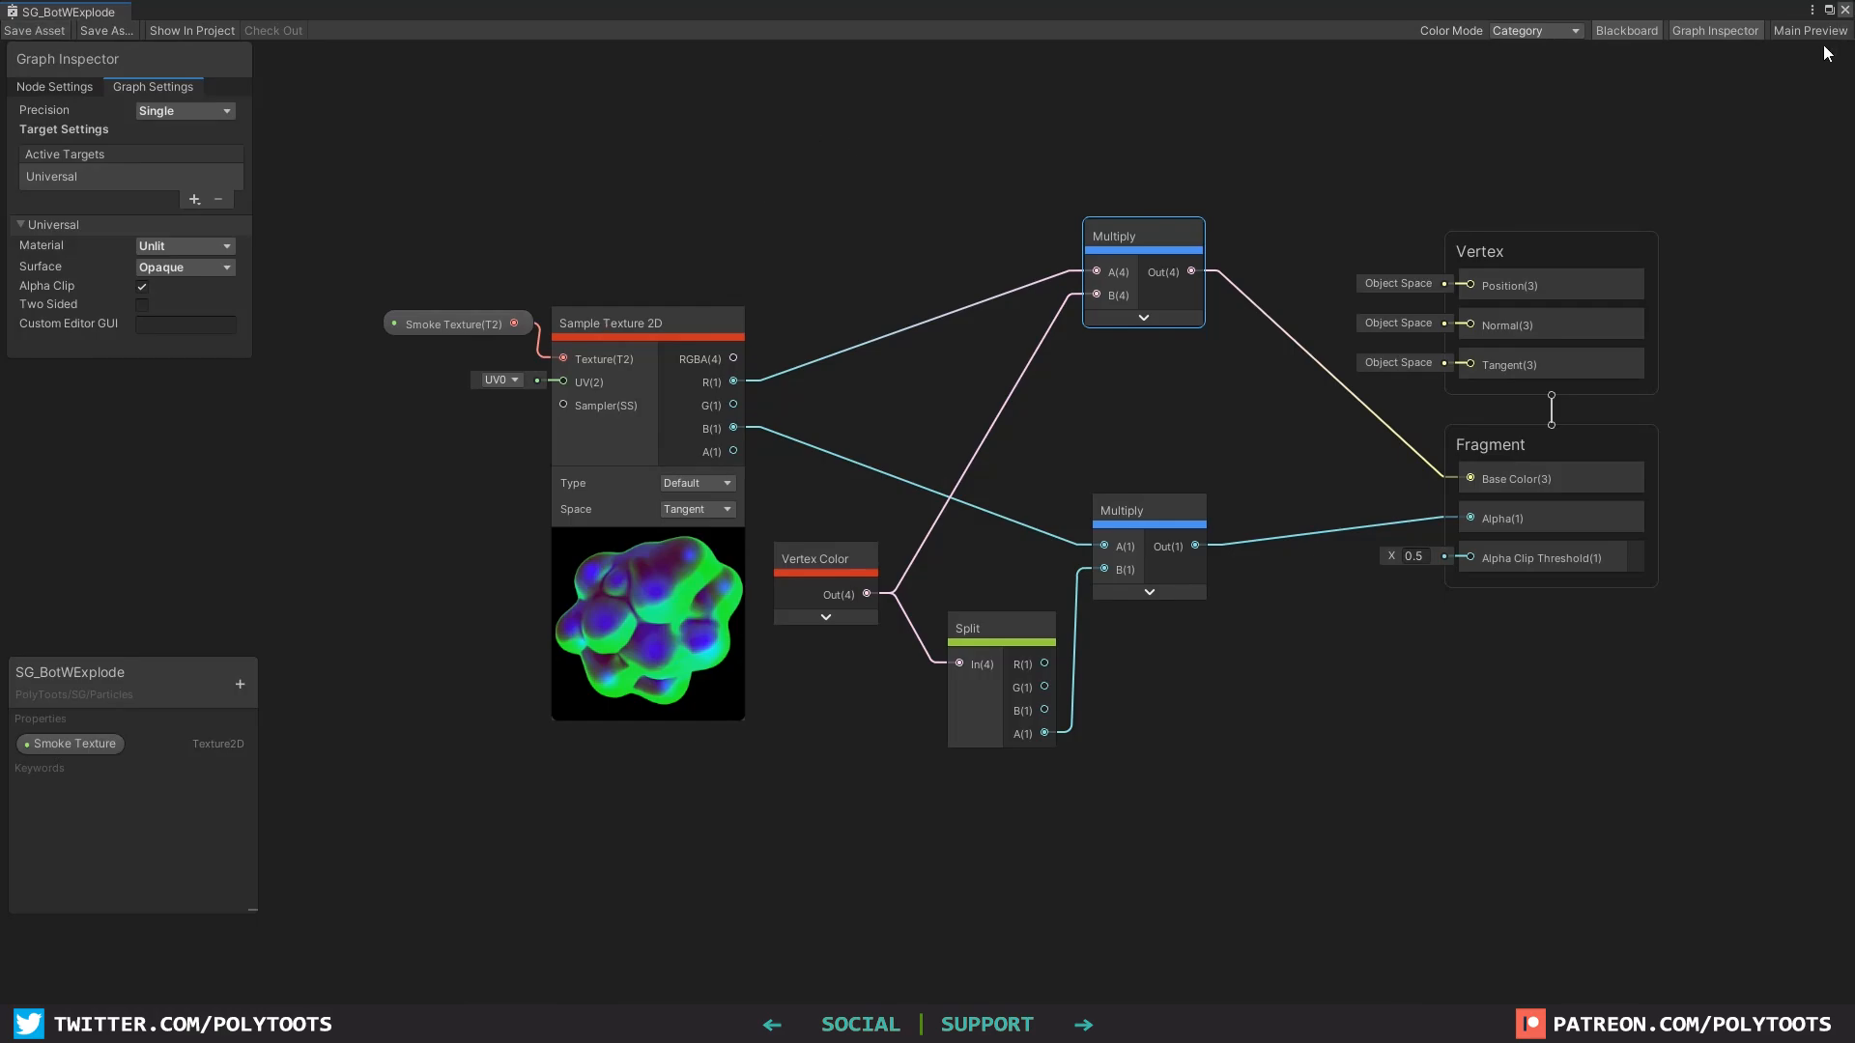
# Step: Restore the graph window to its docked layout, then stop the particle effect and scrub its playback time to 0.27
pyautogui.click(1829, 11)
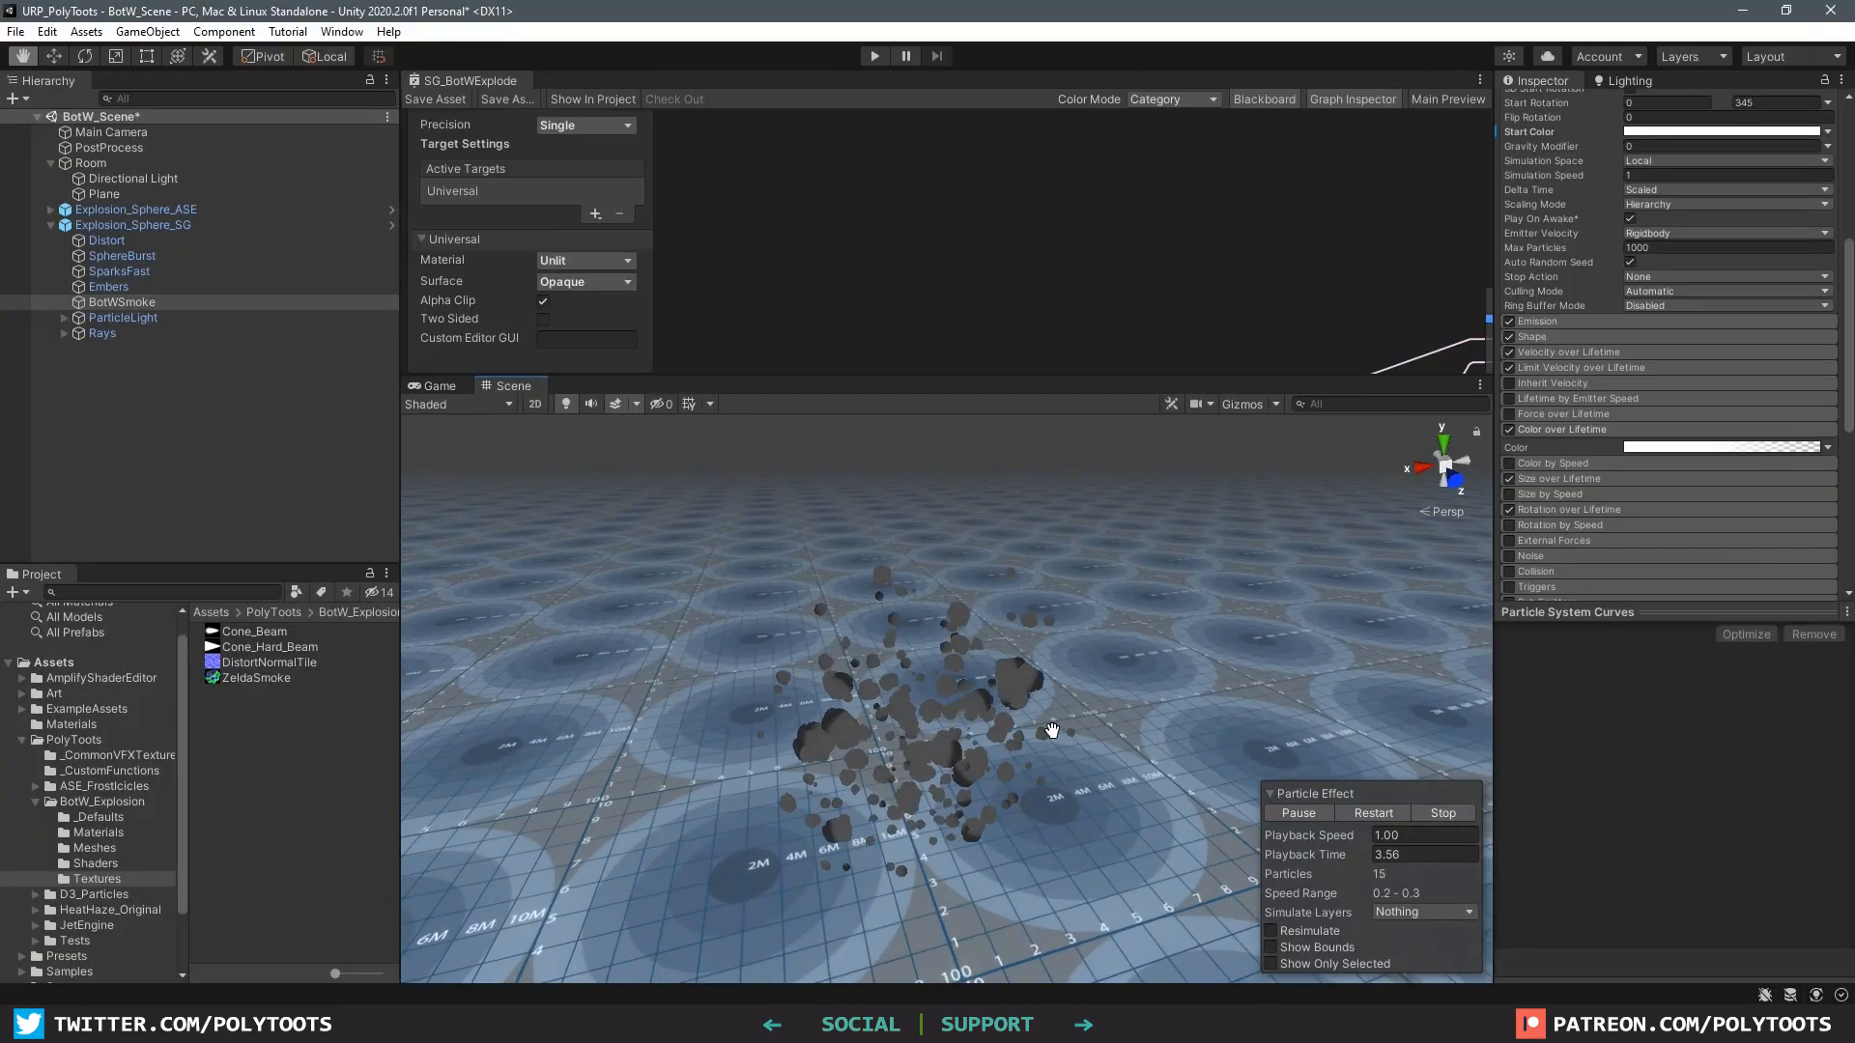
pyautogui.scroll(-2, 1165, 248)
pyautogui.moveTo(1166, 207); pyautogui.dragTo(924, 79, button='middle')
pyautogui.moveTo(1337, 284); pyautogui.dragTo(1236, 210, button='middle')
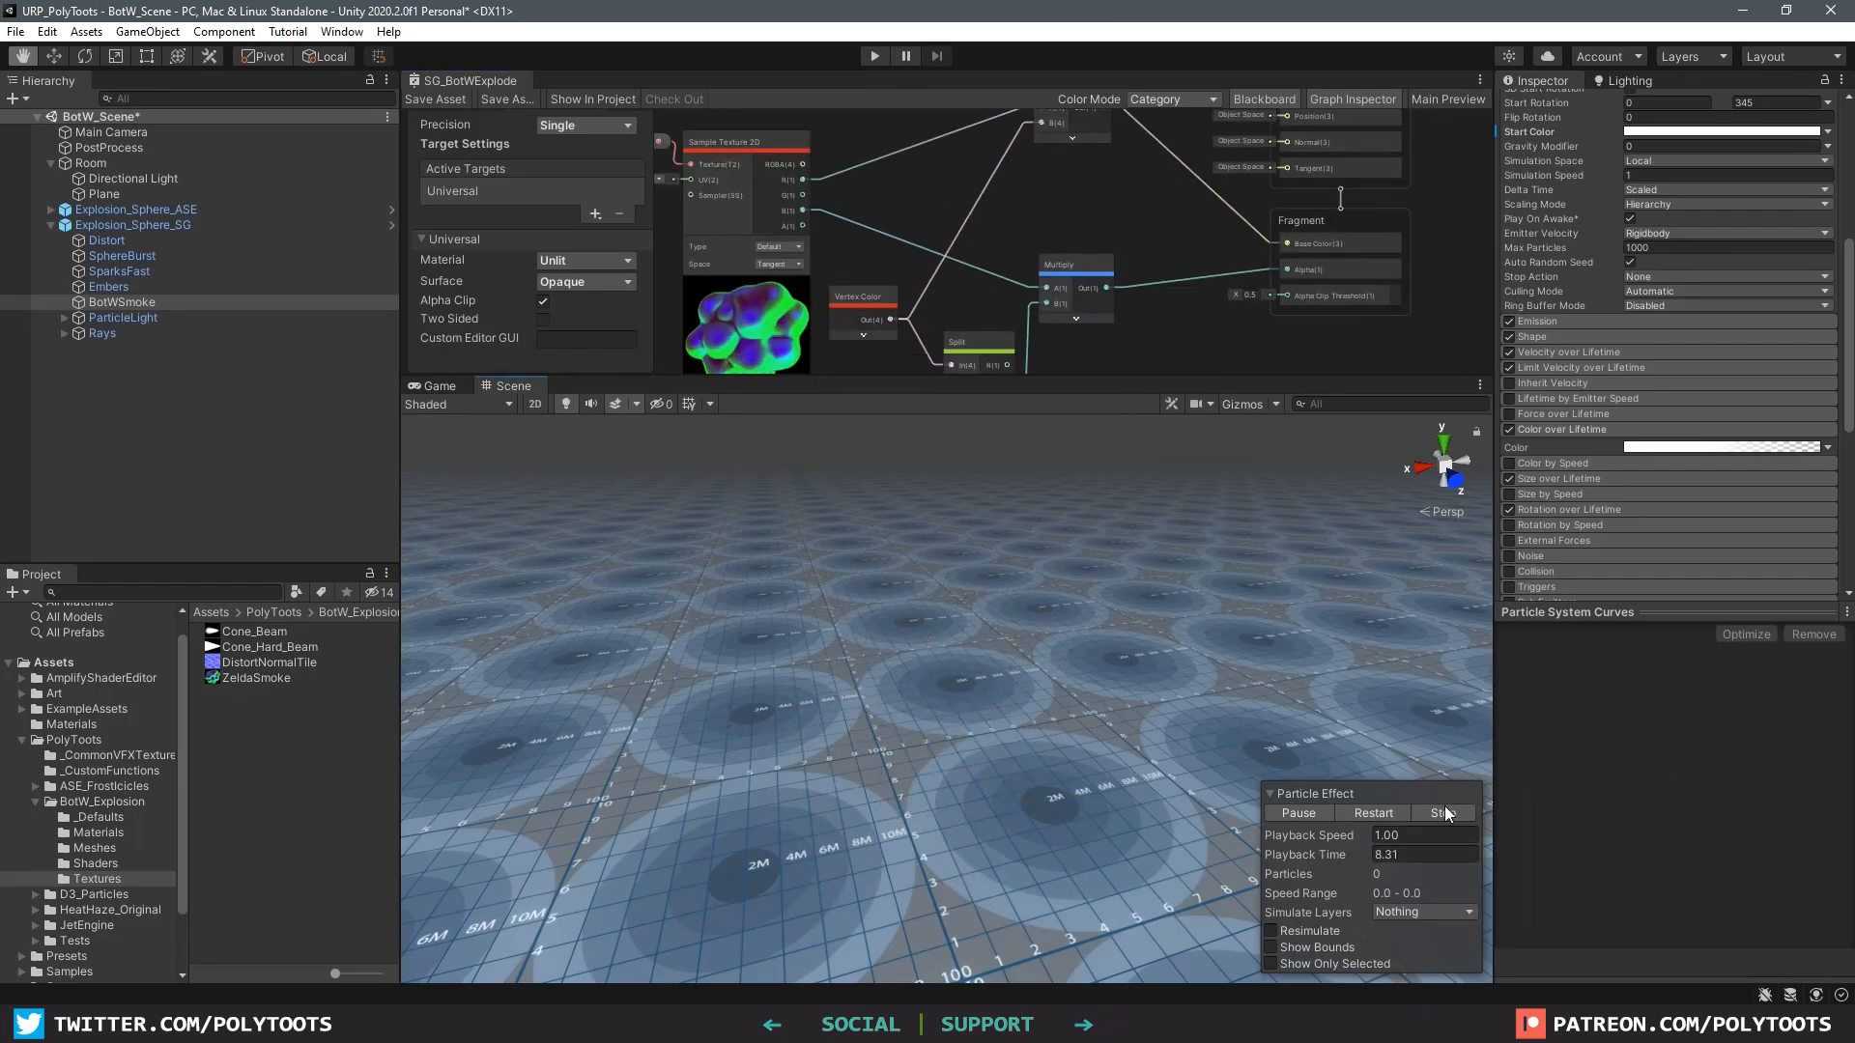
pyautogui.click(1445, 813)
pyautogui.moveTo(1417, 850); pyautogui.dragTo(1487, 854)
pyautogui.moveTo(868, 205); pyautogui.dragTo(860, 282, button='middle')
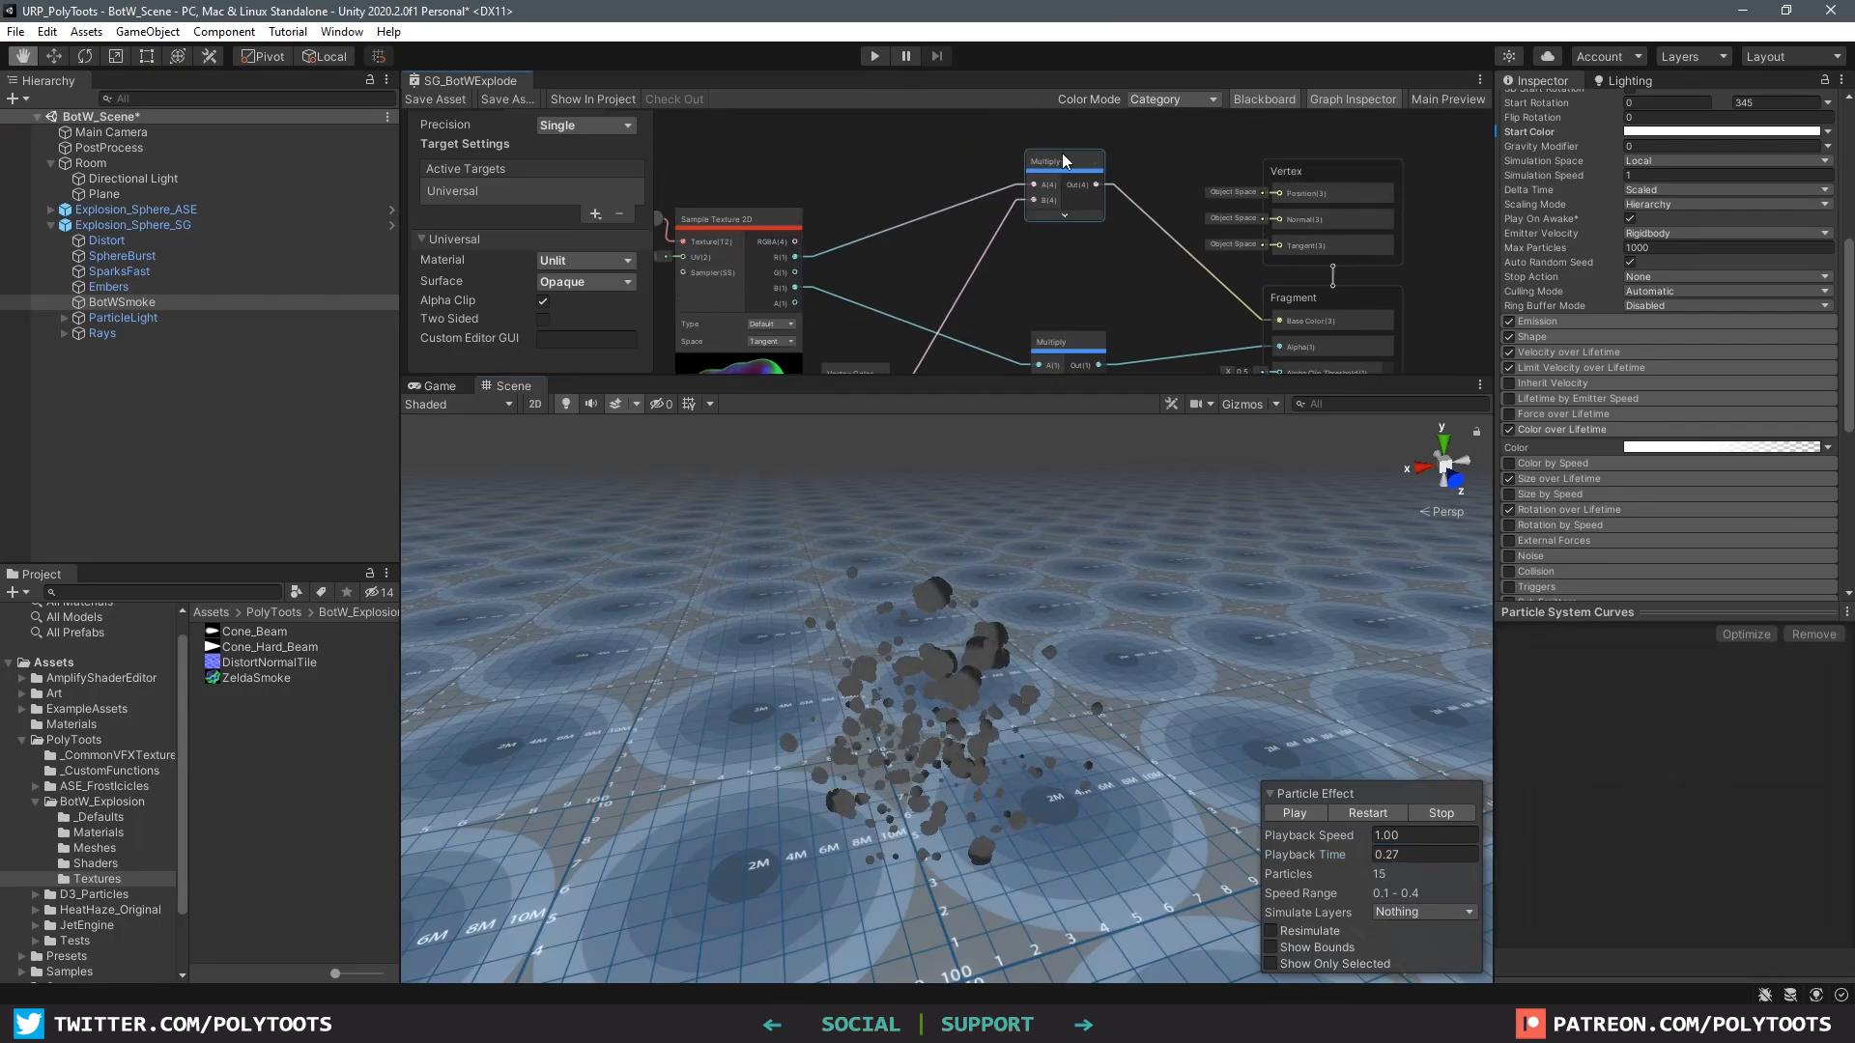
# Step: Expand the preview of the Multiply node feeding Base Color to examine it, then collapse it again
pyautogui.click(1063, 216)
pyautogui.scroll(3, 1058, 176)
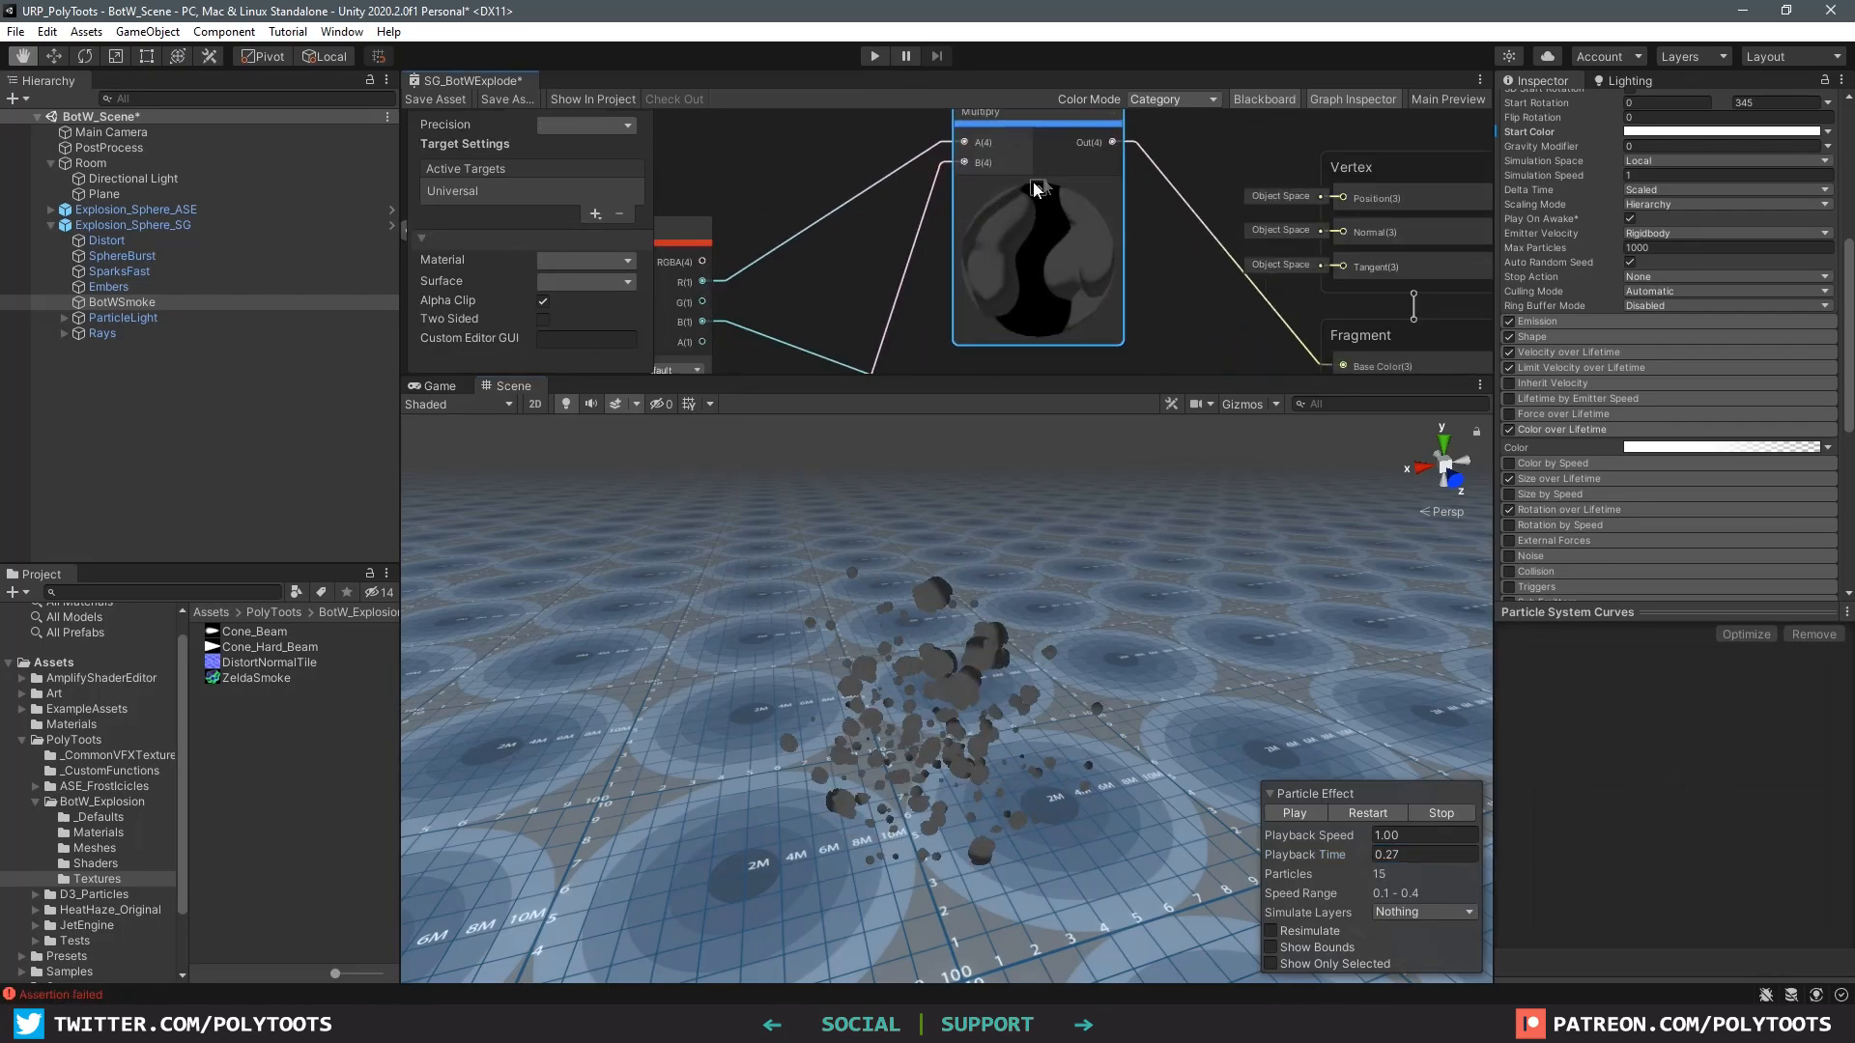
pyautogui.click(1039, 187)
pyautogui.scroll(-3, 978, 315)
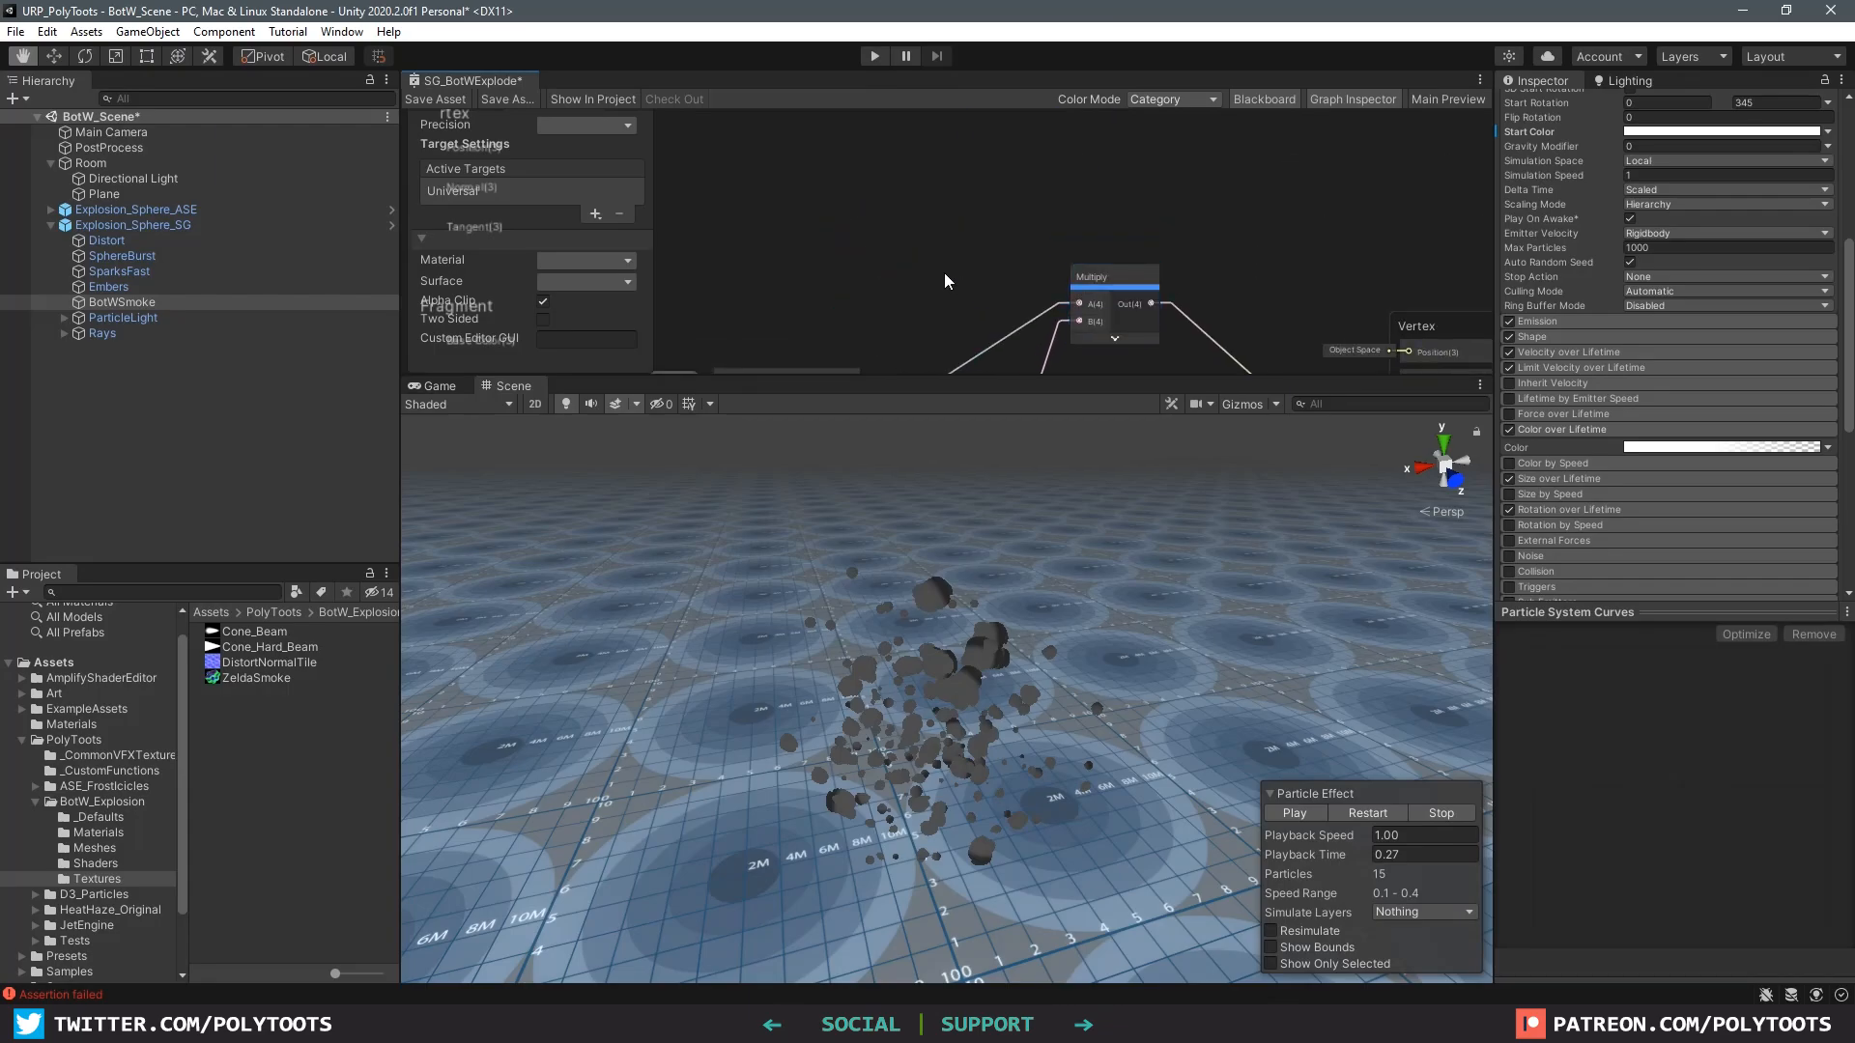
# Step: Add a Subtract node above the color Multiply, feed it the Sample Texture 2D's R output, and inspect its smoke preview
pyautogui.press('space')
pyautogui.write('sub')
pyautogui.press('Return')
pyautogui.moveTo(945, 275); pyautogui.dragTo(927, 192, button='middle')
pyautogui.moveTo(844, 359); pyautogui.dragTo(945, 245)
pyautogui.moveTo(950, 241); pyautogui.dragTo(995, 361, button='middle')
pyautogui.moveTo(1043, 339); pyautogui.dragTo(1009, 224)
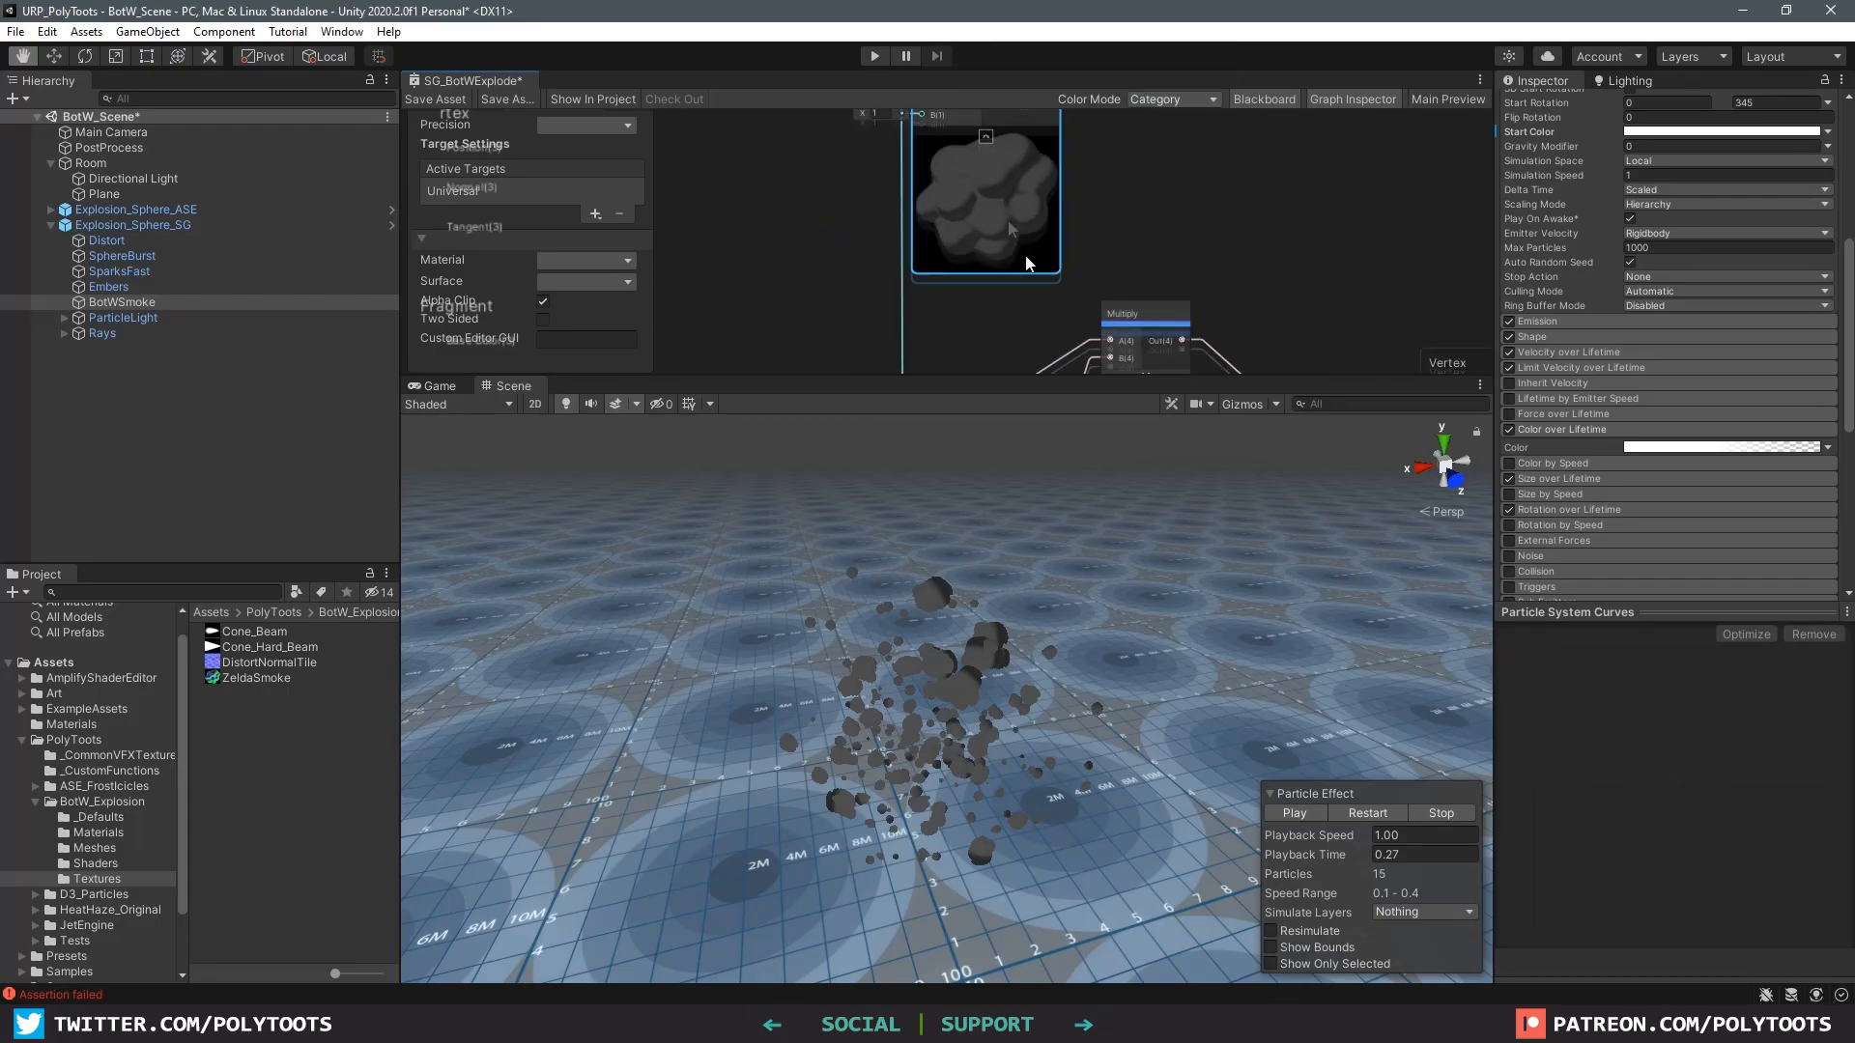
pyautogui.scroll(4, 1005, 227)
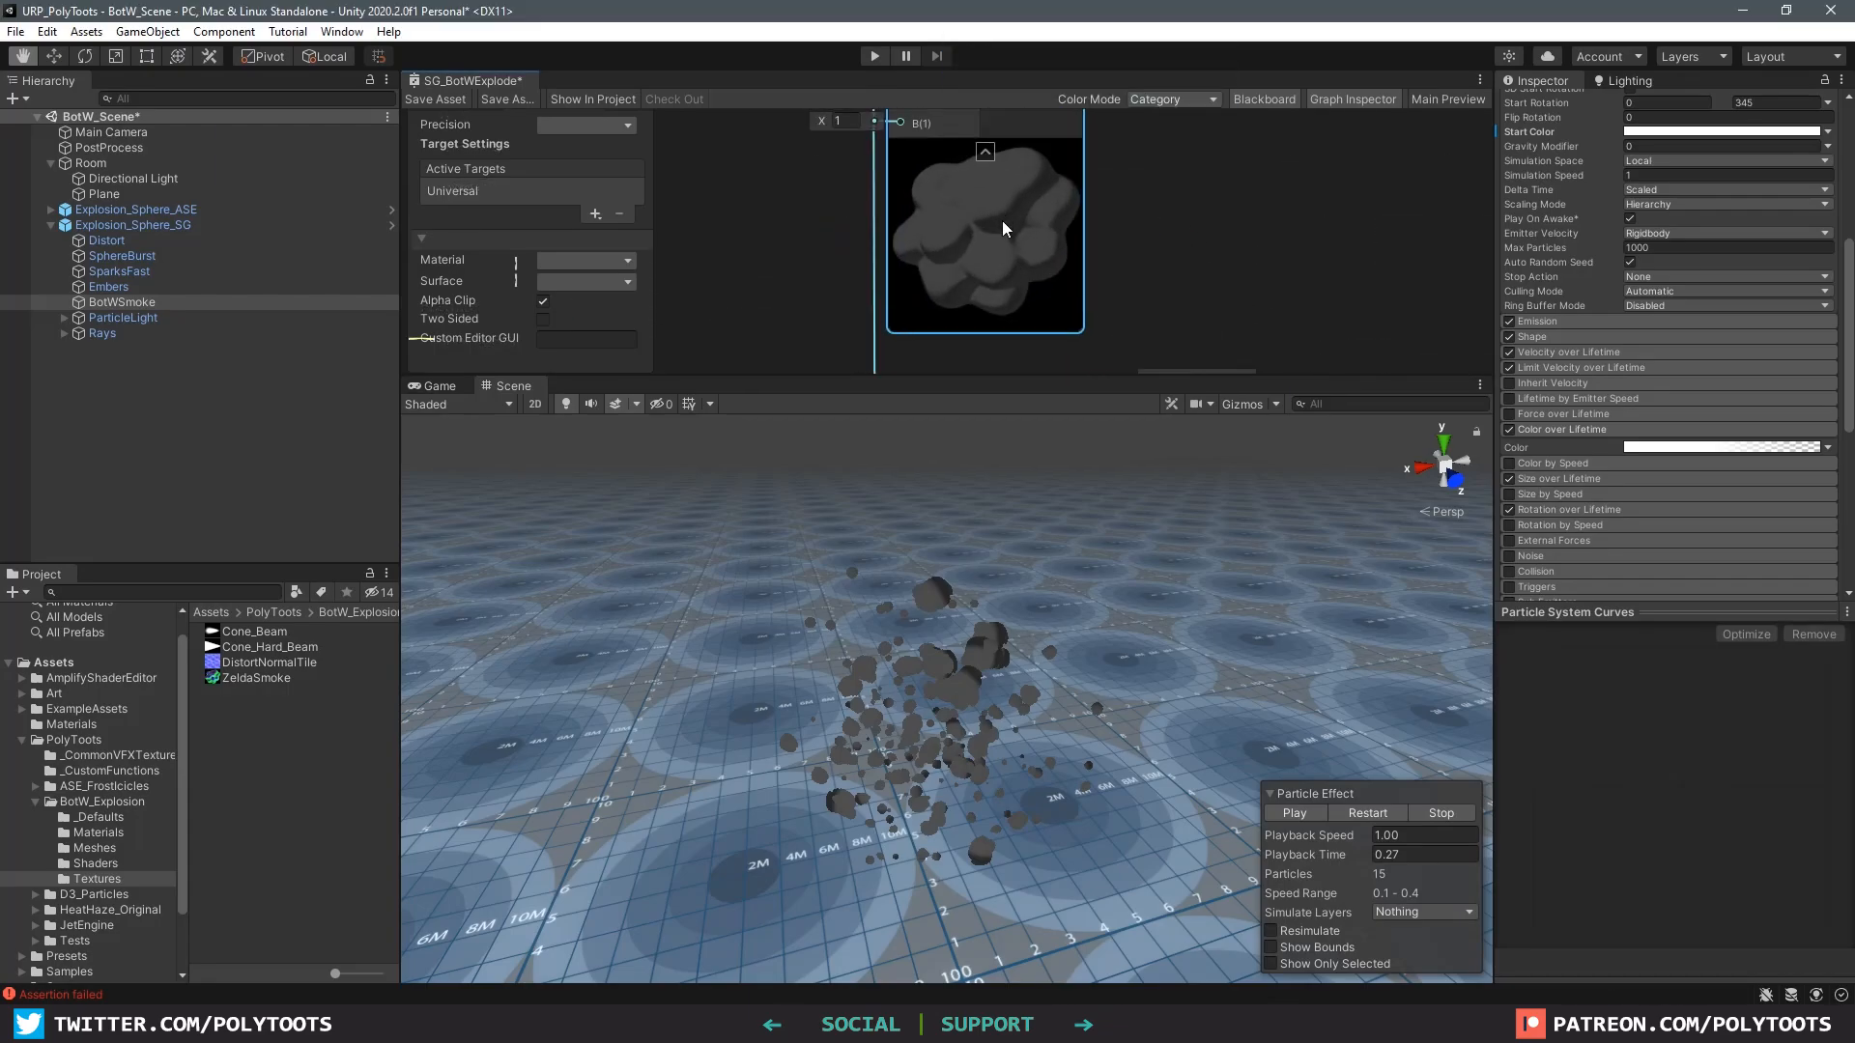
# Step: Set the fragment's Alpha Clip Threshold to 0.2 and save the graph asset
pyautogui.click(1336, 854)
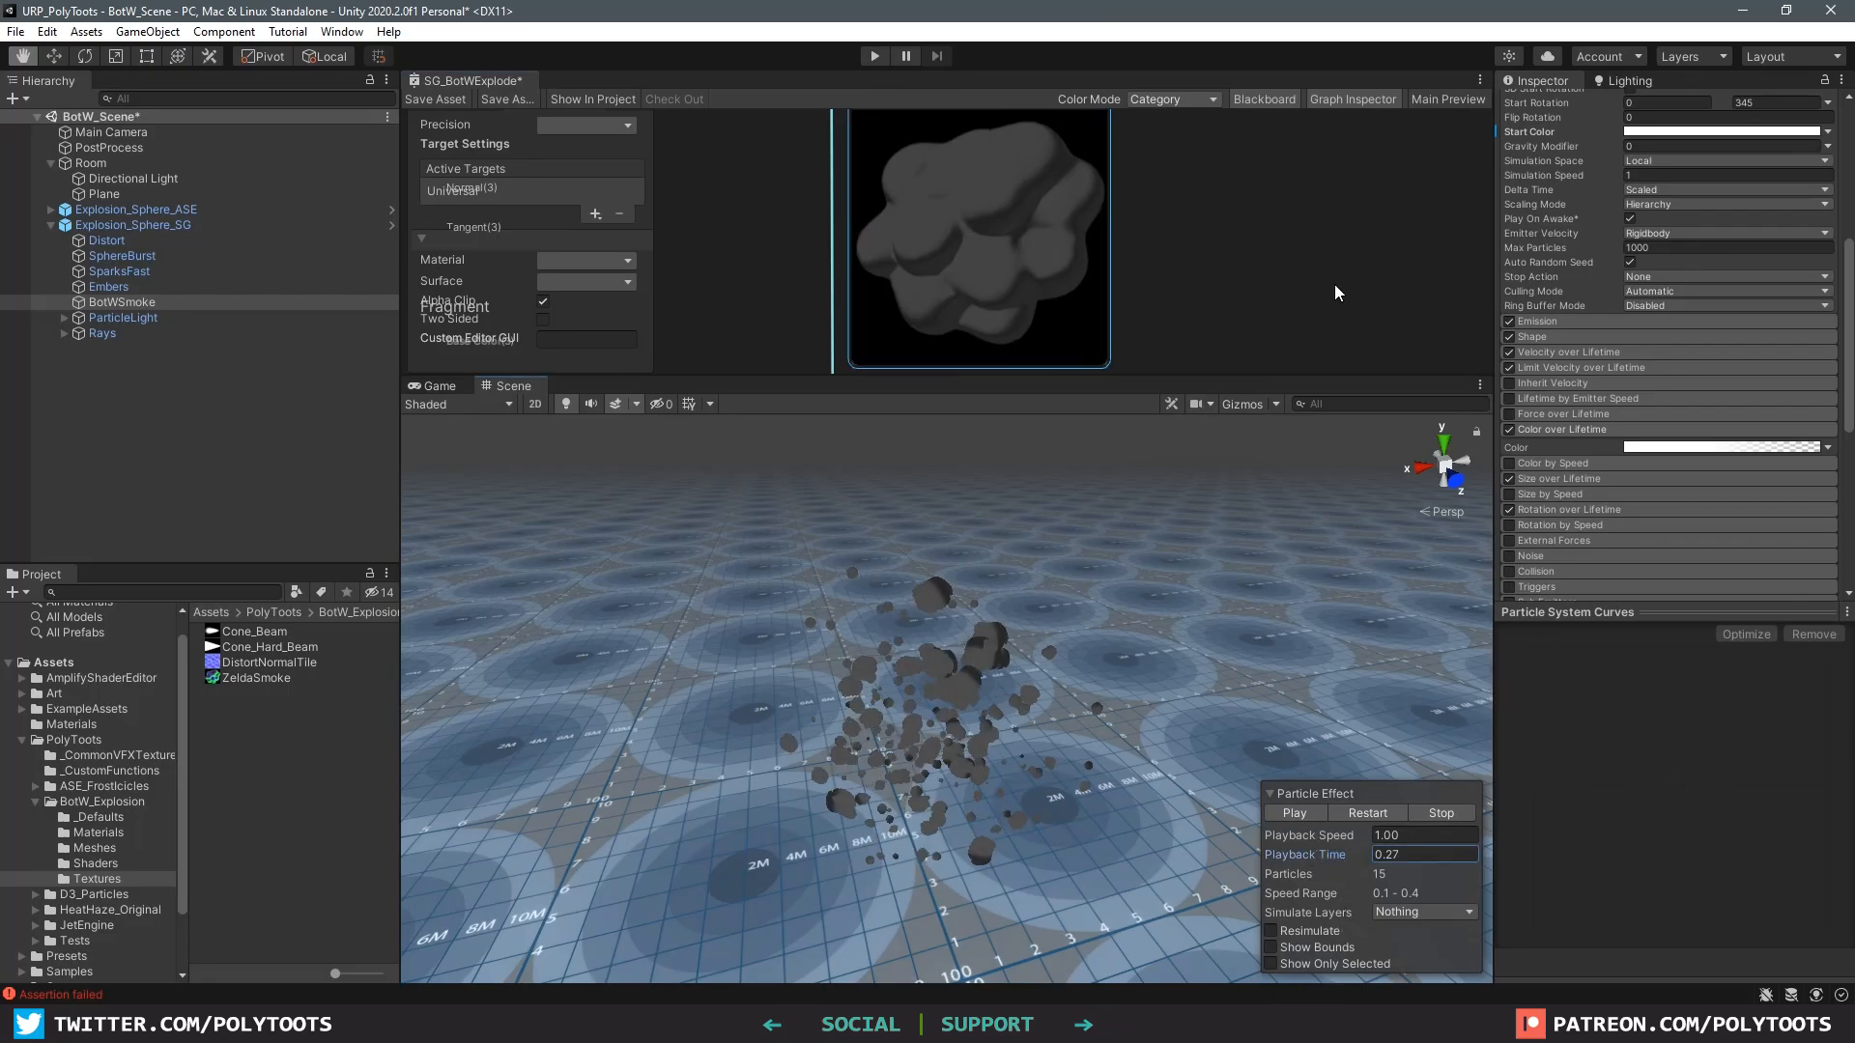
pyautogui.scroll(-3, 1335, 286)
pyautogui.moveTo(1333, 338); pyautogui.dragTo(1104, 149, button='middle')
pyautogui.scroll(2, 1111, 338)
pyautogui.moveTo(1111, 346); pyautogui.dragTo(1036, 304, button='middle')
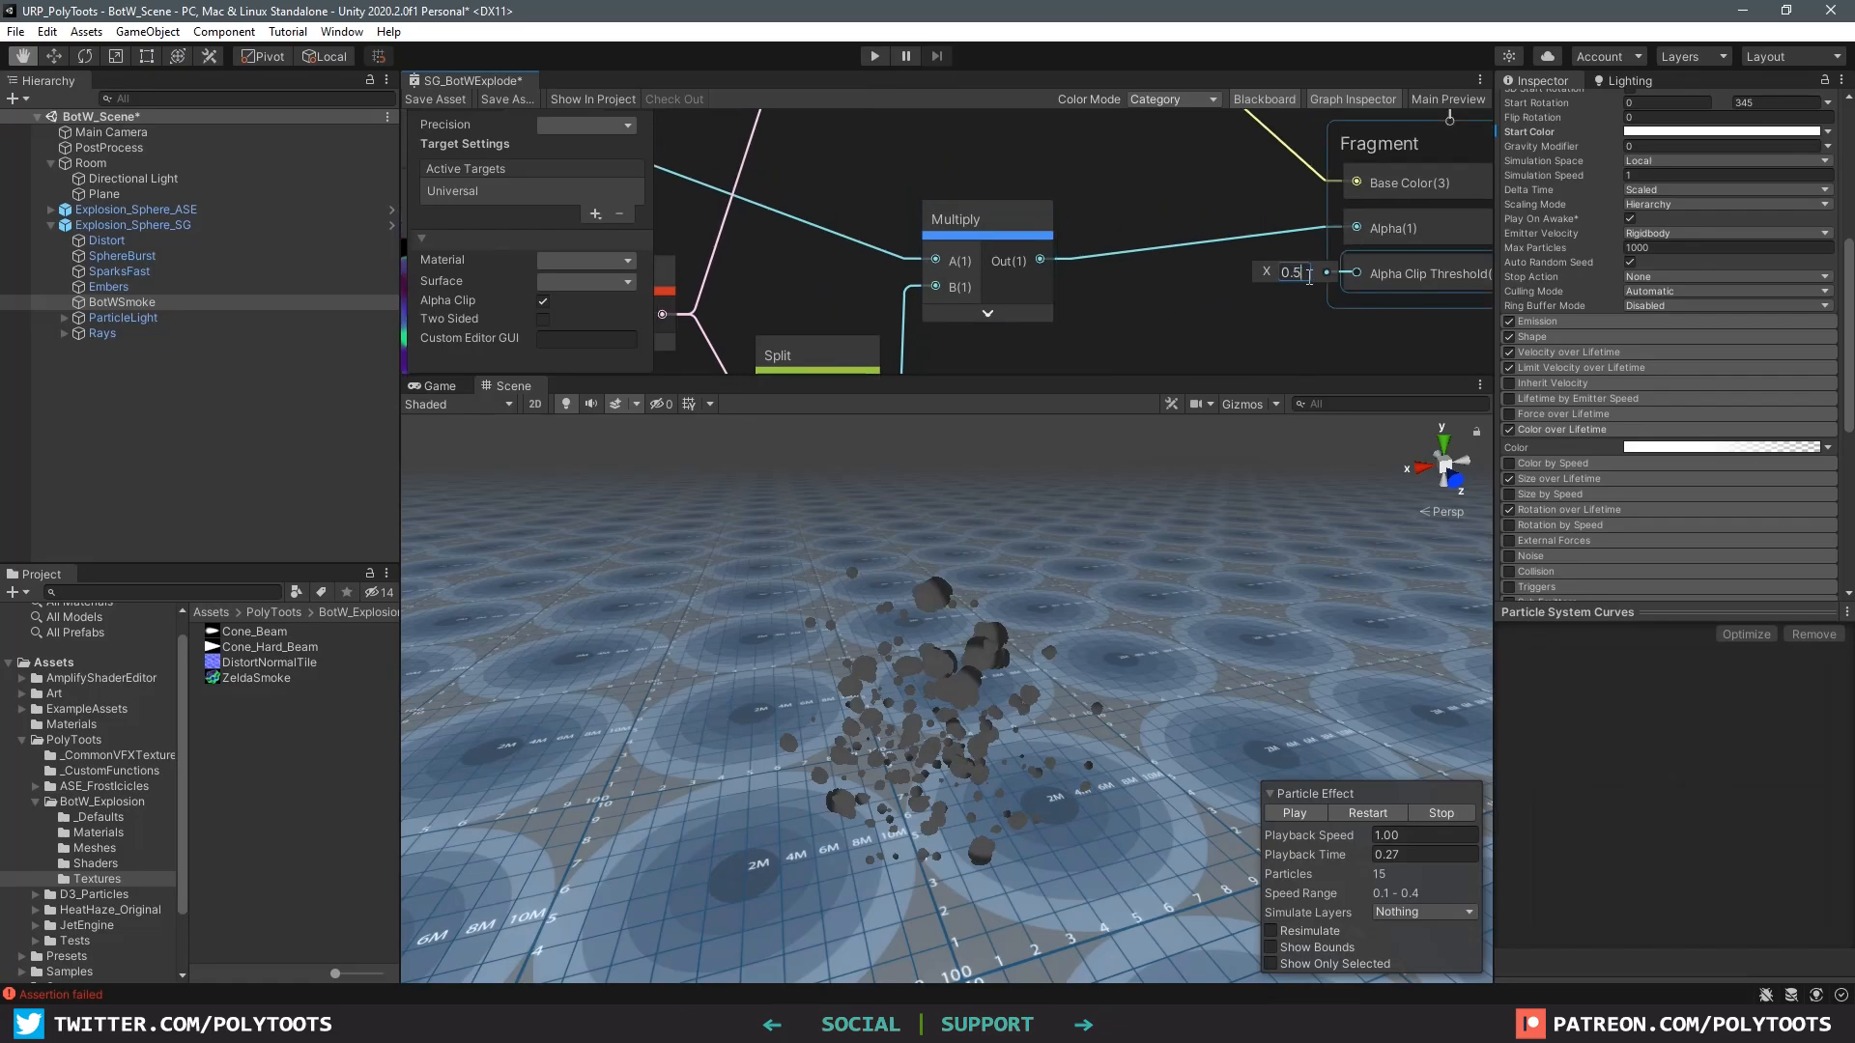
pyautogui.click(1299, 273)
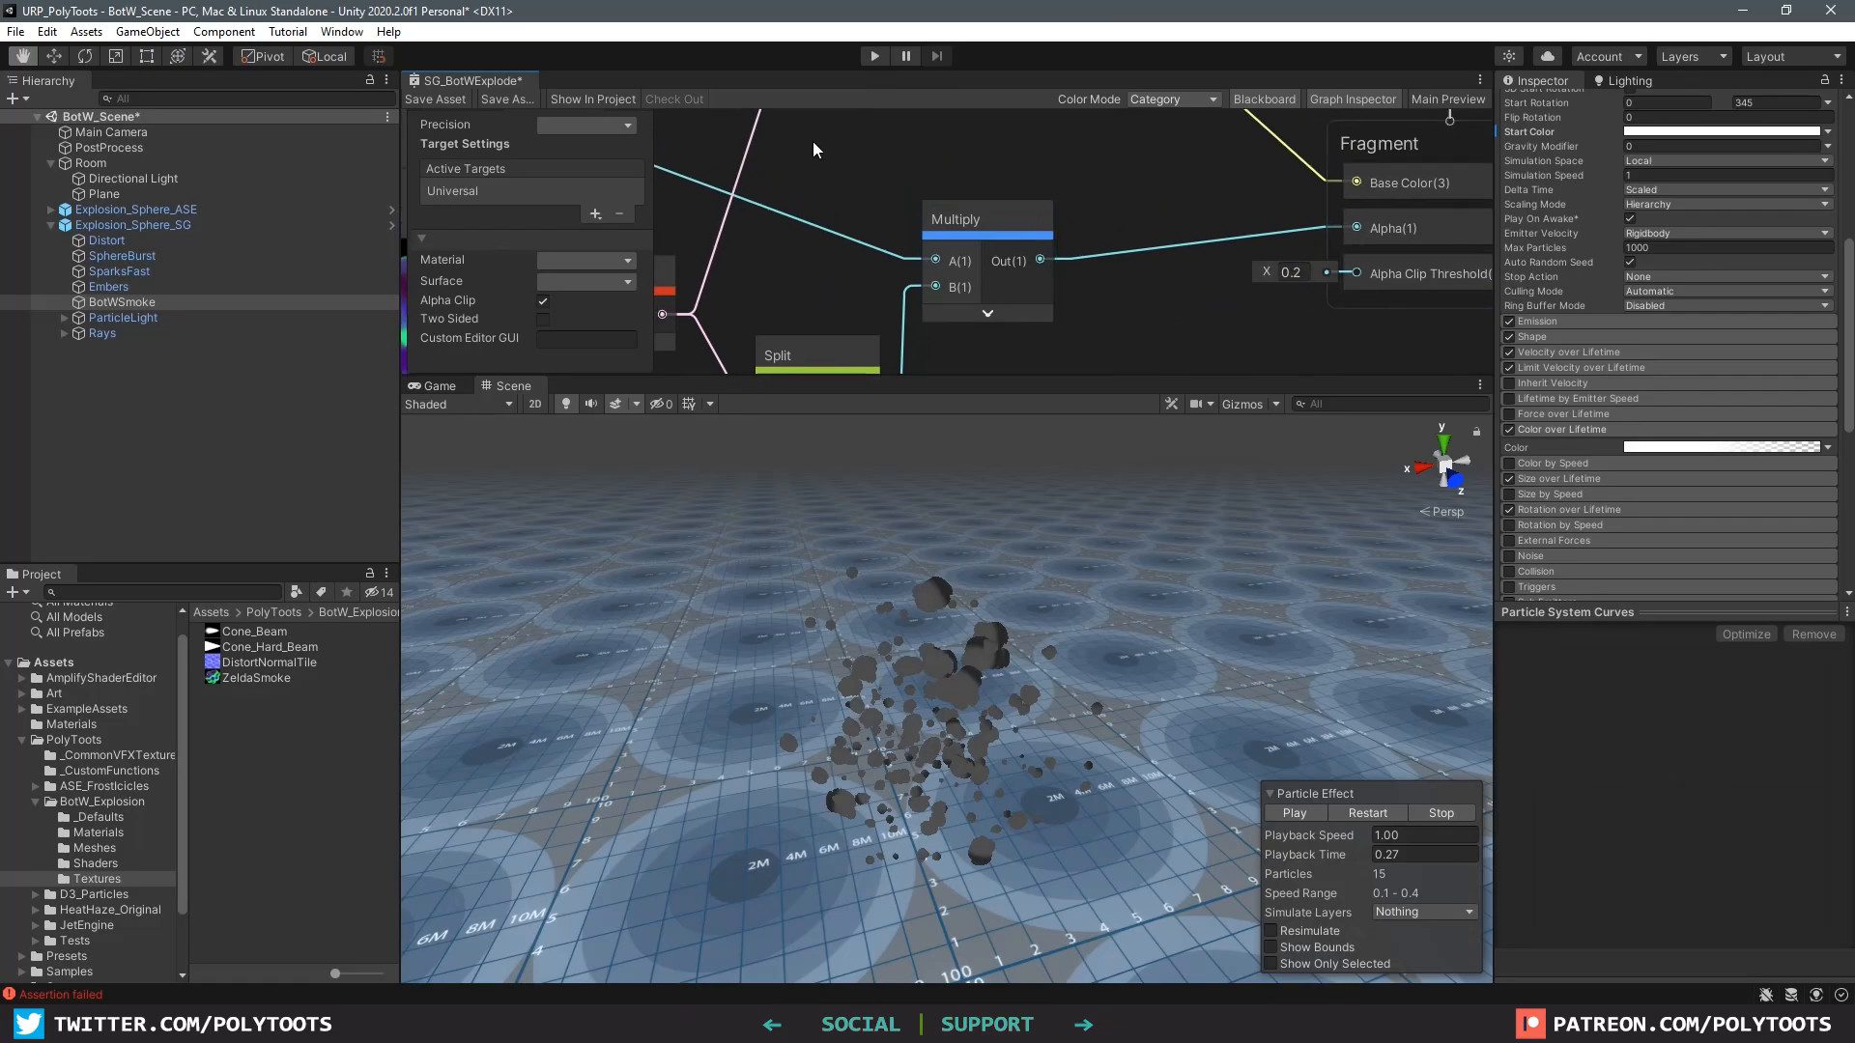
pyautogui.click(447, 104)
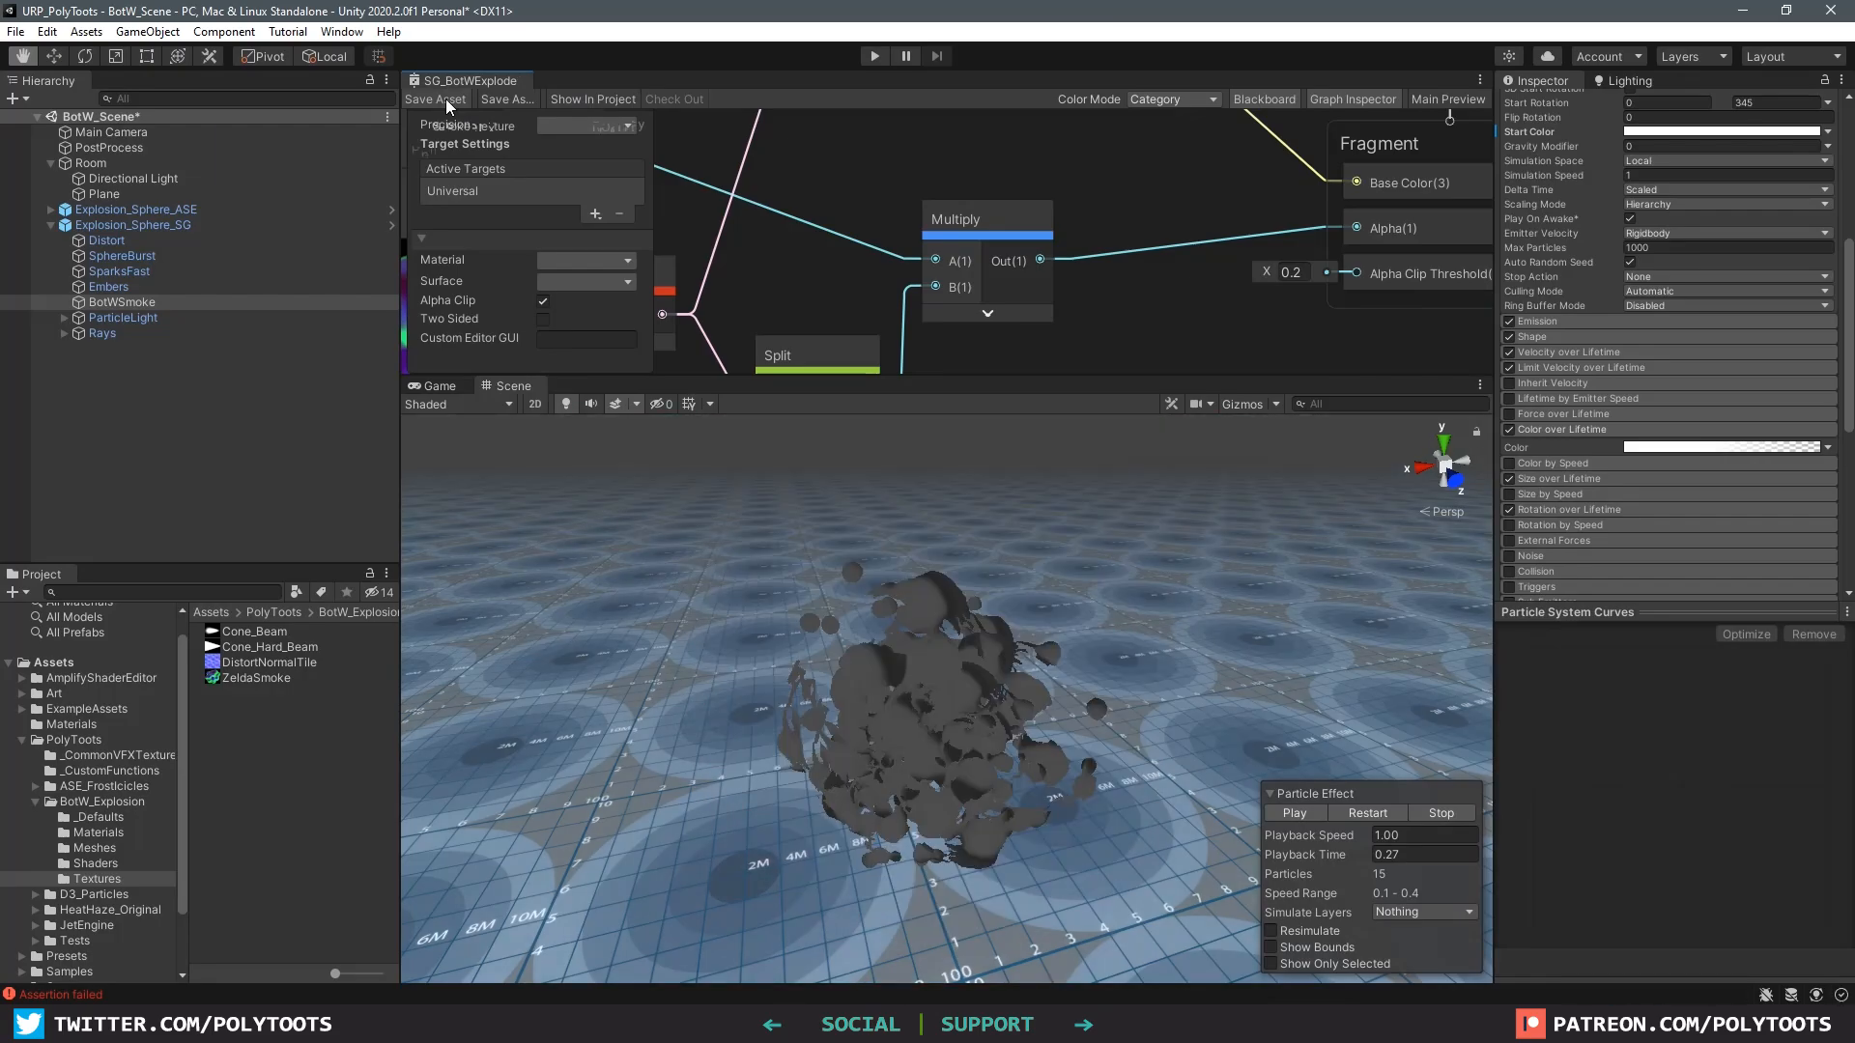
# Step: Play the smoke particle effect to check the new clipping, then stop it and scrub the playback time to 0.22
pyautogui.click(1296, 815)
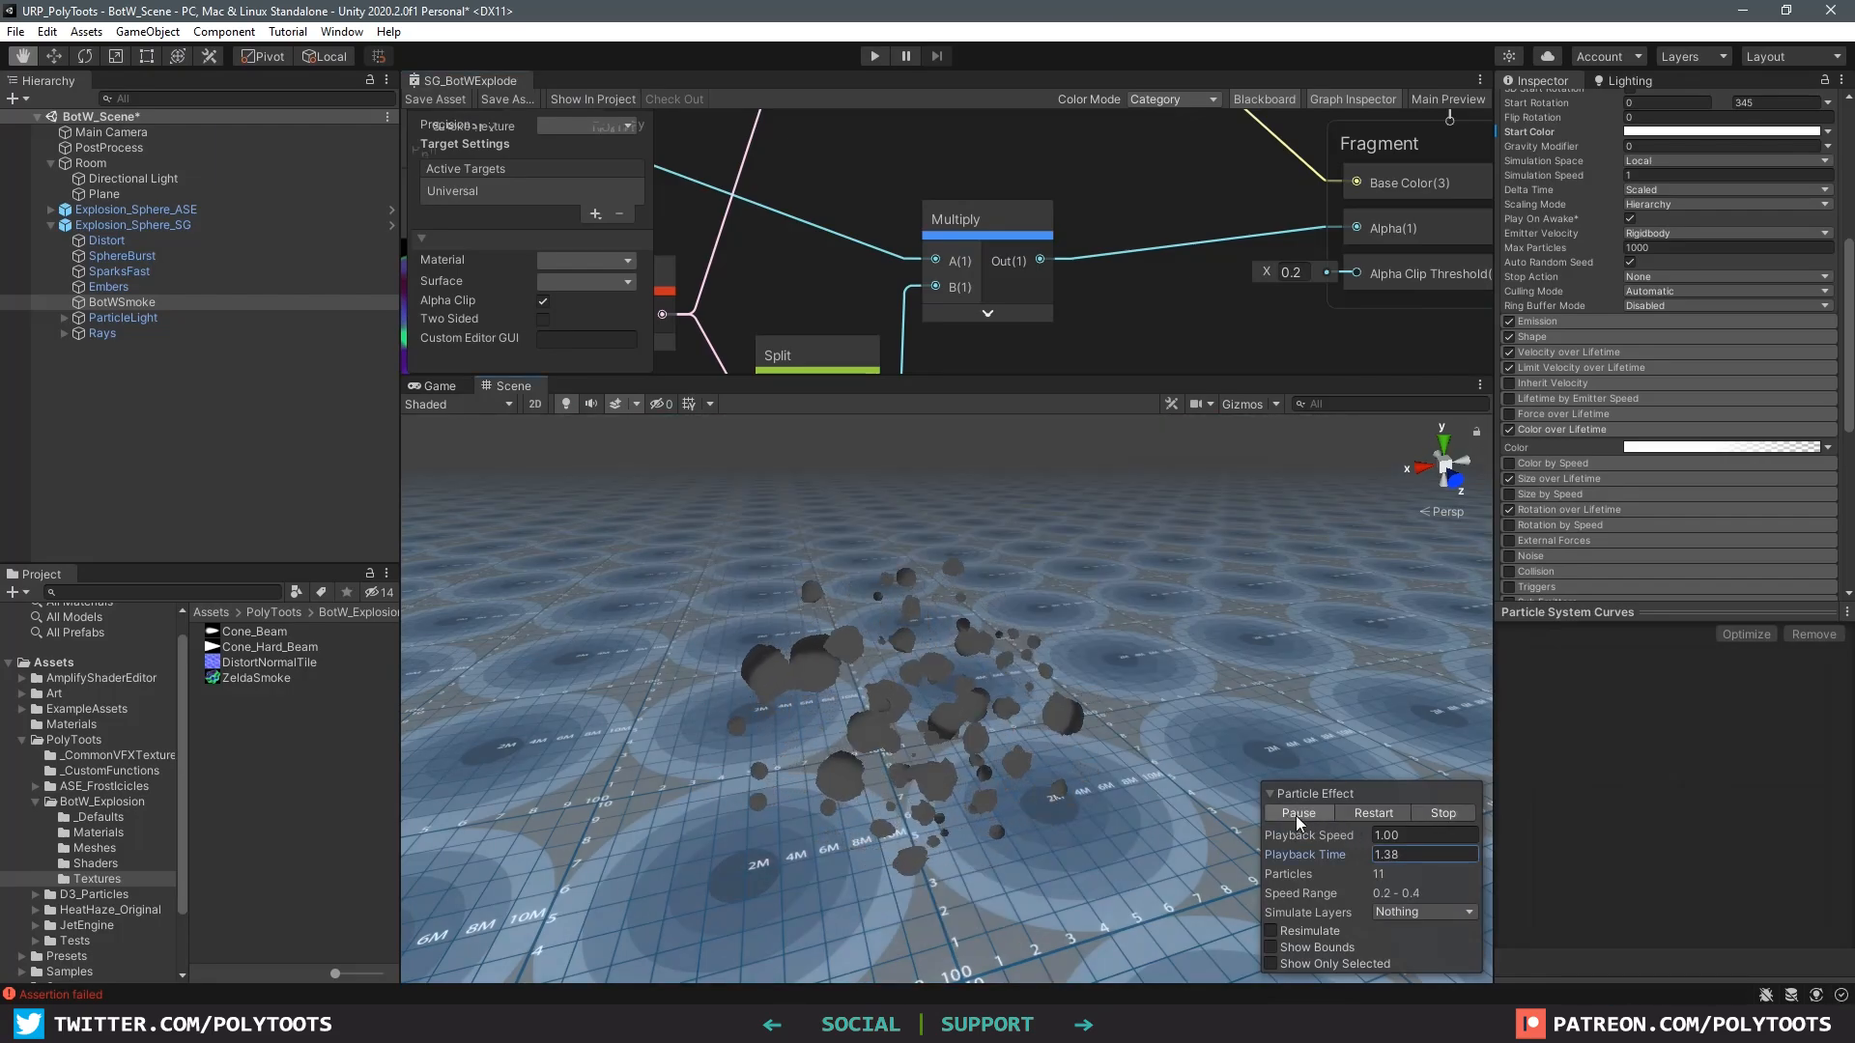
pyautogui.click(1447, 815)
pyautogui.moveTo(1365, 854); pyautogui.dragTo(1457, 860)
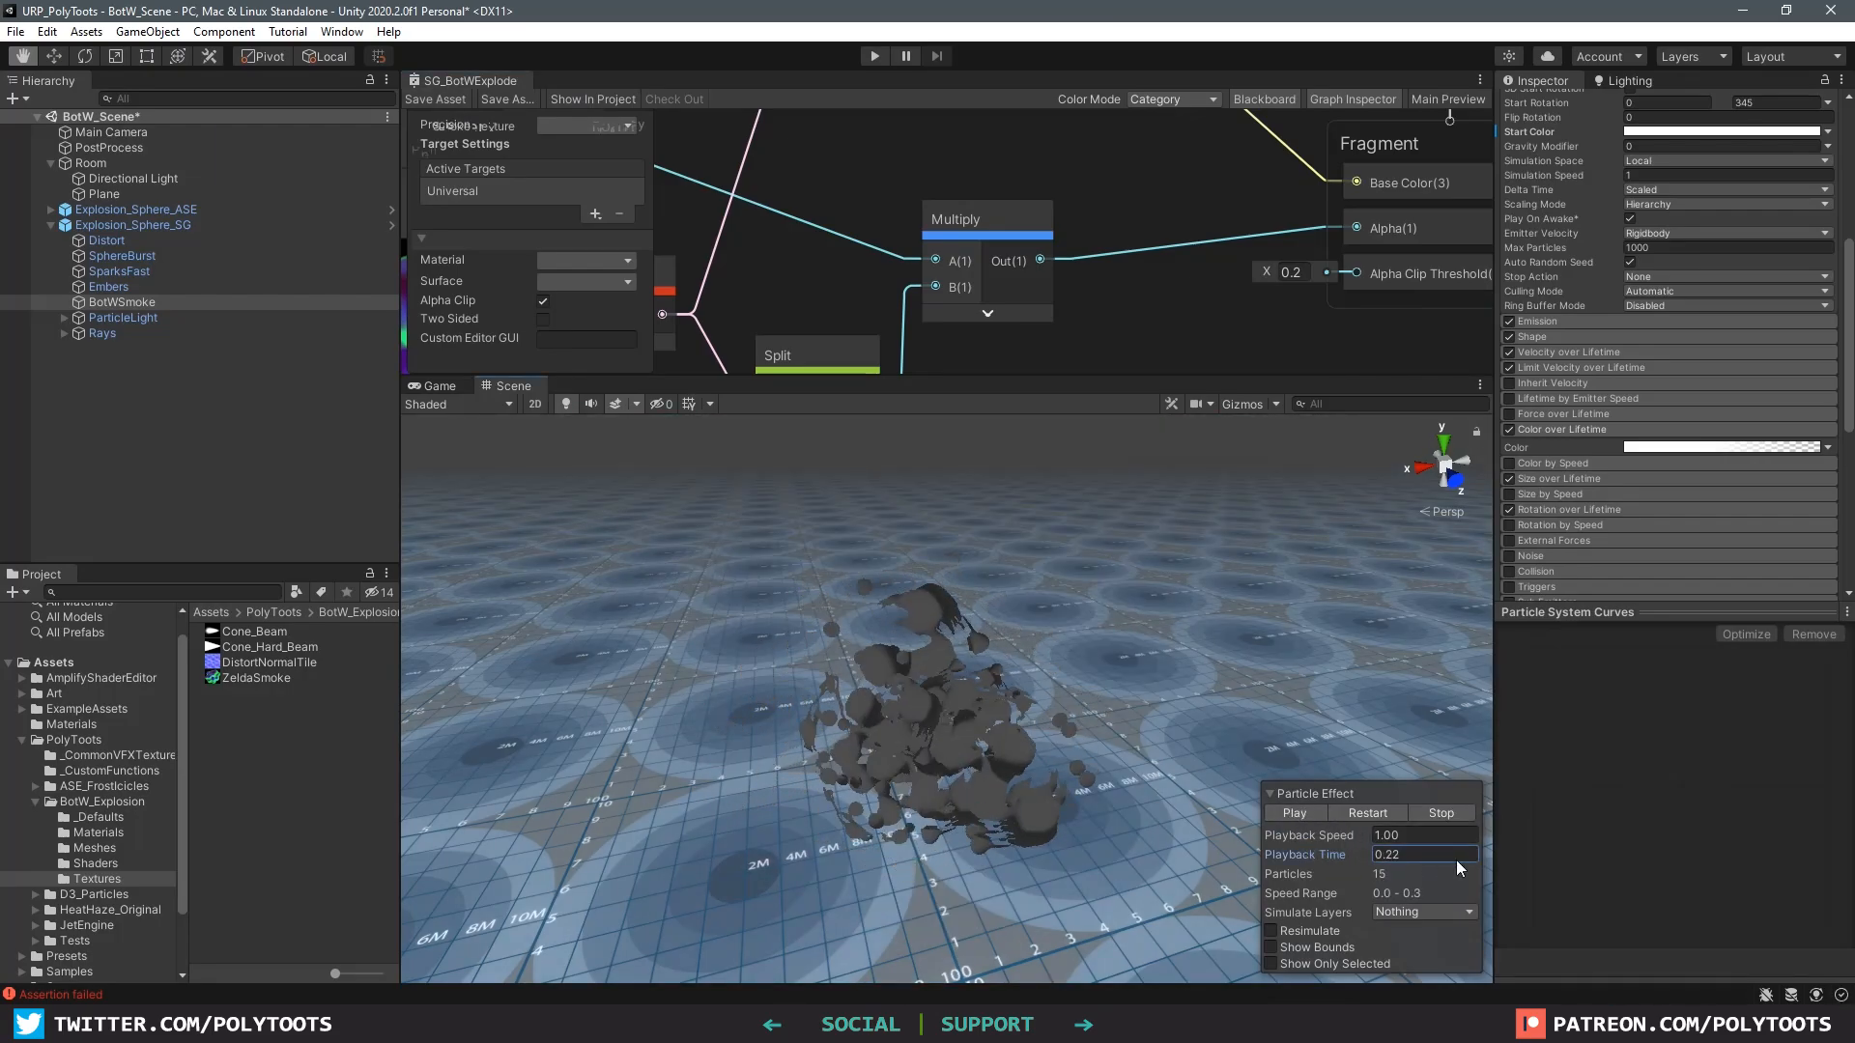
# Step: Insert a second Multiply node with B set to 4 between the alpha Multiply and Alpha, and delete the unused Subtract node
pyautogui.scroll(-5, 1103, 264)
pyautogui.press('space')
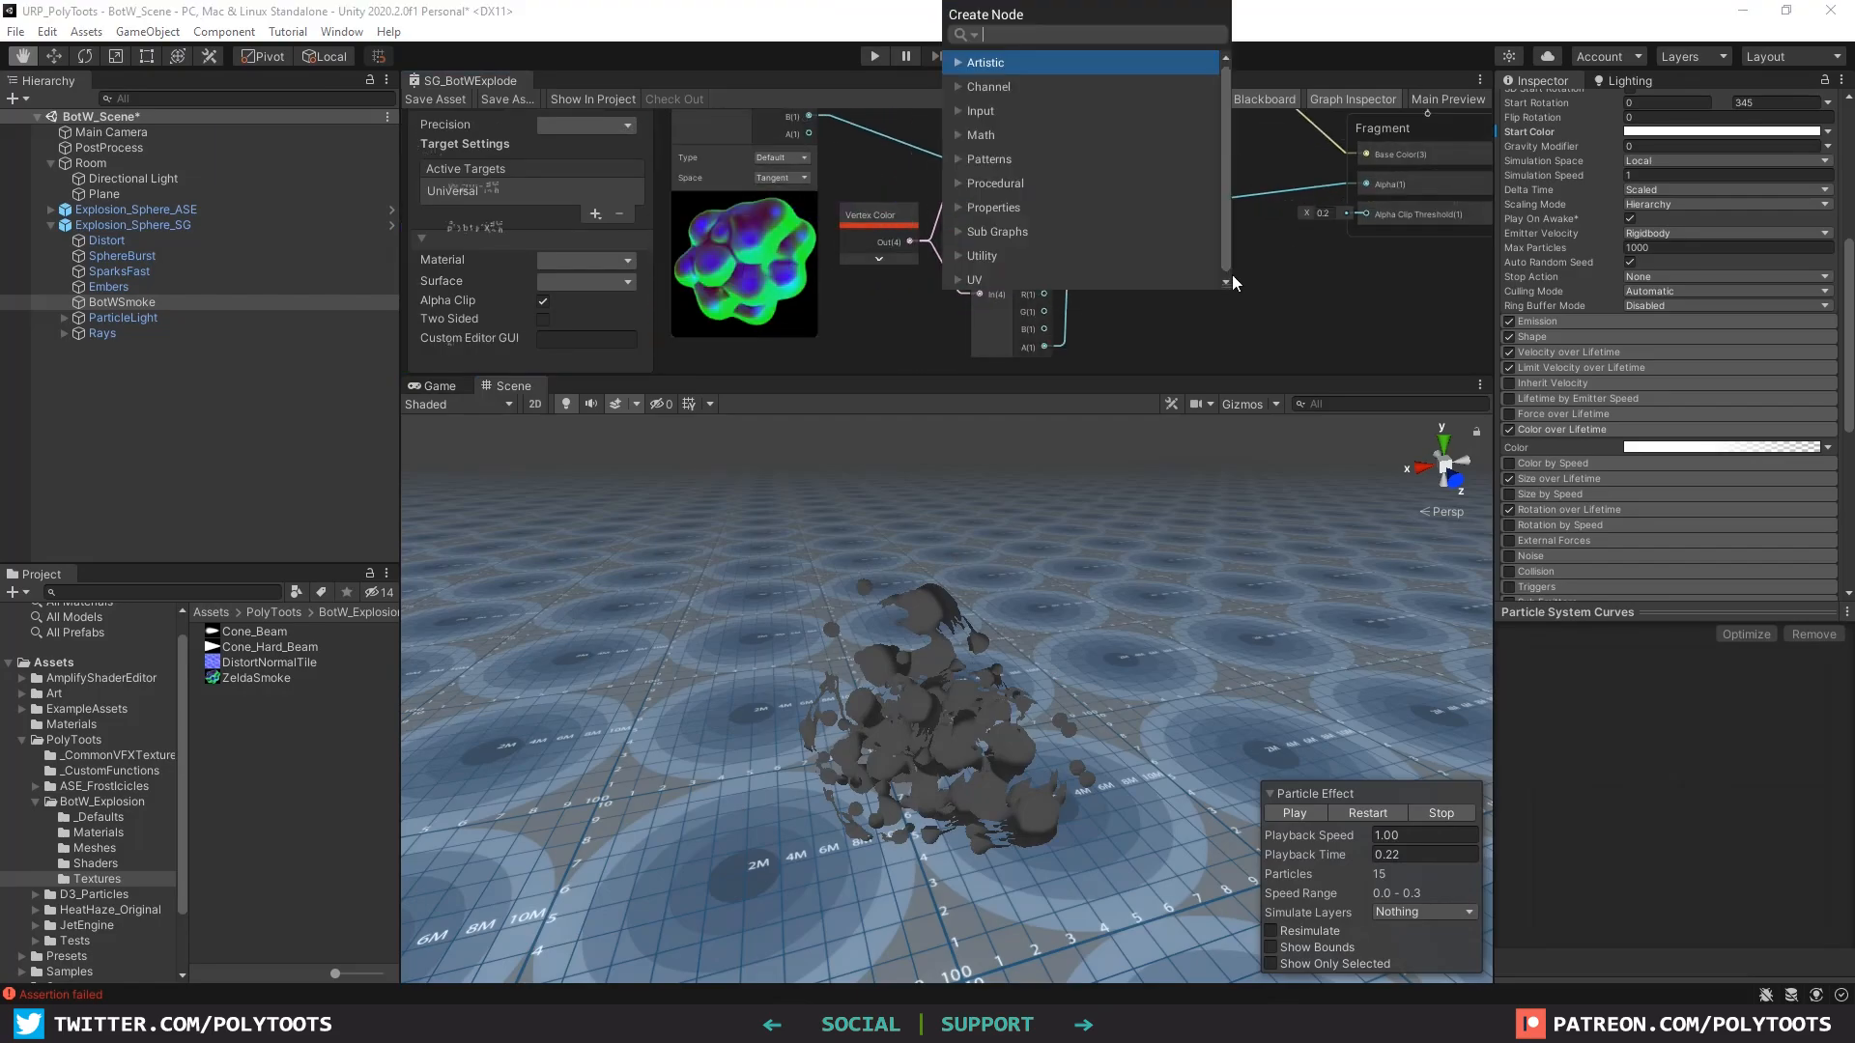
pyautogui.write('multiply')
pyautogui.press('Return')
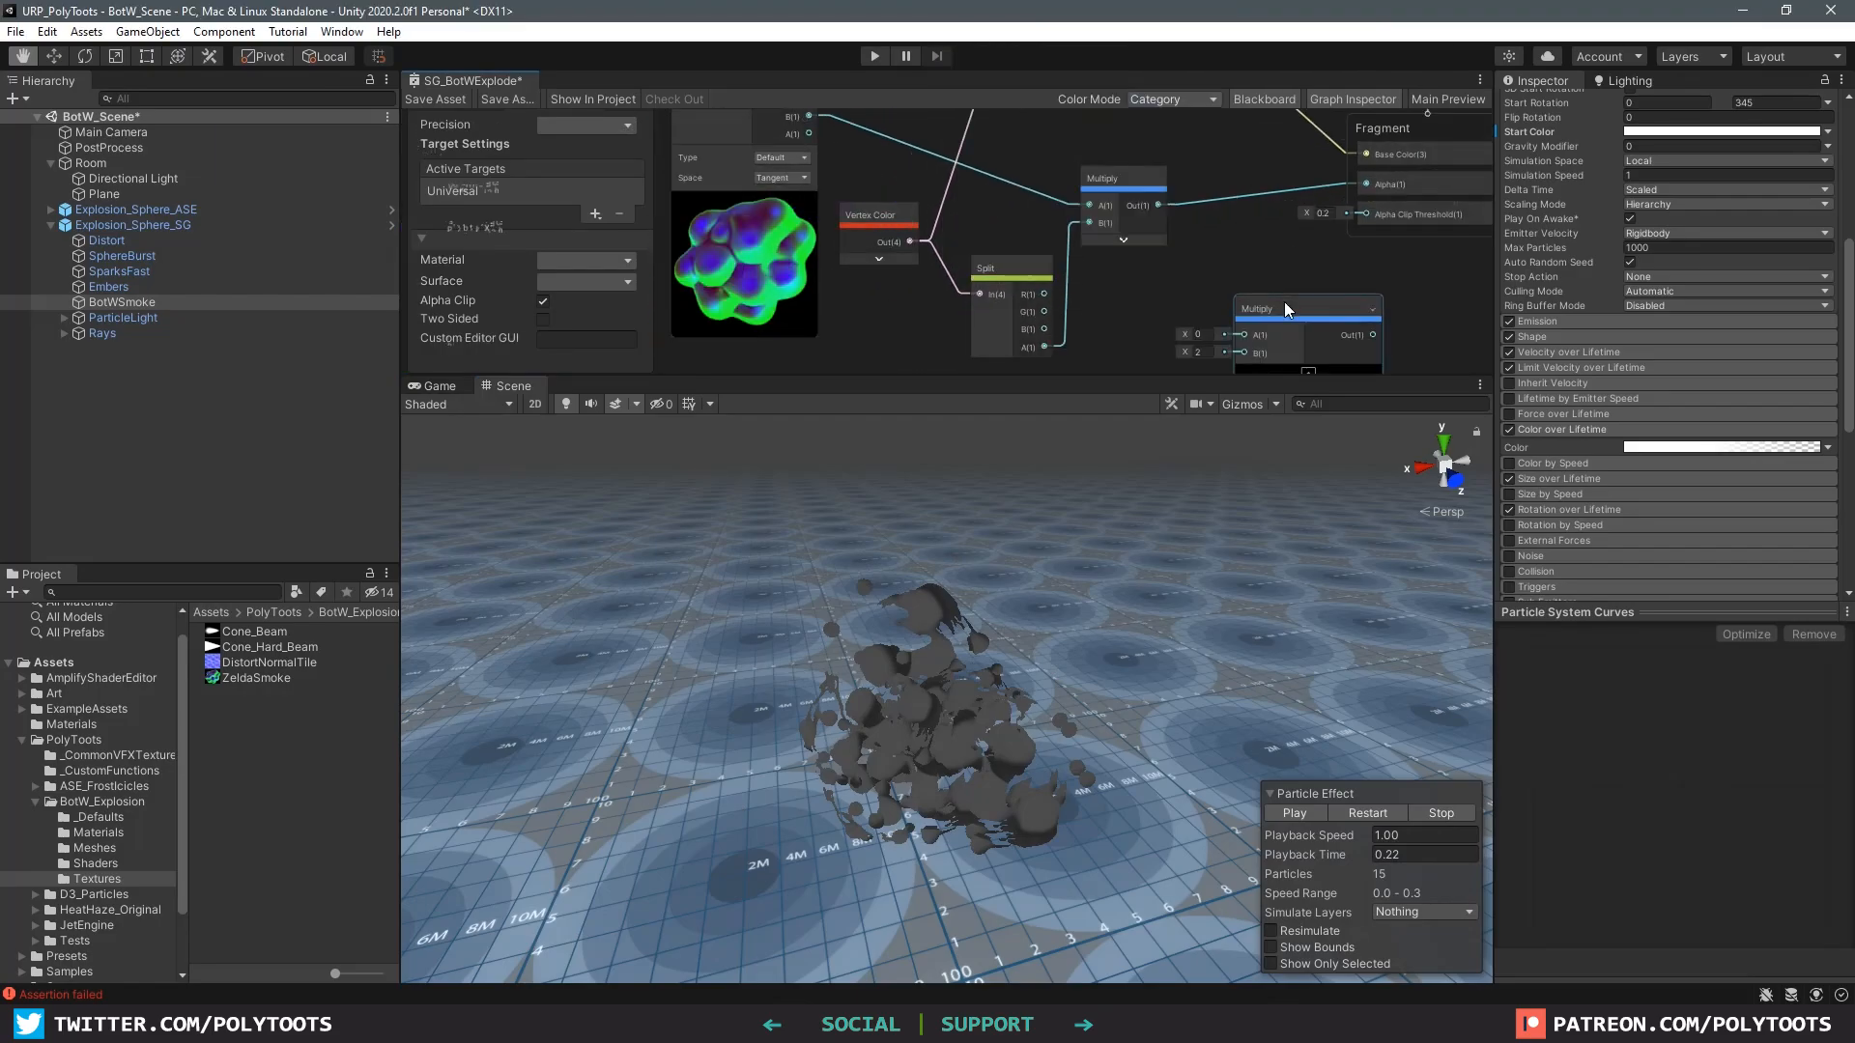
pyautogui.moveTo(1284, 302); pyautogui.dragTo(1274, 299)
pyautogui.moveTo(1227, 235); pyautogui.dragTo(1227, 218, button='middle')
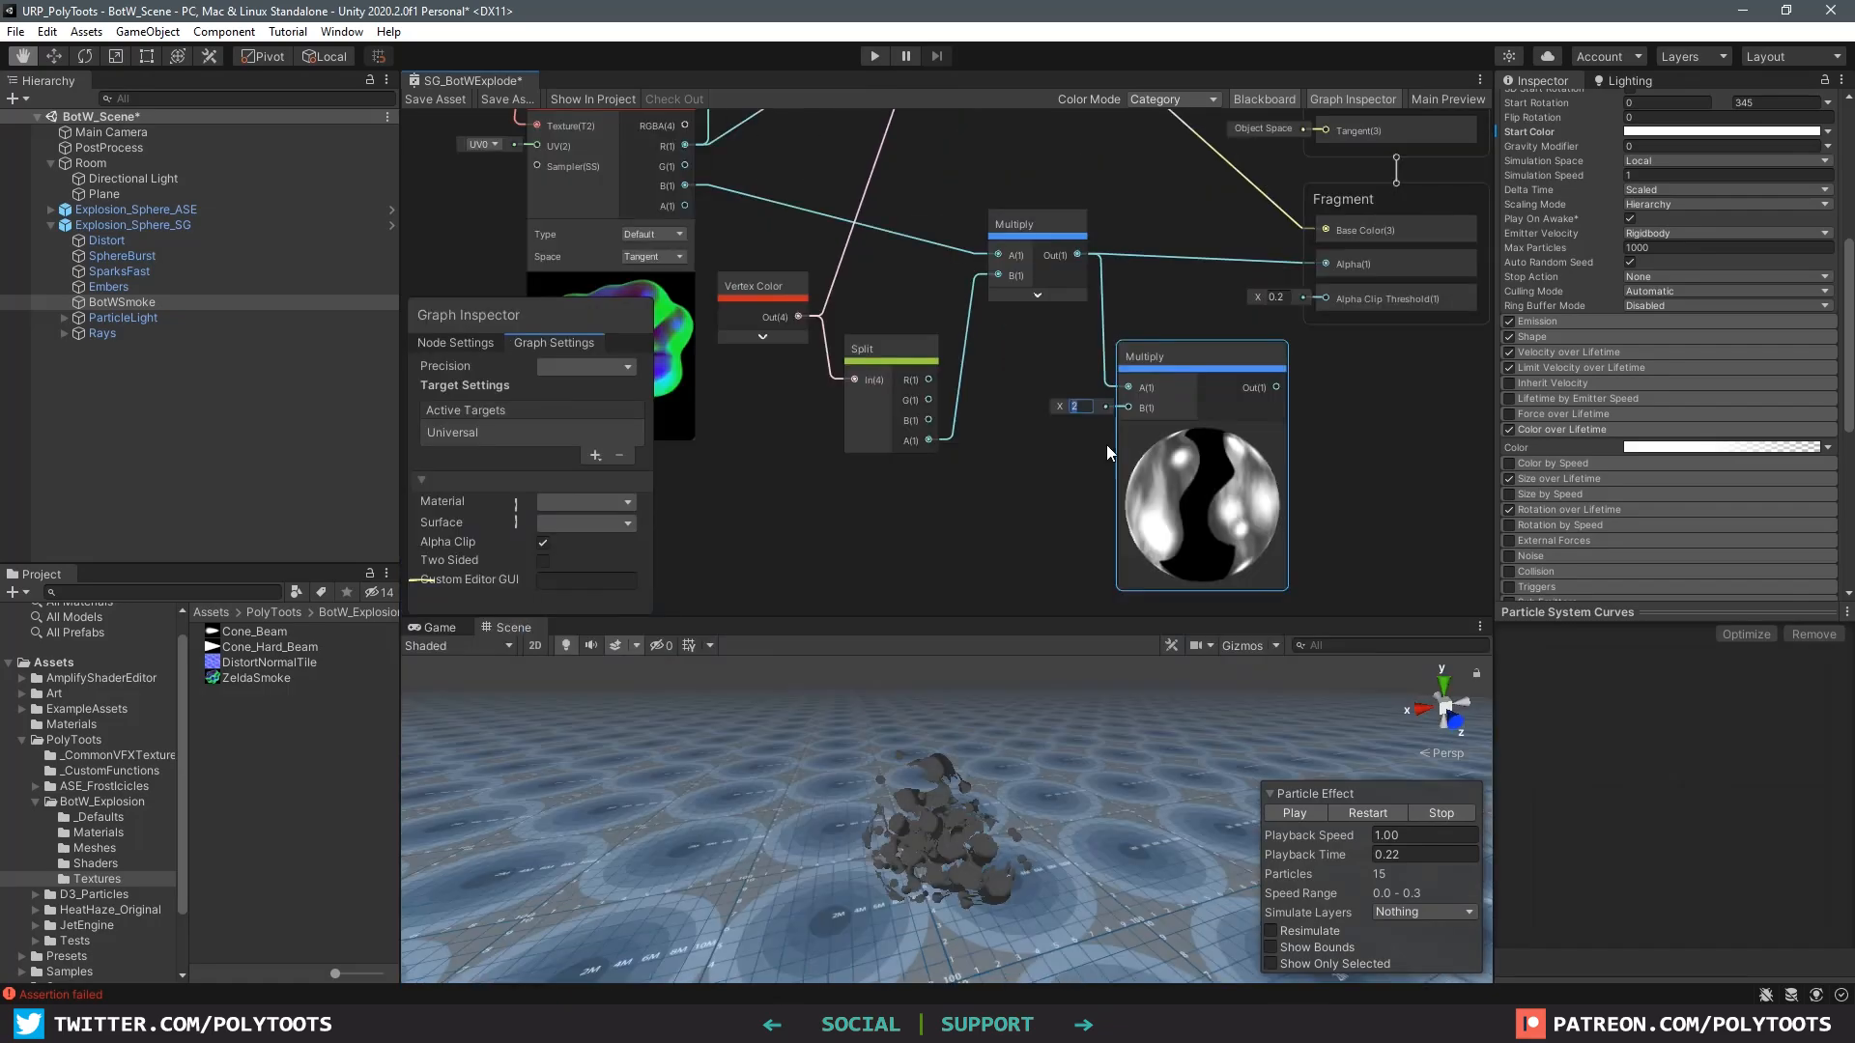
pyautogui.scroll(-10, 1192, 429)
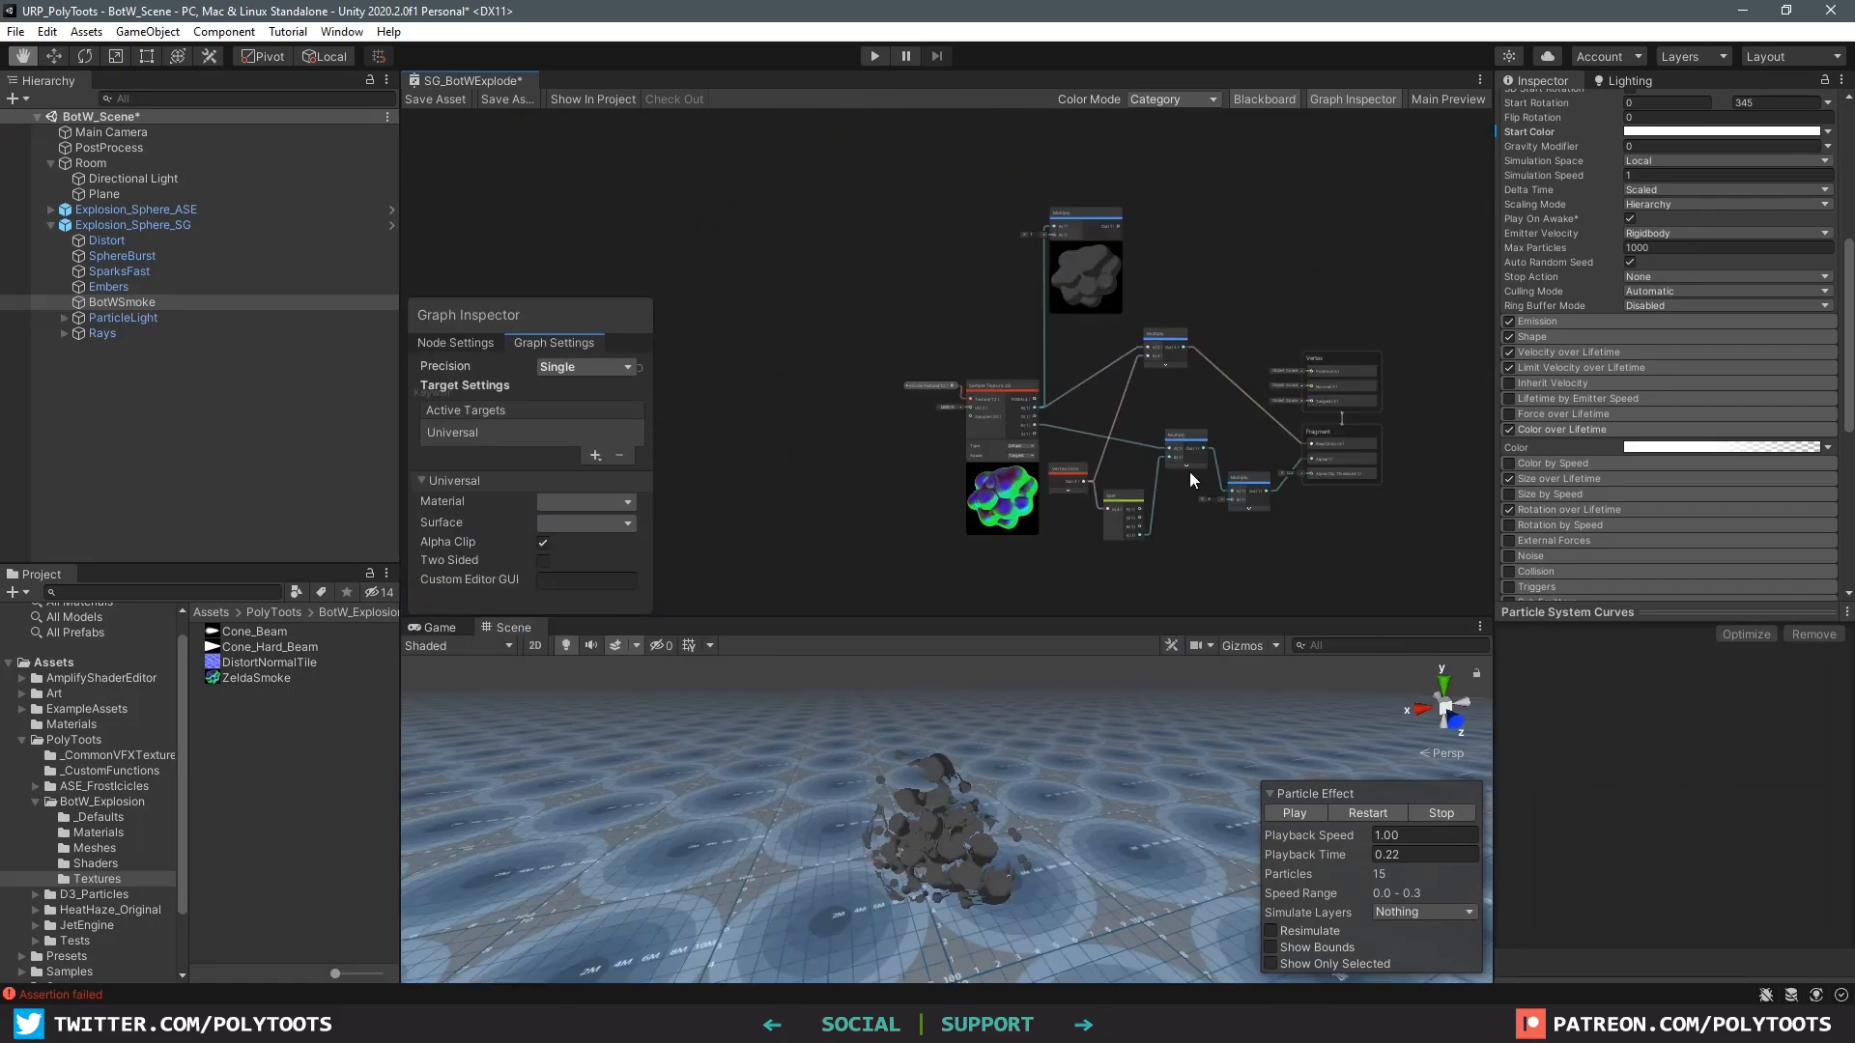
pyautogui.scroll(6, 1220, 510)
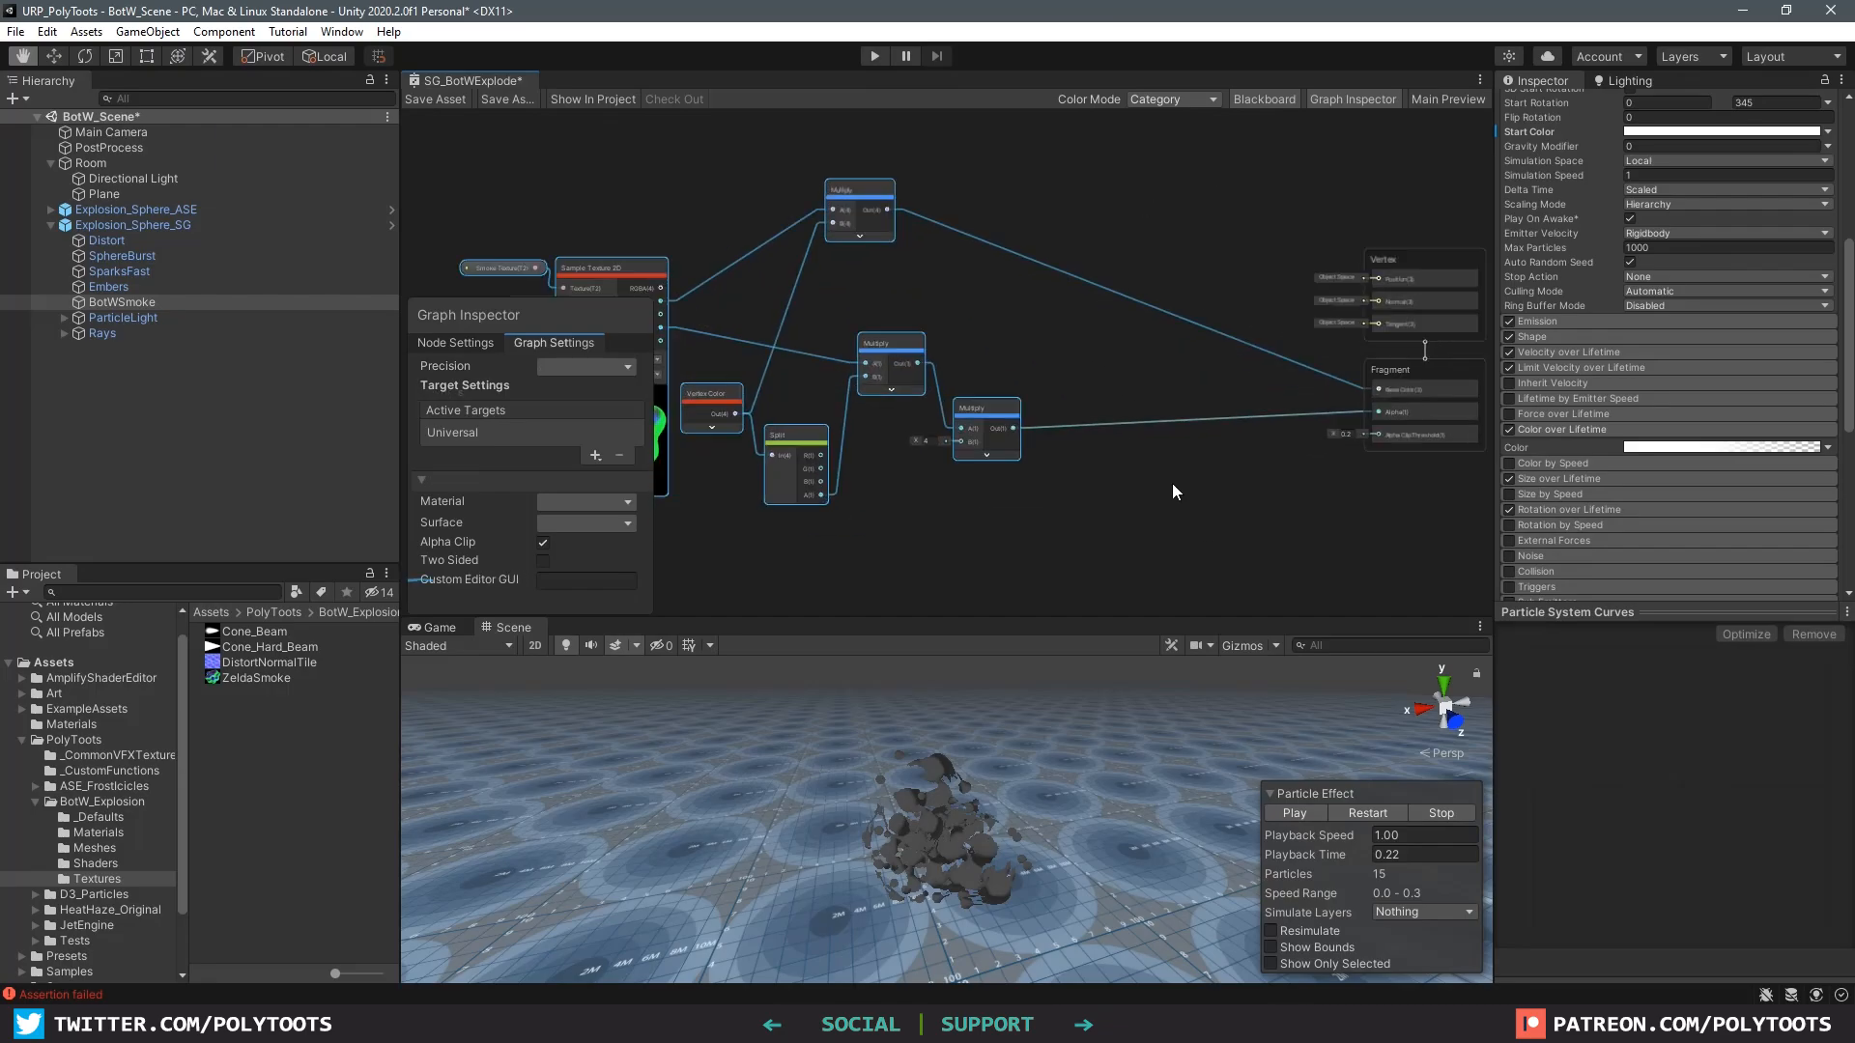
# Step: Insert a Saturate node between the second Multiply and the fragment's Alpha, and save the graph asset
pyautogui.scroll(2, 1139, 488)
pyautogui.press('space')
pyautogui.write('saturate')
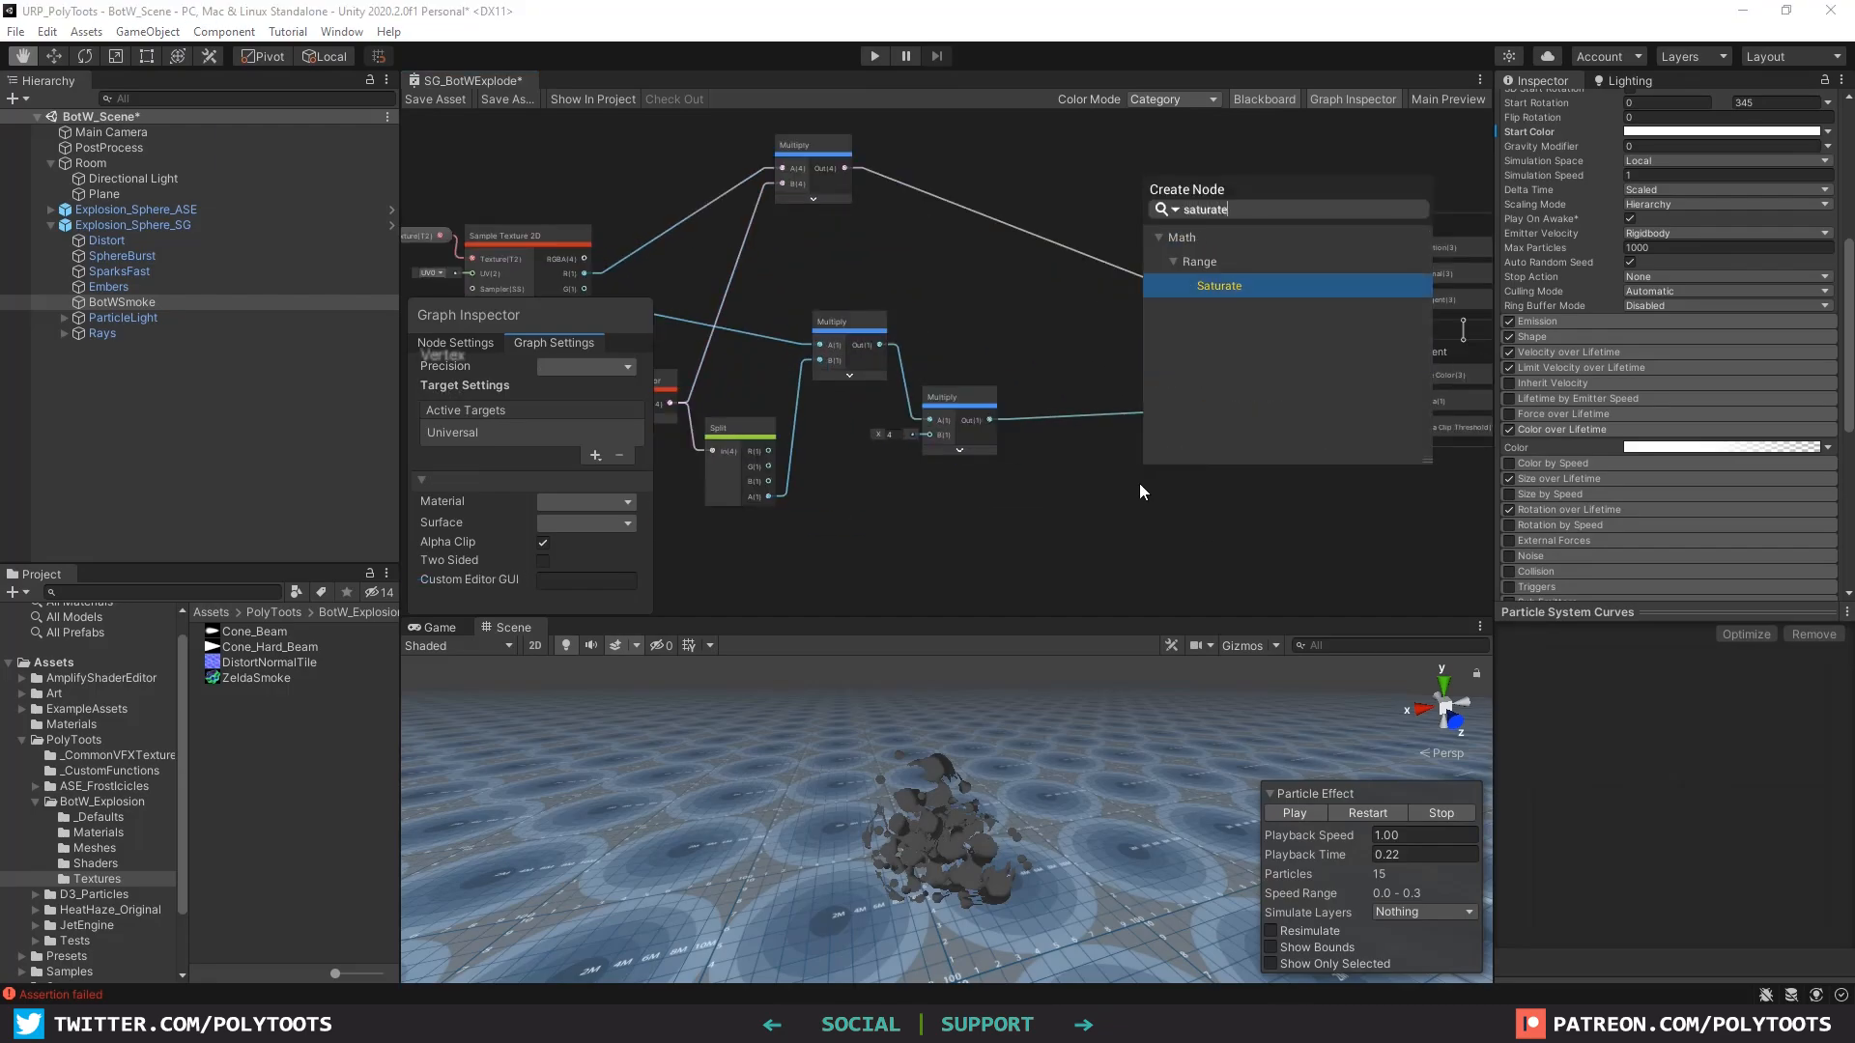
pyautogui.press('Return')
pyautogui.moveTo(1215, 513); pyautogui.dragTo(1370, 400)
pyautogui.moveTo(1087, 350); pyautogui.dragTo(1078, 381)
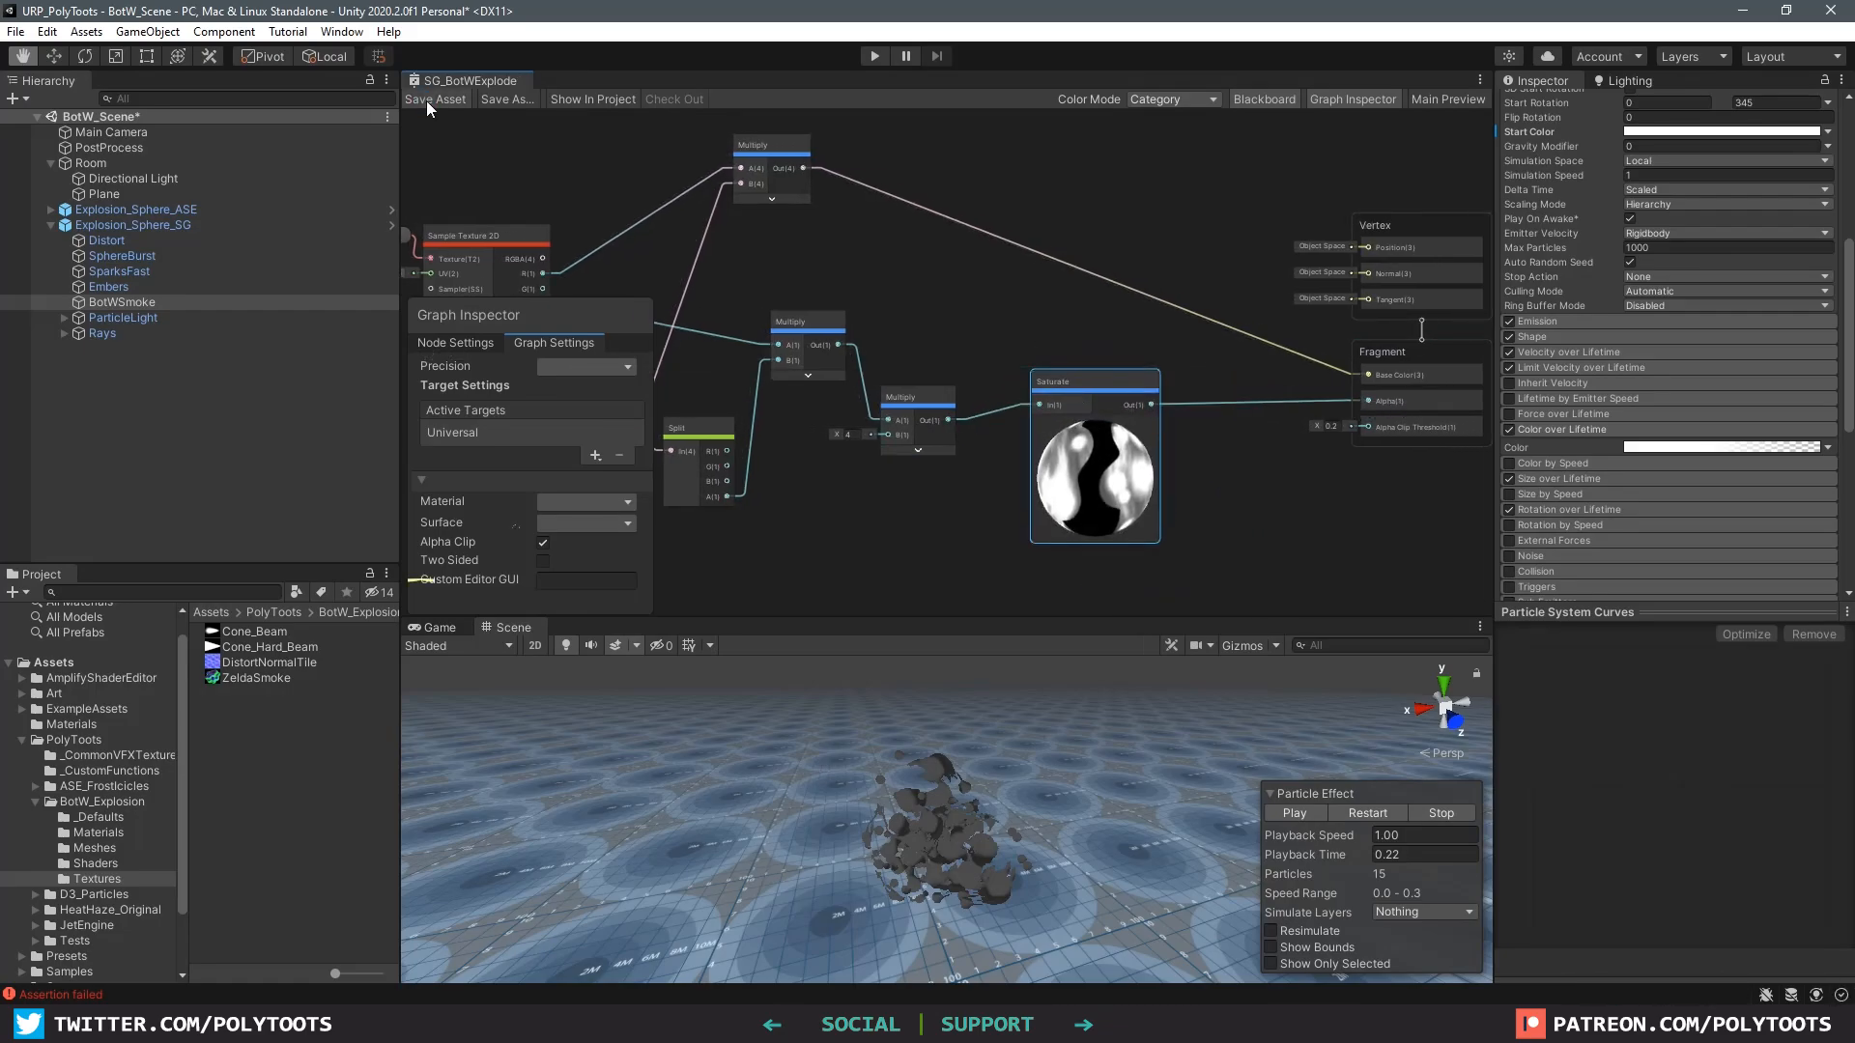
pyautogui.click(434, 98)
# Step: Enlarge the scene view, reset the smoke's playback time to 0.00, and play it while inspecting the clipping from several angles
pyautogui.moveTo(923, 617); pyautogui.dragTo(932, 323)
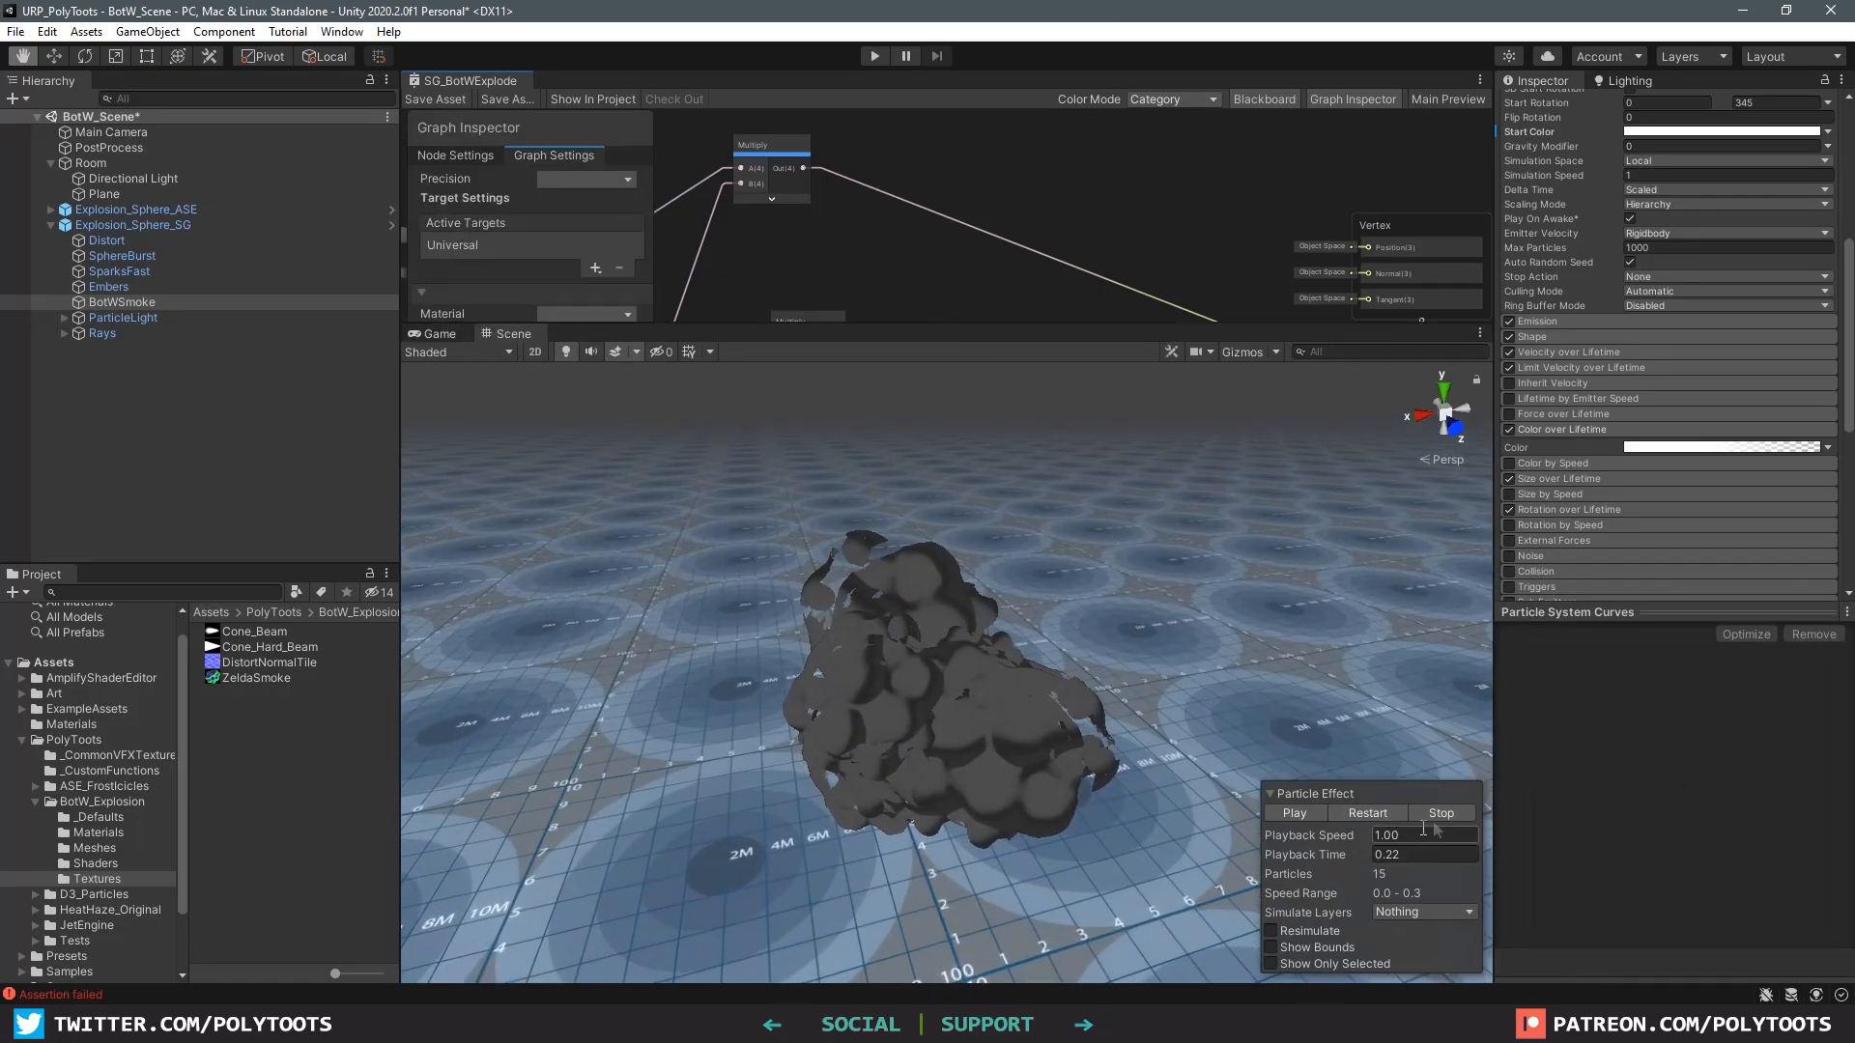
pyautogui.moveTo(1335, 856)
pyautogui.mouseDown()
pyautogui.moveTo(1492, 856)
pyautogui.moveTo(1325, 854)
pyautogui.mouseUp()
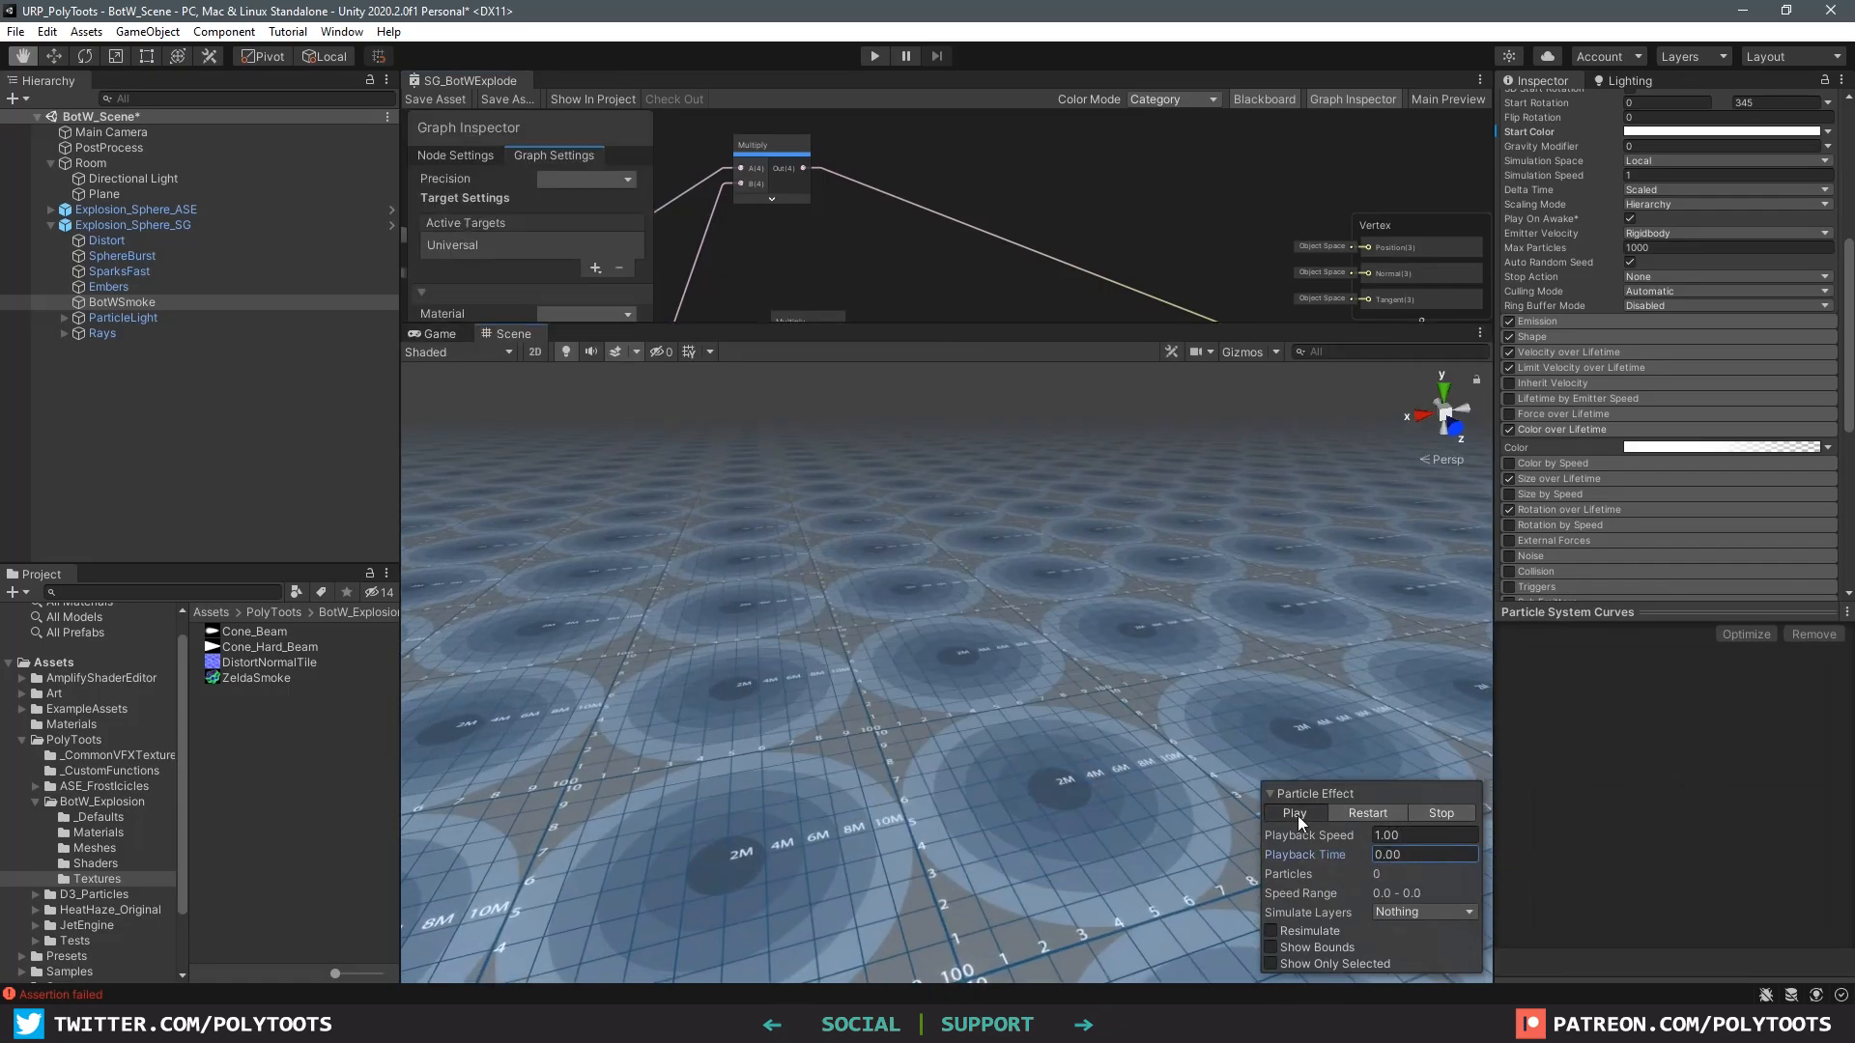
pyautogui.click(1297, 815)
pyautogui.scroll(-3, 949, 671)
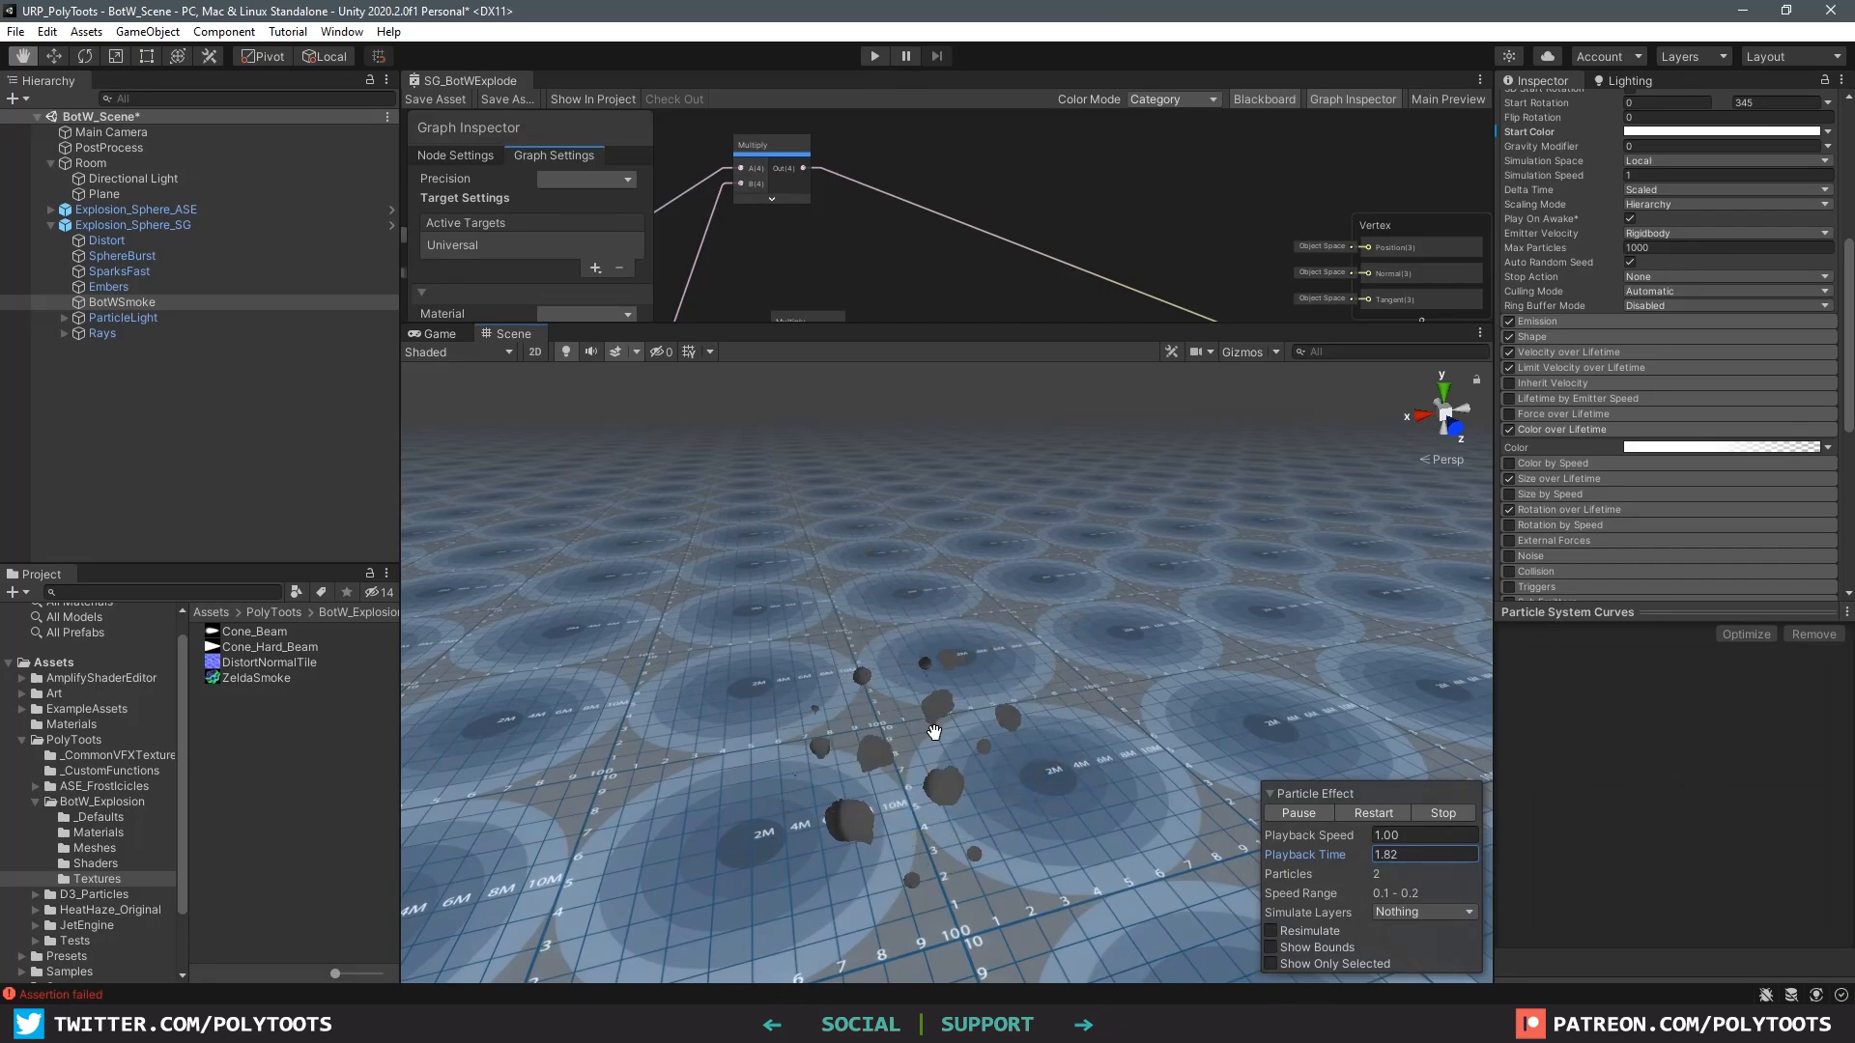
pyautogui.keyDown('alt'); pyautogui.moveTo(946, 664); pyautogui.dragTo(986, 600); pyautogui.keyUp('alt')
pyautogui.keyDown('alt'); pyautogui.moveTo(867, 530); pyautogui.dragTo(1026, 603); pyautogui.keyUp('alt')
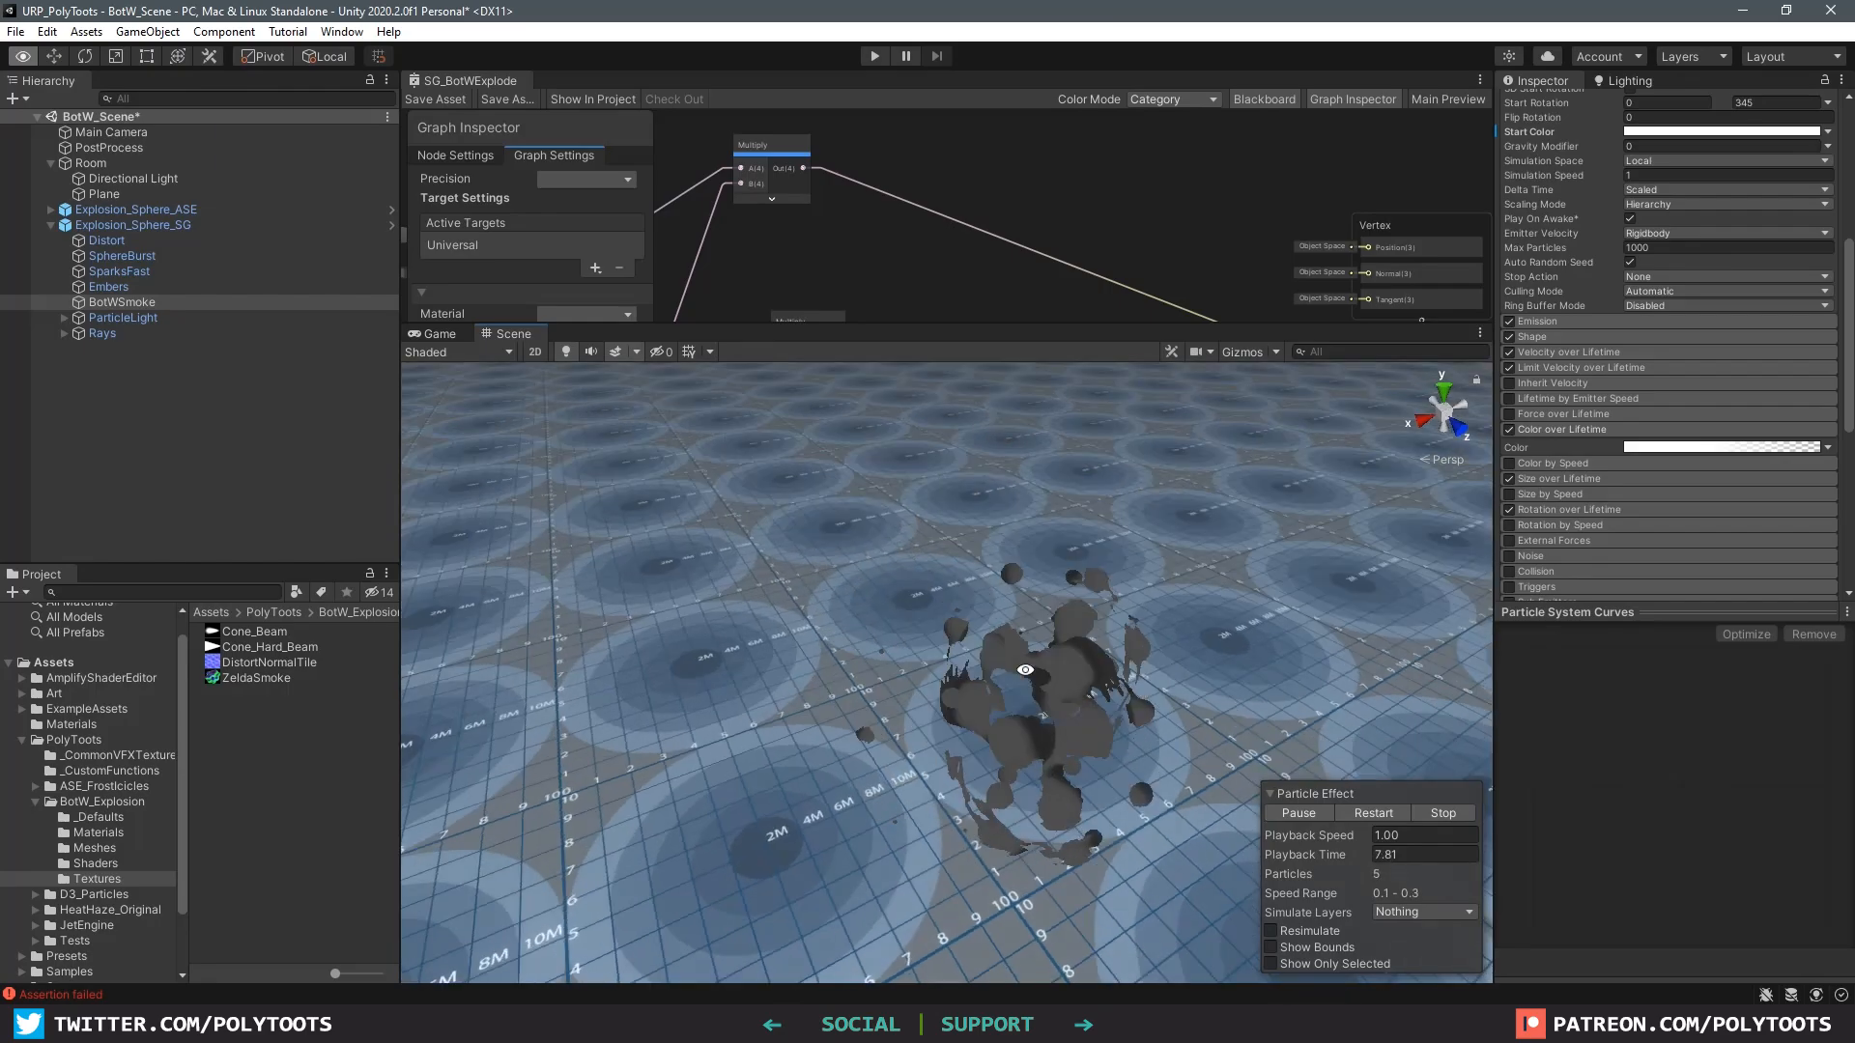
# Step: Try a transparent surface with Alpha blending and alpha clipping off in the graph settings, and save the graph
pyautogui.moveTo(1087, 327); pyautogui.dragTo(1087, 584)
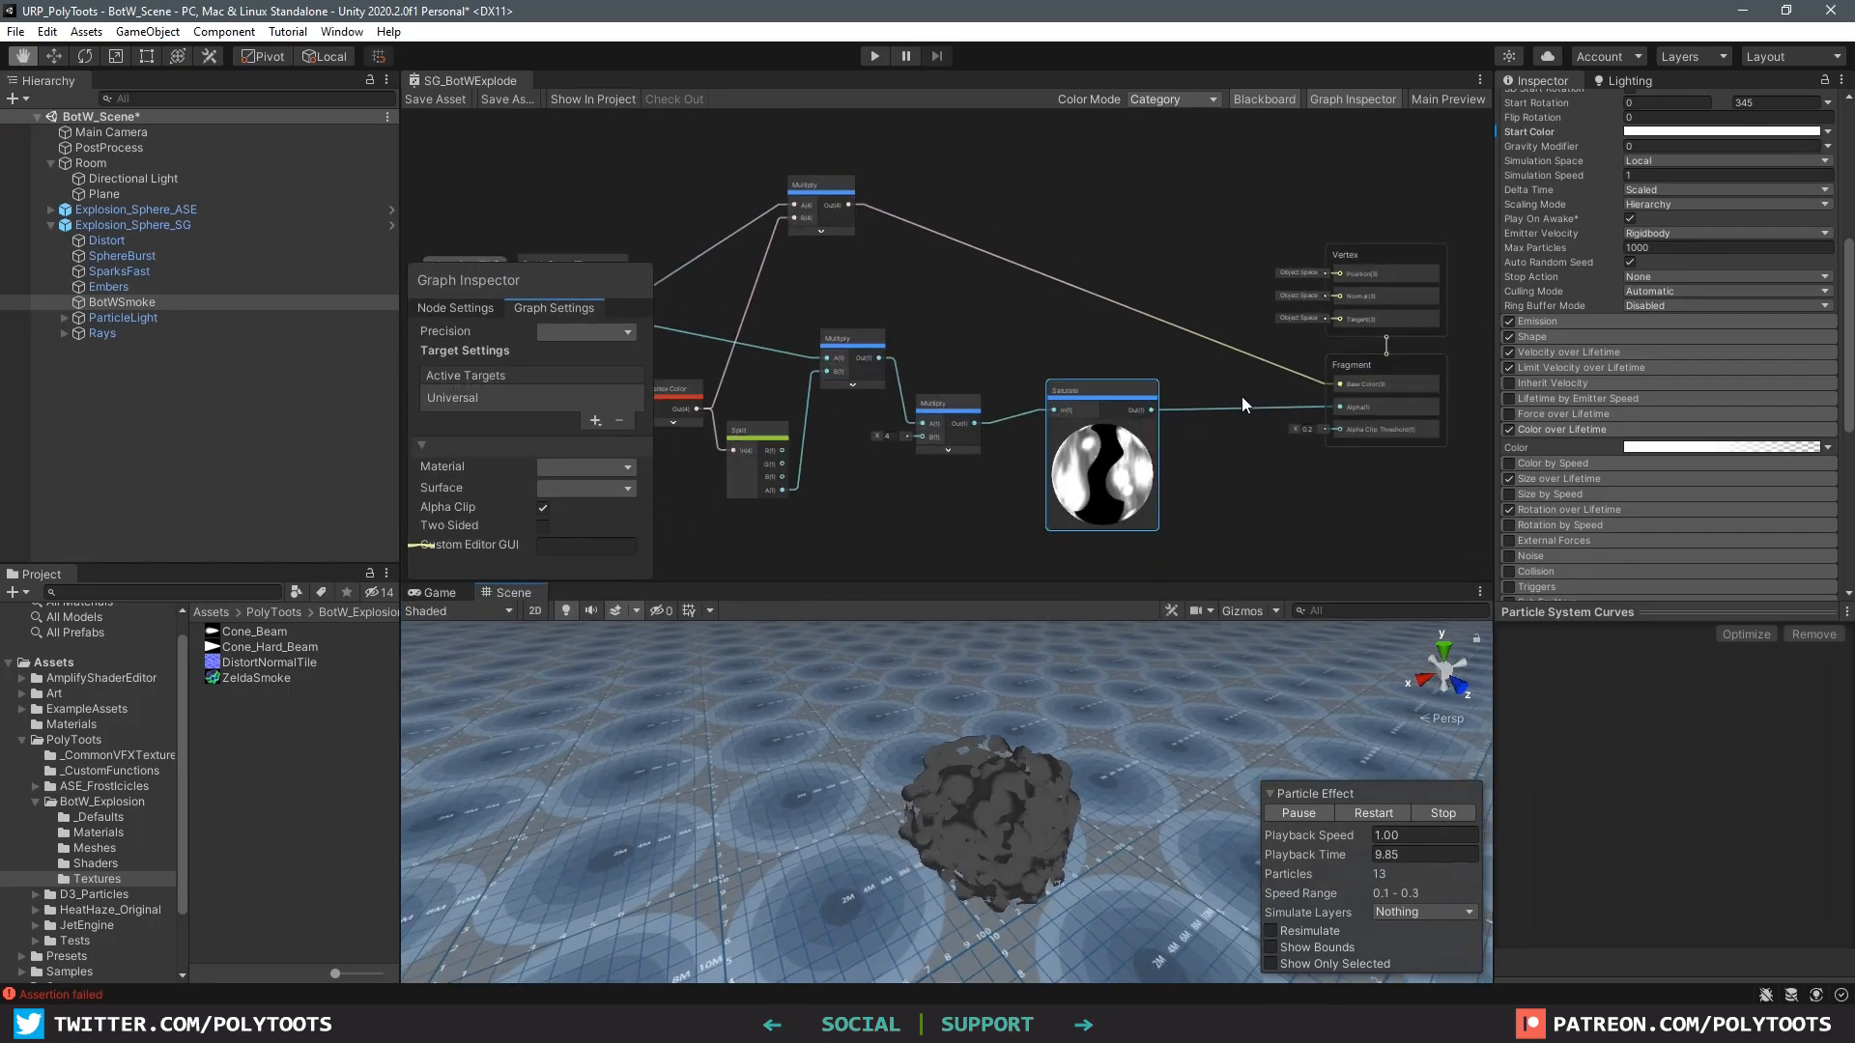
pyautogui.scroll(-3, 684, 184)
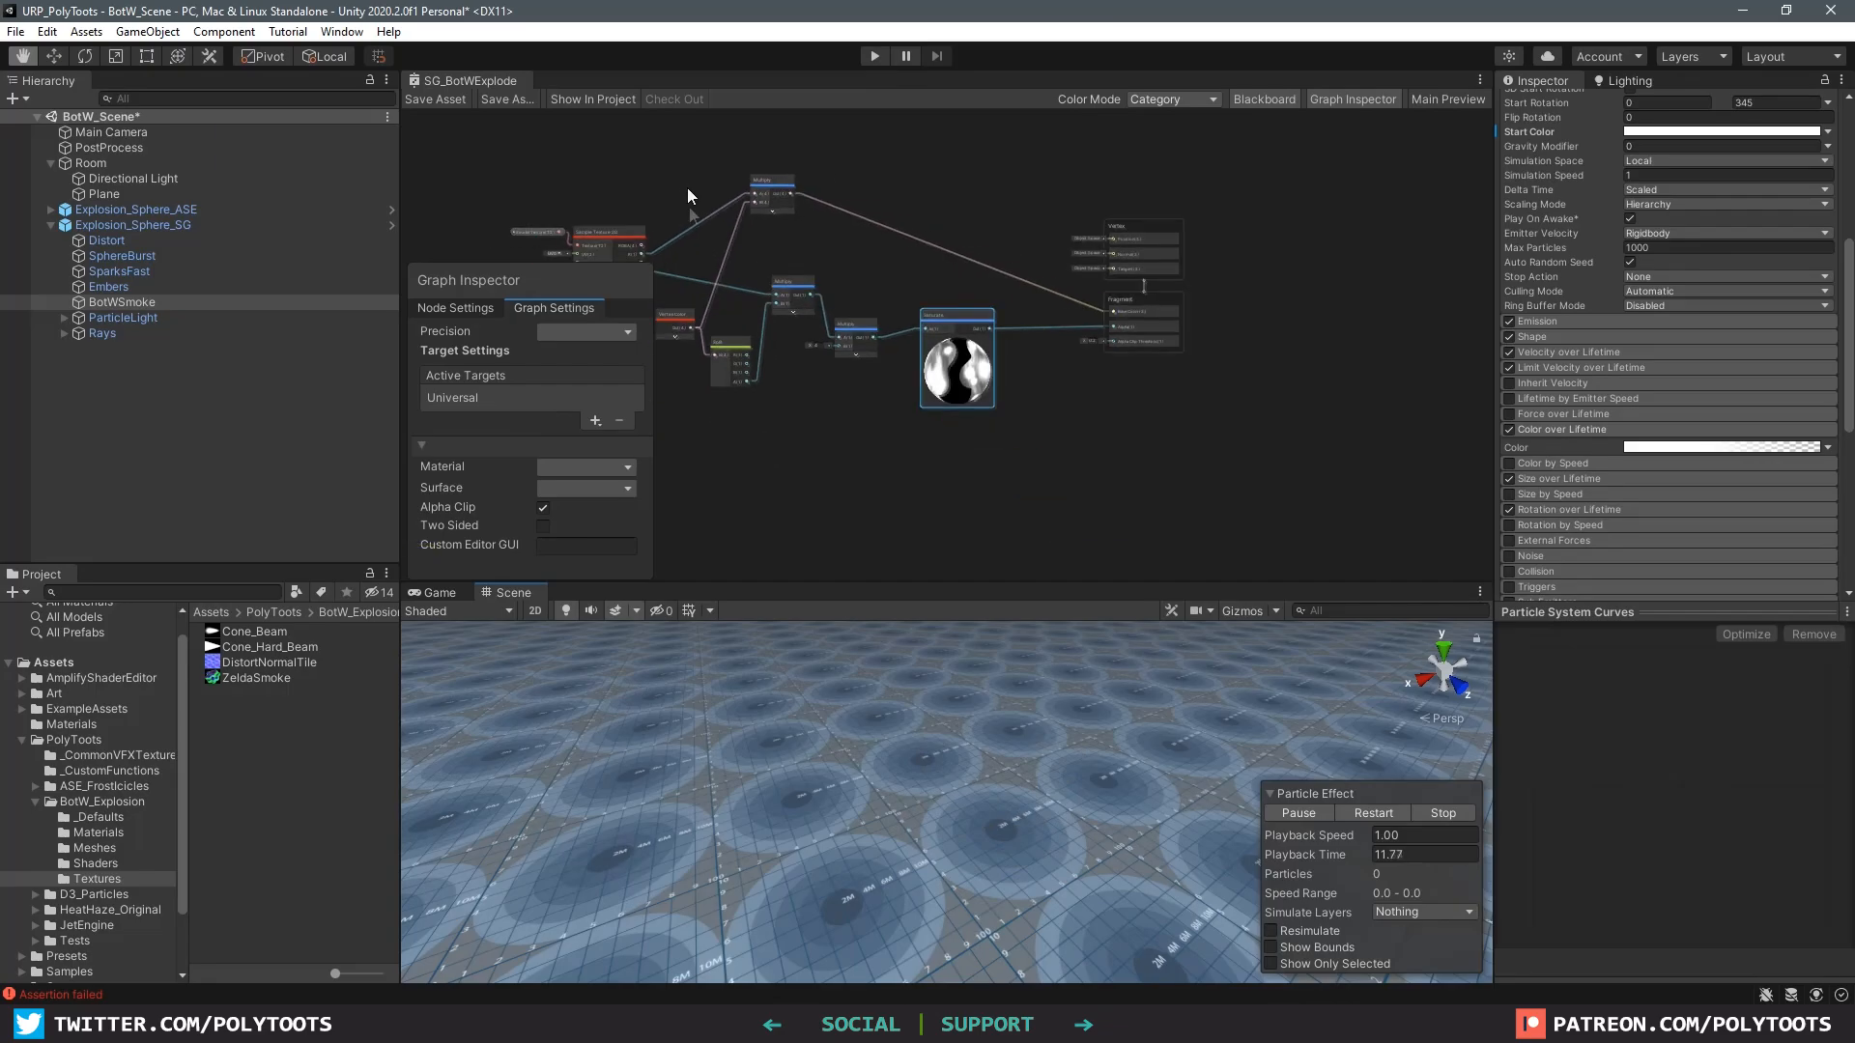
pyautogui.moveTo(507, 287); pyautogui.dragTo(510, 146)
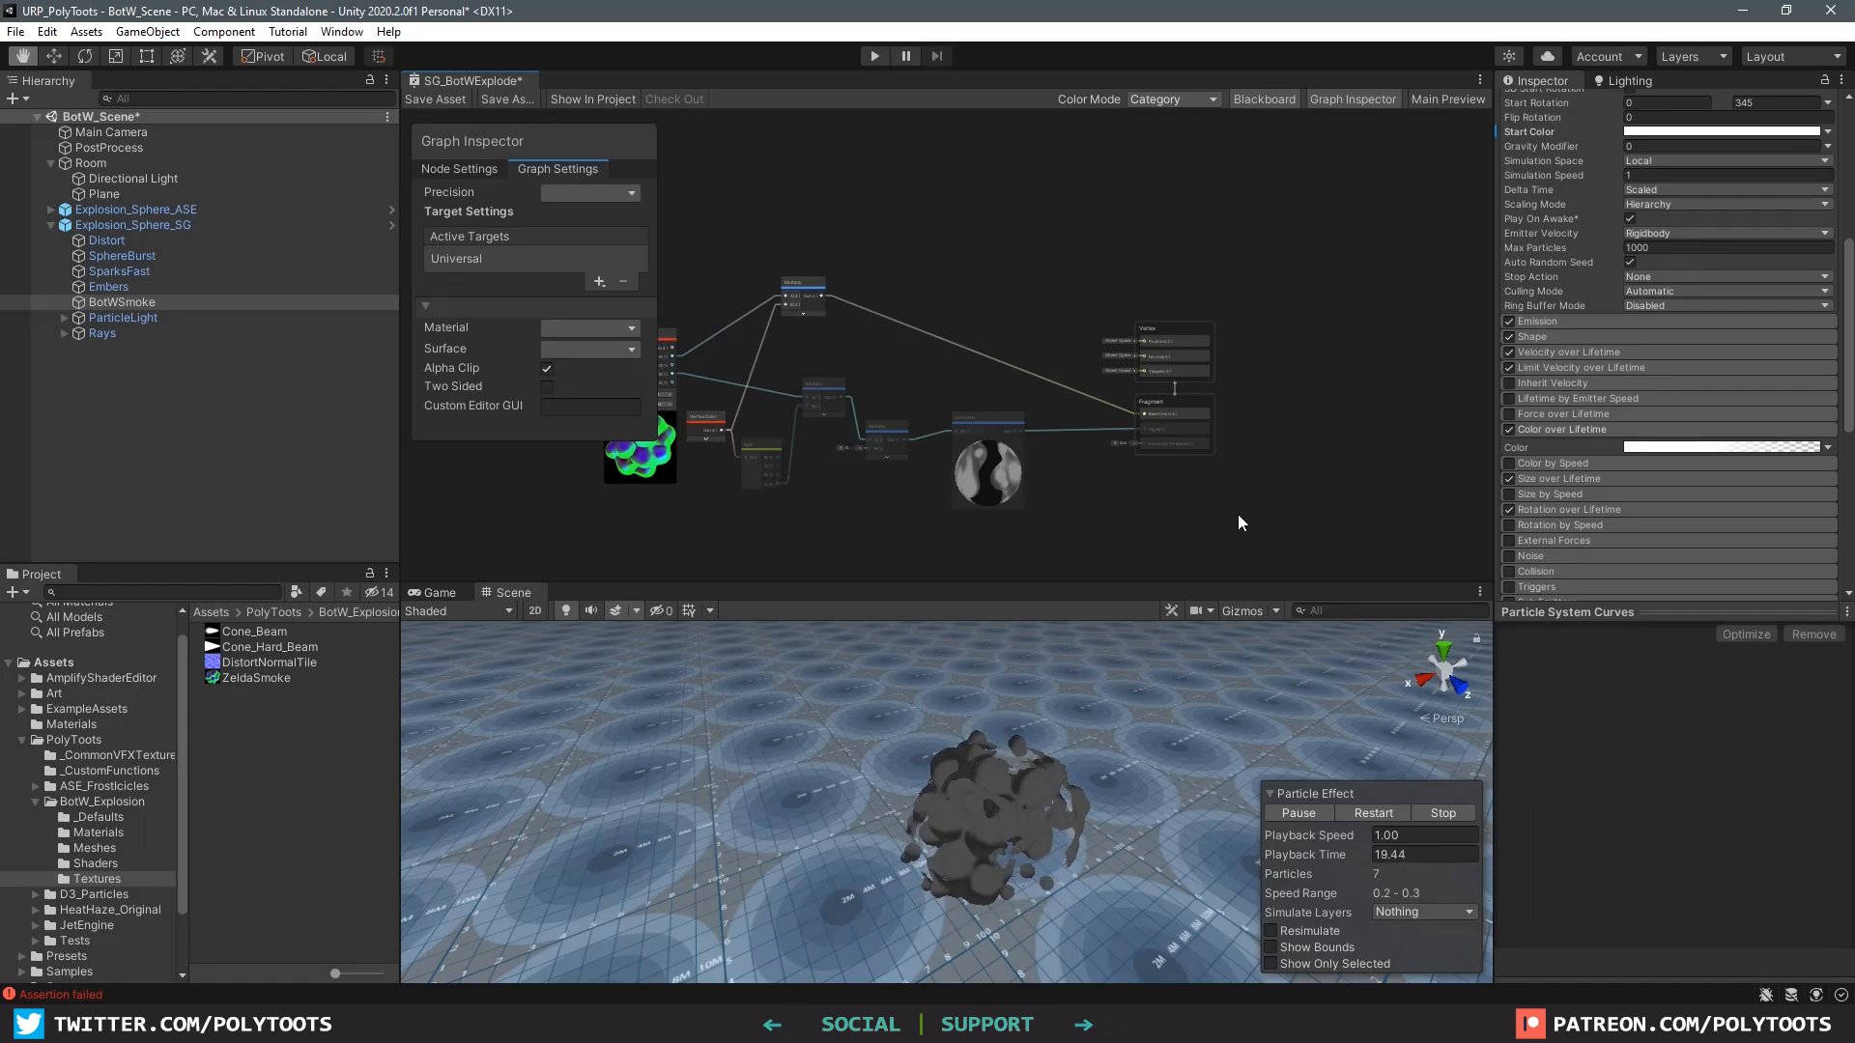
pyautogui.scroll(3, 1203, 452)
pyautogui.scroll(1, 1133, 400)
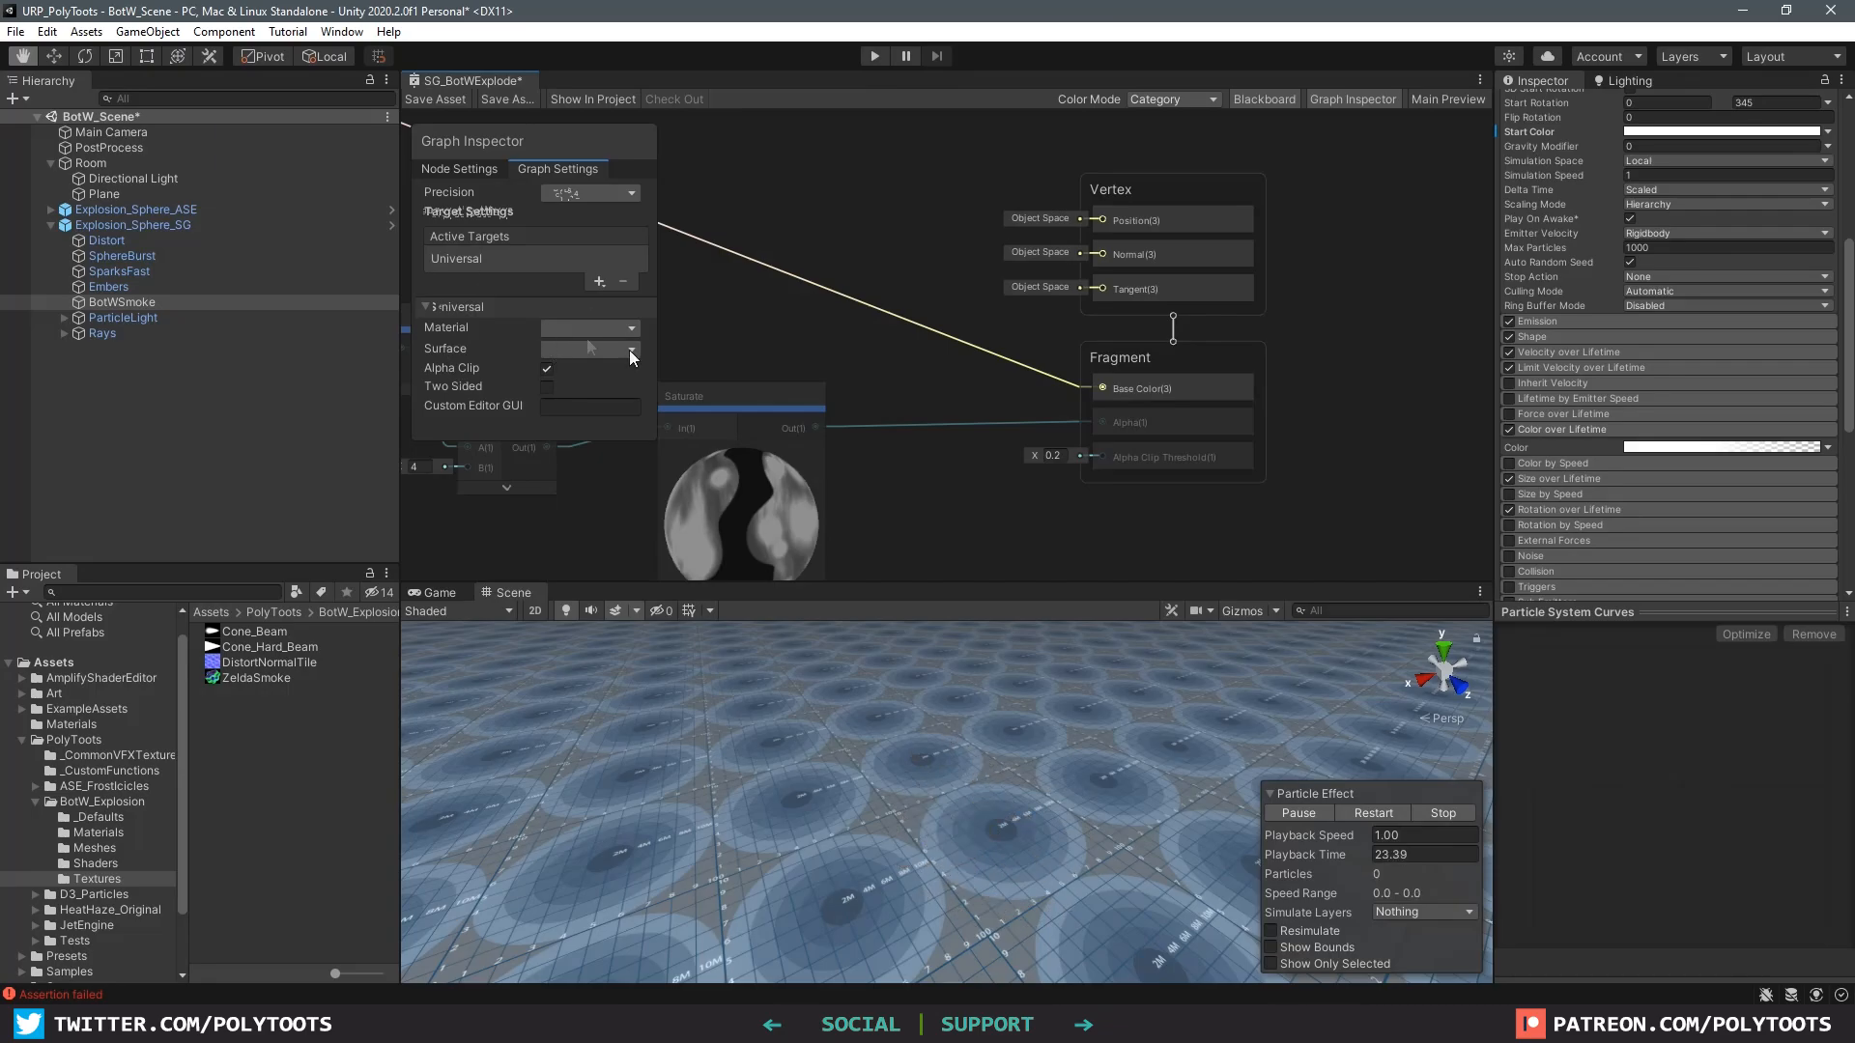
pyautogui.moveTo(489, 85); pyautogui.dragTo(917, 462)
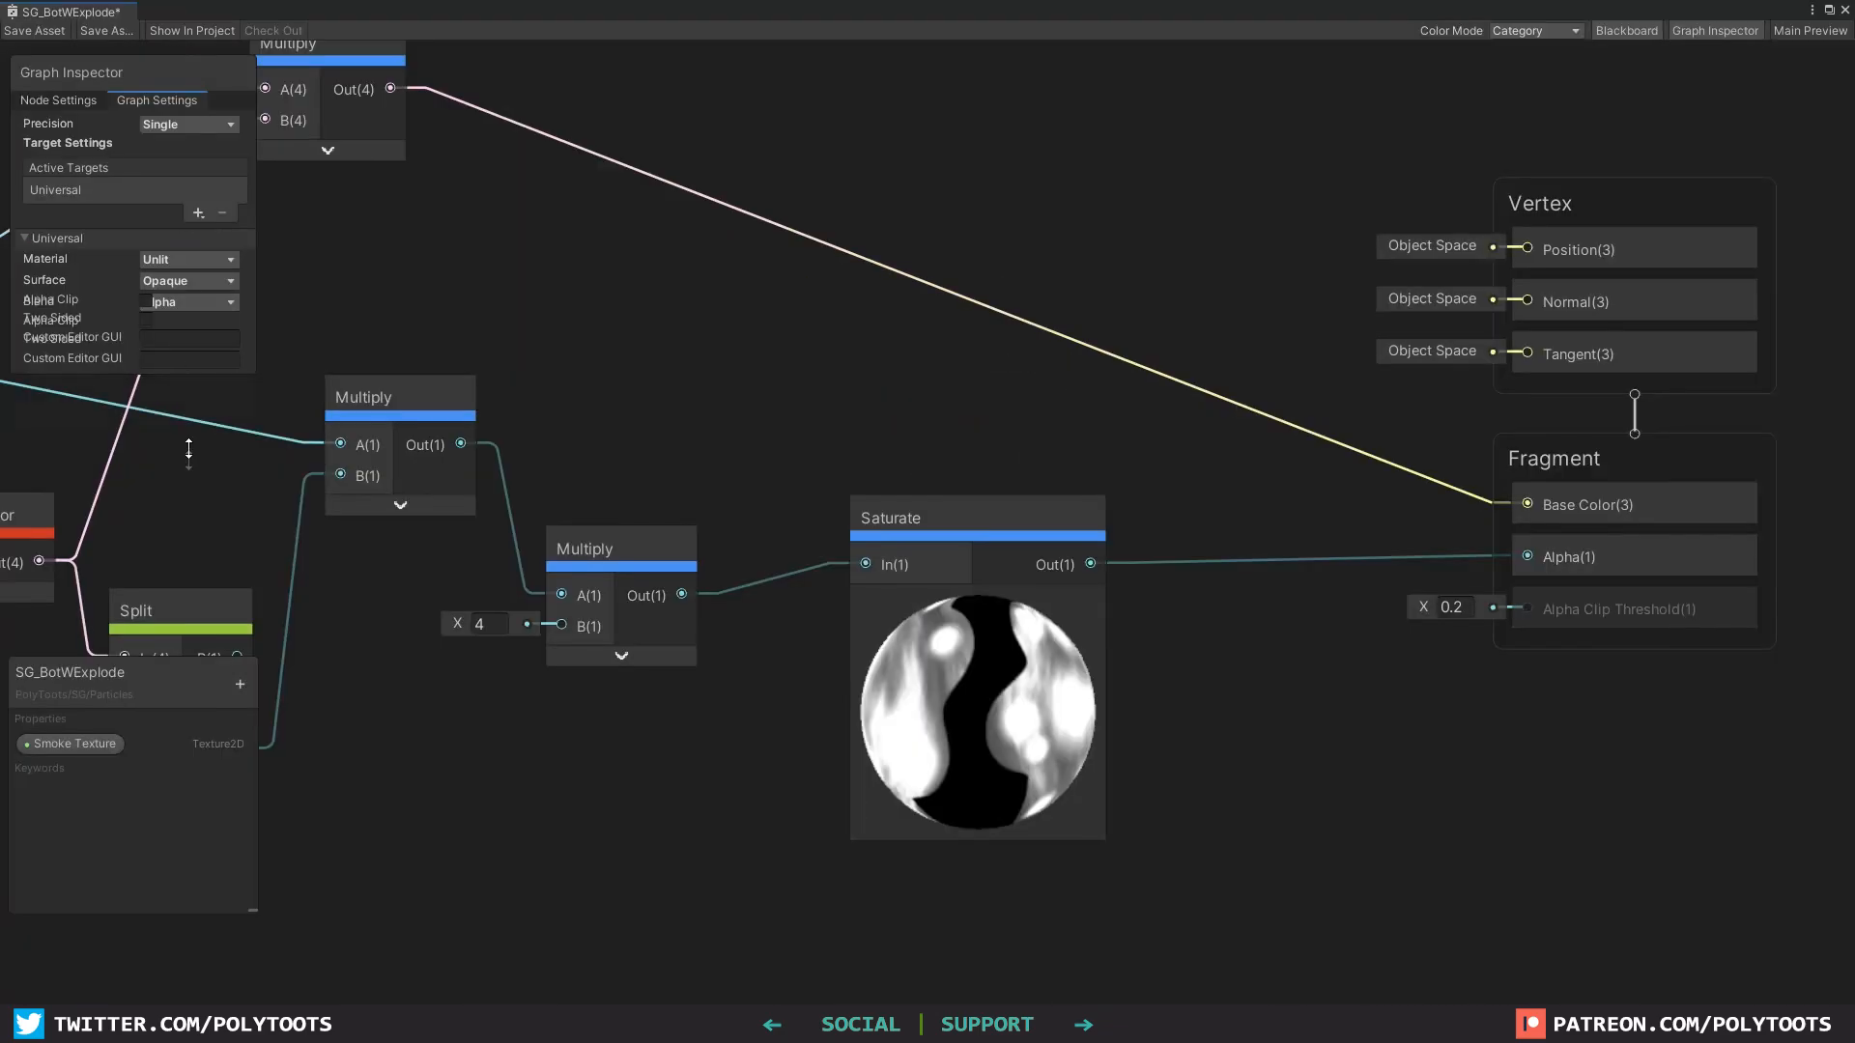
pyautogui.moveTo(189, 449); pyautogui.dragTo(189, 442)
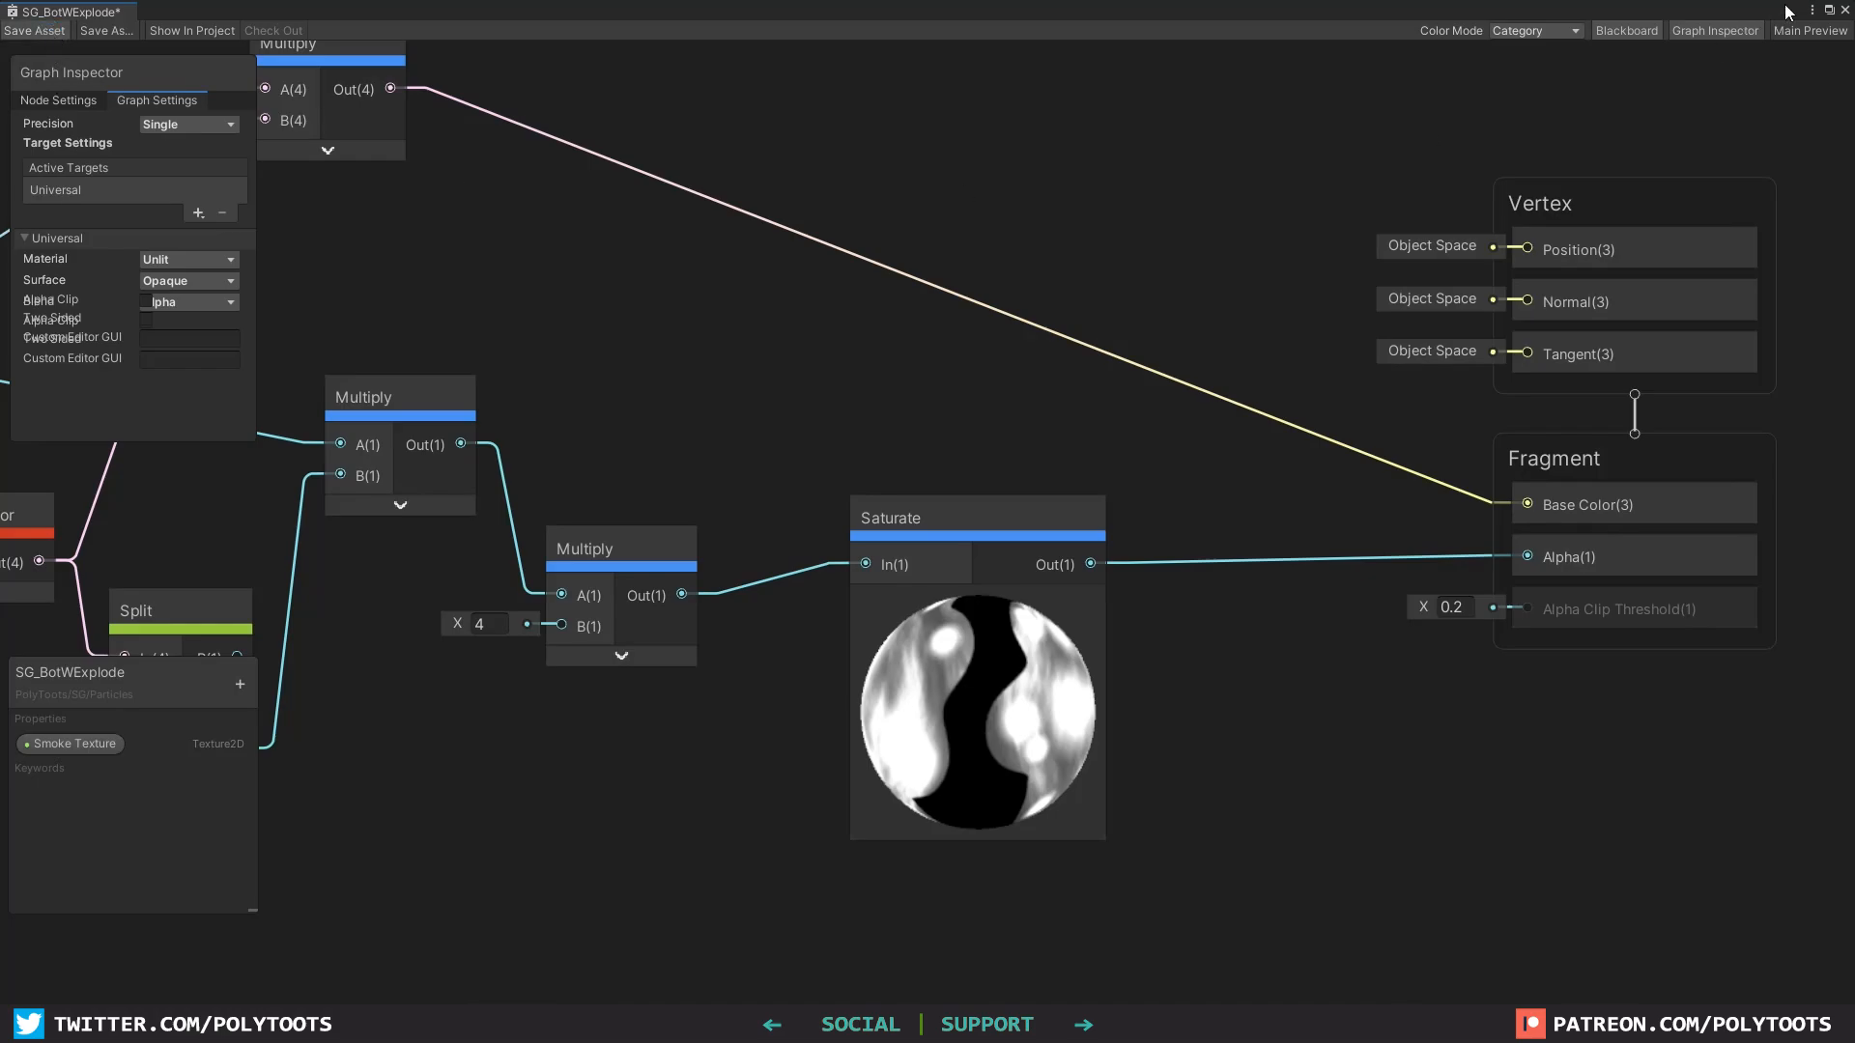
pyautogui.hotkey('ctrl', 's')
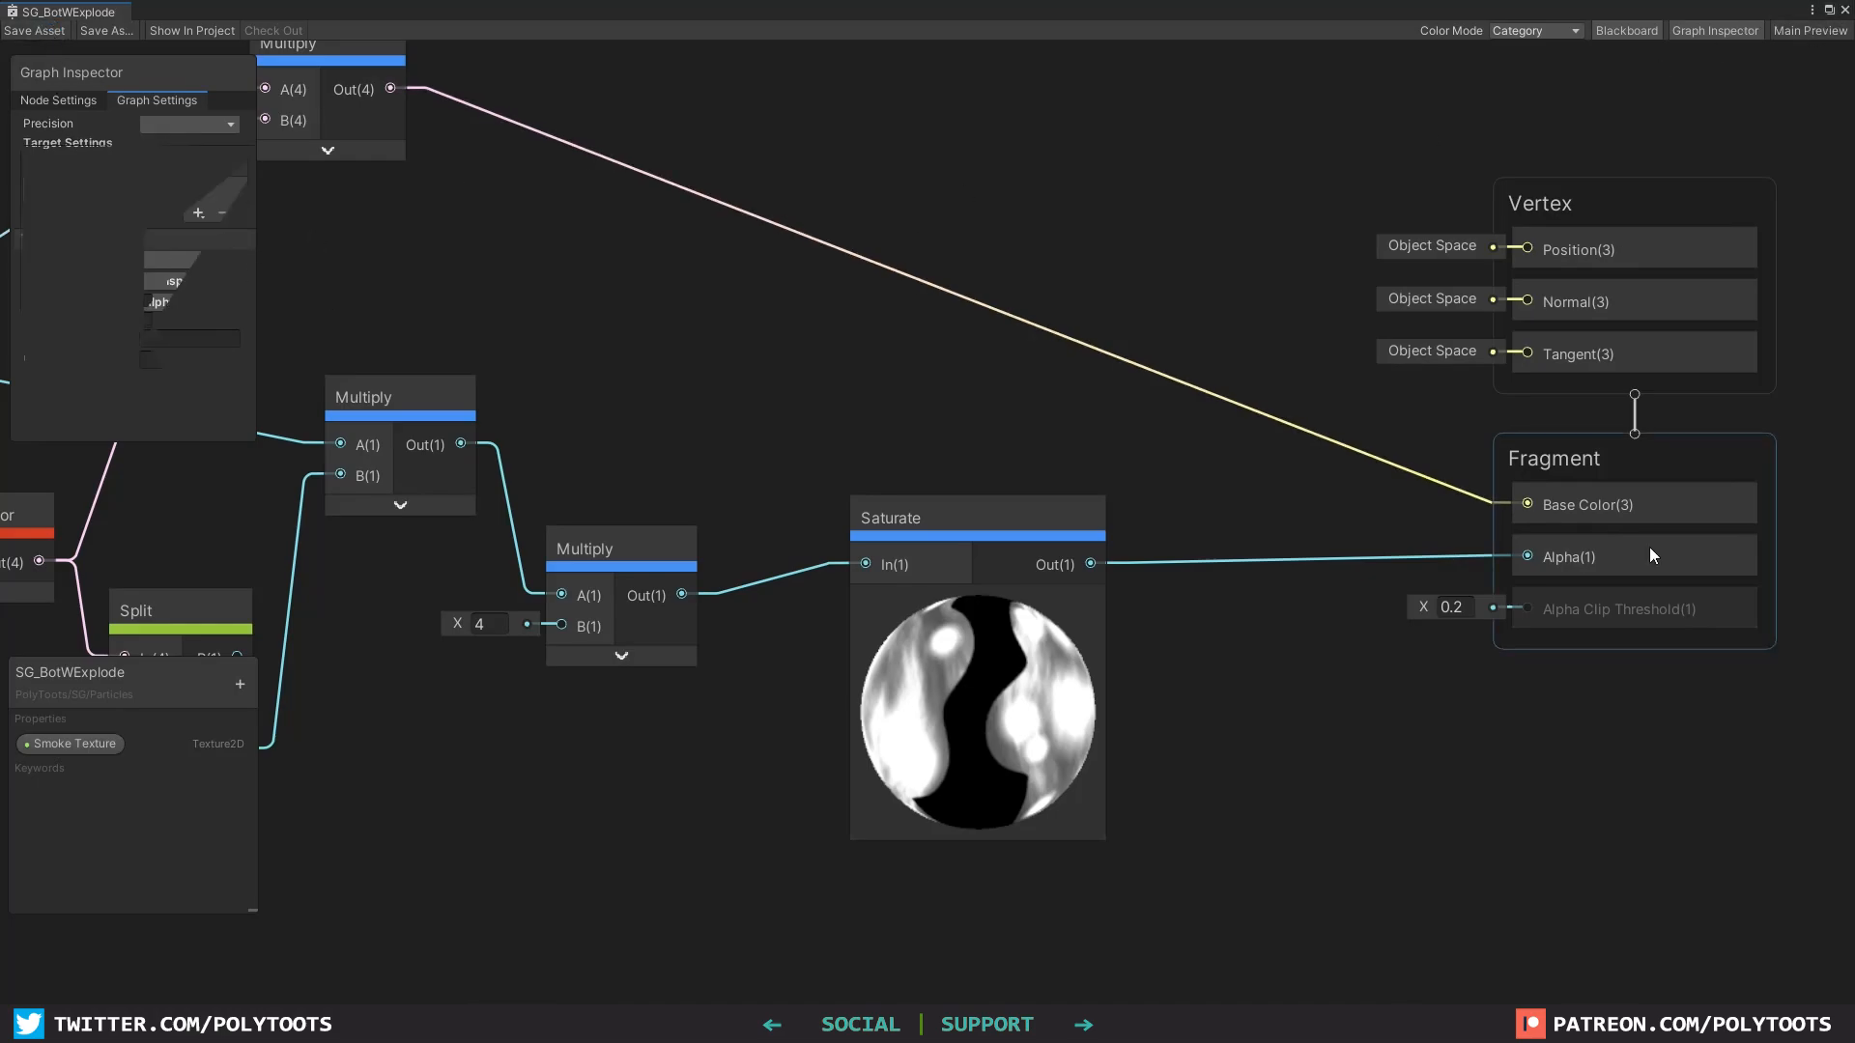
# Step: Shrink the graph window and examine how the playing smoke renders in the scene with the transparent surface
pyautogui.click(1829, 12)
pyautogui.moveTo(1017, 243); pyautogui.dragTo(978, 16)
pyautogui.keyDown('alt'); pyautogui.moveTo(917, 638); pyautogui.dragTo(1045, 720); pyautogui.keyUp('alt')
pyautogui.moveTo(985, 664); pyautogui.dragTo(1002, 687, button='middle')
pyautogui.scroll(-1, 1002, 687)
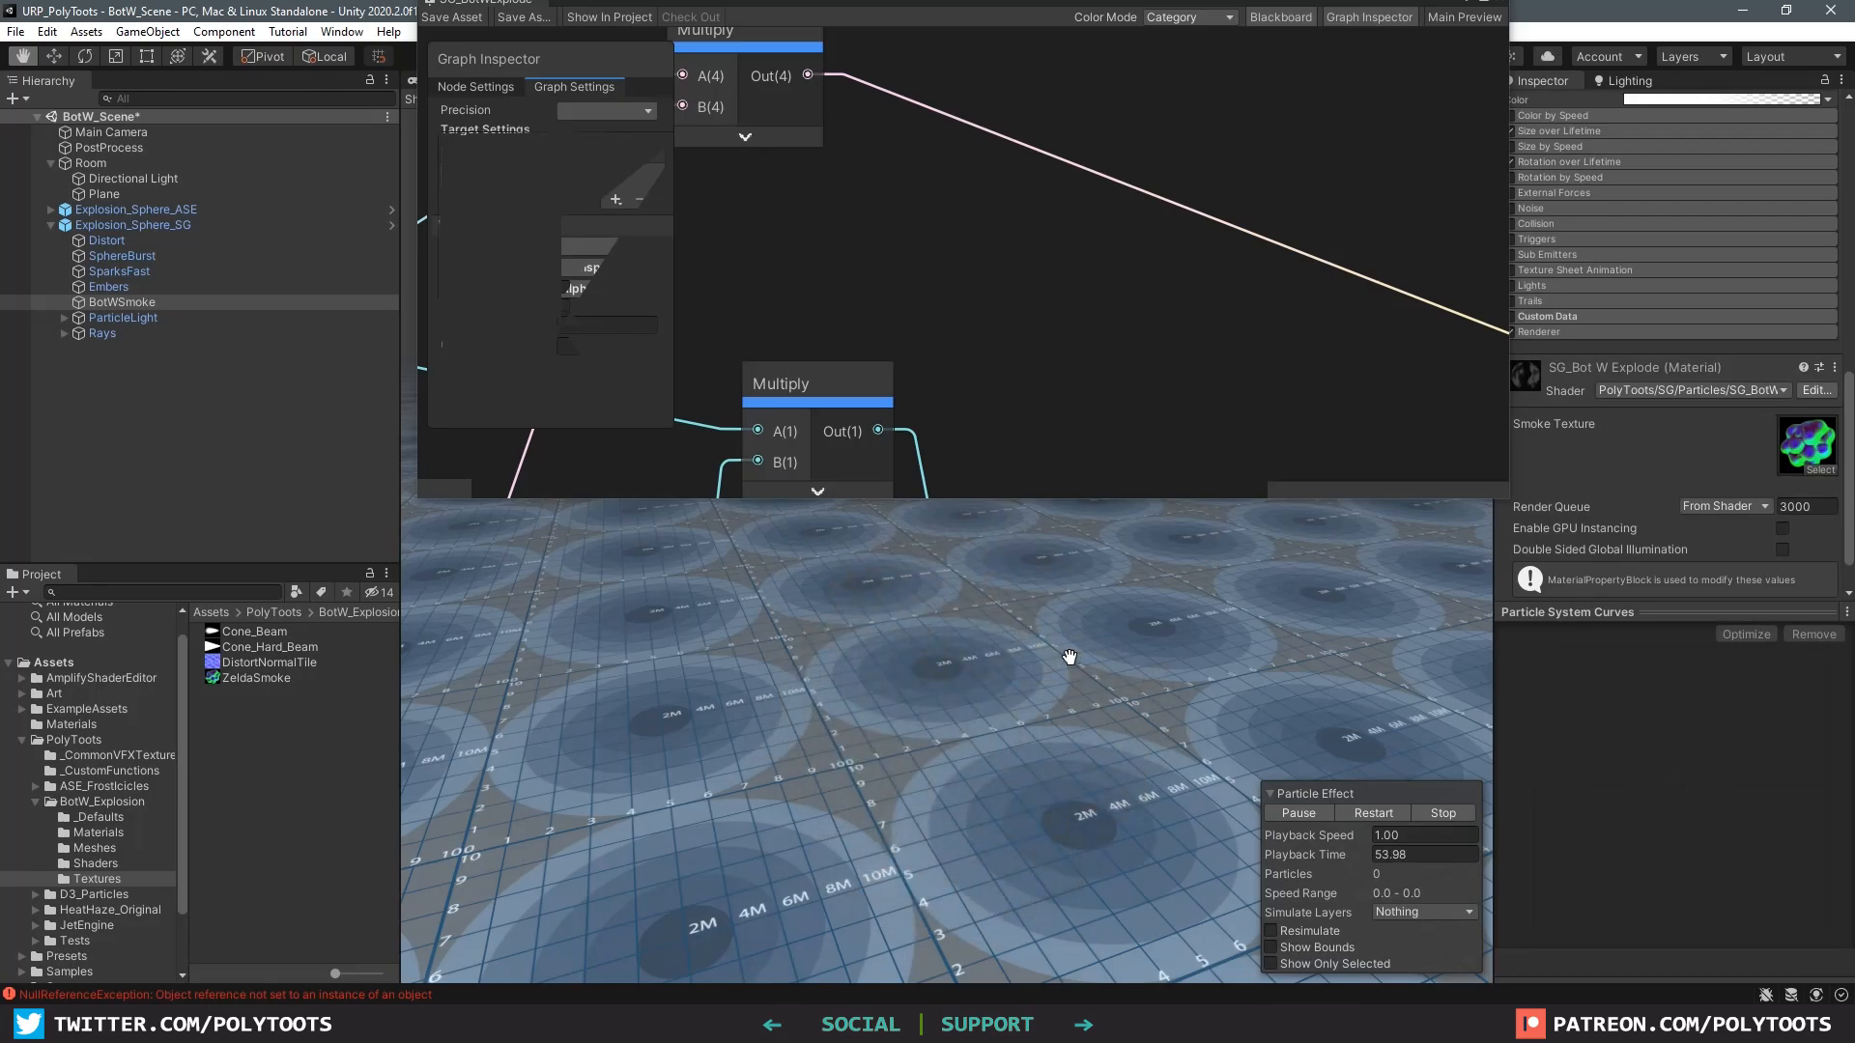
pyautogui.scroll(-4, 1036, 166)
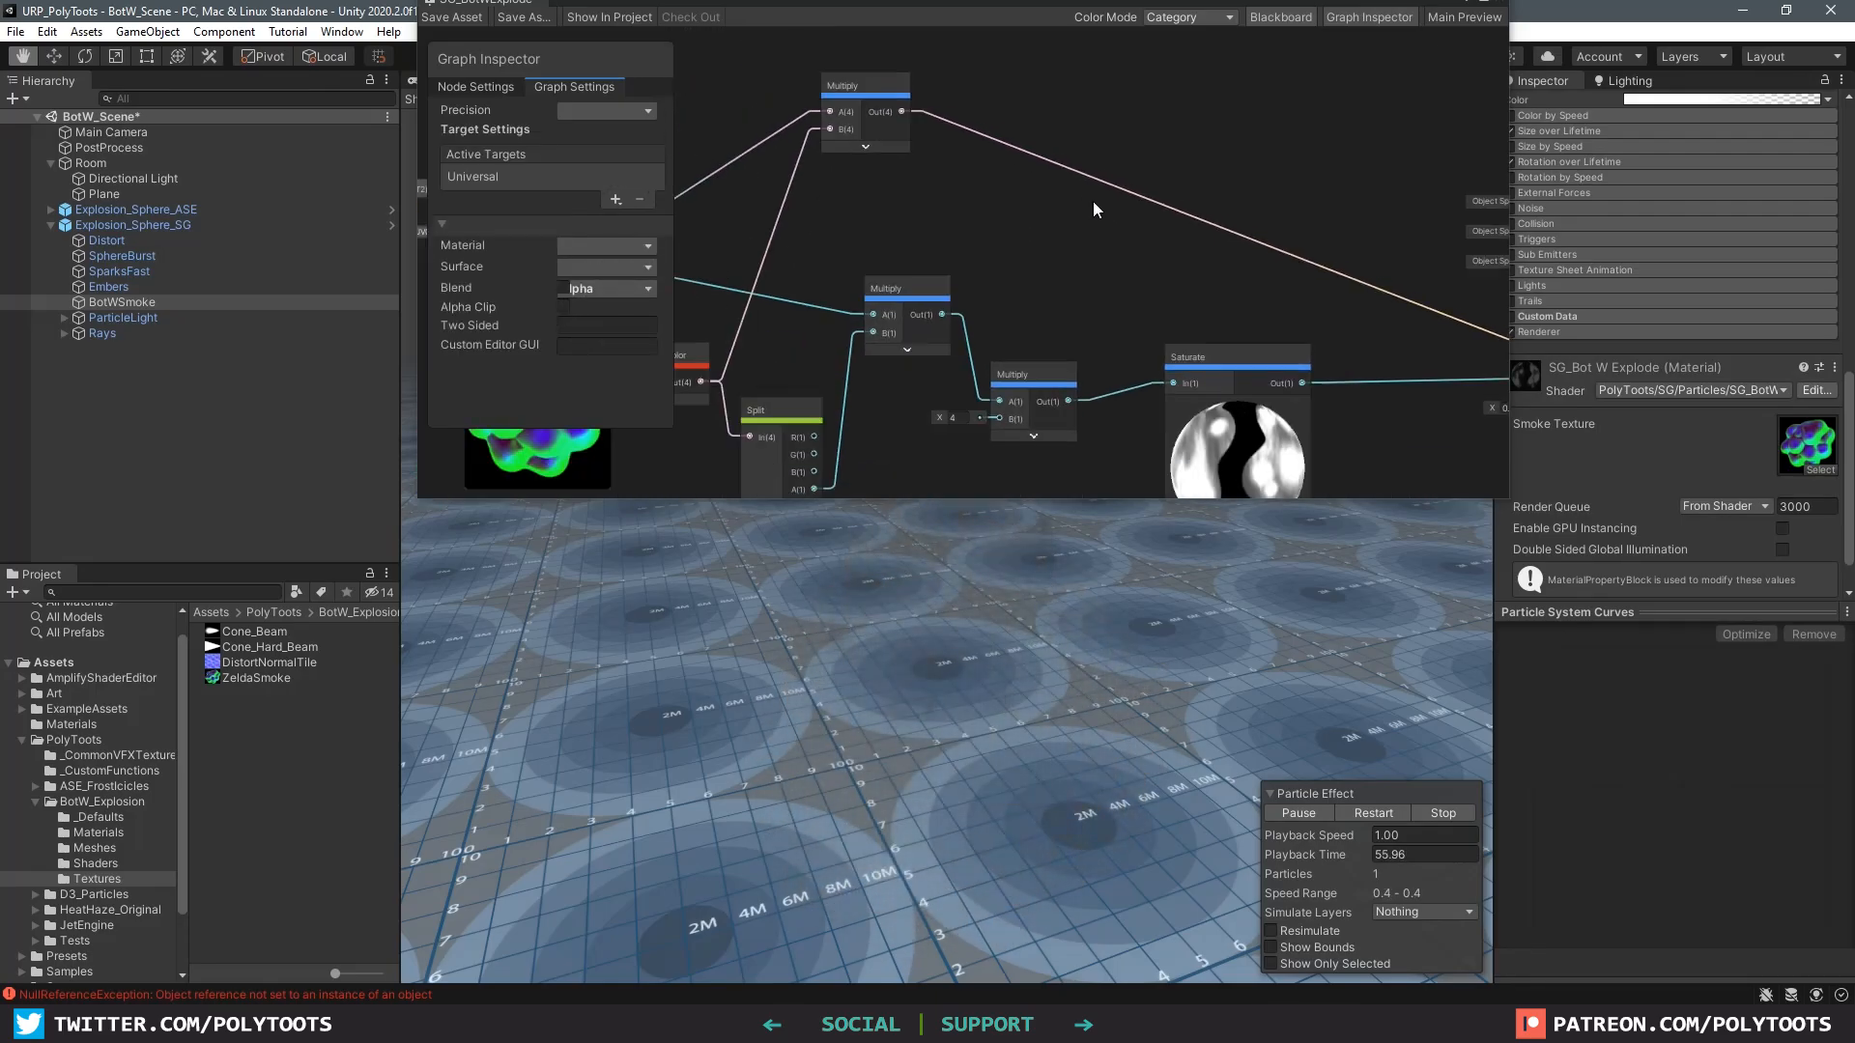
pyautogui.moveTo(1162, 379); pyautogui.dragTo(1008, 302, button='middle')
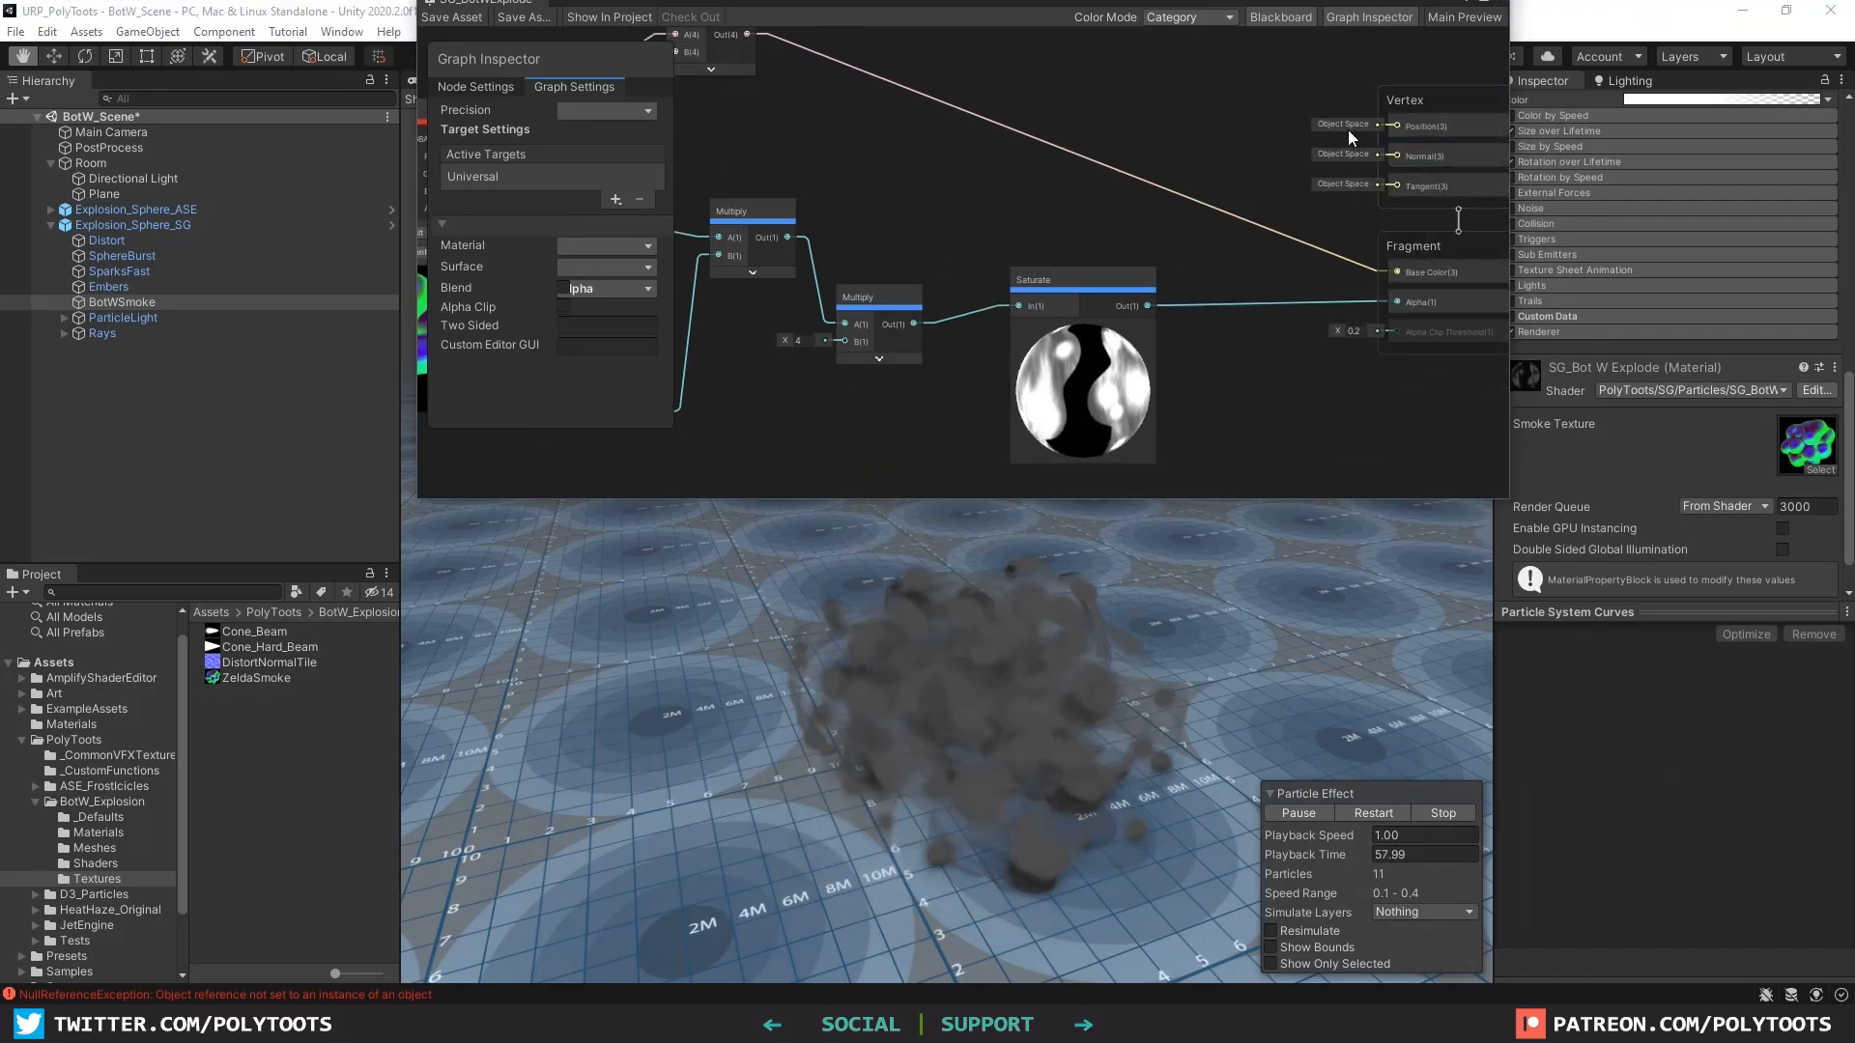
pyautogui.moveTo(1237, 249); pyautogui.dragTo(1202, 253, button='middle')
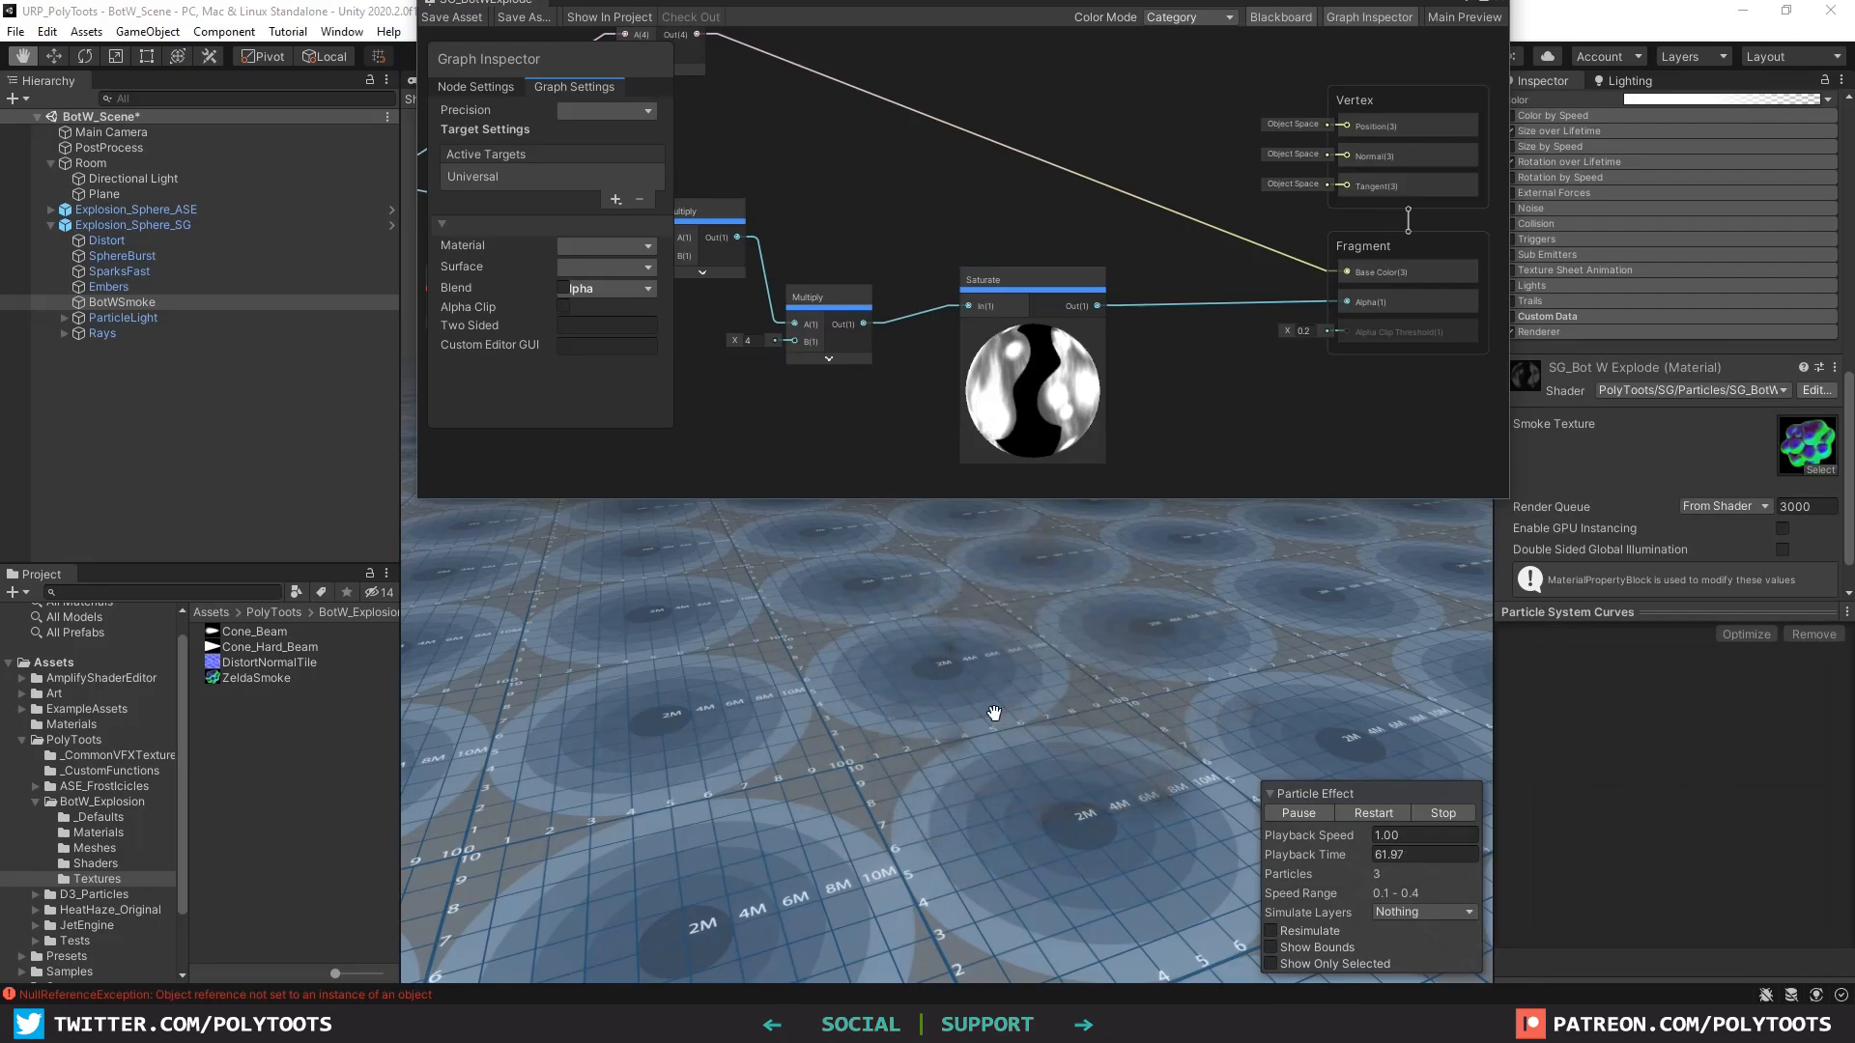
pyautogui.moveTo(994, 713); pyautogui.dragTo(919, 704, button='middle')
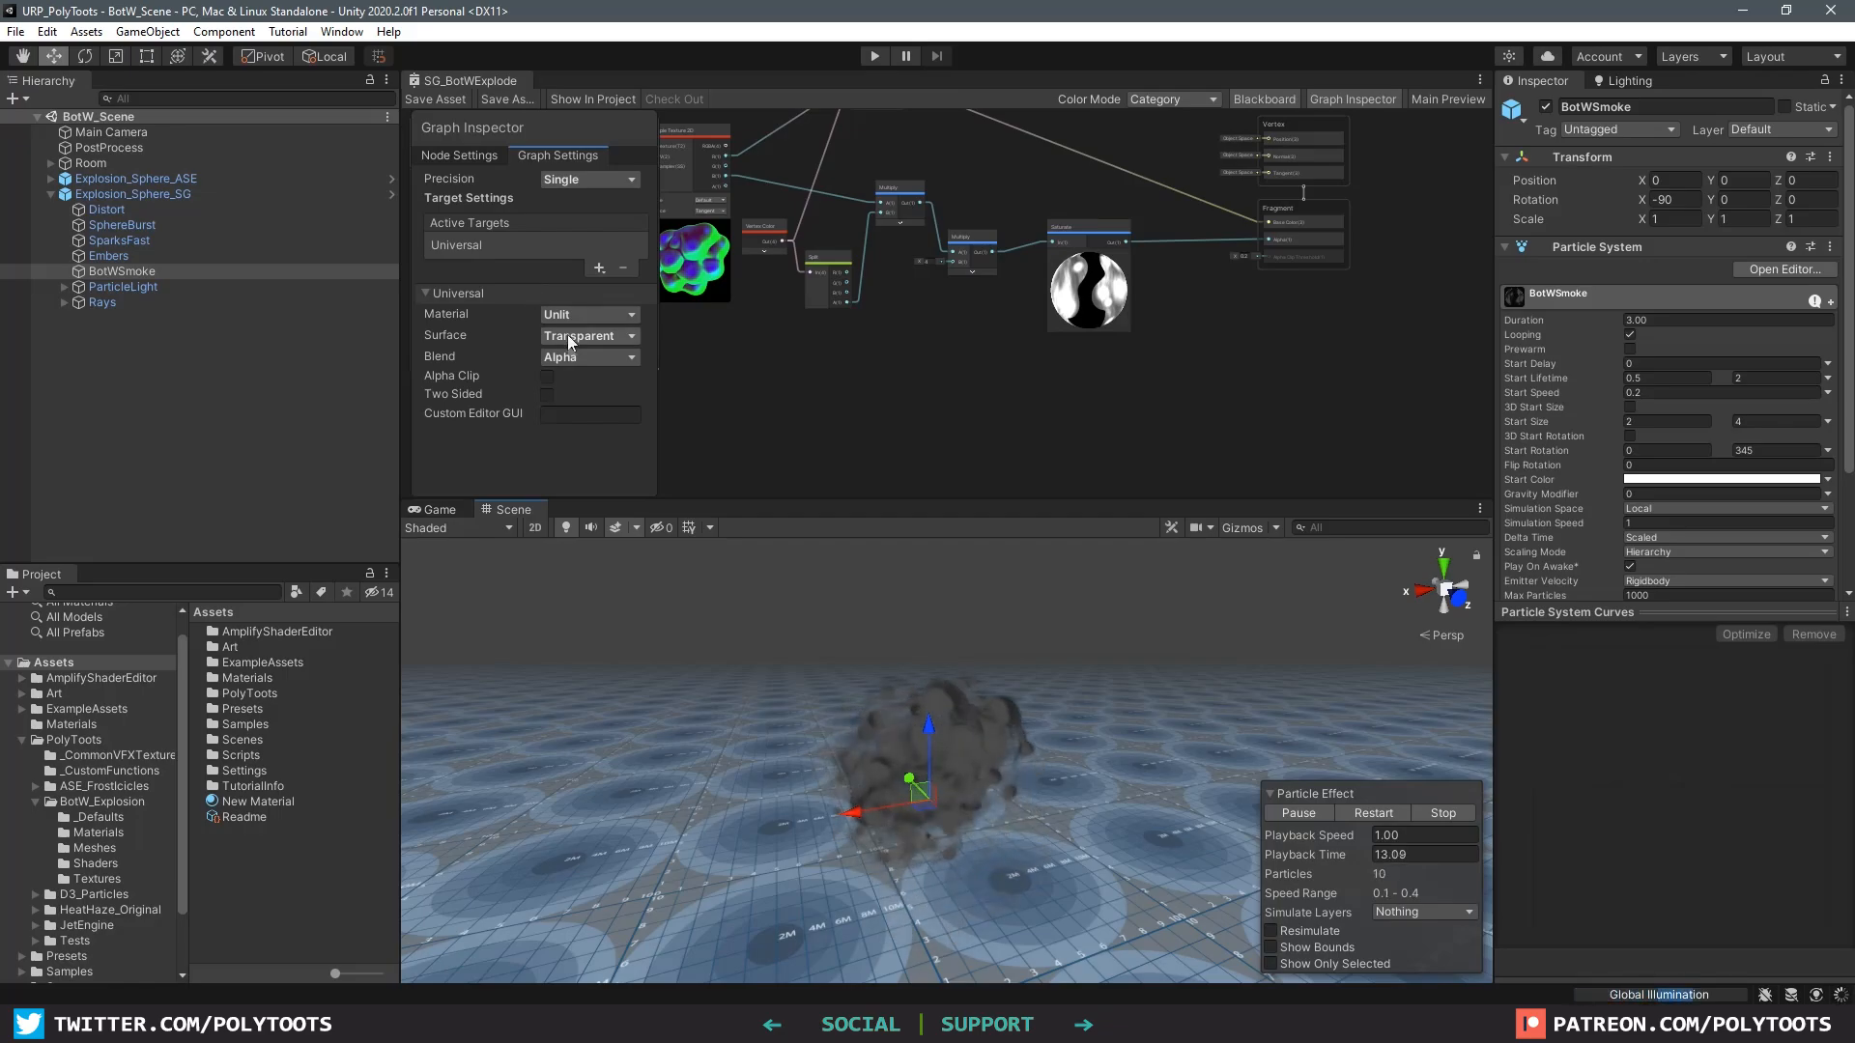
# Step: Set the graph's surface back to Opaque with Alpha Clip enabled, and save the asset
pyautogui.click(566, 338)
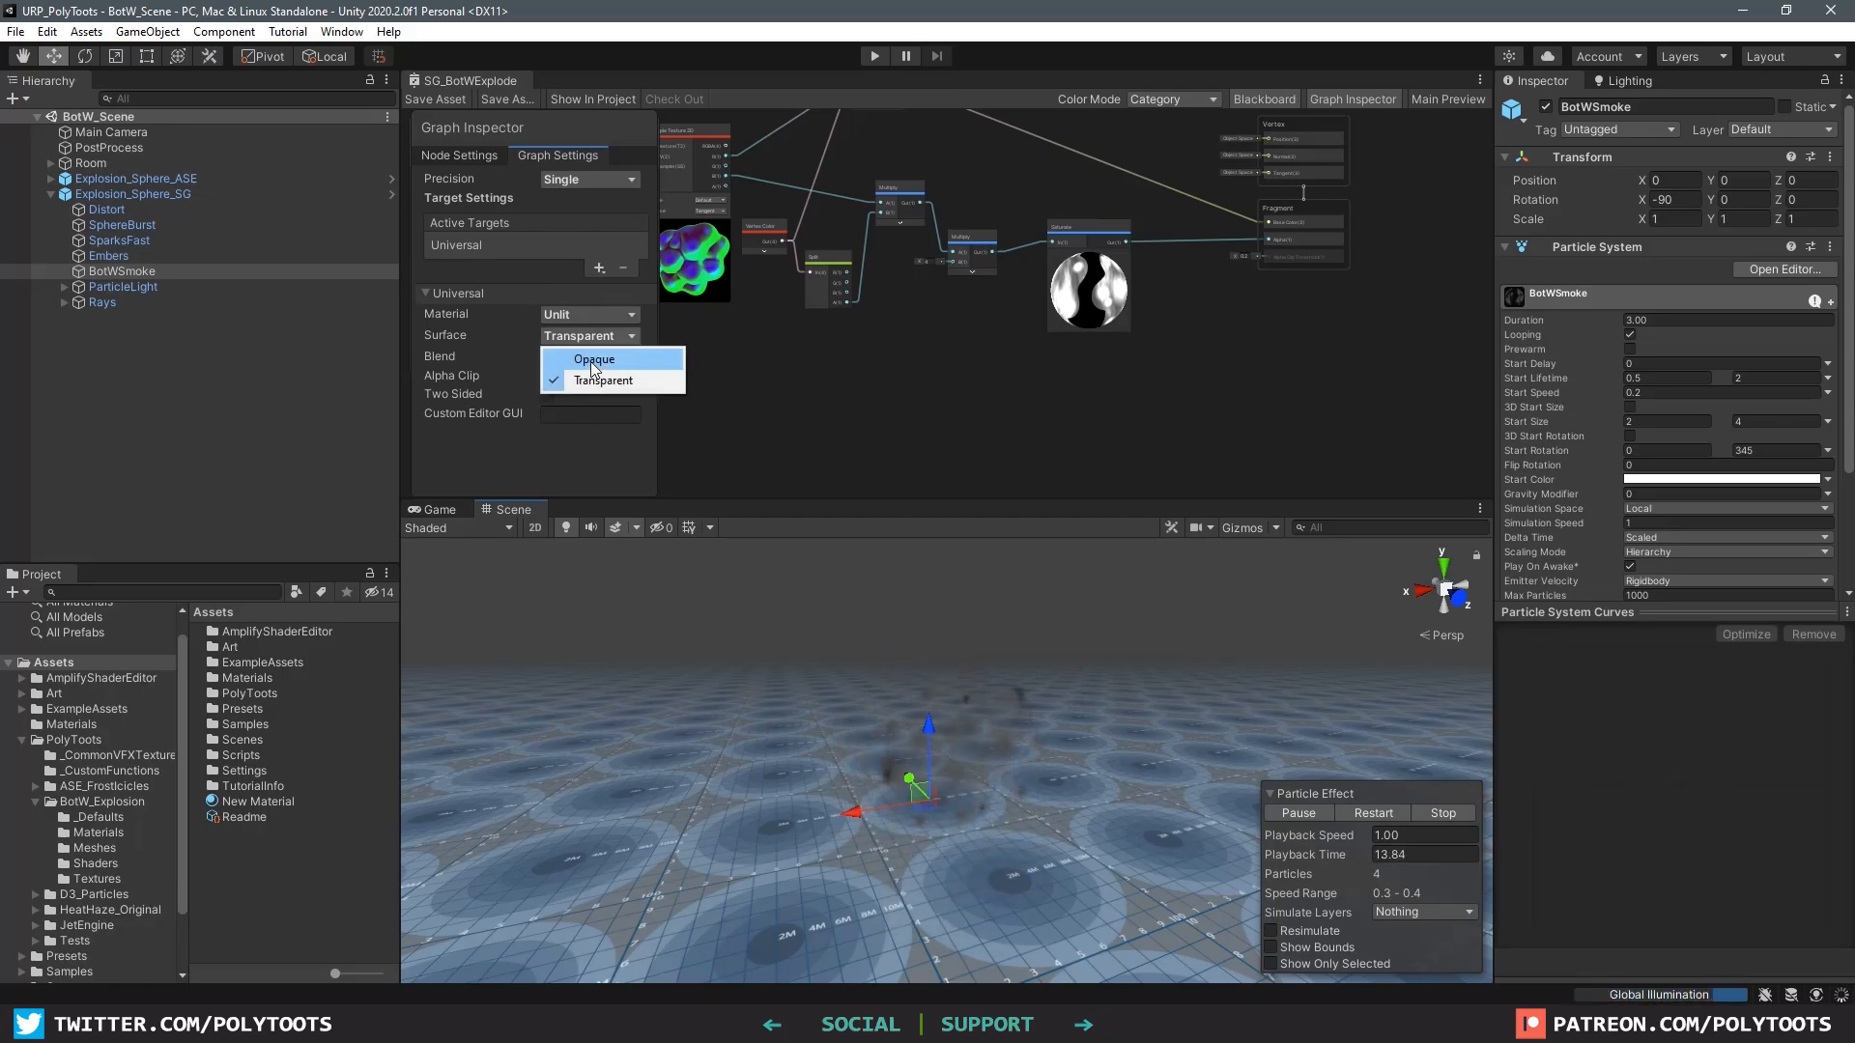
pyautogui.click(591, 360)
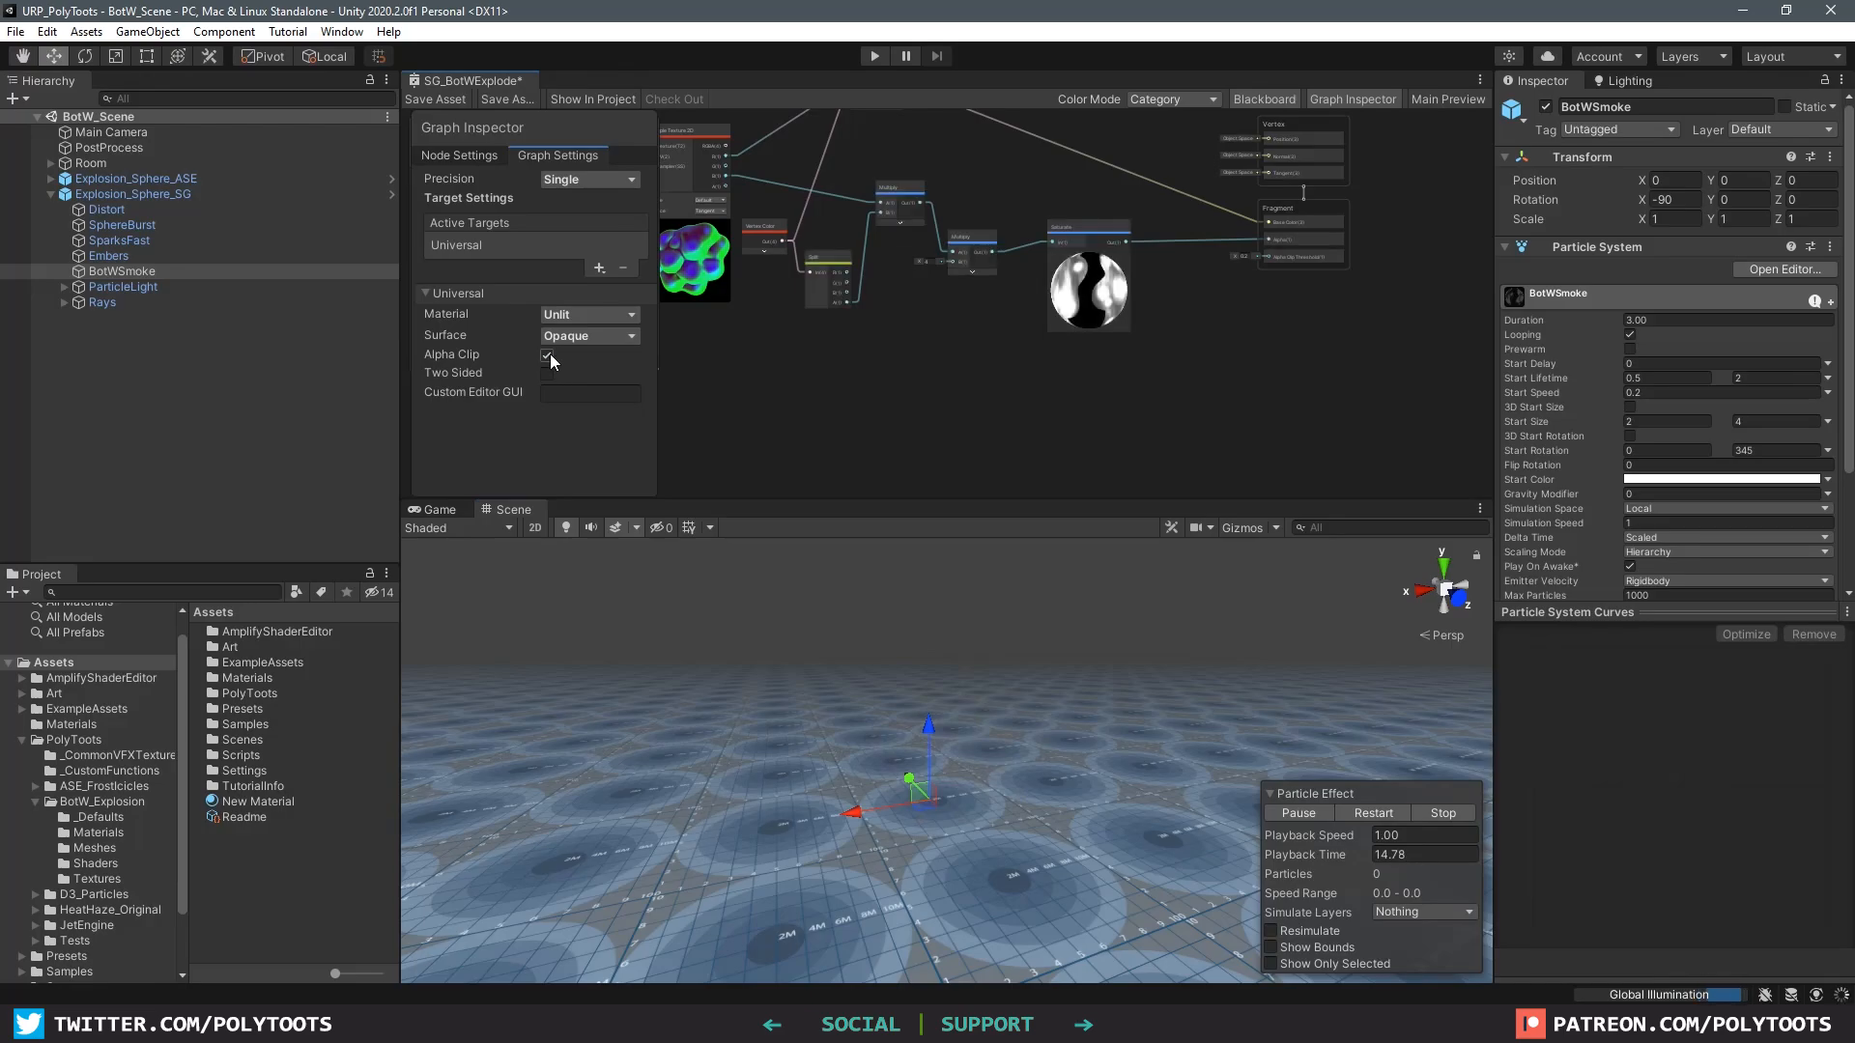
pyautogui.scroll(3, 1242, 306)
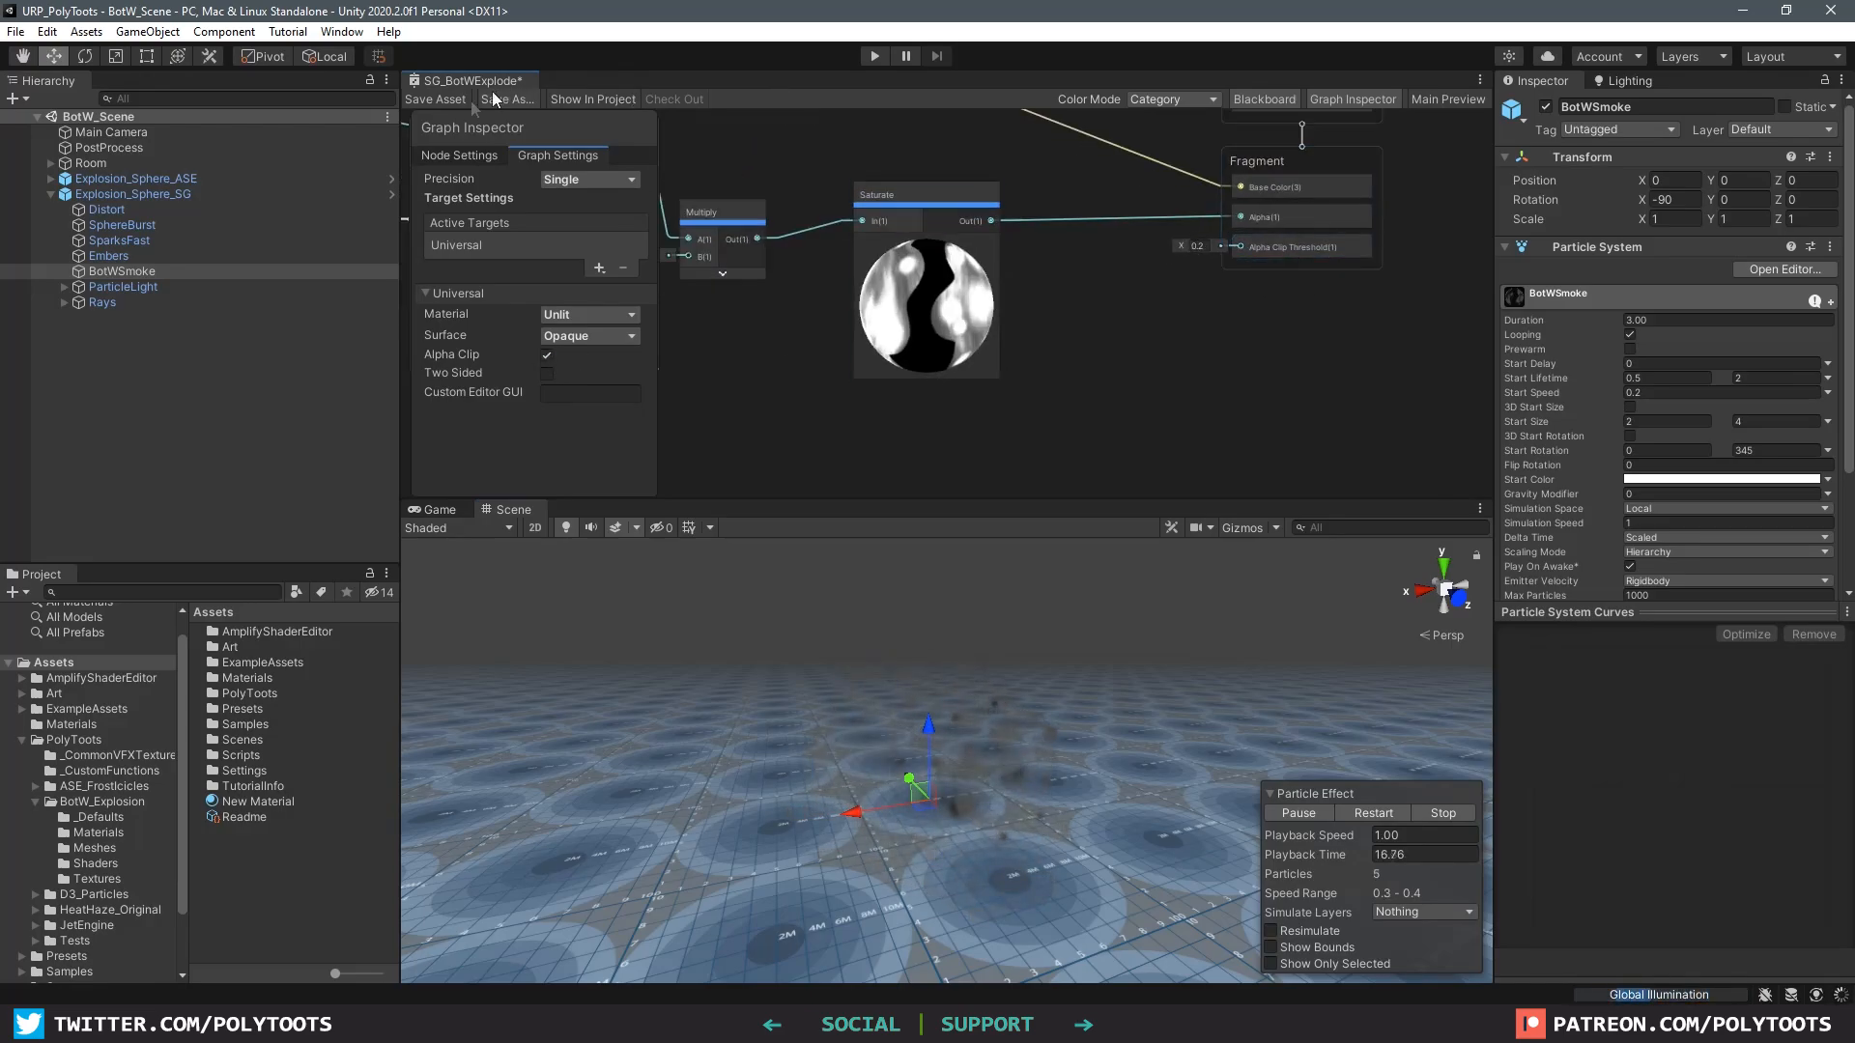
pyautogui.click(446, 100)
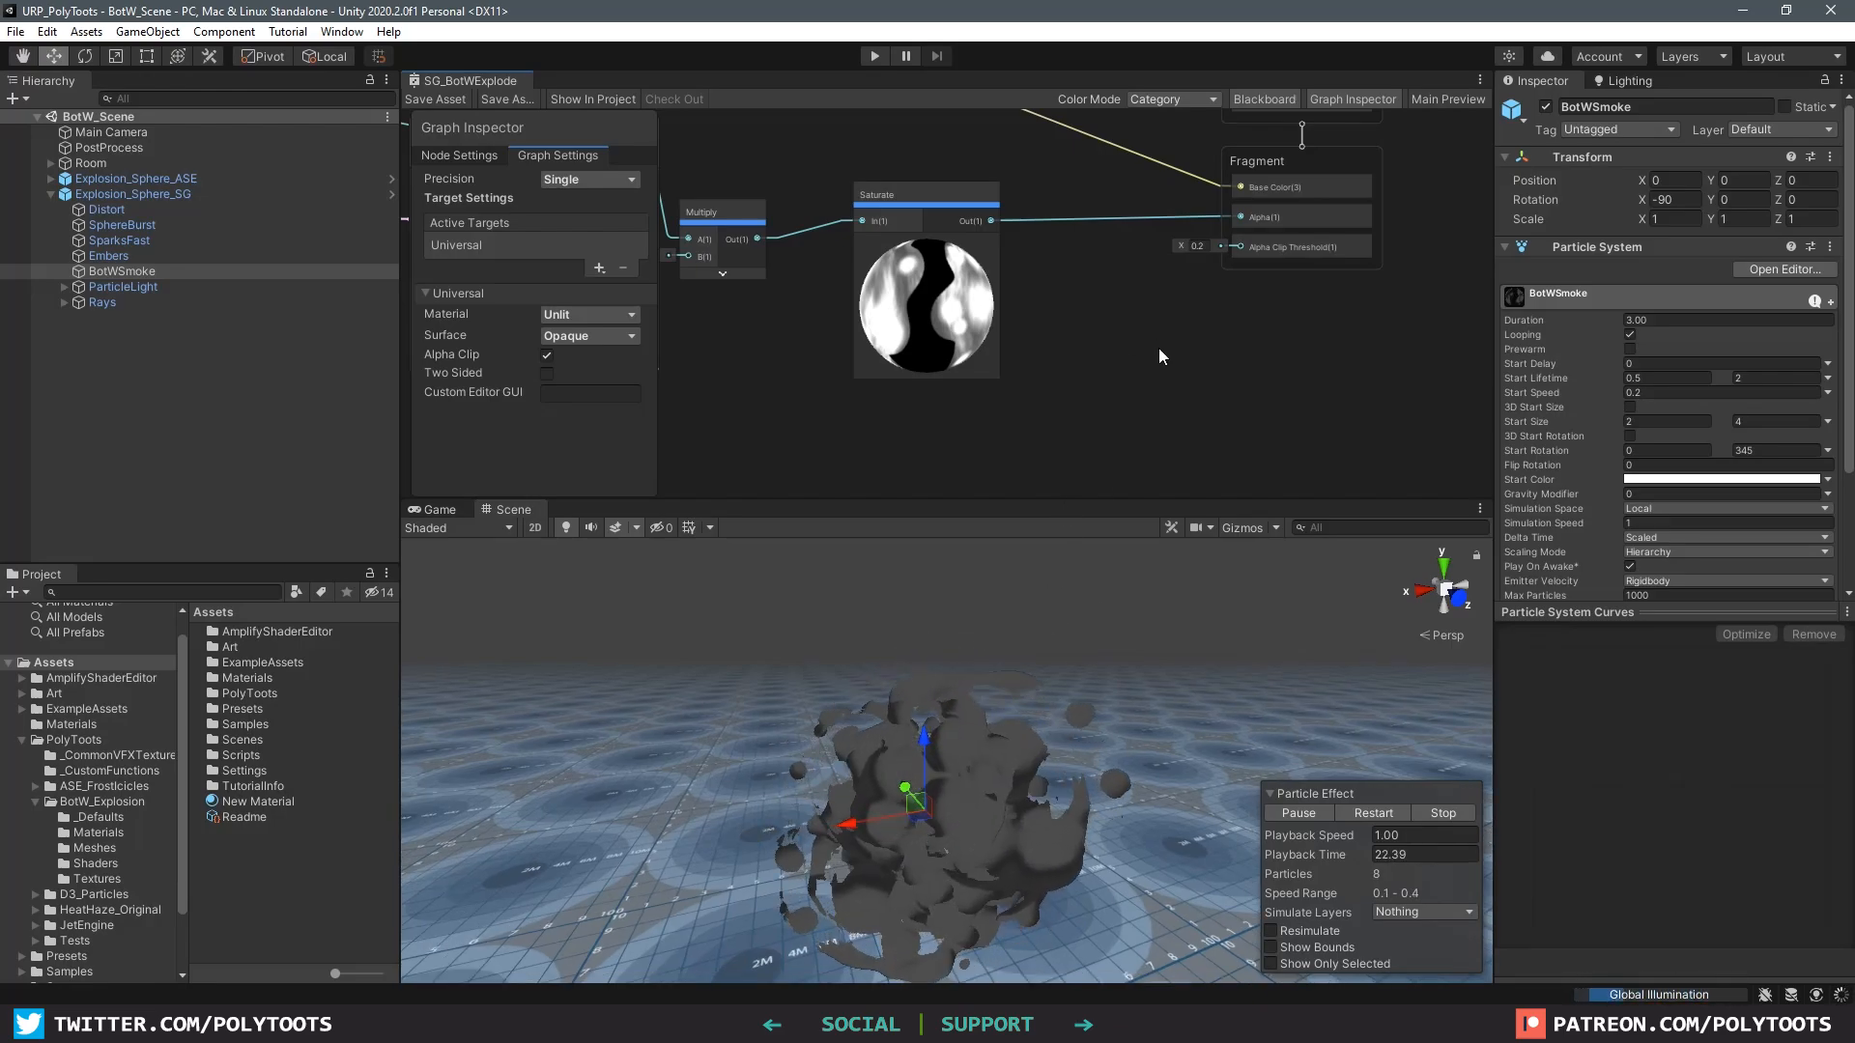
# Step: Collapse the Saturate preview and line up the alpha chain's two Multiply nodes and Saturate in a row closer to the Fragment block
pyautogui.scroll(-3, 1188, 358)
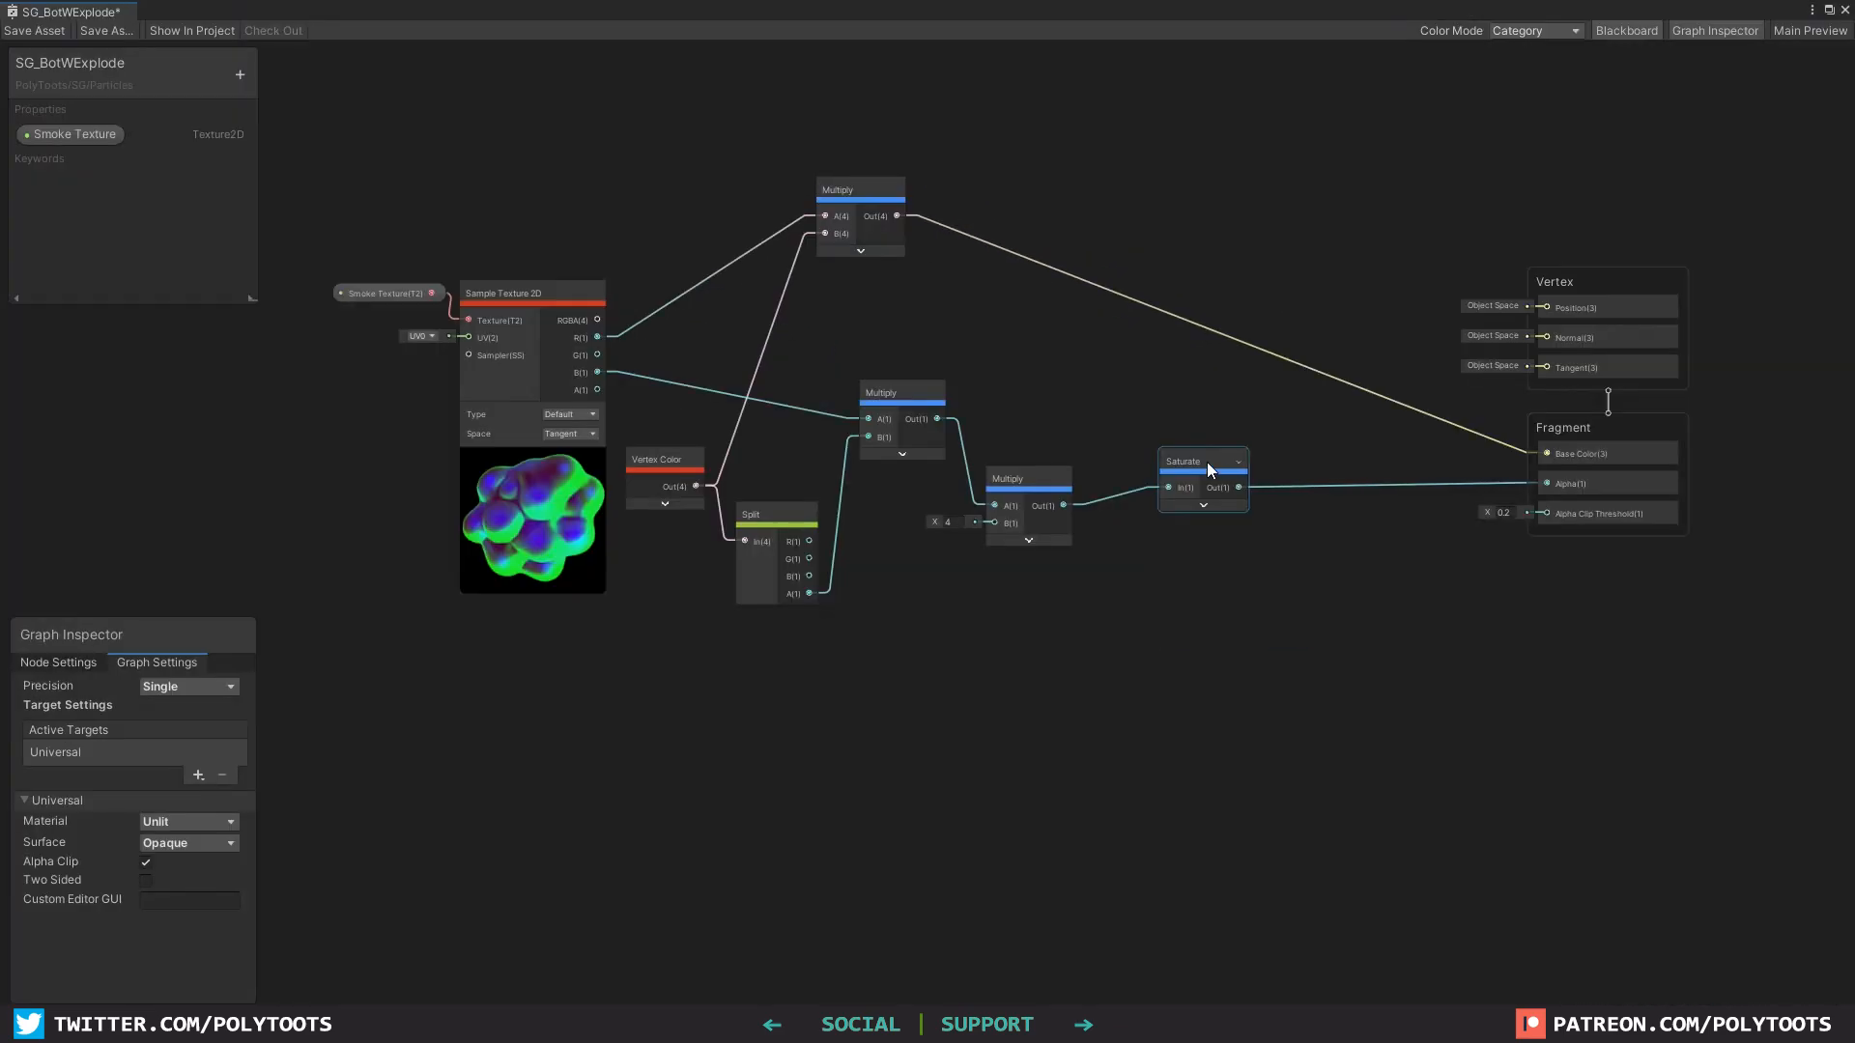
pyautogui.moveTo(1209, 458); pyautogui.dragTo(1320, 460)
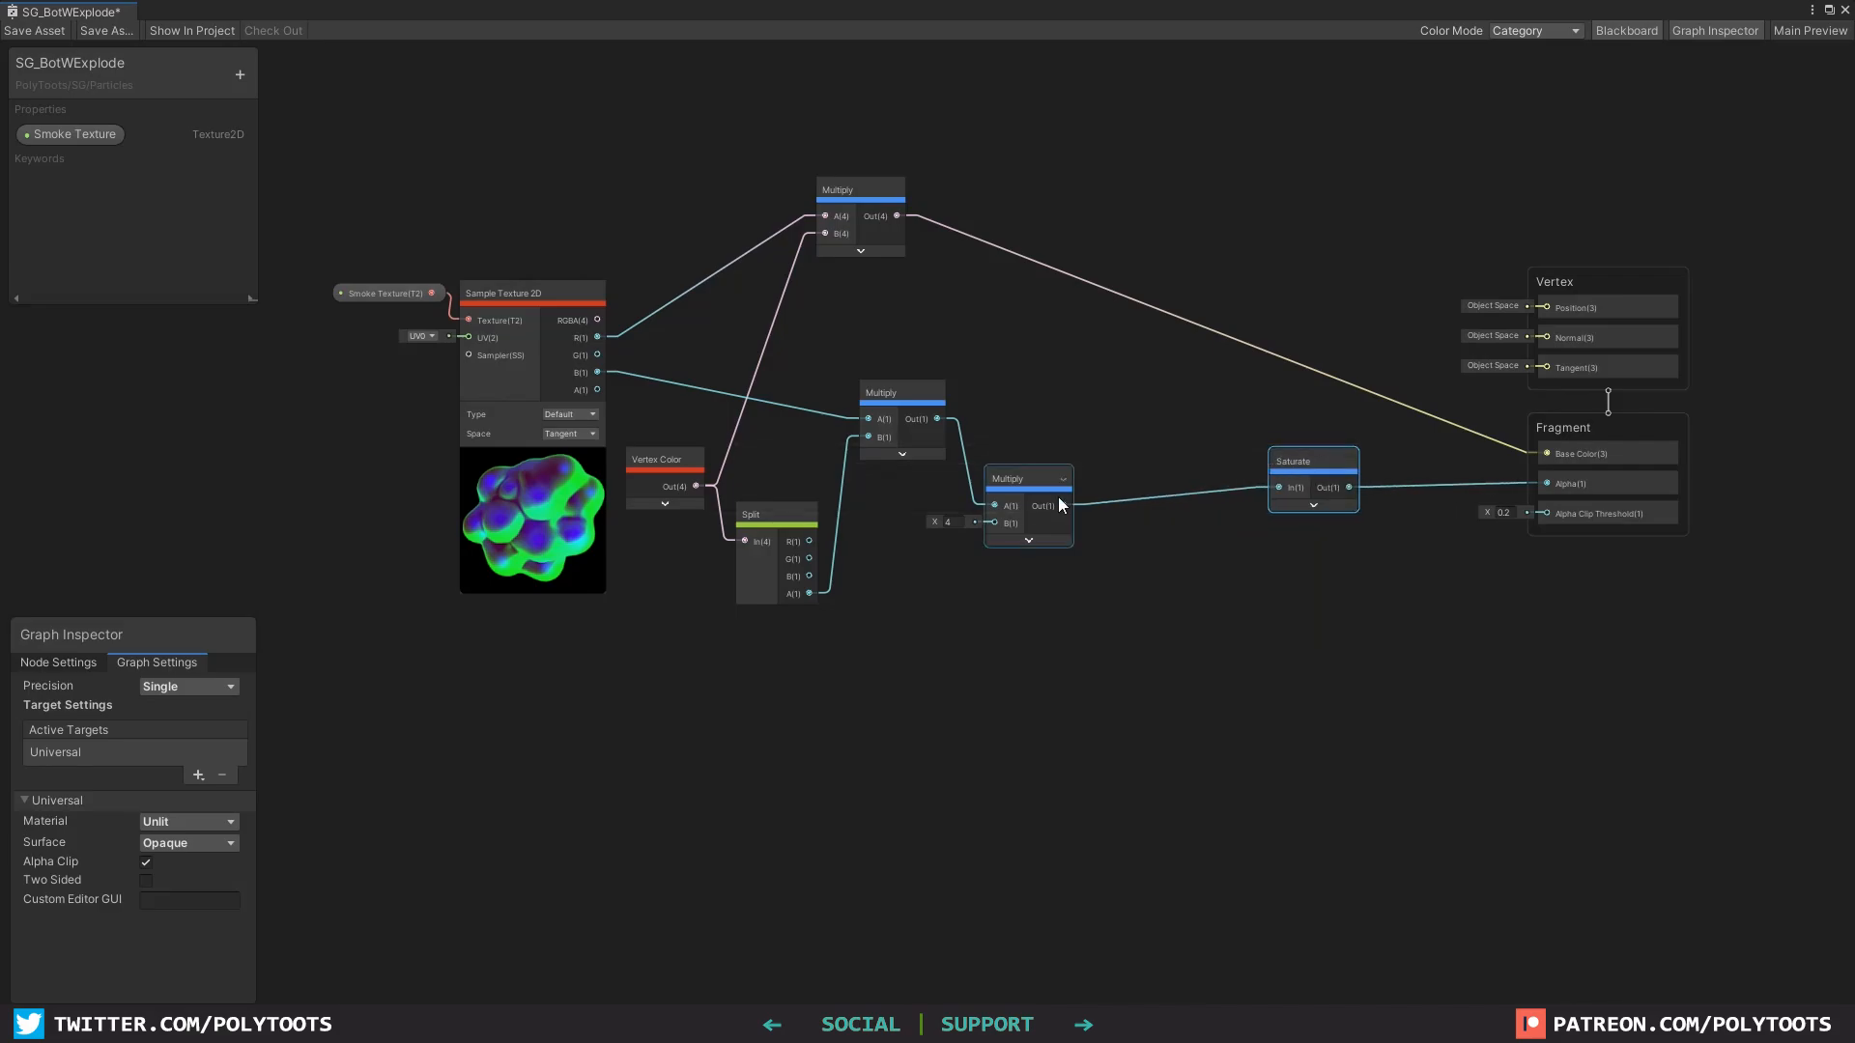
pyautogui.moveTo(1043, 478); pyautogui.dragTo(1164, 466)
pyautogui.moveTo(891, 385); pyautogui.dragTo(1010, 377)
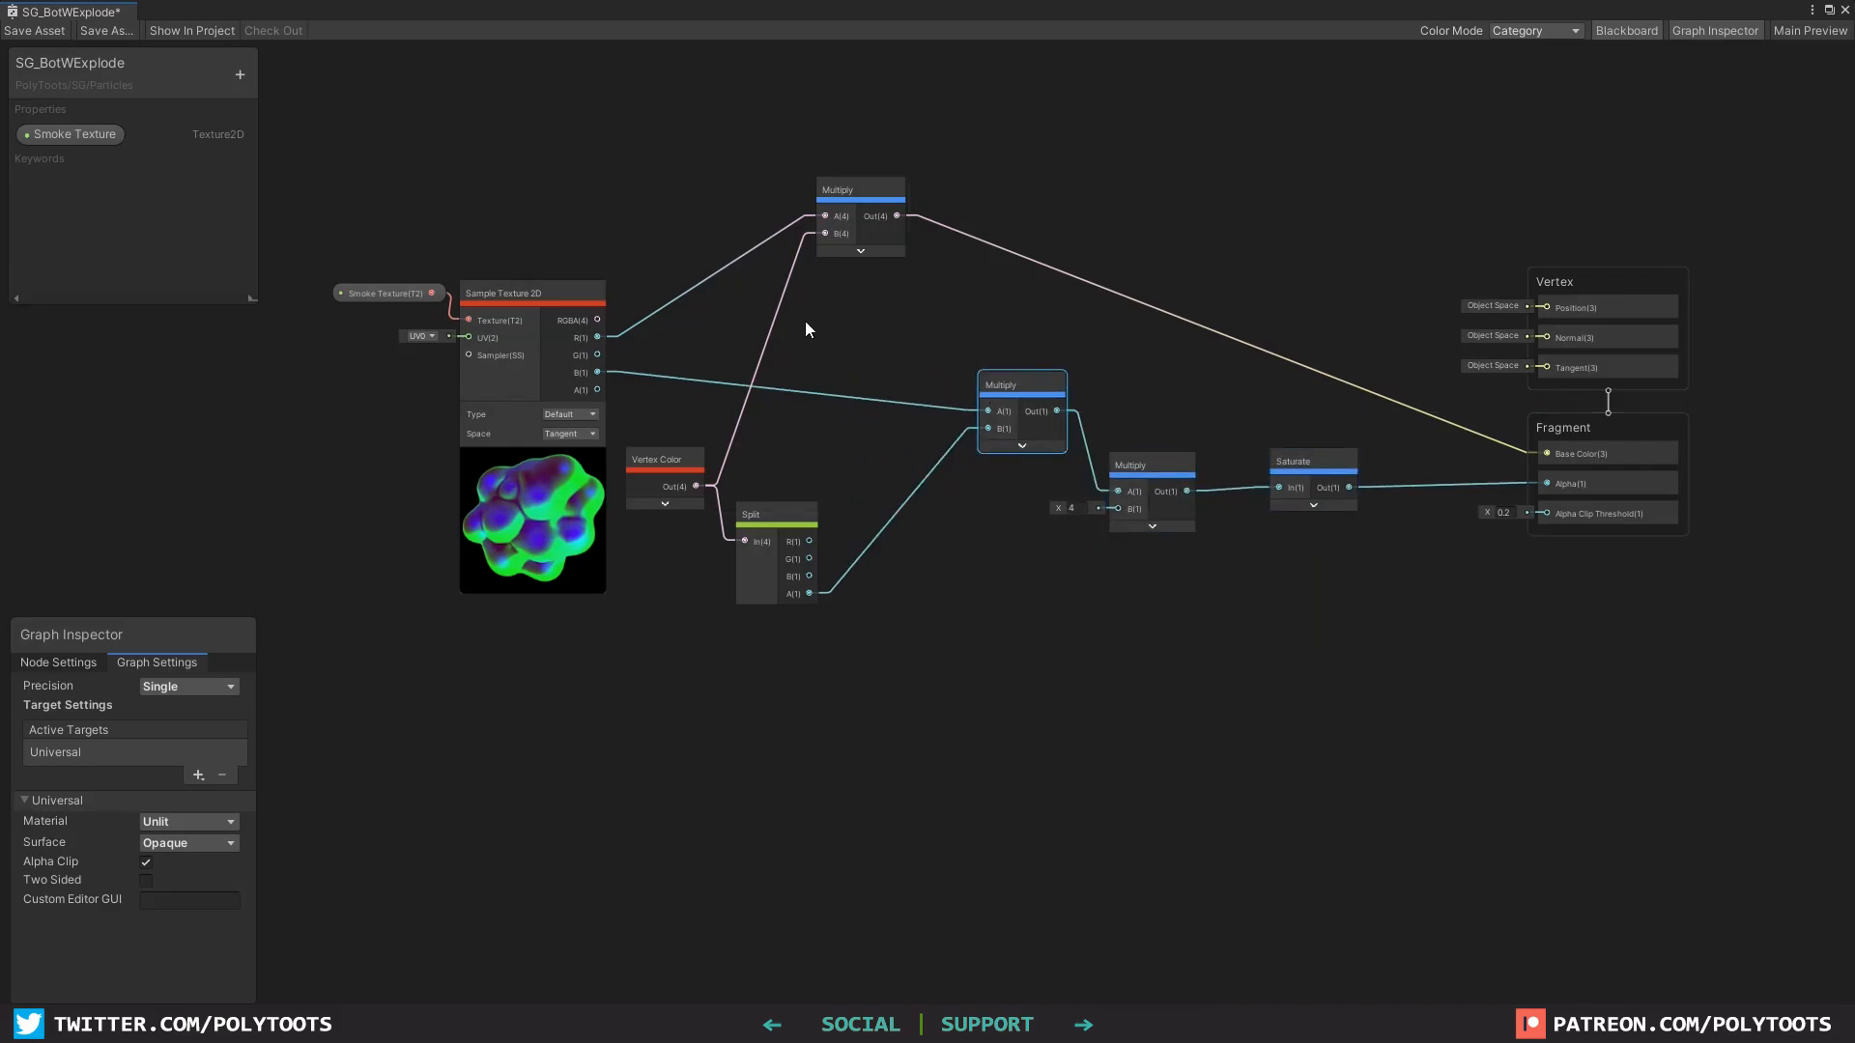
pyautogui.moveTo(804, 320); pyautogui.dragTo(920, 444, button='middle')
pyautogui.moveTo(959, 322); pyautogui.dragTo(929, 286)
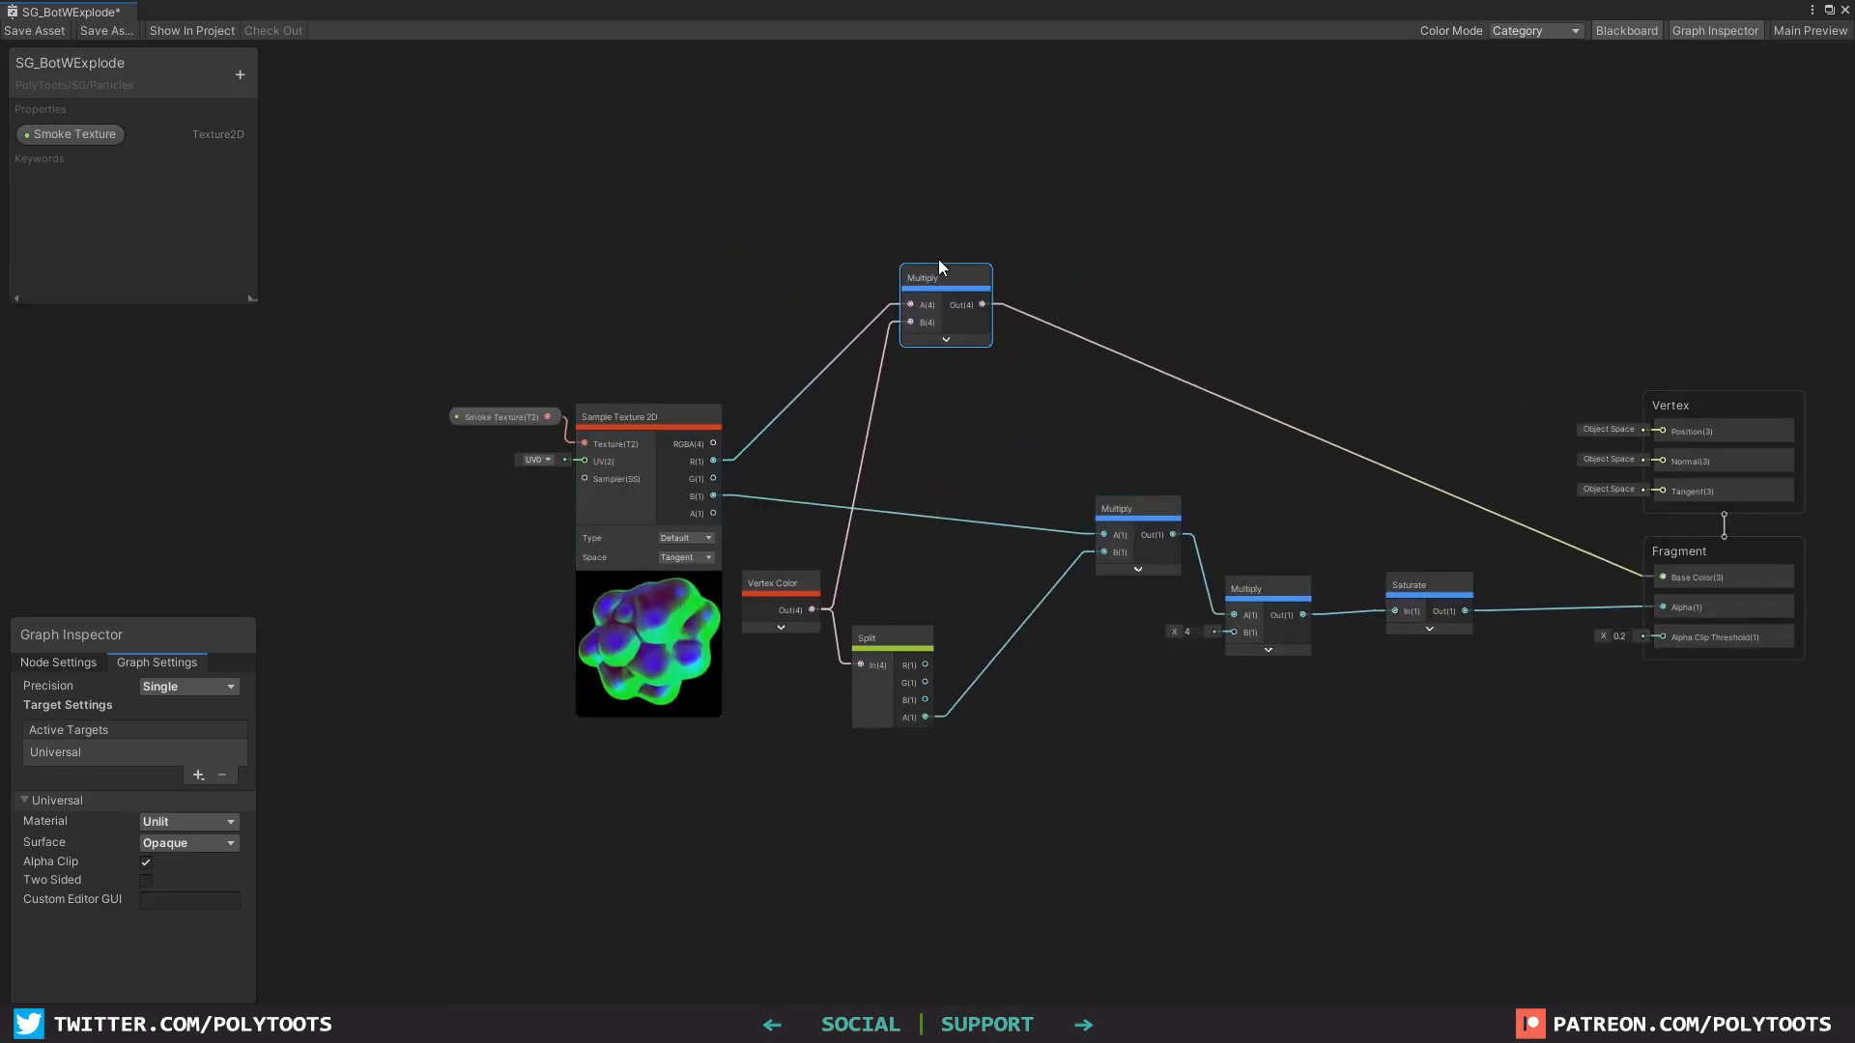
pyautogui.moveTo(663, 416); pyautogui.dragTo(672, 411)
pyautogui.moveTo(1129, 512); pyautogui.dragTo(1129, 589)
pyautogui.click(1301, 591)
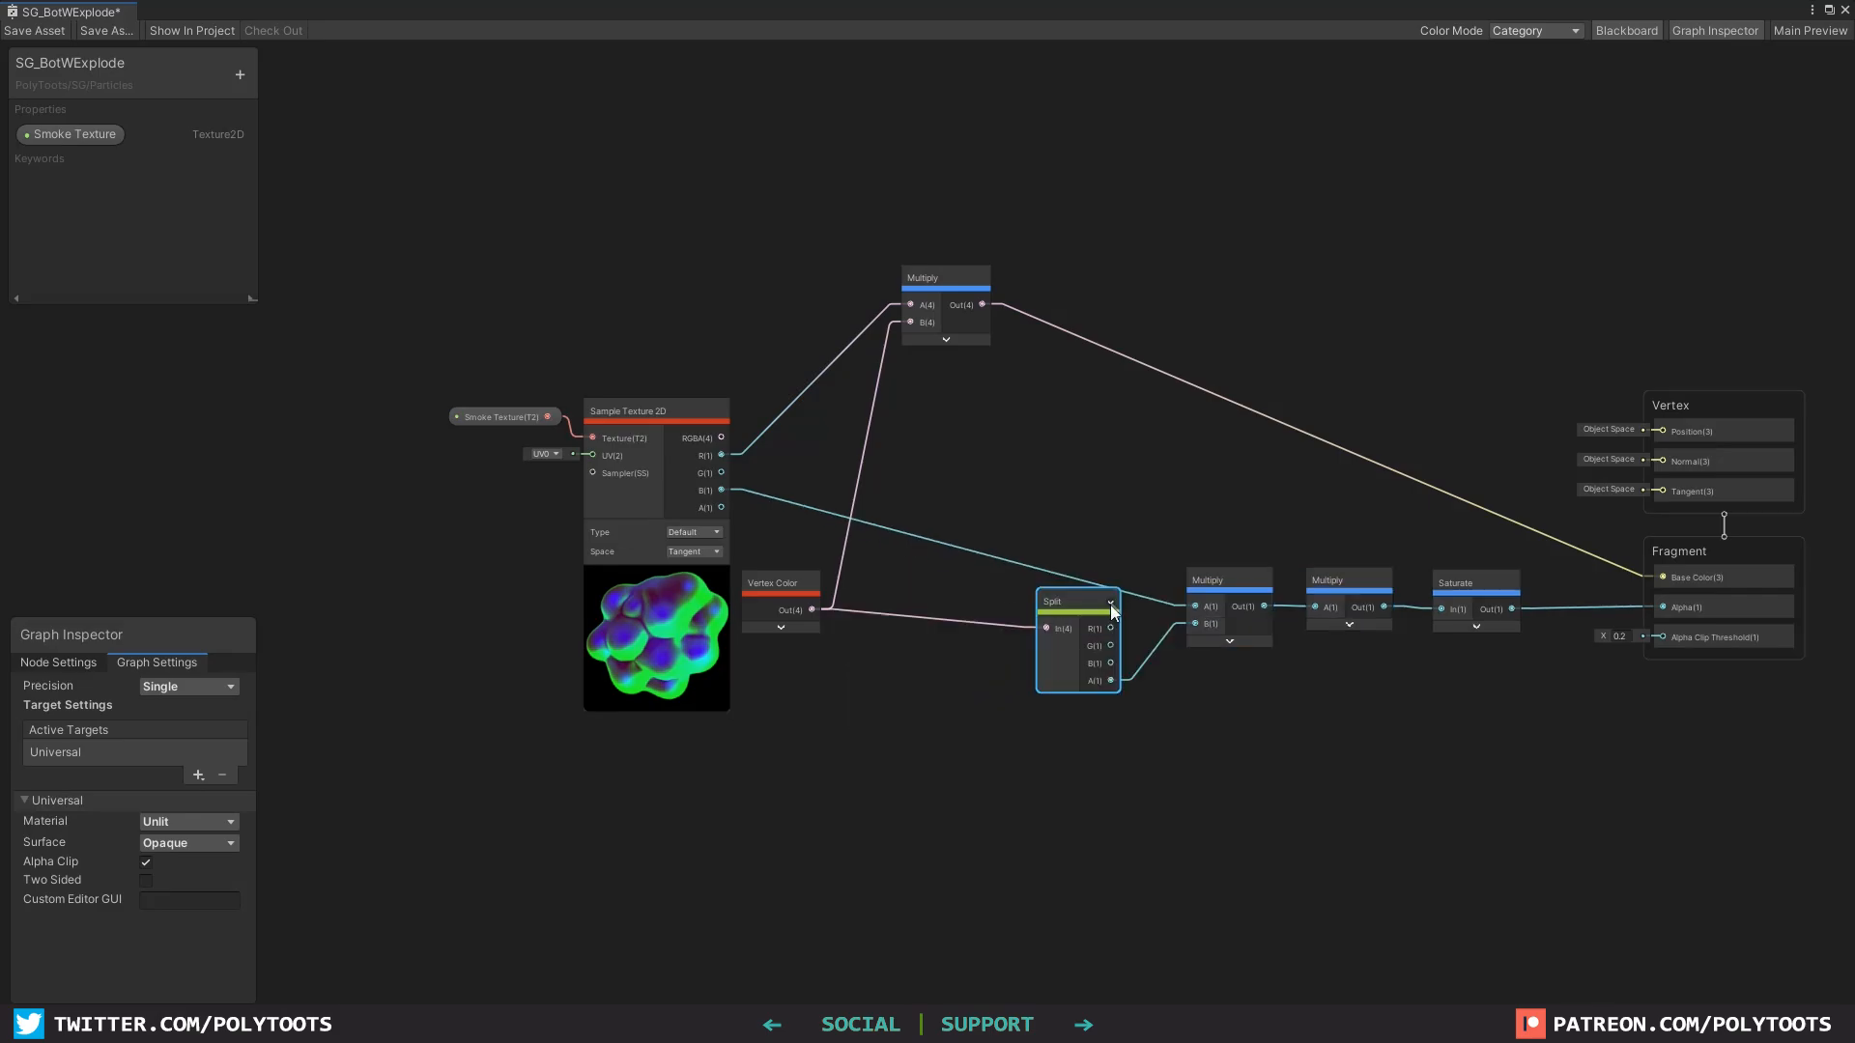
# Step: Place Vertex Color next to the compacted Split node, nudge Sample Texture 2D, and move the color Multiply closer to the Fragment block
pyautogui.moveTo(787, 584); pyautogui.dragTo(967, 597)
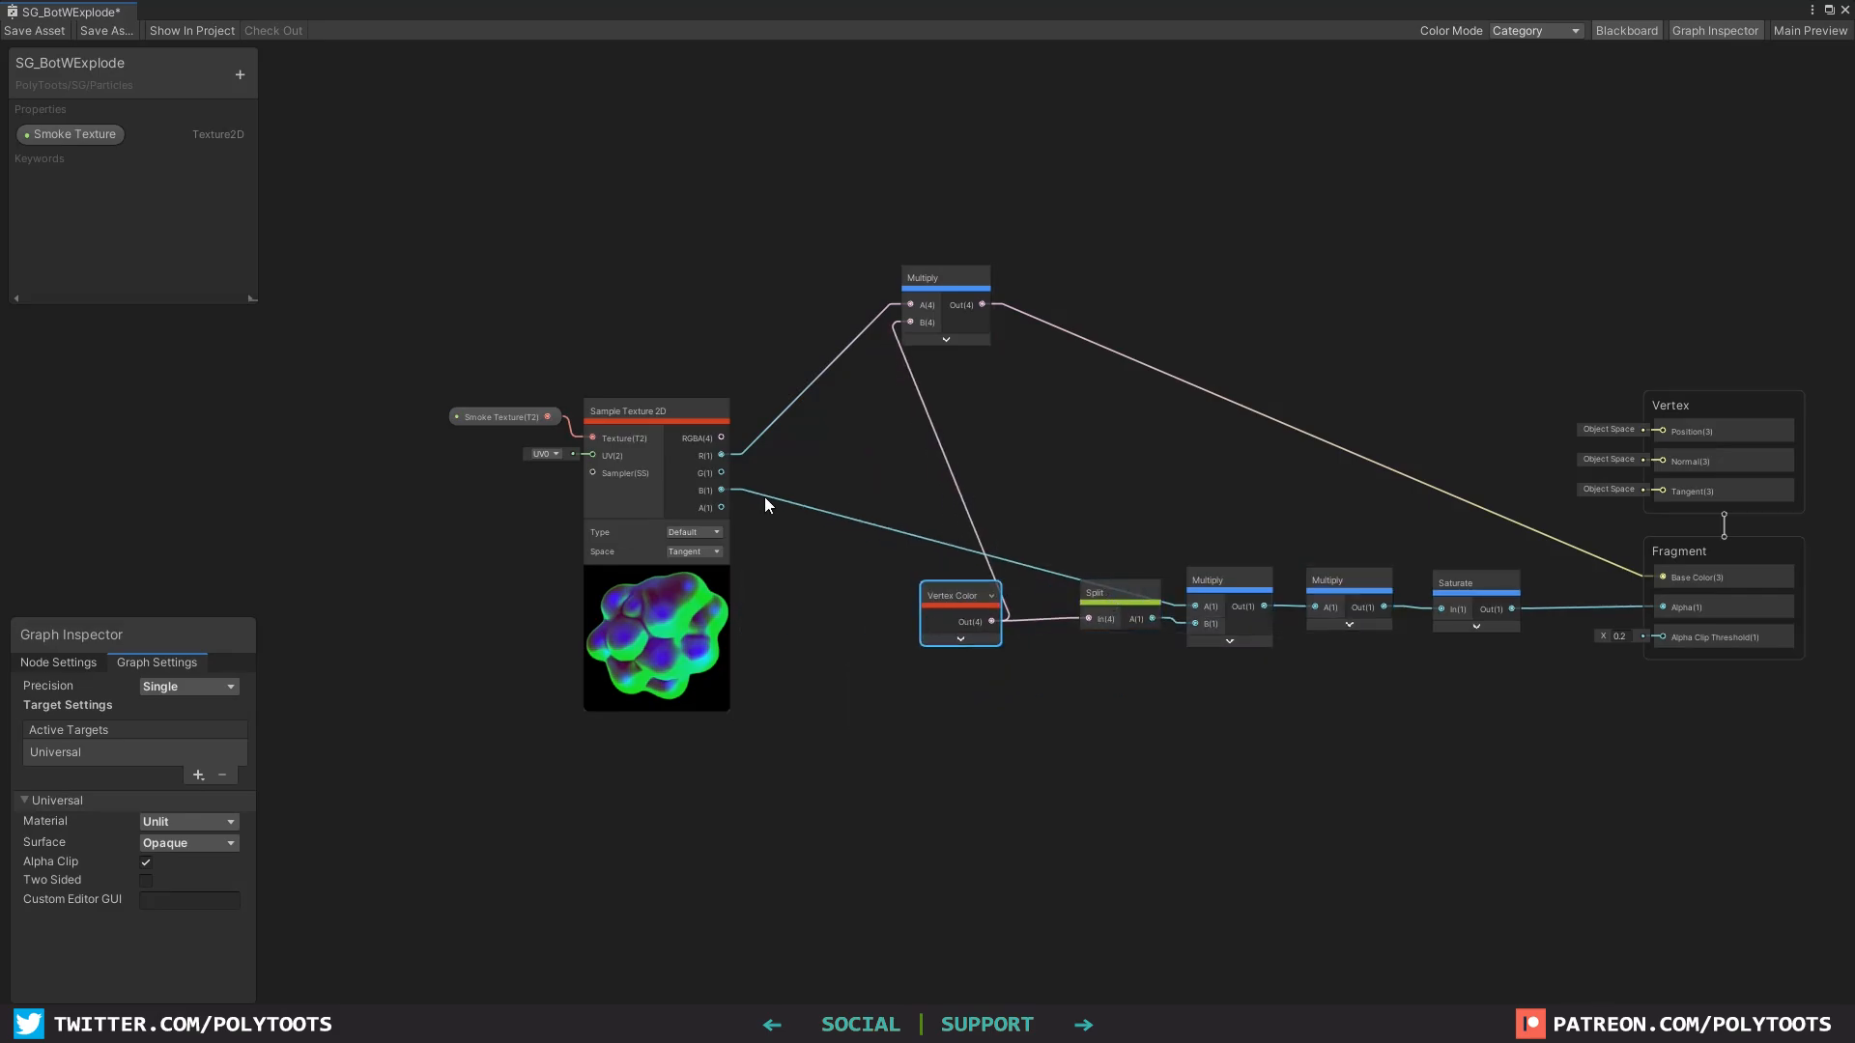
pyautogui.moveTo(677, 409); pyautogui.dragTo(683, 400)
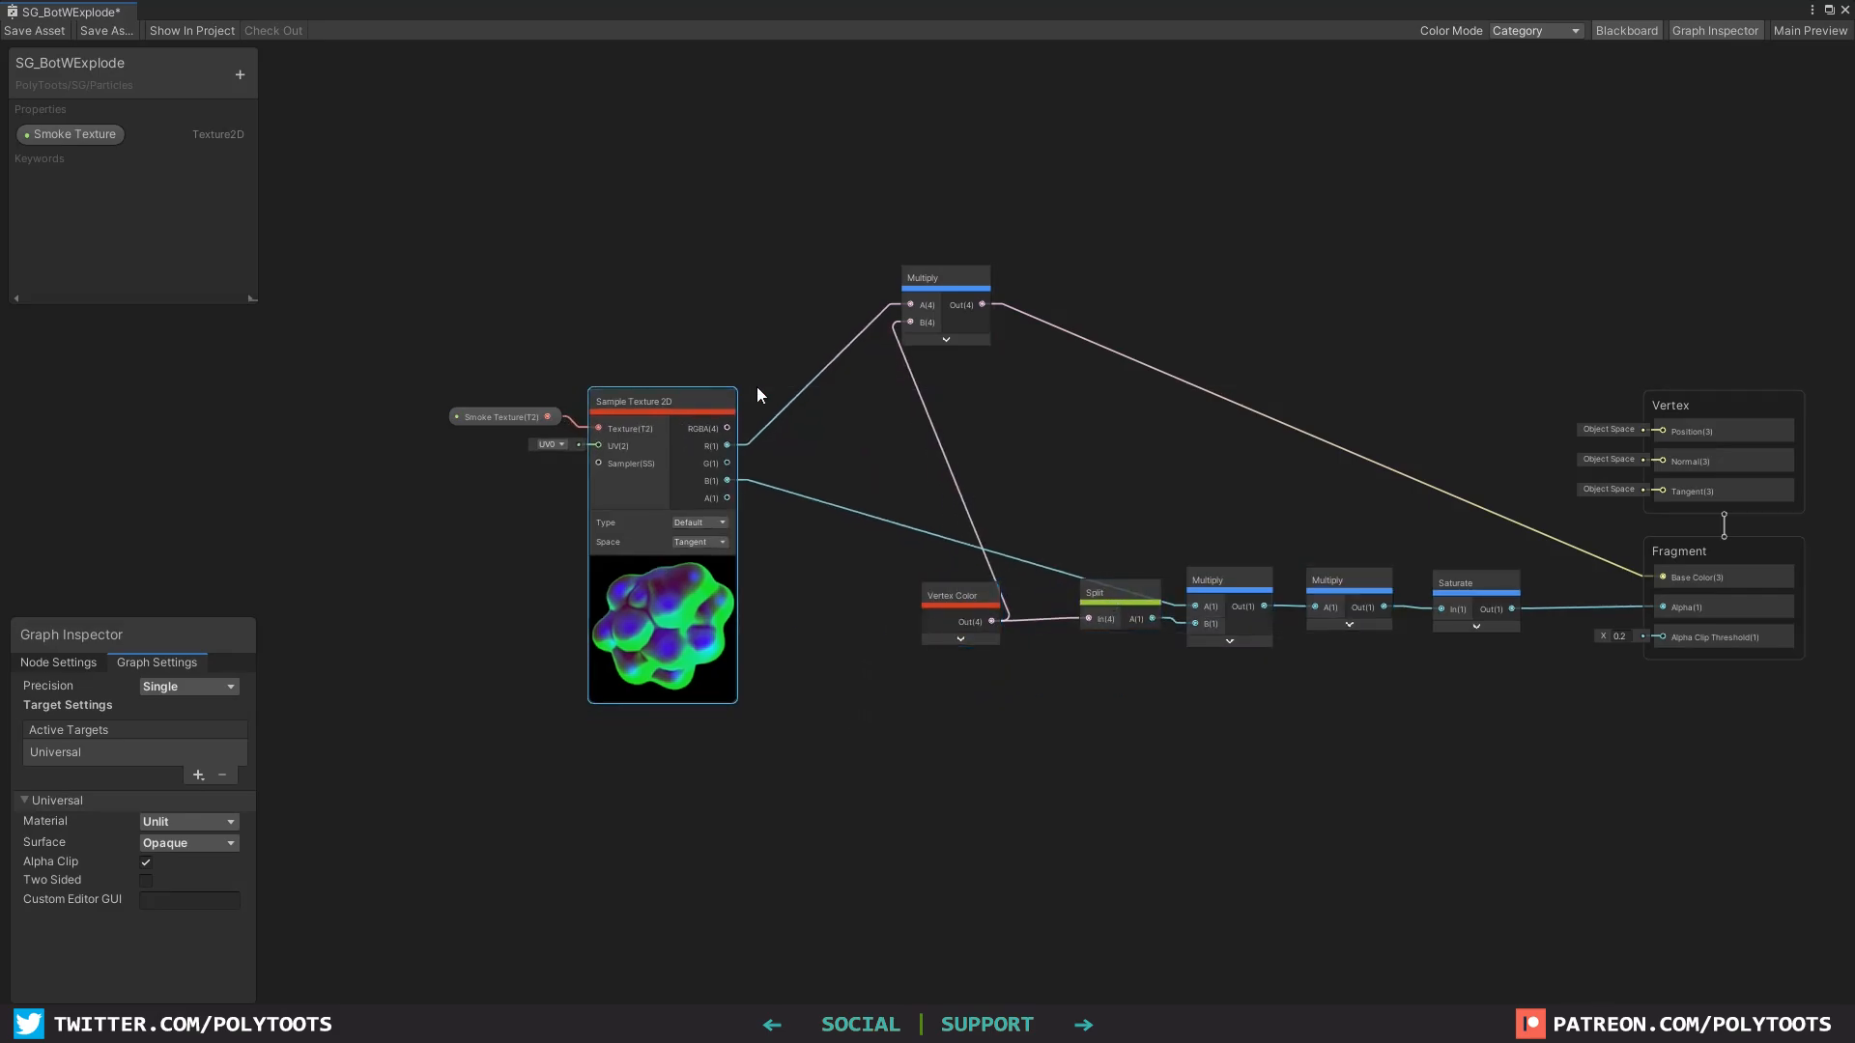
pyautogui.moveTo(937, 280); pyautogui.dragTo(1041, 335)
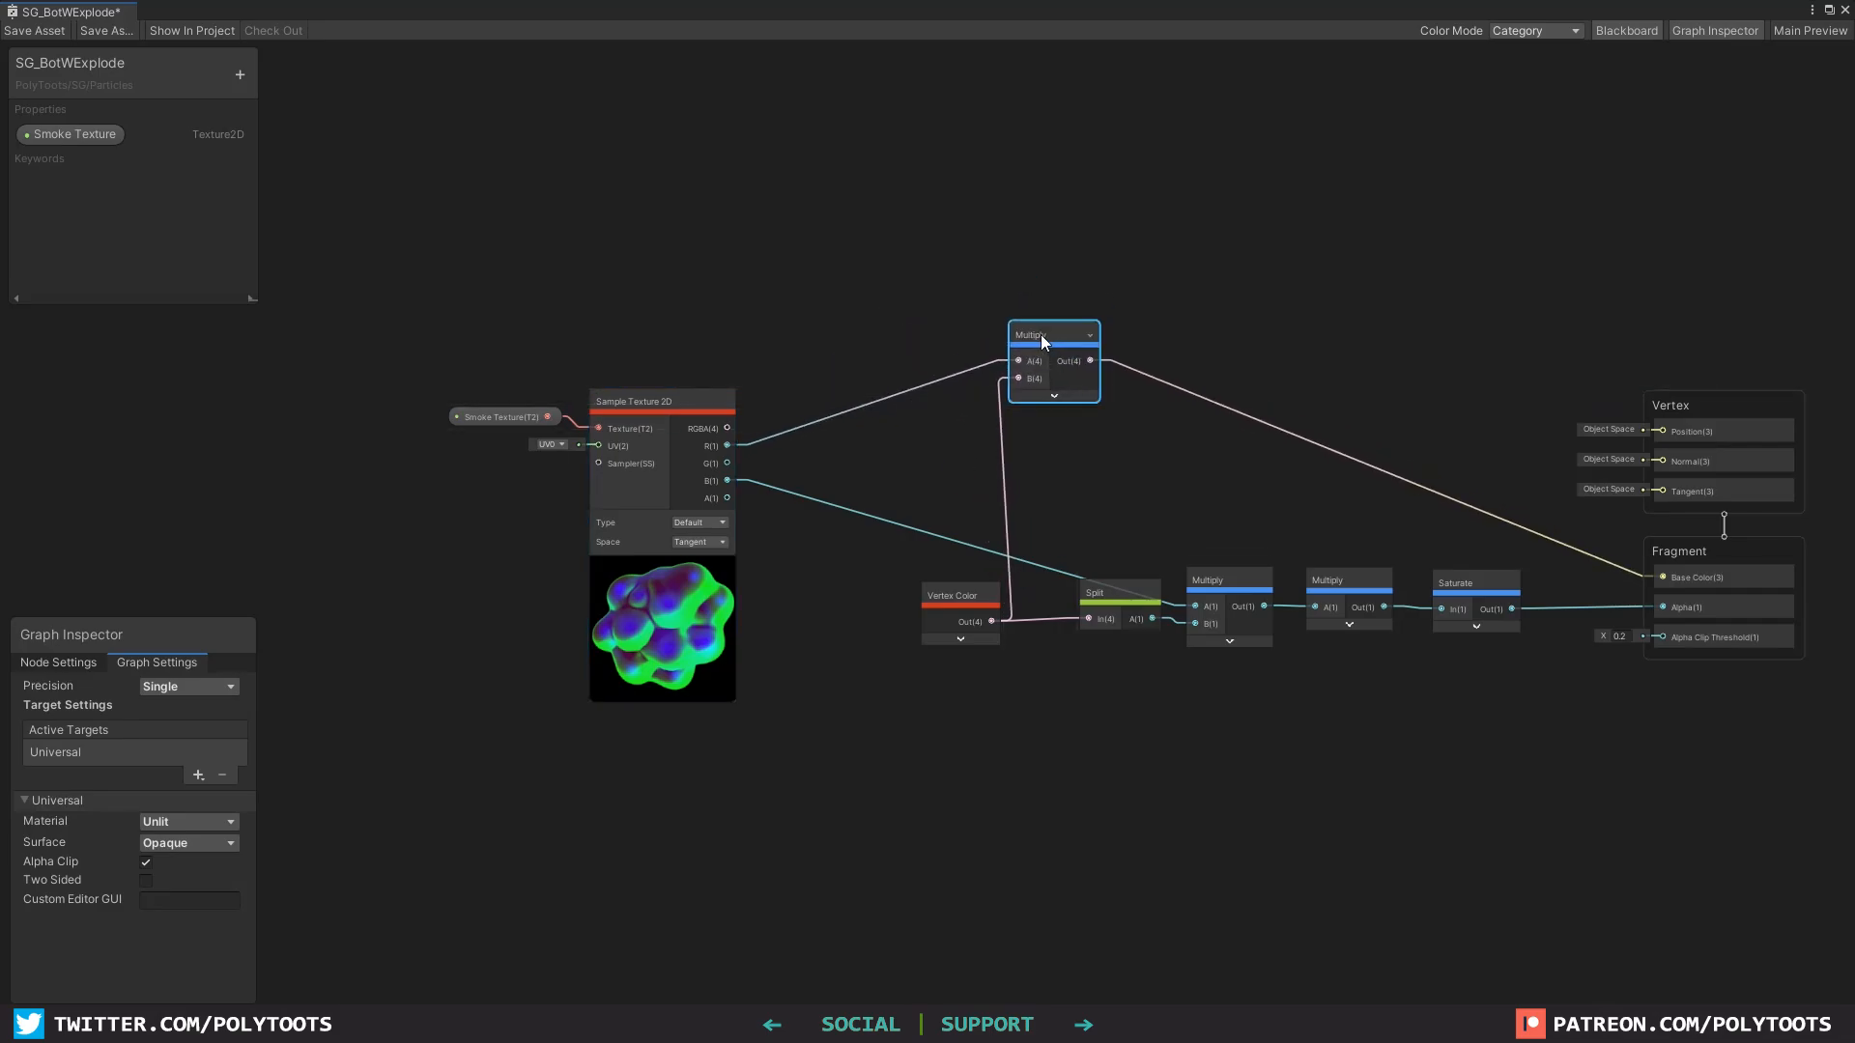
# Step: Add a second Multiply node above the color Multiply and connect Sample Texture 2D's G channel to its B input
pyautogui.moveTo(810, 186); pyautogui.dragTo(903, 371, button='middle')
pyautogui.click(902, 371)
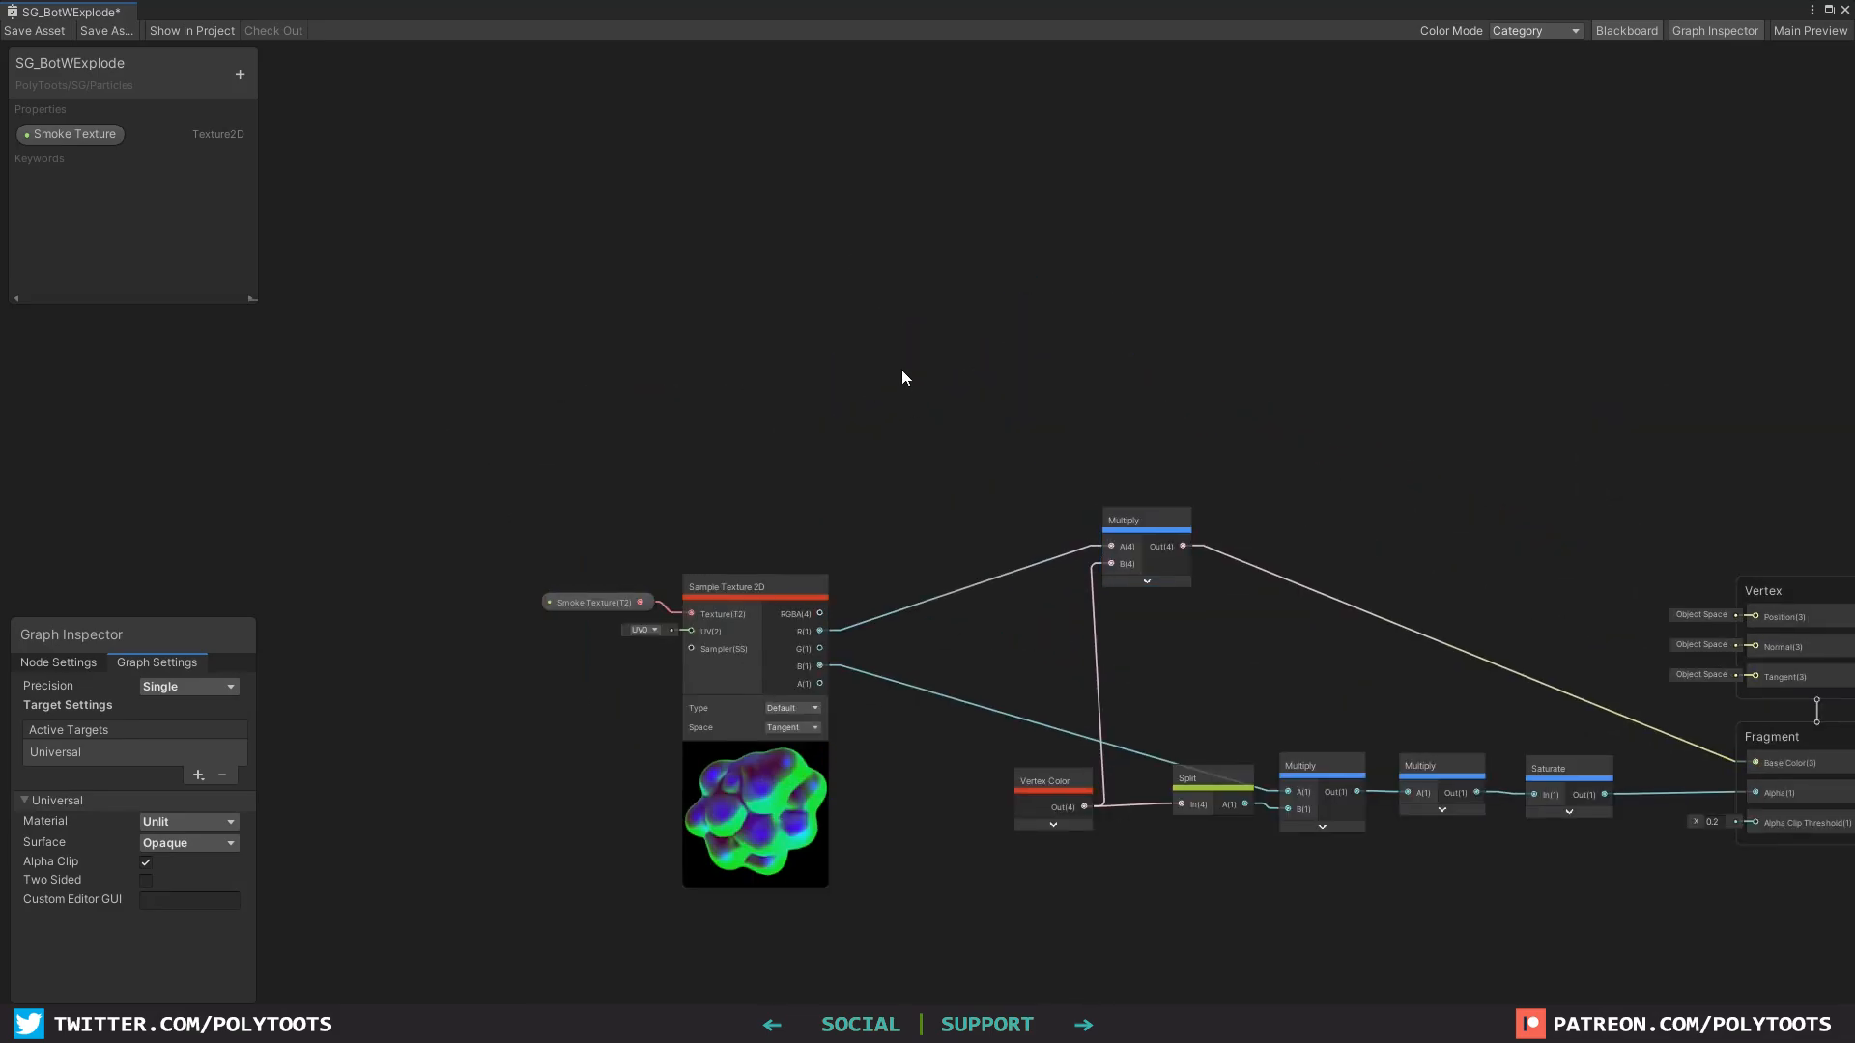
pyautogui.press('space')
pyautogui.write('mult')
pyautogui.press('Return')
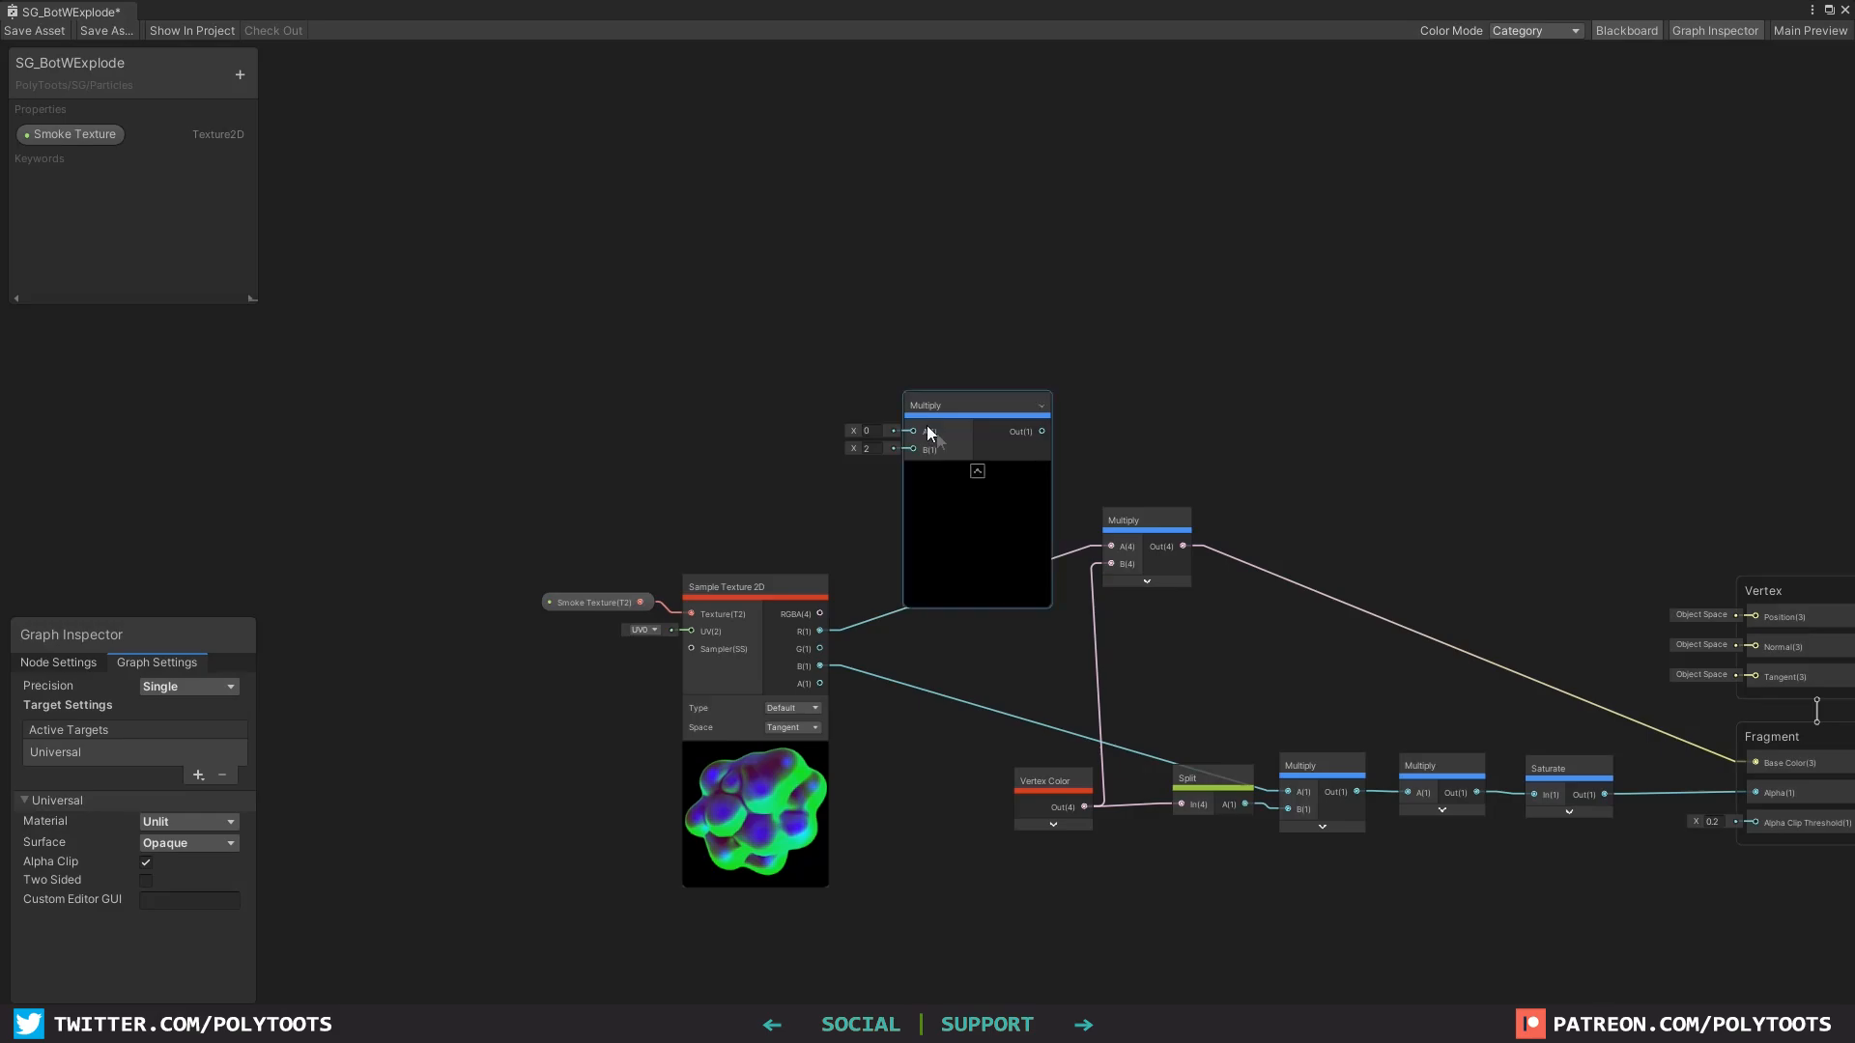
pyautogui.moveTo(817, 647); pyautogui.dragTo(913, 450)
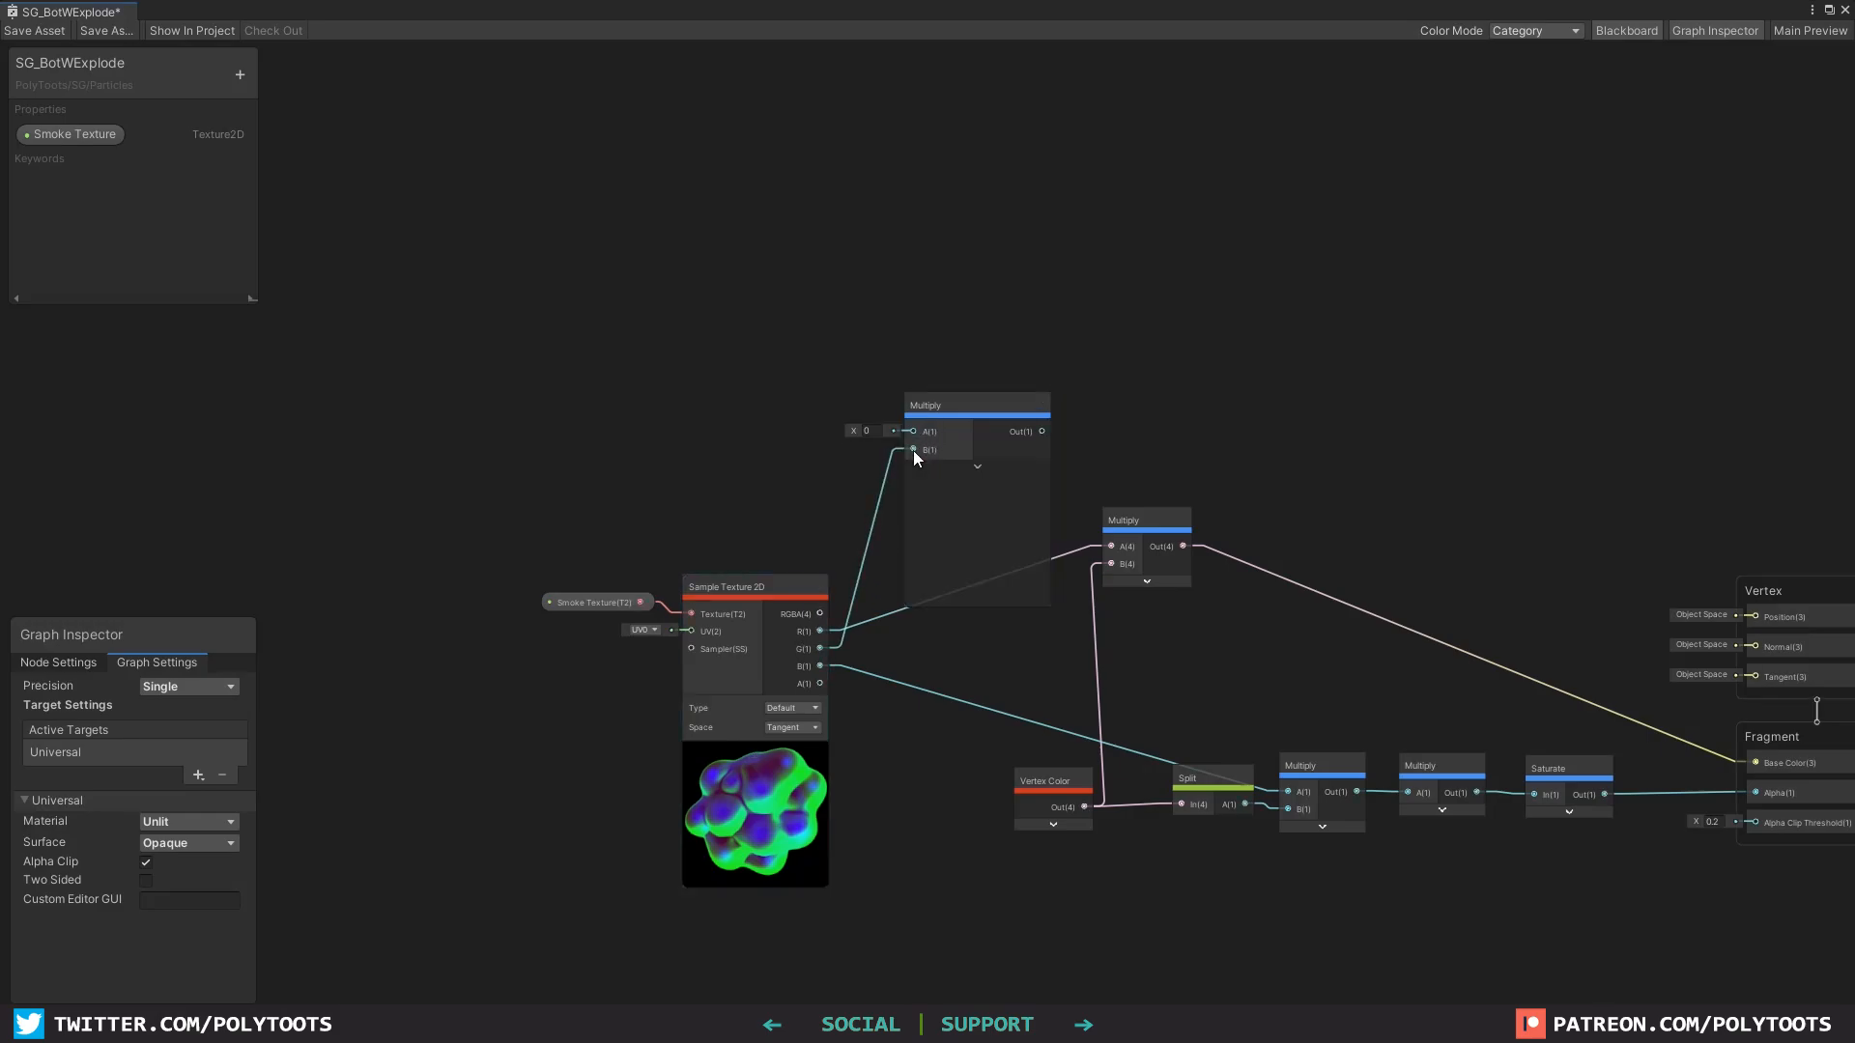
# Step: Add a Color node beside the new Multiply and convert it to a property
pyautogui.press('space')
pyautogui.write('colo')
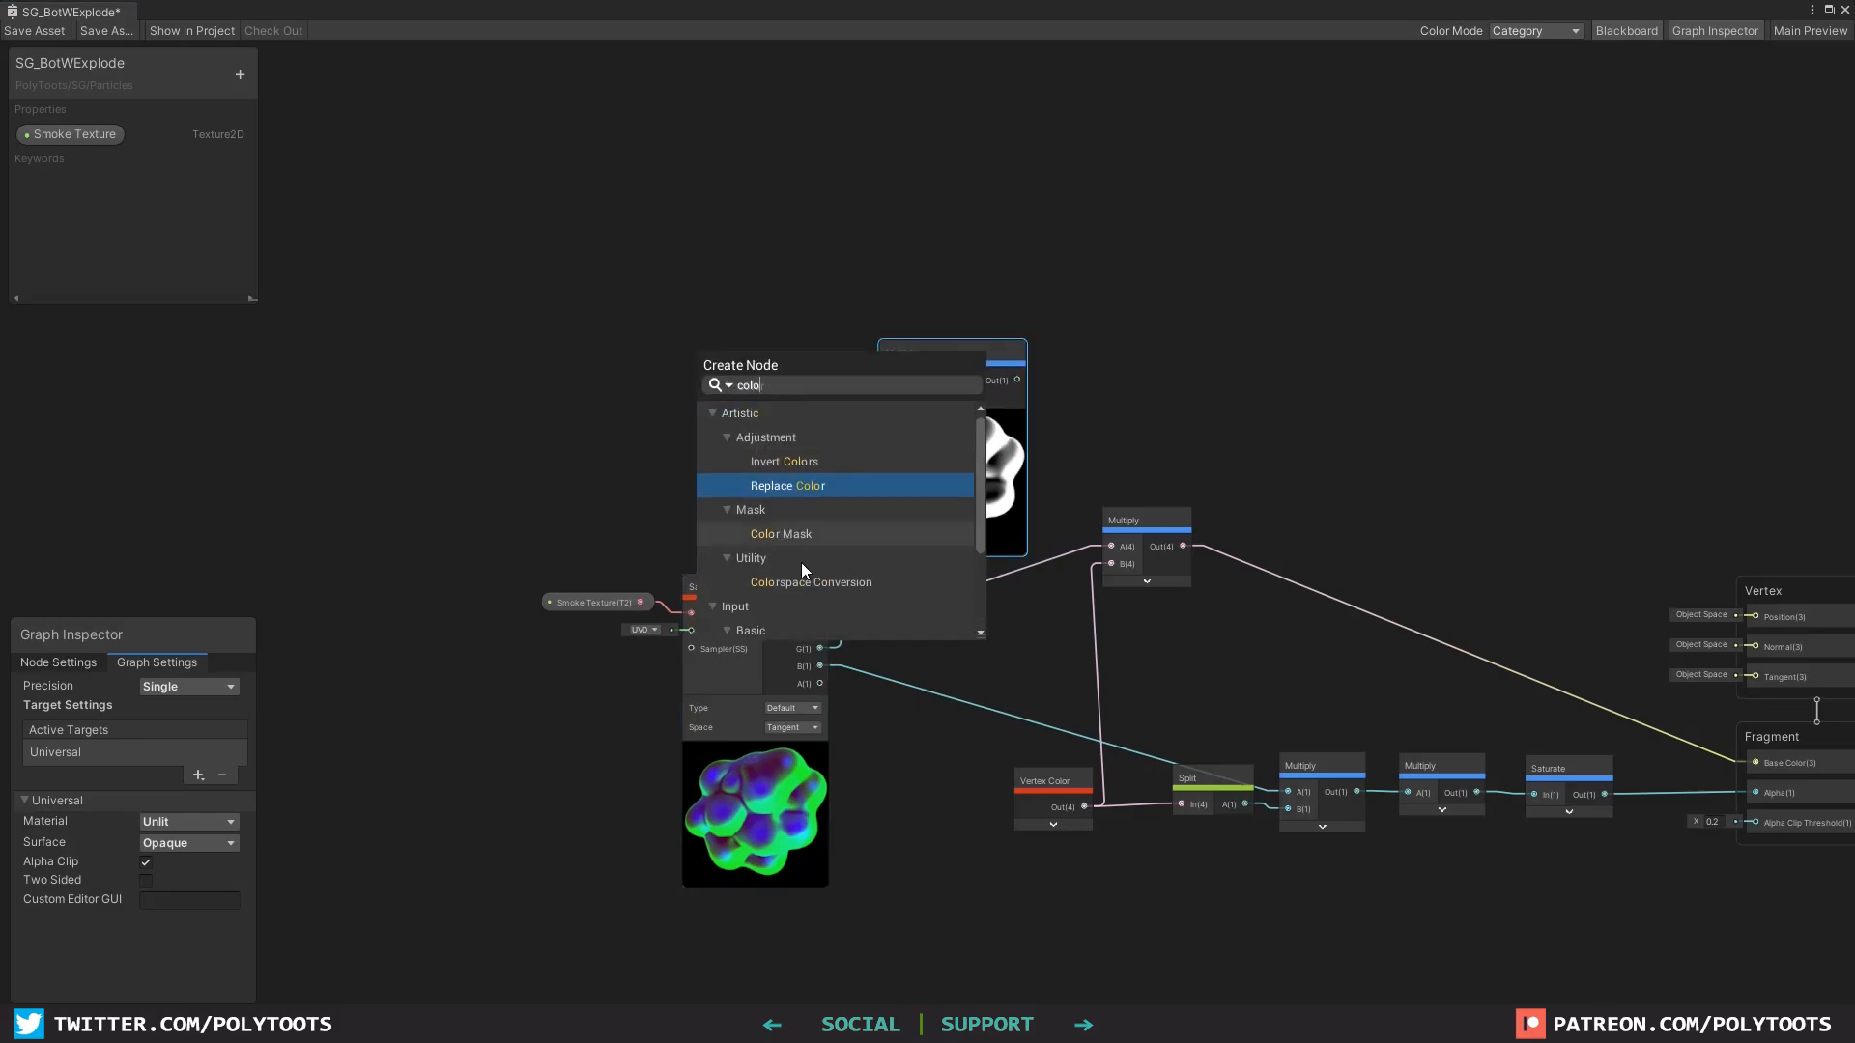
pyautogui.scroll(-1, 802, 565)
pyautogui.doubleClick(777, 594)
pyautogui.rightClick(725, 364)
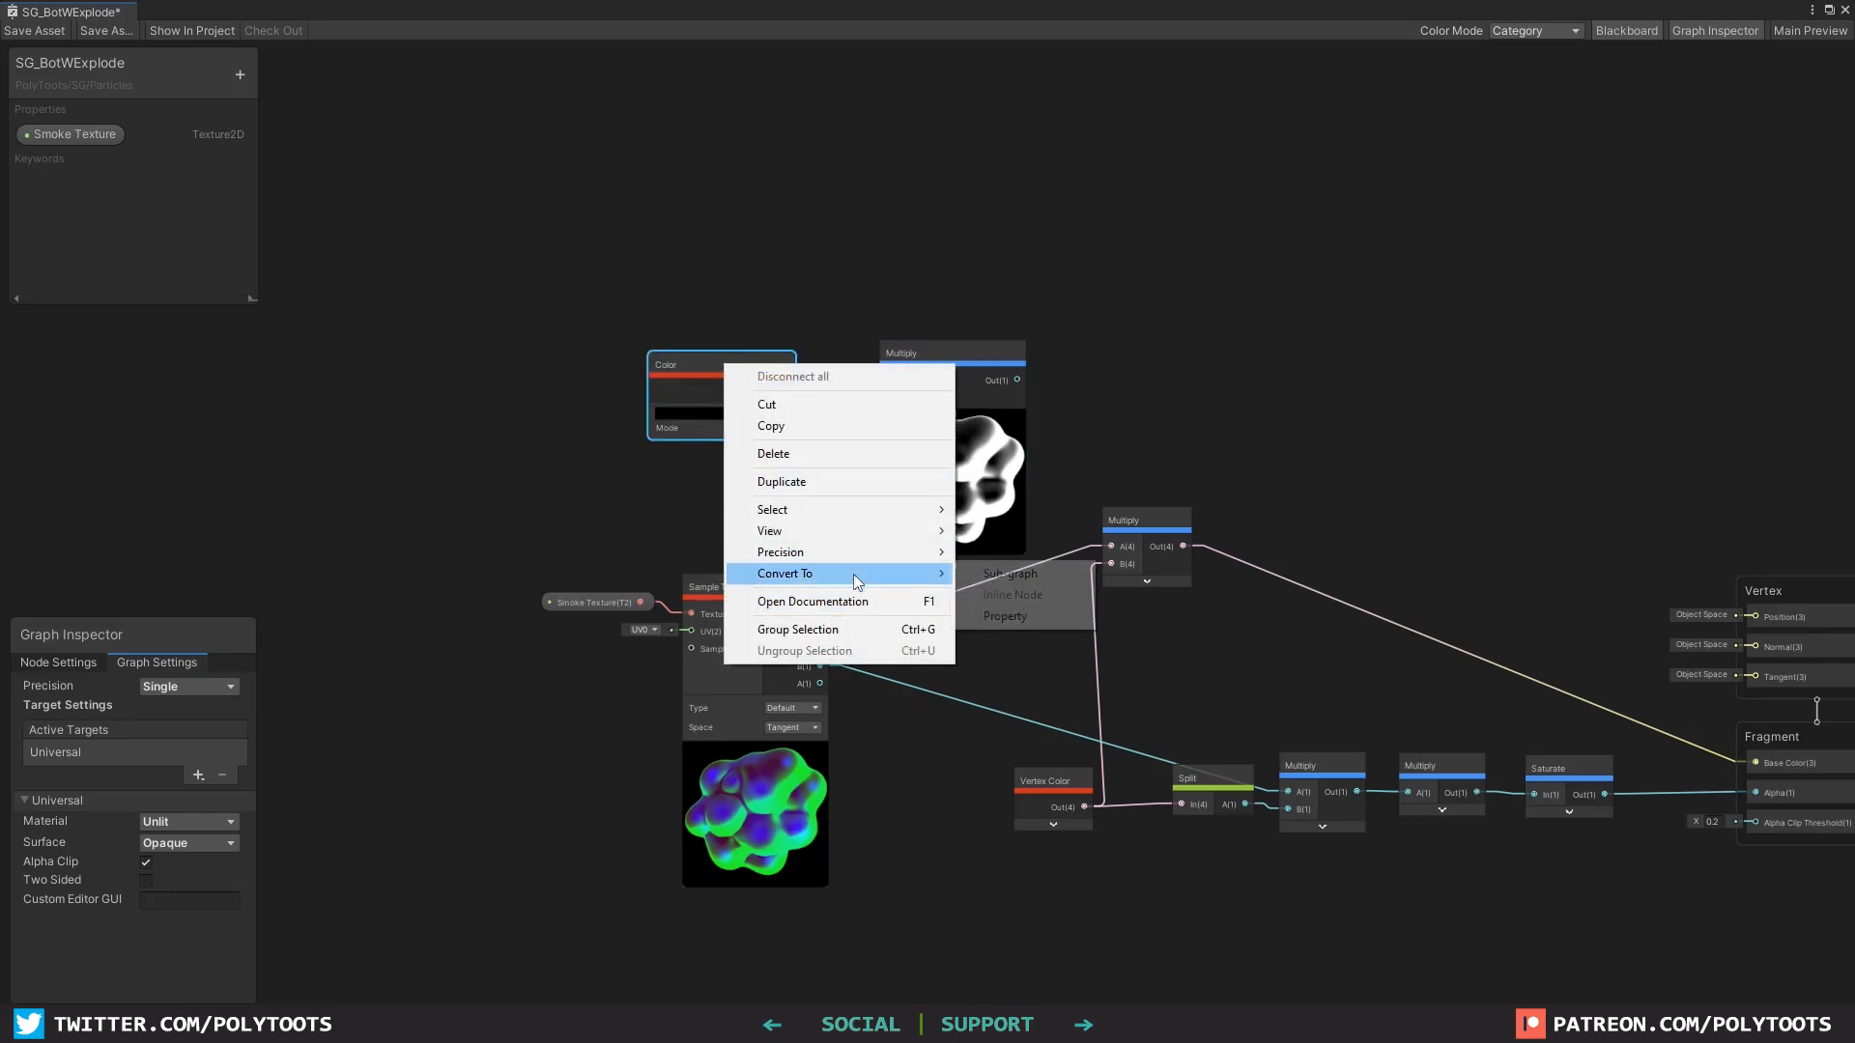
pyautogui.moveTo(831, 573)
pyautogui.click(1009, 614)
# Step: Swap the positions of the Graph Inspector and Blackboard, and move the Color property node closer to the new Multiply
pyautogui.moveTo(72, 636); pyautogui.dragTo(359, 265)
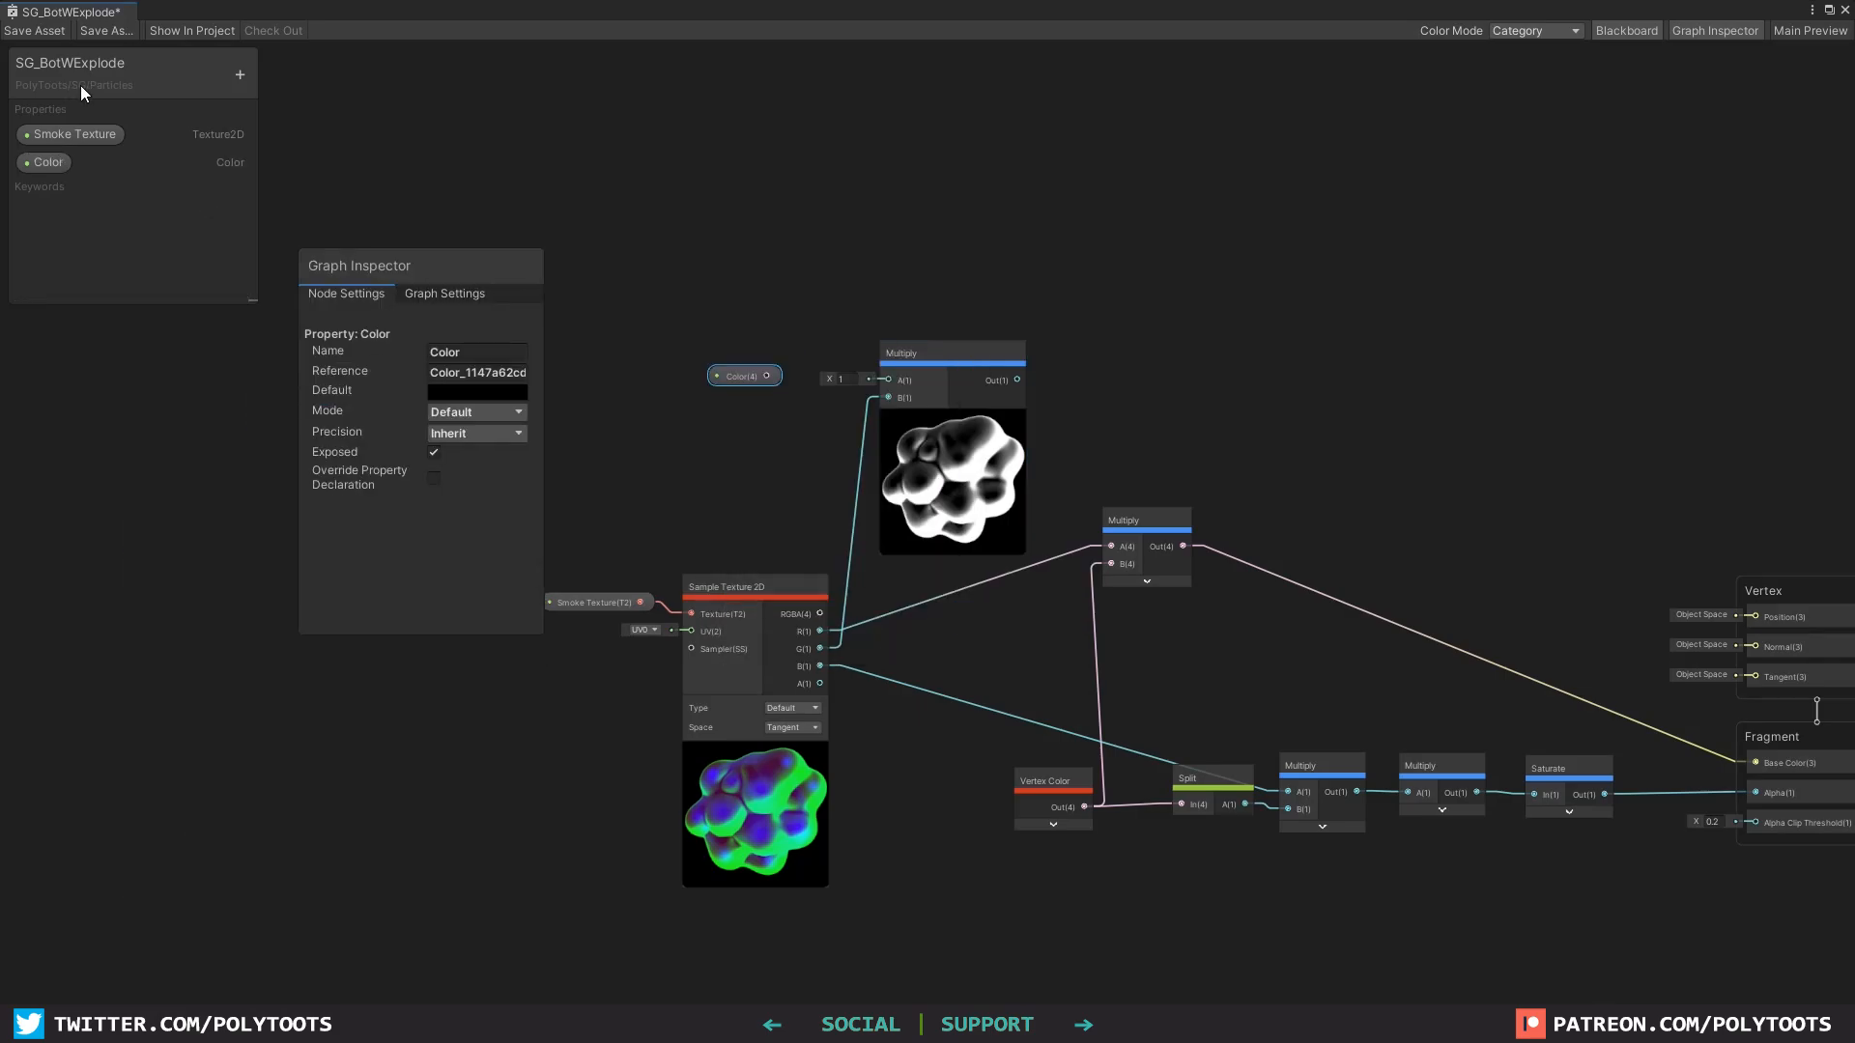
pyautogui.moveTo(79, 85); pyautogui.dragTo(145, 749)
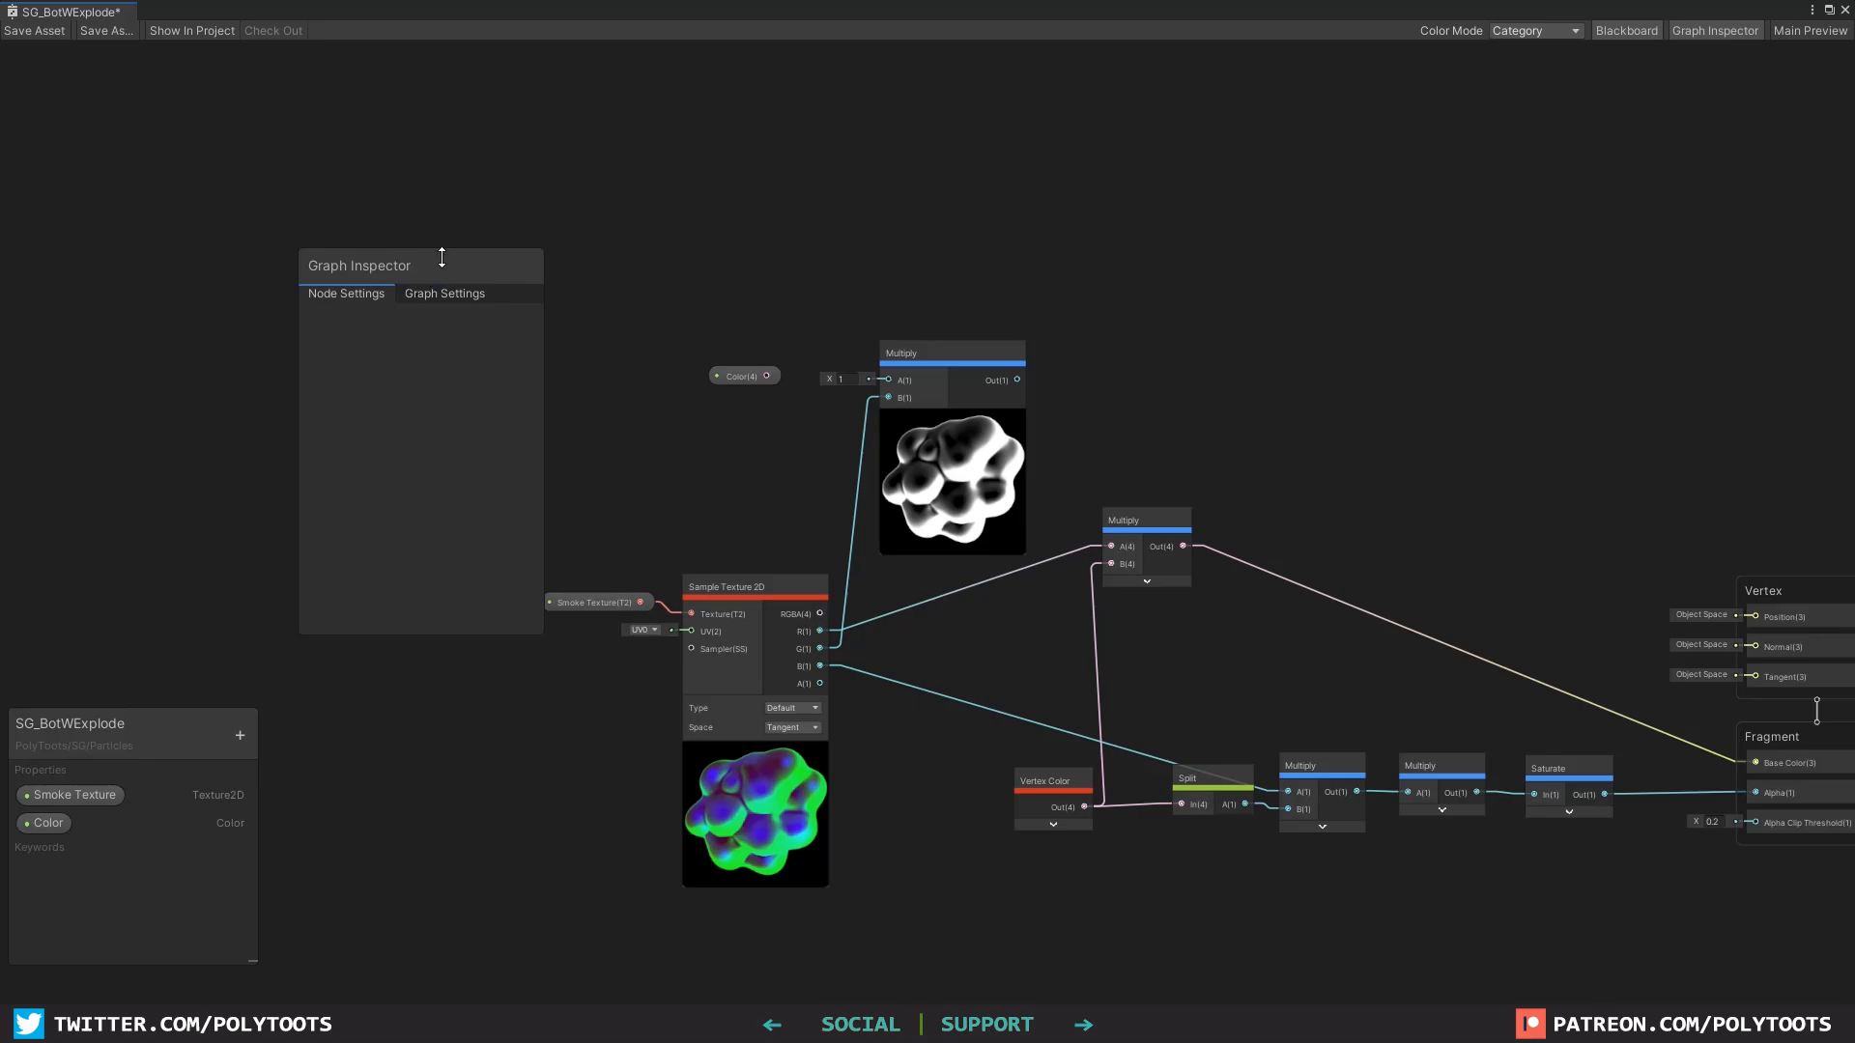
pyautogui.moveTo(442, 257); pyautogui.dragTo(146, 57)
pyautogui.moveTo(746, 376); pyautogui.dragTo(768, 379)
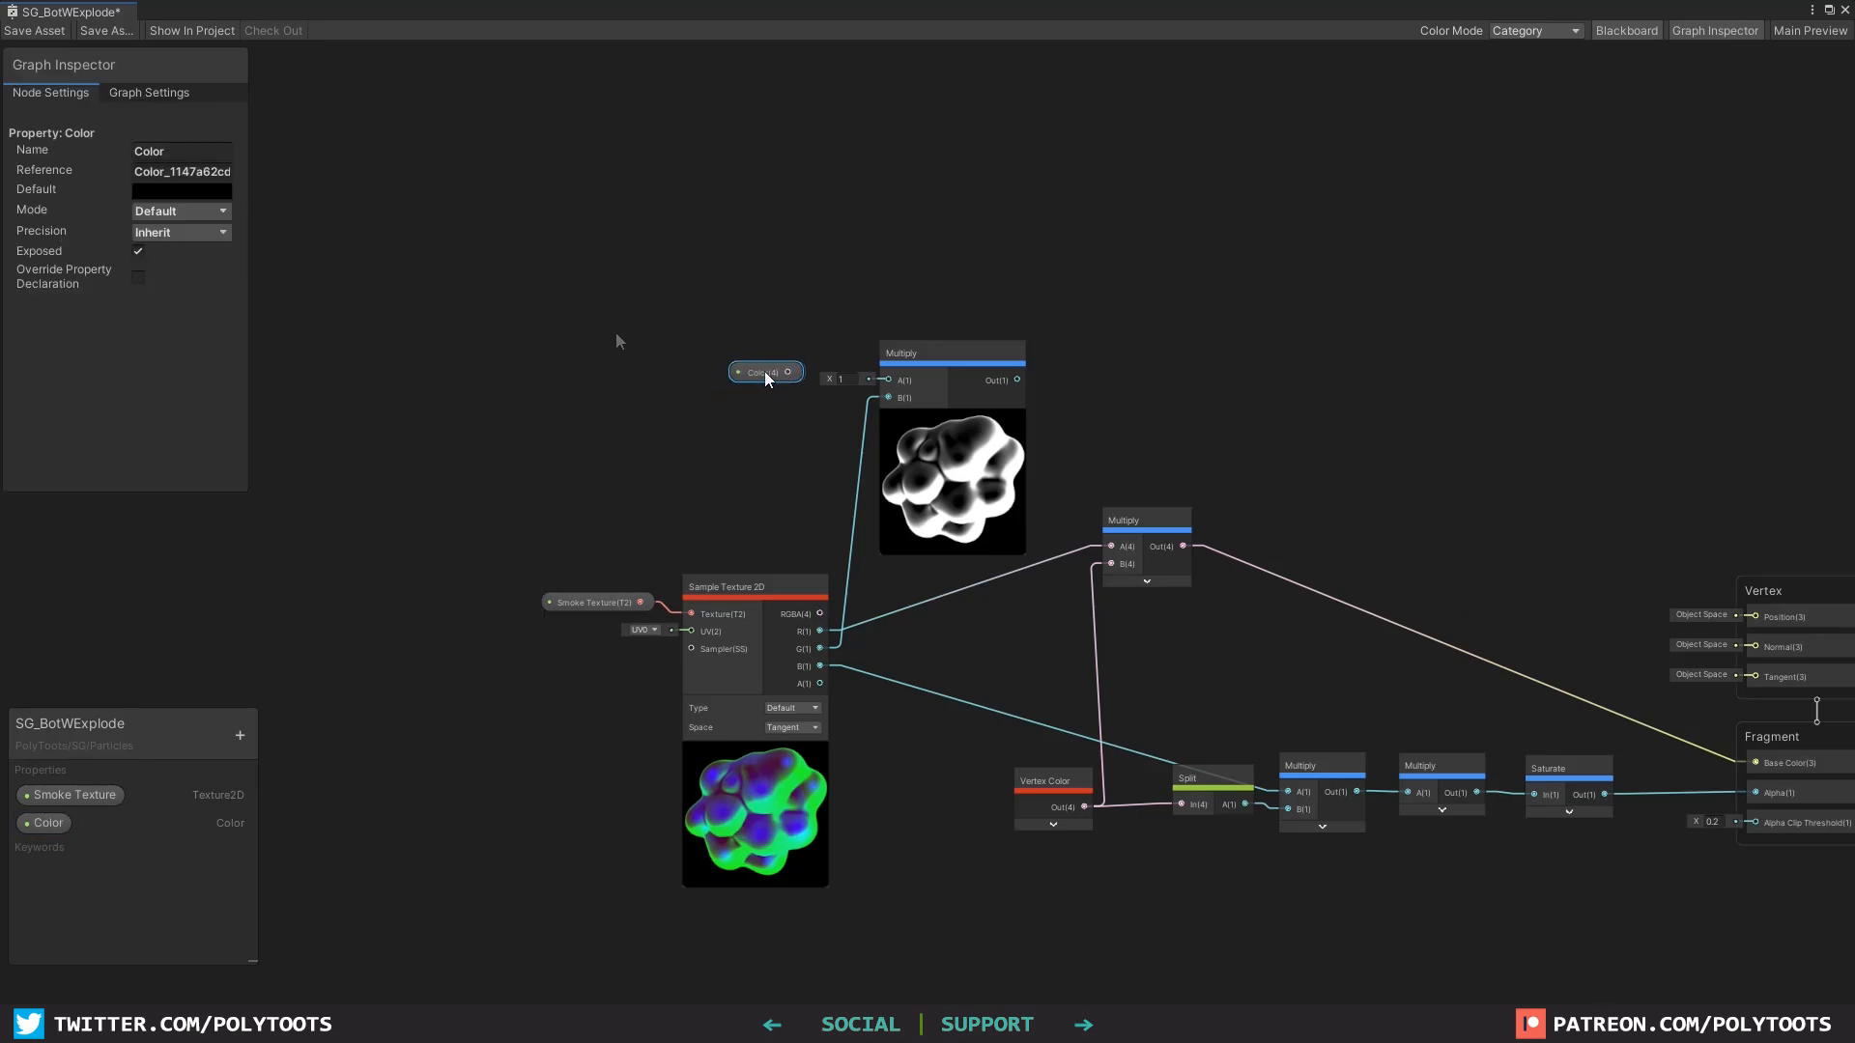
# Step: Set the Color property's mode to HDR and its default color to white
pyautogui.click(179, 211)
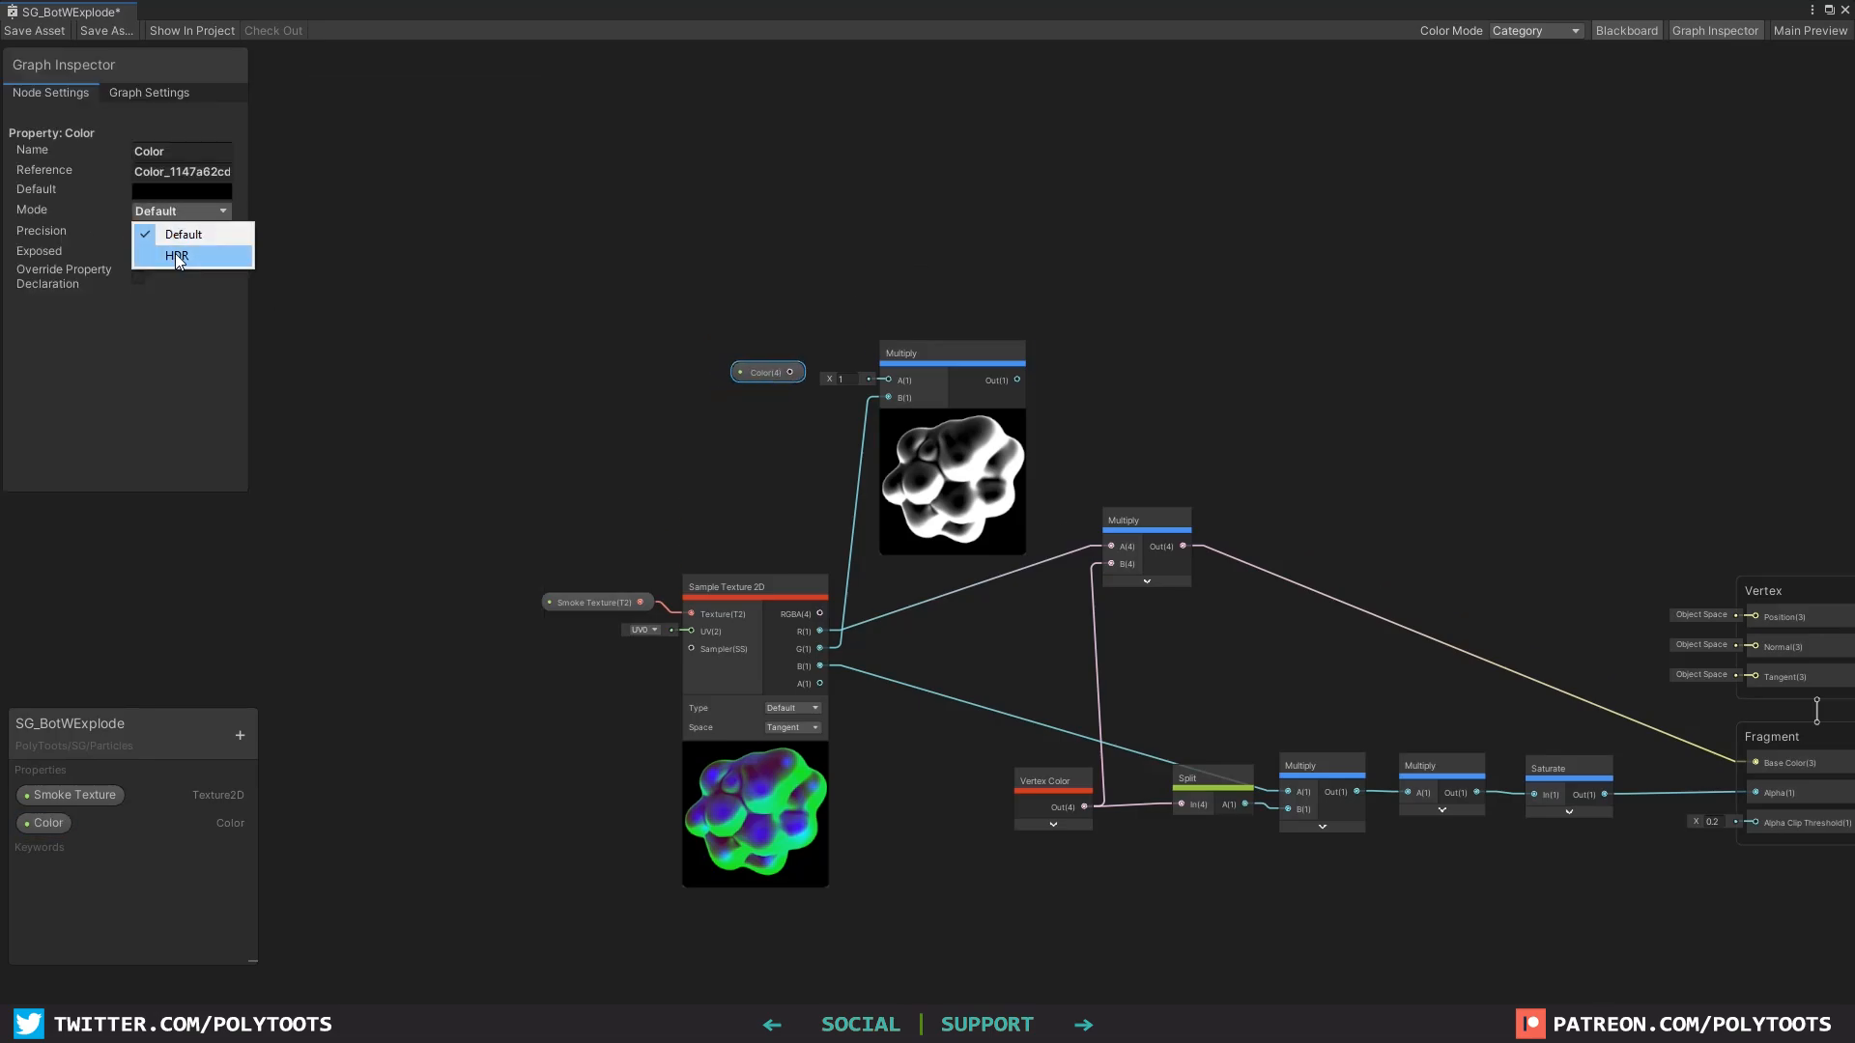
pyautogui.click(176, 252)
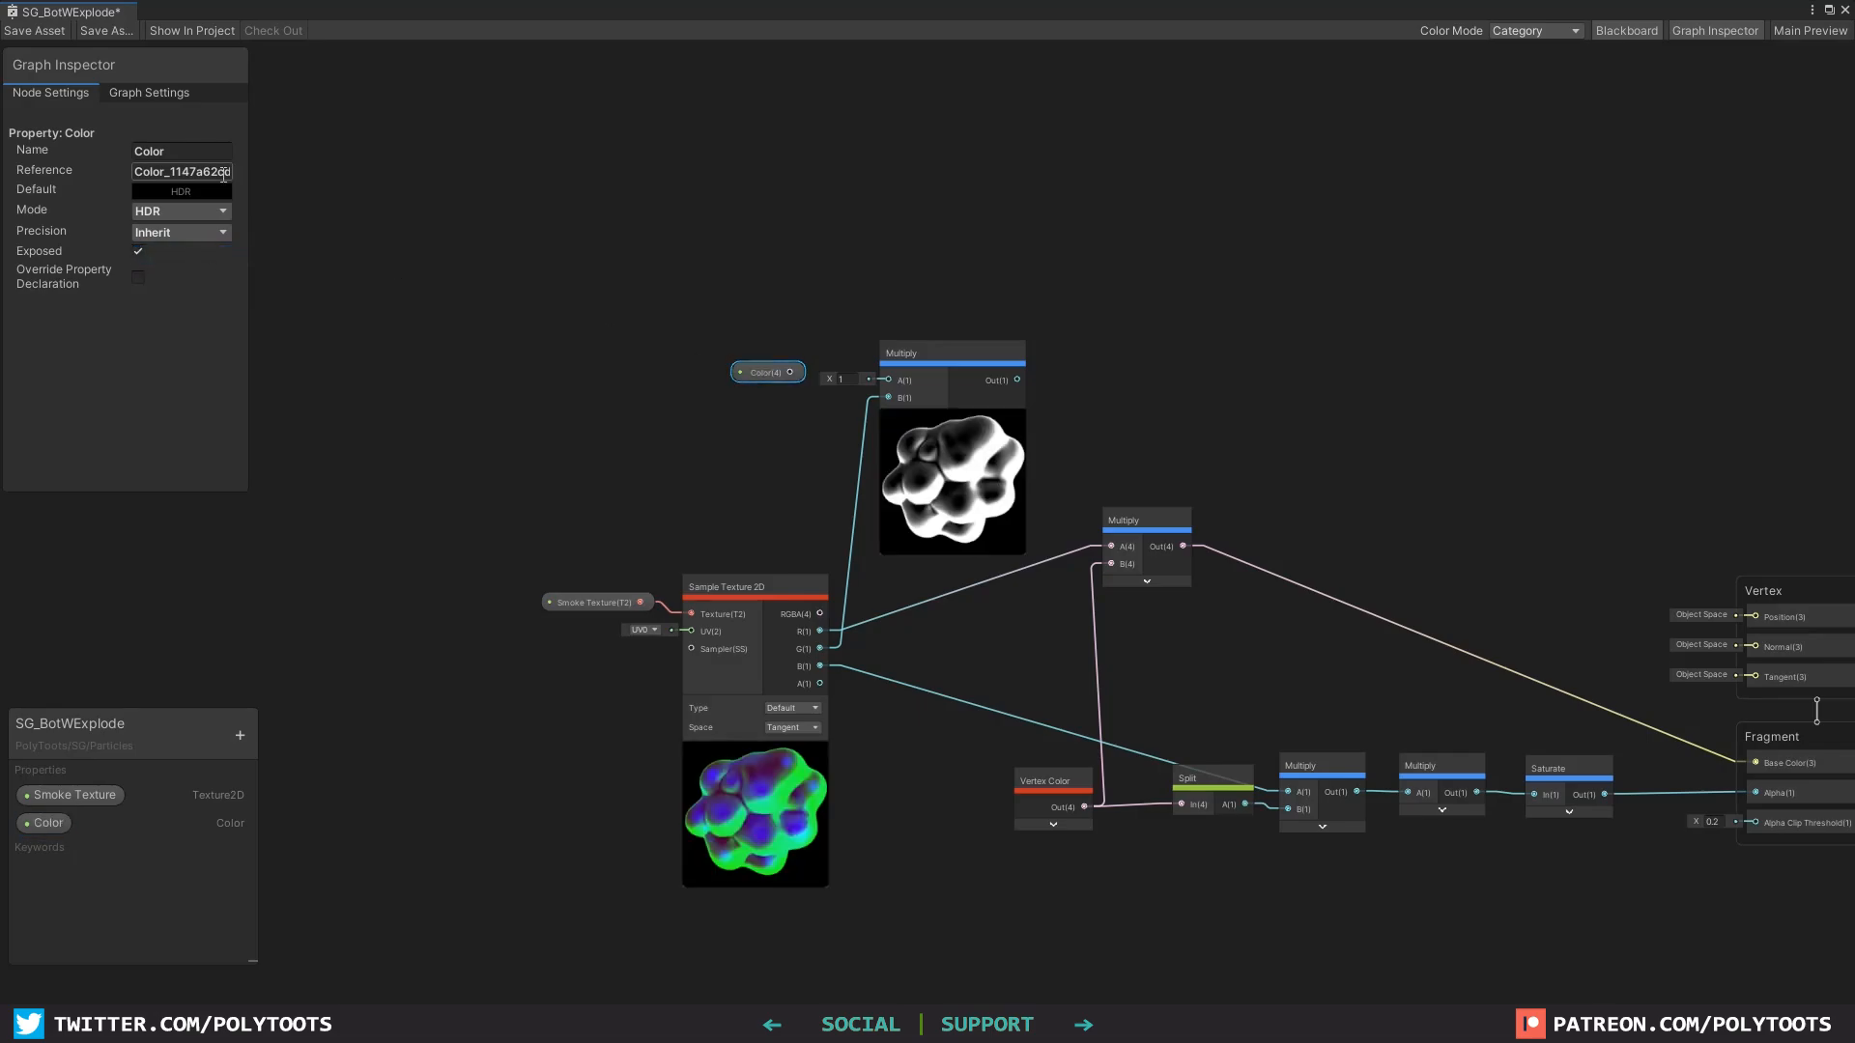
pyautogui.click(181, 190)
pyautogui.moveTo(300, 180); pyautogui.dragTo(413, 189)
pyautogui.moveTo(366, 402); pyautogui.dragTo(253, 255)
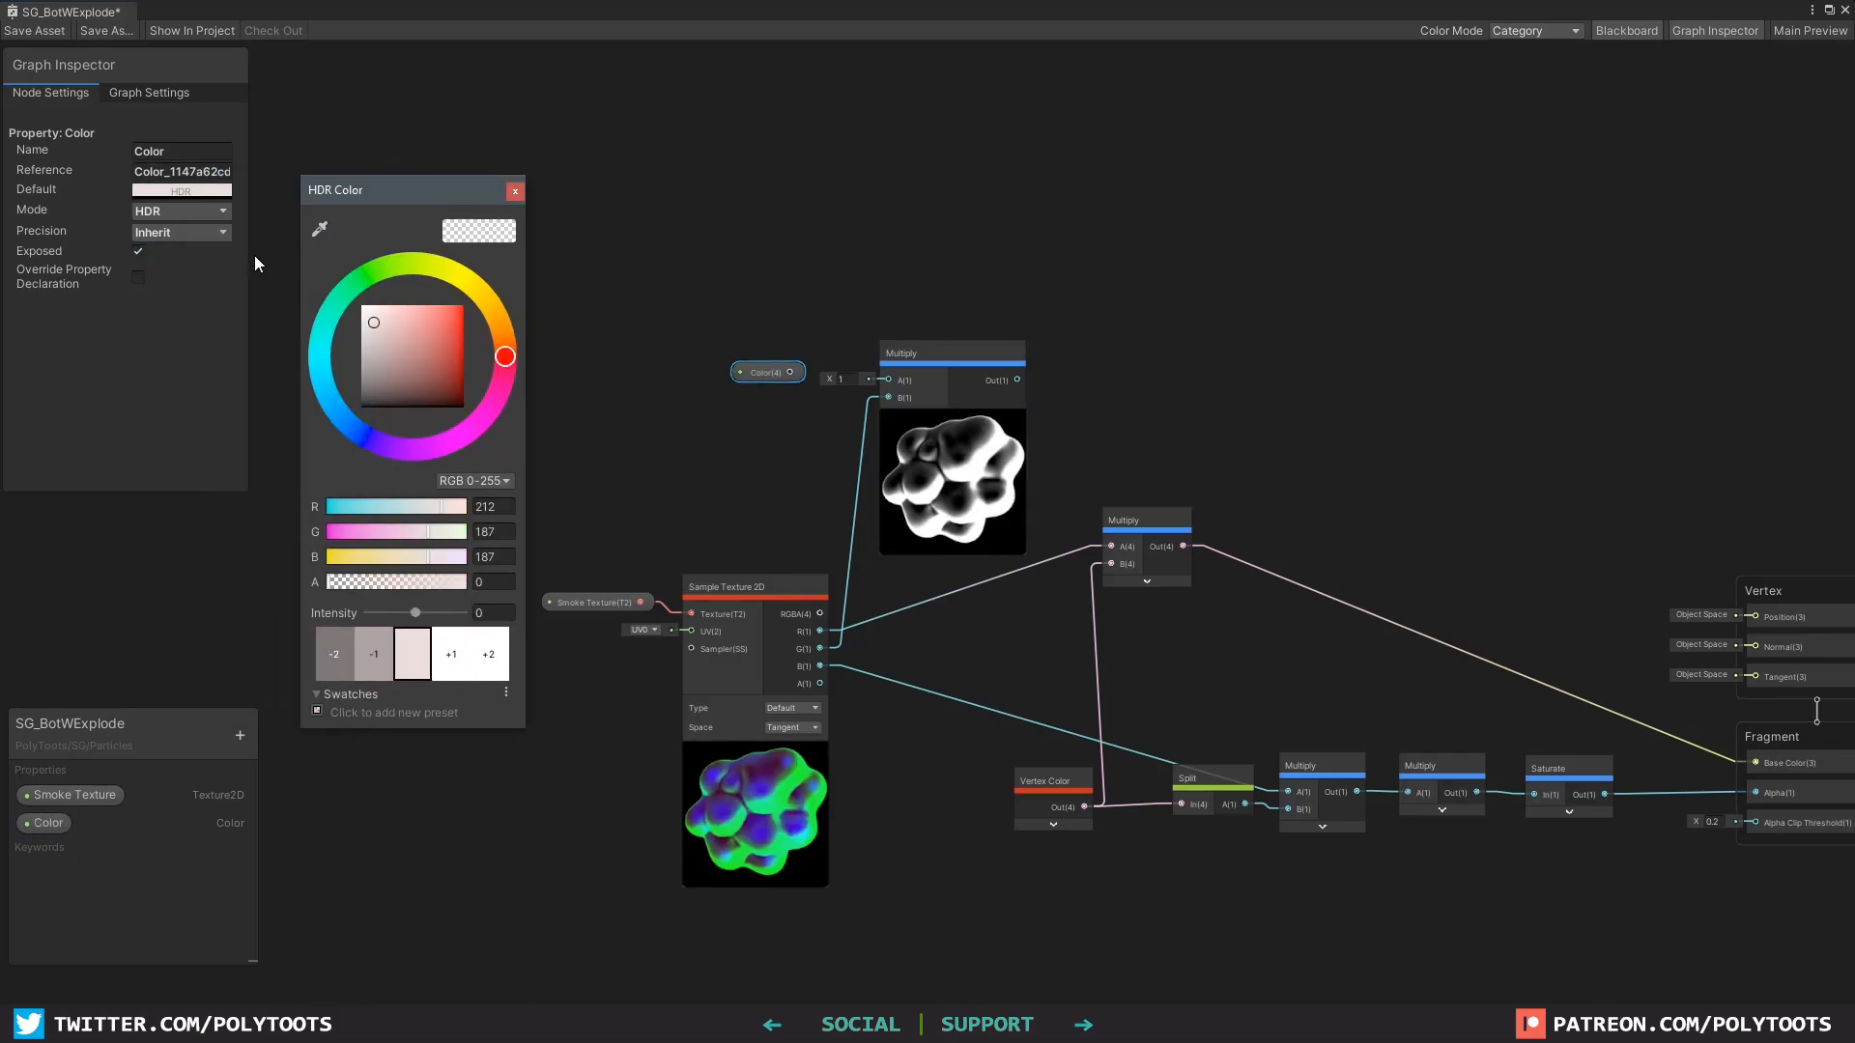
pyautogui.click(514, 192)
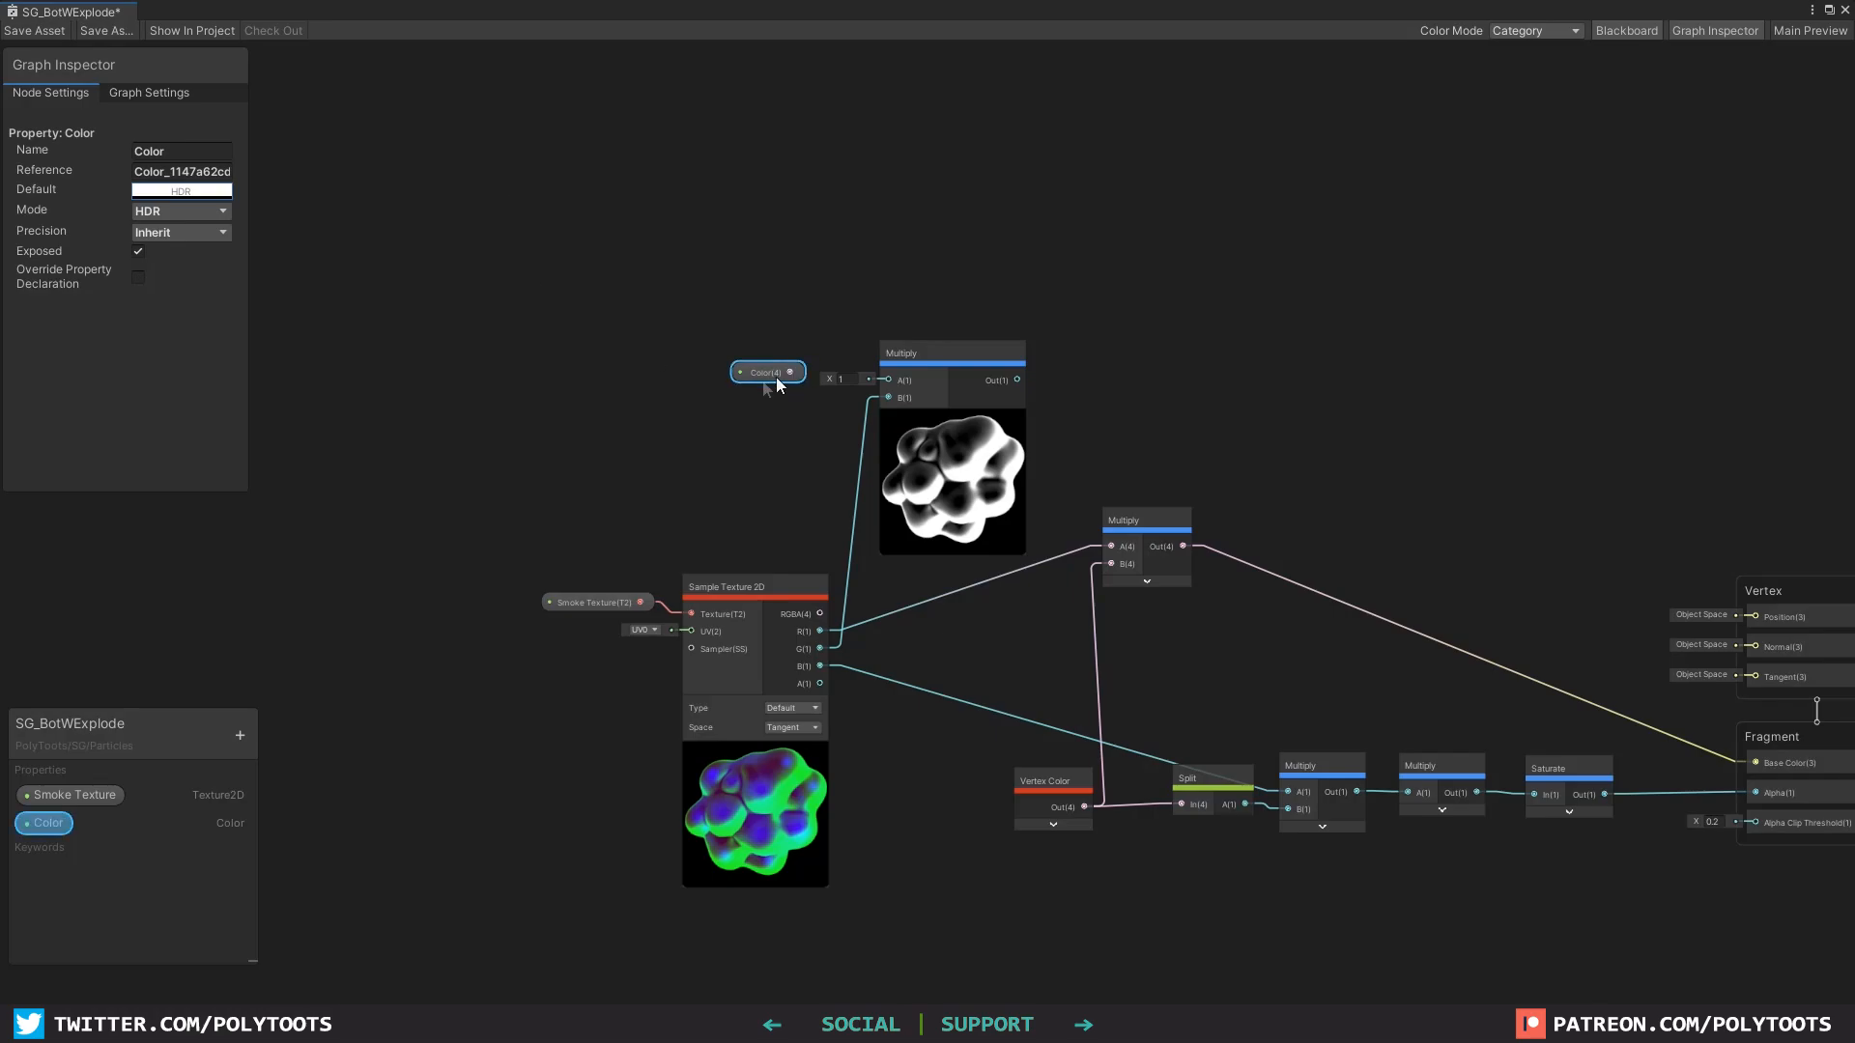
# Step: Connect the Color property to the new Multiply's A input, then collapse that node's preview and tidy both Multiply nodes' positions
pyautogui.moveTo(763, 381)
pyautogui.mouseDown()
pyautogui.moveTo(886, 380)
pyautogui.moveTo(773, 359)
pyautogui.mouseUp()
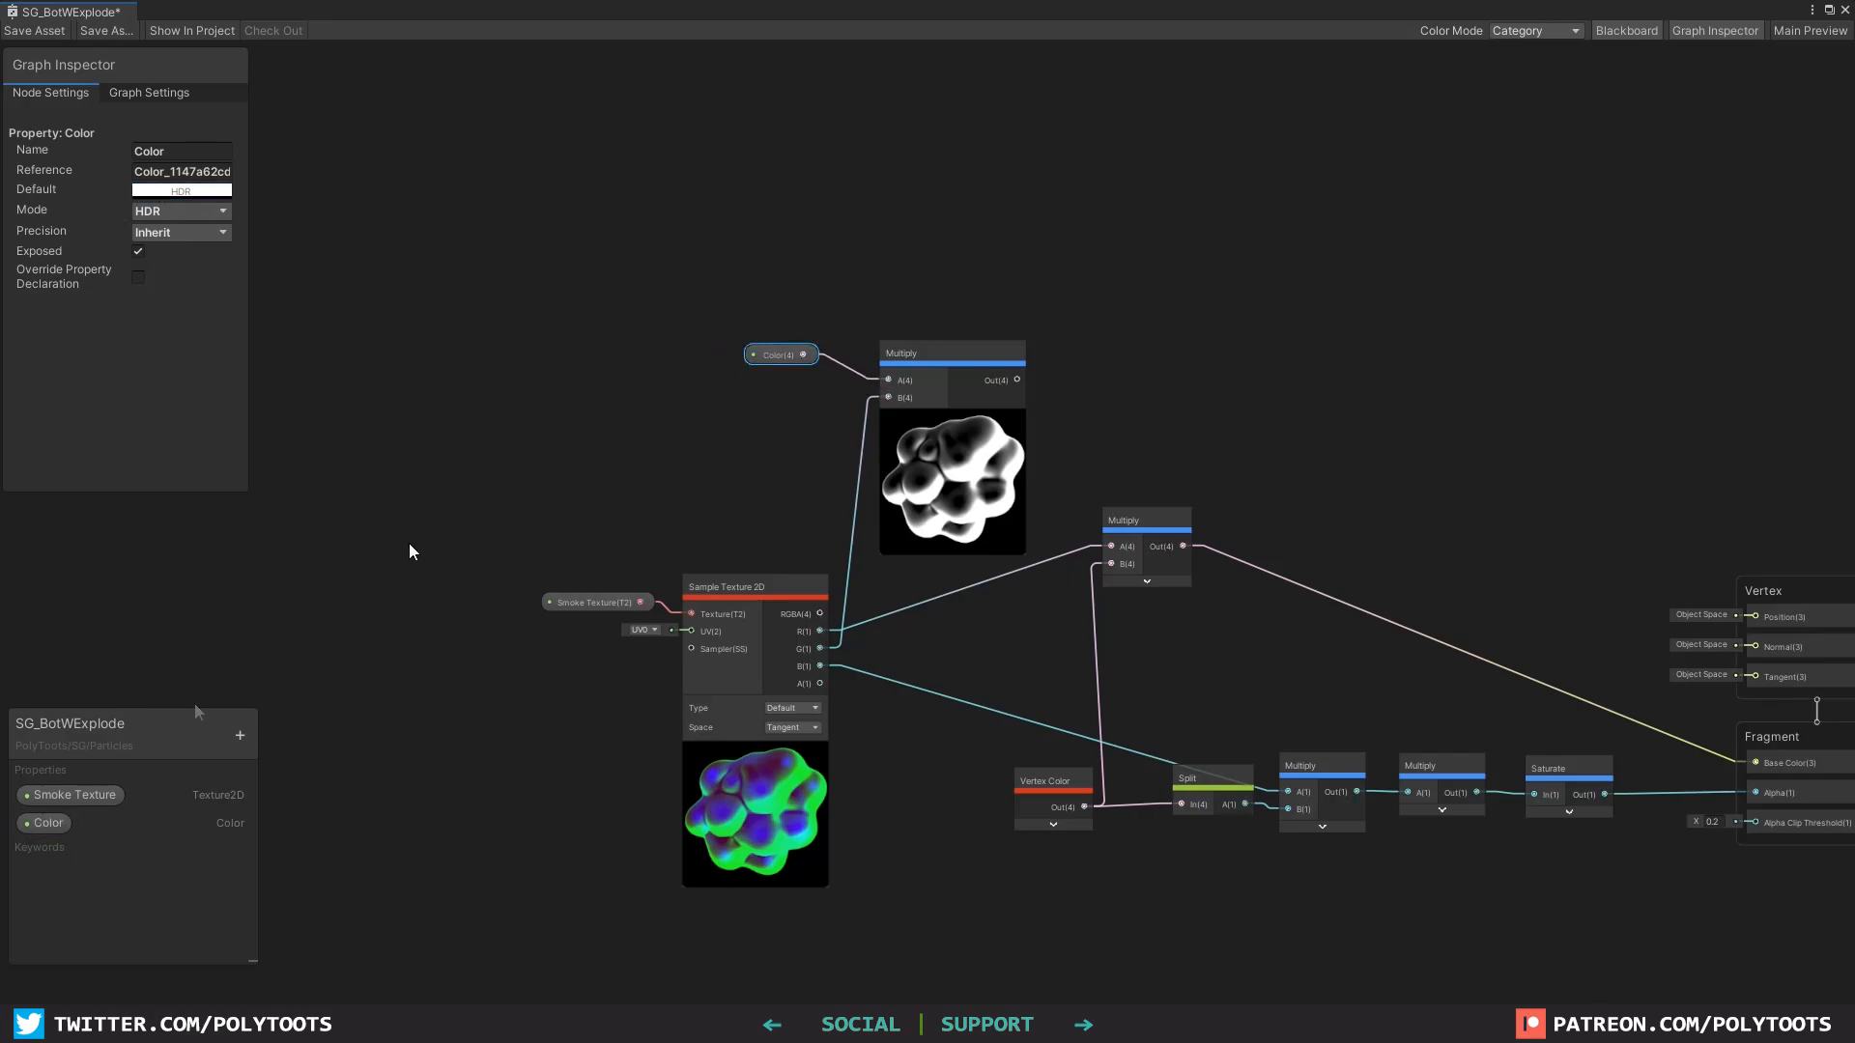
pyautogui.click(953, 418)
pyautogui.moveTo(913, 351); pyautogui.dragTo(885, 363)
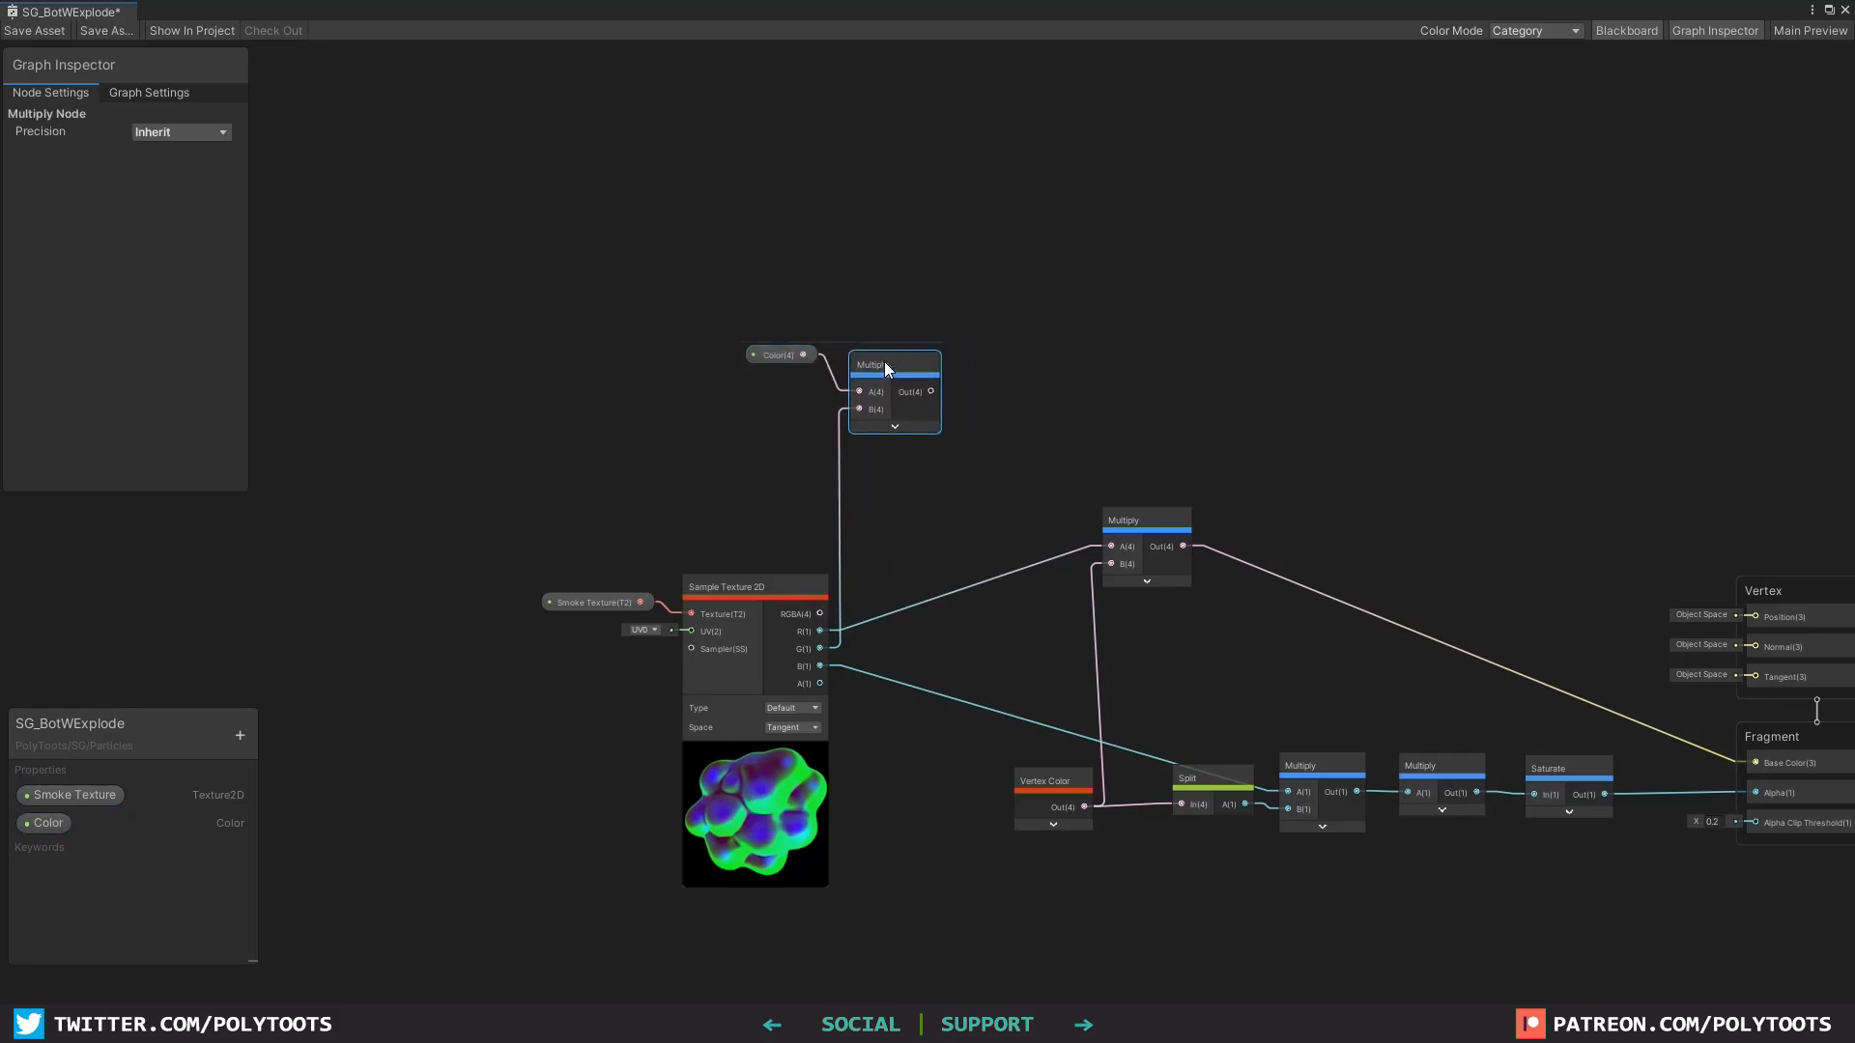
pyautogui.moveTo(1157, 531); pyautogui.dragTo(1158, 547)
# Step: Add a Lerp node with the G-channel Multiply feeding A and the vertex color Multiply feeding B
pyautogui.click(1261, 415)
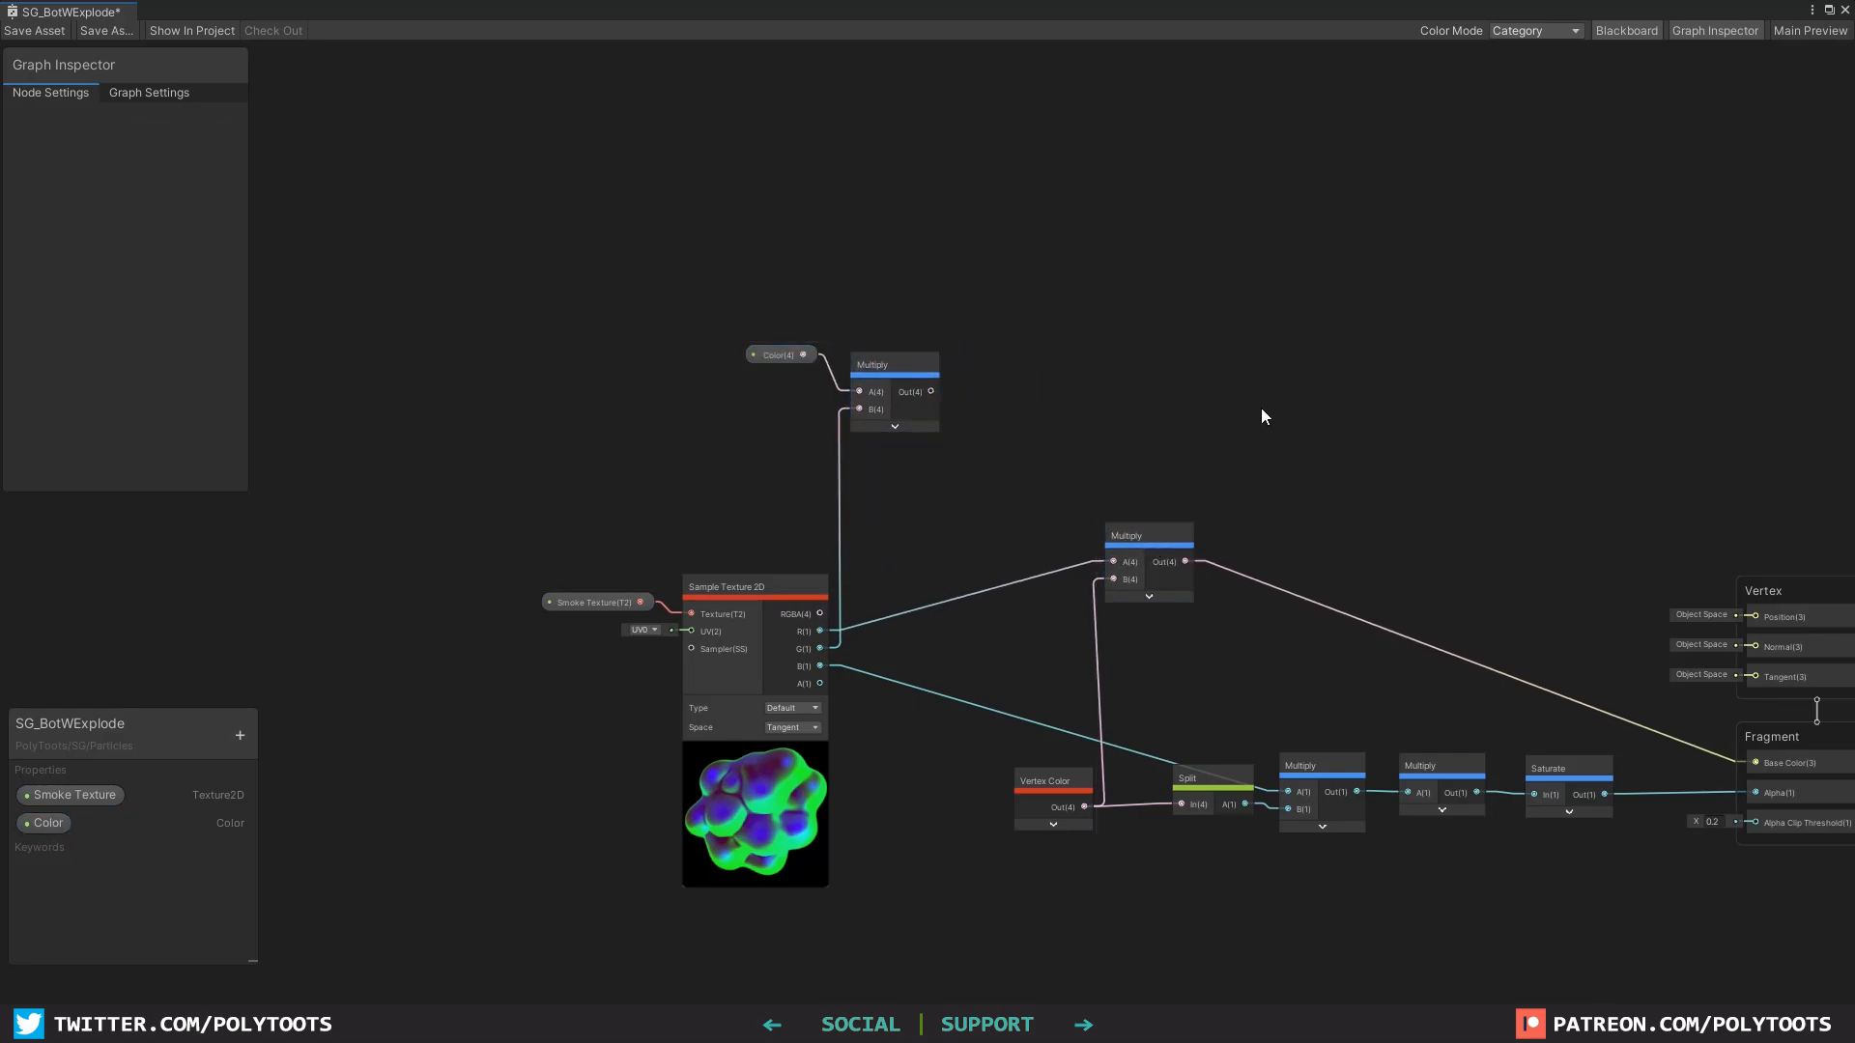
pyautogui.press('space')
pyautogui.write('ler')
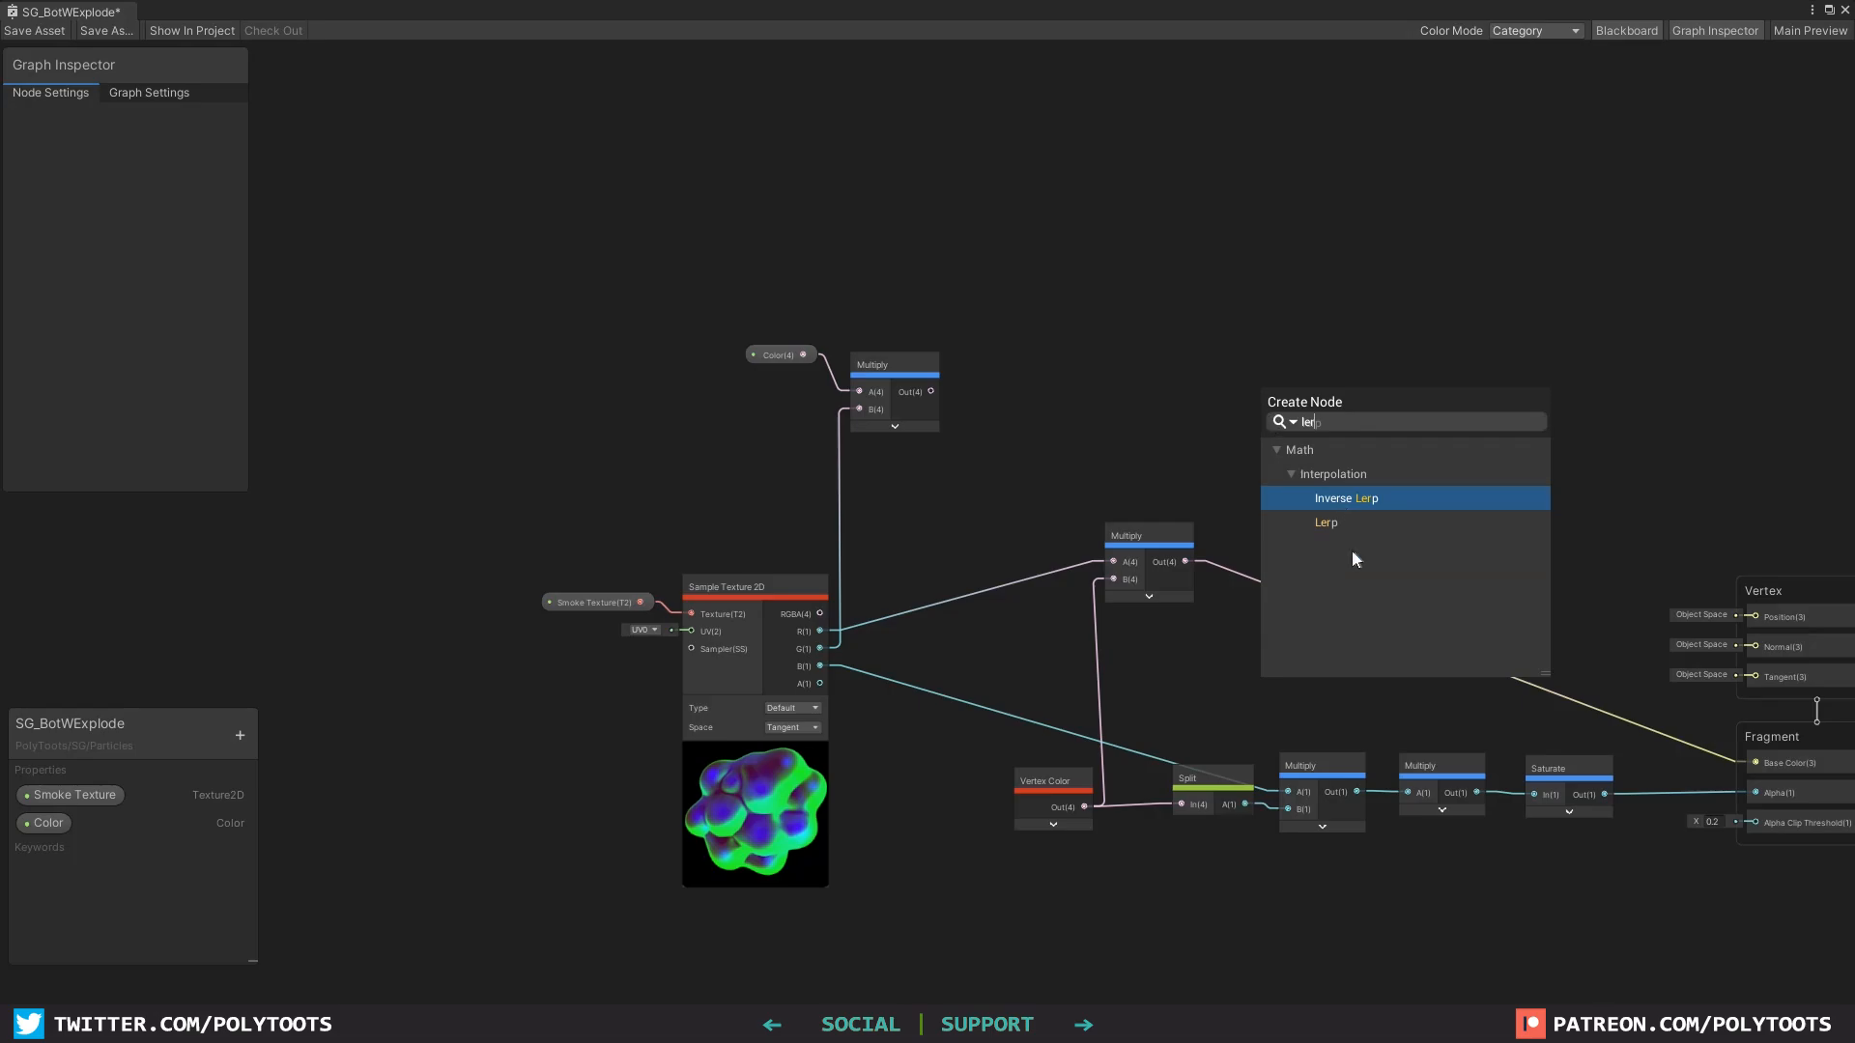
pyautogui.click(1343, 522)
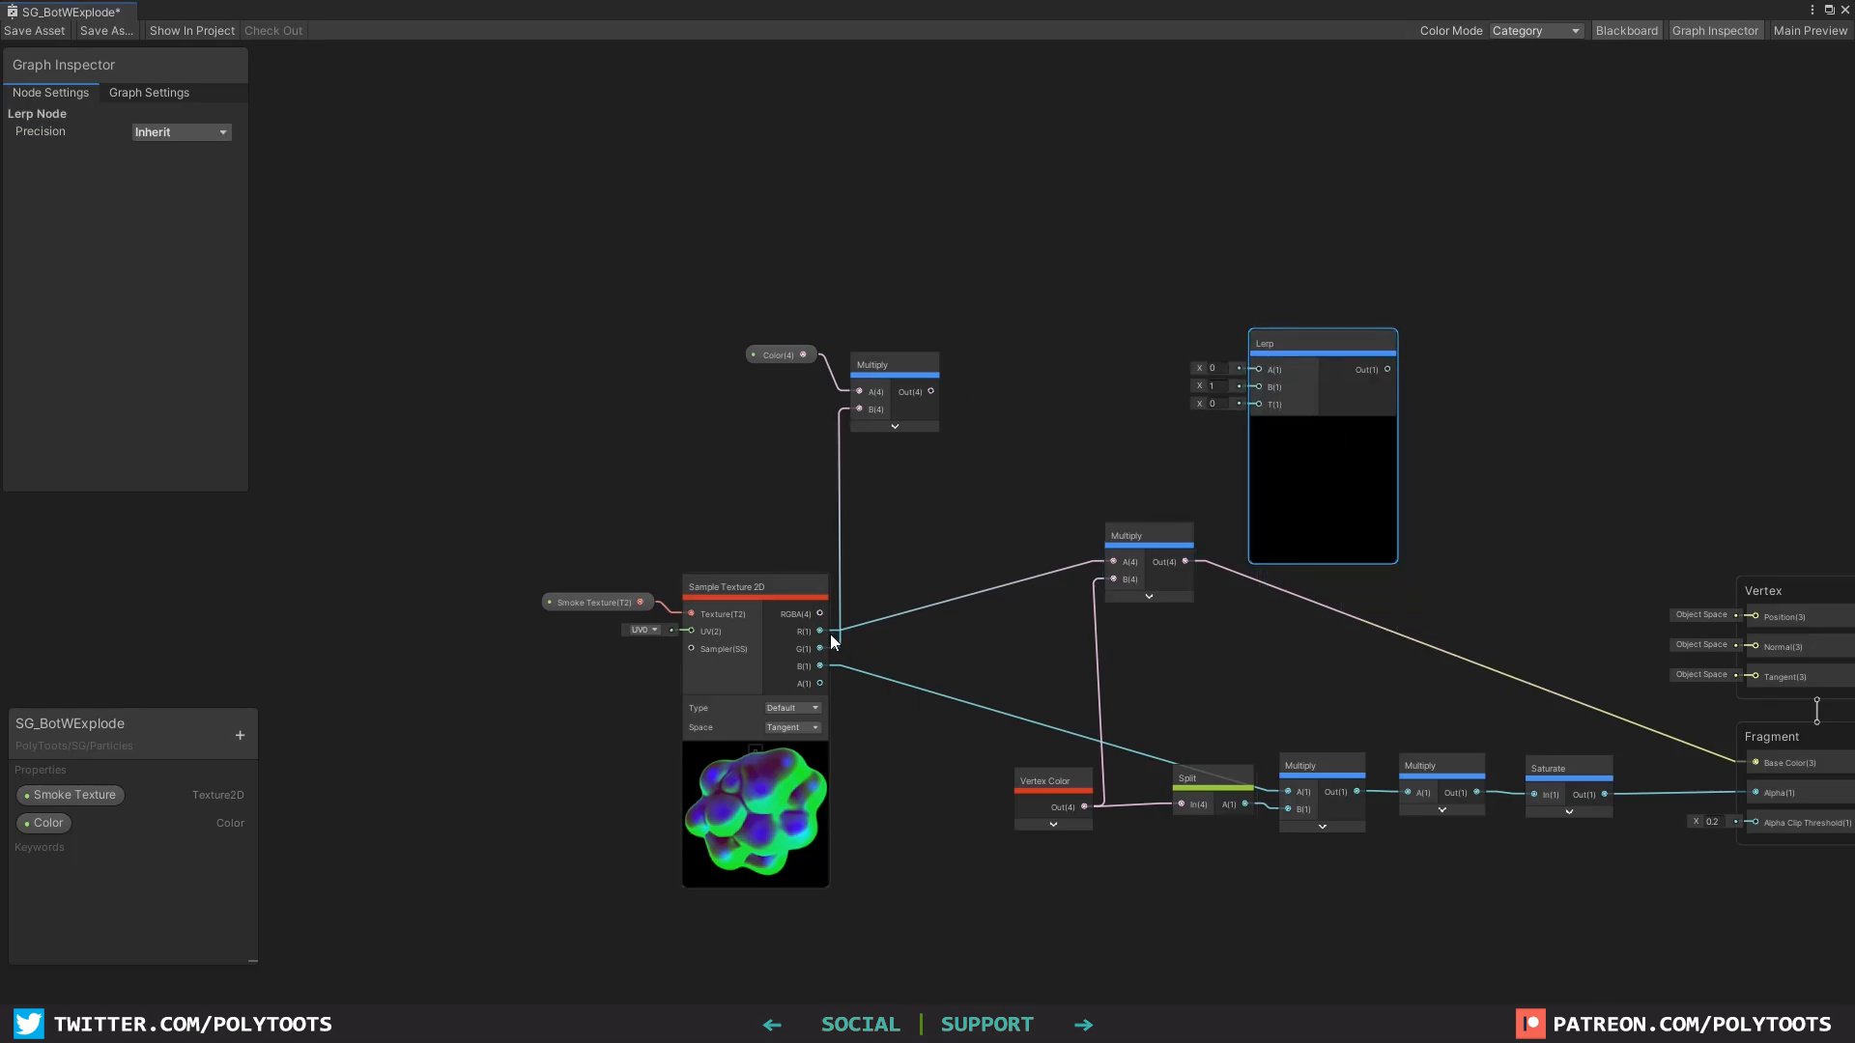
pyautogui.moveTo(831, 638); pyautogui.dragTo(820, 648)
pyautogui.moveTo(931, 392); pyautogui.dragTo(1259, 369)
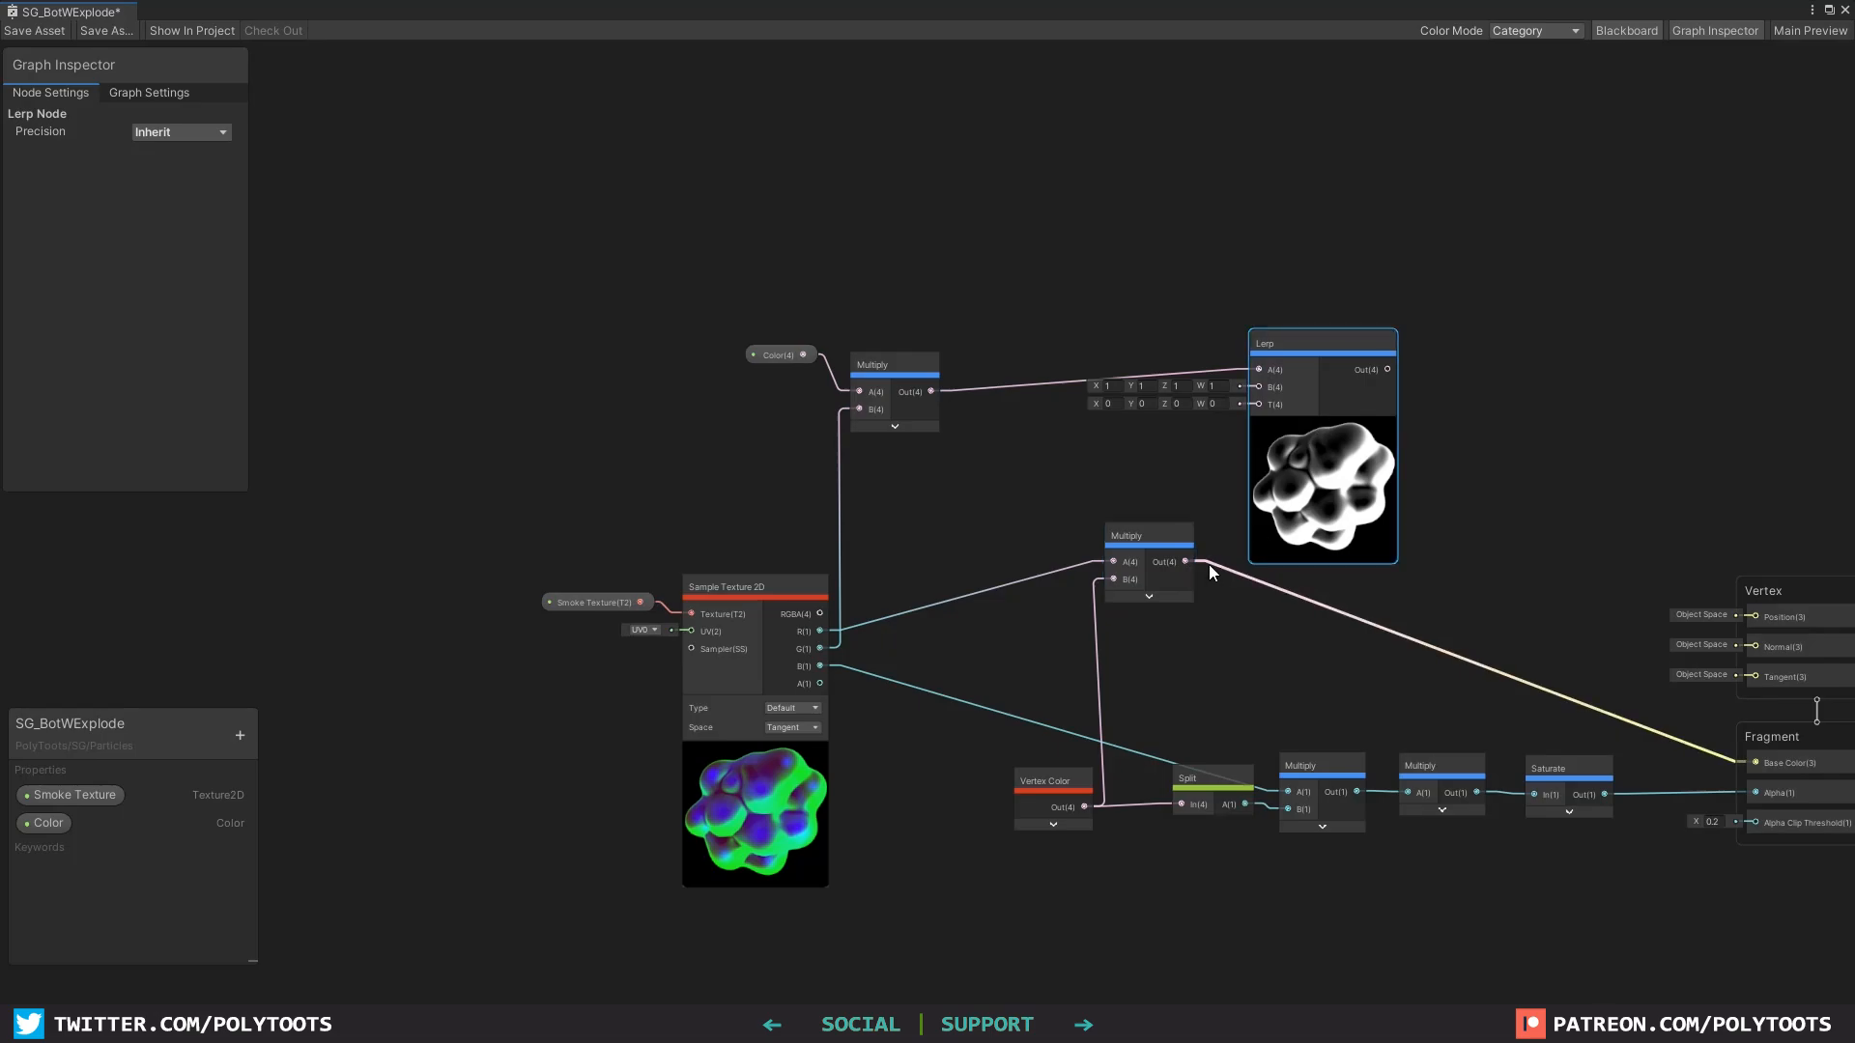
pyautogui.moveTo(1187, 561); pyautogui.dragTo(1329, 338)
# Step: Add a Float node near the Lerp, convert it to a property, and set its mode to Slider
pyautogui.click(1099, 452)
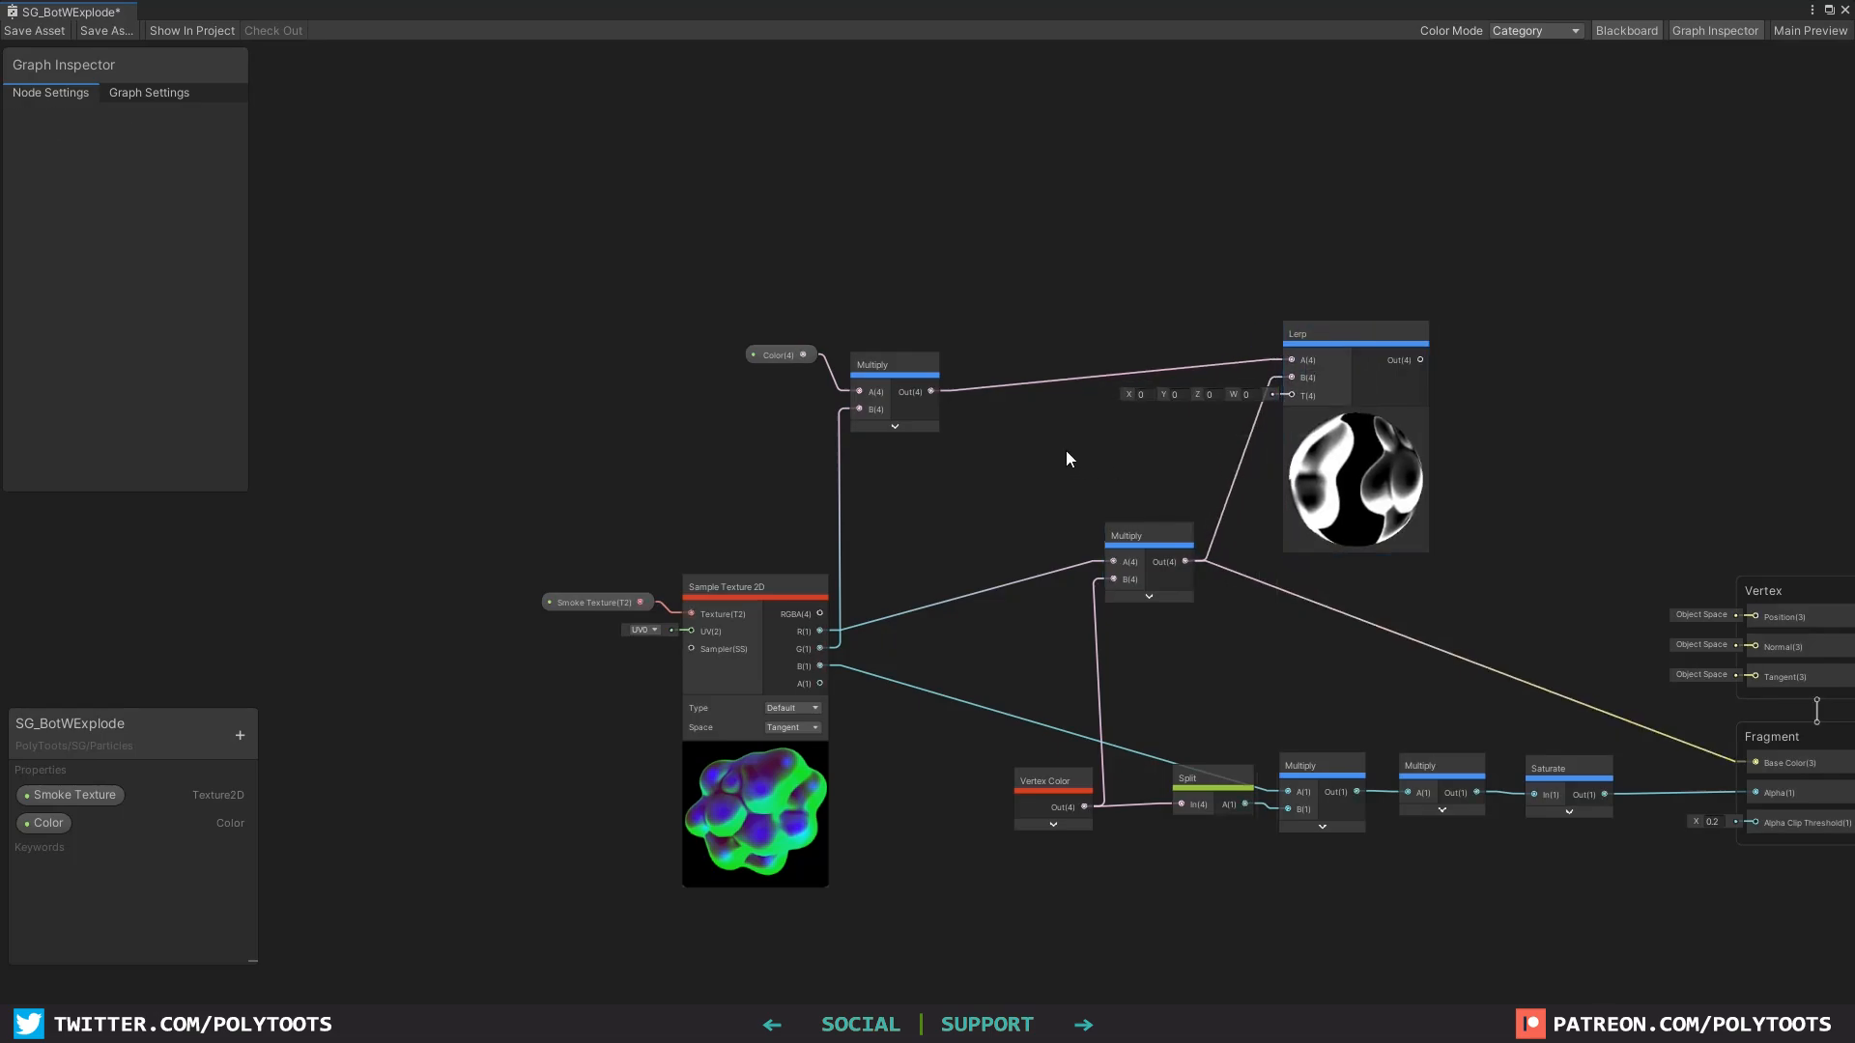
pyautogui.press('space')
pyautogui.write('float')
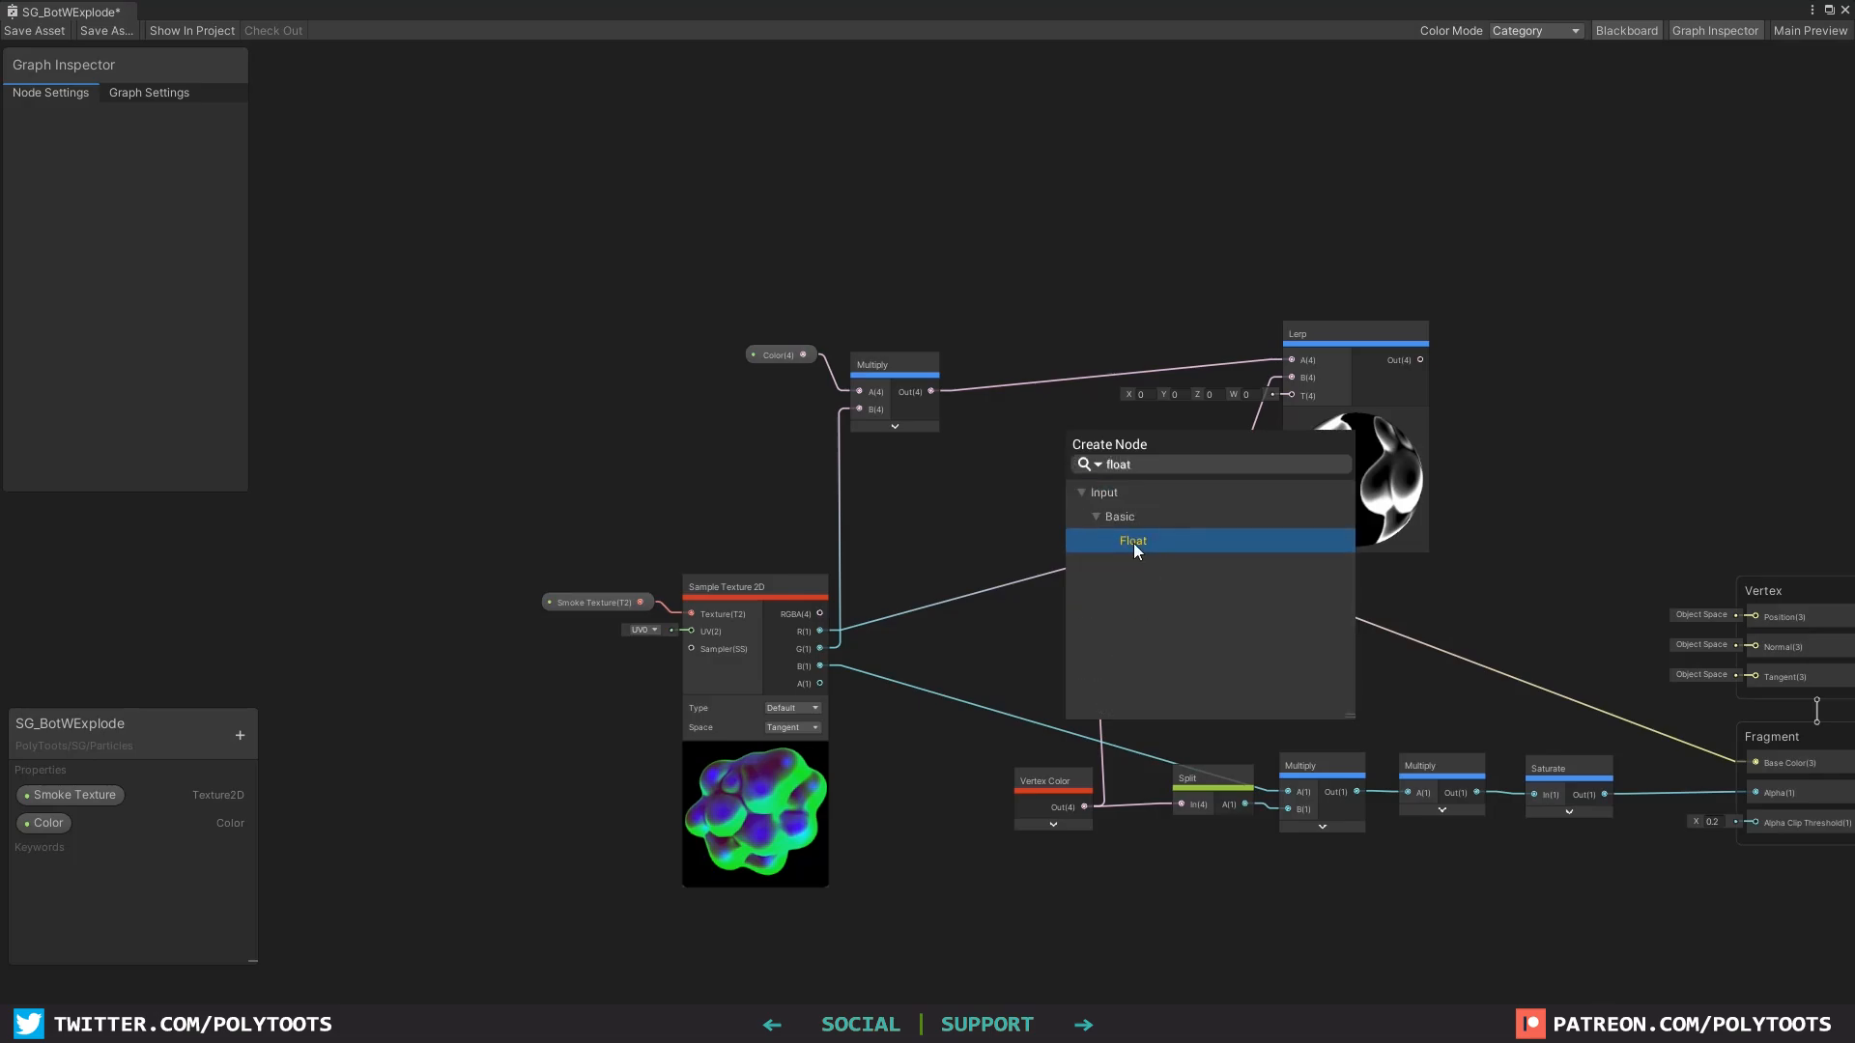
pyautogui.click(1133, 541)
pyautogui.moveTo(1122, 481); pyautogui.dragTo(1107, 425)
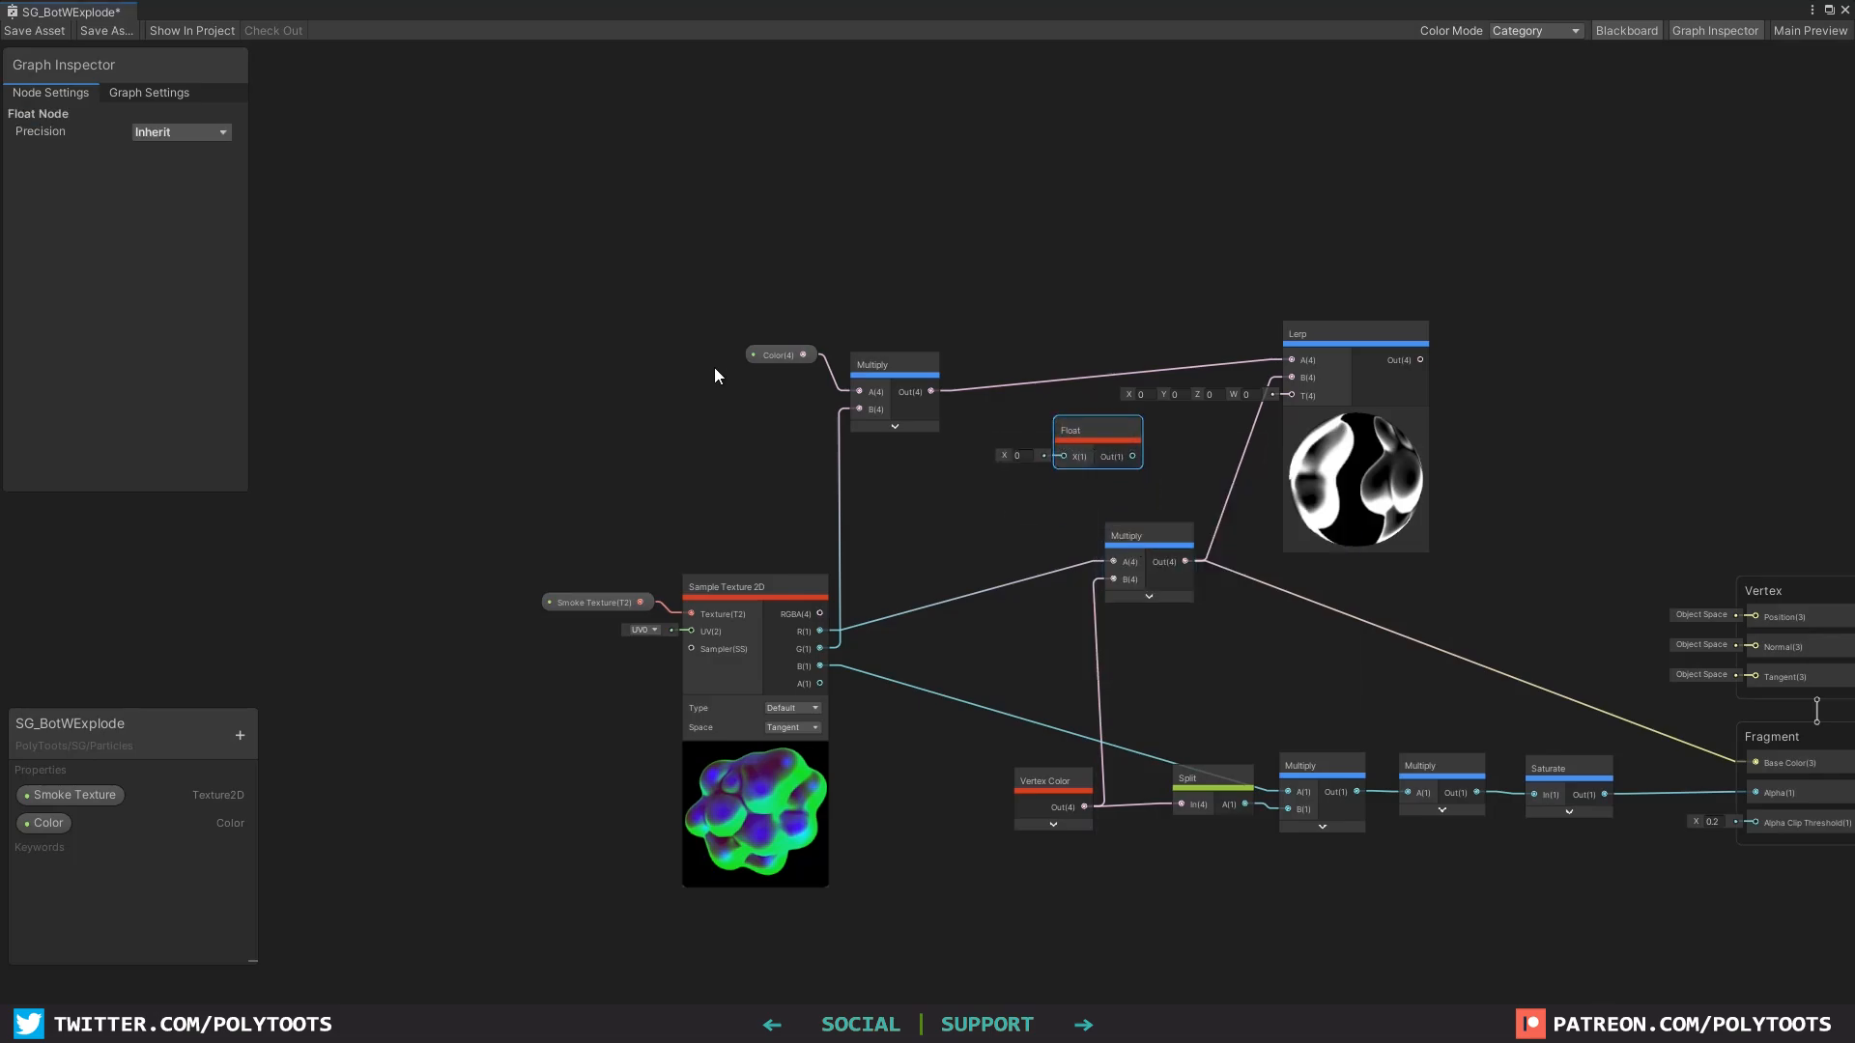
pyautogui.rightClick(1098, 429)
pyautogui.moveTo(1208, 640)
pyautogui.click(1372, 673)
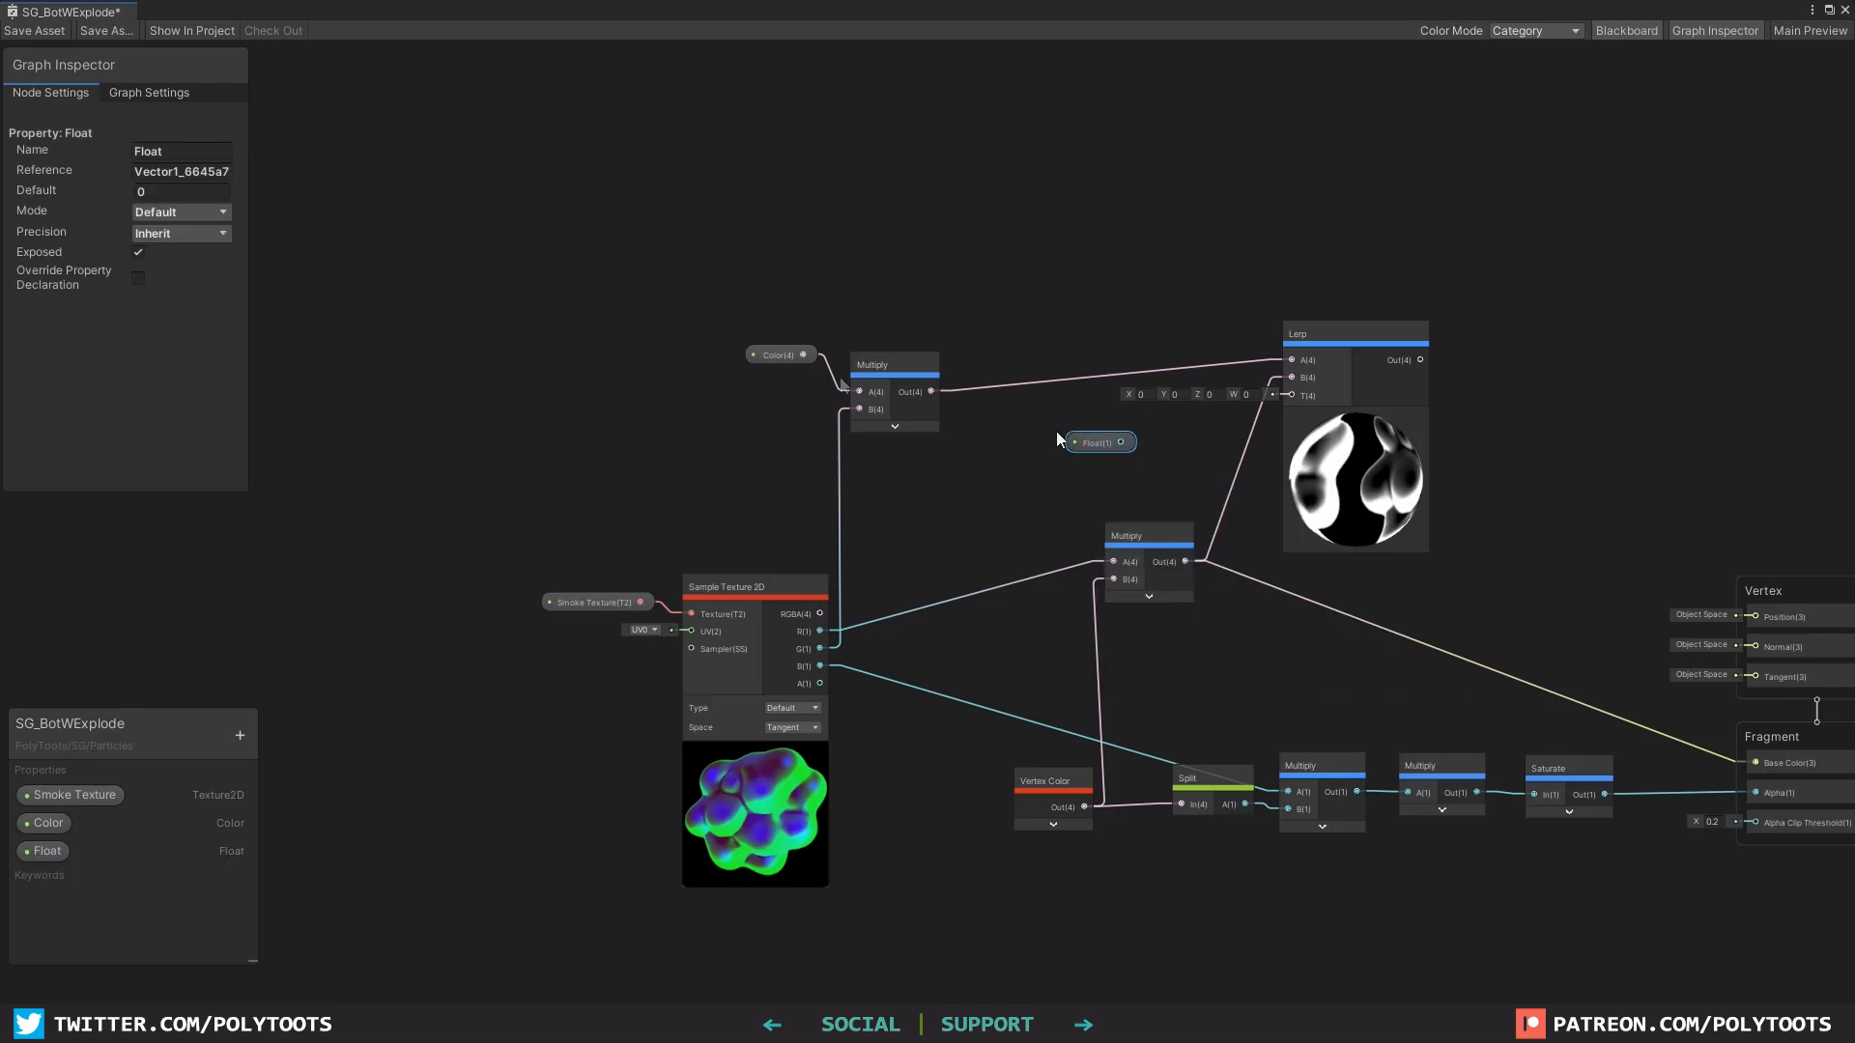
pyautogui.click(173, 211)
pyautogui.click(172, 256)
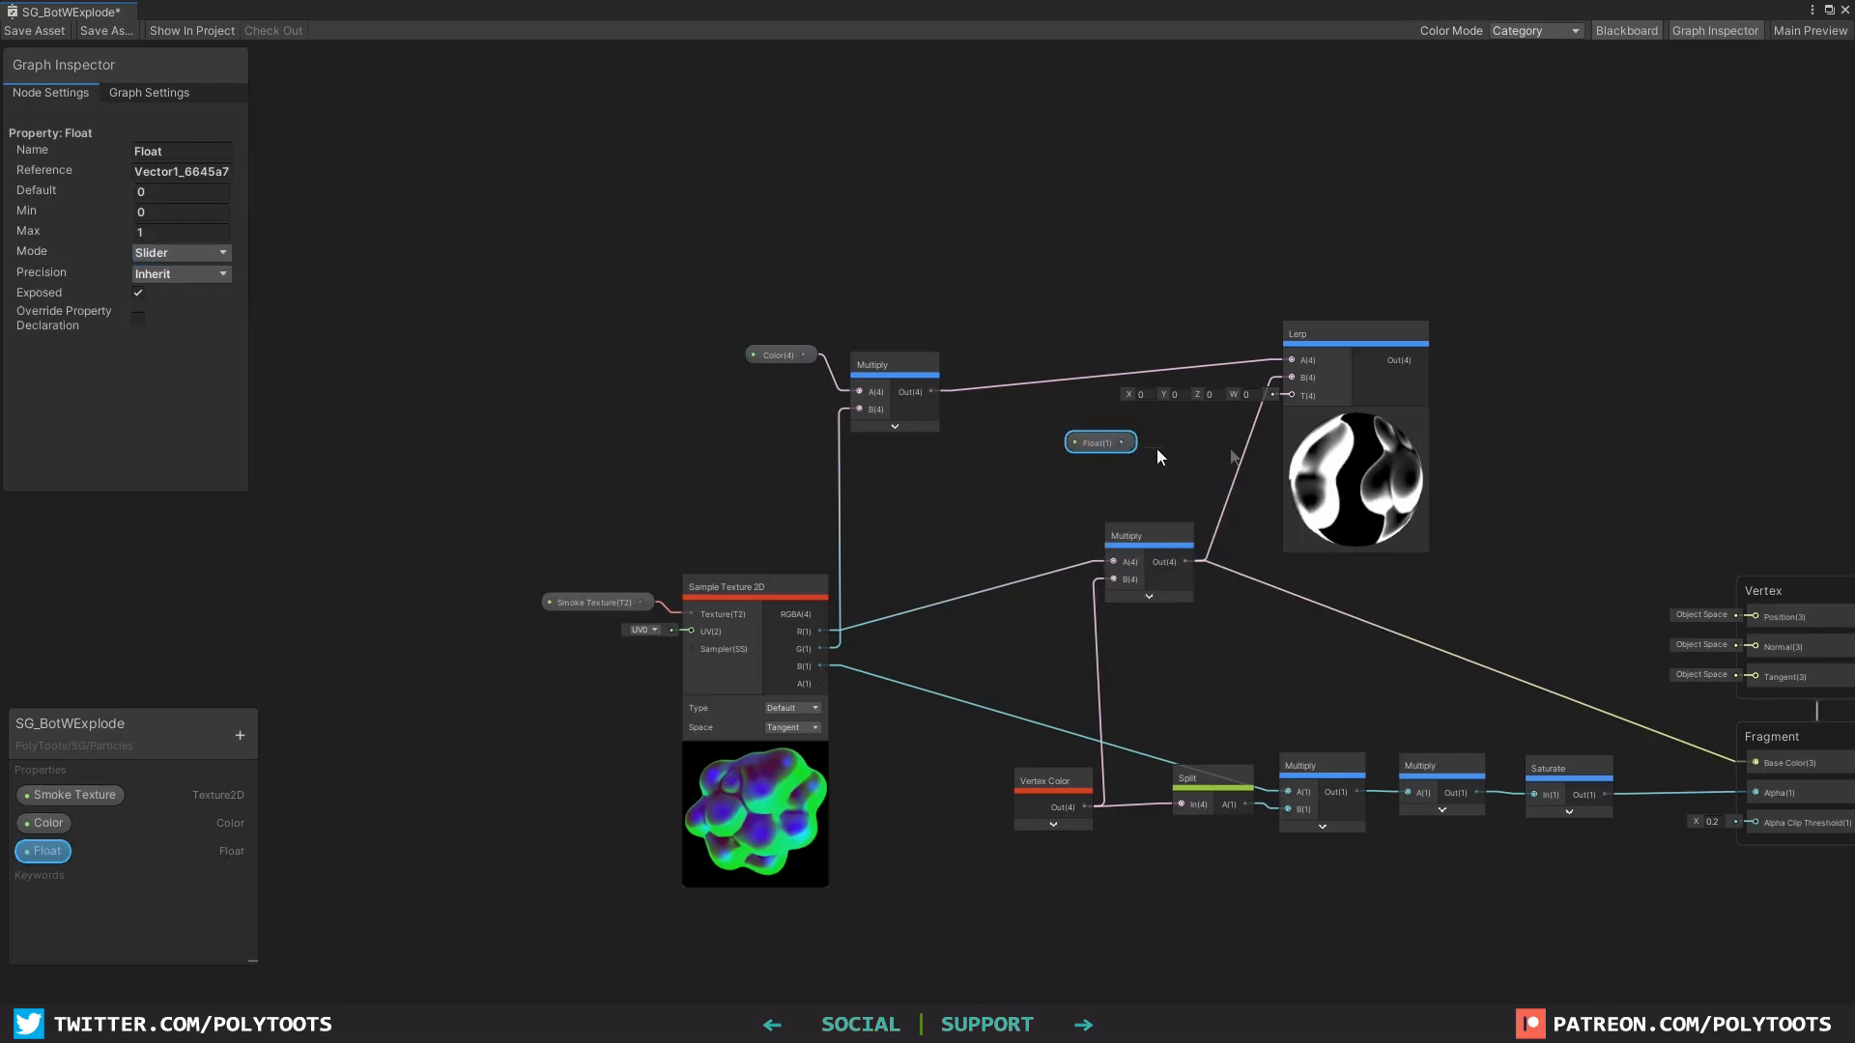
# Step: Connect the Float property to the Lerp's T input and the Lerp's output to the Fragment block's Base Color
pyautogui.moveTo(1121, 441); pyautogui.dragTo(1291, 396)
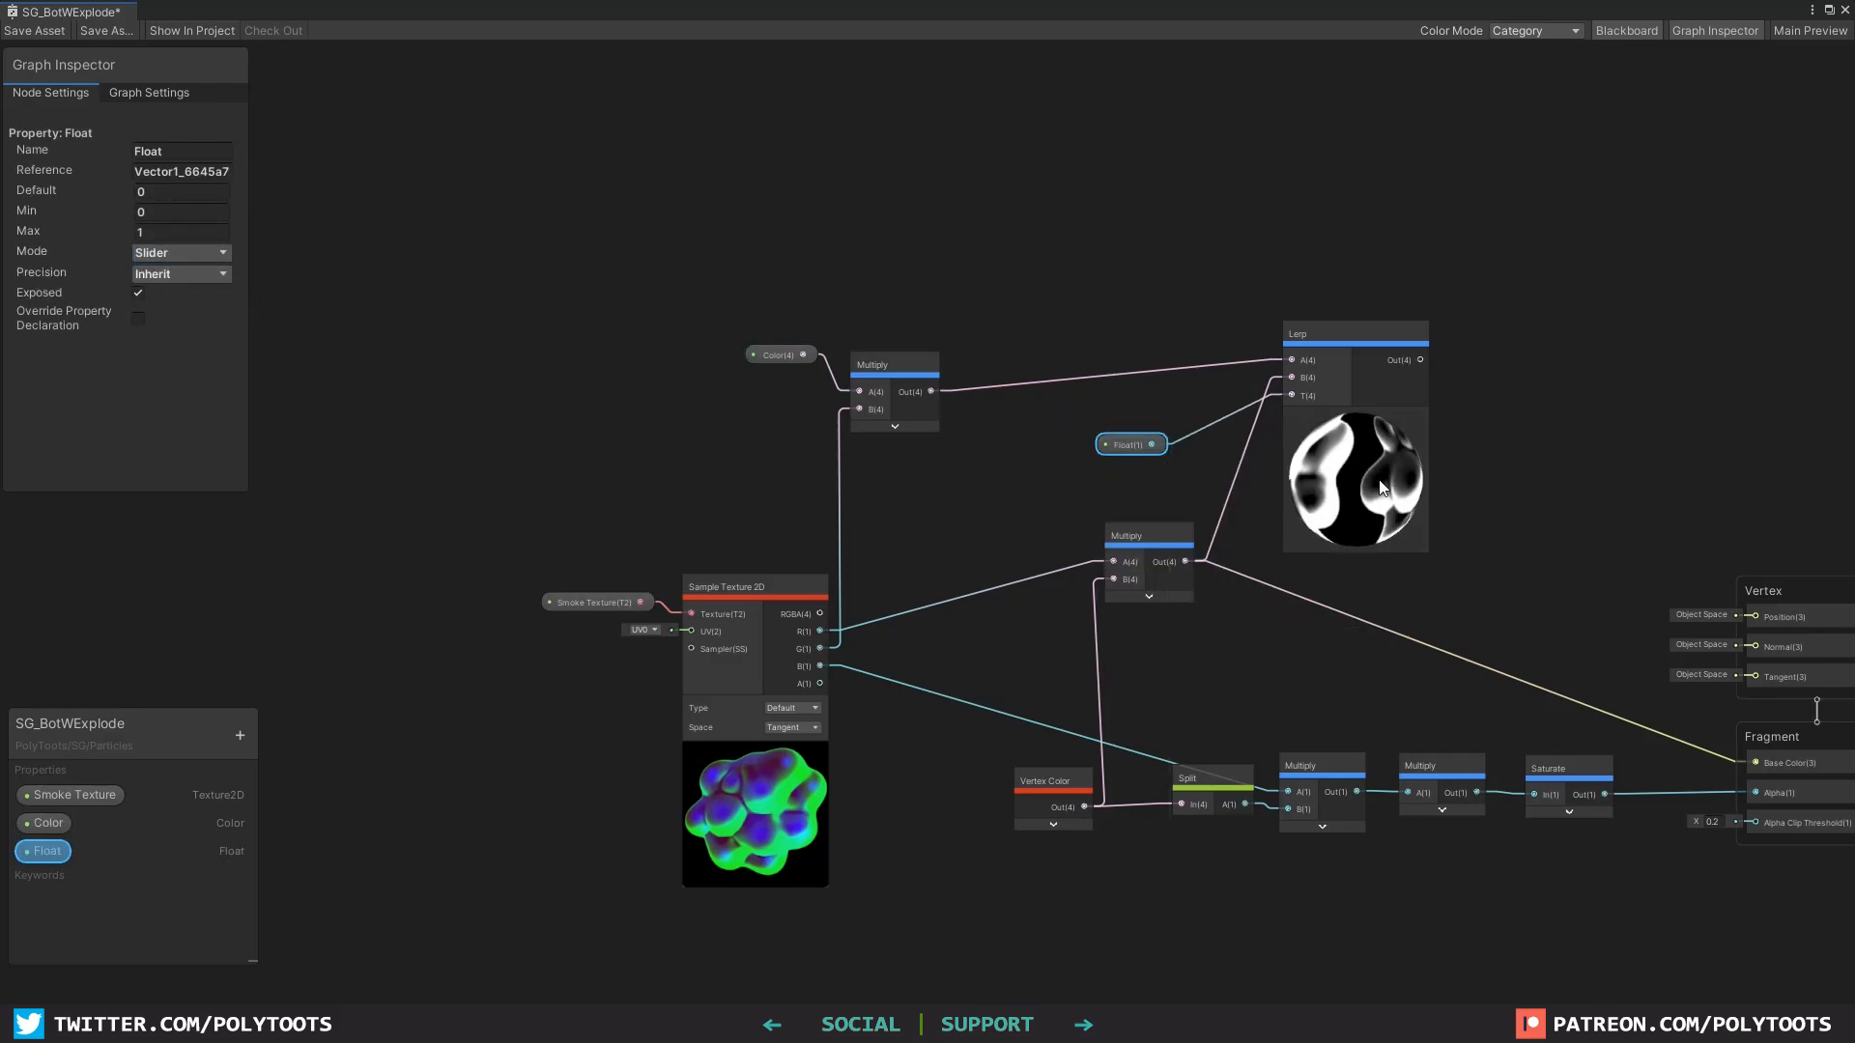
pyautogui.moveTo(1443, 408); pyautogui.dragTo(1312, 385, button='middle')
pyautogui.moveTo(1291, 337); pyautogui.dragTo(1626, 741)
# Step: Raise the Color property's default HDR intensity to about 4.3 and save the asset
pyautogui.click(652, 332)
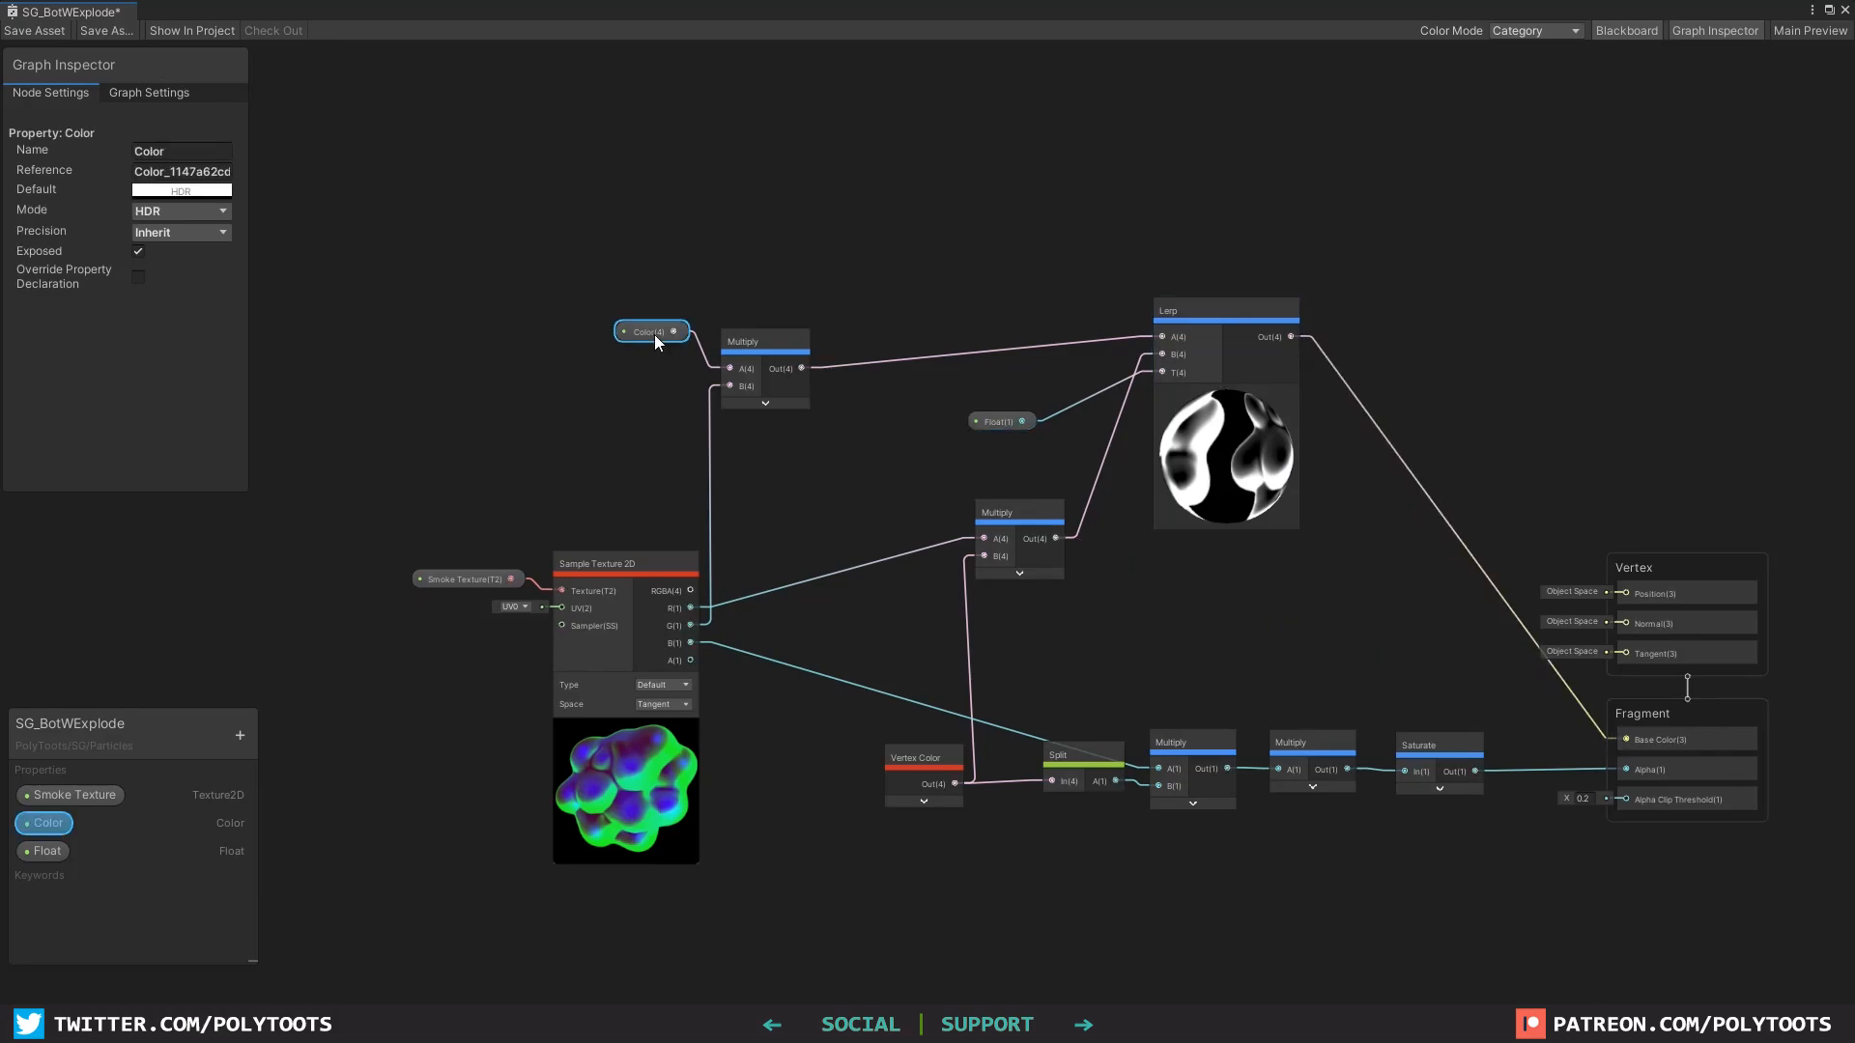
pyautogui.click(193, 191)
pyautogui.moveTo(293, 178); pyautogui.dragTo(543, 168)
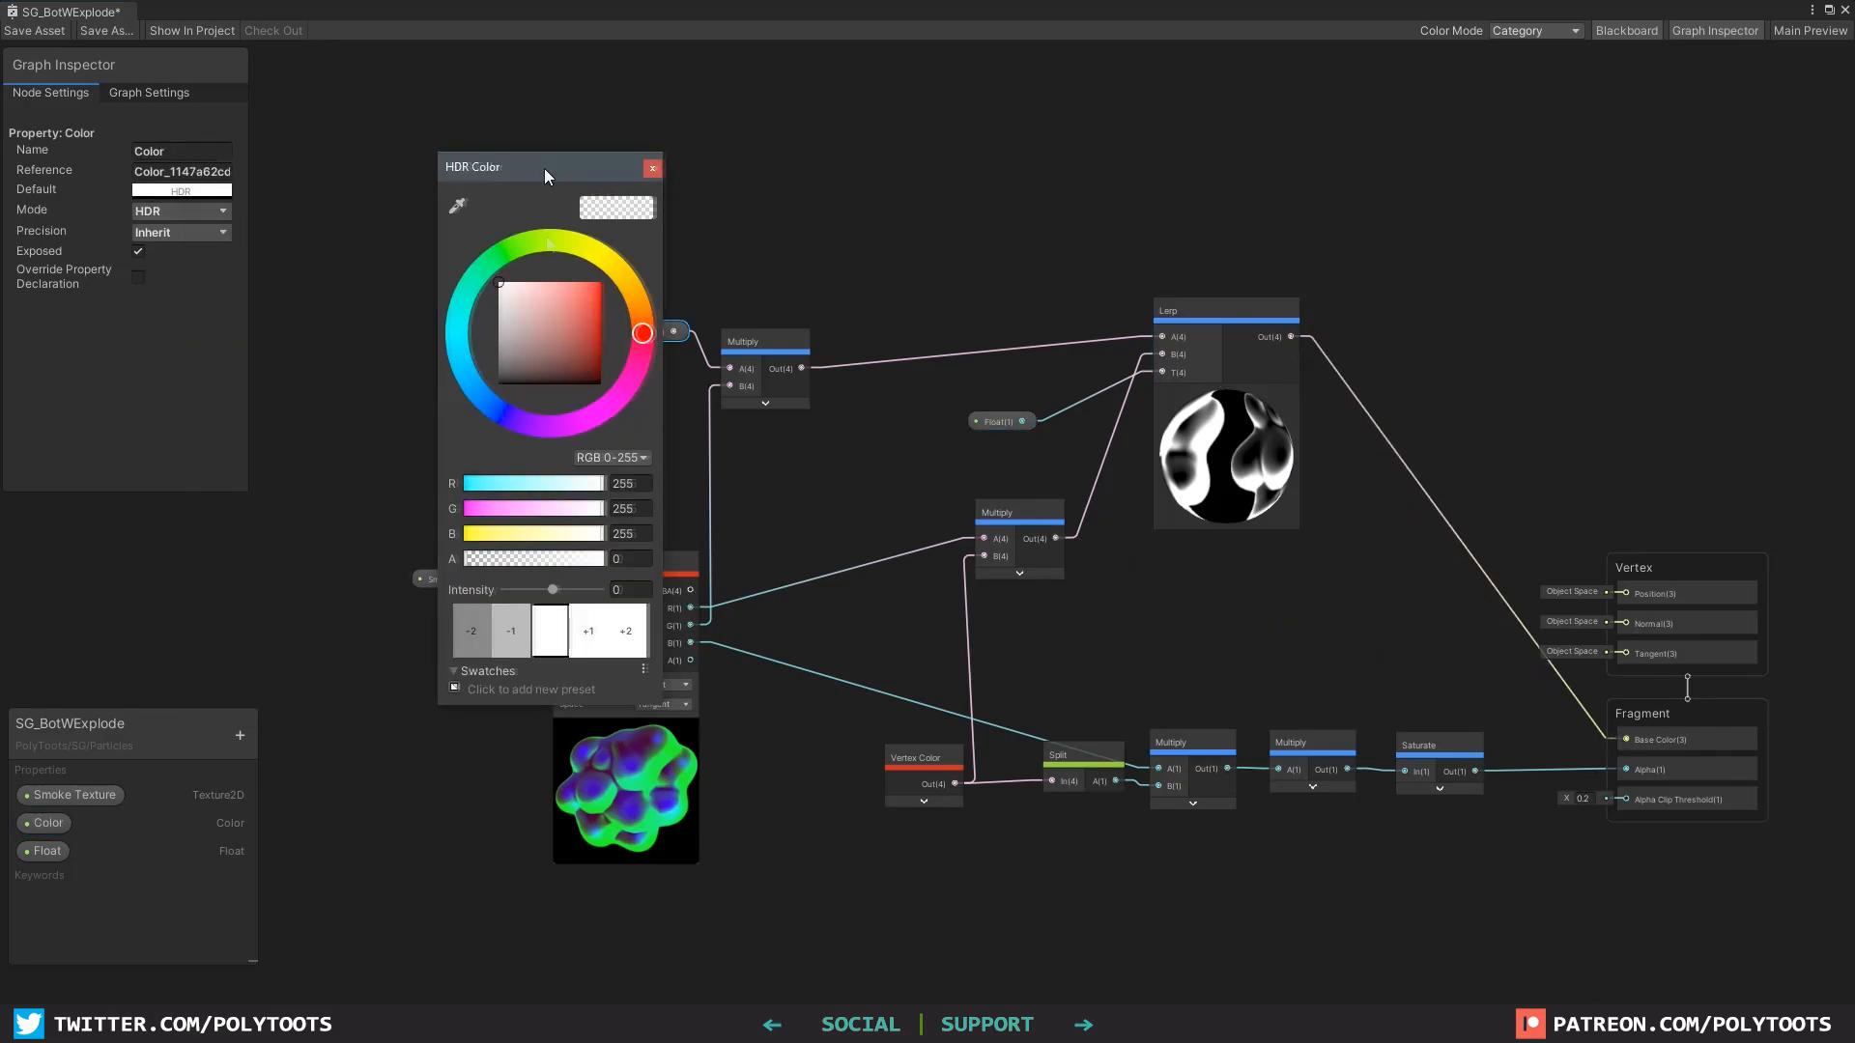
pyautogui.moveTo(556, 590); pyautogui.dragTo(578, 592)
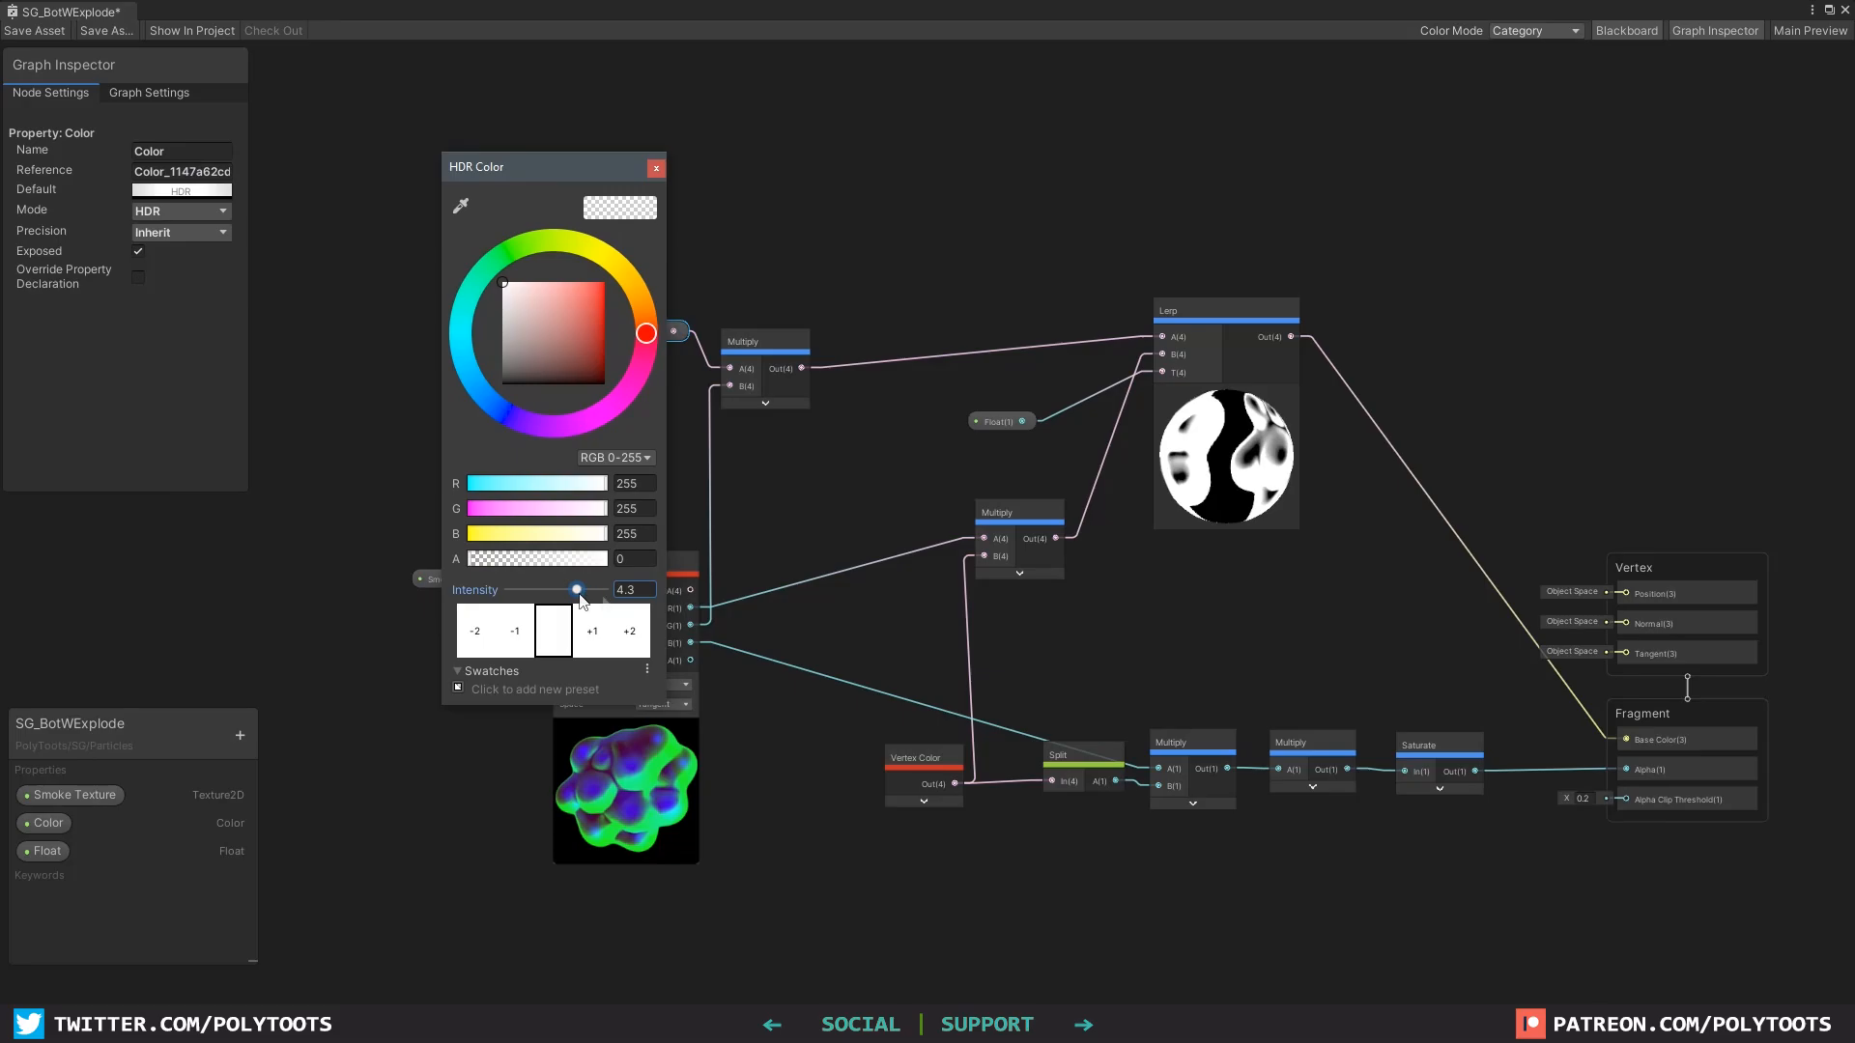
pyautogui.click(656, 168)
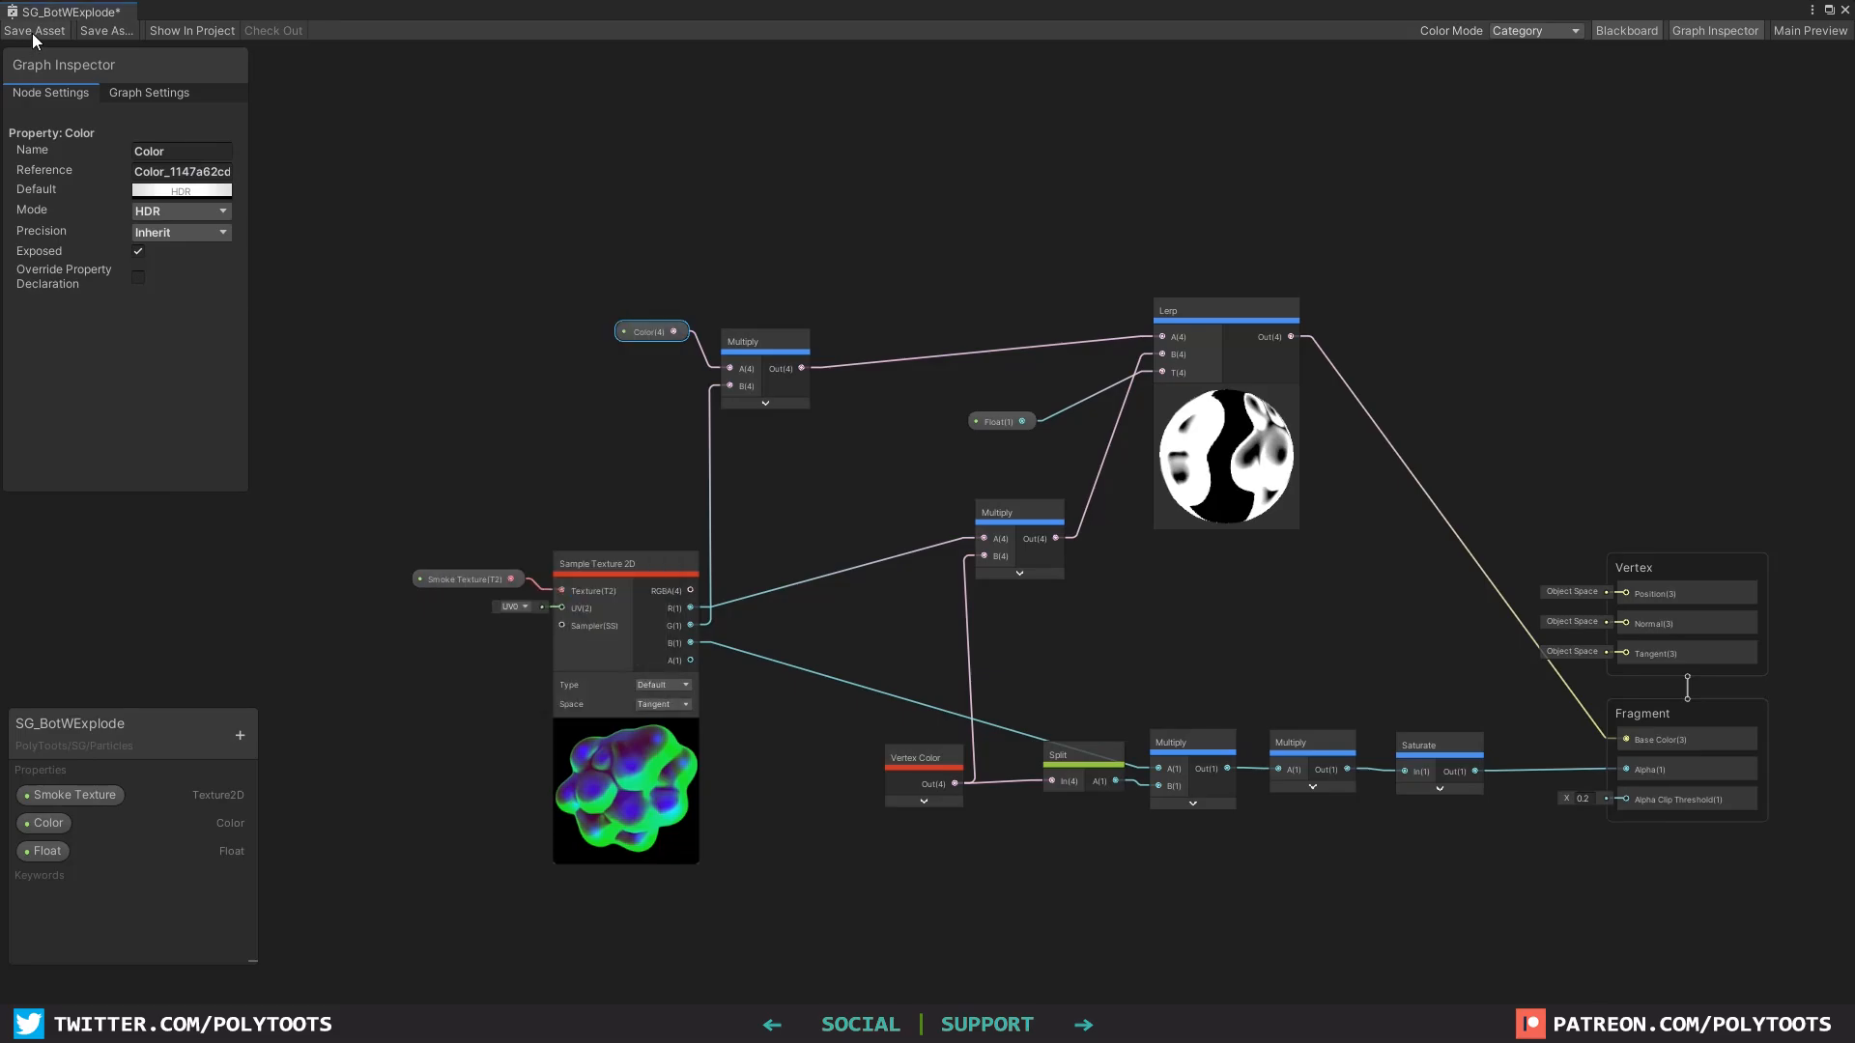
pyautogui.click(34, 31)
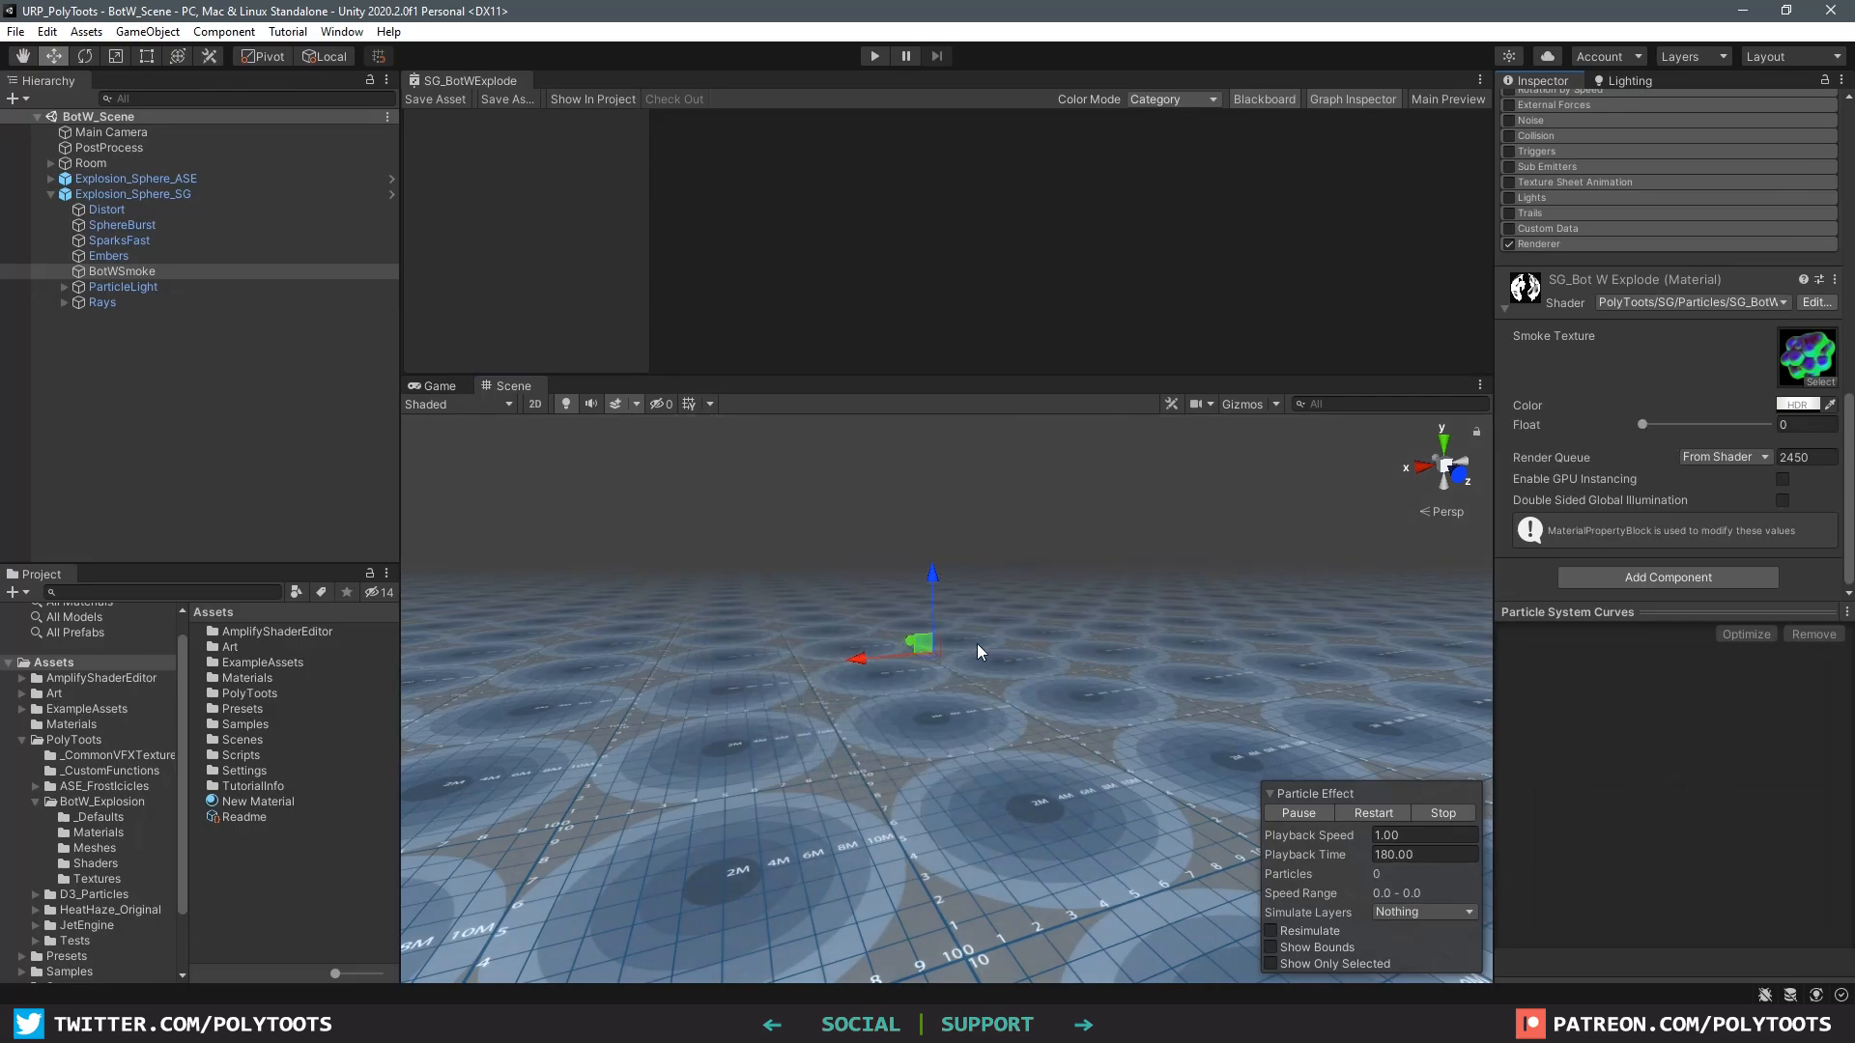
# Step: Compare the smoke with the material's Float at 1 and 0, pausing the effect, and look through BotWSmoke's particle settings
pyautogui.moveTo(1644, 426); pyautogui.dragTo(1788, 437)
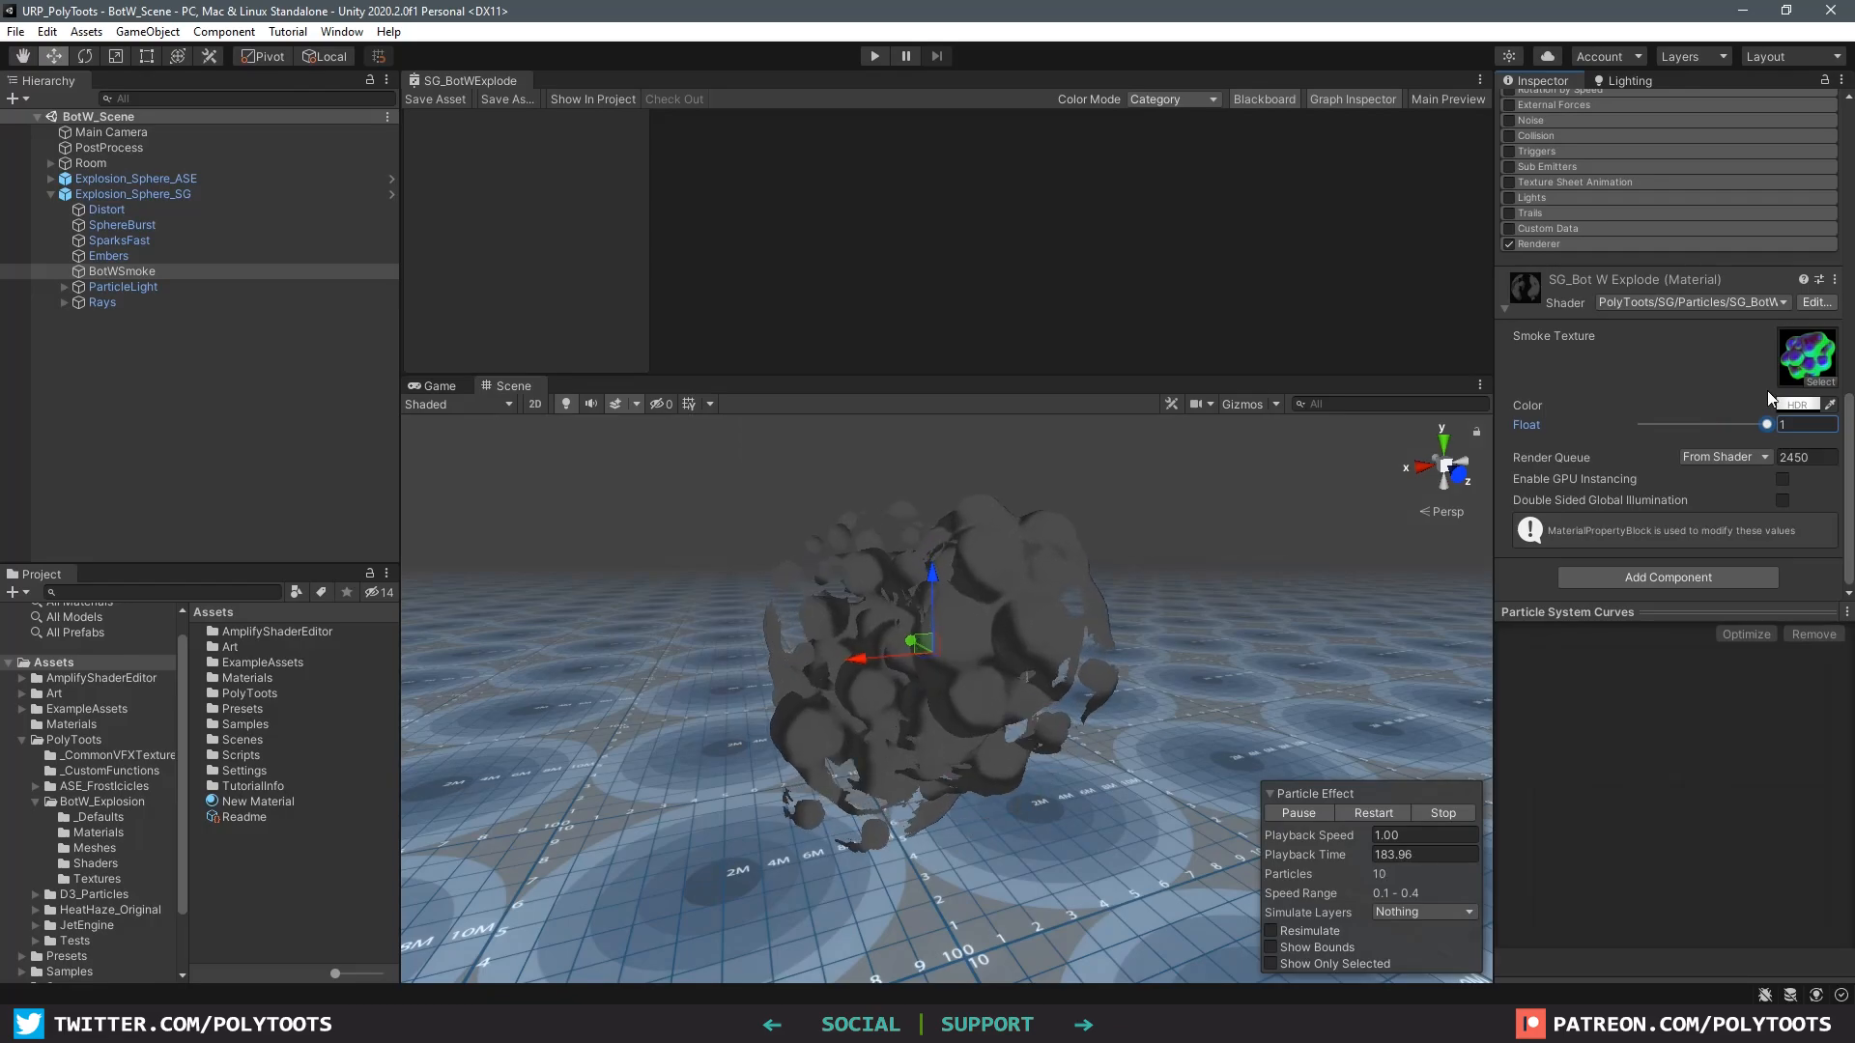
pyautogui.click(1425, 810)
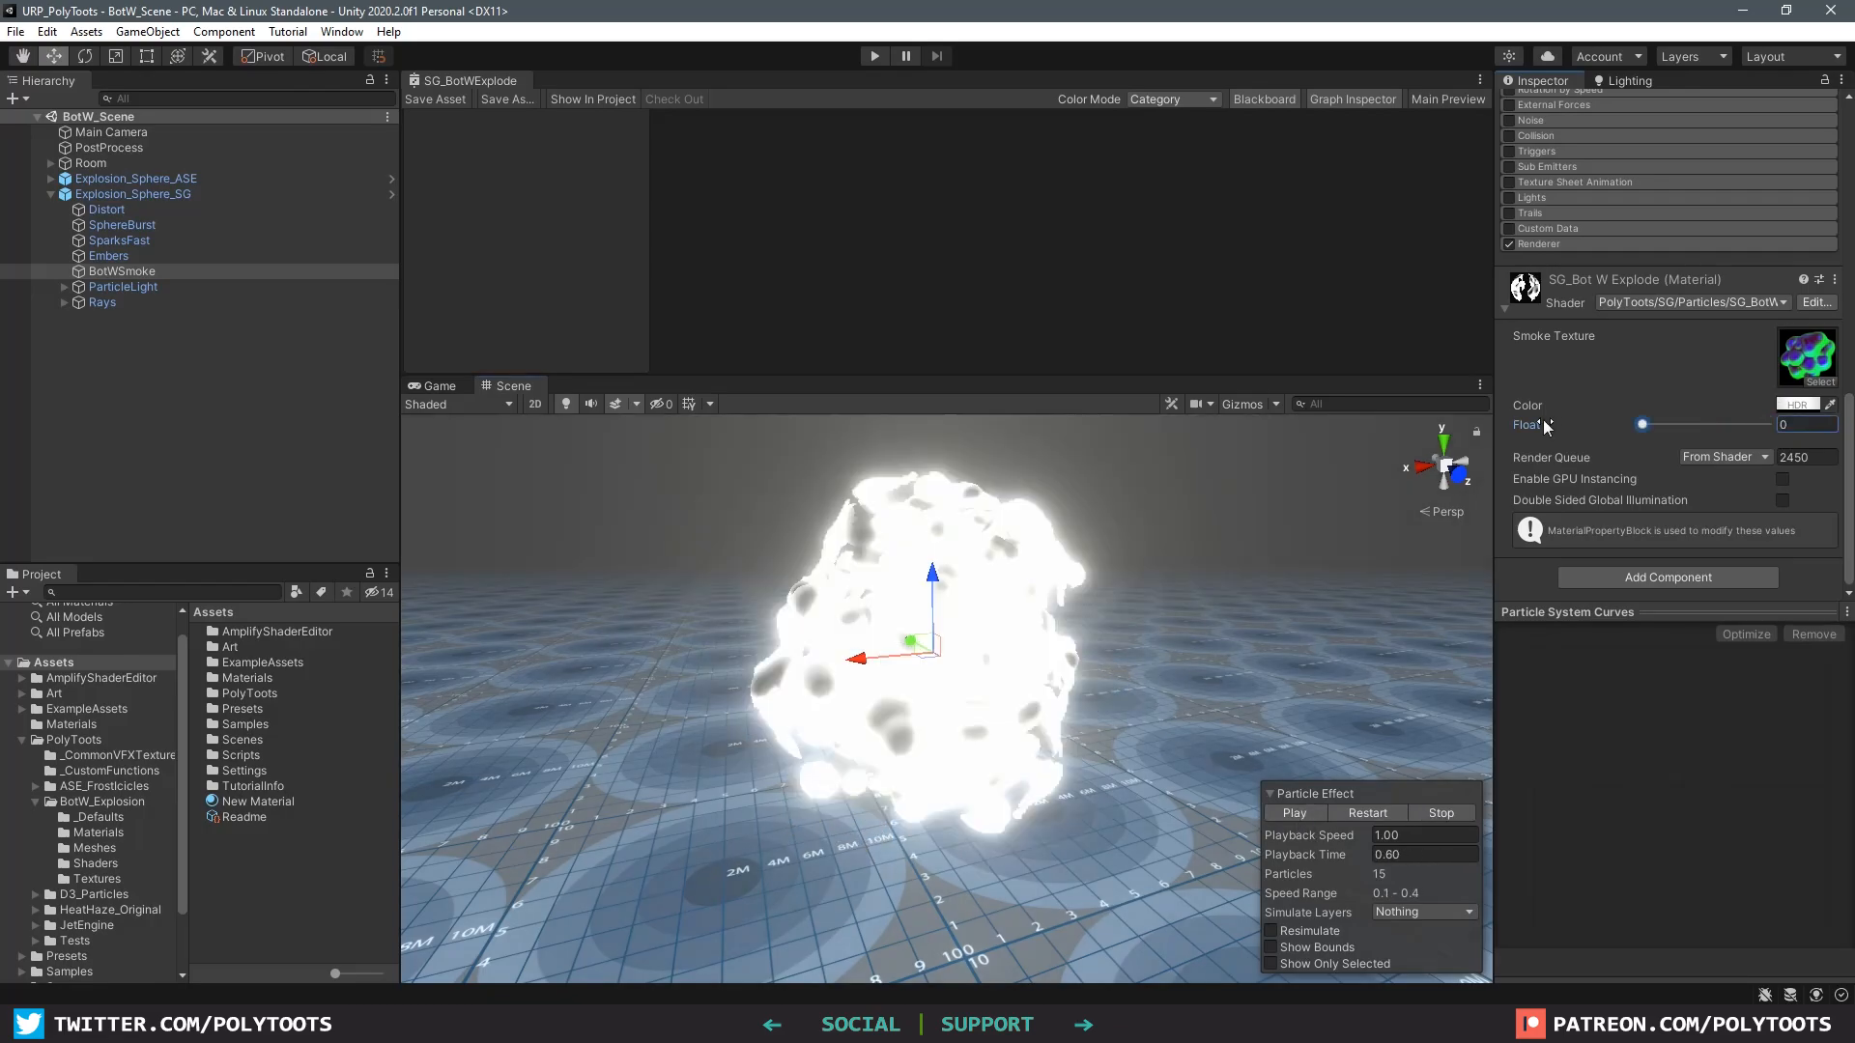
pyautogui.moveTo(1547, 423)
pyautogui.mouseDown()
pyautogui.moveTo(1852, 416)
pyautogui.moveTo(1567, 435)
pyautogui.mouseUp()
pyautogui.scroll(10, 1665, 195)
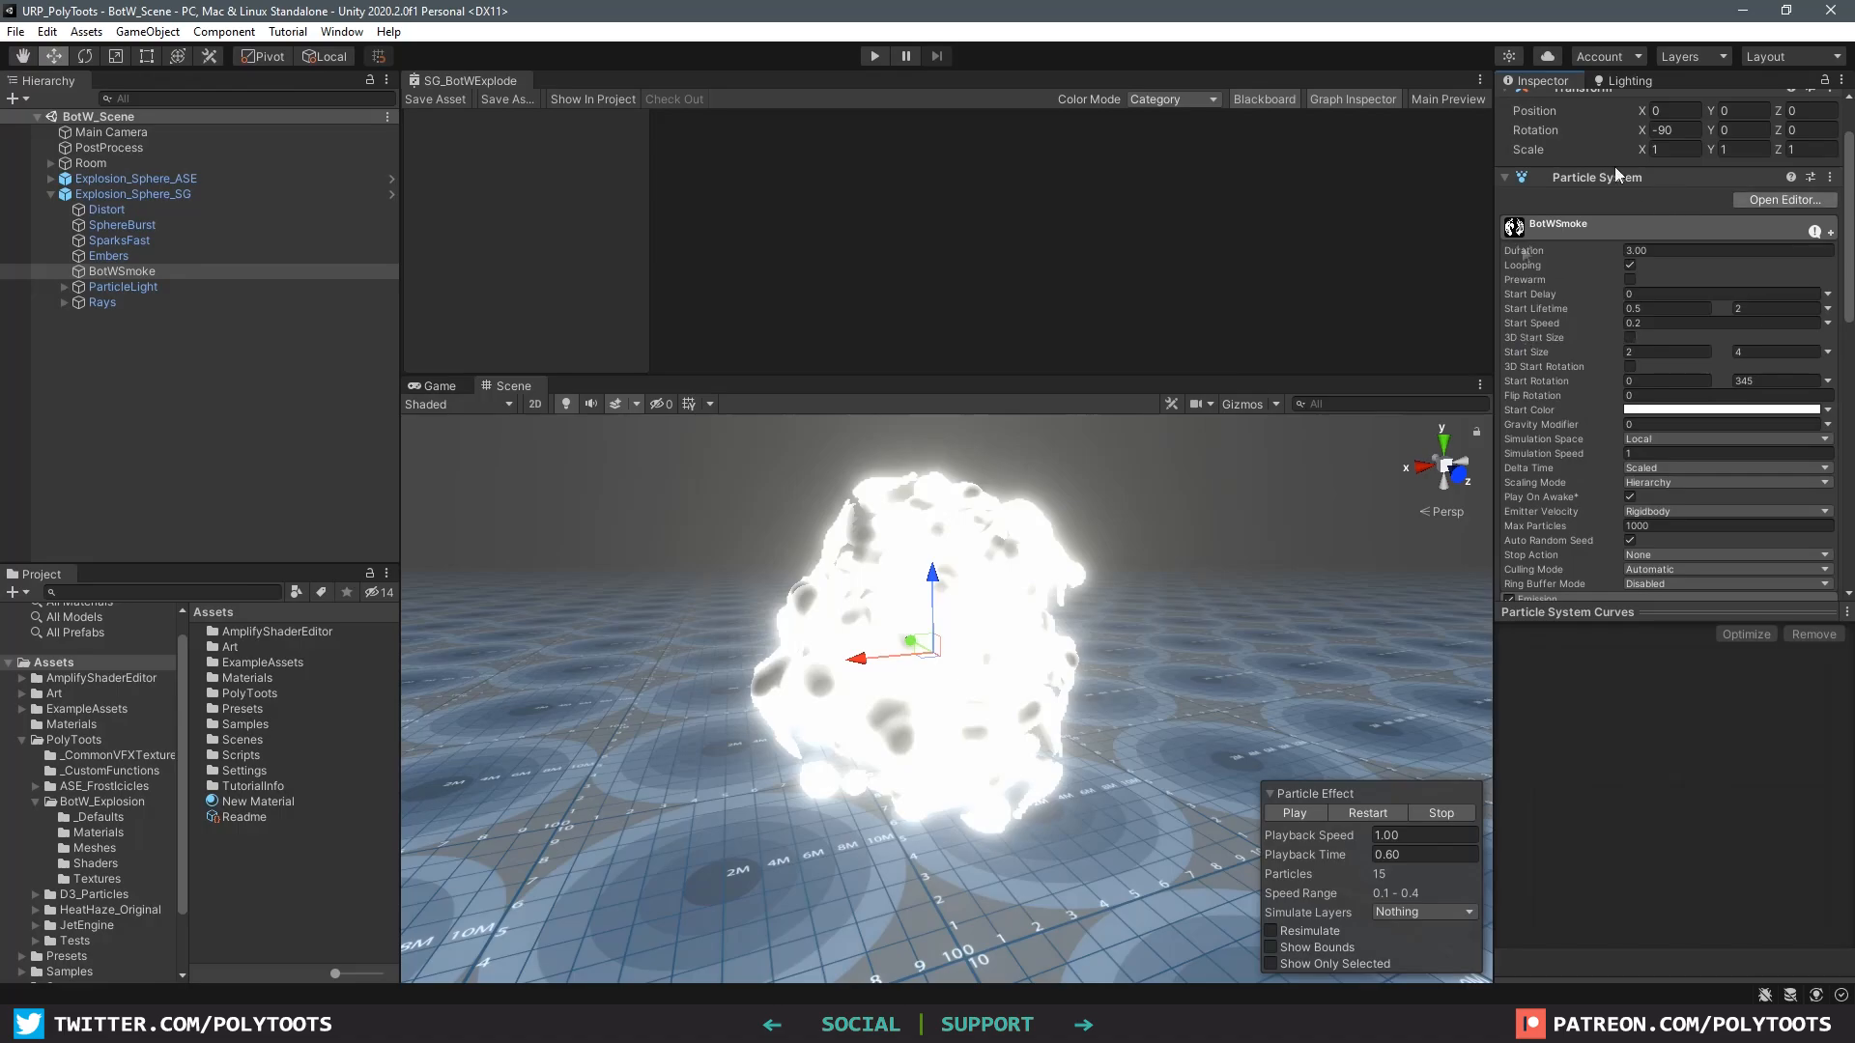
pyautogui.scroll(-7, 1713, 373)
pyautogui.scroll(-4, 1600, 391)
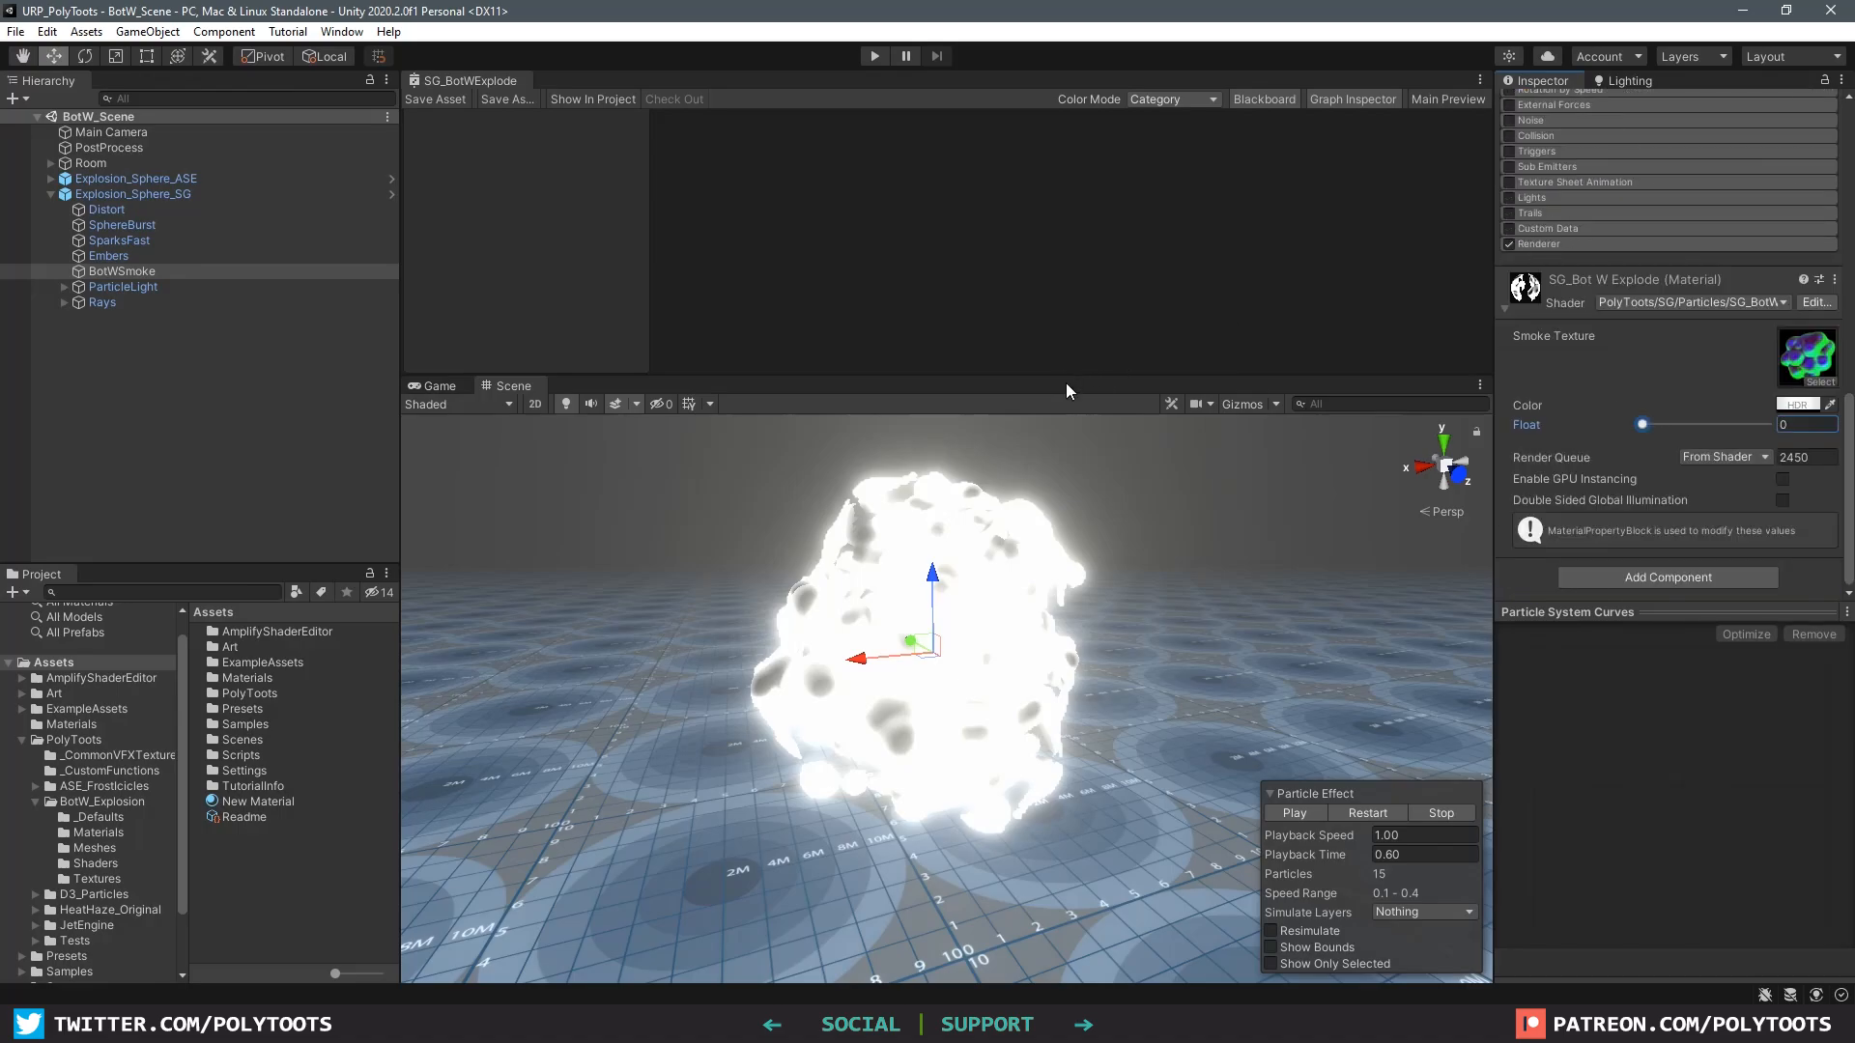
# Step: Enlarge the docked SG_BotWExplode graph area and undock it as a floating window over the scene
pyautogui.moveTo(1070, 379); pyautogui.dragTo(1076, 555)
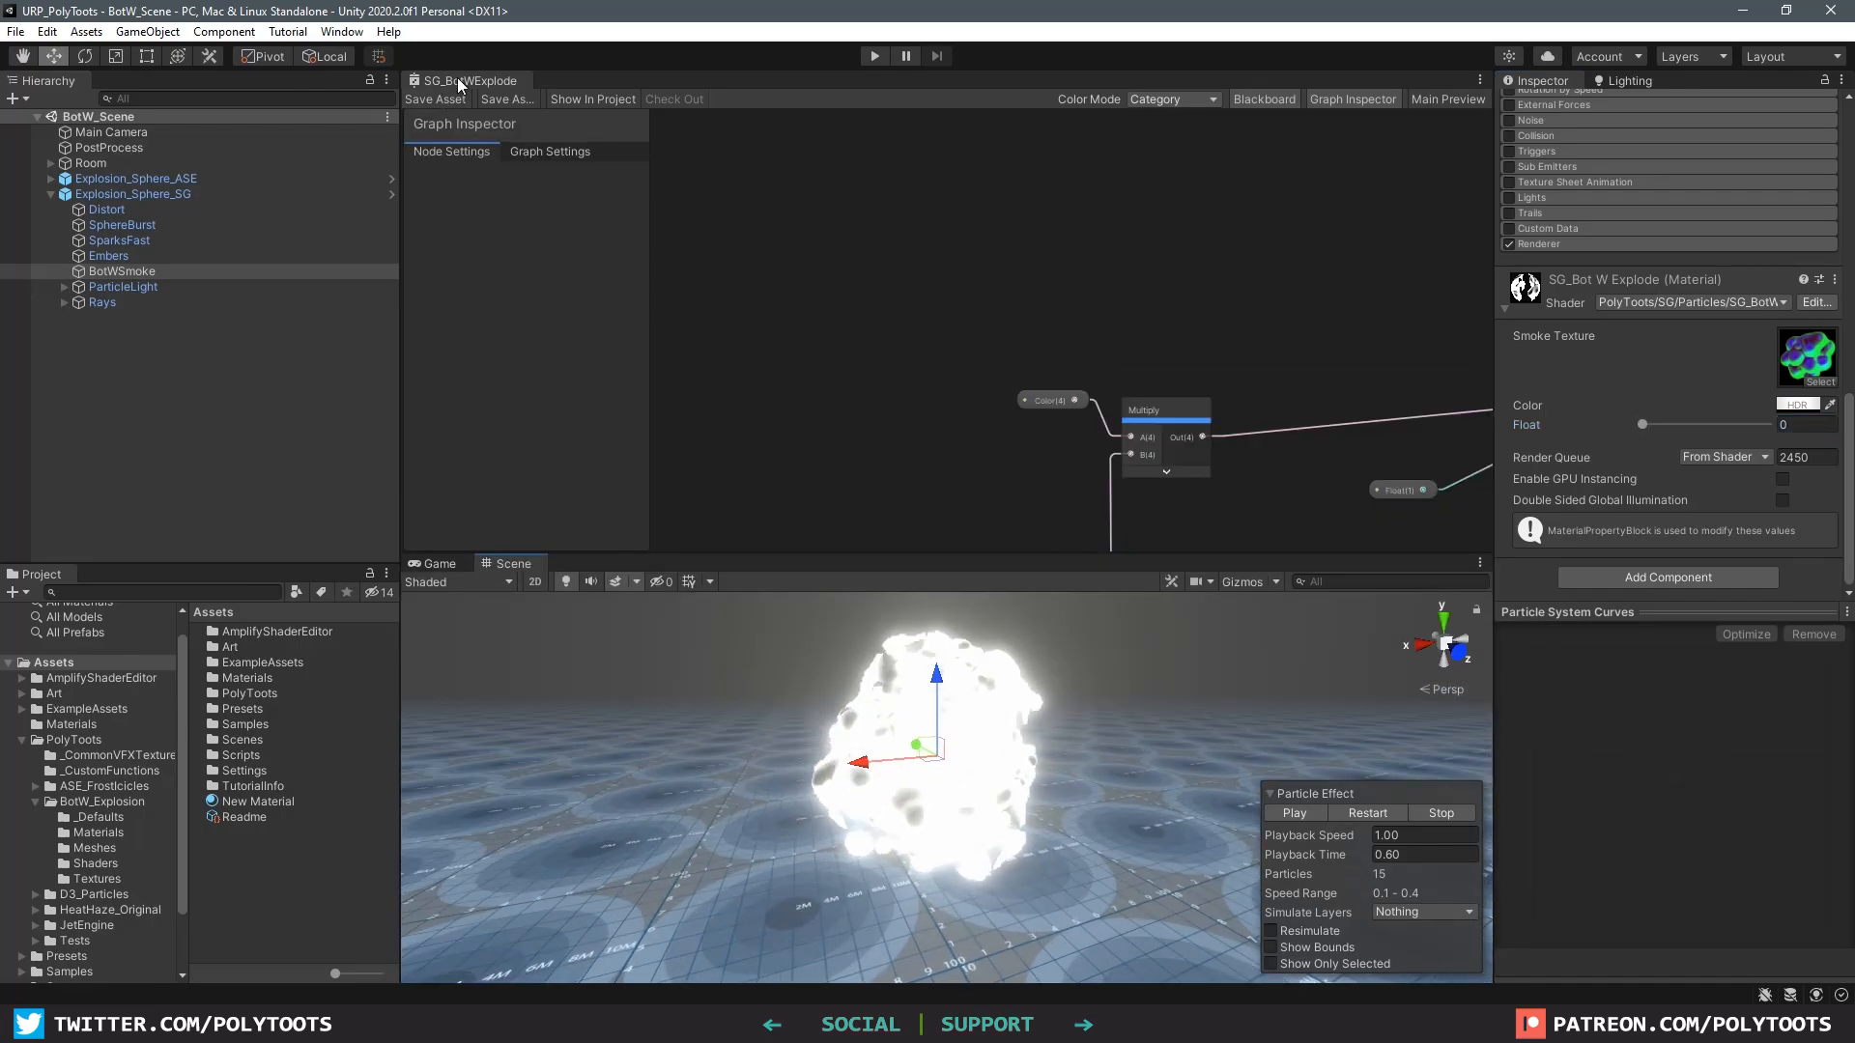
pyautogui.moveTo(459, 84); pyautogui.dragTo(1089, 490)
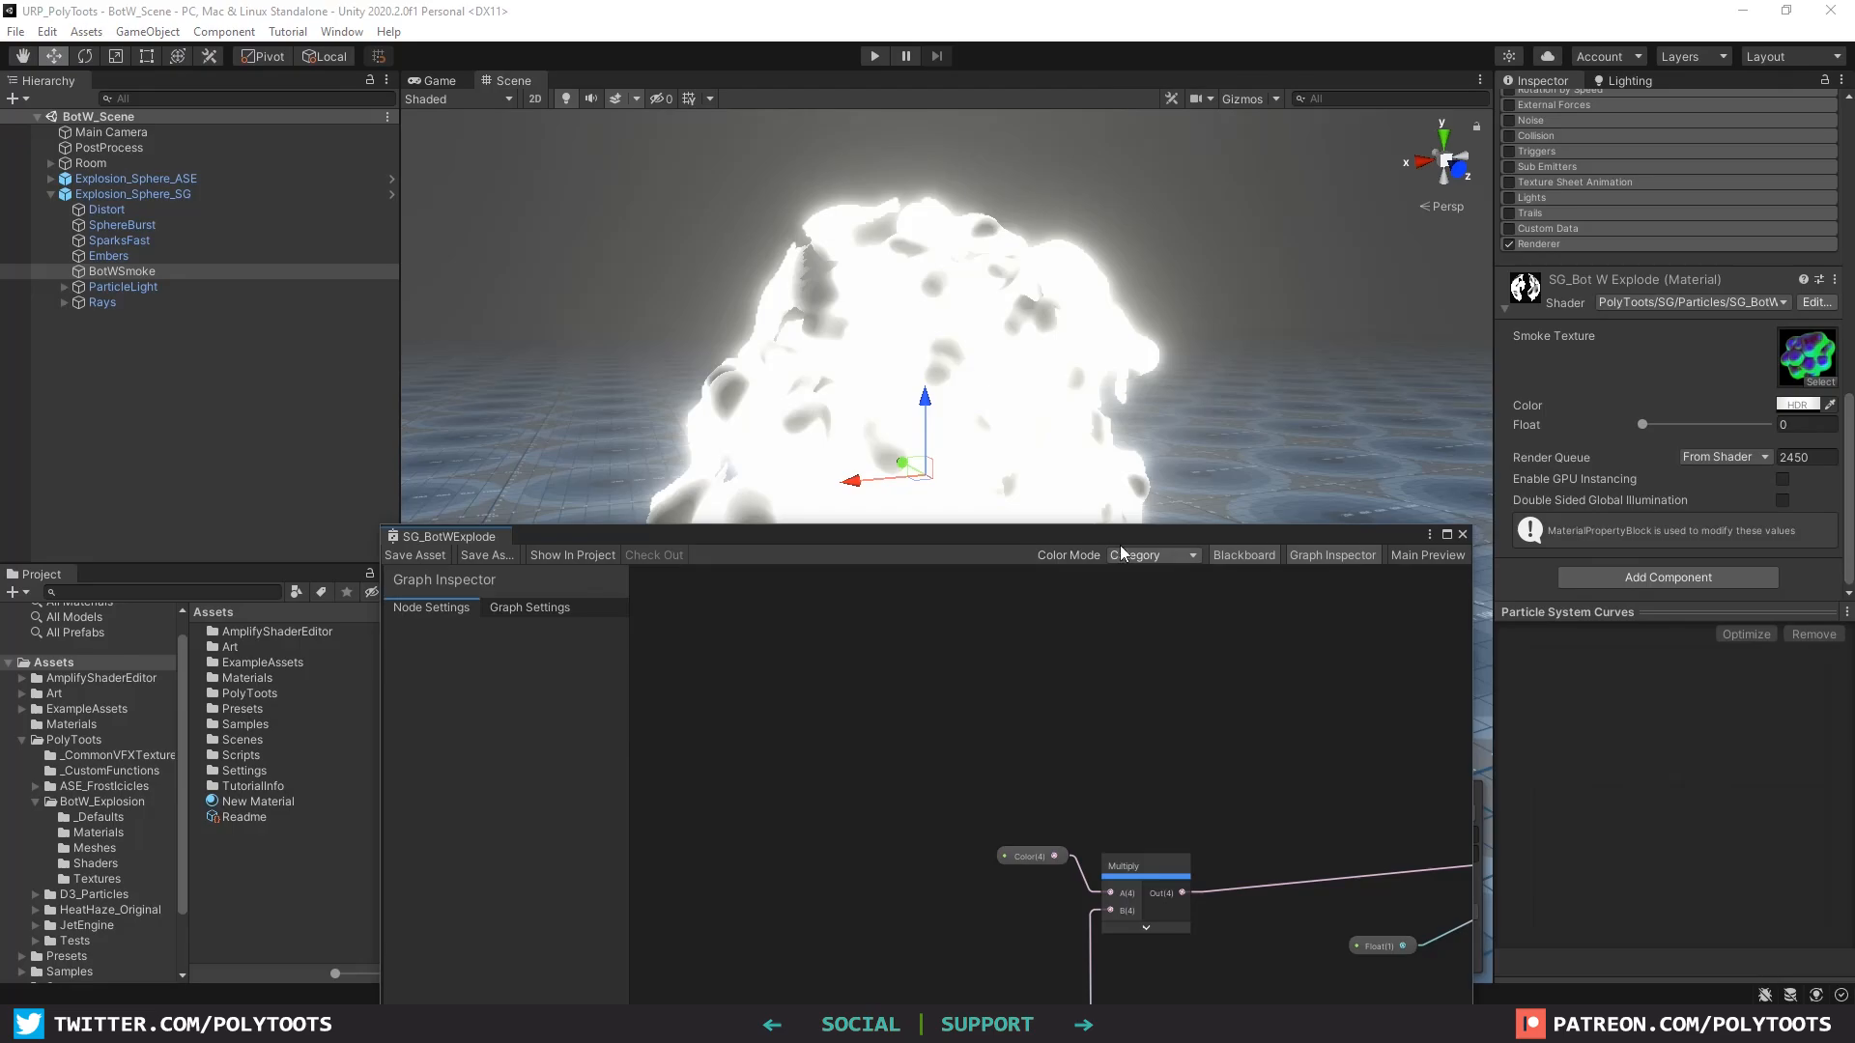
# Step: Maximize the floating SG_BotWExplode graph window and move the Color property with its Multiply node slightly higher
pyautogui.moveTo(1123, 553); pyautogui.dragTo(1152, 336)
pyautogui.click(1440, 318)
pyautogui.moveTo(674, 413); pyautogui.dragTo(769, 426, button='middle')
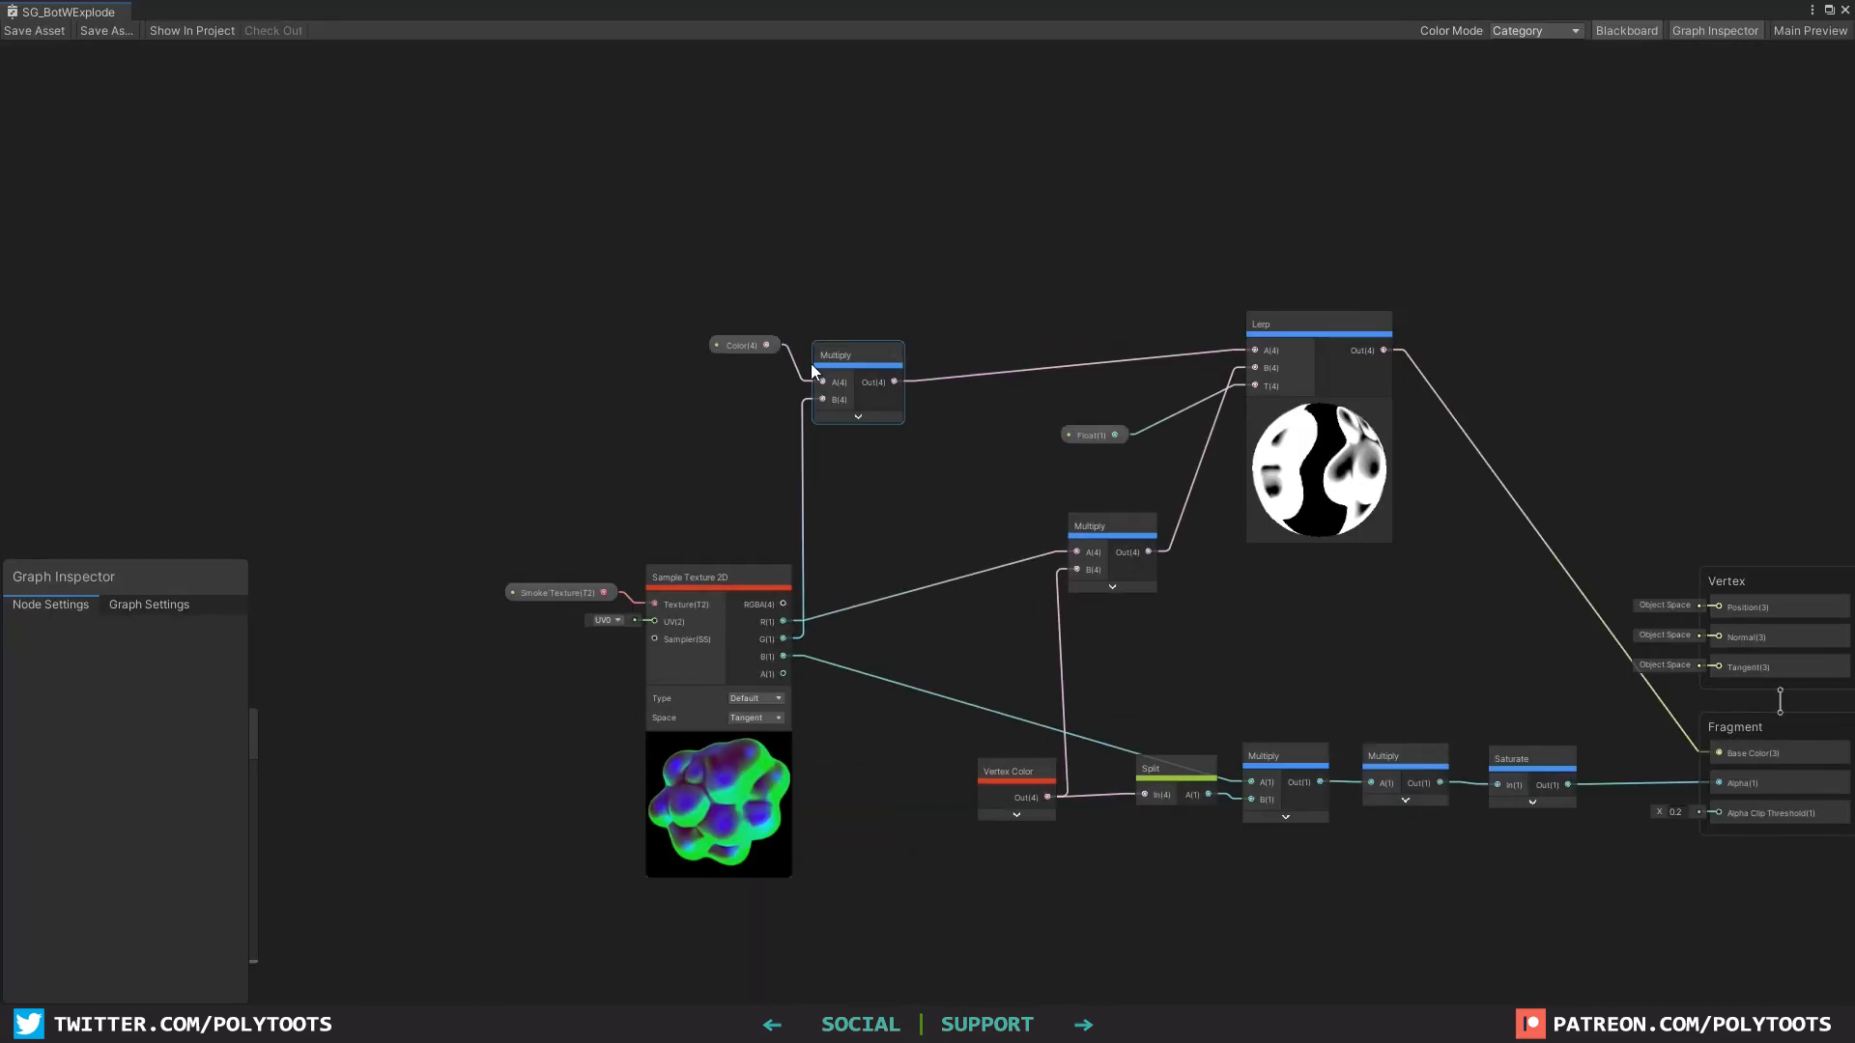
pyautogui.moveTo(742, 309); pyautogui.dragTo(883, 315)
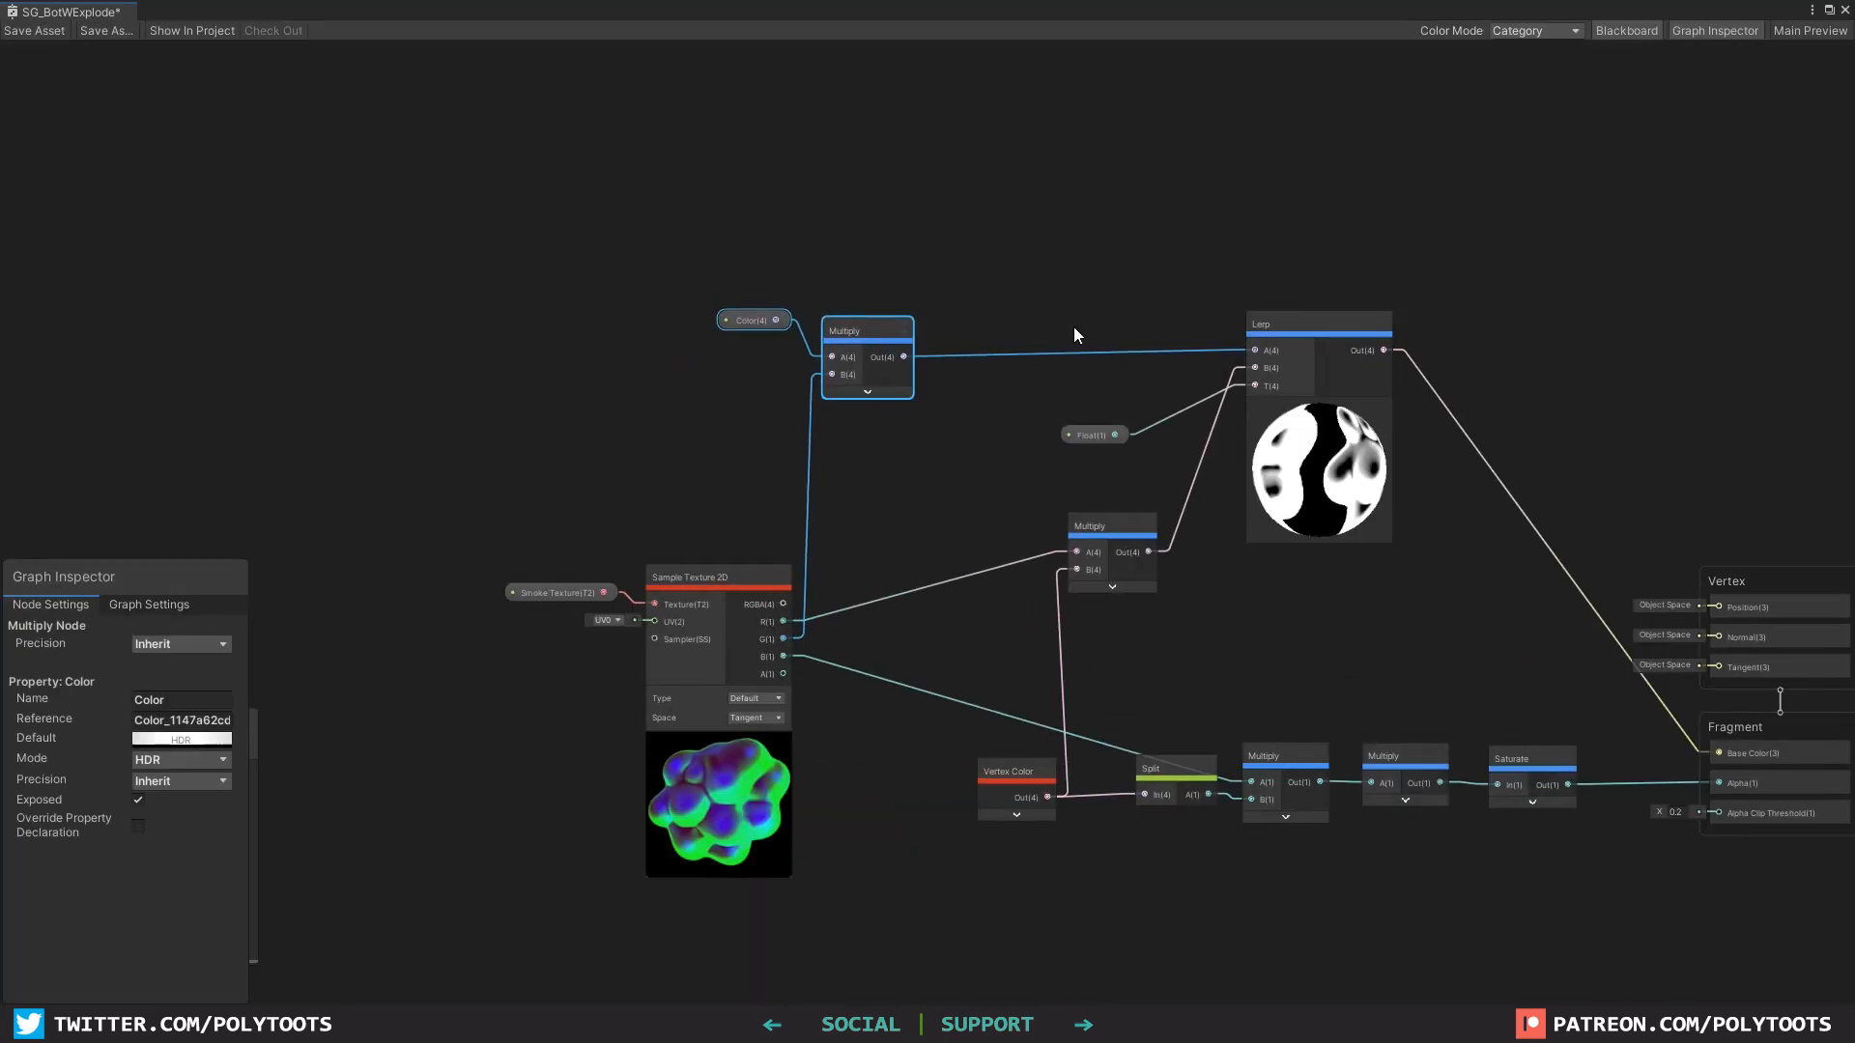
# Step: Delete the Float node from the graph and the Float property from the blackboard, moving the Graph Inspector above the blackboard
pyautogui.click(1095, 435)
pyautogui.press('Delete')
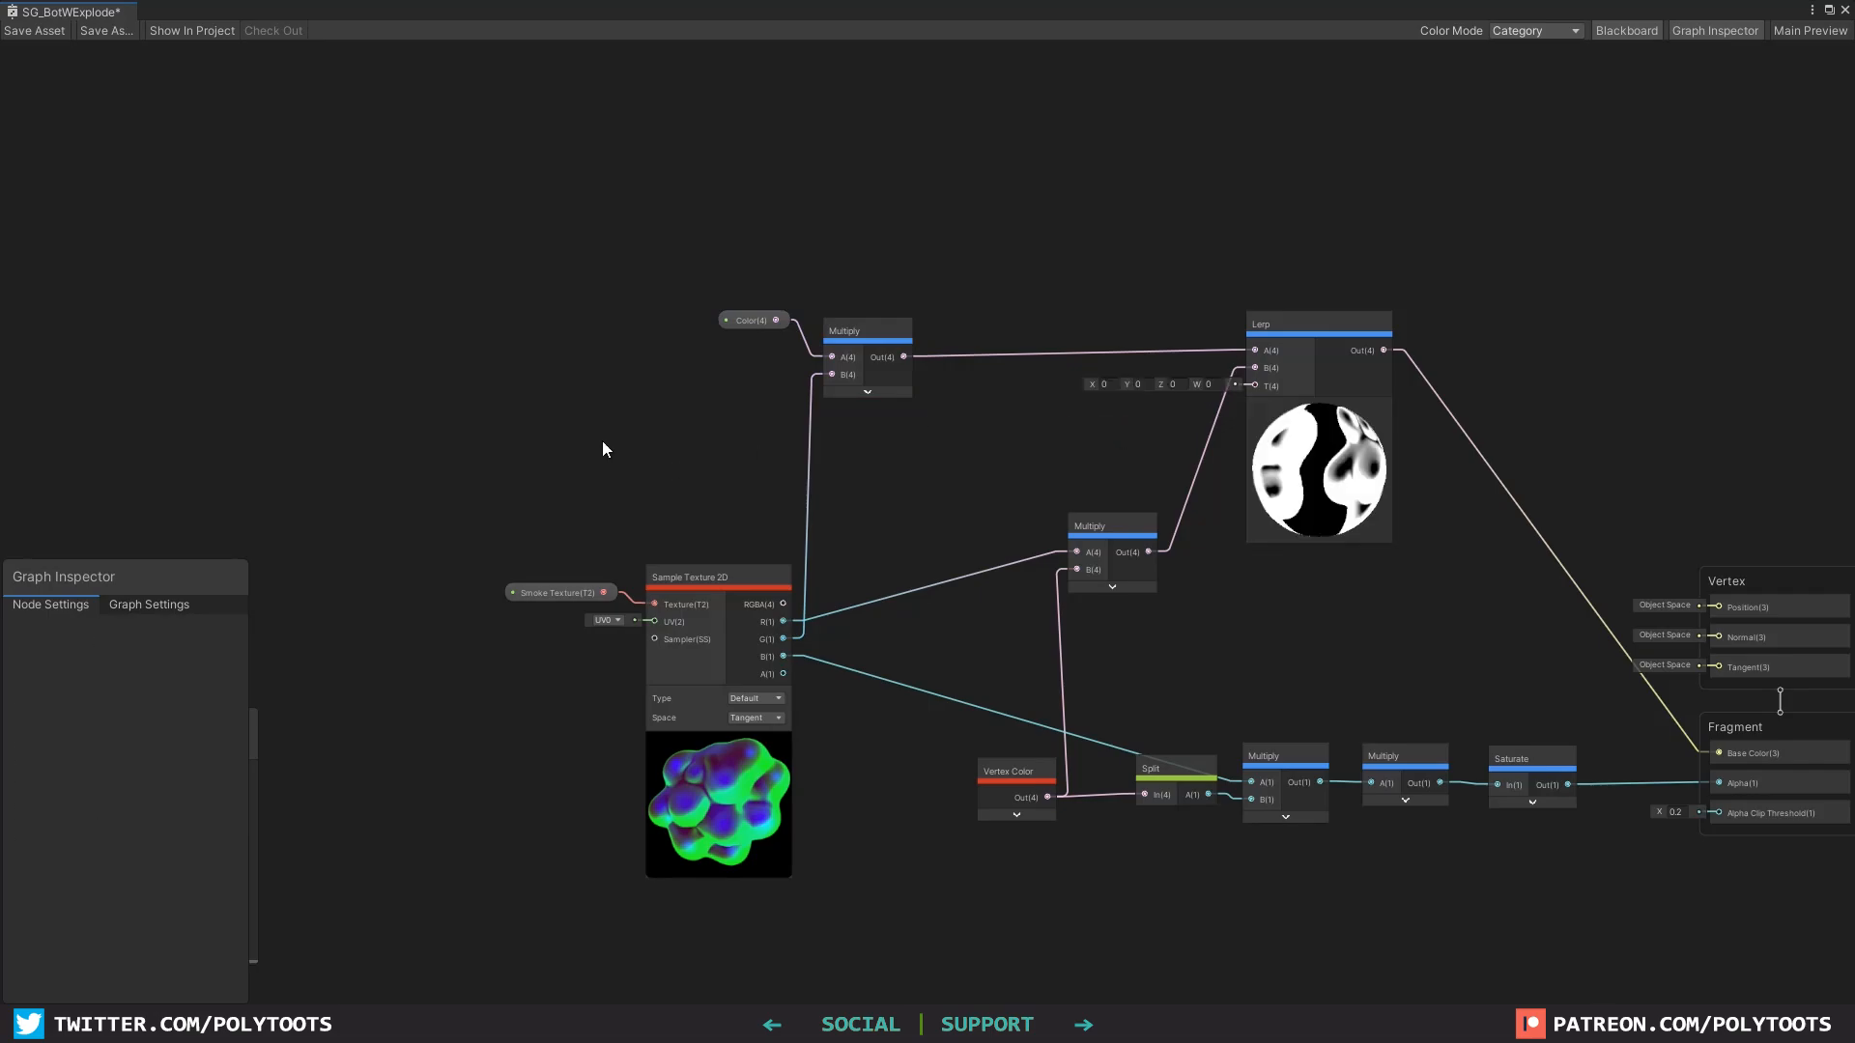
pyautogui.click(150, 604)
pyautogui.moveTo(159, 583); pyautogui.dragTo(136, 72)
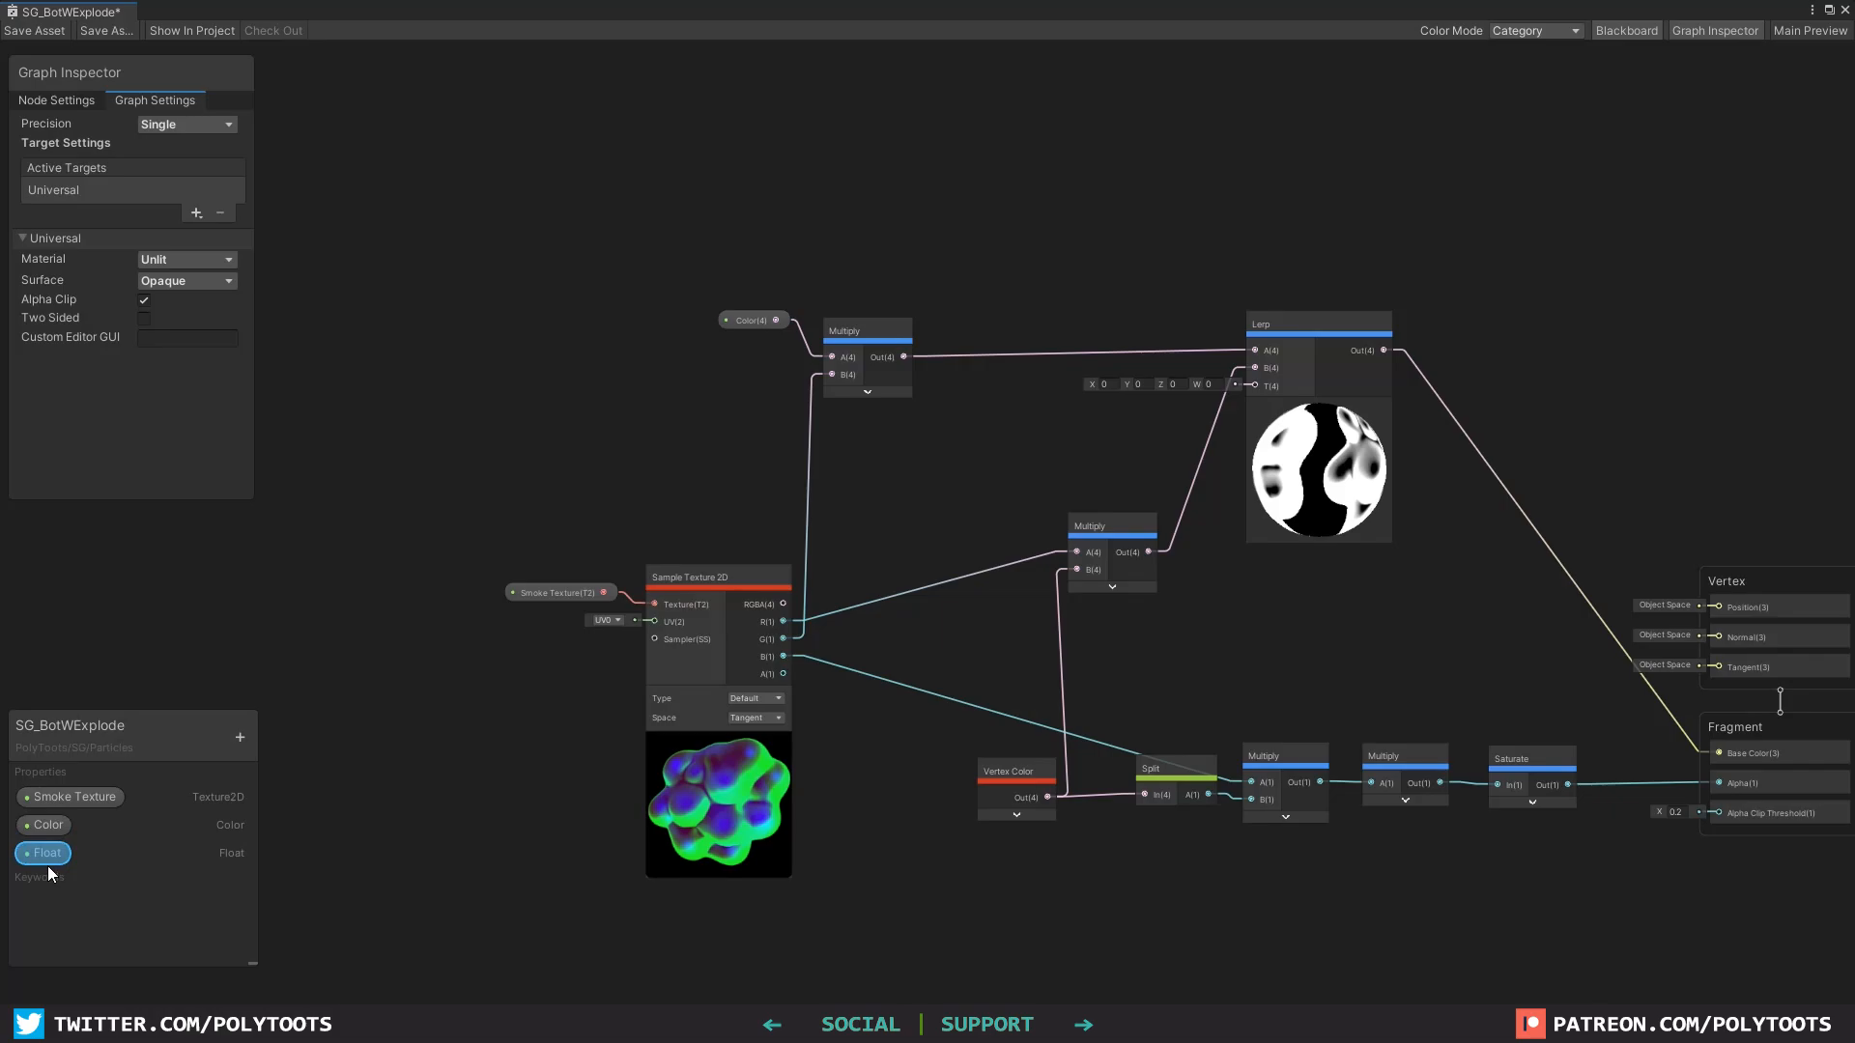
pyautogui.press('Delete')
# Step: Move the Multiply node feeding the Lerp's B input slightly down and collapse the Lerp node's preview
pyautogui.moveTo(1094, 527); pyautogui.dragTo(1092, 566)
pyautogui.click(1322, 404)
pyautogui.moveTo(1028, 310); pyautogui.dragTo(1117, 369, button='middle')
# Step: Add a UV node and a Split node above the Color property, with the Split placed beside the UV node
pyautogui.click(872, 216)
pyautogui.moveTo(837, 157); pyautogui.dragTo(913, 336, button='middle')
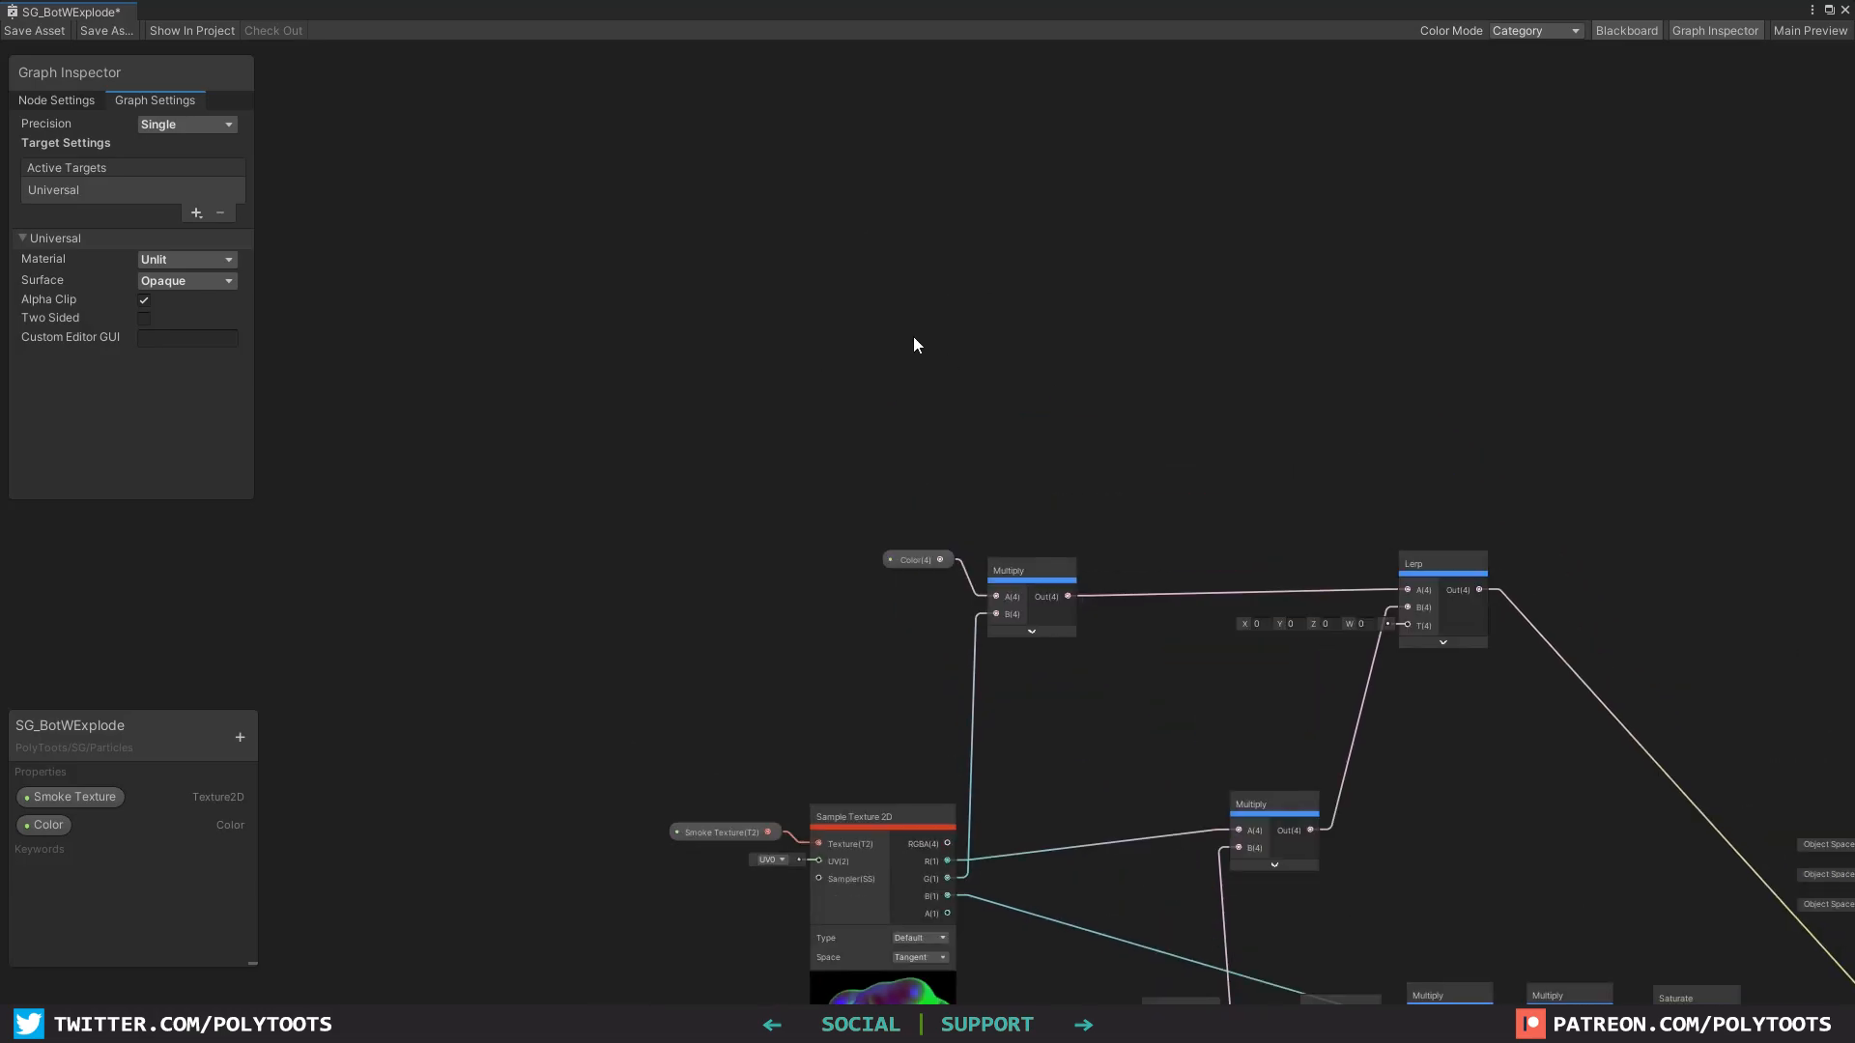
pyautogui.press('space')
pyautogui.write('uv')
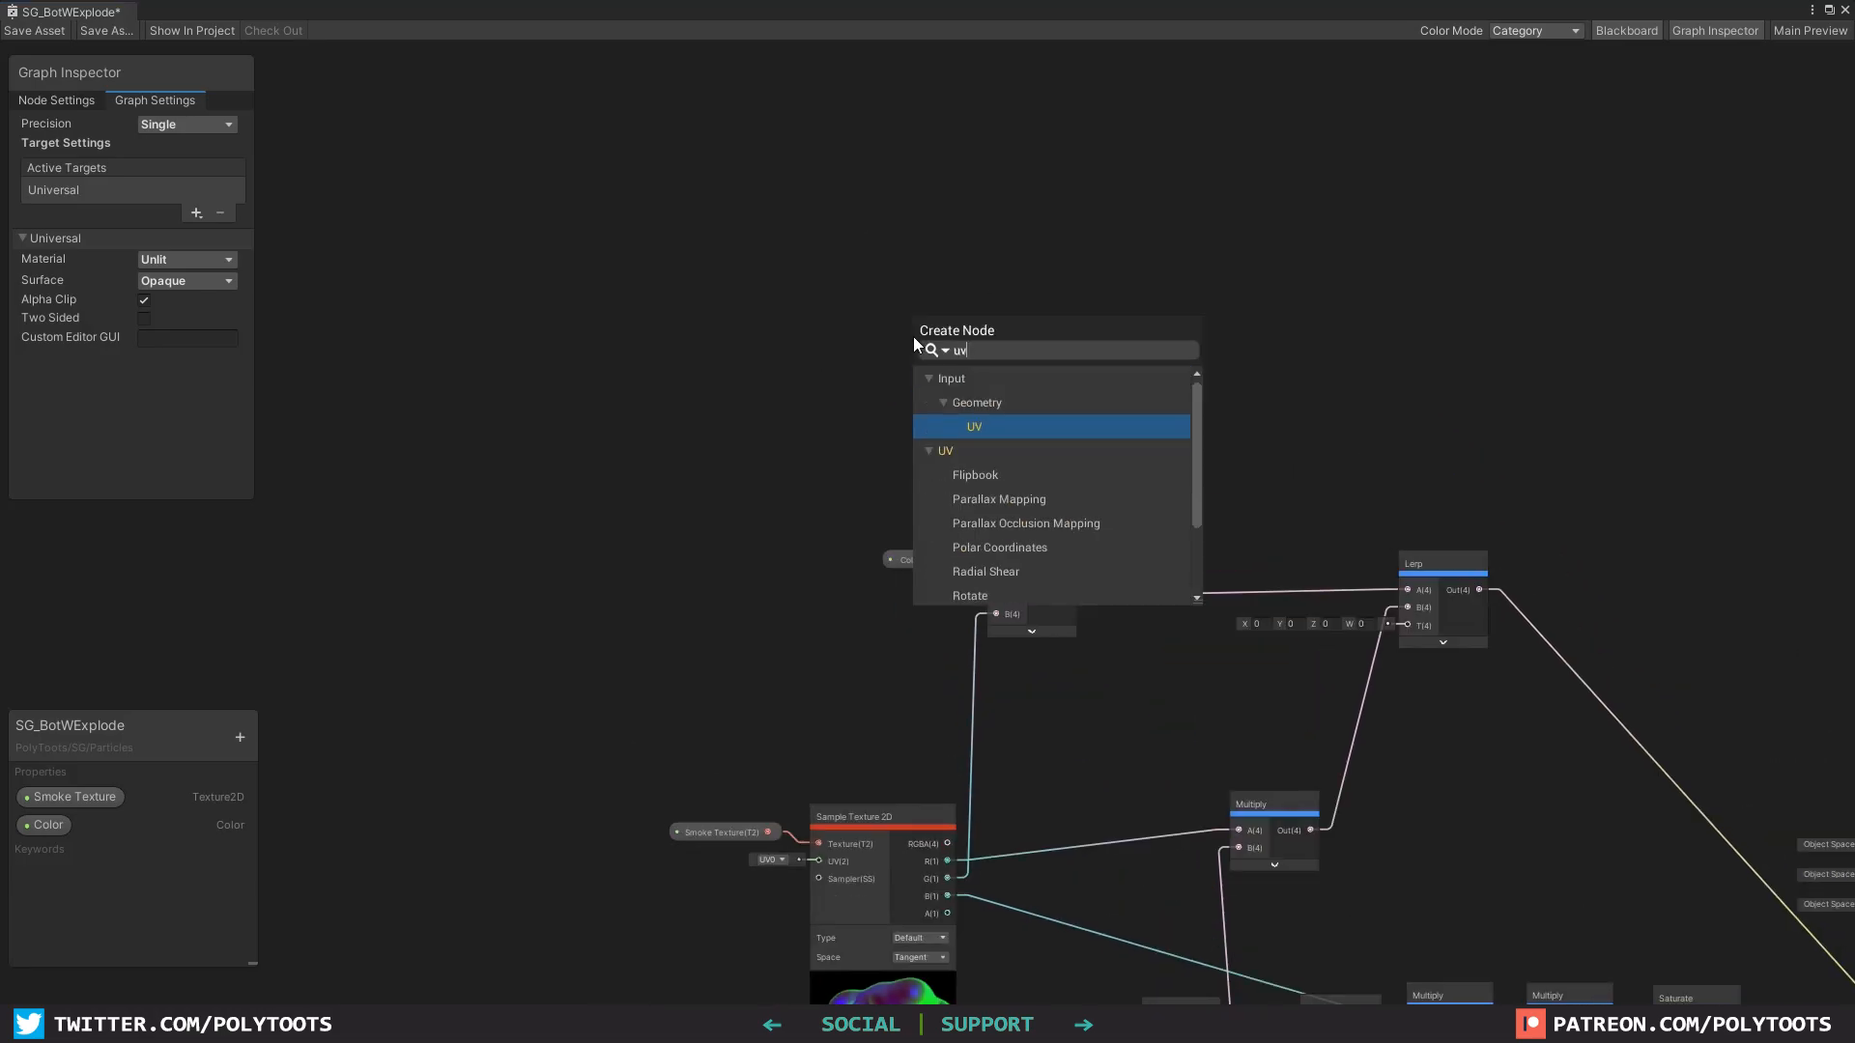
pyautogui.click(996, 425)
pyautogui.press('space')
pyautogui.write('split')
pyautogui.press('Return')
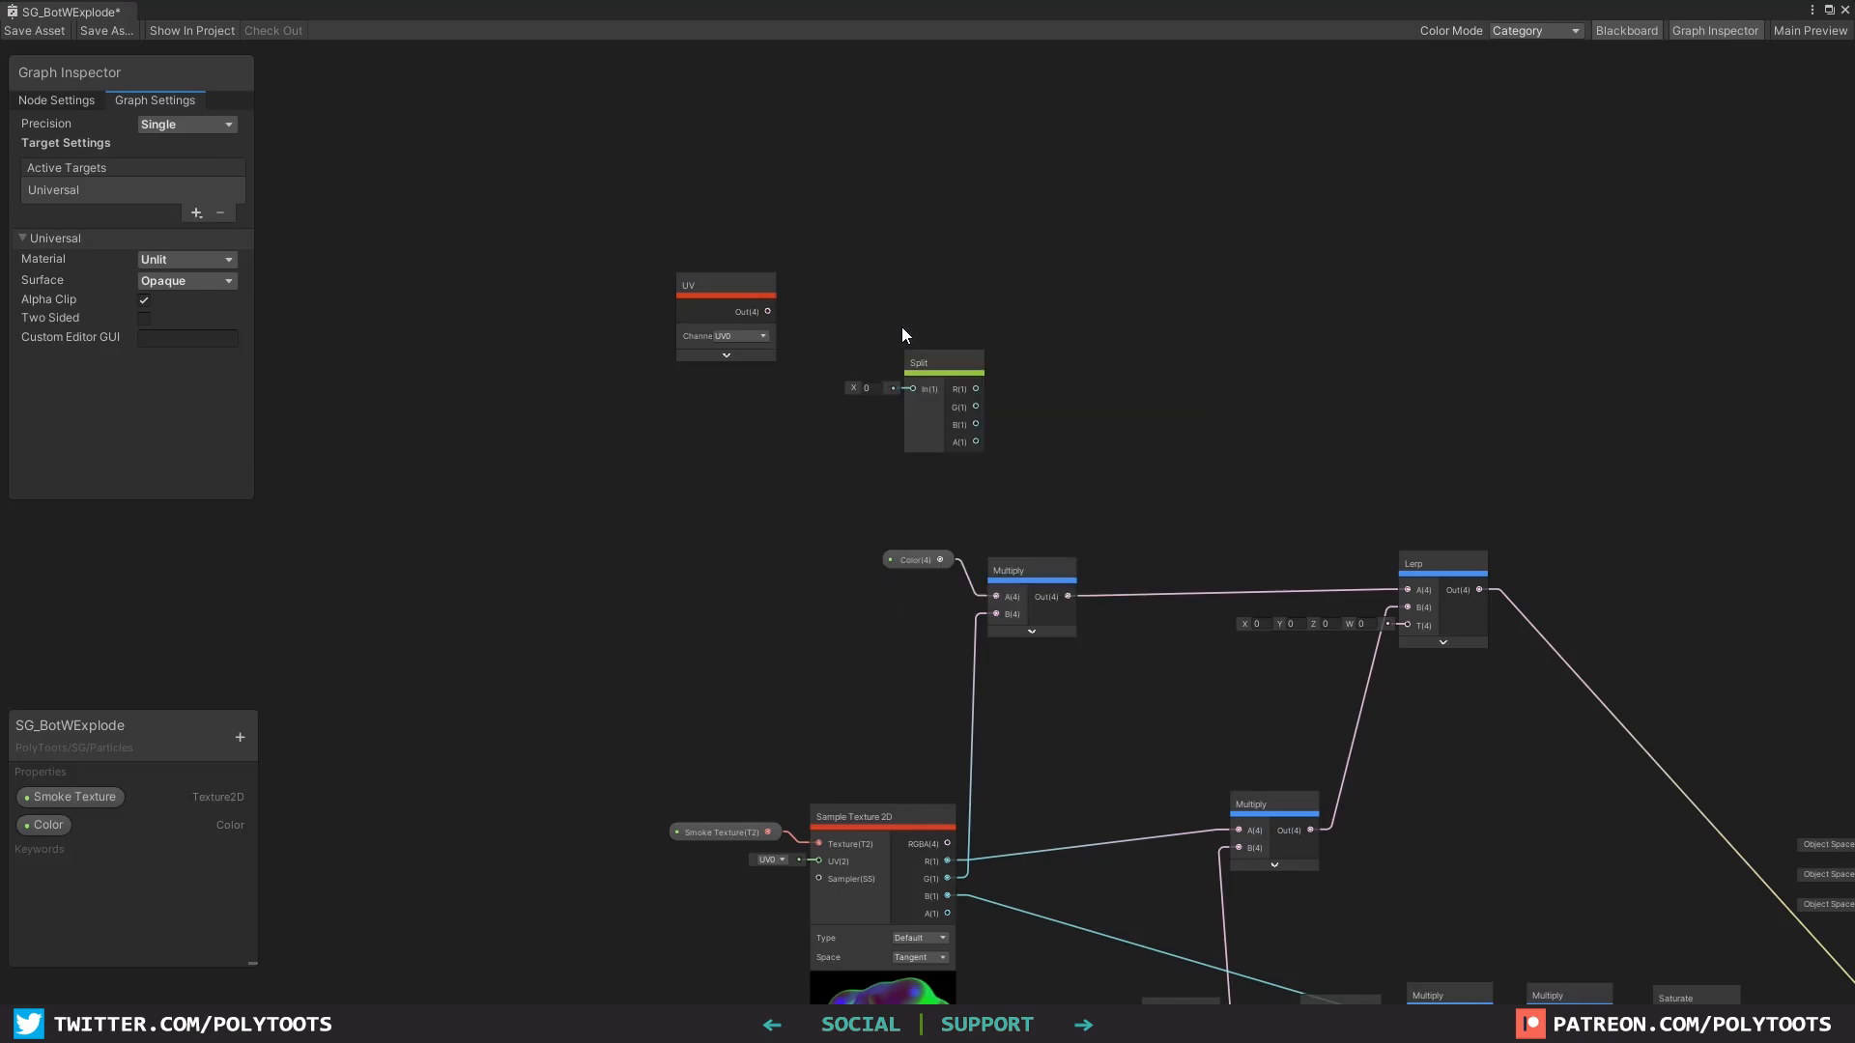
pyautogui.moveTo(945, 354); pyautogui.dragTo(840, 283)
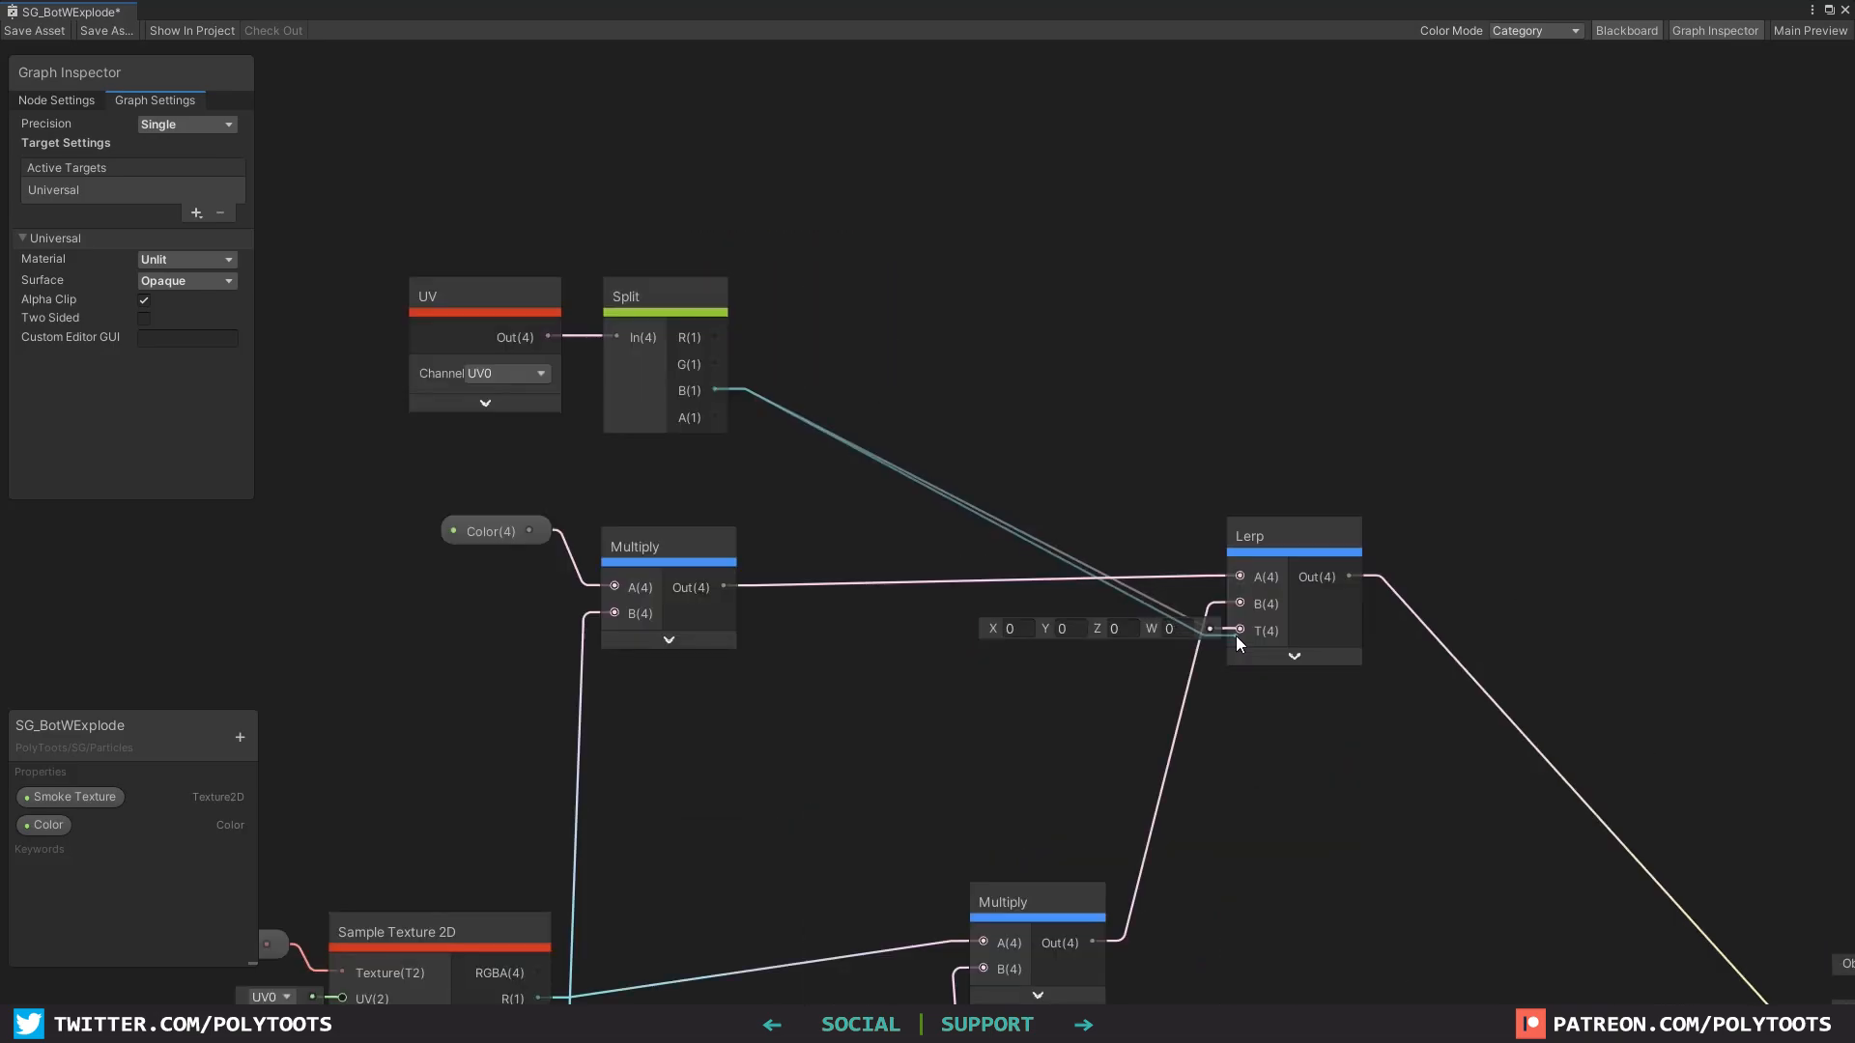
# Step: Connect the UV output to the Split node and its B output to the Lerp's T input, and save the asset
pyautogui.moveTo(1236, 635); pyautogui.dragTo(1239, 630)
pyautogui.moveTo(903, 378); pyautogui.dragTo(921, 377, button='middle')
pyautogui.click(56, 35)
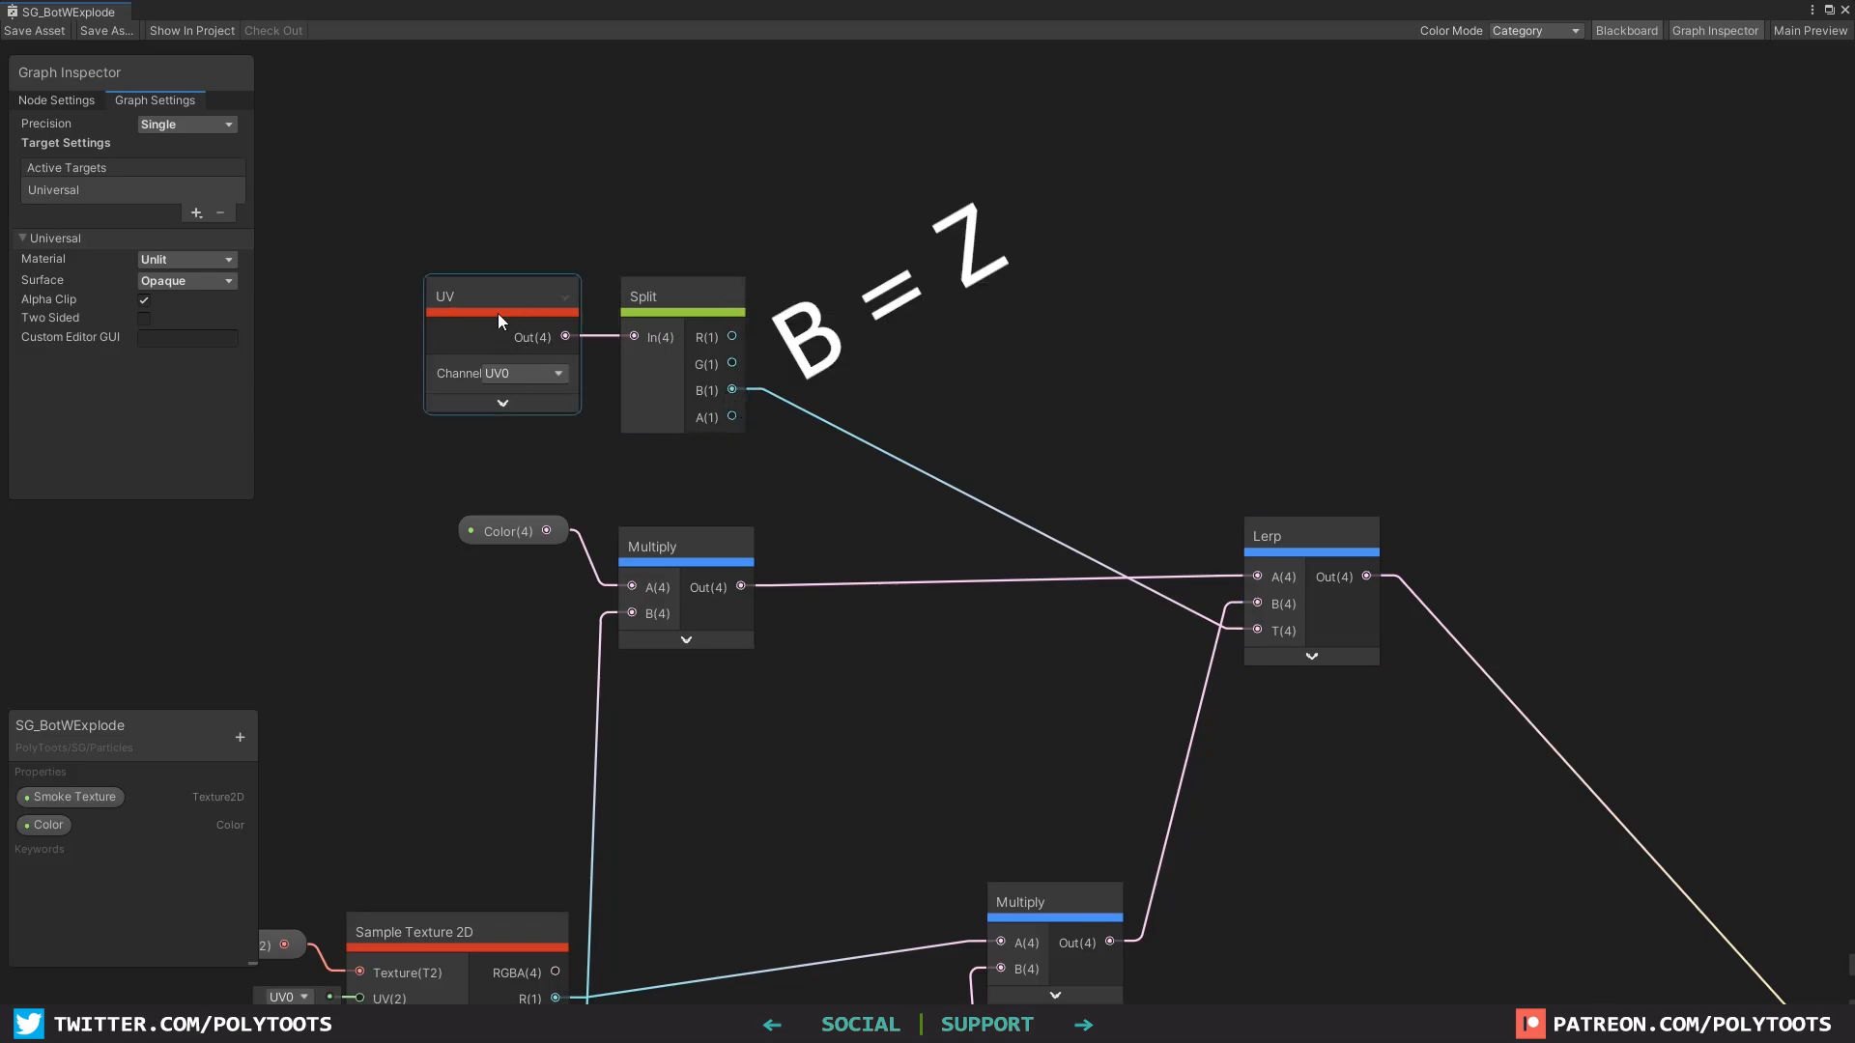
# Step: Restore the maximized graph window and dock it above the Scene view
pyautogui.click(1828, 11)
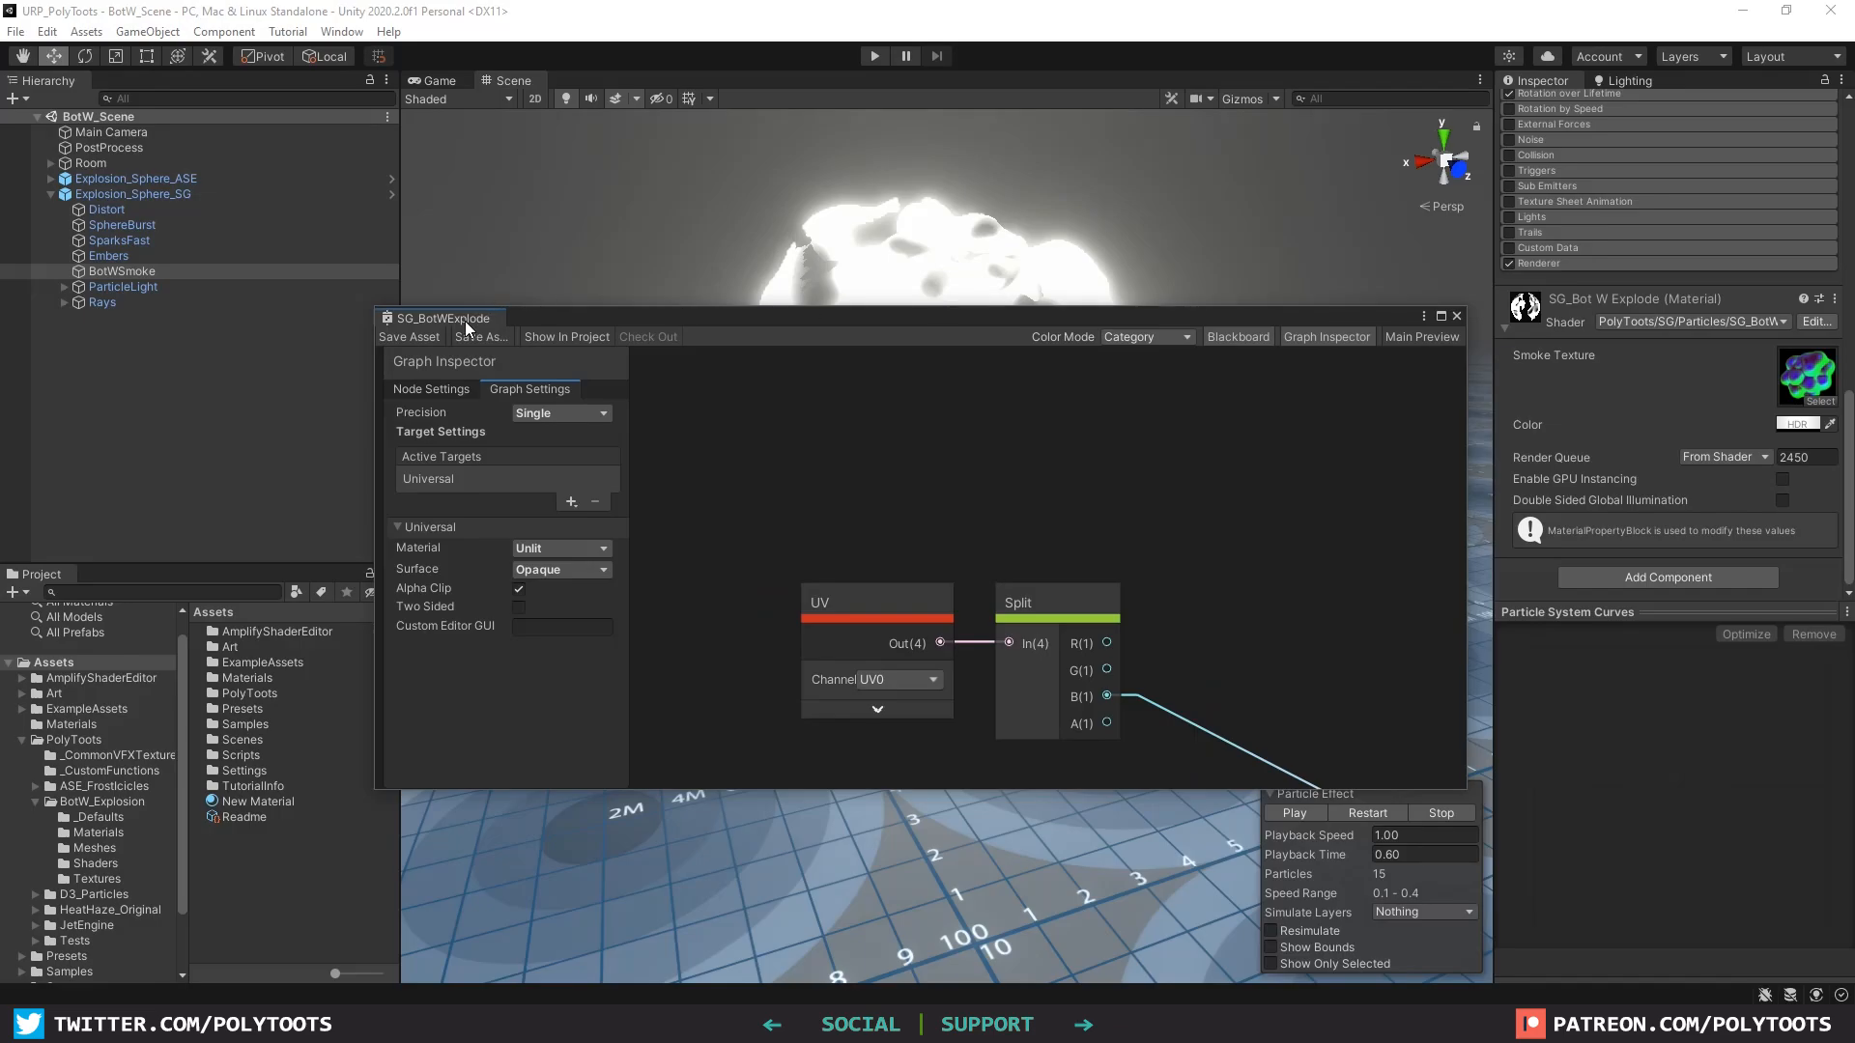
pyautogui.moveTo(466, 321); pyautogui.dragTo(582, 180)
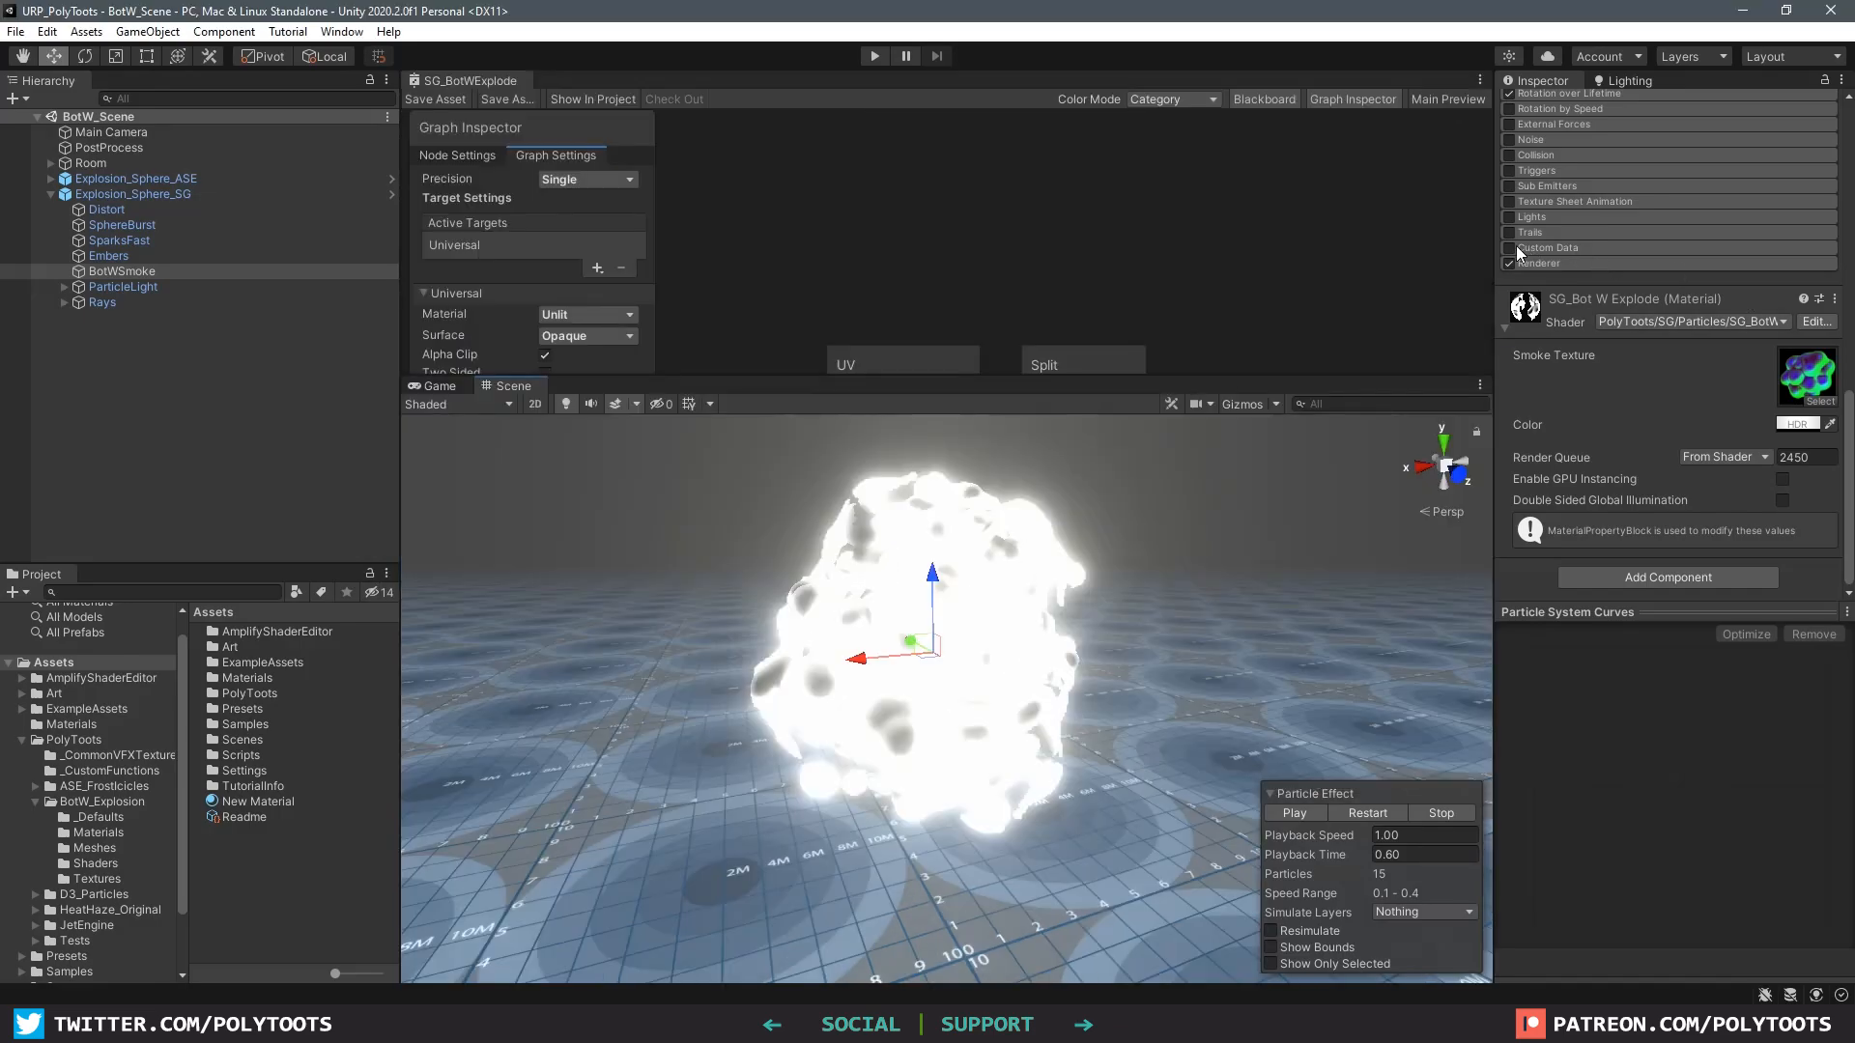
# Step: Add Custom1.x to the custom vertex streams in BotWSmoke's Renderer module
pyautogui.click(1574, 265)
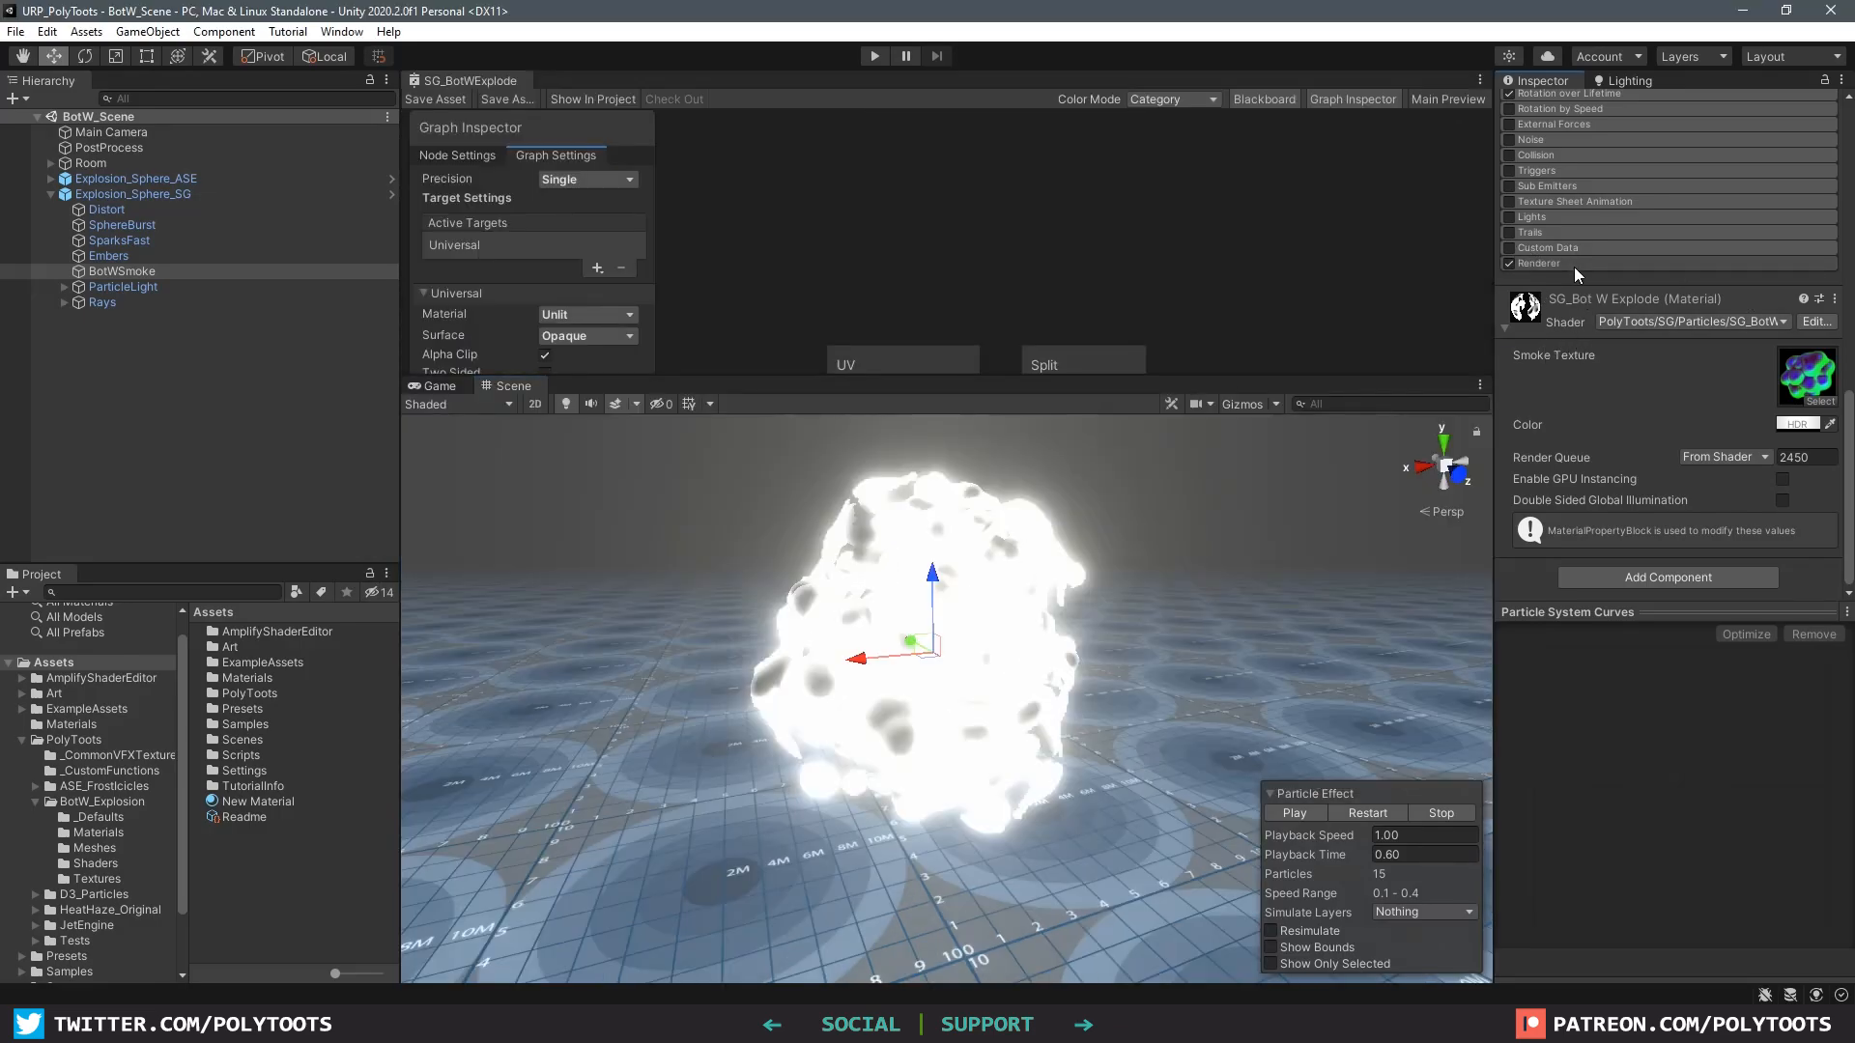
pyautogui.scroll(-3, 1608, 405)
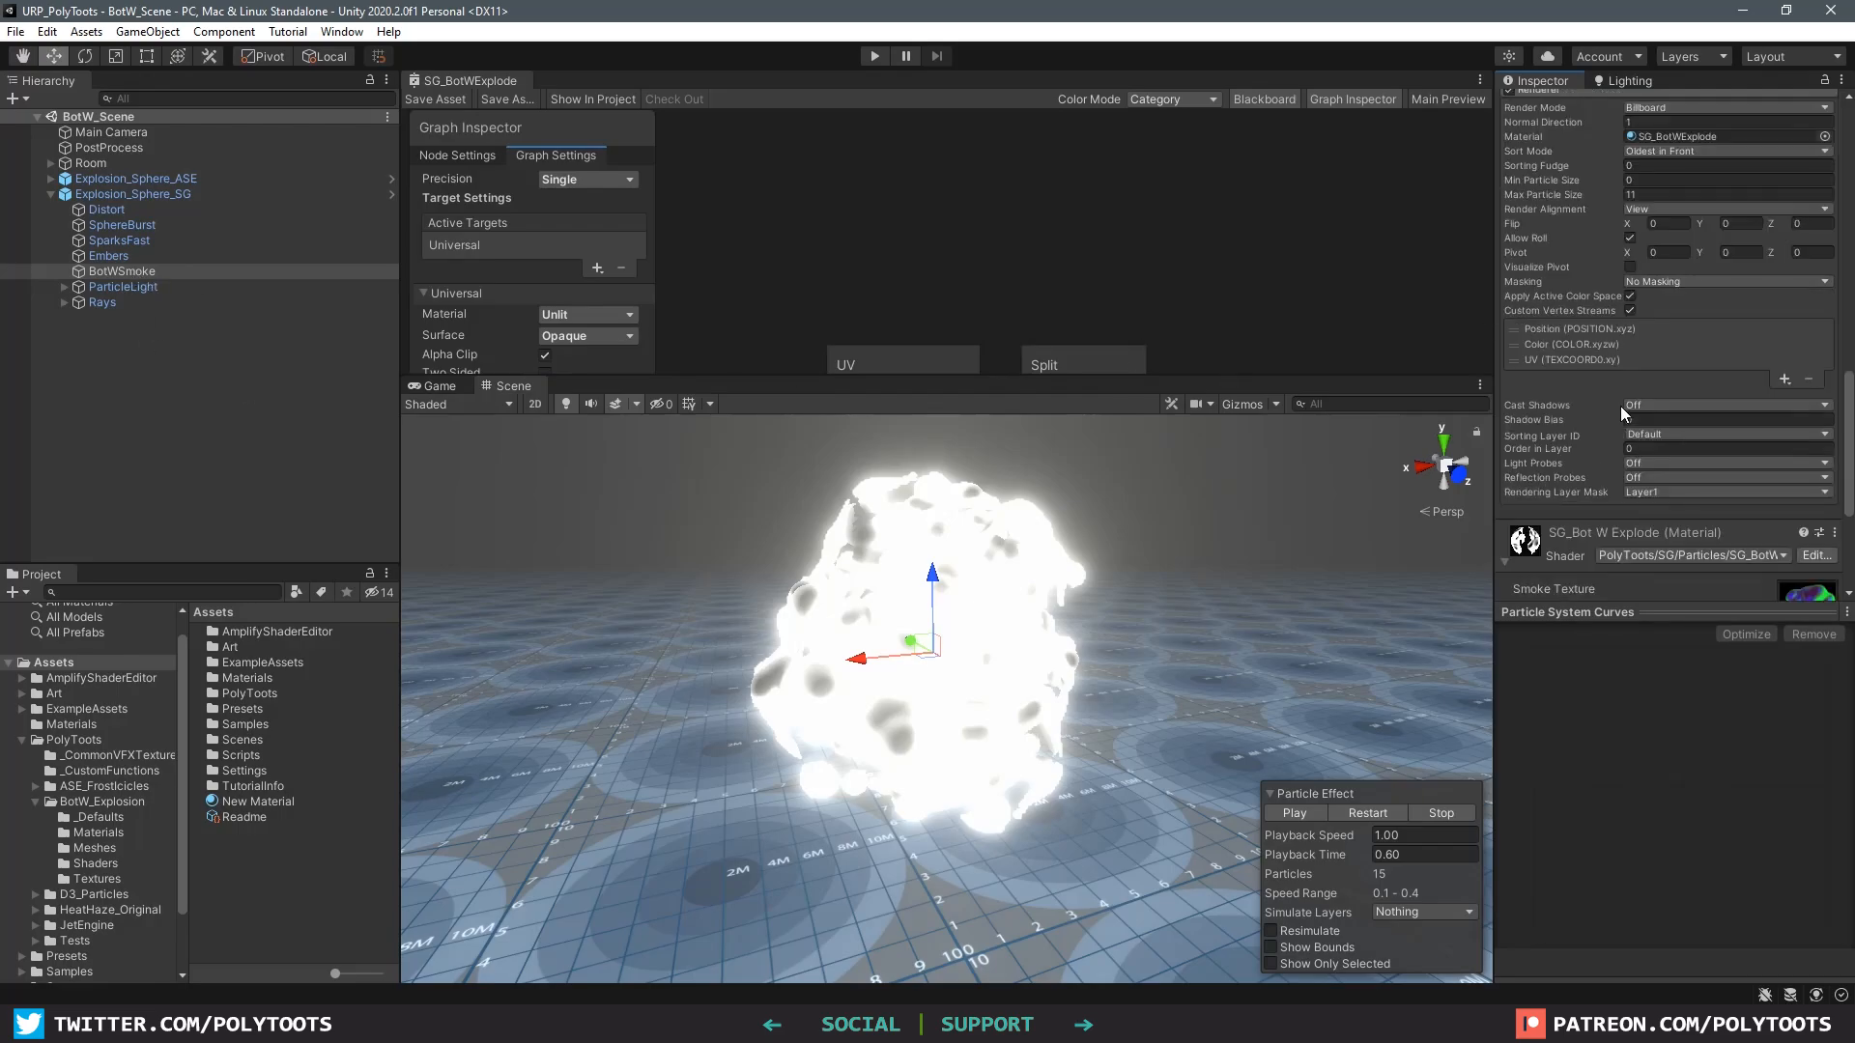
pyautogui.click(1630, 311)
pyautogui.click(1783, 379)
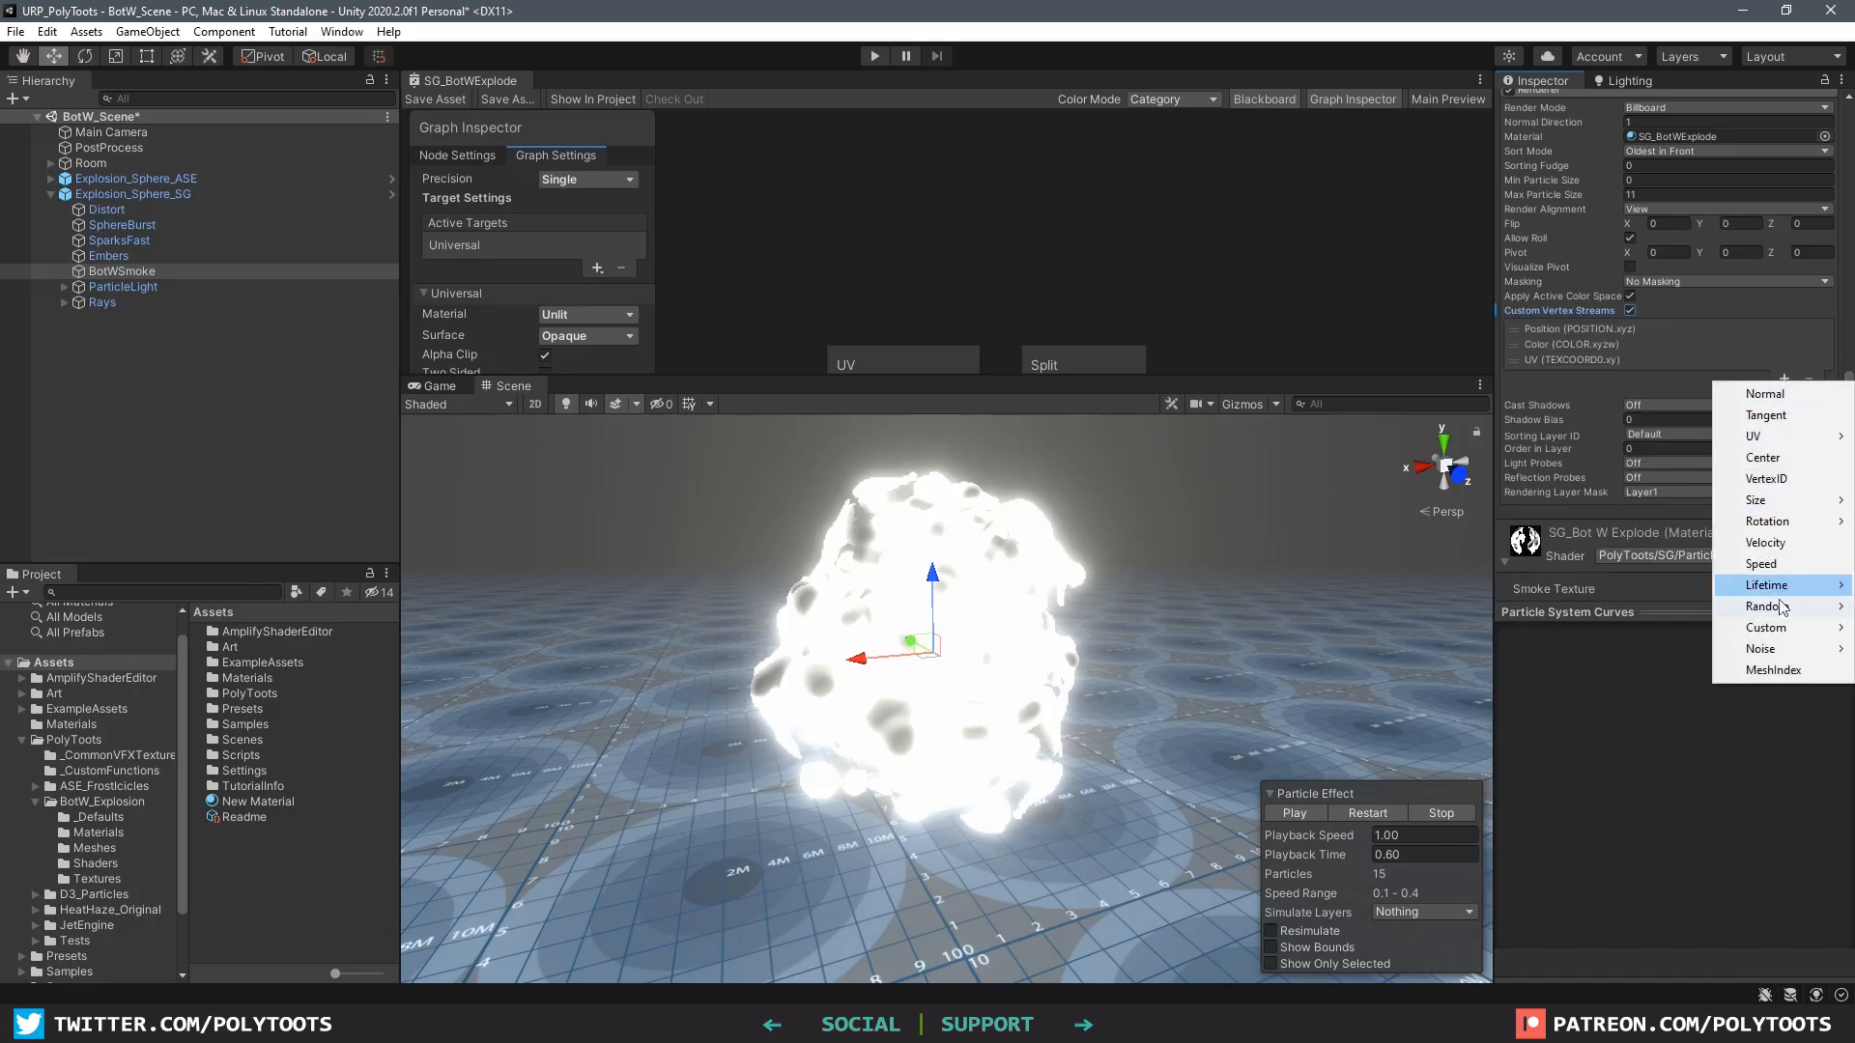
pyautogui.moveTo(1784, 629)
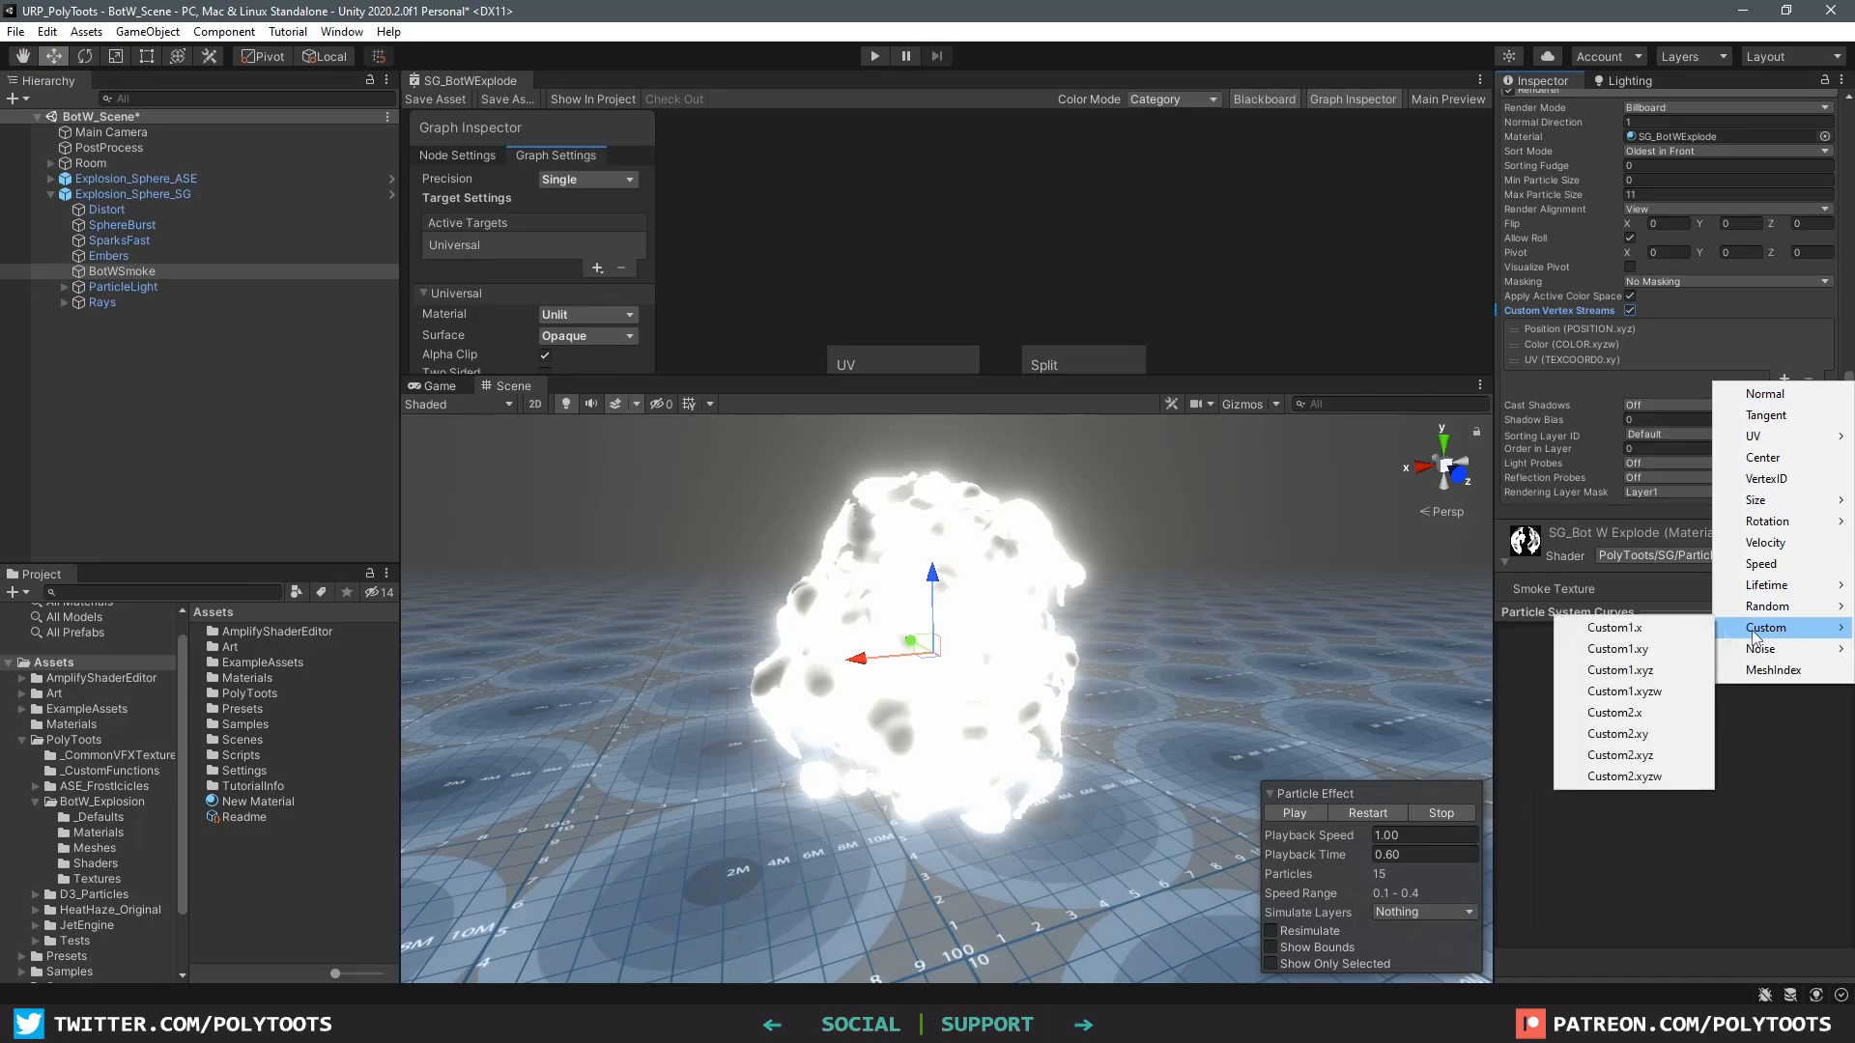
pyautogui.click(1639, 639)
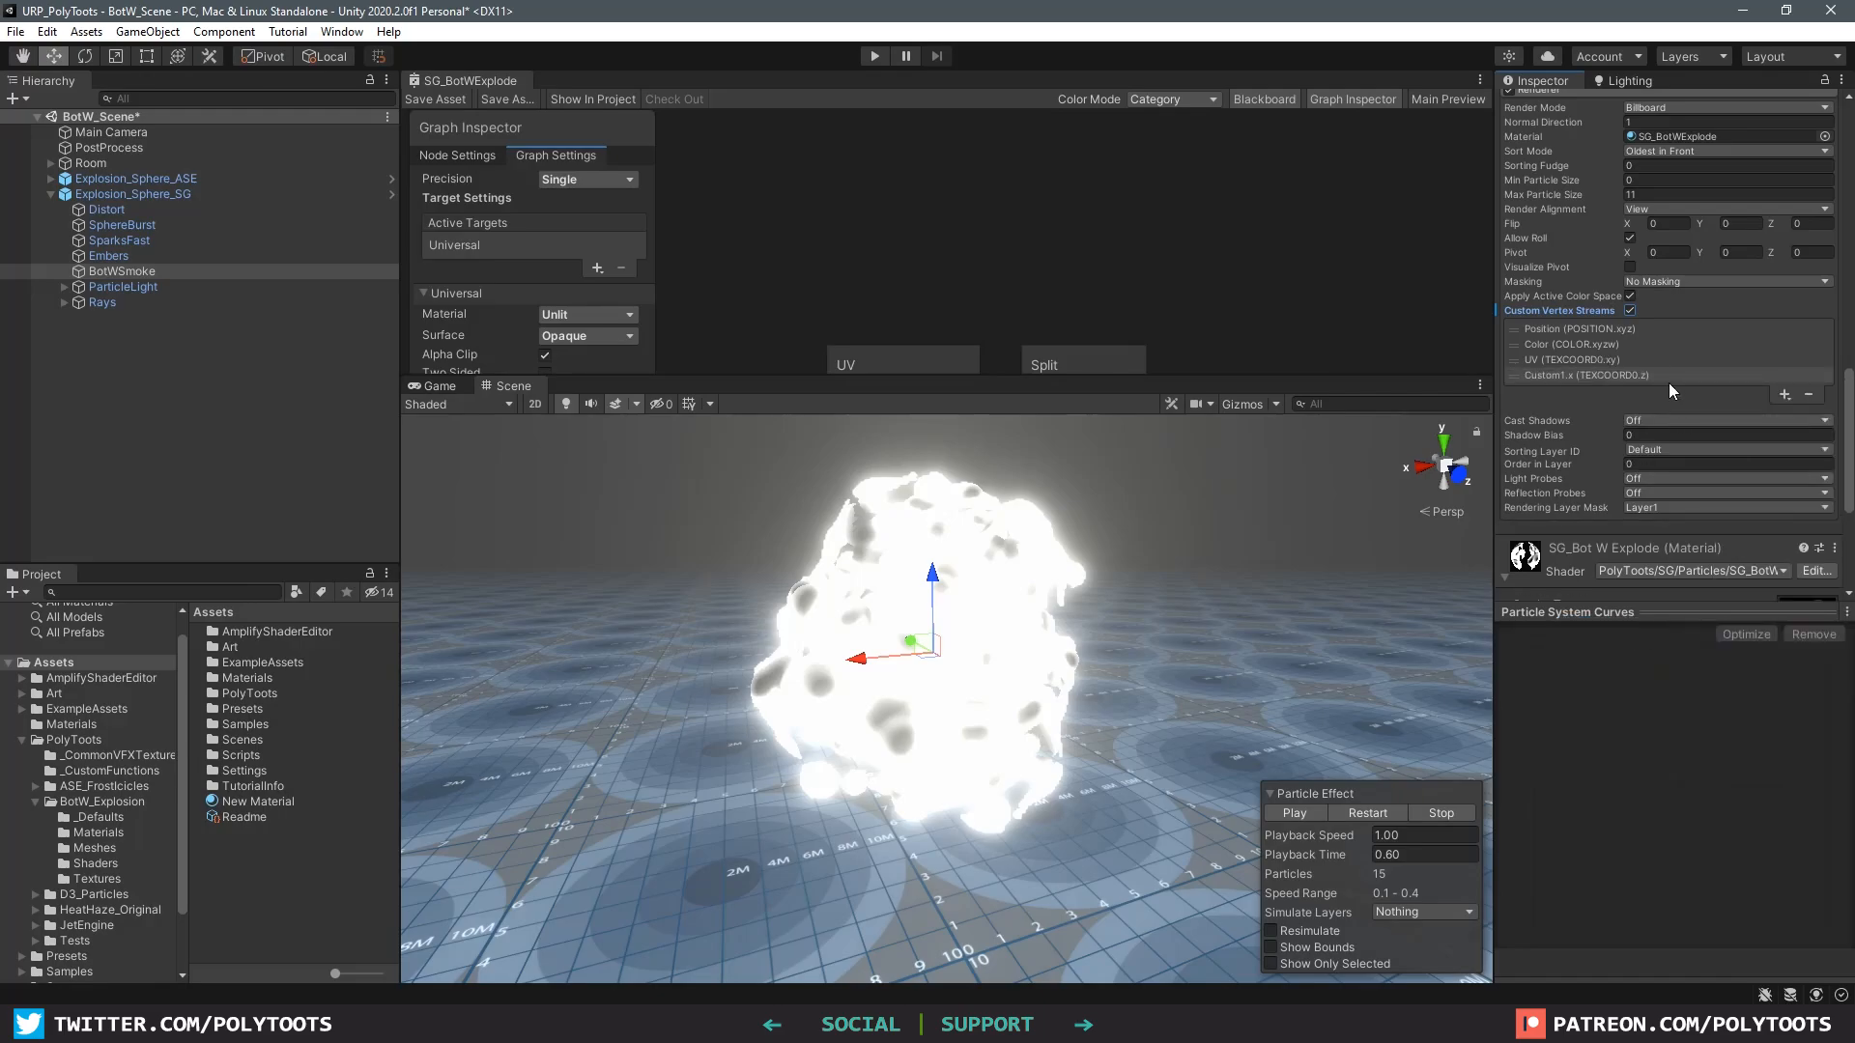
# Step: Enable BotWSmoke's Custom Data module, try 4 components for the Custom1 vector, and set the number of components back to 1
pyautogui.scroll(5, 1697, 377)
pyautogui.click(1509, 422)
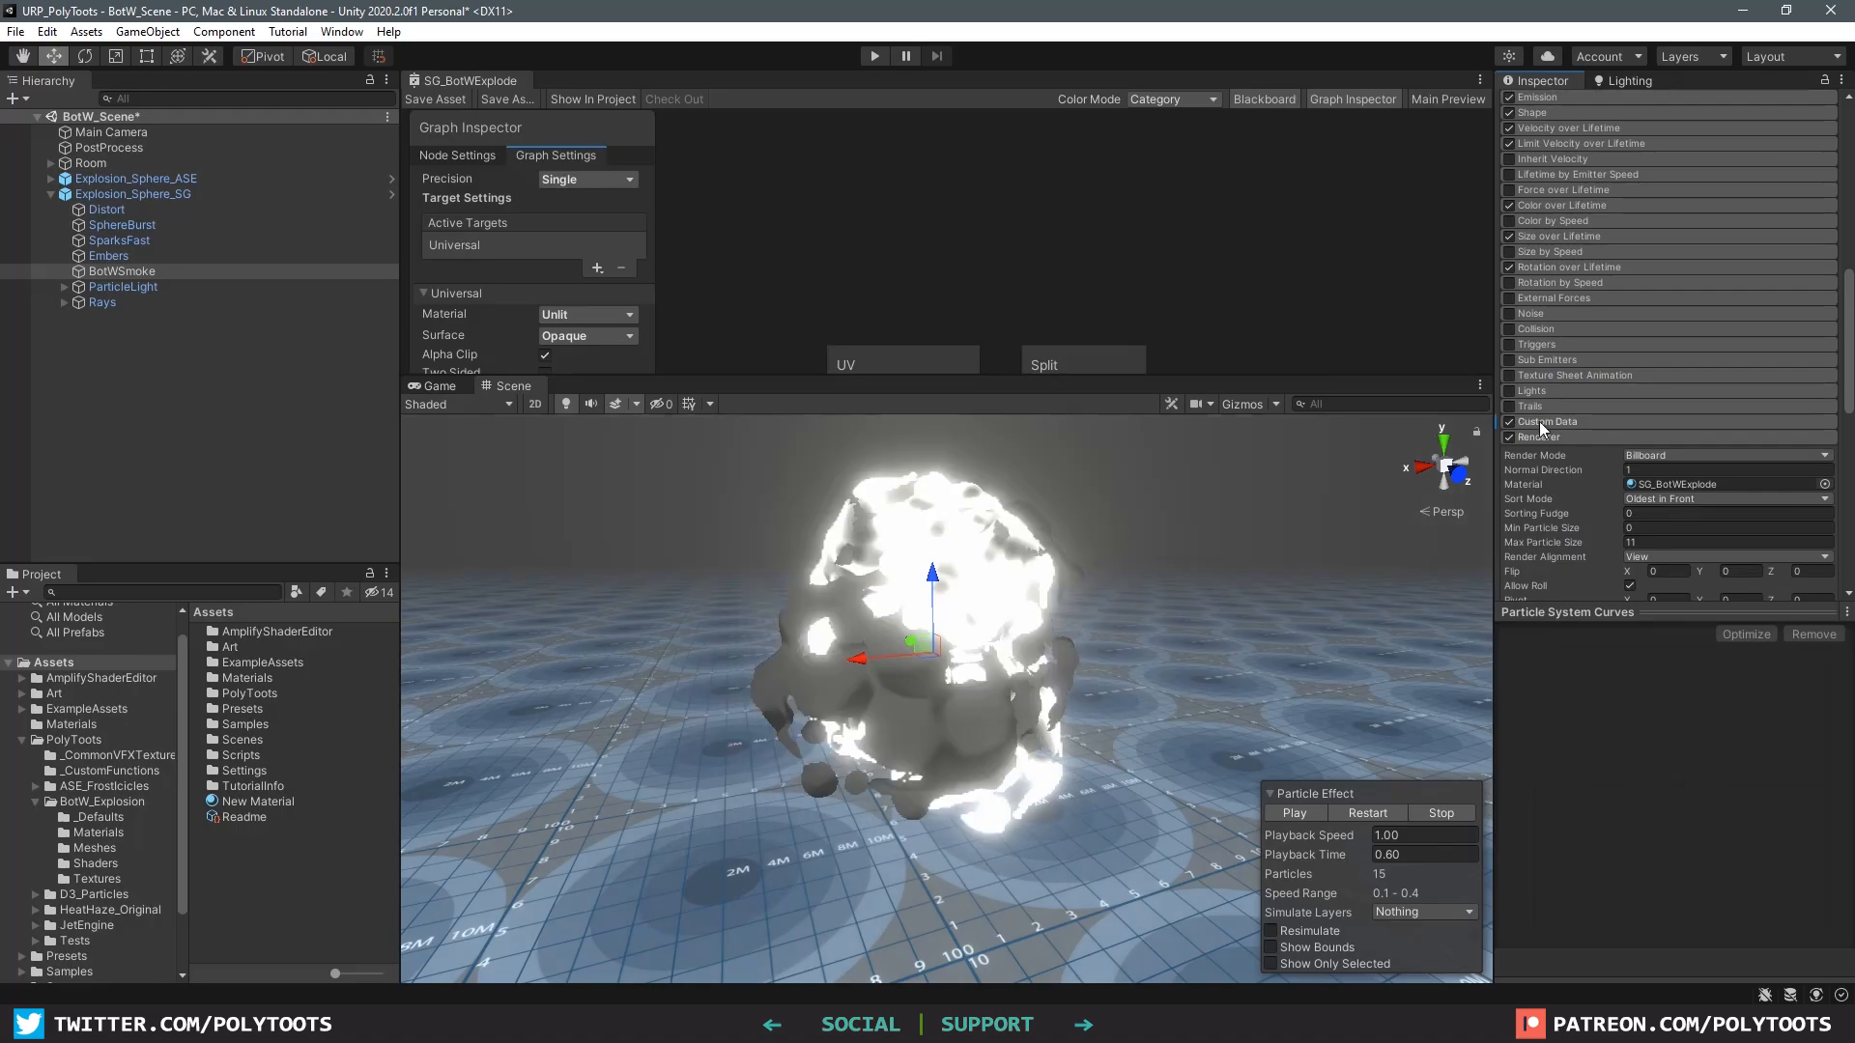
pyautogui.click(1546, 422)
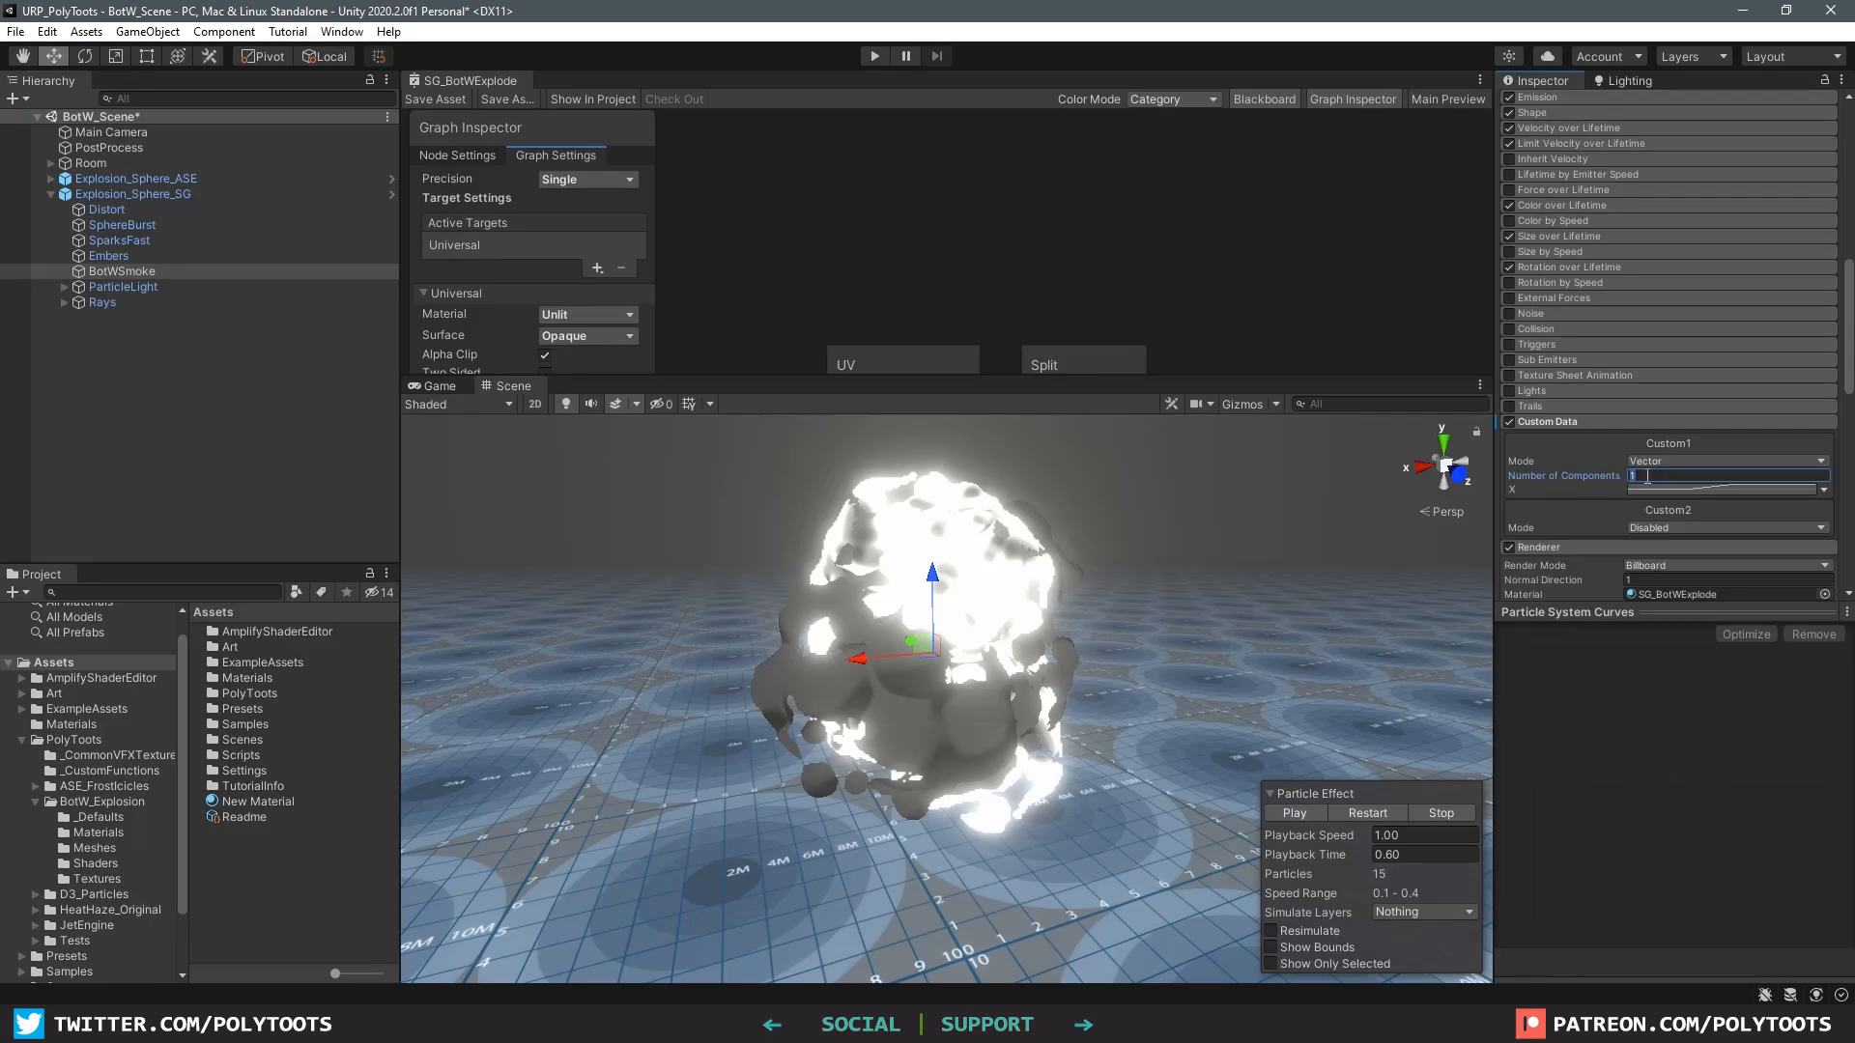
pyautogui.write('4')
pyautogui.press('Return')
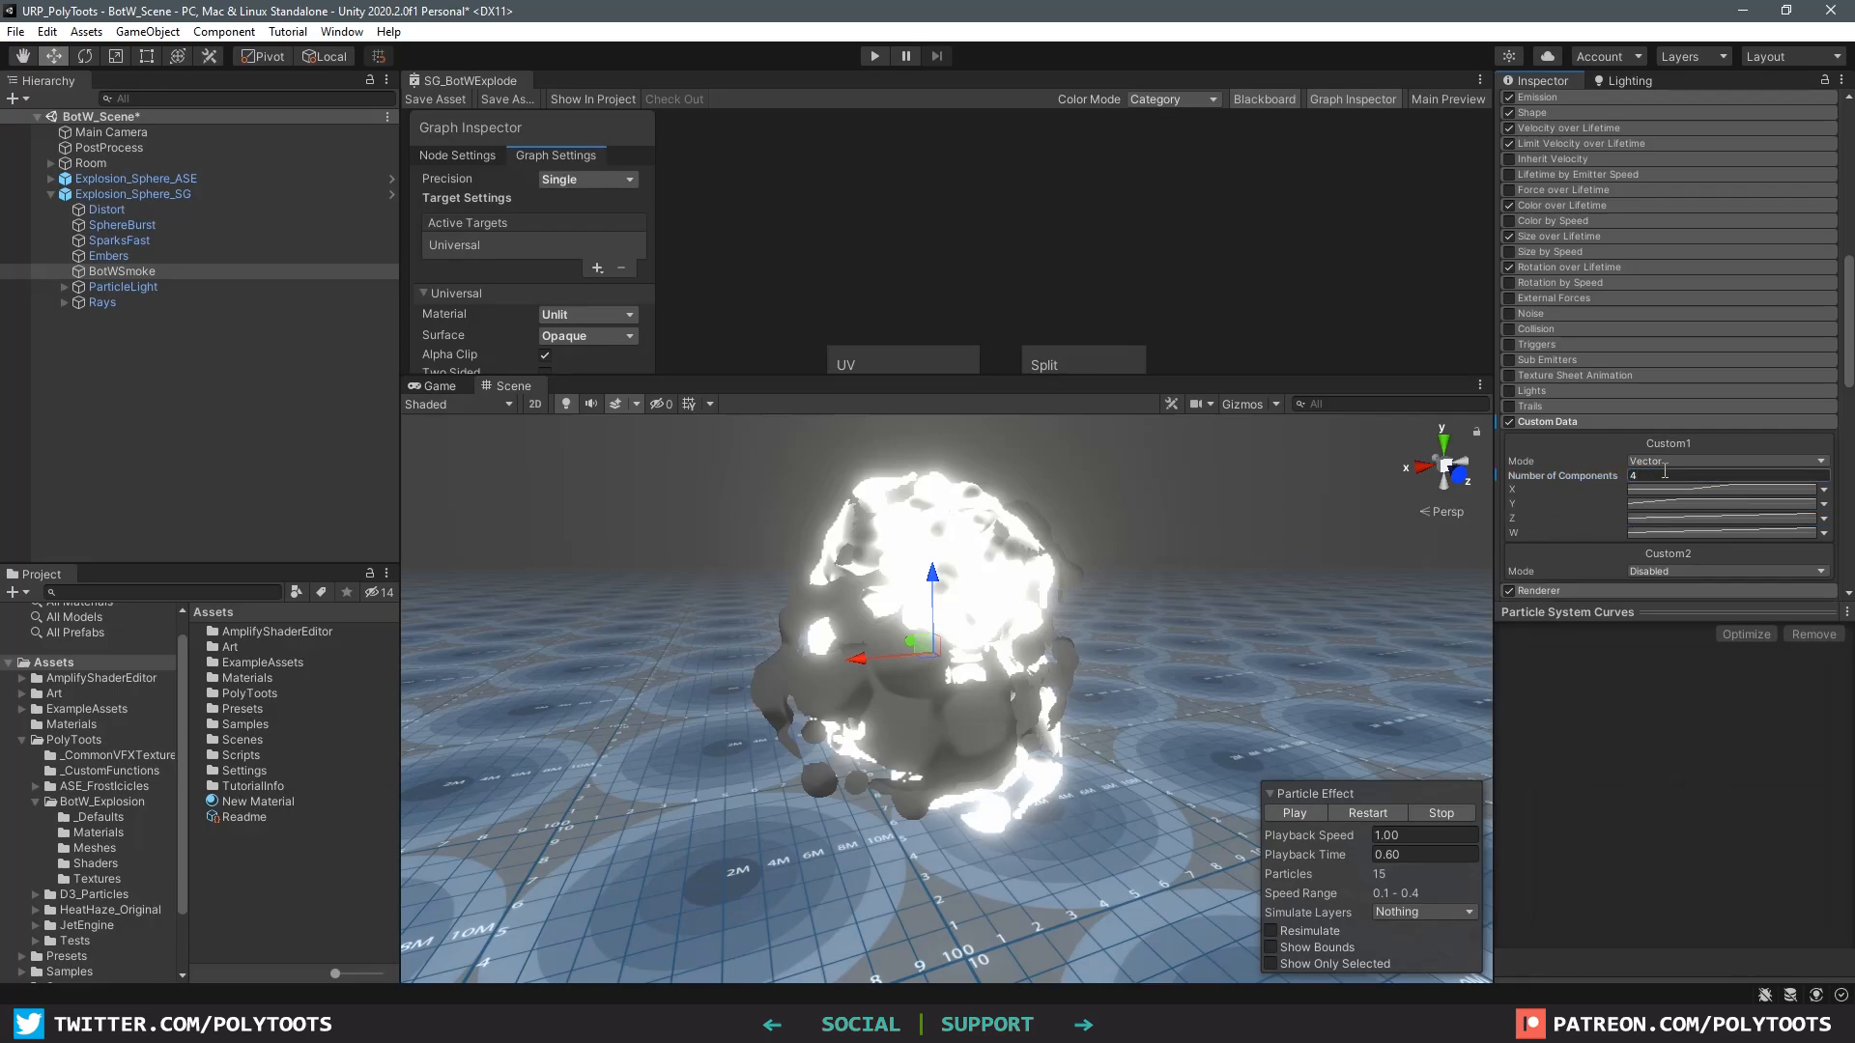
pyautogui.write('1')
pyautogui.press('Return')
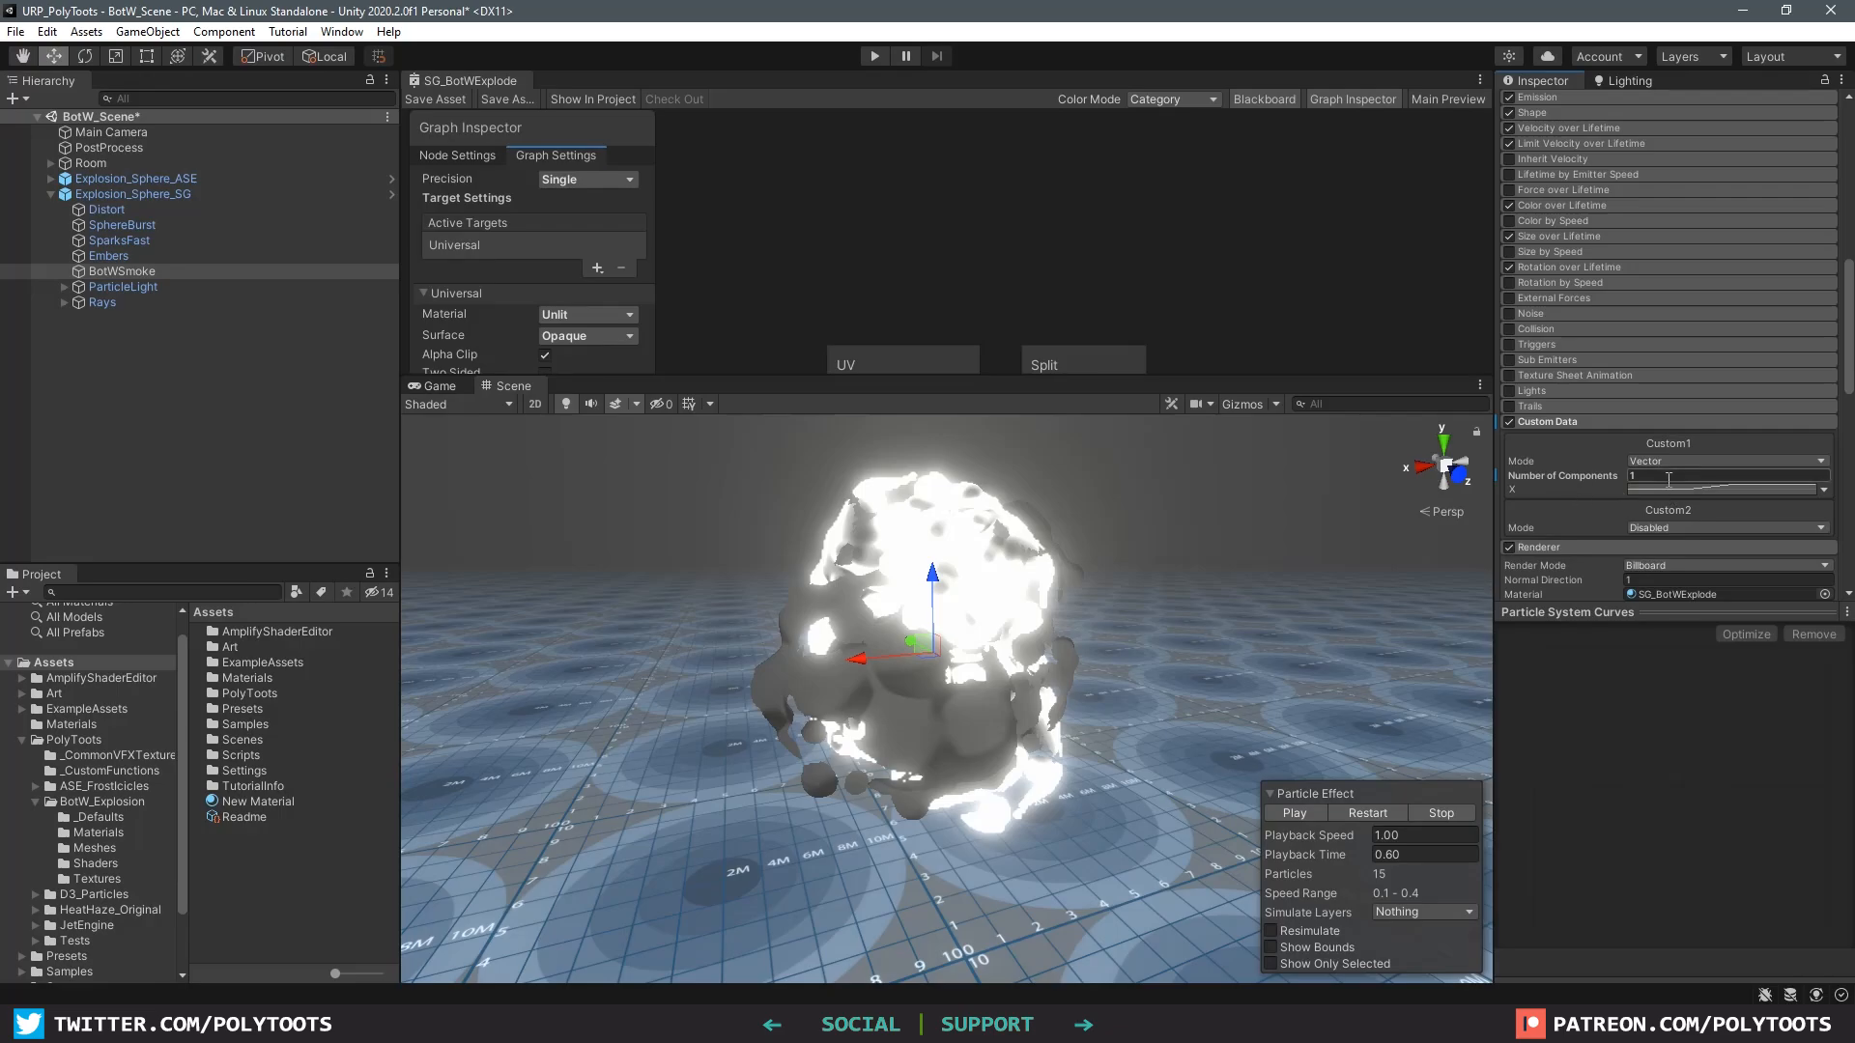
# Step: Enlarge the docked graph area and examine the UV node's channel and the Split node's B output
pyautogui.moveTo(969, 283); pyautogui.dragTo(1089, 194, button='middle')
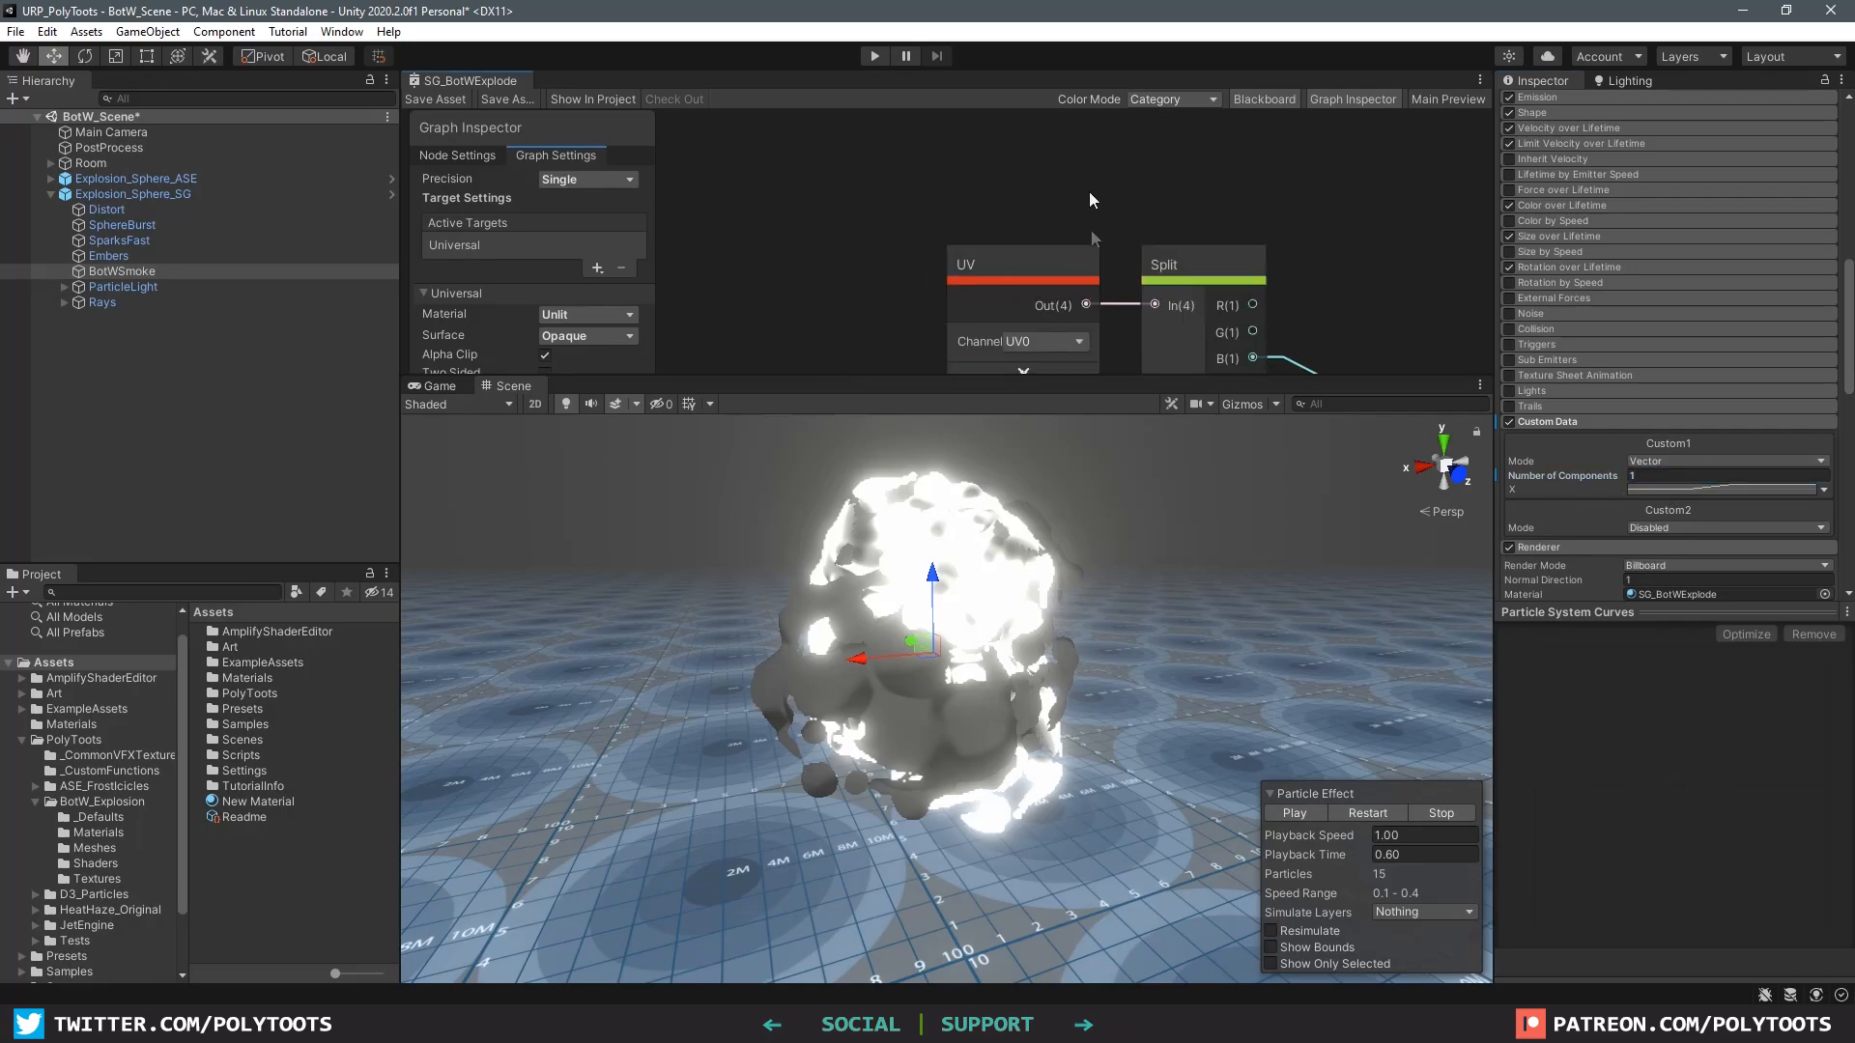
pyautogui.scroll(-2, 1088, 195)
pyautogui.moveTo(1102, 376); pyautogui.dragTo(1121, 301)
pyautogui.moveTo(1247, 304); pyautogui.dragTo(1239, 422)
pyautogui.click(1024, 257)
pyautogui.scroll(2, 1028, 253)
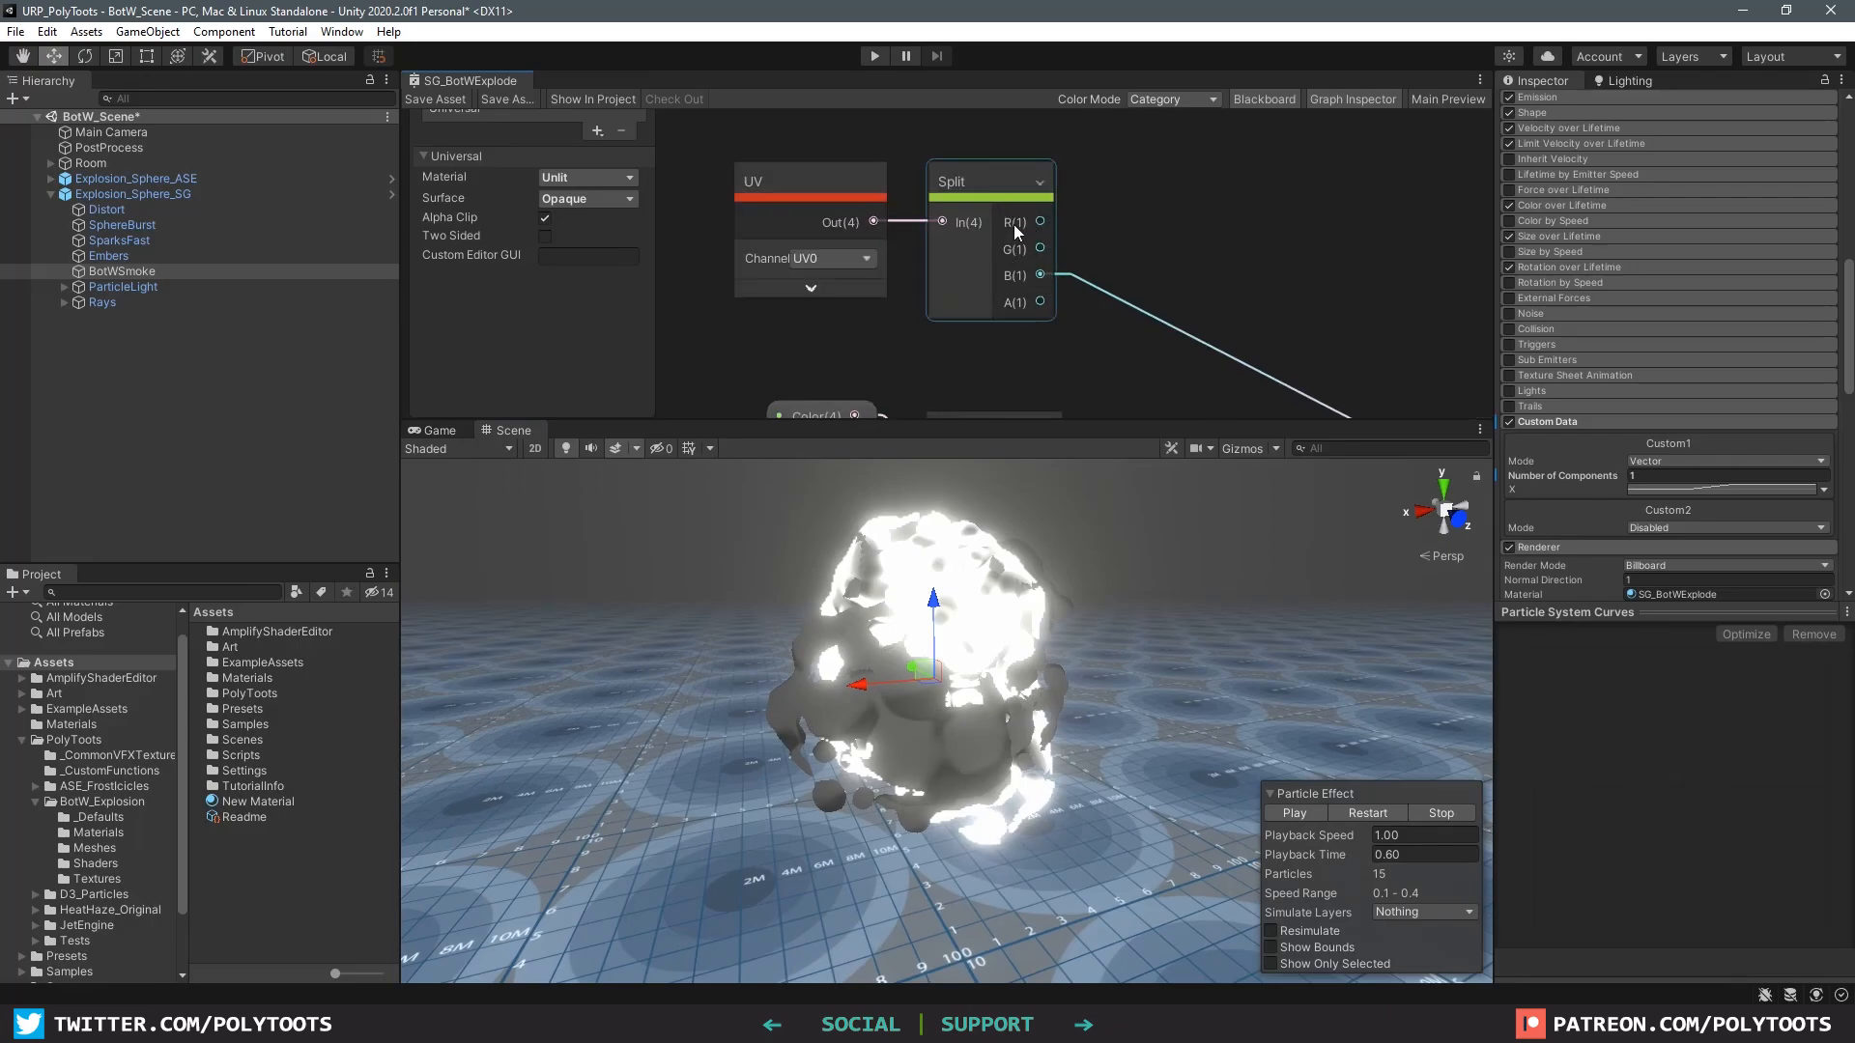
pyautogui.click(1215, 311)
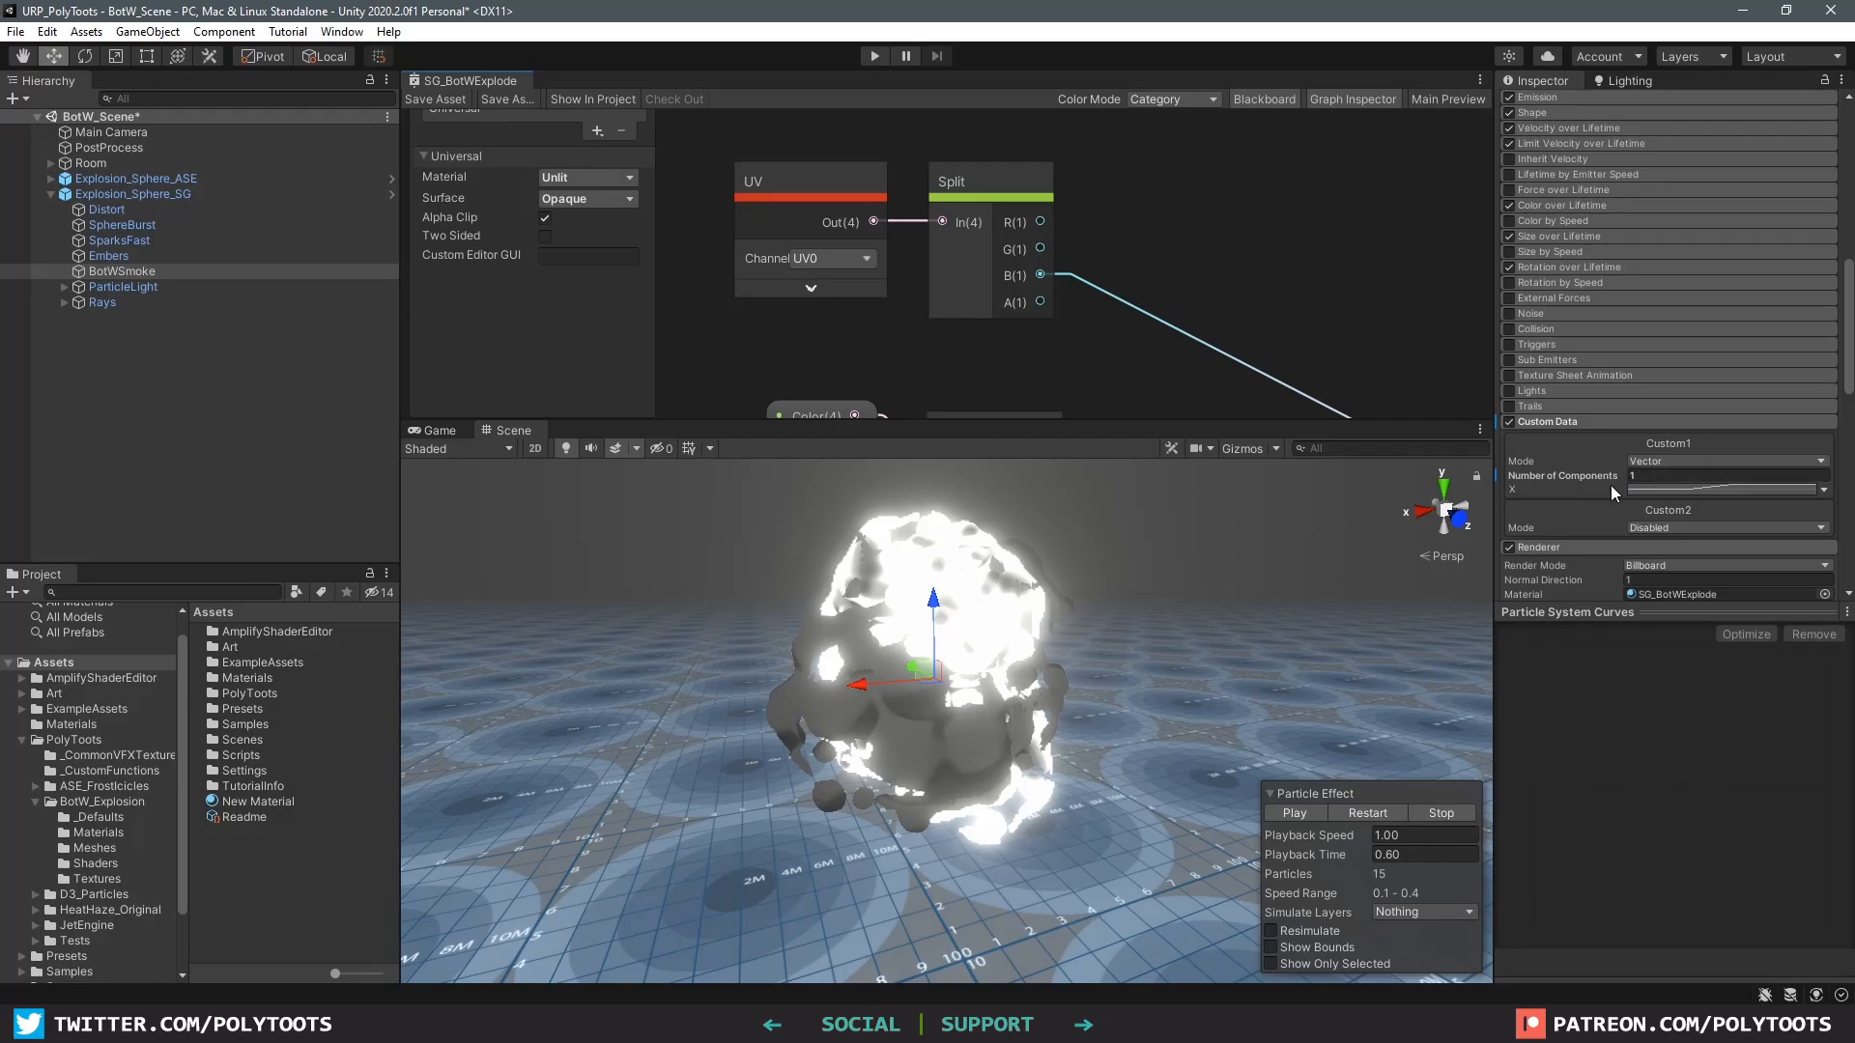
# Step: Open the Custom1 X curve and play the smoke effect to check its glow over the particle lifetime
pyautogui.click(1712, 489)
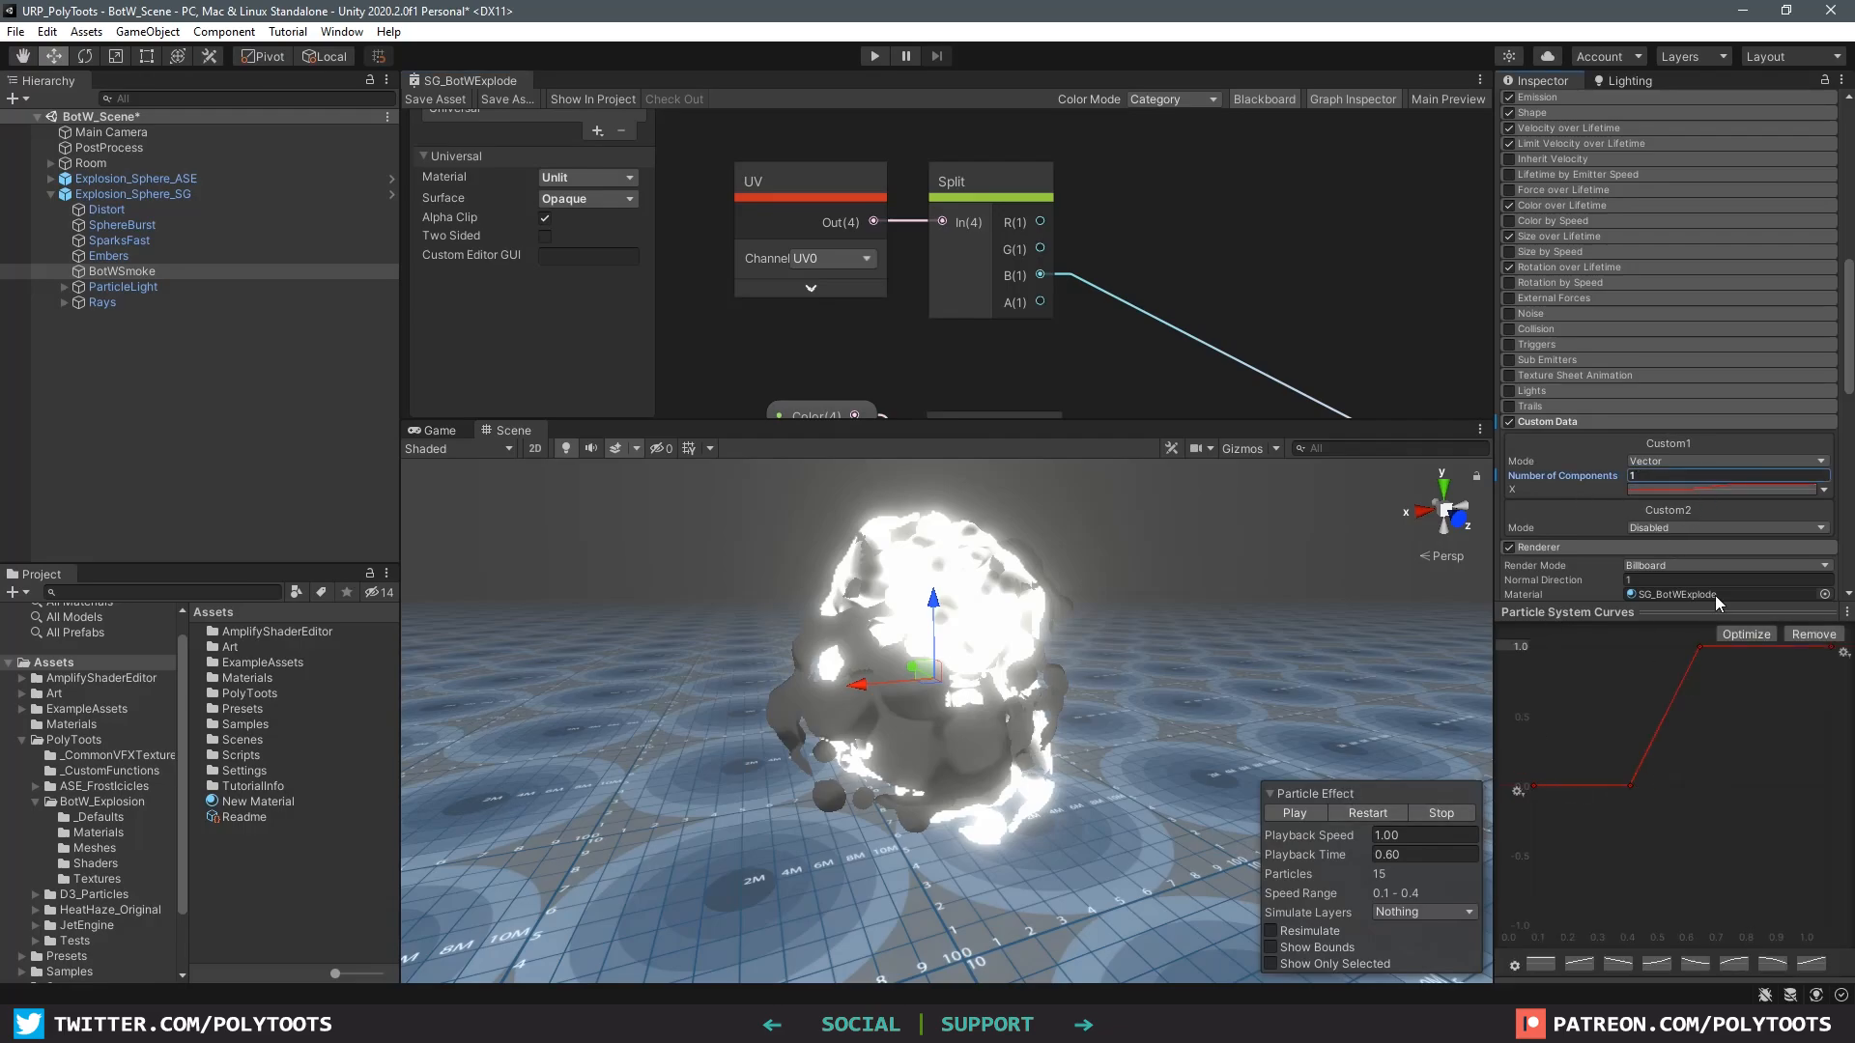
pyautogui.click(1690, 827)
pyautogui.press(',')
pyautogui.scroll(-2, 1099, 655)
pyautogui.moveTo(1100, 655)
pyautogui.mouseDown(button='middle')
pyautogui.moveTo(1061, 659)
pyautogui.moveTo(1156, 572)
pyautogui.moveTo(1111, 633)
pyautogui.mouseUp(button='middle')
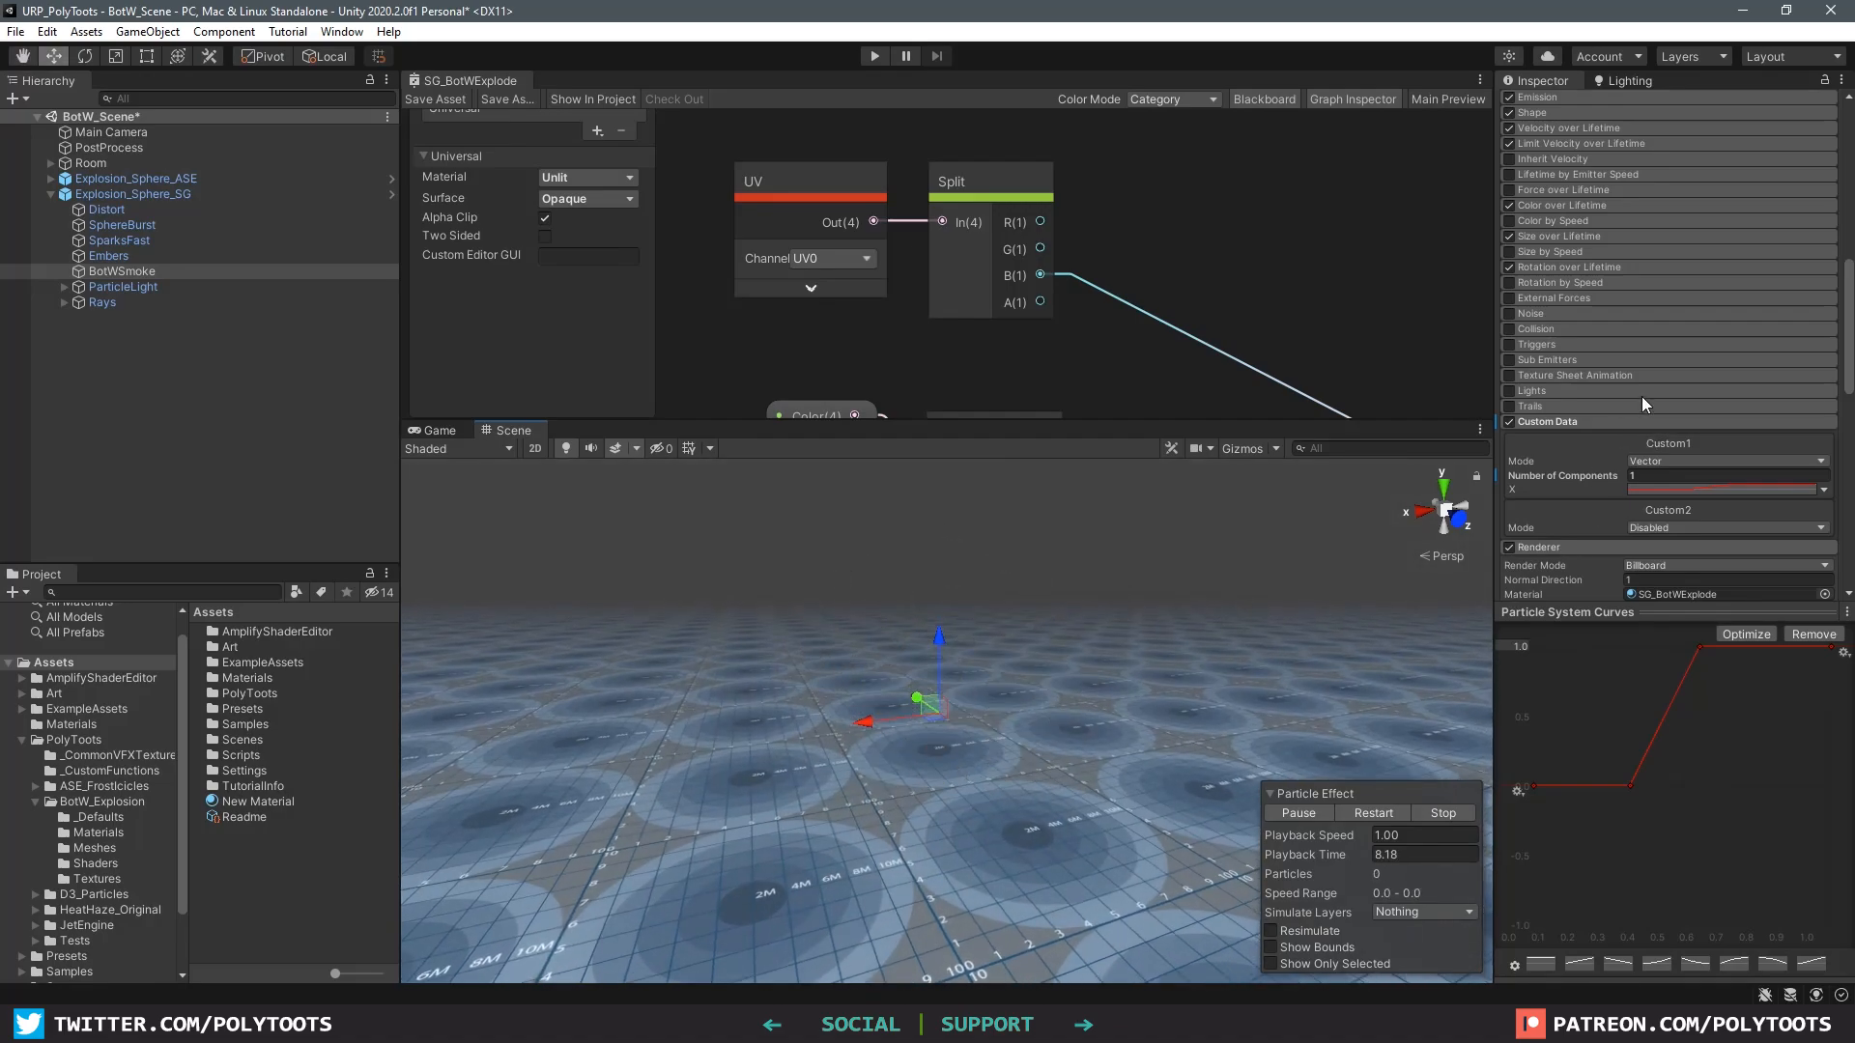
# Step: Try a maximum Start Lifetime of 12 for the BotWSmoke particles and restart the effect
pyautogui.scroll(15, 1645, 309)
pyautogui.scroll(-15, 1638, 336)
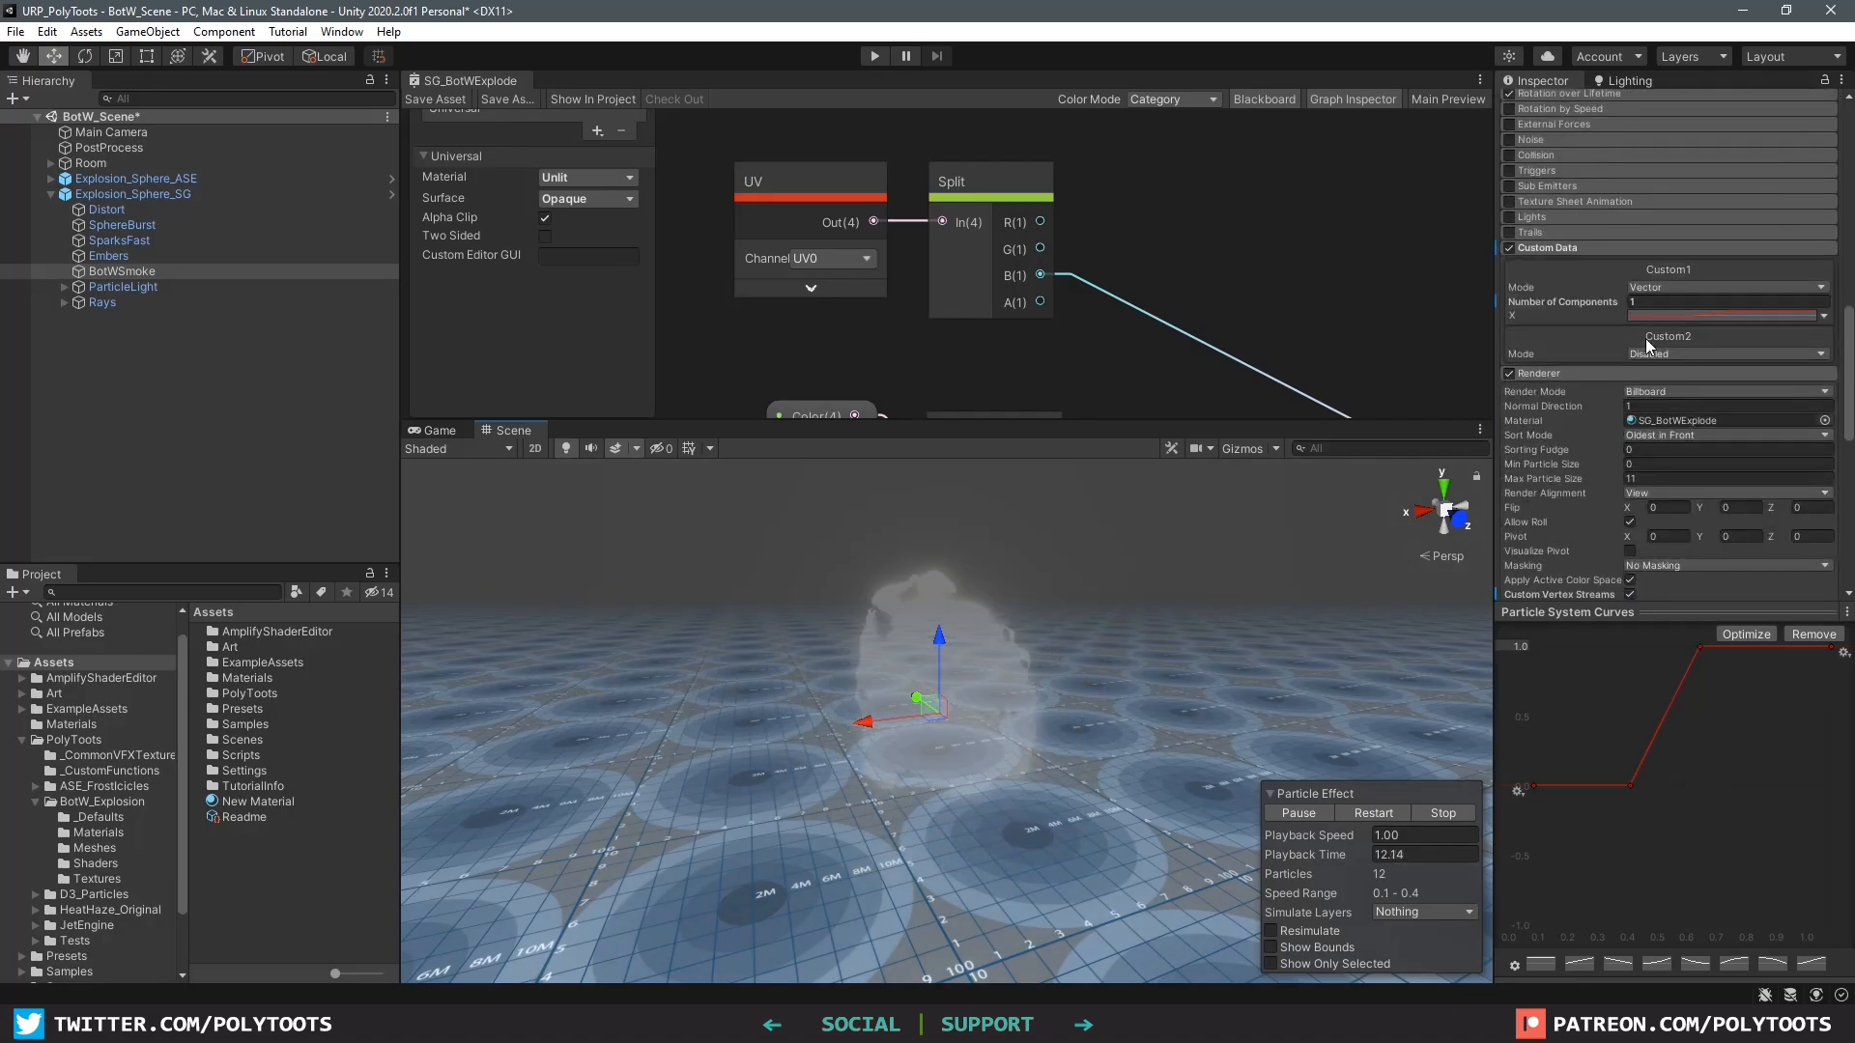
pyautogui.scroll(15, 1647, 352)
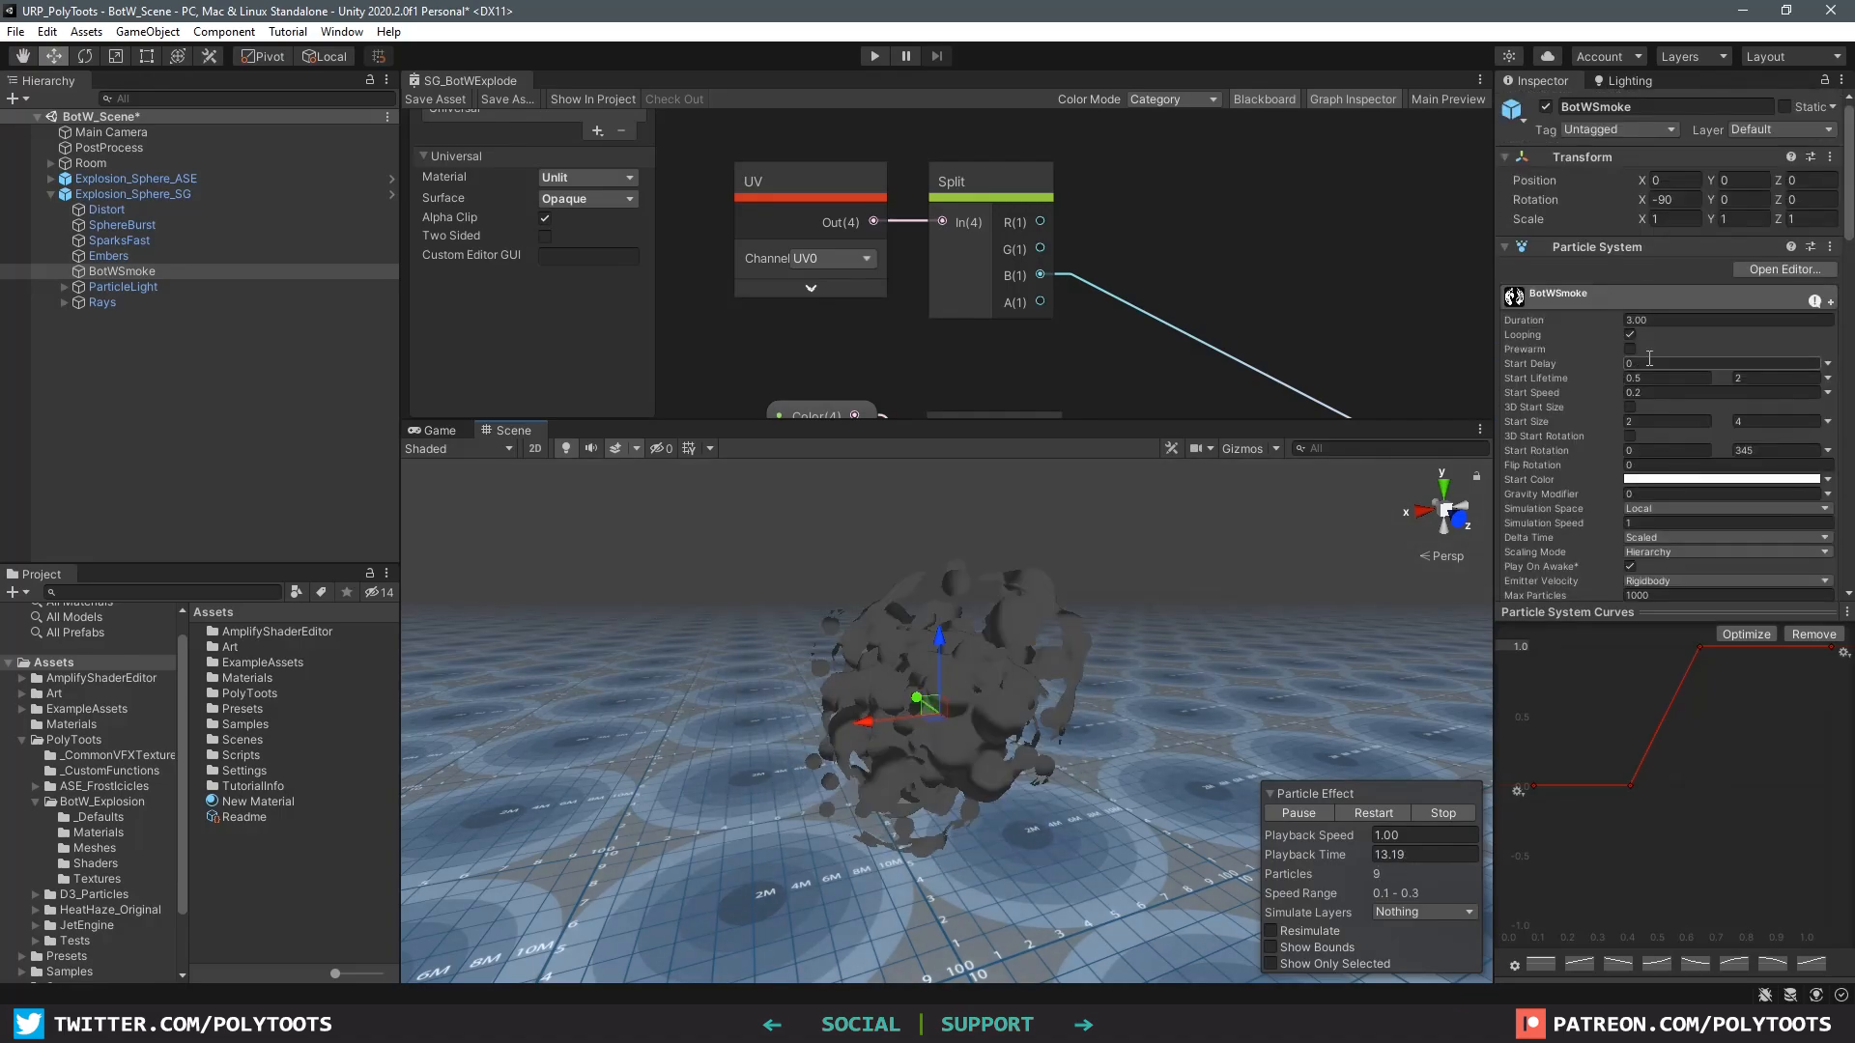
pyautogui.click(1754, 379)
pyautogui.write('12')
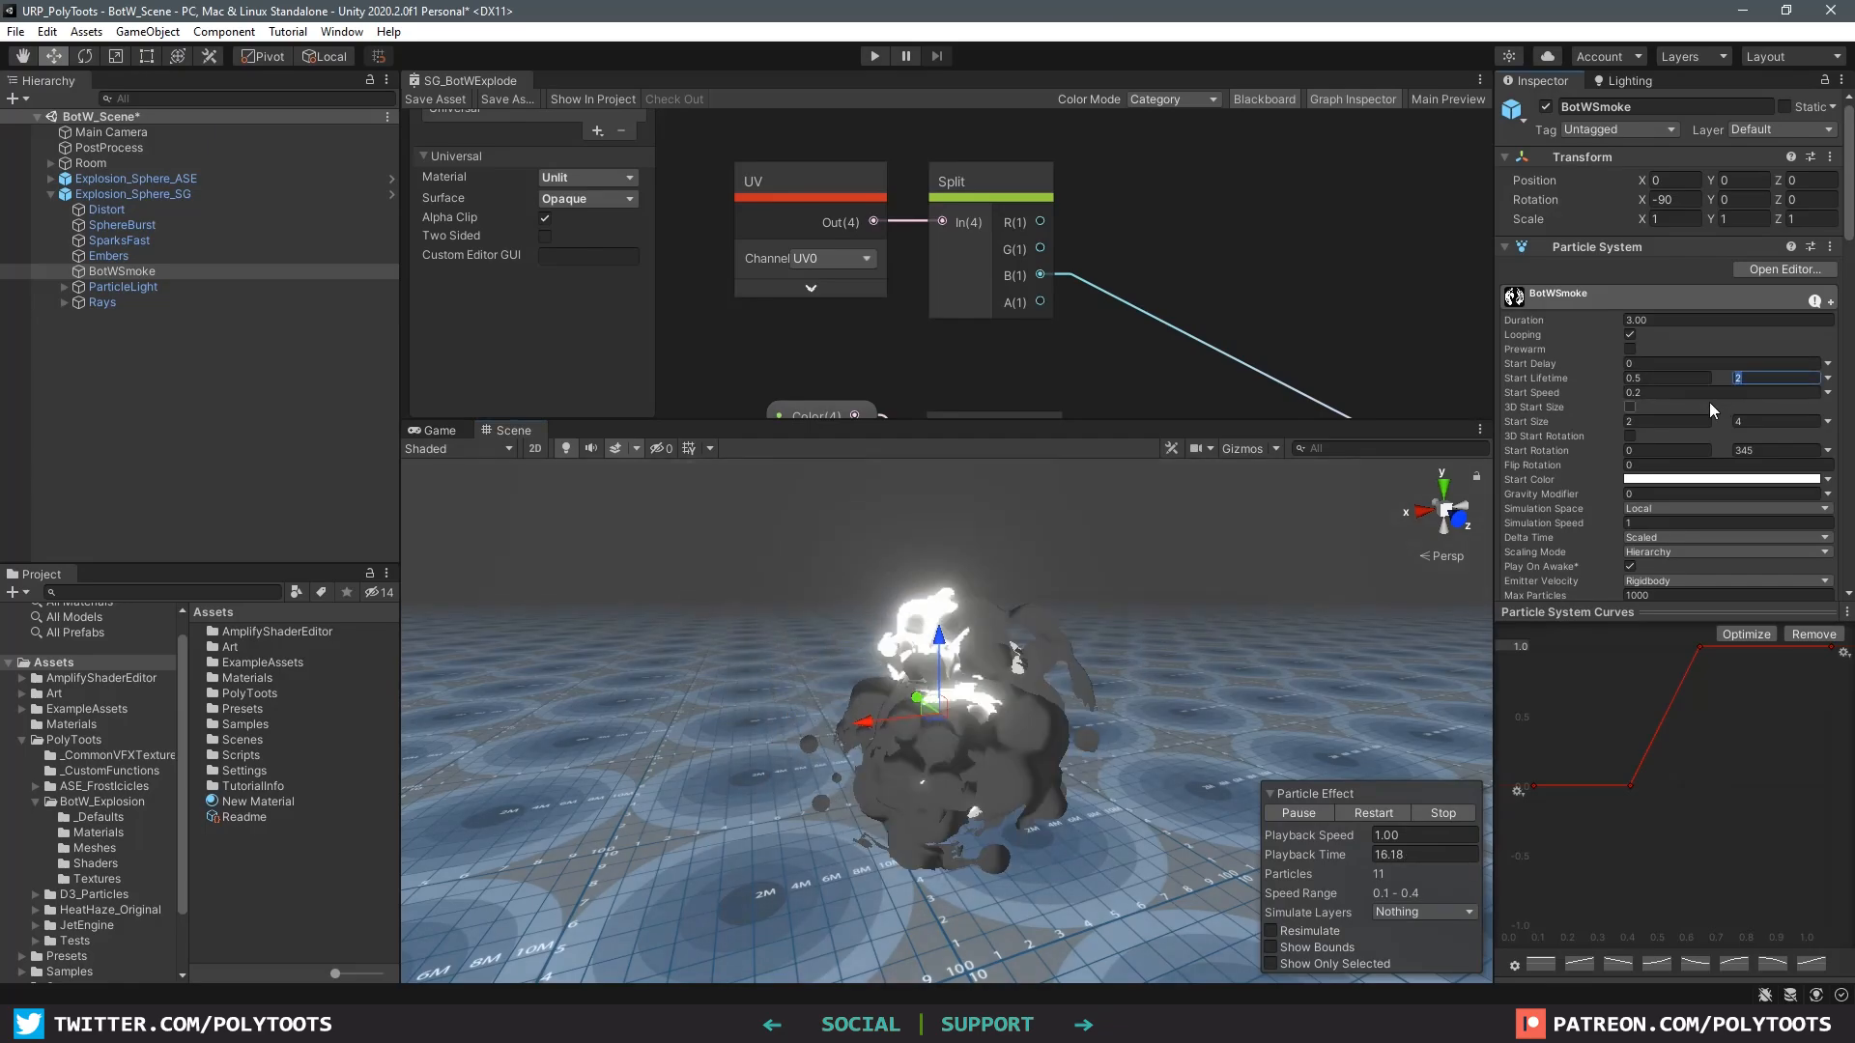
pyautogui.press('Return')
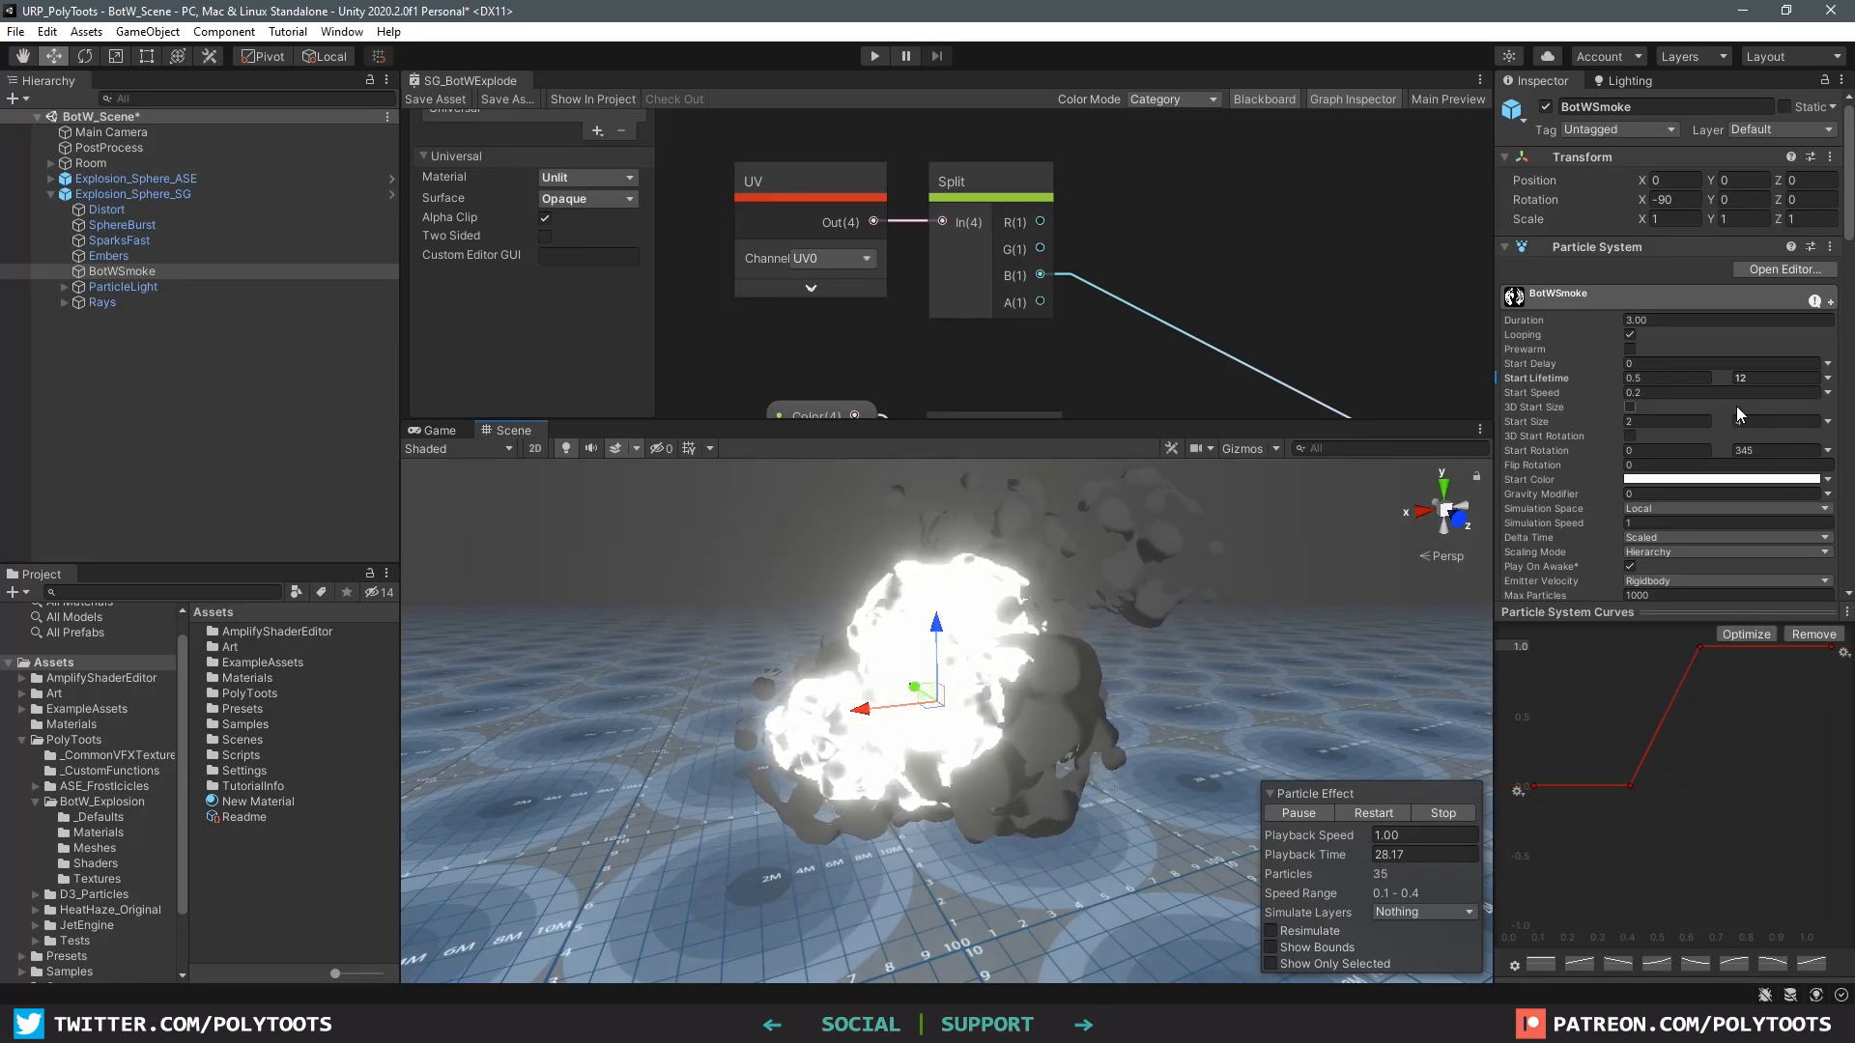
pyautogui.click(1439, 814)
pyautogui.click(1308, 812)
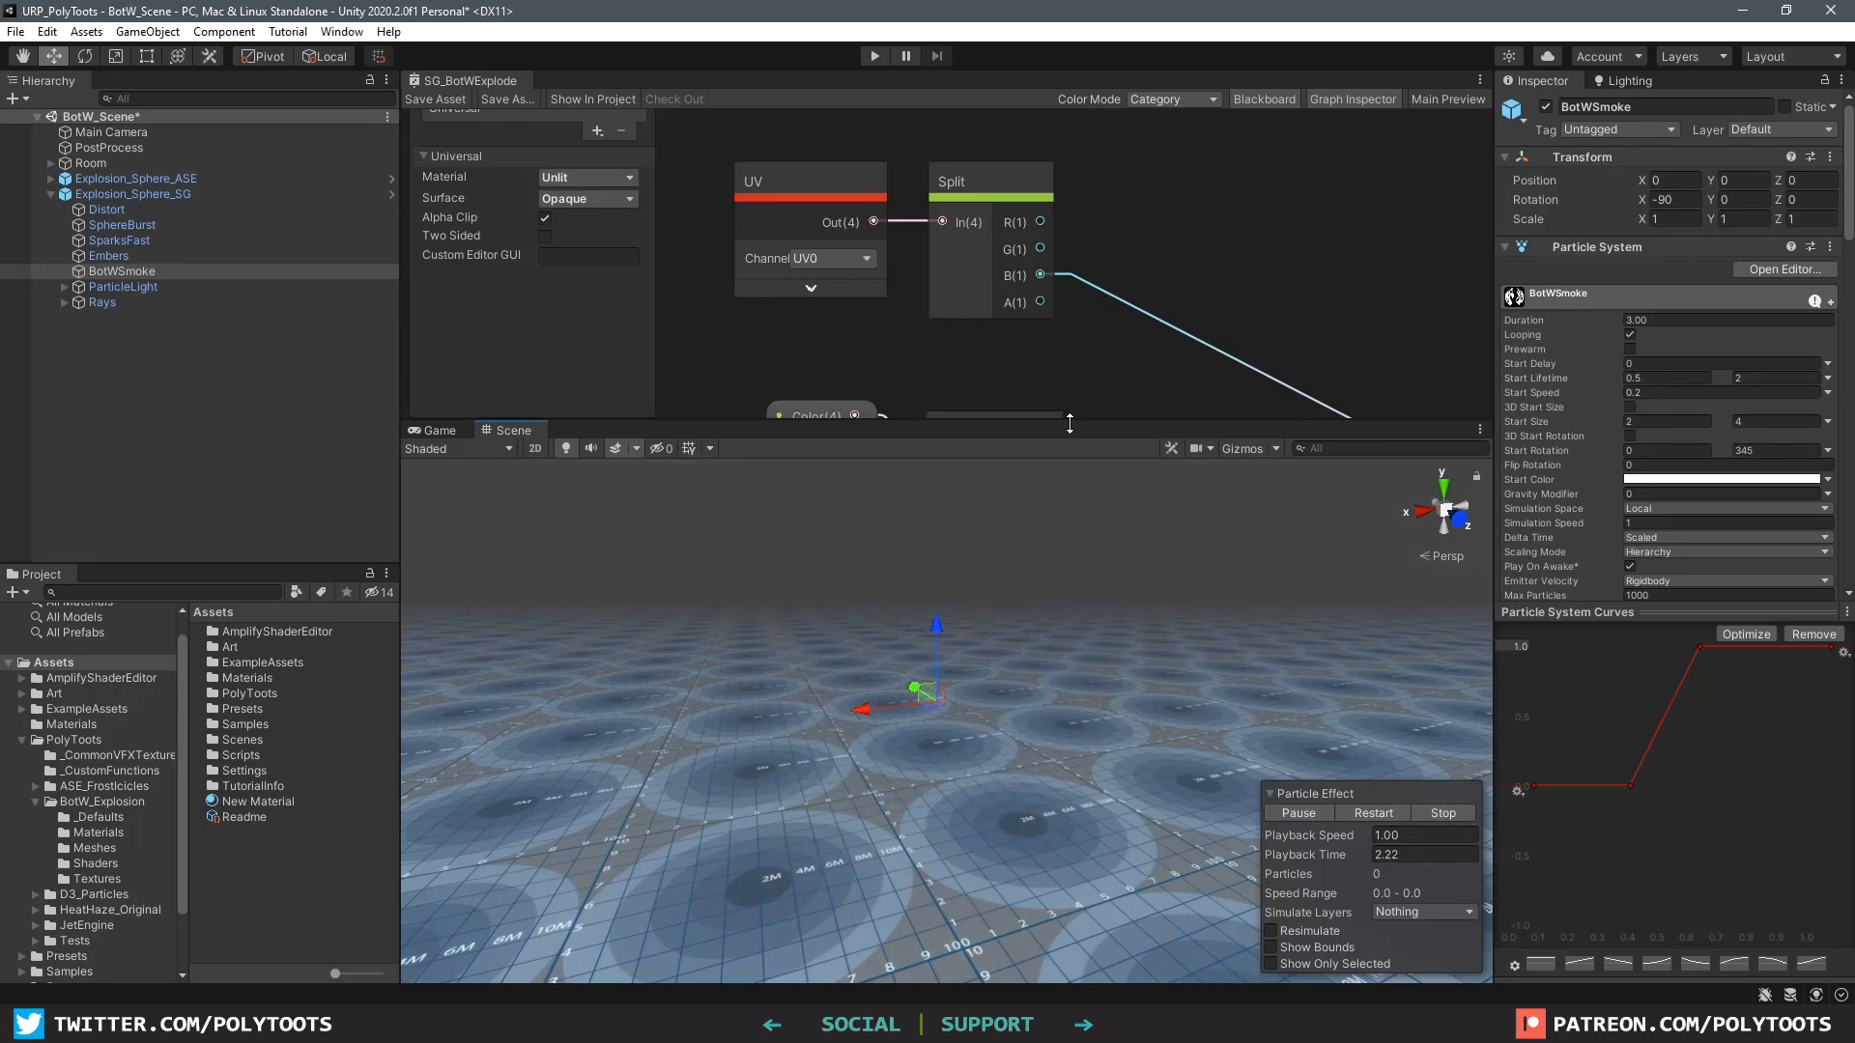
# Step: Copy the HDR Colour from the material on Explosion_Sphere_ASE's BotWSmoke and reselect BotWSmoke under Explosion_Sphere_SG
pyautogui.moveTo(1063, 421)
pyautogui.mouseDown()
pyautogui.moveTo(1037, 574)
pyautogui.moveTo(1040, 448)
pyautogui.mouseUp()
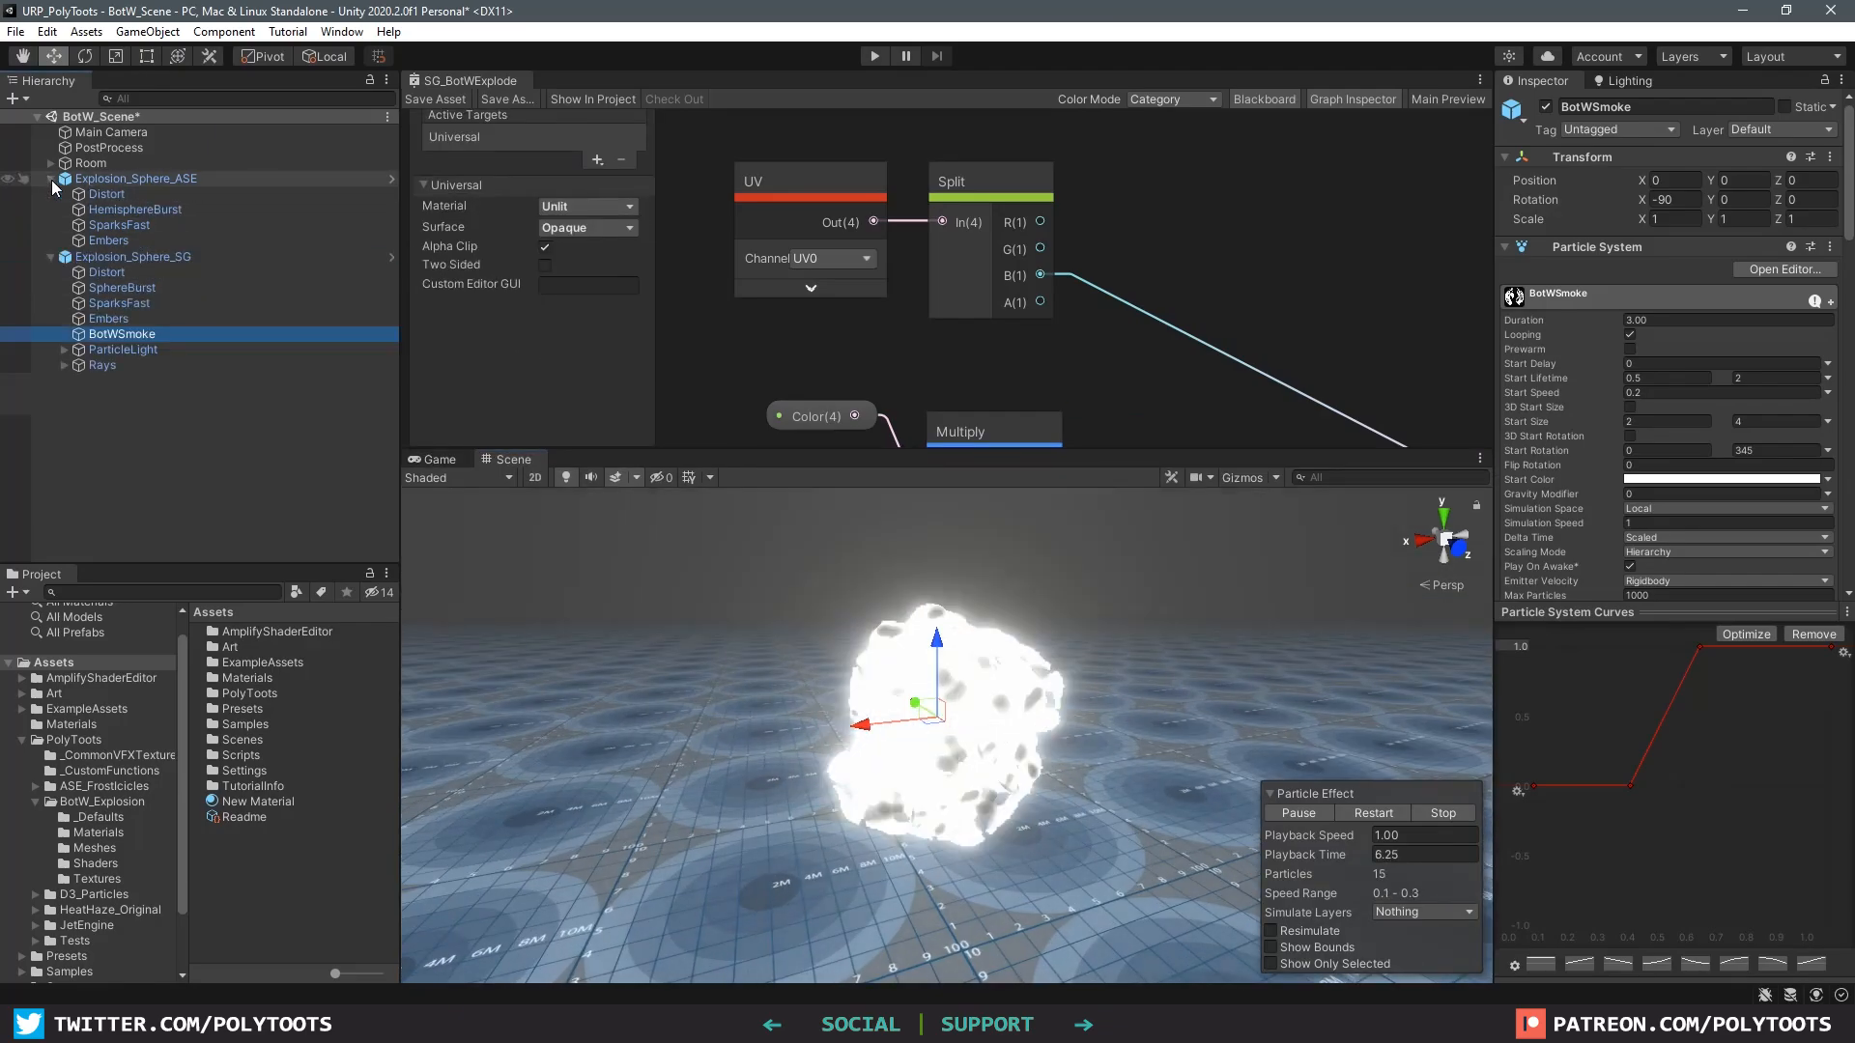
pyautogui.click(51, 179)
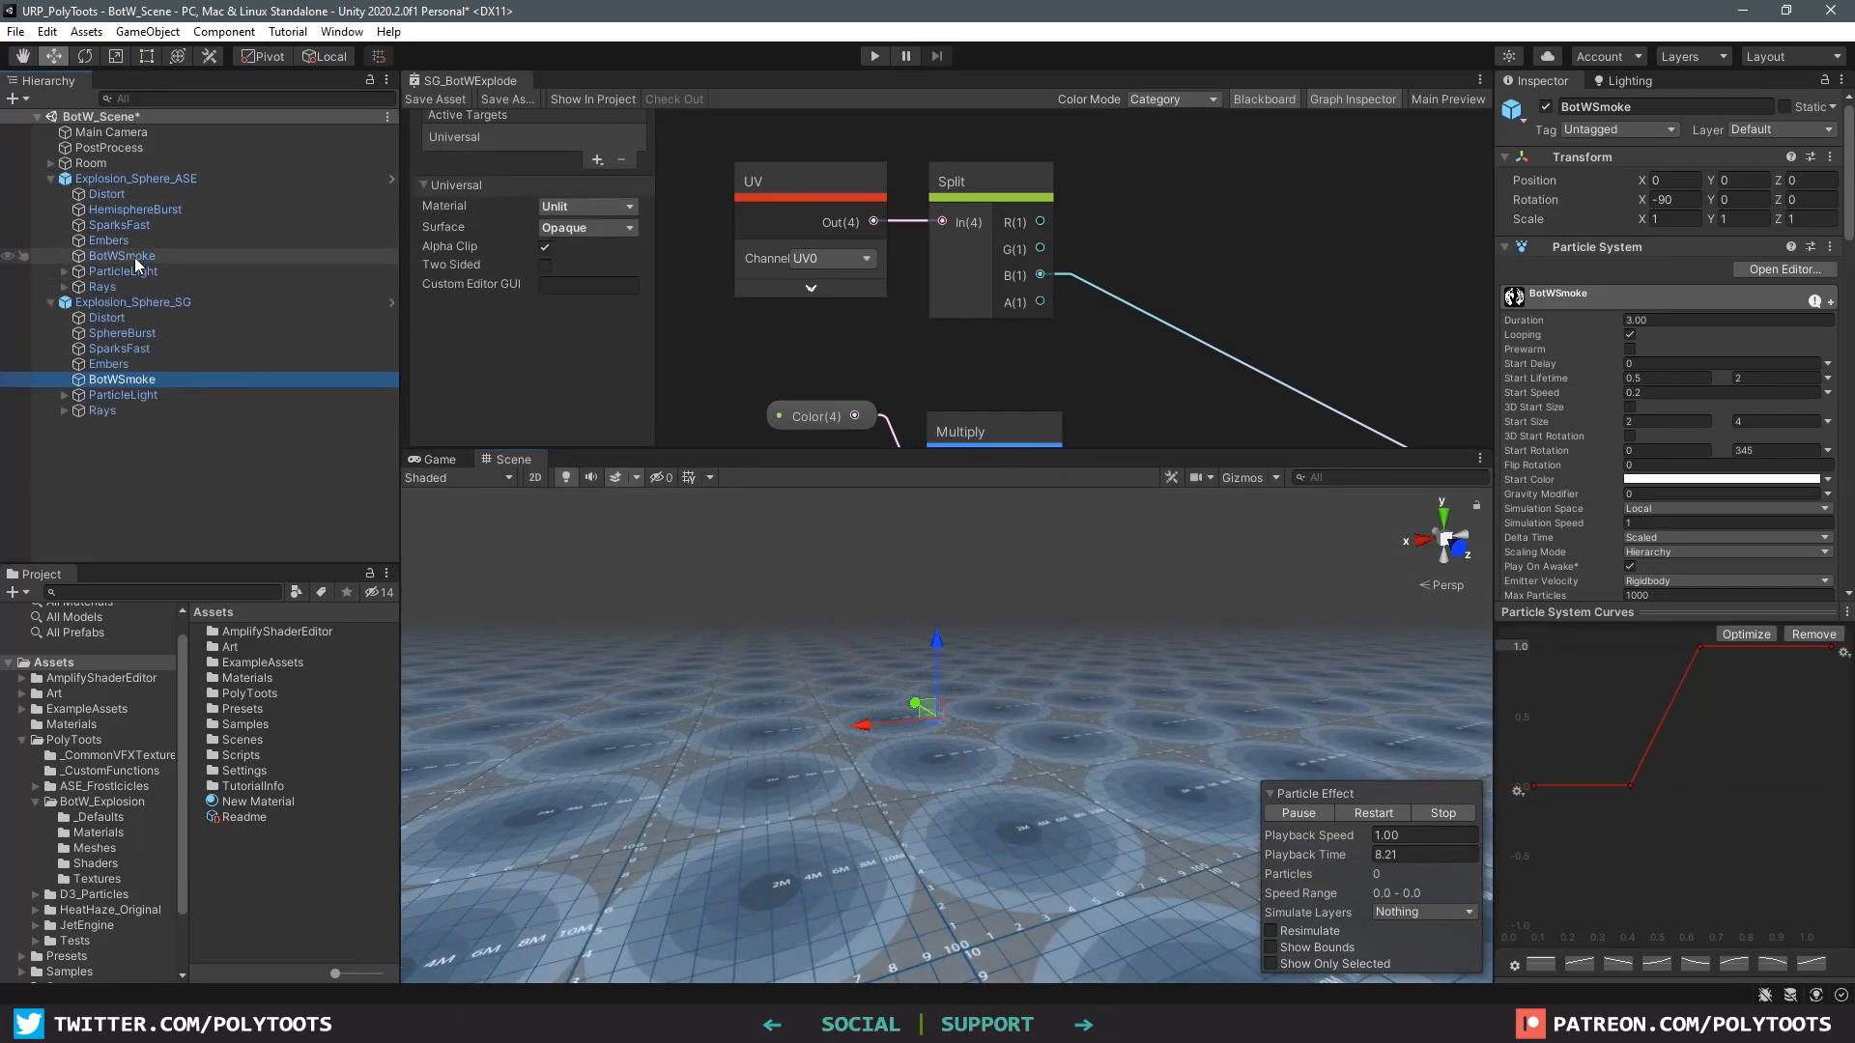
pyautogui.click(137, 257)
pyautogui.scroll(-10, 1700, 407)
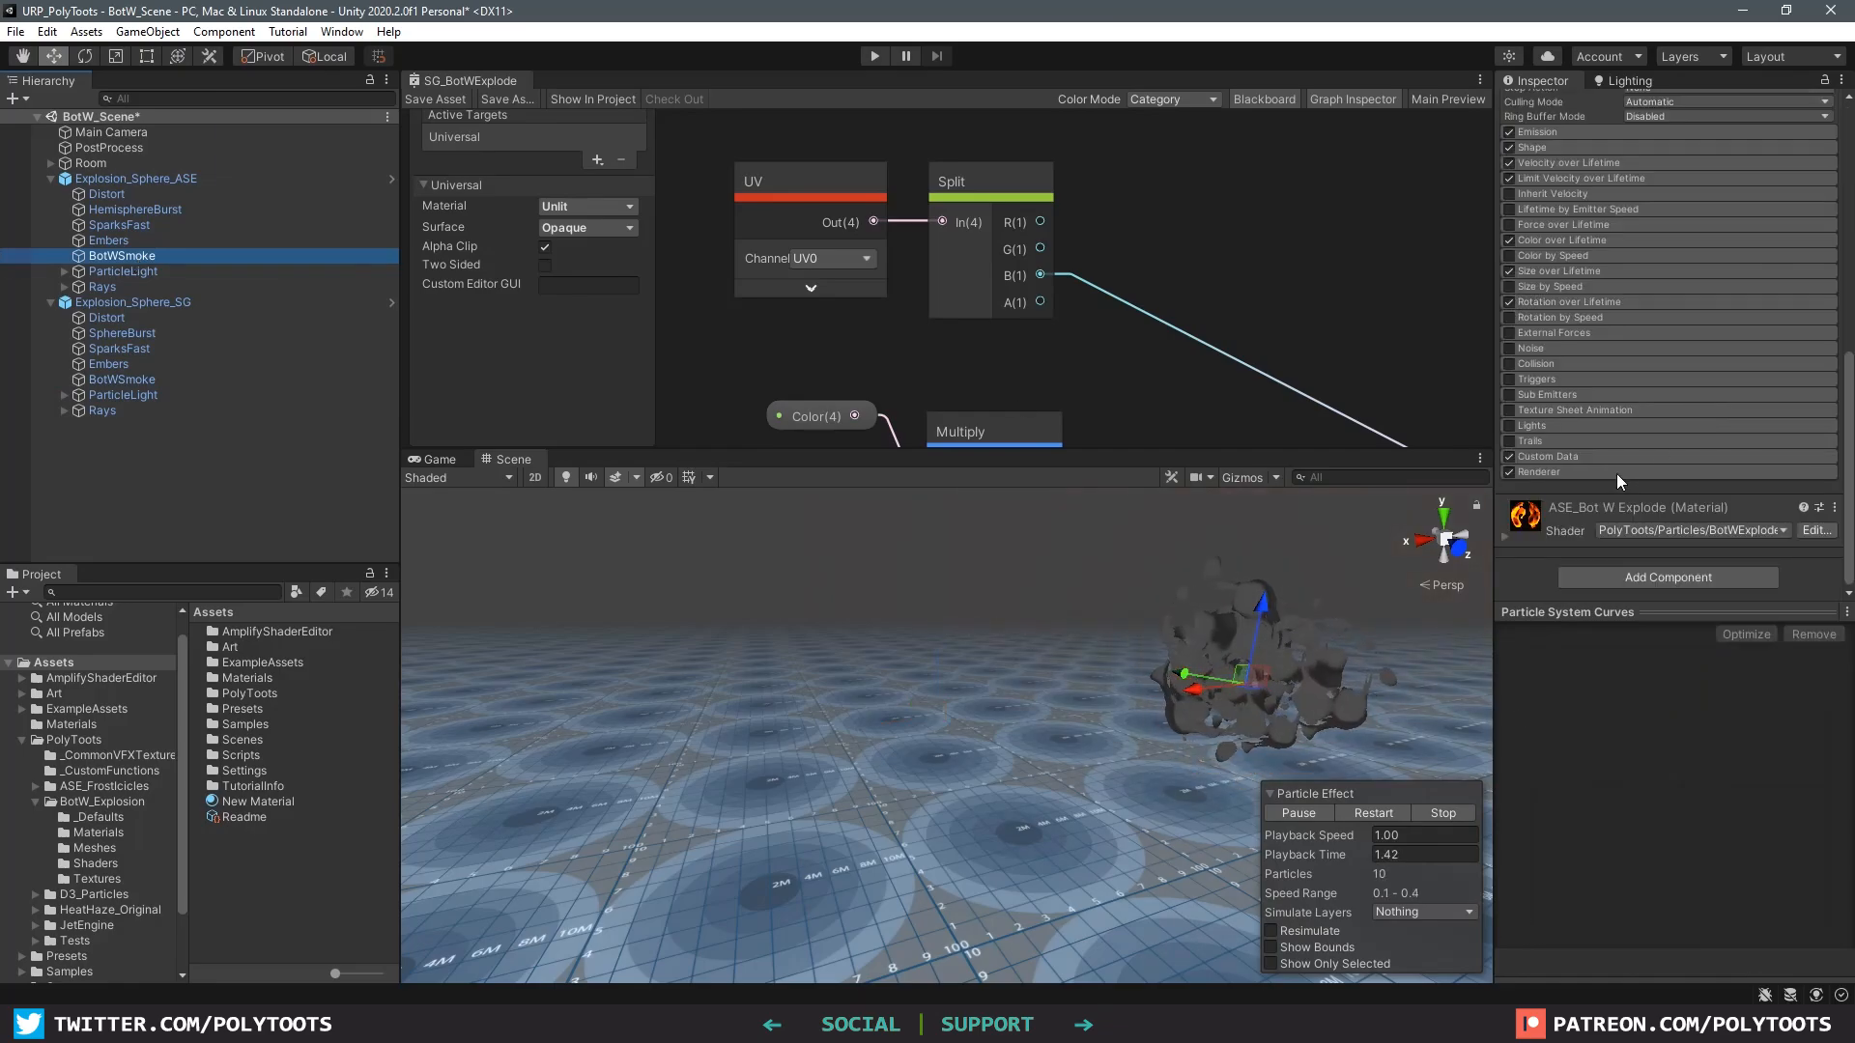
pyautogui.click(1590, 514)
pyautogui.scroll(-4, 1590, 514)
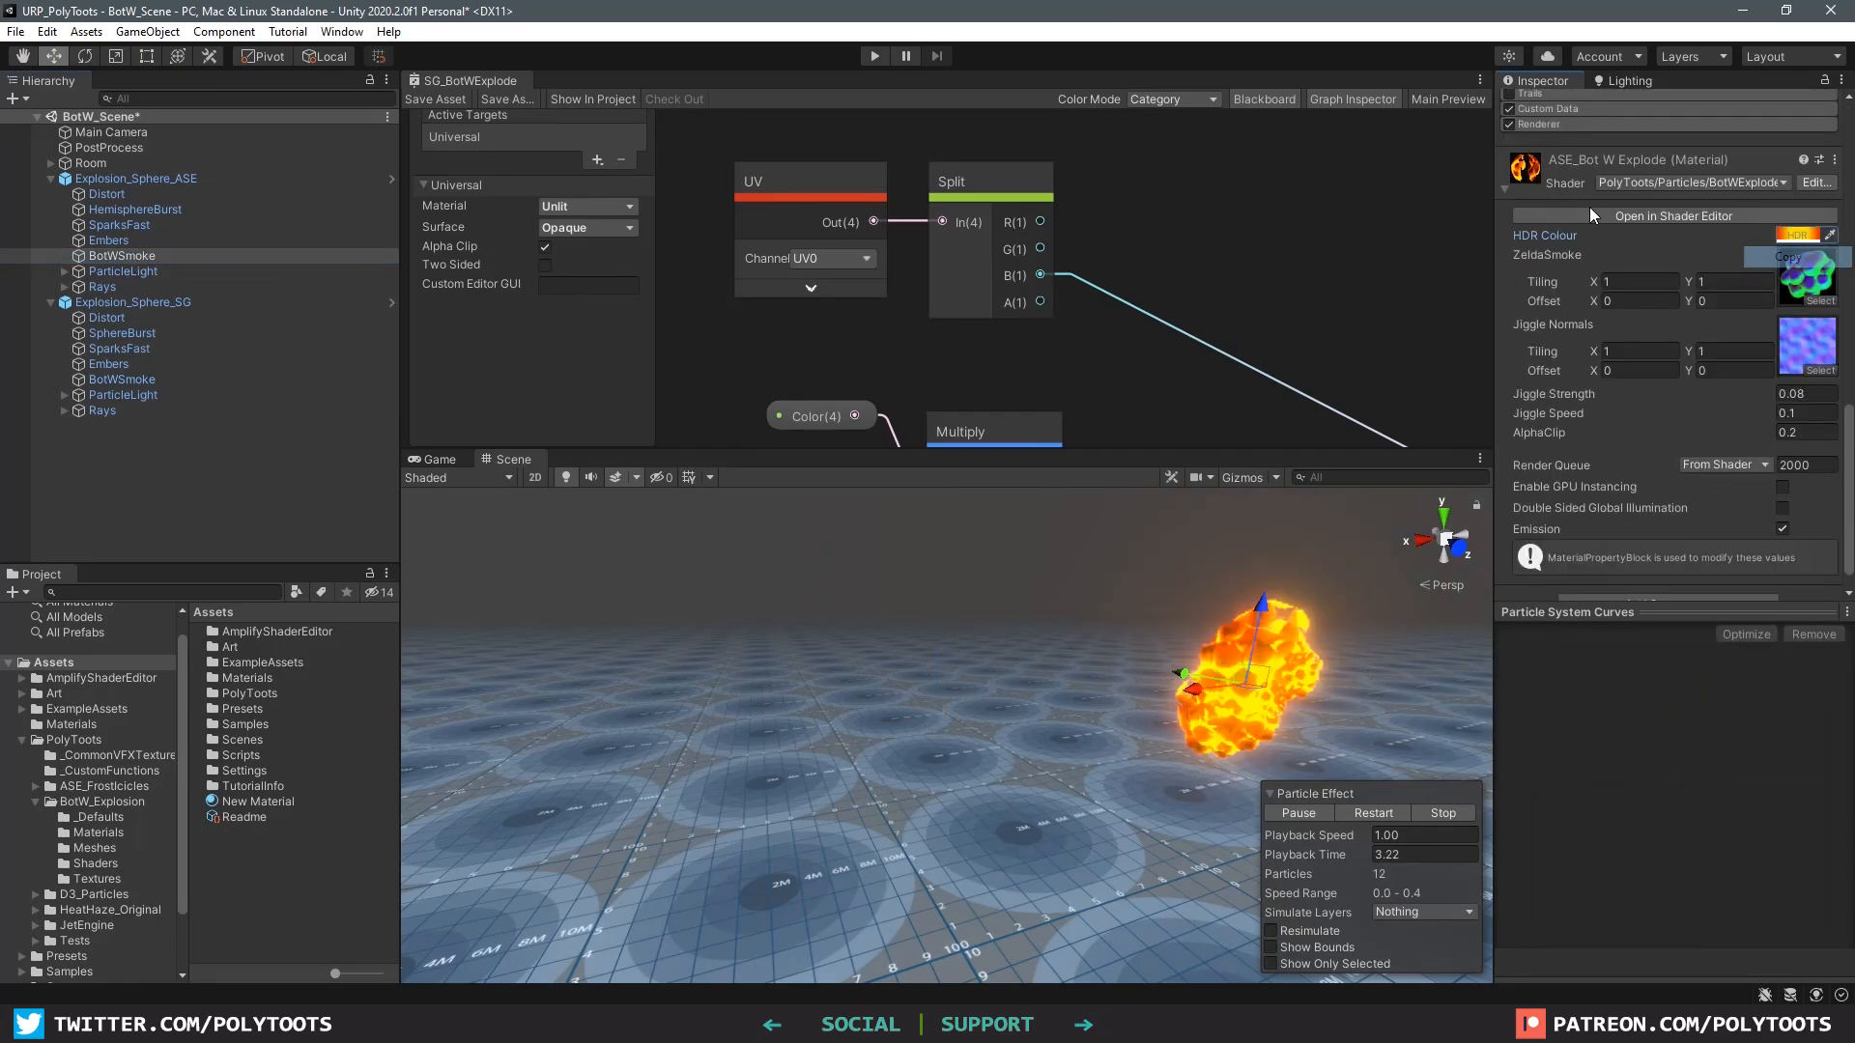
pyautogui.click(1590, 162)
pyautogui.click(51, 179)
pyautogui.click(121, 271)
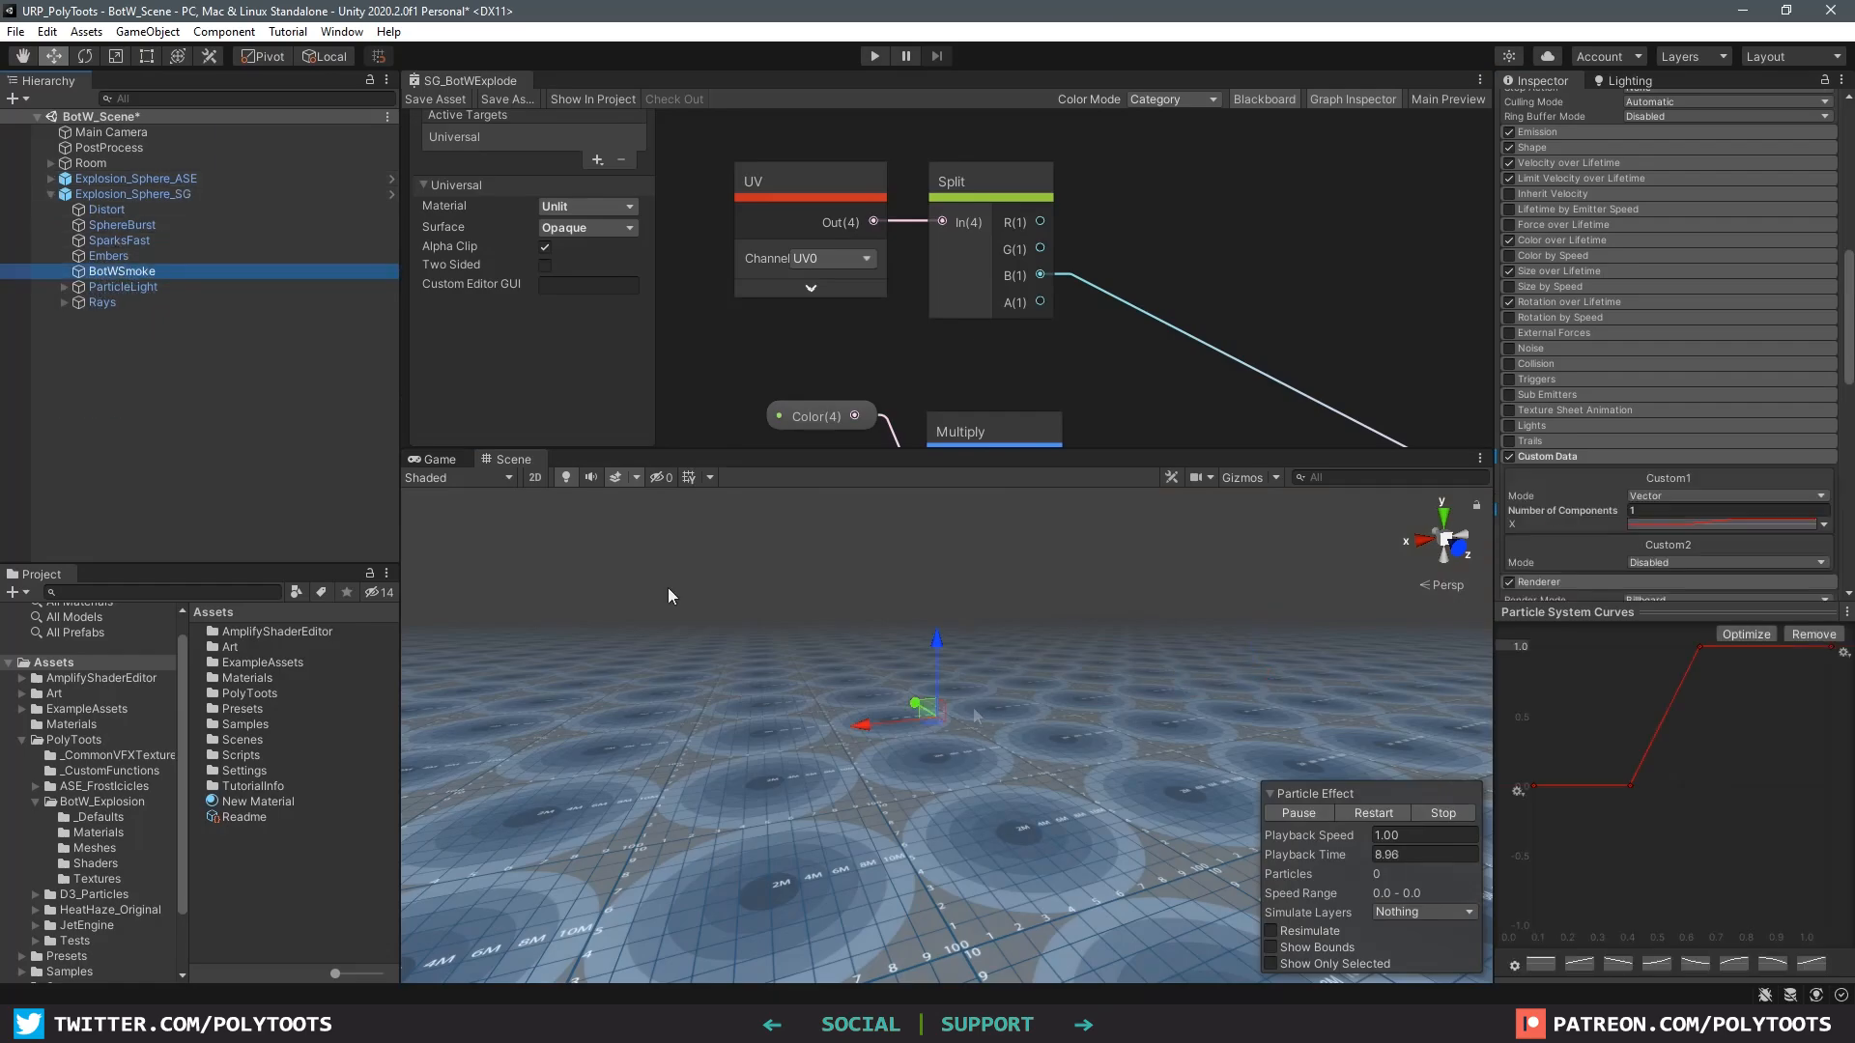
# Step: Apply the copied HDR Color to the SG_Bot W Explode material, shrink the graph area and replay the smoke effect
pyautogui.click(1796, 425)
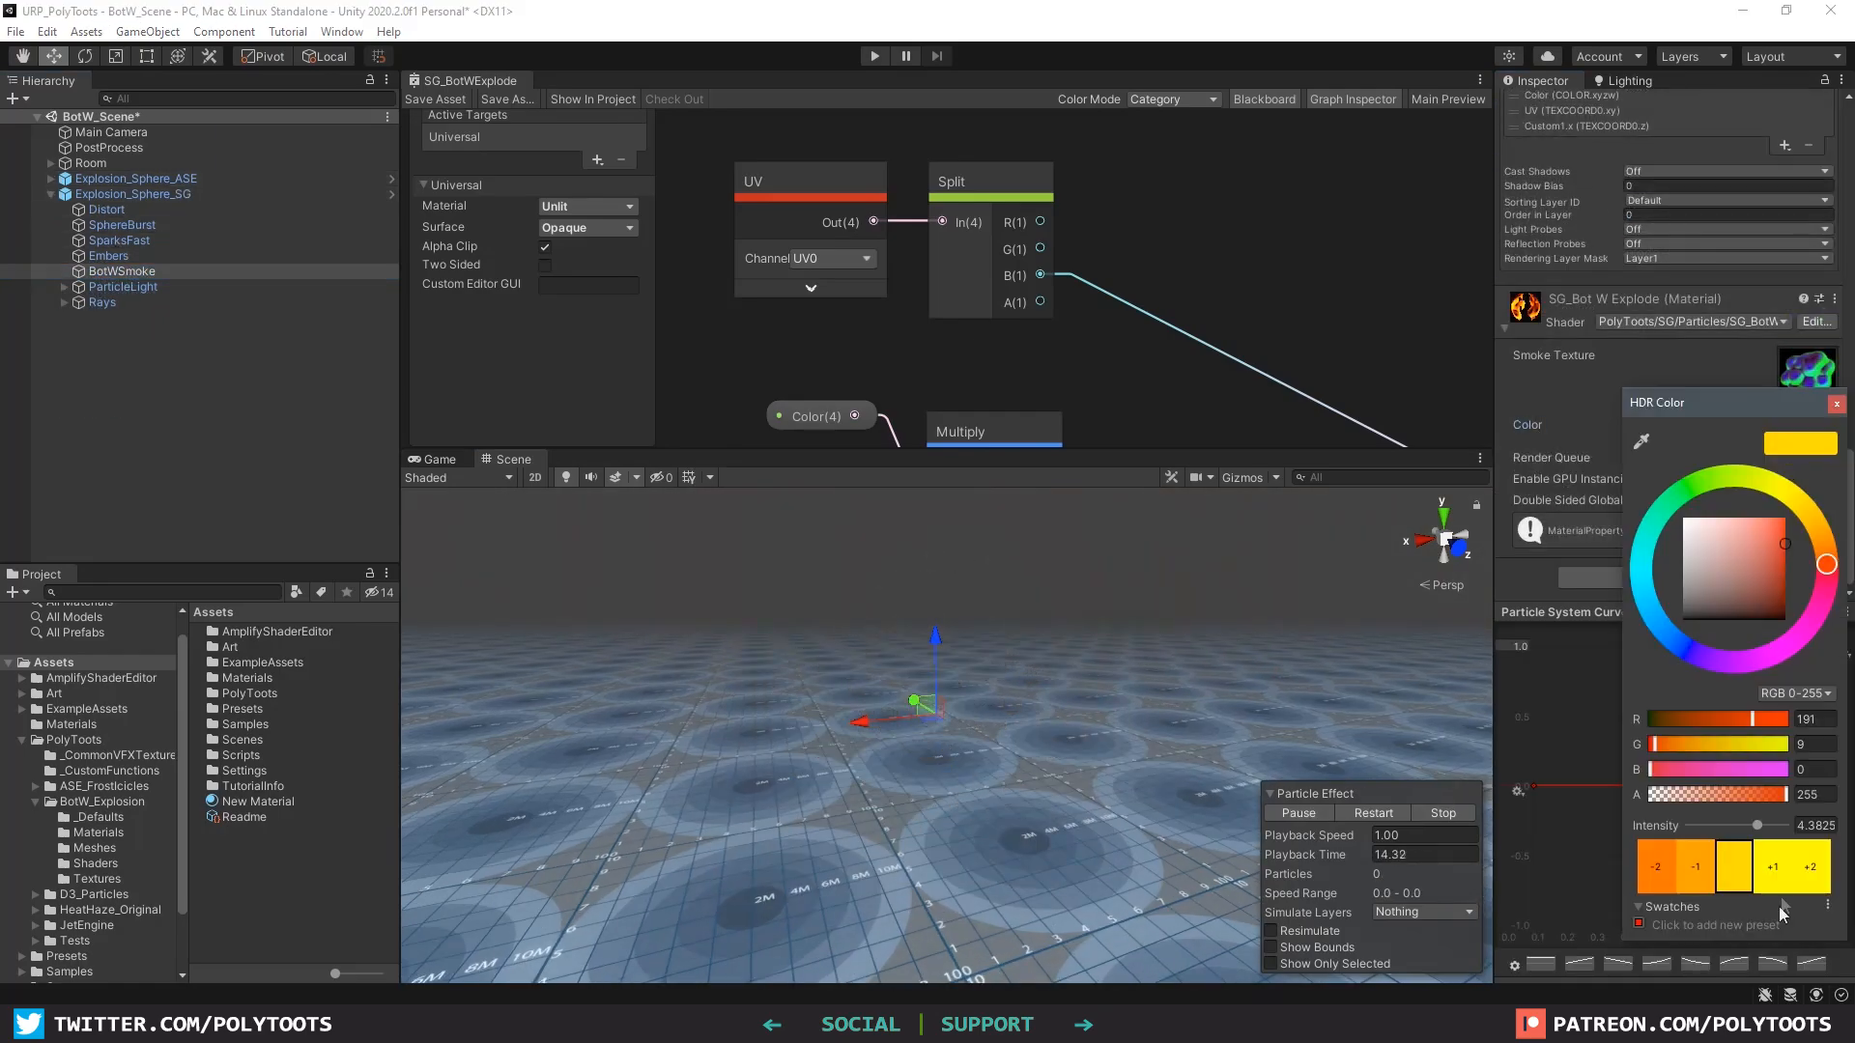
pyautogui.moveTo(468, 80); pyautogui.dragTo(665, 109)
pyautogui.click(1313, 815)
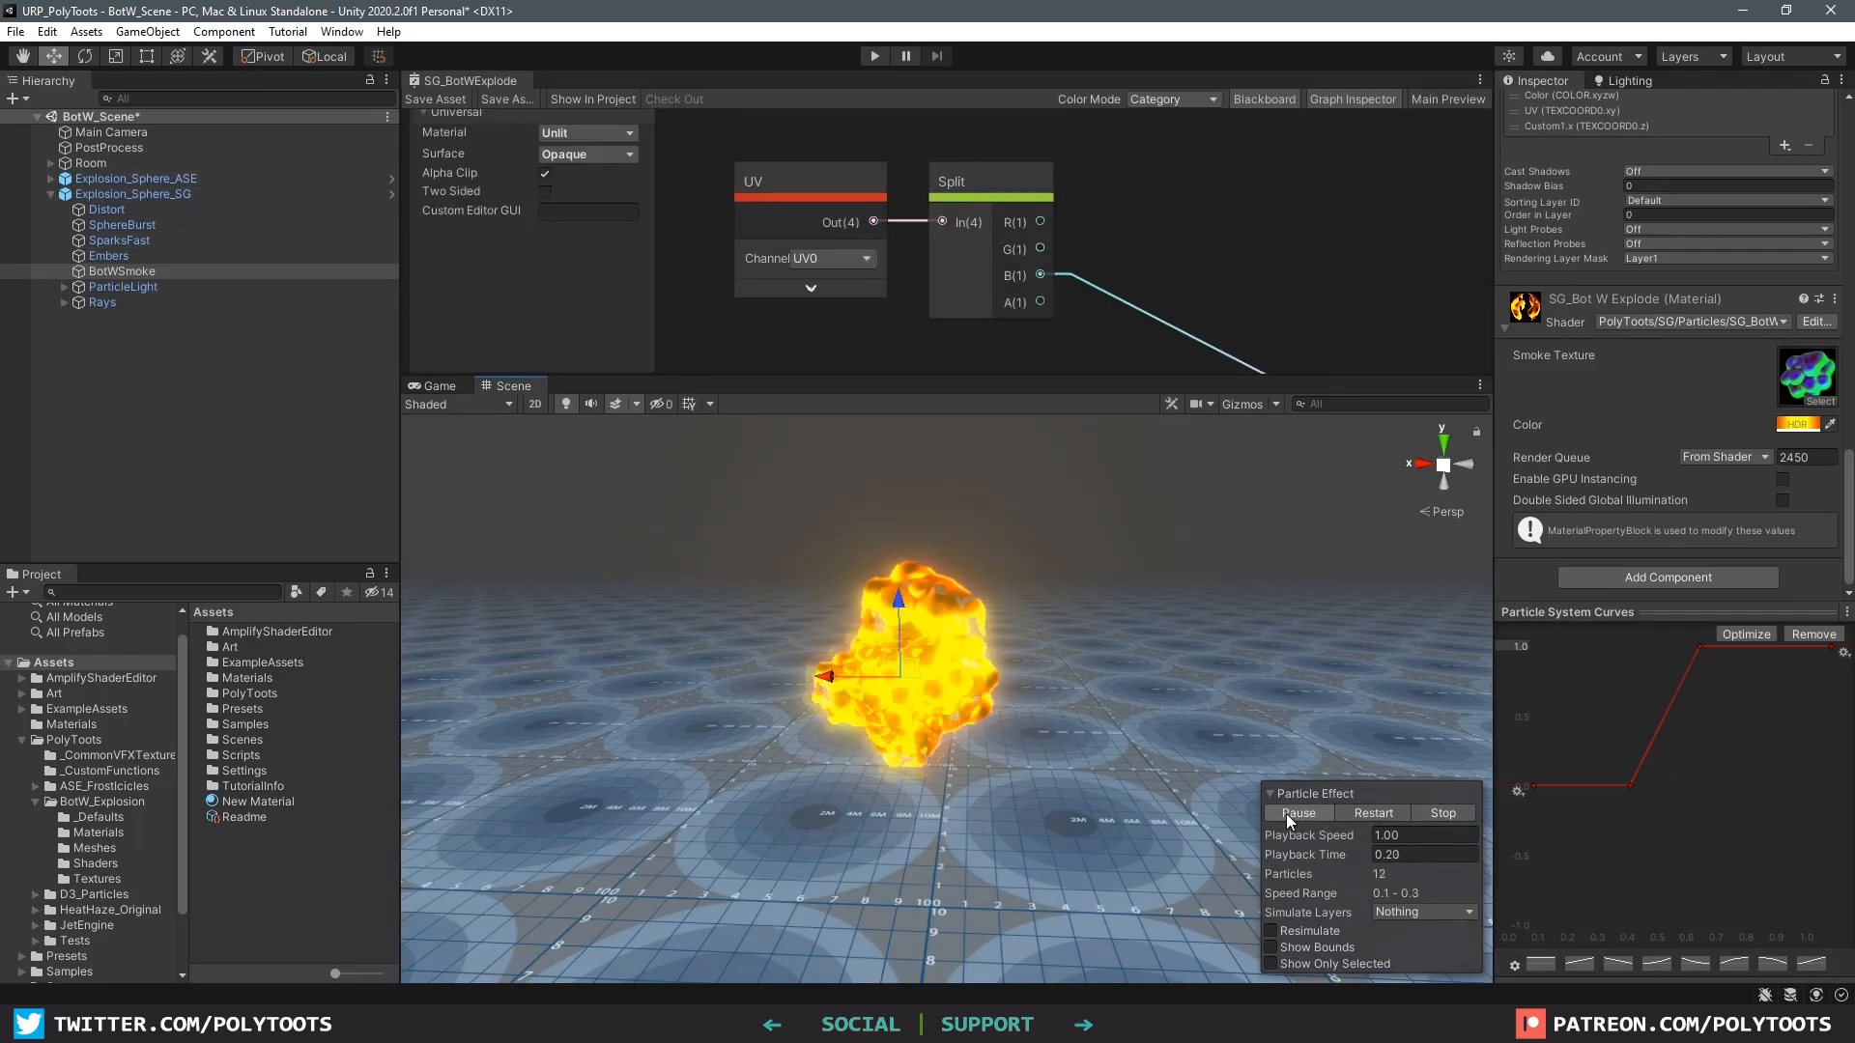
# Step: Select BotWSmoke under both Explosion_Sphere_ASE and Explosion_Sphere_SG and play the two smoke effects side by side
pyautogui.click(52, 178)
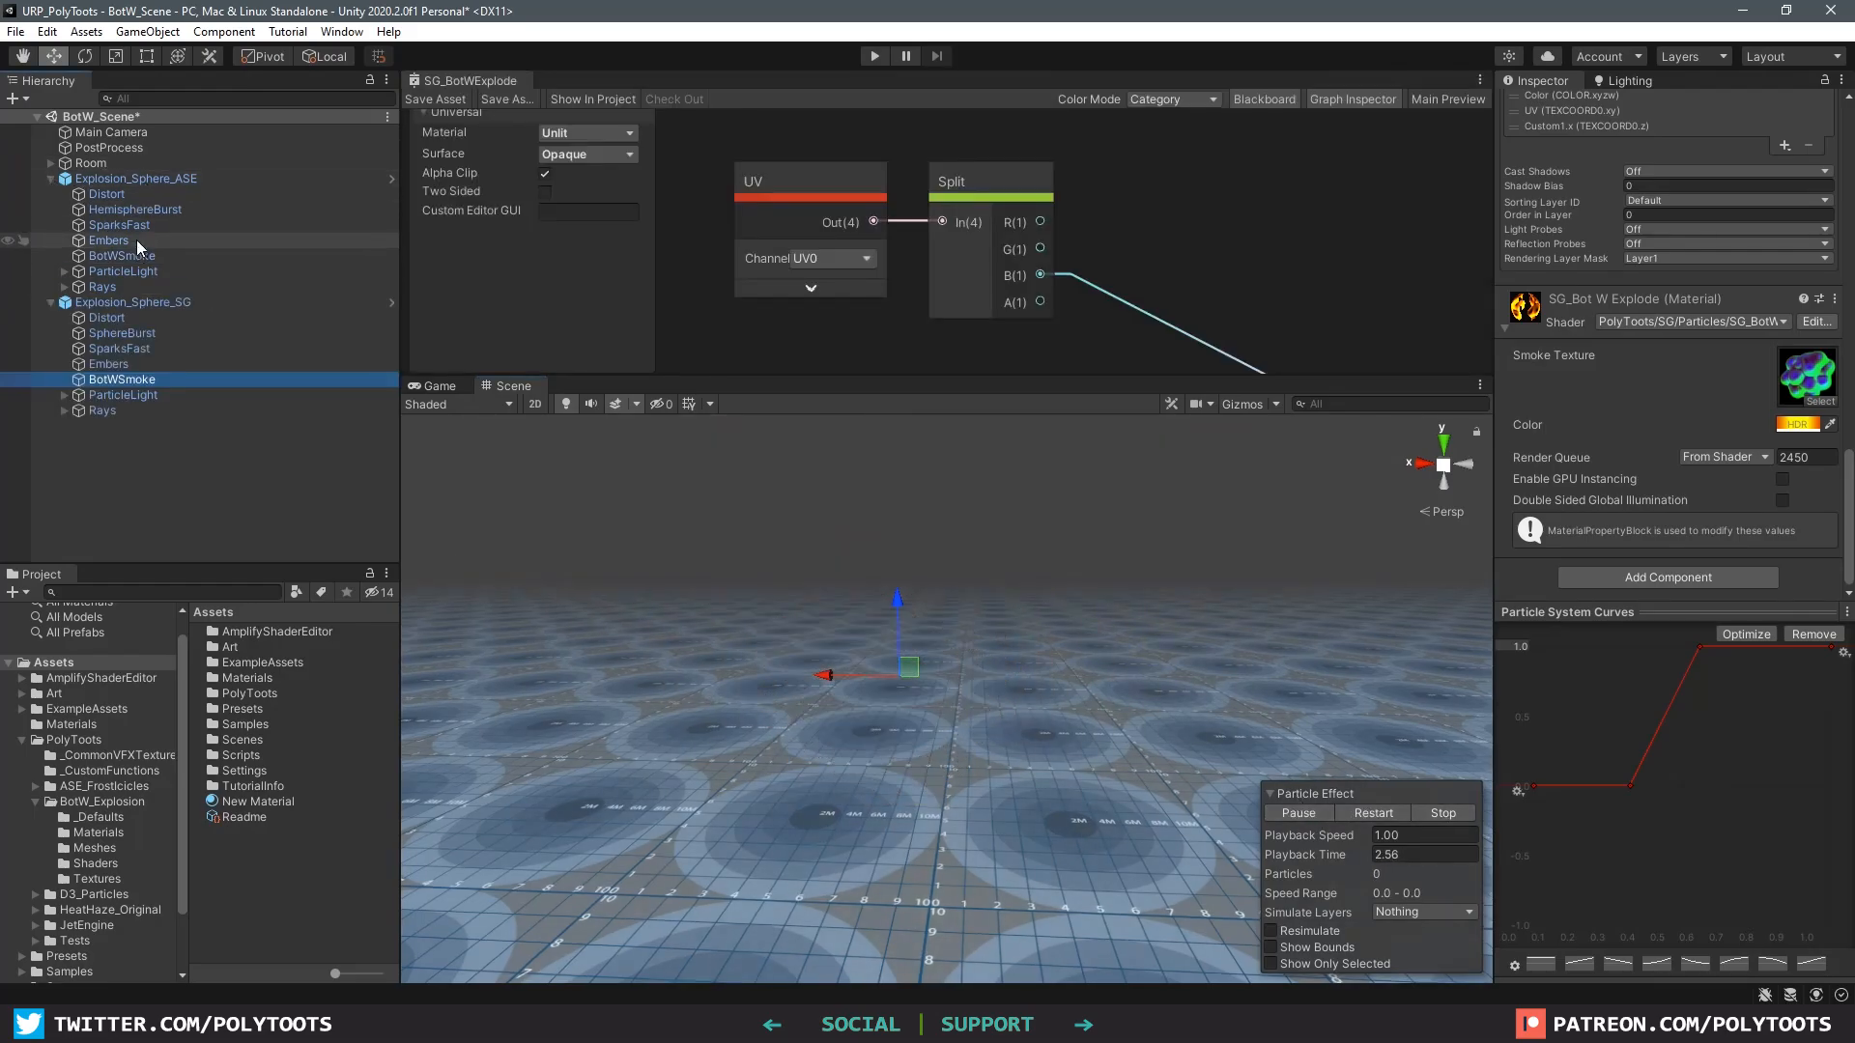
pyautogui.keyDown('ctrl'); pyautogui.click(138, 257); pyautogui.keyUp('ctrl')
pyautogui.moveTo(1227, 613)
pyautogui.mouseDown(button='middle')
pyautogui.moveTo(1155, 597)
pyautogui.moveTo(1045, 640)
pyautogui.mouseUp(button='middle')
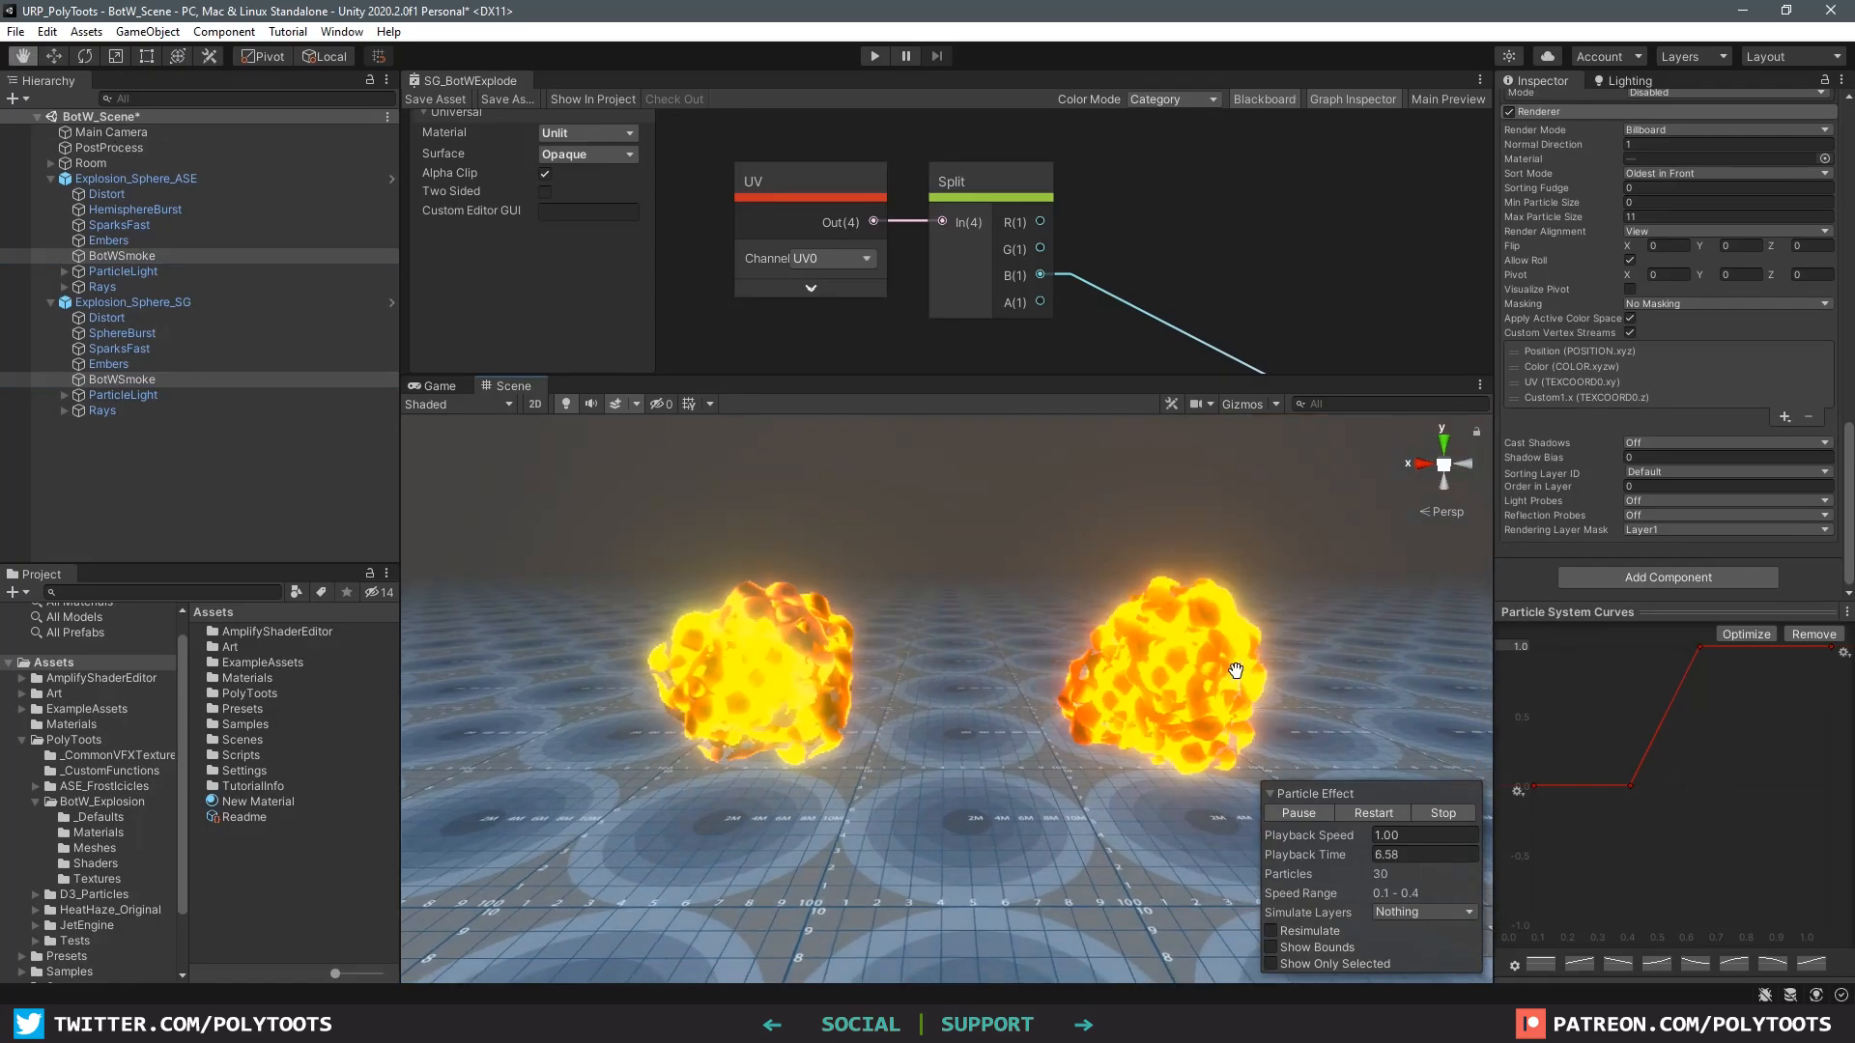
pyautogui.click(1444, 813)
pyautogui.click(1267, 813)
pyautogui.moveTo(1034, 724)
pyautogui.keyDown('alt'); pyautogui.mouseDown()
pyautogui.moveTo(1076, 750)
pyautogui.moveTo(1060, 705)
pyautogui.mouseUp(); pyautogui.keyUp('alt')
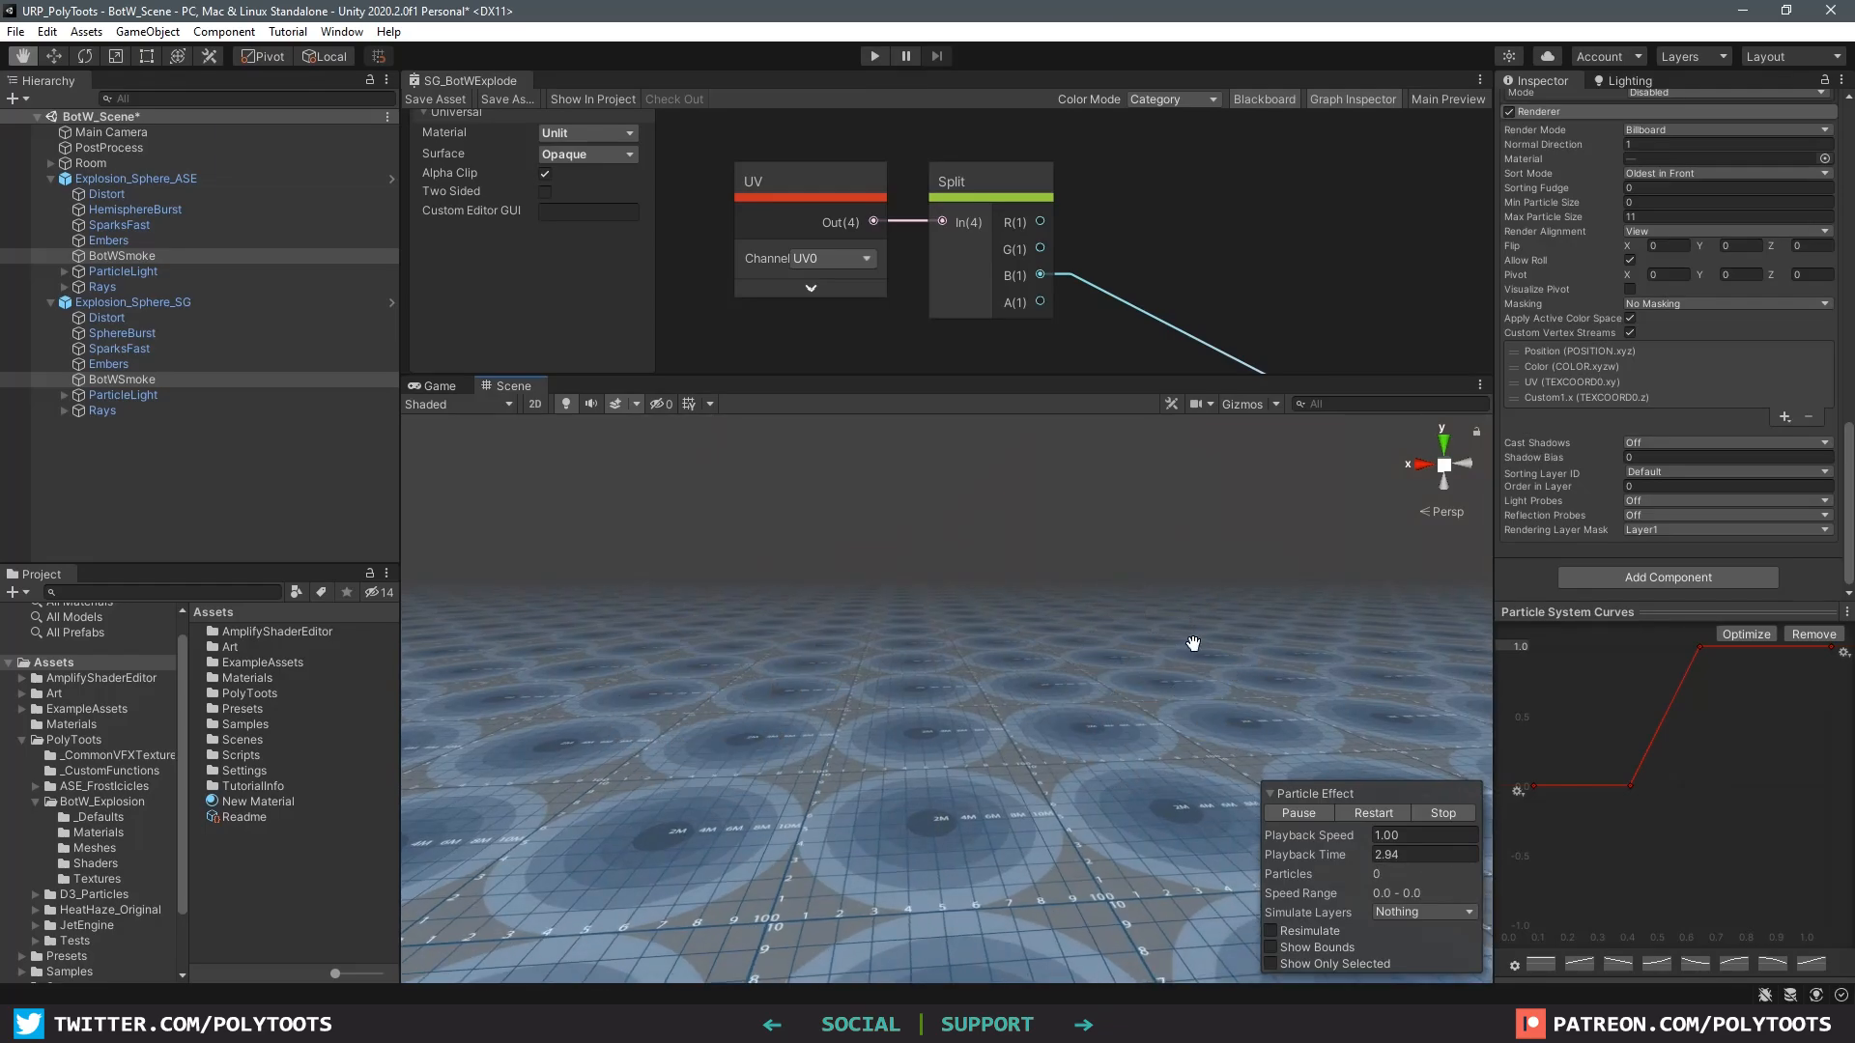
pyautogui.keyDown('alt'); pyautogui.moveTo(1143, 634); pyautogui.dragTo(1168, 670); pyautogui.keyUp('alt')
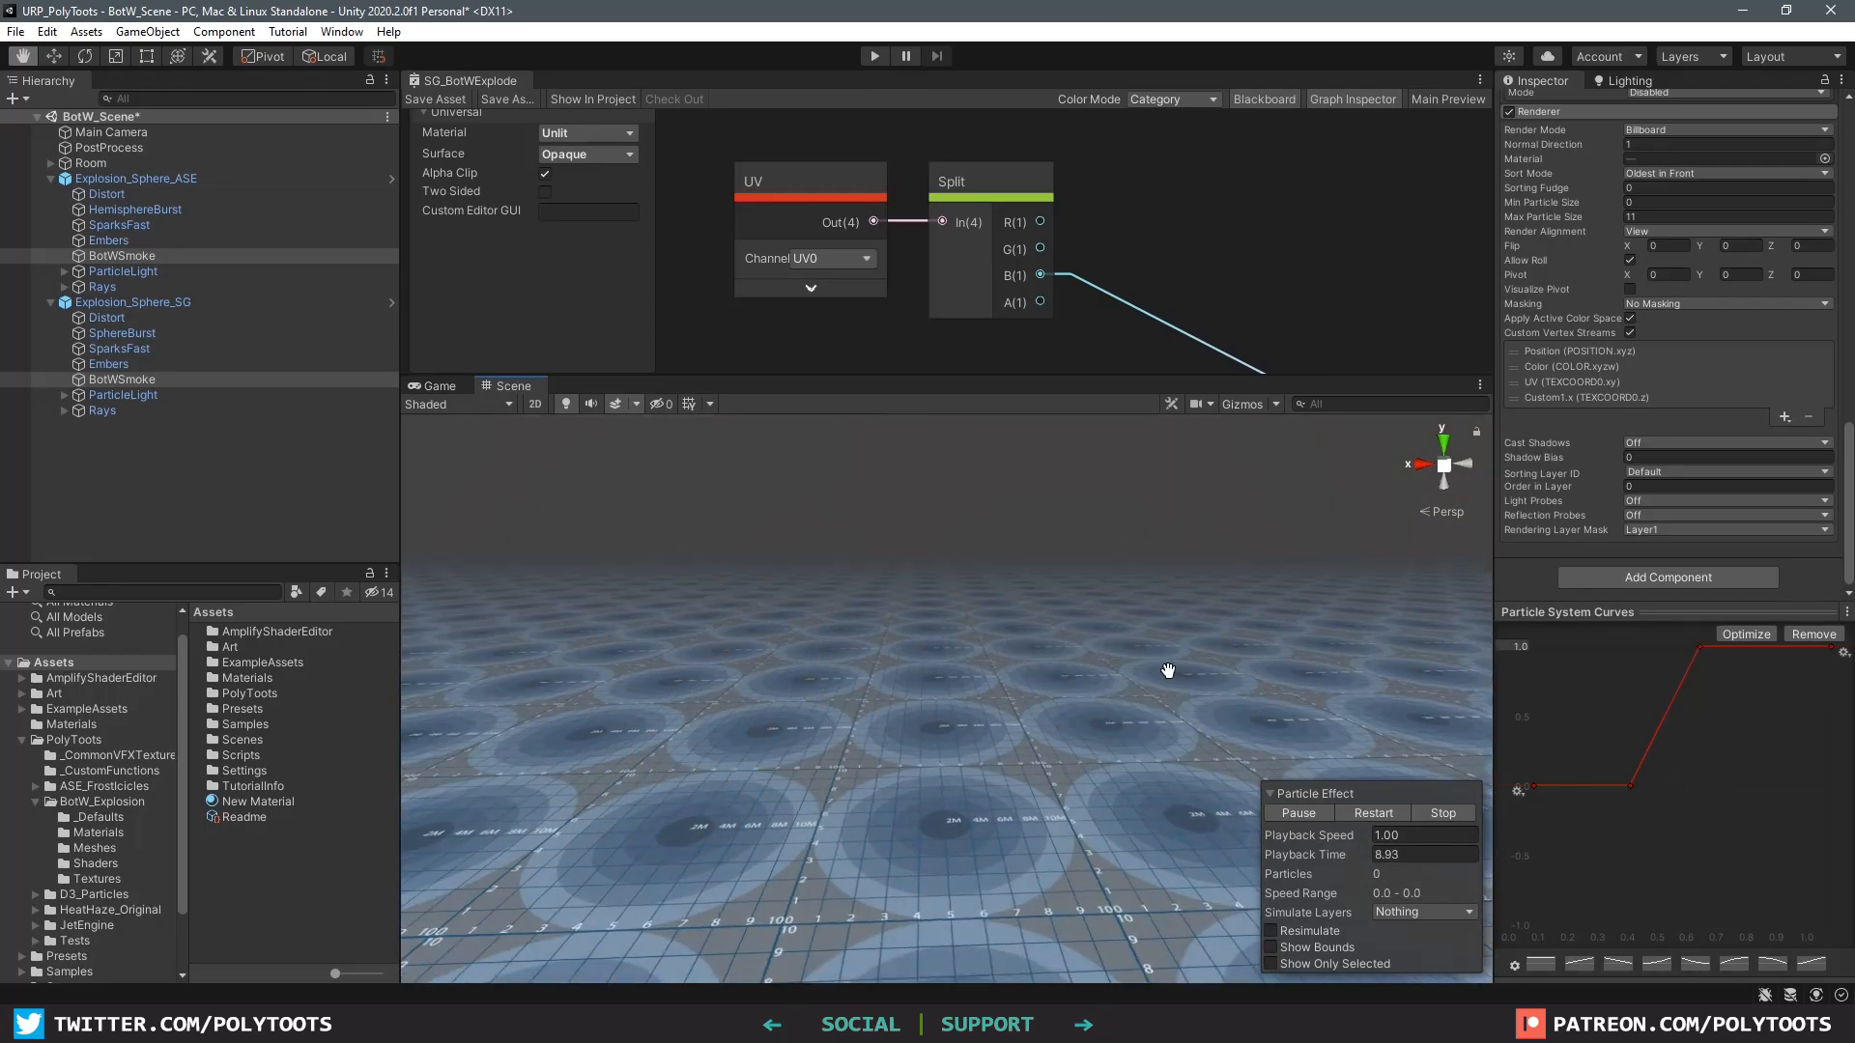
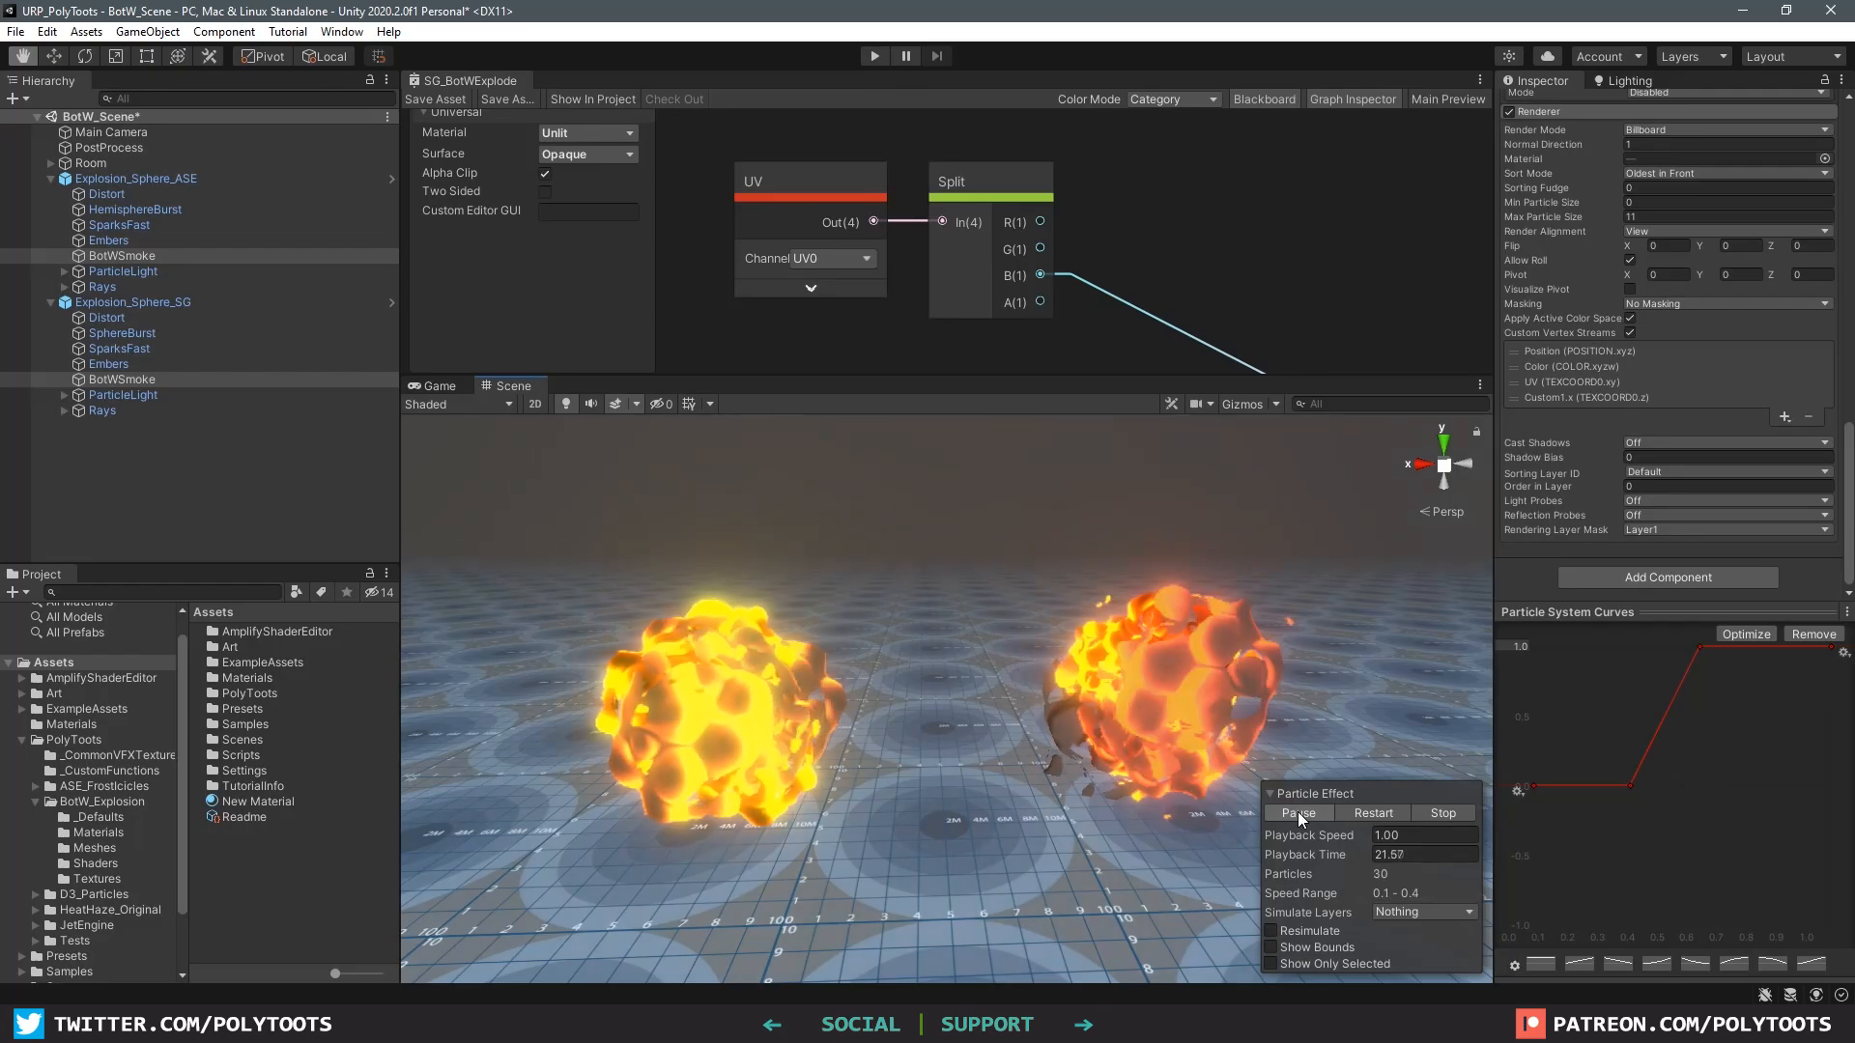
# Step: Pause both smoke effects during the burst and compare their glow and dissolving edges
pyautogui.click(1298, 813)
pyautogui.keyDown('alt'); pyautogui.moveTo(760, 746); pyautogui.dragTo(1214, 708); pyautogui.keyUp('alt')
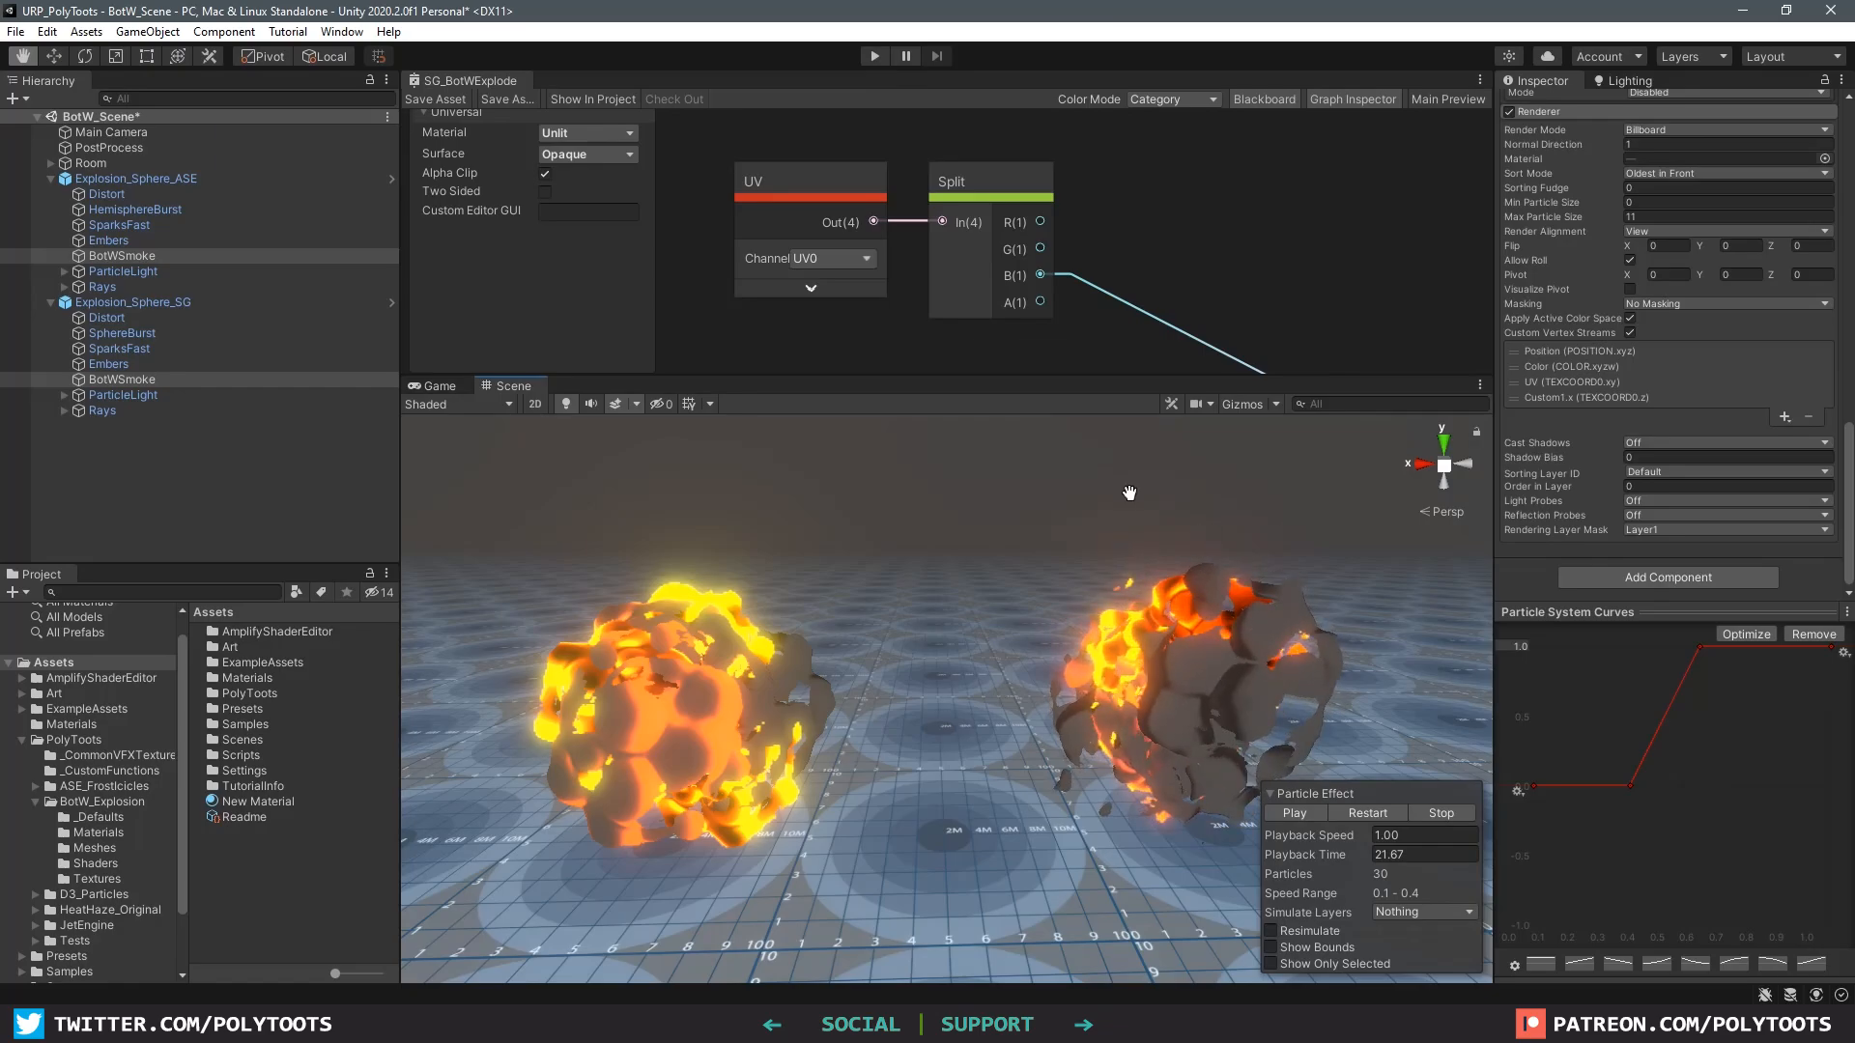
pyautogui.keyDown('alt'); pyautogui.moveTo(1214, 708); pyautogui.dragTo(758, 643); pyautogui.keyUp('alt')
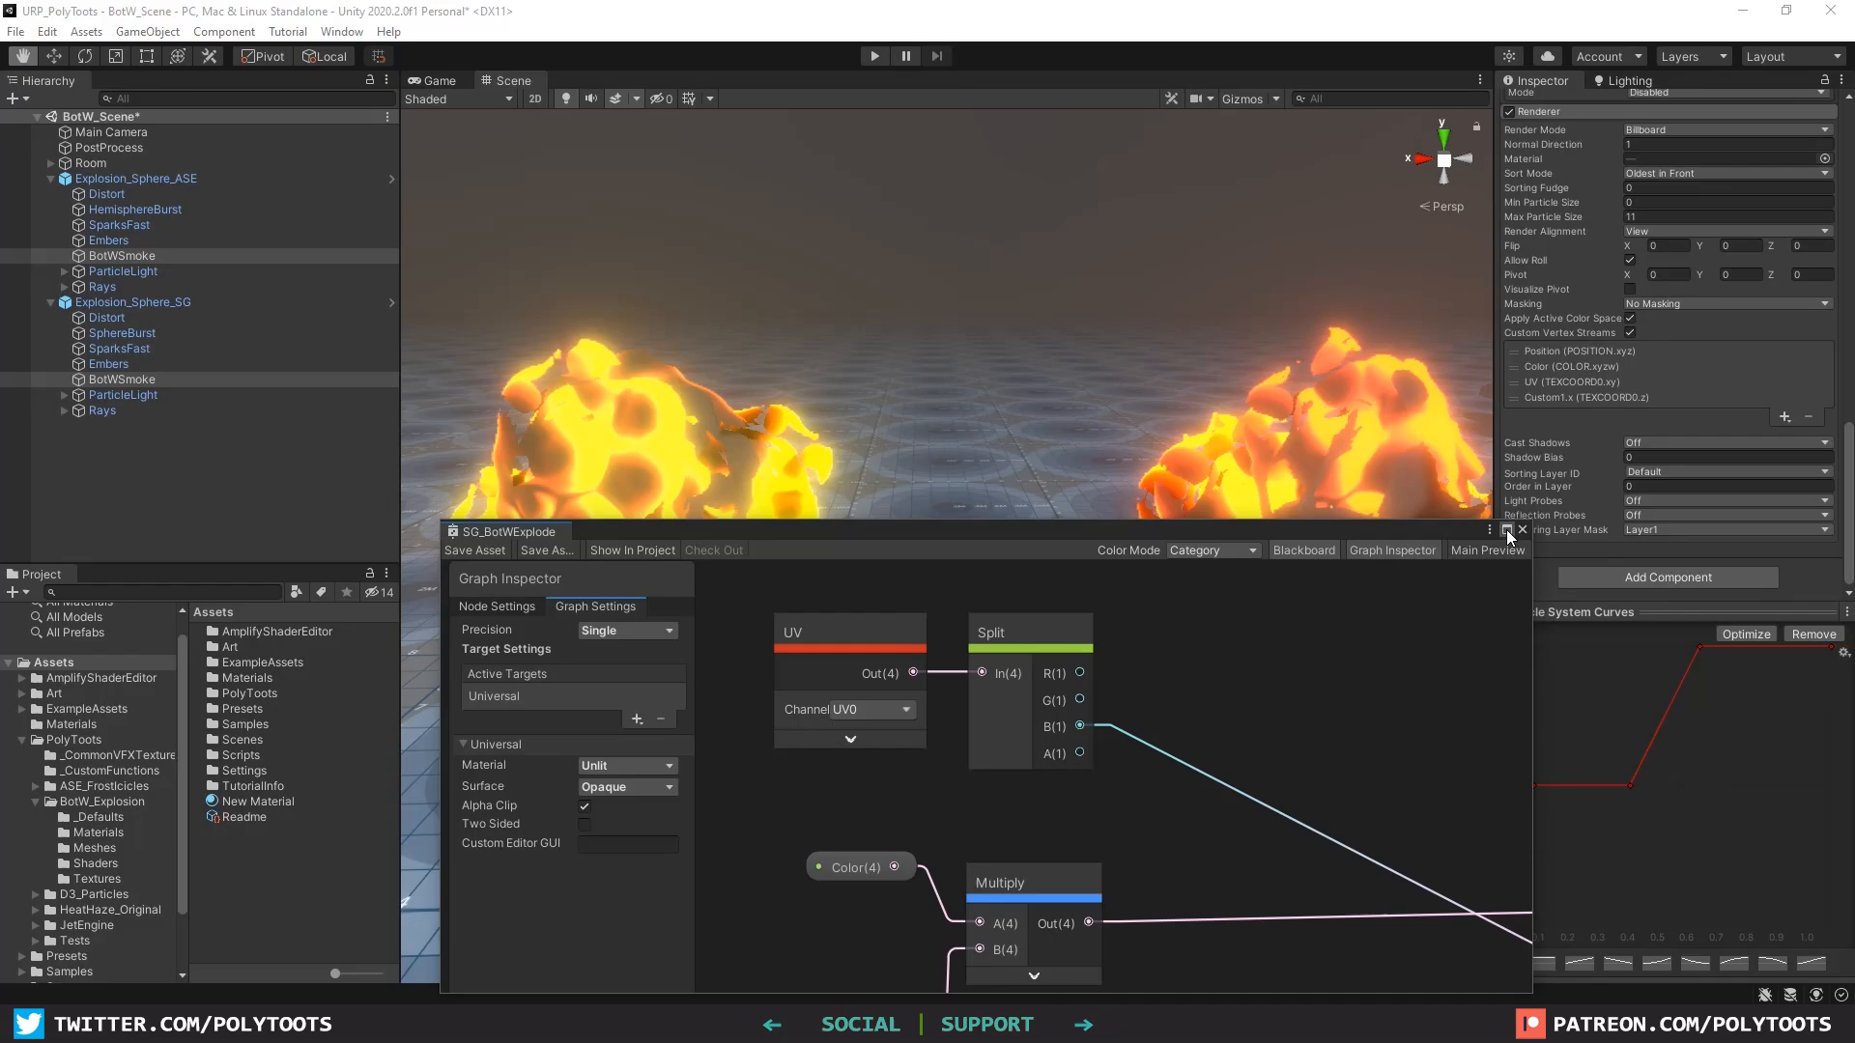
# Step: Maximize the SG_BotWExplode graph window and nudge the Smoke Texture's Sample Texture 2D node slightly upward
pyautogui.hotkey('shift', 'space')
pyautogui.moveTo(848, 386); pyautogui.dragTo(1382, 426, button='middle')
pyautogui.scroll(-4, 1382, 428)
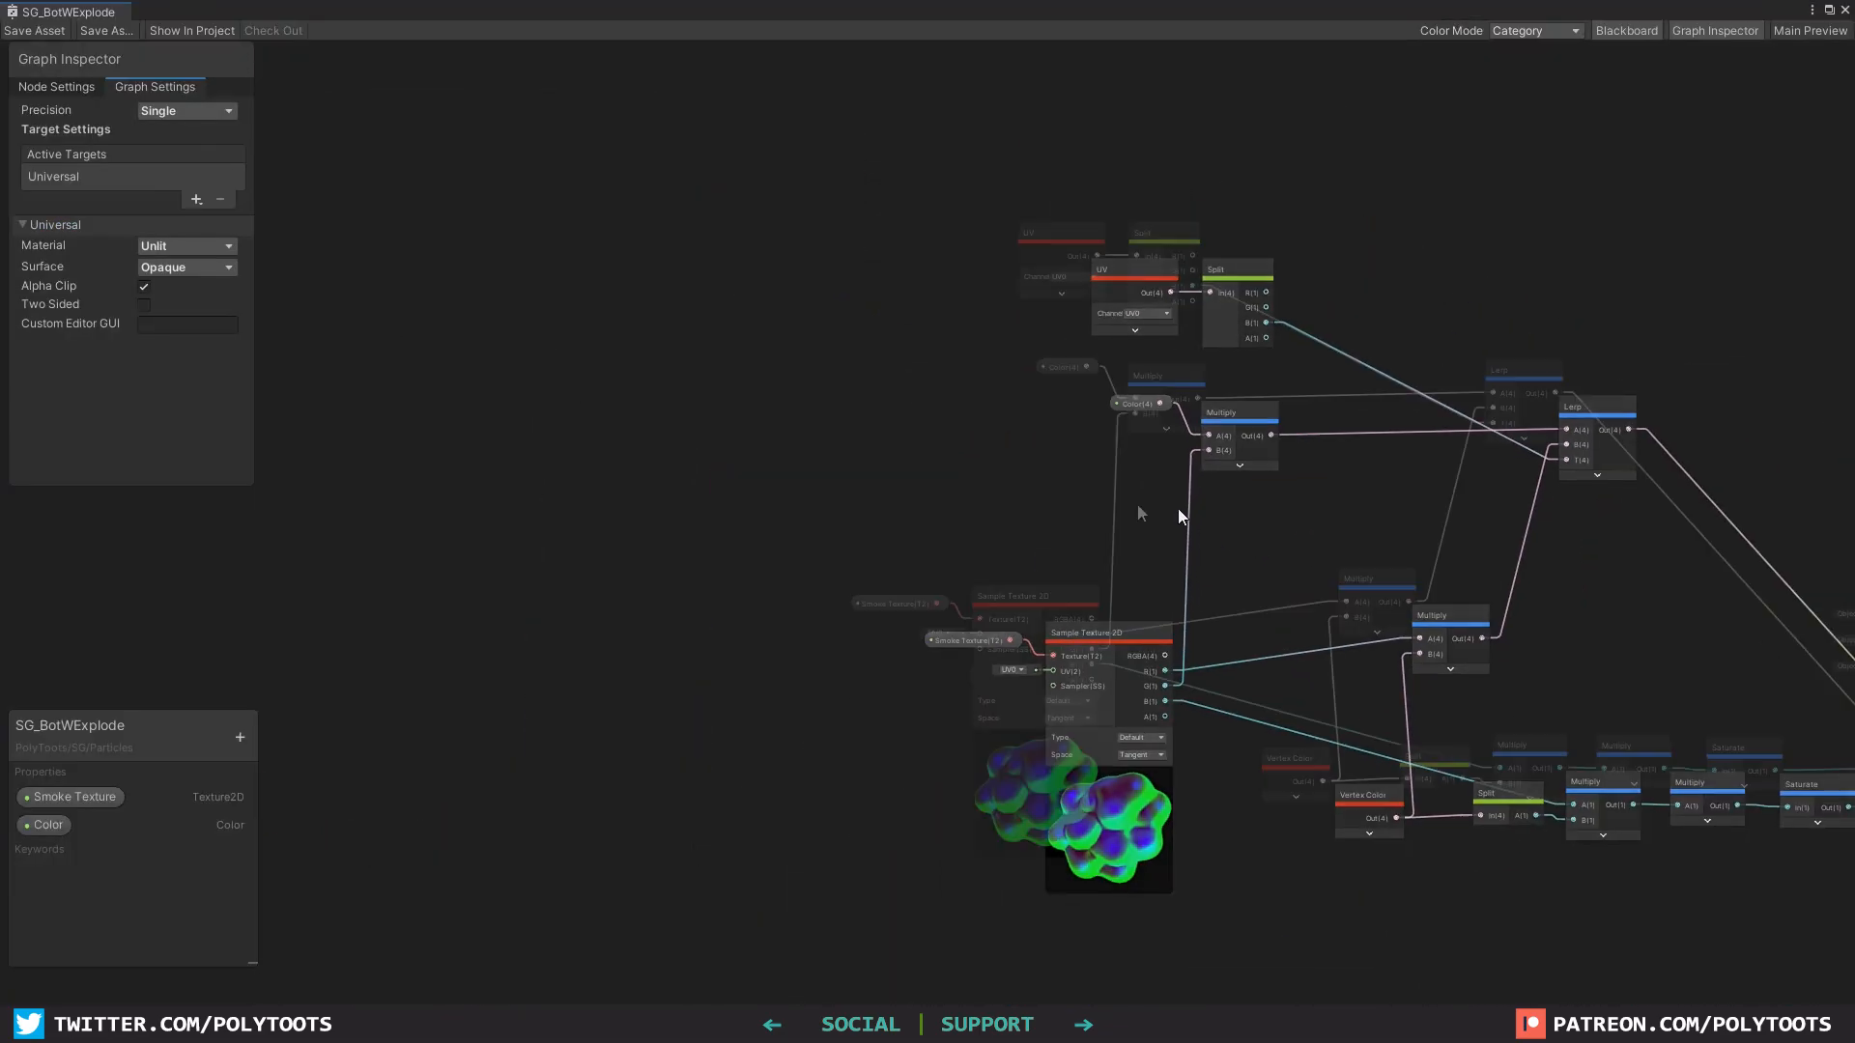
pyautogui.moveTo(1179, 512); pyautogui.dragTo(1052, 475, button='middle')
pyautogui.moveTo(936, 488); pyautogui.dragTo(938, 348, button='middle')
pyautogui.scroll(3, 991, 502)
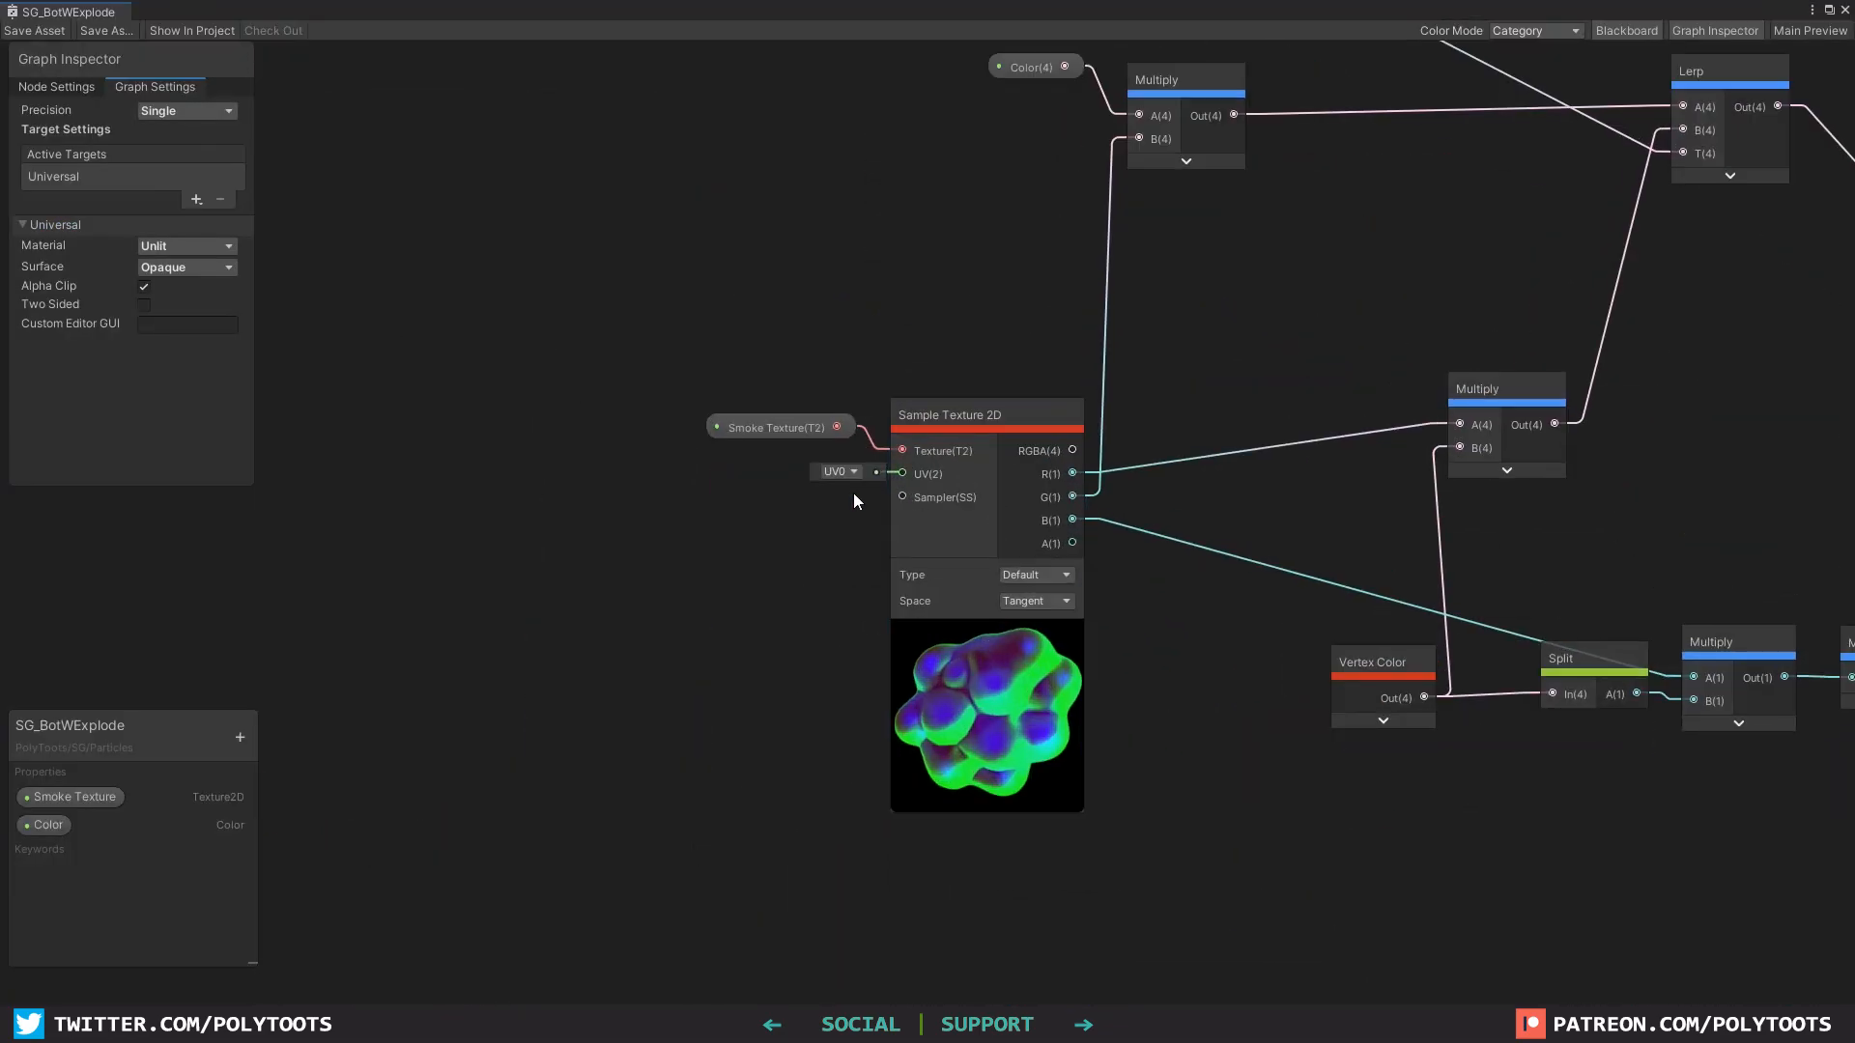
pyautogui.moveTo(950, 414); pyautogui.dragTo(954, 402)
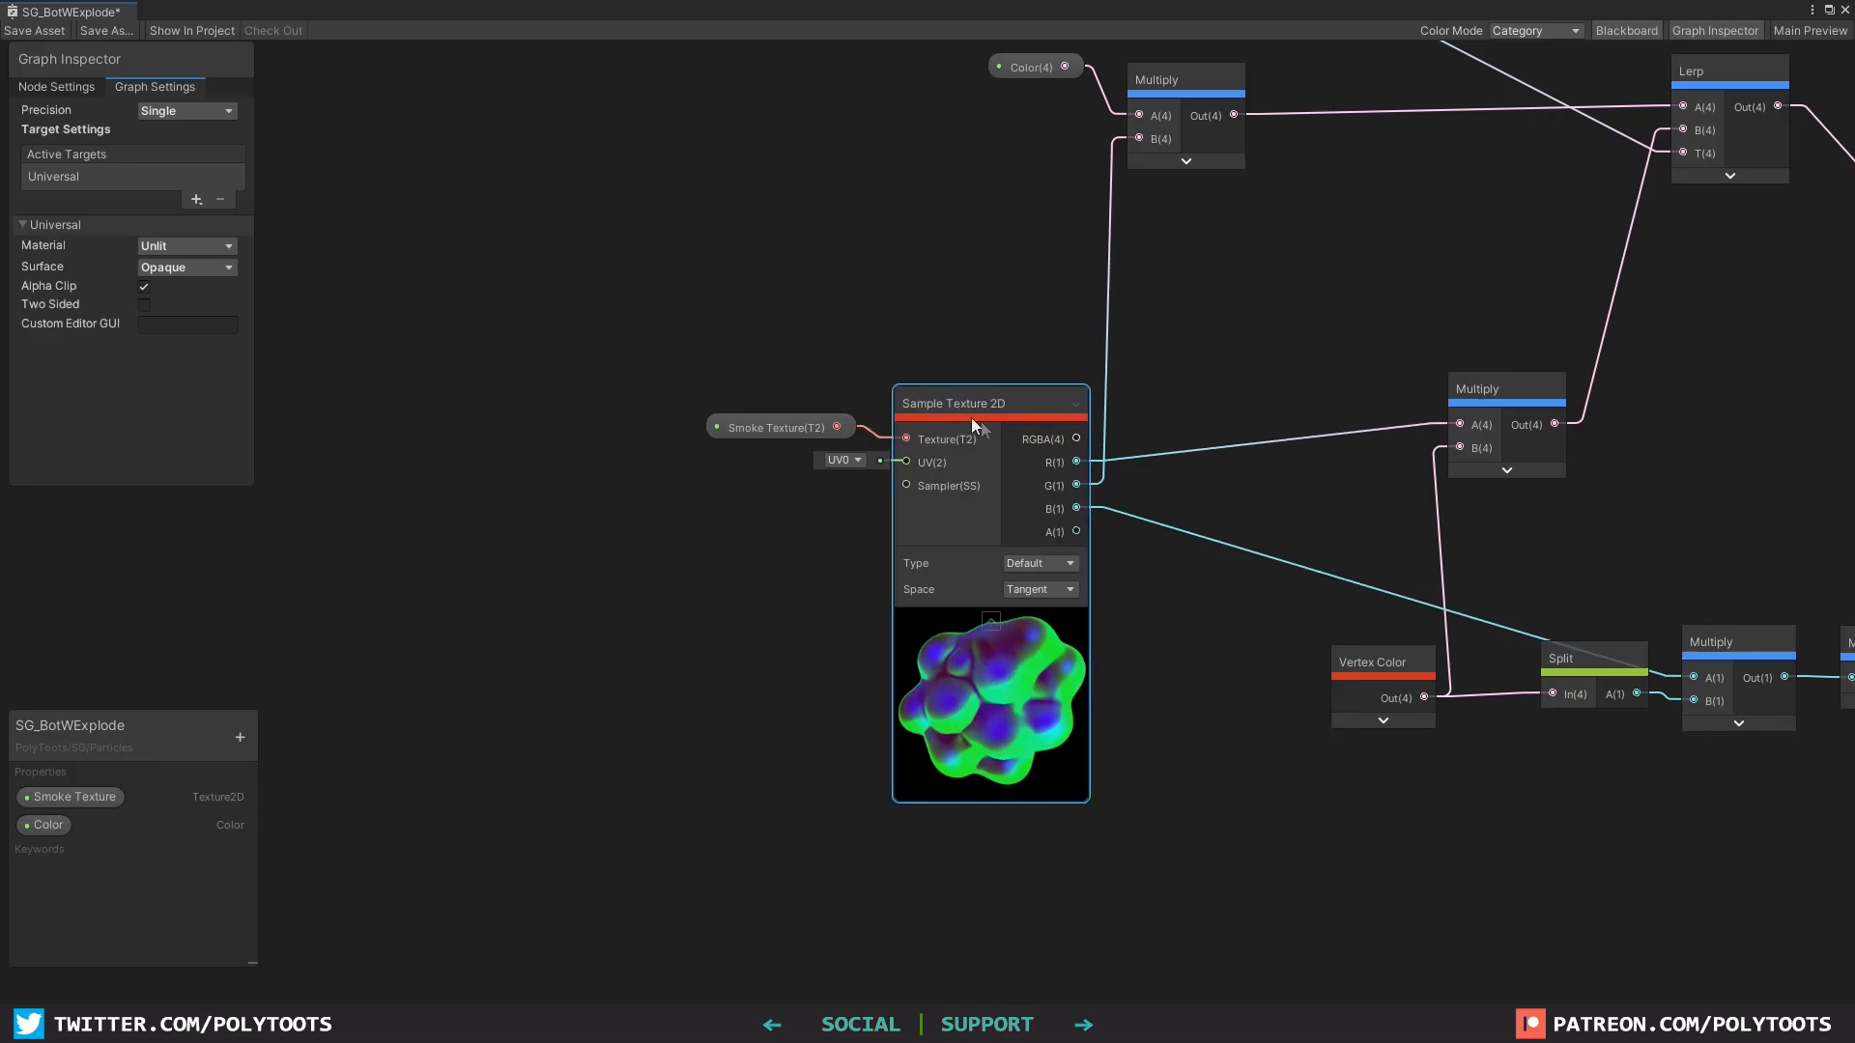
# Step: Duplicate the Sample Texture 2D node into the empty space before it and delete the copy's Smoke Texture connection
pyautogui.moveTo(711, 493); pyautogui.dragTo(1326, 537, button='middle')
pyautogui.scroll(-2, 1325, 537)
pyautogui.press('space')
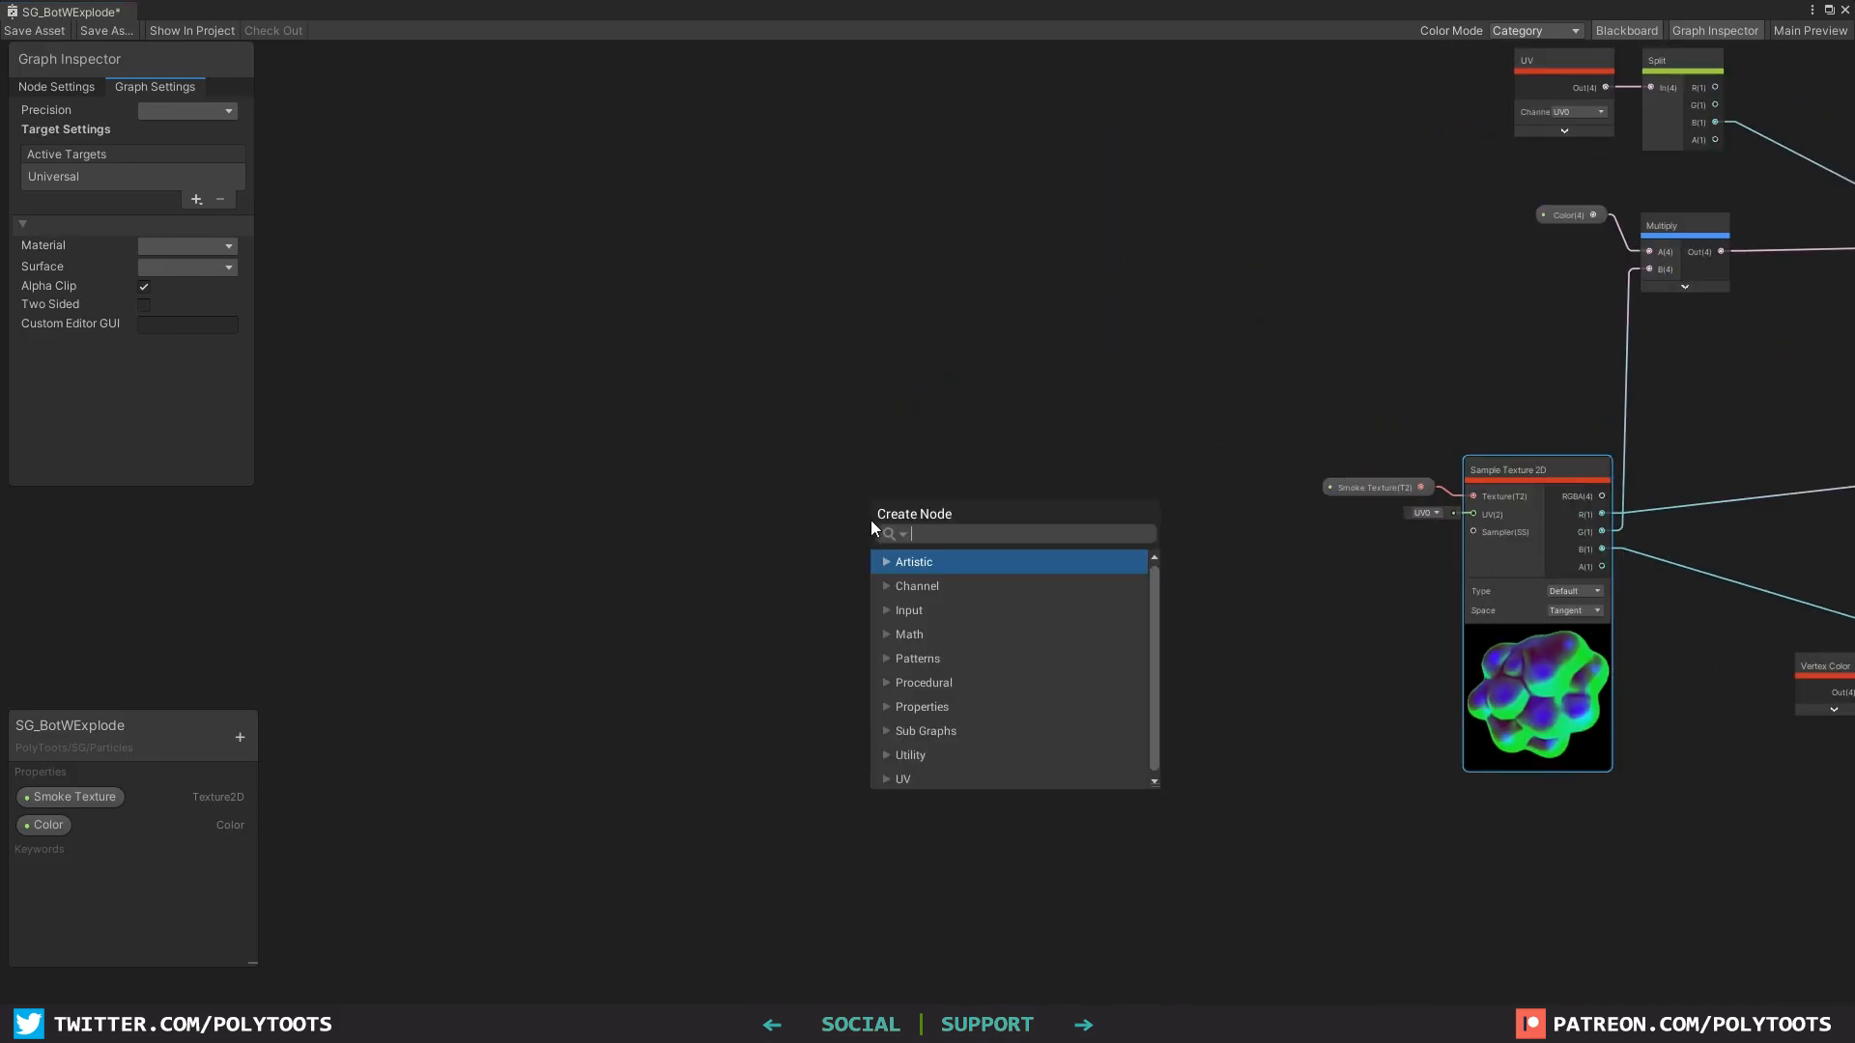
pyautogui.click(1245, 371)
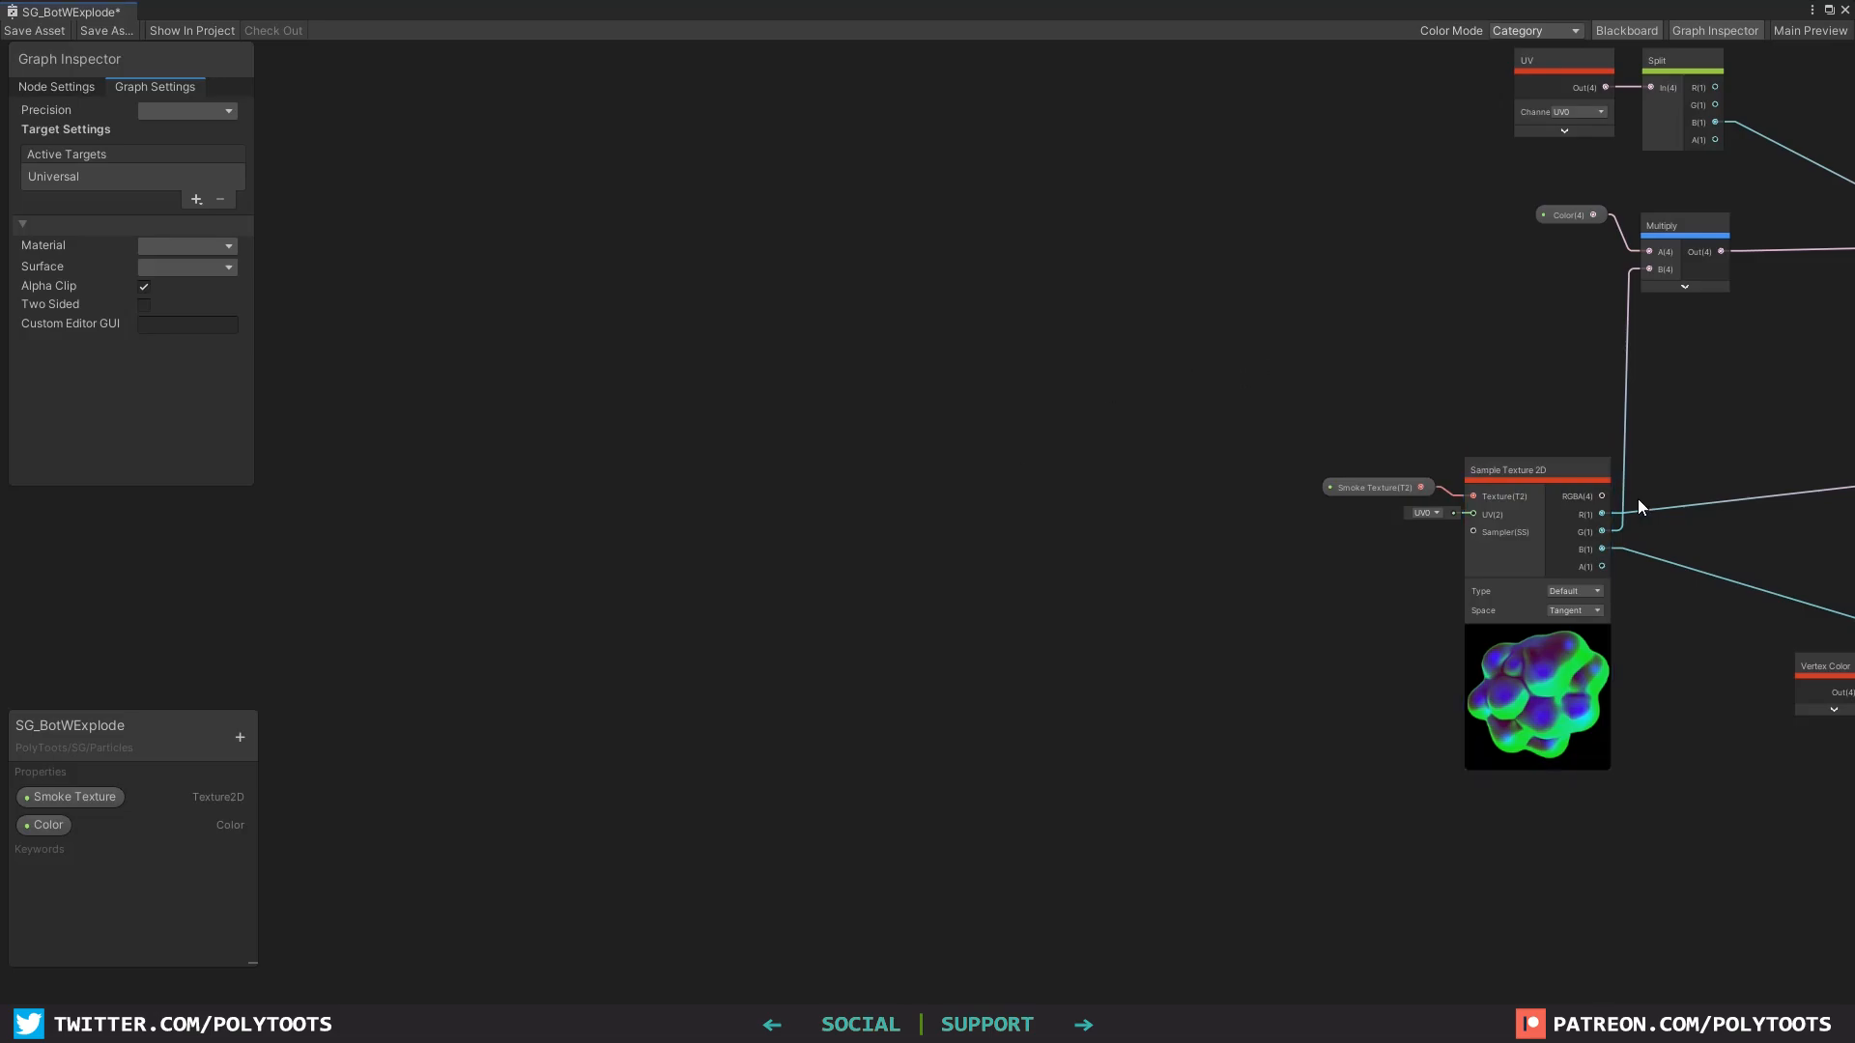
pyautogui.click(1522, 476)
pyautogui.hotkey('ctrl', 'd')
pyautogui.moveTo(1586, 496); pyautogui.dragTo(965, 445)
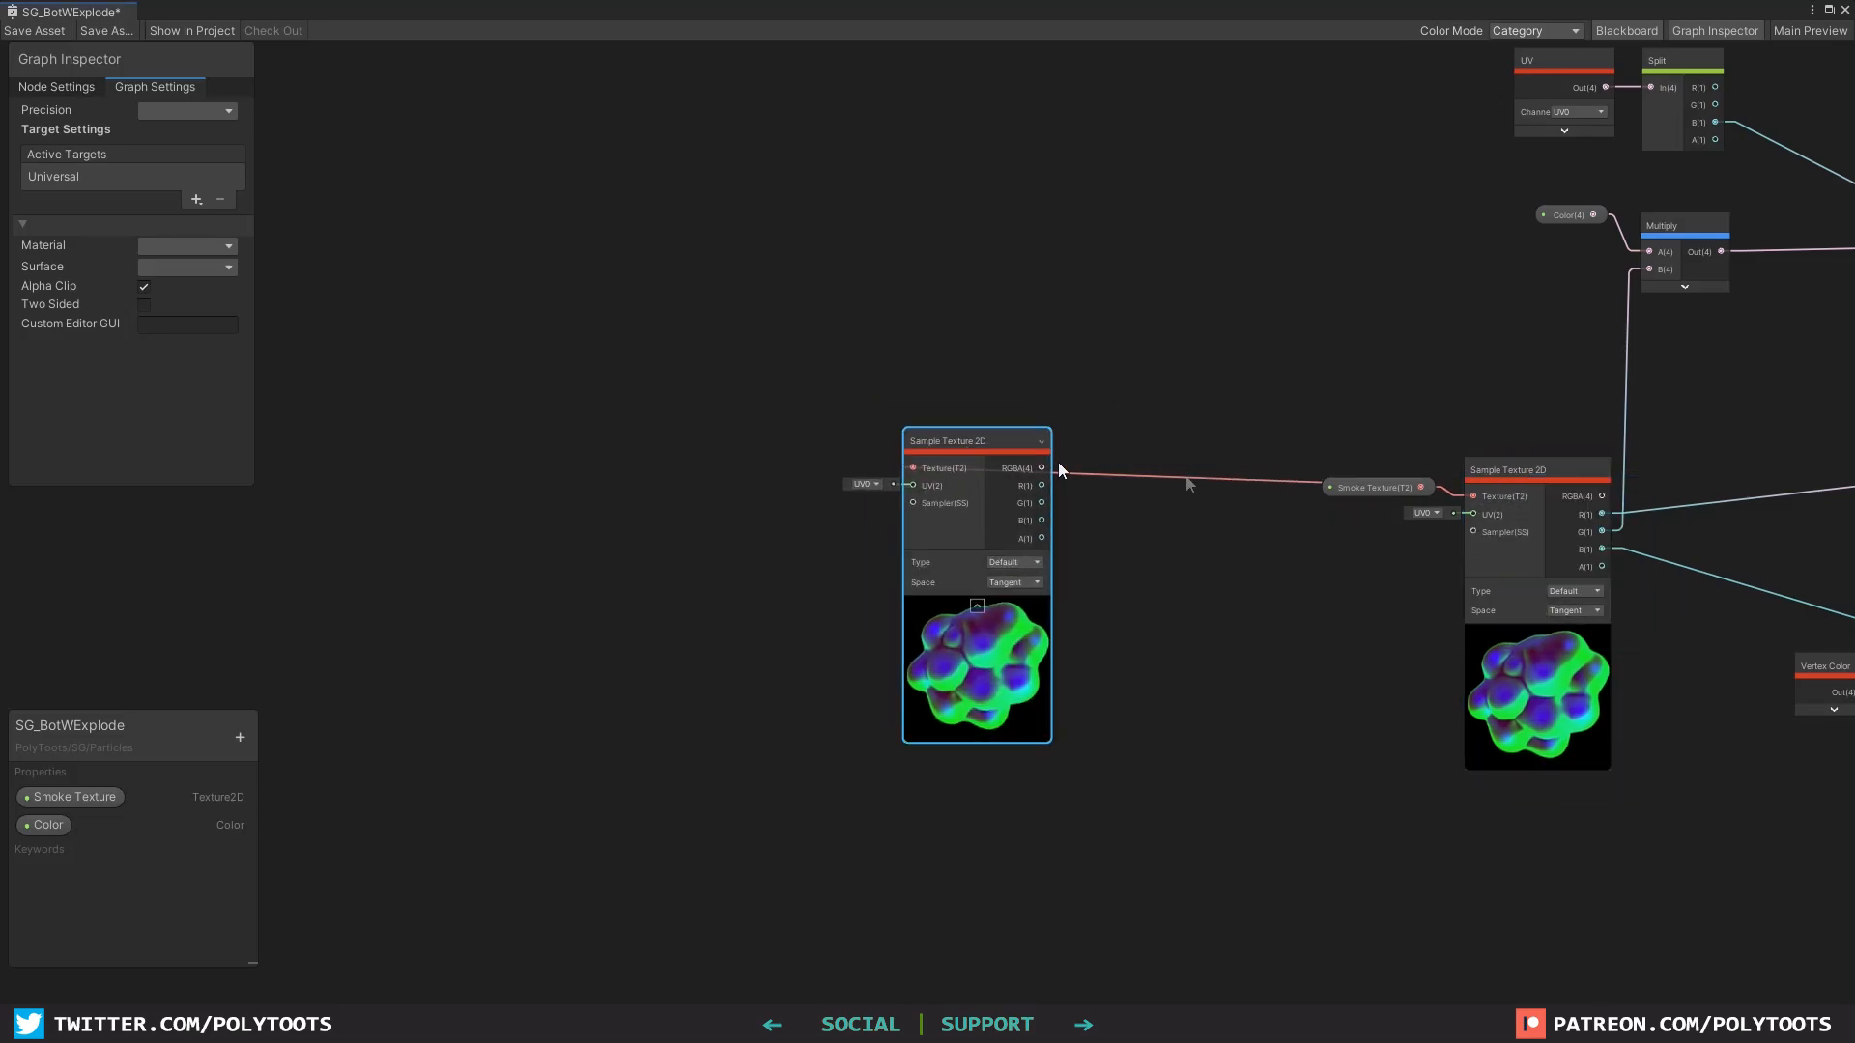
pyautogui.click(1250, 483)
pyautogui.press('Delete')
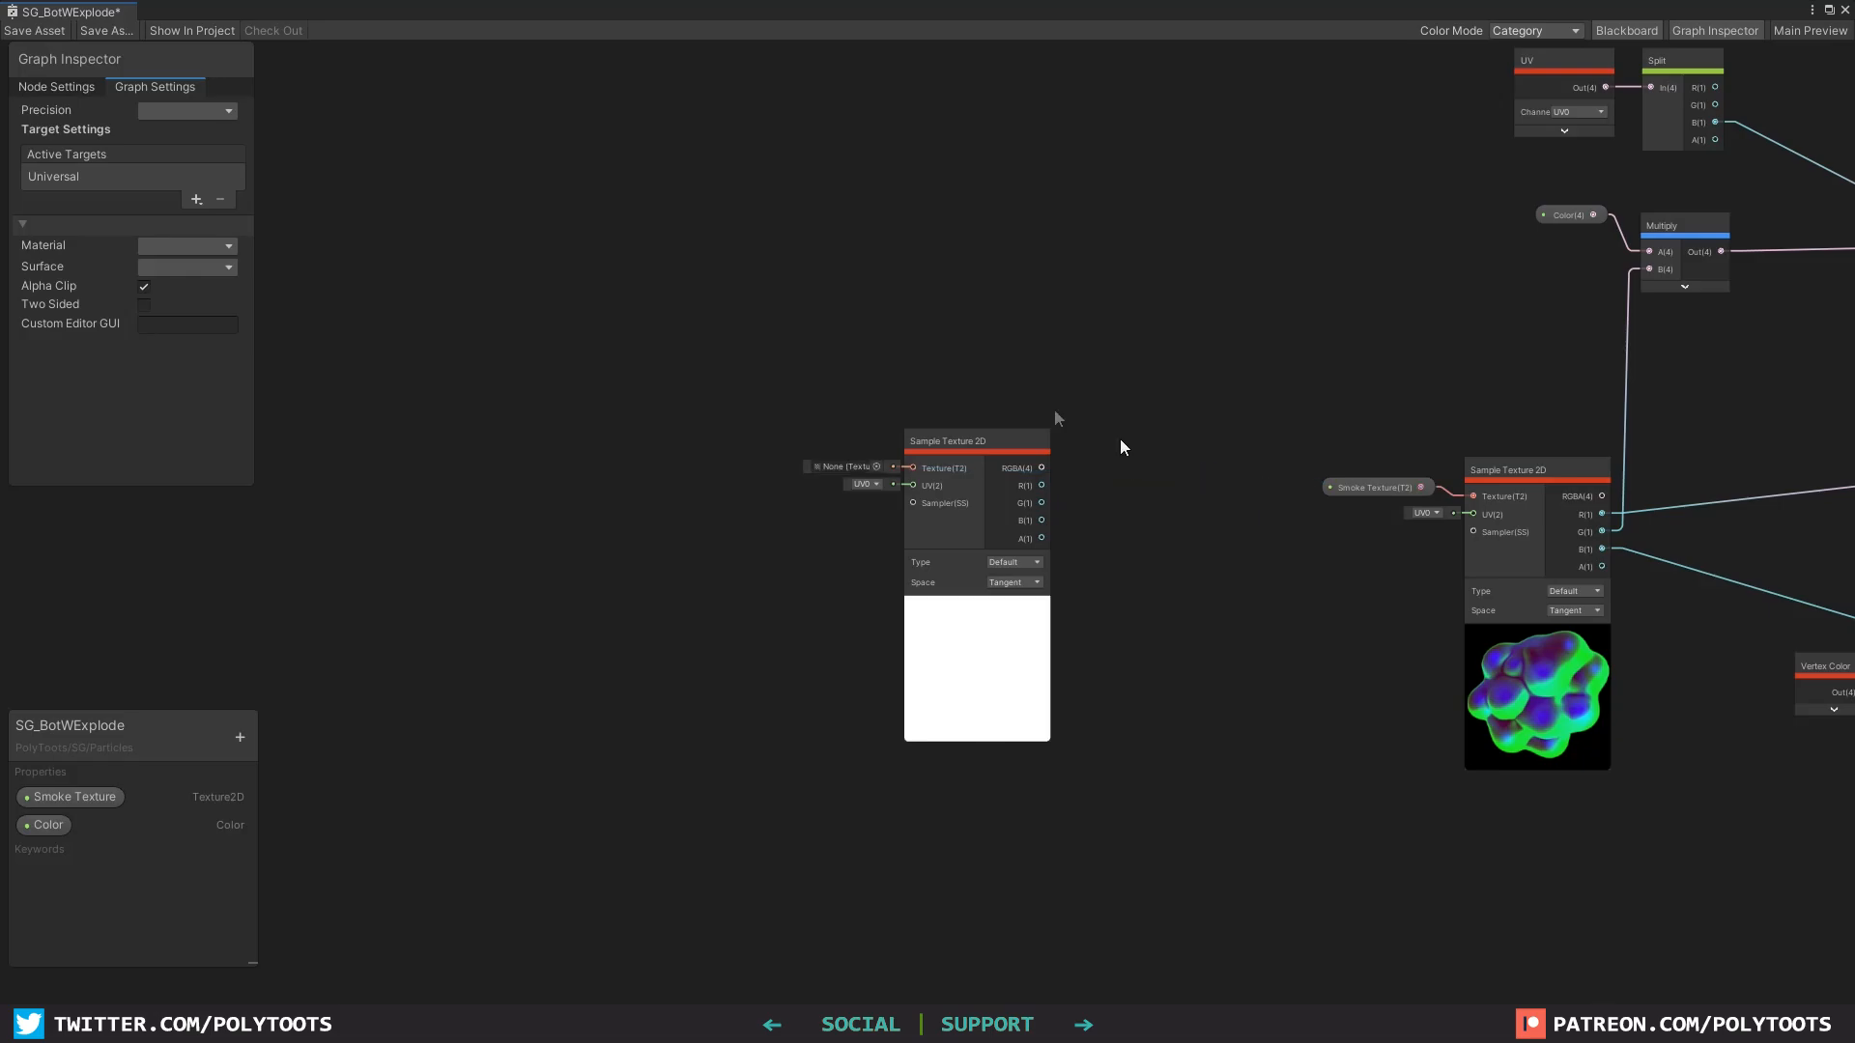
# Step: Duplicate the Smoke Texture property, rename the copy Normal Map and set its reference to _BumpMap
pyautogui.doubleClick(83, 823)
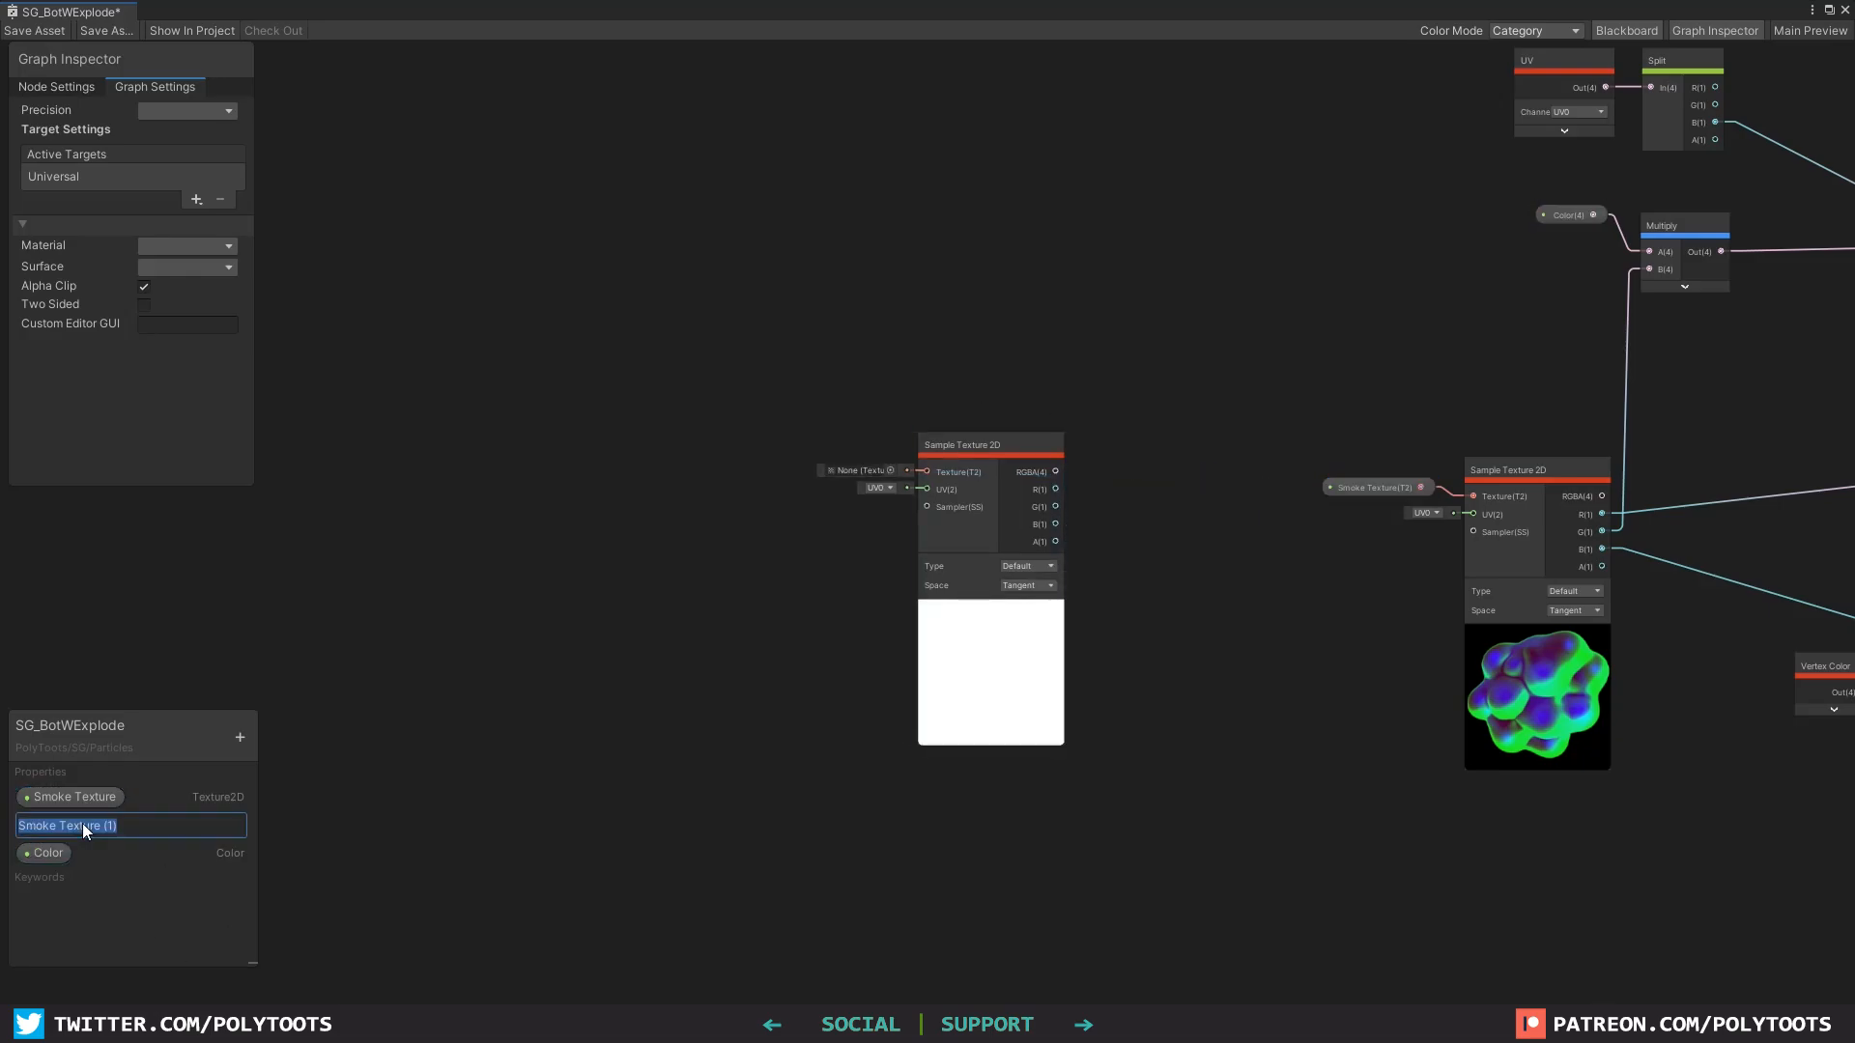
pyautogui.write('Normal Map')
pyautogui.press('Return')
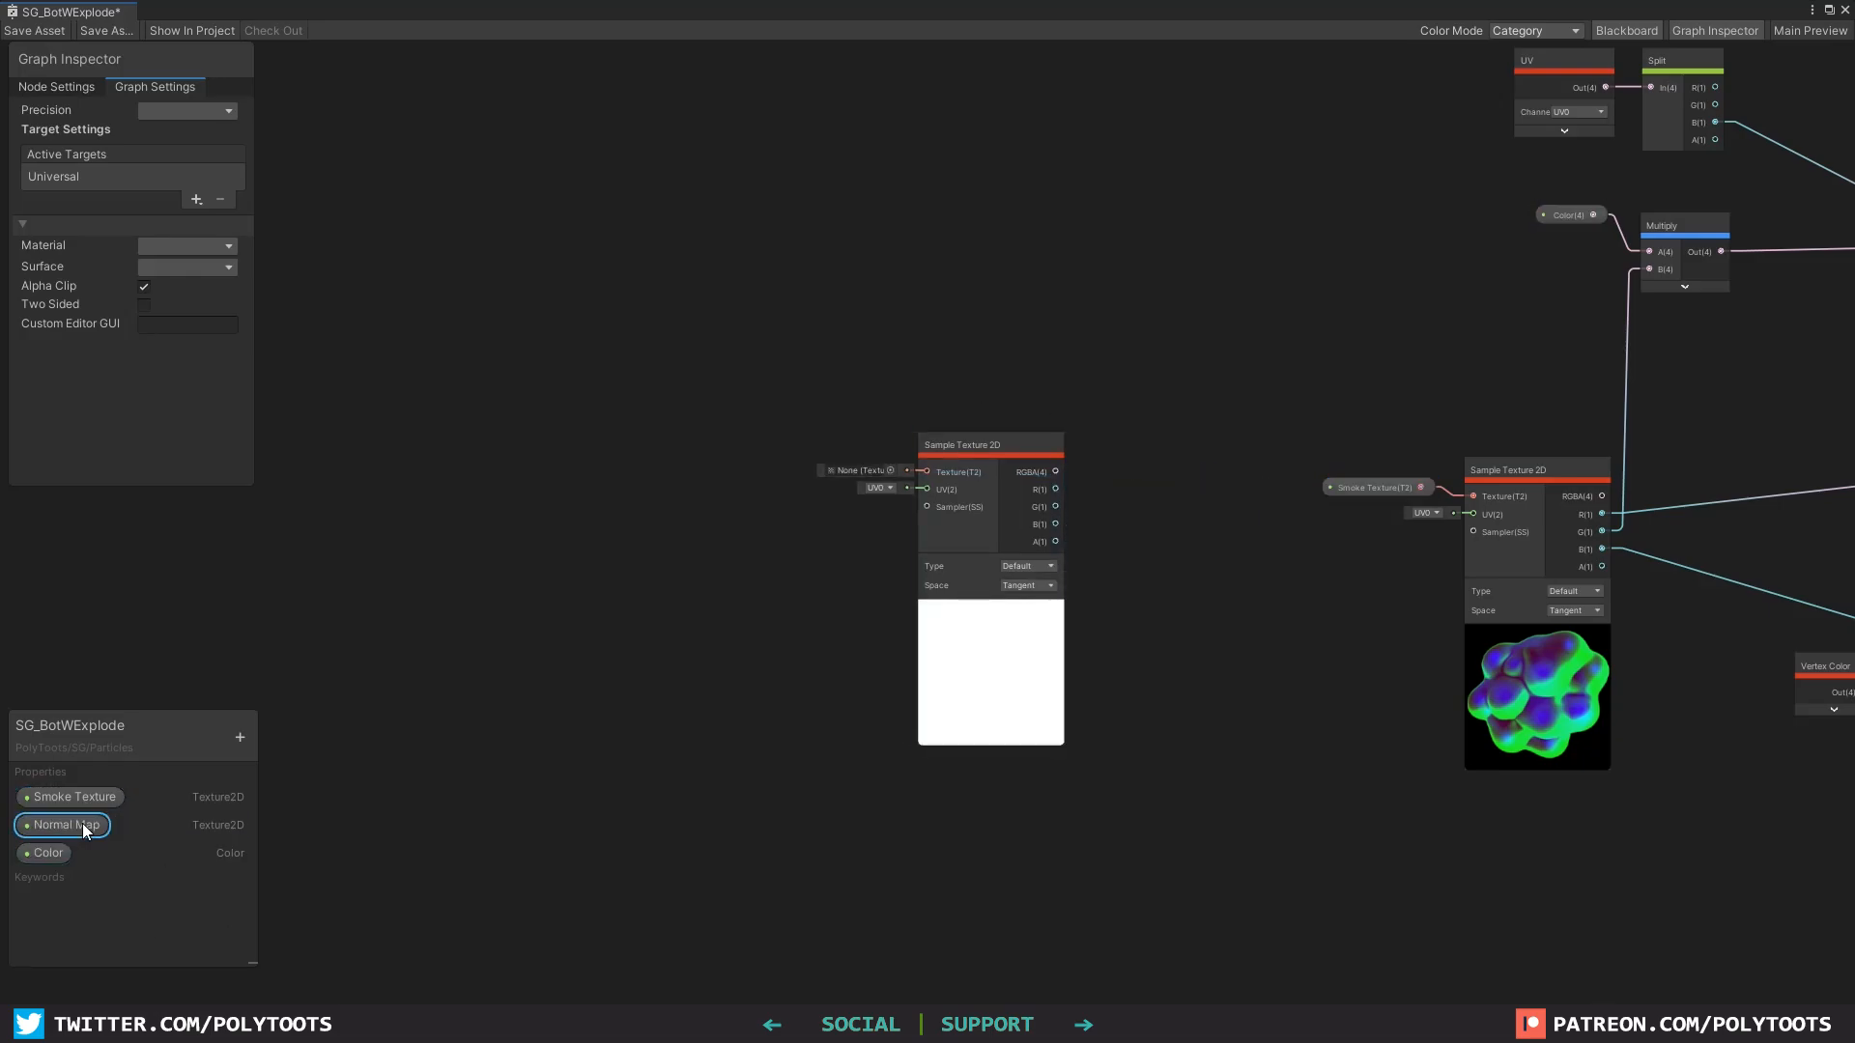
pyautogui.click(83, 823)
pyautogui.click(179, 166)
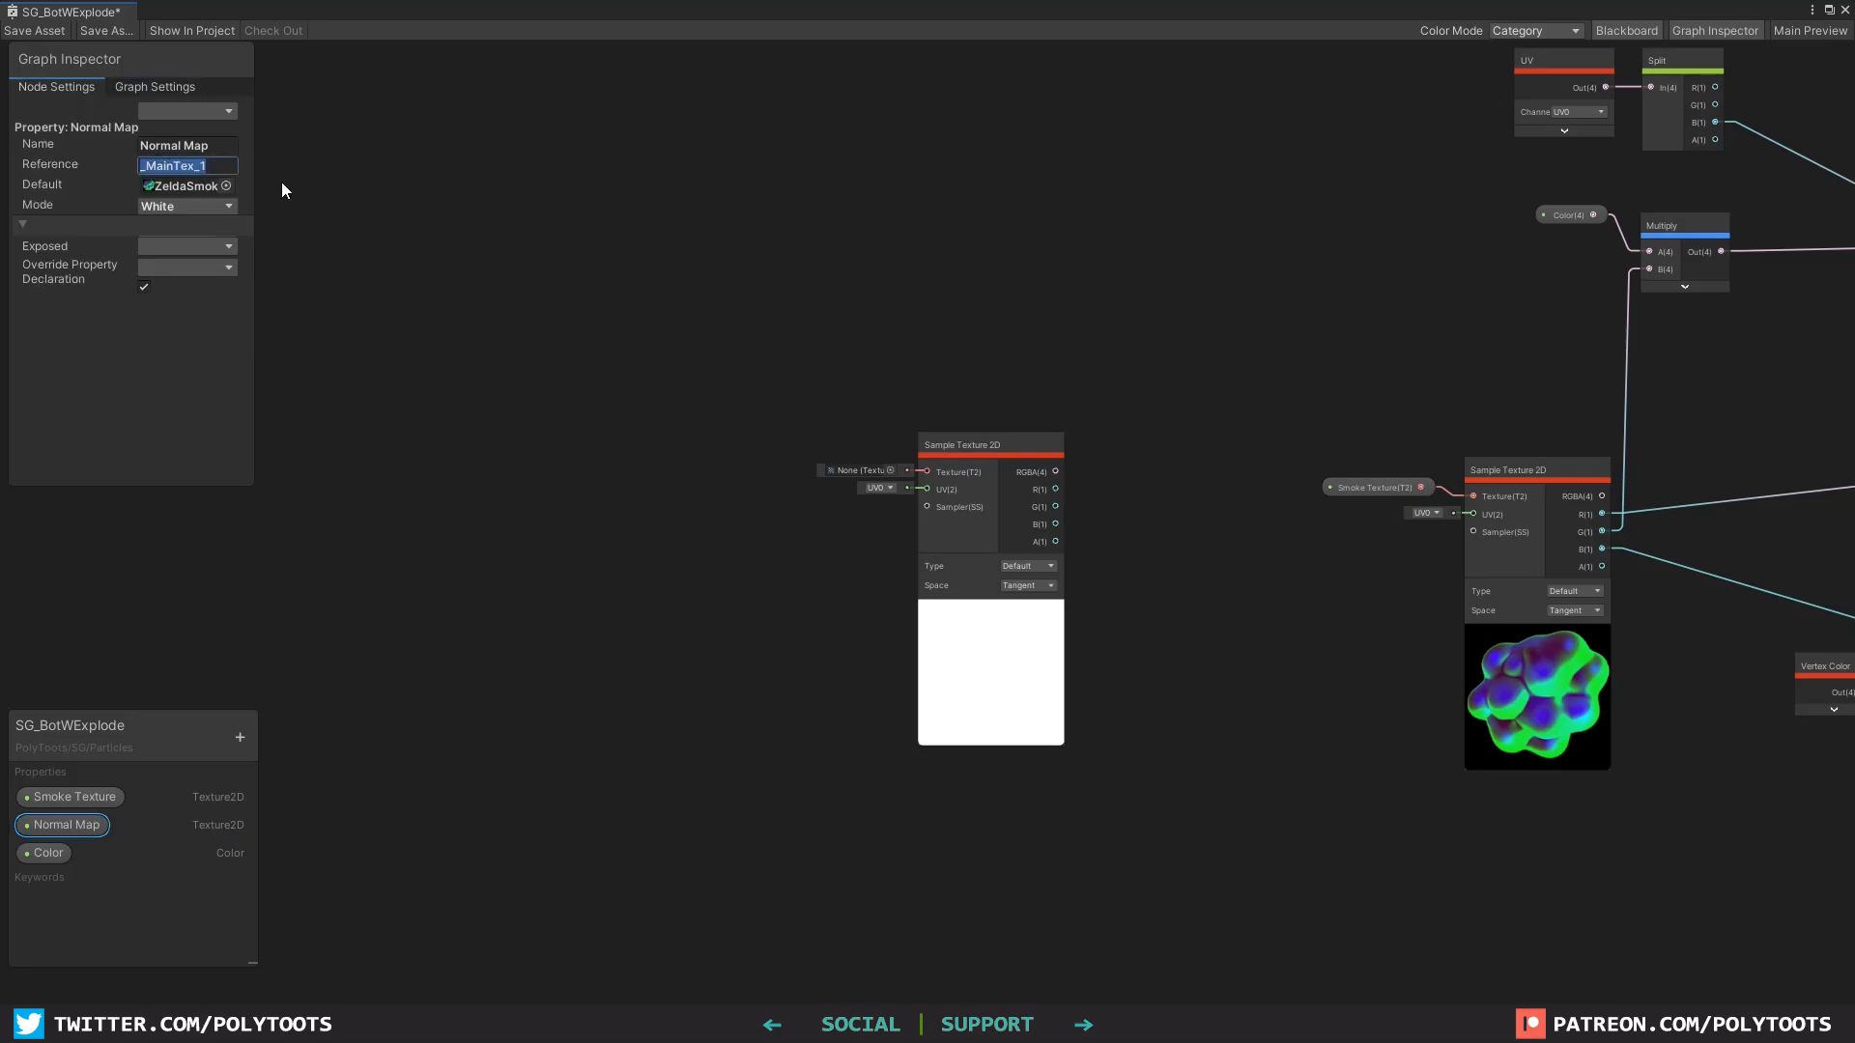
pyautogui.write('_BumpMap')
pyautogui.press('Return')
# Step: Connect the Normal Map property to the duplicated Sample Texture 2D node and set its default texture to DistortNormalTile
pyautogui.moveTo(728, 453); pyautogui.dragTo(934, 466)
pyautogui.moveTo(699, 469); pyautogui.dragTo(820, 425)
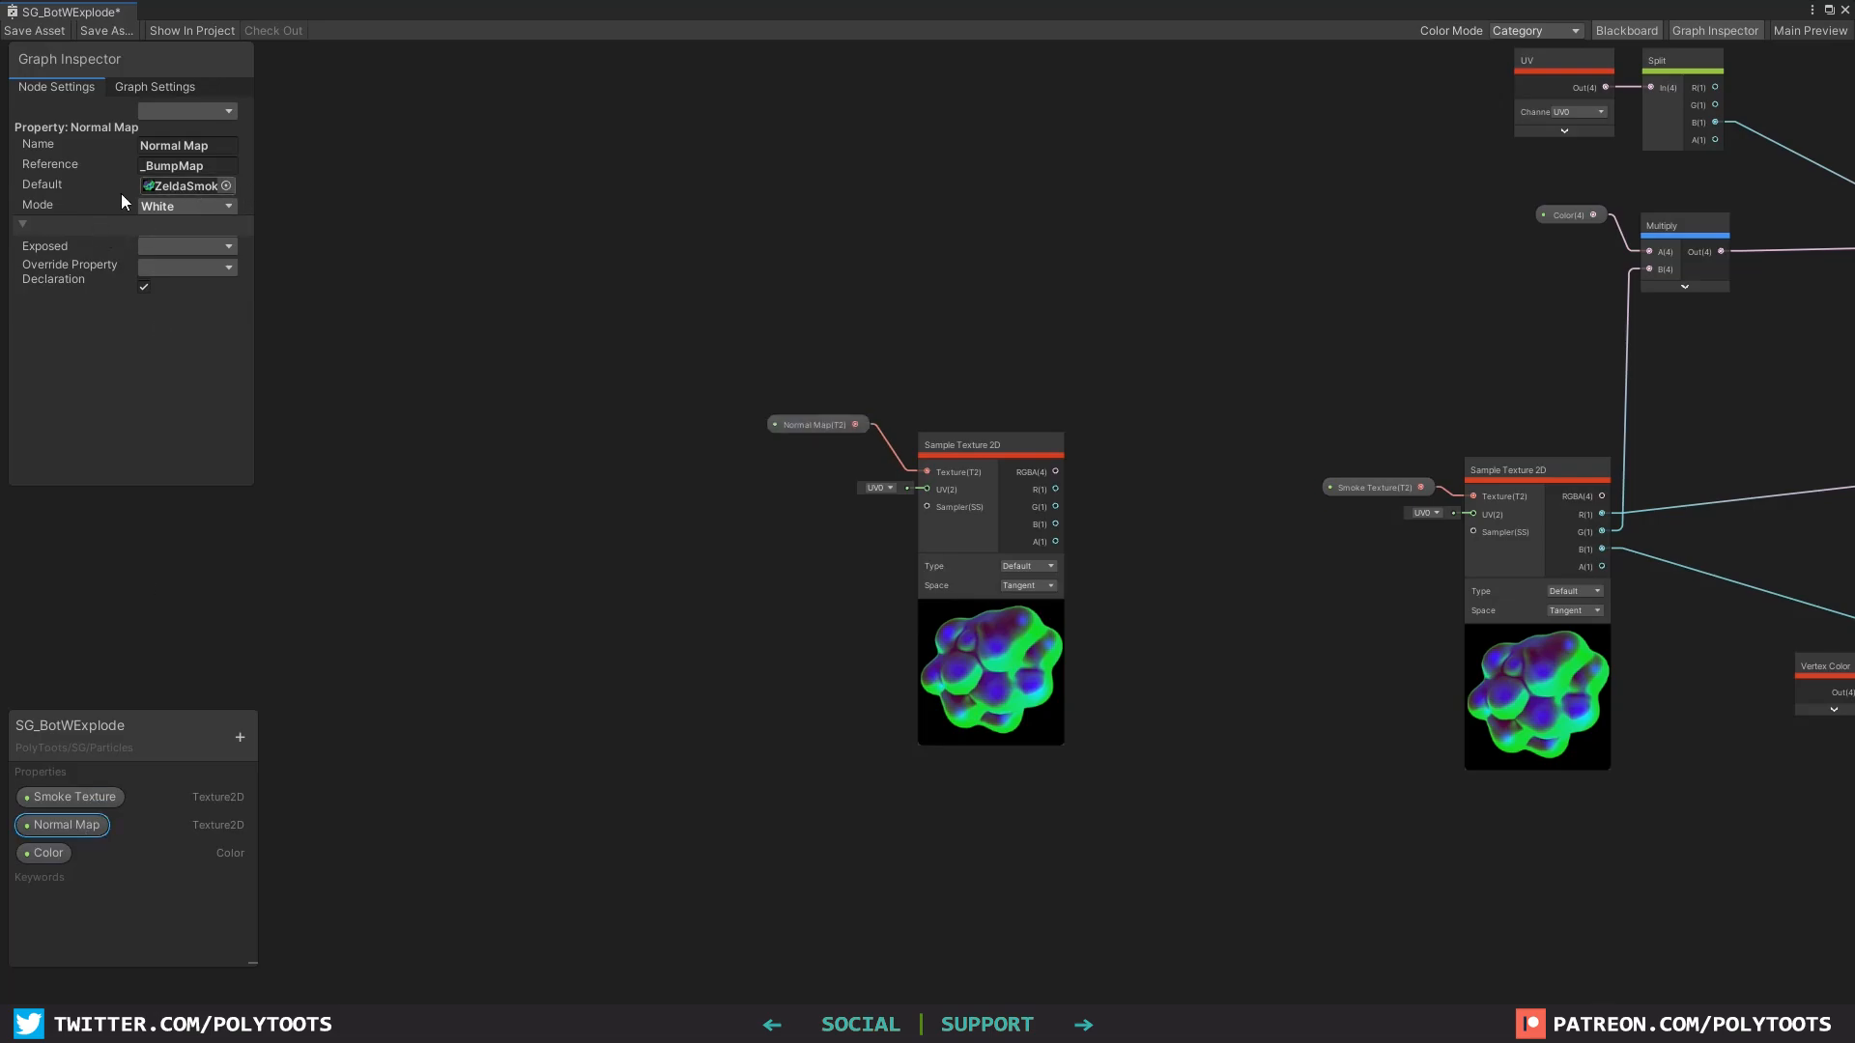
pyautogui.click(227, 187)
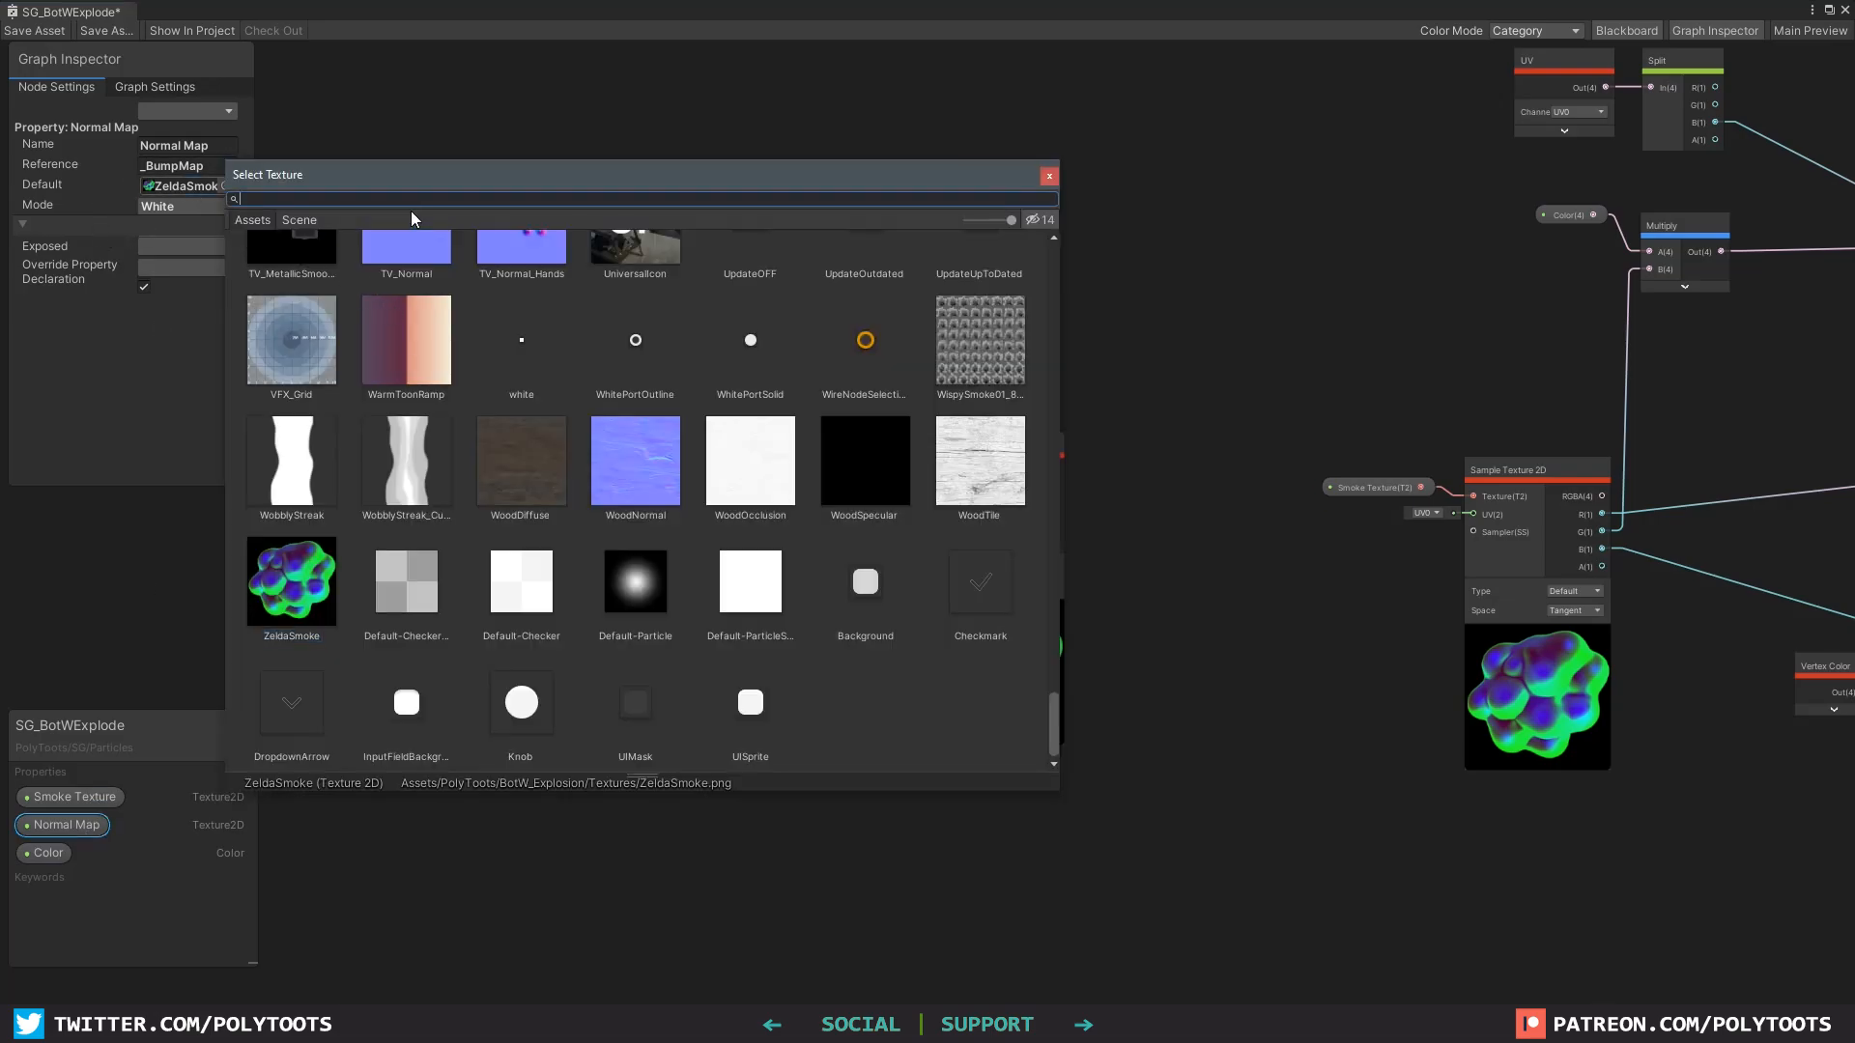
pyautogui.write('disto')
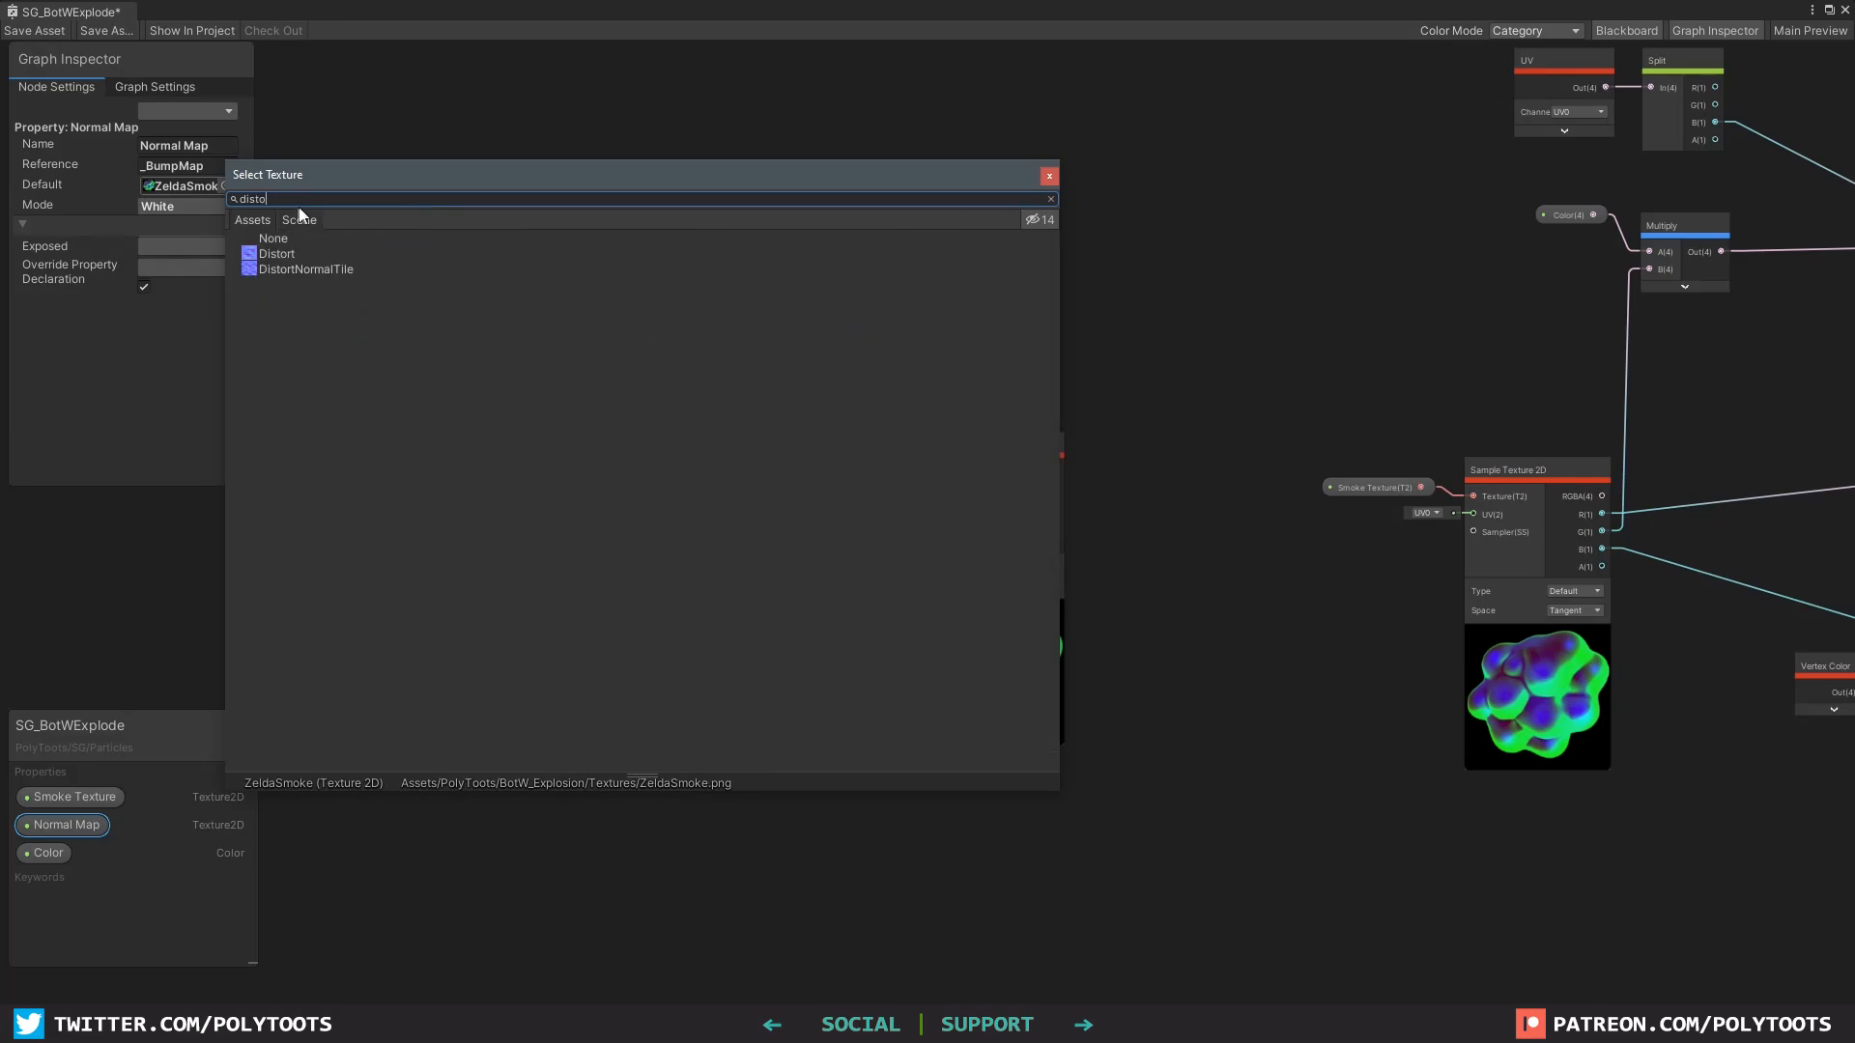
pyautogui.click(310, 266)
pyautogui.click(289, 252)
pyautogui.doubleClick(298, 266)
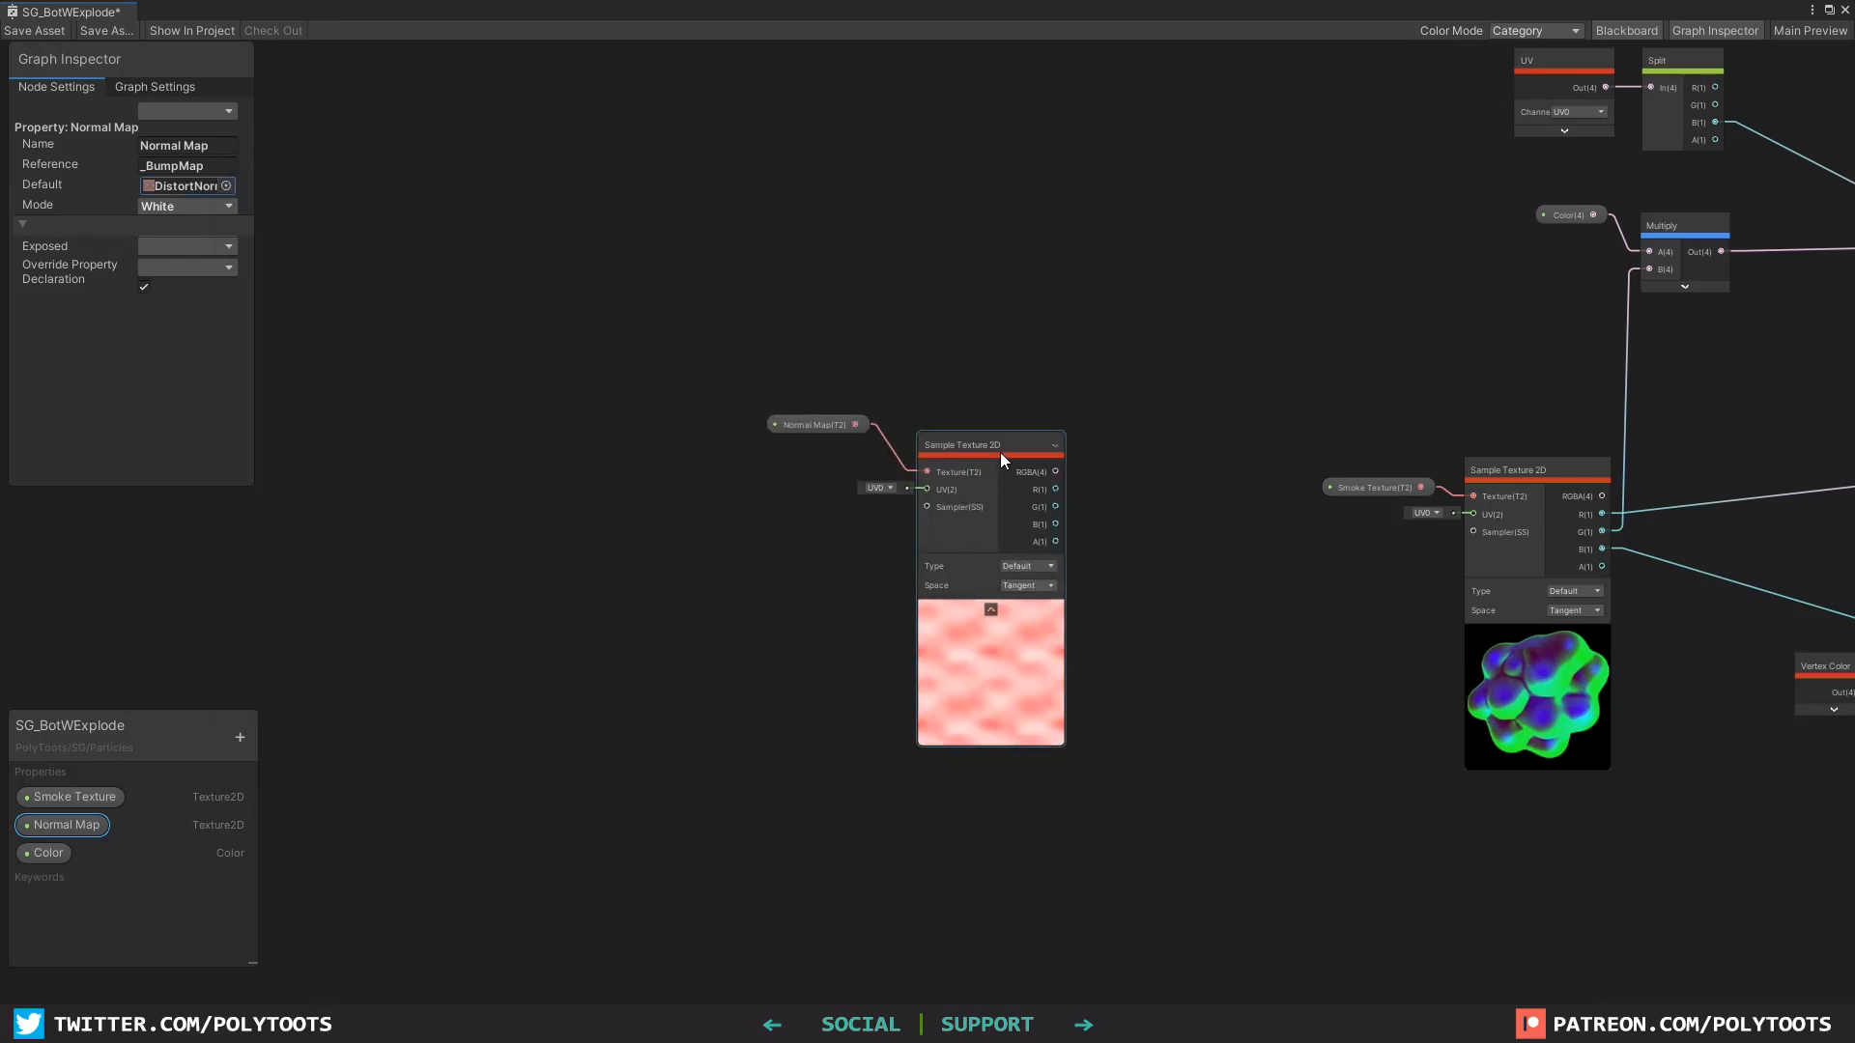
# Step: Set the Normal Map sampler's Type to Normal and move it with its property node farther from the smoke sampler
pyautogui.scroll(2, 1057, 693)
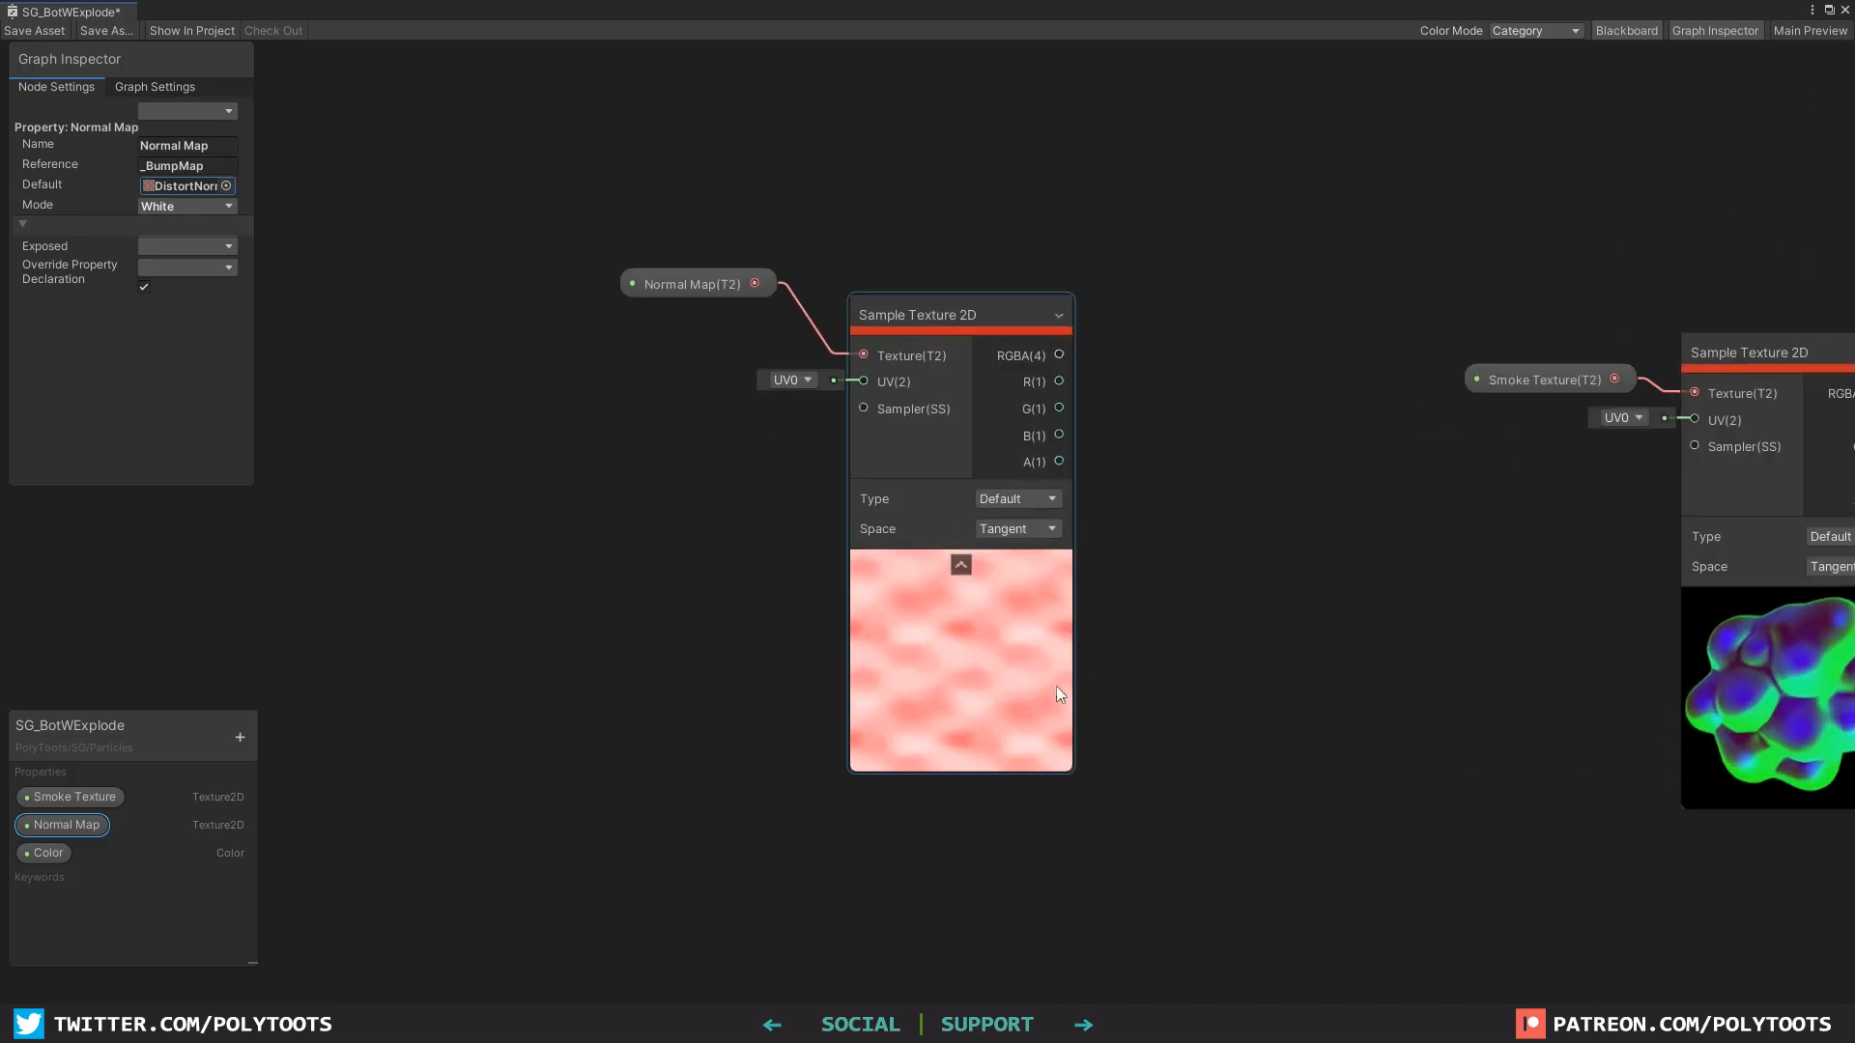
pyautogui.click(1030, 530)
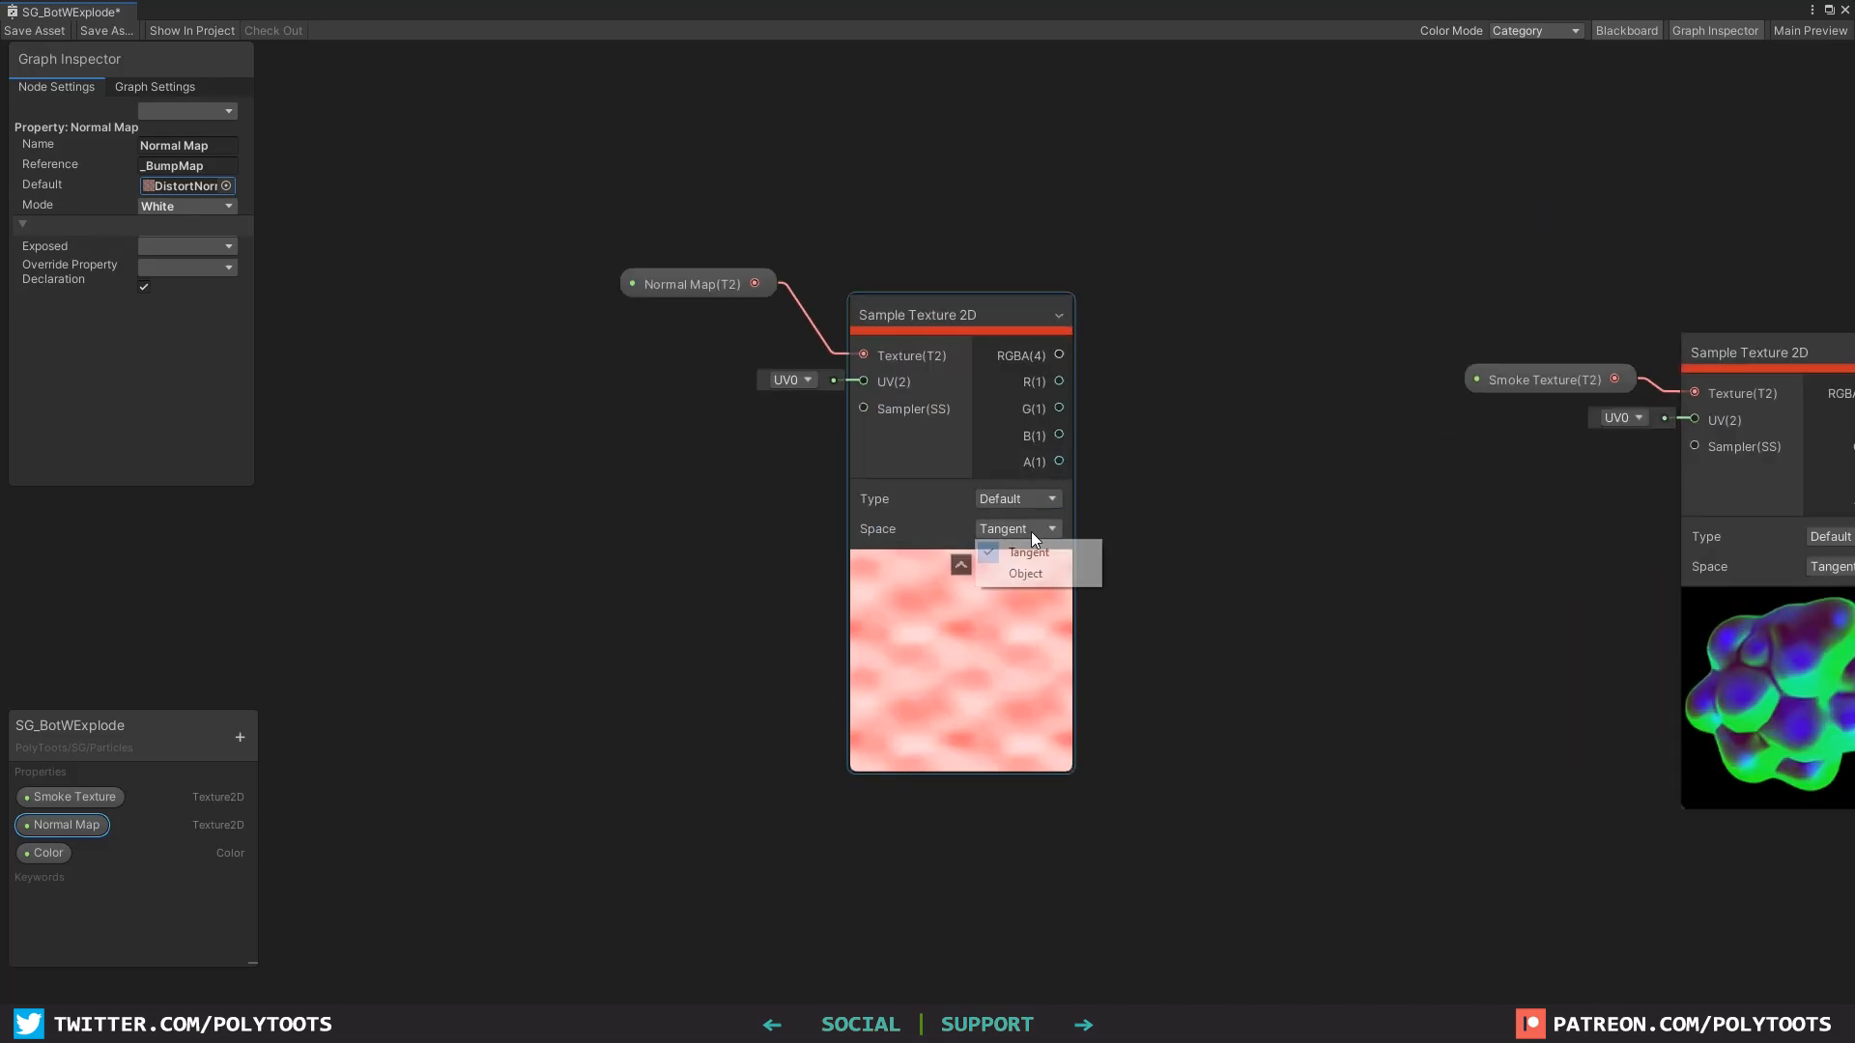
pyautogui.click(1022, 500)
pyautogui.click(1027, 543)
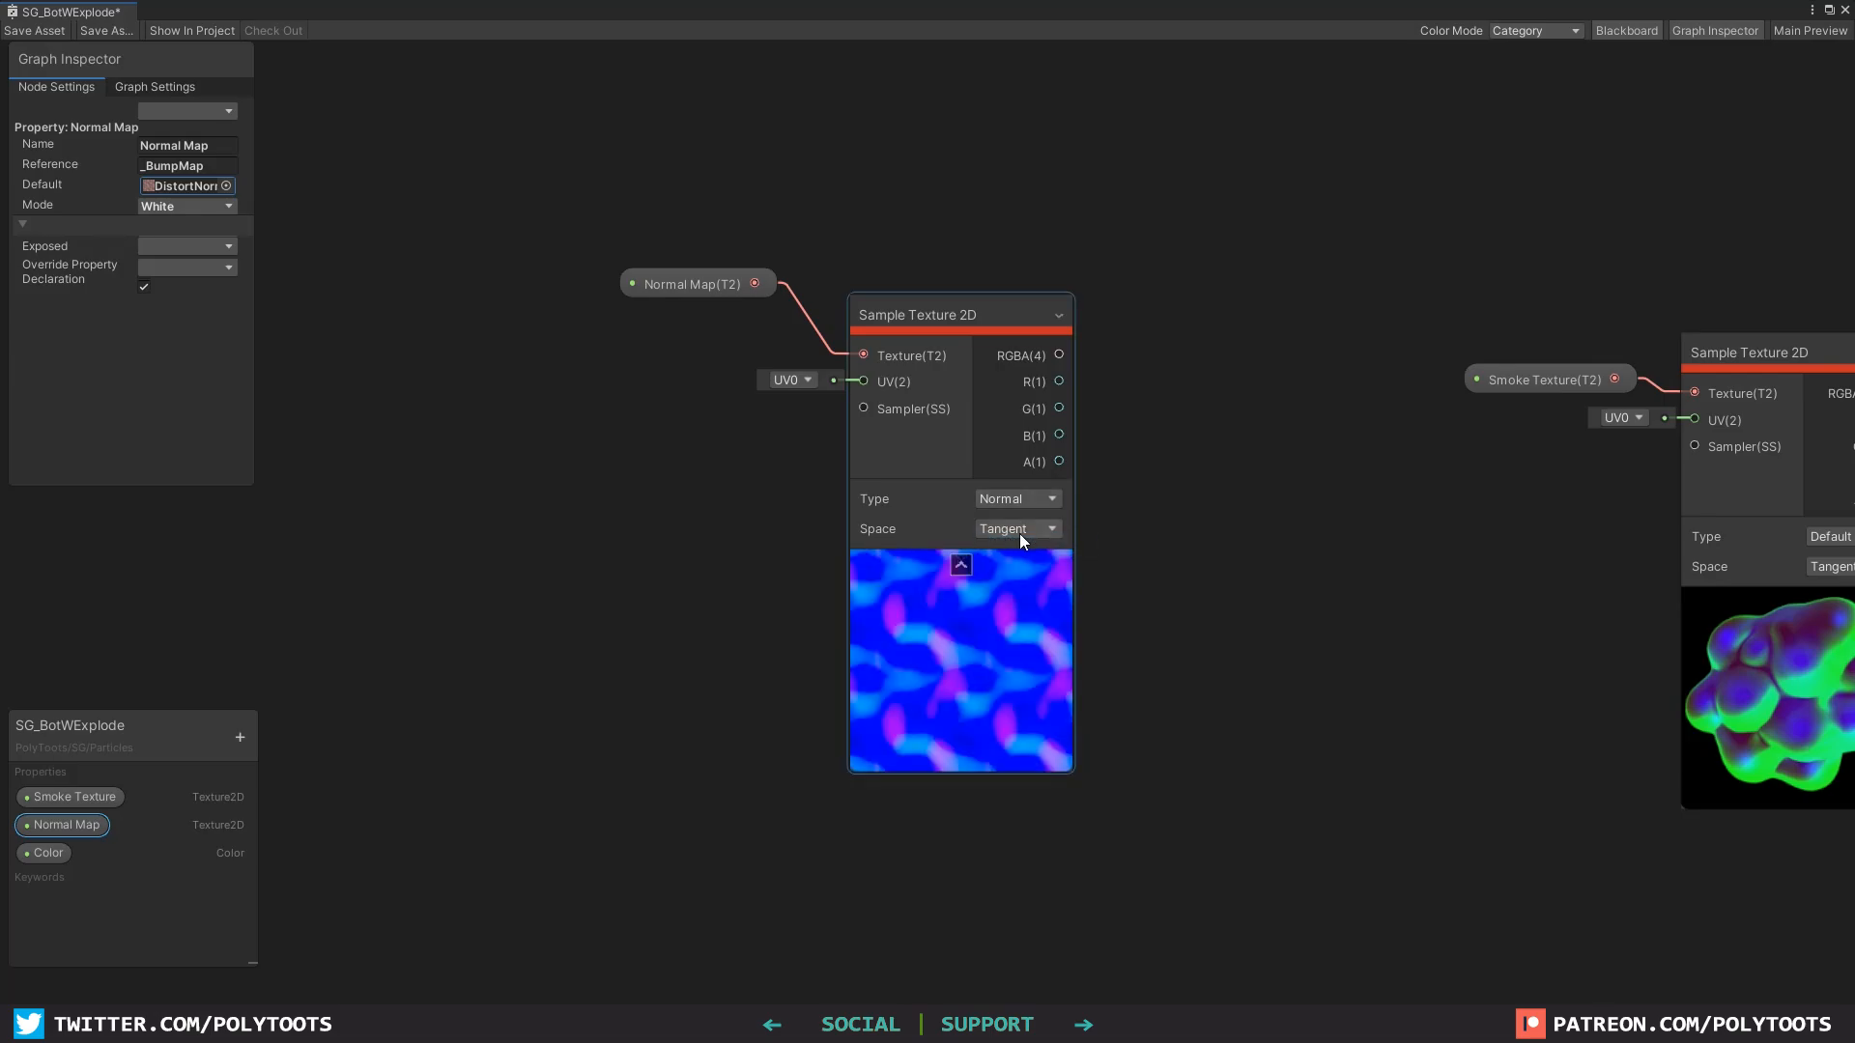
pyautogui.moveTo(954, 313); pyautogui.dragTo(920, 329)
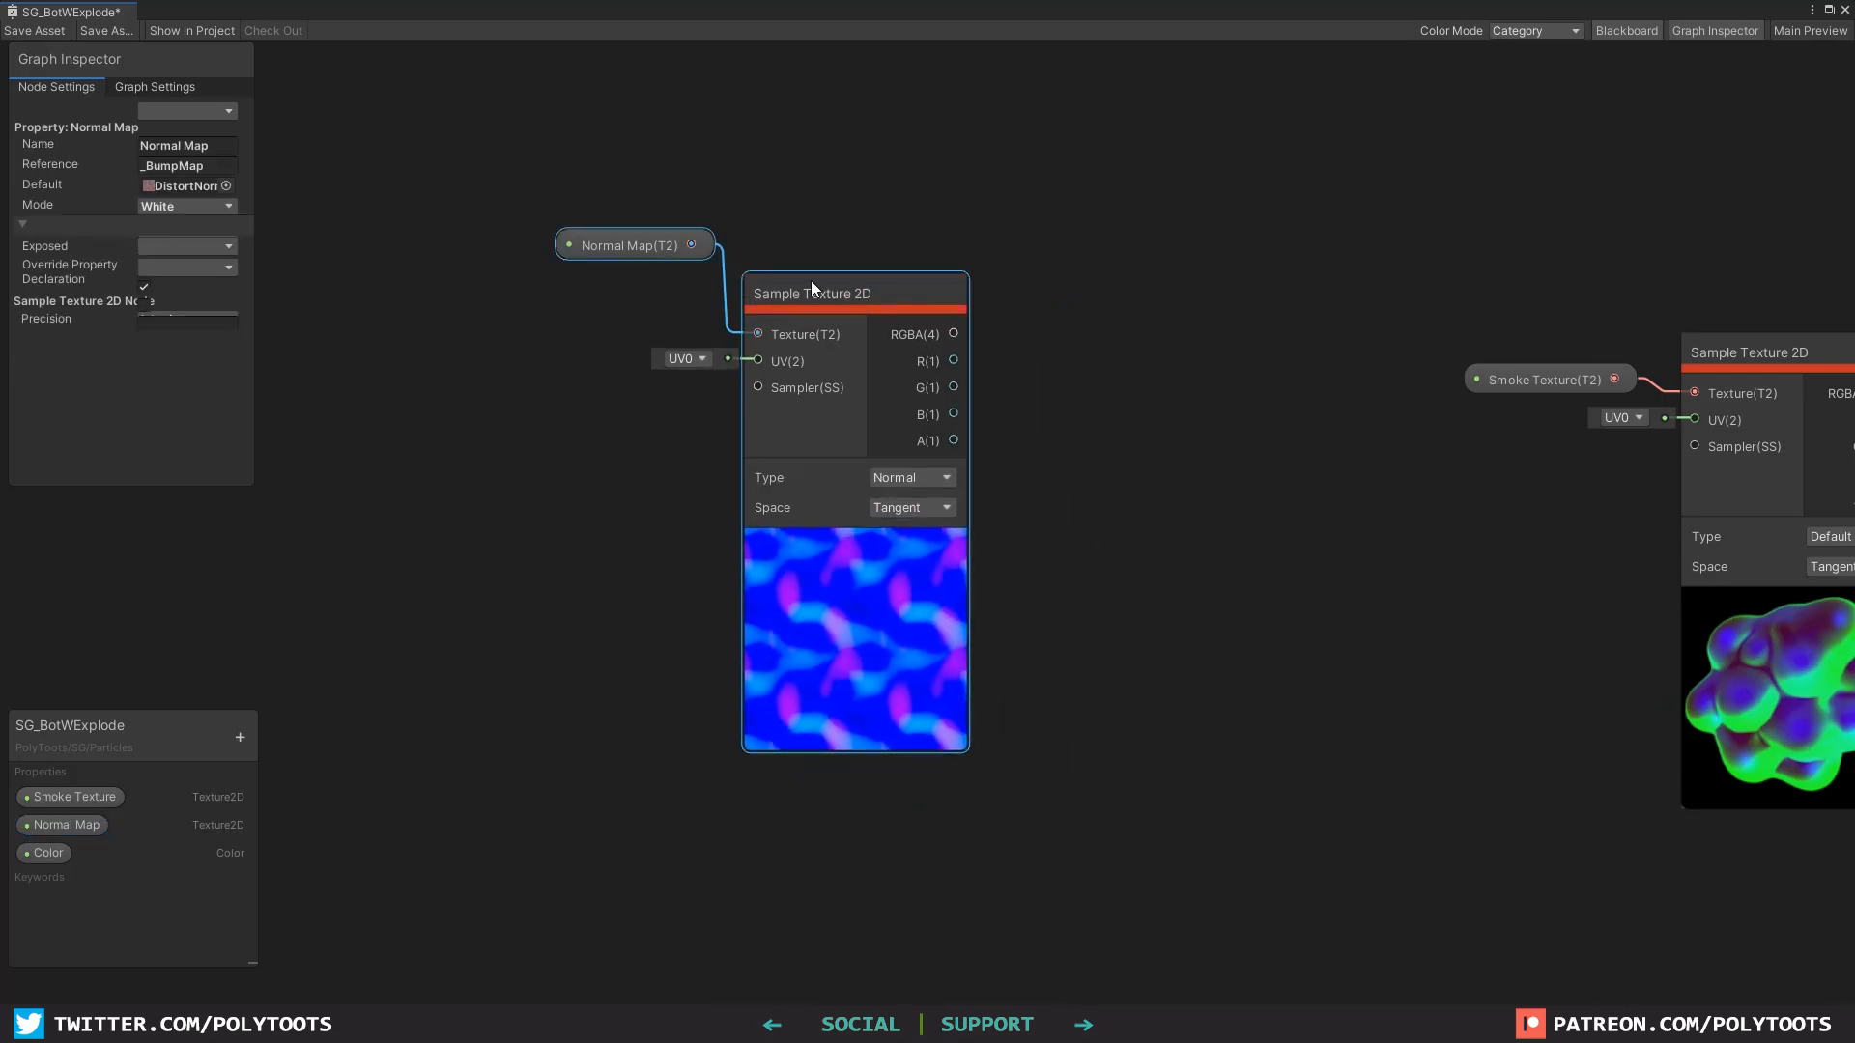
pyautogui.moveTo(811, 287); pyautogui.dragTo(750, 265)
pyautogui.click(1030, 361)
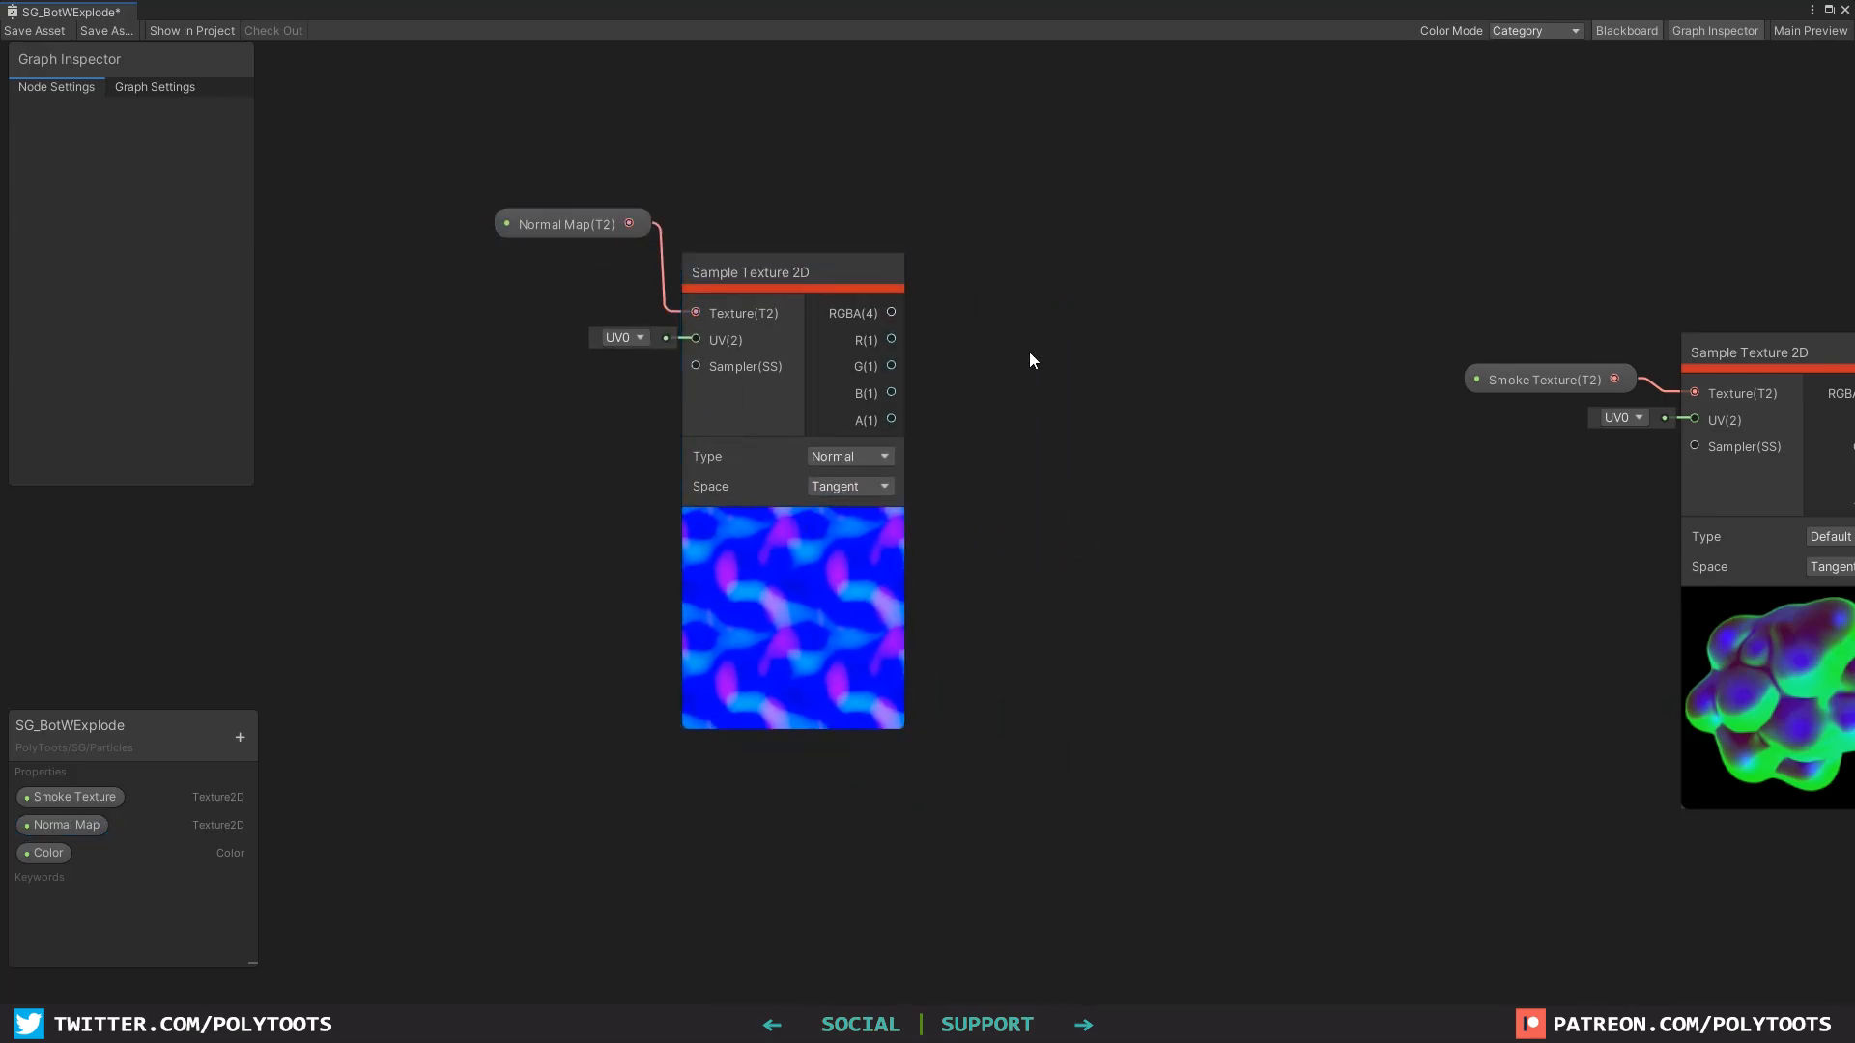
# Step: Add a Combine node, feed it the normal sampler's R and G outputs, and collapse its preview
pyautogui.press('space')
pyautogui.write('combine')
pyautogui.press('Return')
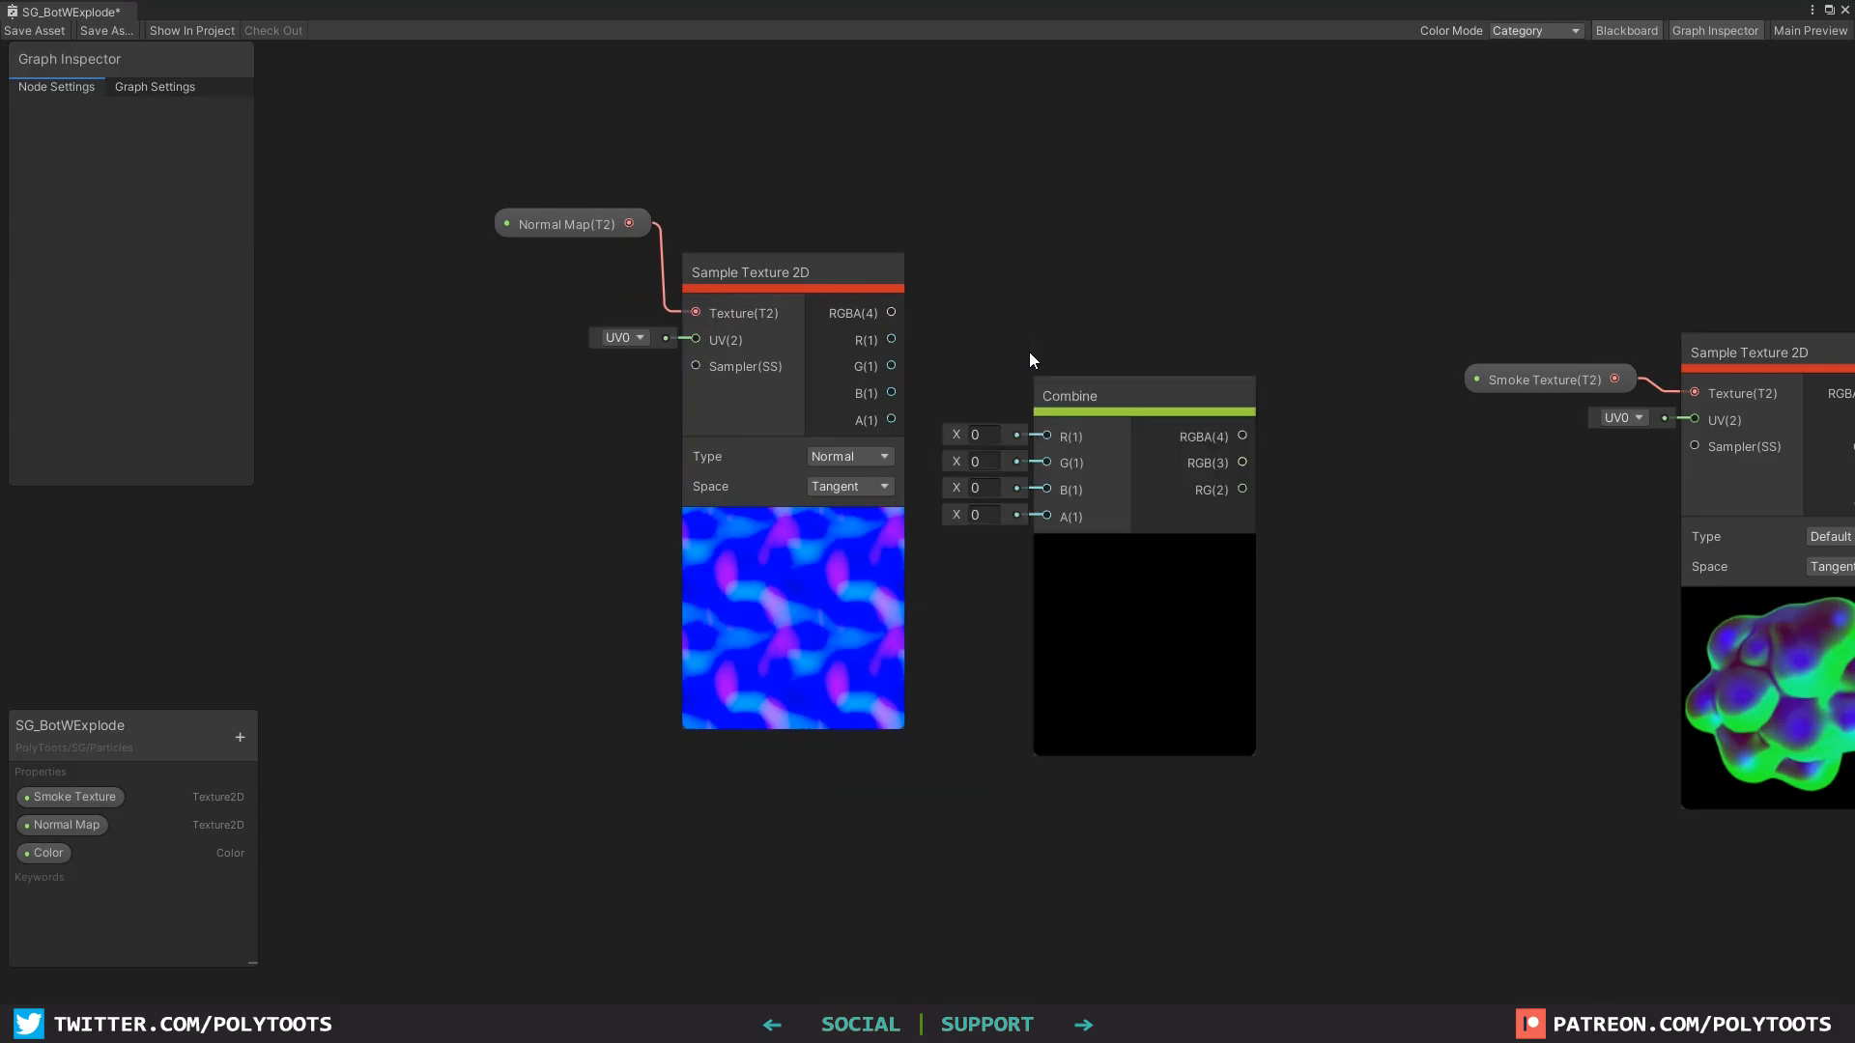
pyautogui.moveTo(1096, 386); pyautogui.dragTo(1099, 326)
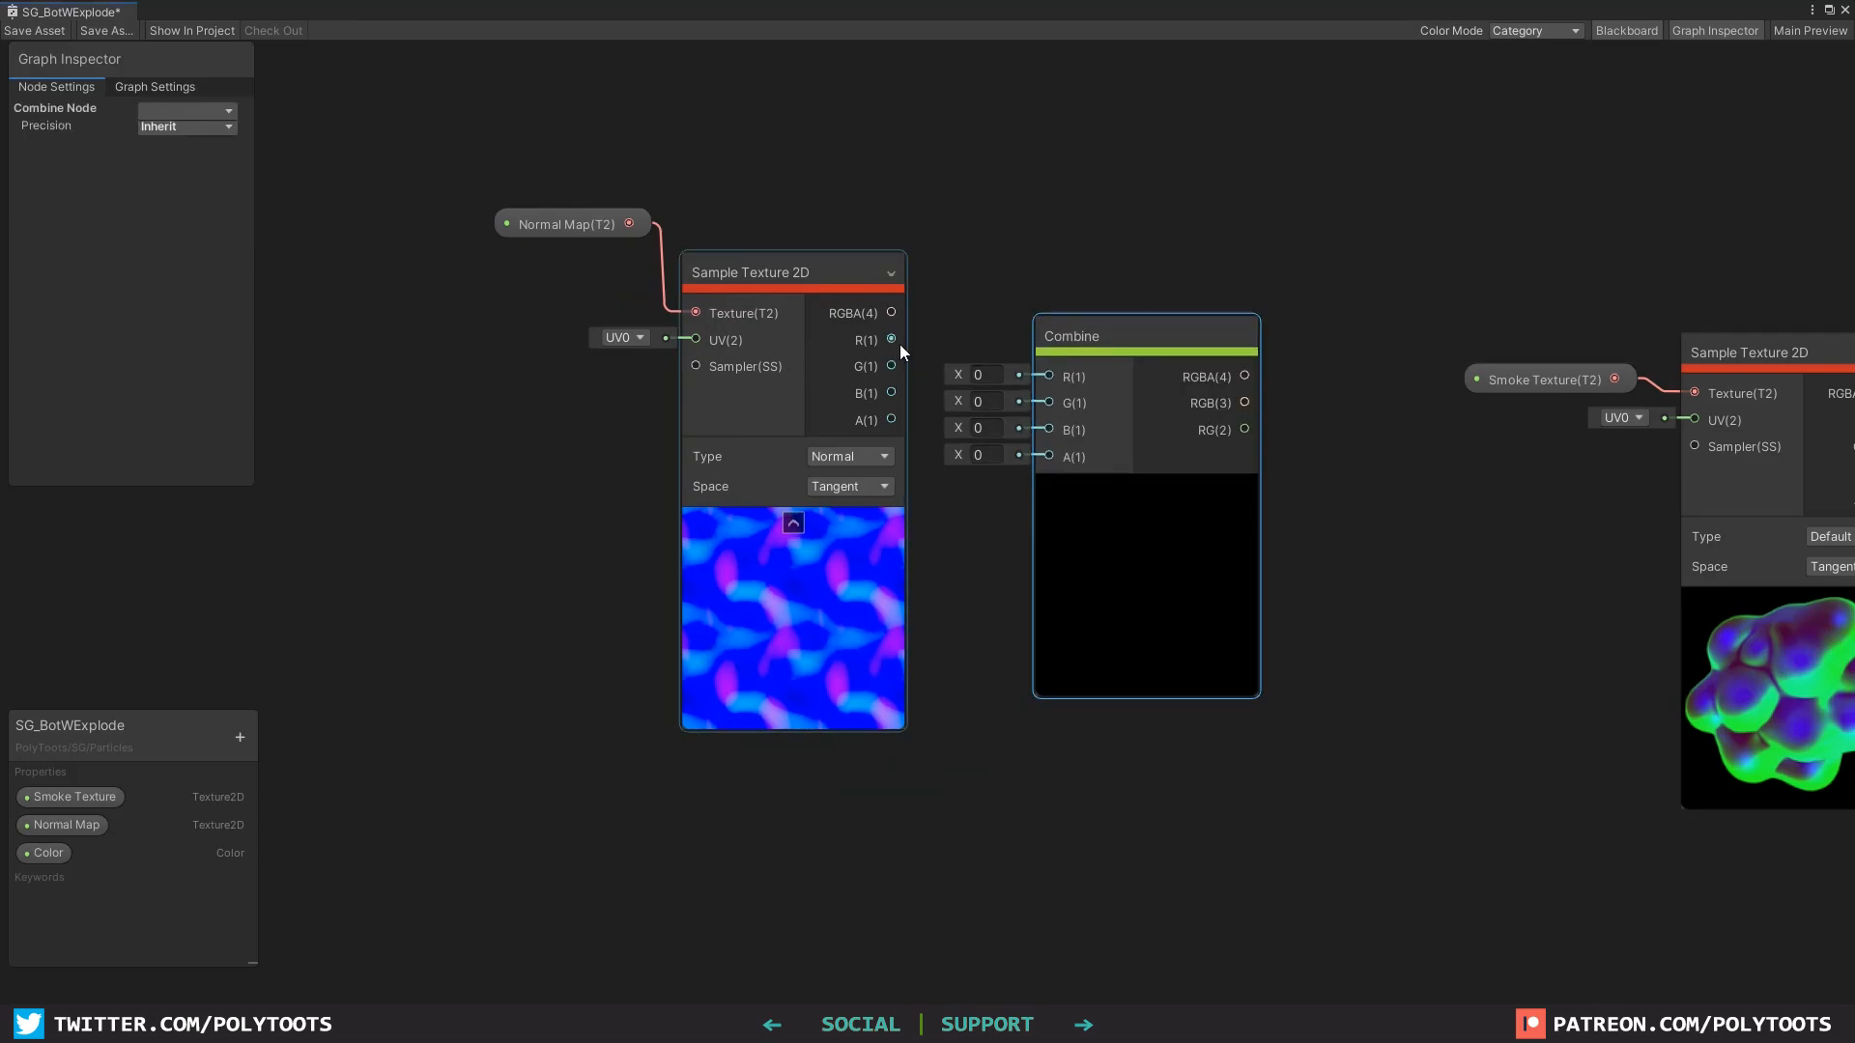
pyautogui.moveTo(891, 339); pyautogui.dragTo(1084, 293)
pyautogui.click(1181, 451)
# Step: Add a Multiply node between the Combine node and the Smoke Texture sampler
pyautogui.press('space')
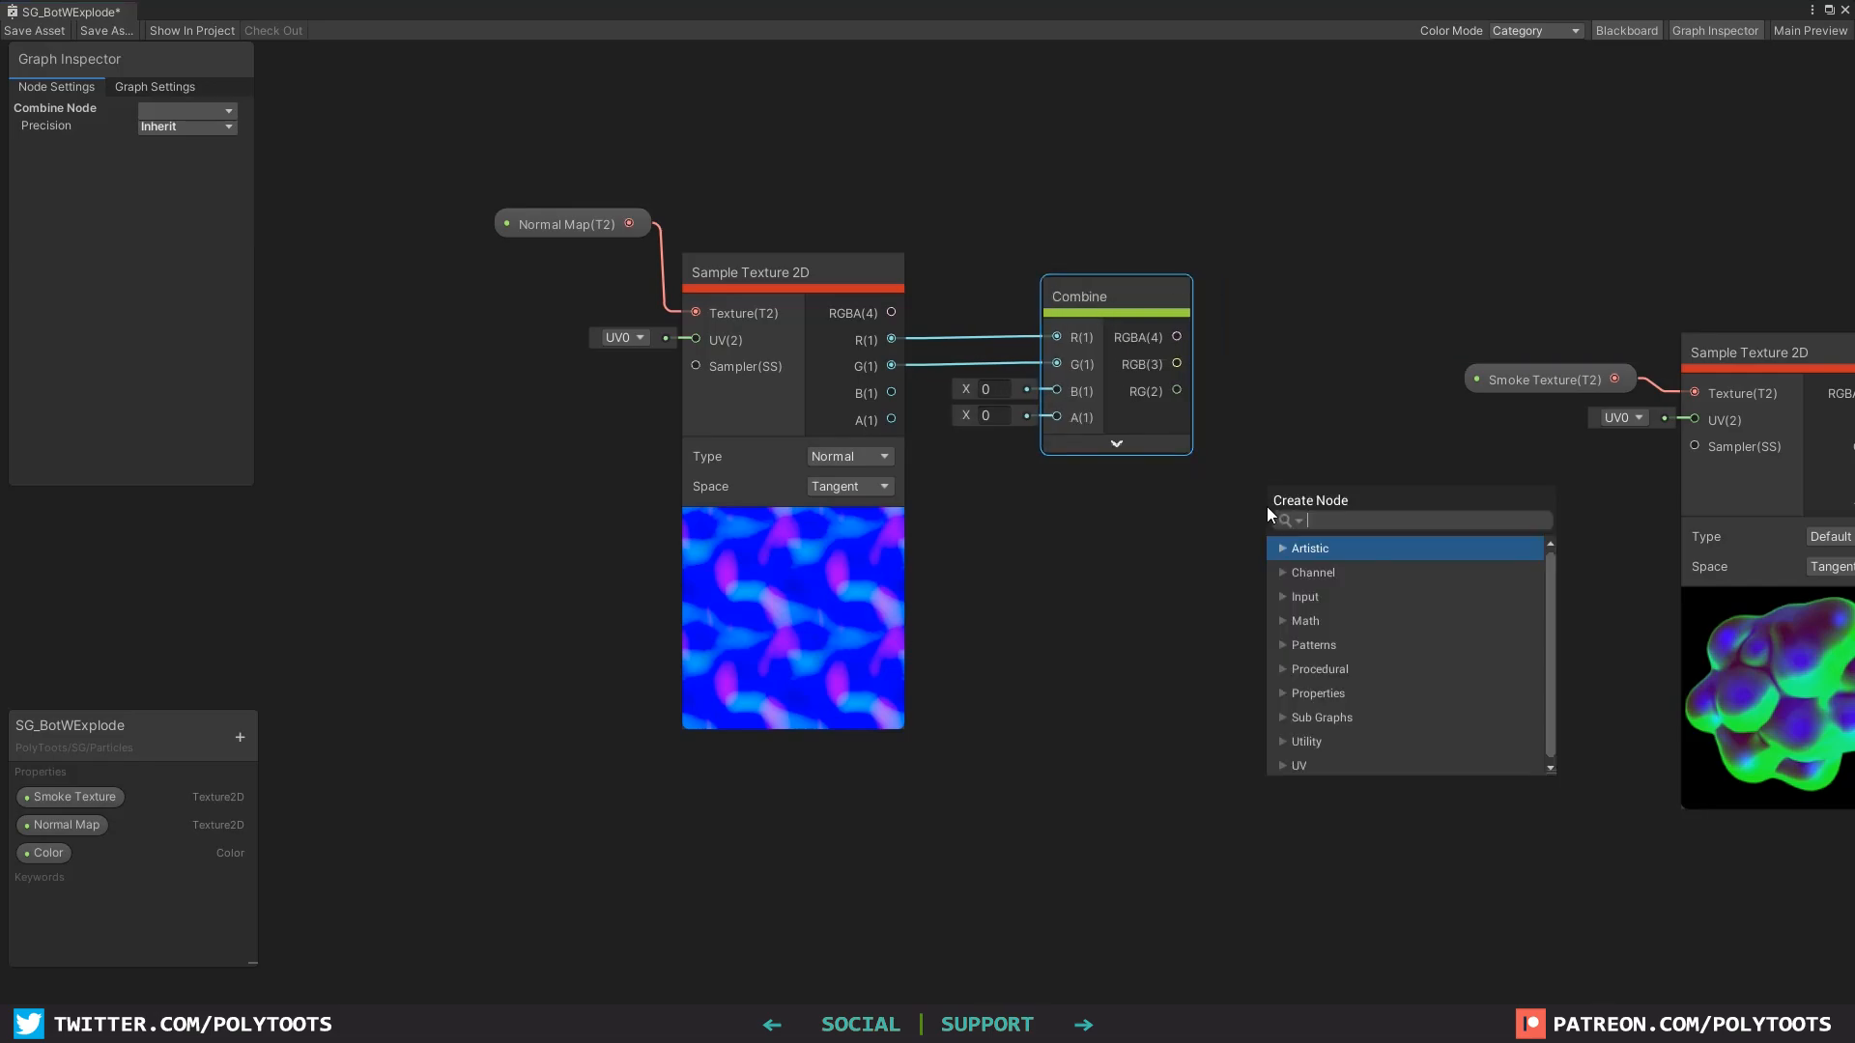
pyautogui.write('multiply')
pyautogui.press('Return')
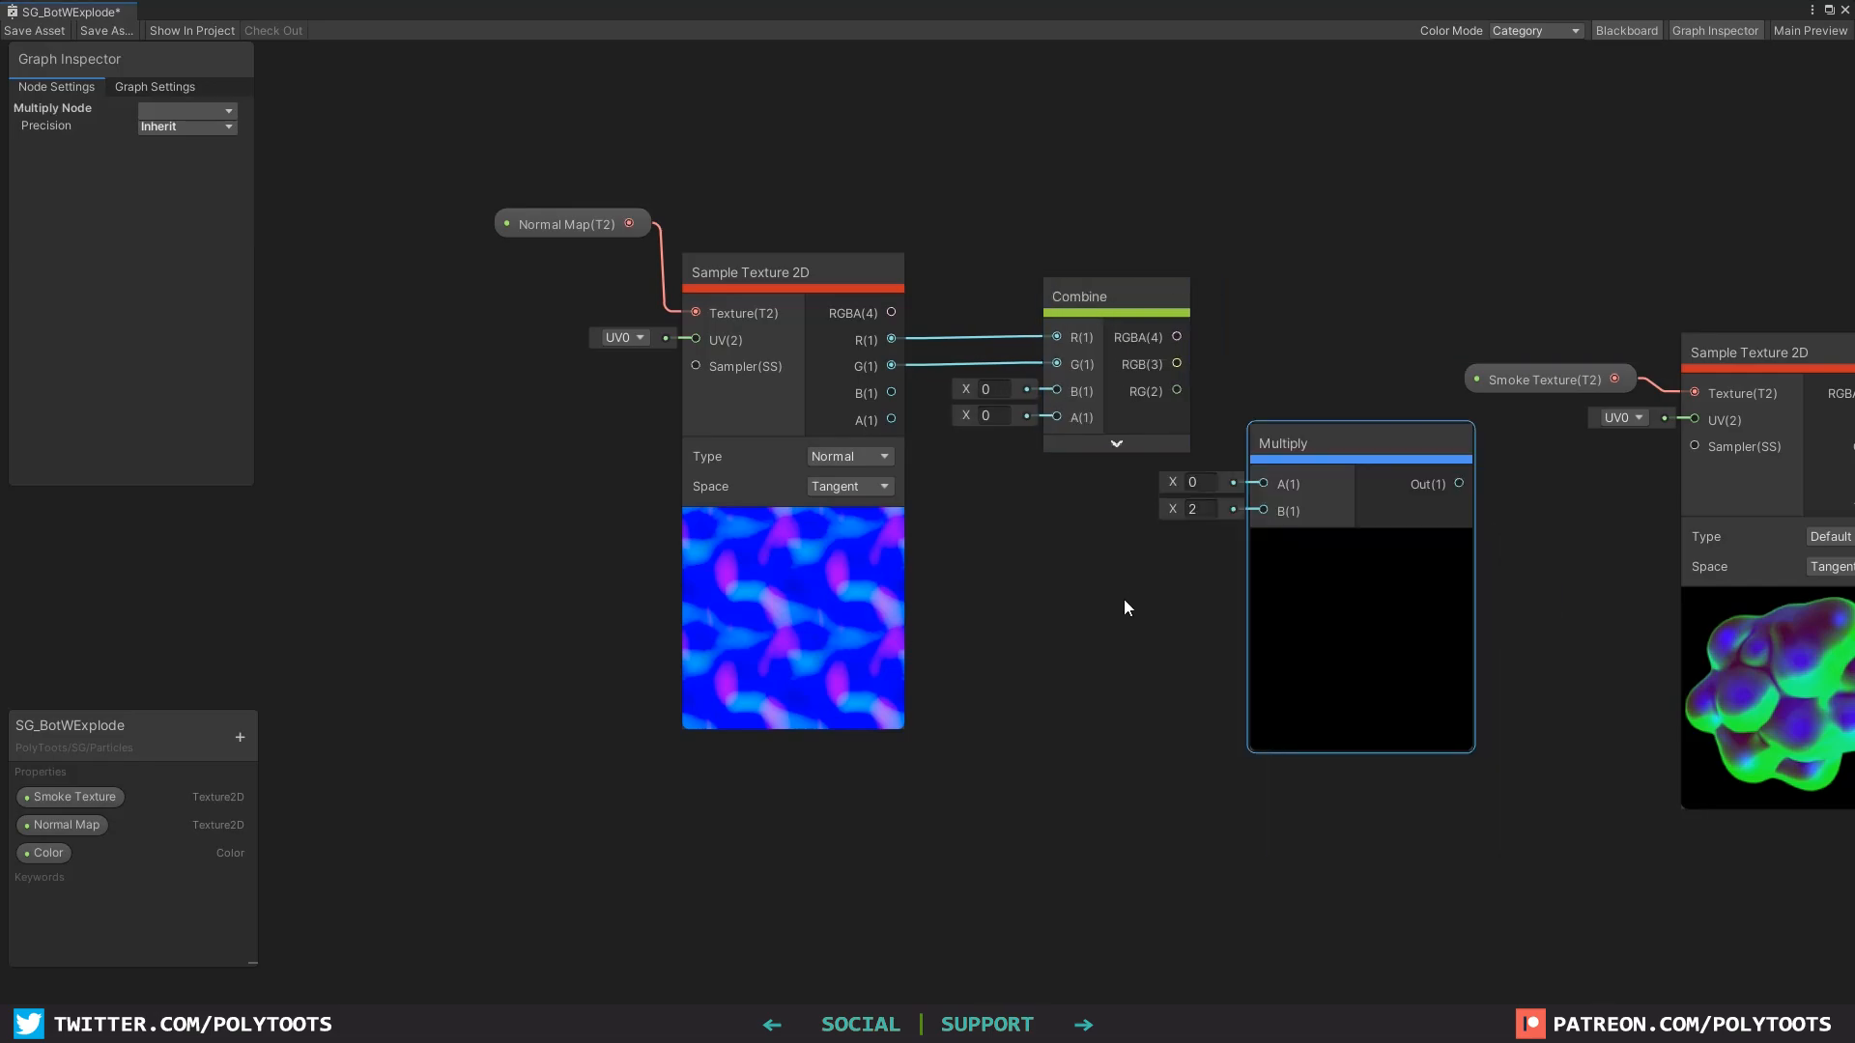
# Step: Create a Float property named Jiggle Strength
pyautogui.click(240, 737)
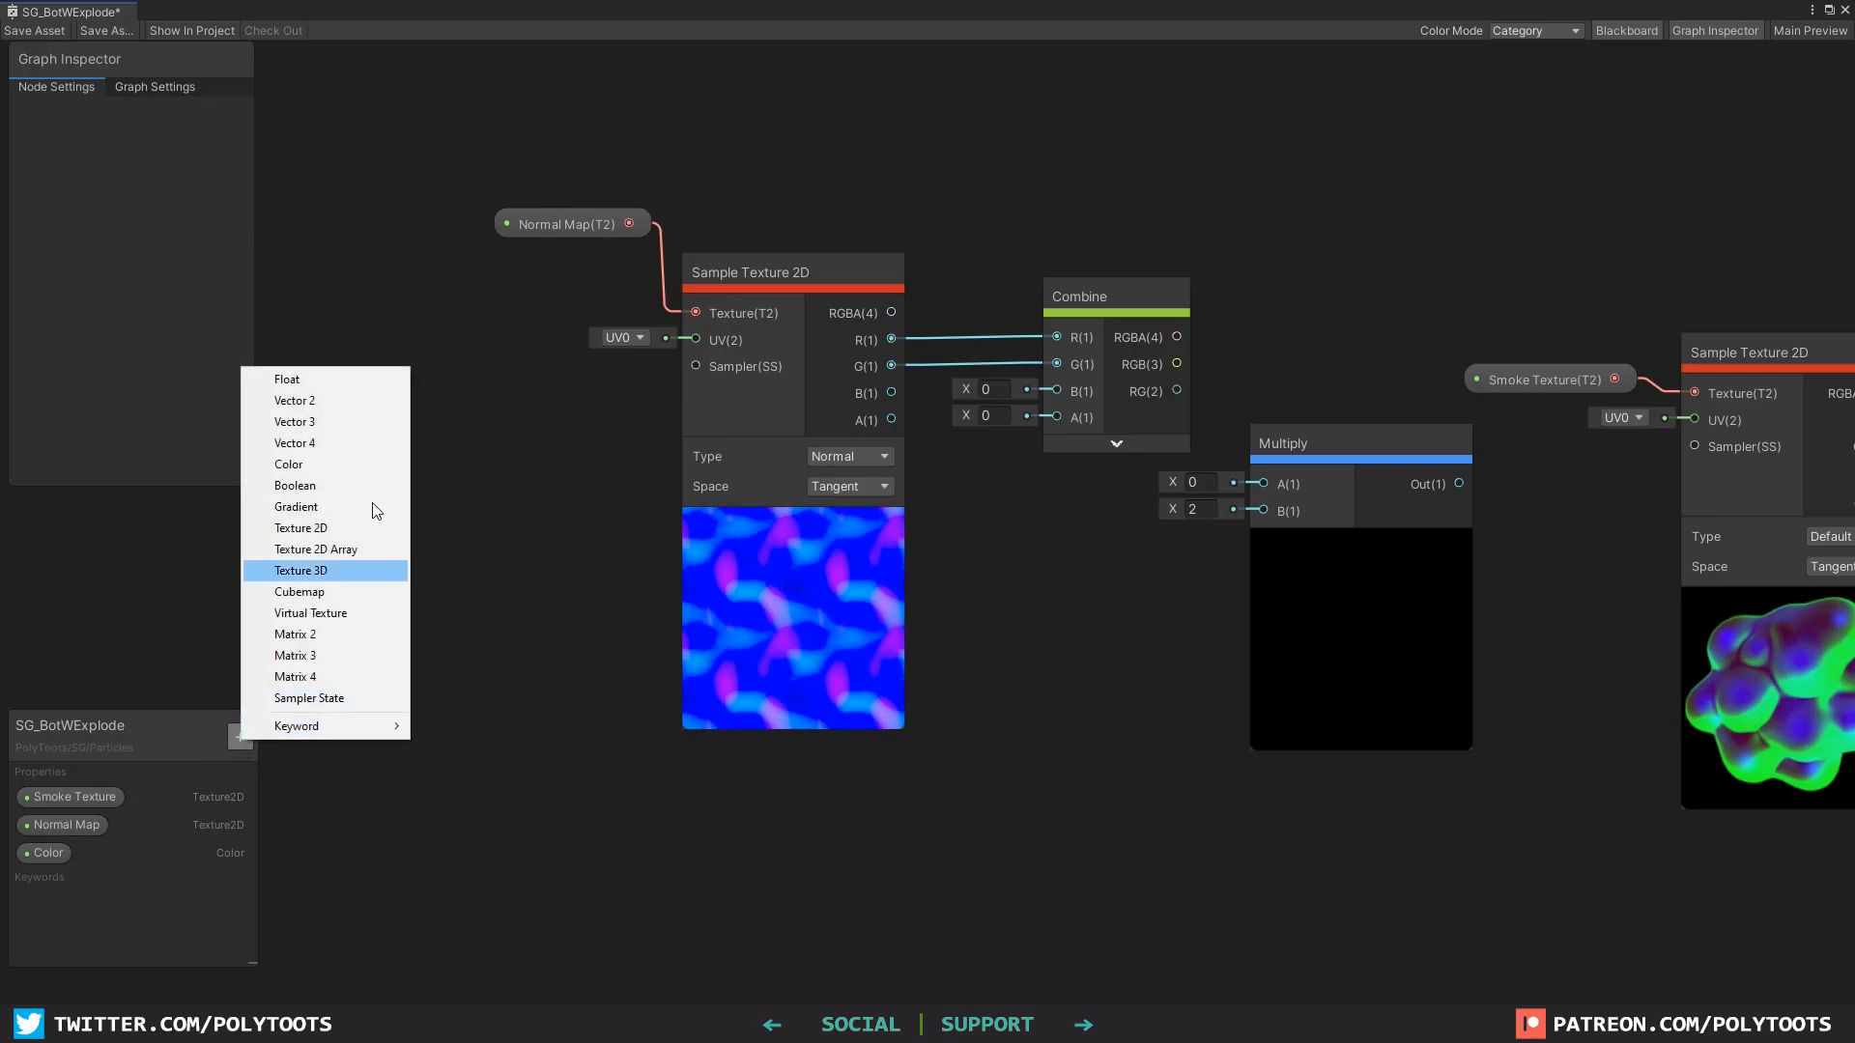
pyautogui.click(367, 381)
pyautogui.write('J')
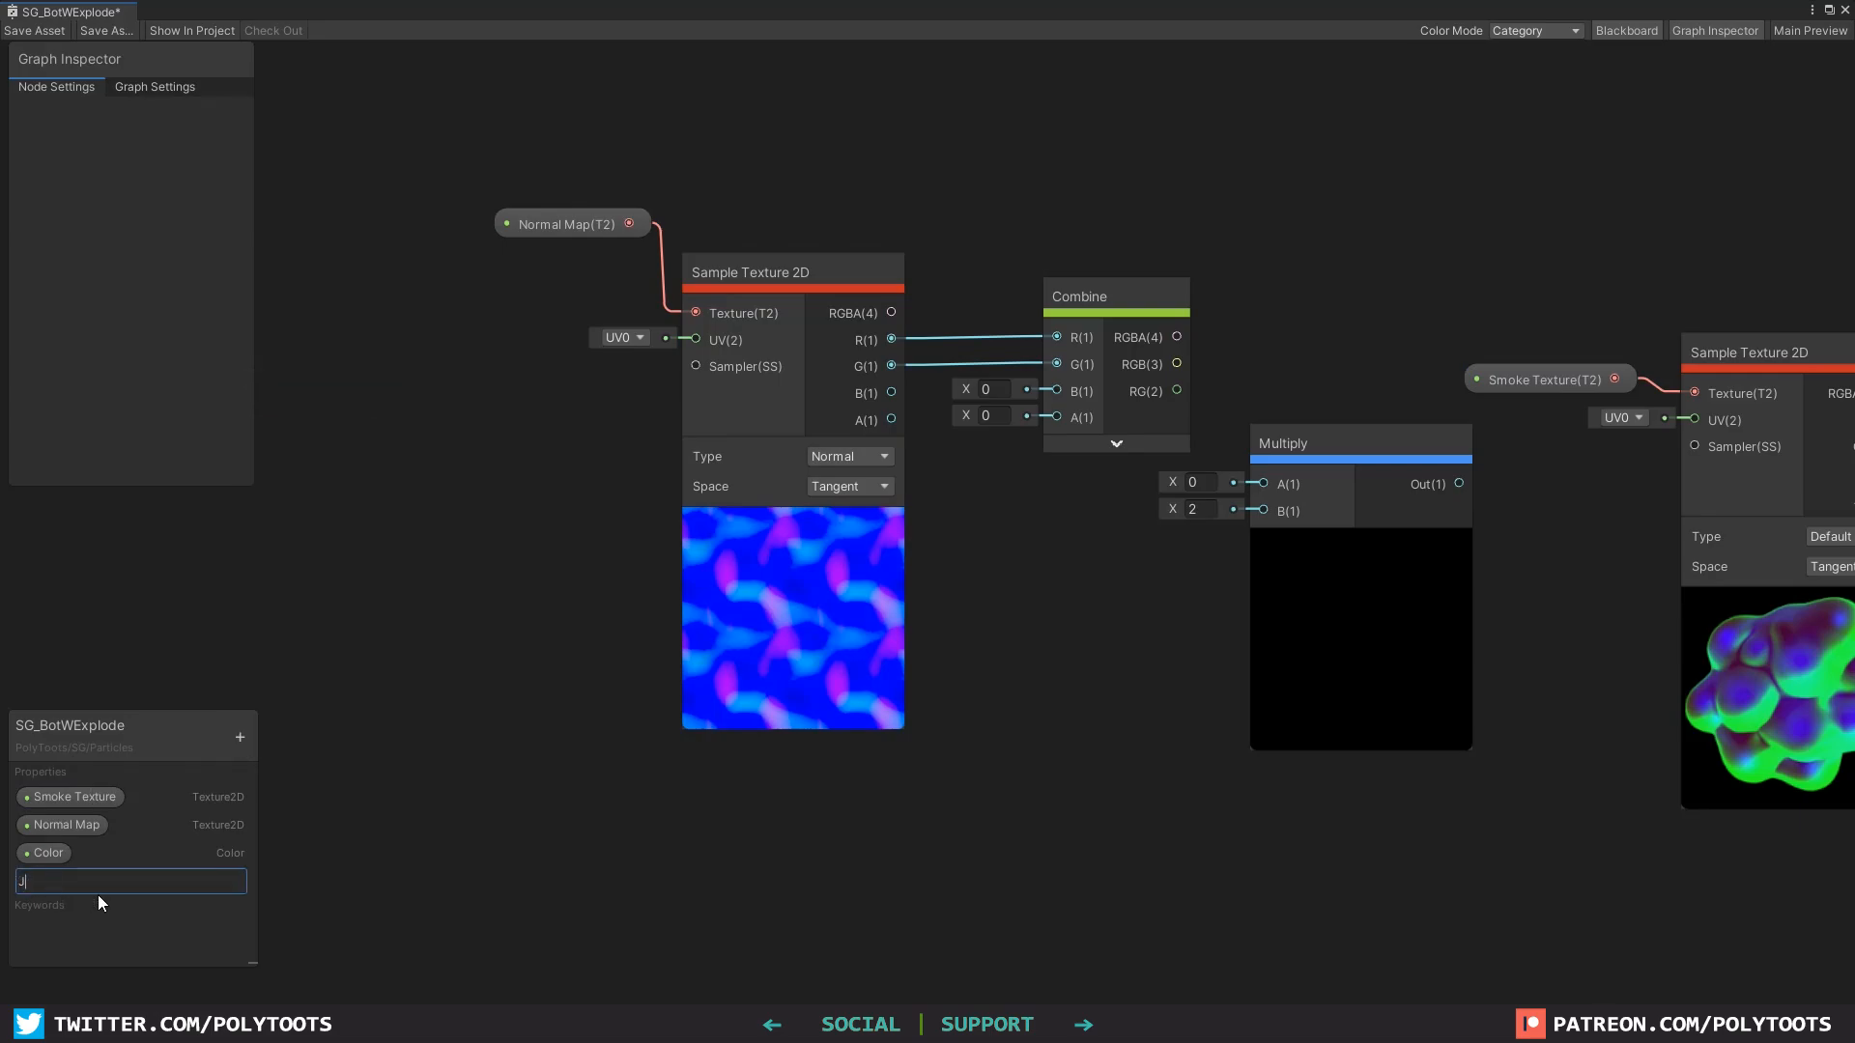
pyautogui.write('iggle Strength')
pyautogui.press('Return')
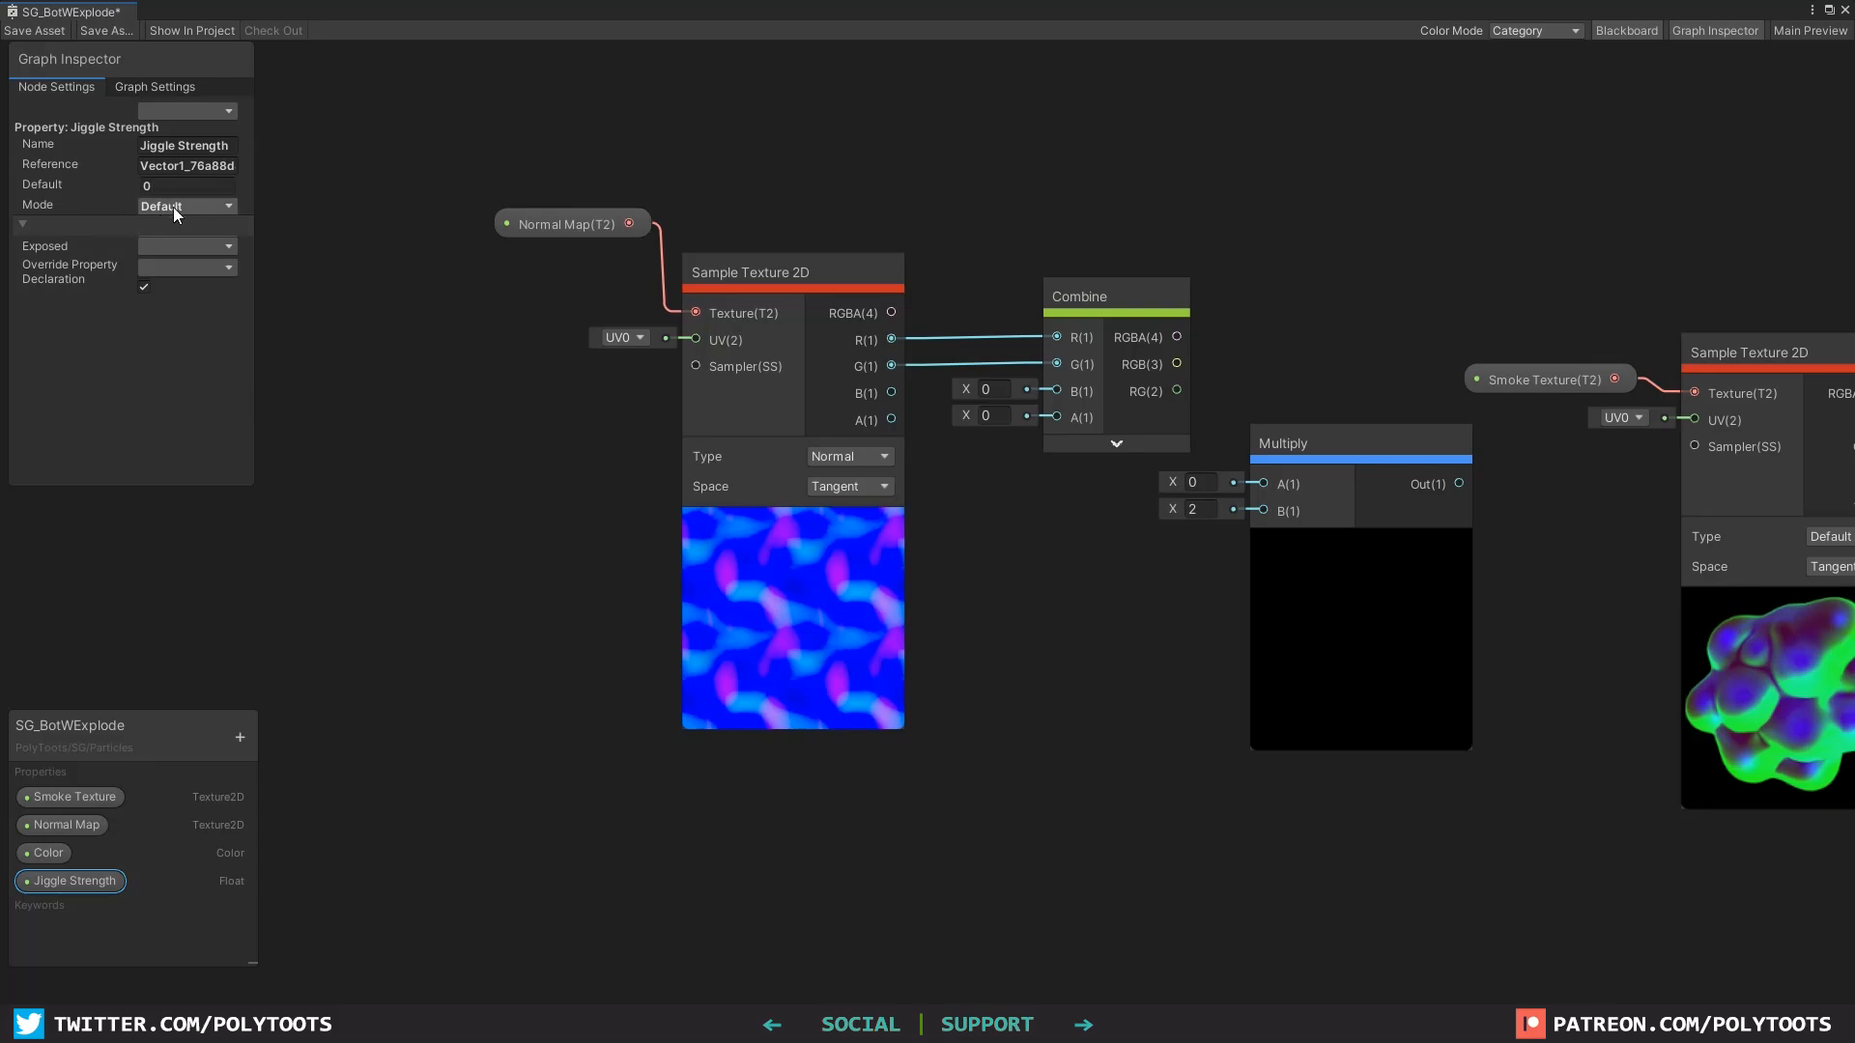
# Step: Switch the Jiggle Strength property to Slider mode and set its default value to 1
pyautogui.click(175, 207)
pyautogui.click(170, 253)
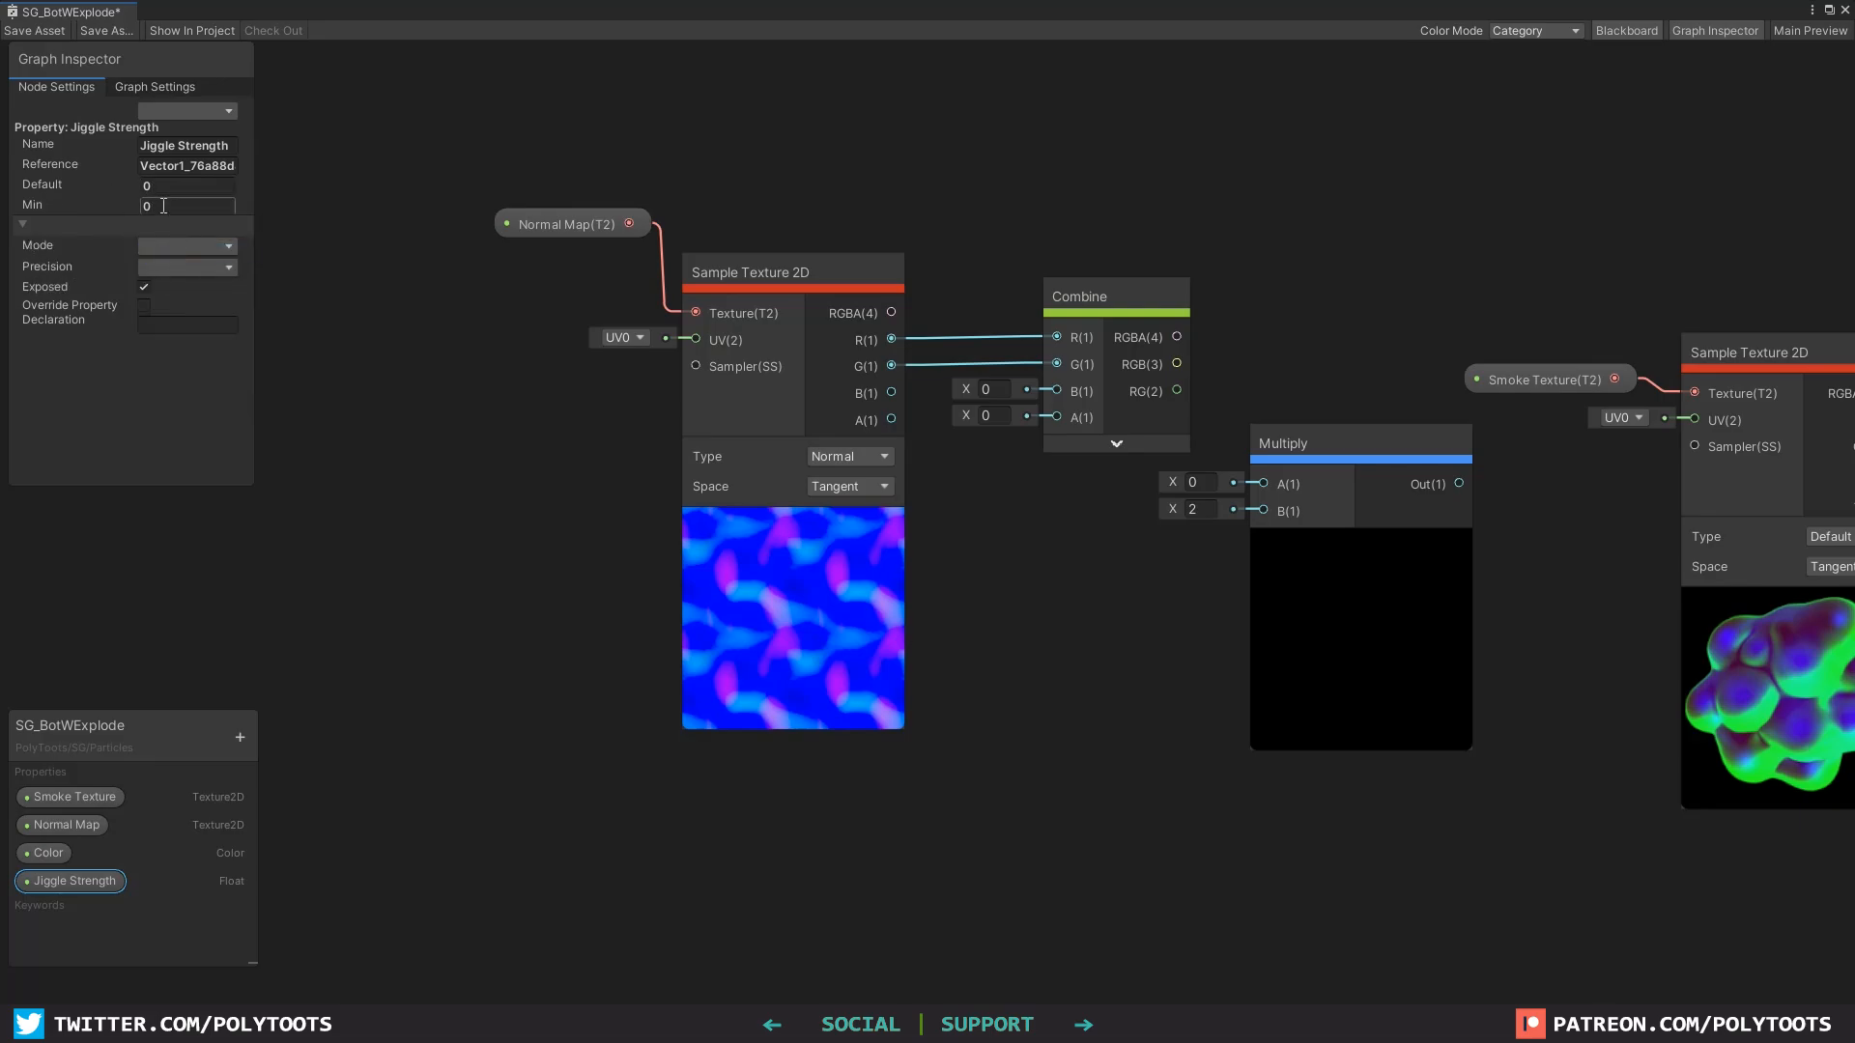
pyautogui.write('1')
pyautogui.click(176, 245)
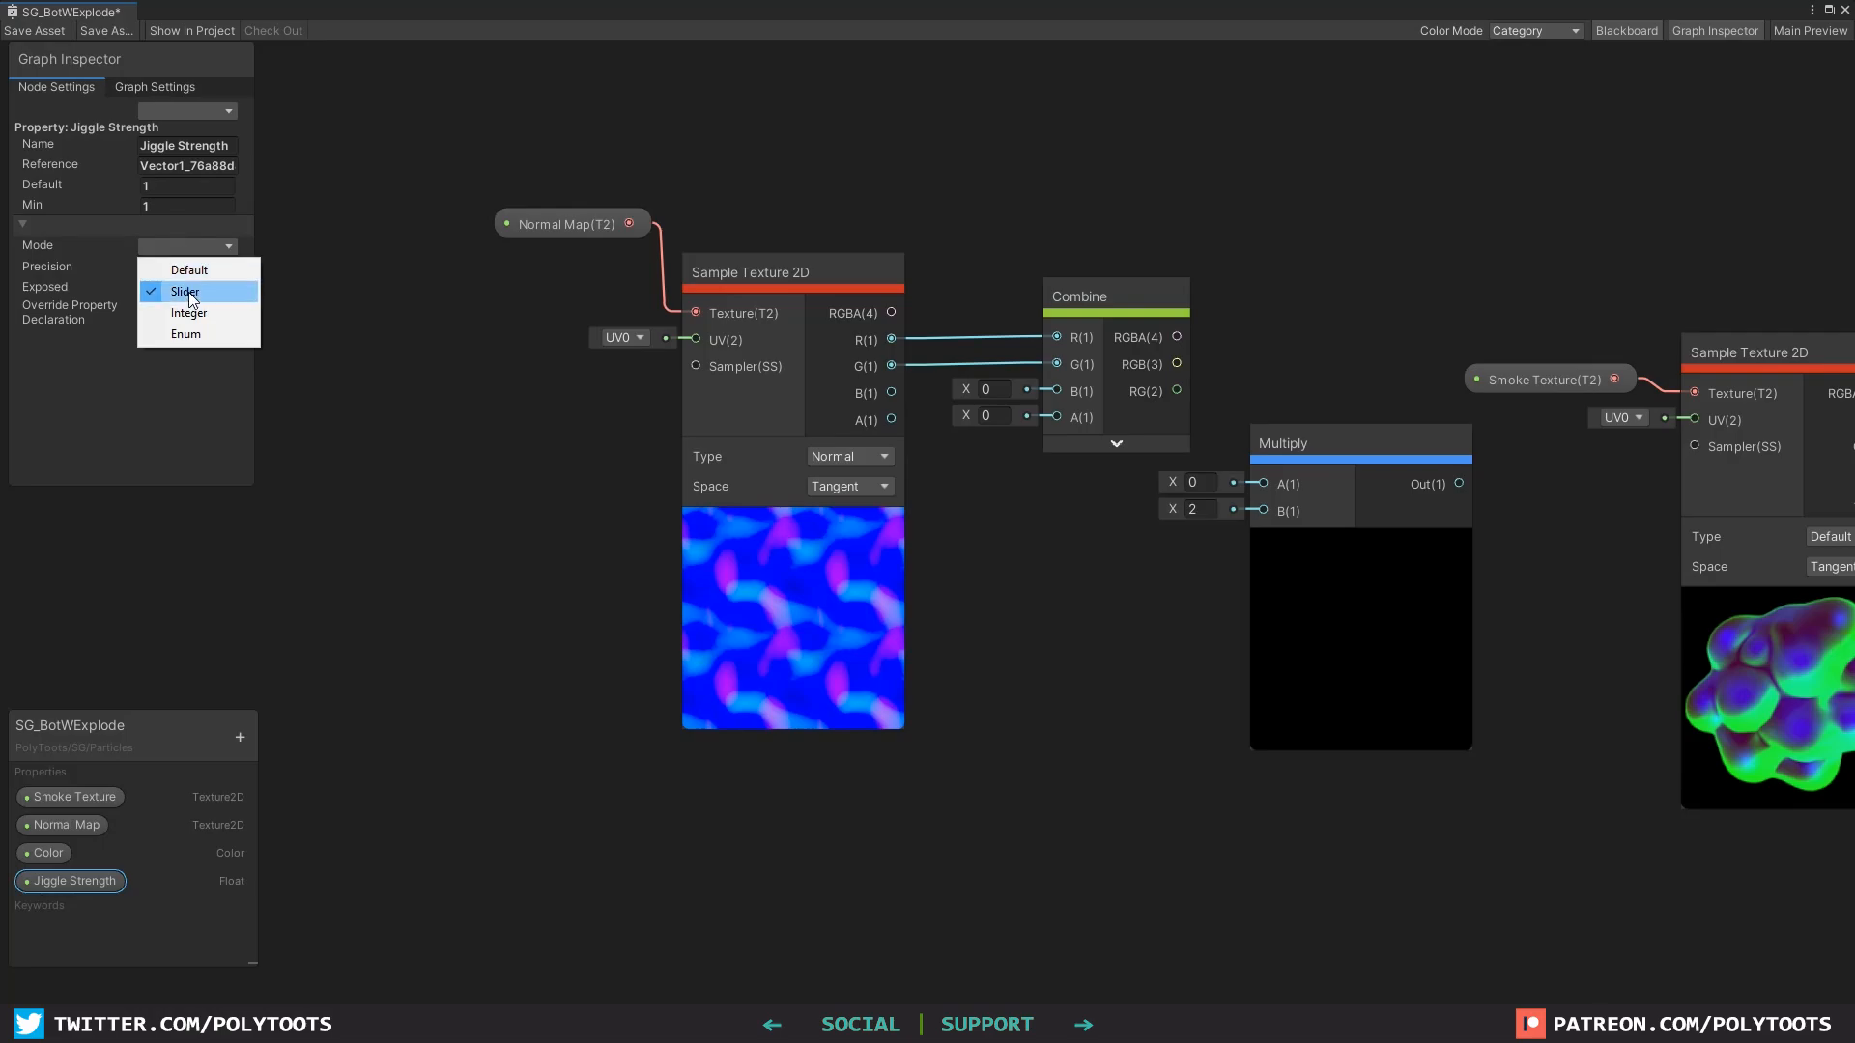
pyautogui.click(190, 294)
pyautogui.moveTo(110, 77)
pyautogui.mouseDown()
pyautogui.moveTo(178, 192)
pyautogui.moveTo(114, 100)
pyautogui.mouseUp()
pyautogui.click(190, 268)
pyautogui.click(192, 291)
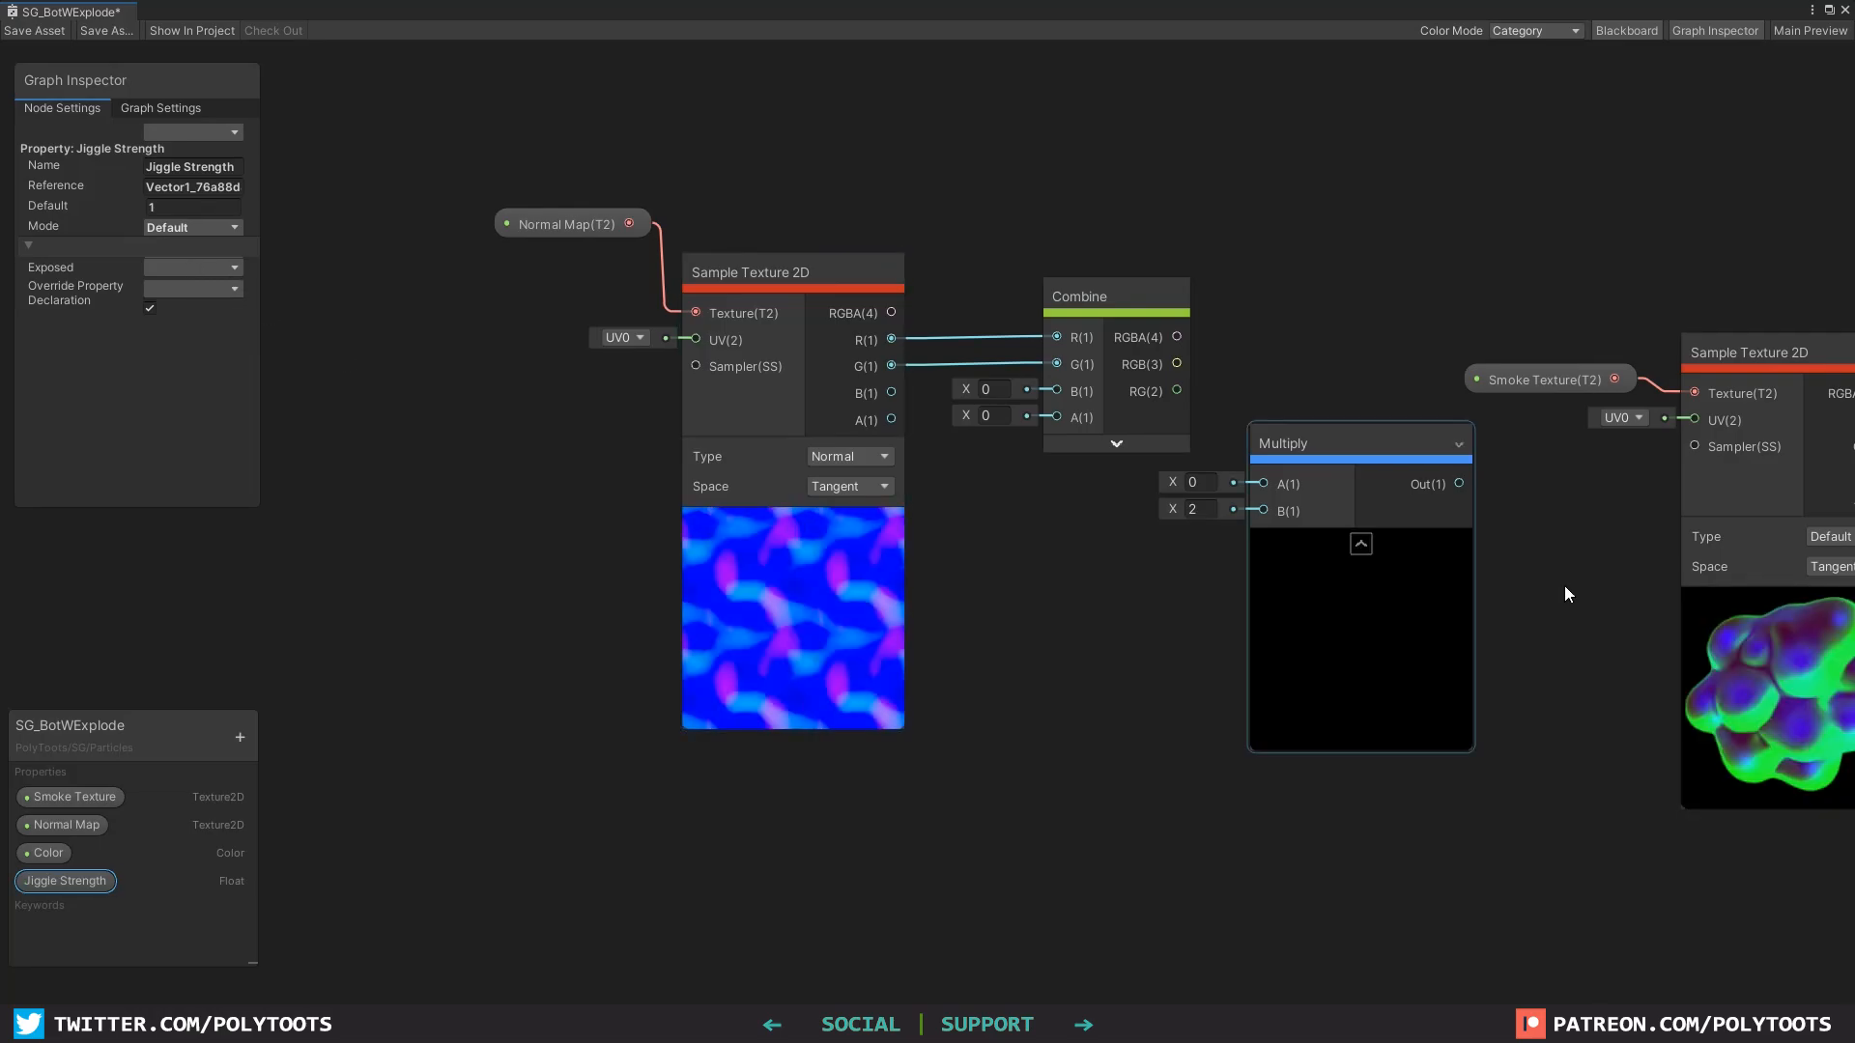
# Step: Reposition the Graph Inspector and the Blackboard so they no longer cover the node graph
pyautogui.moveTo(1144, 586); pyautogui.dragTo(1057, 595, button='middle')
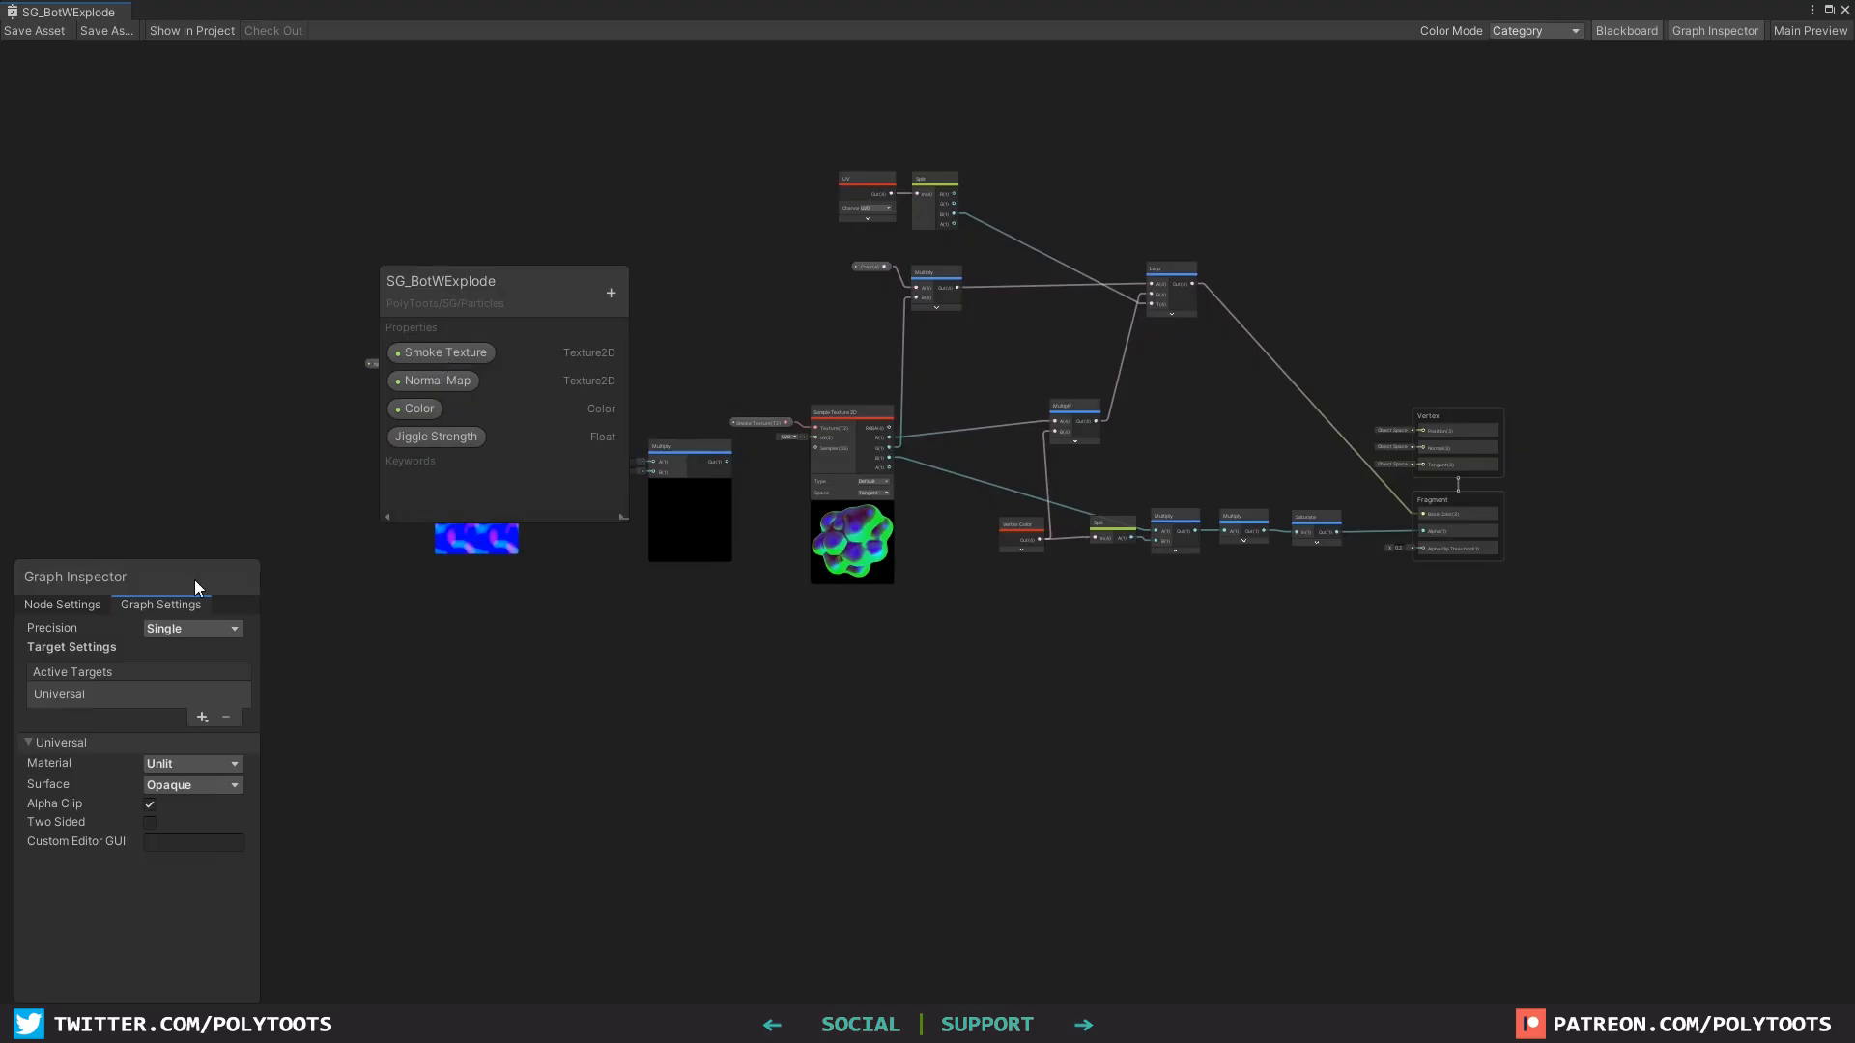
pyautogui.moveTo(195, 579); pyautogui.dragTo(187, 53)
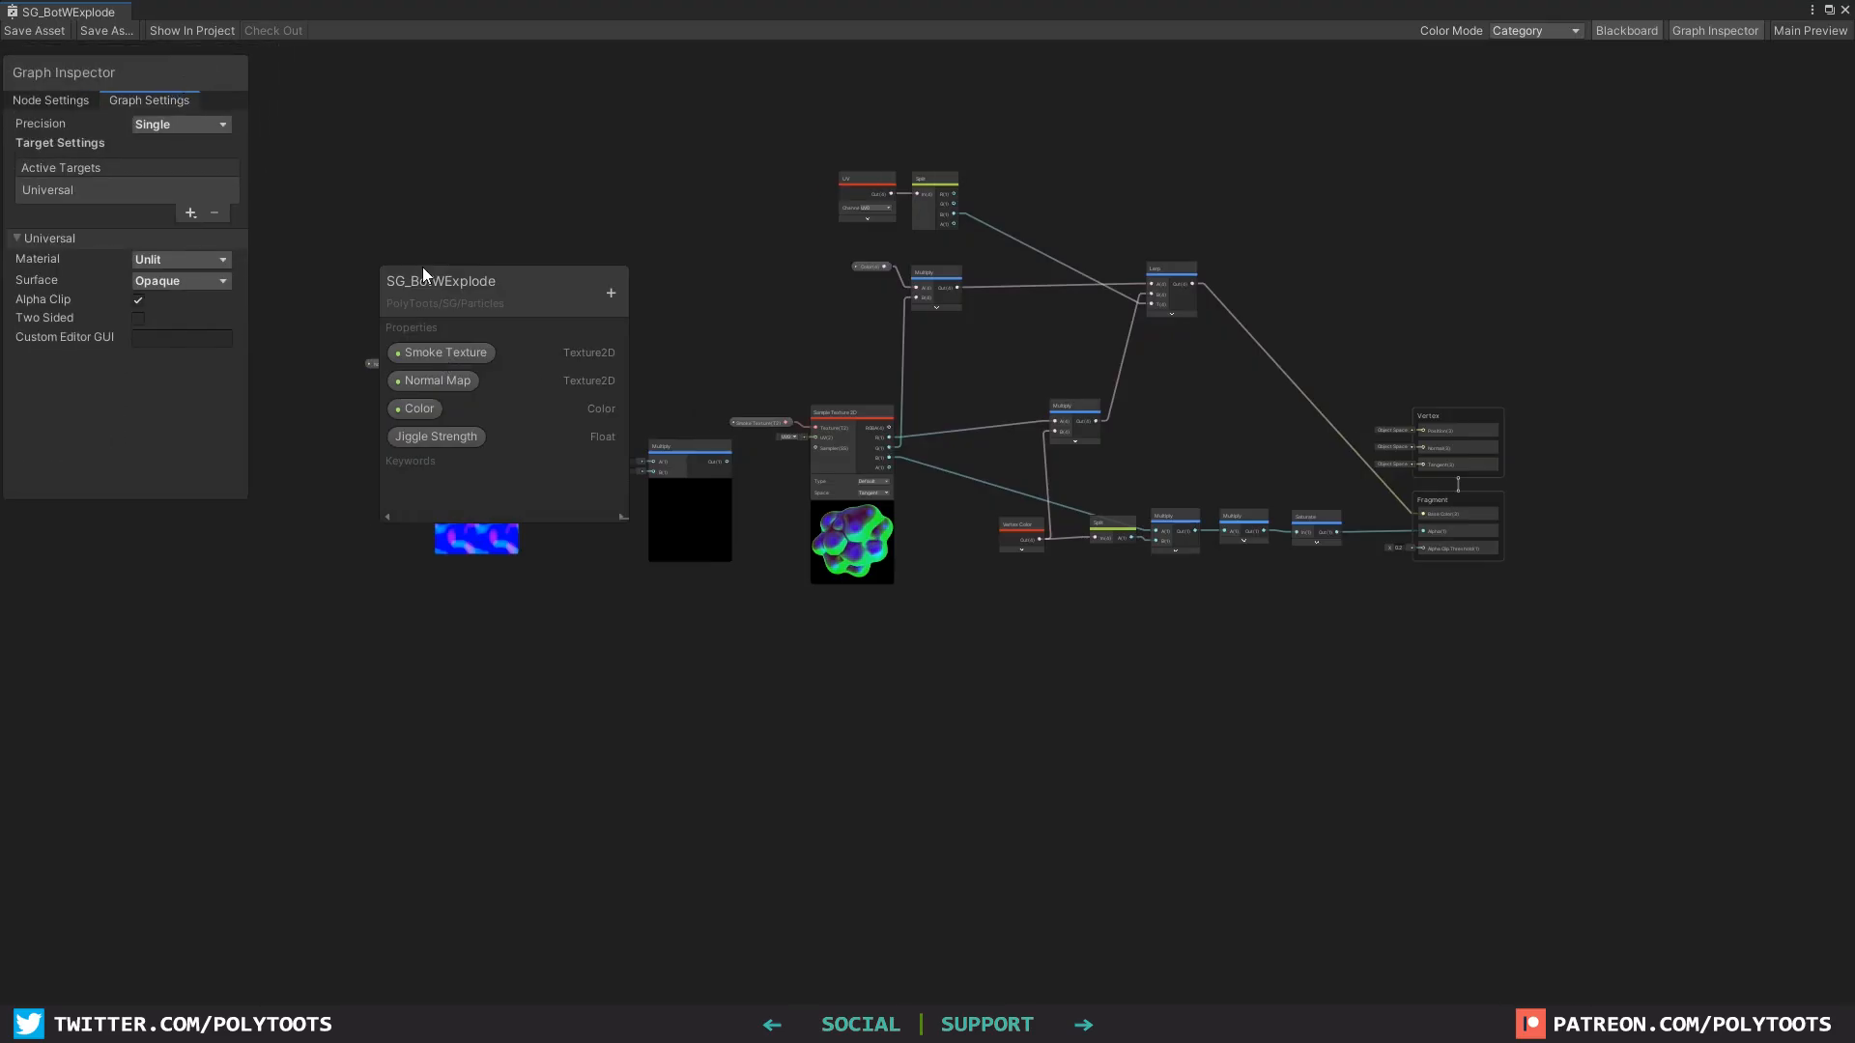
pyautogui.moveTo(484, 297); pyautogui.dragTo(110, 766)
# Step: Move the Normal Map, sampler and Combine nodes farther from the smoke sampler and place the Multiply node nearer to Combine
pyautogui.scroll(3, 626, 601)
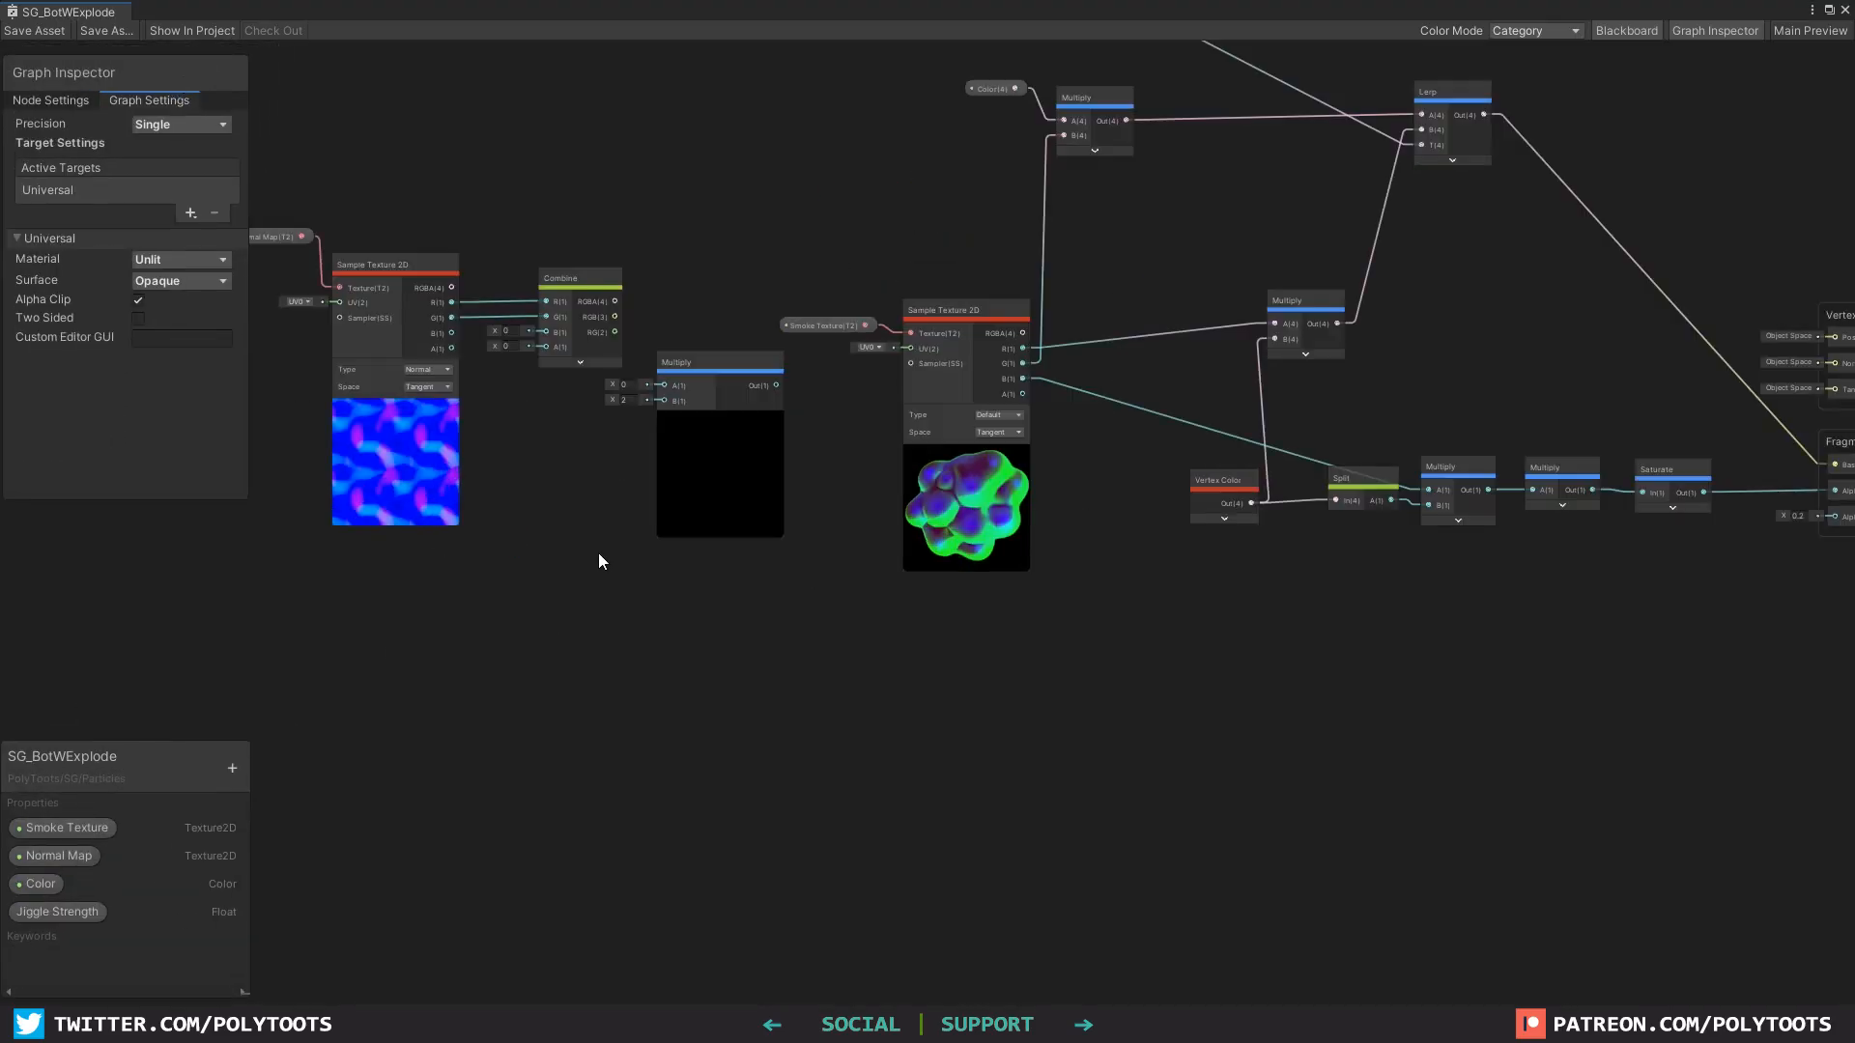
pyautogui.moveTo(599, 553); pyautogui.dragTo(963, 609, button='middle')
pyautogui.scroll(3, 791, 467)
pyautogui.moveTo(435, 90); pyautogui.dragTo(1052, 270)
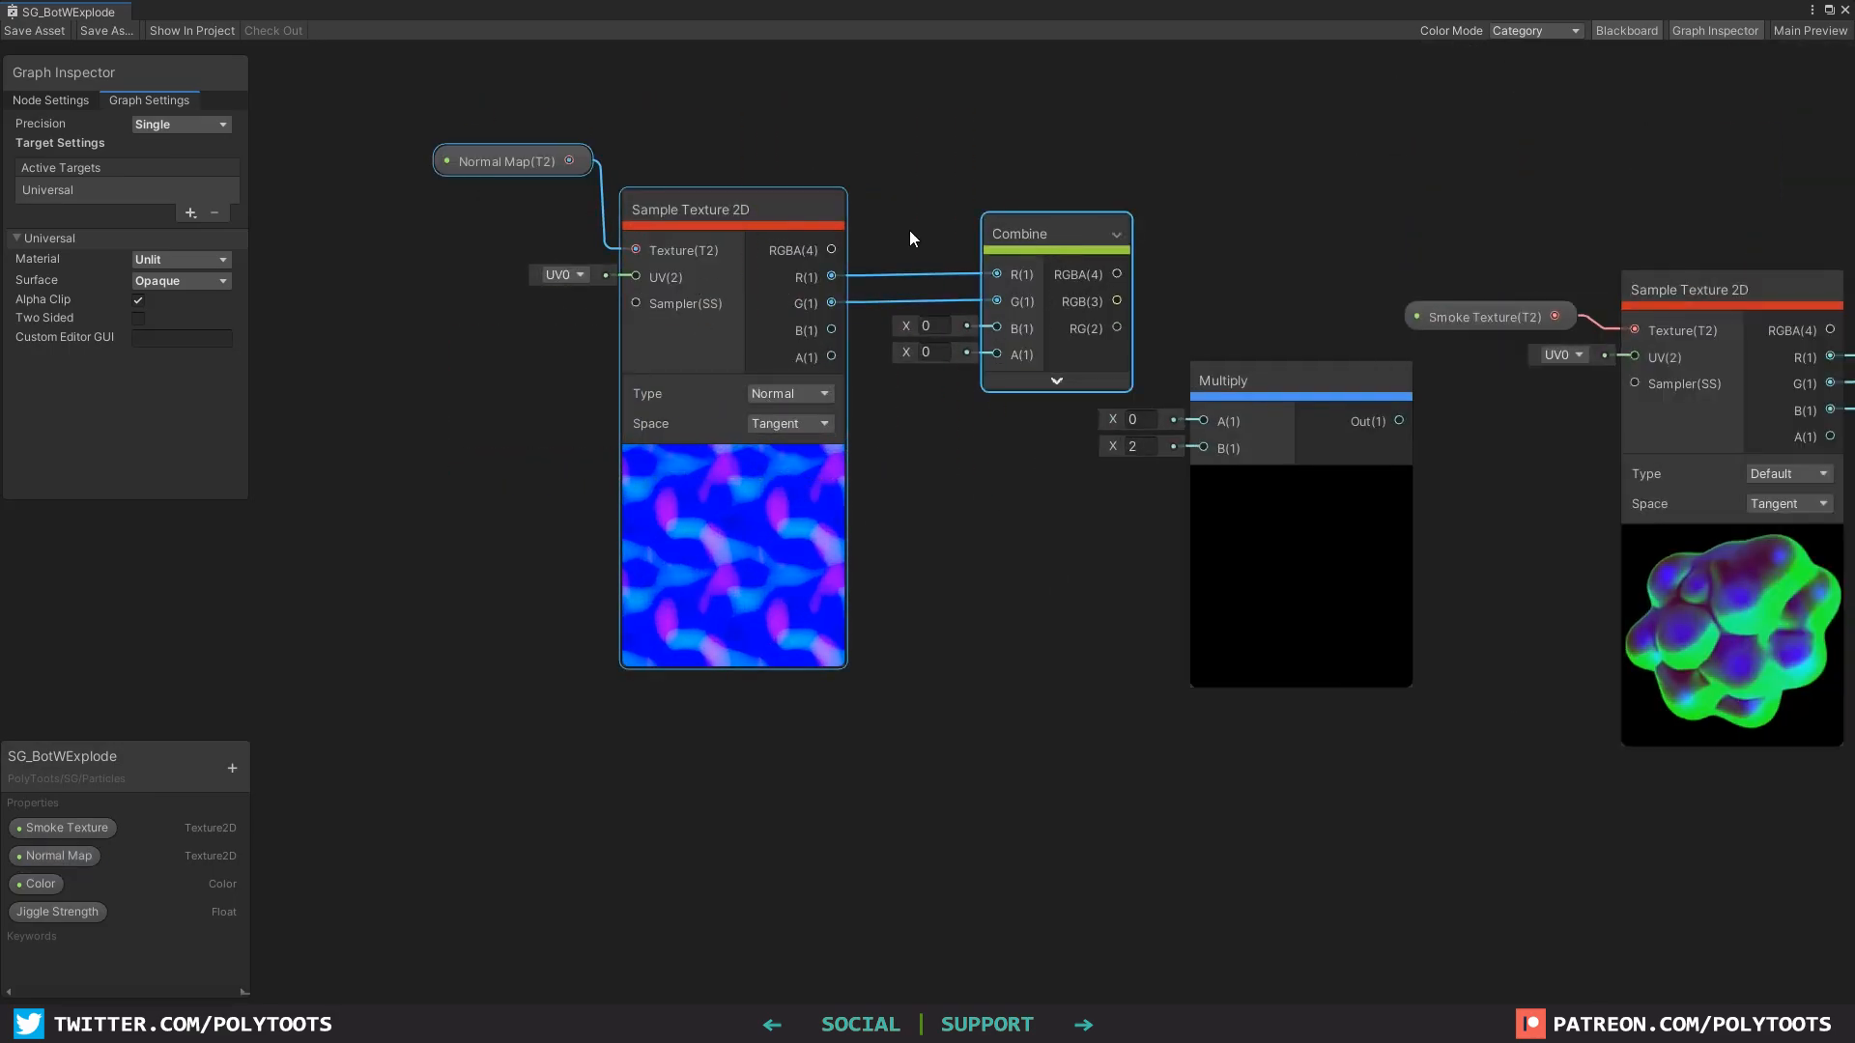
pyautogui.moveTo(773, 209); pyautogui.dragTo(487, 204)
pyautogui.moveTo(1022, 525); pyautogui.dragTo(1254, 583, button='middle')
pyautogui.click(1109, 466)
pyautogui.moveTo(1002, 282); pyautogui.dragTo(974, 280)
pyautogui.click(1213, 468)
pyautogui.moveTo(1545, 444); pyautogui.dragTo(1365, 431)
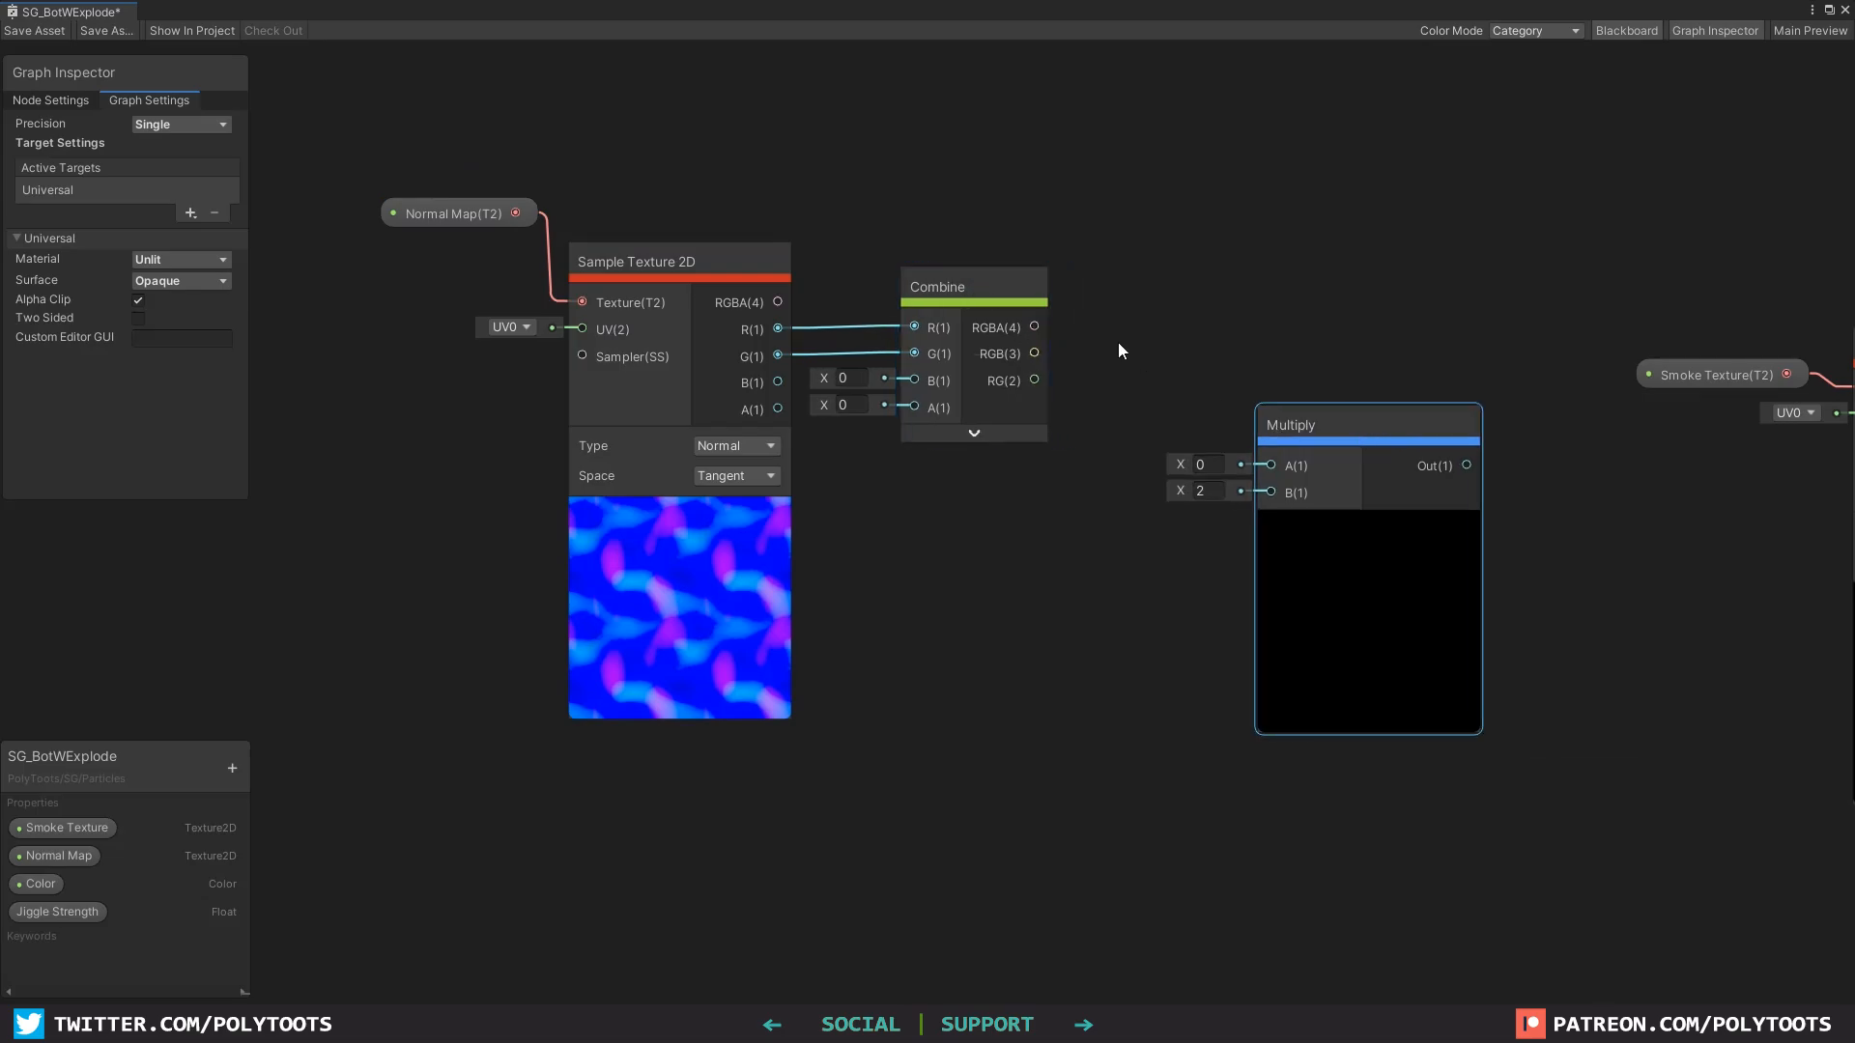
# Step: Connect Combine's RG output to Multiply's A input and rearrange the connected nodes
pyautogui.moveTo(1035, 380); pyautogui.dragTo(1224, 433)
pyautogui.moveTo(340, 141); pyautogui.dragTo(1023, 510)
pyautogui.moveTo(1000, 284); pyautogui.dragTo(1021, 221)
pyautogui.moveTo(1314, 441); pyautogui.dragTo(1280, 446)
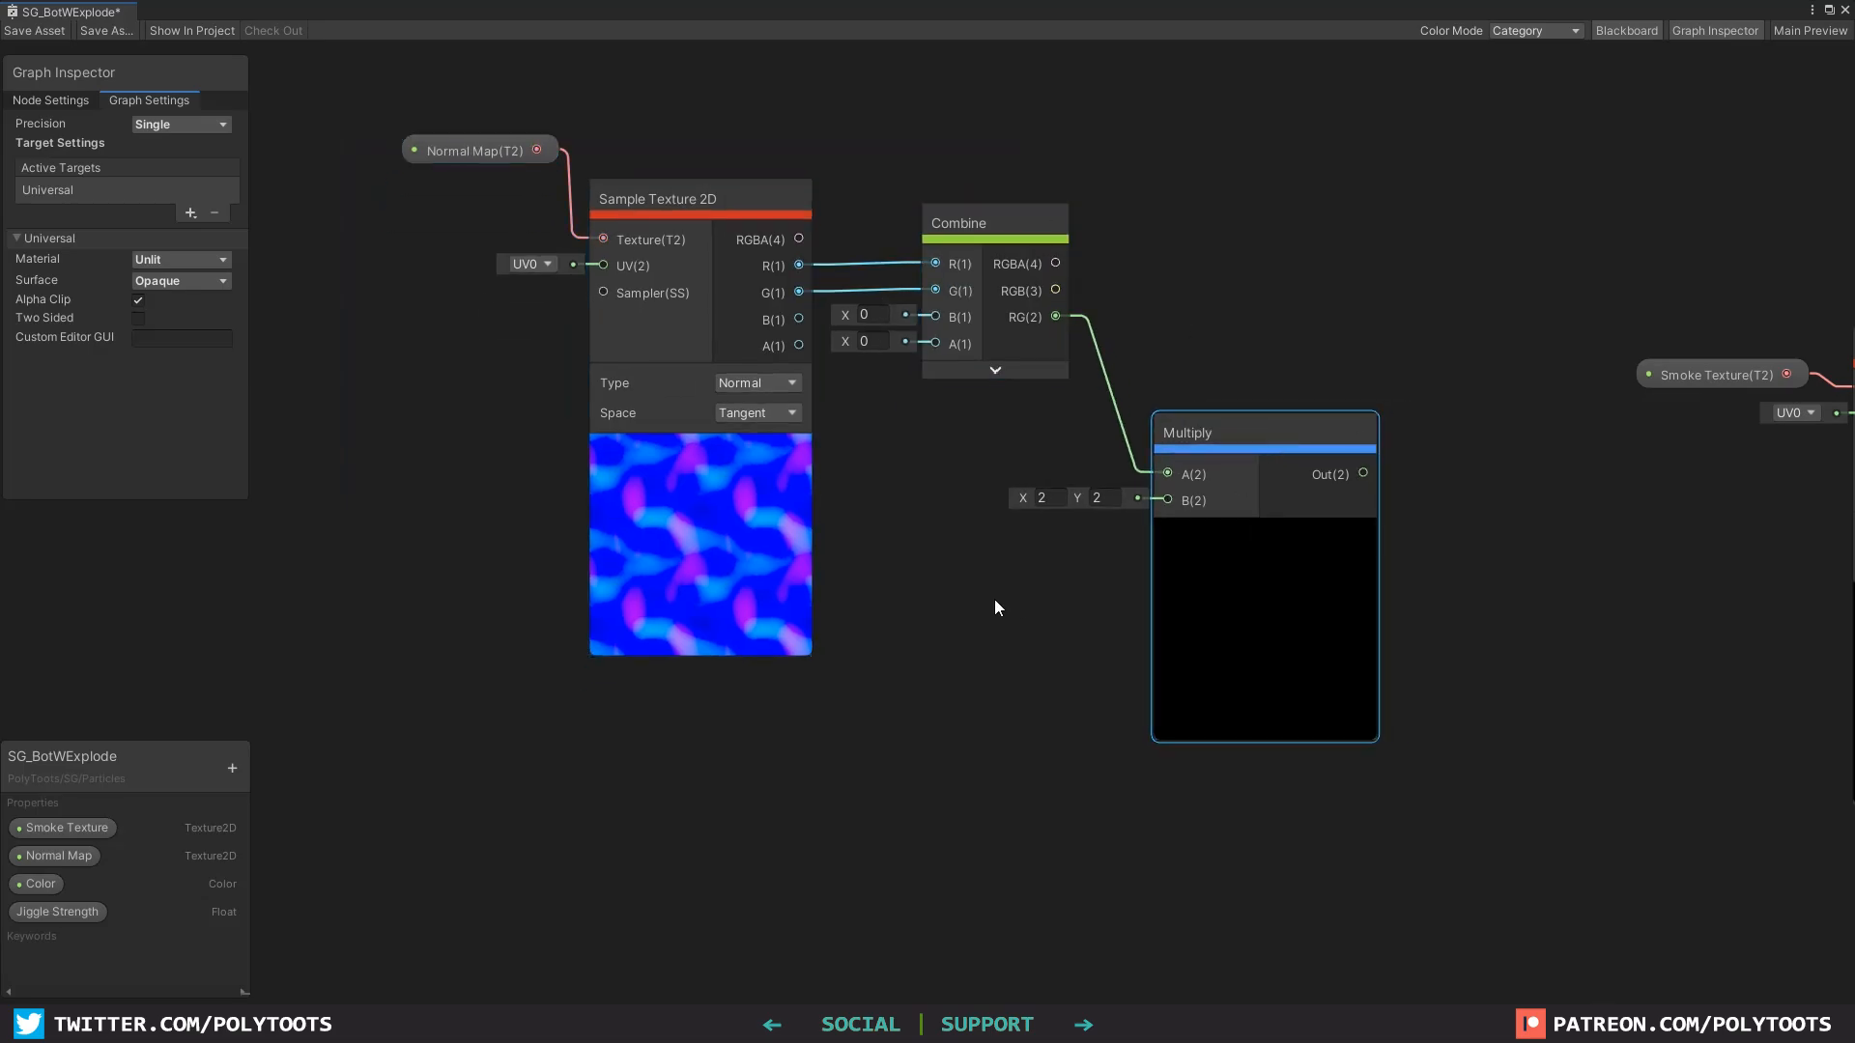
# Step: Feed the Jiggle Strength property into Multiply's B input, collapse Multiply's preview and place both nodes close to Combine
pyautogui.moveTo(61, 916); pyautogui.dragTo(1167, 500)
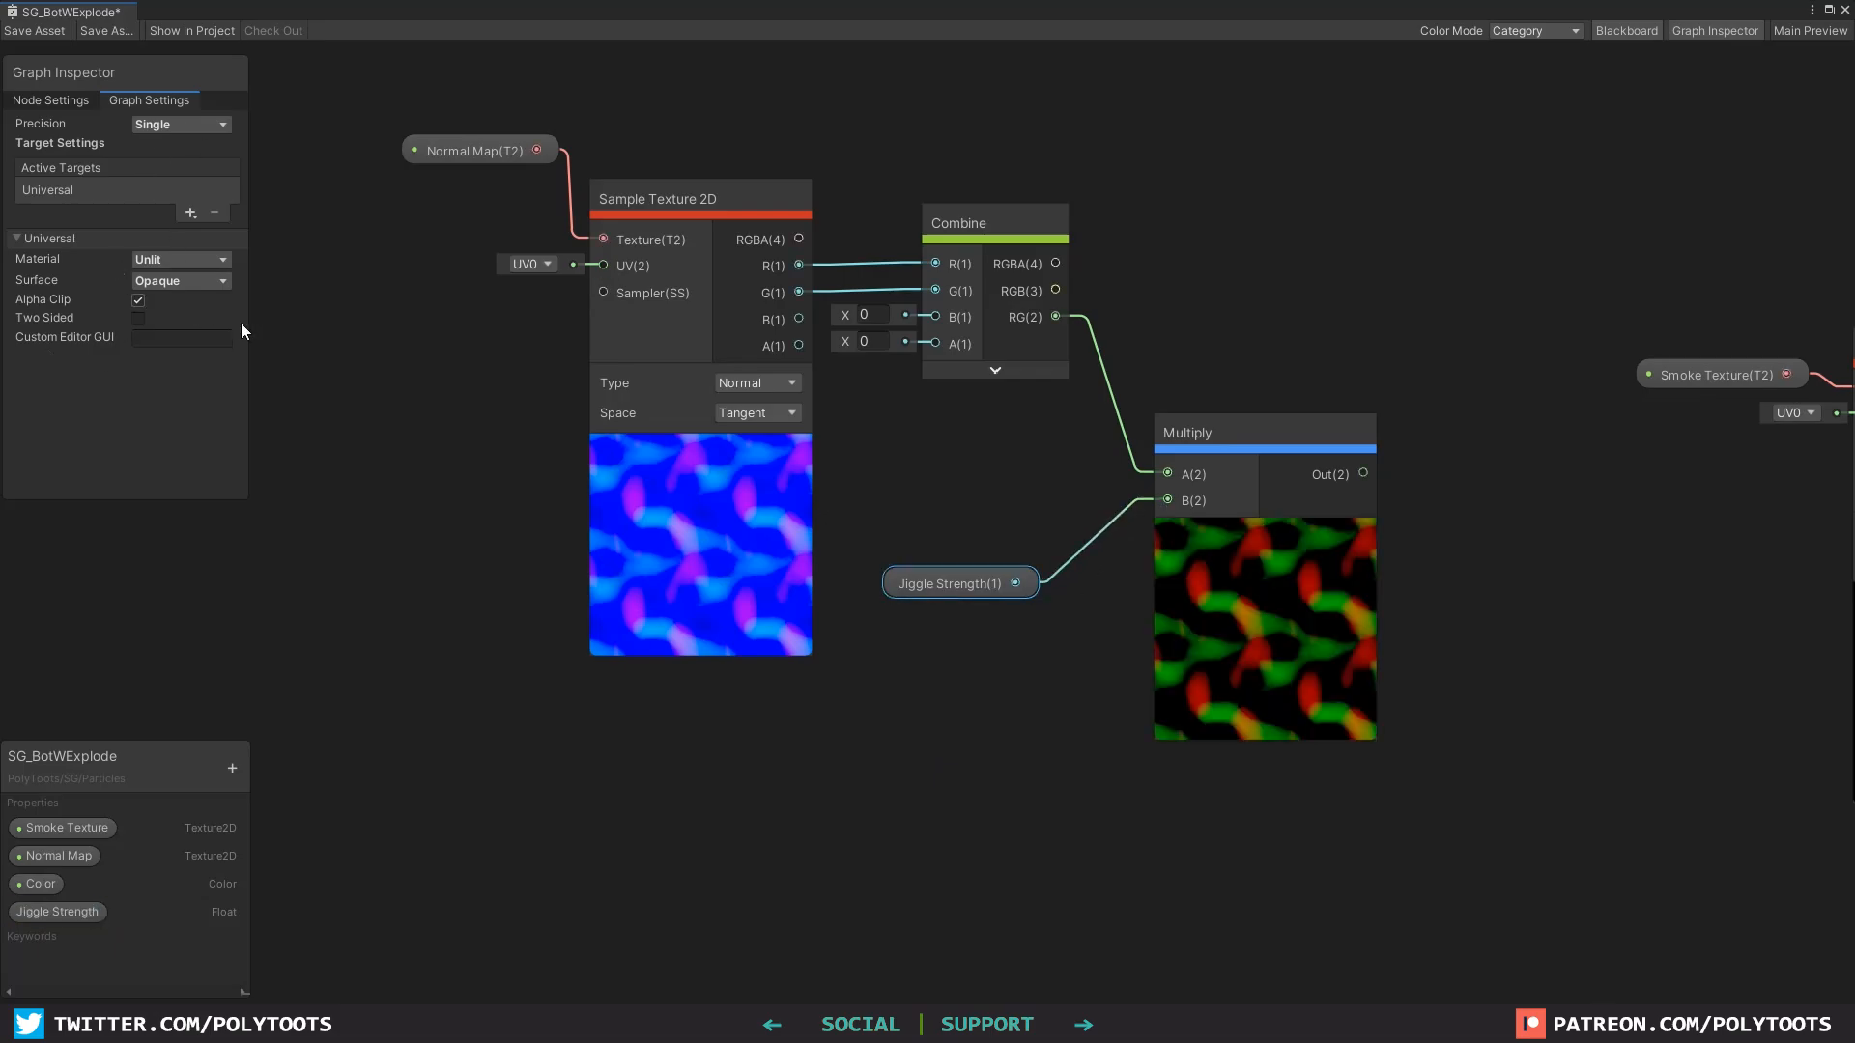
pyautogui.moveTo(1245, 431); pyautogui.dragTo(1207, 383)
pyautogui.moveTo(1207, 383); pyautogui.dragTo(1201, 396)
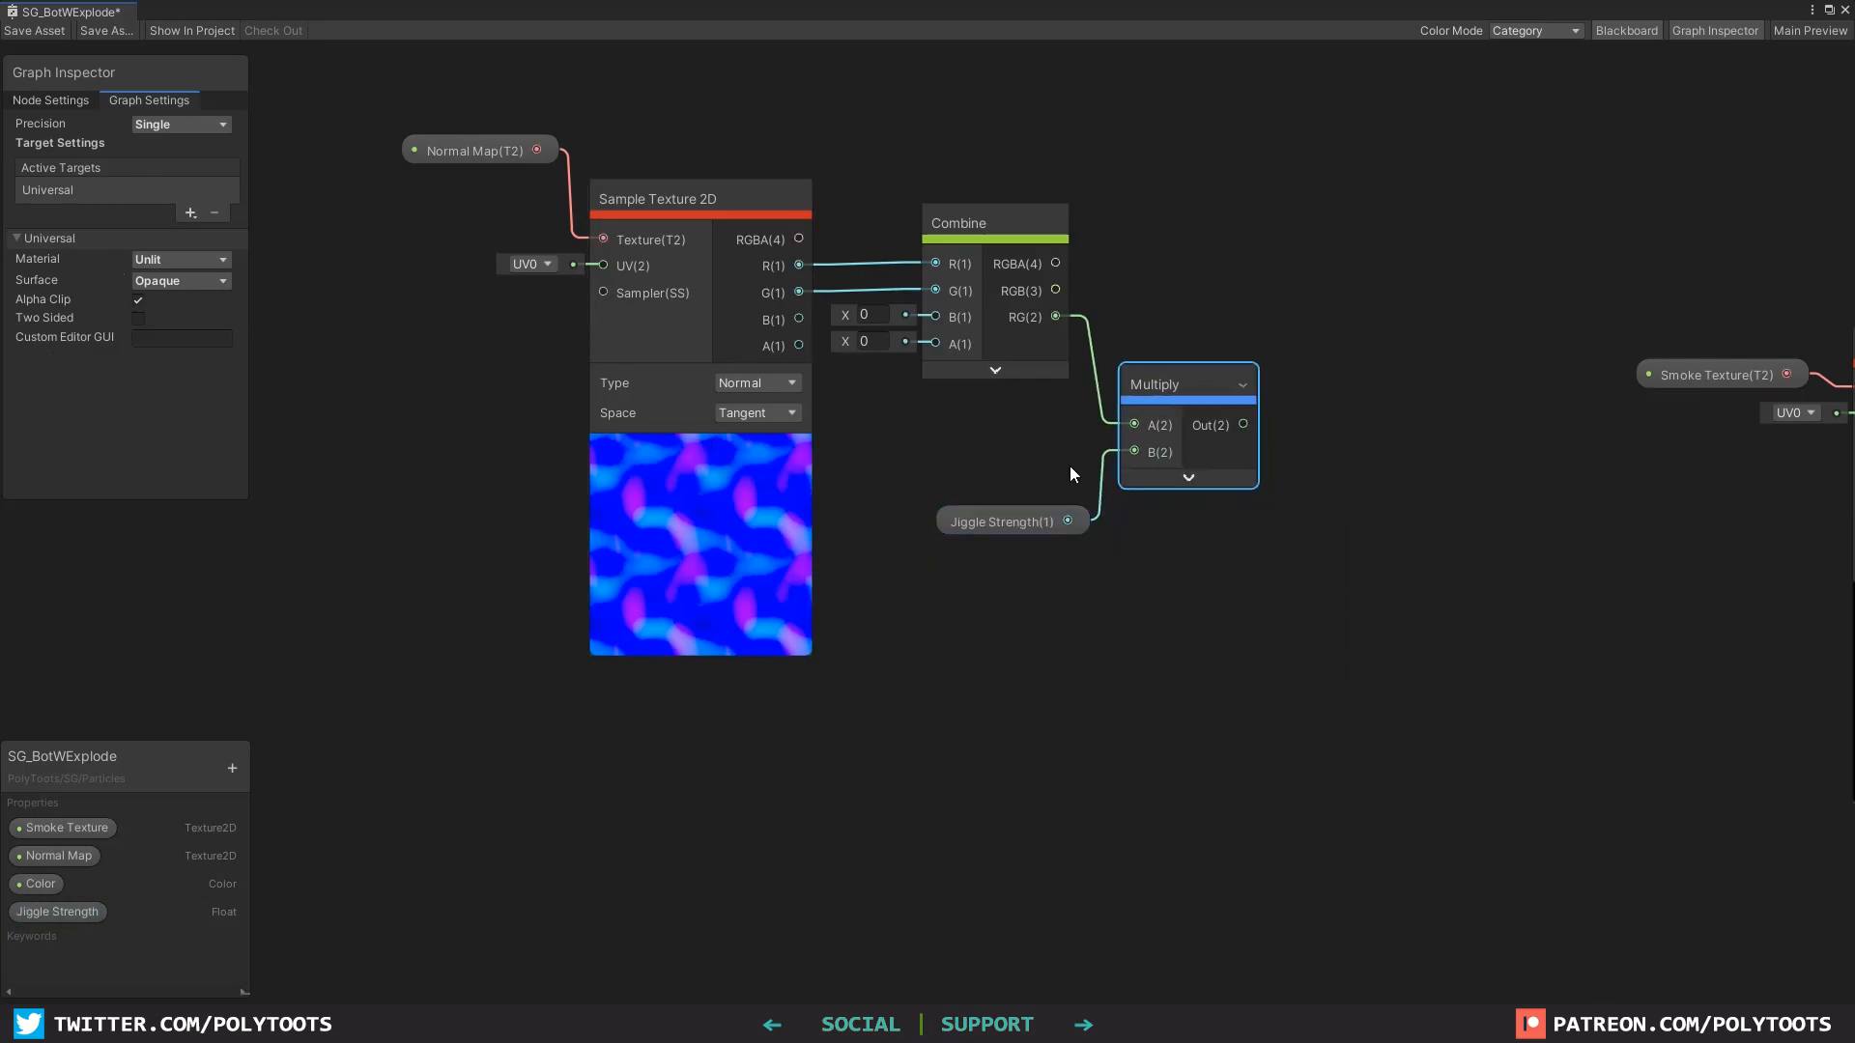
pyautogui.moveTo(989, 505); pyautogui.dragTo(989, 497)
# Step: Shift the normal map distortion nodes toward the smoke sampler and tidy the Multiply and Jiggle Strength nodes
pyautogui.scroll(-3, 1214, 584)
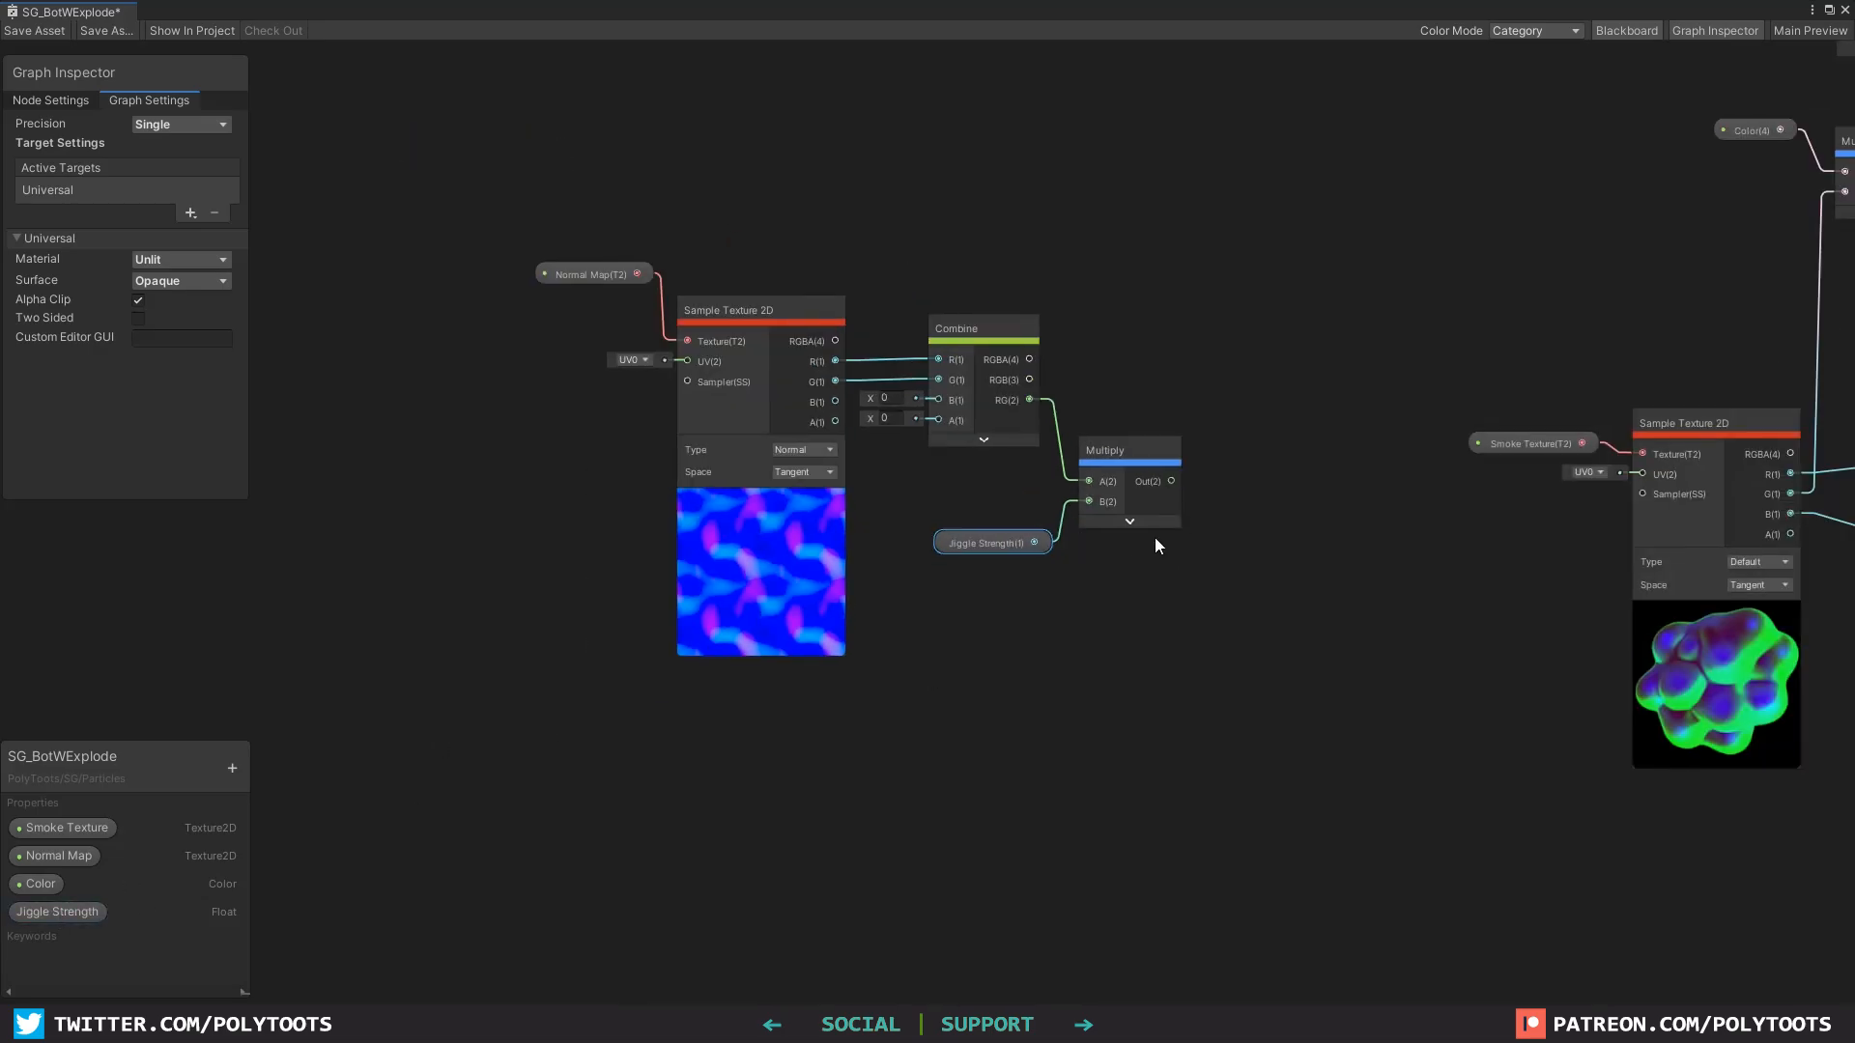
pyautogui.moveTo(513, 248); pyautogui.dragTo(1030, 621)
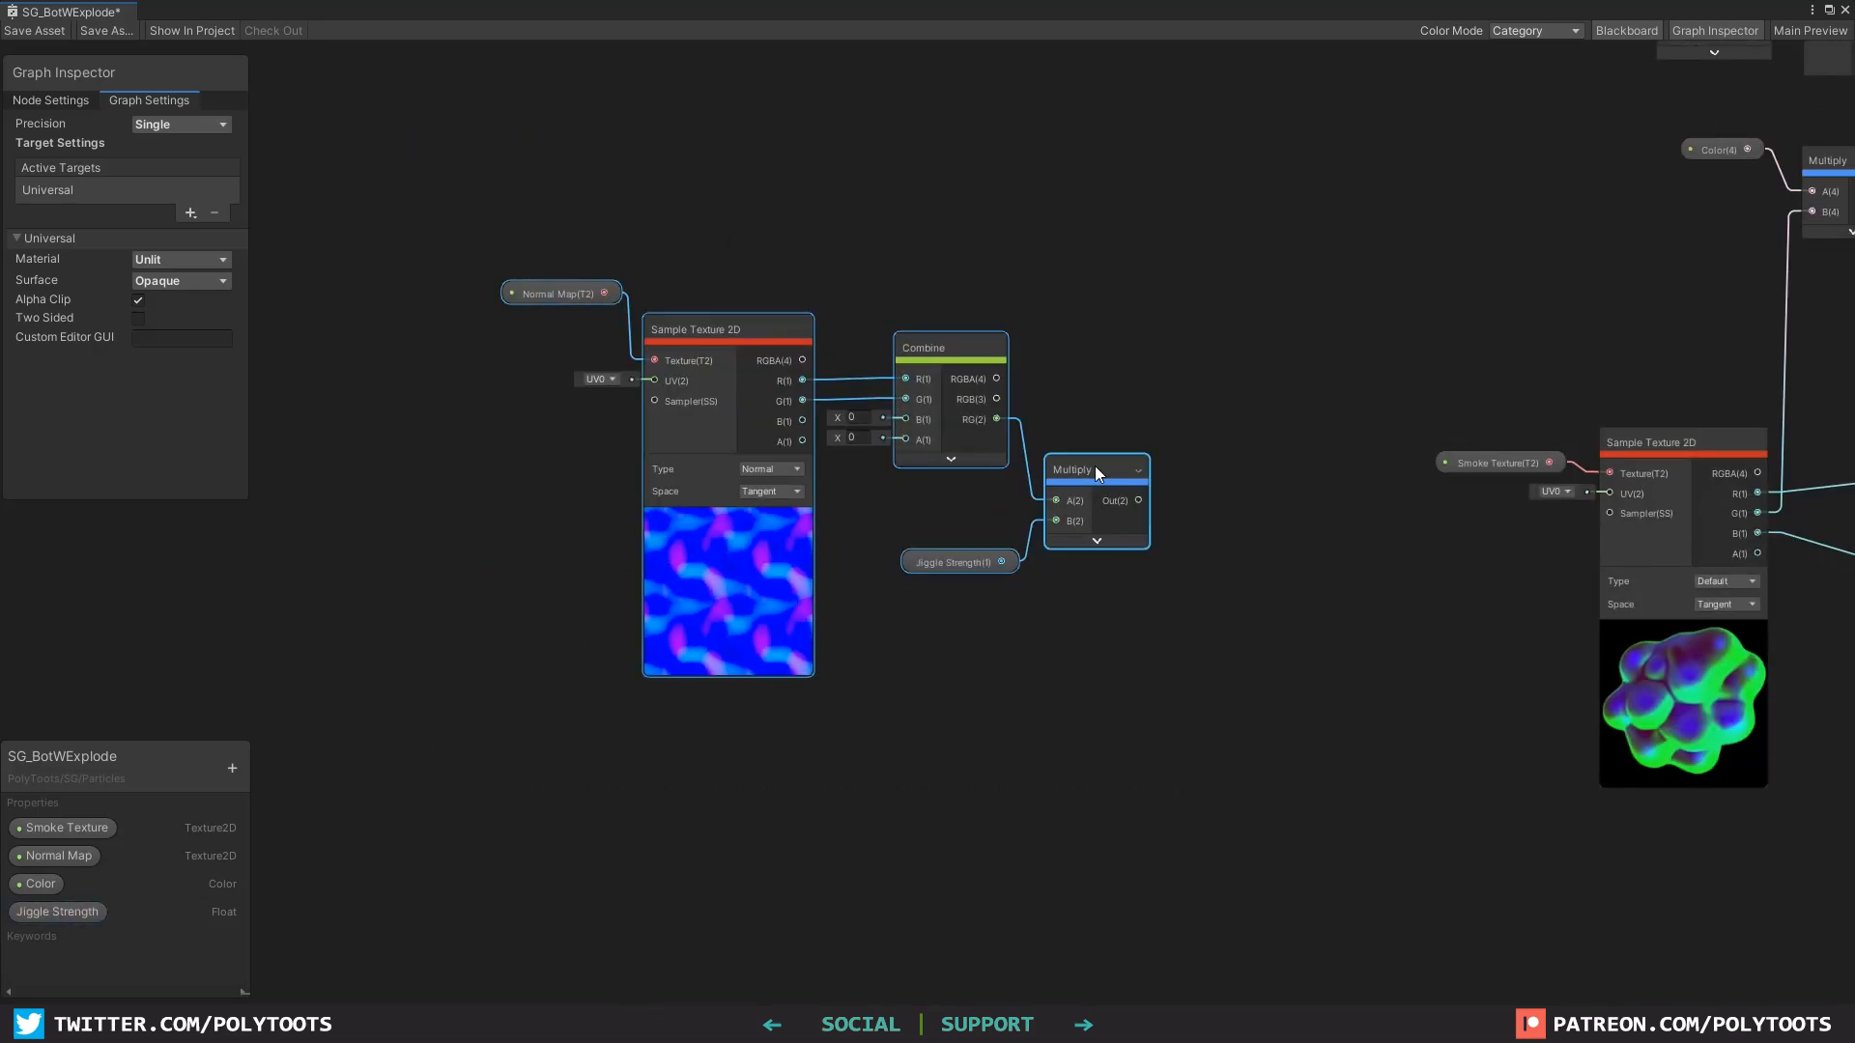
pyautogui.moveTo(1097, 473); pyautogui.dragTo(1128, 483)
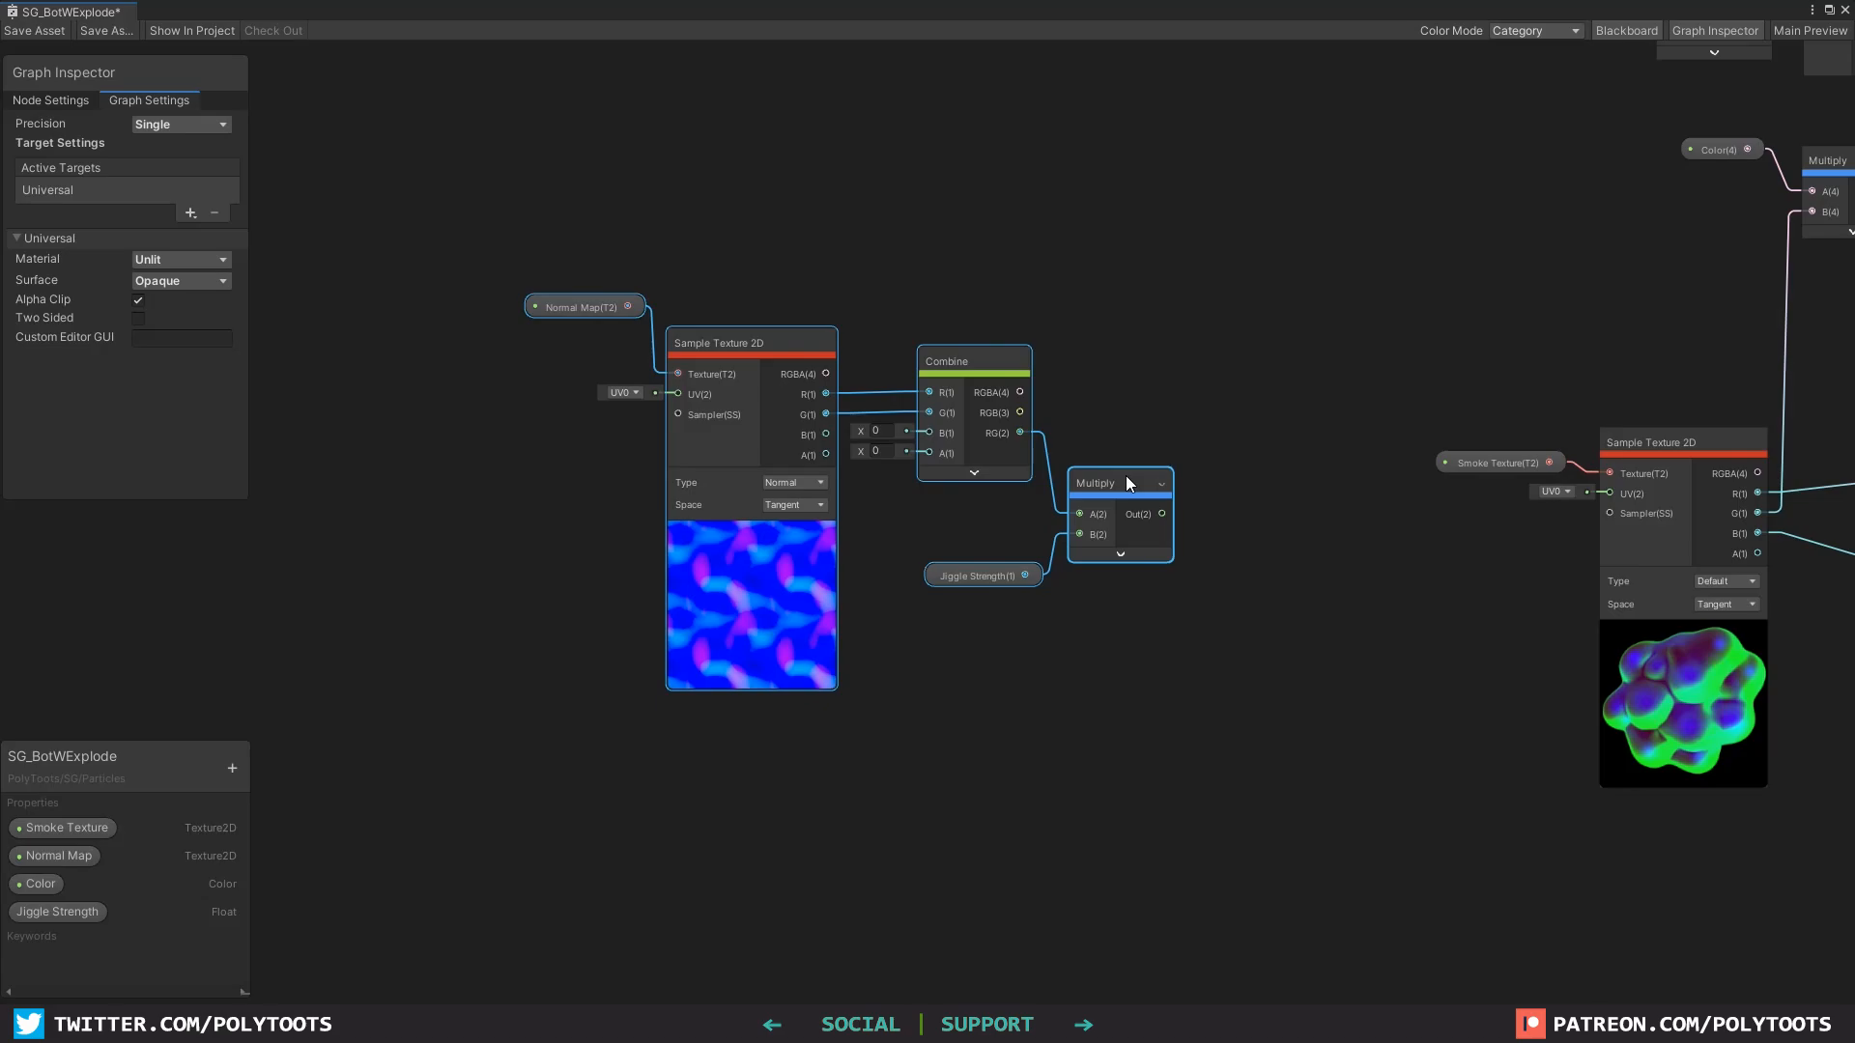
pyautogui.click(1128, 440)
pyautogui.moveTo(1118, 500); pyautogui.dragTo(1109, 495)
pyautogui.moveTo(981, 576); pyautogui.dragTo(976, 576)
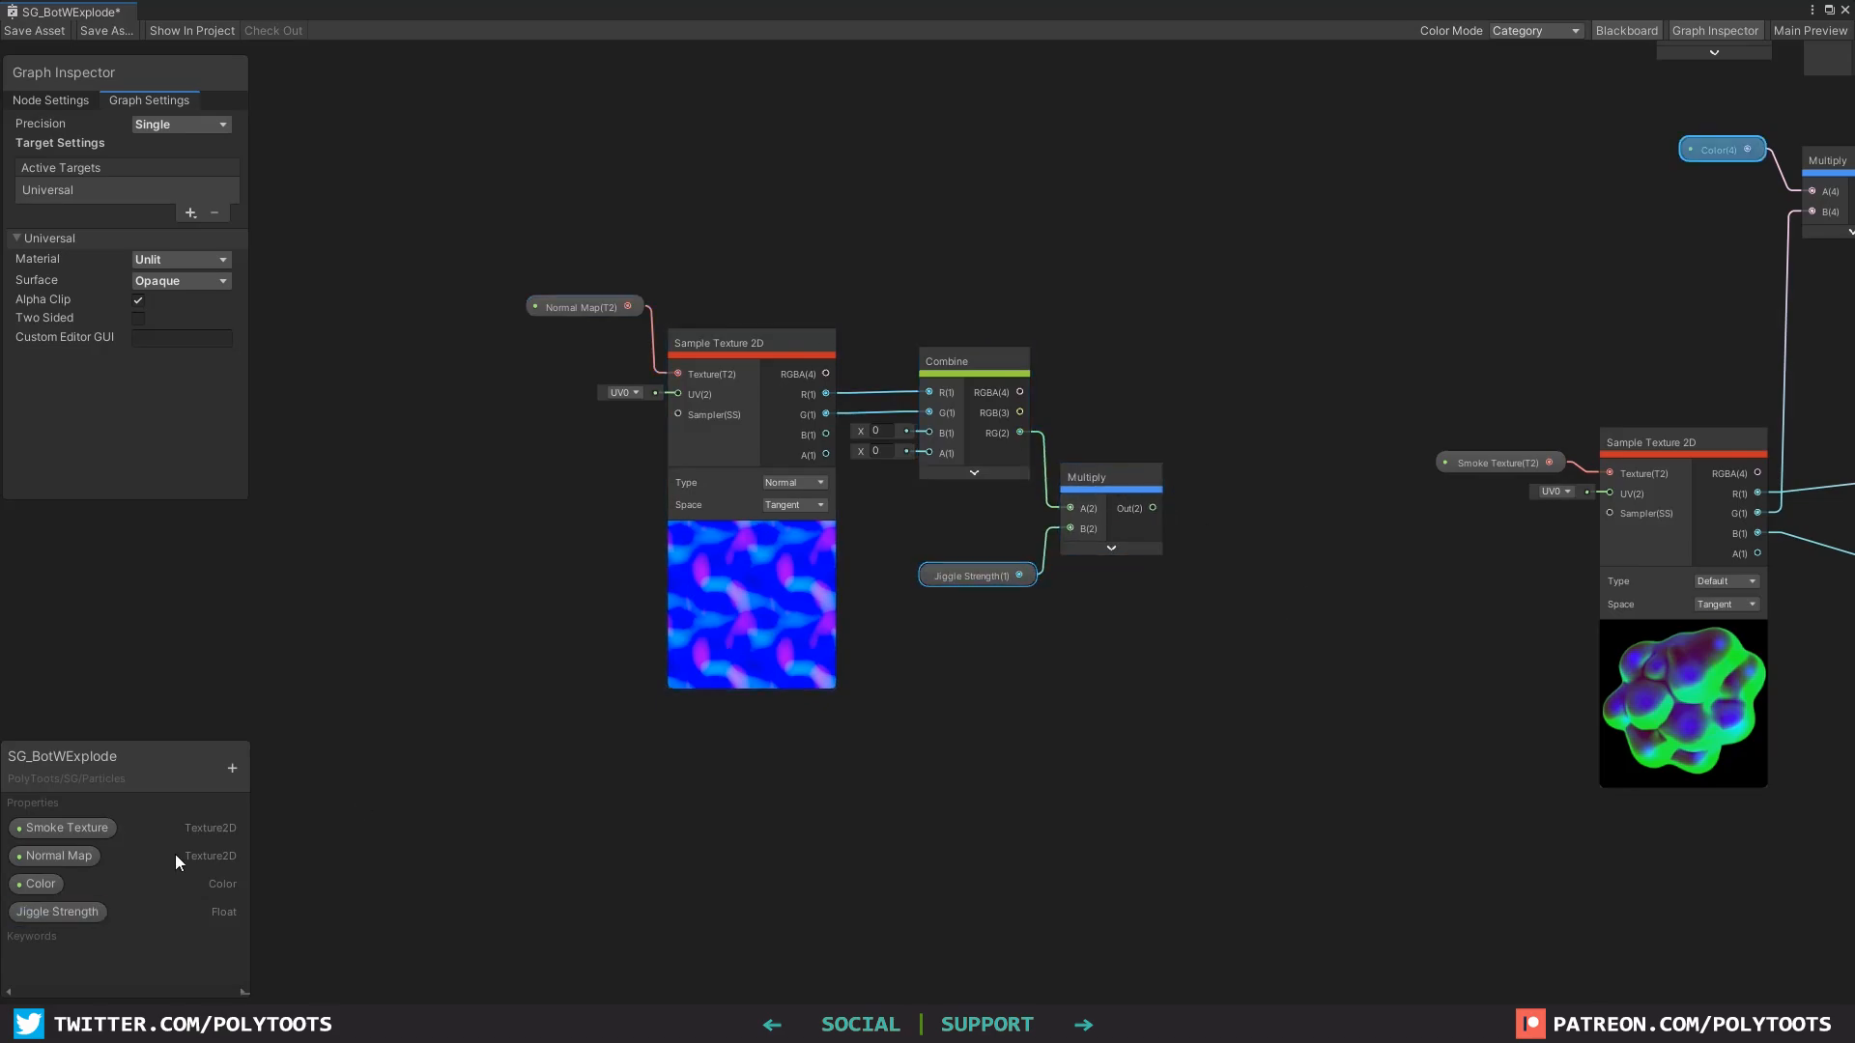
# Step: Try a default of 0.2 for Jiggle Strength and set its slider minimum to 0
pyautogui.click(72, 914)
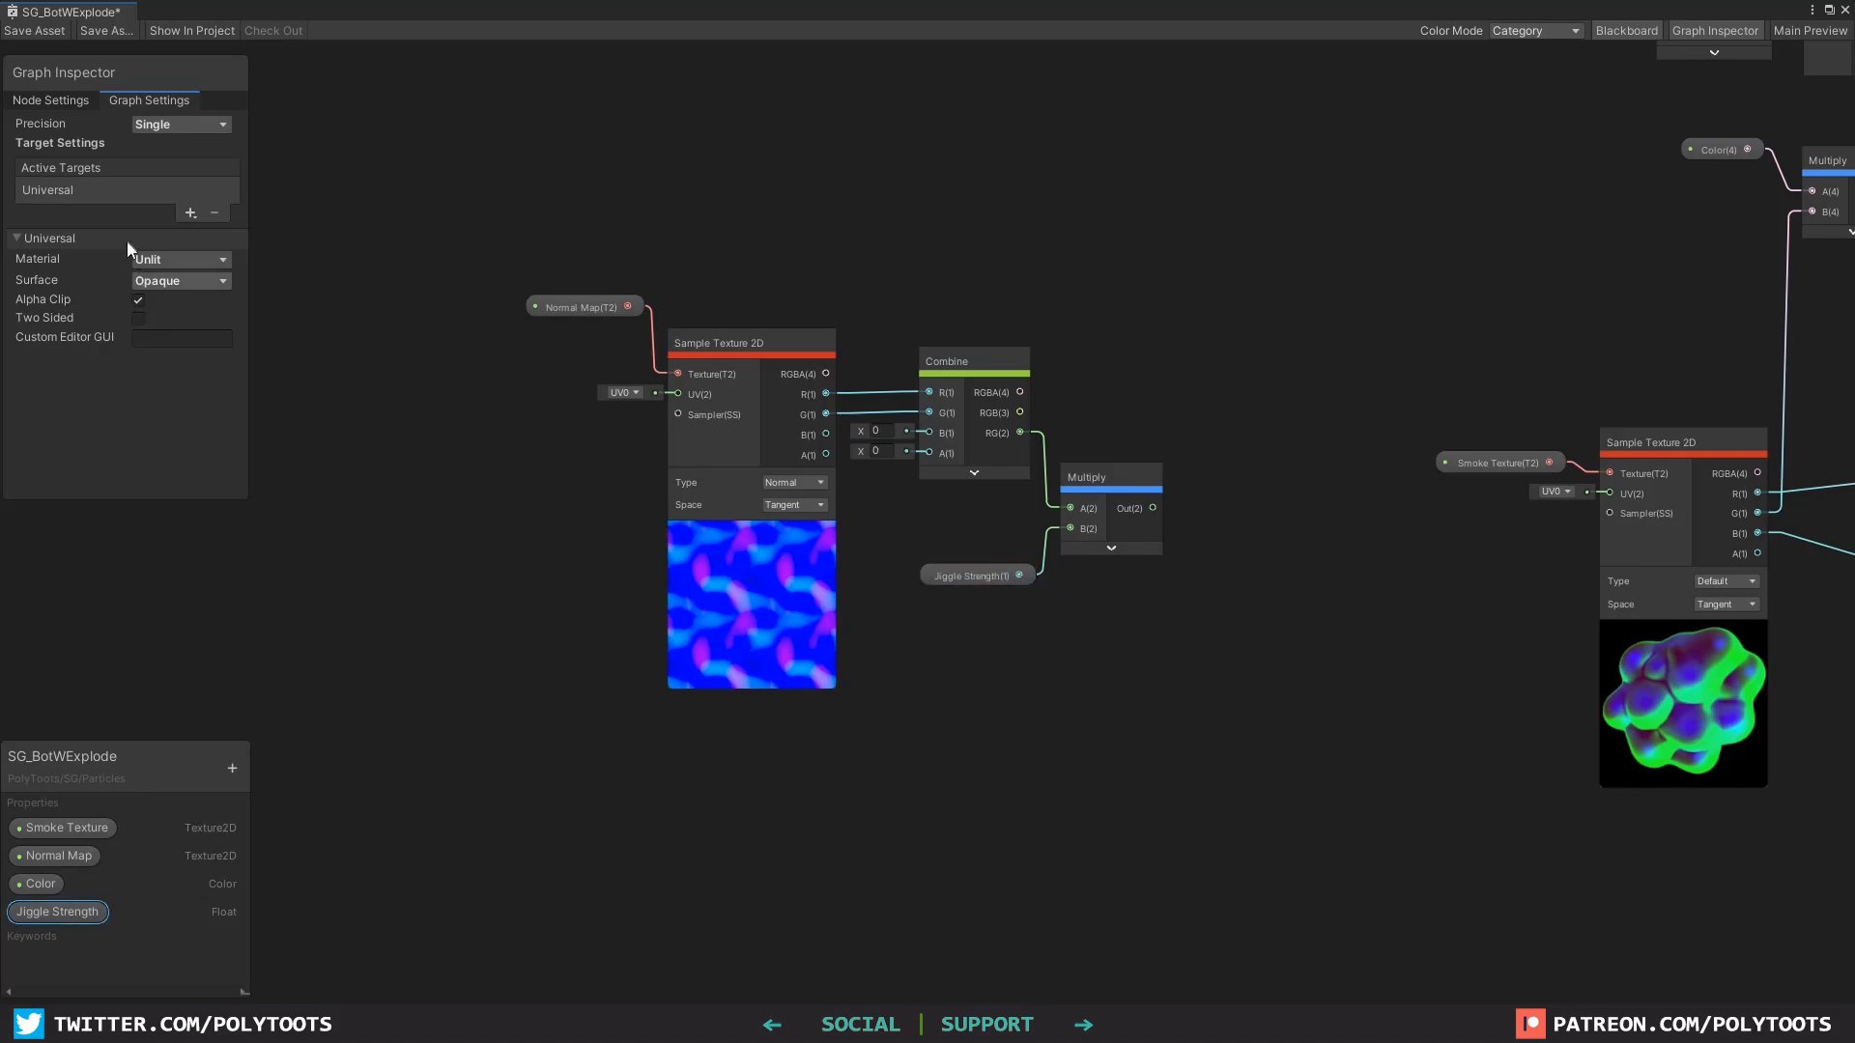
pyautogui.click(161, 198)
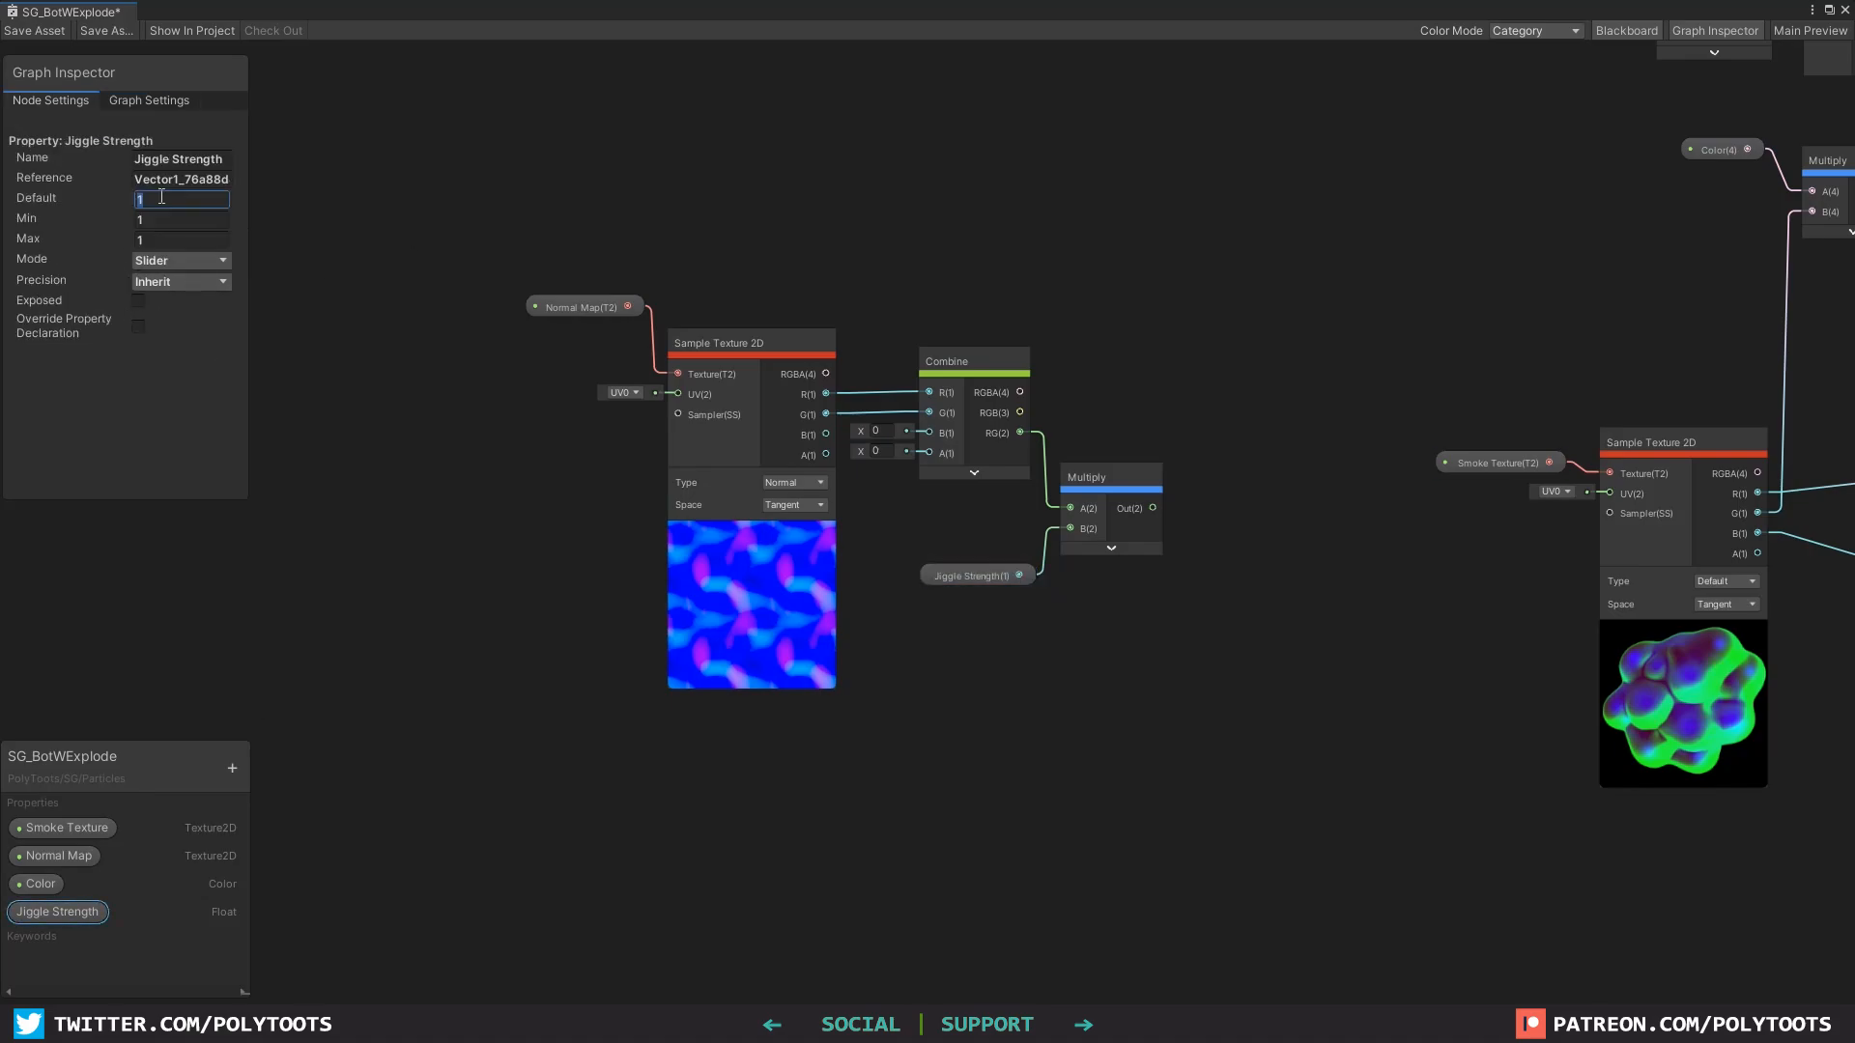
pyautogui.write('0.2')
pyautogui.press('Tab')
pyautogui.write('0')
pyautogui.click(976, 574)
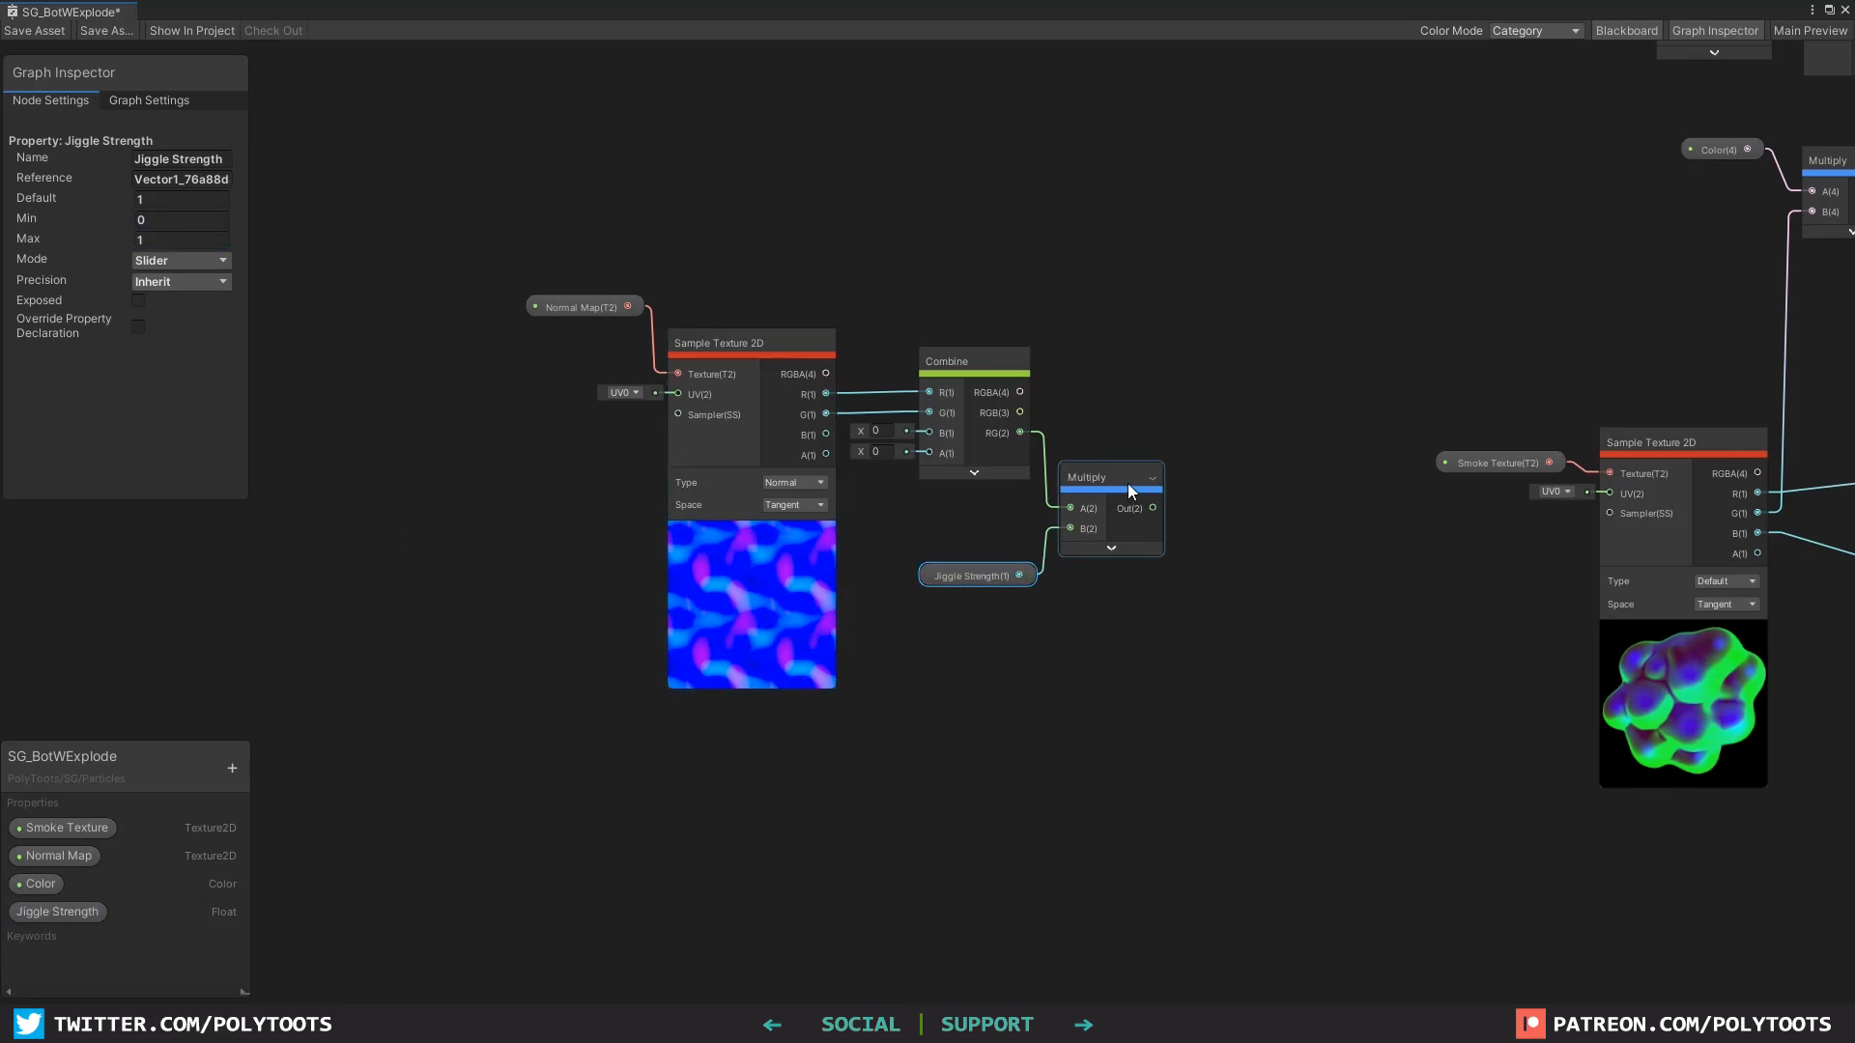
# Step: Connect the Multiply output directly to the UV input of the Smoke Texture sampler
pyautogui.click(1127, 483)
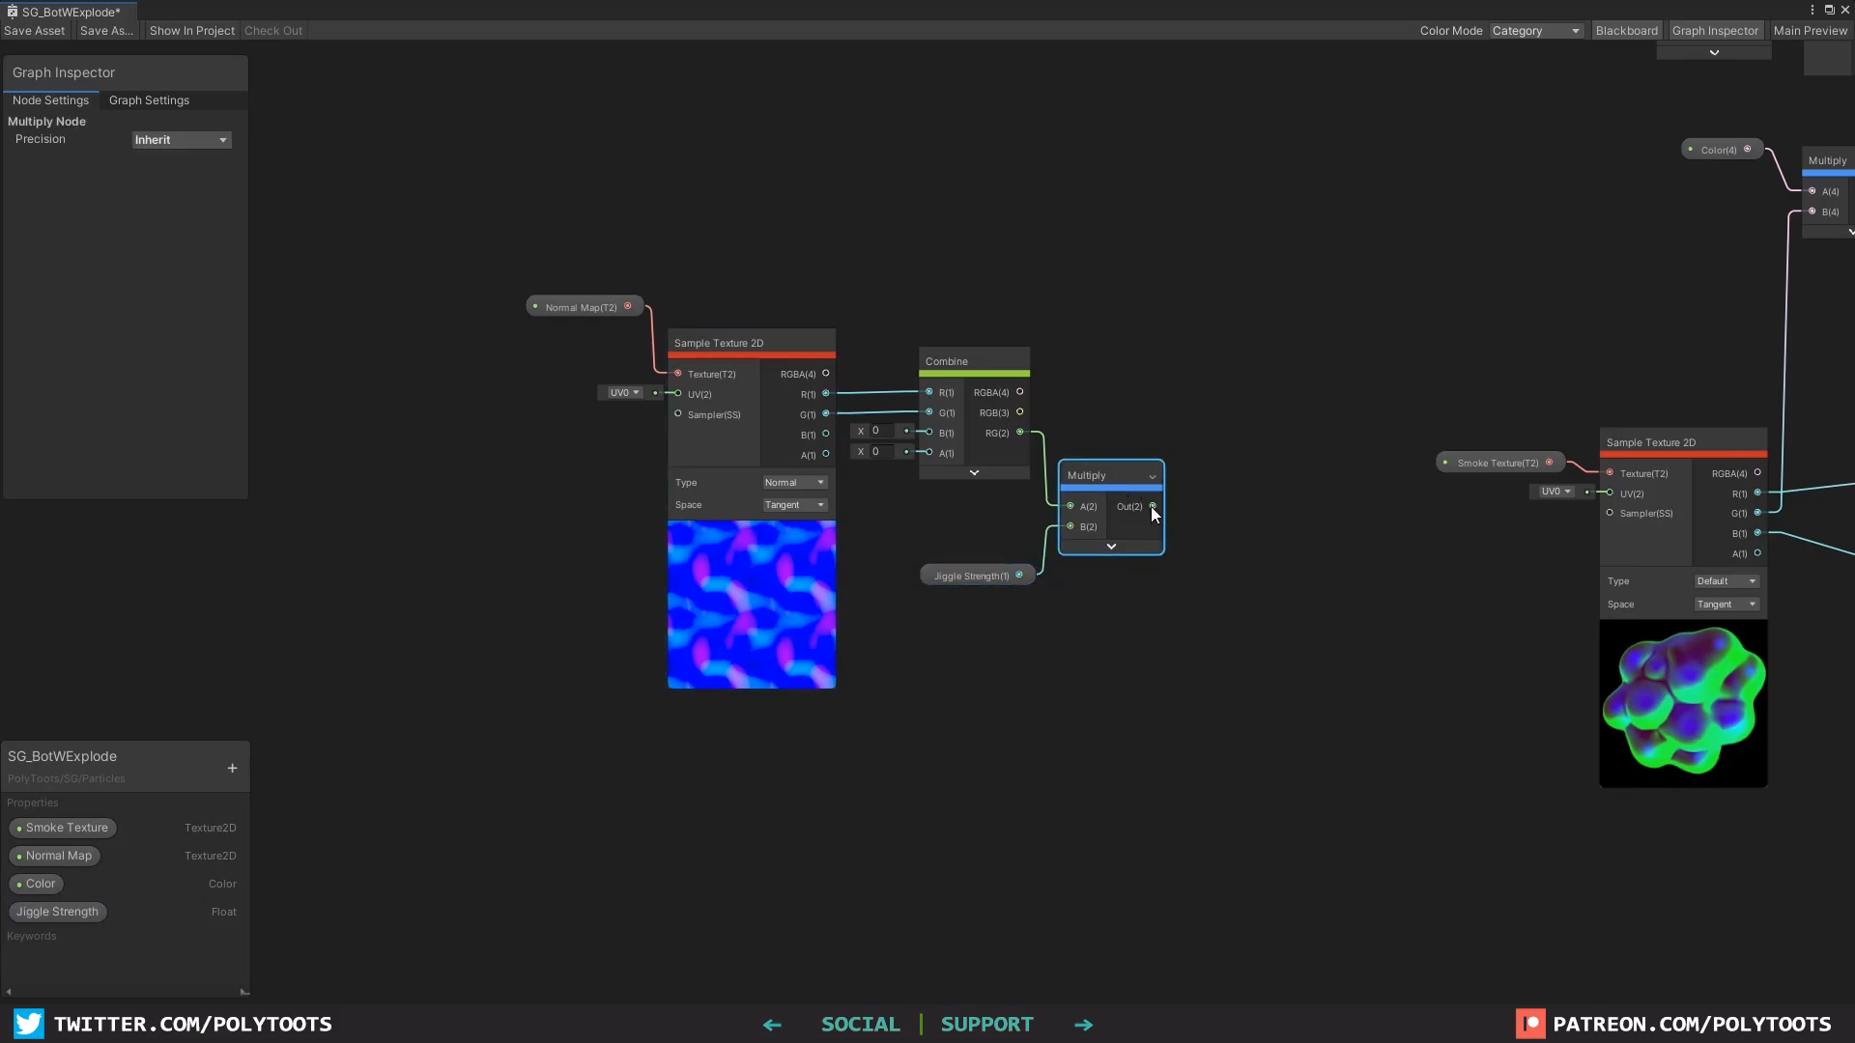
pyautogui.moveTo(1149, 506); pyautogui.dragTo(1063, 427, button='middle')
pyautogui.moveTo(1064, 427); pyautogui.dragTo(1533, 416)
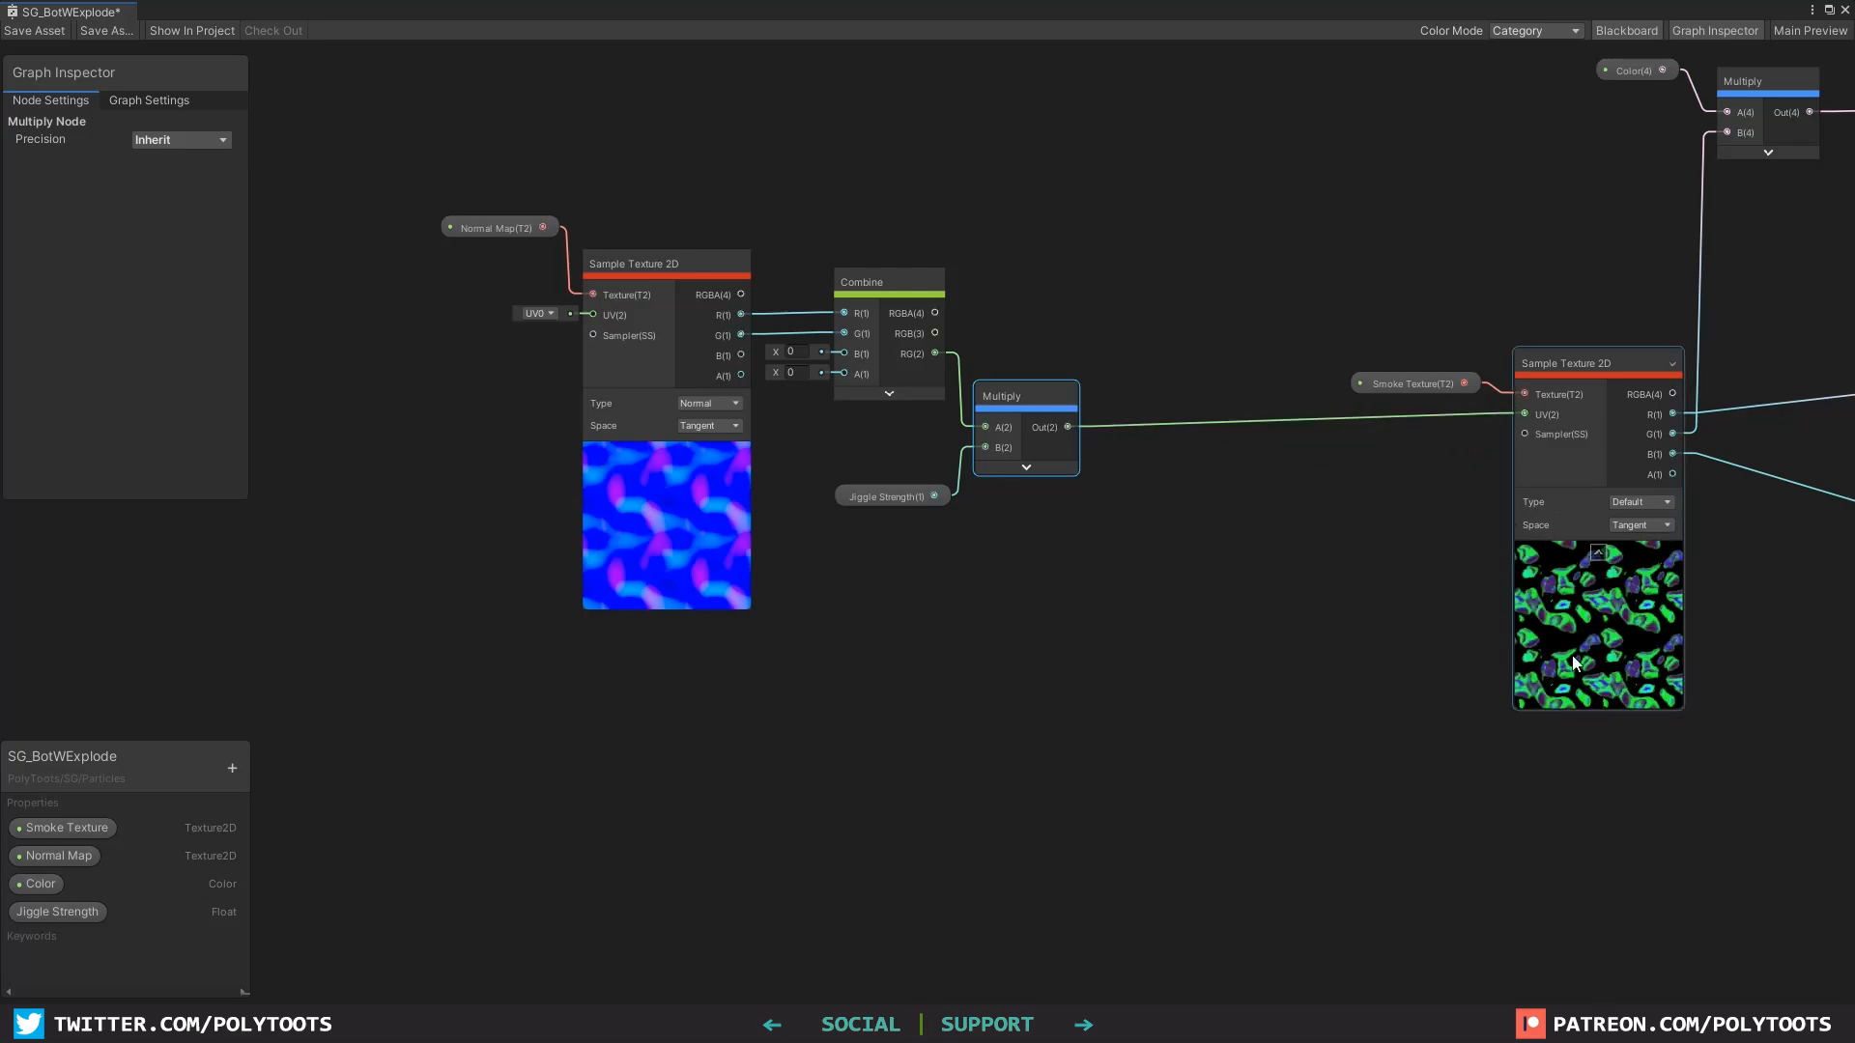
# Step: Try a default value of 0.6 for the Jiggle Strength property
pyautogui.click(886, 497)
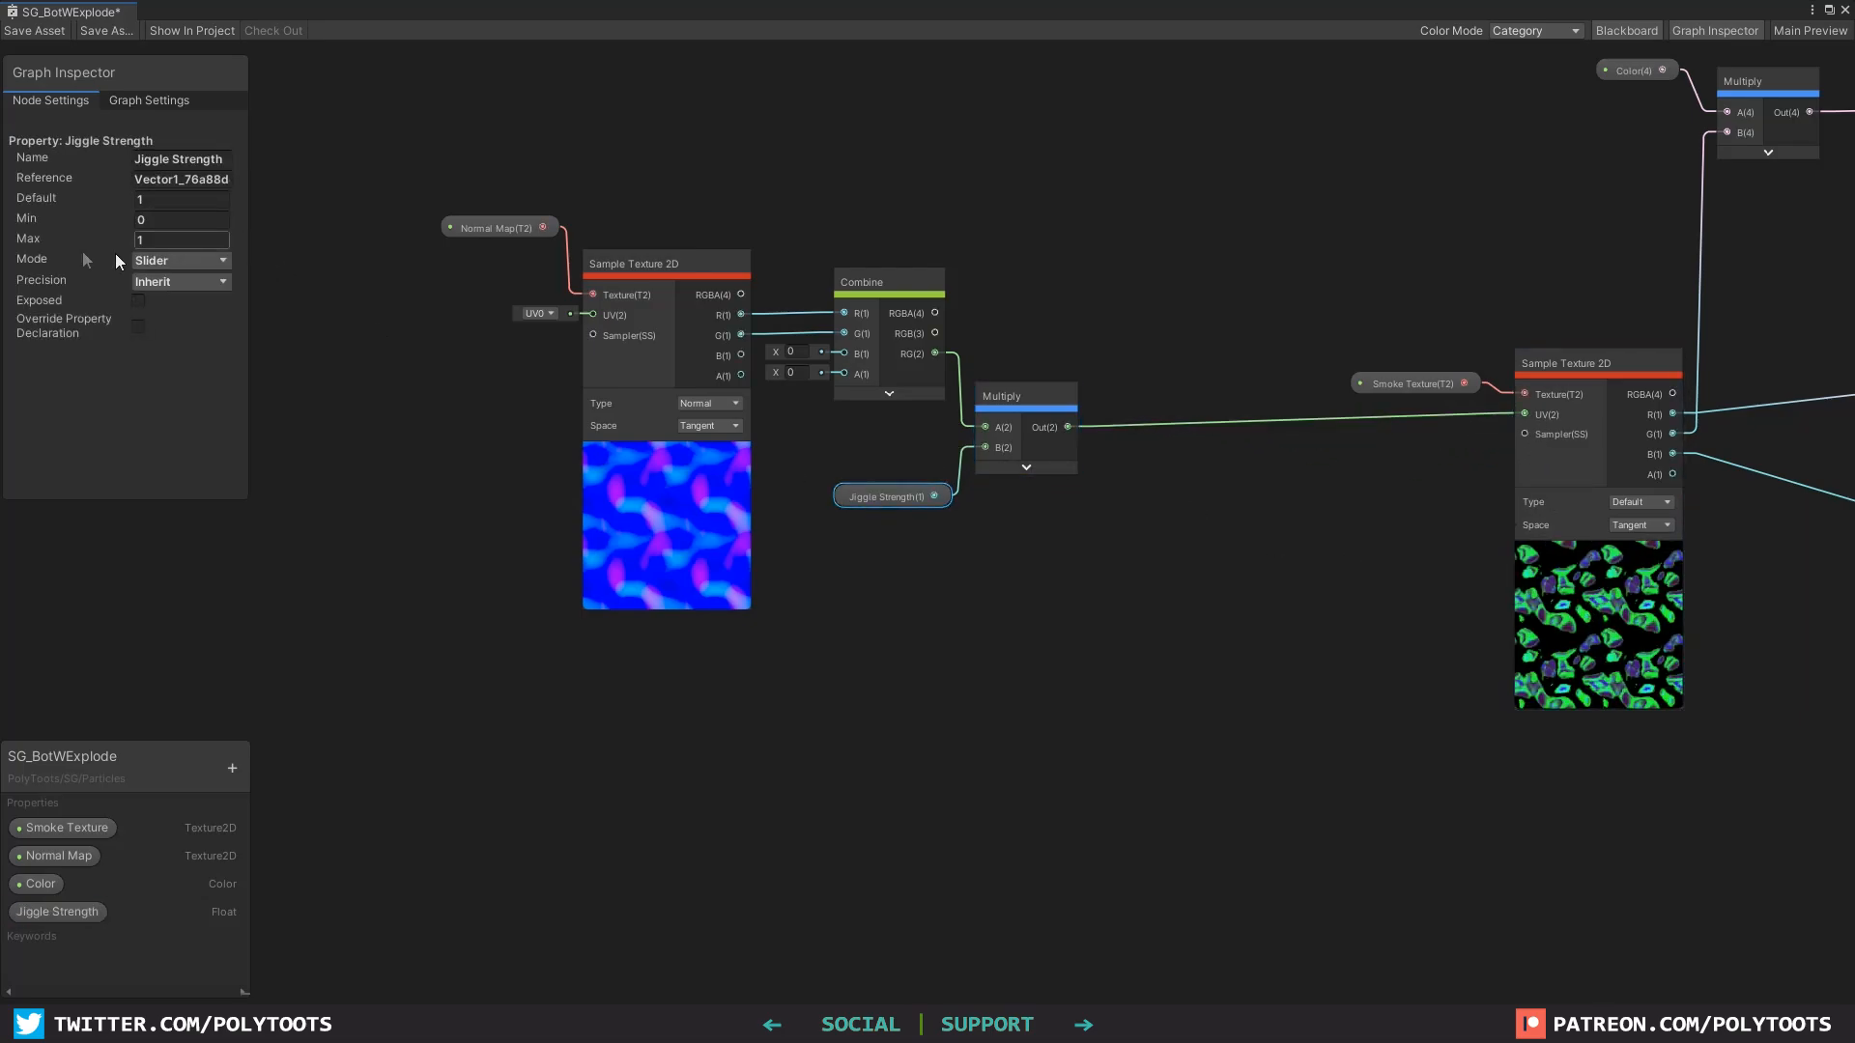
pyautogui.click(160, 200)
pyautogui.write('.6')
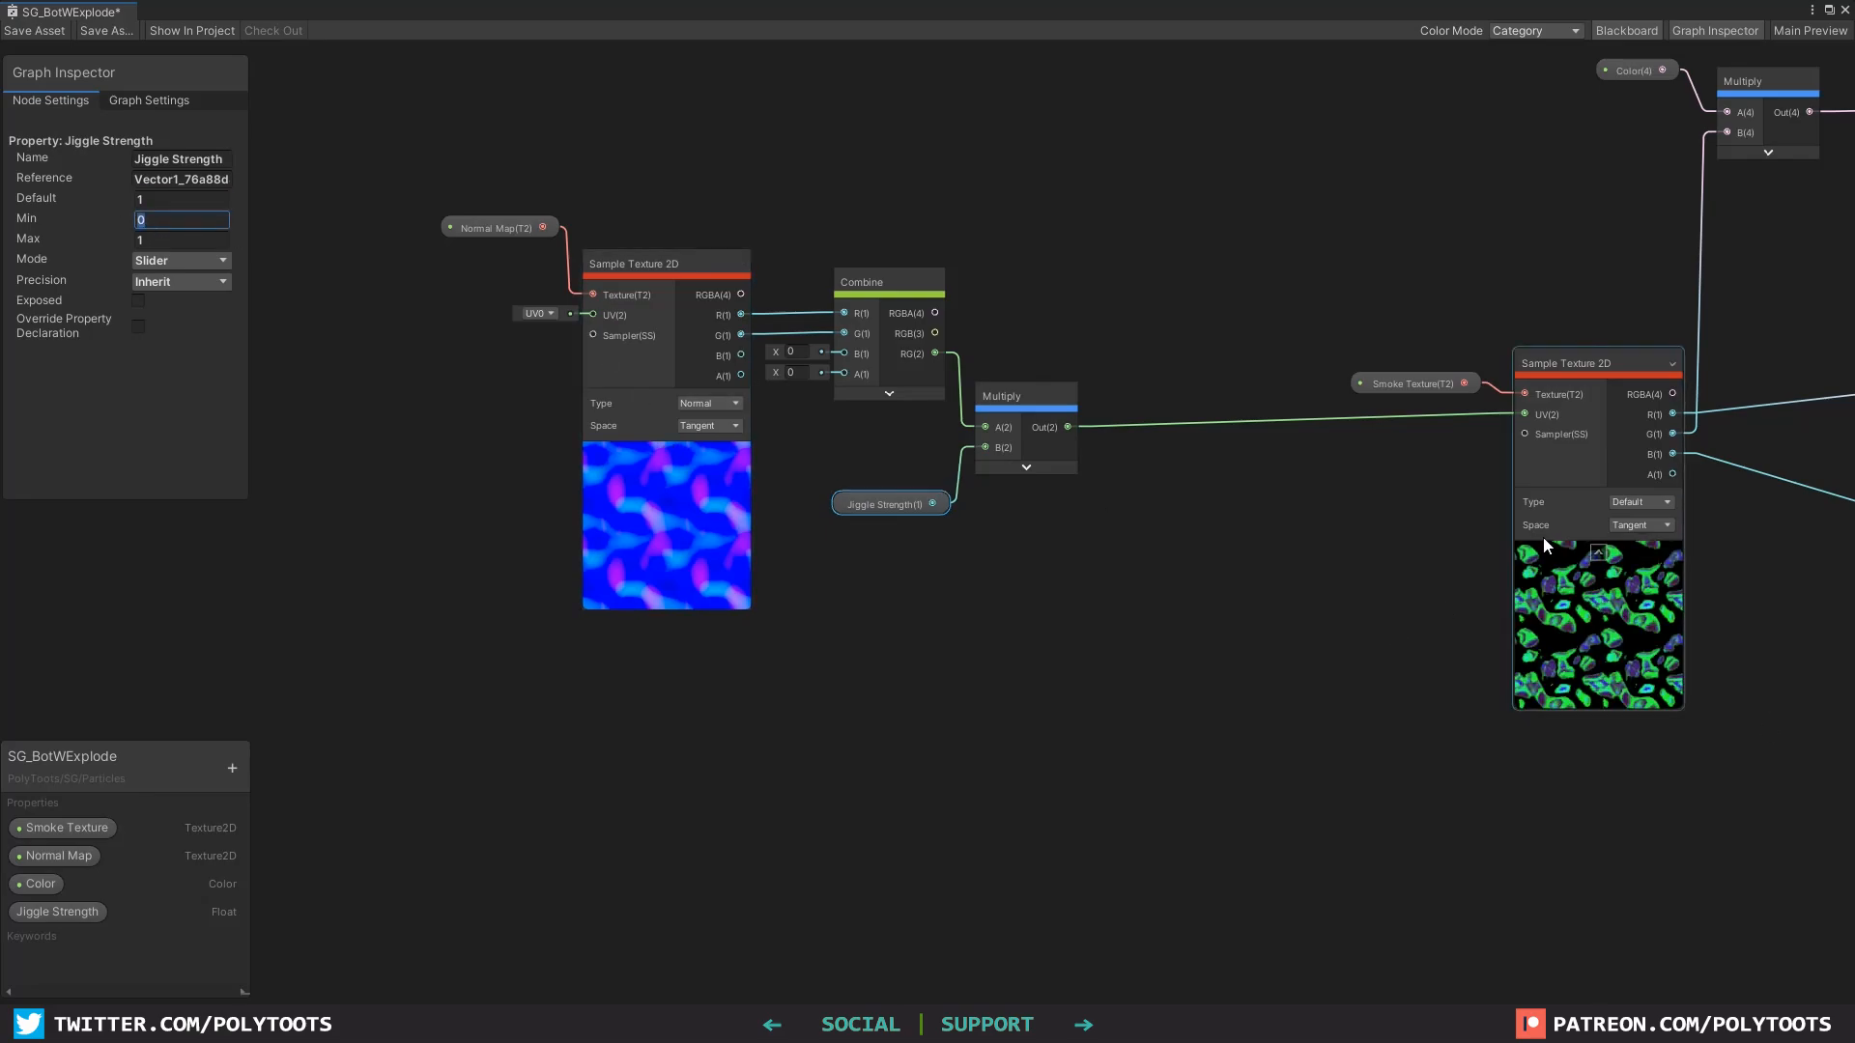
# Step: Move the whole group of distortion nodes slightly away from the Smoke Texture sampler
pyautogui.click(1174, 567)
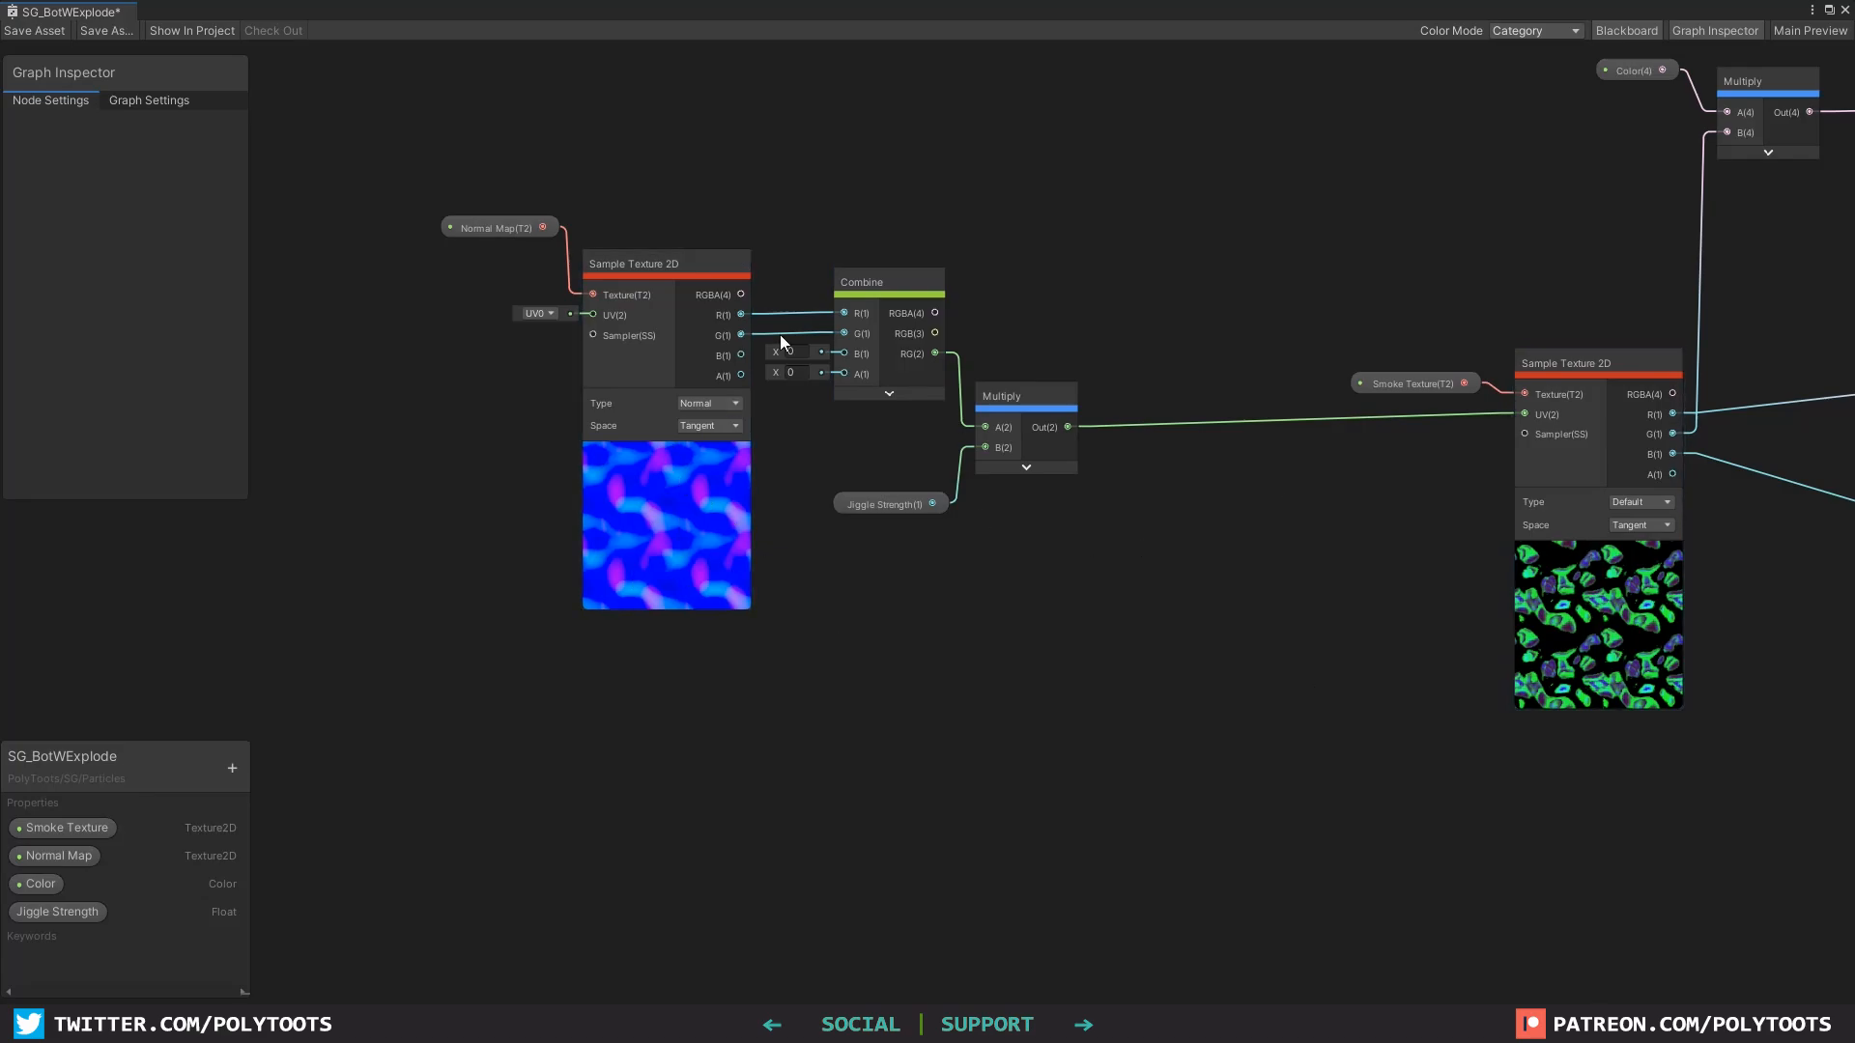
pyautogui.moveTo(581, 246); pyautogui.dragTo(1227, 599)
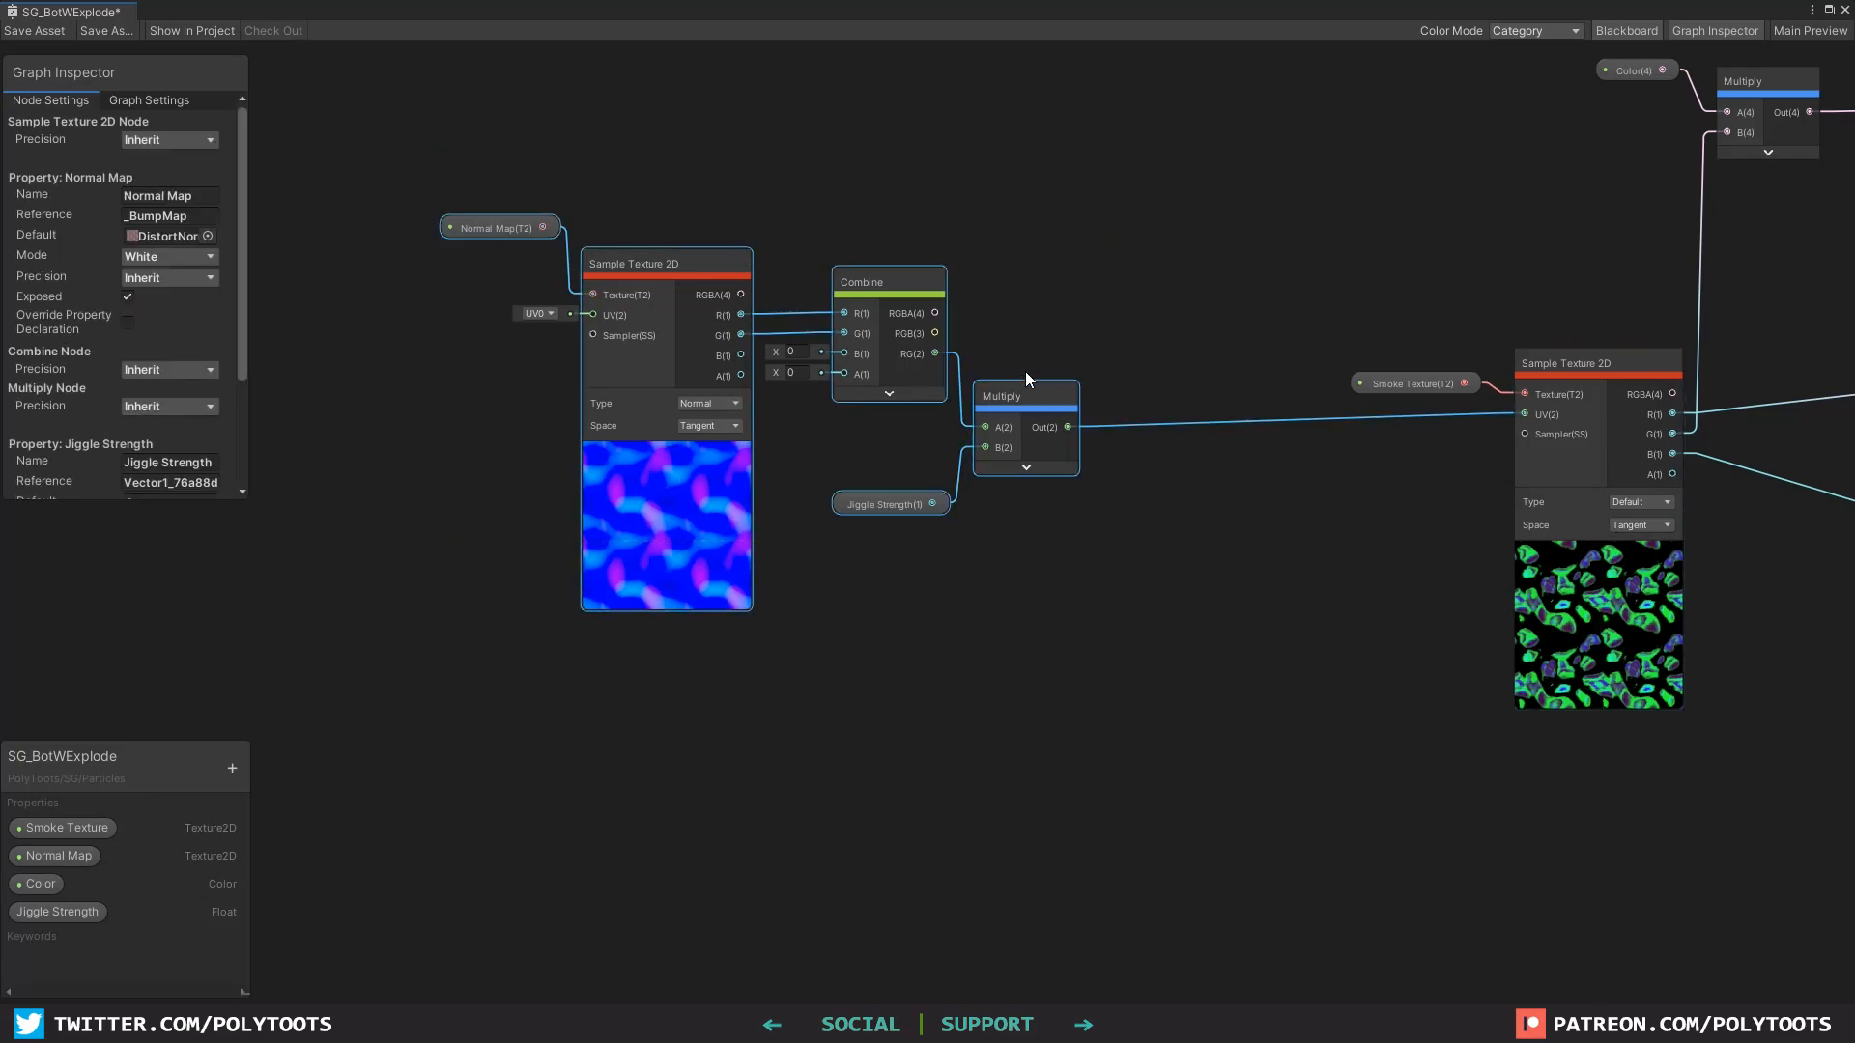
pyautogui.moveTo(1024, 390); pyautogui.dragTo(1028, 384)
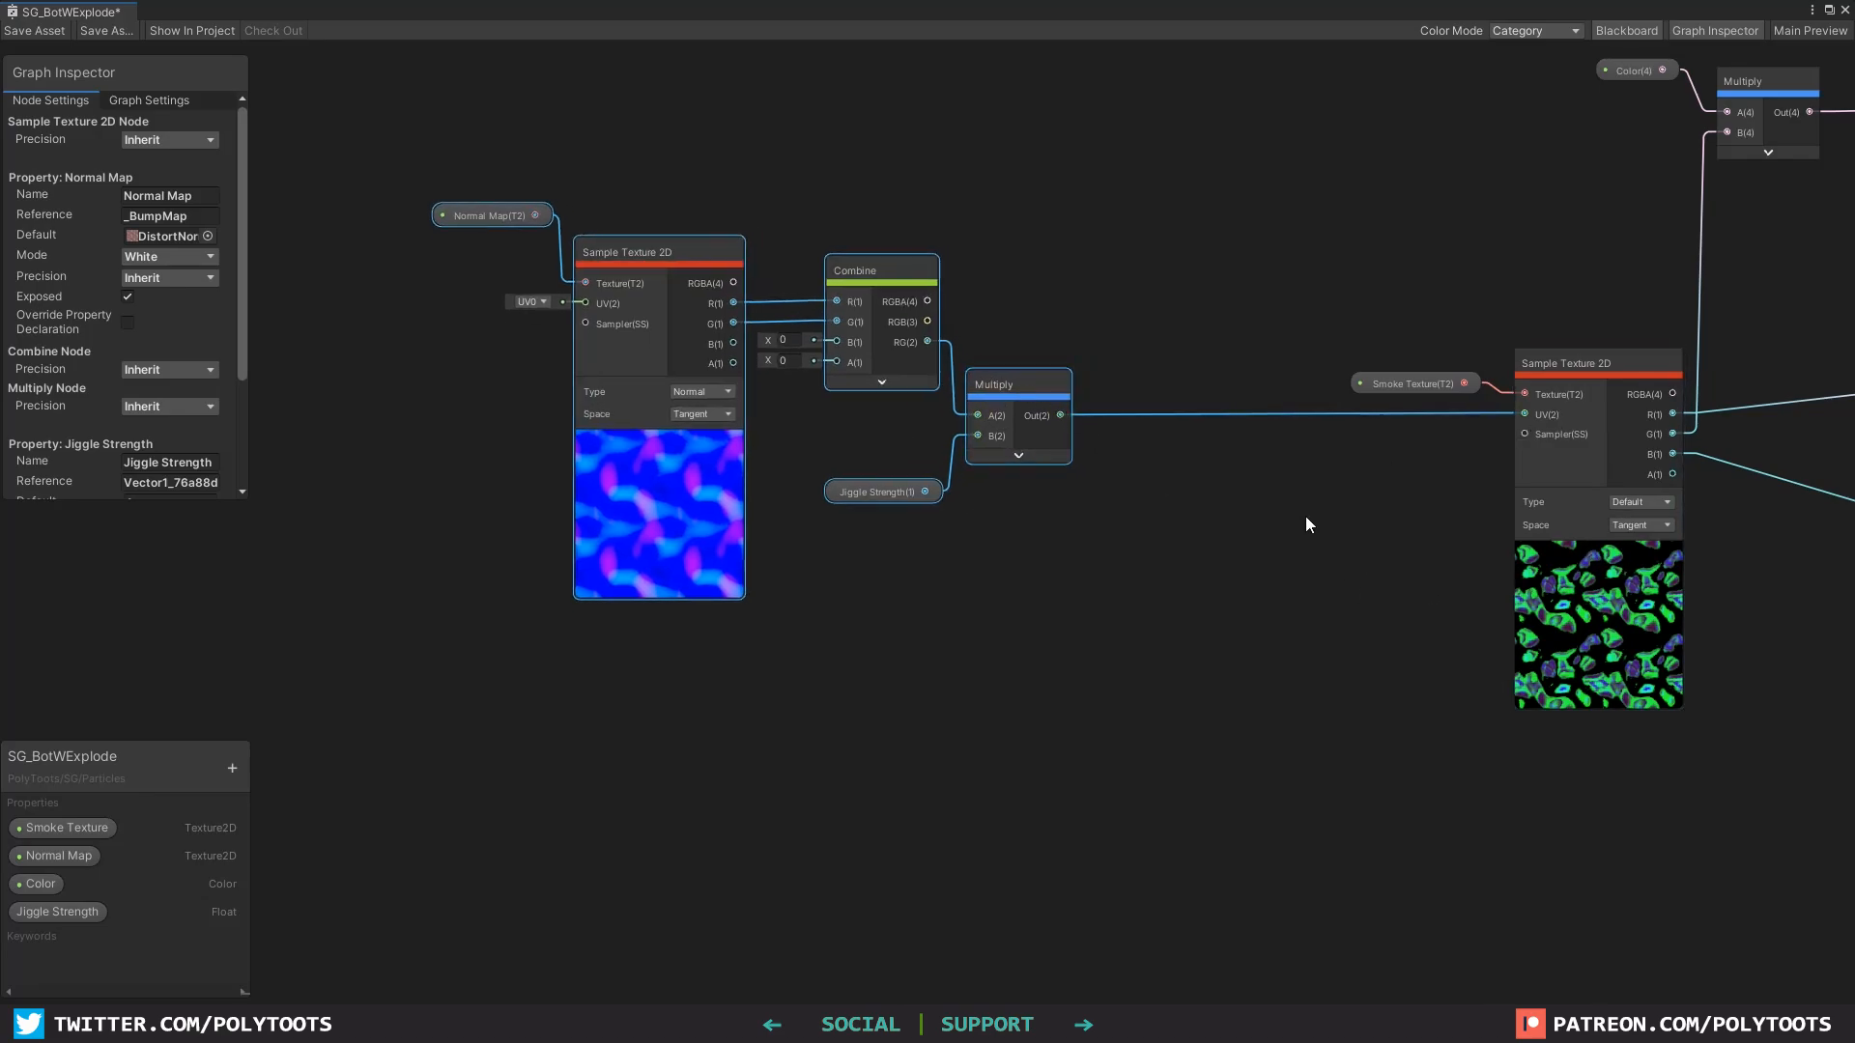
pyautogui.click(1134, 560)
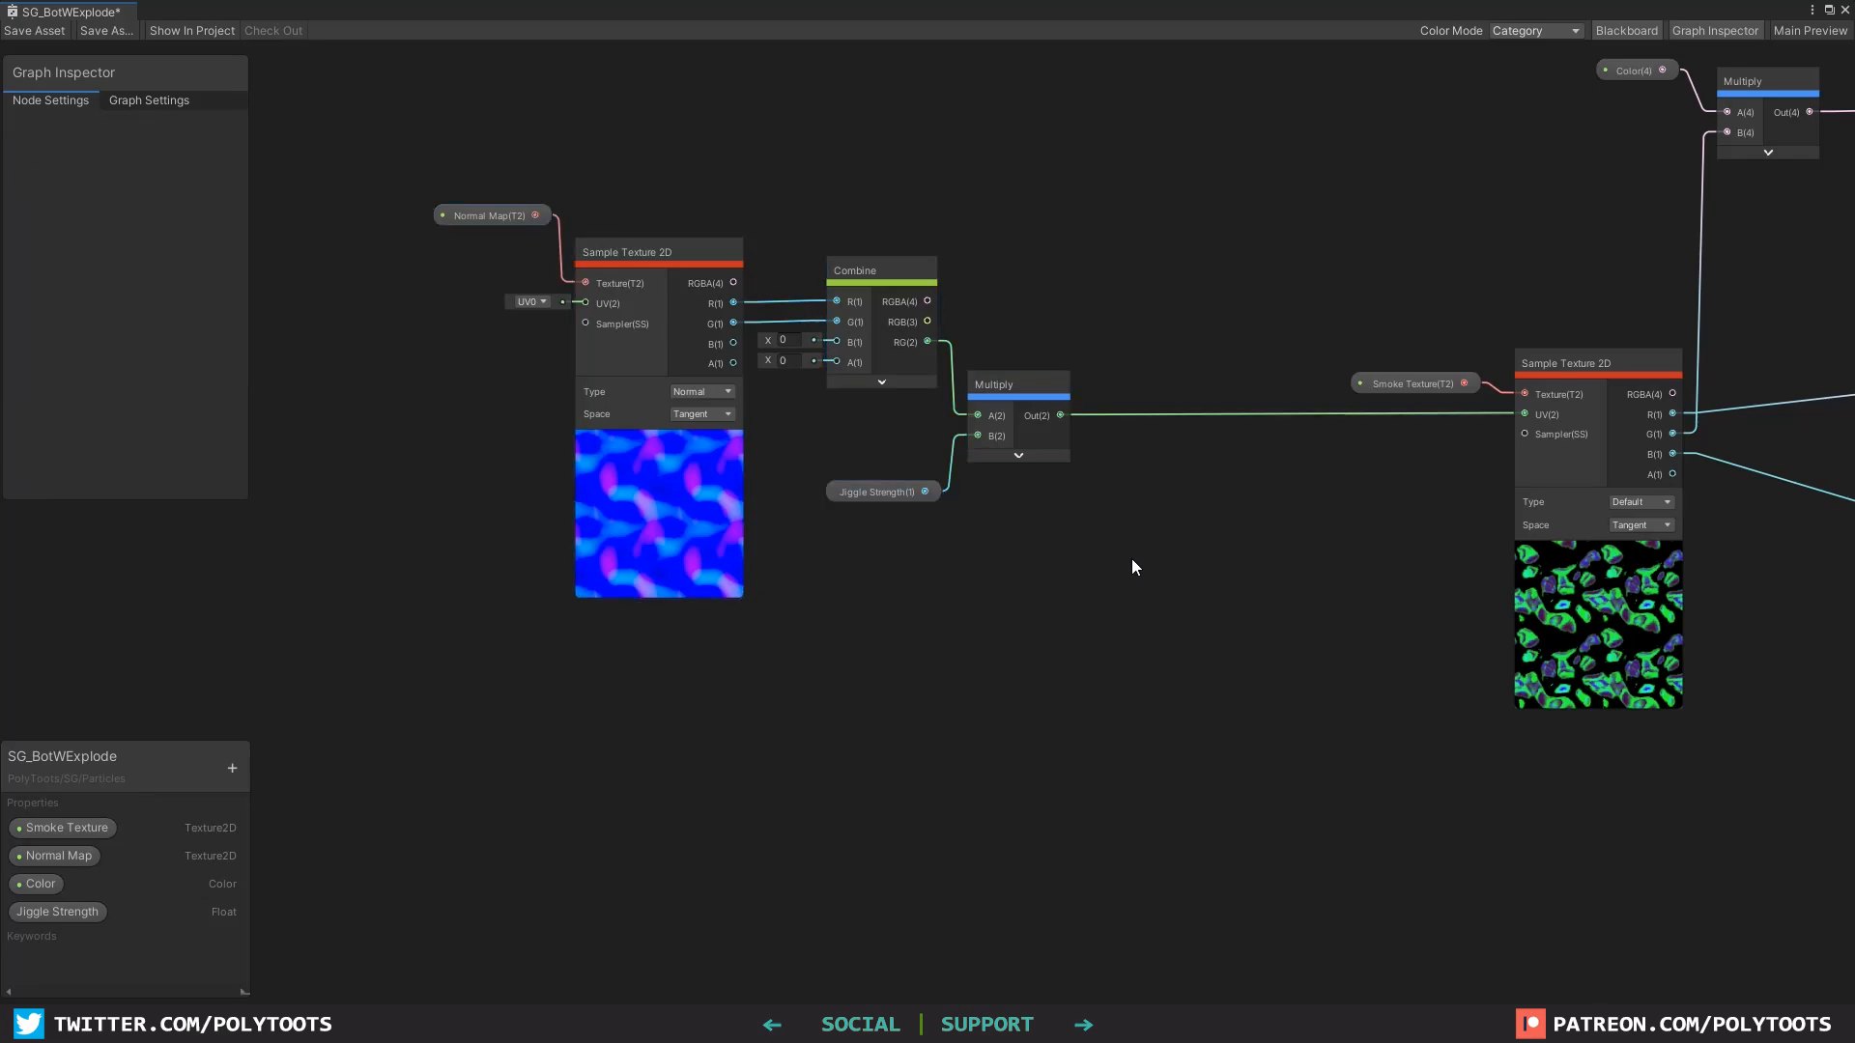
# Step: Insert an Add node between Multiply and the smoke sampler, taking Multiply's output as A and feeding the sampler's UV input
pyautogui.press('space')
pyautogui.write('add')
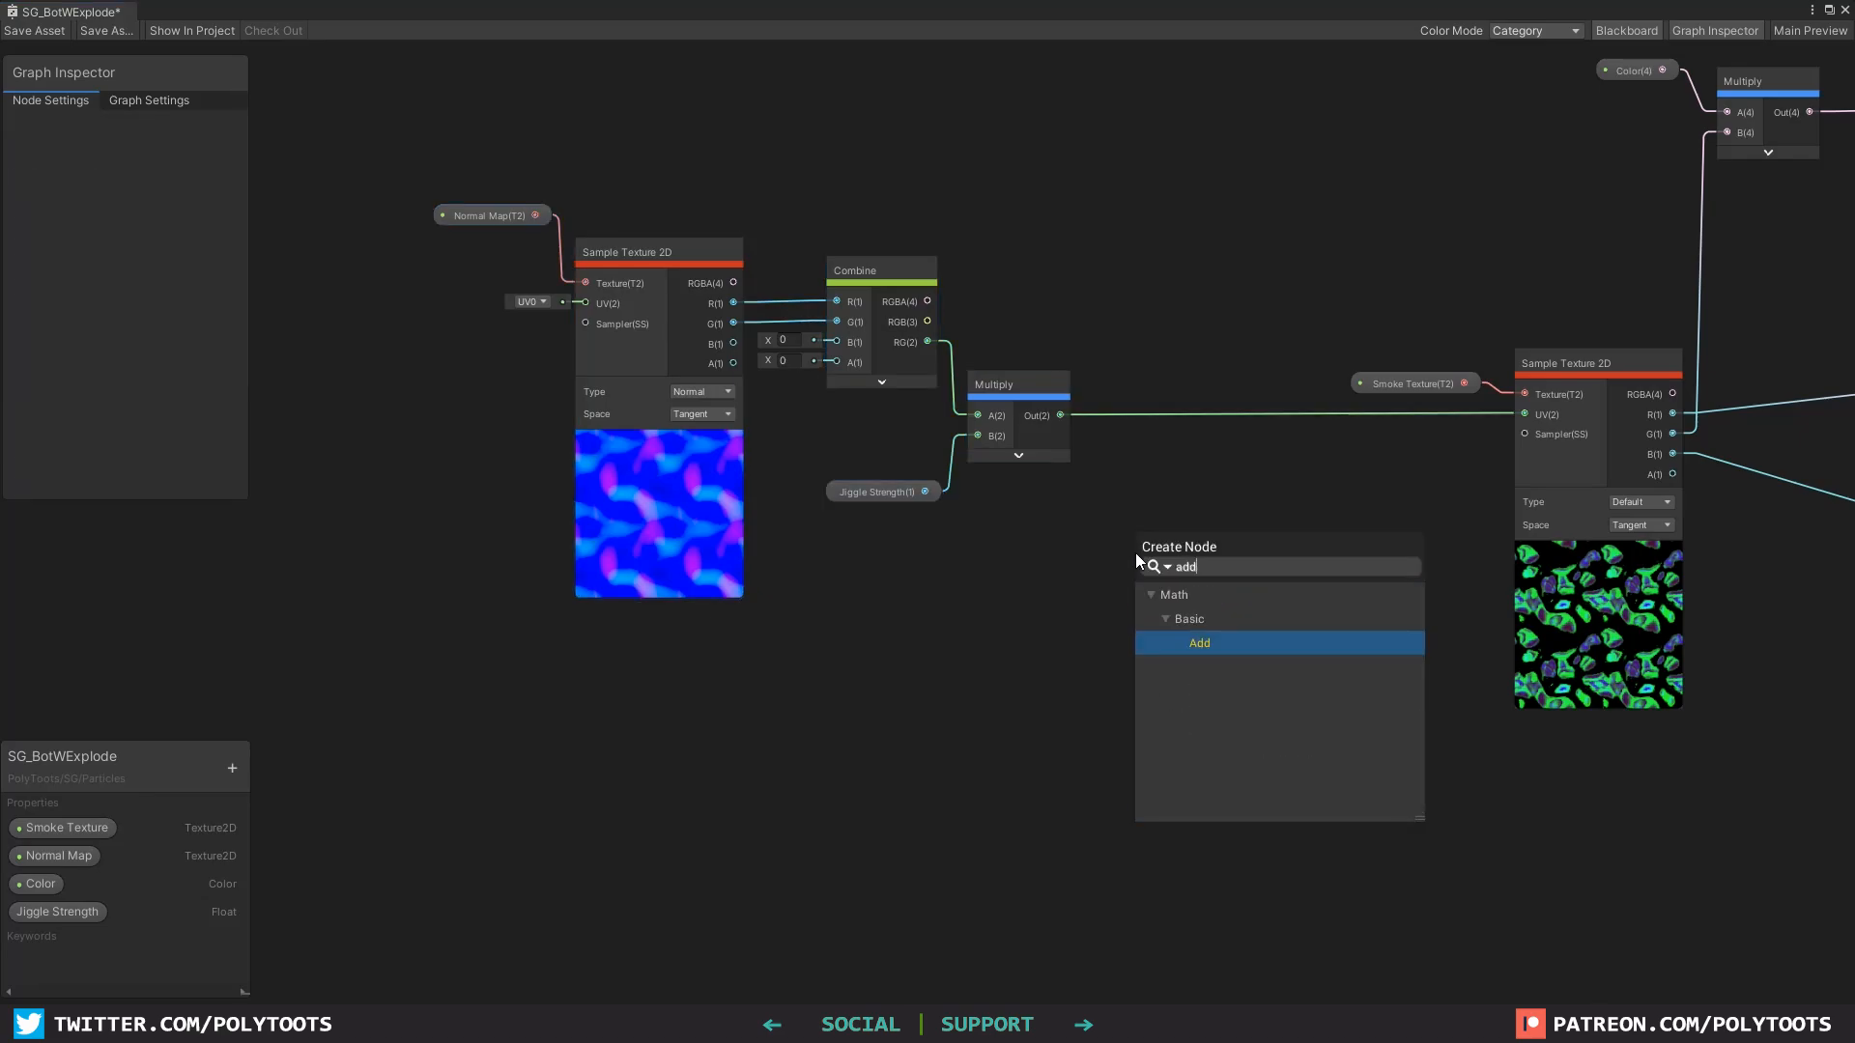
pyautogui.press('Return')
pyautogui.moveTo(1219, 591); pyautogui.dragTo(1235, 470)
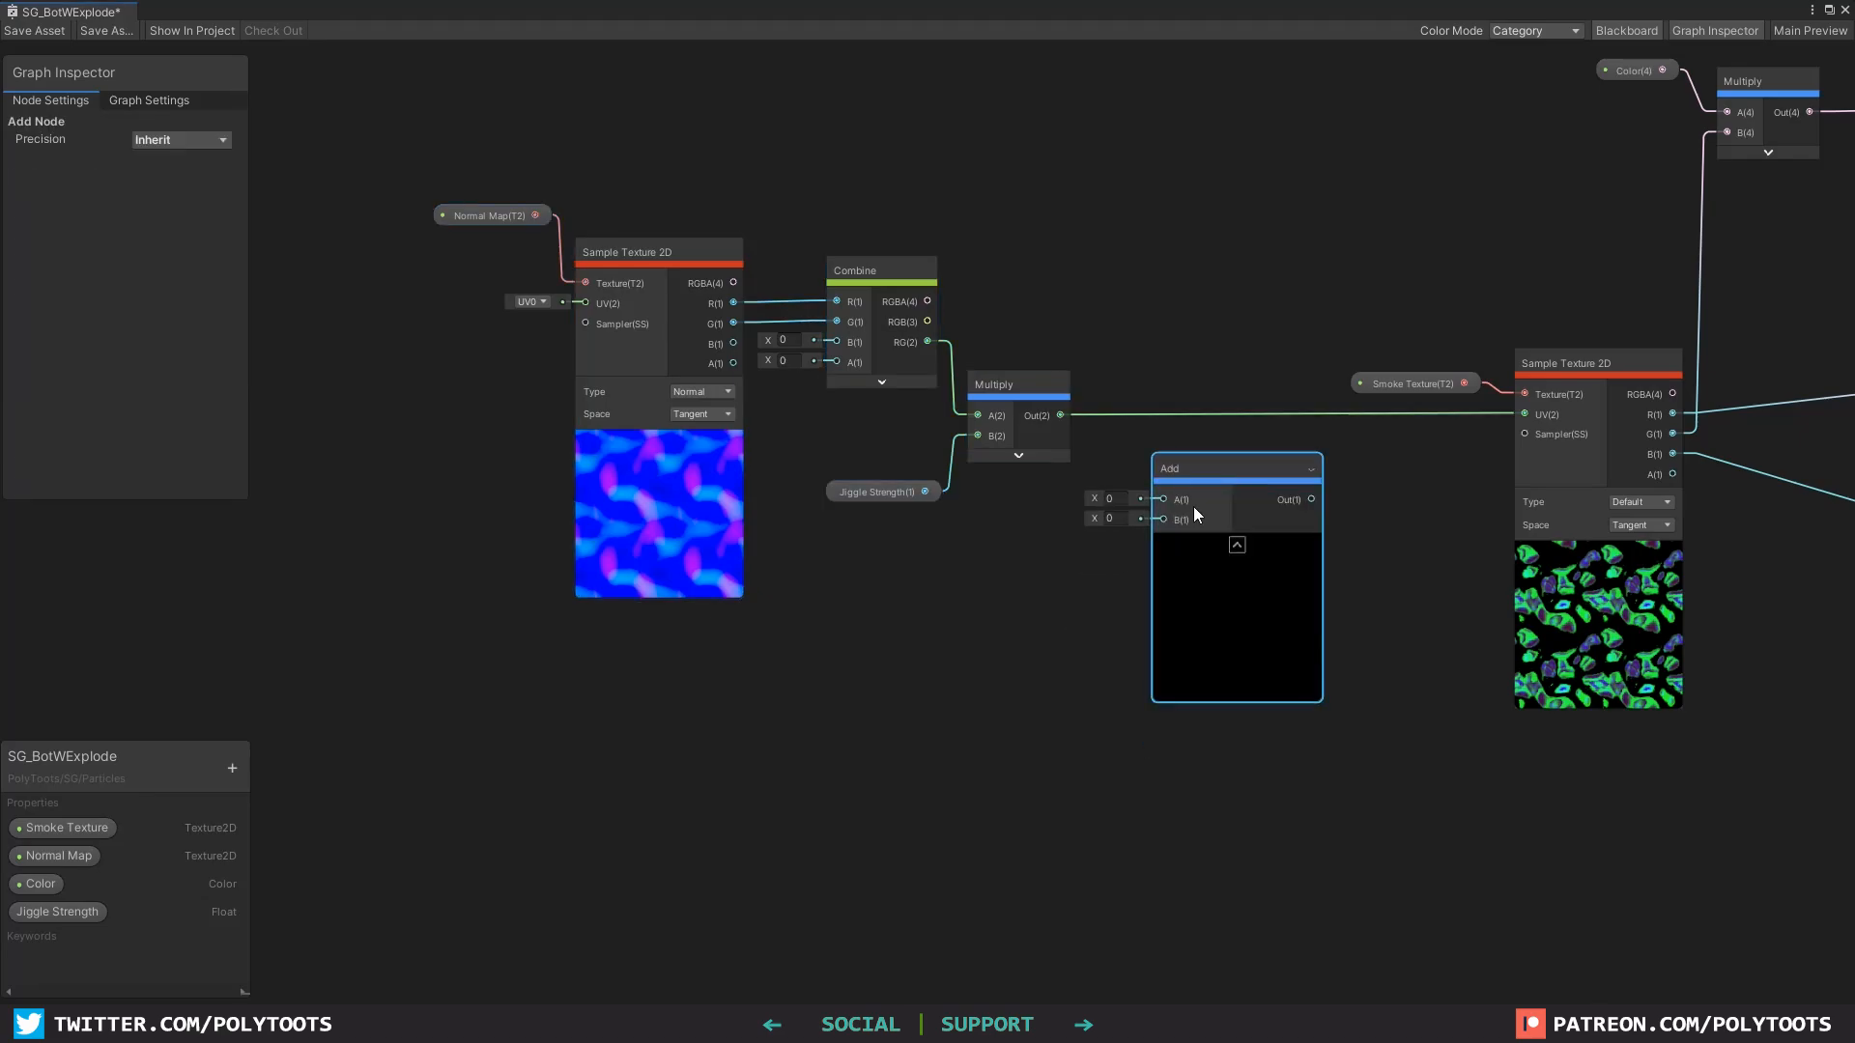
pyautogui.moveTo(1060, 415); pyautogui.dragTo(1164, 499)
pyautogui.moveTo(1313, 499); pyautogui.dragTo(1525, 415)
pyautogui.moveTo(1238, 468); pyautogui.dragTo(1287, 444)
# Step: Create a UV node, connect it to the Add node's B input and place it below Multiply
pyautogui.click(1052, 623)
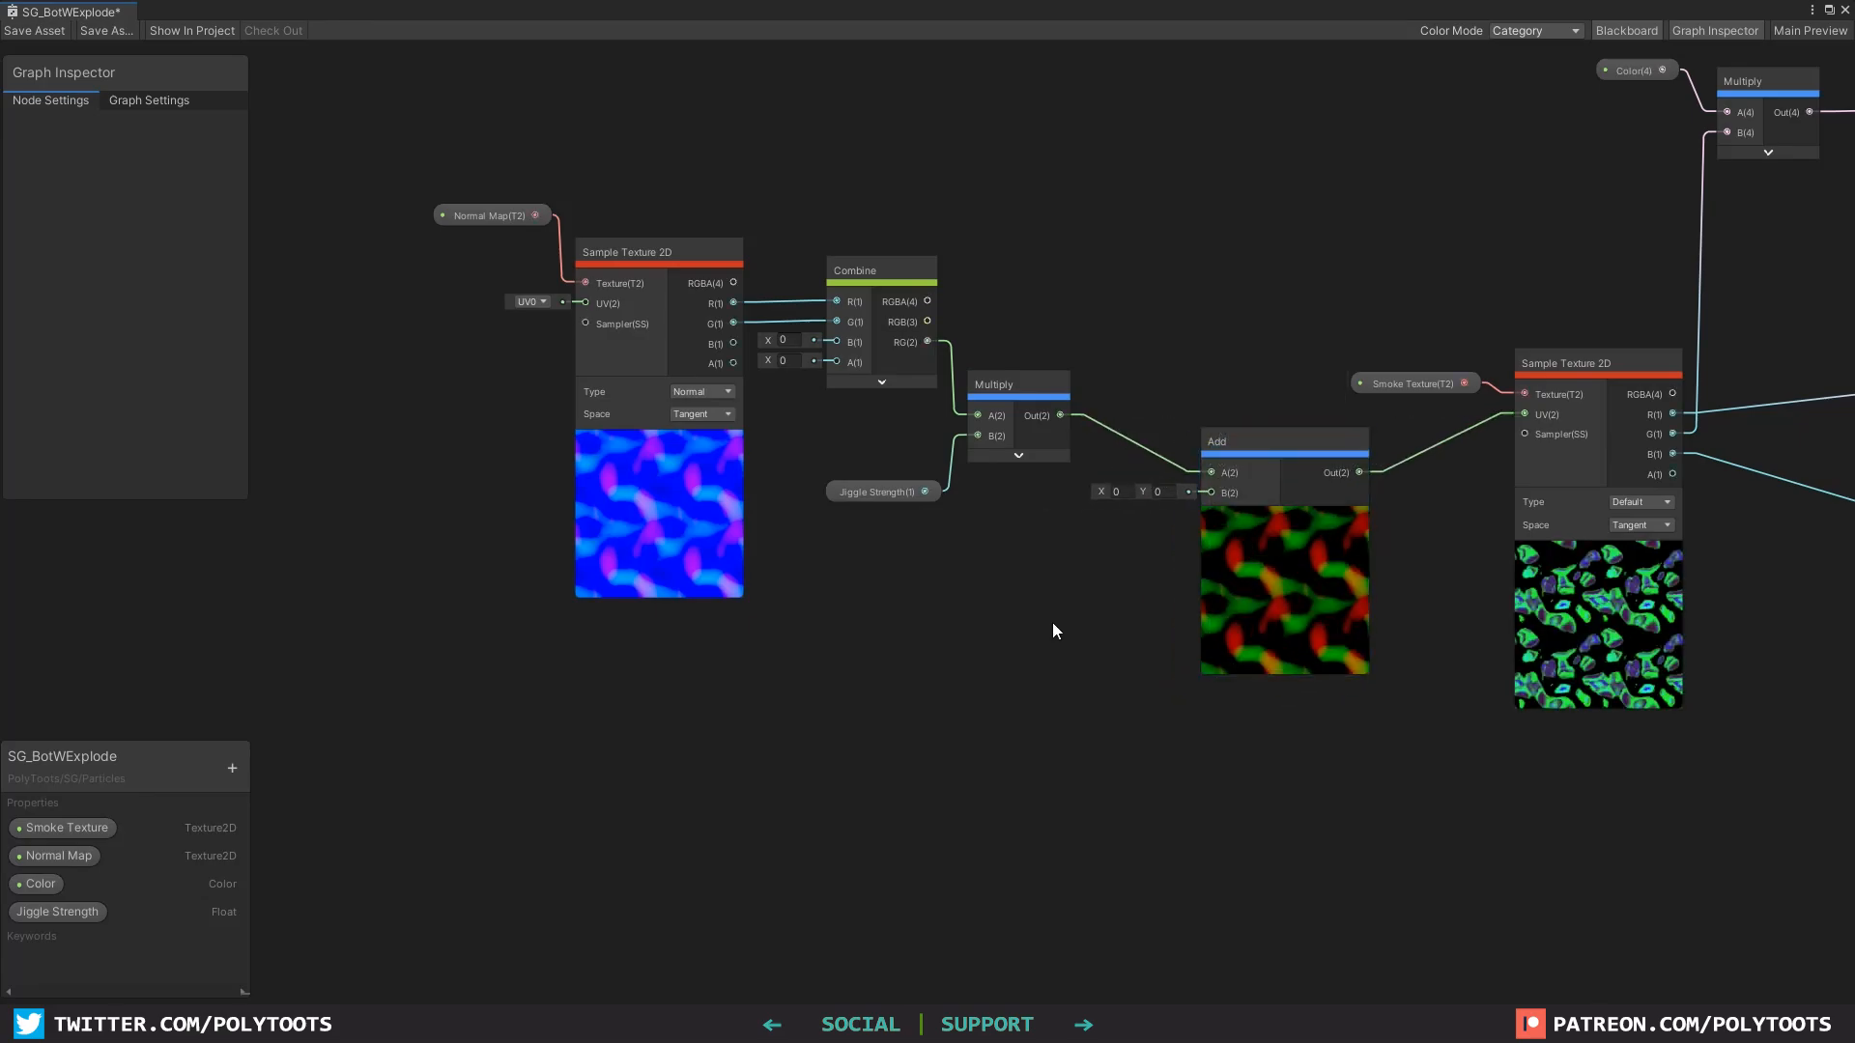
pyautogui.press('space')
pyautogui.write('uv')
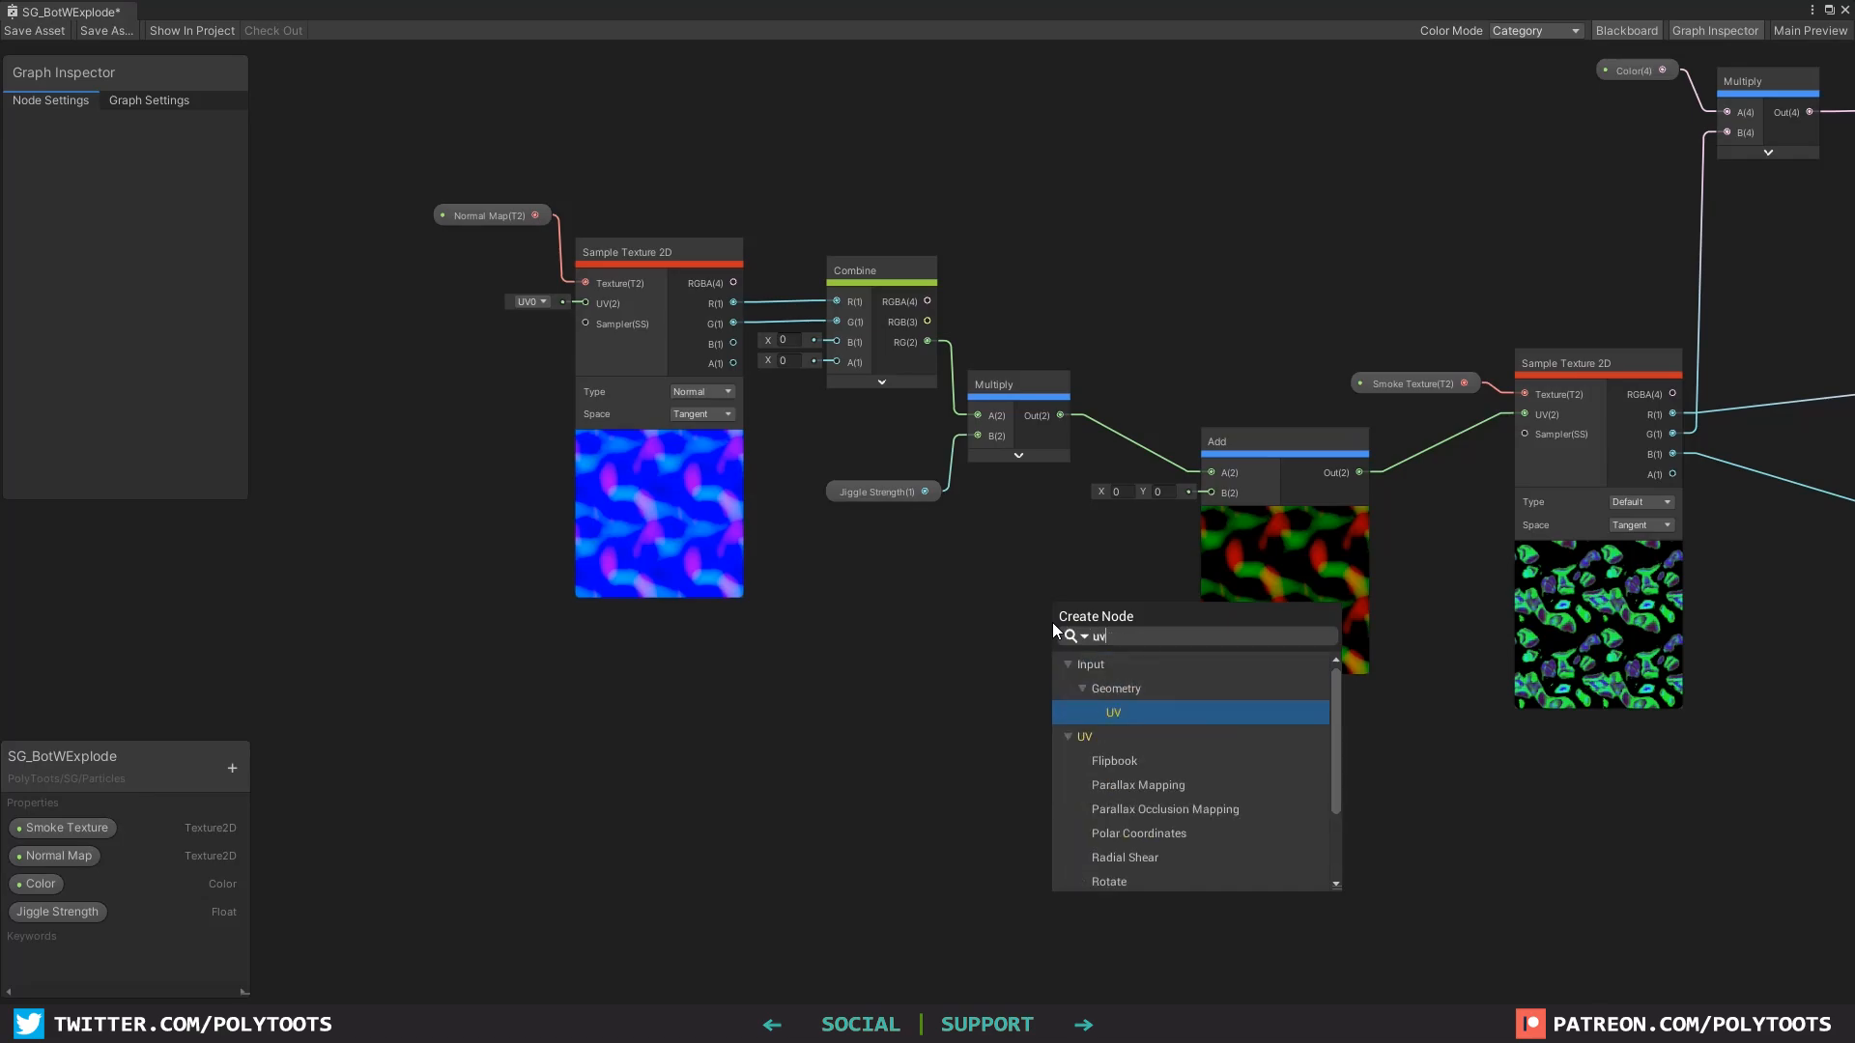
pyautogui.doubleClick(1127, 713)
pyautogui.moveTo(1124, 660); pyautogui.dragTo(1221, 493)
pyautogui.click(976, 669)
pyautogui.moveTo(988, 574); pyautogui.dragTo(1064, 560)
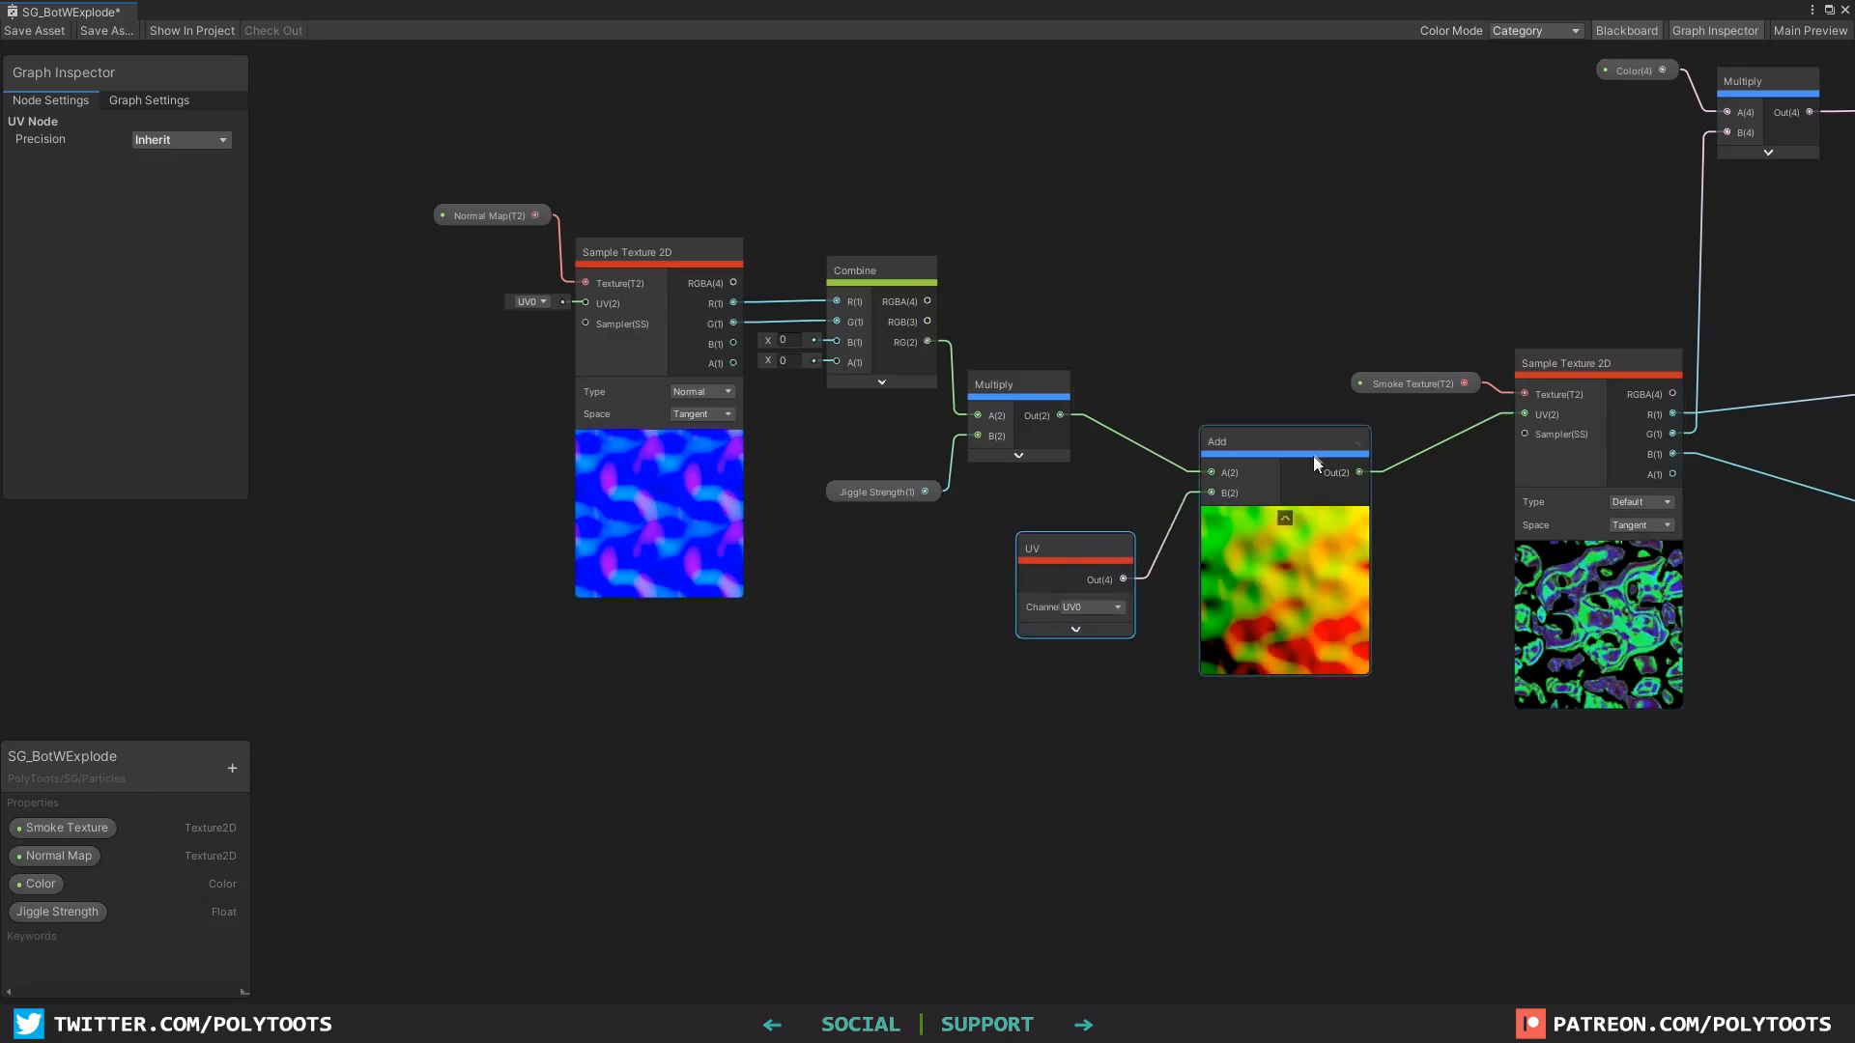
# Step: Set the default value of Jiggle Strength to 0.2
pyautogui.moveTo(1237, 452); pyautogui.dragTo(1232, 445)
pyautogui.write('0.2')
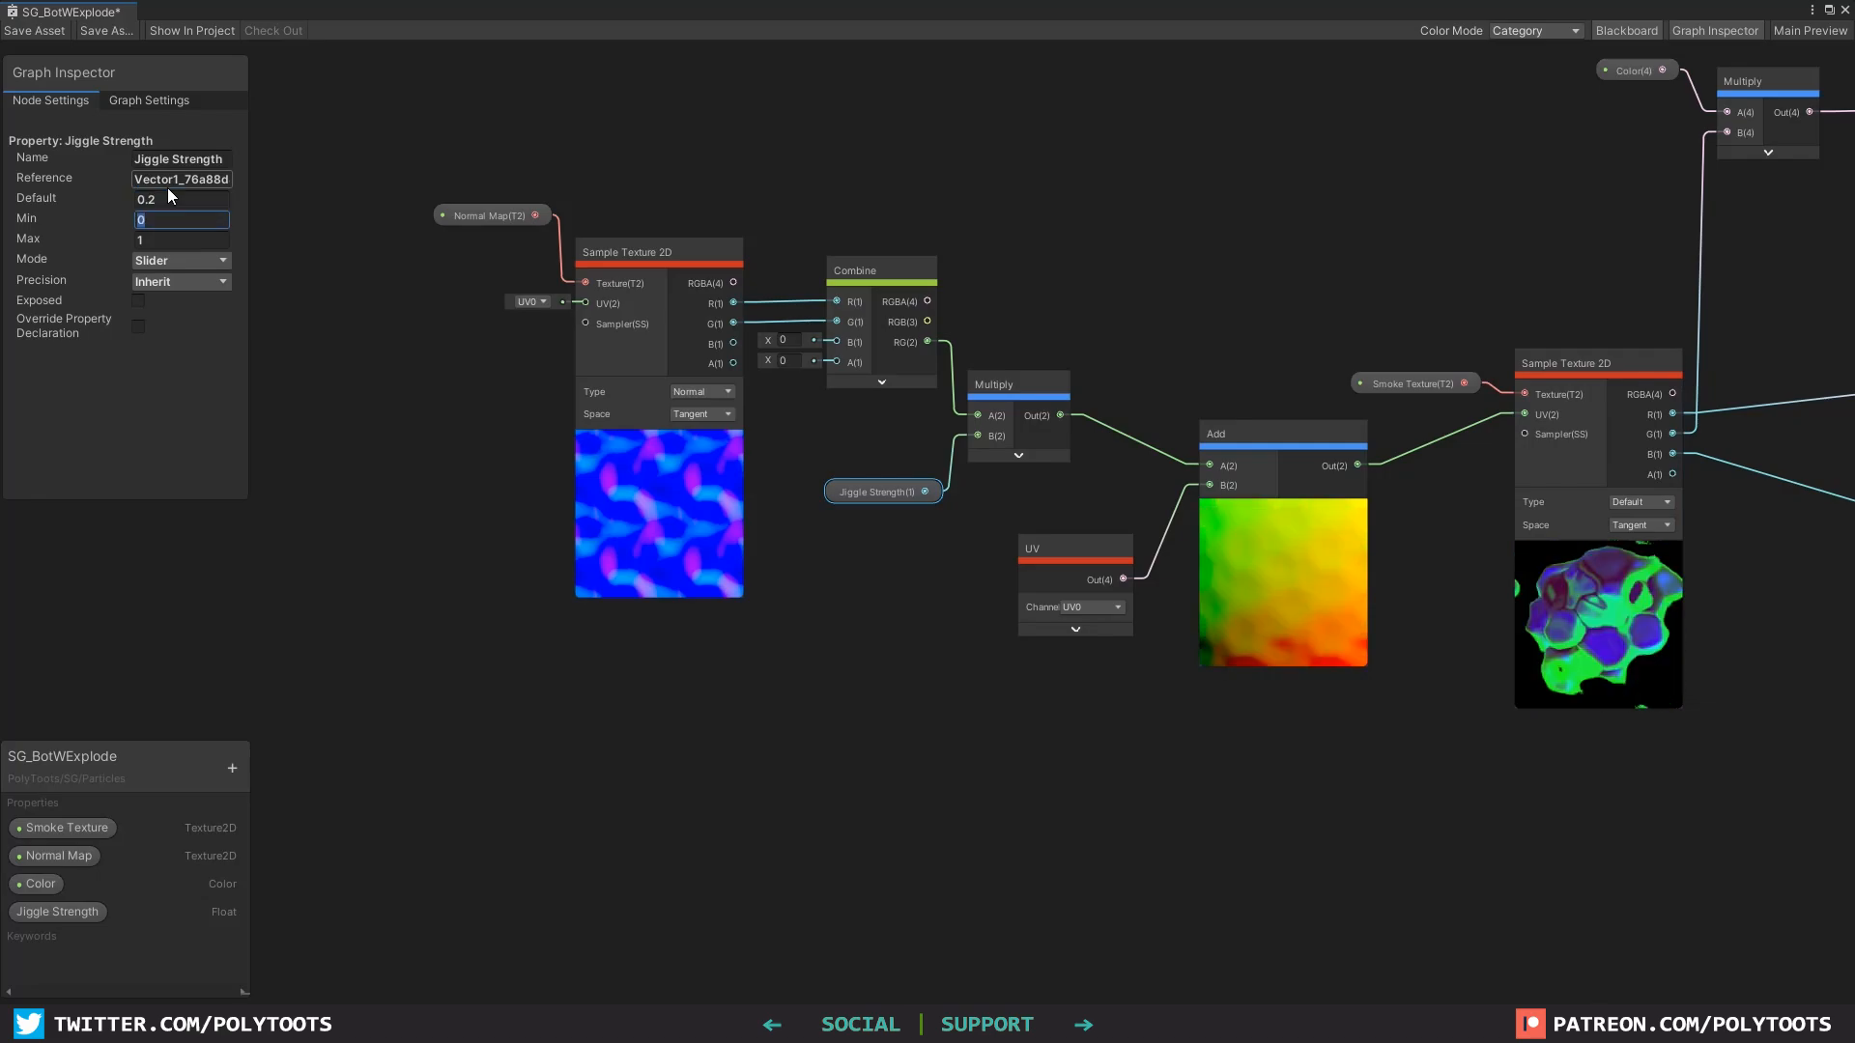
pyautogui.press('Tab')
# Step: Try wiring Multiply straight into the smoke sampler's UV input, and reconnect the Add node's output there
pyautogui.moveTo(1249, 434); pyautogui.dragTo(1249, 447)
pyautogui.moveTo(1062, 415); pyautogui.dragTo(1524, 414)
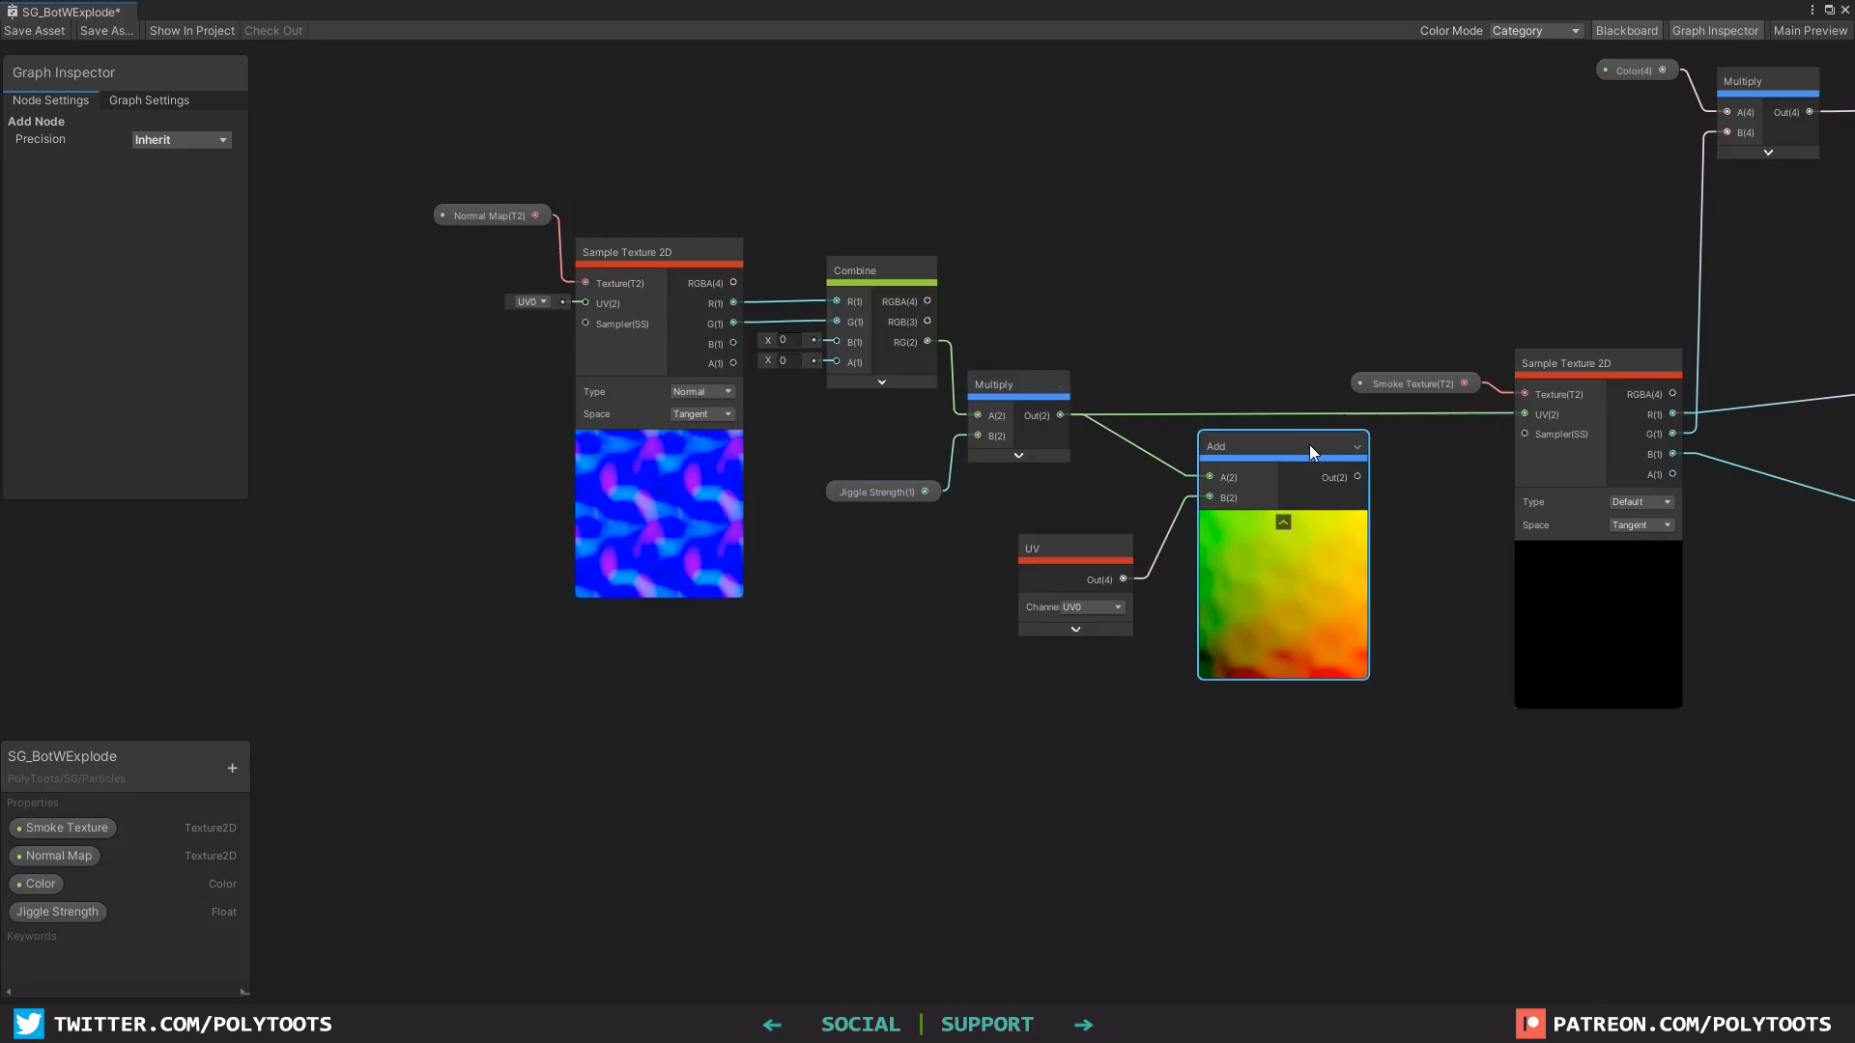
pyautogui.moveTo(1310, 446); pyautogui.dragTo(1523, 416)
# Step: Collapse the Add node's preview and tidy the distortion nodes, moving Jiggle Strength closer to Multiply
pyautogui.moveTo(1282, 539); pyautogui.dragTo(1270, 438)
pyautogui.click(1276, 497)
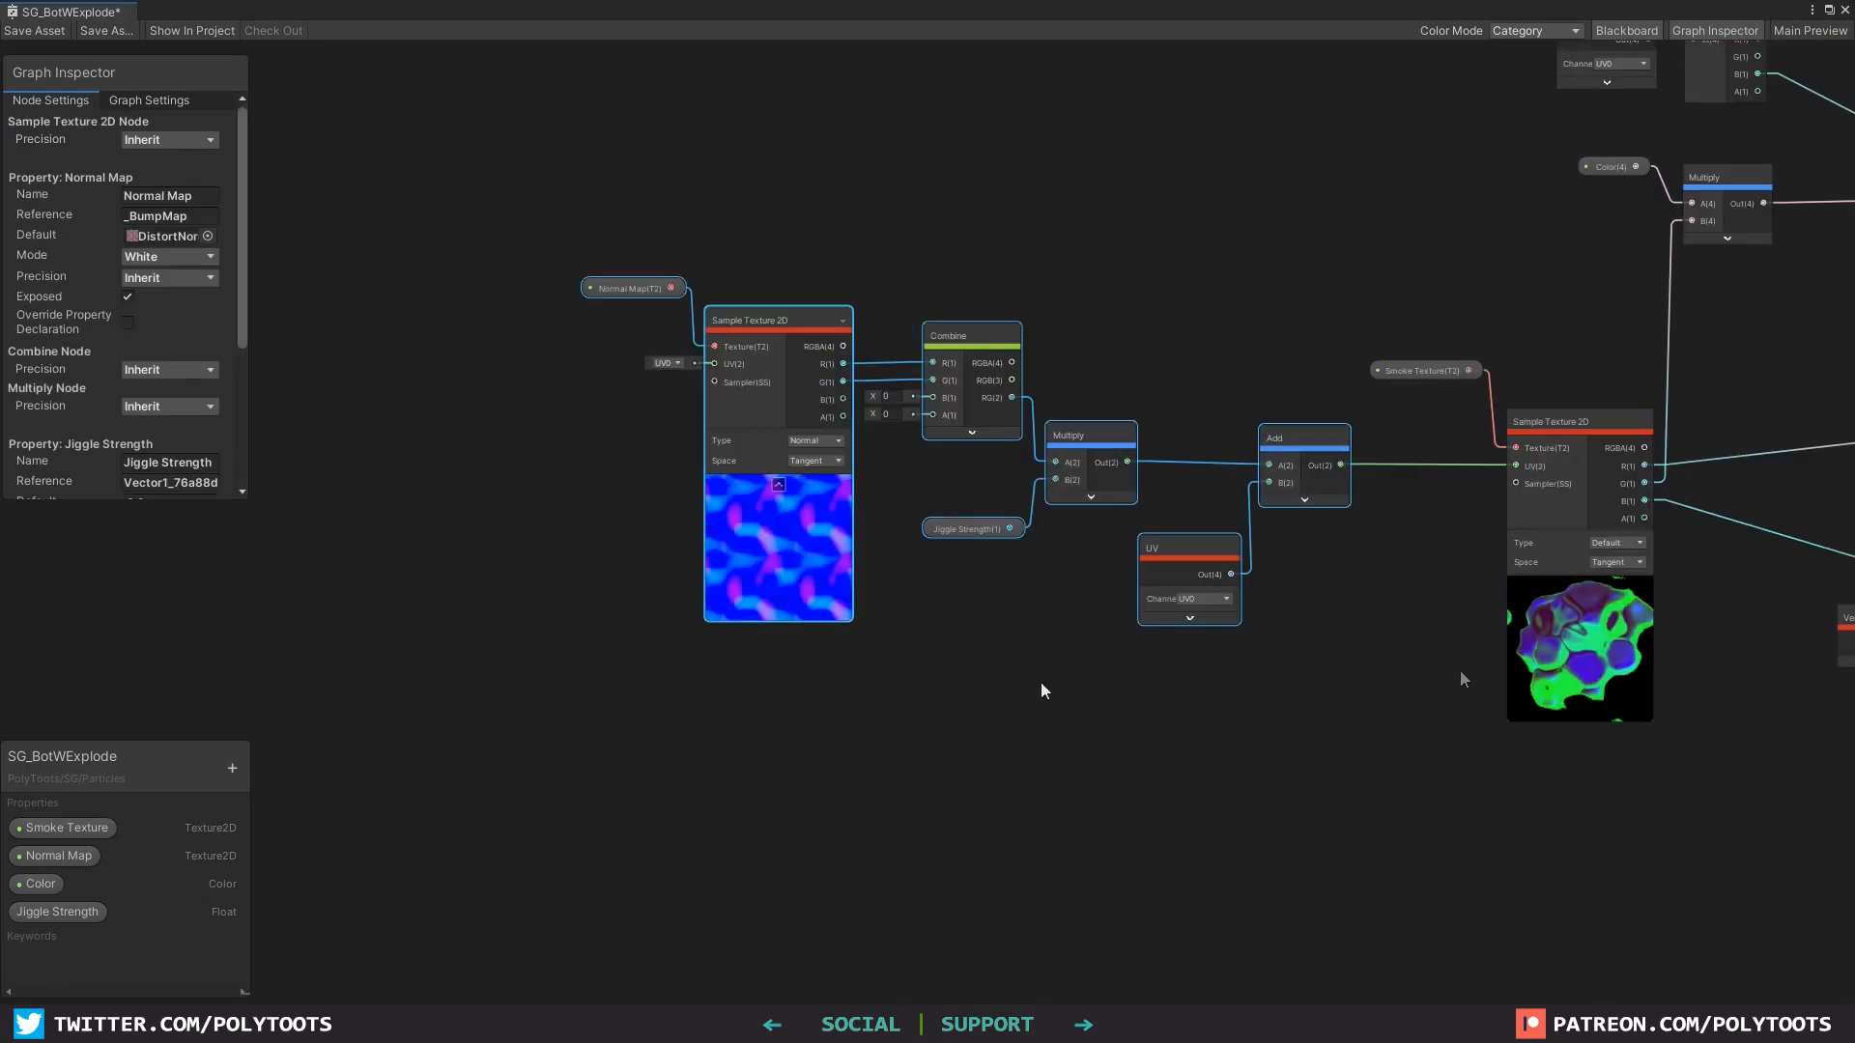
pyautogui.click(954, 527)
pyautogui.moveTo(953, 527); pyautogui.dragTo(959, 512)
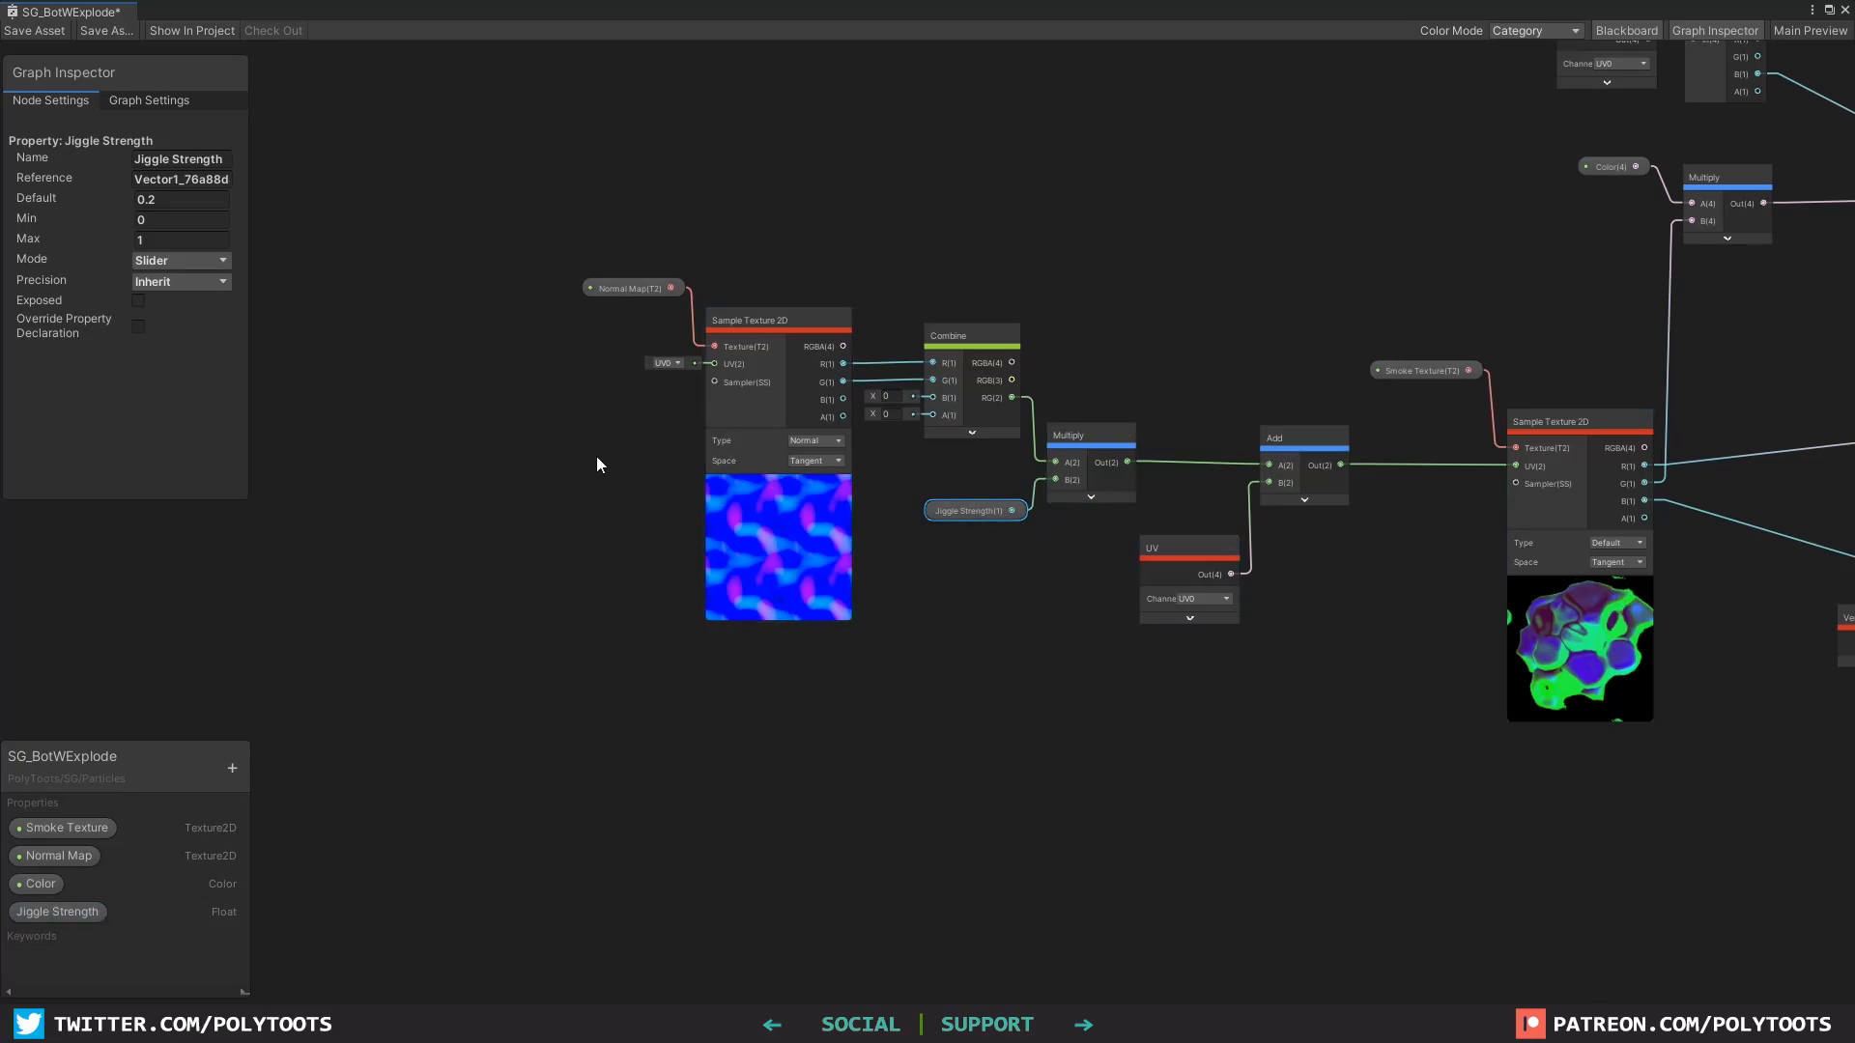
# Step: Create a Tiling And Offset node and place it before the normal map's Sample Texture 2D node
pyautogui.moveTo(596, 464); pyautogui.dragTo(1044, 502, button='middle')
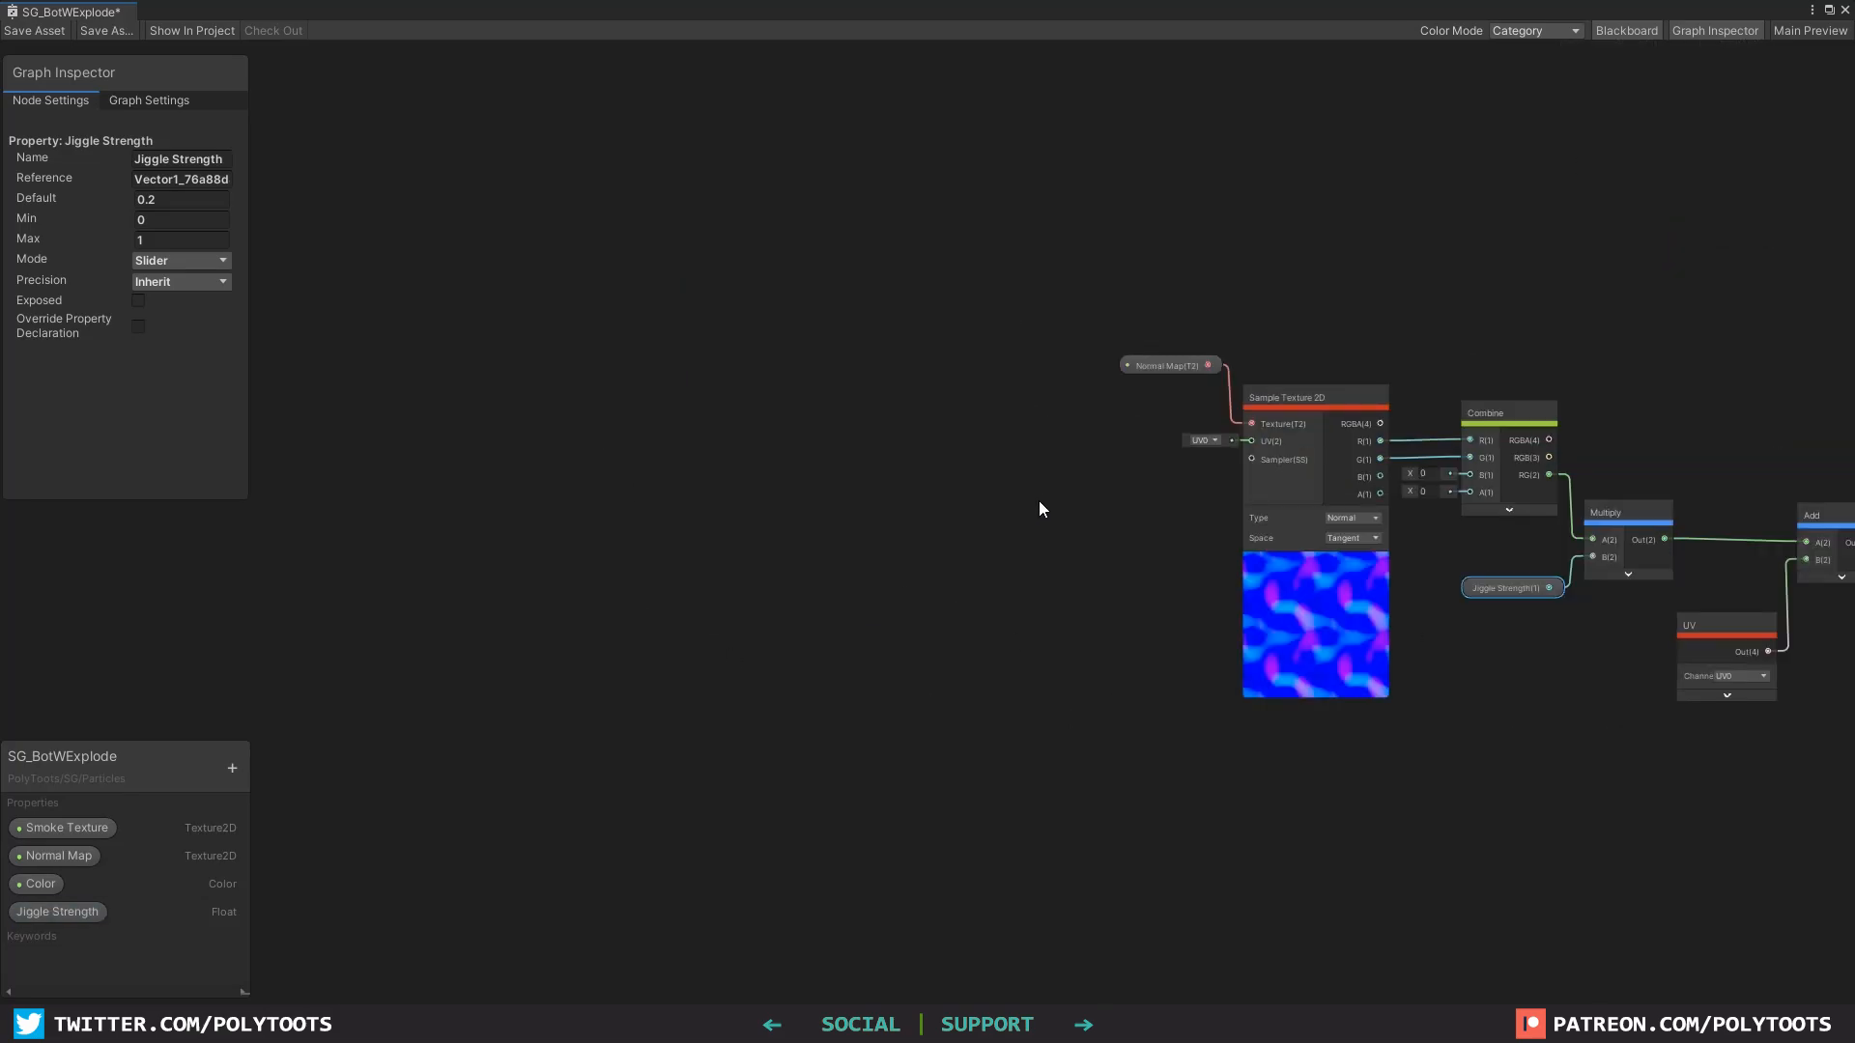
pyautogui.press('space')
pyautogui.write('tiling')
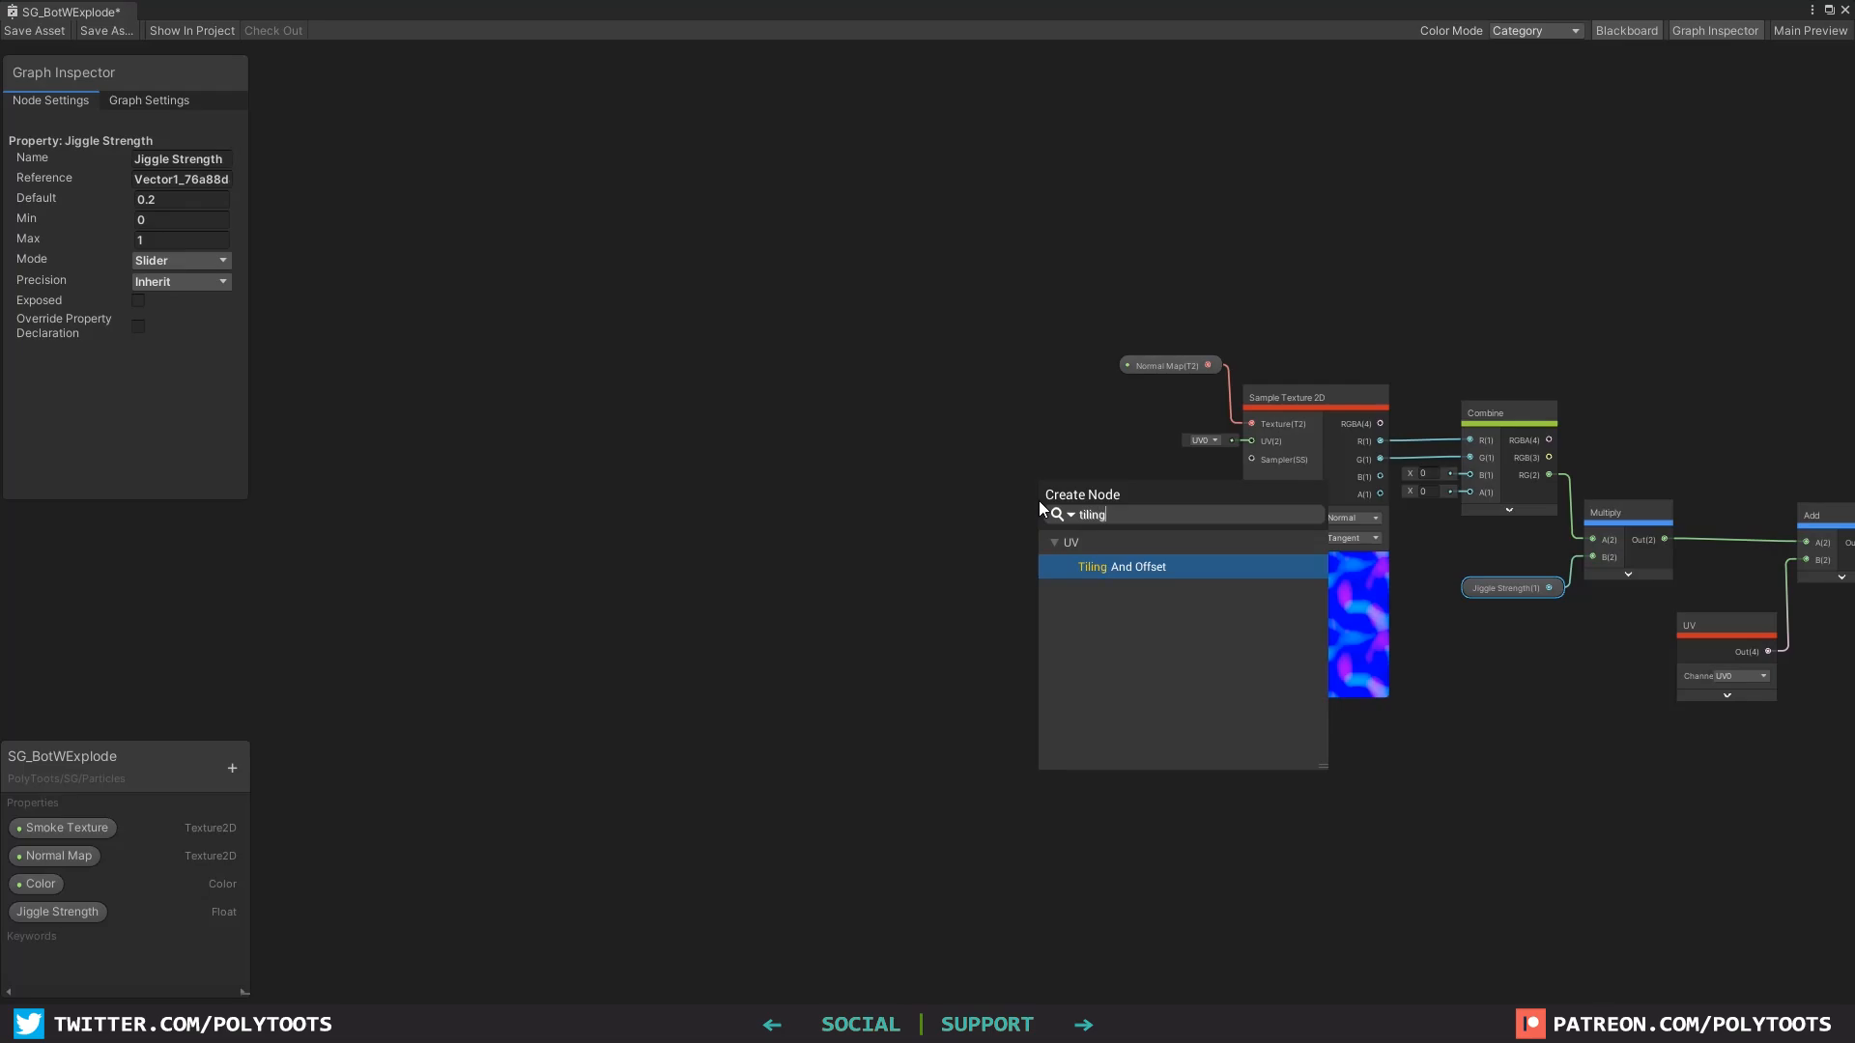
pyautogui.click(1144, 562)
pyautogui.moveTo(1141, 559); pyautogui.dragTo(1027, 434)
pyautogui.scroll(1, 1051, 425)
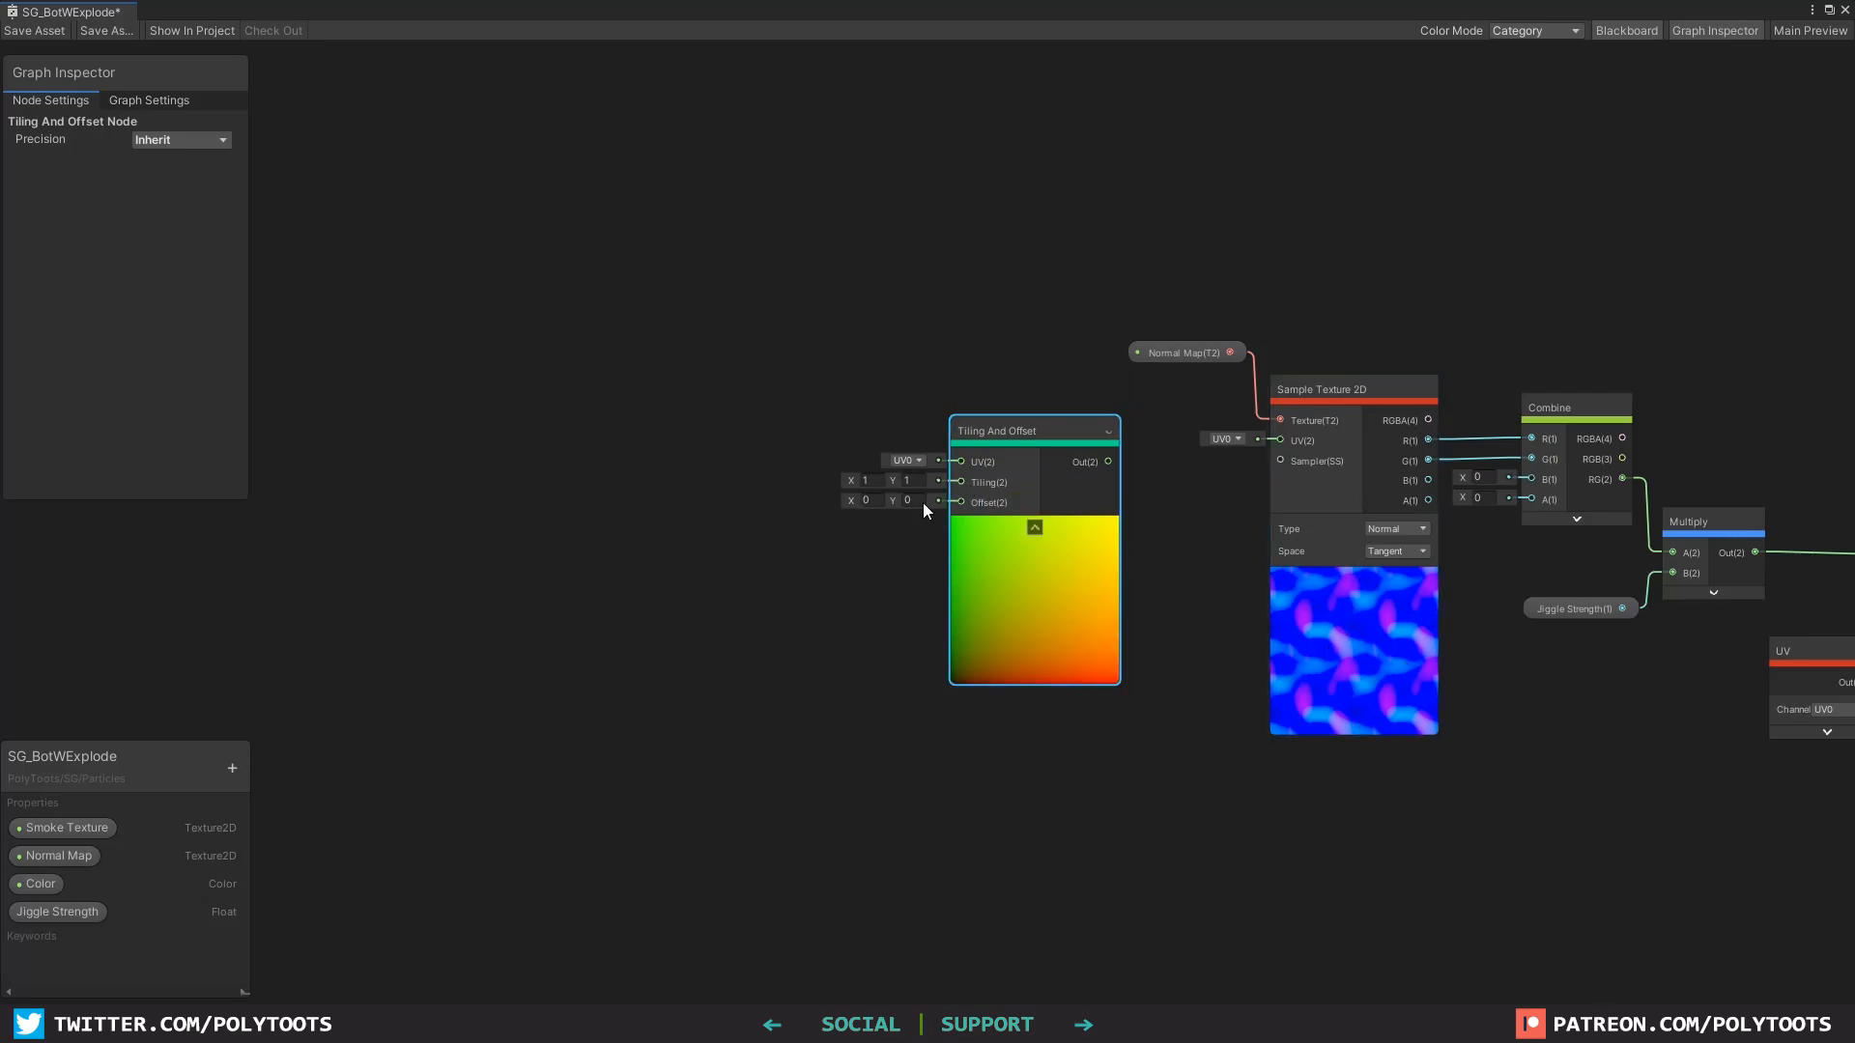
pyautogui.moveTo(1022, 426); pyautogui.dragTo(1041, 415)
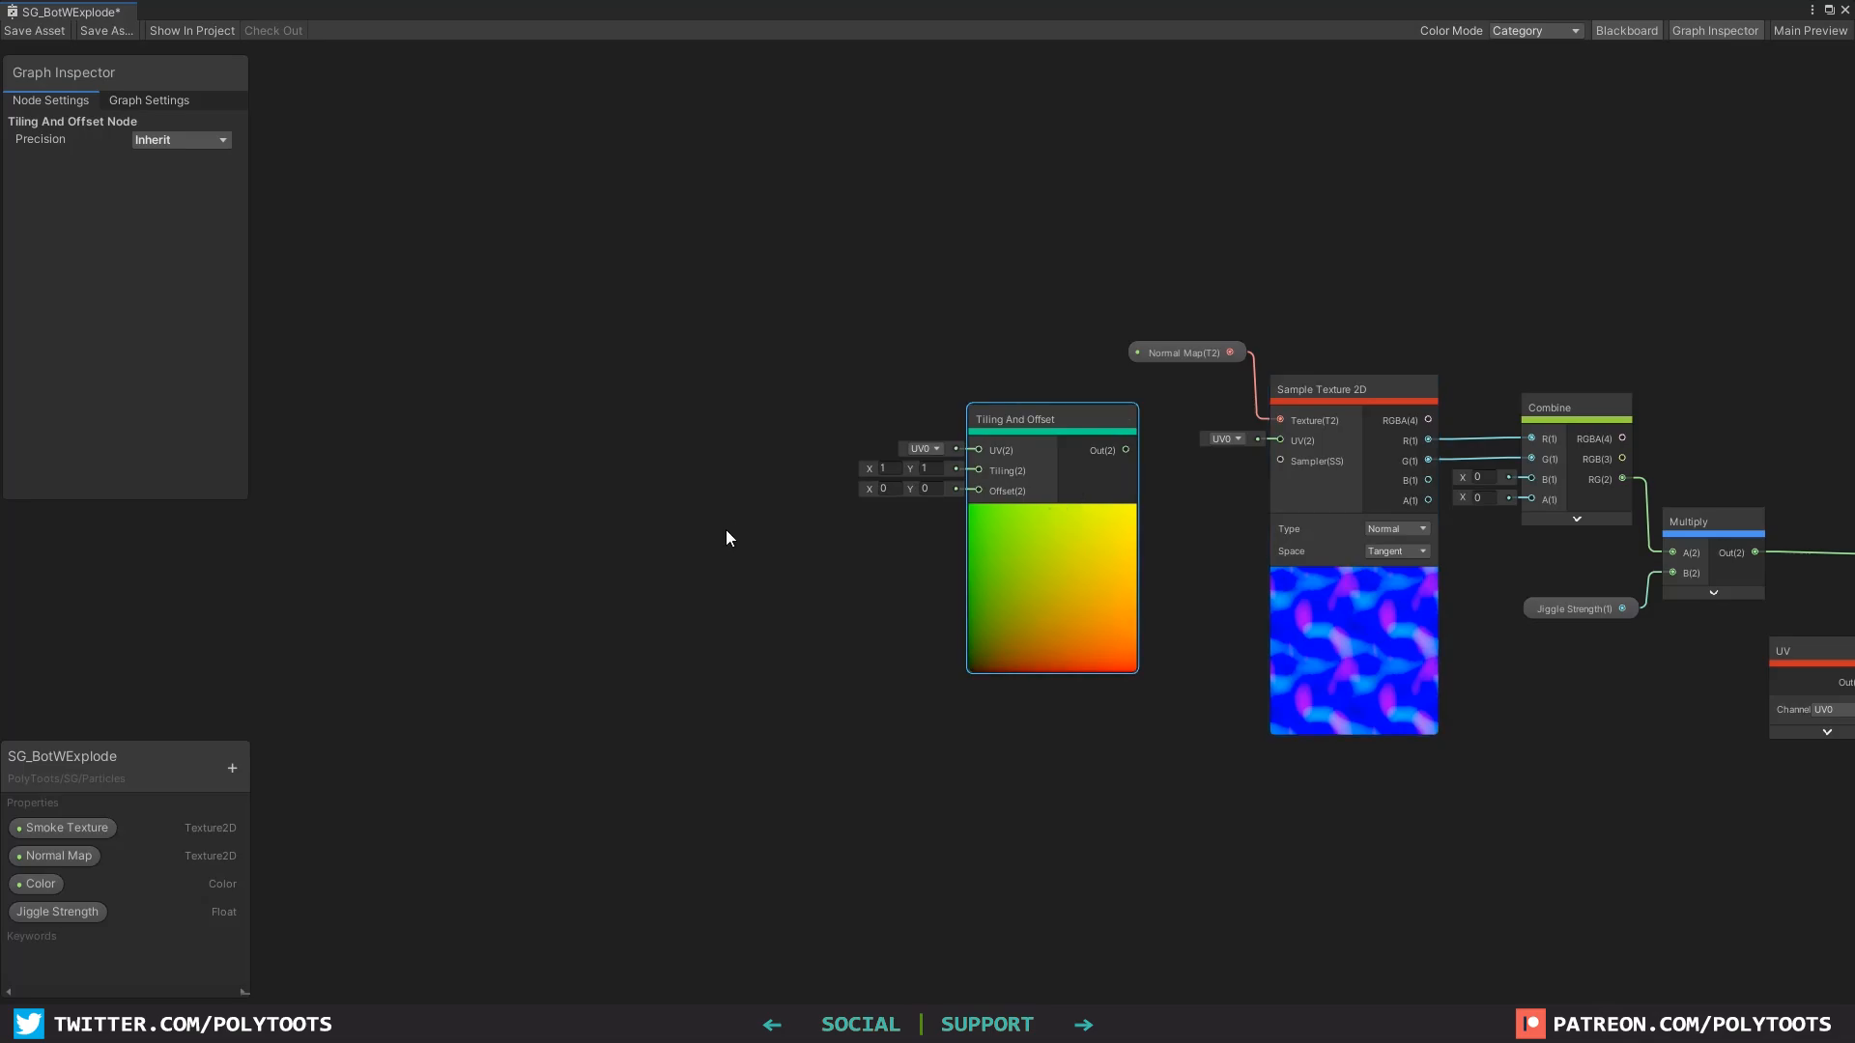
# Step: Create a Time node ahead of Tiling And Offset, and connect Tiling And Offset's output to the normal map sampler's UV input
pyautogui.scroll(1, 974, 529)
pyautogui.press('space')
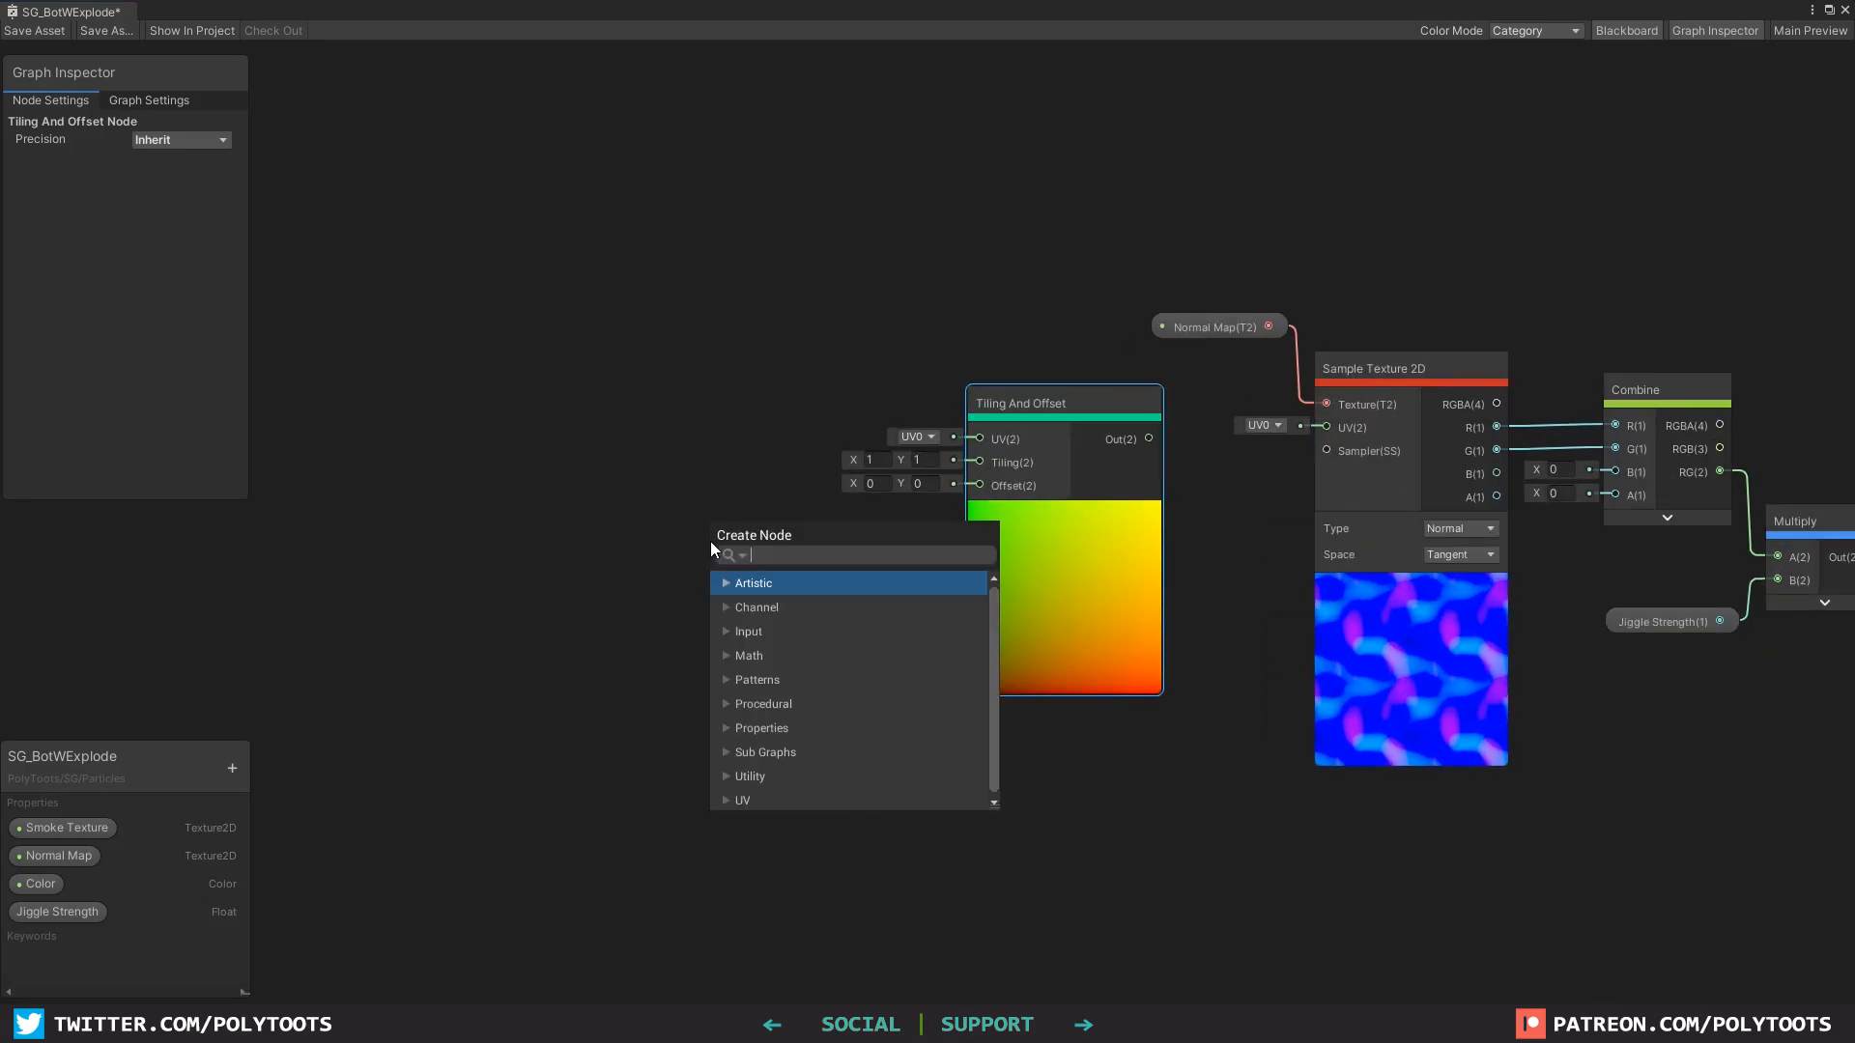
pyautogui.write('time')
pyautogui.press('Return')
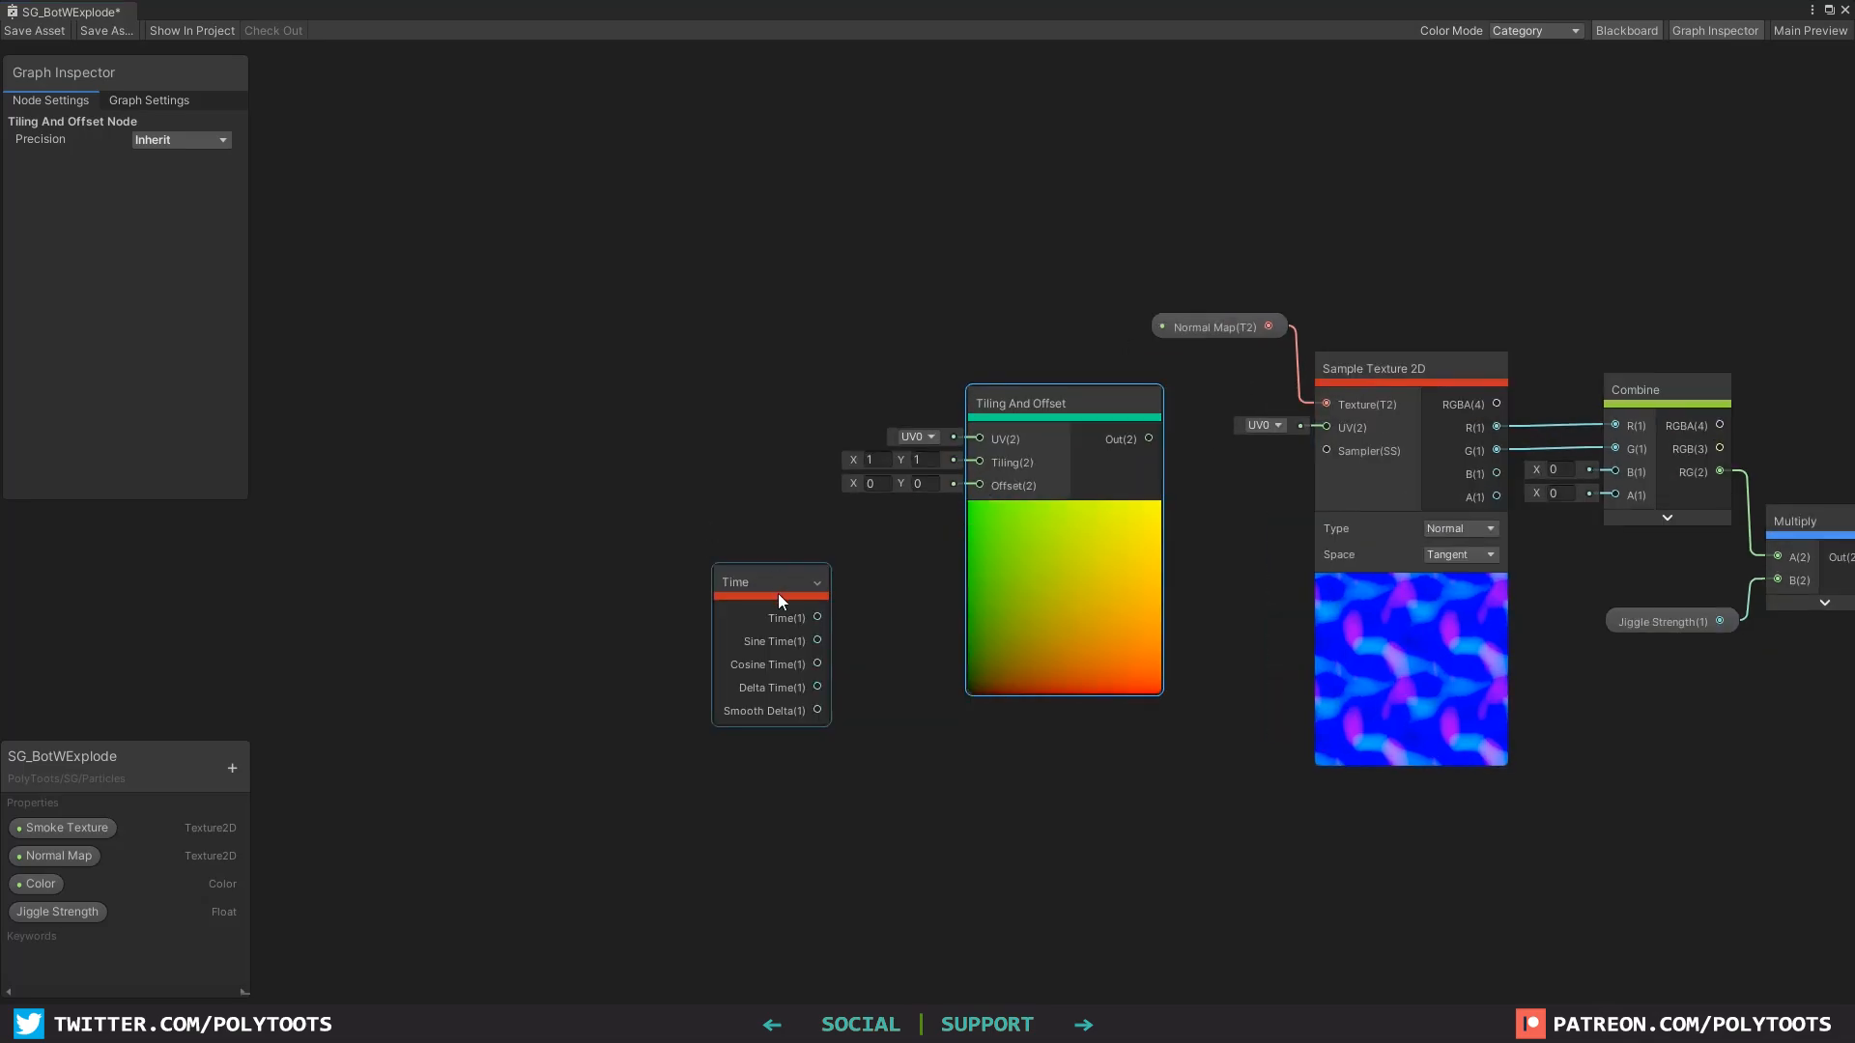
pyautogui.moveTo(1149, 438); pyautogui.dragTo(1325, 426)
pyautogui.moveTo(1077, 403)
pyautogui.mouseDown()
pyautogui.moveTo(1150, 398)
pyautogui.moveTo(1072, 394)
pyautogui.mouseUp()
pyautogui.moveTo(642, 500); pyautogui.dragTo(573, 423)
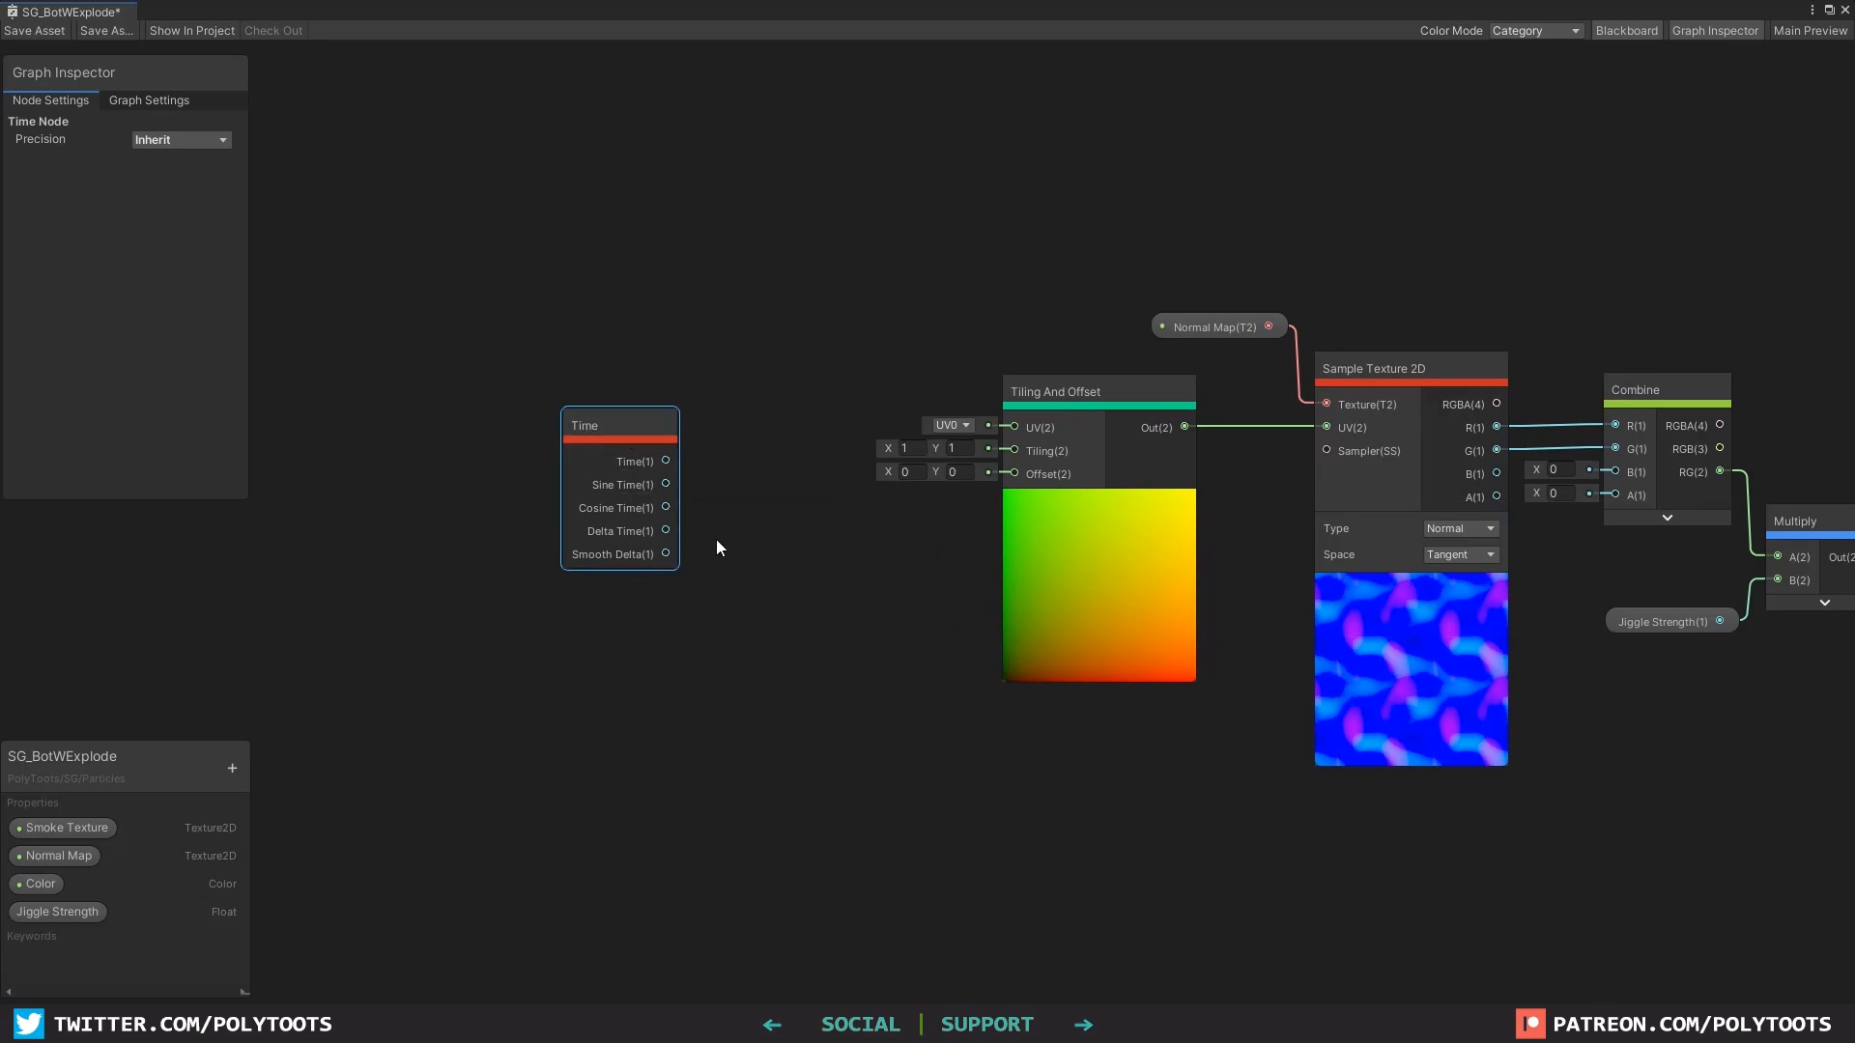
# Step: Create a Multiply node and place it between the Time and Tiling And Offset nodes
pyautogui.press('space')
pyautogui.write('mul')
pyautogui.press('Return')
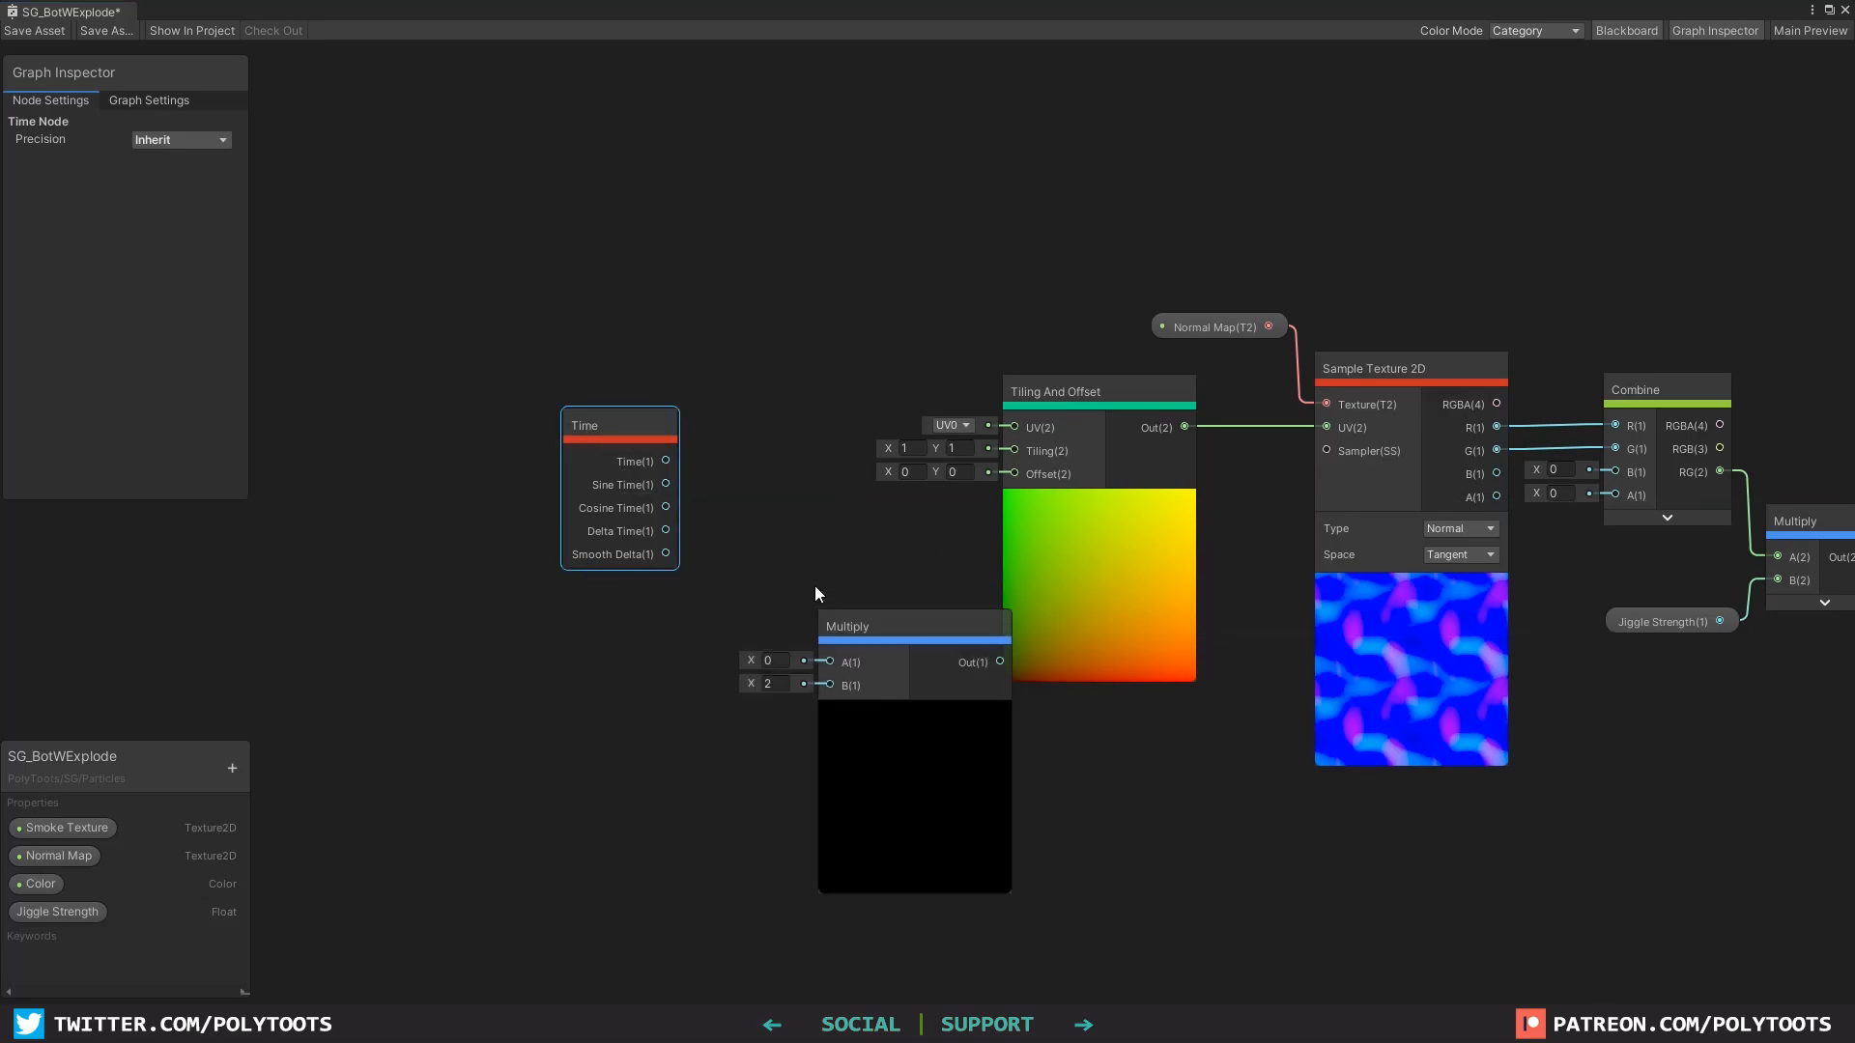
pyautogui.moveTo(878, 623); pyautogui.dragTo(824, 570)
pyautogui.click(536, 644)
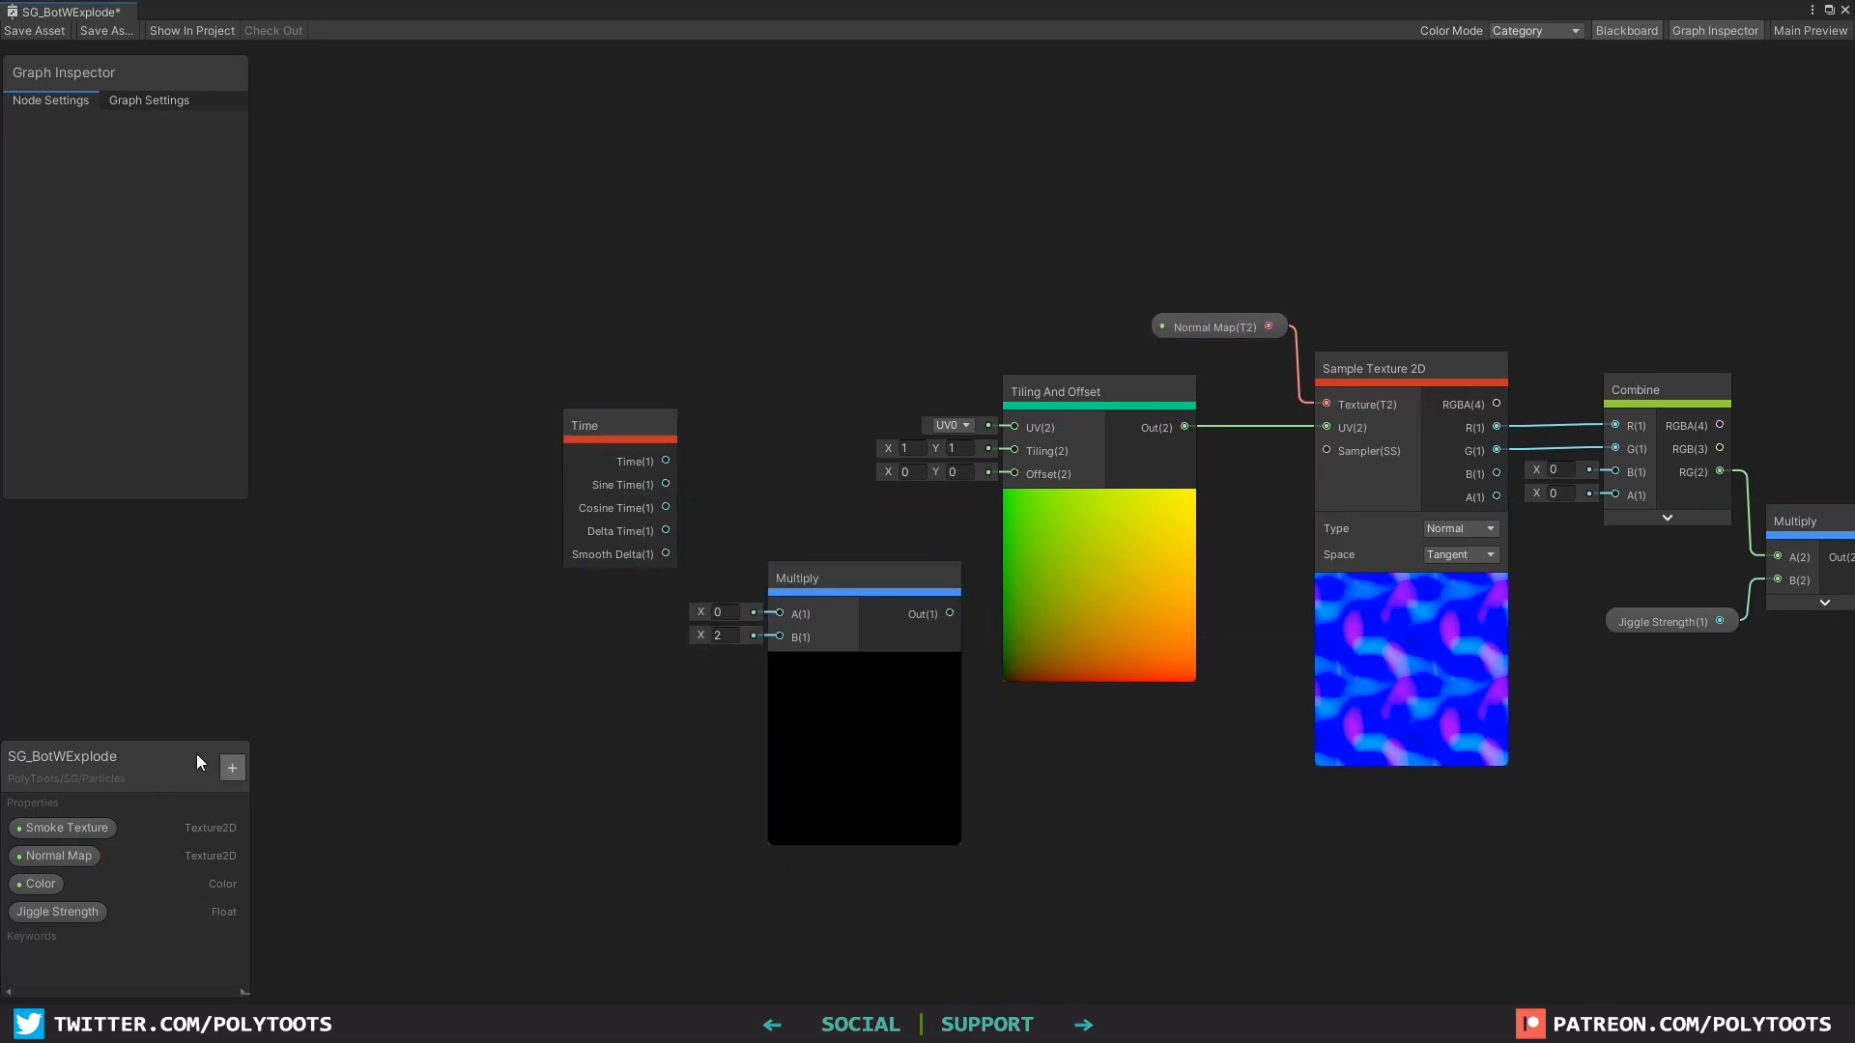
# Step: Add a Float property named Jiggle Speed with a default of 0.2 and place it in the graph below Time
pyautogui.click(232, 767)
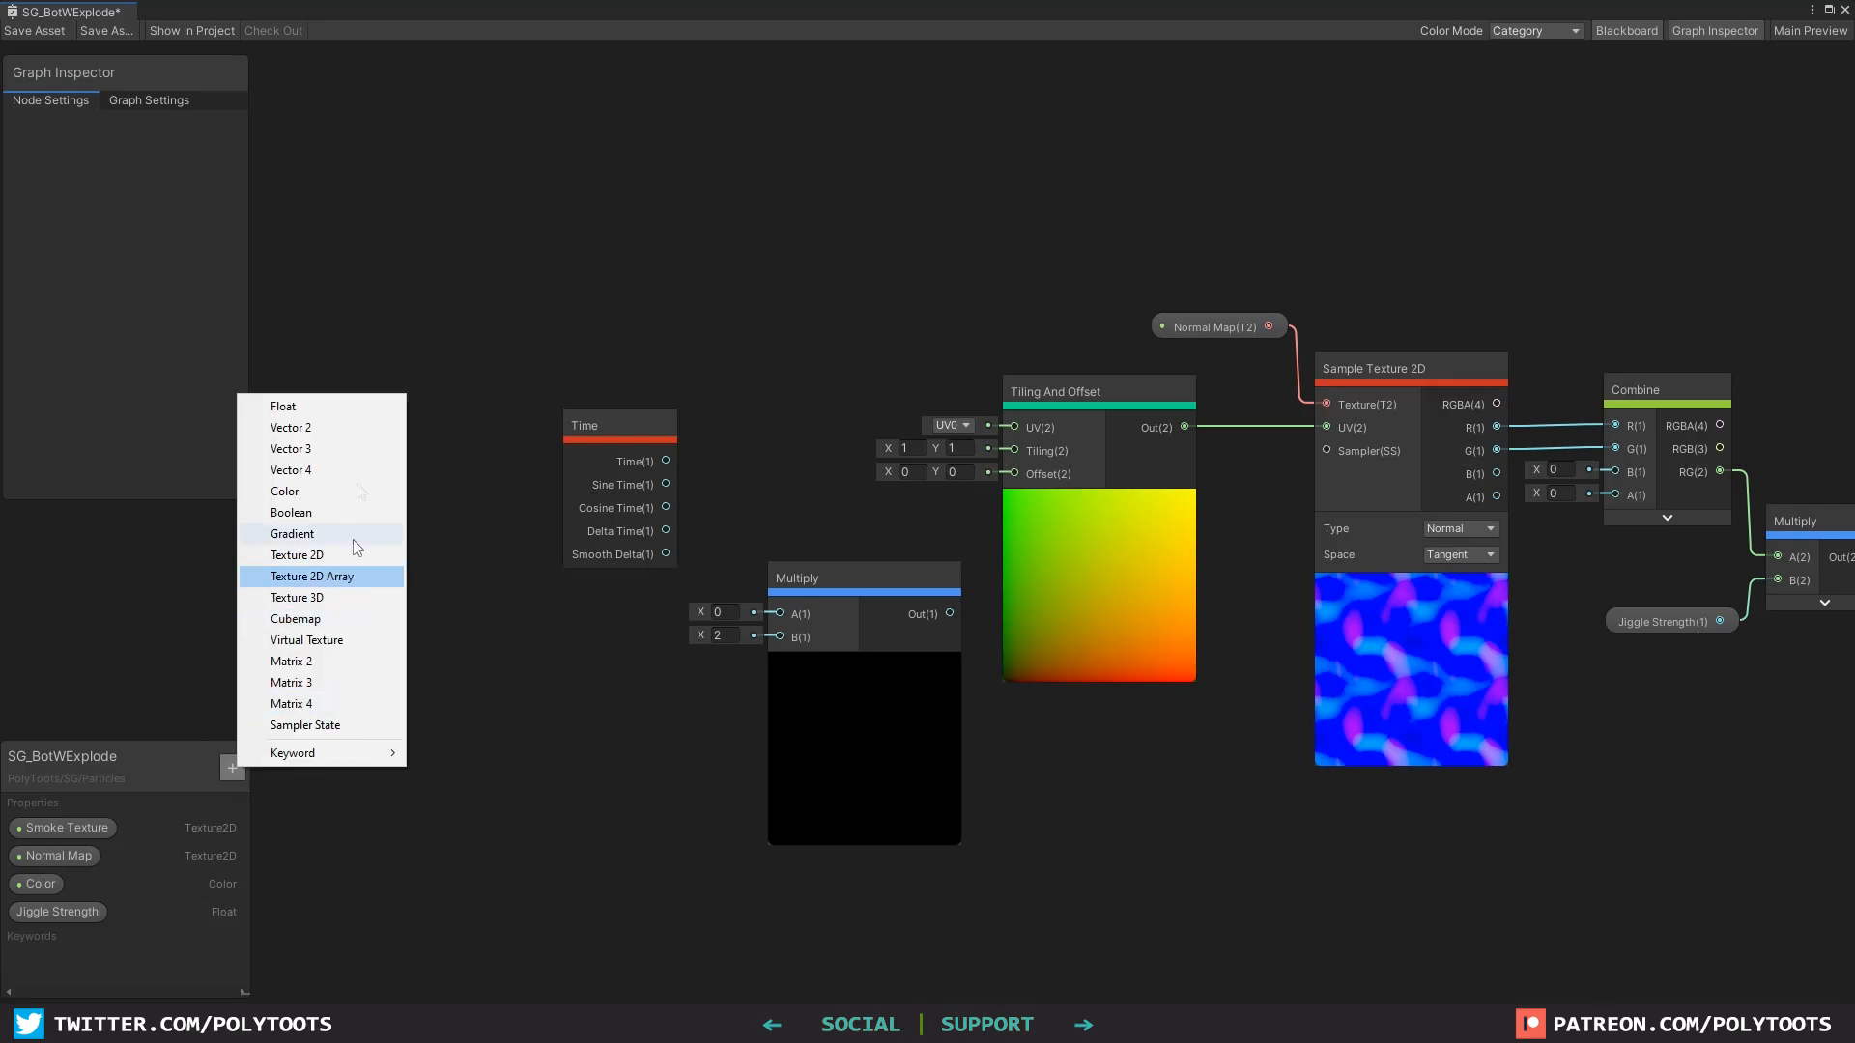
pyautogui.click(364, 406)
pyautogui.write('Jiggle')
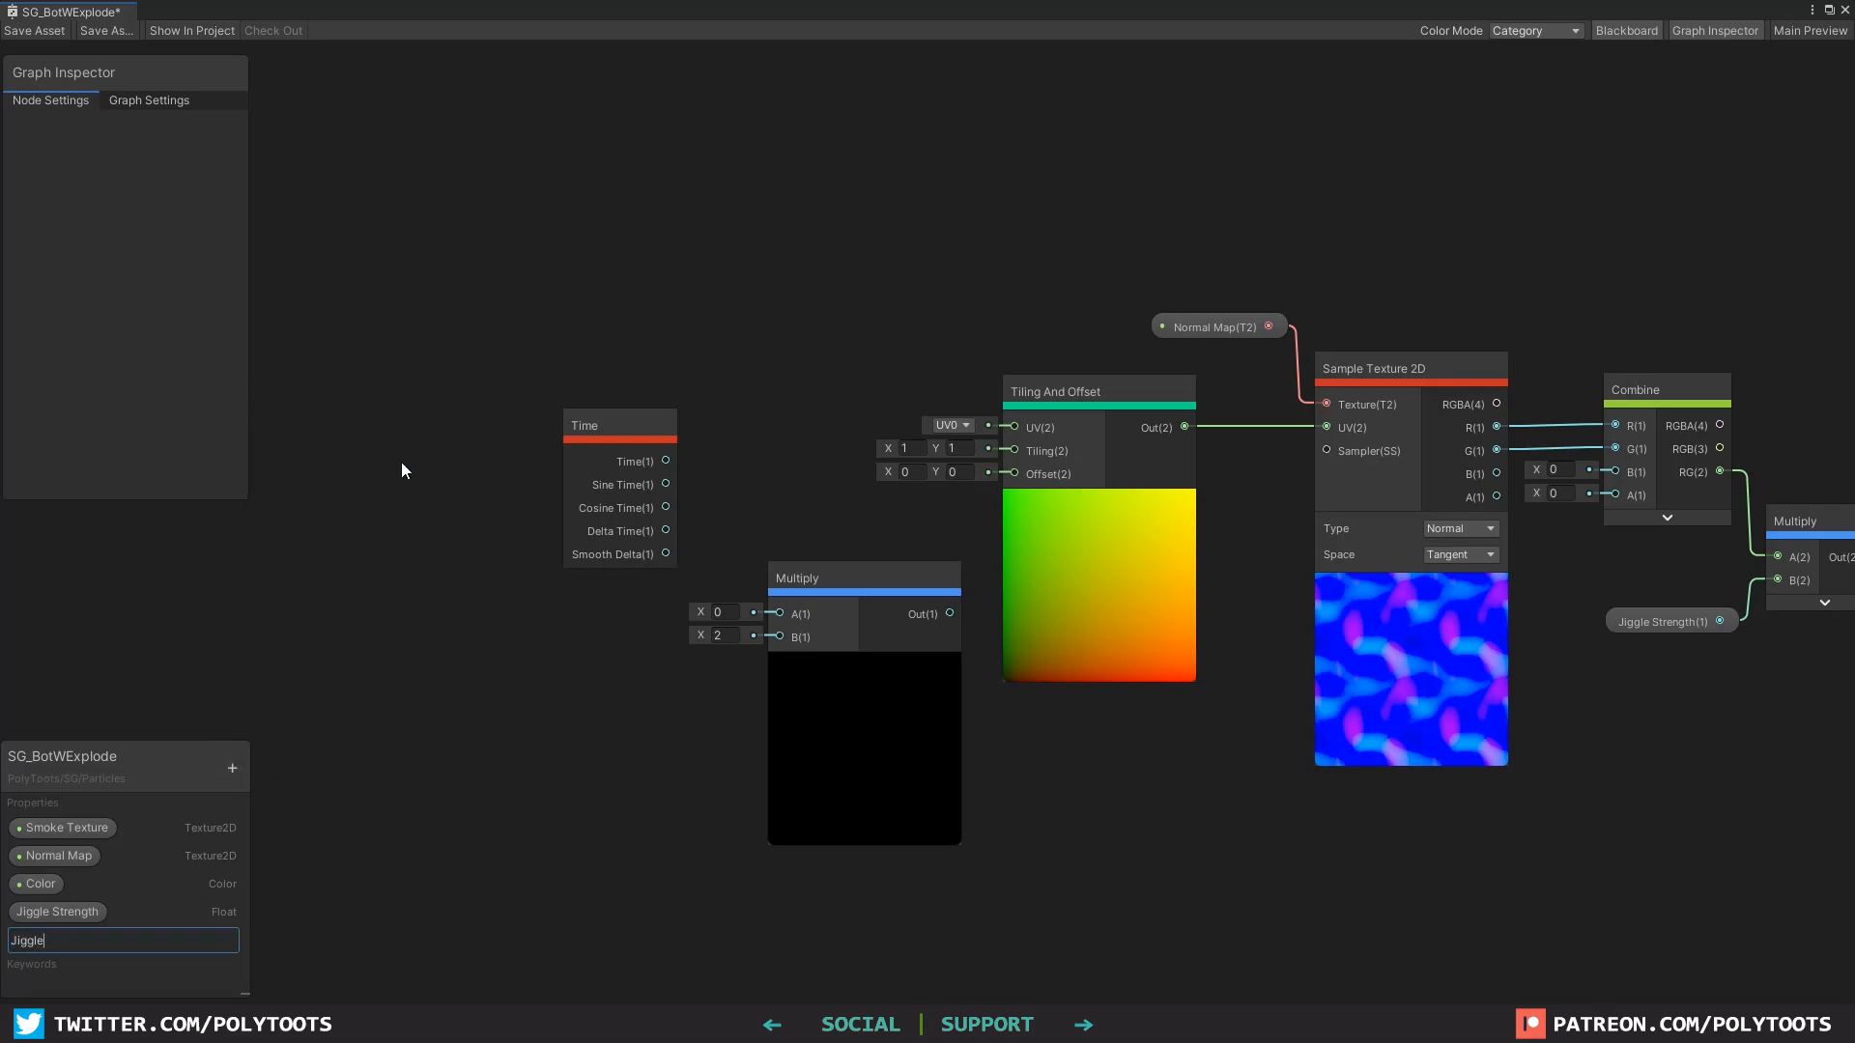
pyautogui.moveTo(61, 940); pyautogui.dragTo(535, 647)
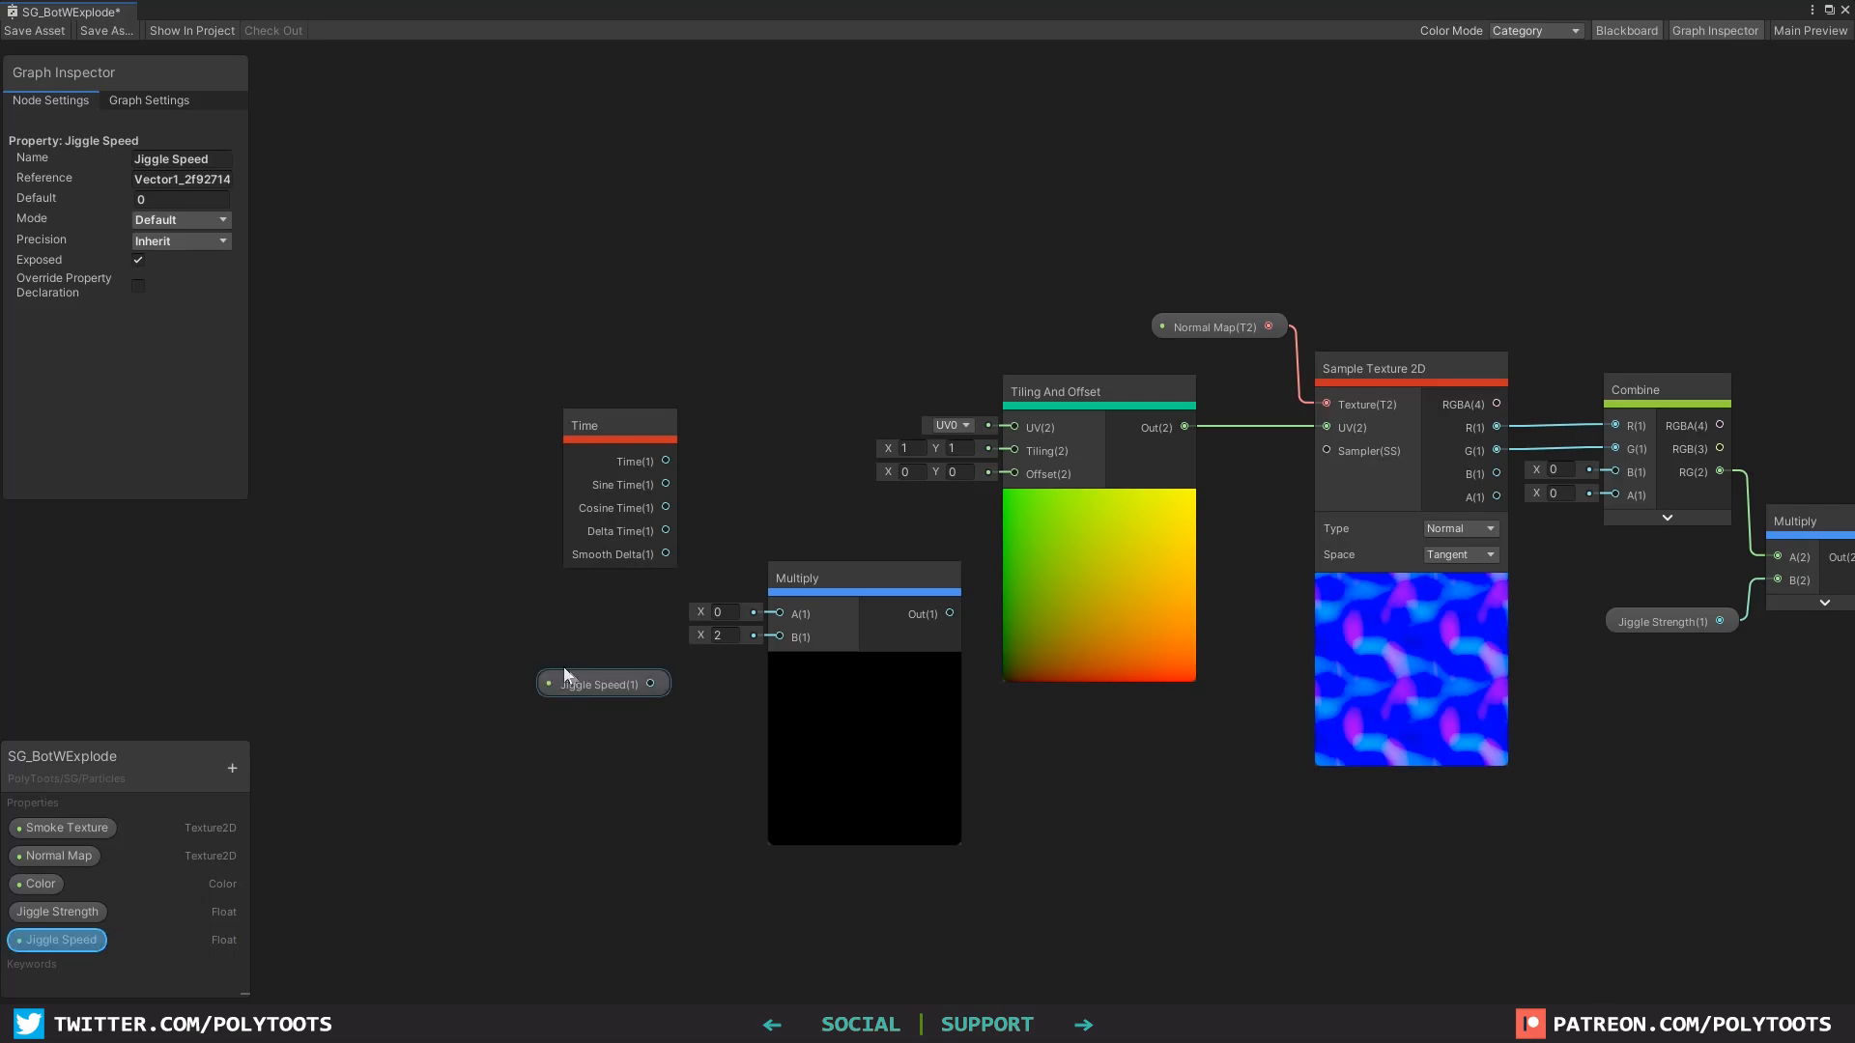
pyautogui.click(164, 200)
pyautogui.write('2')
pyautogui.press('Return')
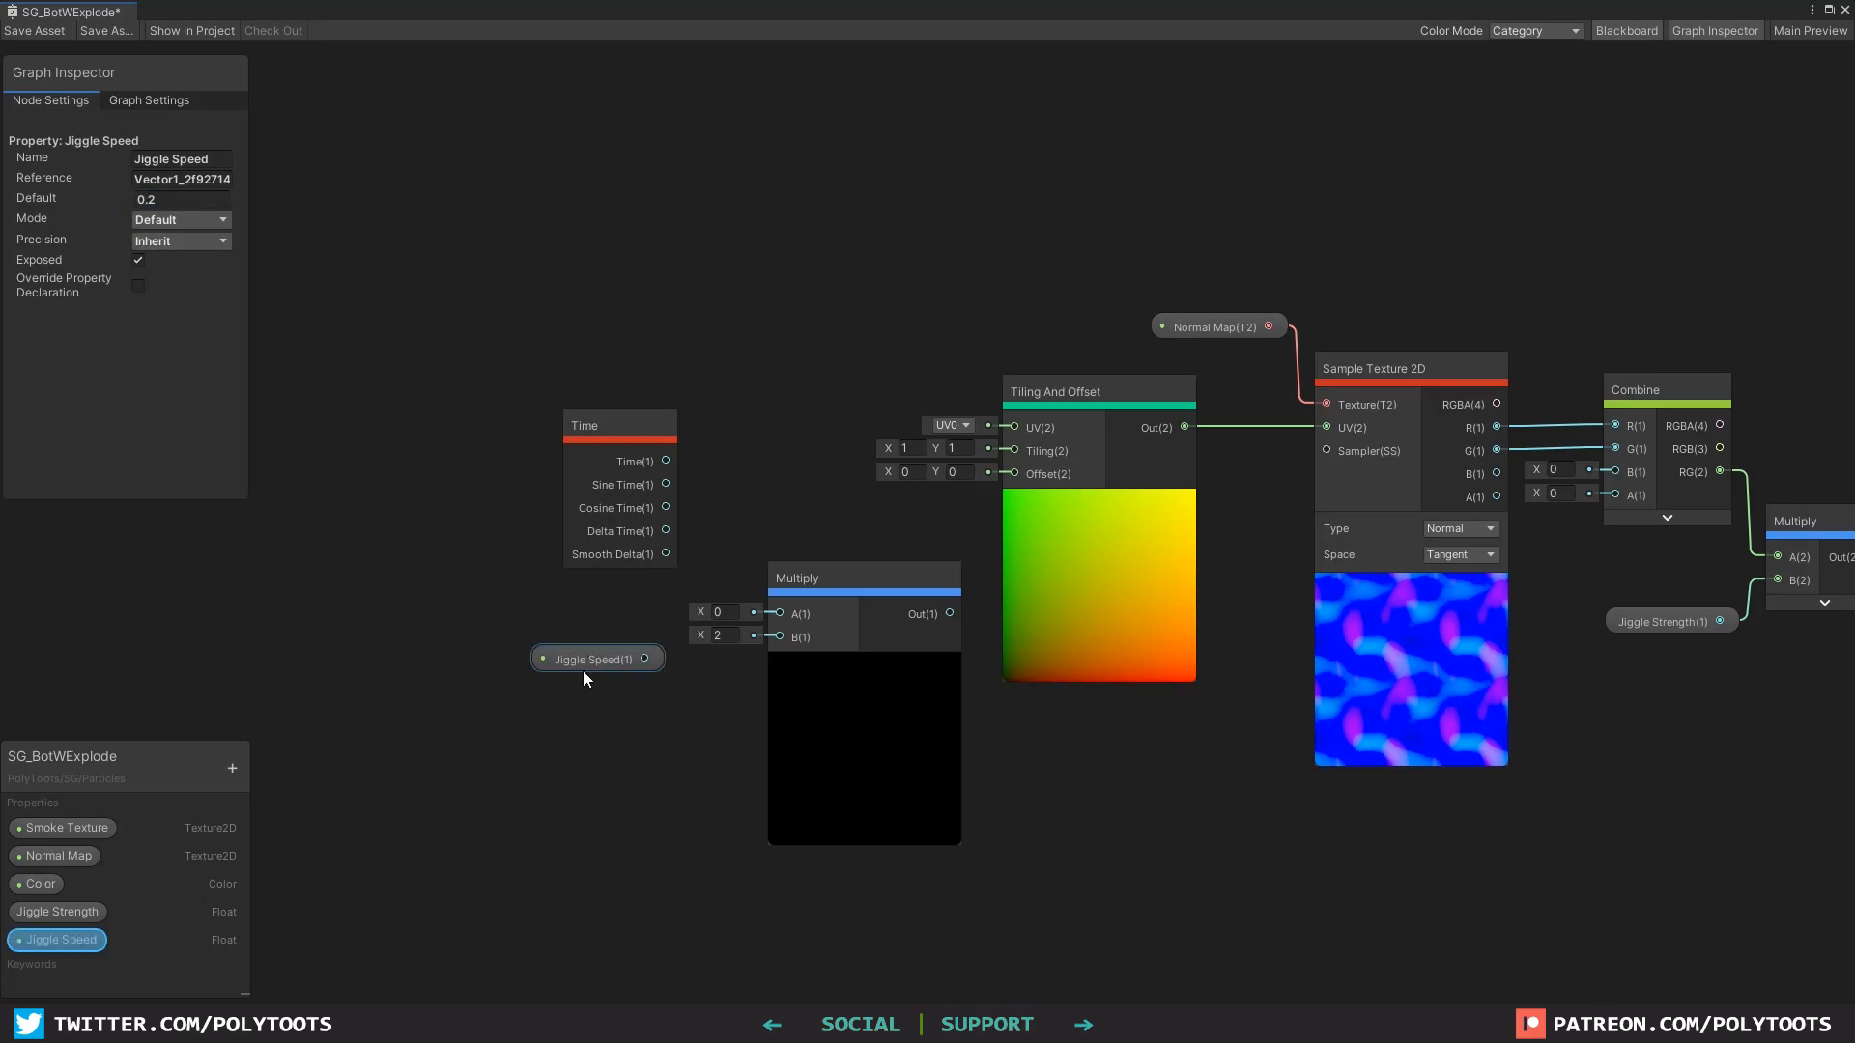
# Step: Multiply Time by Jiggle Speed, feed the result into Tiling And Offset's Offset input, and tidy the two source nodes
pyautogui.moveTo(587, 667); pyautogui.dragTo(778, 638)
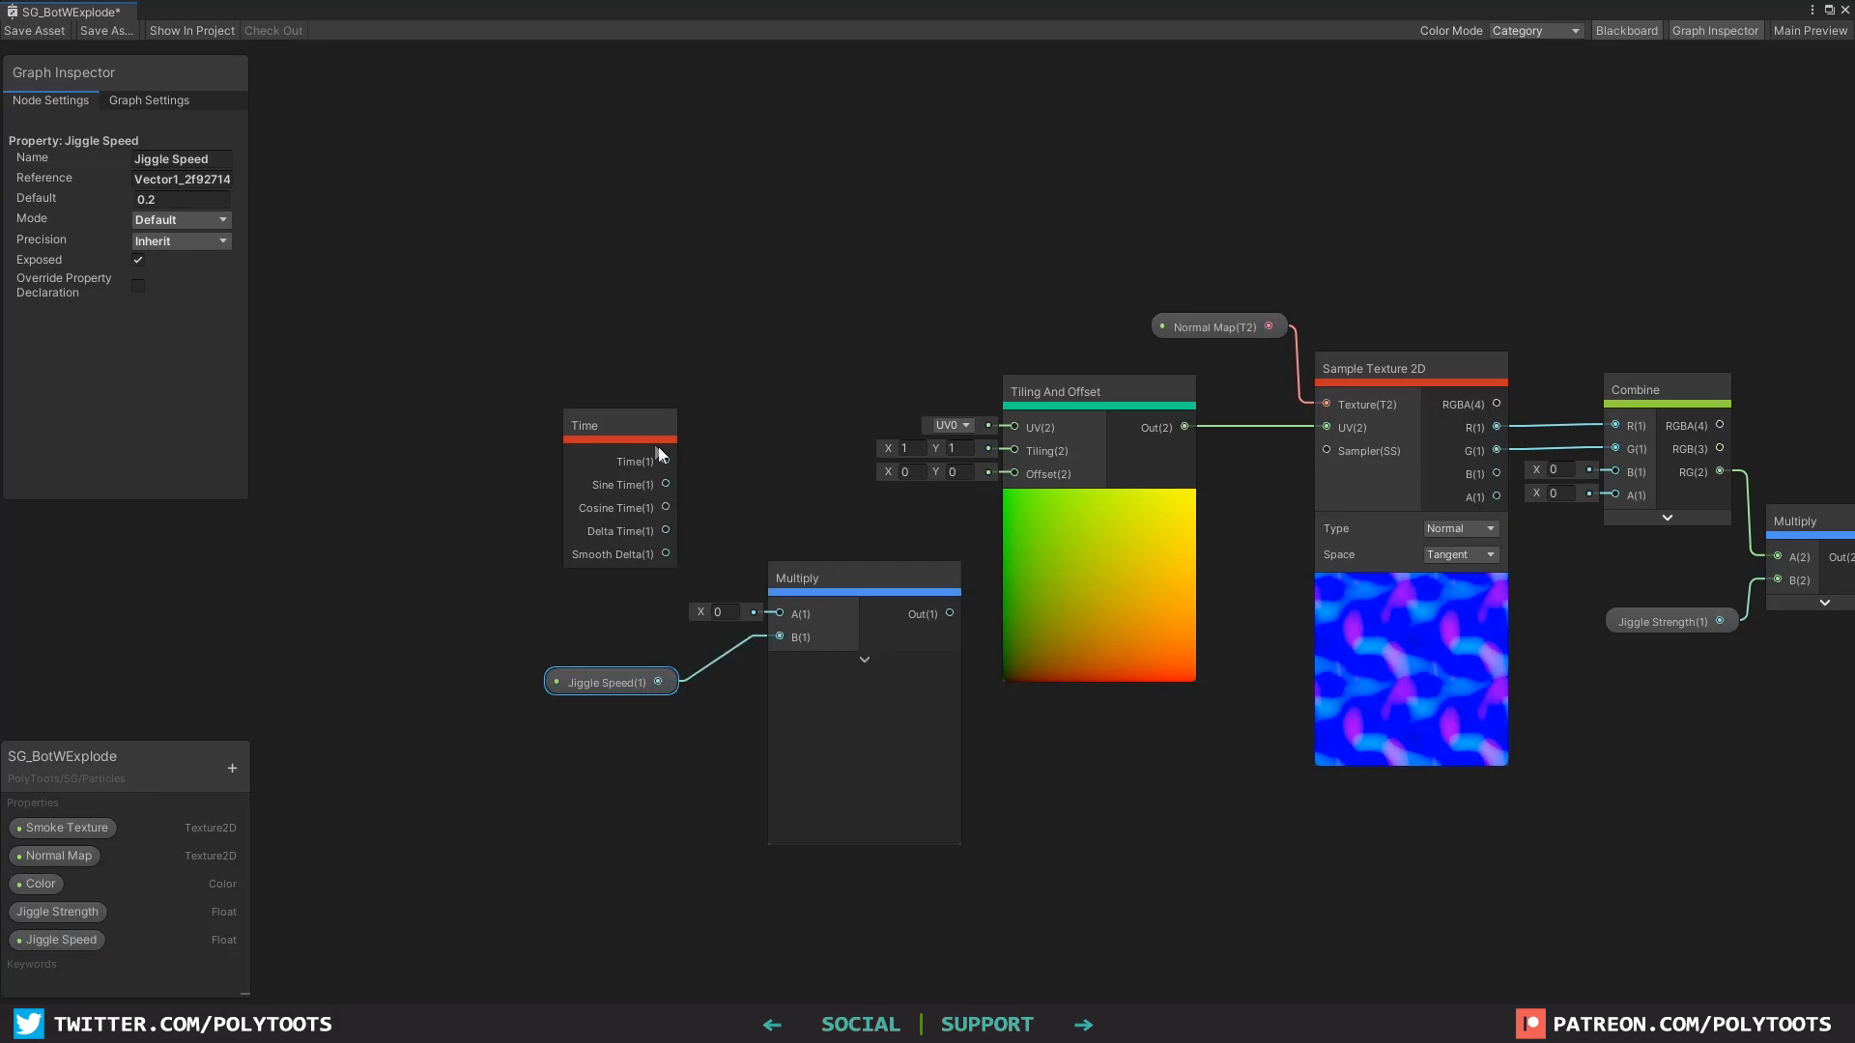
pyautogui.moveTo(663, 446); pyautogui.dragTo(783, 614)
pyautogui.moveTo(635, 682); pyautogui.dragTo(645, 682)
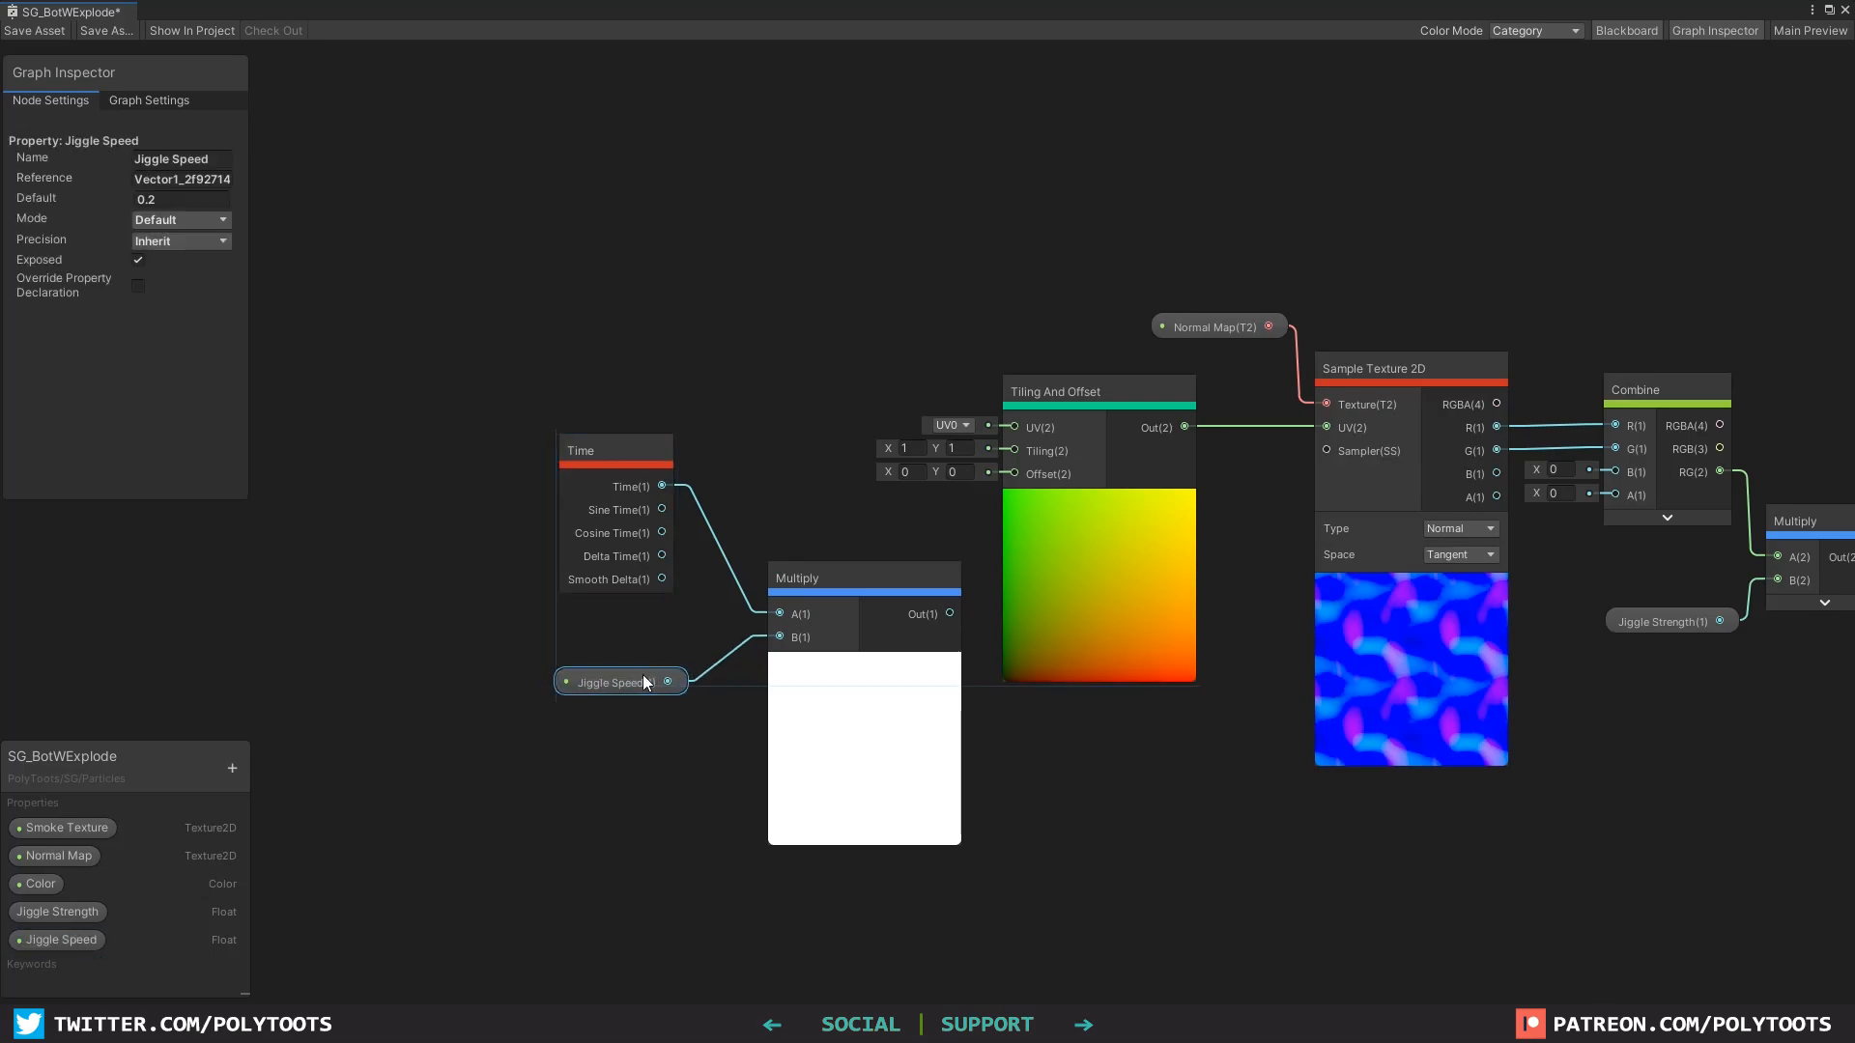
pyautogui.moveTo(622, 448); pyautogui.dragTo(634, 460)
pyautogui.moveTo(950, 613); pyautogui.dragTo(1013, 474)
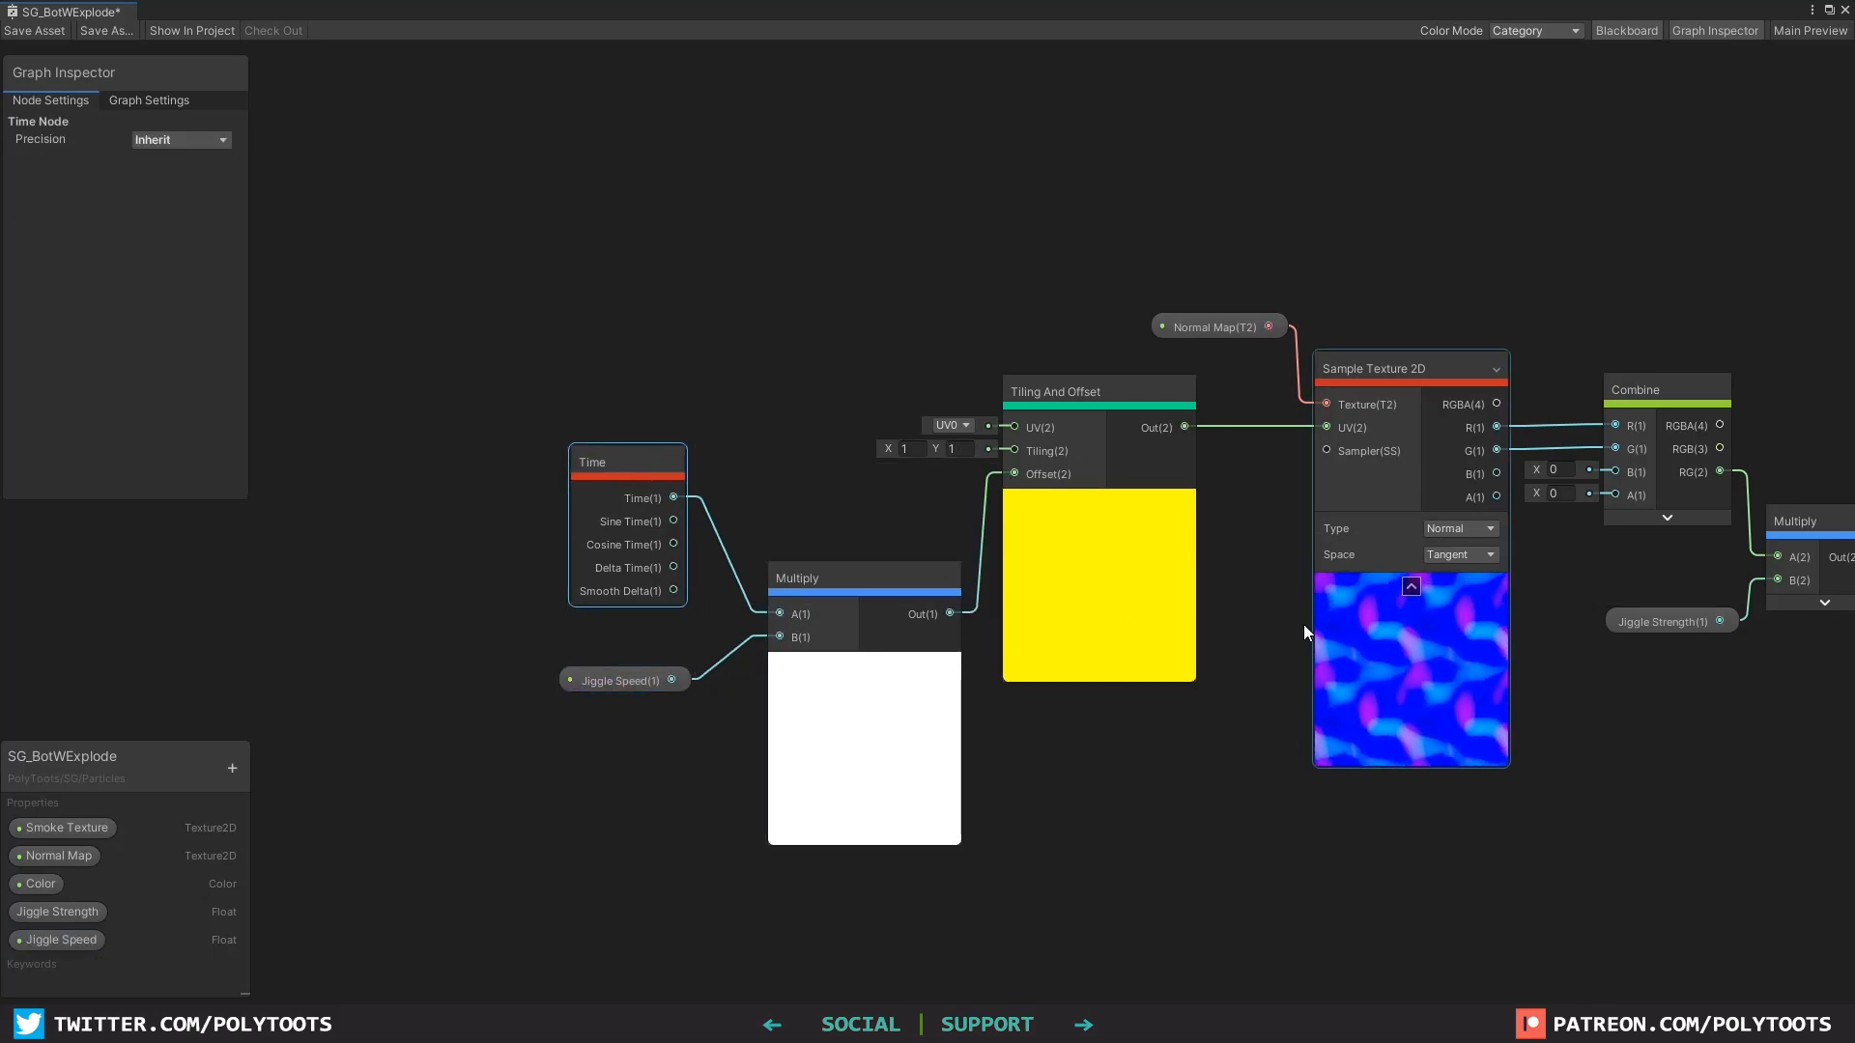
pyautogui.moveTo(629, 683); pyautogui.dragTo(639, 679)
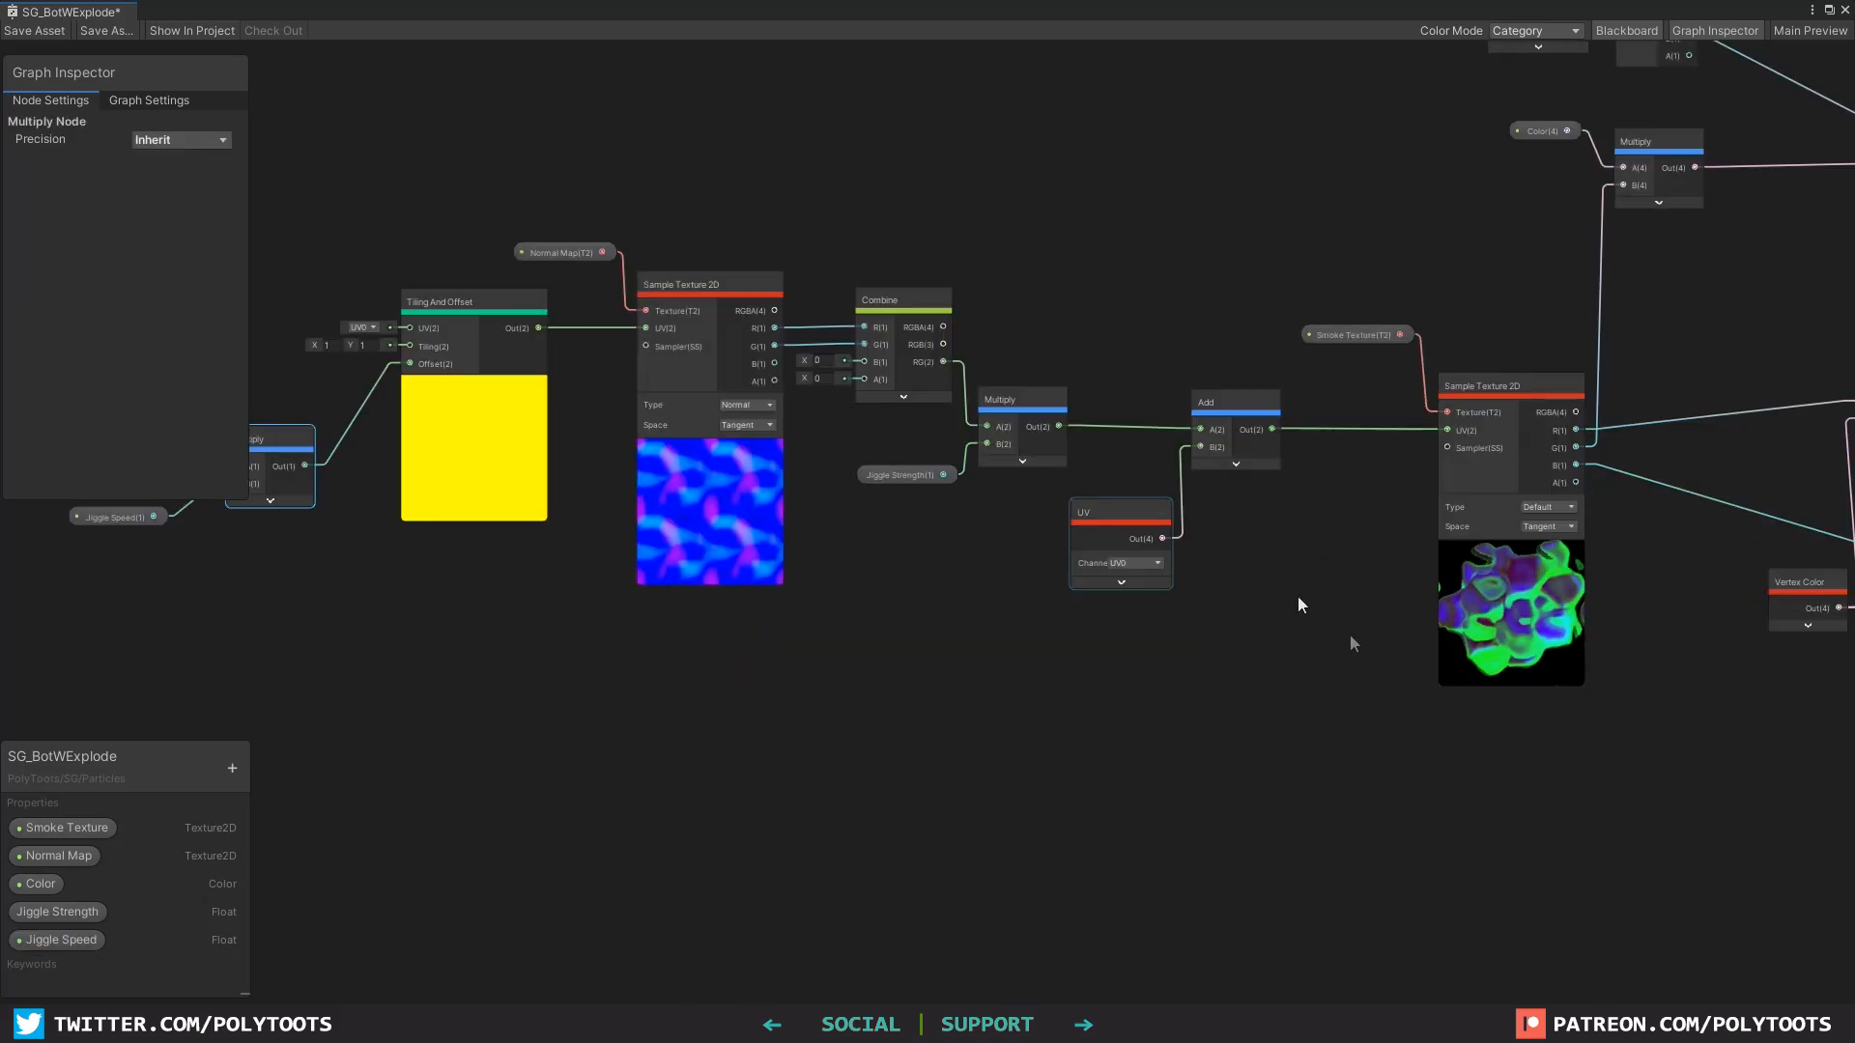
# Step: Save the SG_BotWExplode shader graph and close its window
pyautogui.scroll(1, 1353, 636)
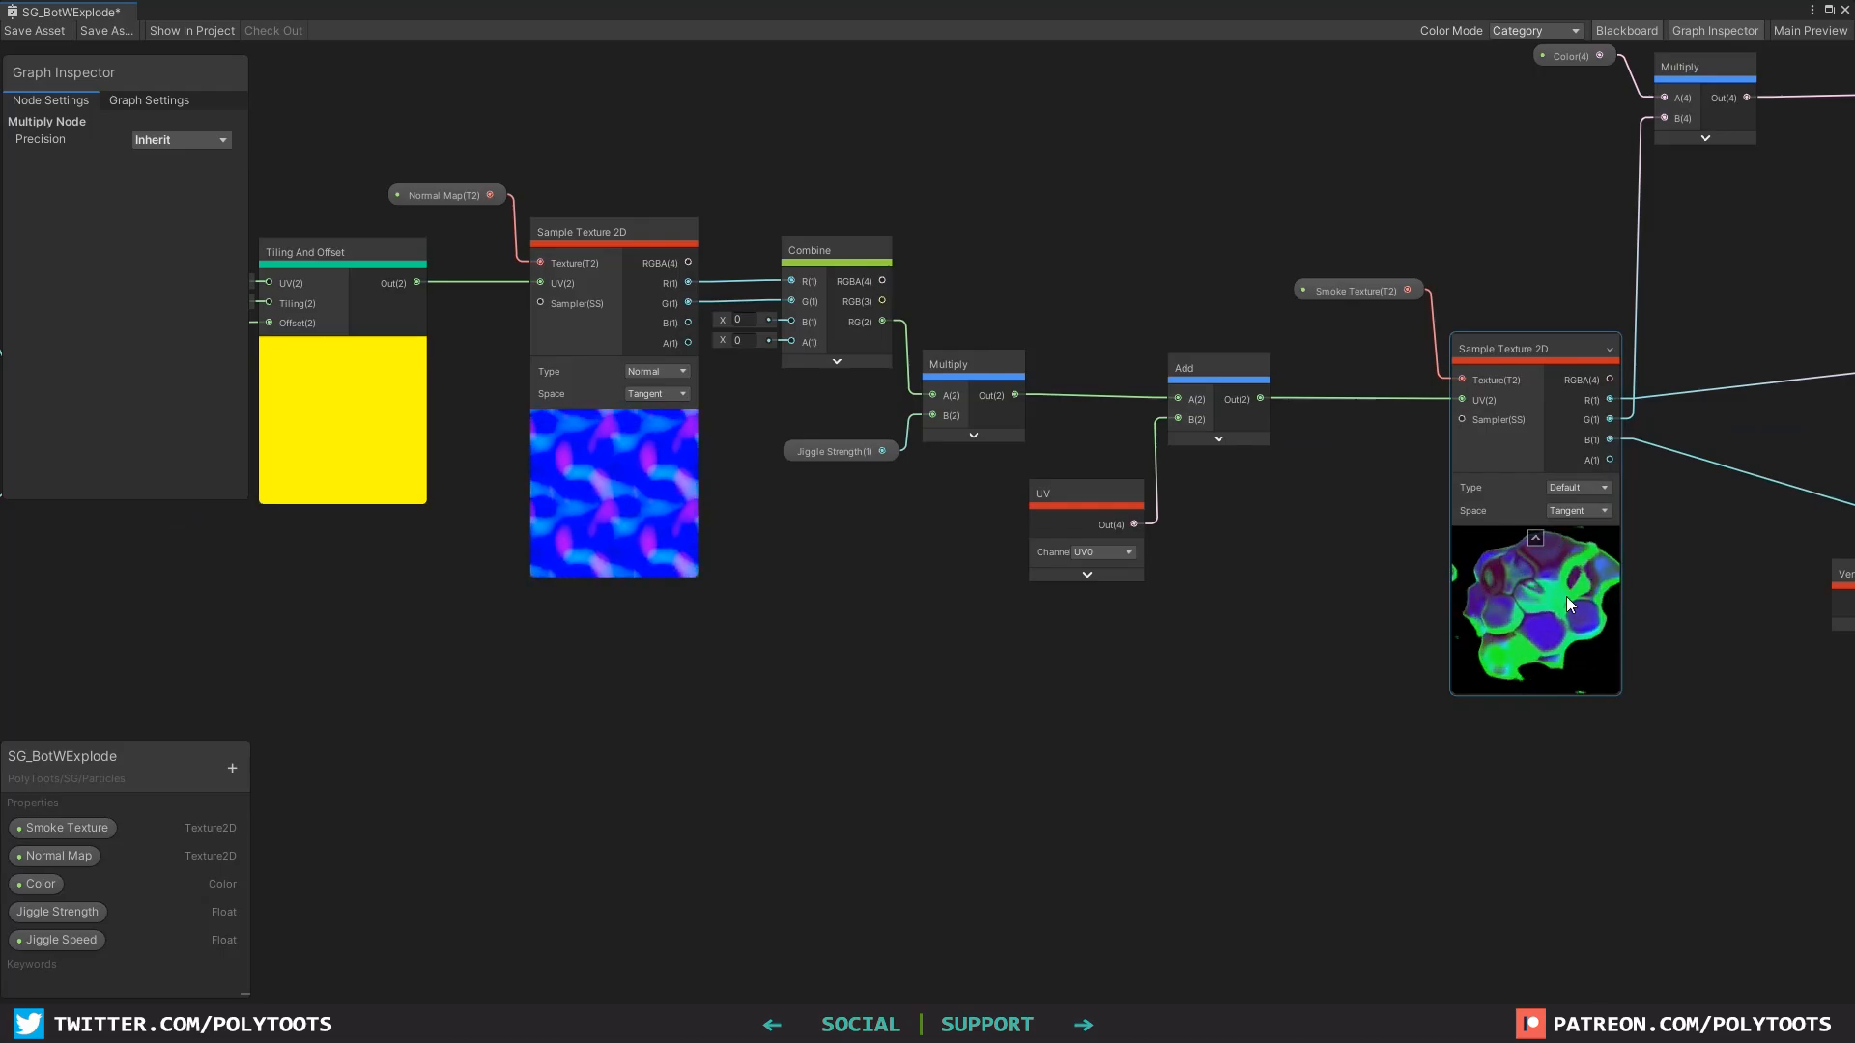
pyautogui.click(36, 32)
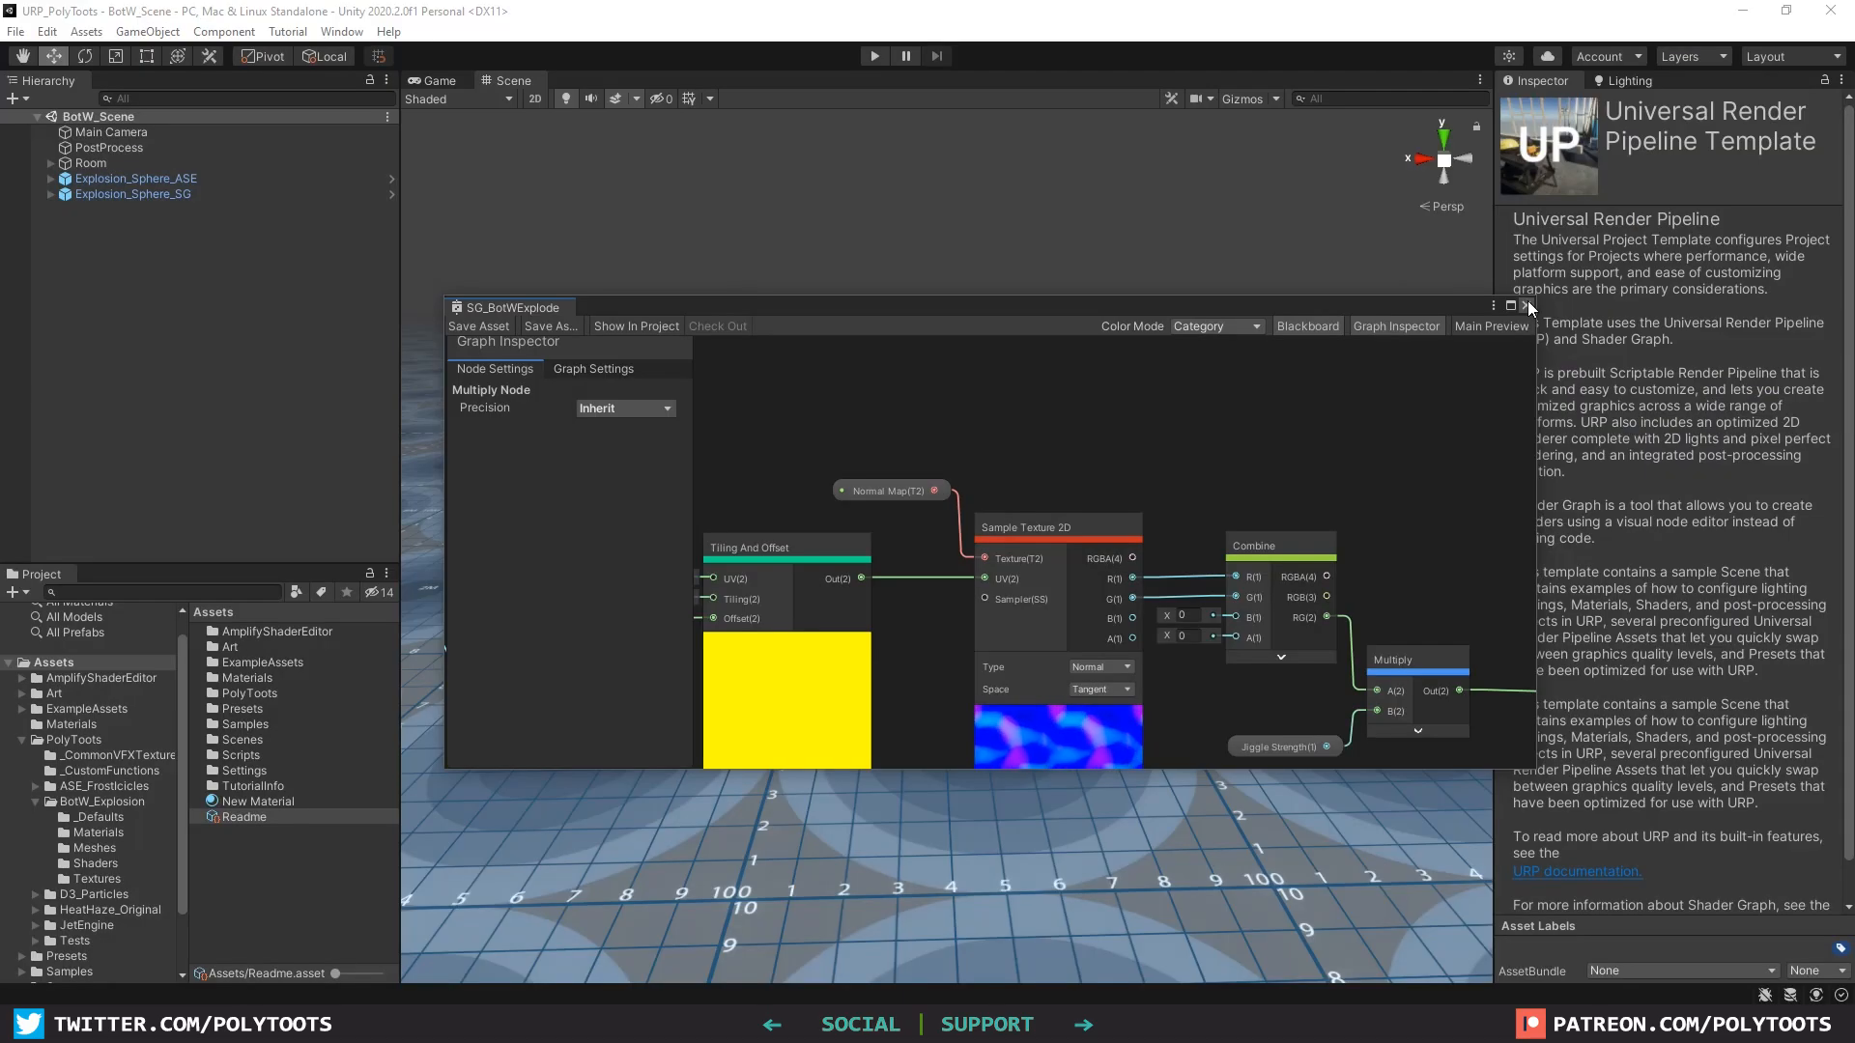
pyautogui.click(1527, 299)
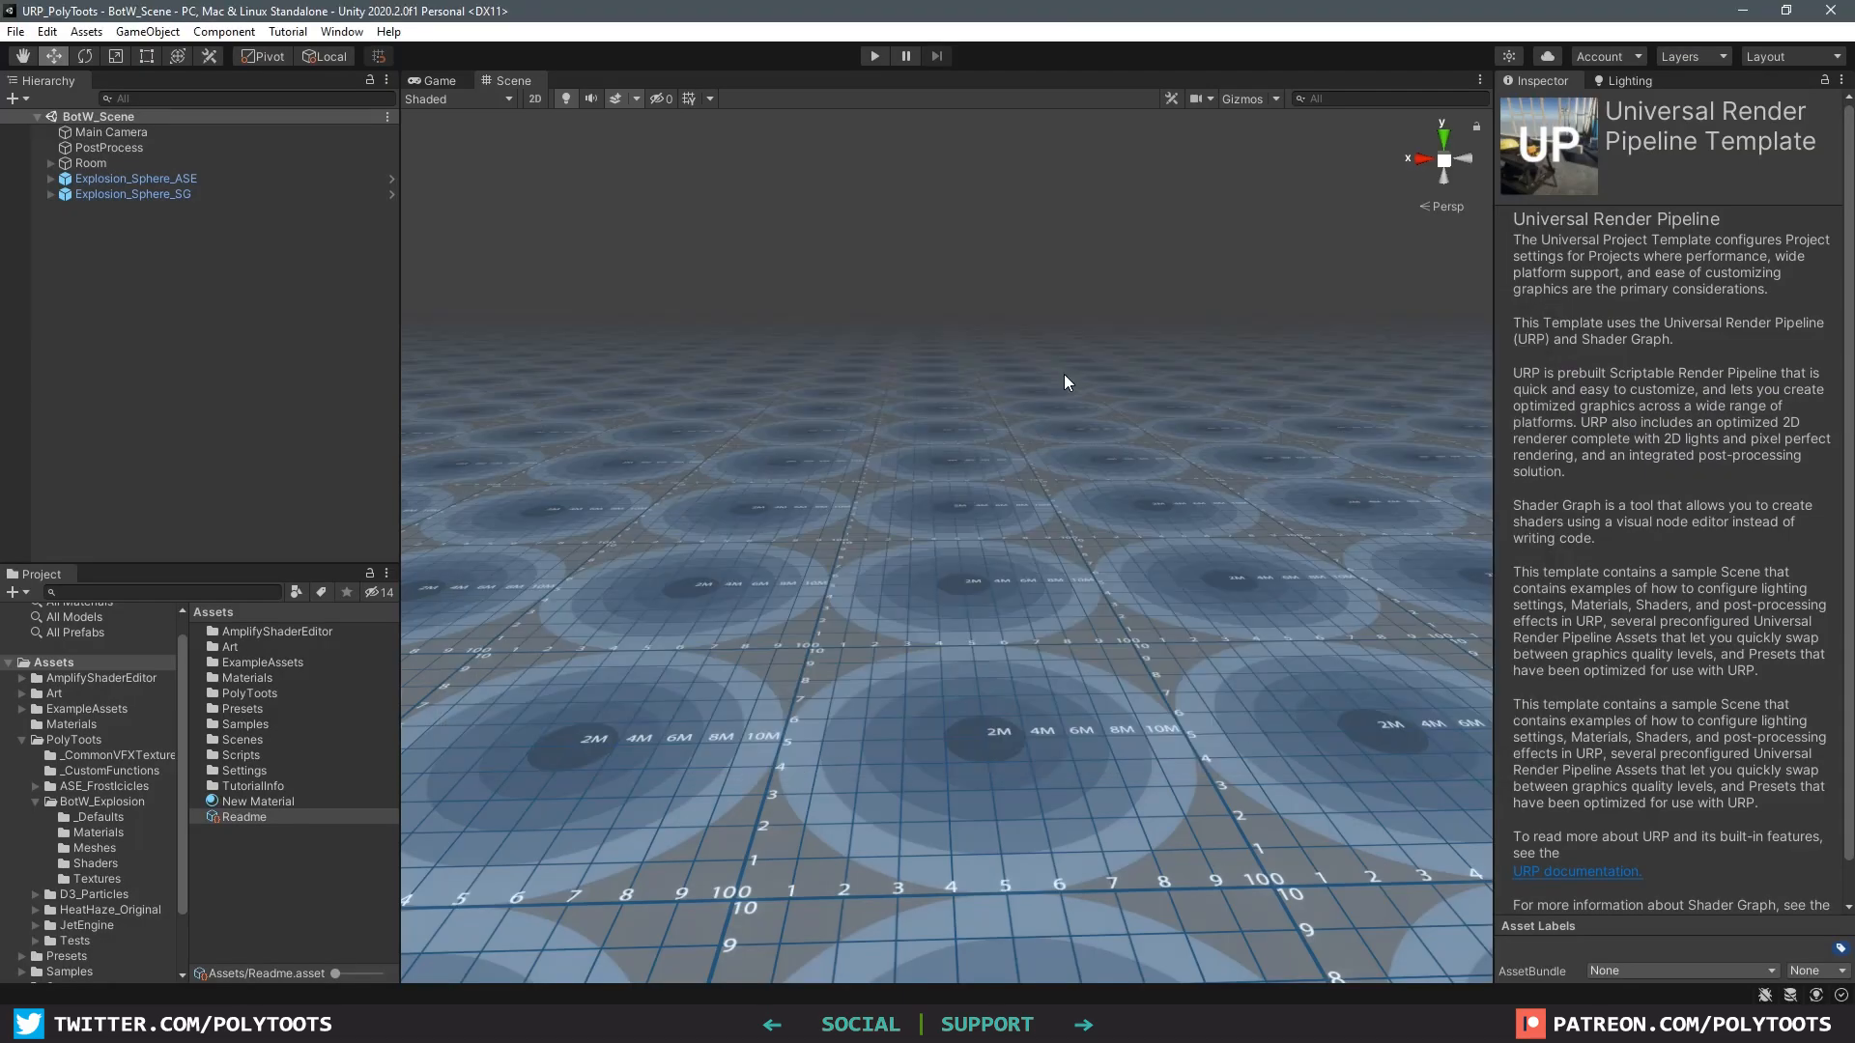
# Step: Select BotWSmoke under Explosion_Sphere_SG and expand its SG_Bot W Explode material to check the exposed shader properties
pyautogui.click(50, 194)
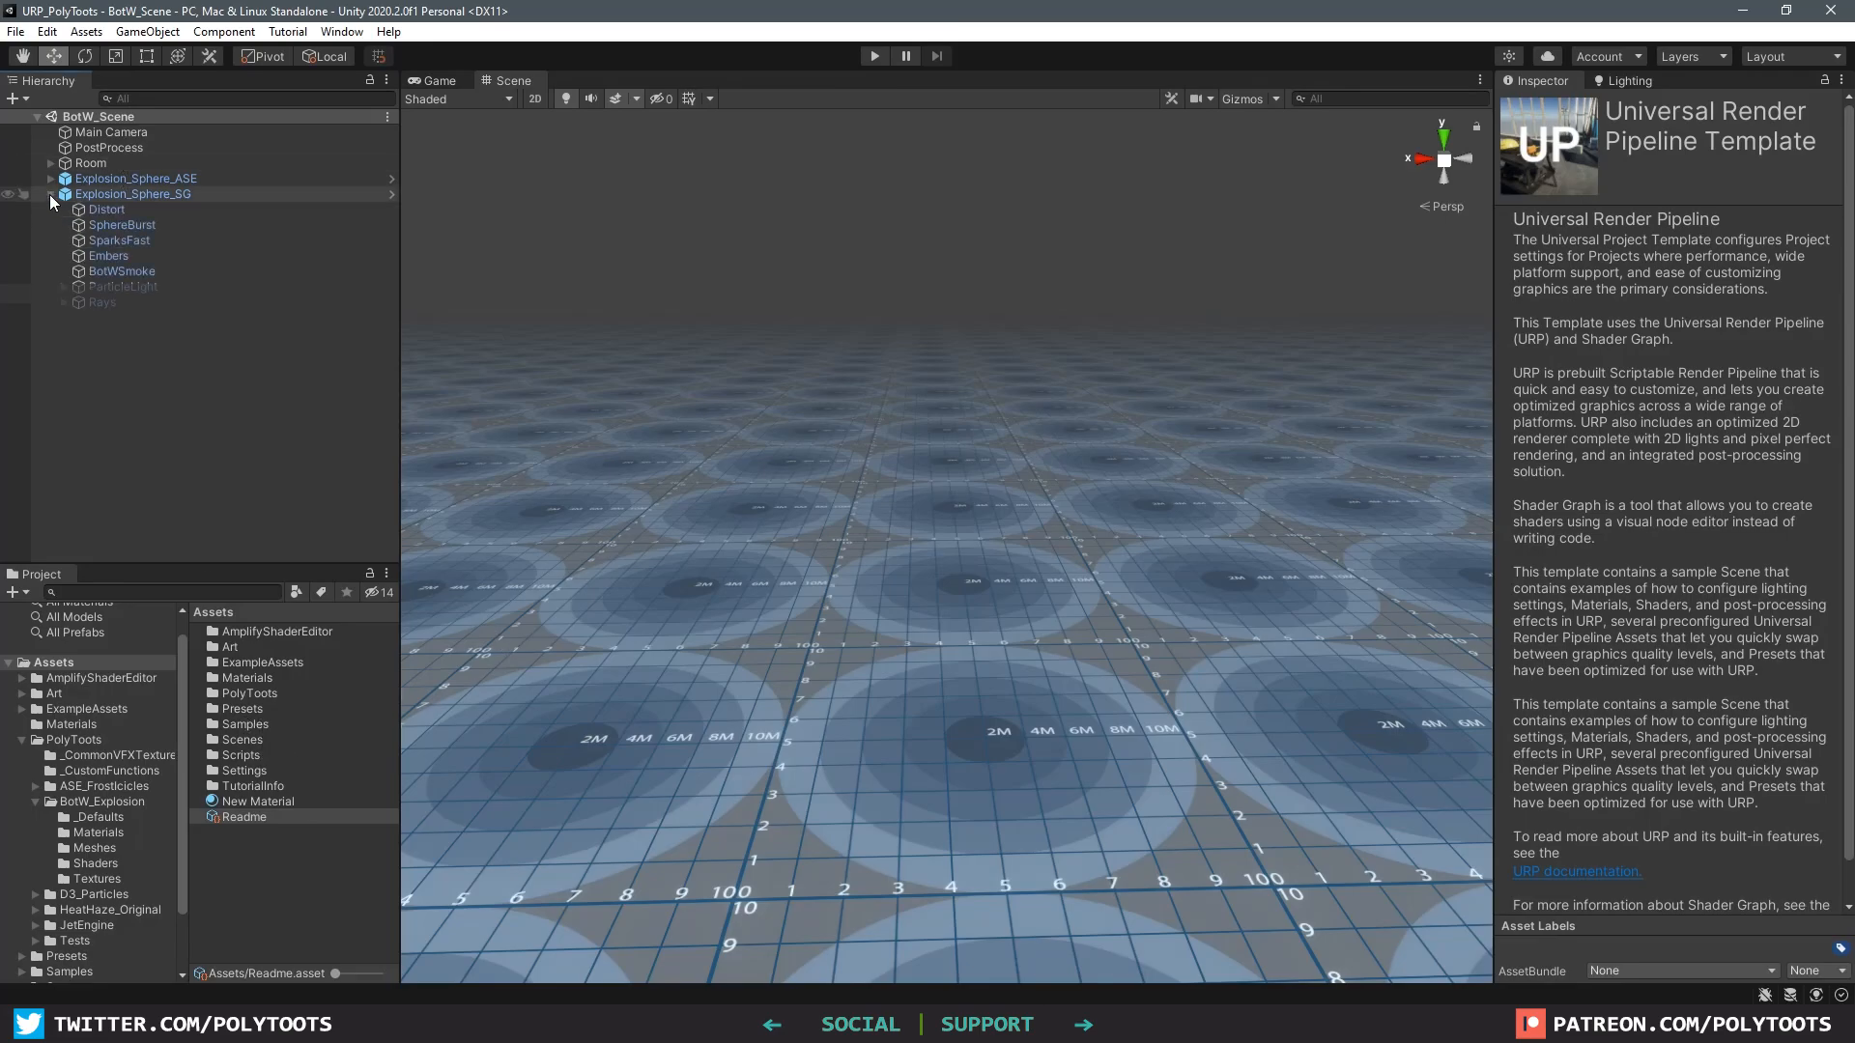
pyautogui.click(126, 270)
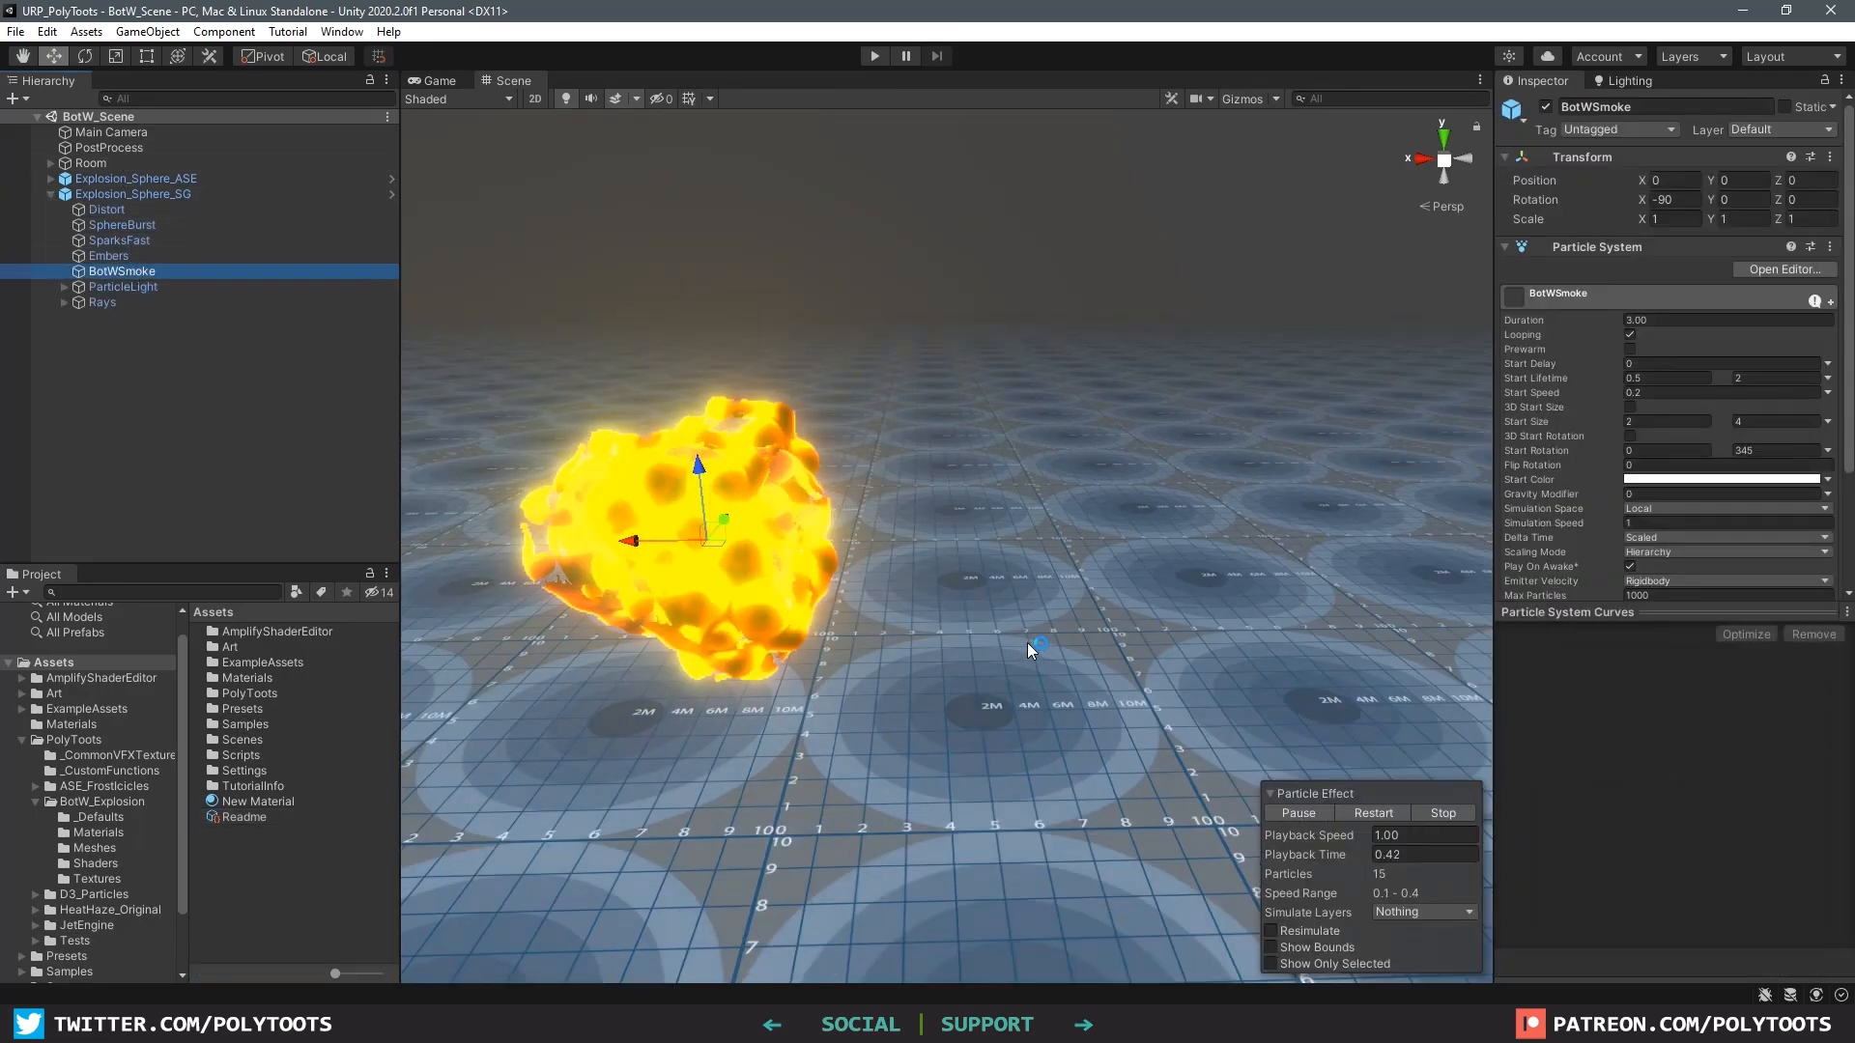
pyautogui.moveTo(1028, 644); pyautogui.dragTo(1324, 732, button='middle')
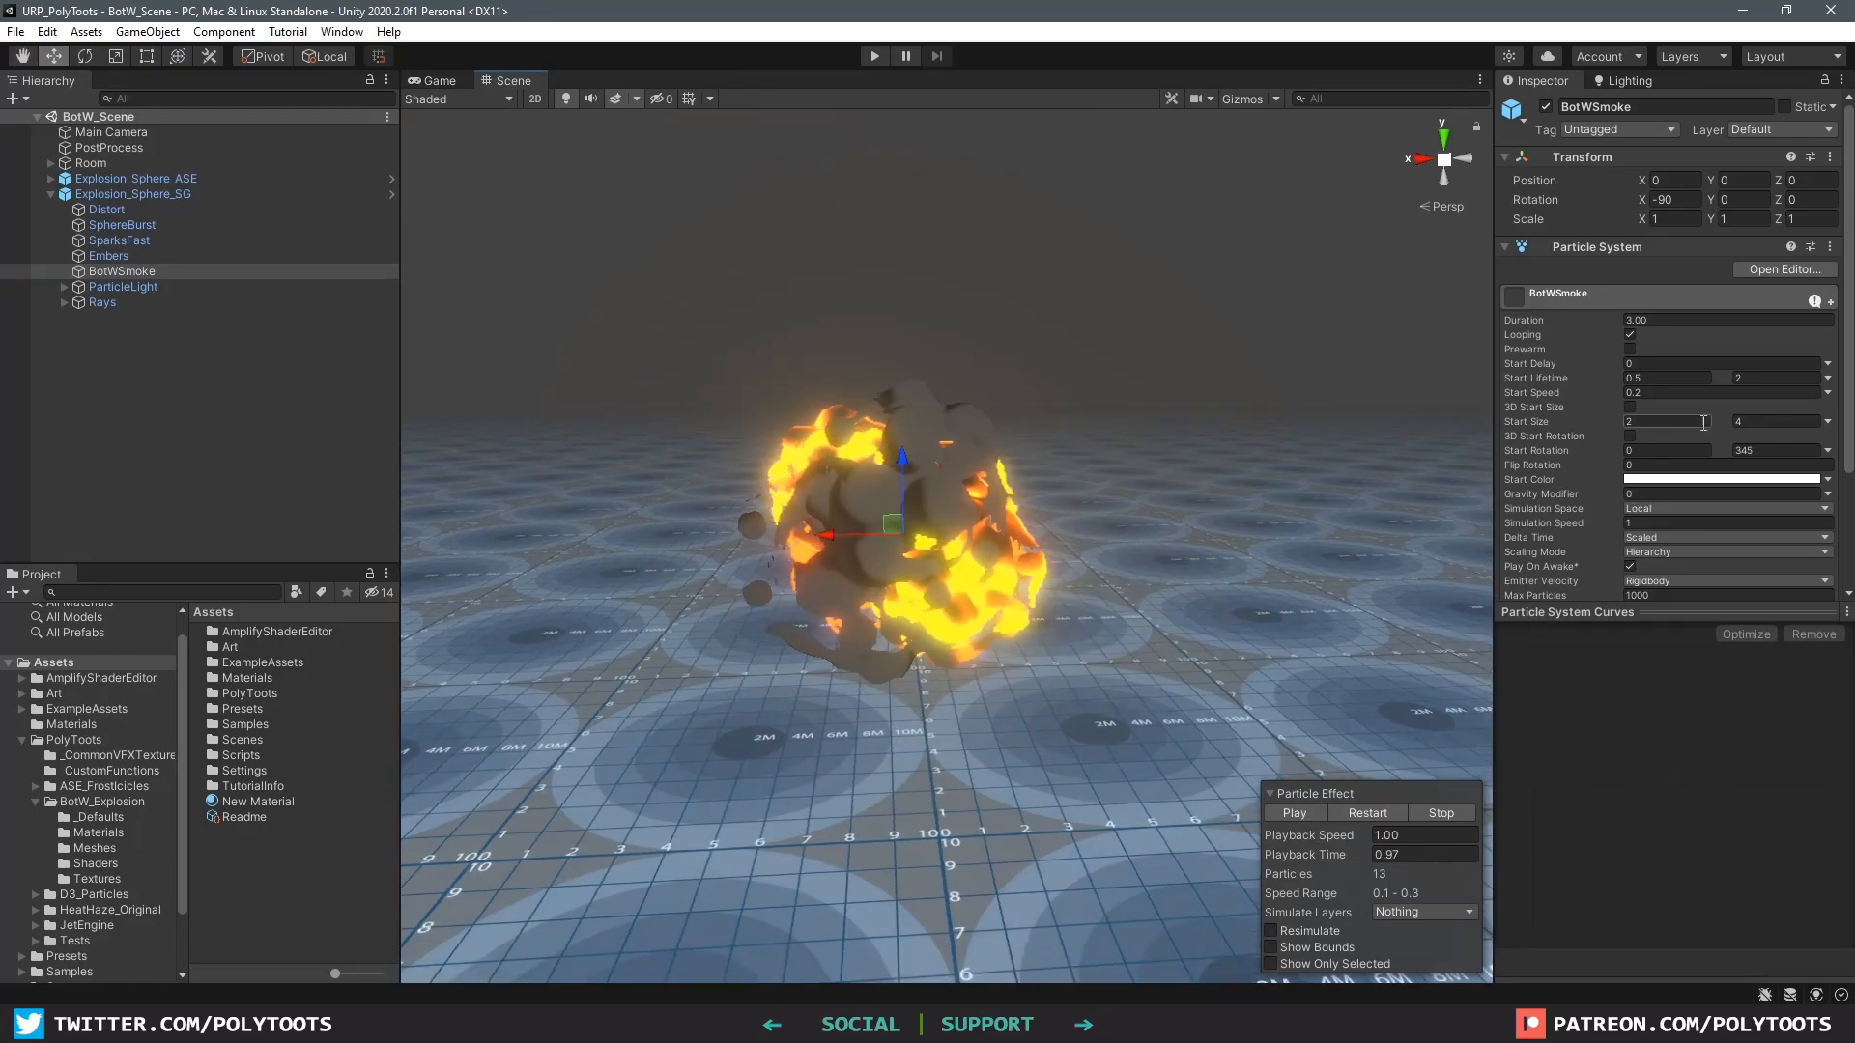
pyautogui.scroll(-10, 1704, 423)
pyautogui.click(1585, 501)
pyautogui.click(1591, 507)
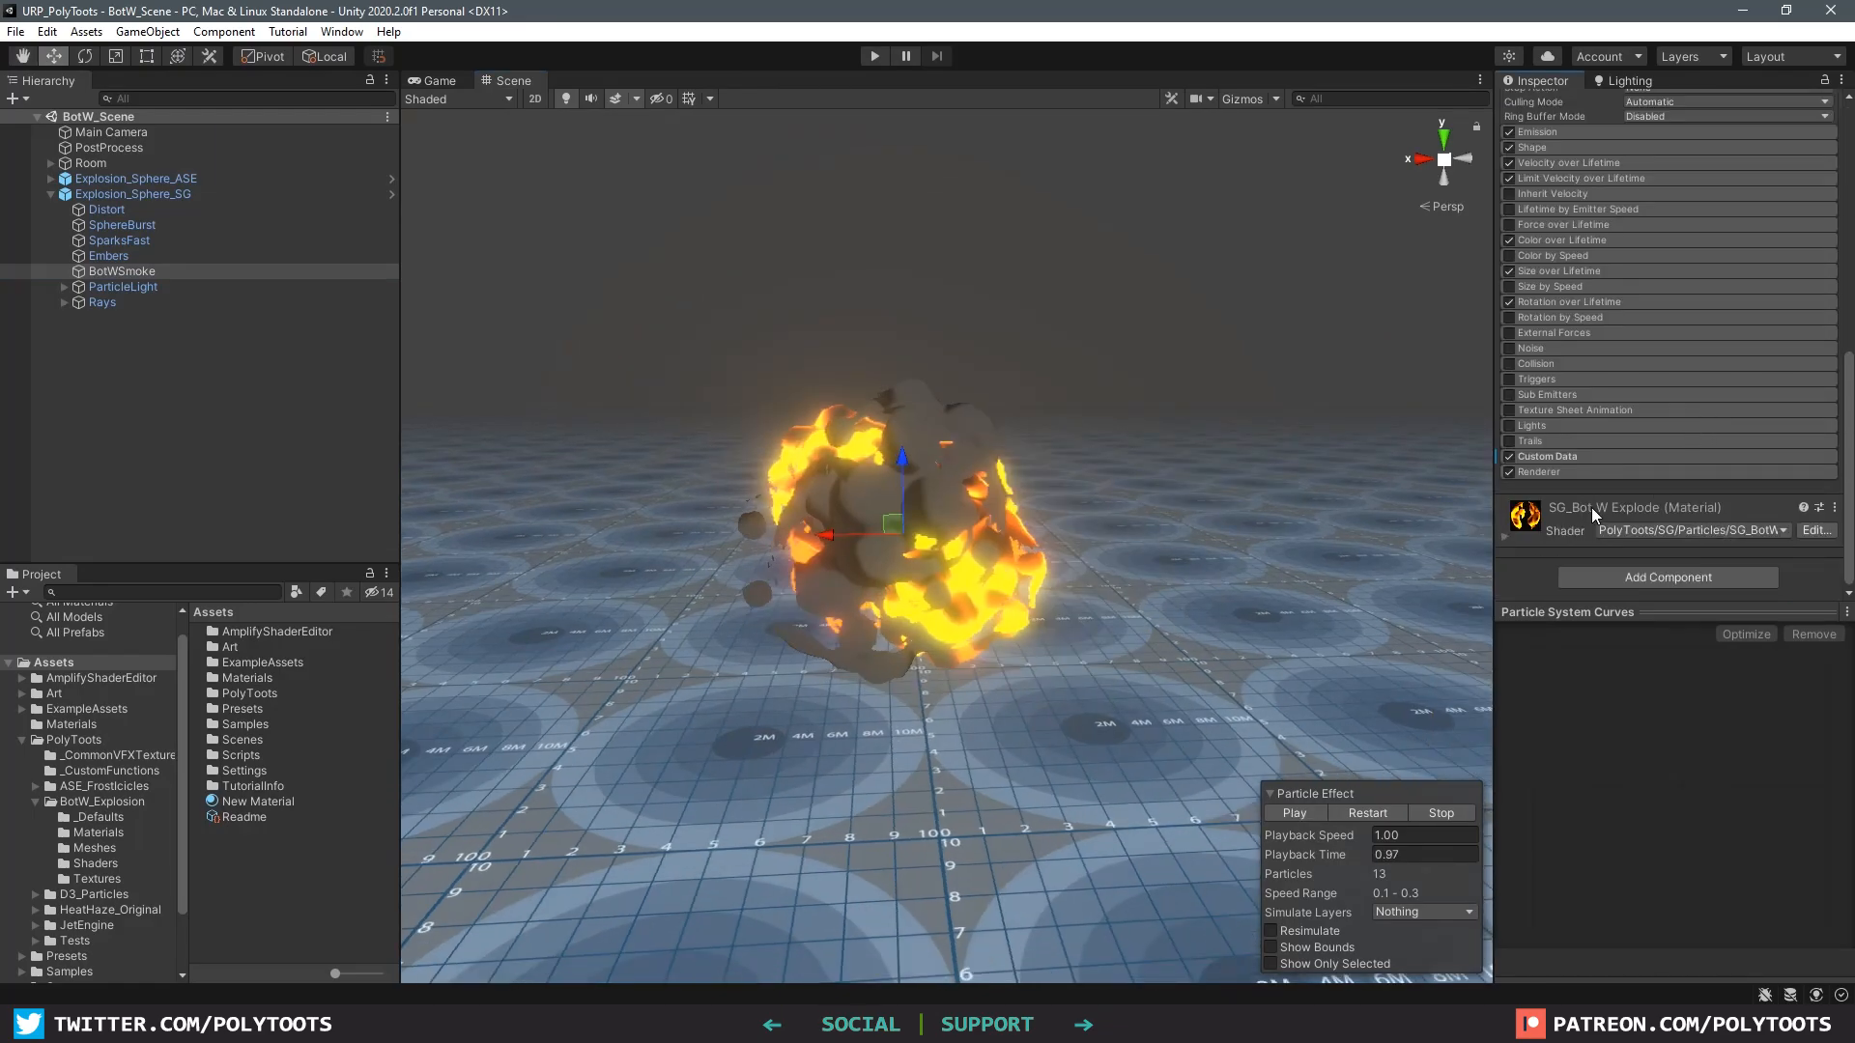
pyautogui.click(1591, 508)
pyautogui.scroll(-5, 1677, 480)
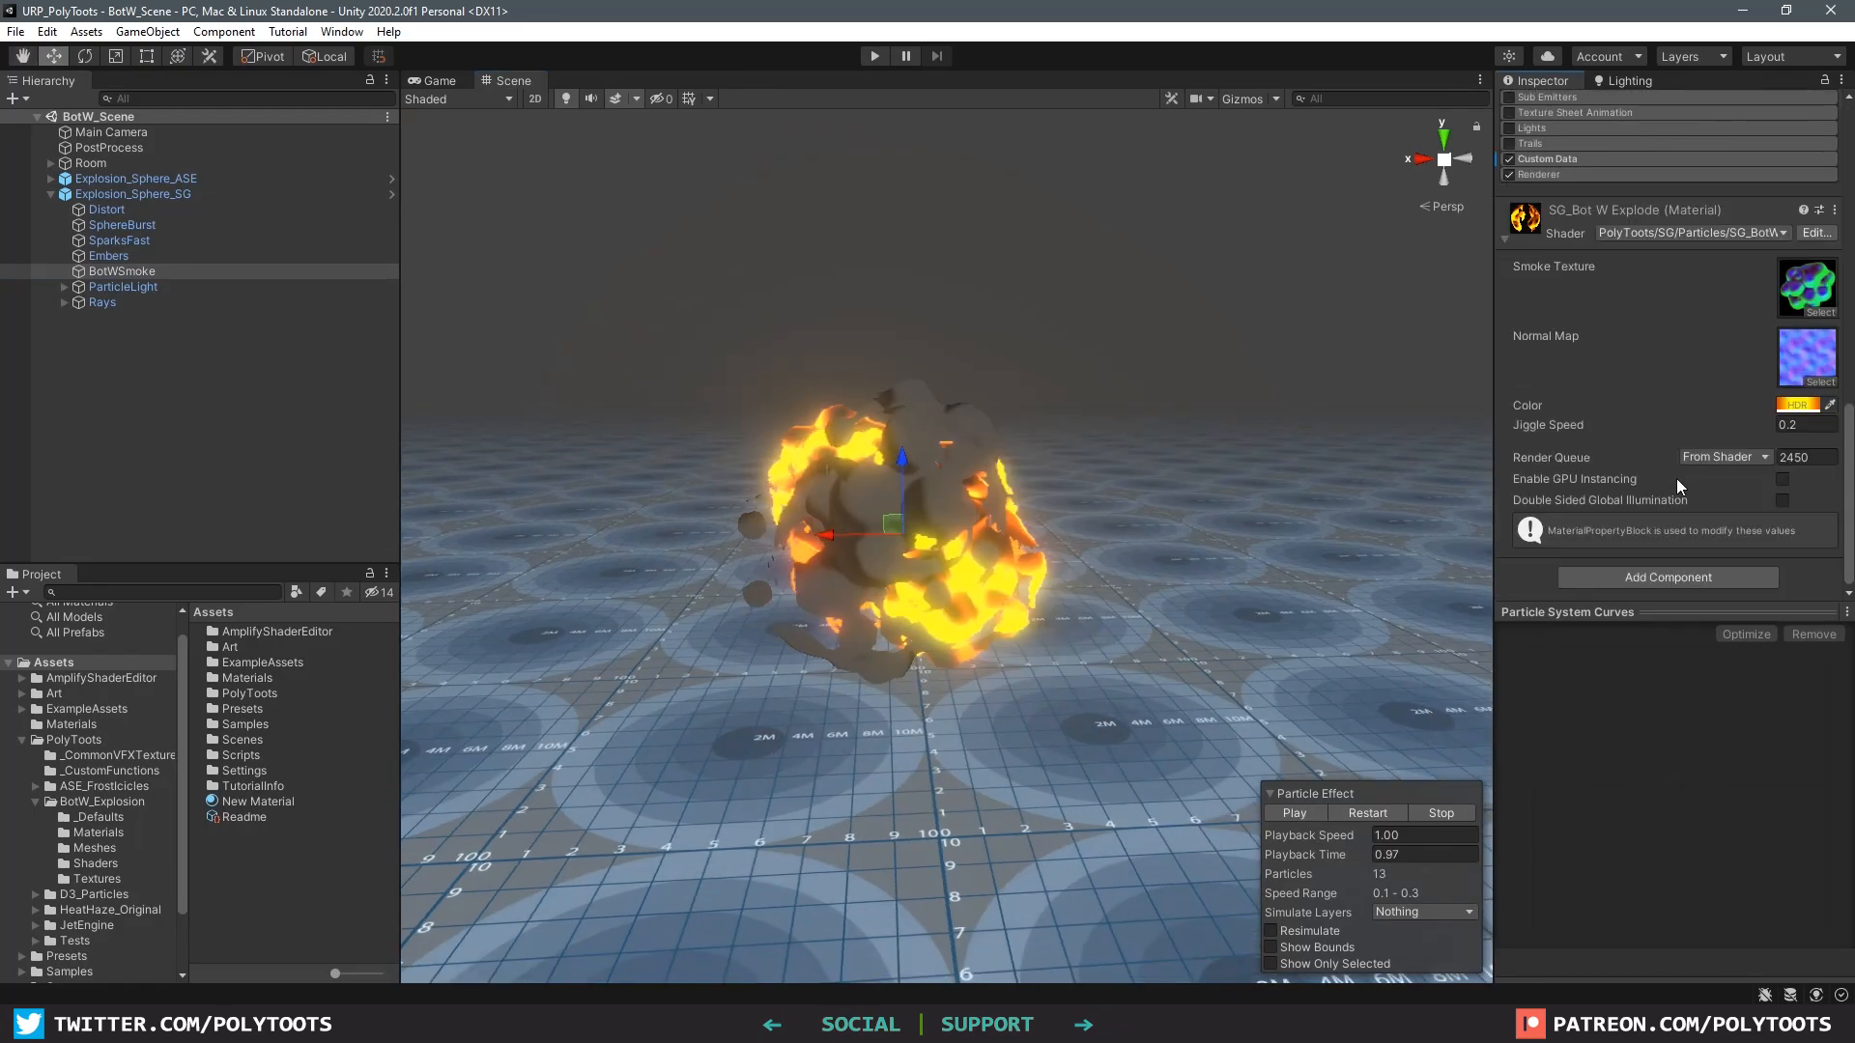
pyautogui.click(1832, 432)
pyautogui.click(1819, 425)
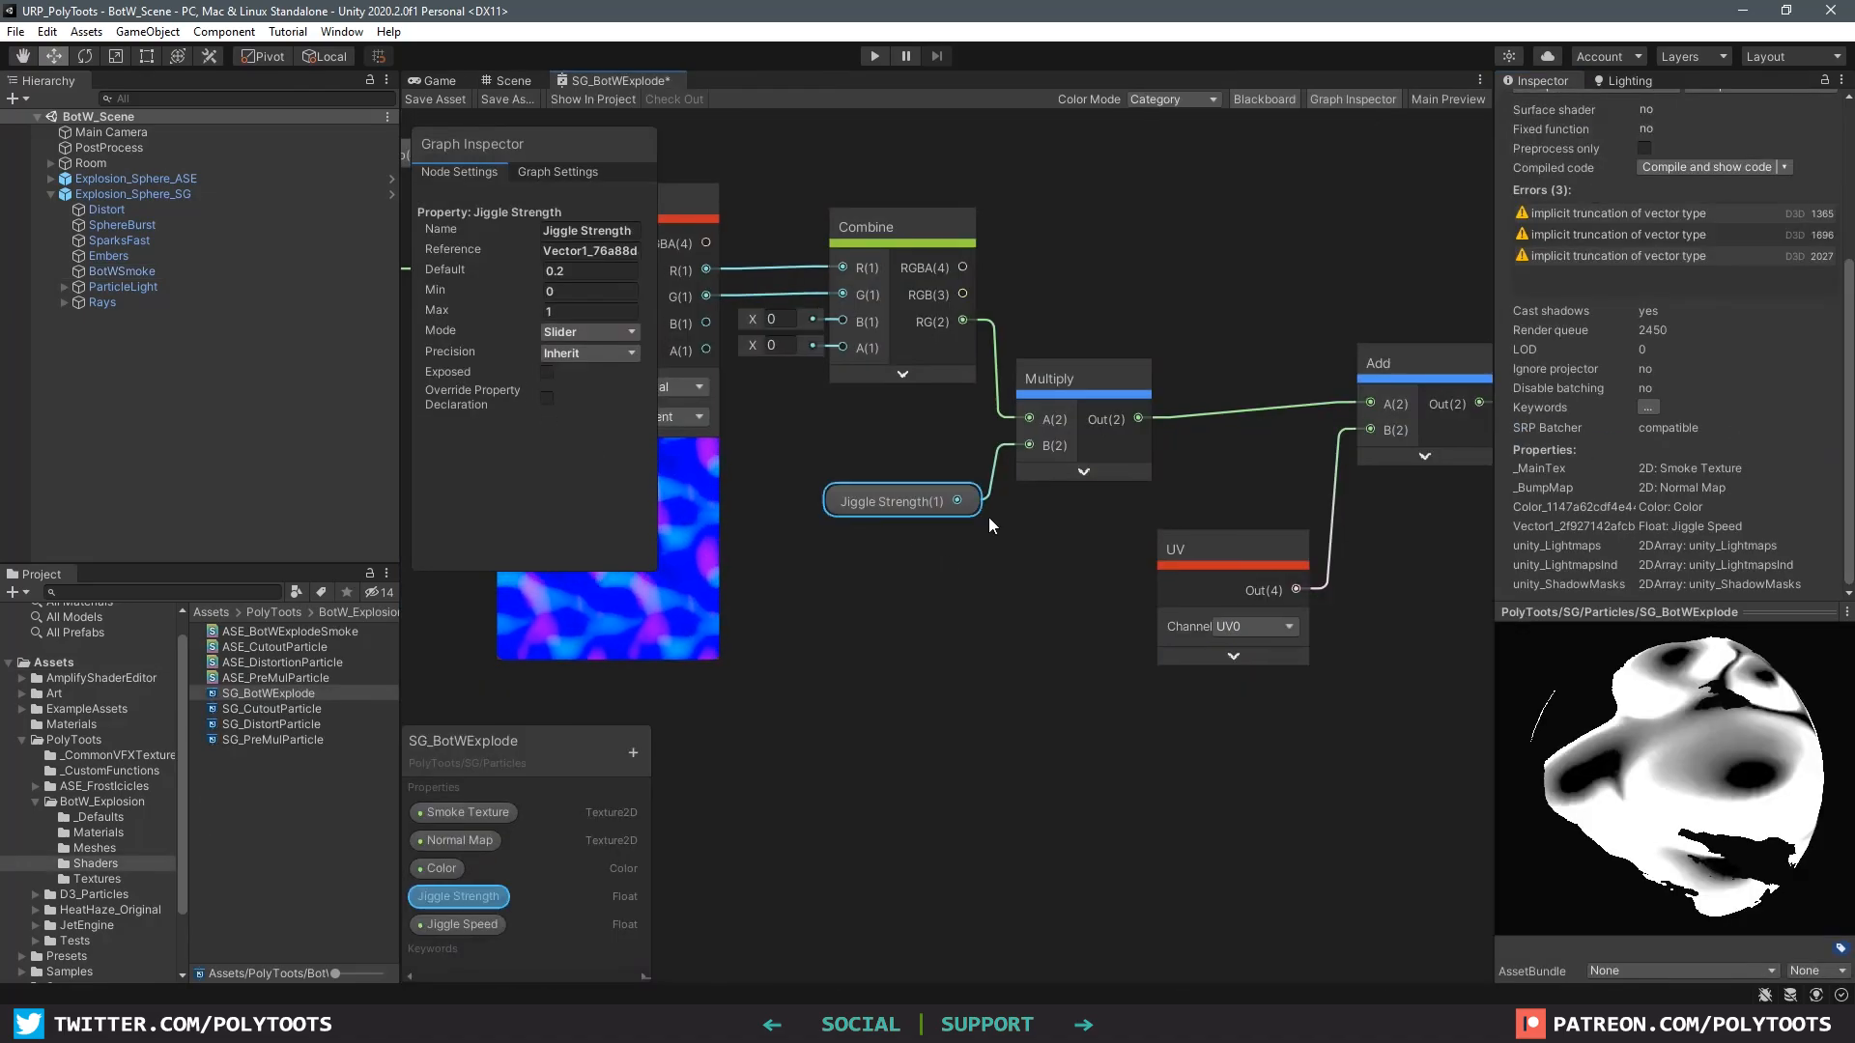
# Step: Expose the Jiggle Strength property in the SG_BotWExplode graph and save the shader
pyautogui.moveTo(989, 517); pyautogui.dragTo(1400, 530, button='middle')
pyautogui.scroll(-3, 1048, 489)
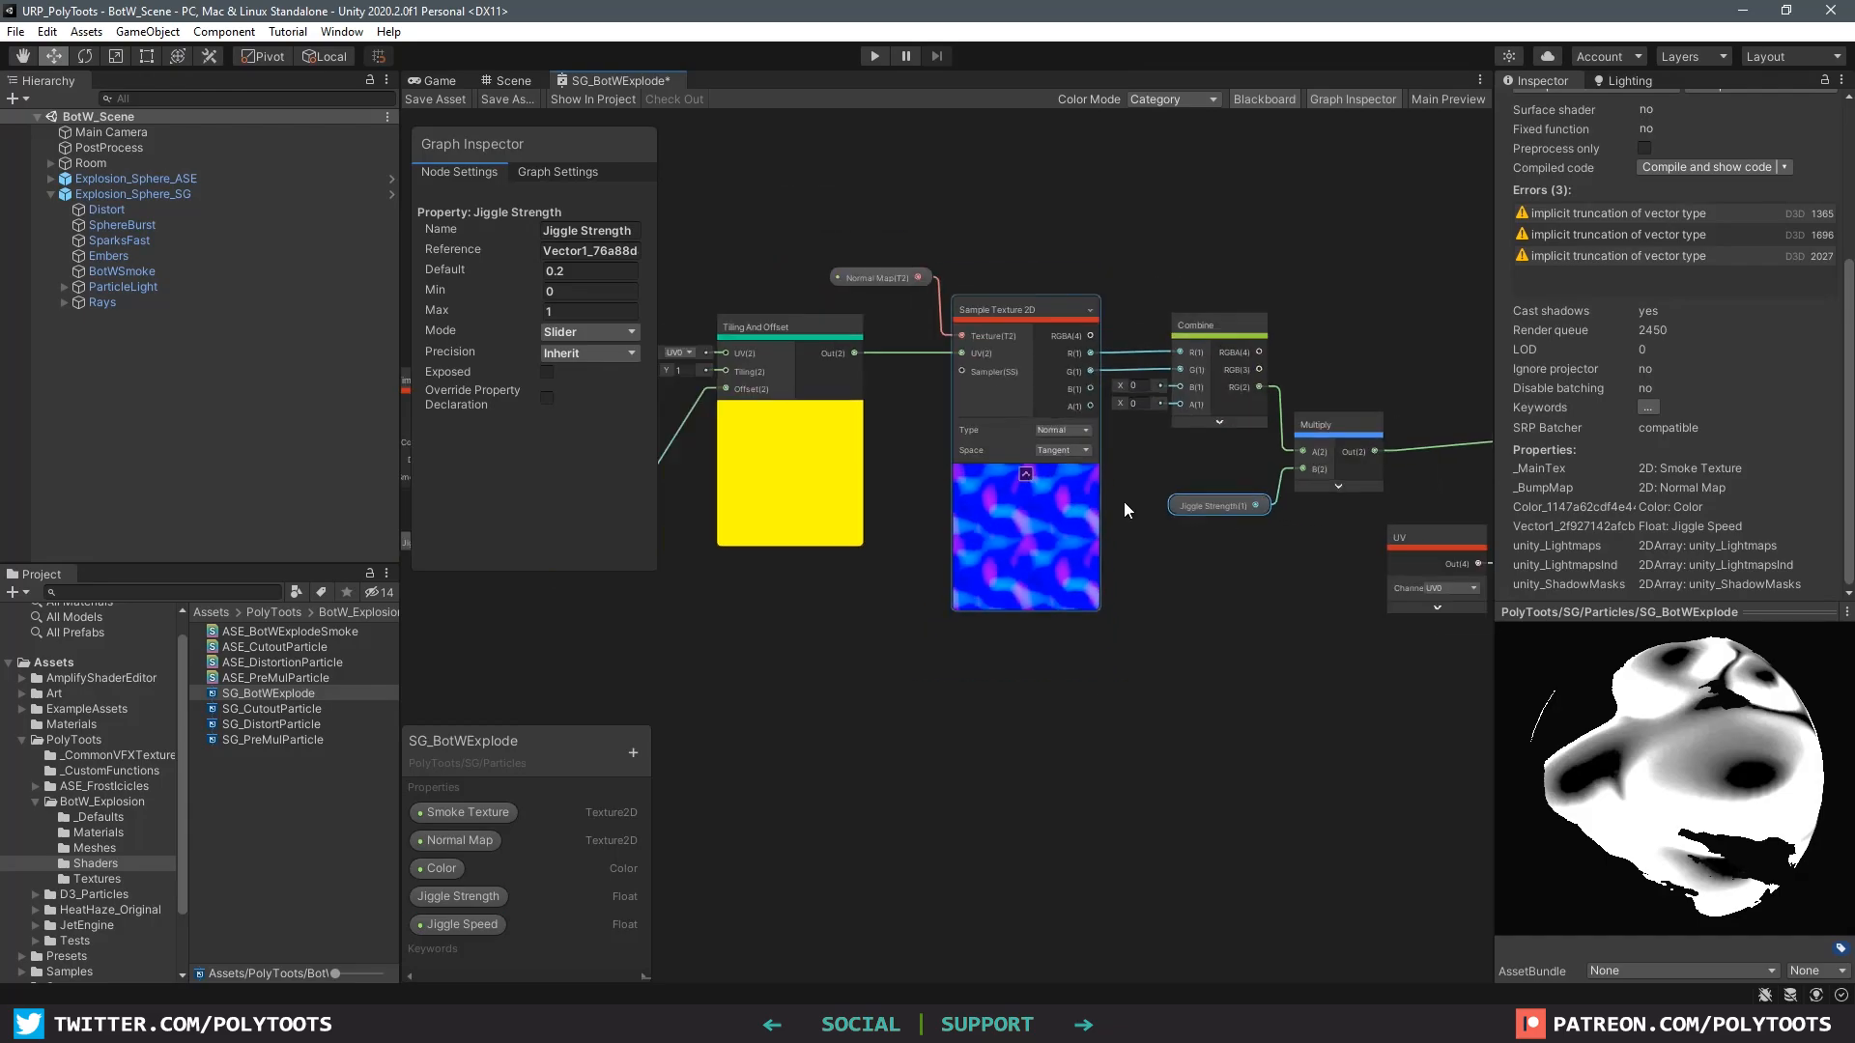
pyautogui.scroll(-1, 1120, 501)
pyautogui.moveTo(1035, 533); pyautogui.dragTo(947, 464, button='middle')
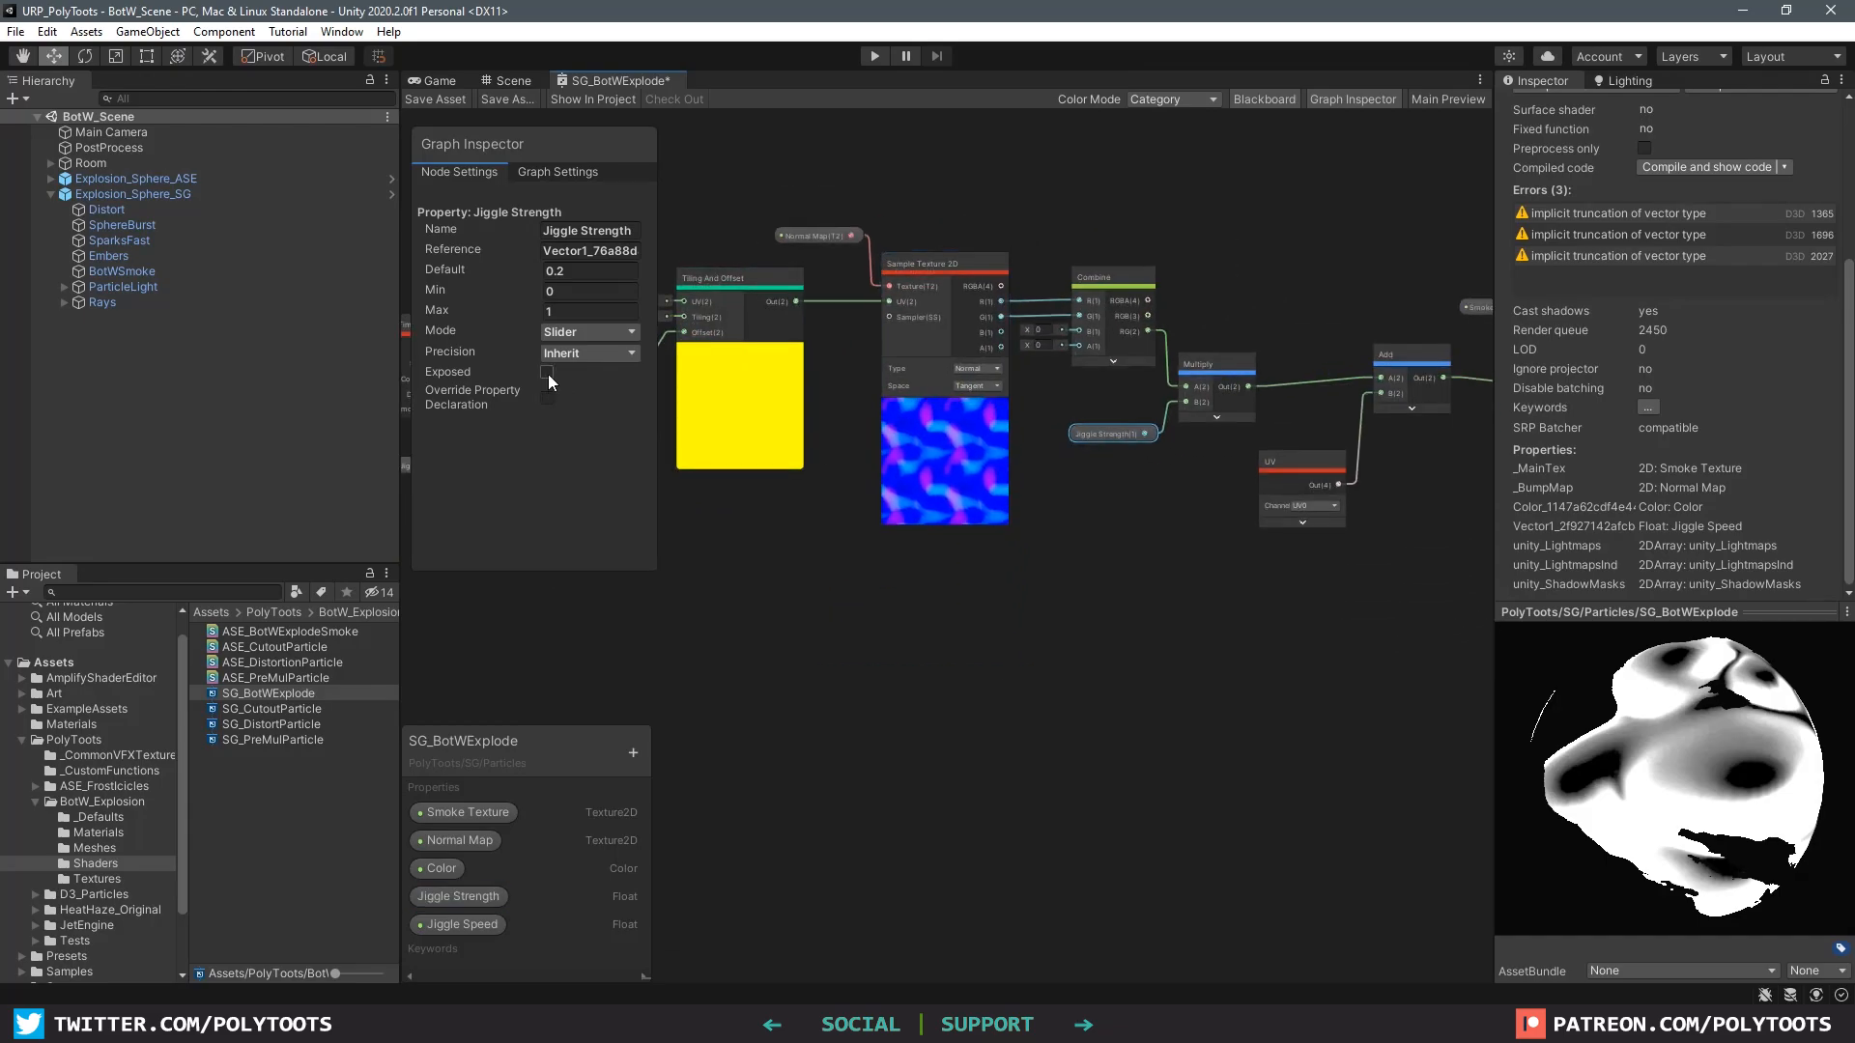
pyautogui.click(547, 372)
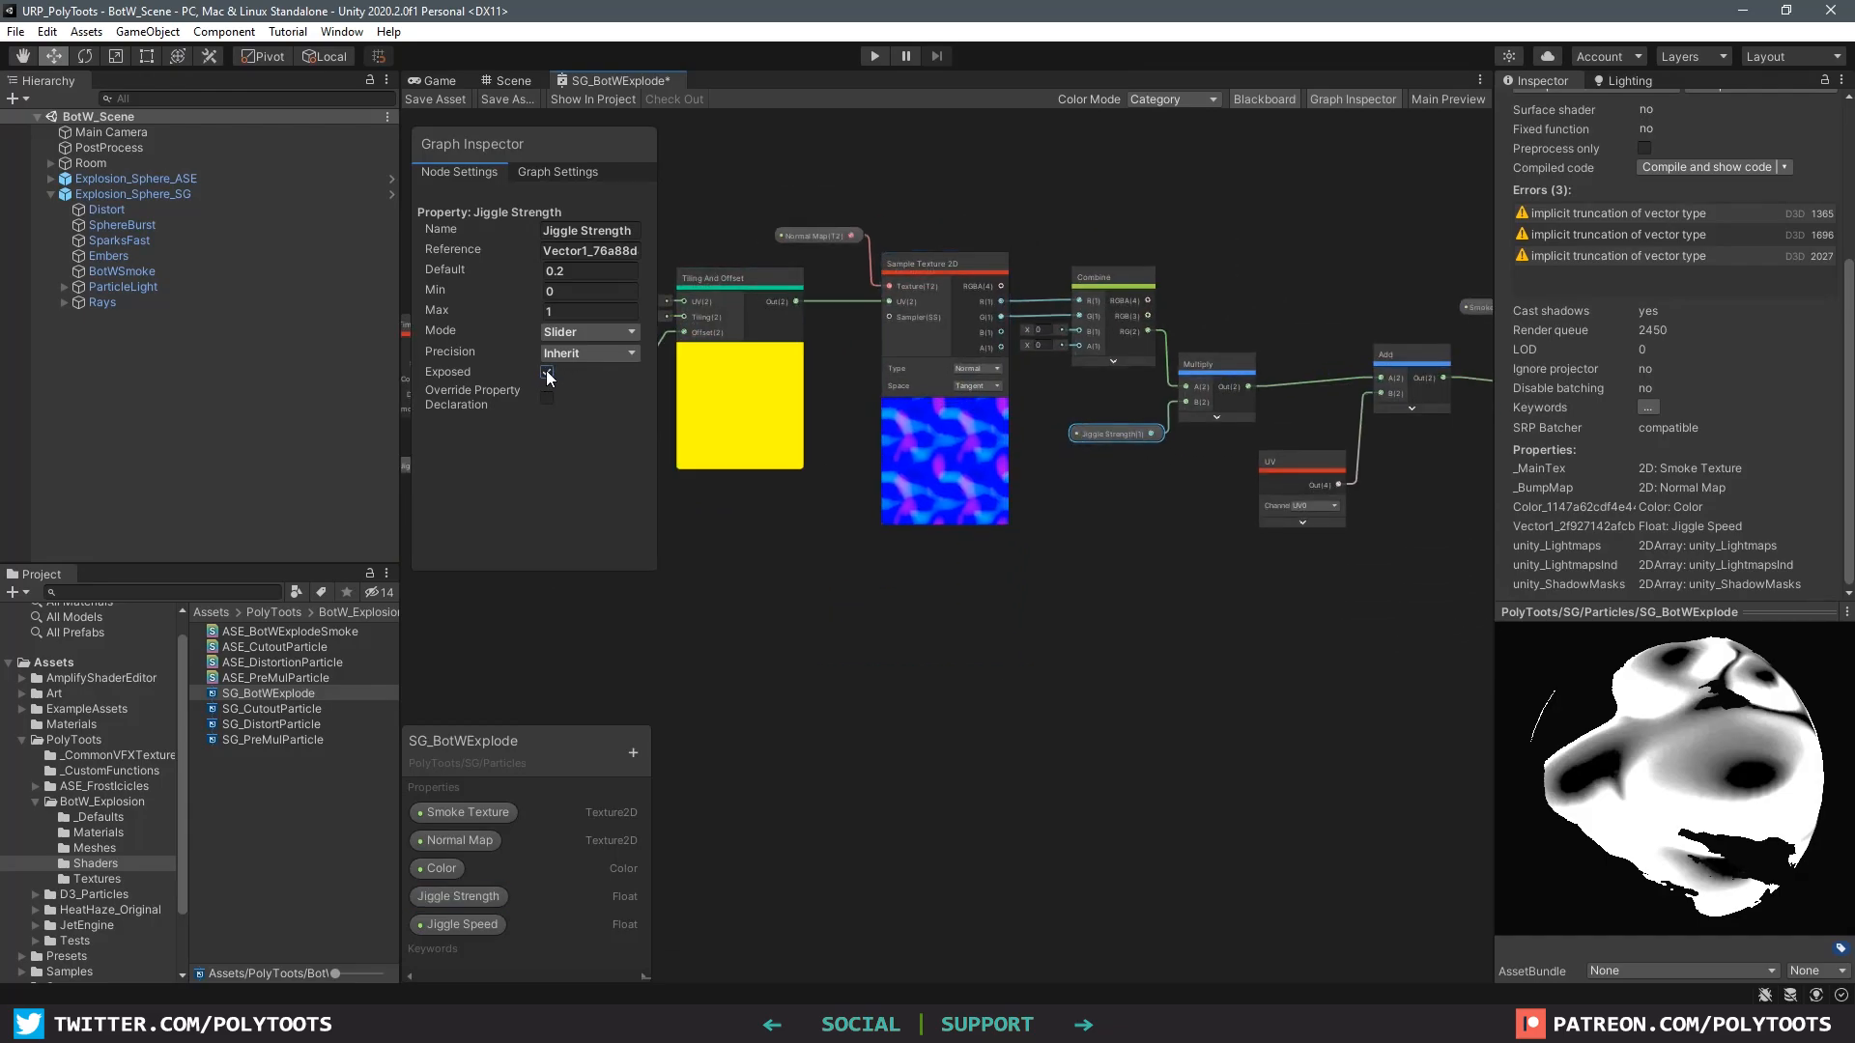
pyautogui.moveTo(820, 494); pyautogui.dragTo(1194, 532, button='middle')
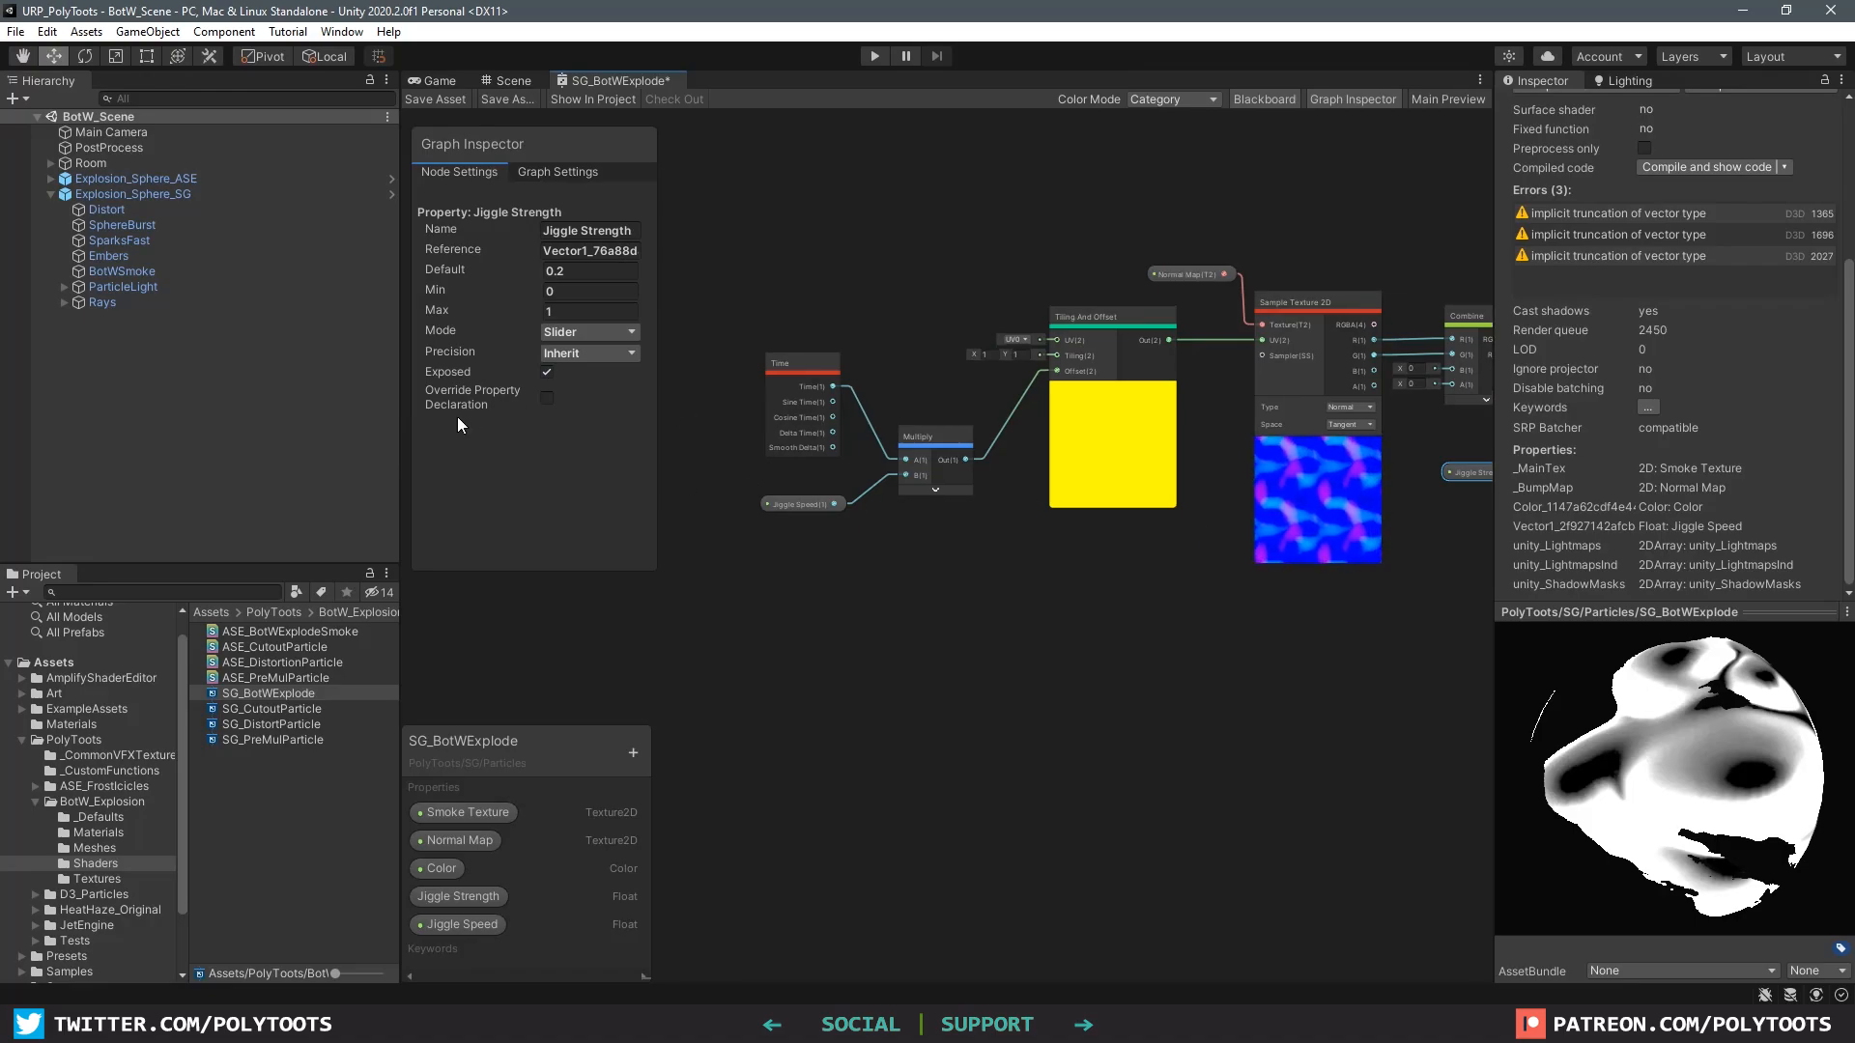
pyautogui.click(802, 505)
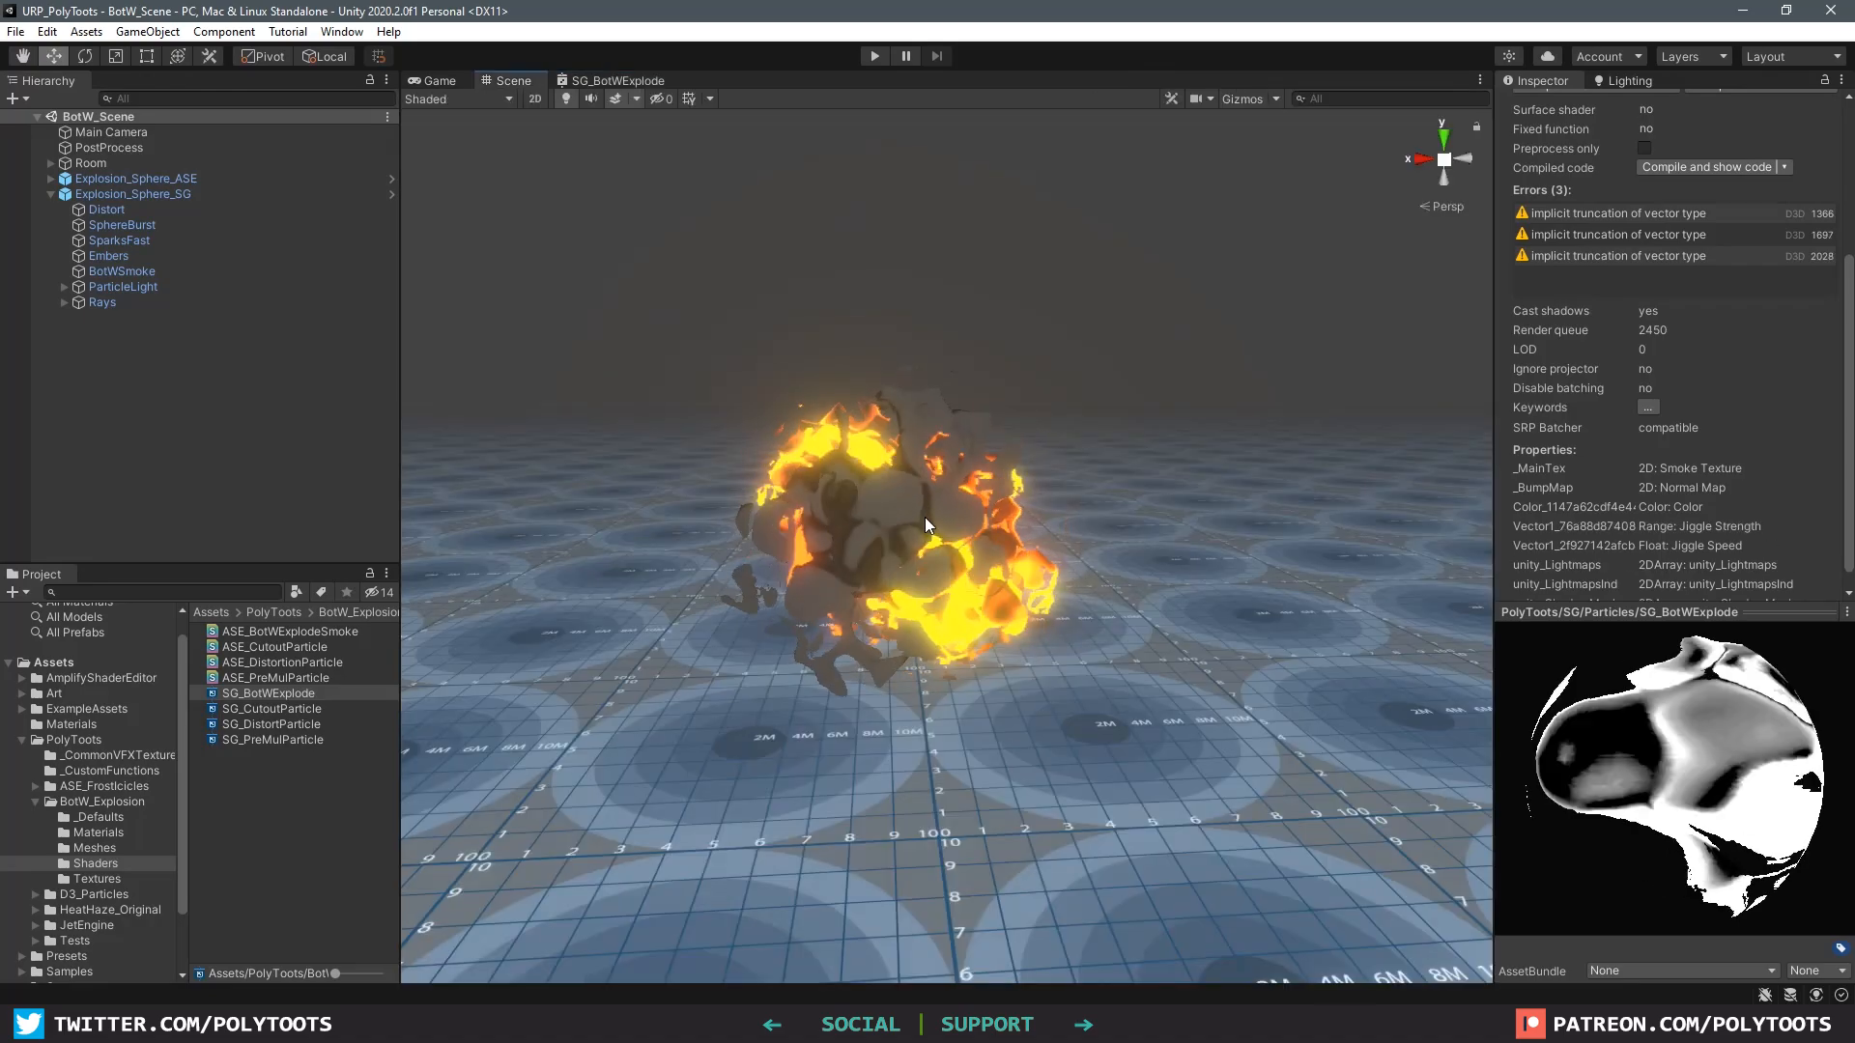
# Step: Examine the distorted explosion in the scene, and bring up the Jiggle Strength and Jiggle Speed settings of BotWSmoke's material
pyautogui.click(924, 518)
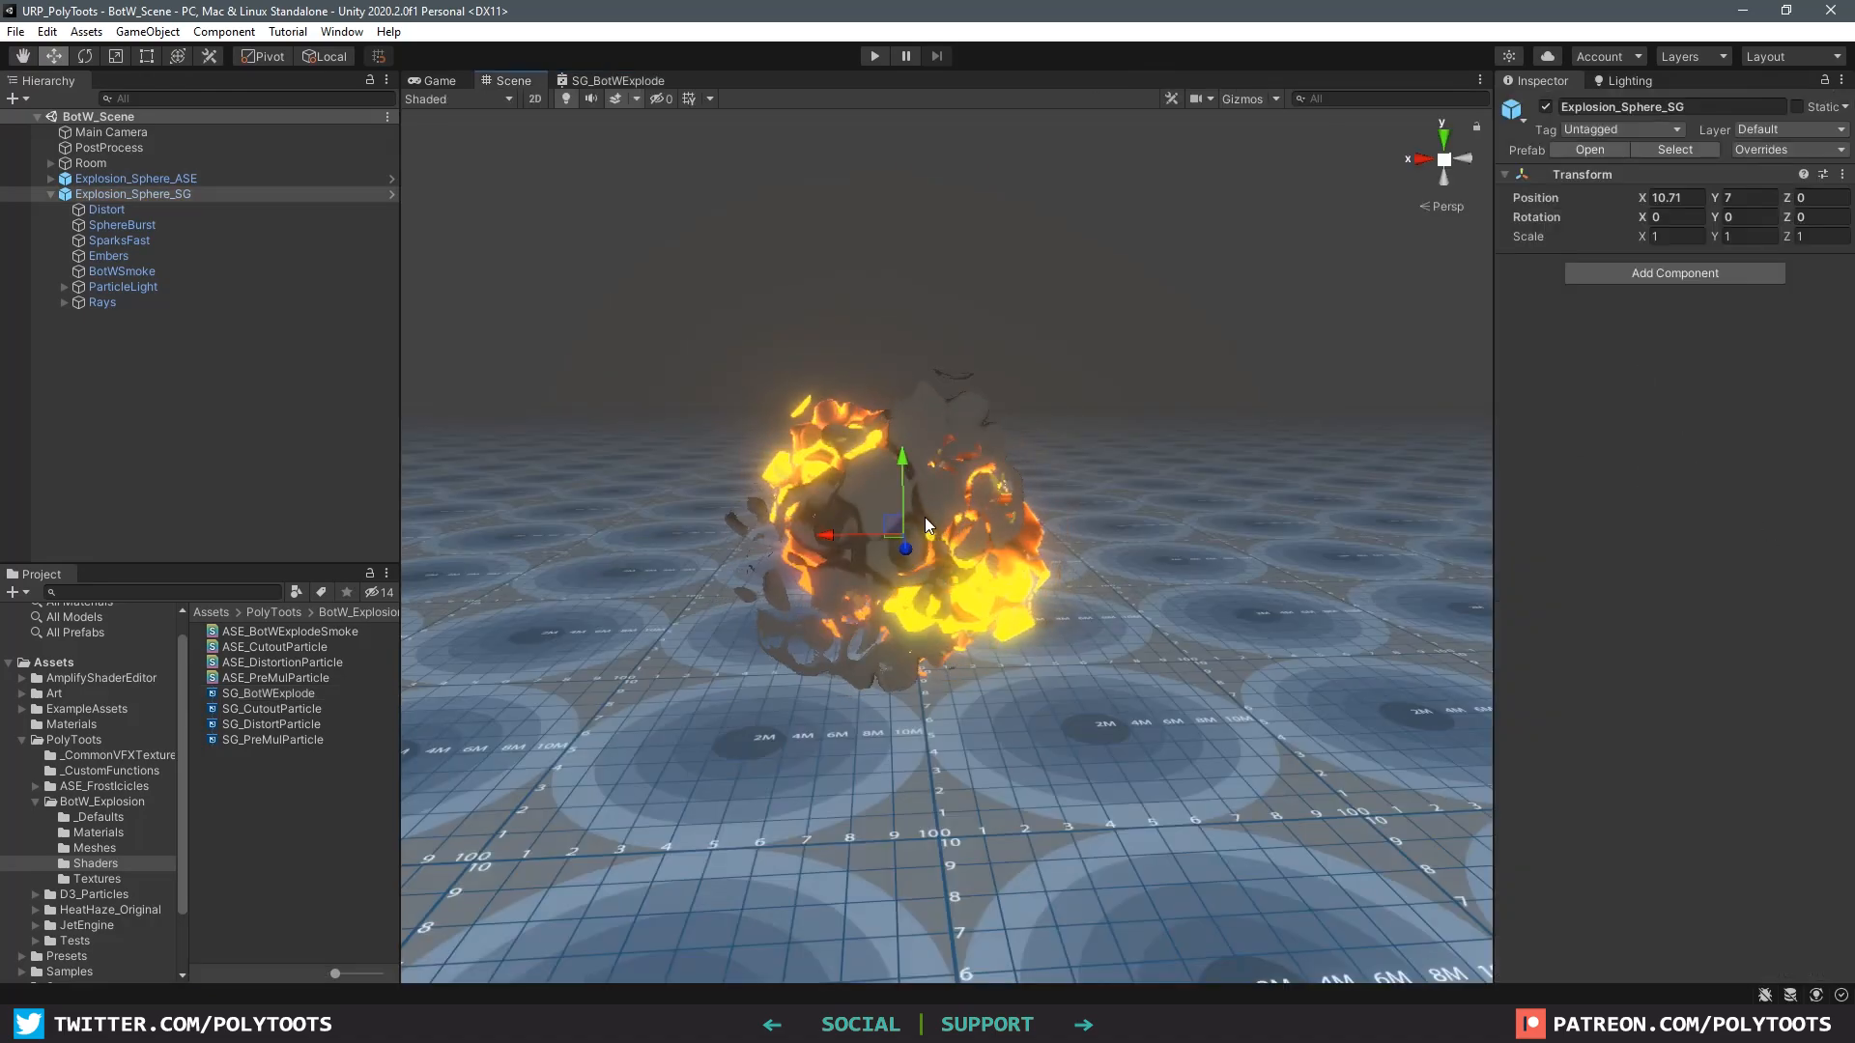
pyautogui.keyDown('alt'); pyautogui.moveTo(1070, 607); pyautogui.dragTo(884, 610); pyautogui.keyUp('alt')
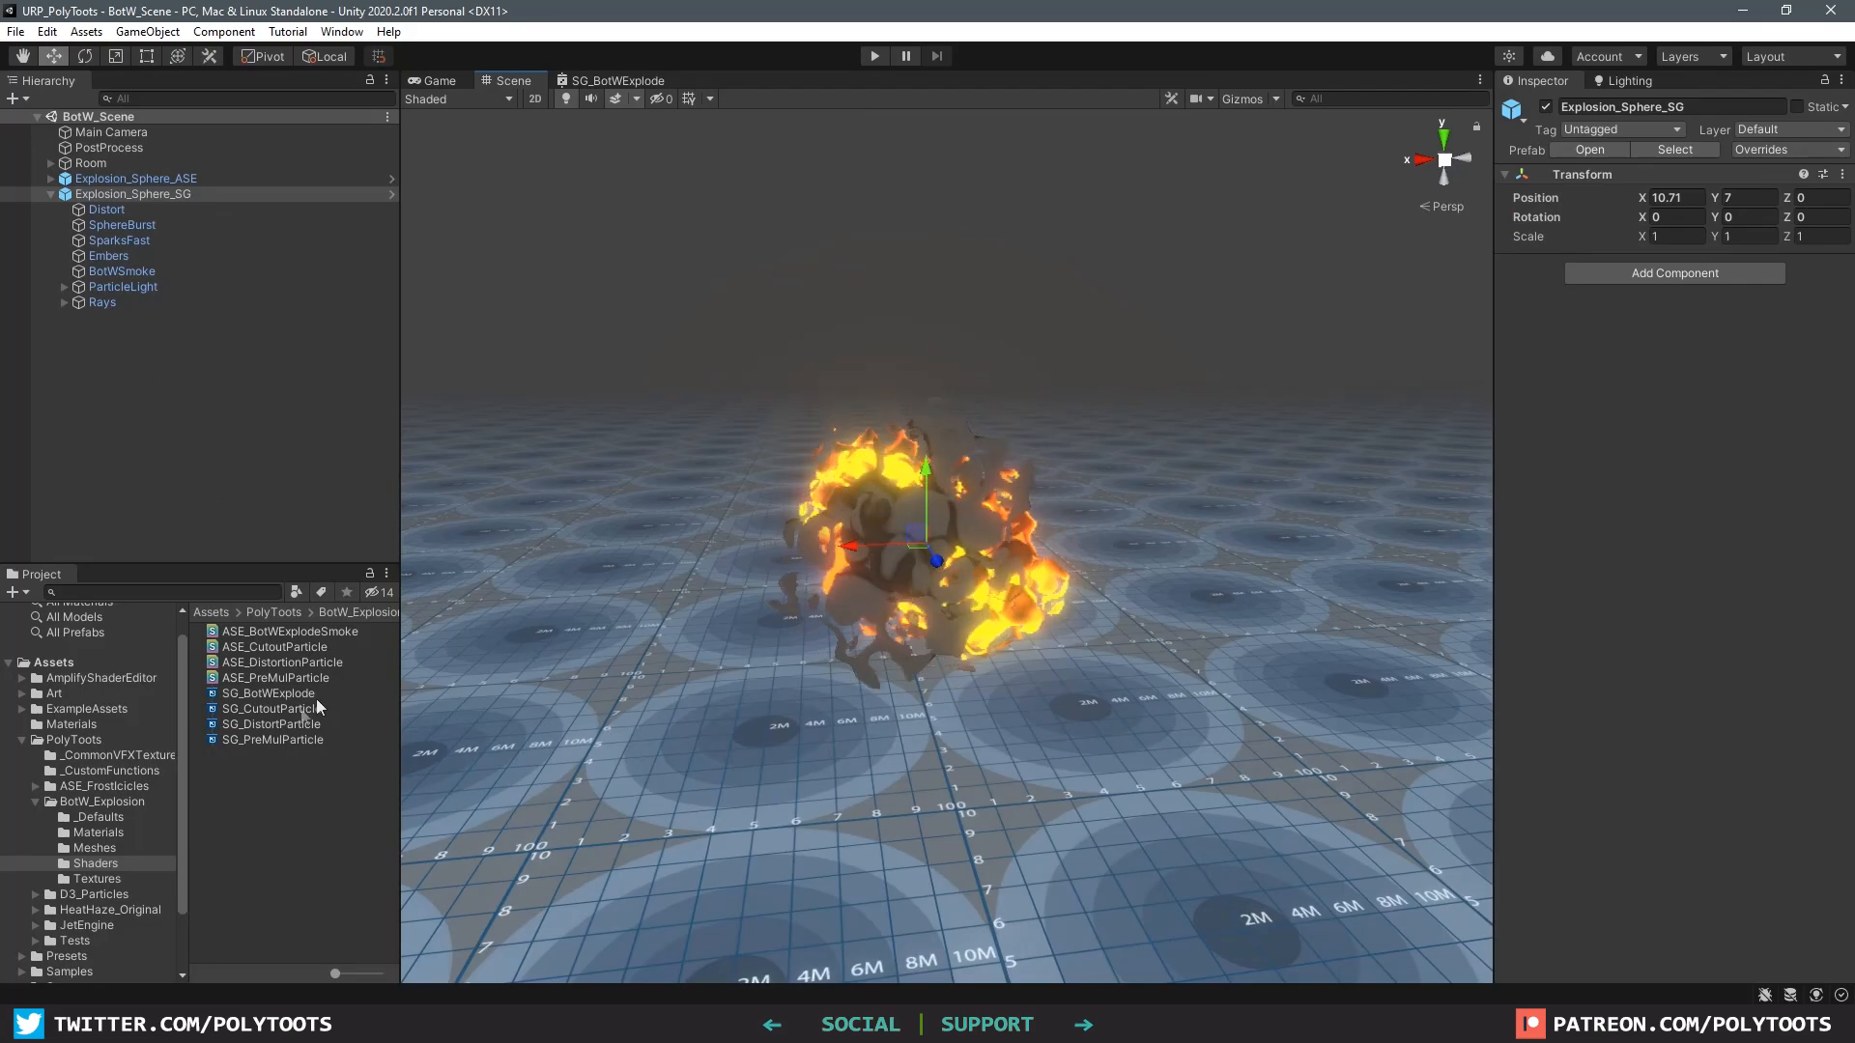
pyautogui.scroll(1, 918, 599)
pyautogui.scroll(1, 916, 585)
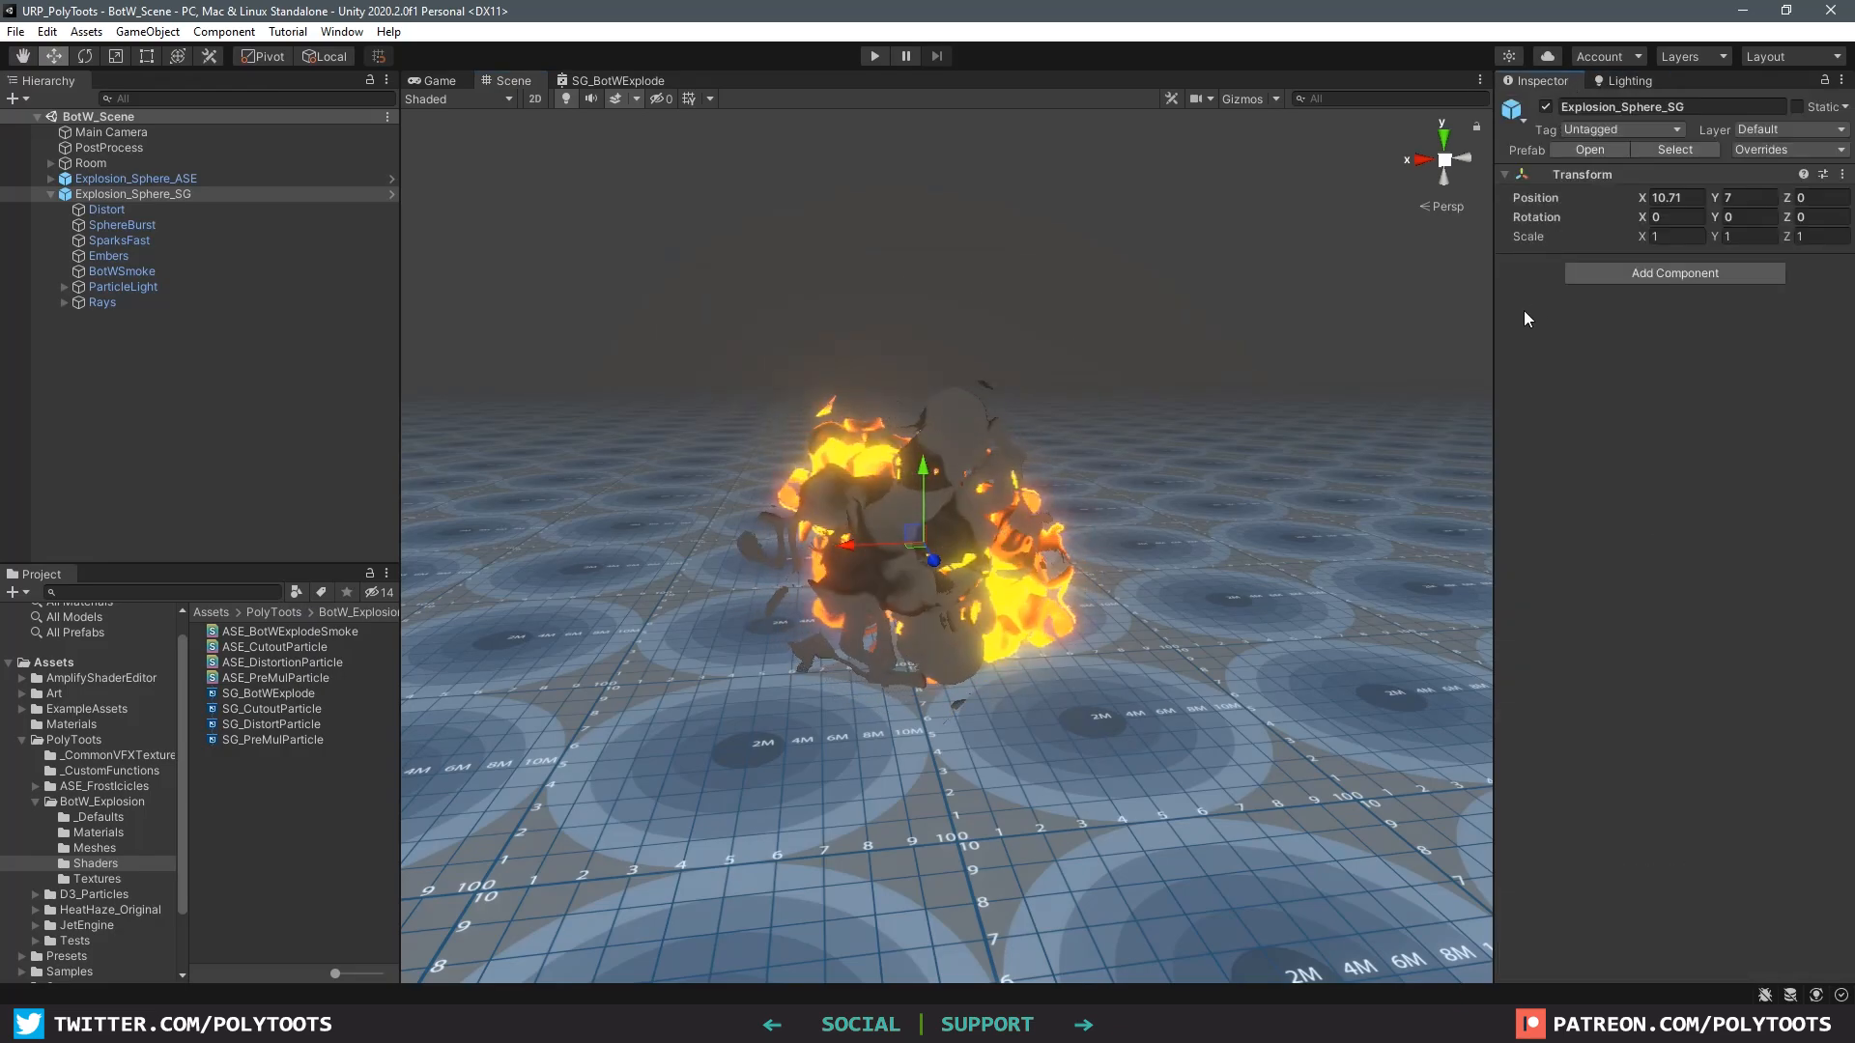
pyautogui.click(126, 257)
pyautogui.click(133, 274)
pyautogui.scroll(-10, 1604, 439)
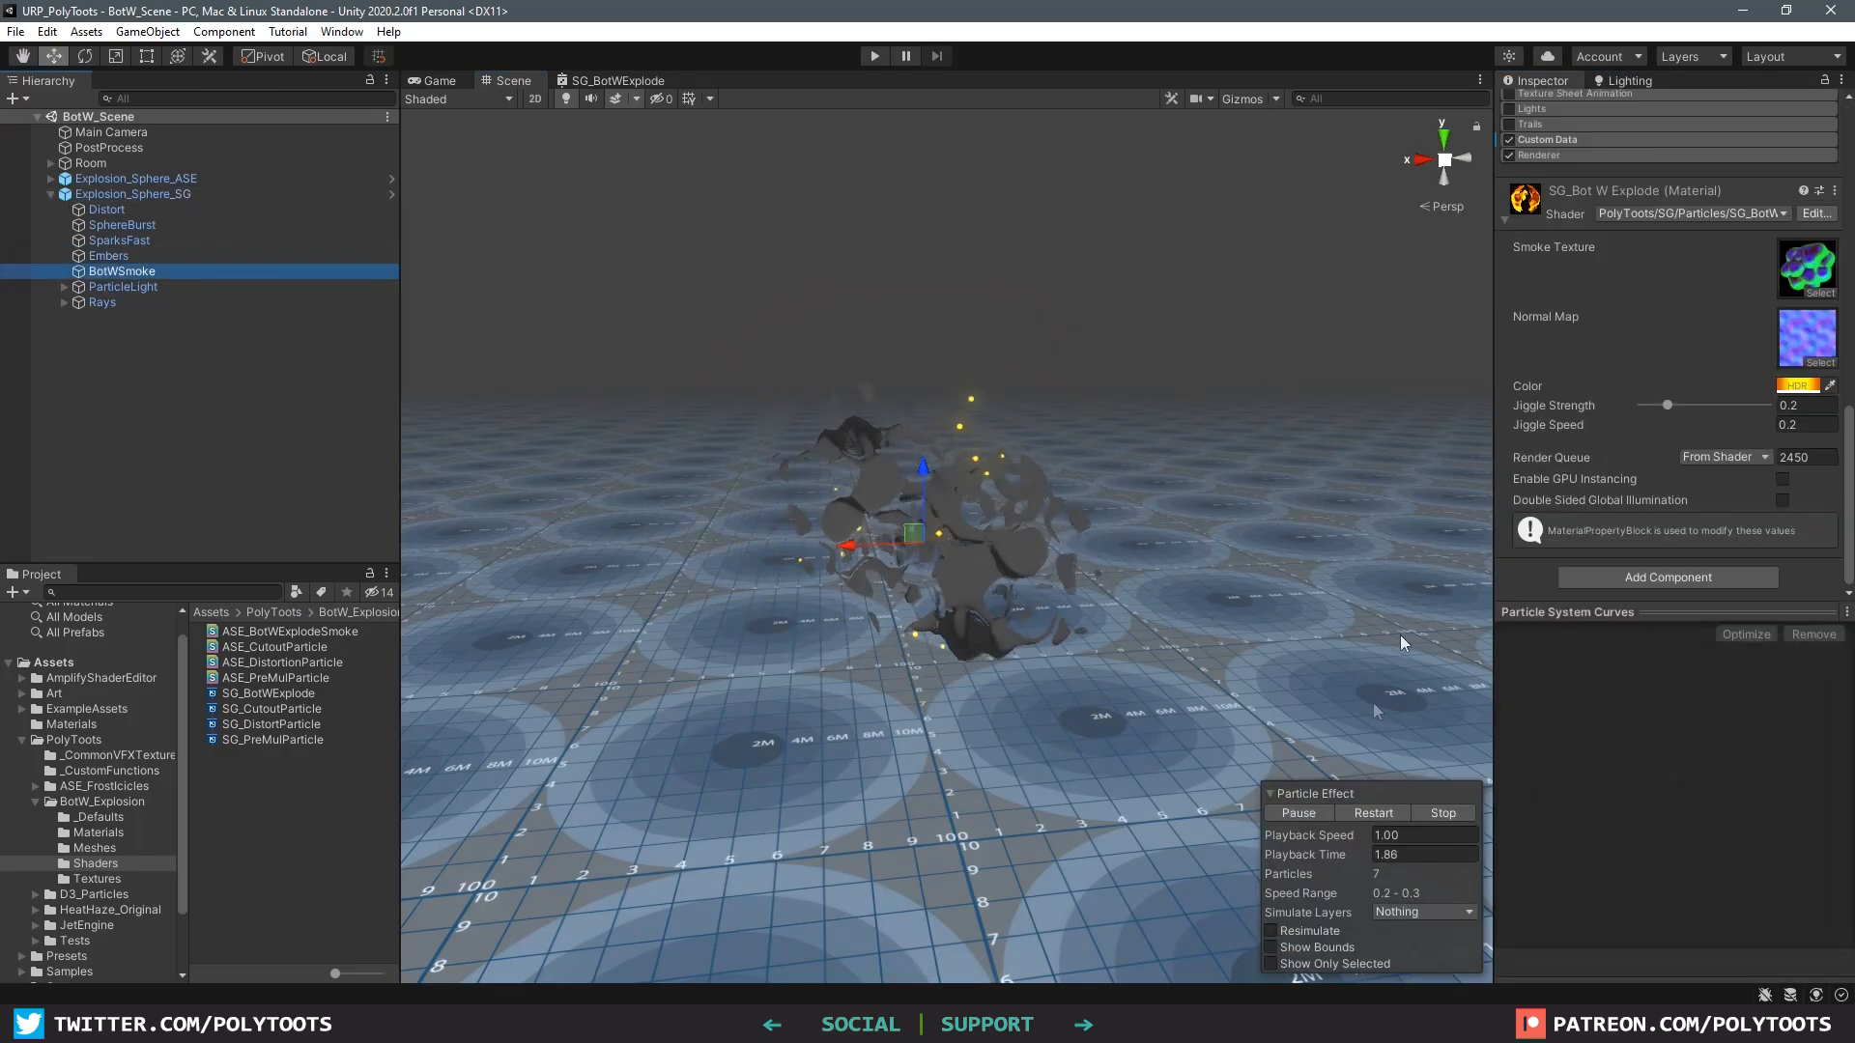
# Step: Replay and pause the explosion, then set BotWSmoke's Jiggle Strength to about 0.091 and Jiggle Speed to 0.19
pyautogui.click(1464, 815)
pyautogui.click(1318, 815)
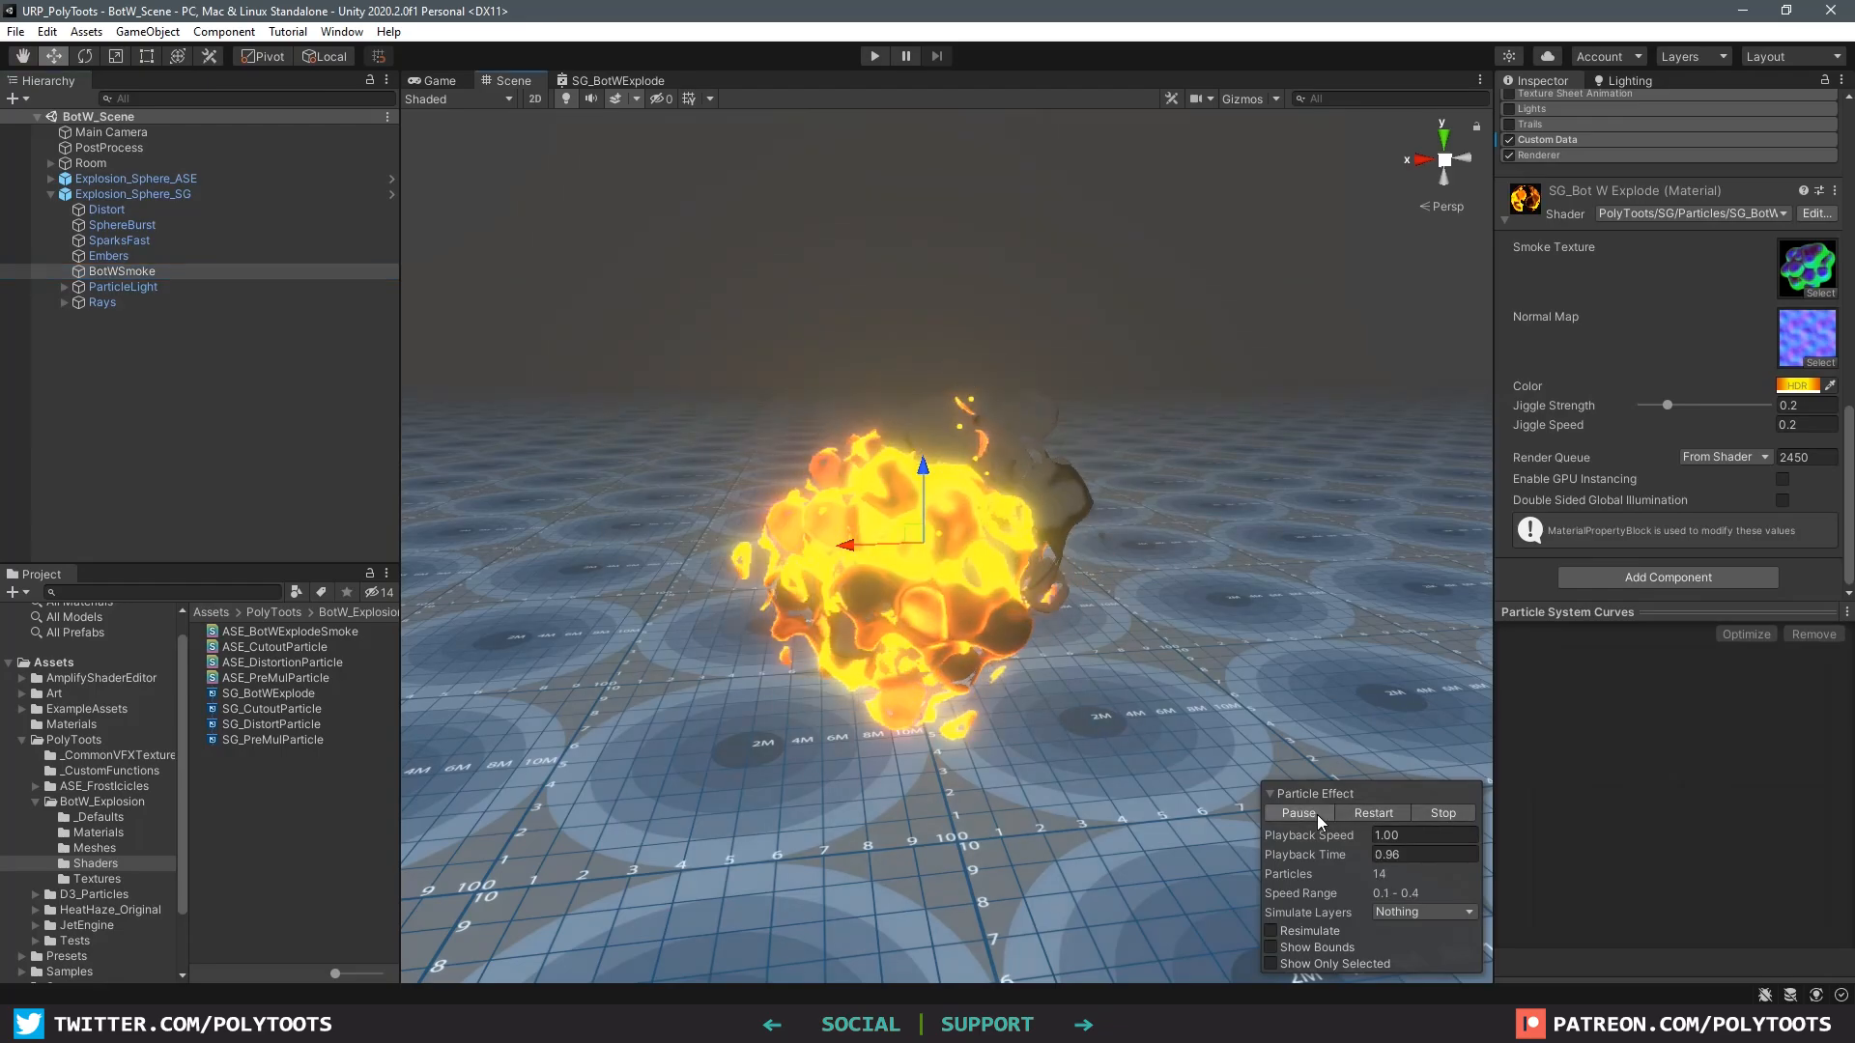
pyautogui.click(1422, 814)
pyautogui.click(1301, 815)
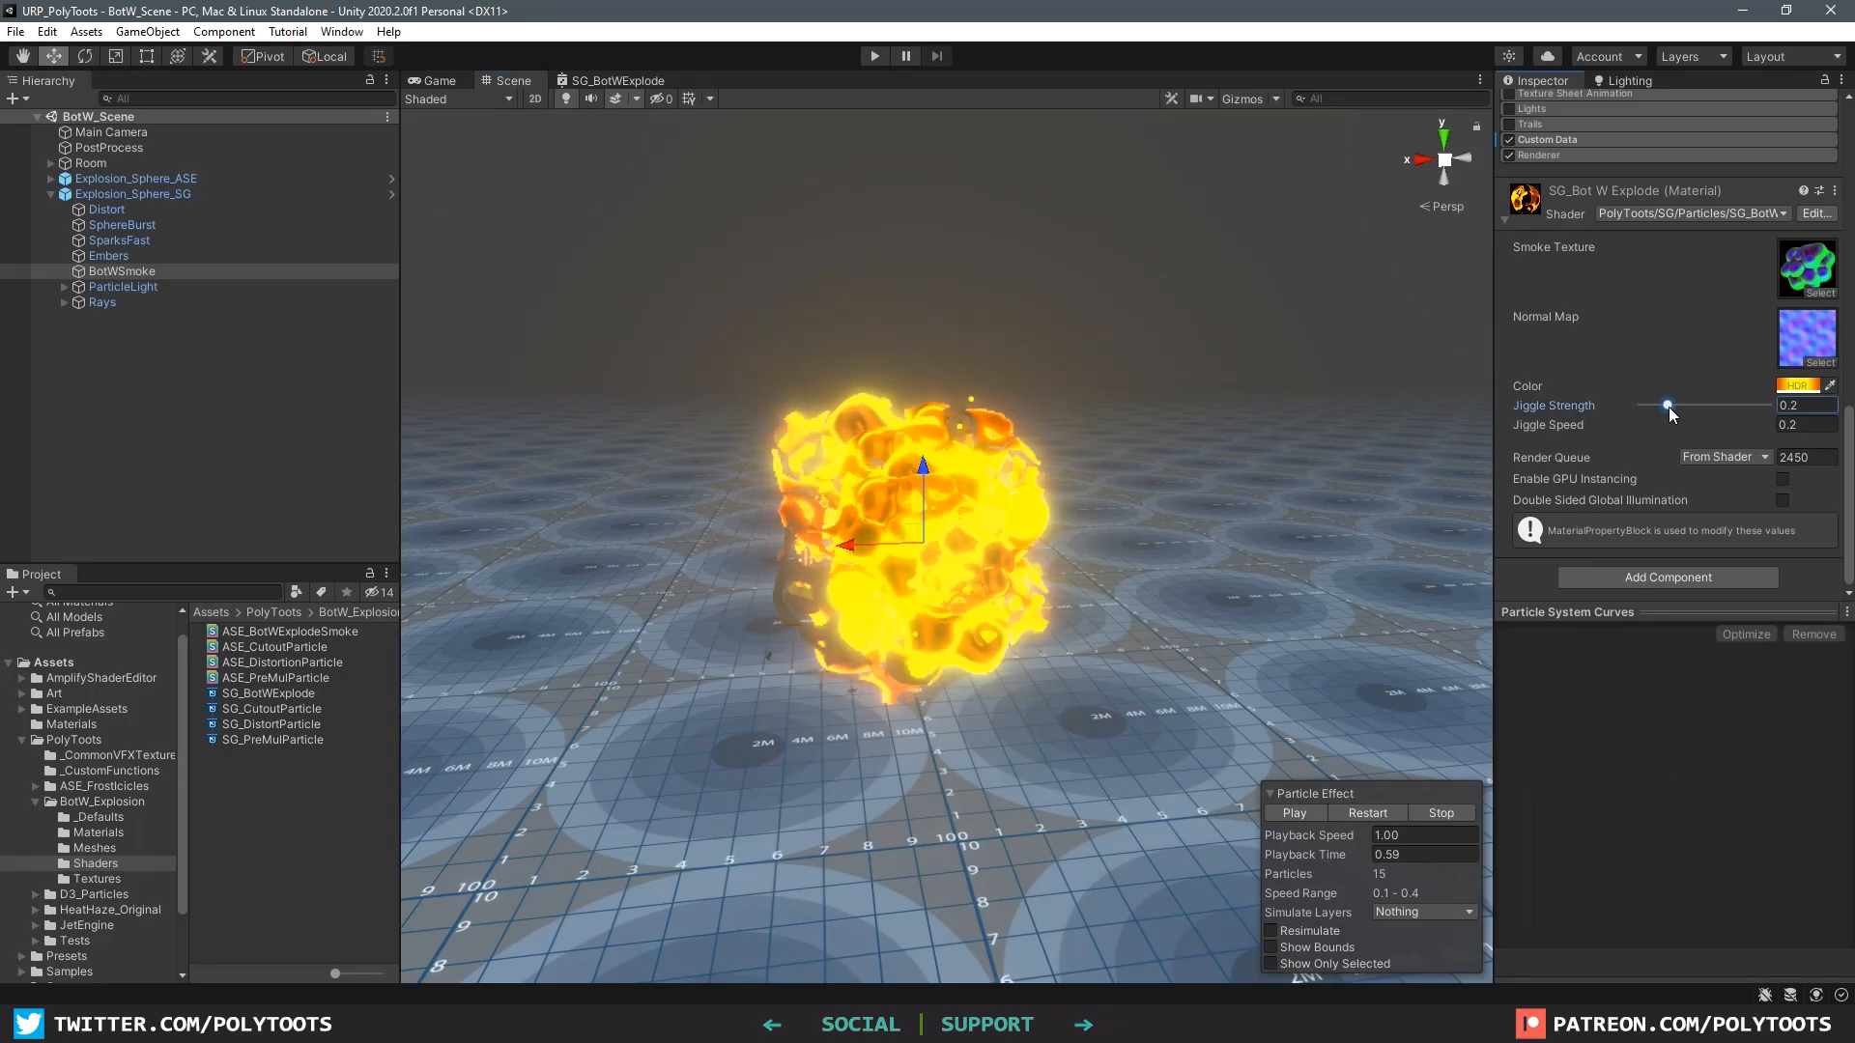
pyautogui.moveTo(1668, 407); pyautogui.dragTo(1656, 409)
pyautogui.keyDown('alt'); pyautogui.moveTo(1763, 426); pyautogui.dragTo(234, 450); pyautogui.keyUp('alt')
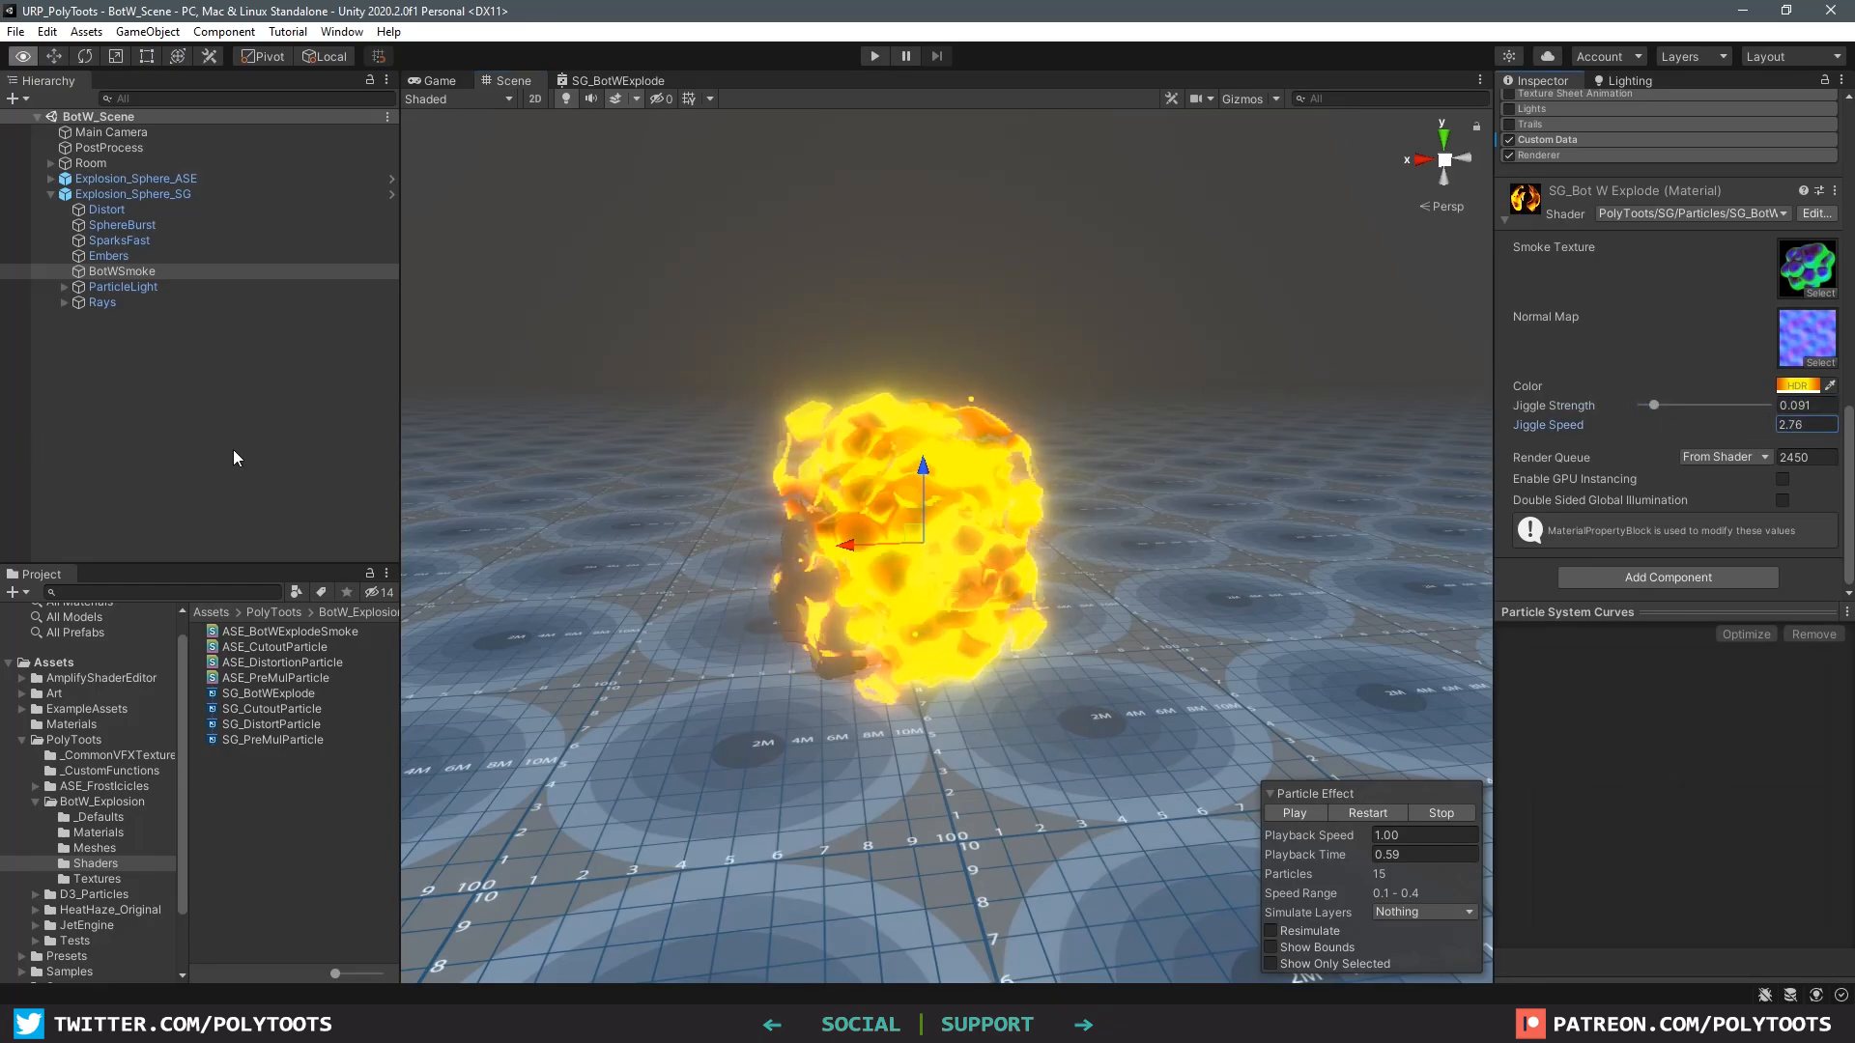
pyautogui.moveTo(112, 445); pyautogui.dragTo(1741, 439)
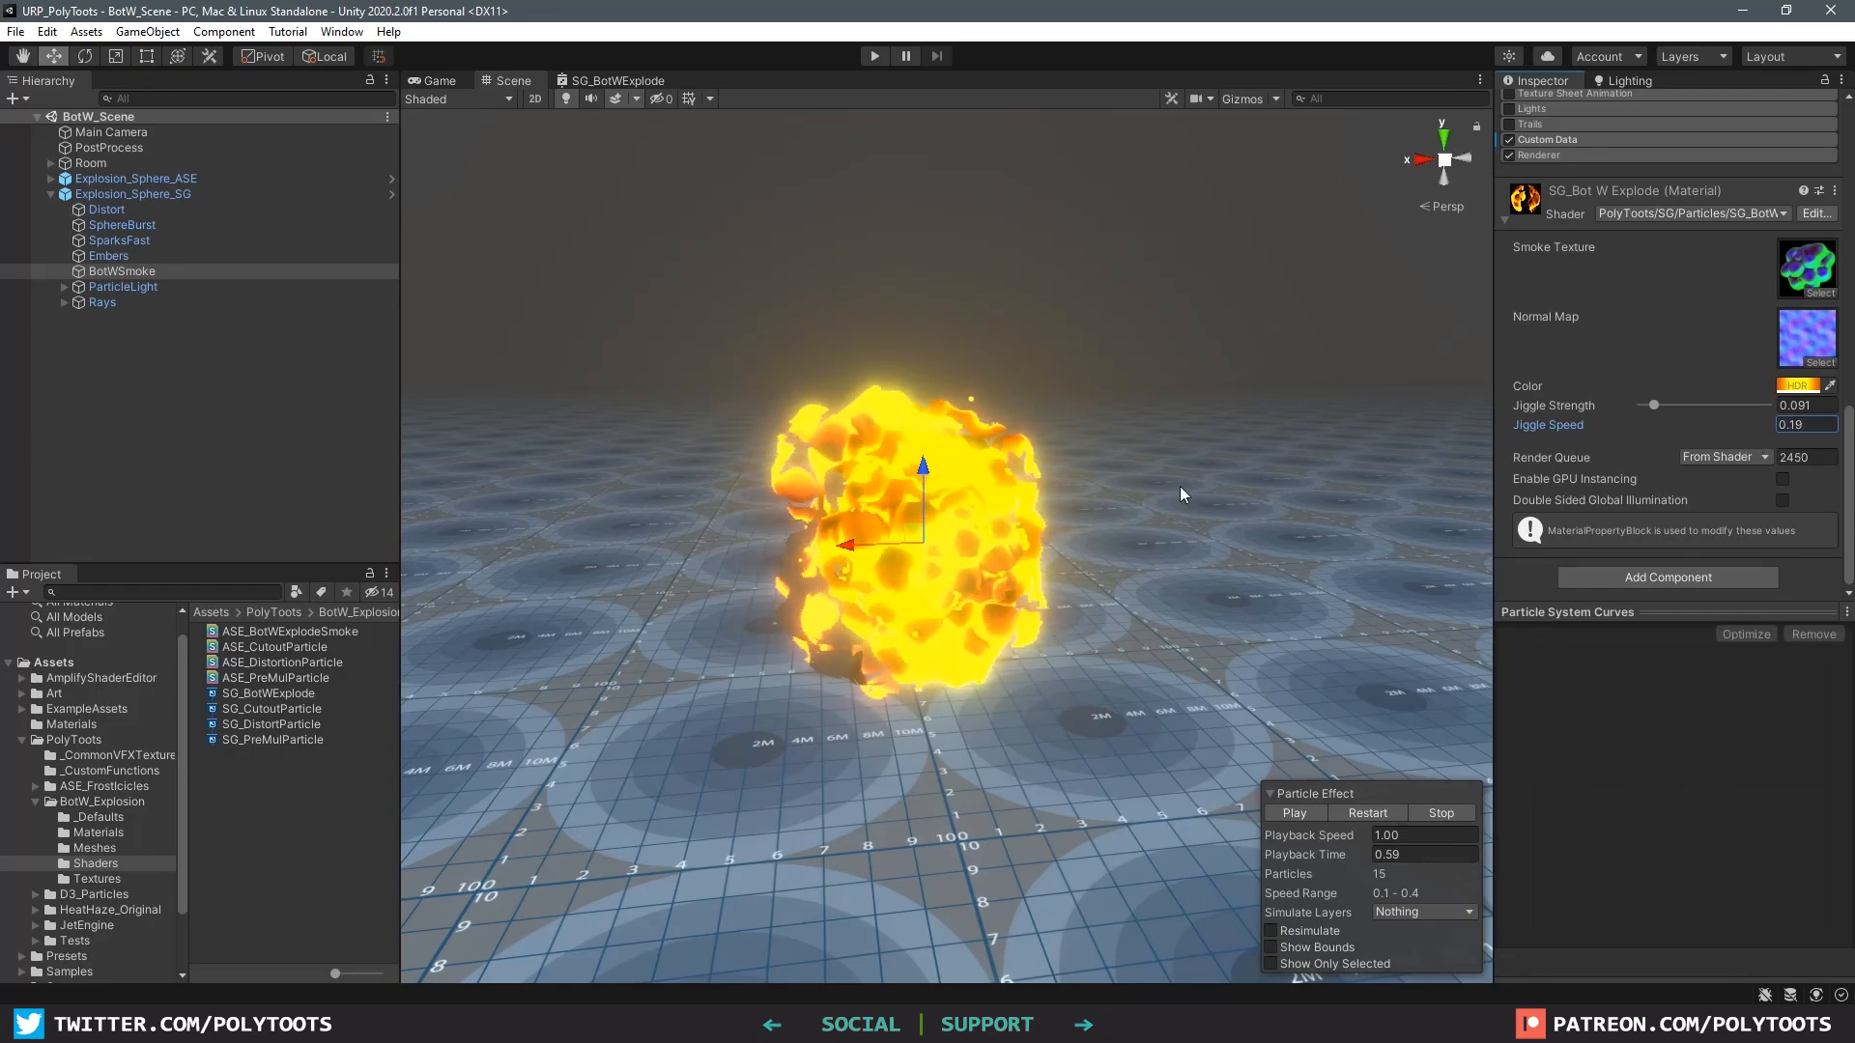
# Step: Select all child particle systems of Explosion_Sphere_SG and replay the full explosion to examine its motion
pyautogui.click(1444, 814)
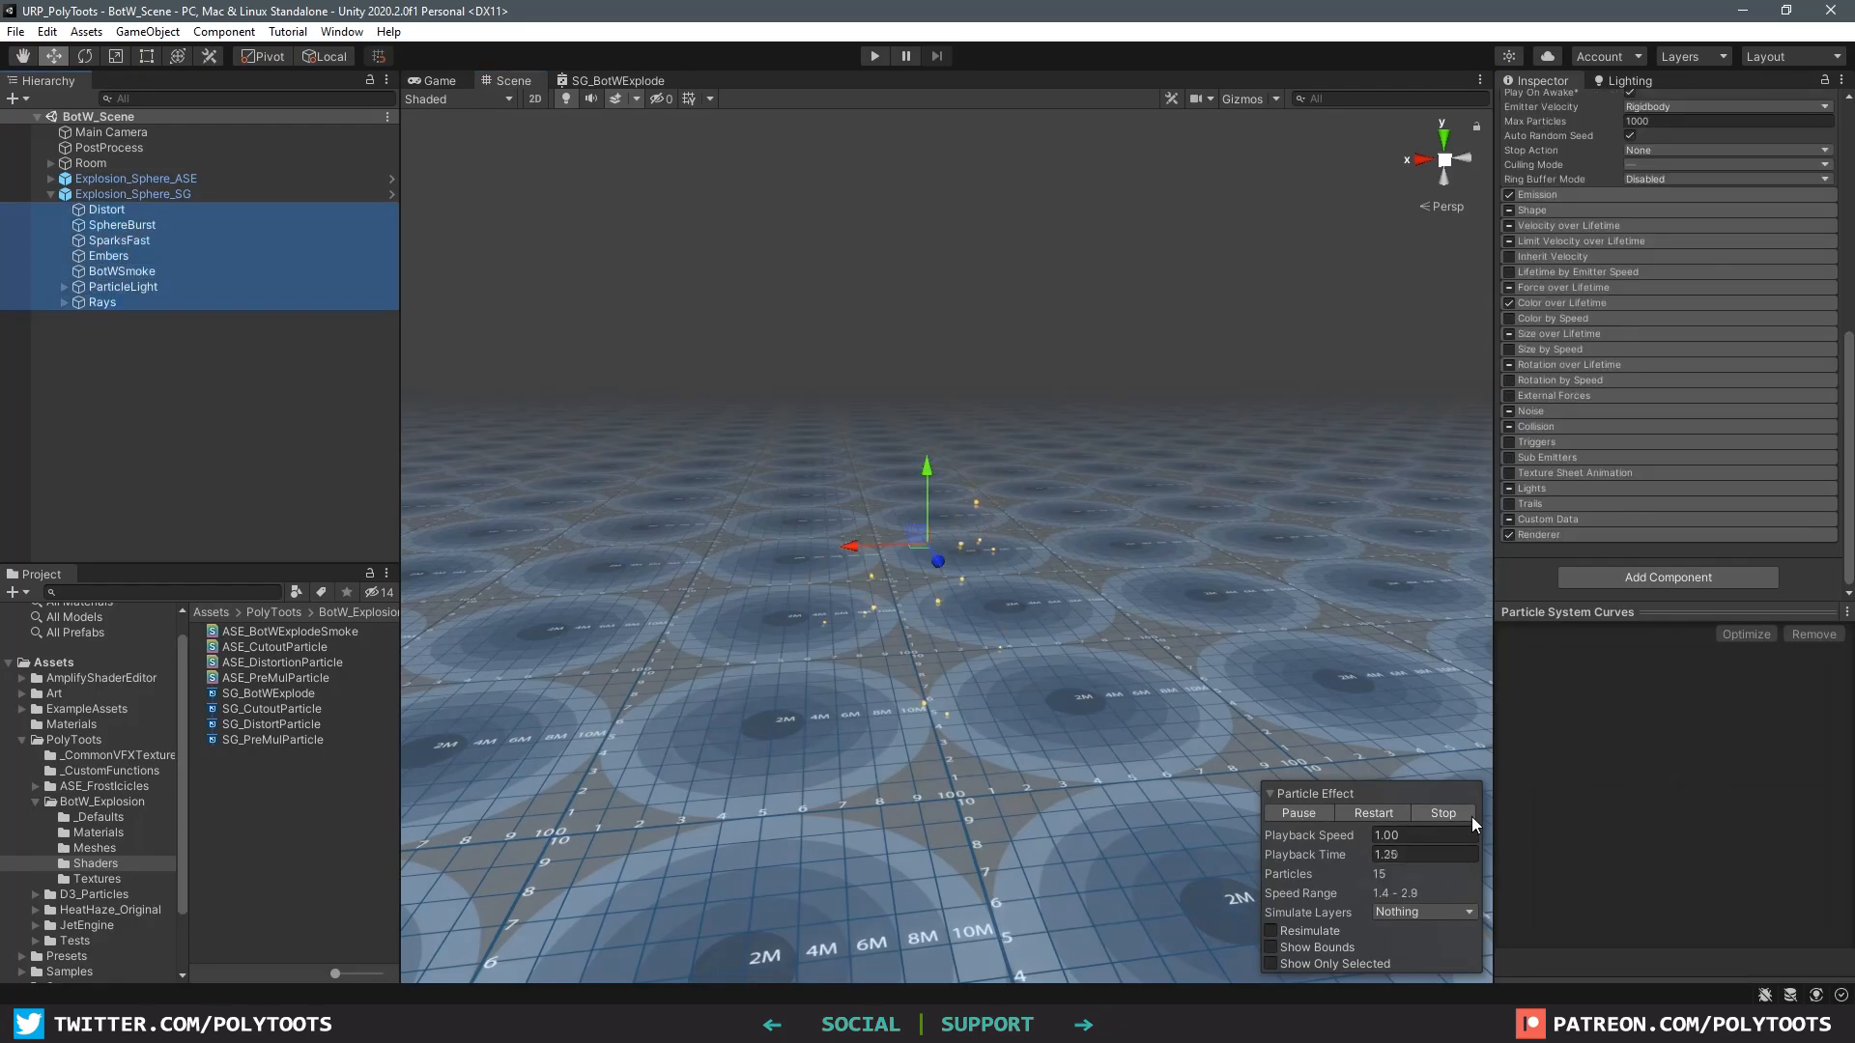
pyautogui.click(1293, 813)
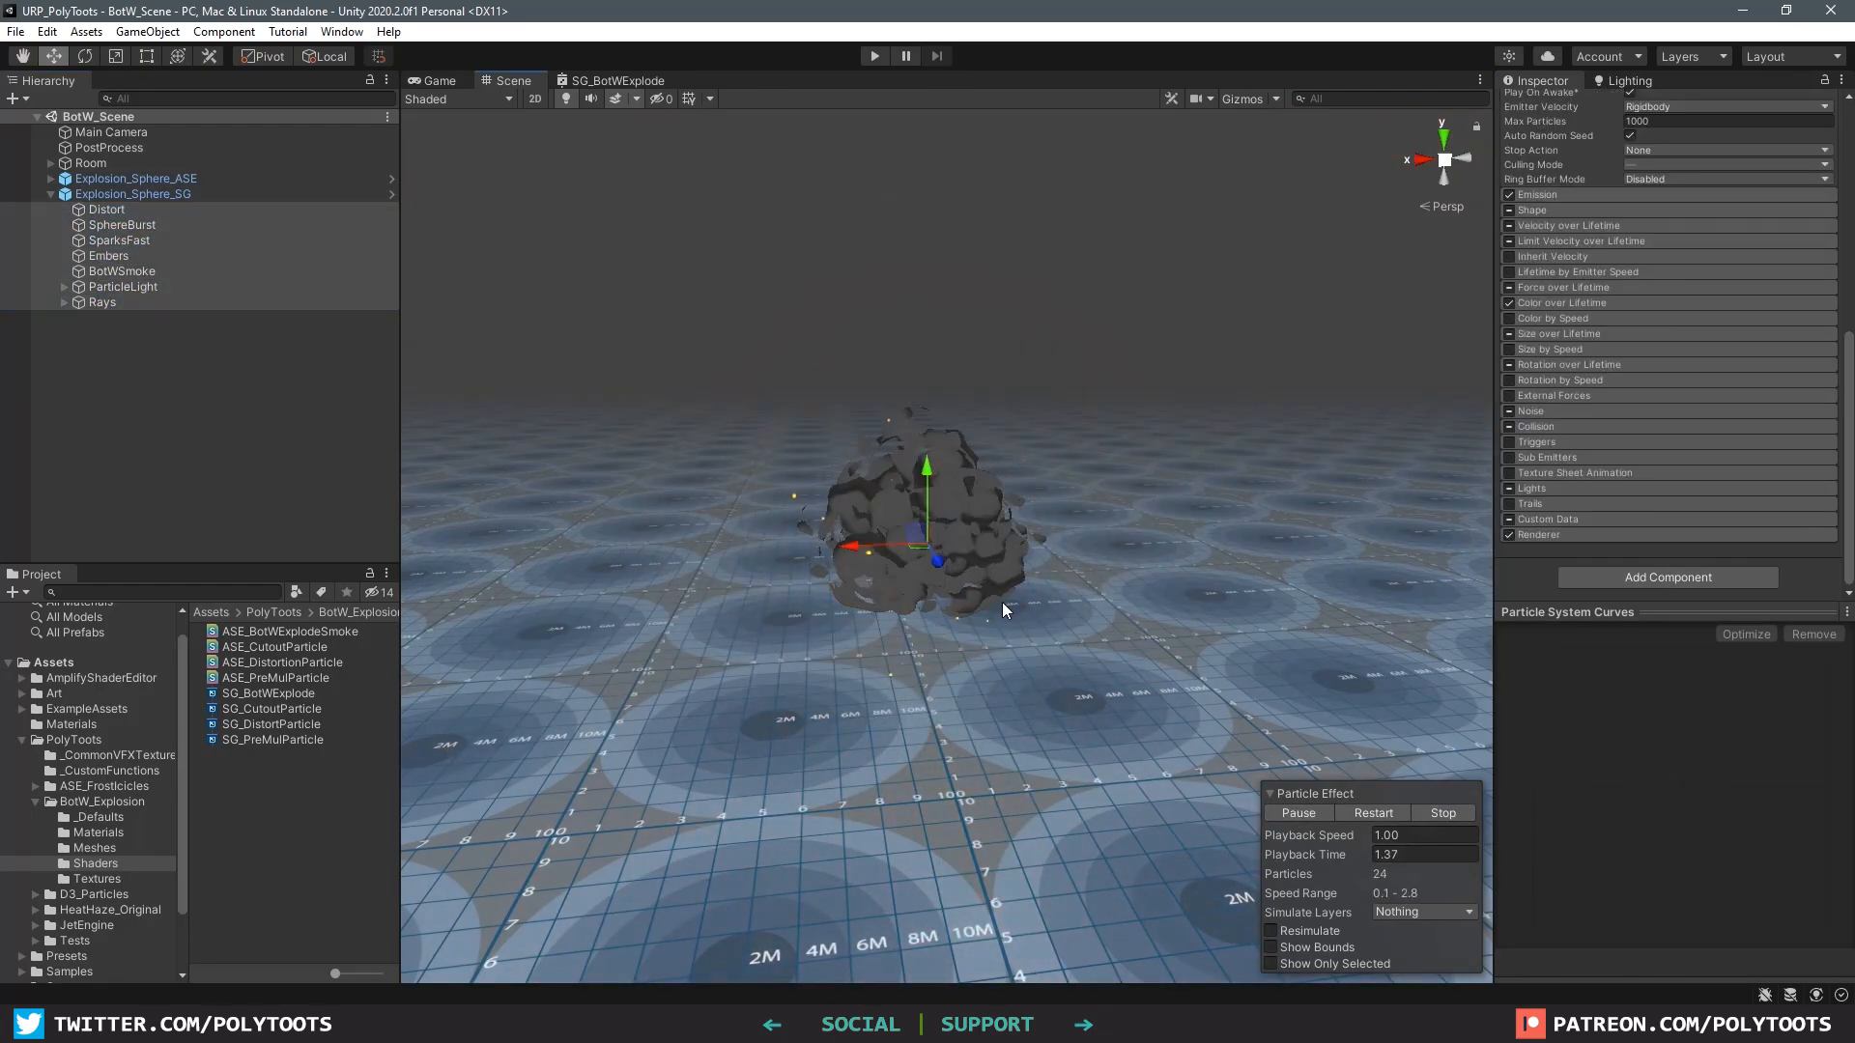
pyautogui.keyDown('alt'); pyautogui.moveTo(1000, 601); pyautogui.dragTo(949, 568); pyautogui.keyUp('alt')
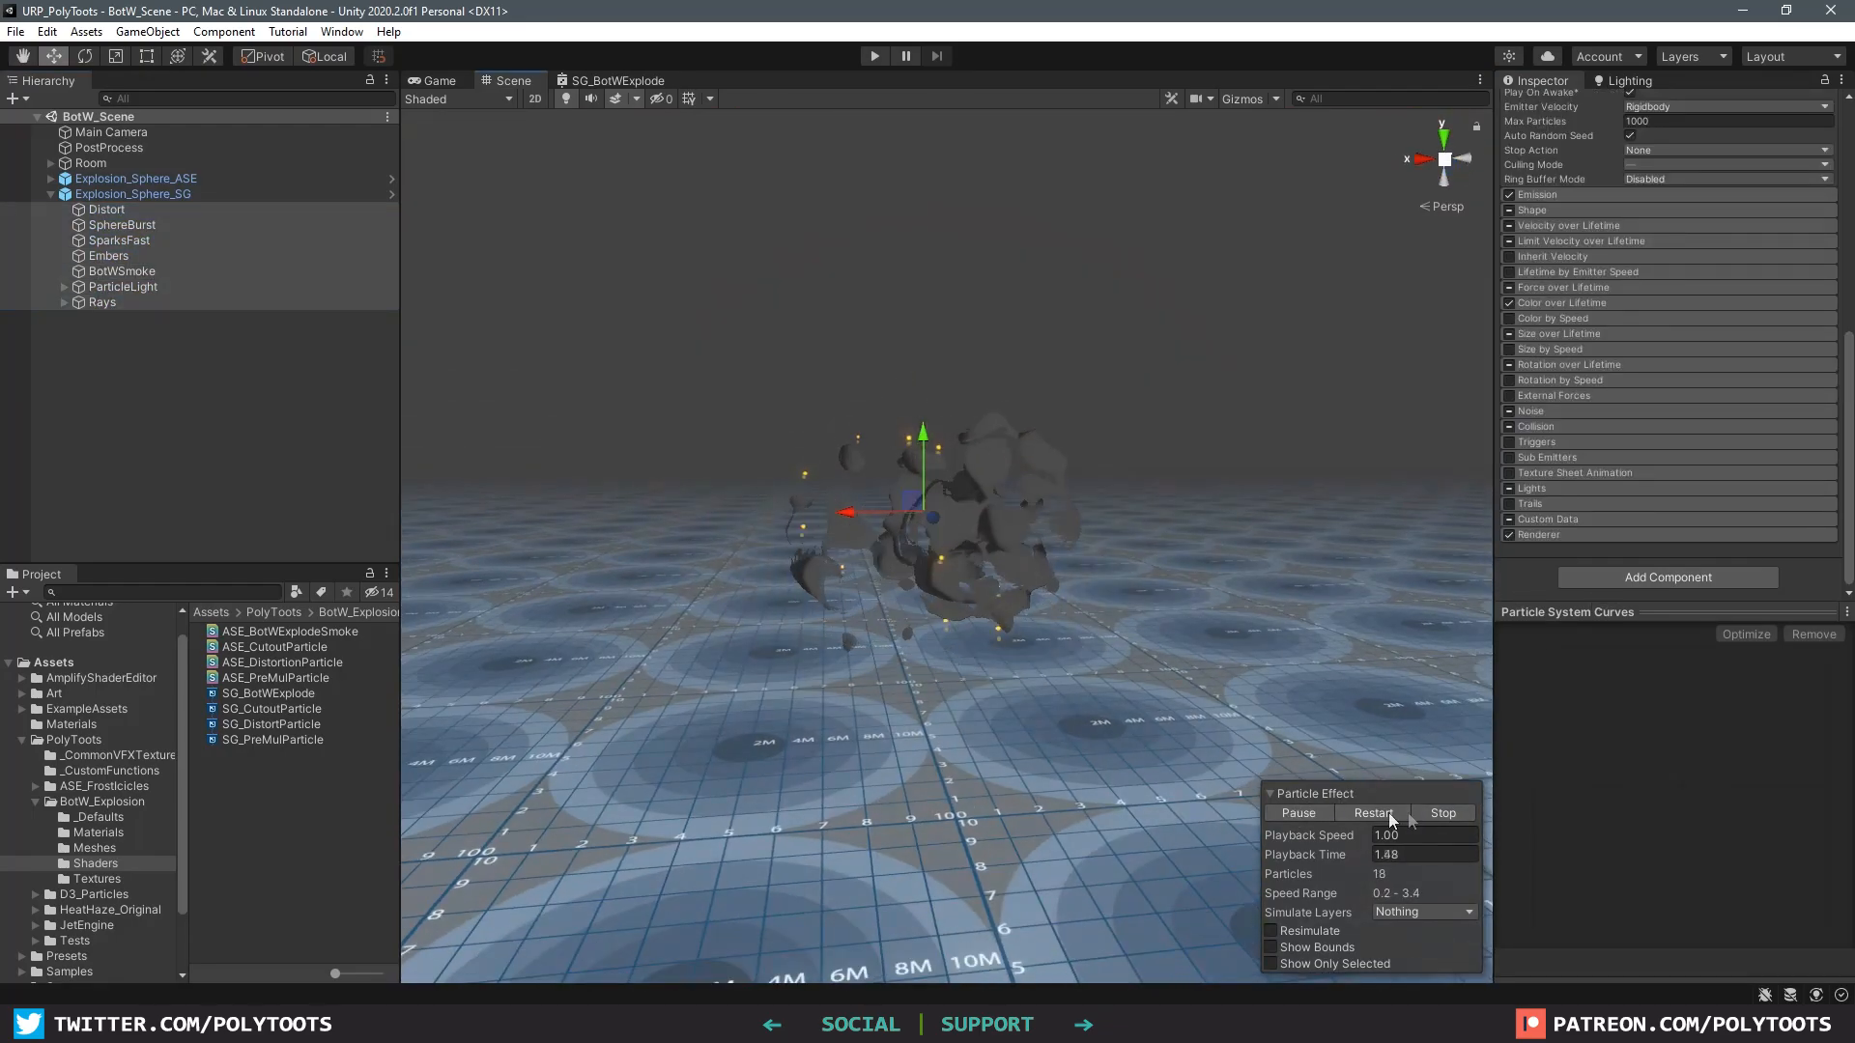
pyautogui.click(1430, 813)
pyautogui.click(1297, 813)
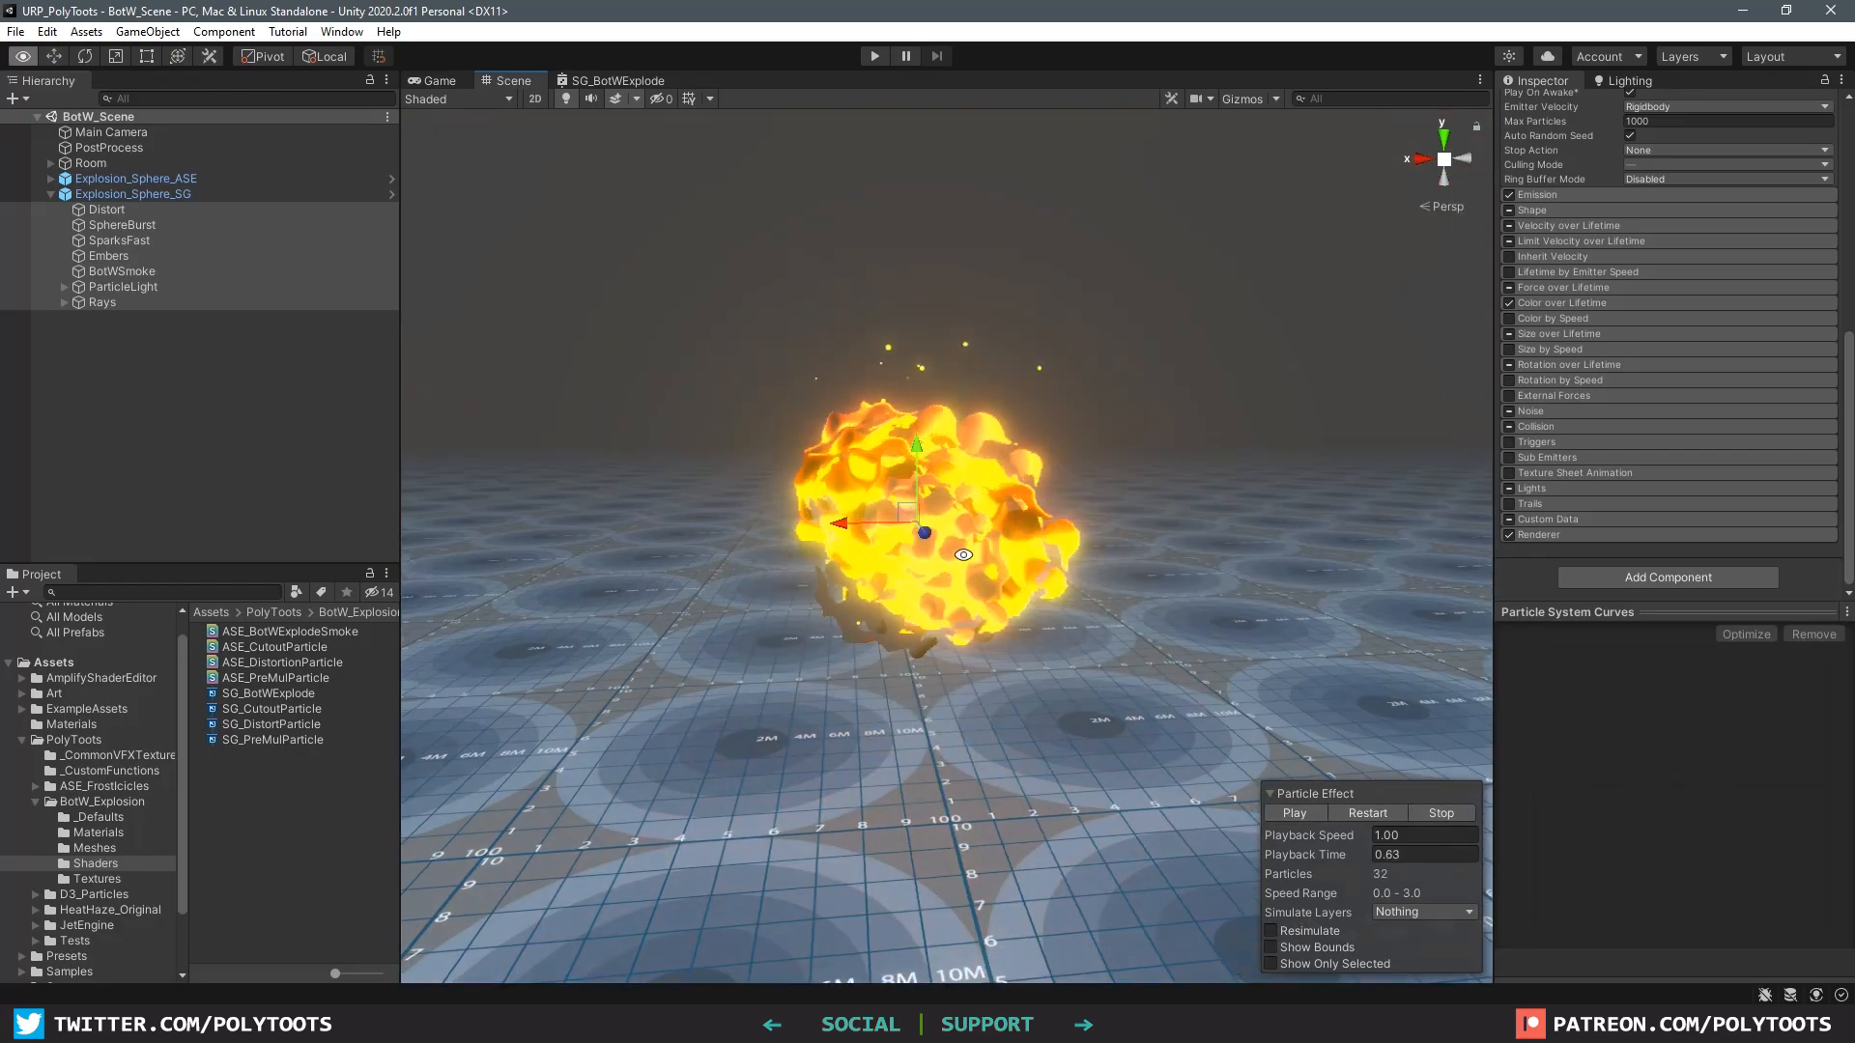
pyautogui.click(1438, 813)
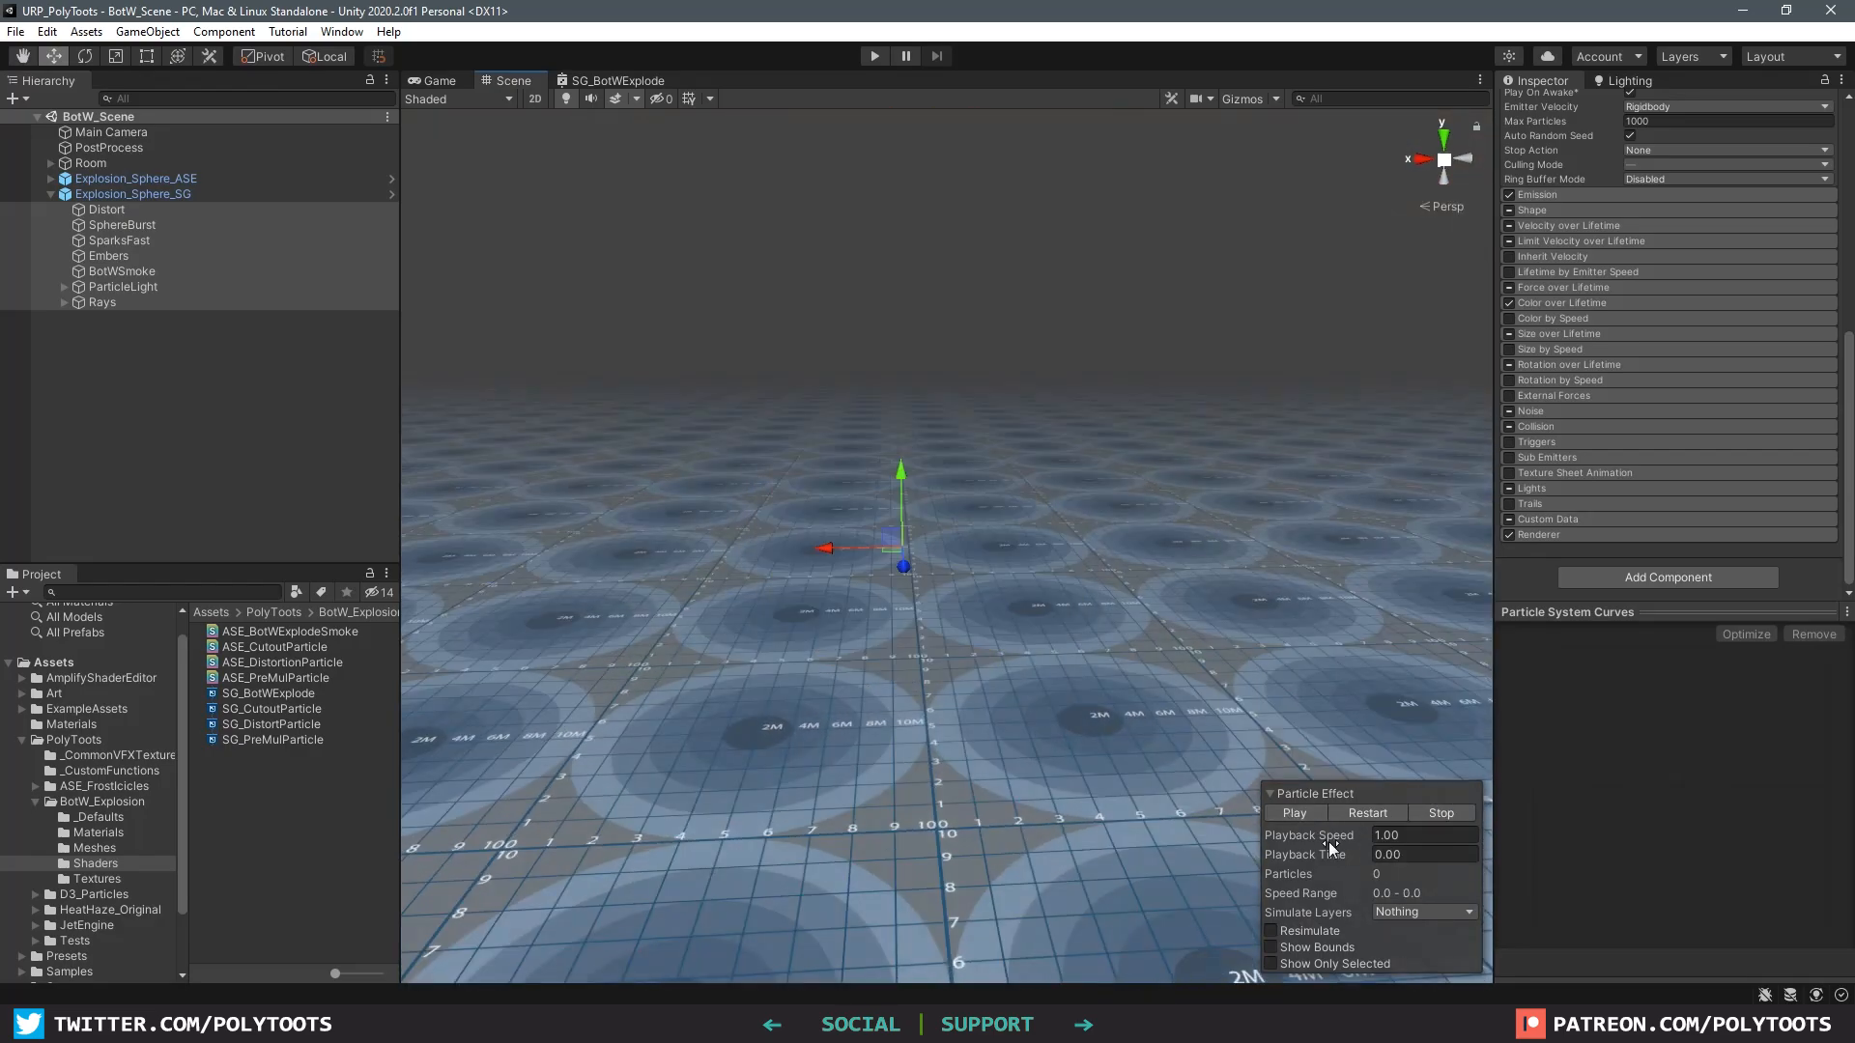
# Step: Scrub the effect's playback to 0.22, inspect the fireball from several angles, and replay it to an early paused frame
pyautogui.moveTo(1290, 846); pyautogui.dragTo(1475, 866)
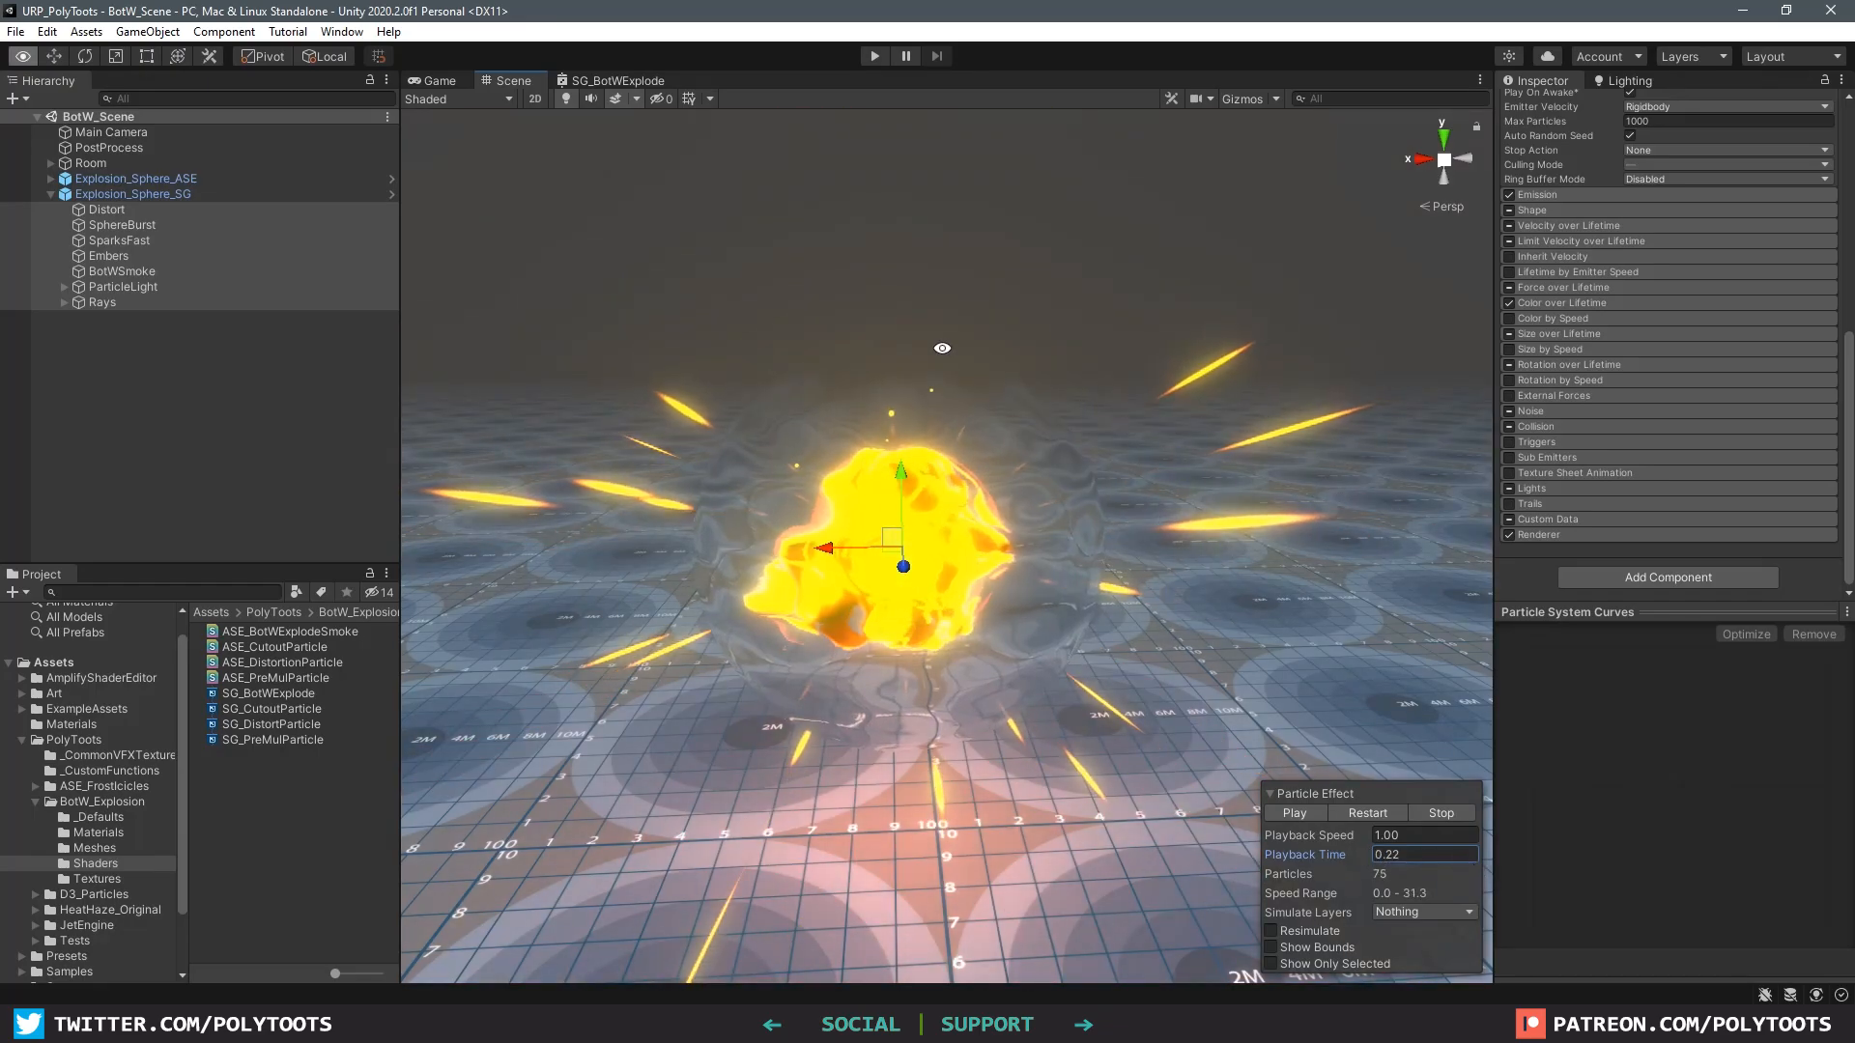
pyautogui.keyDown('alt'); pyautogui.moveTo(762, 599); pyautogui.dragTo(802, 551); pyautogui.keyUp('alt')
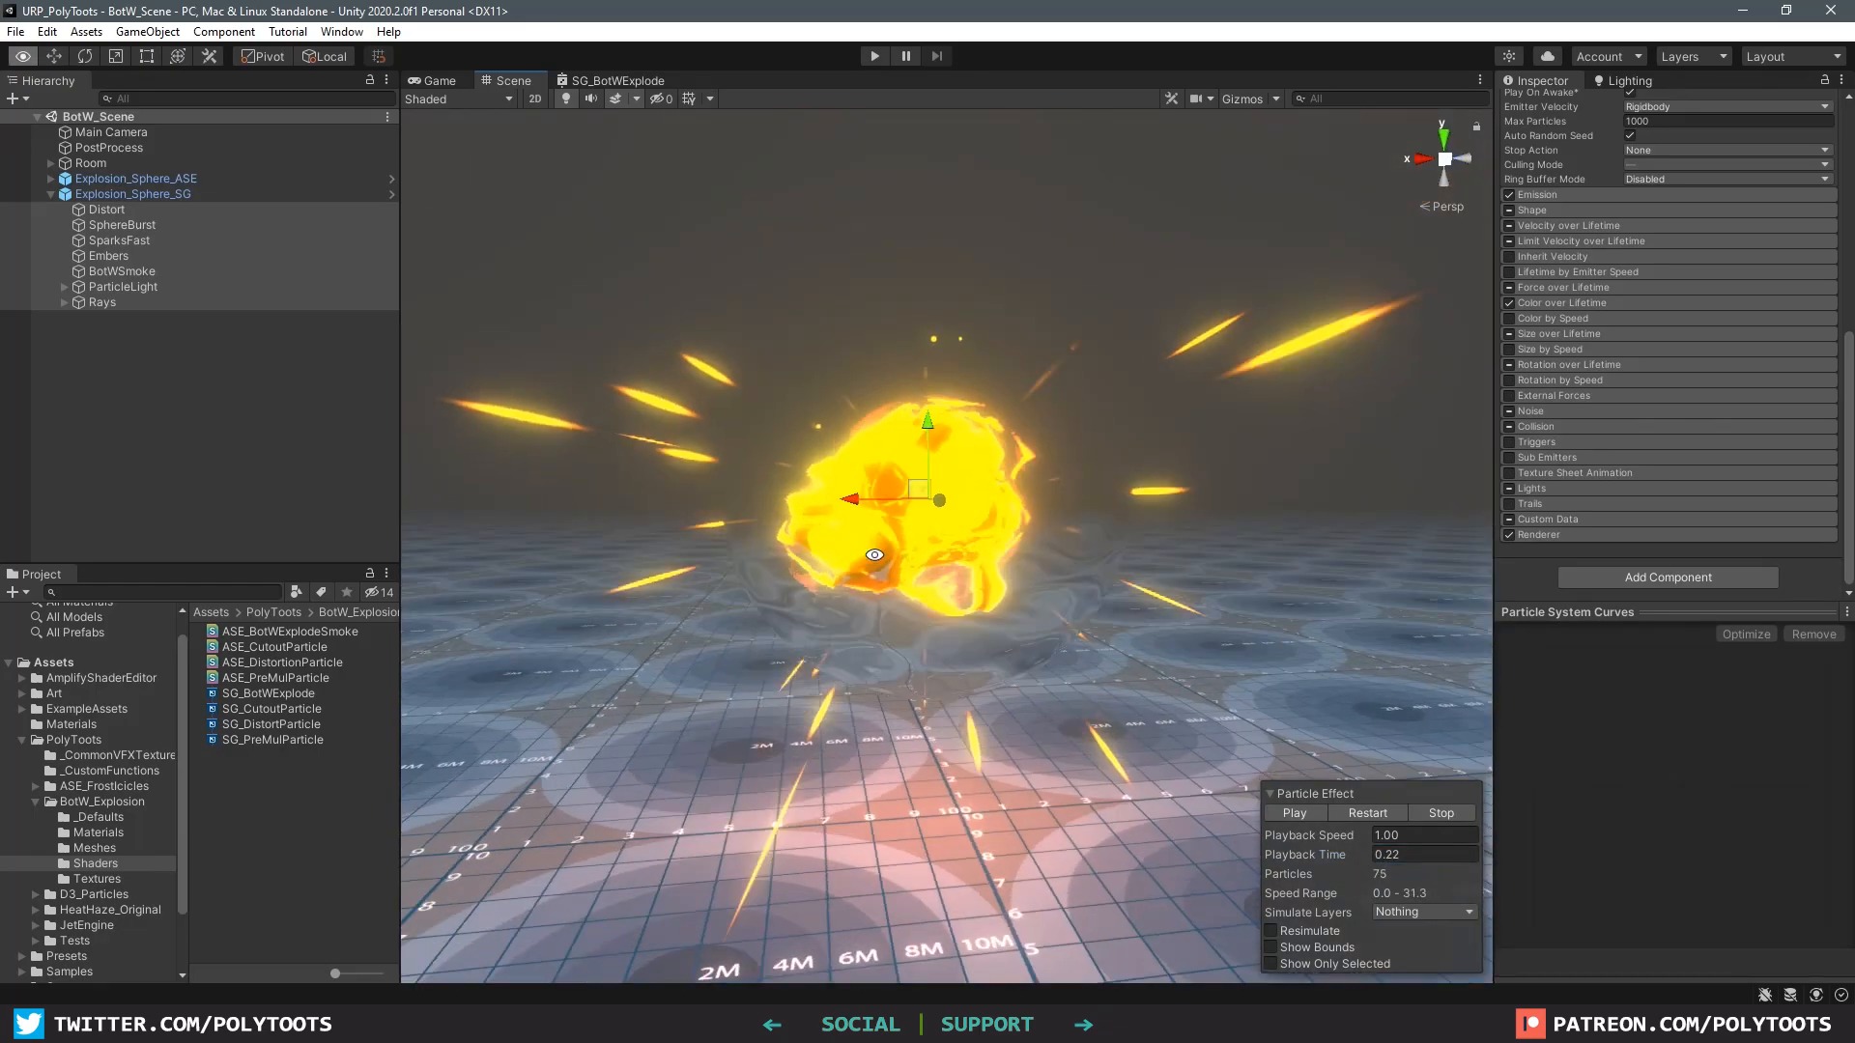
pyautogui.keyDown('alt'); pyautogui.moveTo(1111, 560); pyautogui.dragTo(1404, 563, button='right'); pyautogui.keyUp('alt')
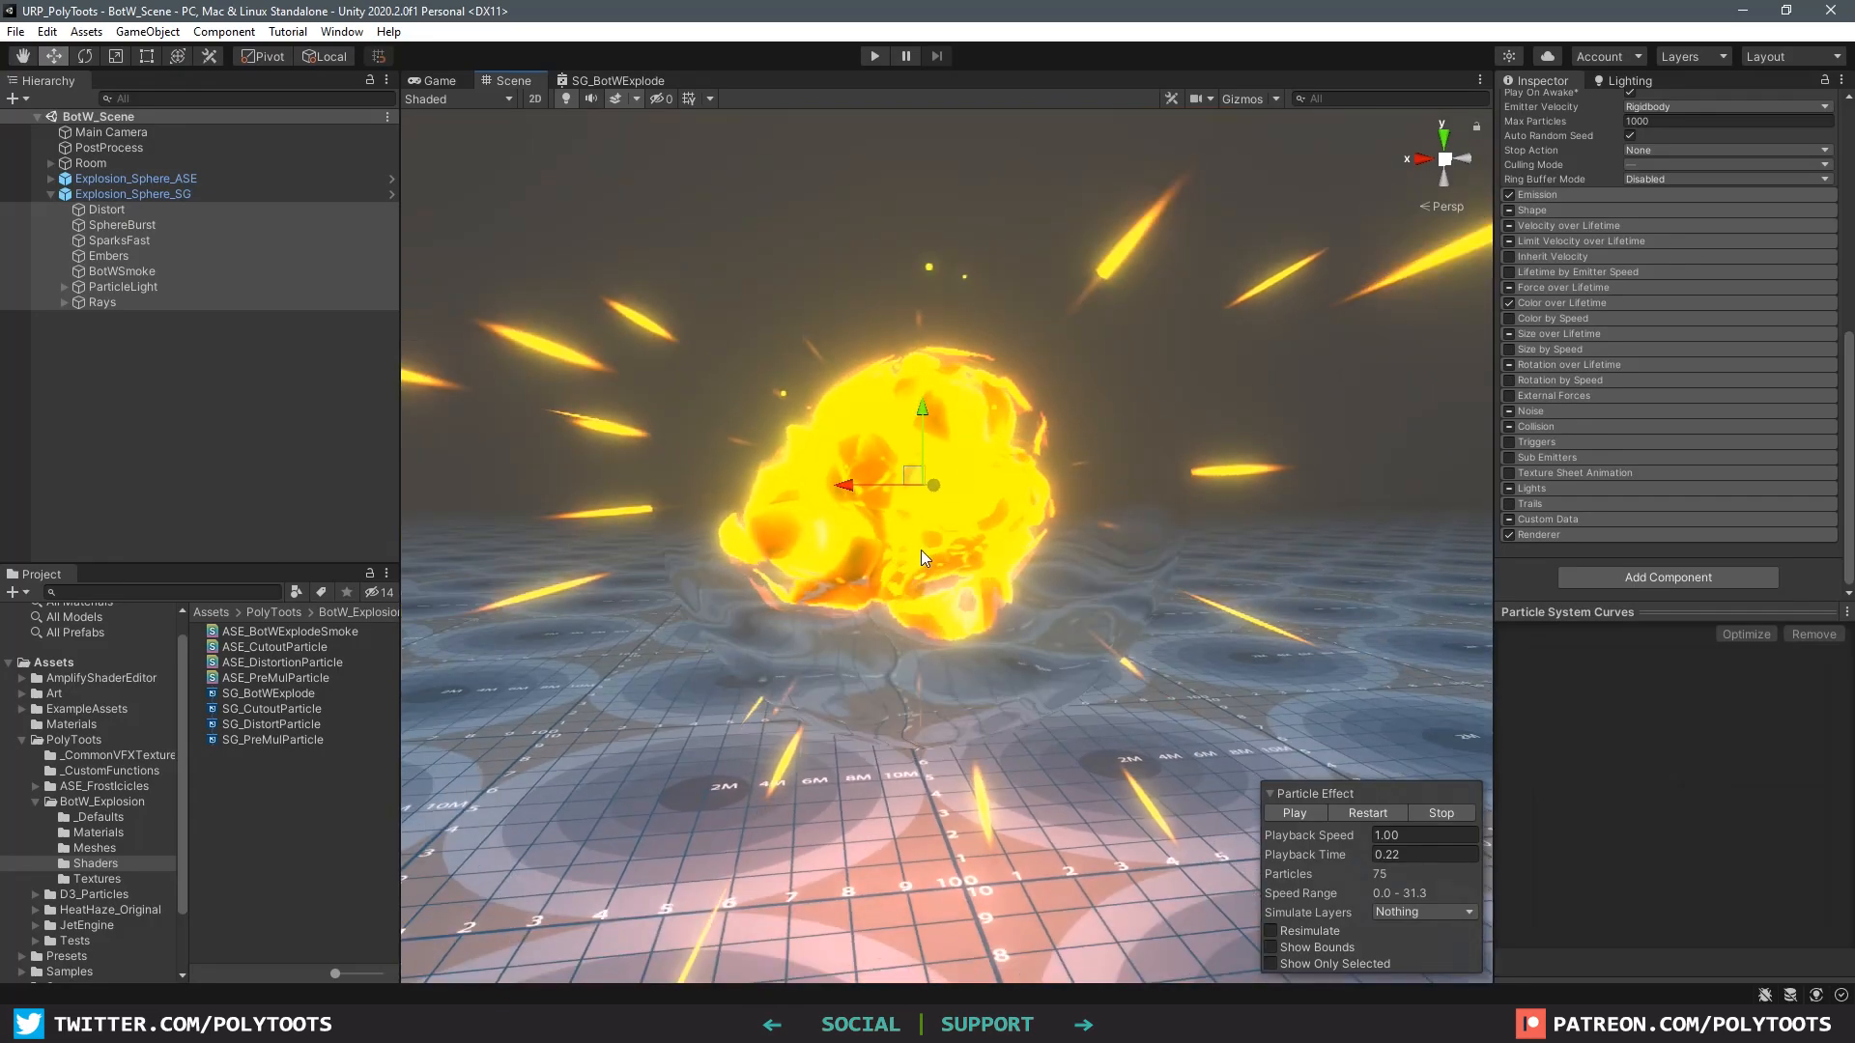
pyautogui.keyDown('alt'); pyautogui.moveTo(920, 548); pyautogui.dragTo(971, 595); pyautogui.keyUp('alt')
pyautogui.moveTo(971, 595)
pyautogui.keyDown('alt'); pyautogui.mouseDown(button='right')
pyautogui.moveTo(1567, 577)
pyautogui.moveTo(971, 579)
pyautogui.mouseUp(button='right'); pyautogui.keyUp('alt')
pyautogui.keyDown('alt'); pyautogui.moveTo(971, 579); pyautogui.dragTo(1034, 547); pyautogui.keyUp('alt')
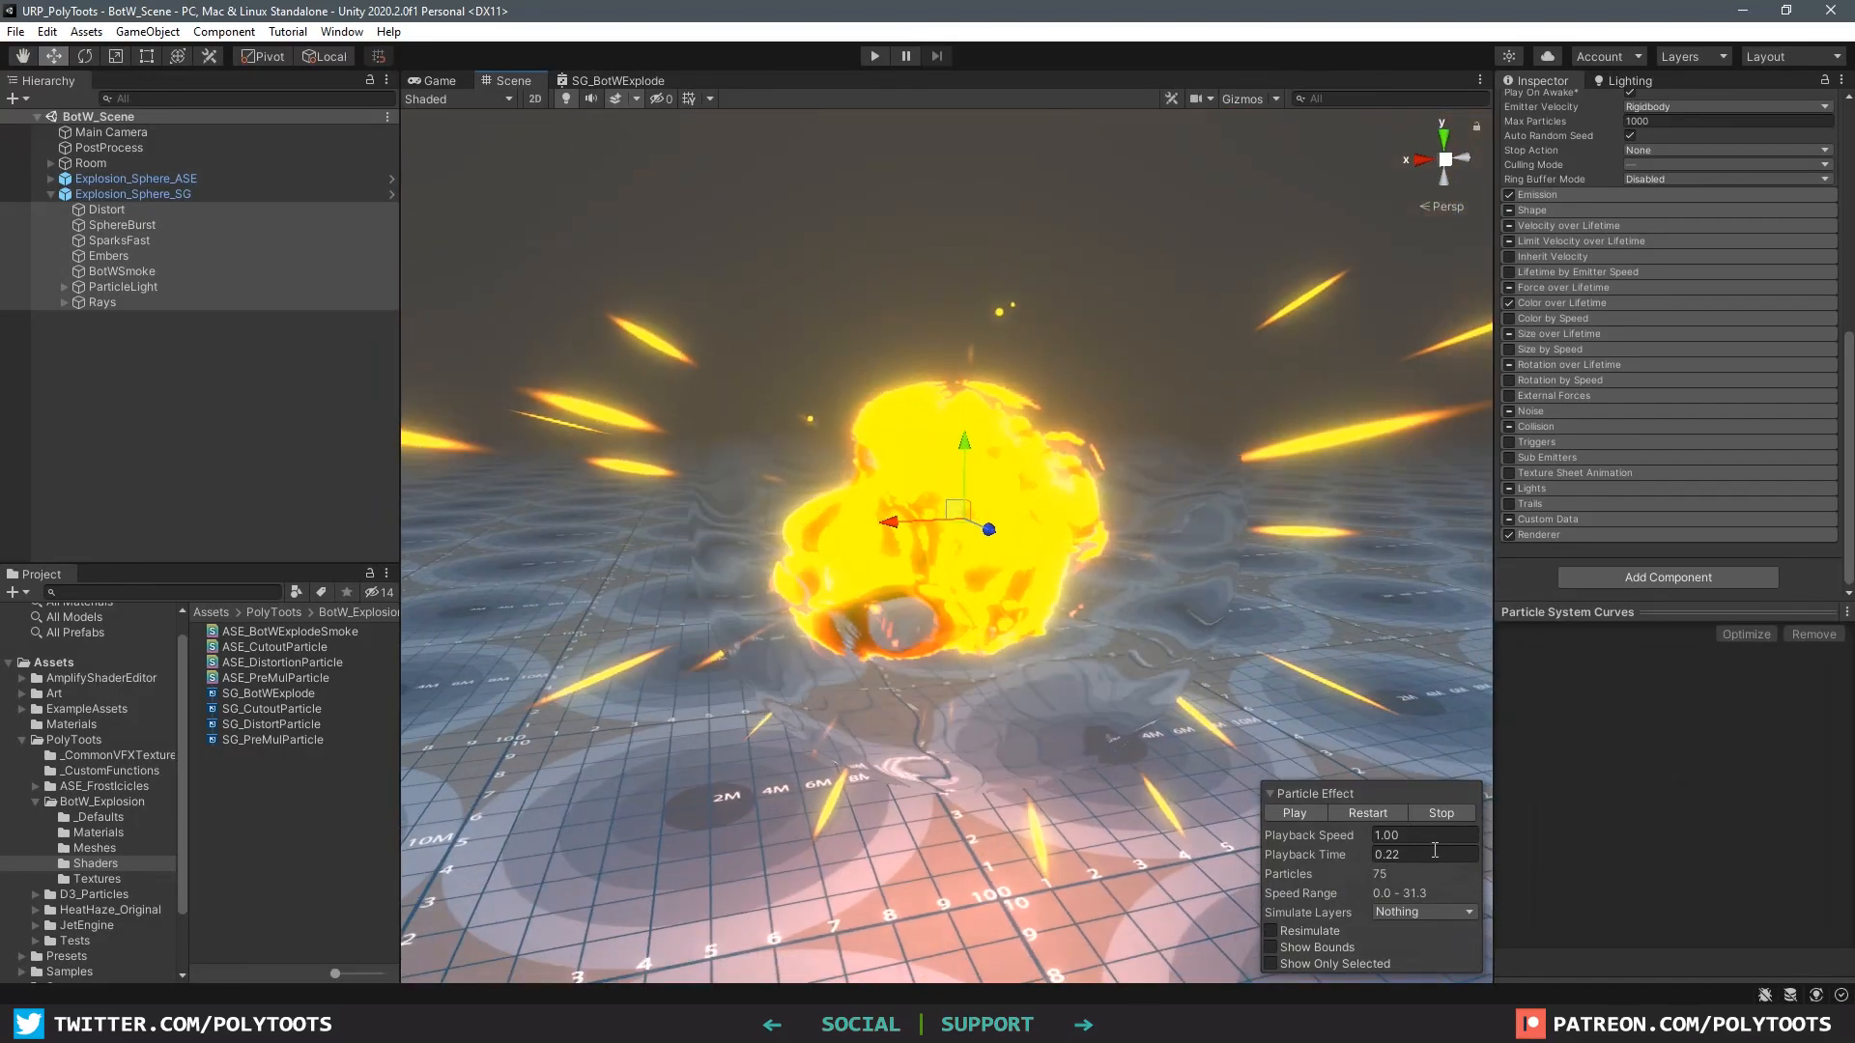
pyautogui.click(1448, 816)
pyautogui.click(1297, 815)
pyautogui.click(1297, 814)
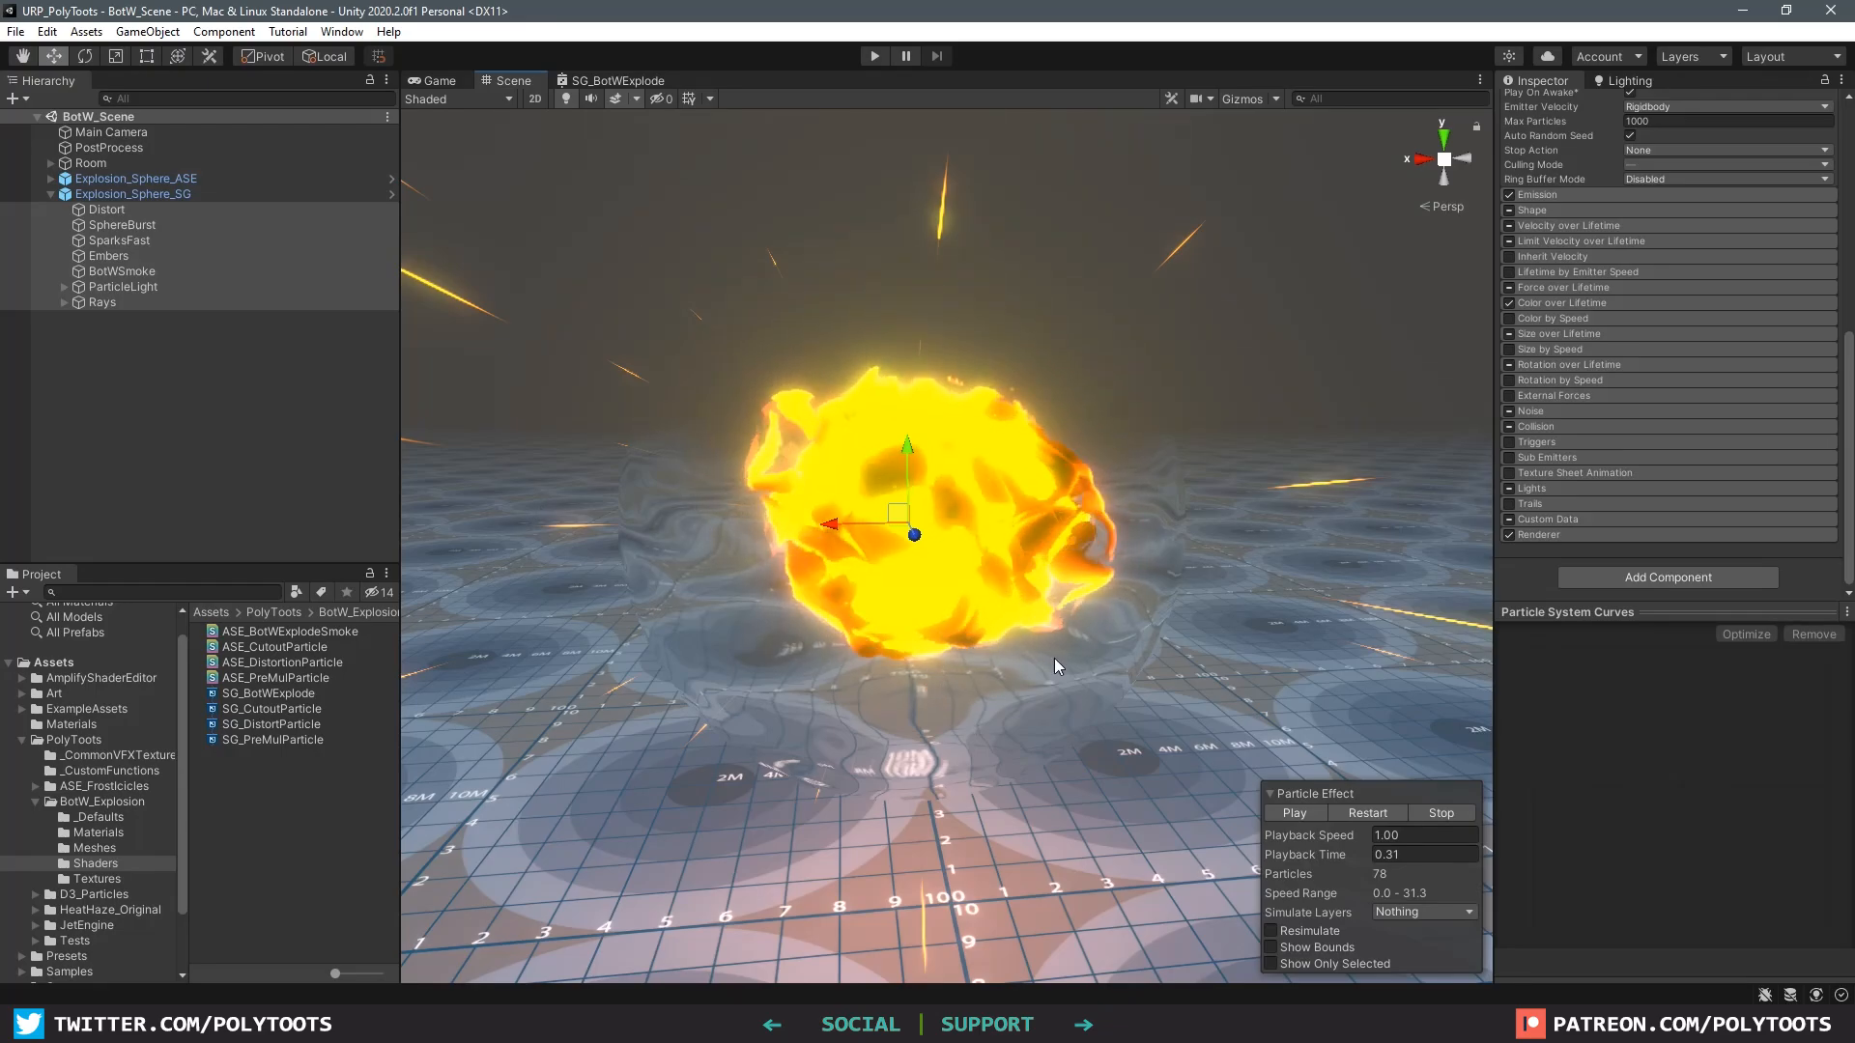
# Step: Examine the Graph Settings of SG_BotWExplode, including its Surface and Two Sided options, and return to the scene
pyautogui.click(626, 81)
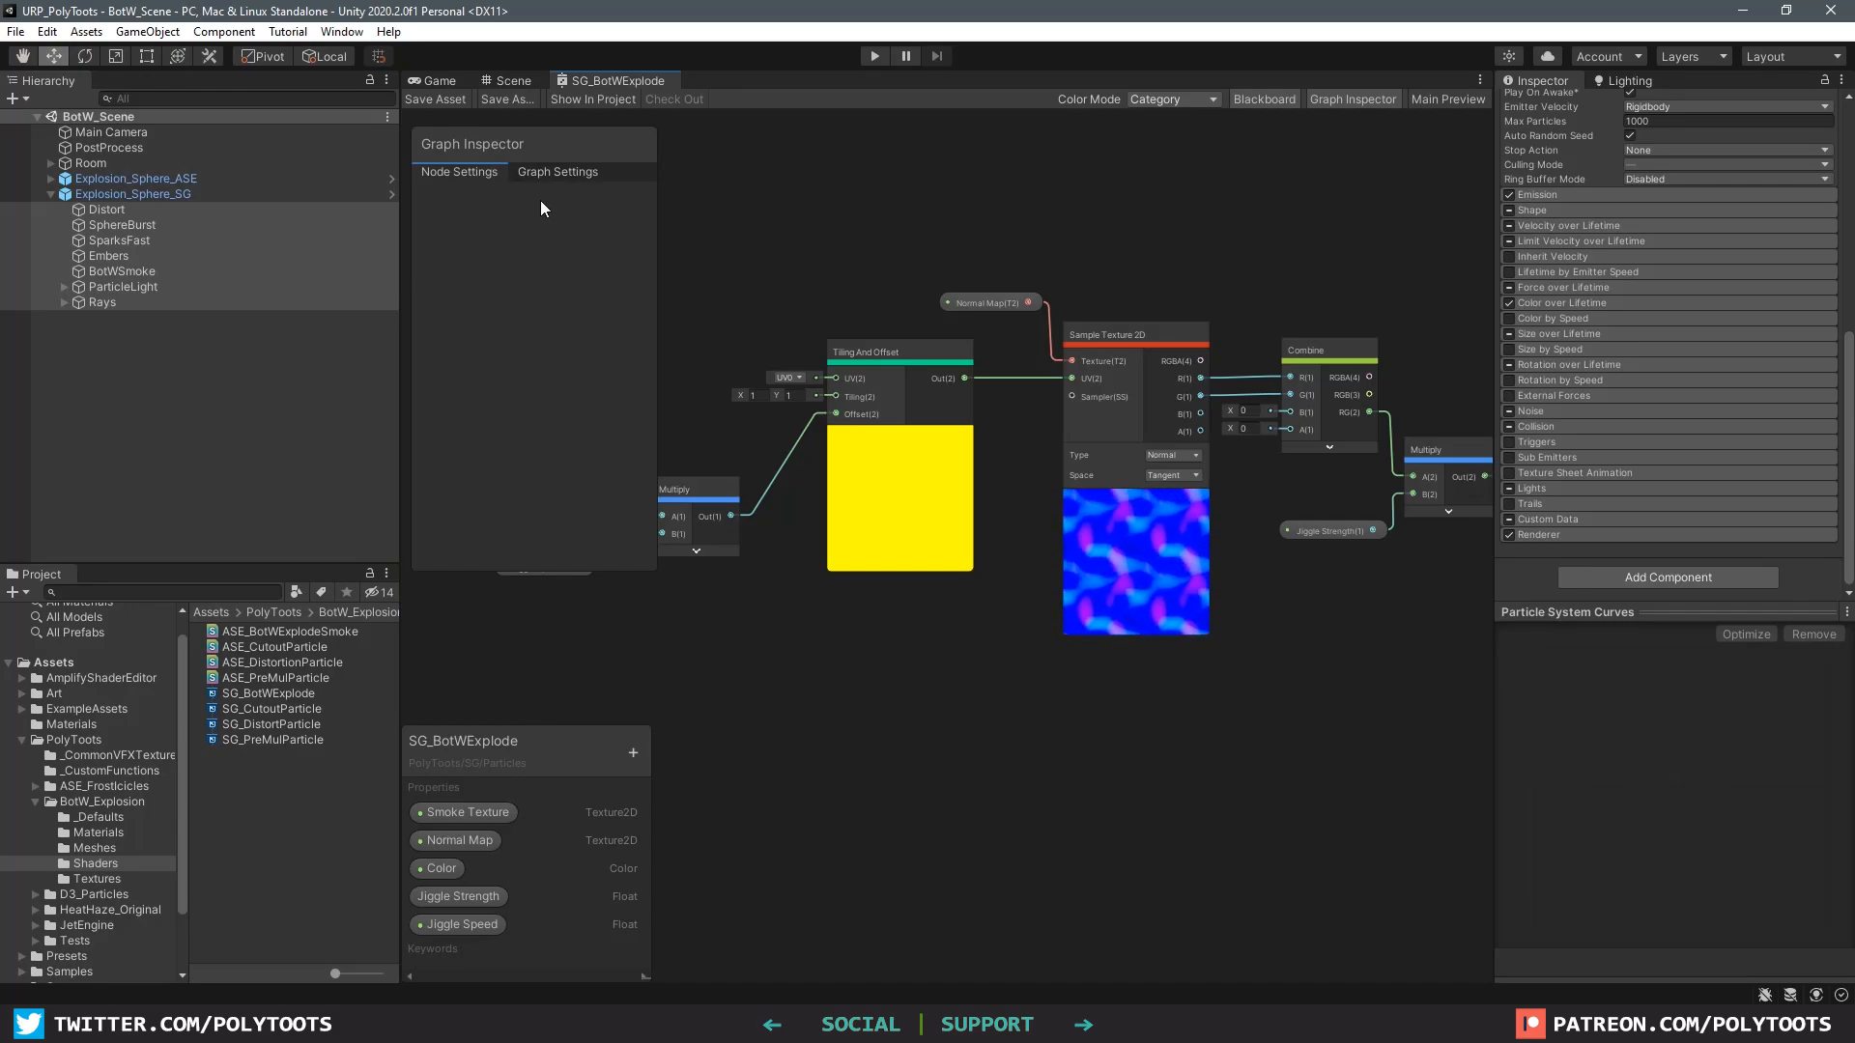
pyautogui.click(557, 174)
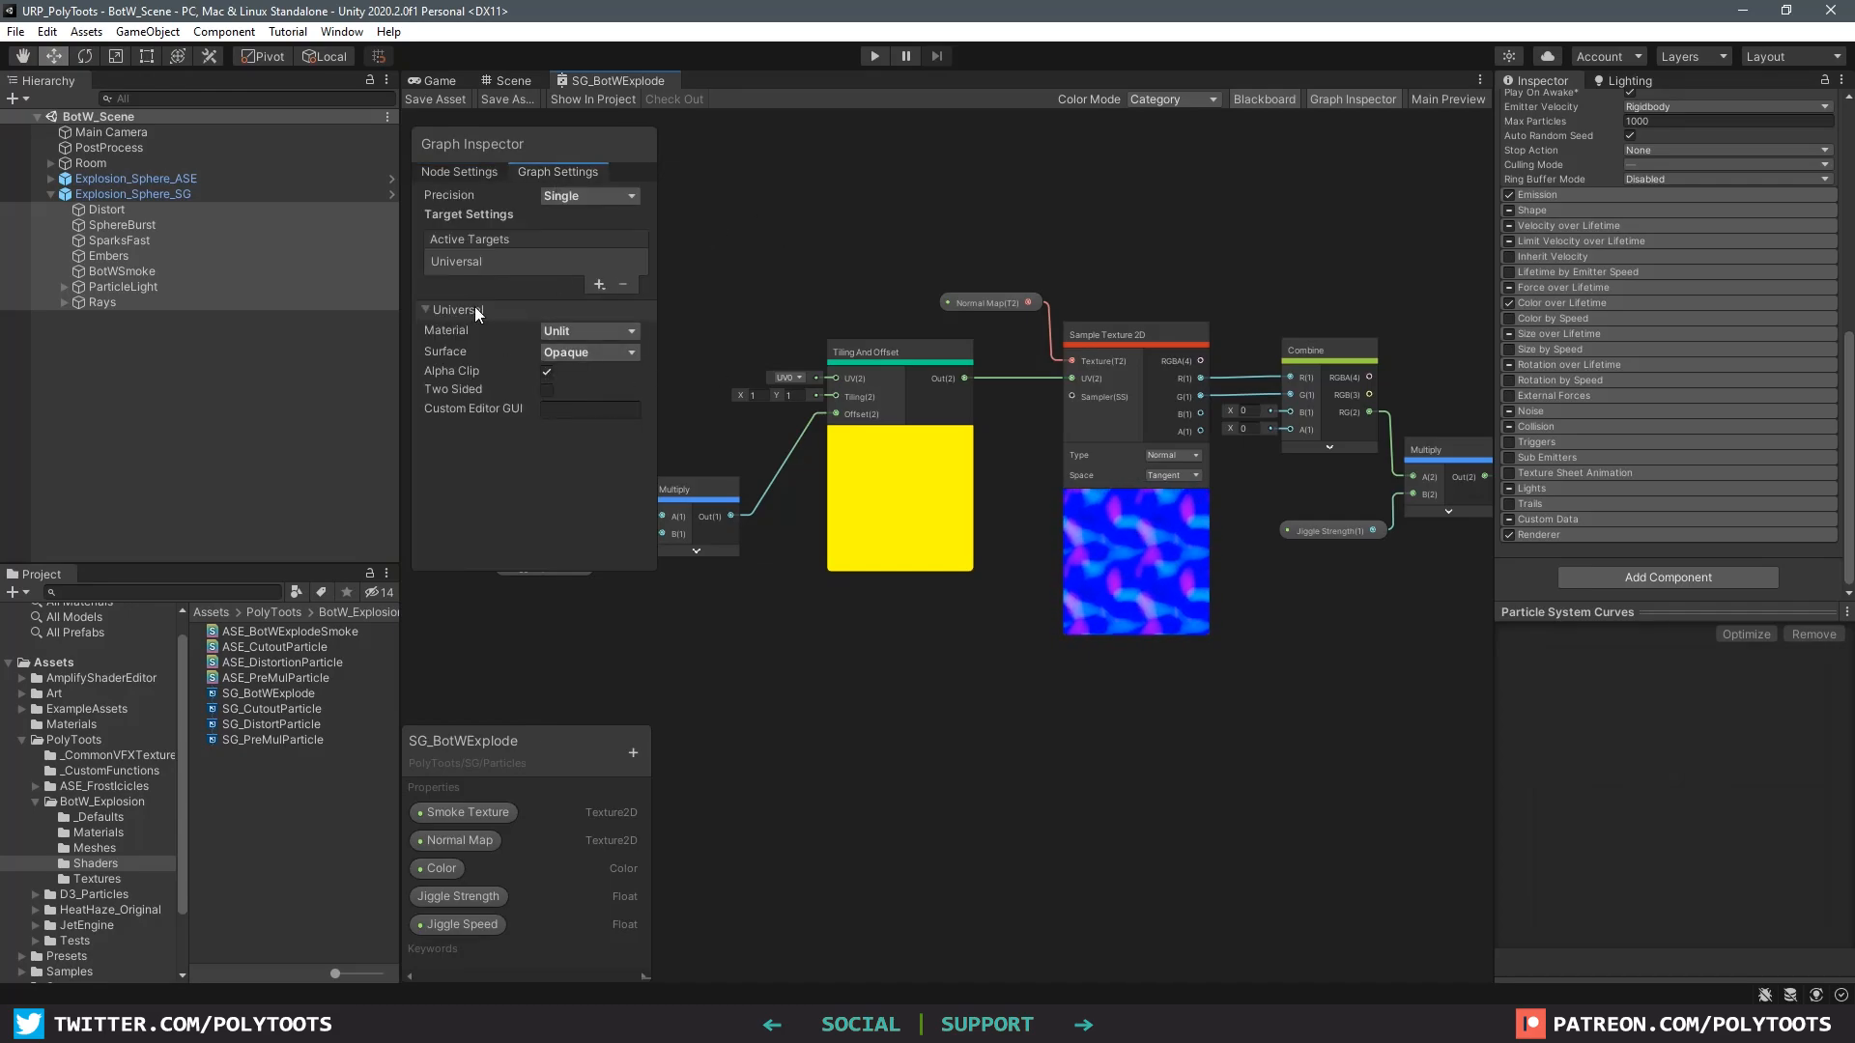
pyautogui.moveTo(1361, 426); pyautogui.dragTo(1188, 483, button='middle')
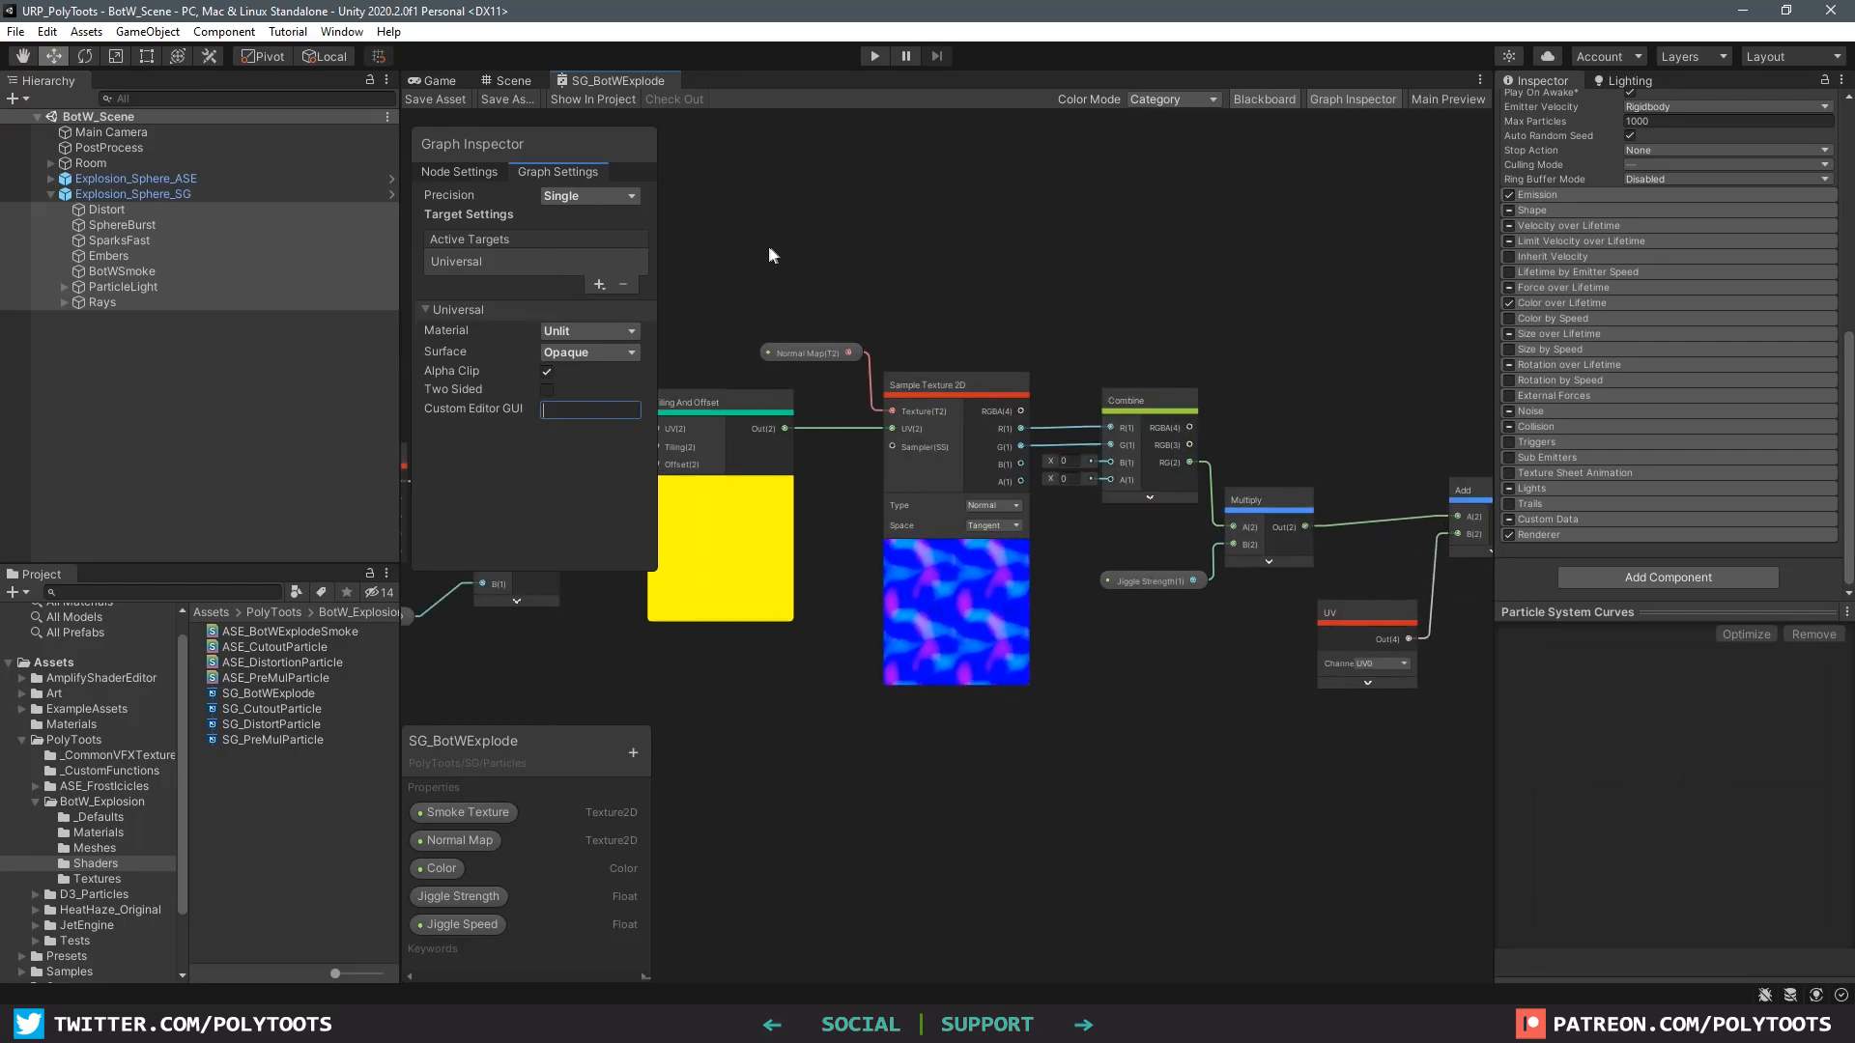
pyautogui.moveTo(768, 247); pyautogui.dragTo(1042, 250, button='middle')
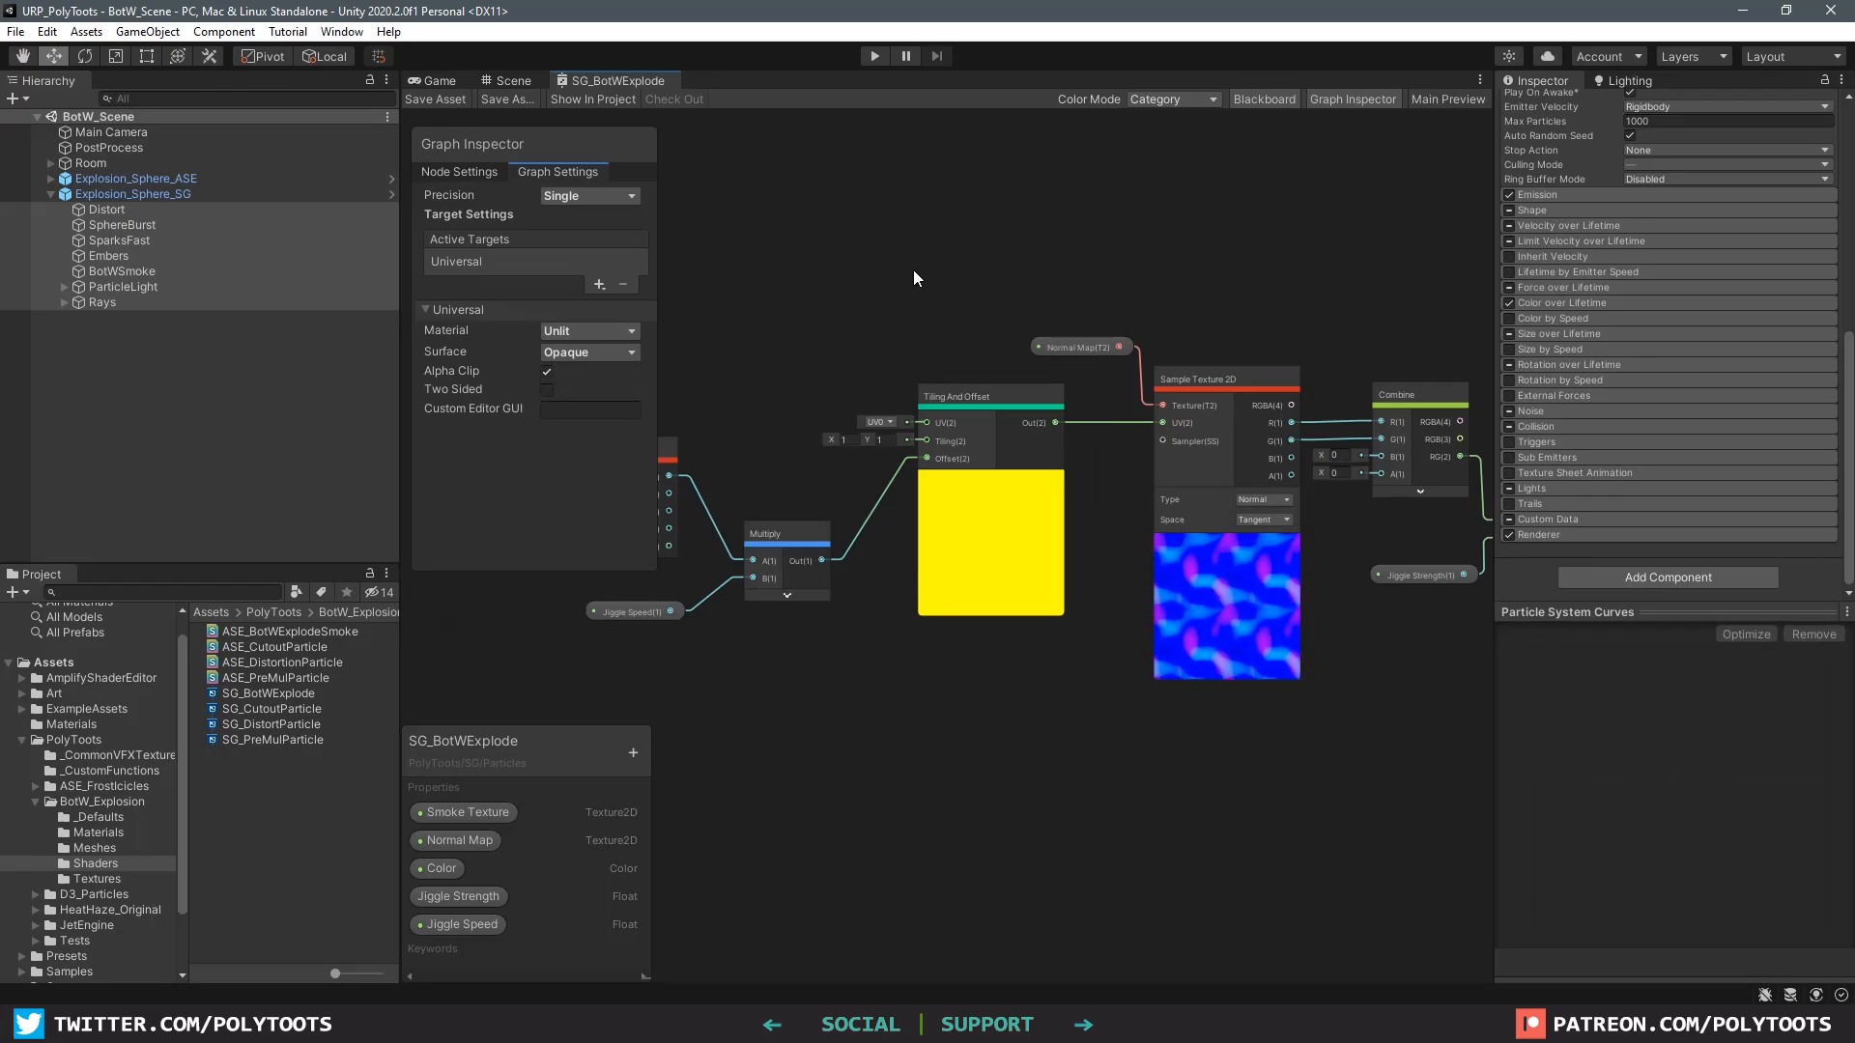
pyautogui.scroll(1, 1005, 320)
pyautogui.click(510, 80)
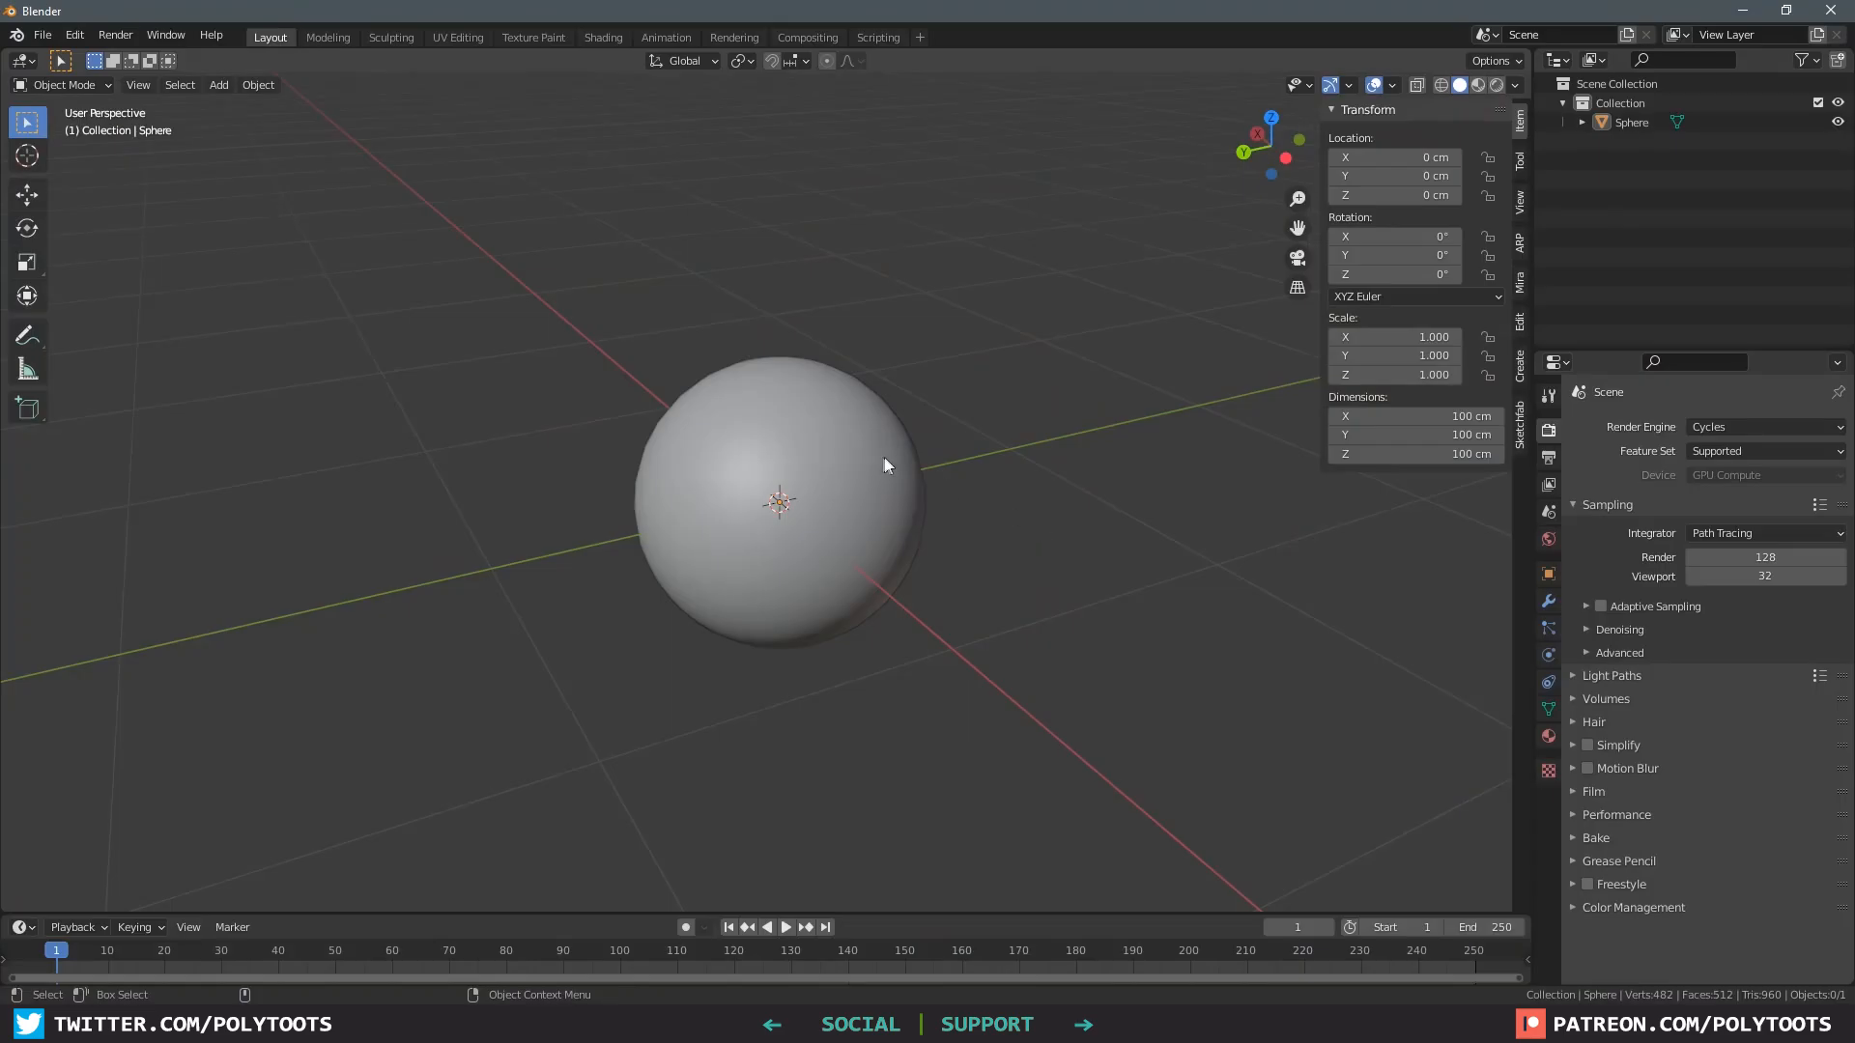
# Step: In Blender, flip the normals of the whole sphere mesh and clear the selection
pyautogui.click(880, 460)
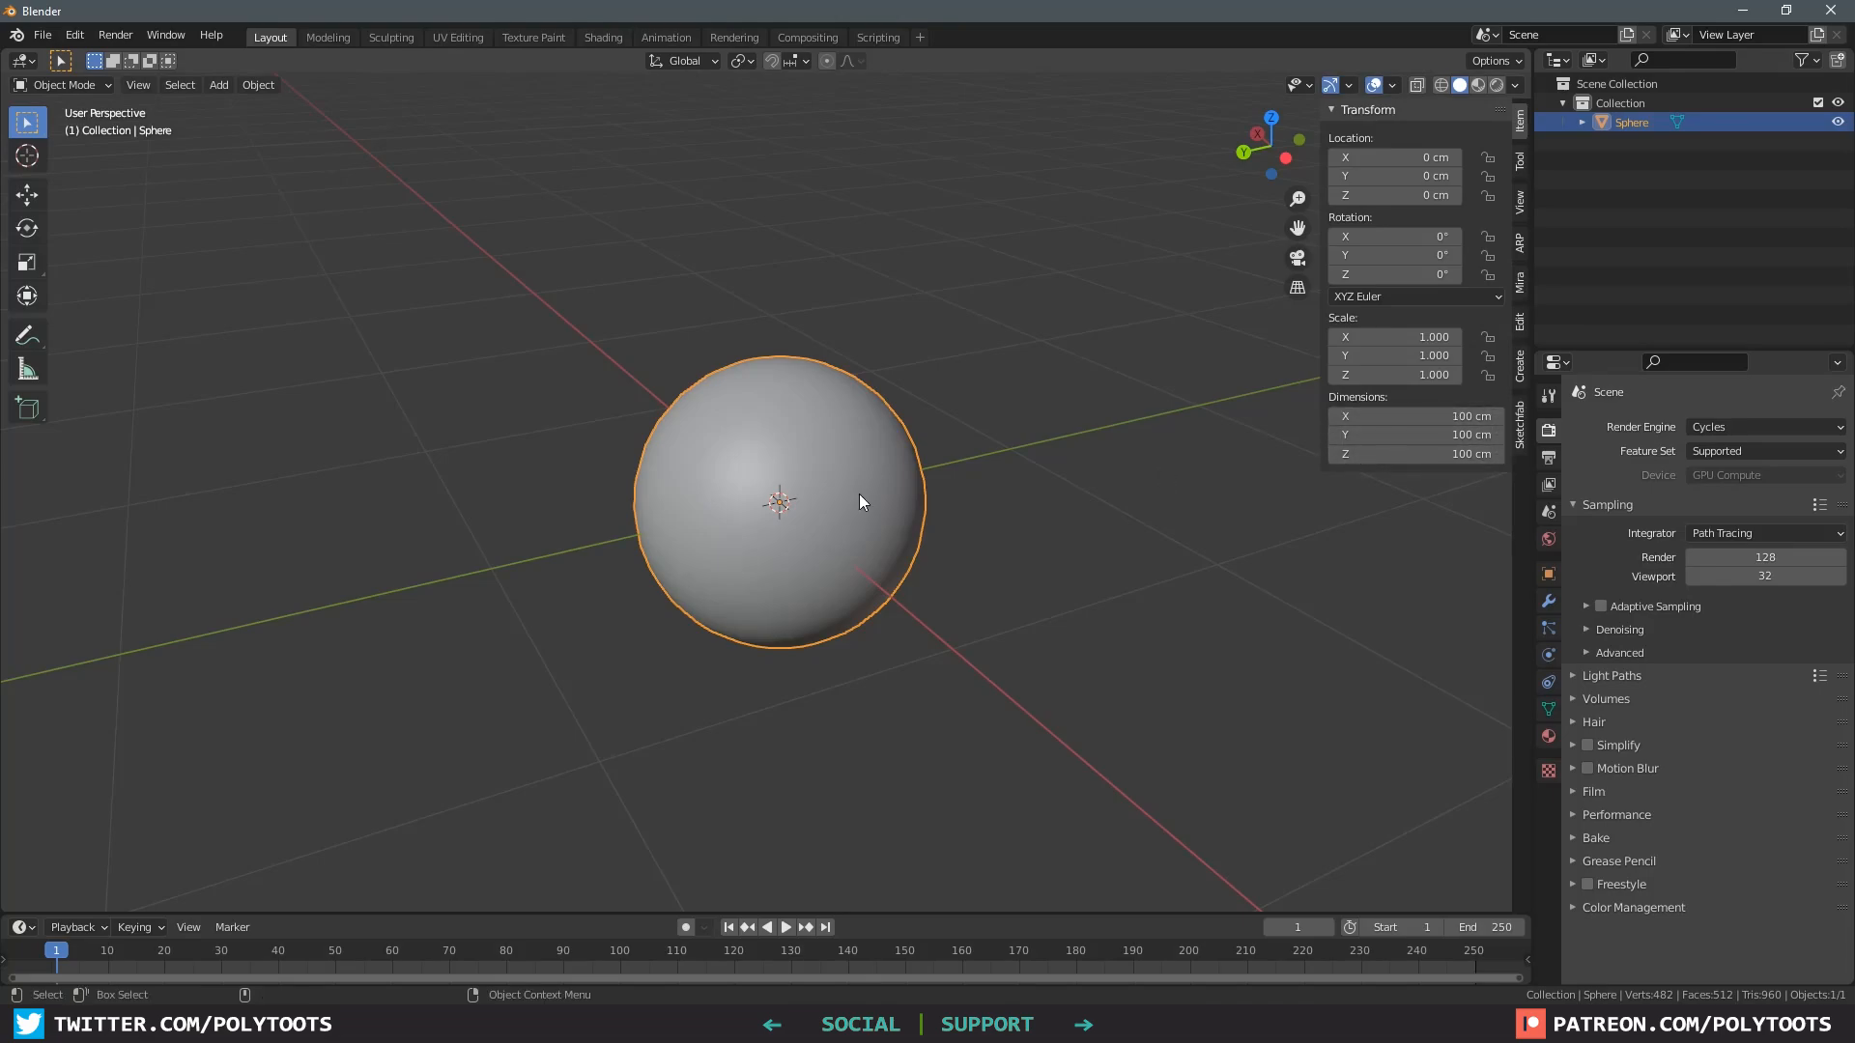
pyautogui.press('Tab')
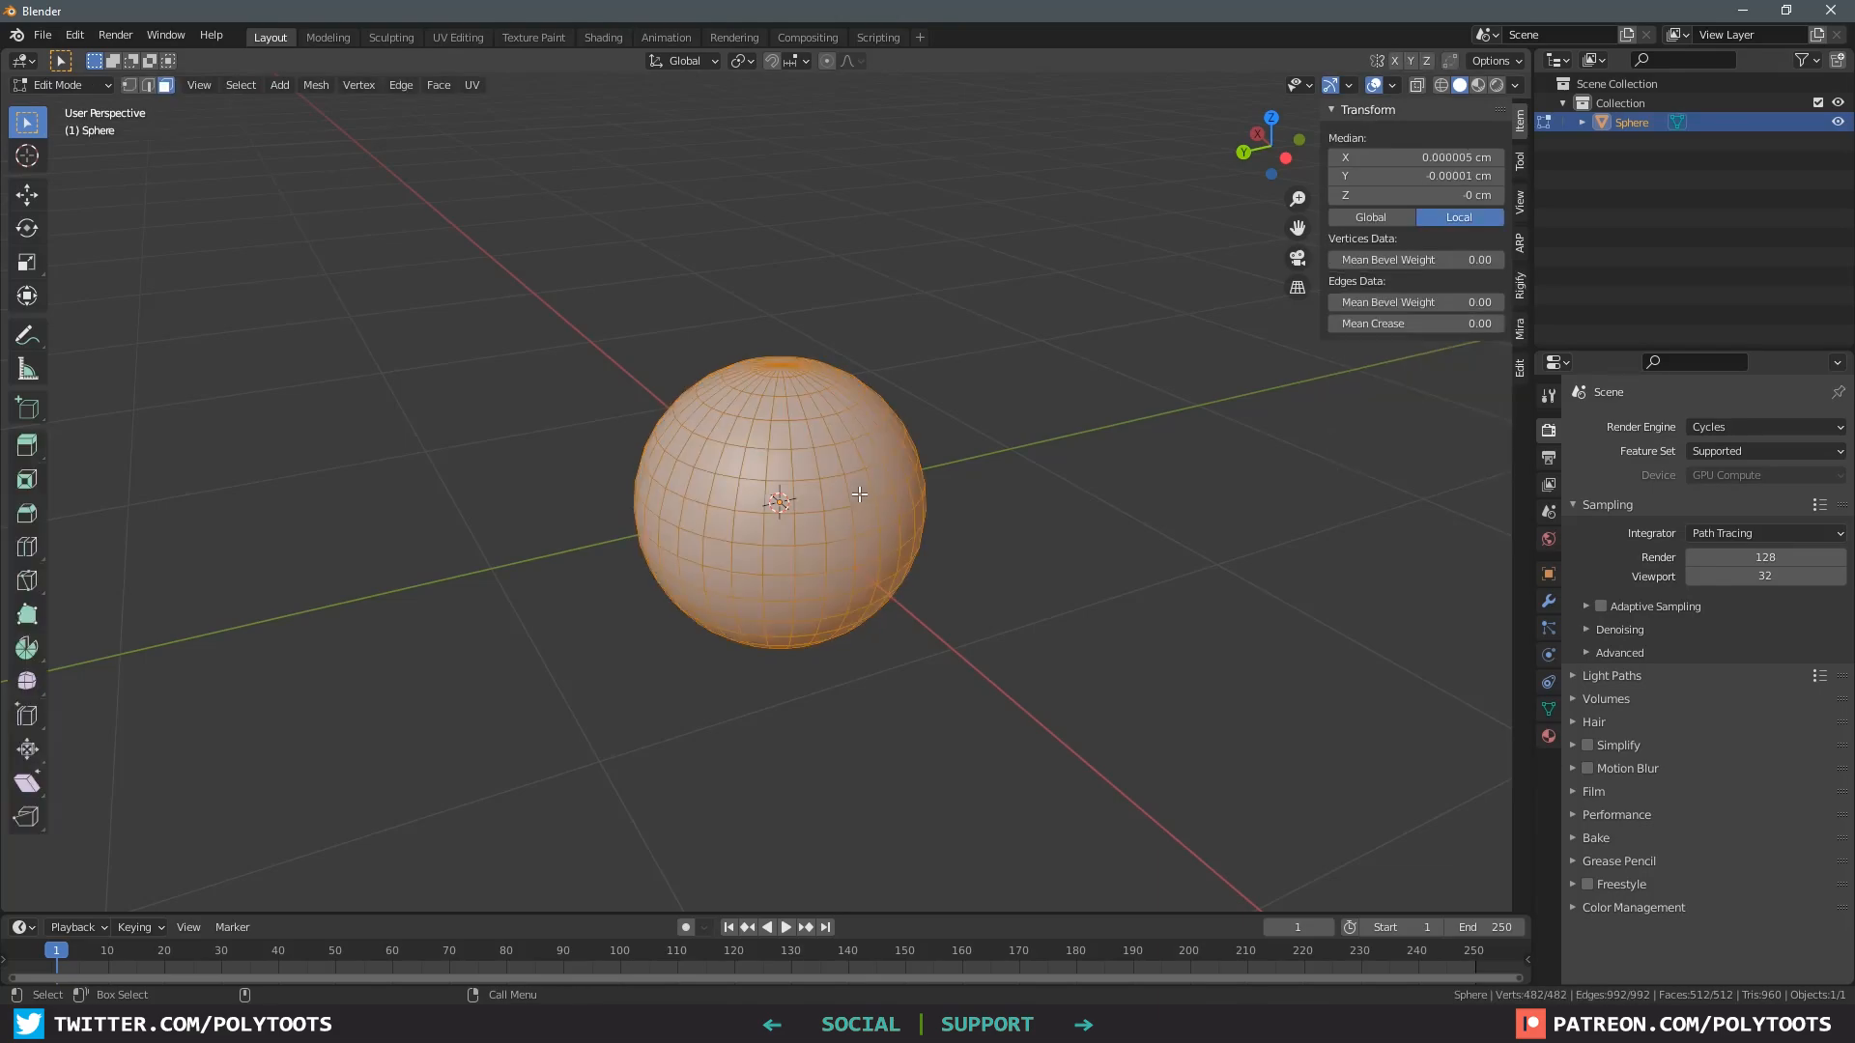
pyautogui.hotkey('alt', 'n')
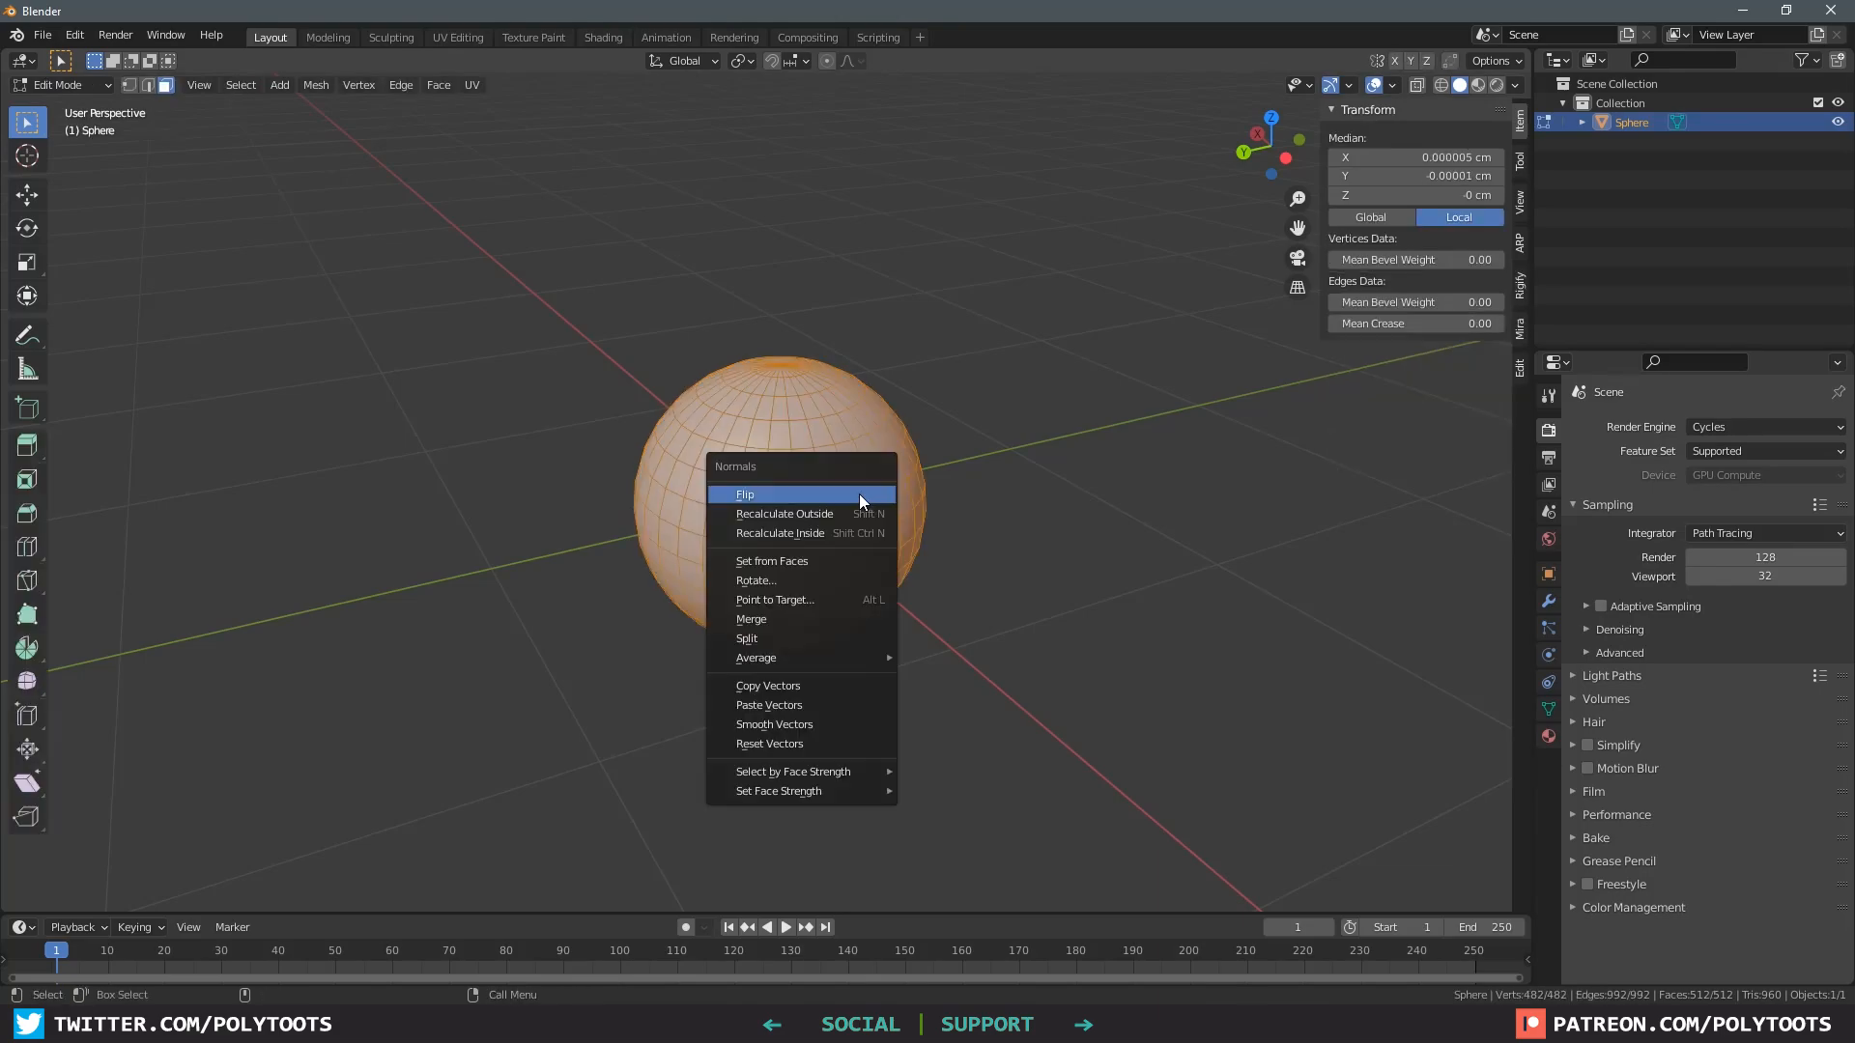
pyautogui.click(779, 496)
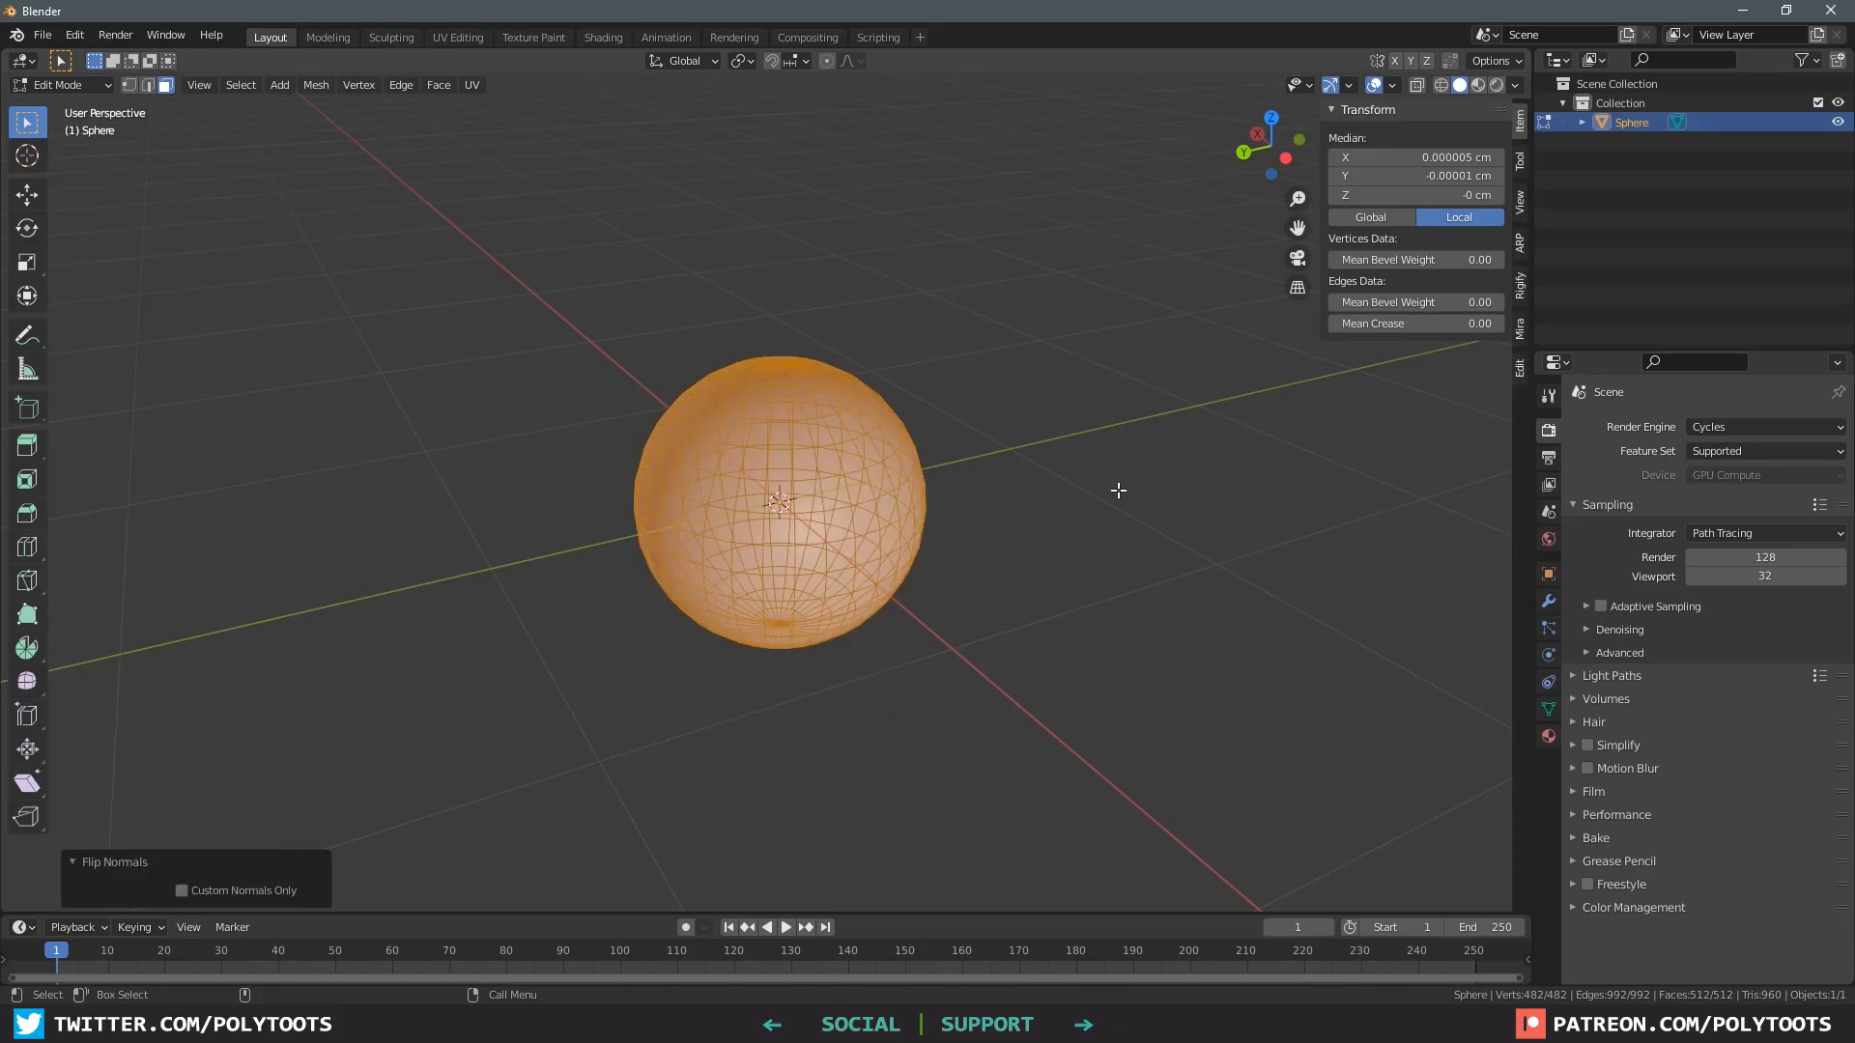
pyautogui.hotkey('alt', 'a')
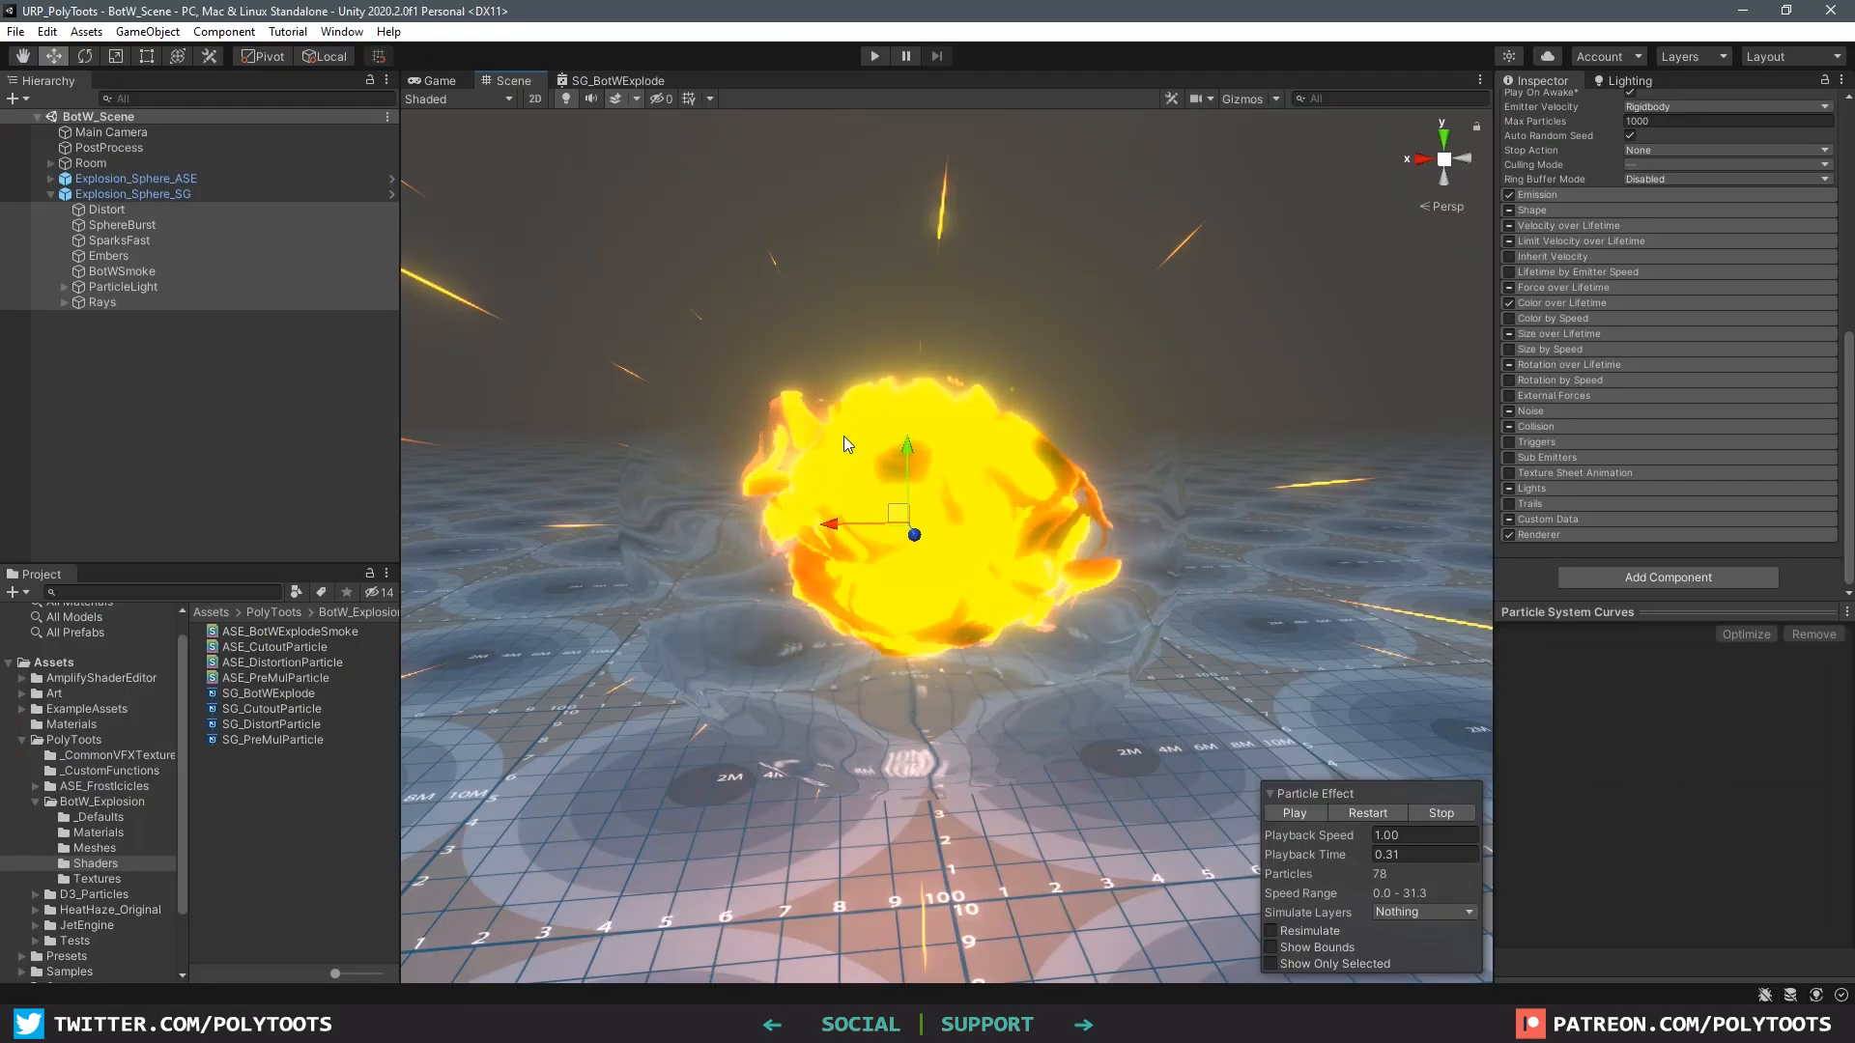
# Step: Back in Unity, select the Distort particle system and scrub its playback to 0.13 to show the distortion sphere
pyautogui.click(148, 210)
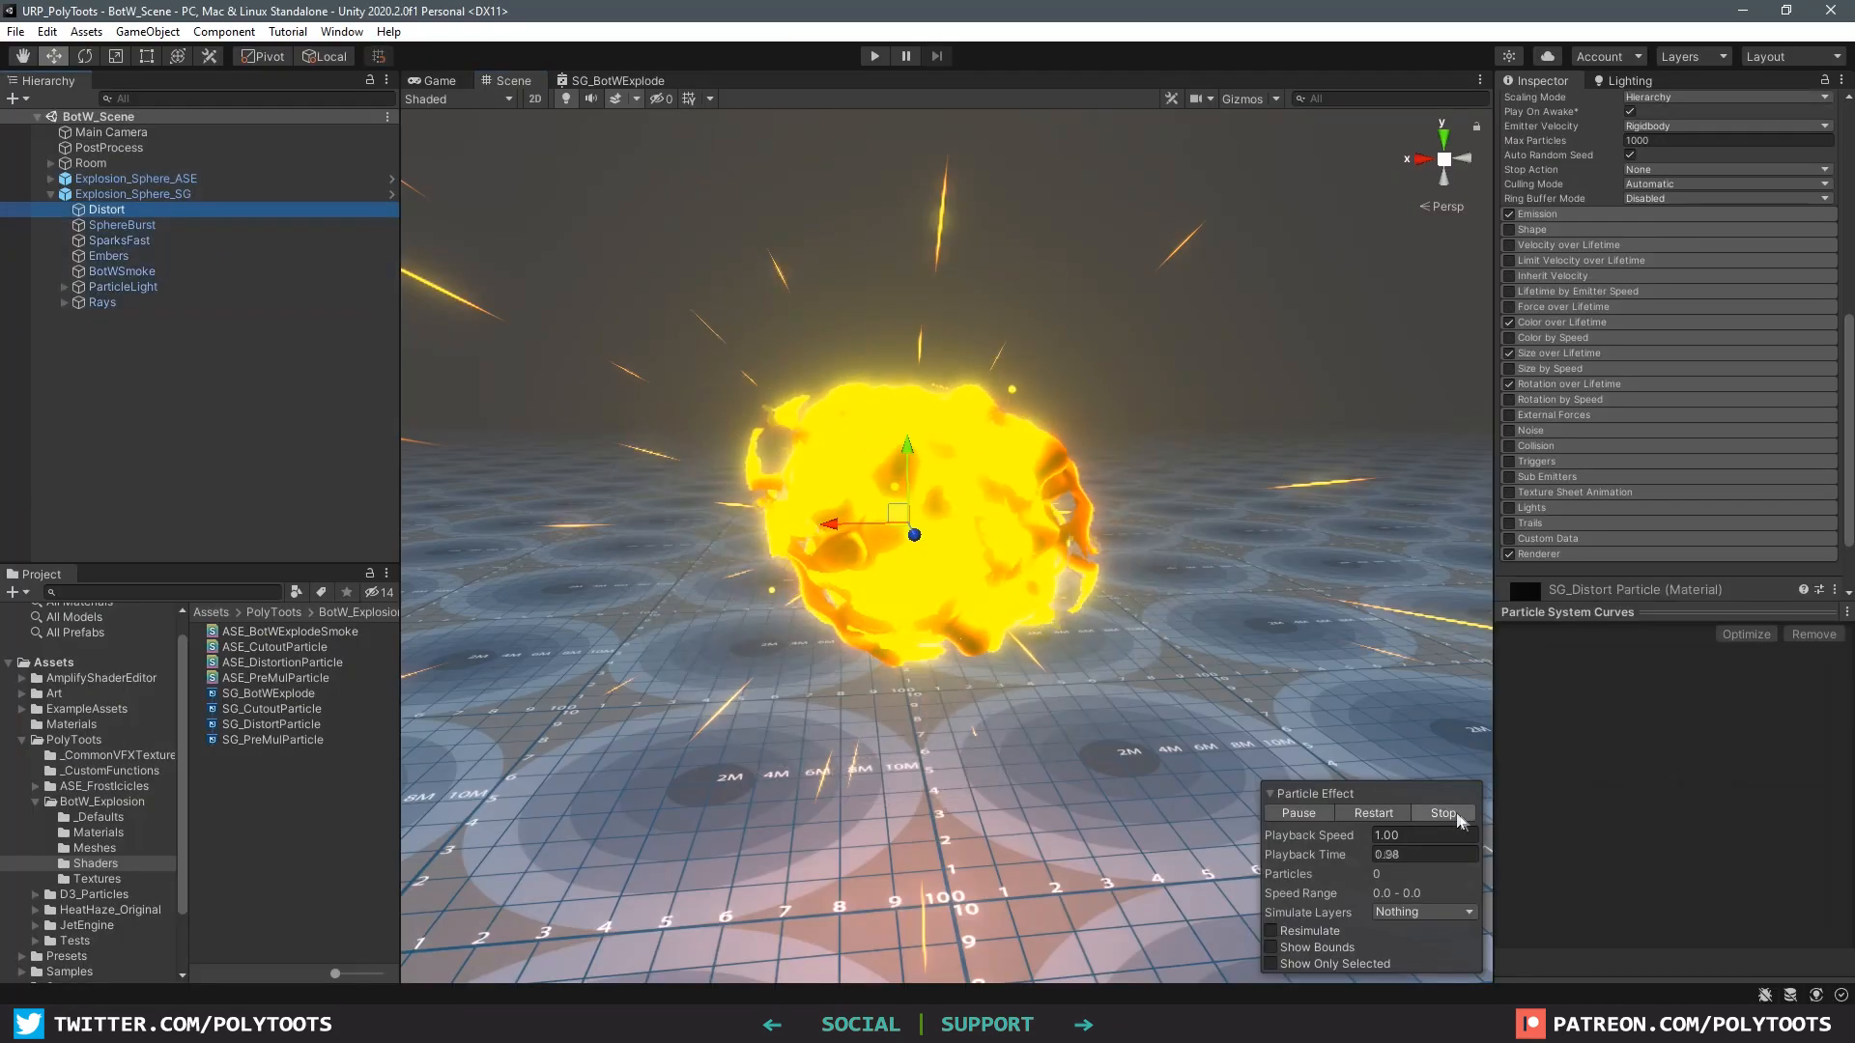
pyautogui.moveTo(1355, 858); pyautogui.dragTo(1409, 875)
pyautogui.keyDown('alt'); pyautogui.moveTo(1045, 617); pyautogui.dragTo(983, 626); pyautogui.keyUp('alt')
# Step: Set the mesh in Distort's Renderer module to SphereInvert
pyautogui.scroll(-2, 1655, 525)
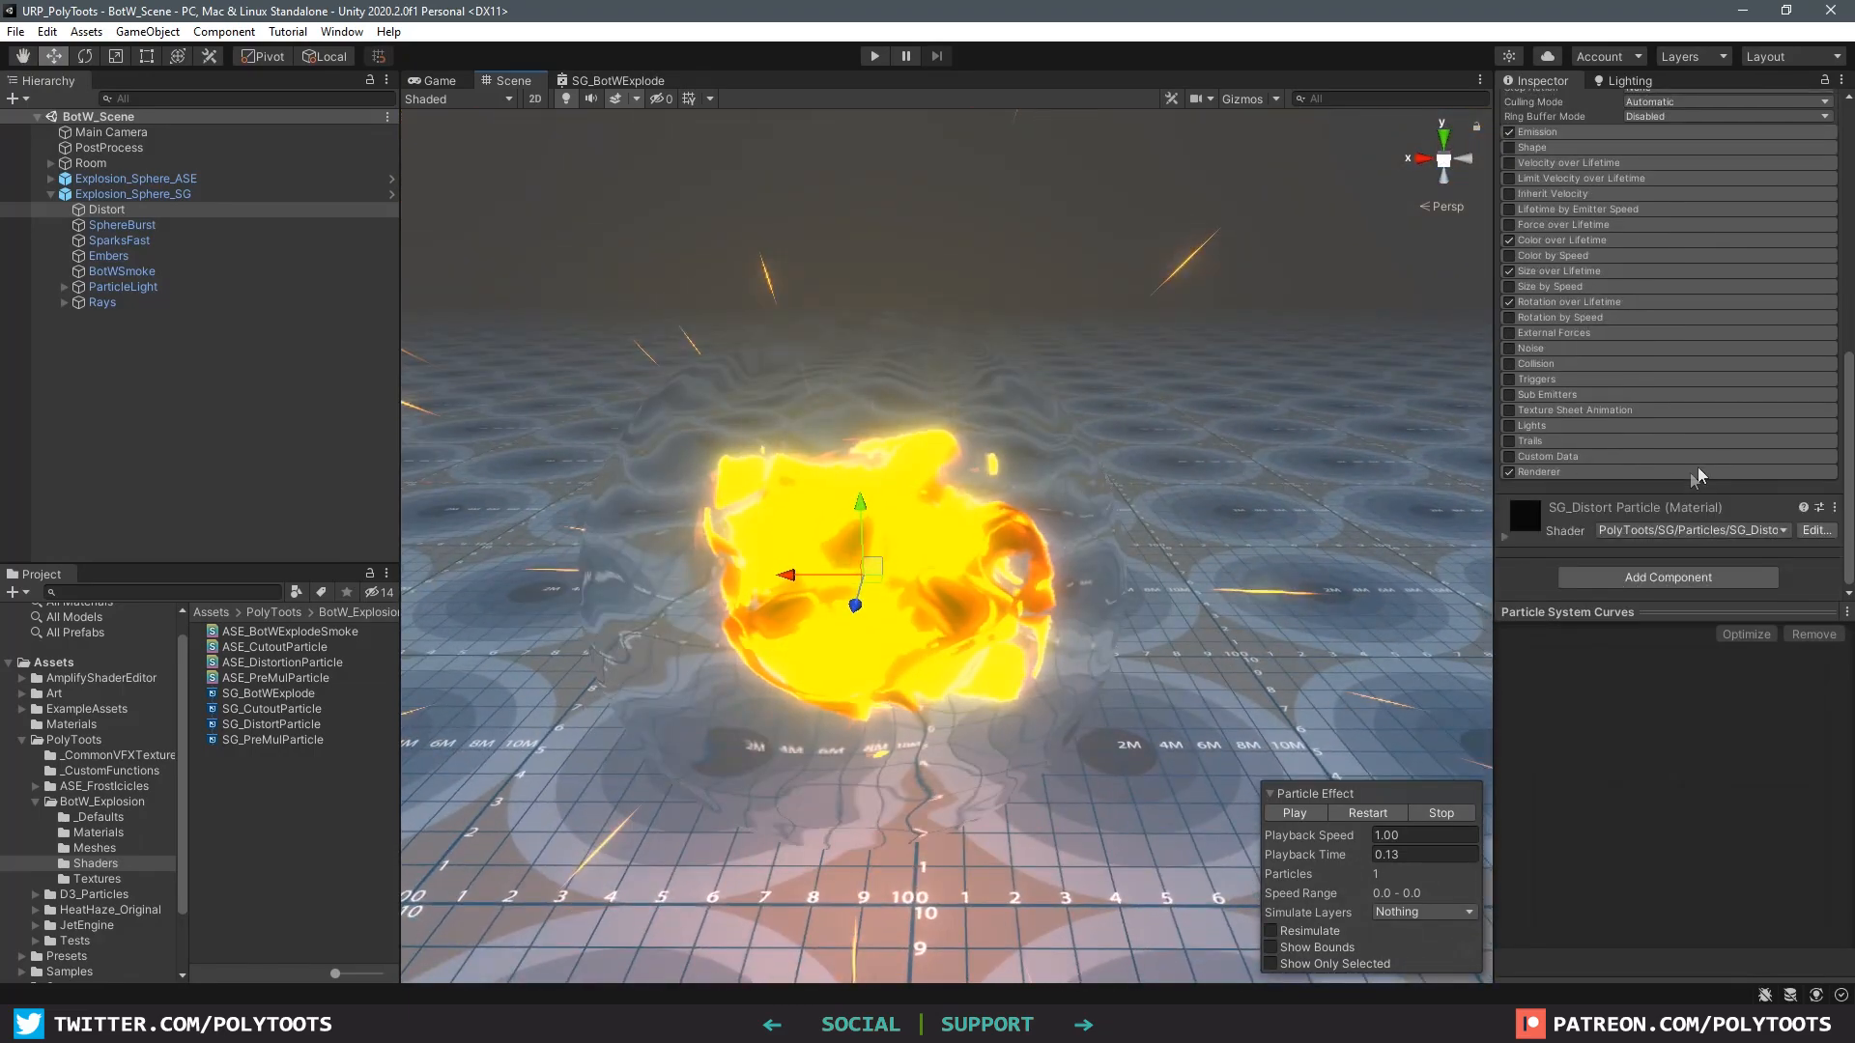
pyautogui.click(1617, 474)
pyautogui.scroll(-3, 1670, 470)
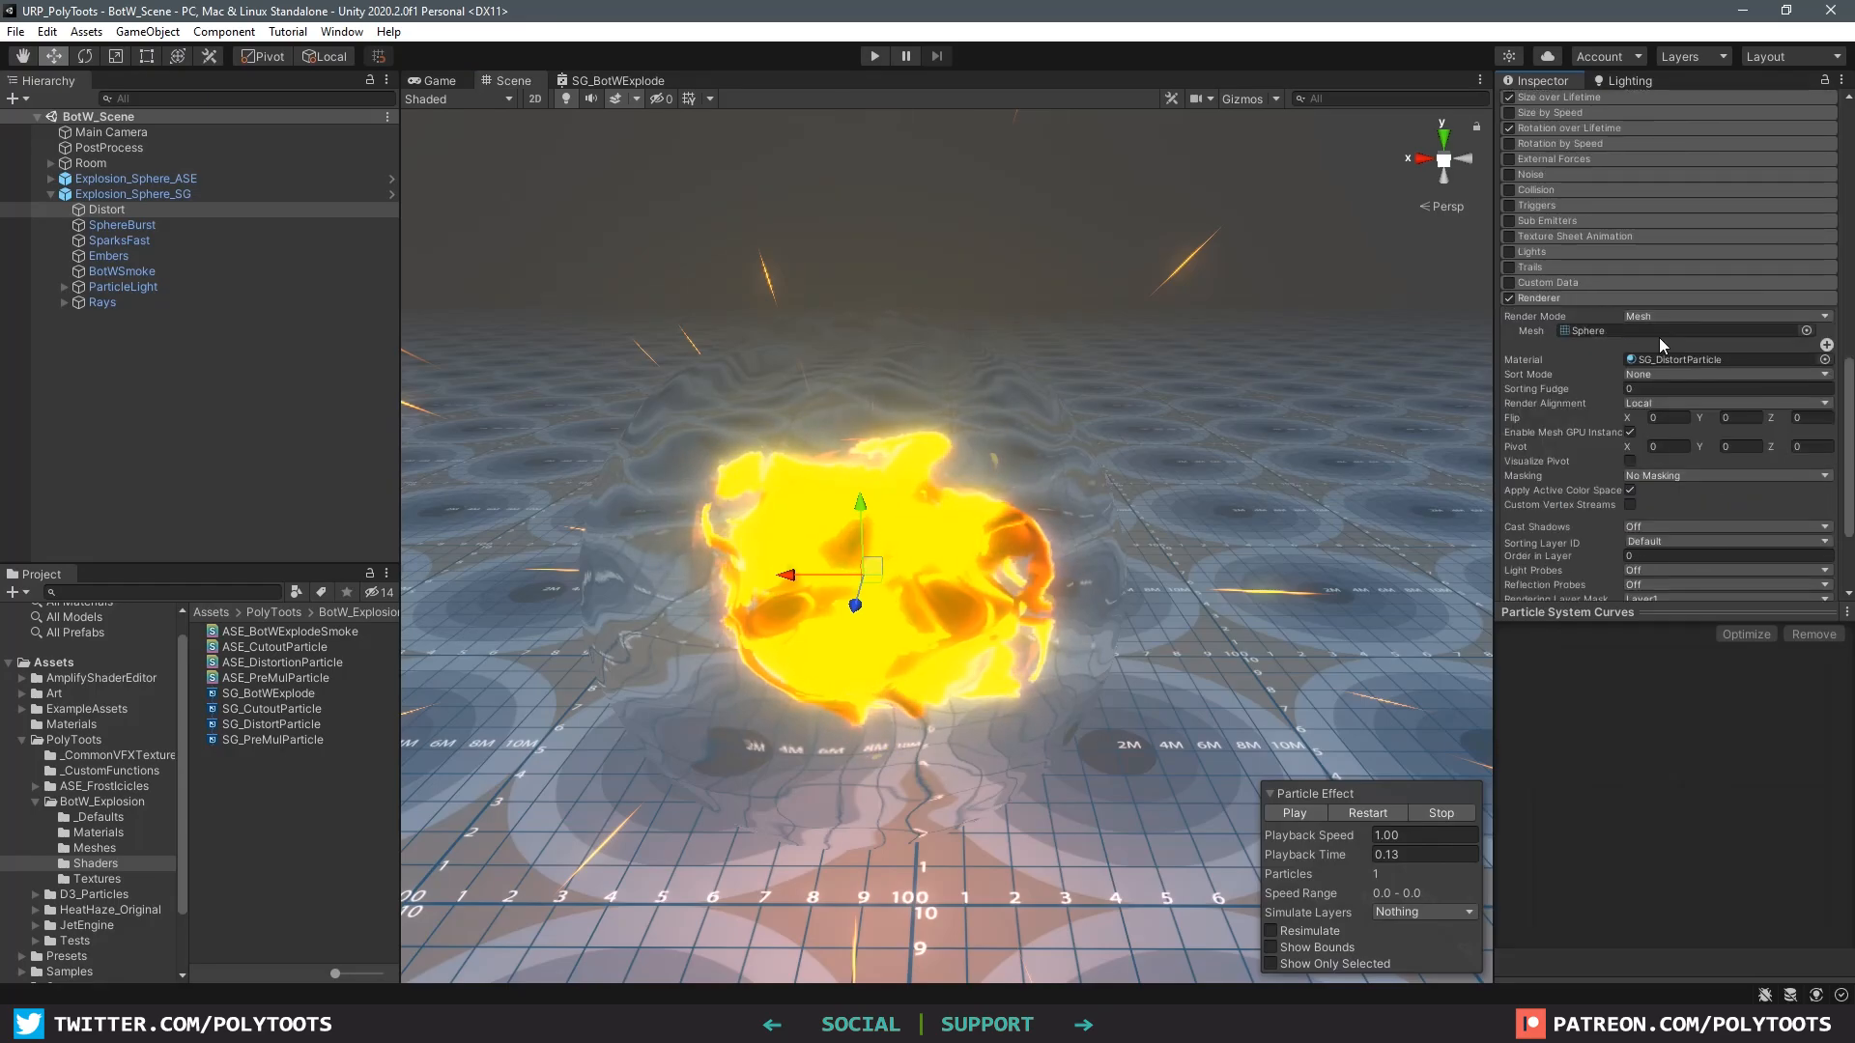
pyautogui.click(1805, 331)
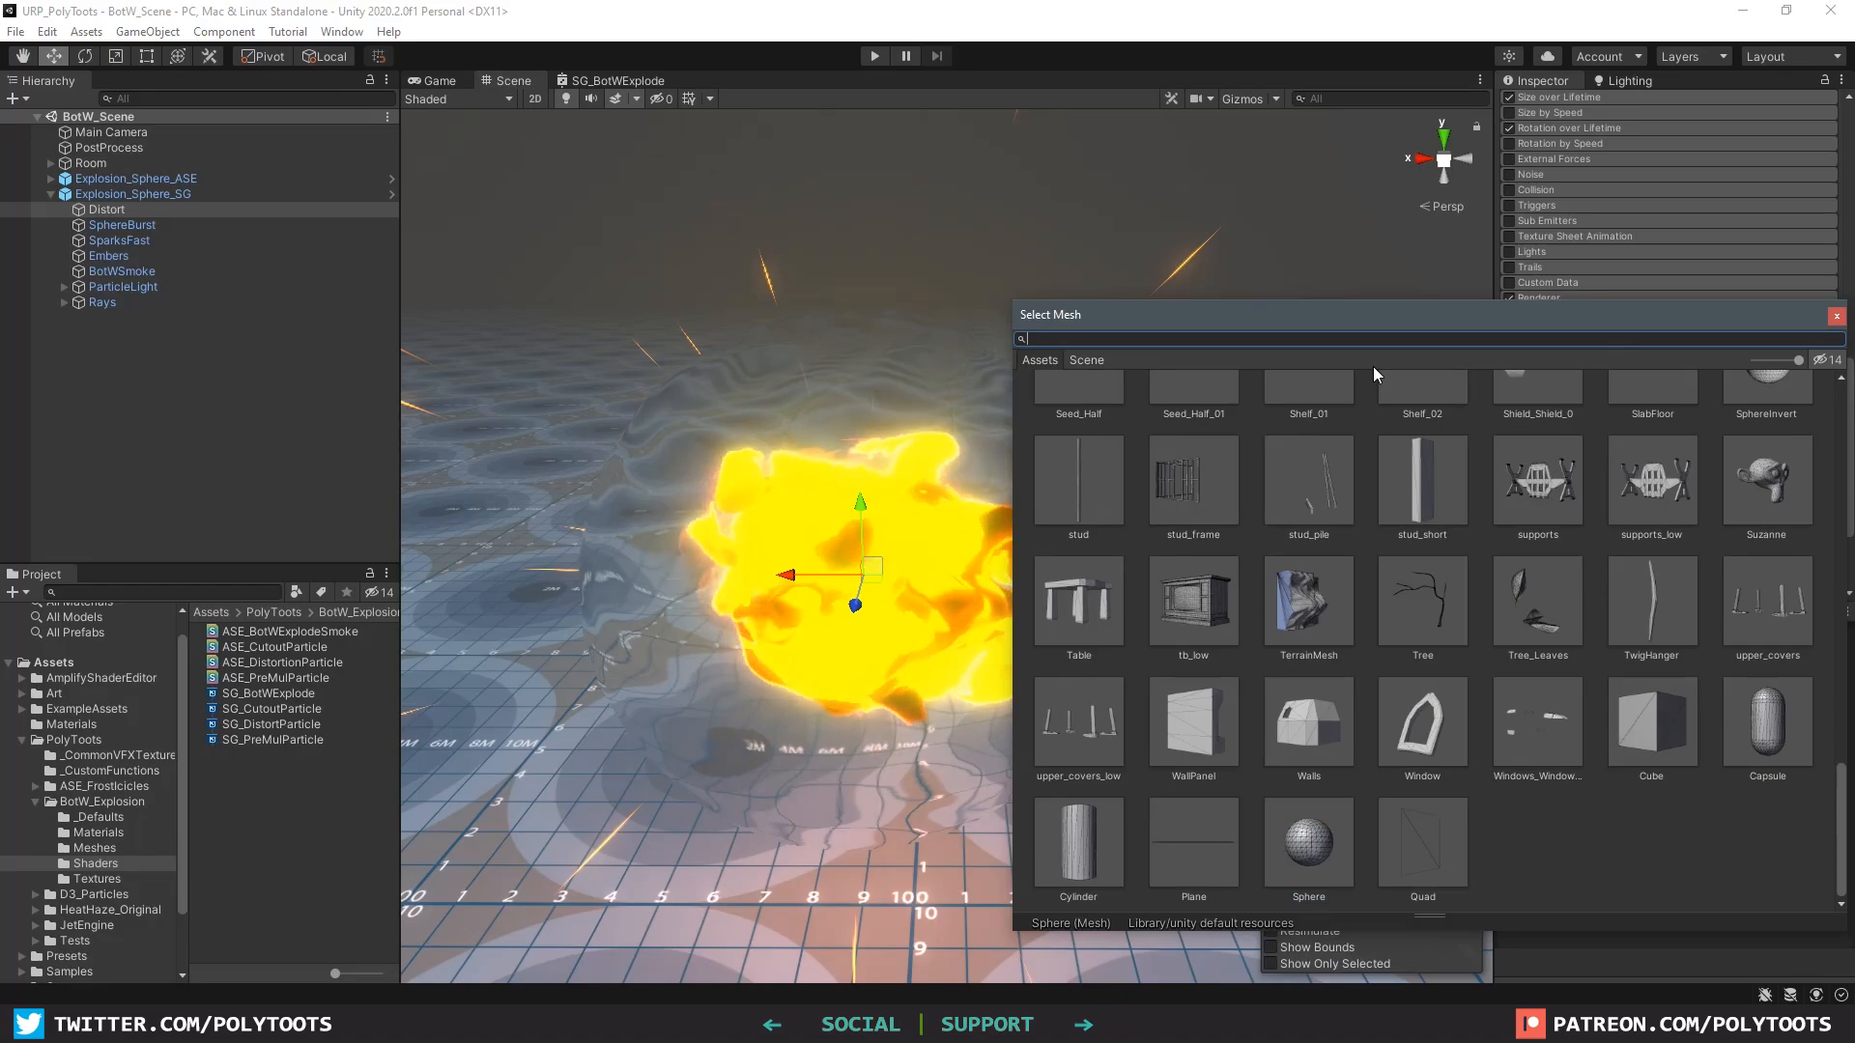
pyautogui.write('invert')
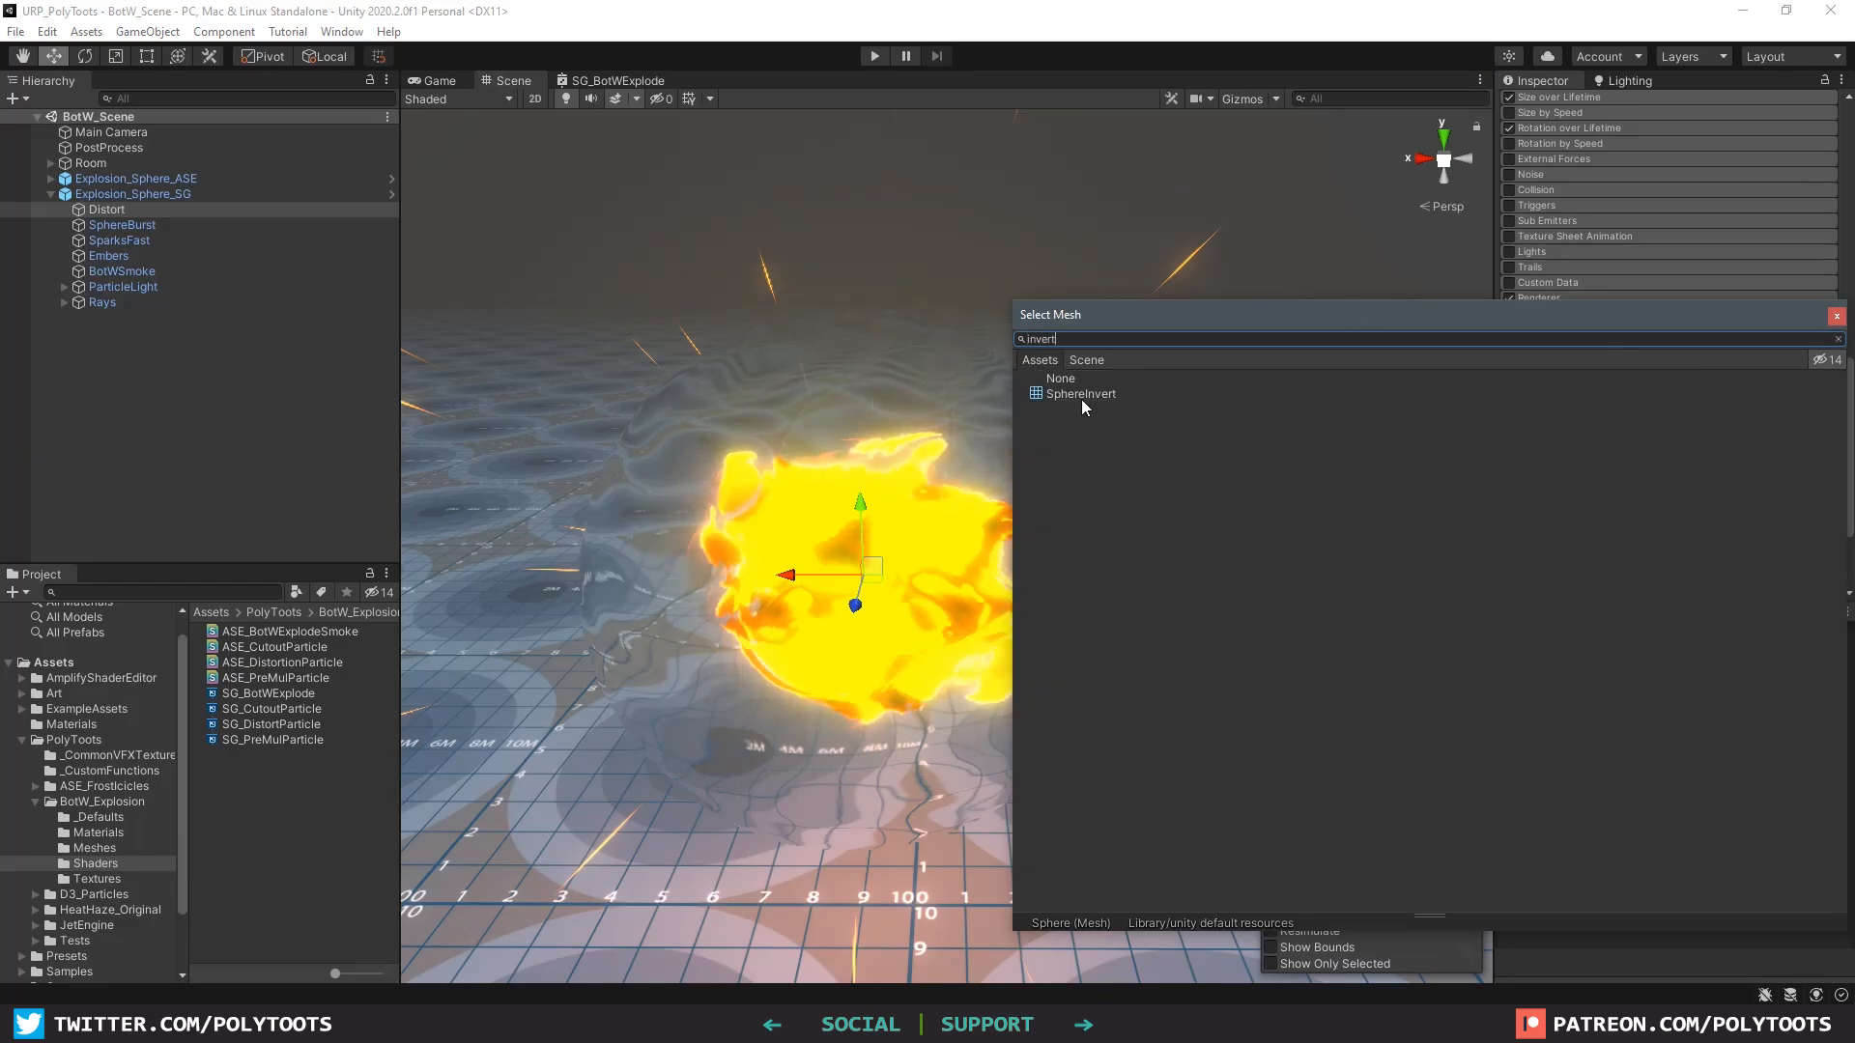
pyautogui.click(1091, 392)
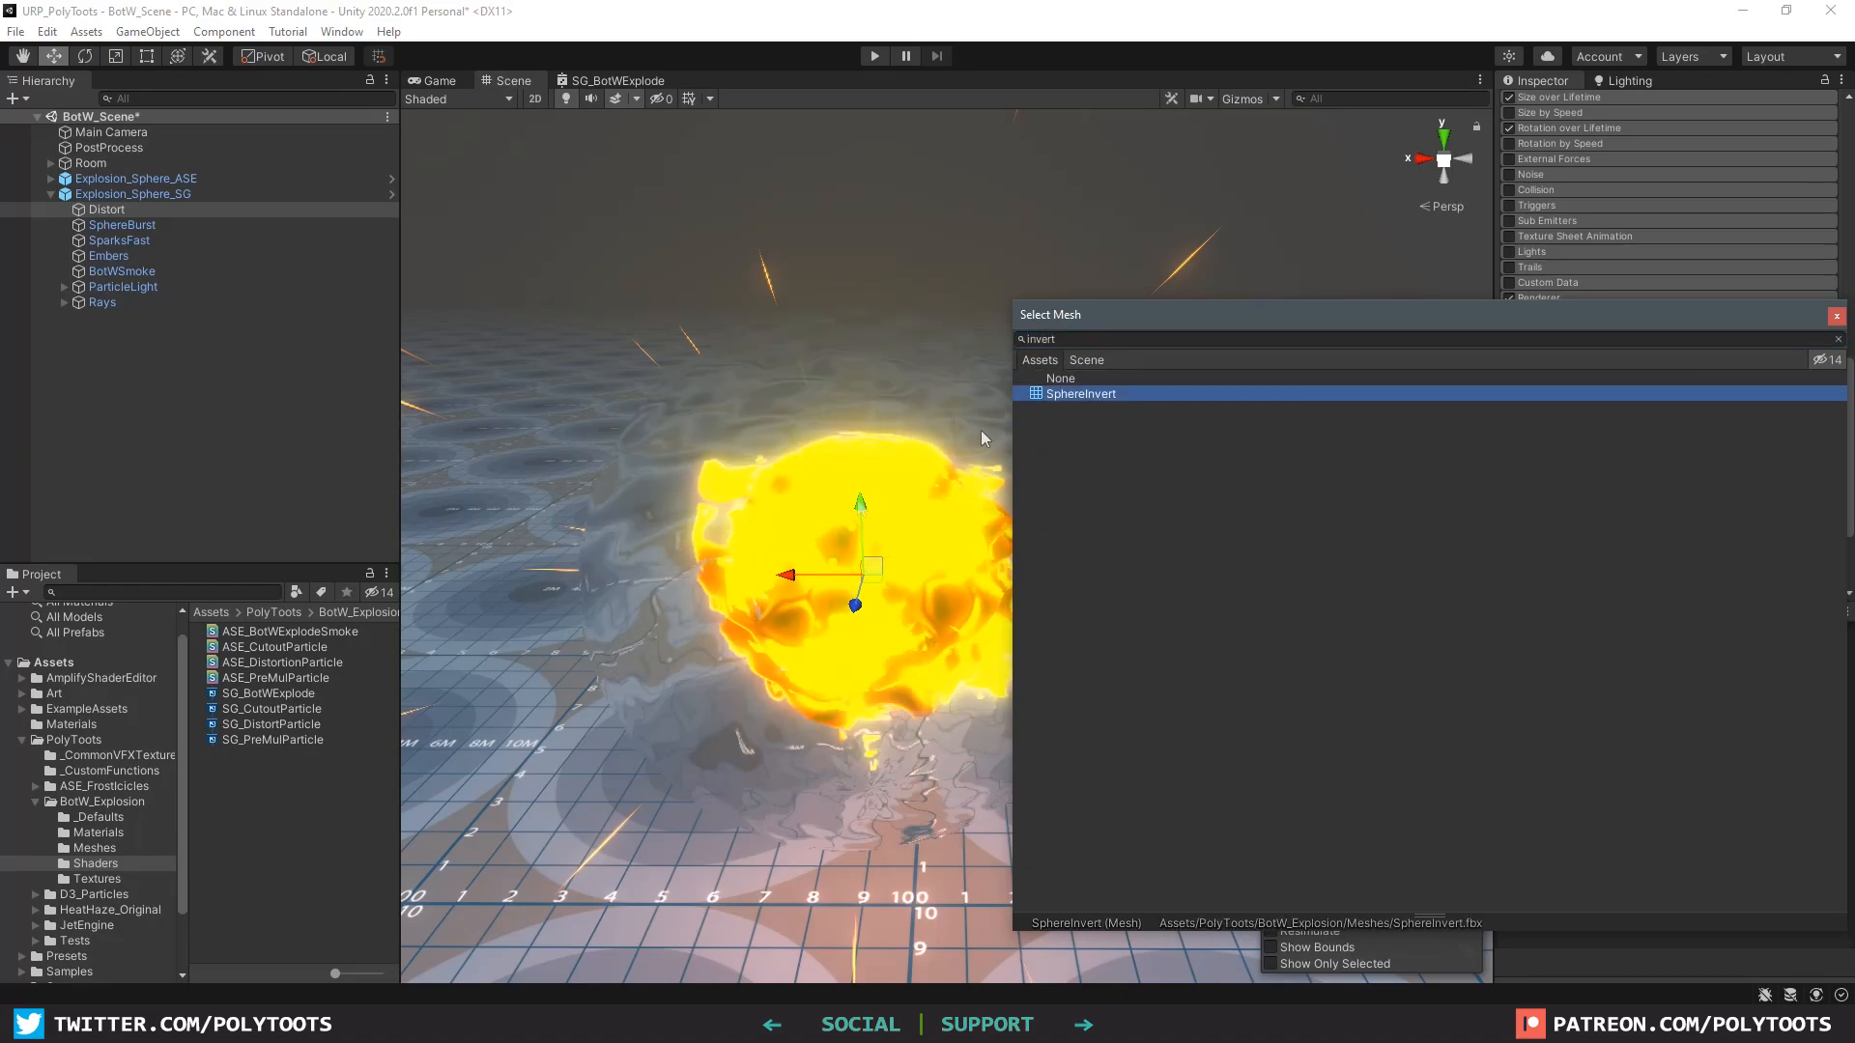
pyautogui.doubleClick(1065, 396)
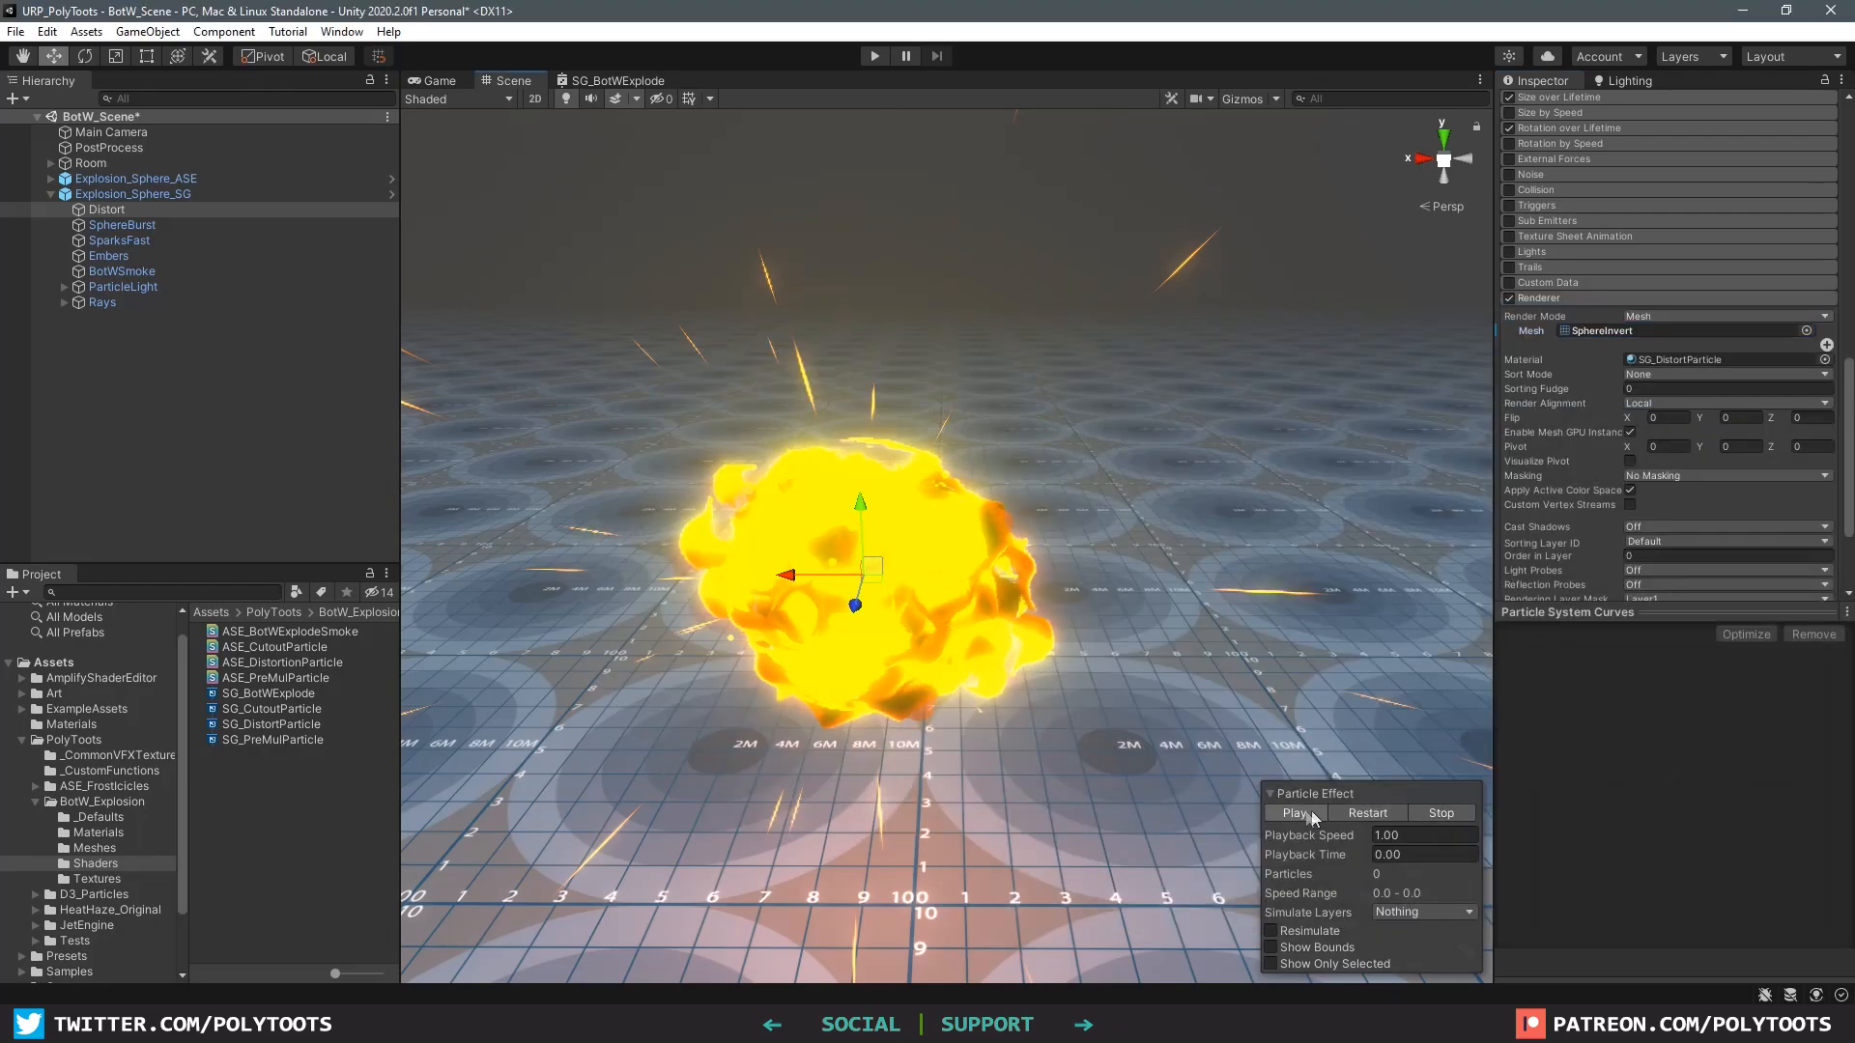
# Step: Replay and pause the Distort effect to examine the inverted sphere's distortion, and bring up its SG_DistortParticle material
pyautogui.click(1354, 815)
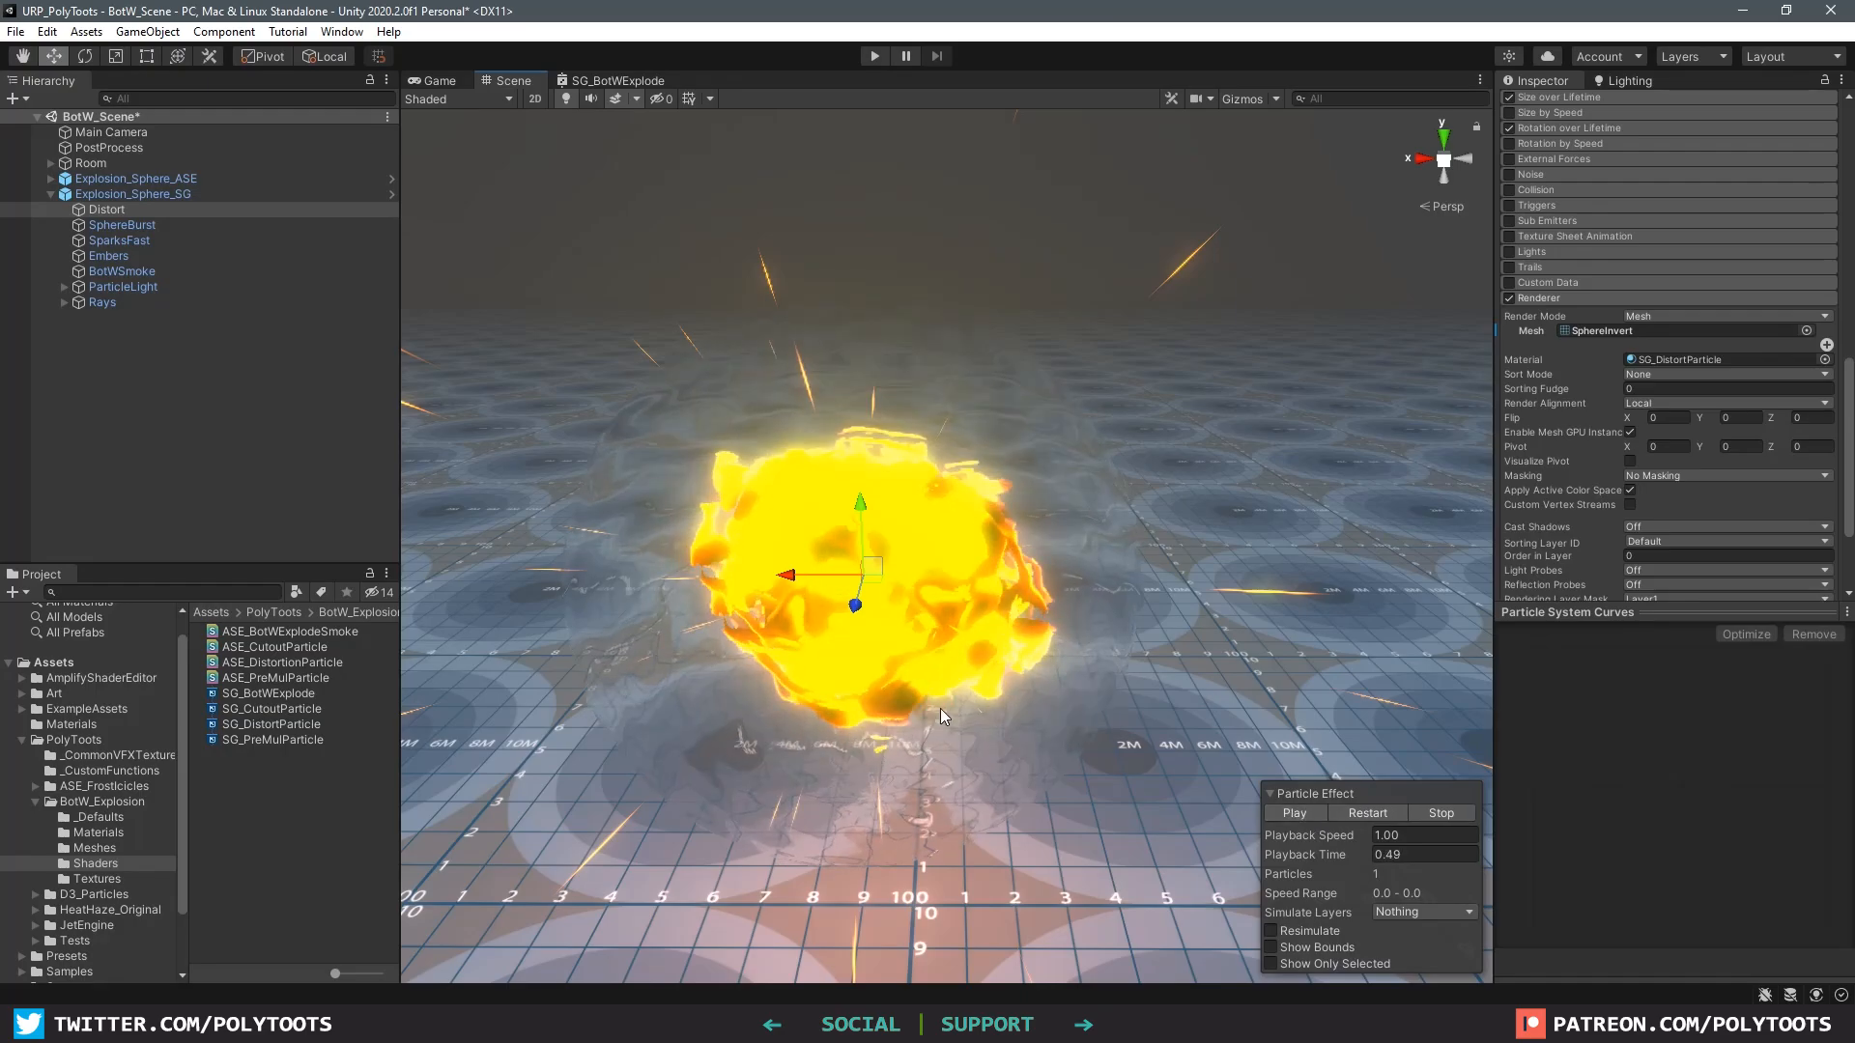
pyautogui.click(1300, 815)
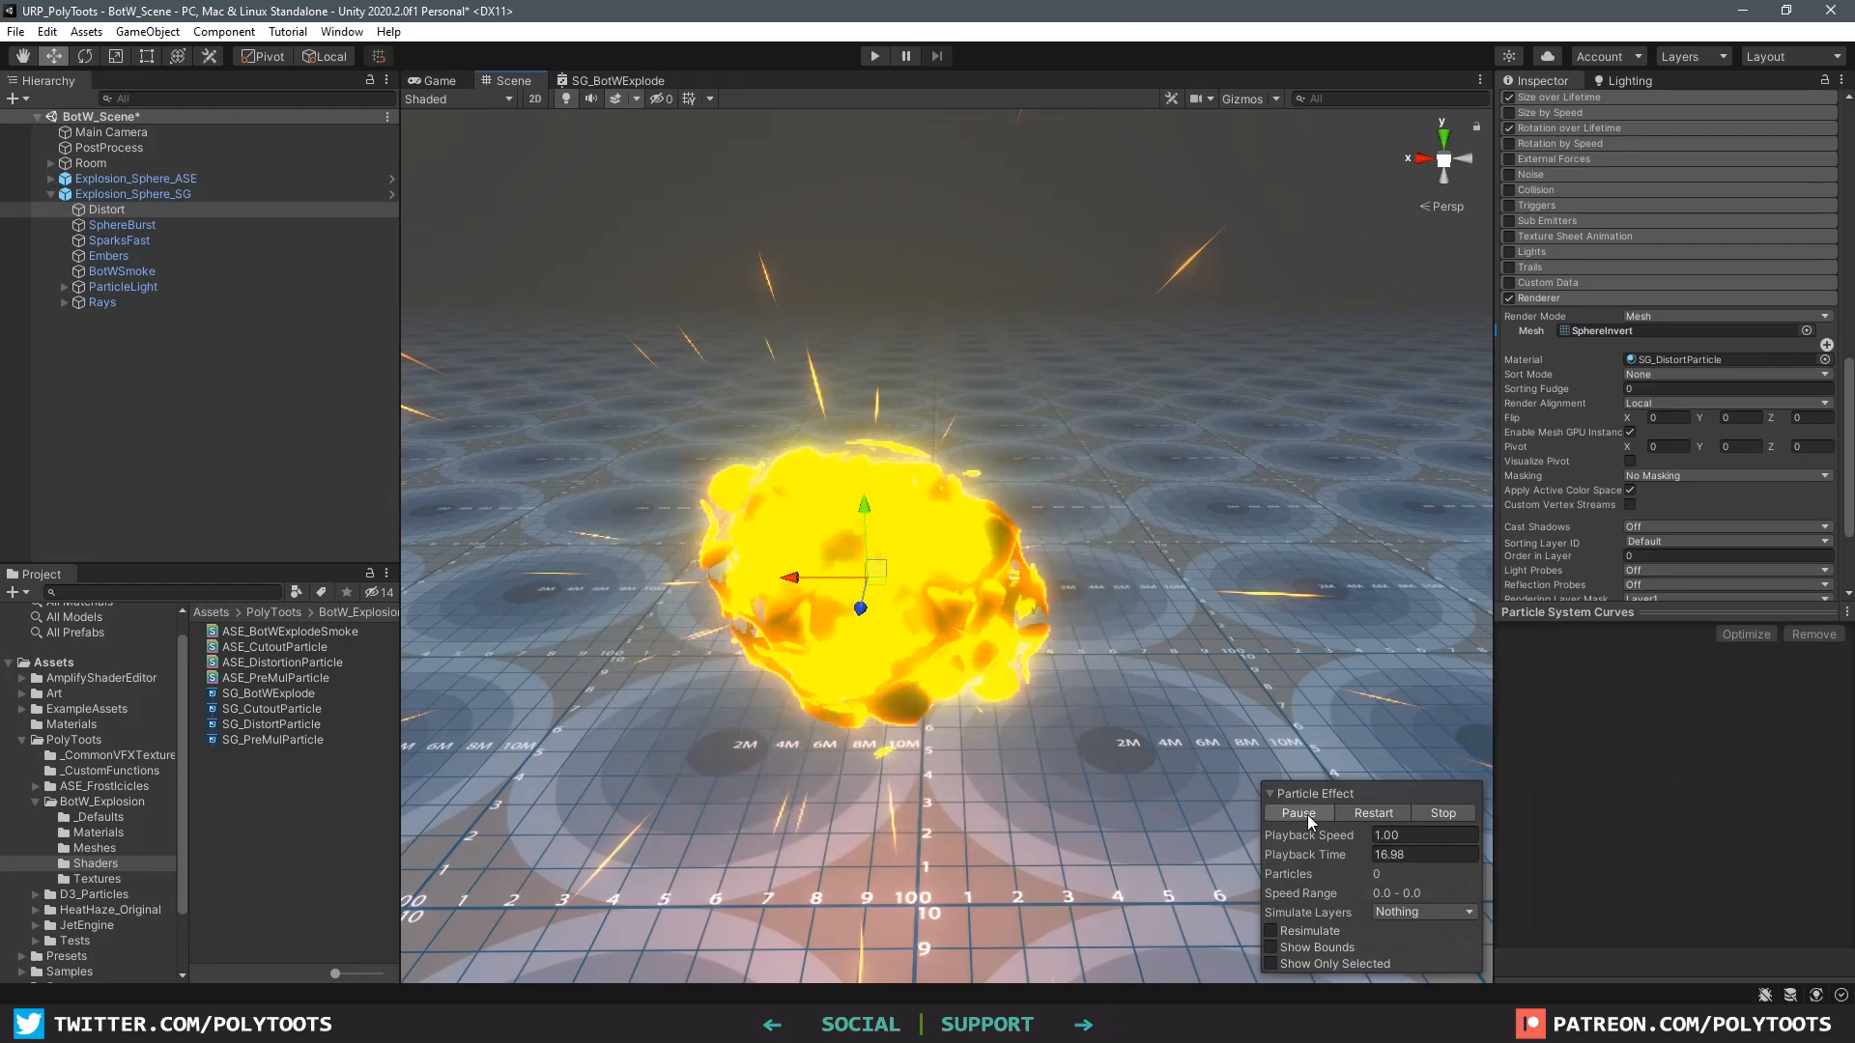
pyautogui.click(1307, 815)
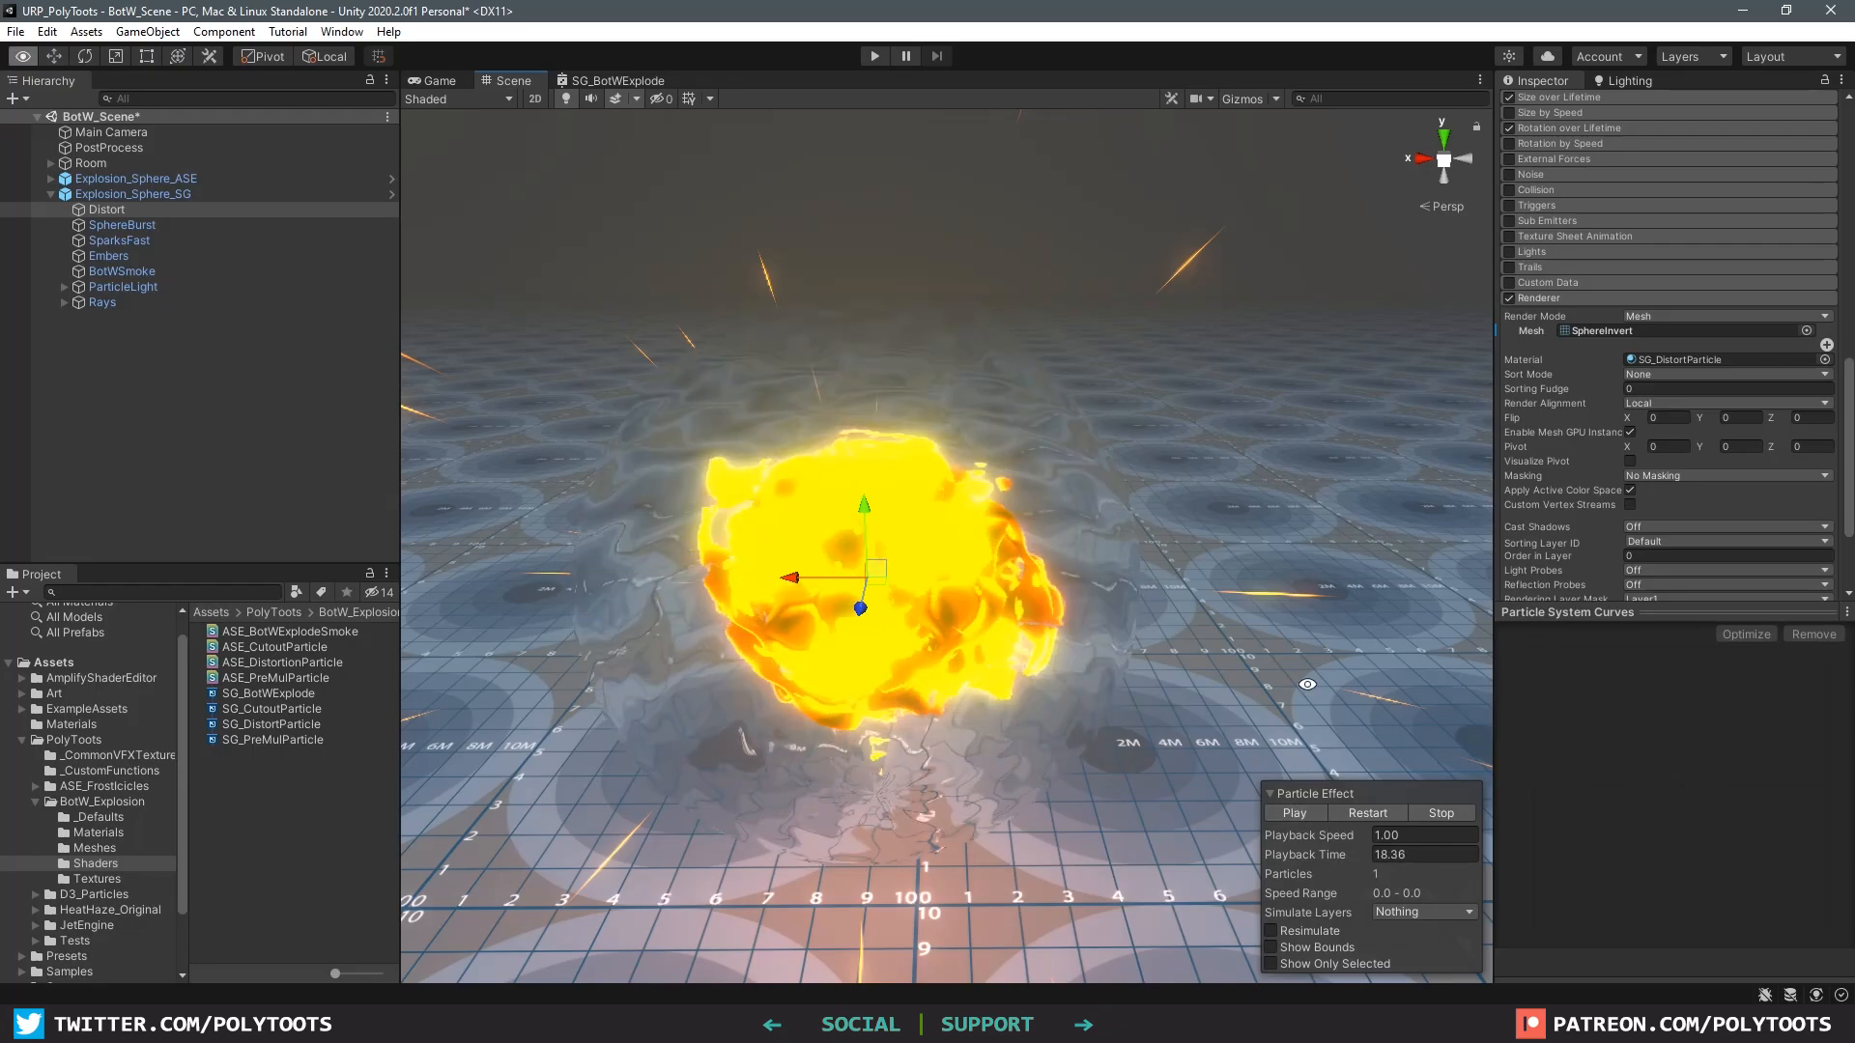
pyautogui.keyDown('alt'); pyautogui.moveTo(1439, 589); pyautogui.dragTo(1576, 511); pyautogui.keyUp('alt')
pyautogui.scroll(-3, 1576, 511)
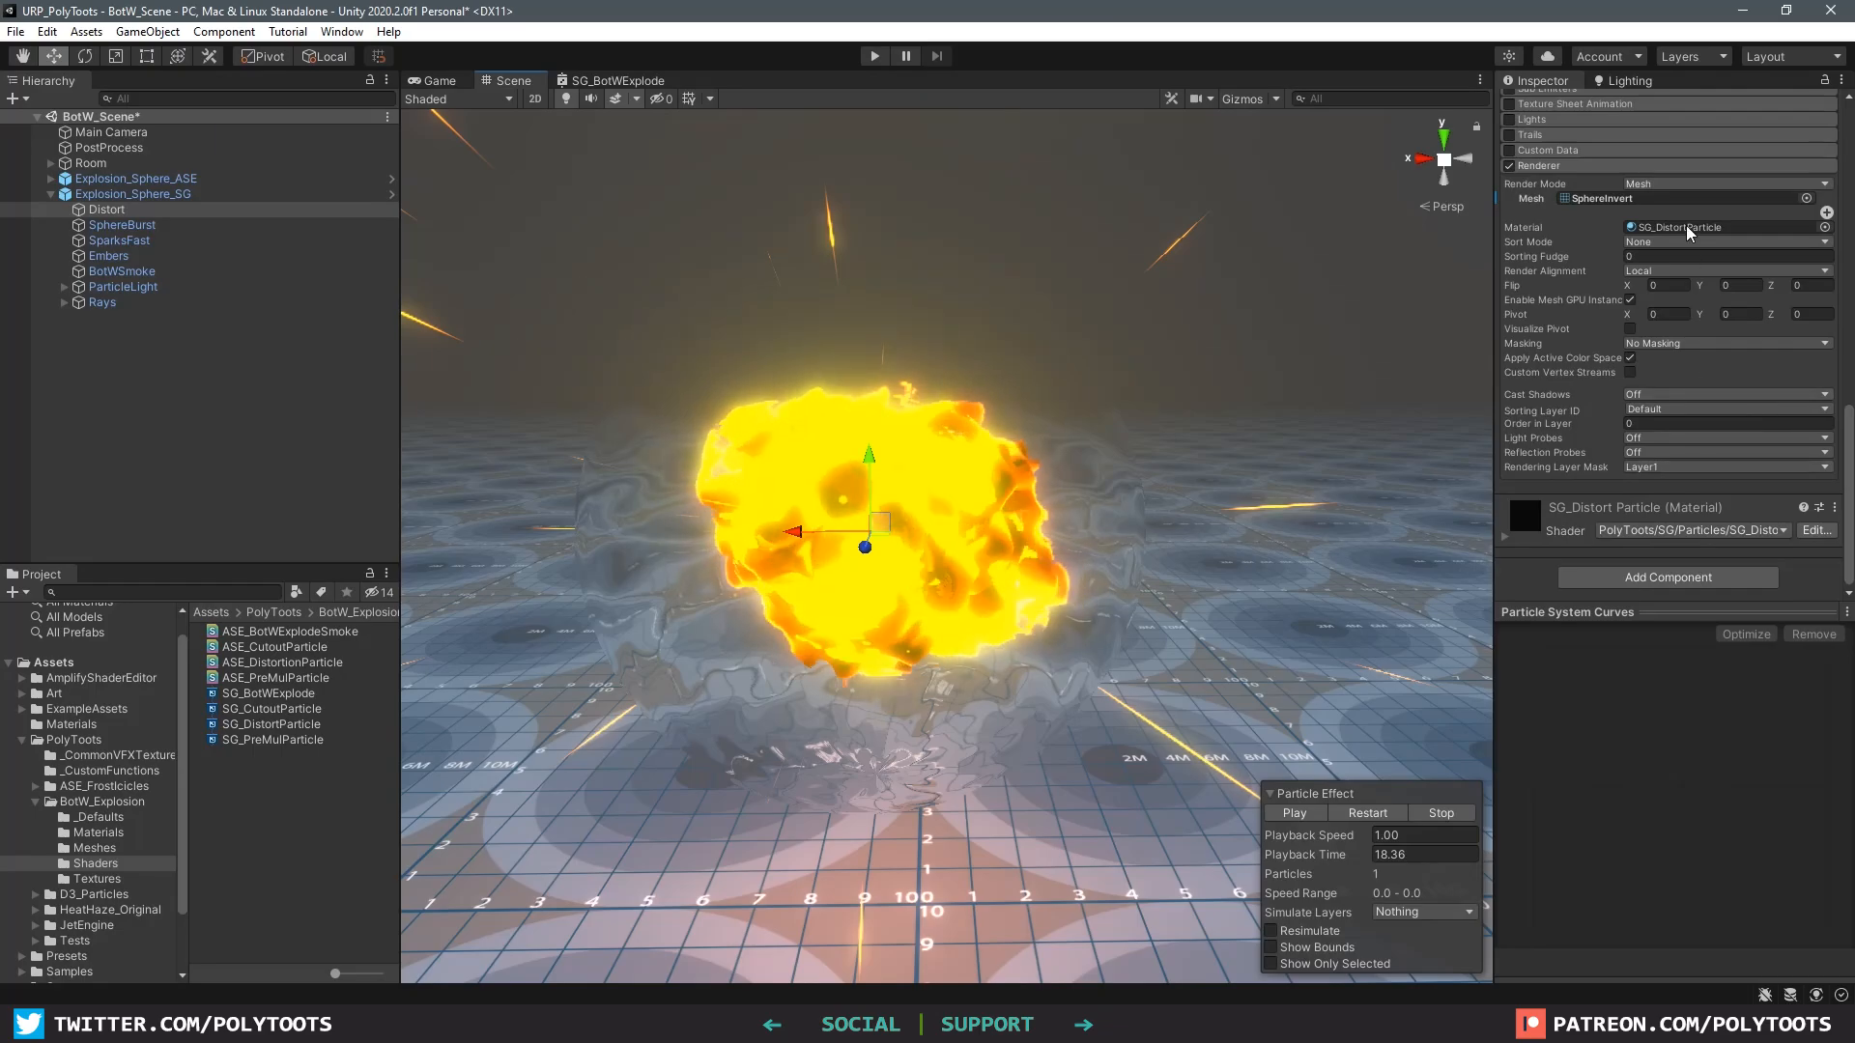
# Step: Raise the SG_DistortParticle material's Refract Strength to 0.23 and try the default Sphere mesh in Distort's Renderer module
pyautogui.scroll(-3, 1591, 515)
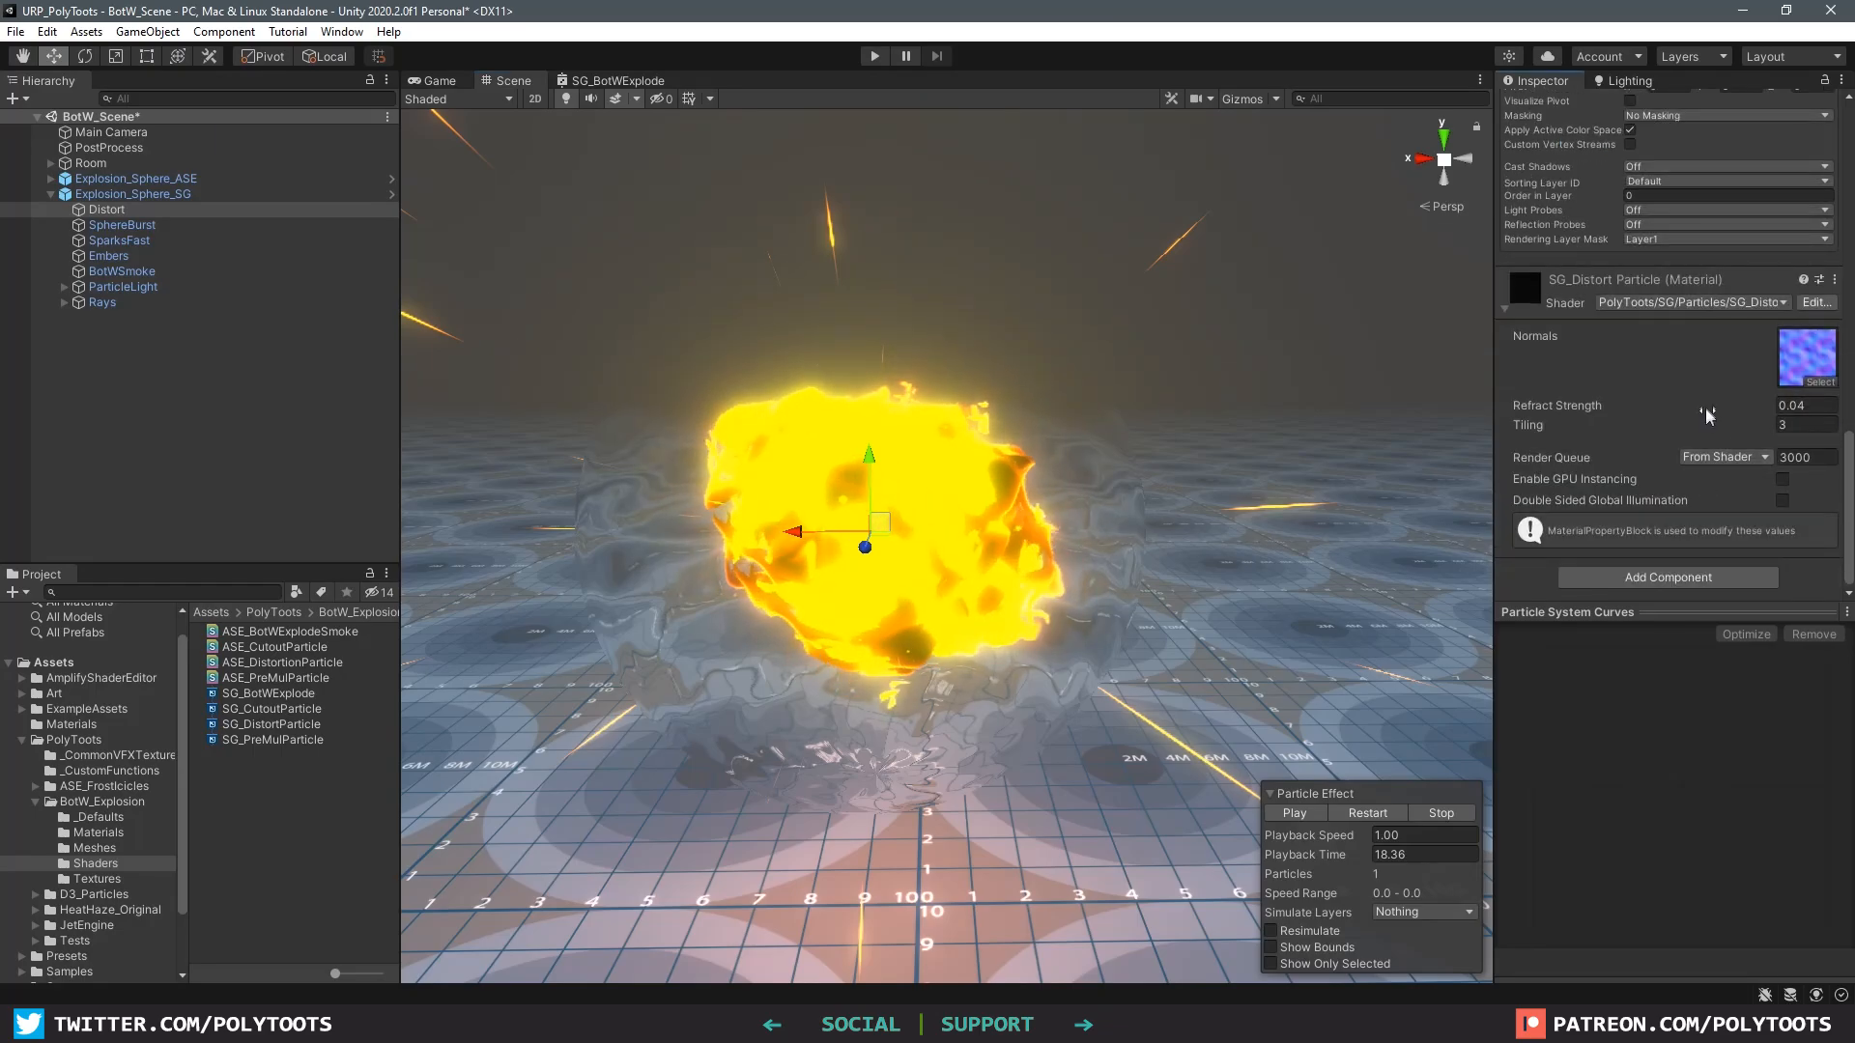
pyautogui.moveTo(1760, 410); pyautogui.dragTo(1781, 421)
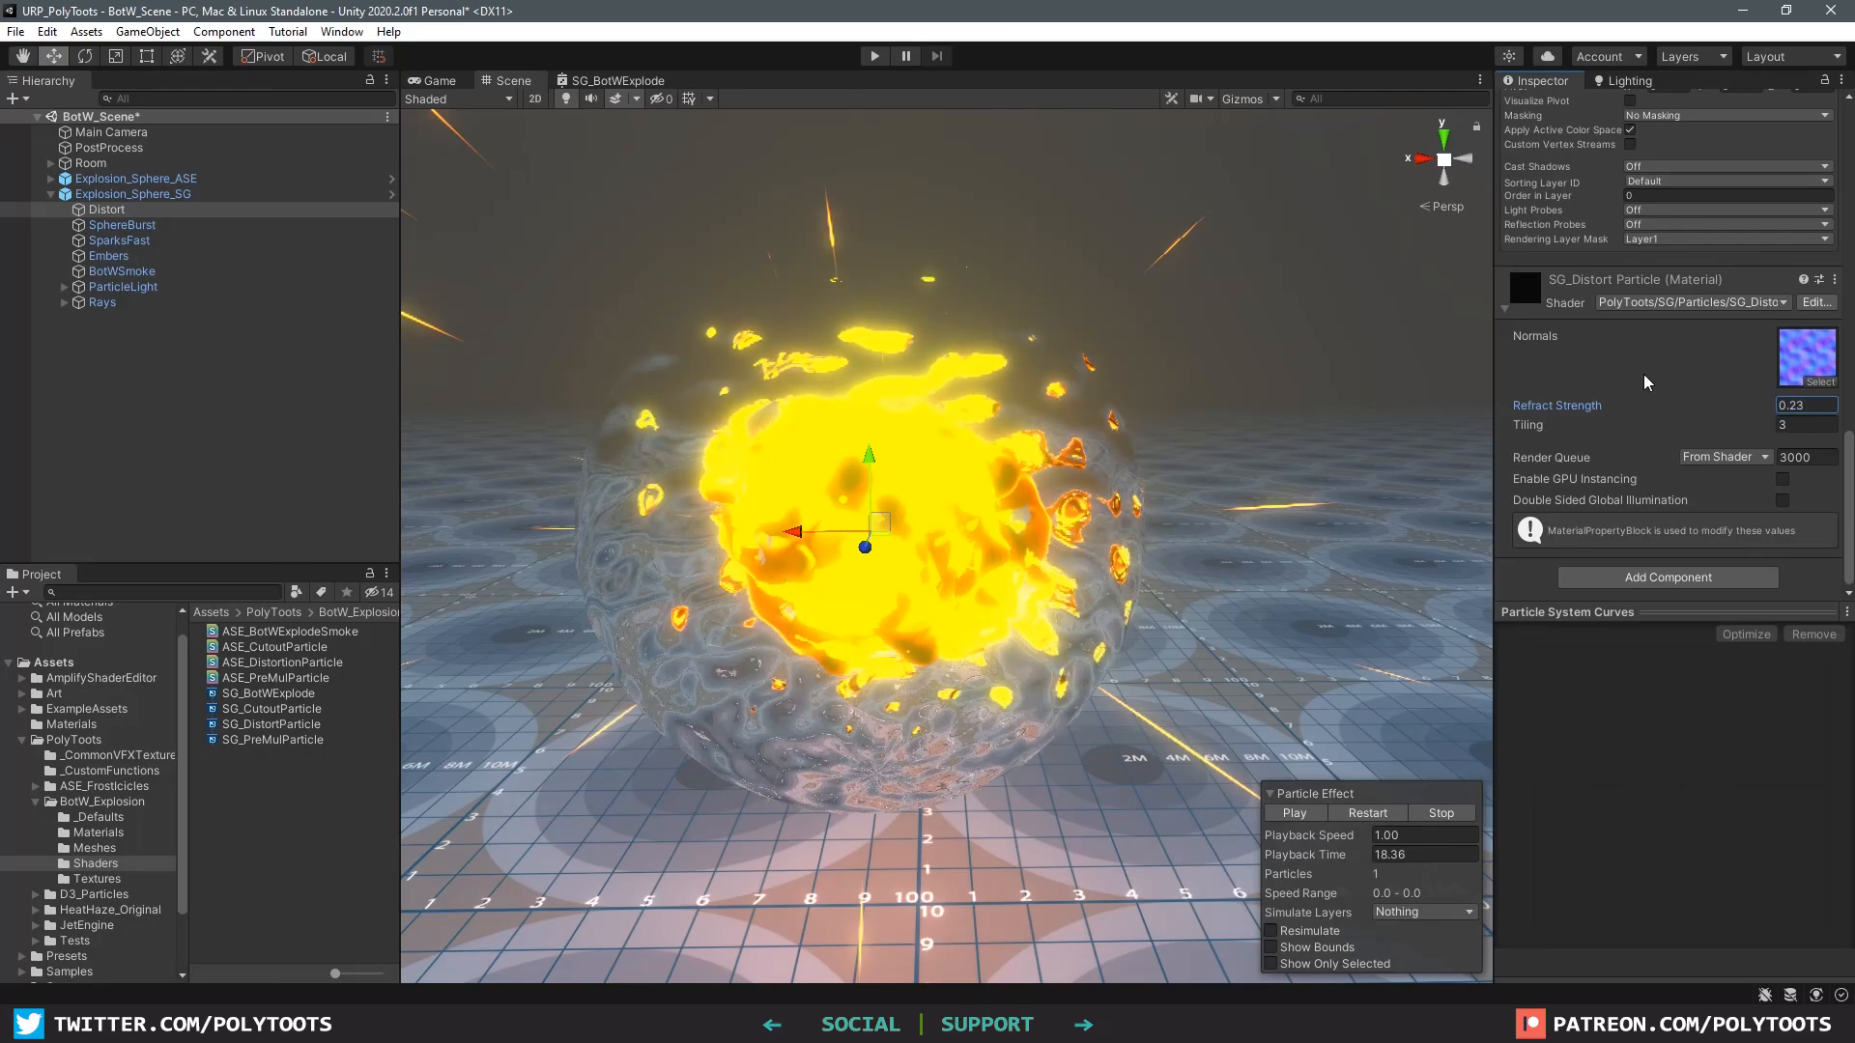
pyautogui.scroll(5, 1643, 374)
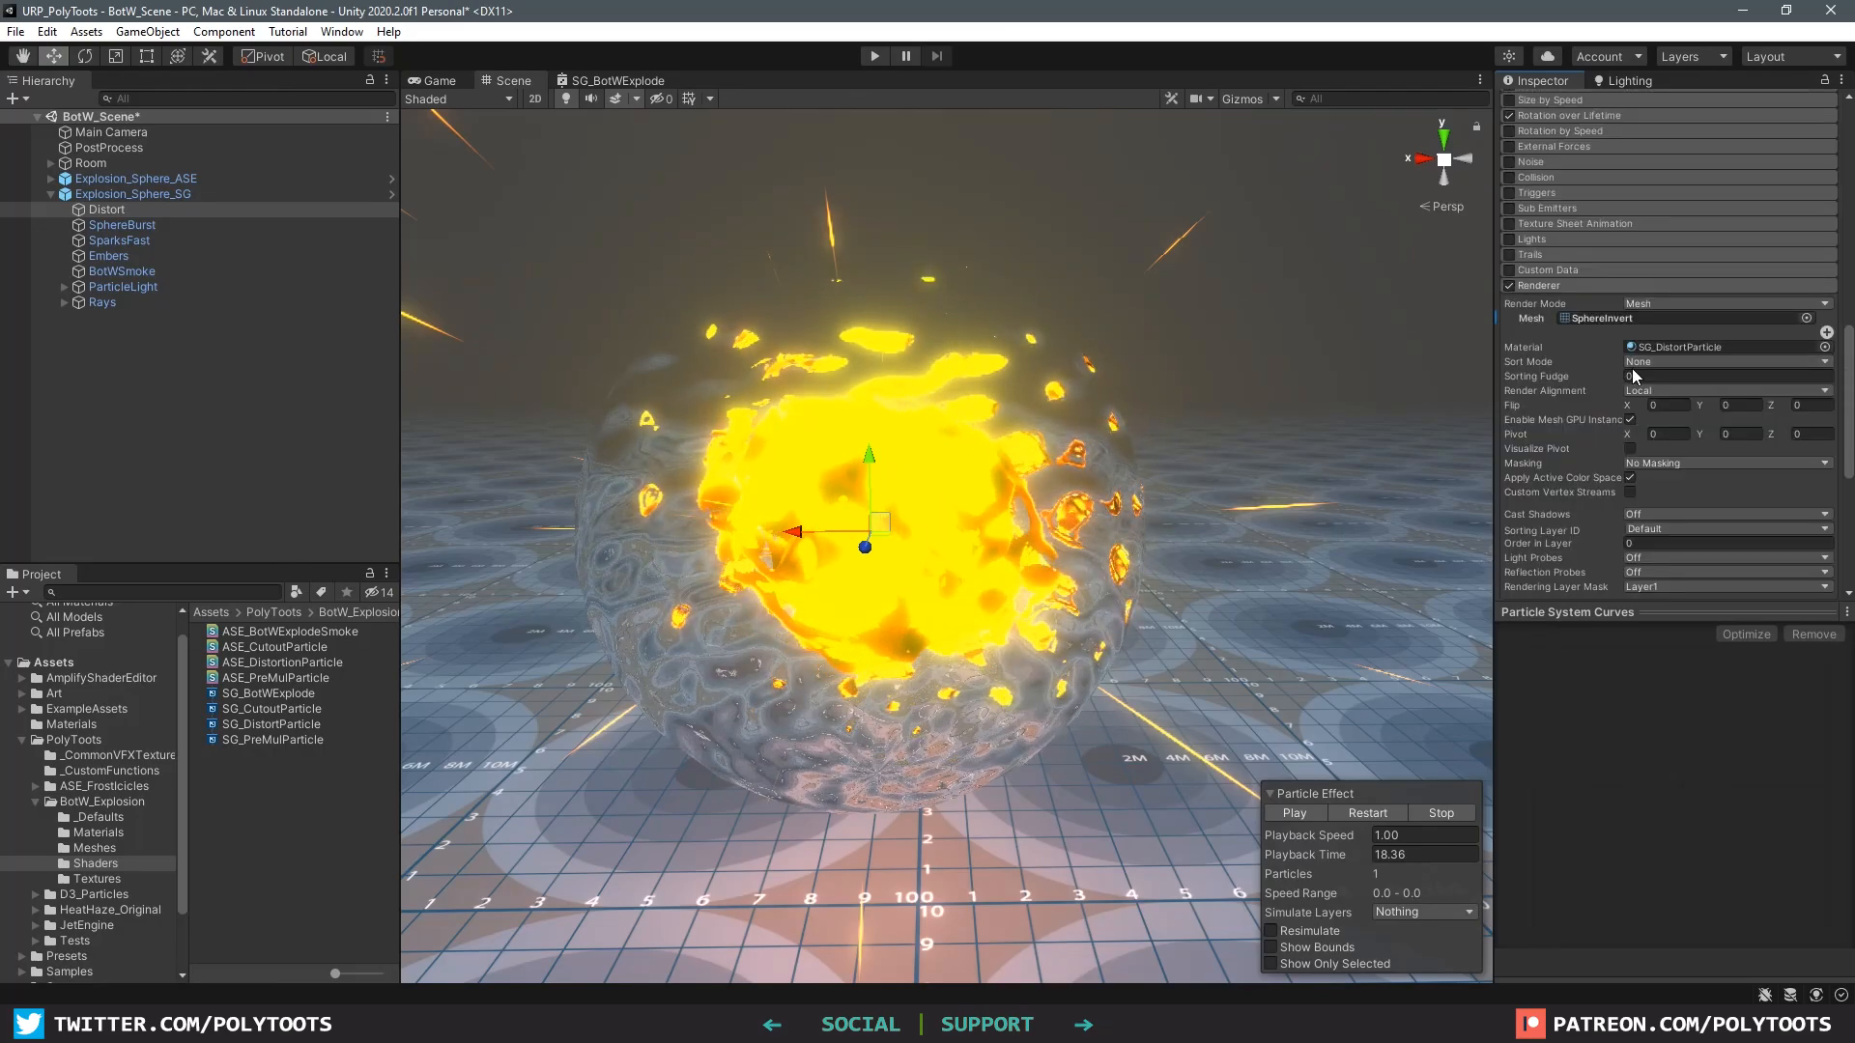
pyautogui.click(1805, 318)
pyautogui.write('sp')
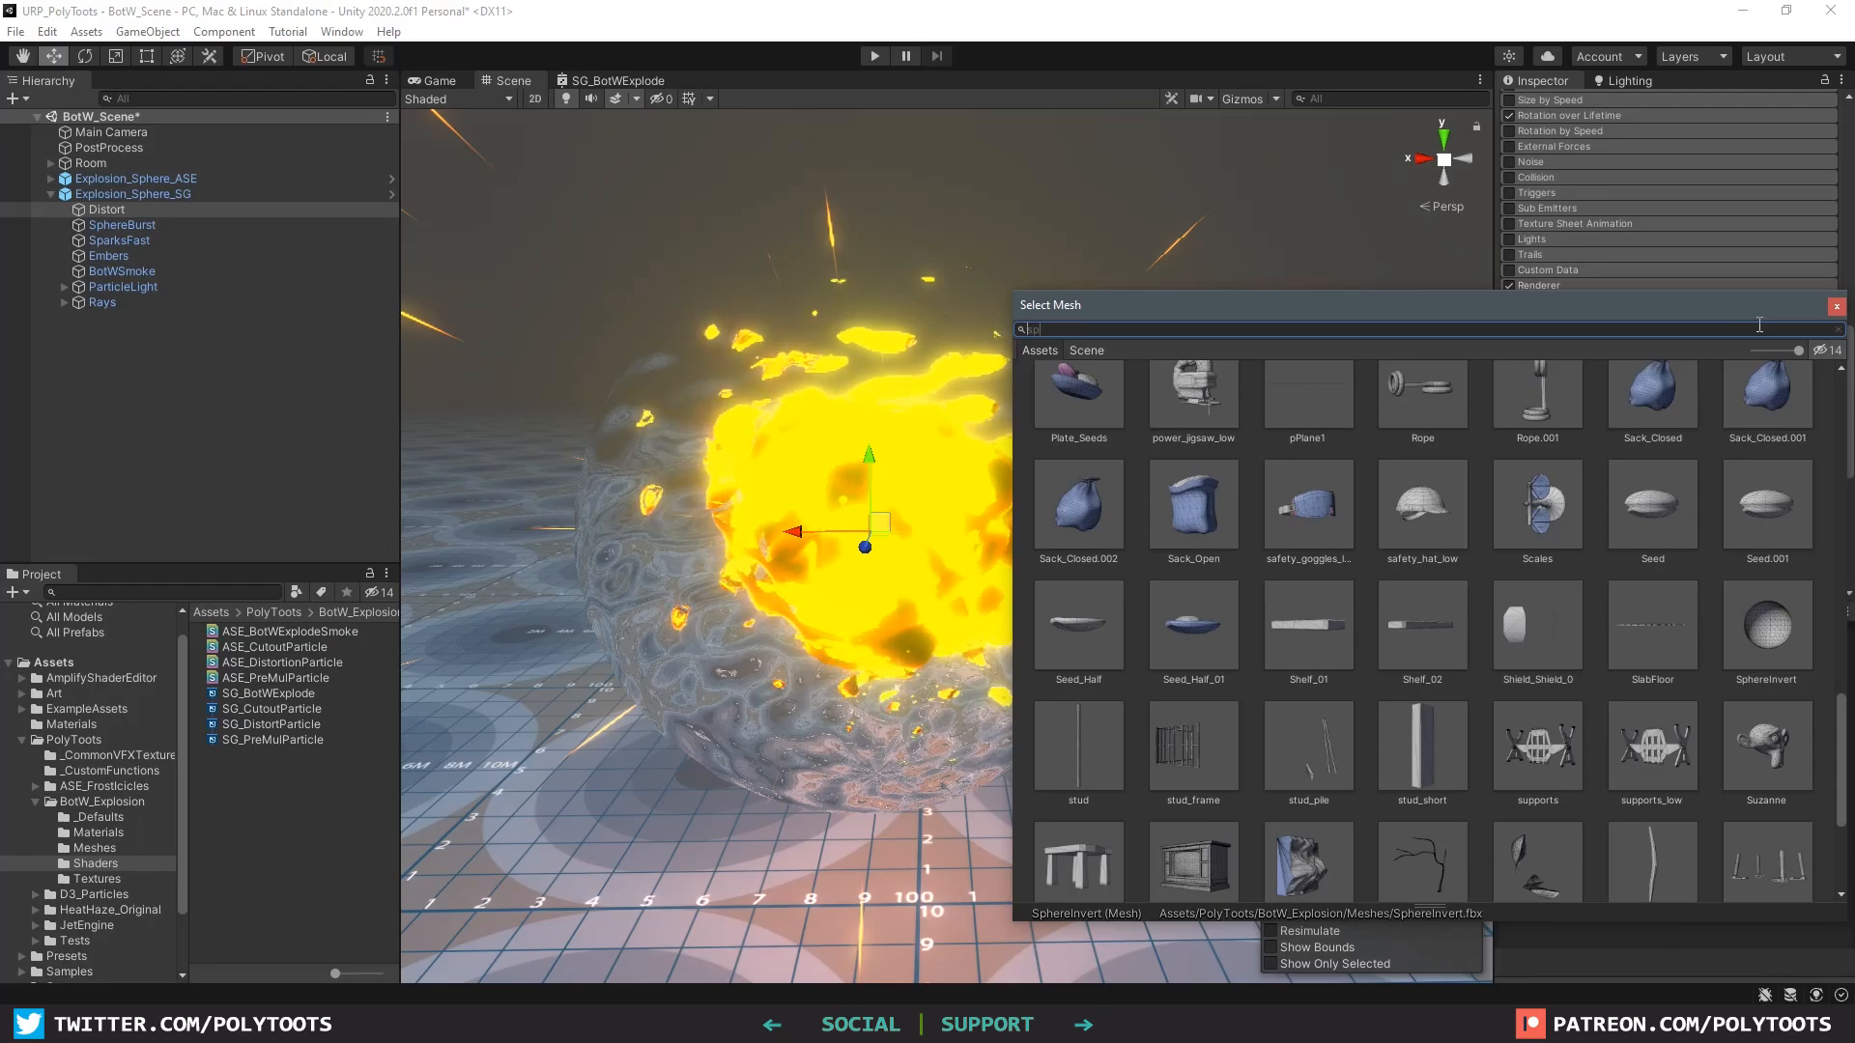
pyautogui.write('here')
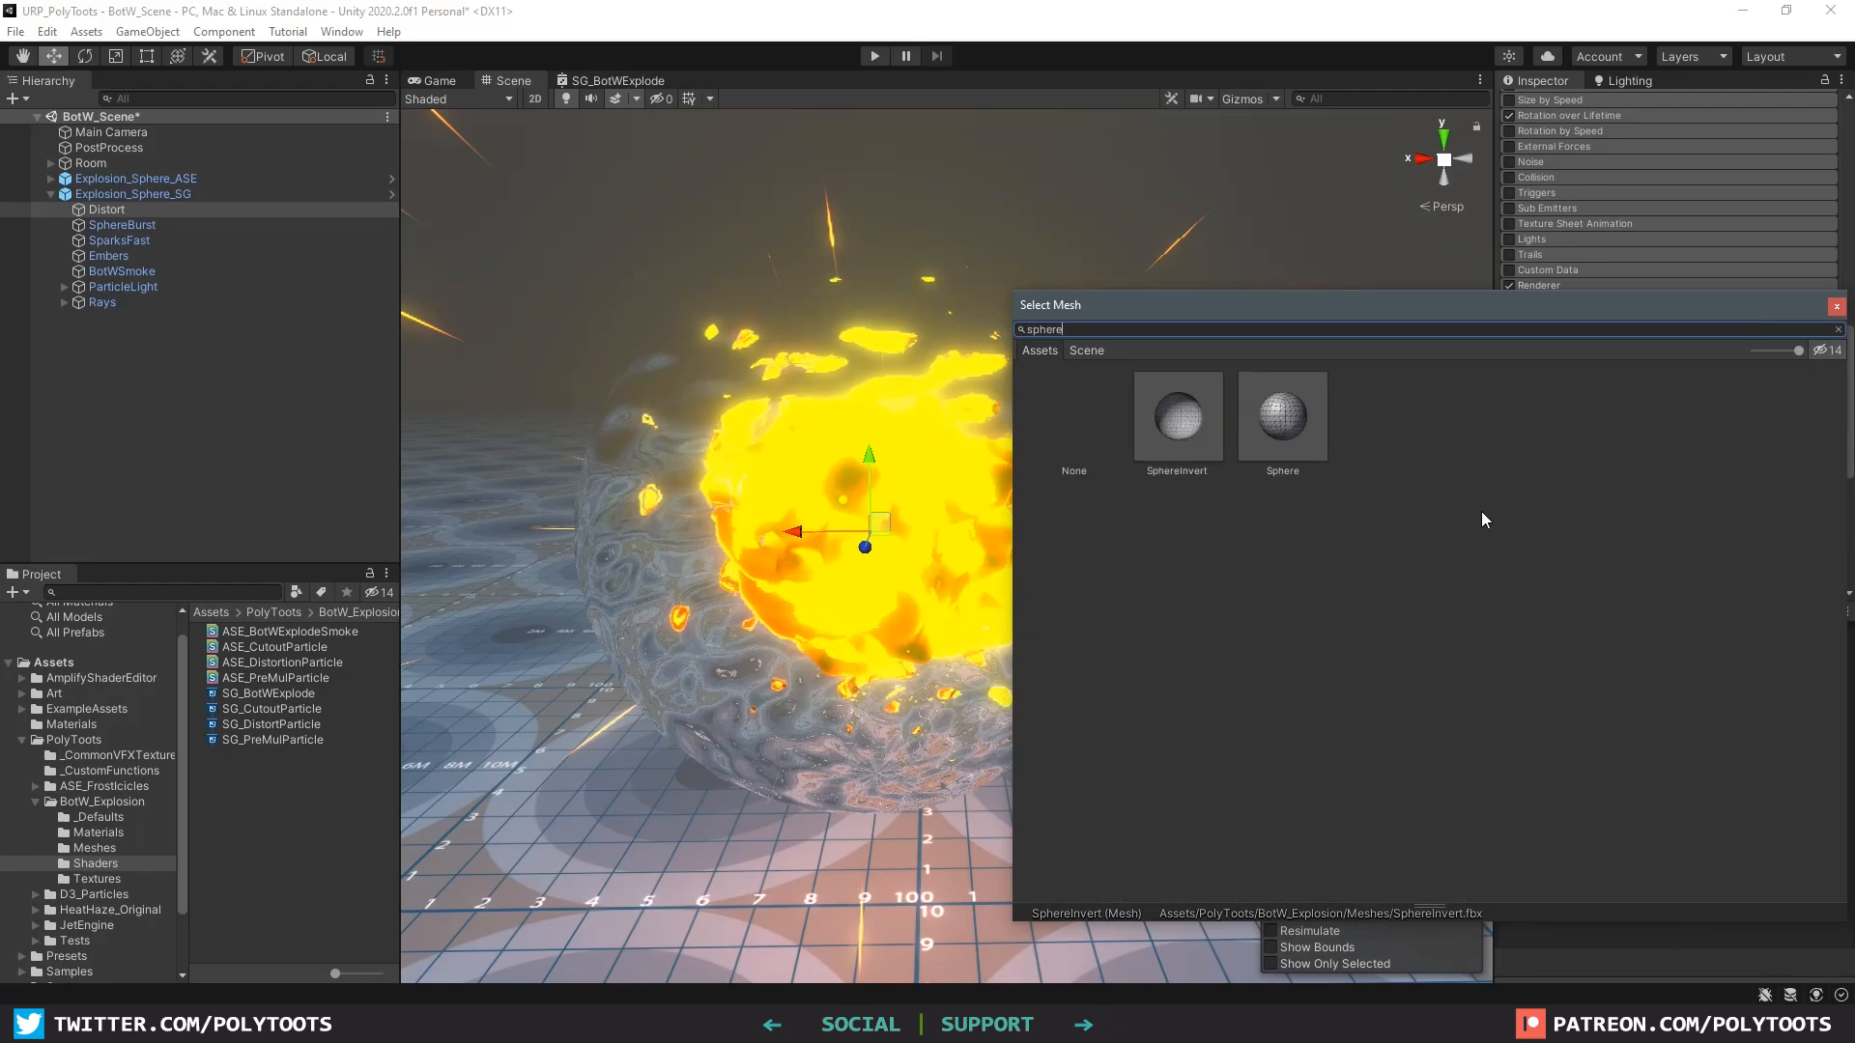
pyautogui.click(1283, 408)
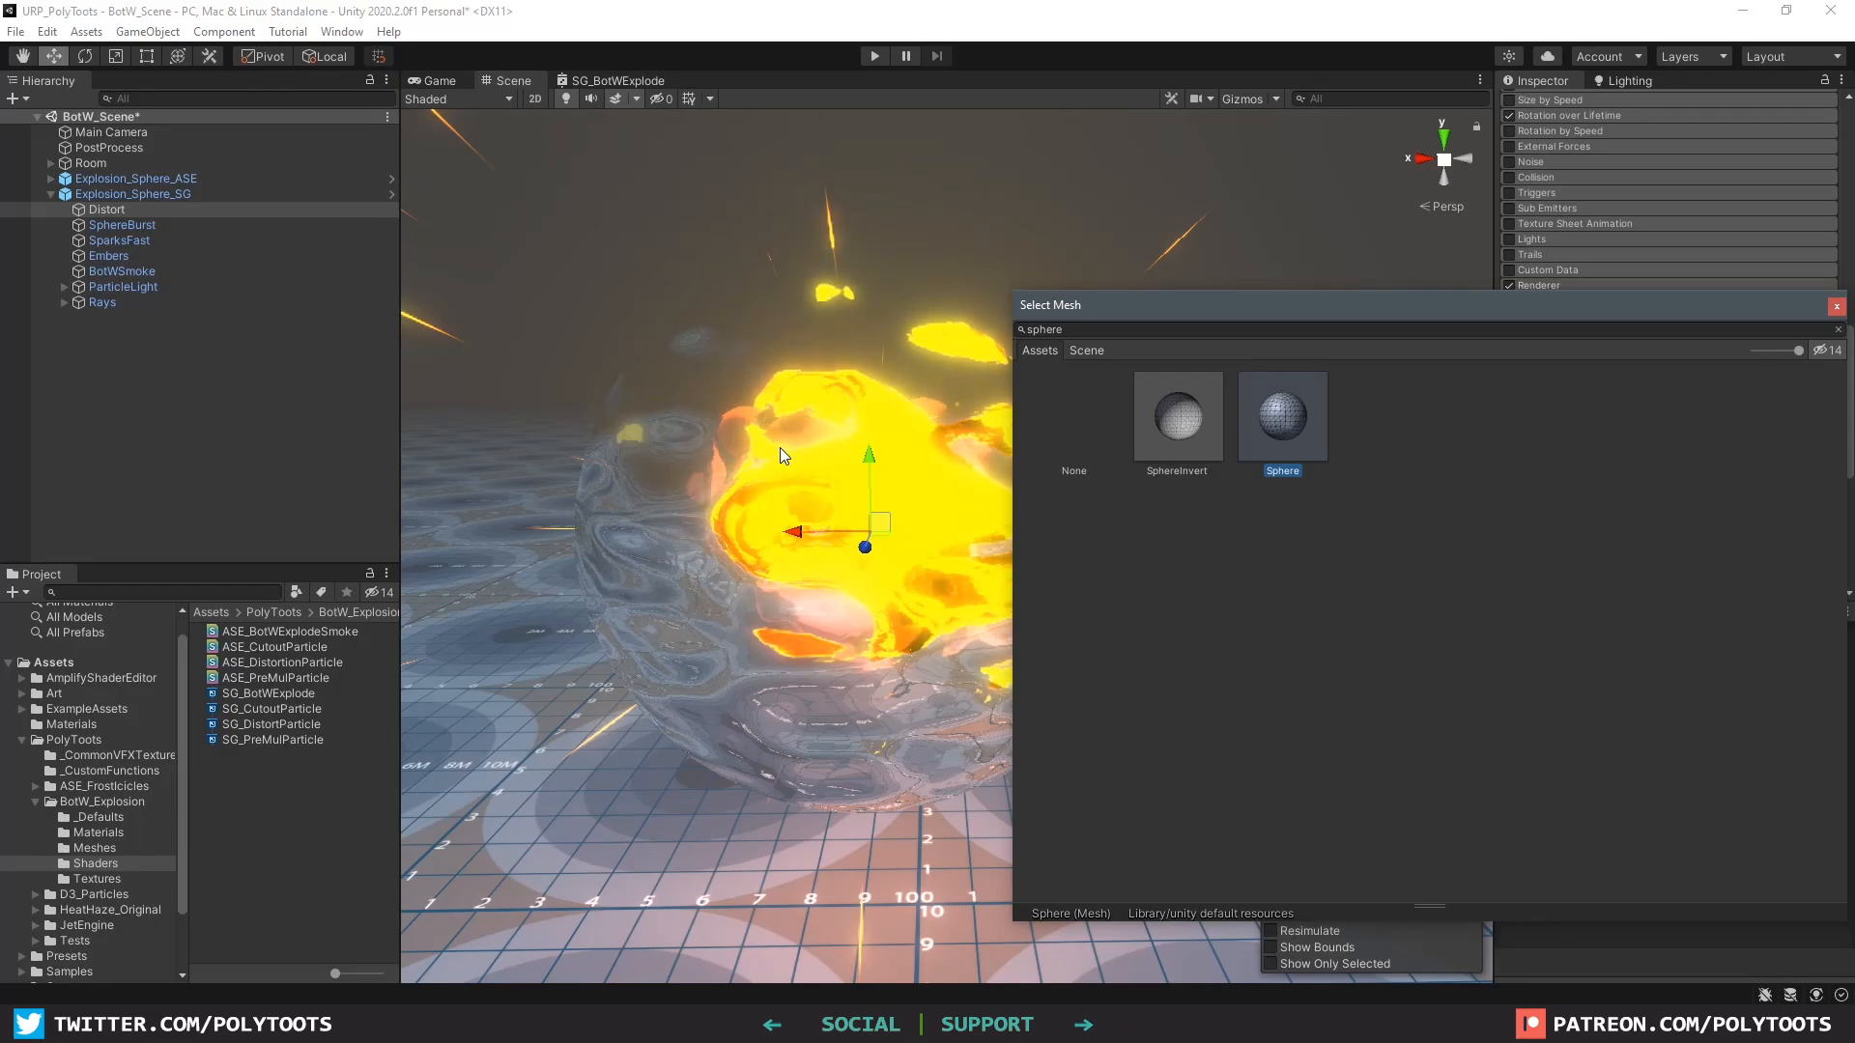
# Step: Restore the SphereInvert mesh and a Refract Strength of 0.04 on Distort, and replay the particle effect
pyautogui.doubleClick(1188, 432)
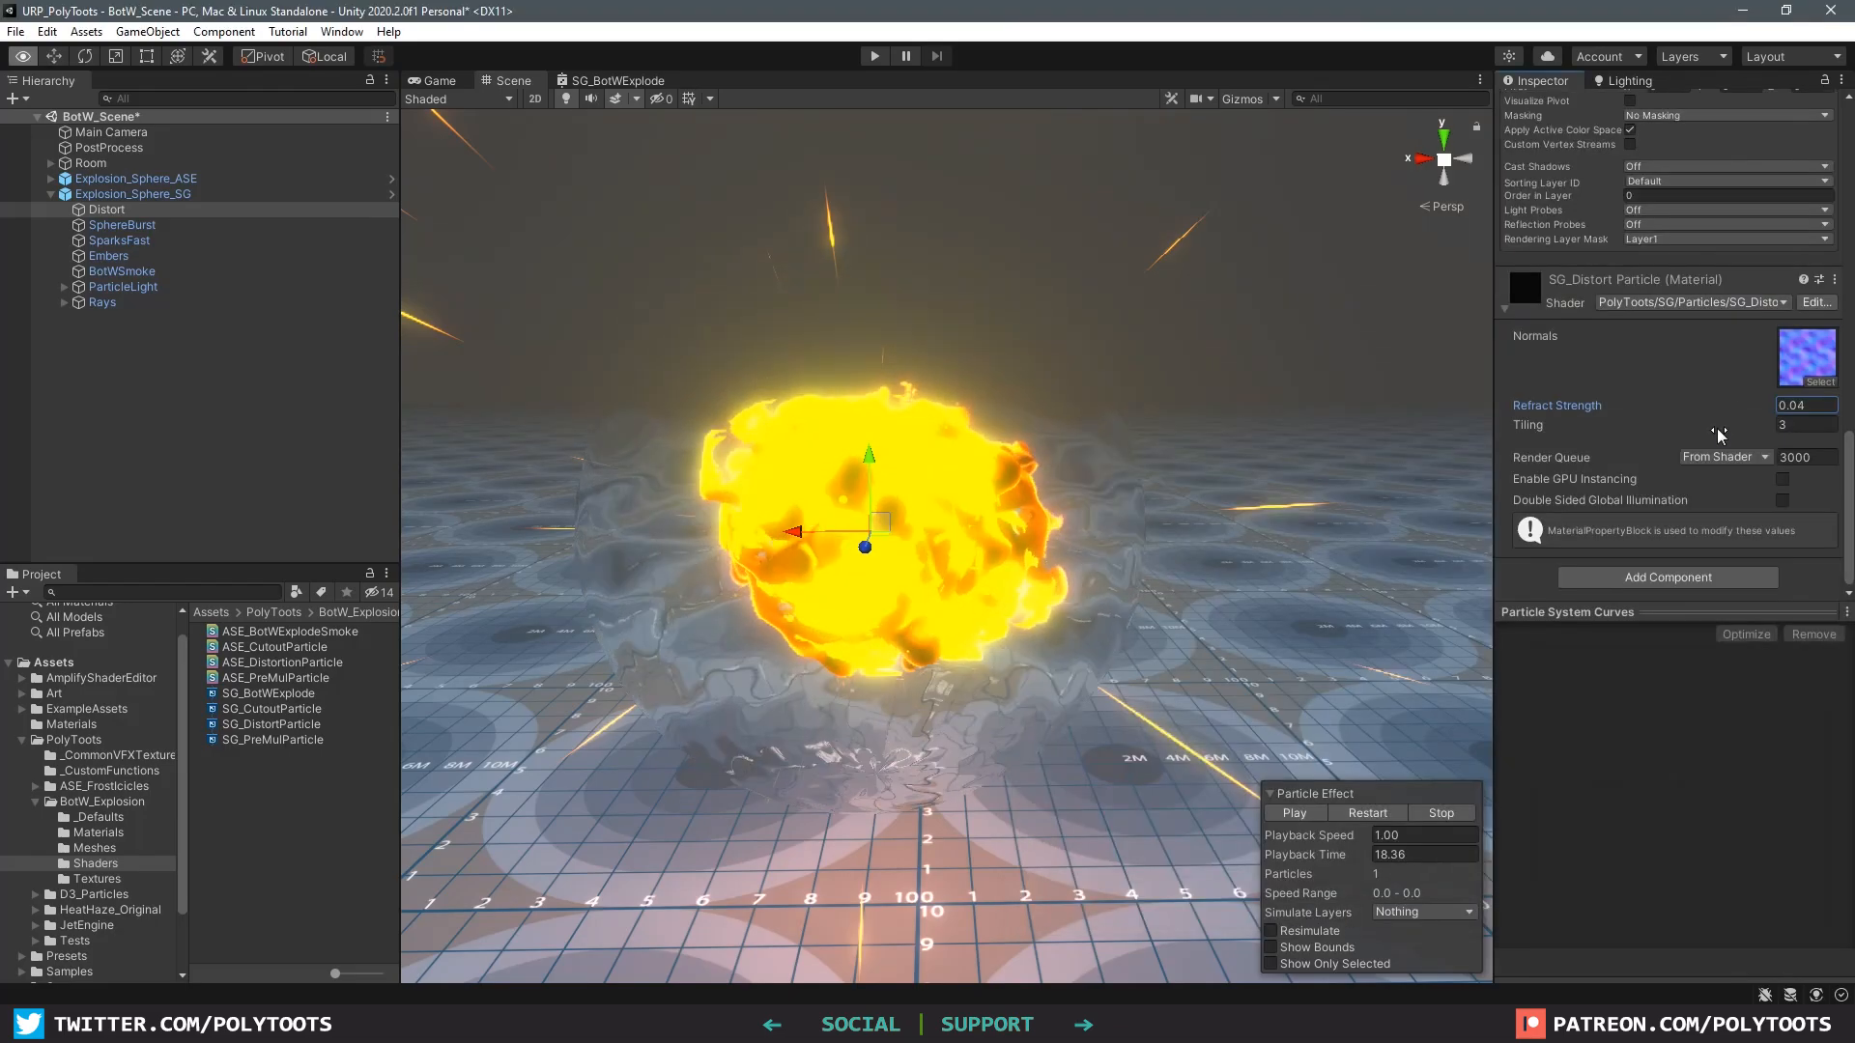
pyautogui.click(1304, 818)
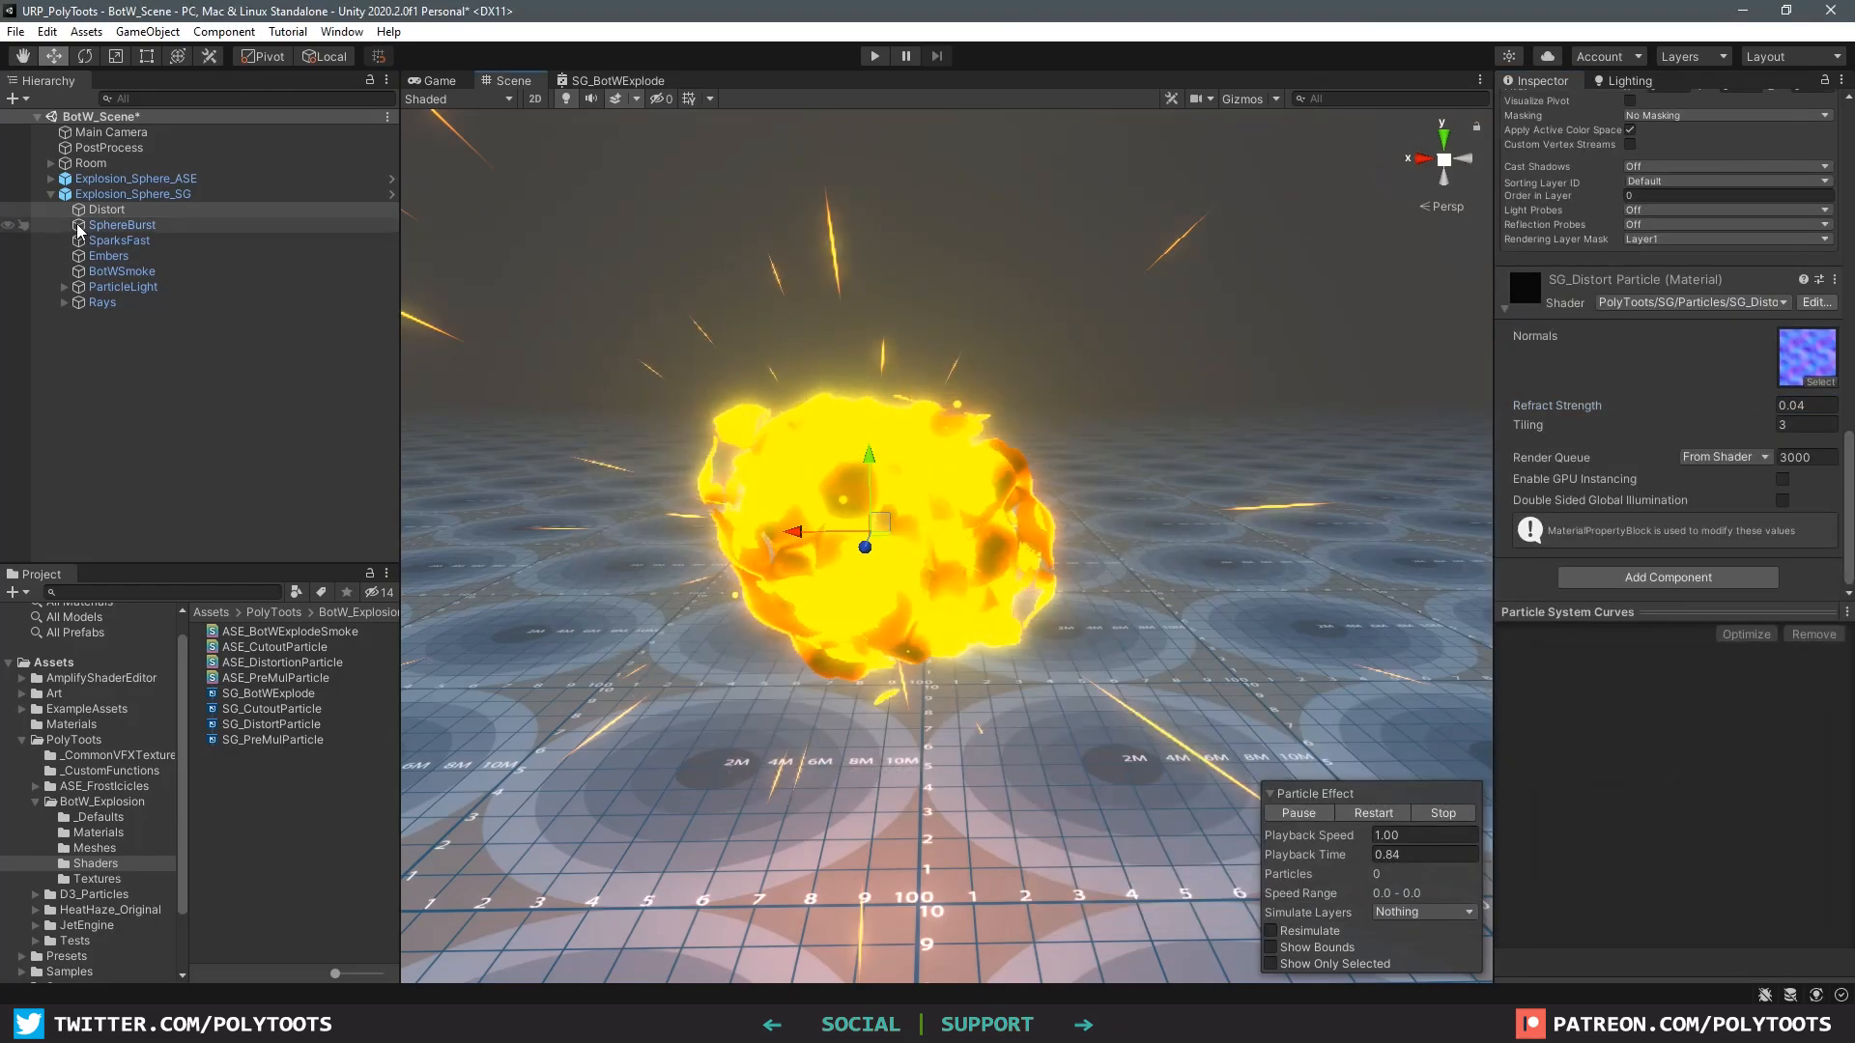